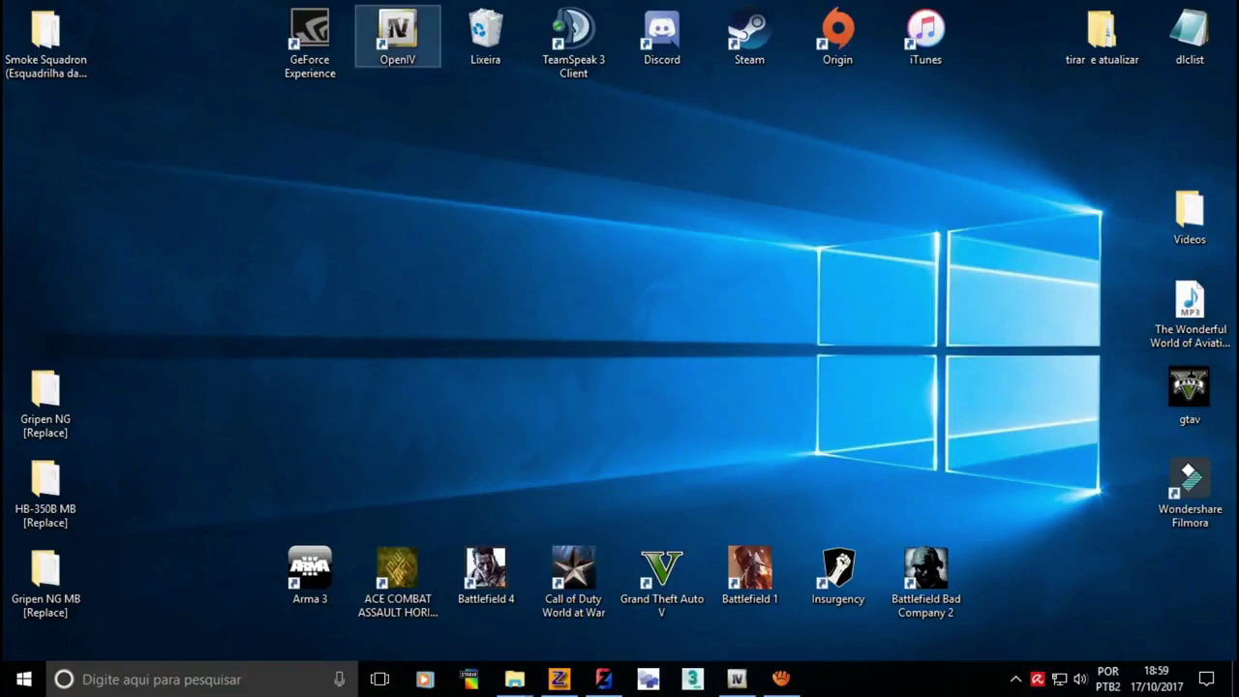
- Empty the Recycle Bin and confirm deleting the binned video permanently
right_click(475, 24)
click(532, 55)
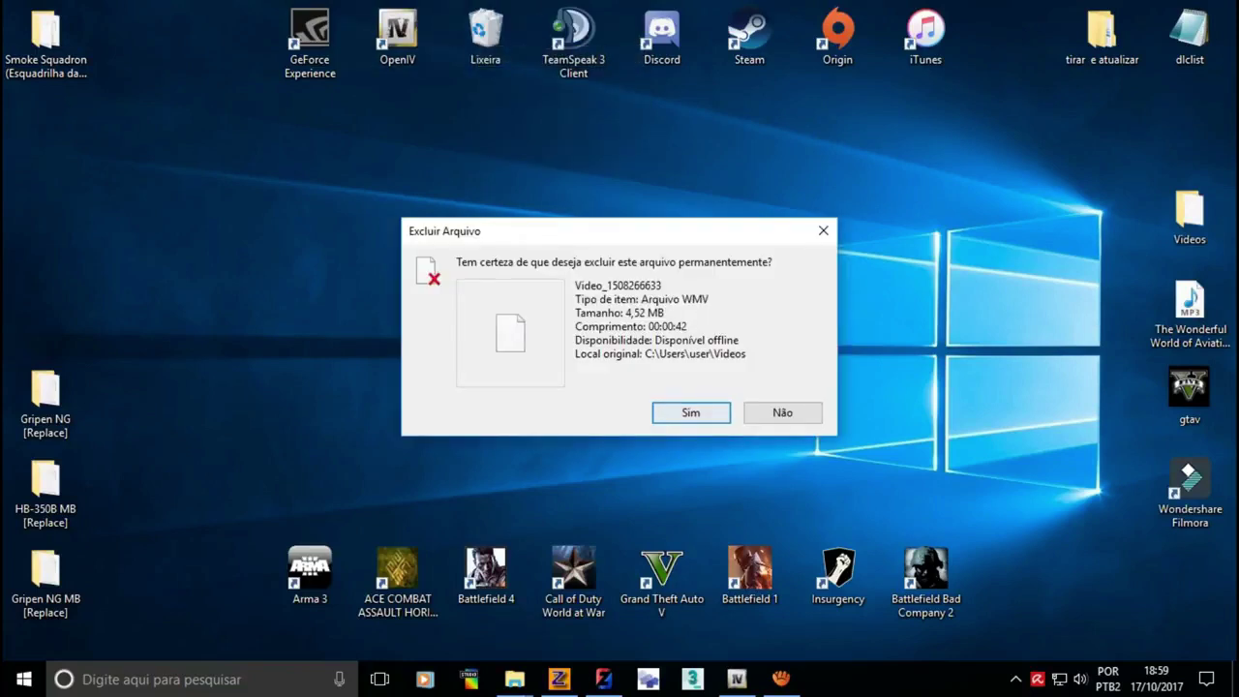
click(692, 413)
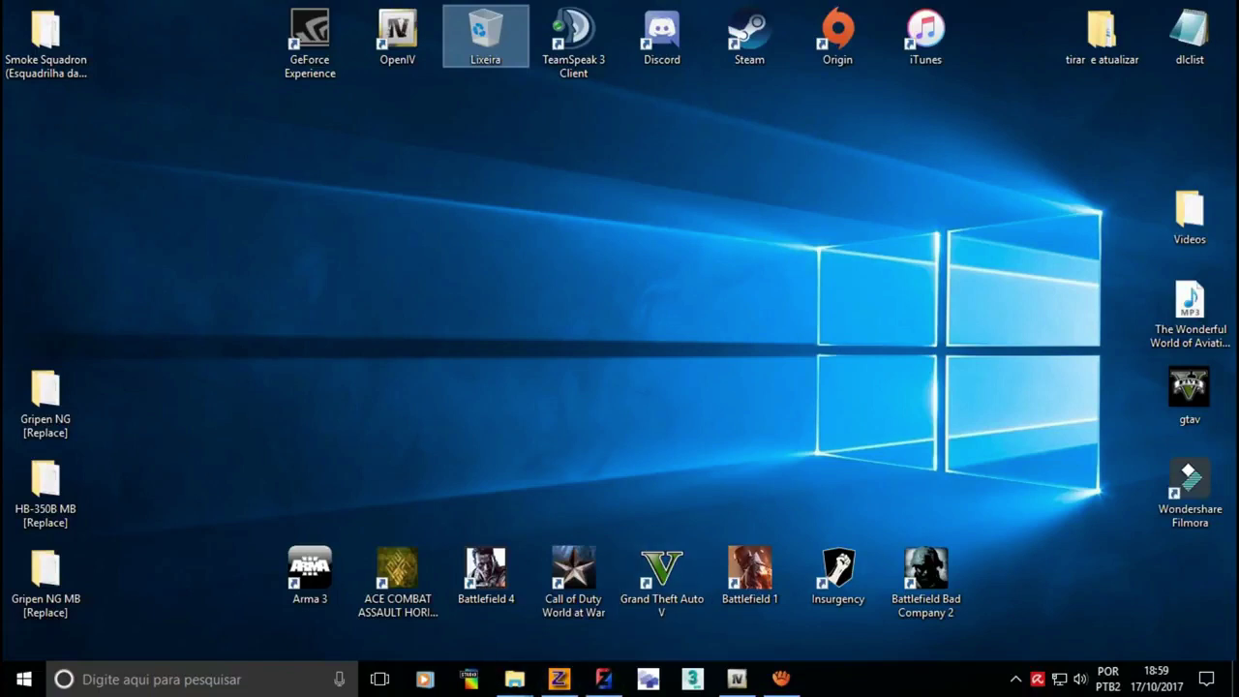
- Refresh the desktop and bring the Projeto folder window forward
right_click(595, 340)
click(647, 392)
mouse_move(514, 679)
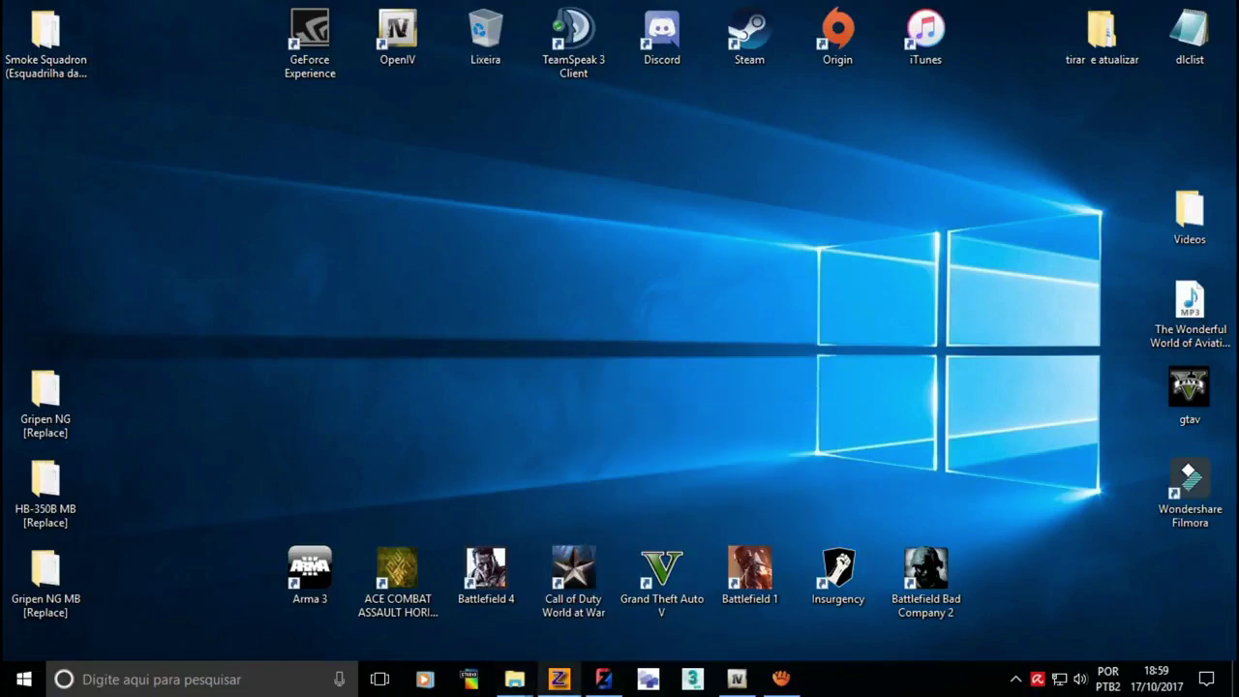
click(416, 605)
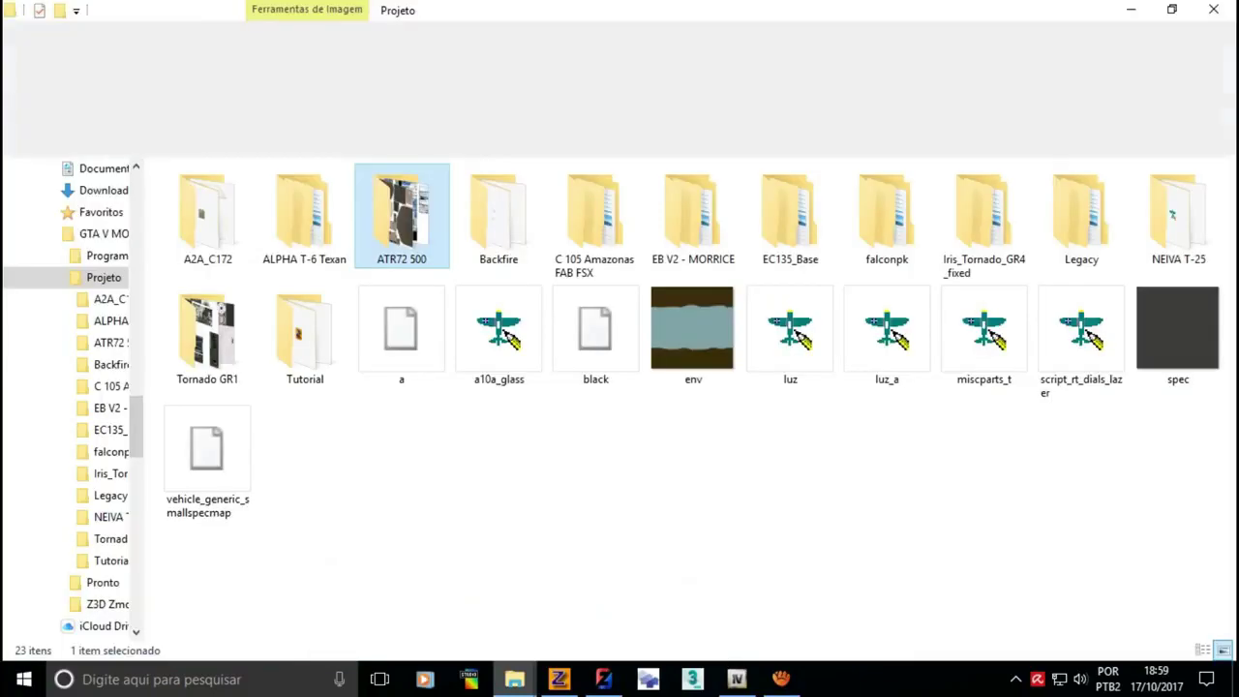
- Open the ATR72 500 folder, preview the ATR72_sit texture, then close the preview
double_click(402, 213)
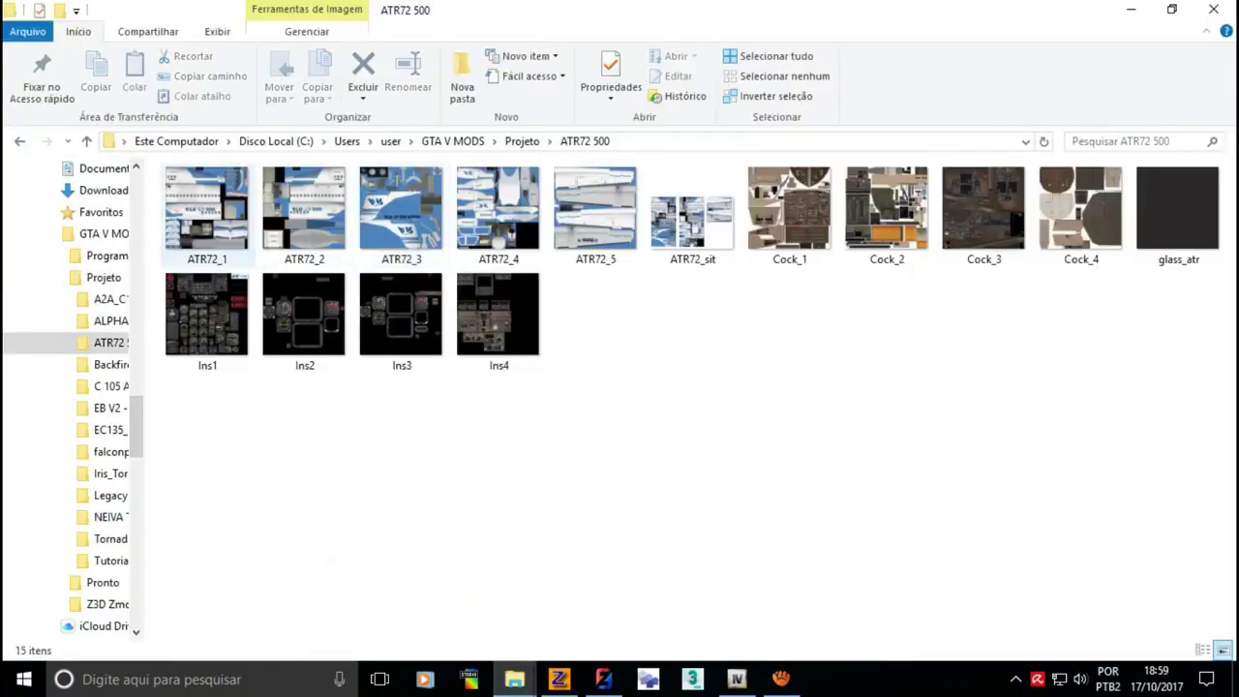
drag(157, 189, 635, 218)
click(639, 218)
double_click(692, 213)
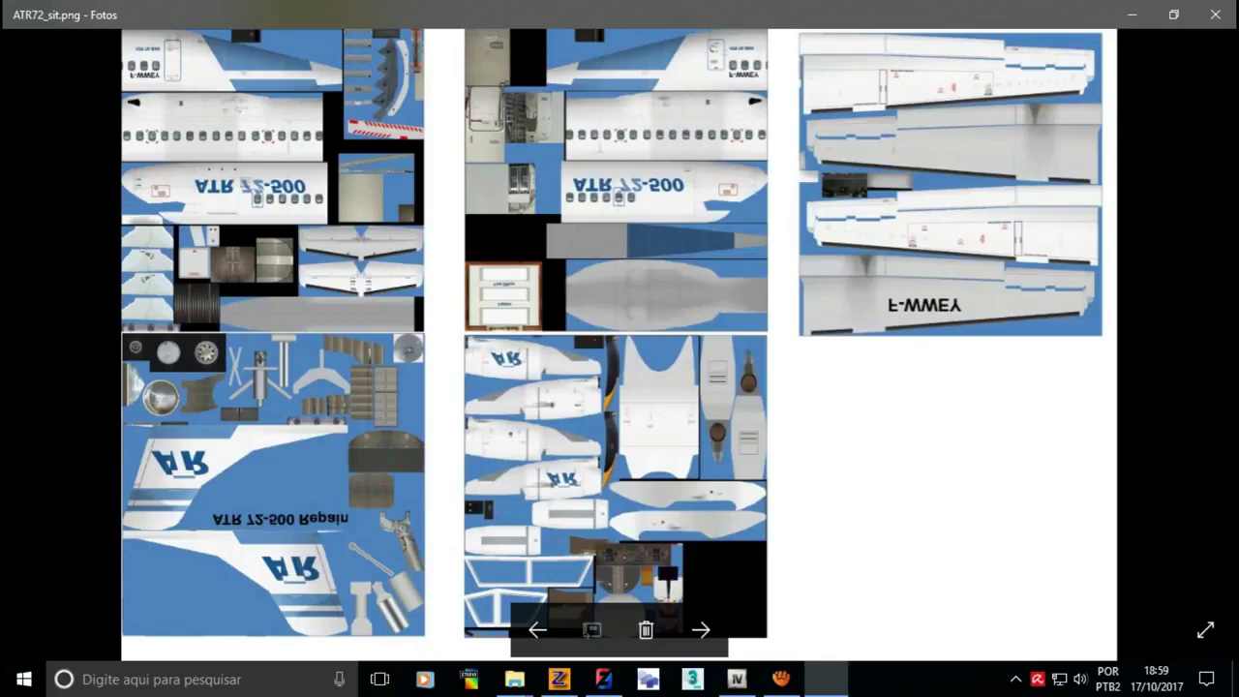
click(1215, 13)
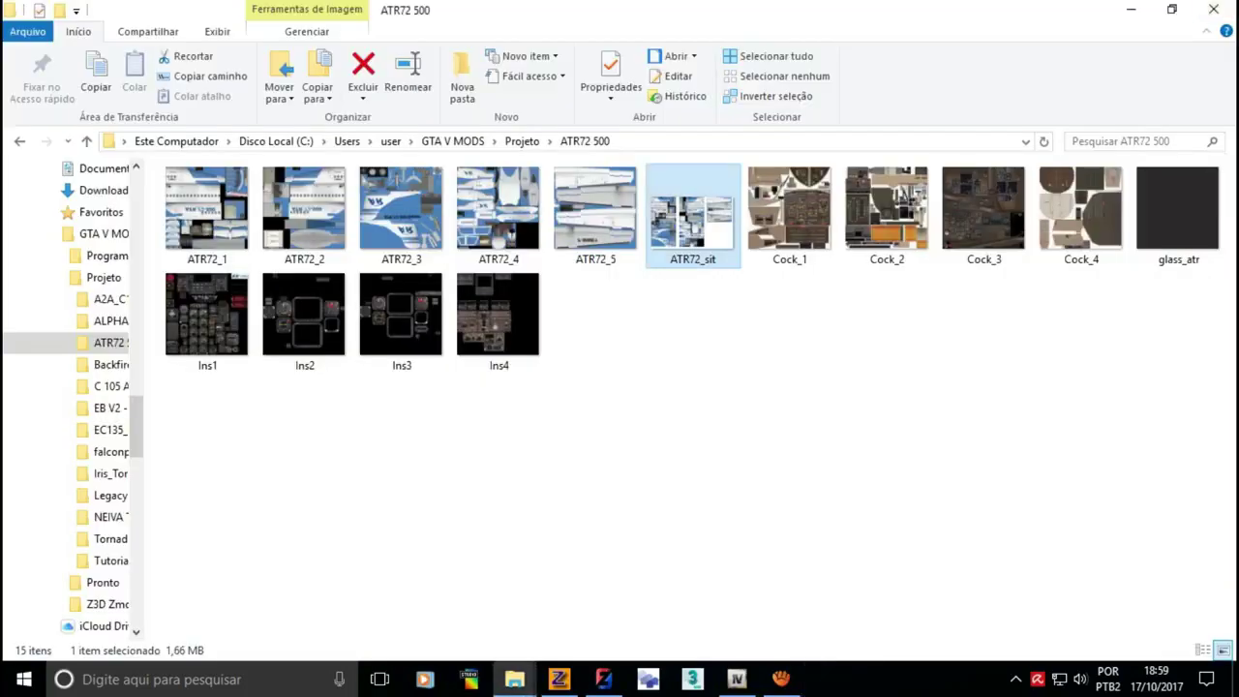
- Refresh the folder view, minimize the folder window, and refresh the desktop
right_click(708, 382)
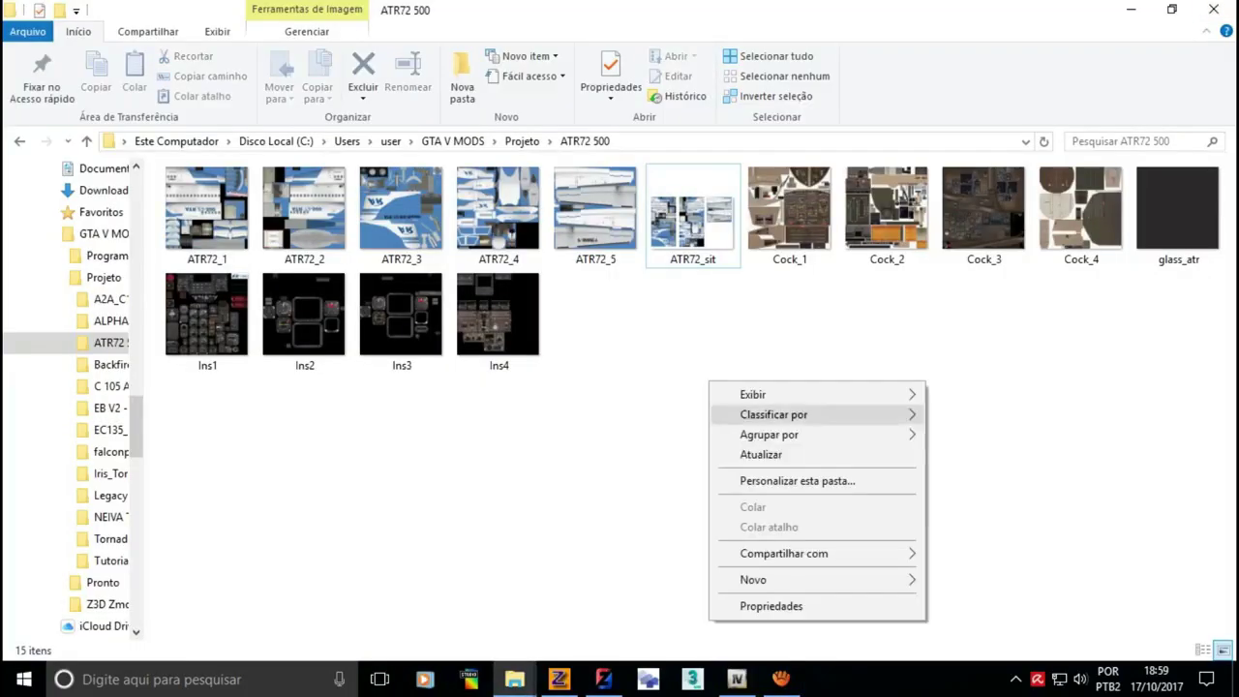
click(722, 454)
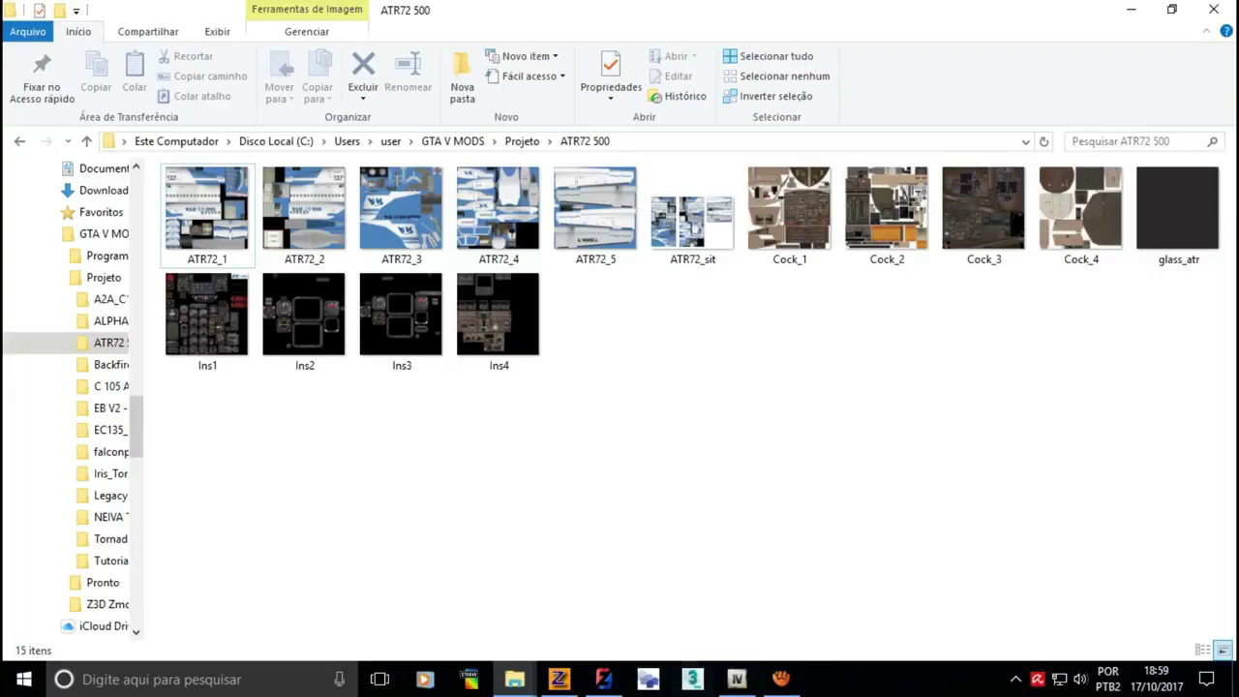
click(1131, 10)
right_click(483, 251)
click(535, 304)
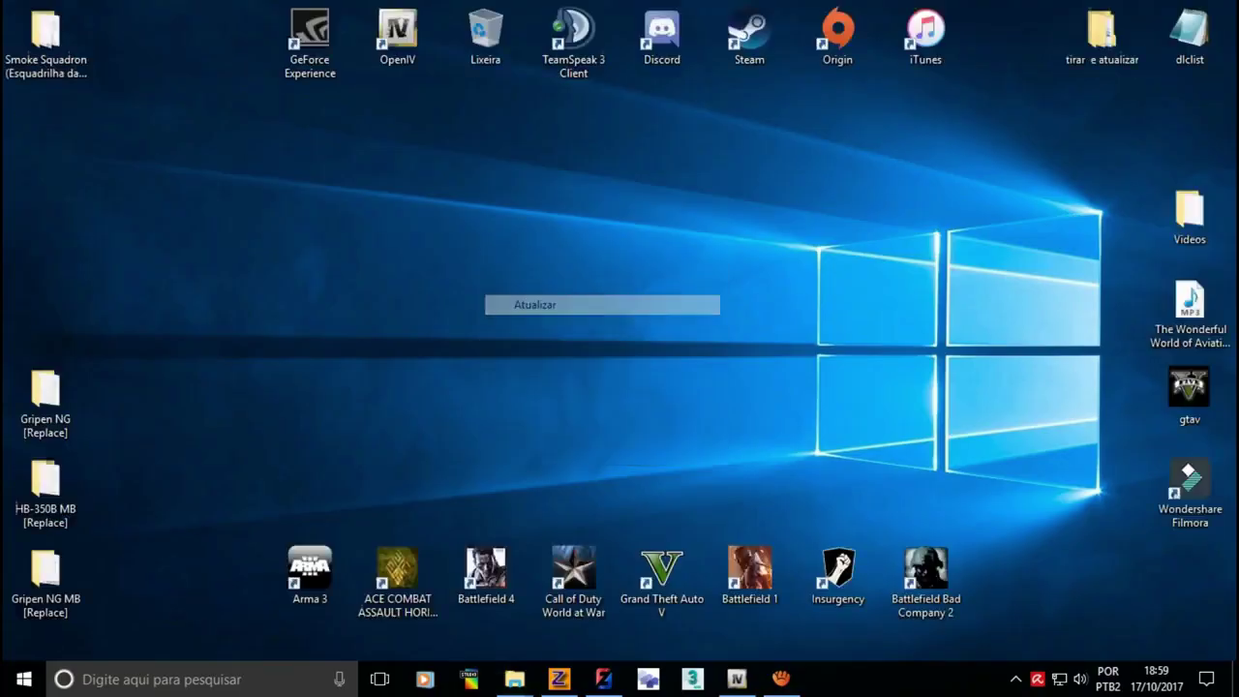
- Refresh the desktop five times, then launch Autodesk 3ds Max 2017
right_click(412, 319)
click(455, 374)
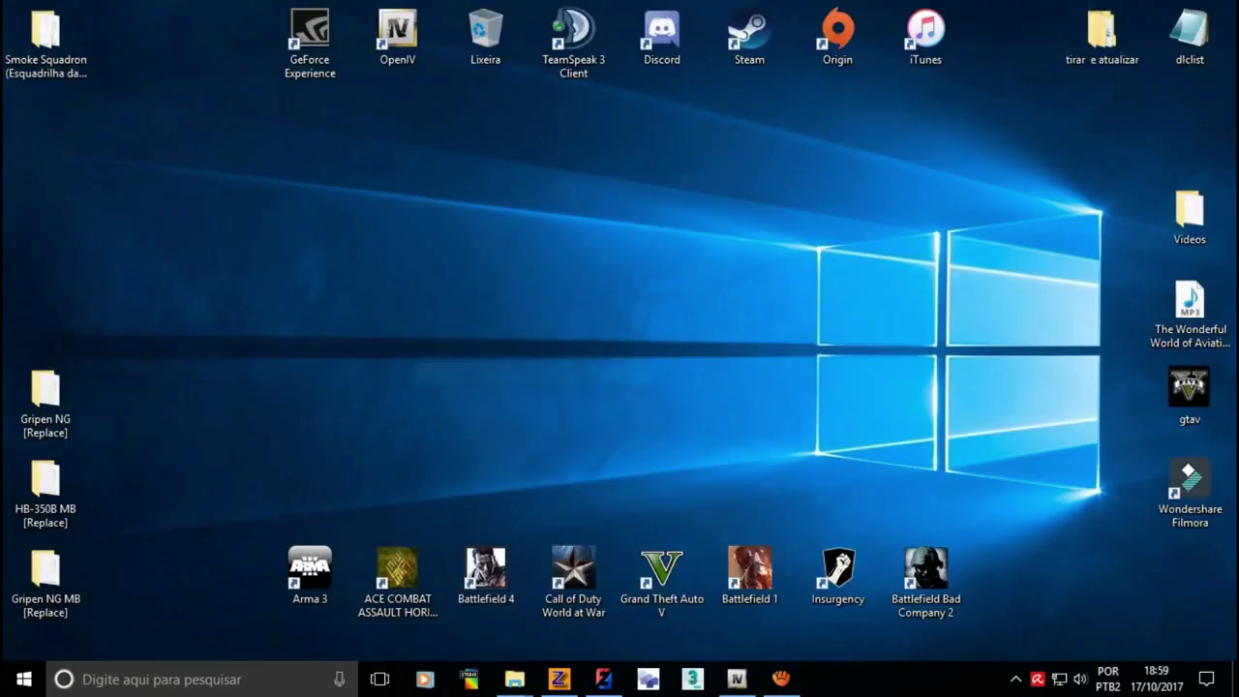
right_click(594, 327)
click(648, 382)
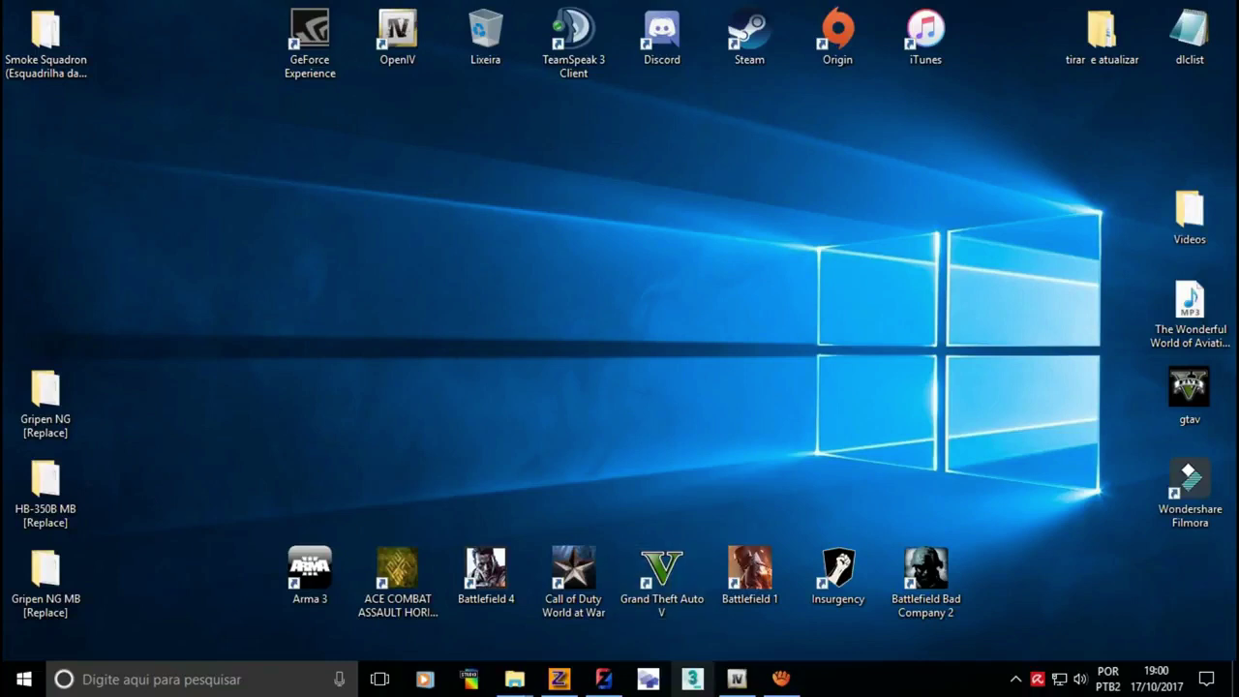
right_click(573, 225)
click(624, 277)
right_click(493, 291)
click(547, 346)
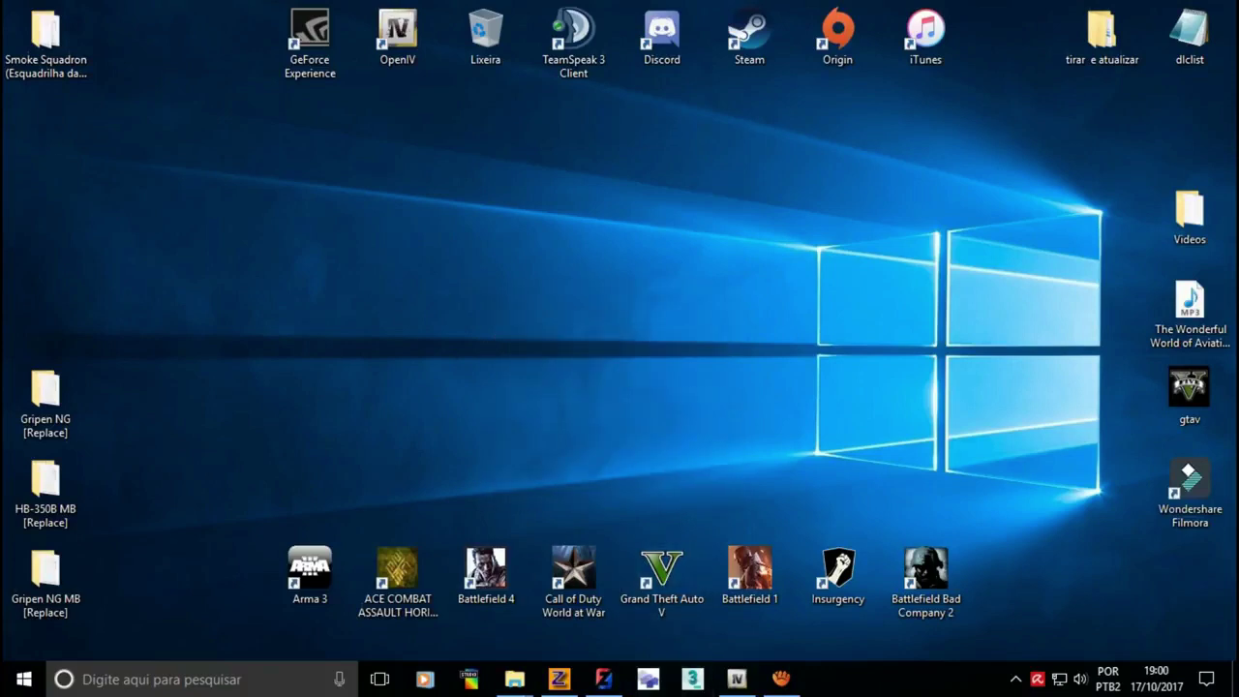
right_click(337, 75)
click(368, 124)
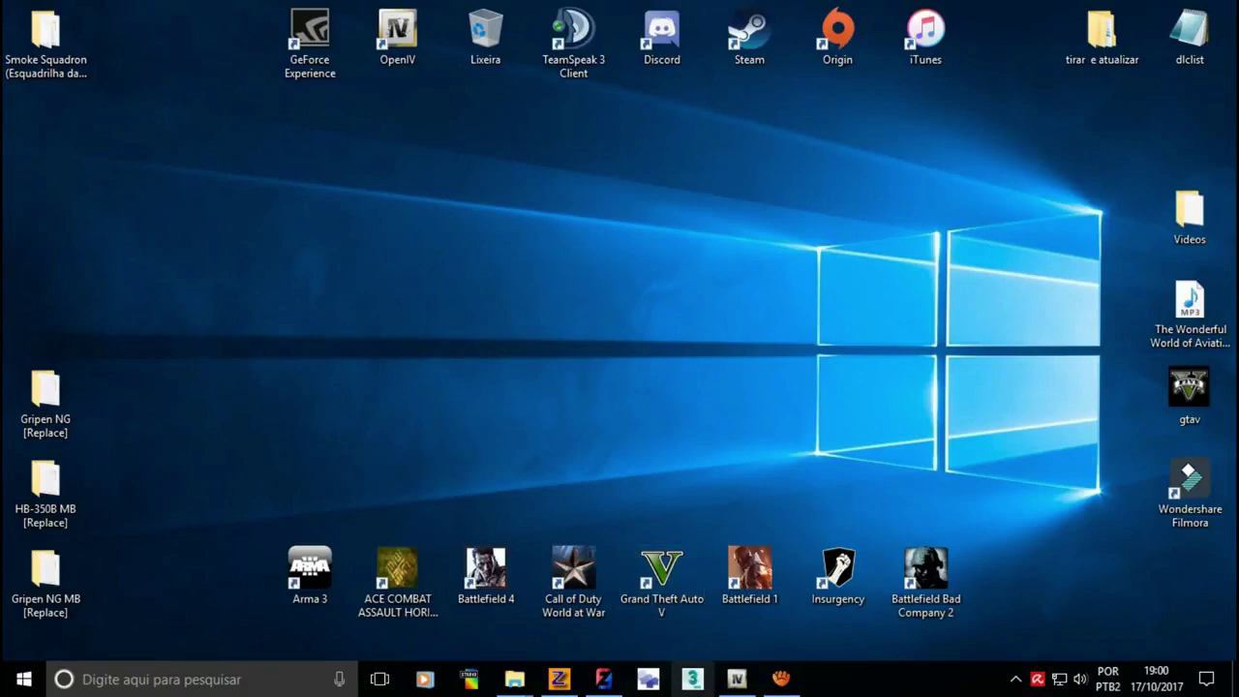
click(693, 679)
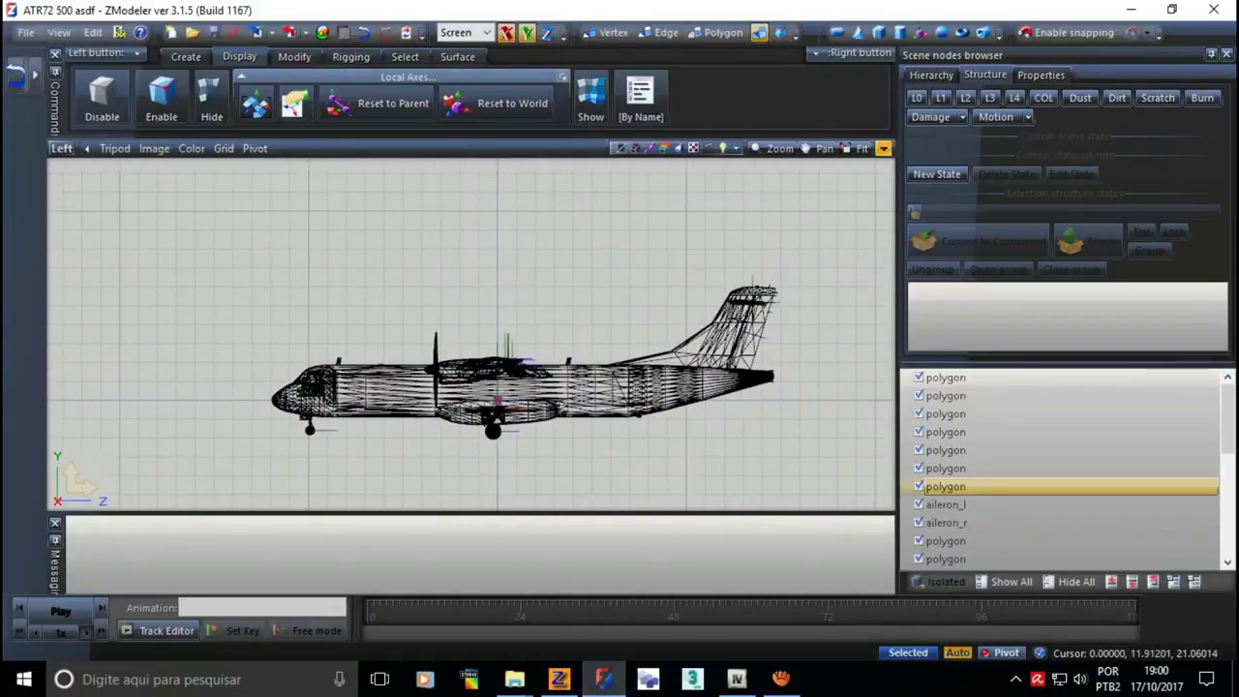
- Maximize the 3D viewport and orbit the ATR72 to view it from several angles
click(883, 148)
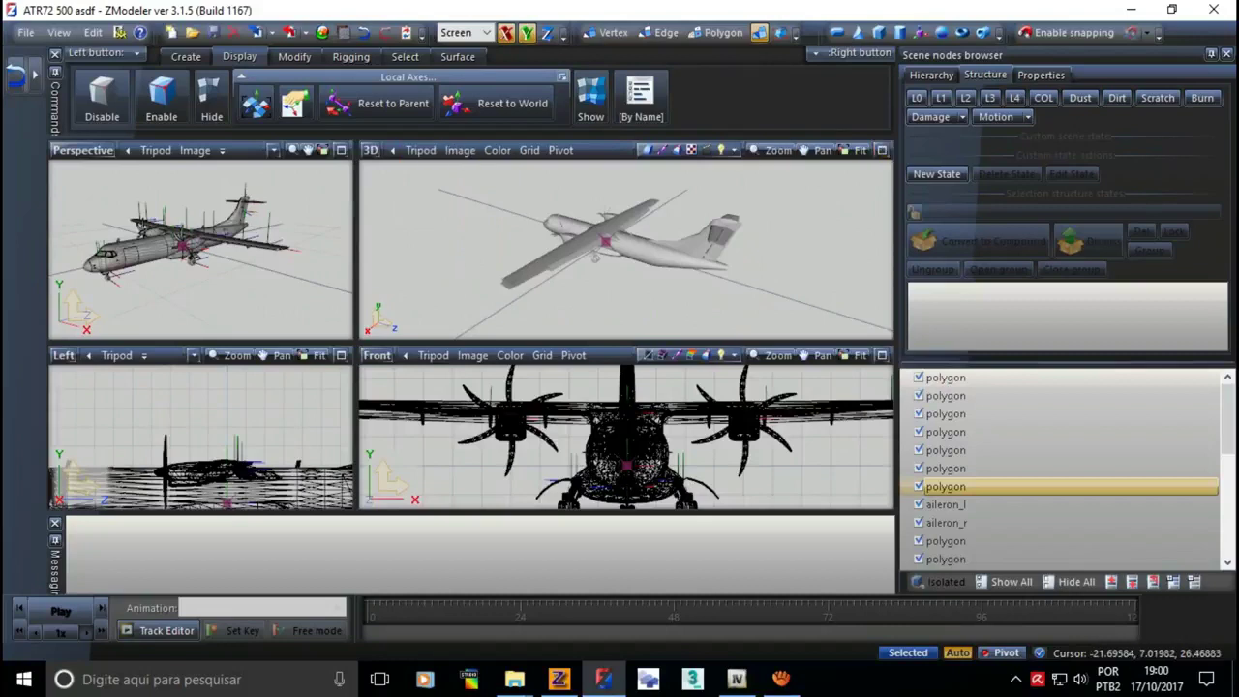
click(881, 150)
mouse_move(435, 329)
middle_down()
mouse_move(368, 320)
mouse_move(320, 349)
middle_up()
middle_drag(464, 329, 407, 334)
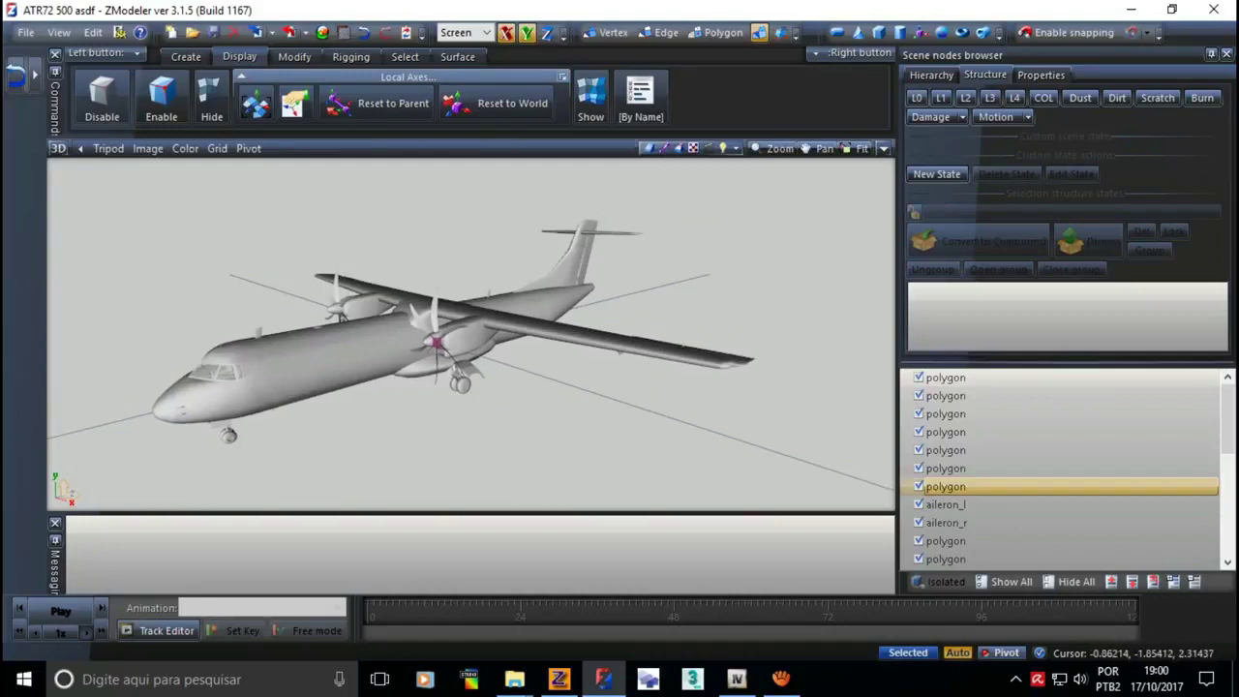
mouse_move(436, 329)
middle_down()
mouse_move(503, 329)
mouse_move(465, 330)
middle_up()
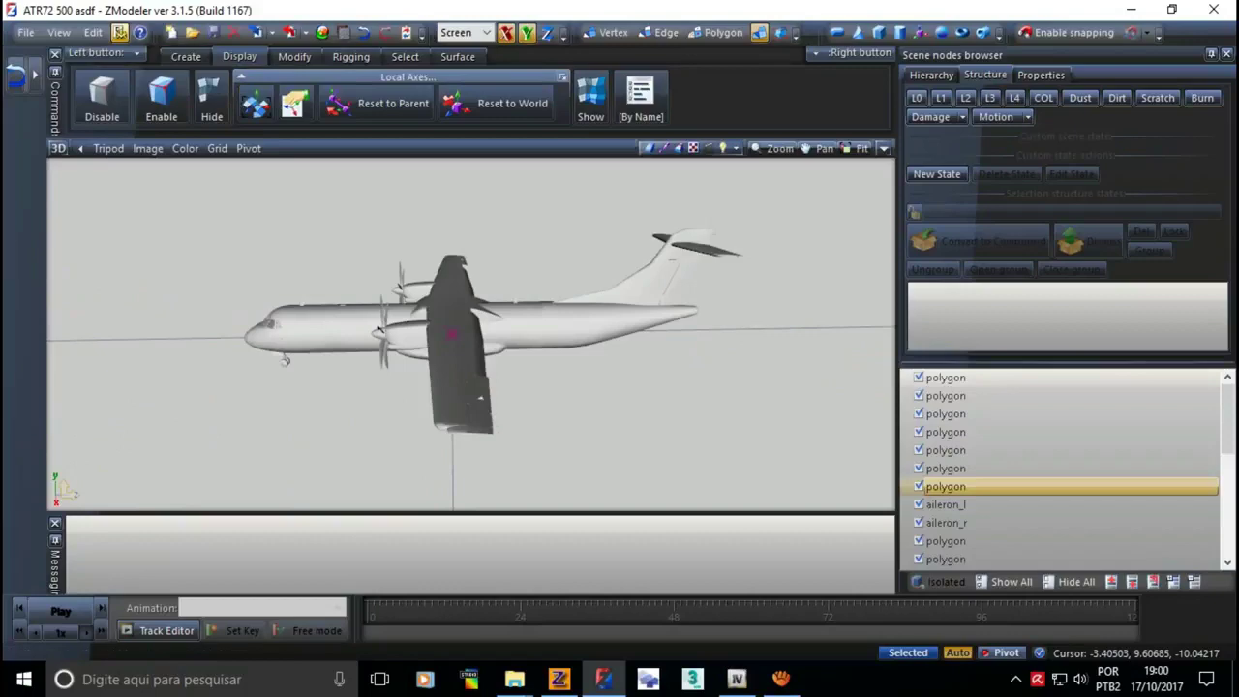
- Check the About and license information in Configuration, then close it
click(119, 32)
click(150, 219)
click(669, 202)
click(865, 176)
- Orbit to a left-front oblique view, zoom in, and open the Material Browser
mouse_move(464, 329)
middle_down()
mouse_move(503, 329)
mouse_move(455, 339)
middle_up()
scroll(406, 344, up, 1)
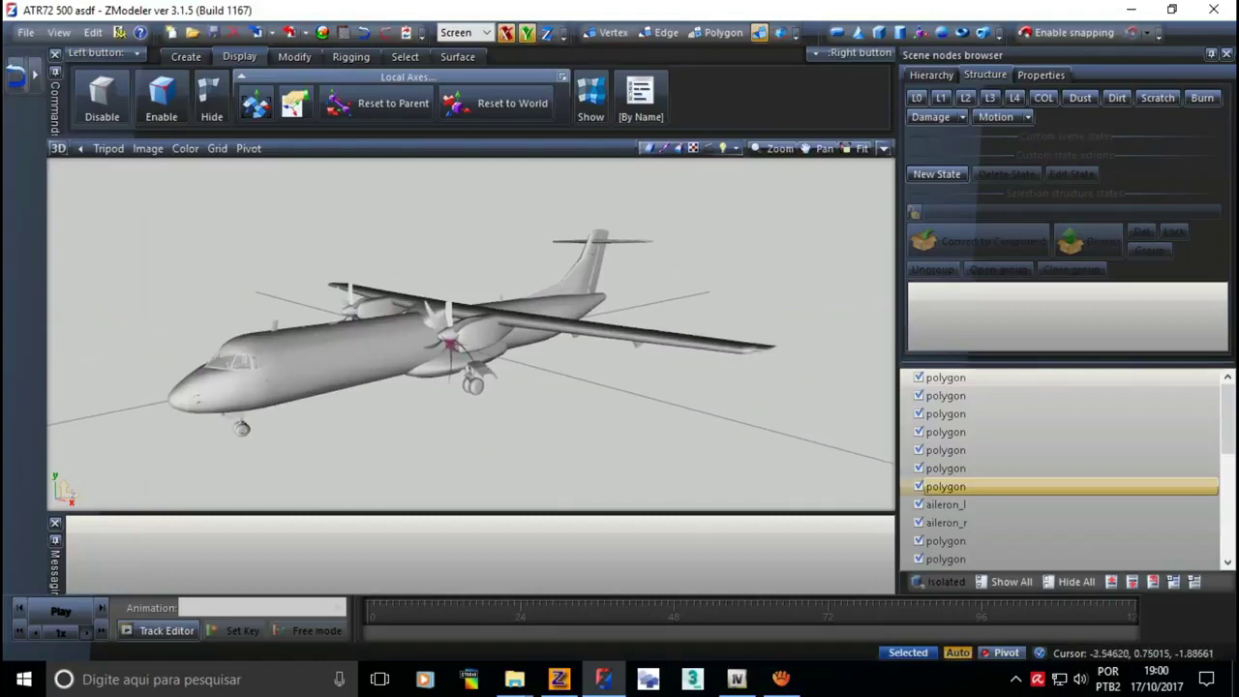
scroll(407, 344, up, 1)
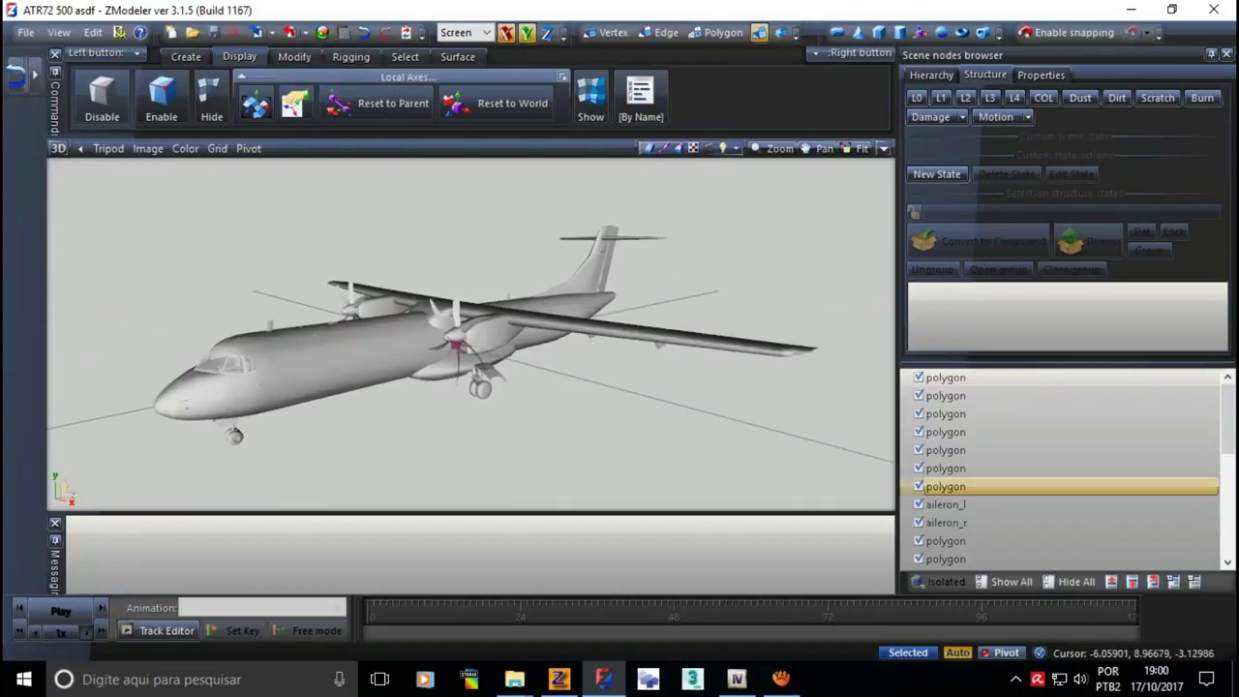
click(322, 32)
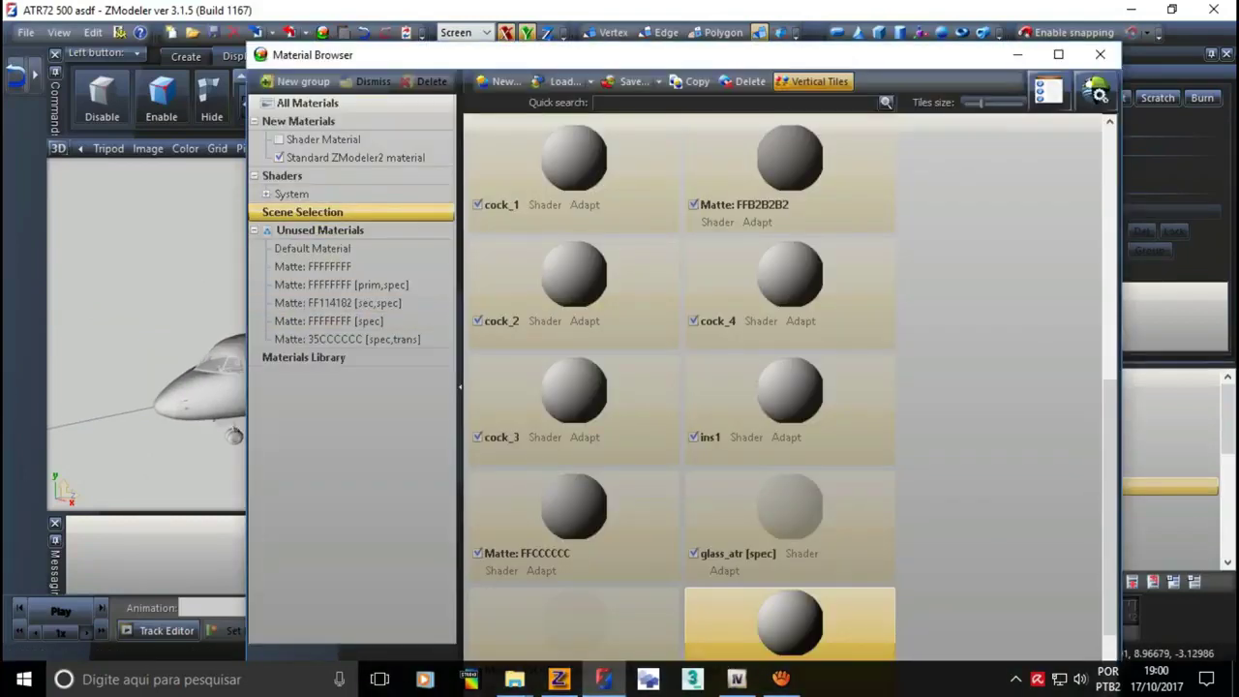
- Dismiss the unused materials, close the Material Browser, and switch to a single Left view
click(743, 82)
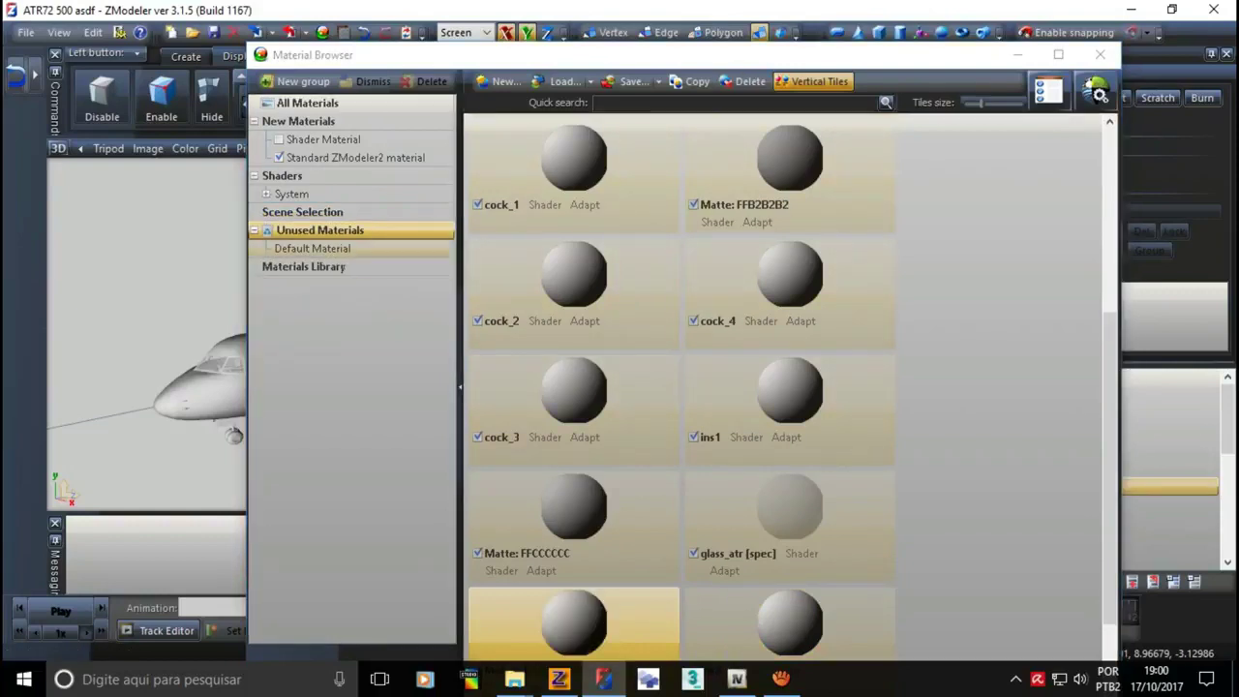
click(1058, 54)
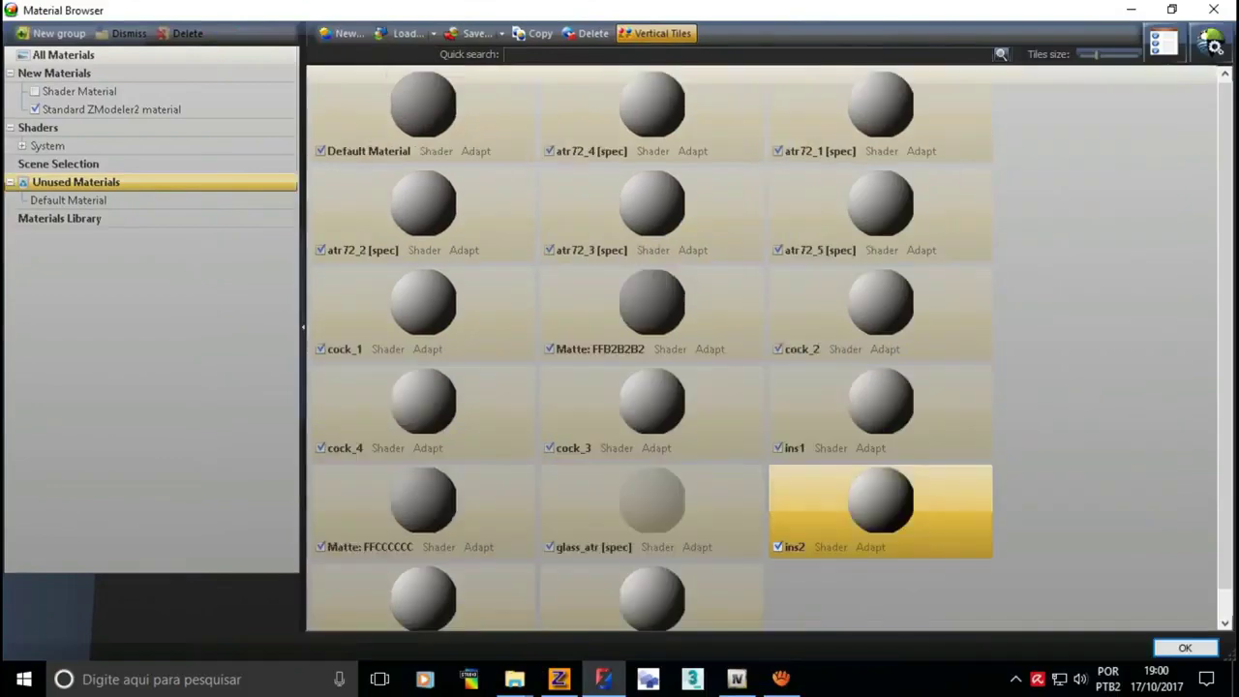
key(Return)
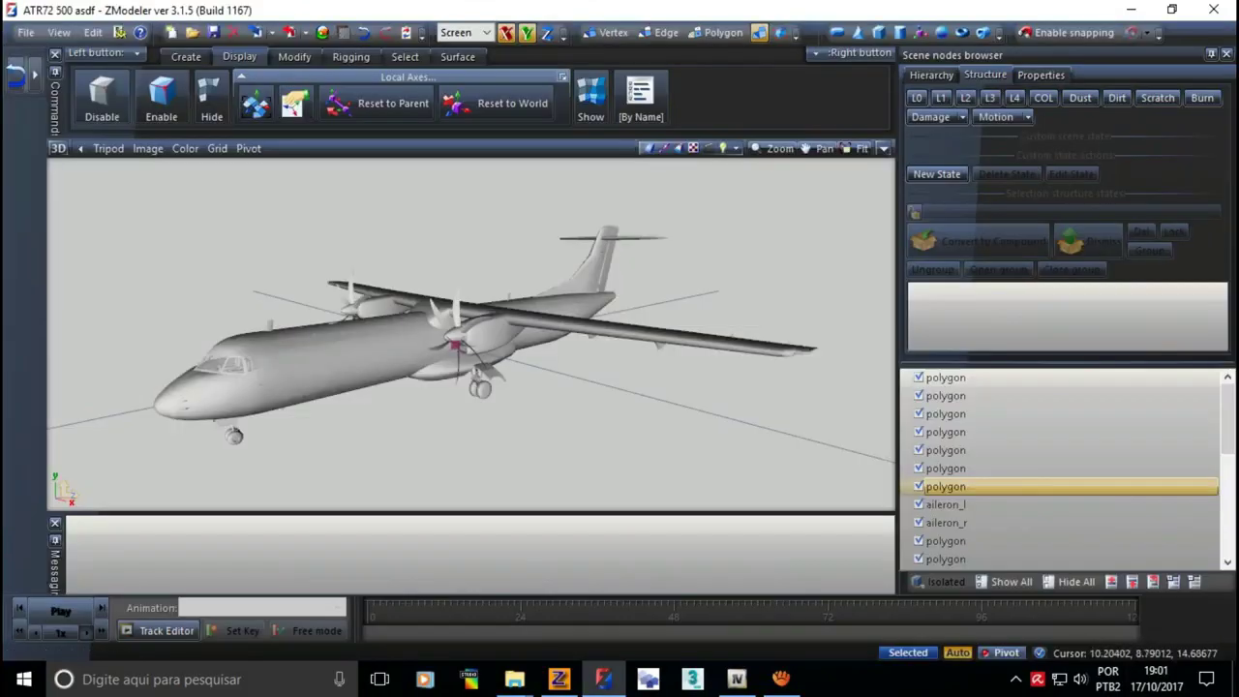
key(w)
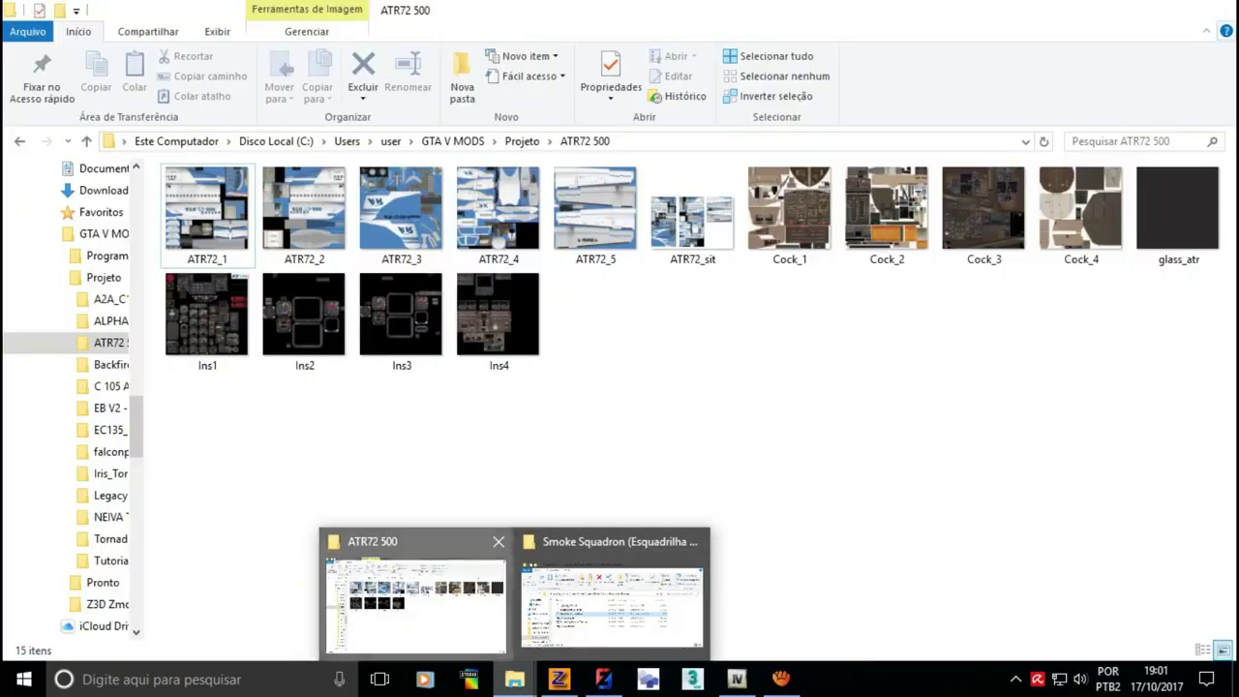
- Preview ATR72_sit again from the ATR72 500 folder, then return to ZModeler
click(414, 600)
double_click(692, 221)
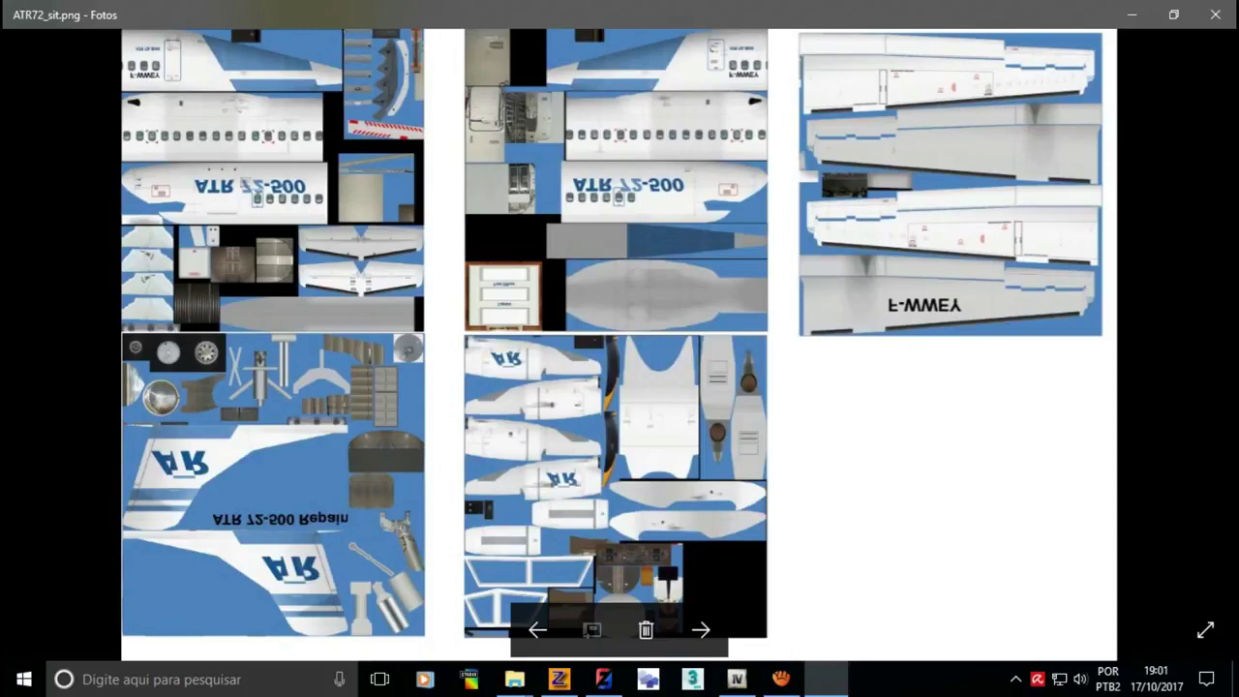
click(1131, 15)
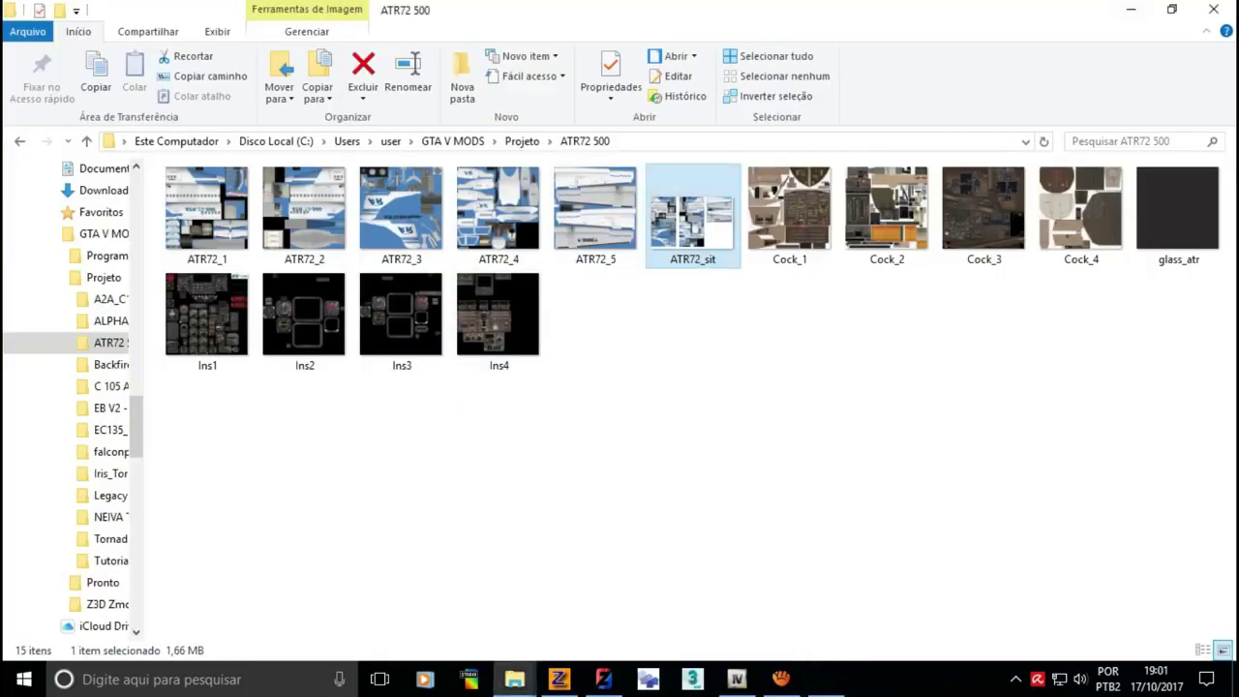
click(603, 679)
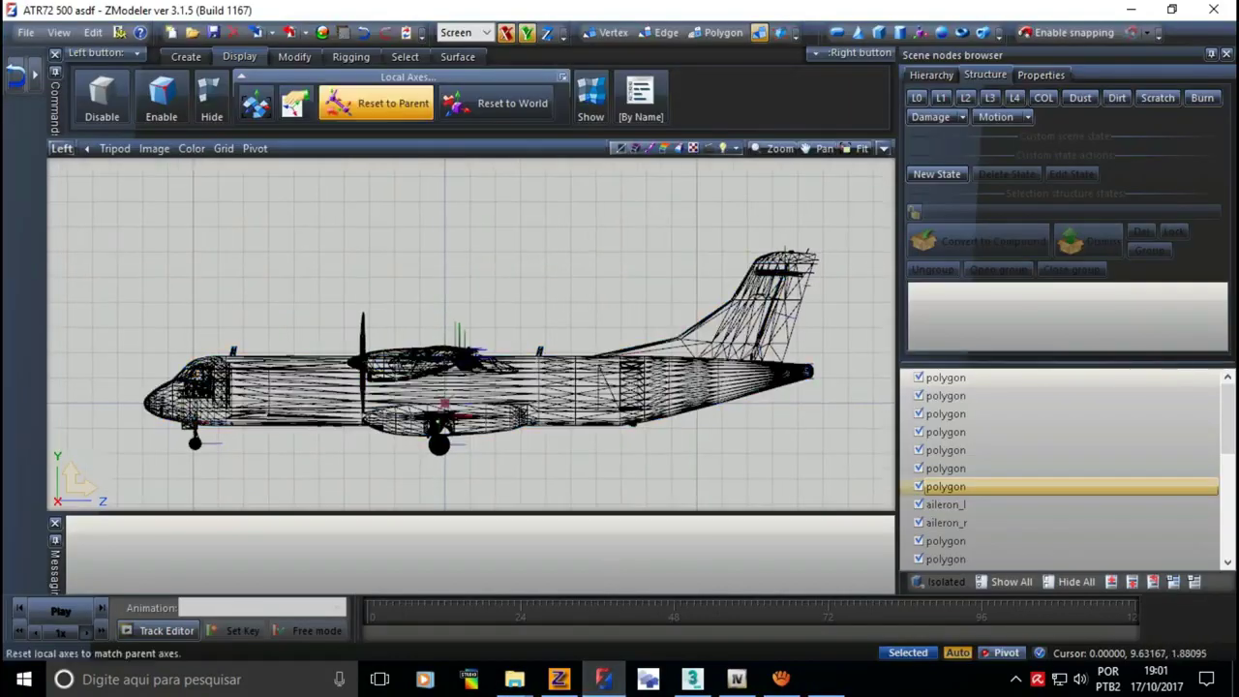
- Select the whole aircraft and zoom in on the cockpit in the side view
mouse_move(819, 259)
mouse_down()
mouse_move(724, 324)
mouse_move(163, 457)
mouse_up()
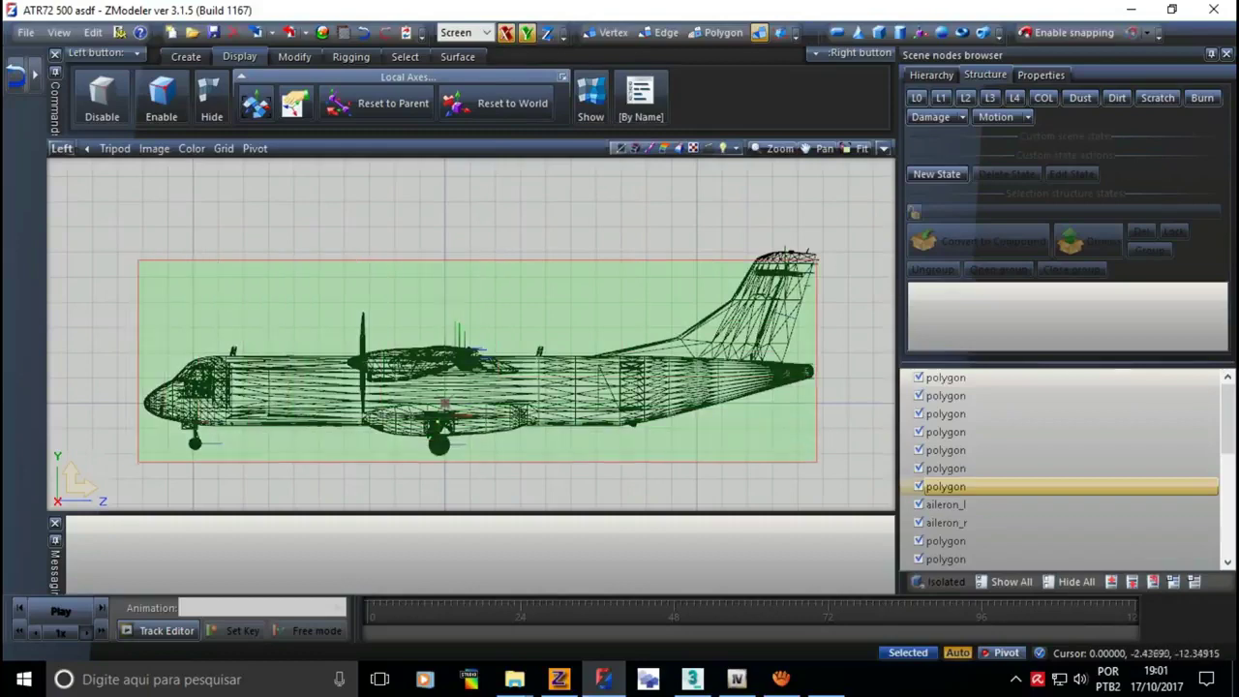
scroll(188, 381, up, 2)
scroll(188, 382, up, 2)
scroll(188, 382, up, 1)
scroll(199, 388, up, 1)
scroll(199, 389, up, 1)
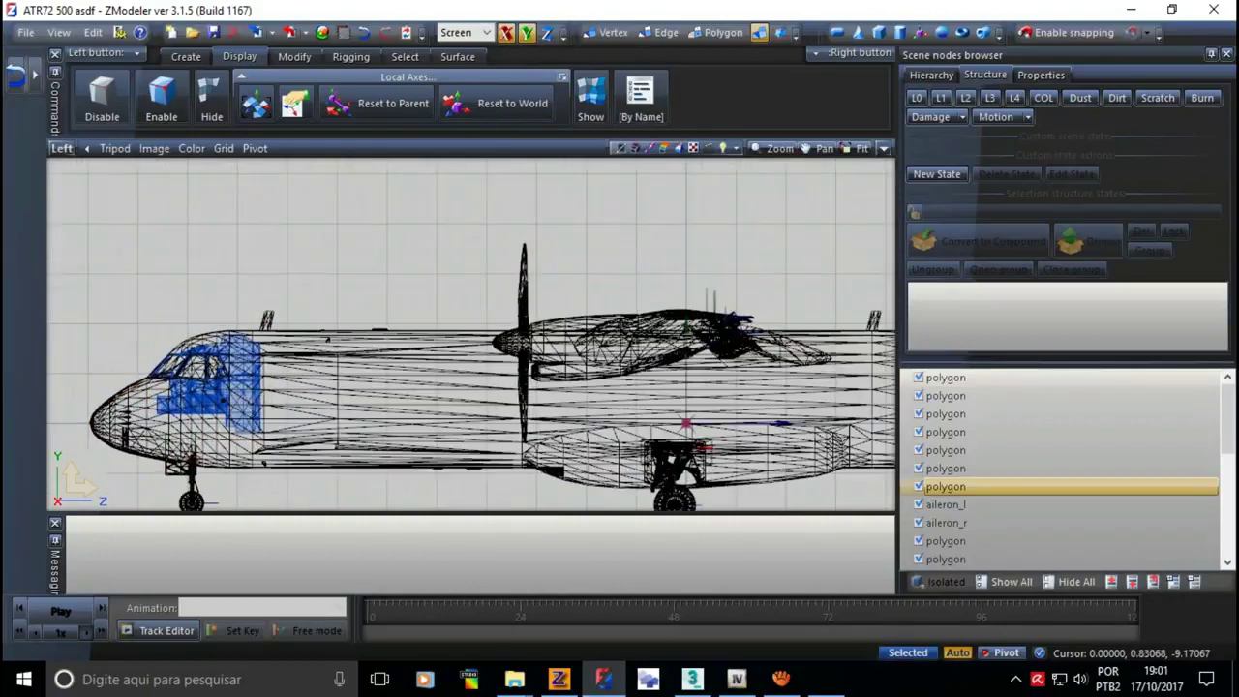
scroll(198, 389, up, 1)
scroll(199, 388, up, 1)
scroll(223, 414, up, 2)
scroll(271, 410, up, 1)
scroll(313, 410, up, 1)
scroll(317, 412, down, 1)
scroll(317, 411, down, 2)
scroll(318, 412, down, 1)
scroll(320, 412, down, 1)
scroll(290, 349, down, 3)
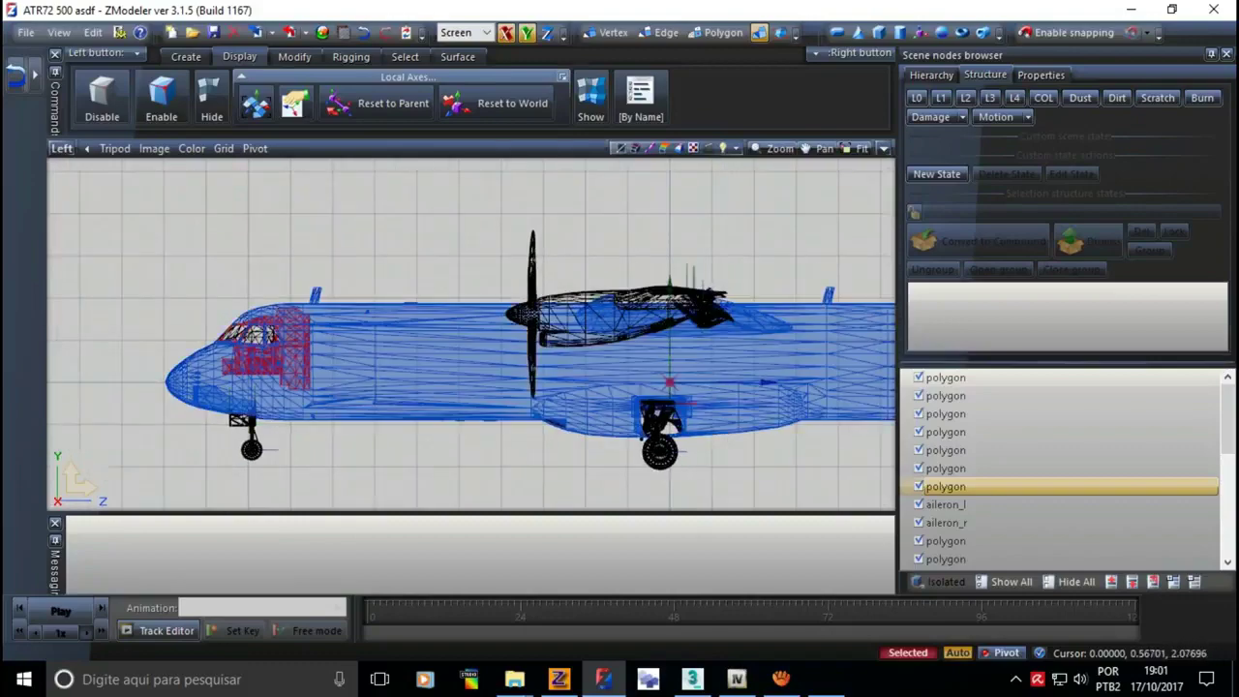
scroll(257, 376, up, 2)
scroll(256, 376, up, 2)
scroll(257, 375, up, 1)
scroll(257, 376, up, 1)
scroll(271, 329, up, 1)
- Select the cockpit interior object and hide it
click(339, 361)
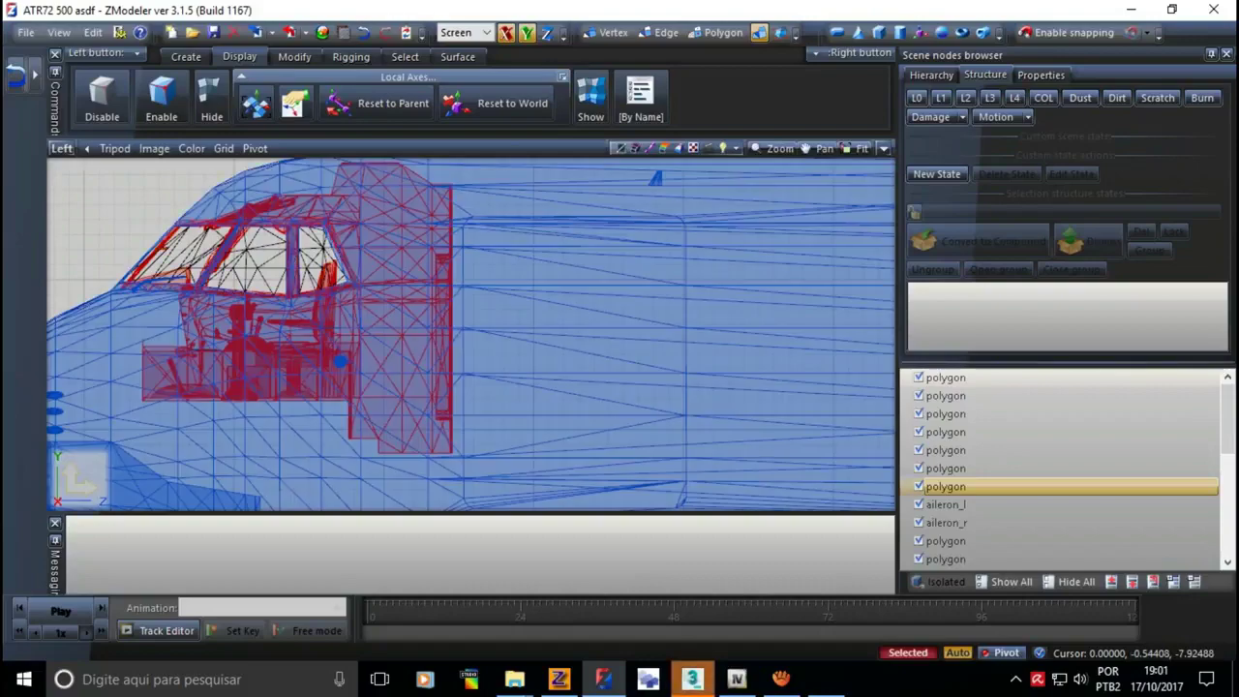
key(Delete)
scroll(329, 360, down, 2)
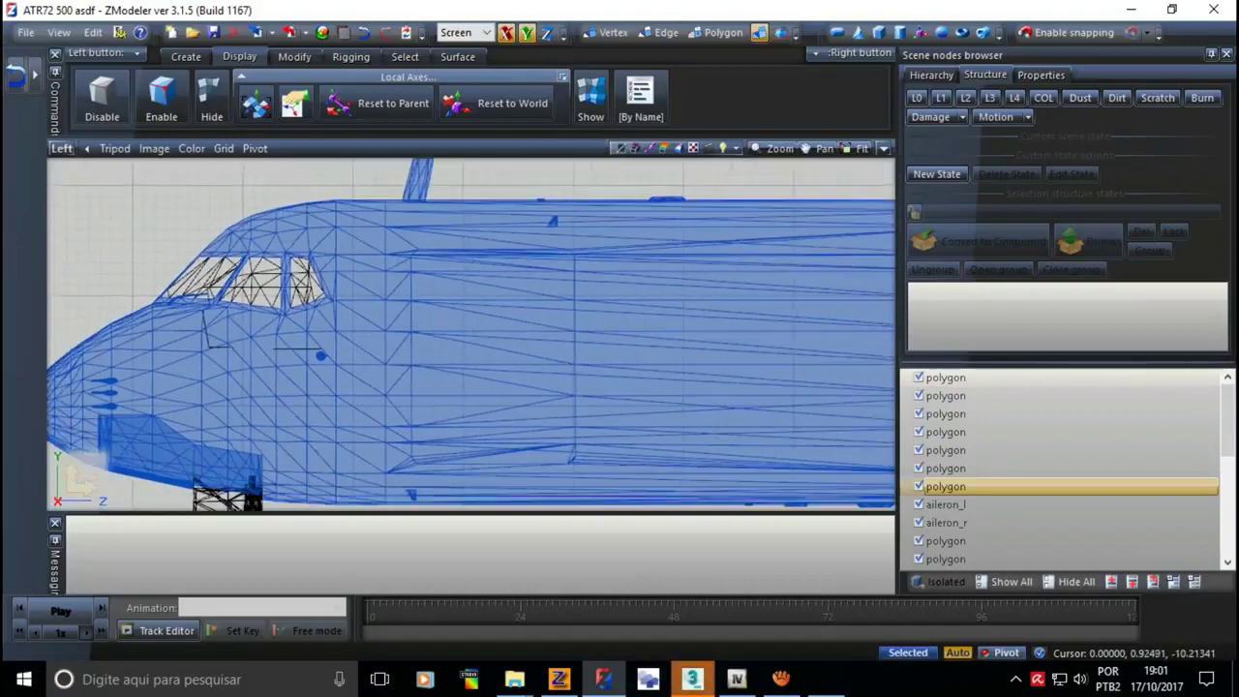
scroll(339, 361, up, 2)
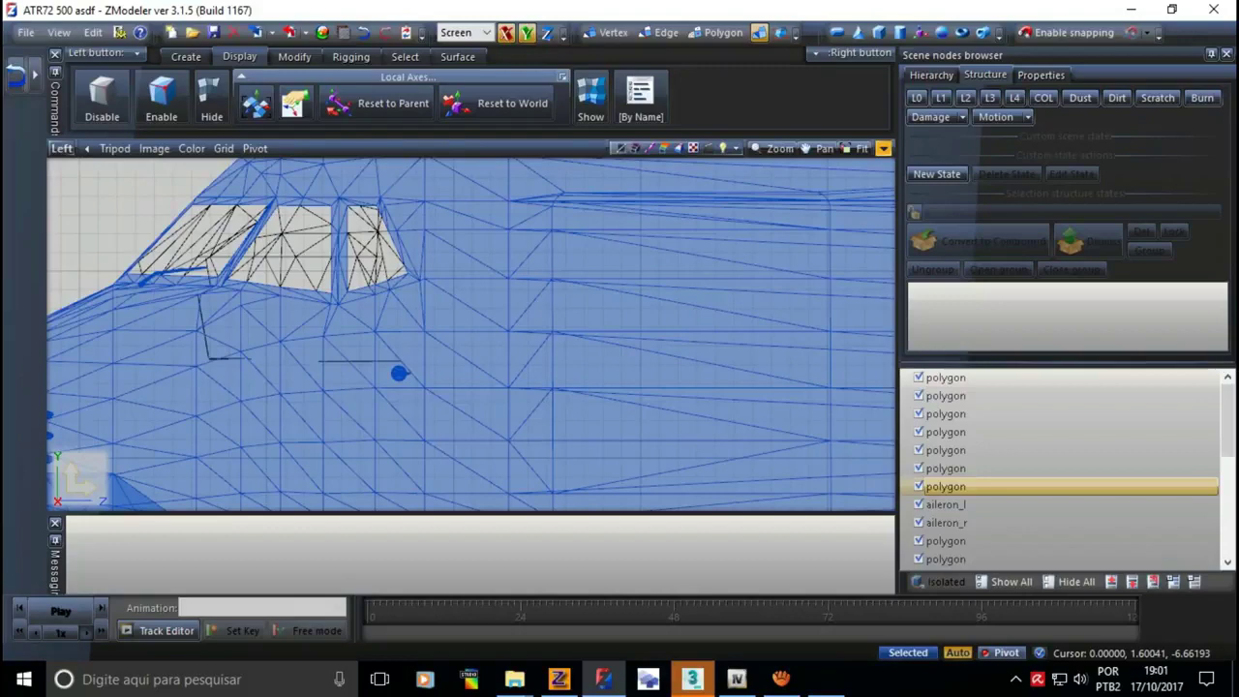
- Check the nose in the four views, then re-enlarge the side view for vertex editing
click(884, 148)
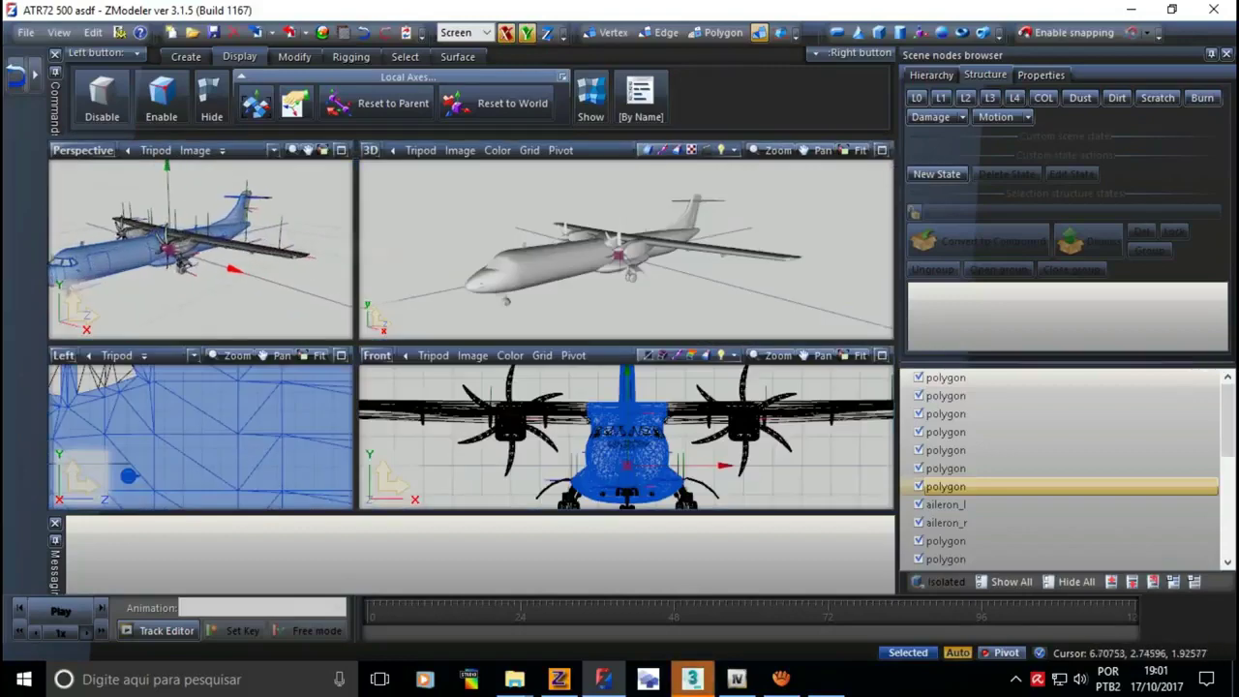
scroll(630, 267, up, 1)
scroll(637, 268, up, 1)
scroll(630, 262, up, 2)
scroll(809, 276, down, 1)
scroll(808, 276, up, 1)
scroll(852, 280, up, 1)
scroll(852, 279, up, 1)
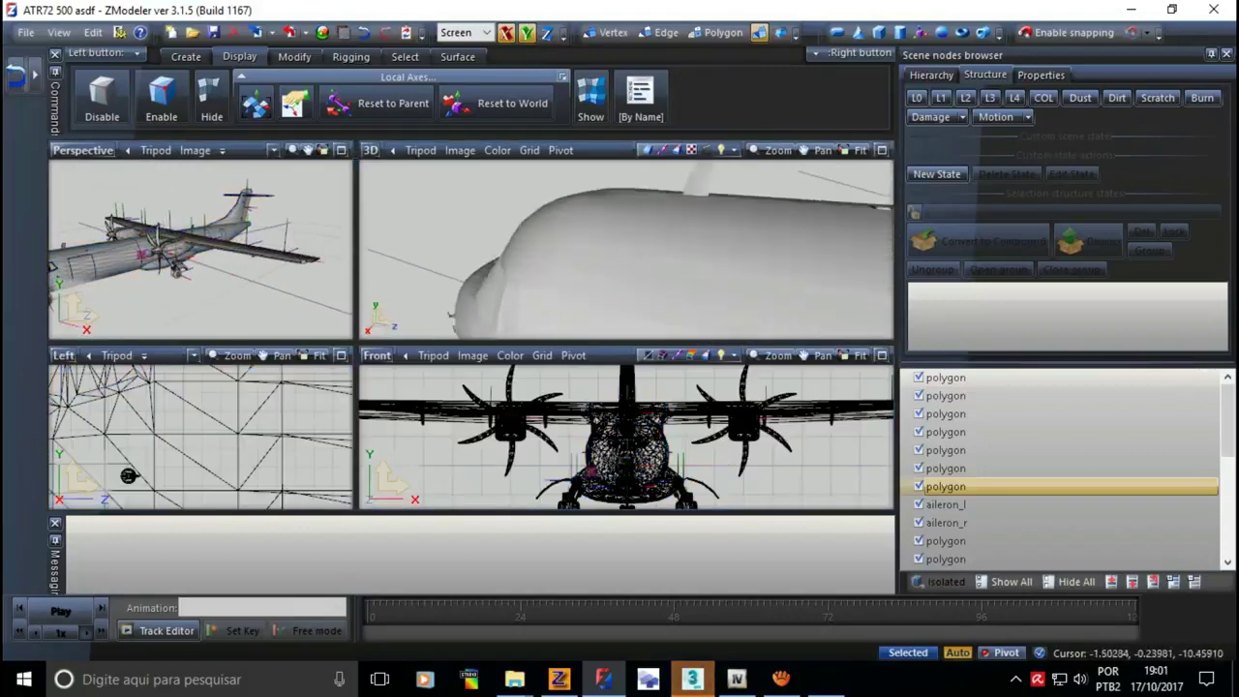
scroll(852, 280, up, 2)
middle_drag(853, 280, 833, 271)
click(341, 356)
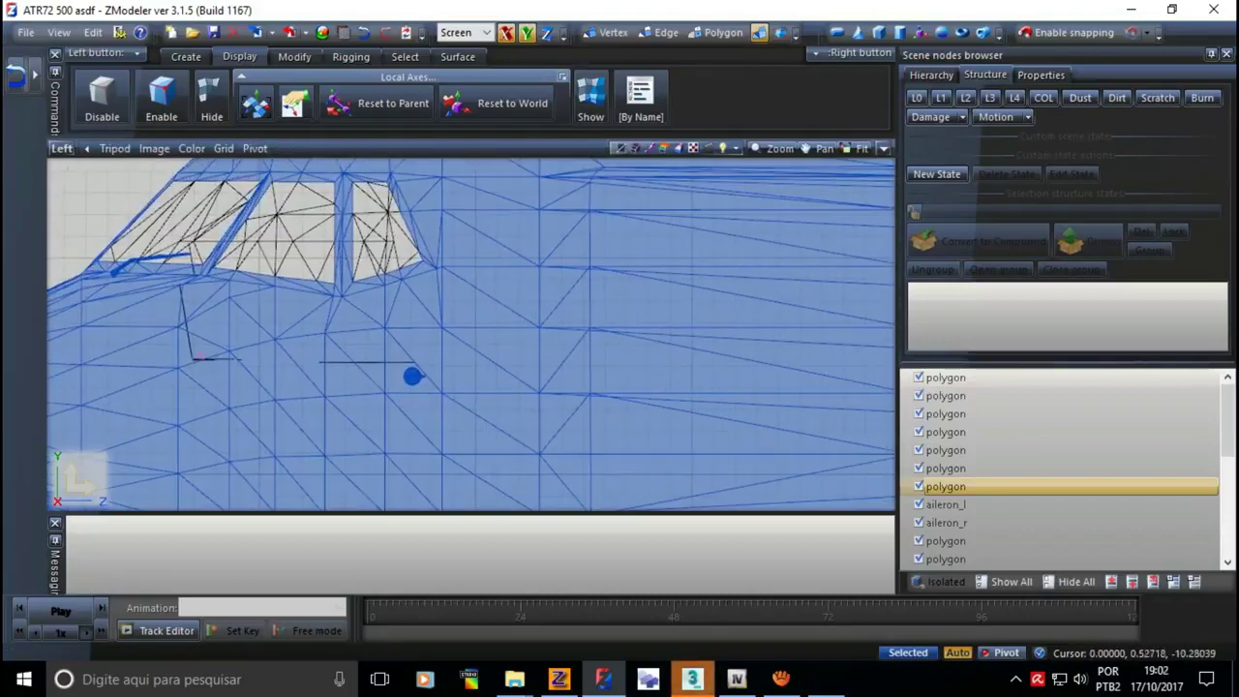
key(1)
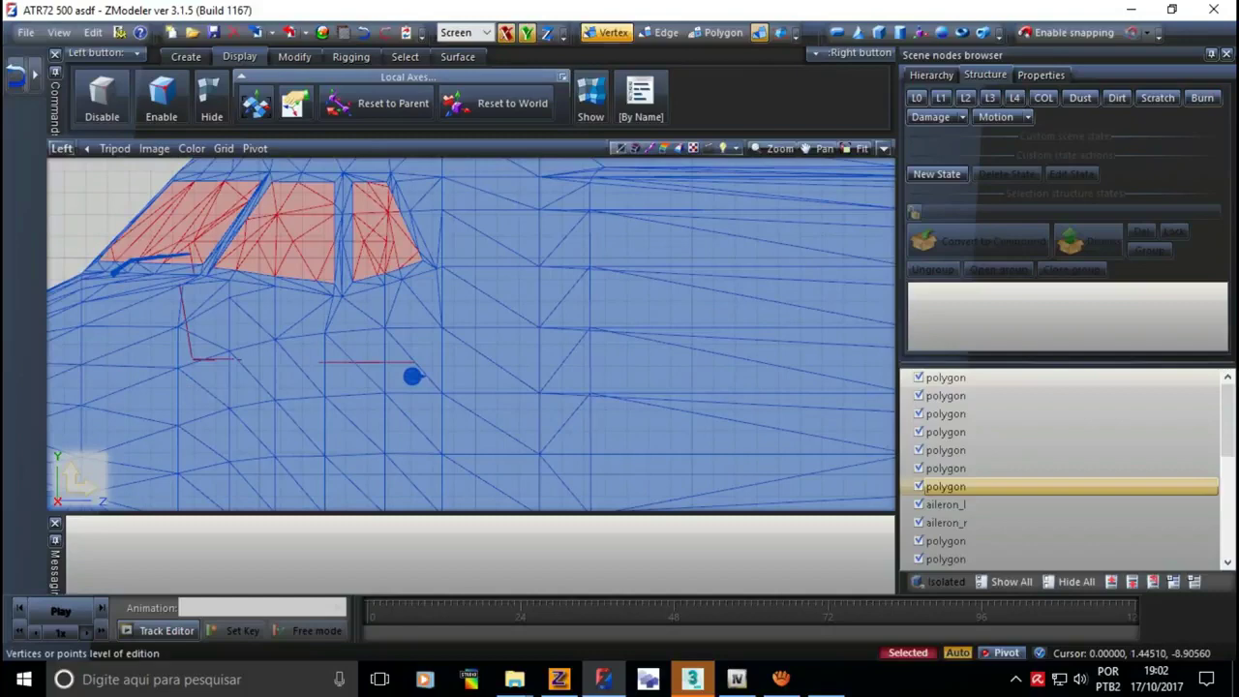
- Box-select and delete the stray vertices below the cockpit windows
scroll(426, 382, up, 2)
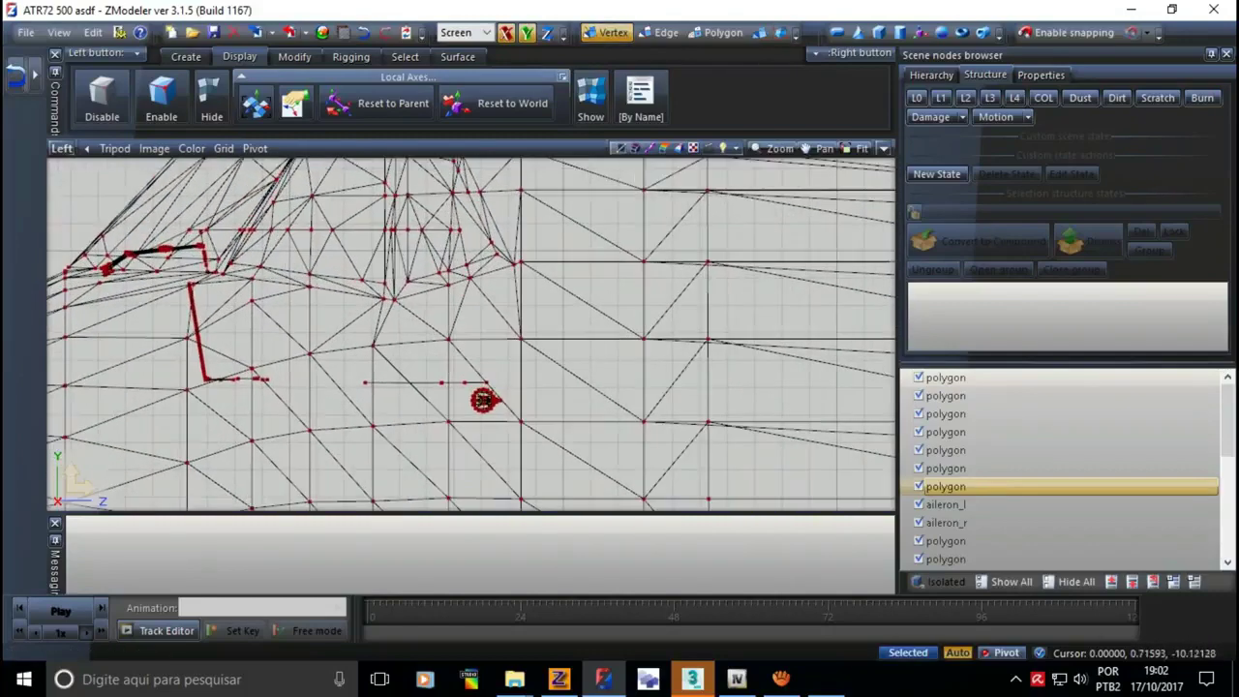
scroll(485, 395, up, 2)
drag(200, 388, 281, 401)
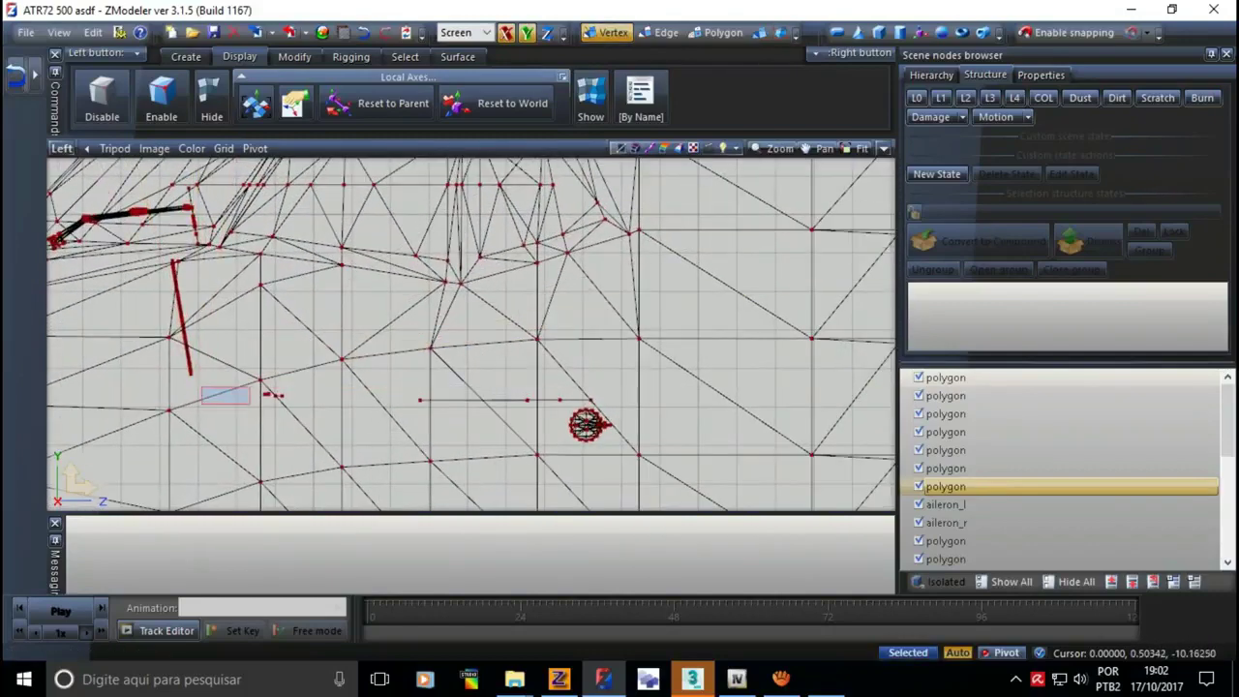
key(BackSpace)
key(BackSpace)
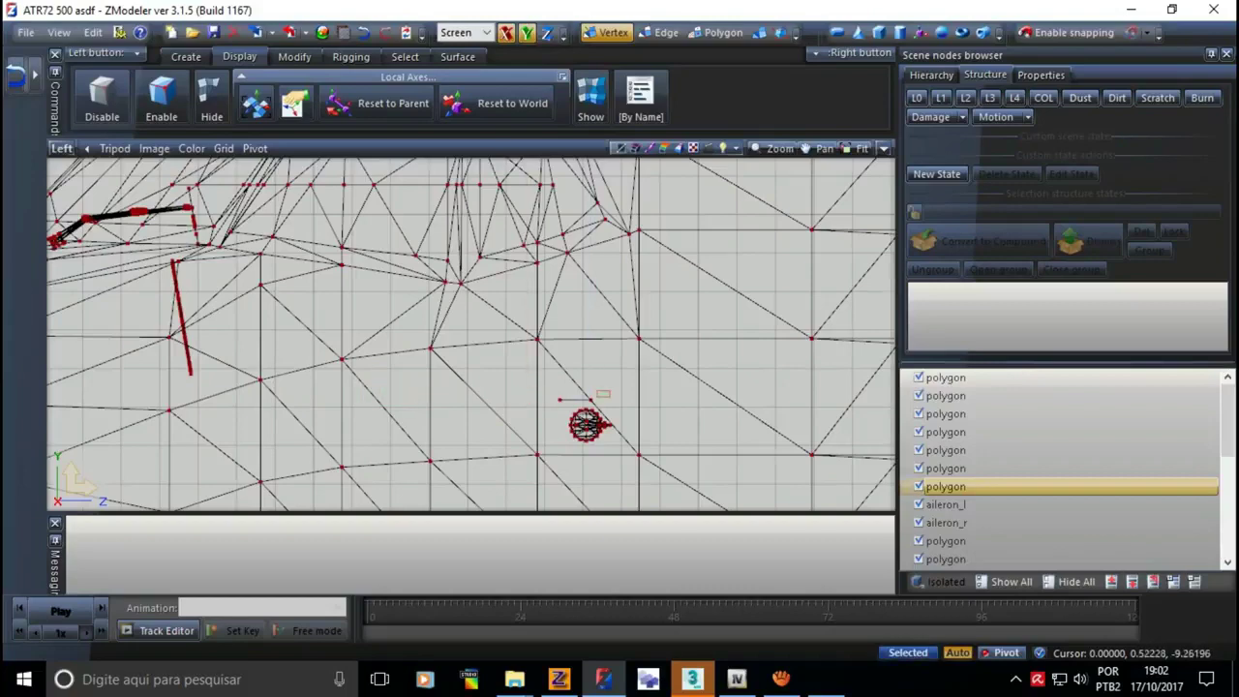
key(BackSpace)
- Select the leftover stray edge under the cockpit in the enlarged side view, then zoom out
click(883, 149)
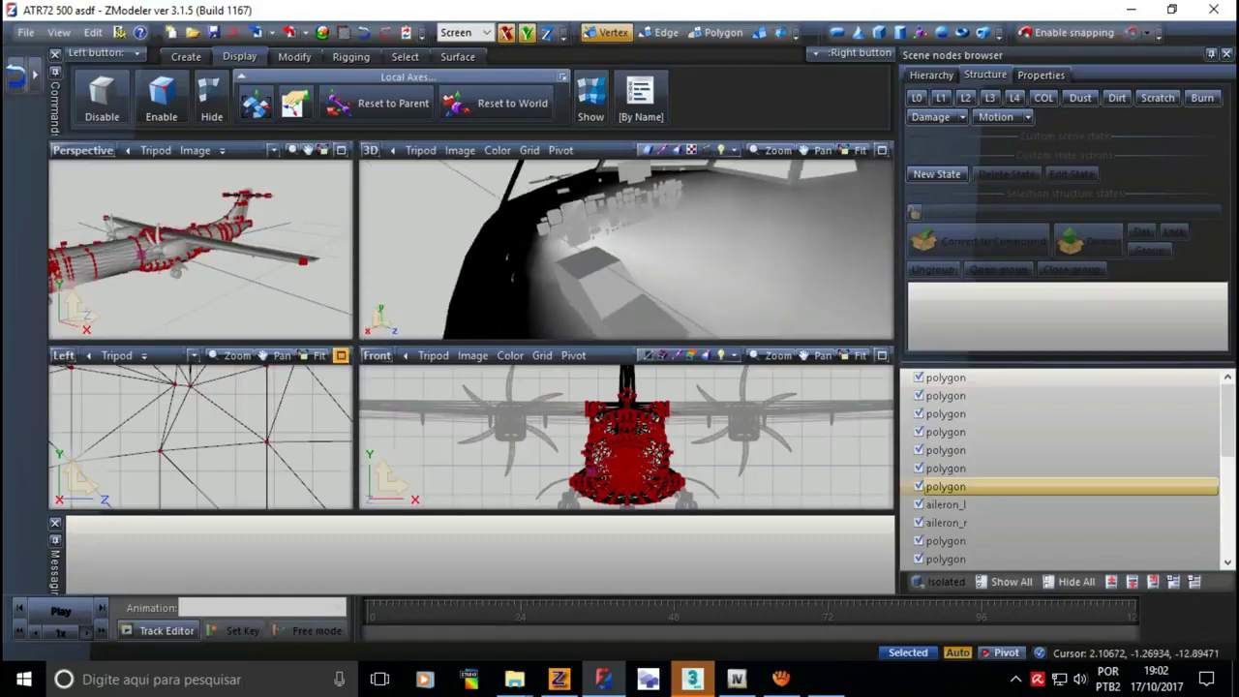
click(340, 356)
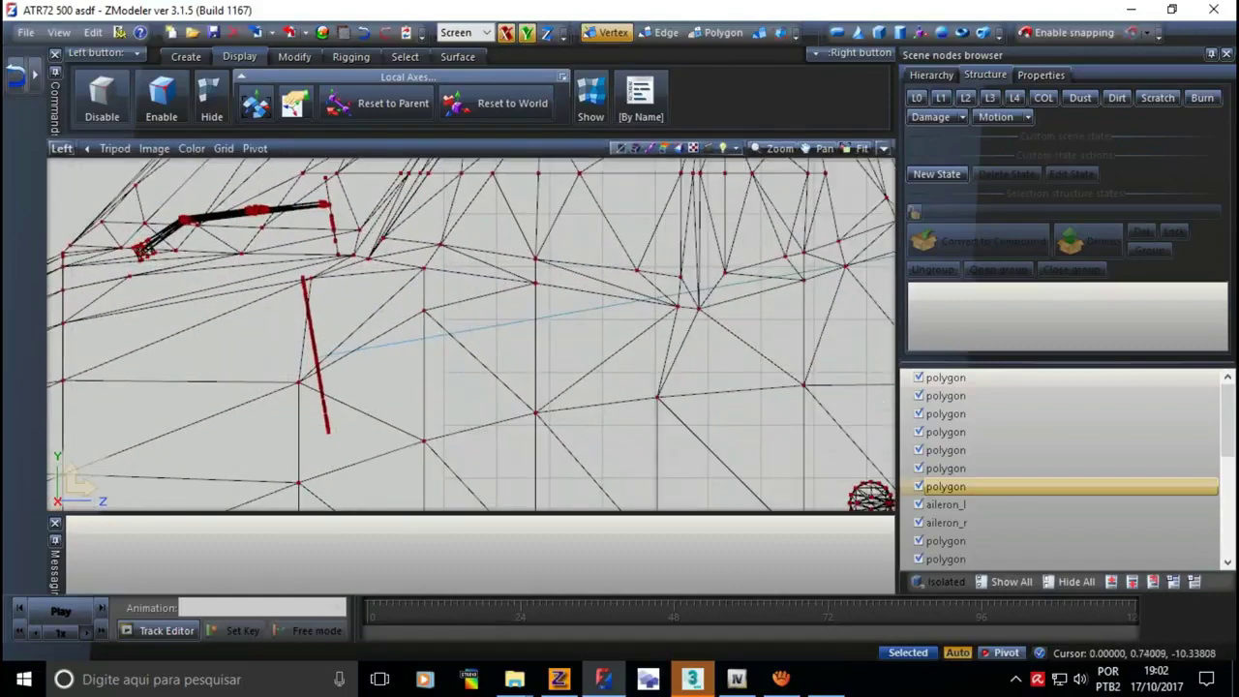
scroll(312, 349, up, 1)
drag(352, 393, 300, 451)
drag(351, 311, 311, 411)
scroll(302, 269, up, 2)
scroll(302, 269, up, 1)
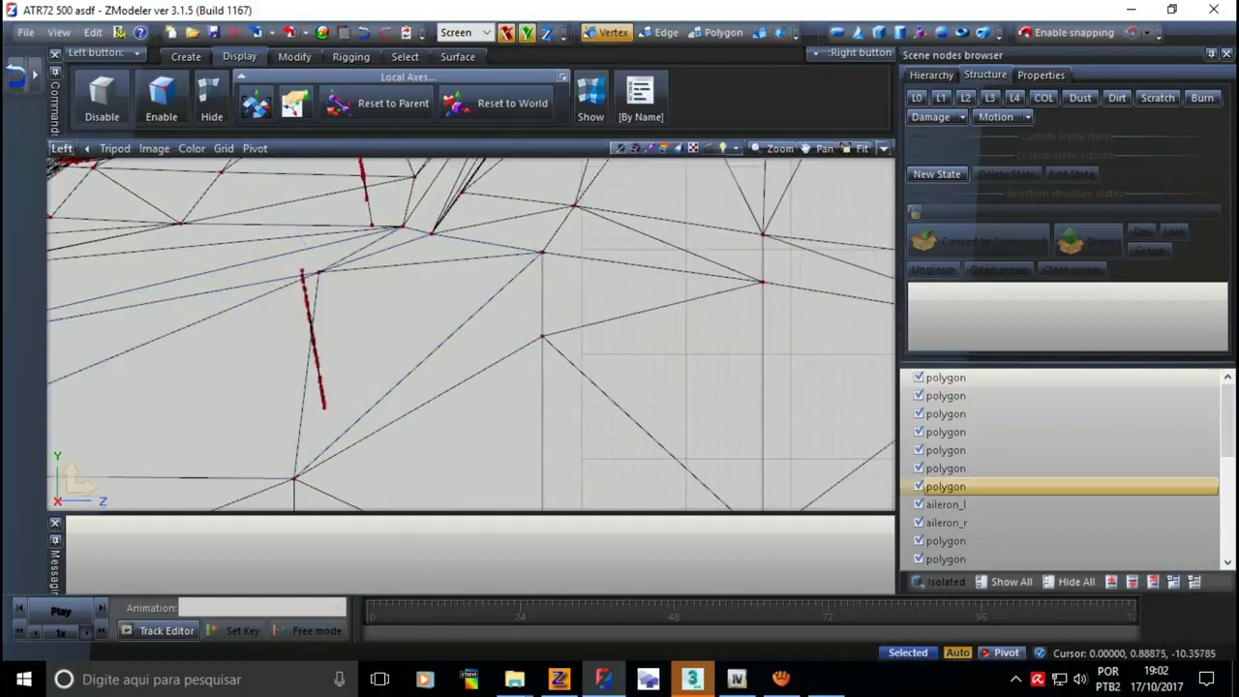
drag(343, 308, 290, 403)
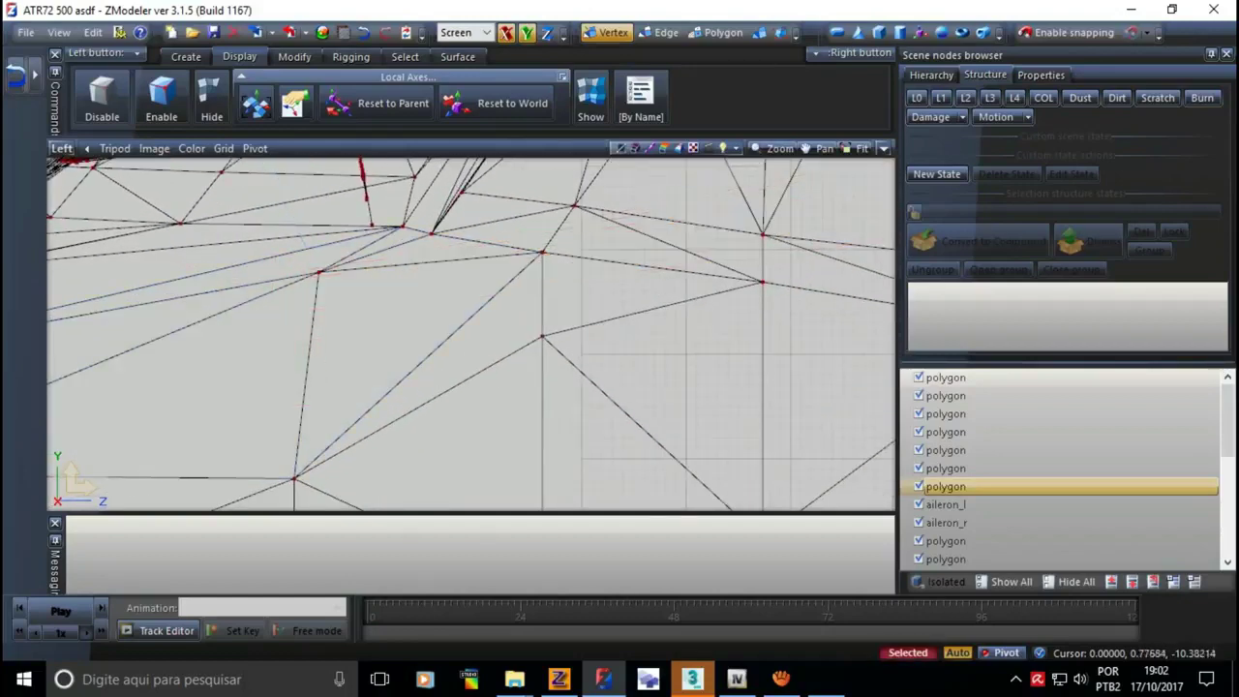
scroll(290, 402, down, 3)
scroll(655, 484, down, 2)
scroll(498, 429, down, 2)
scroll(498, 429, down, 2)
scroll(675, 301, down, 2)
scroll(263, 360, down, 2)
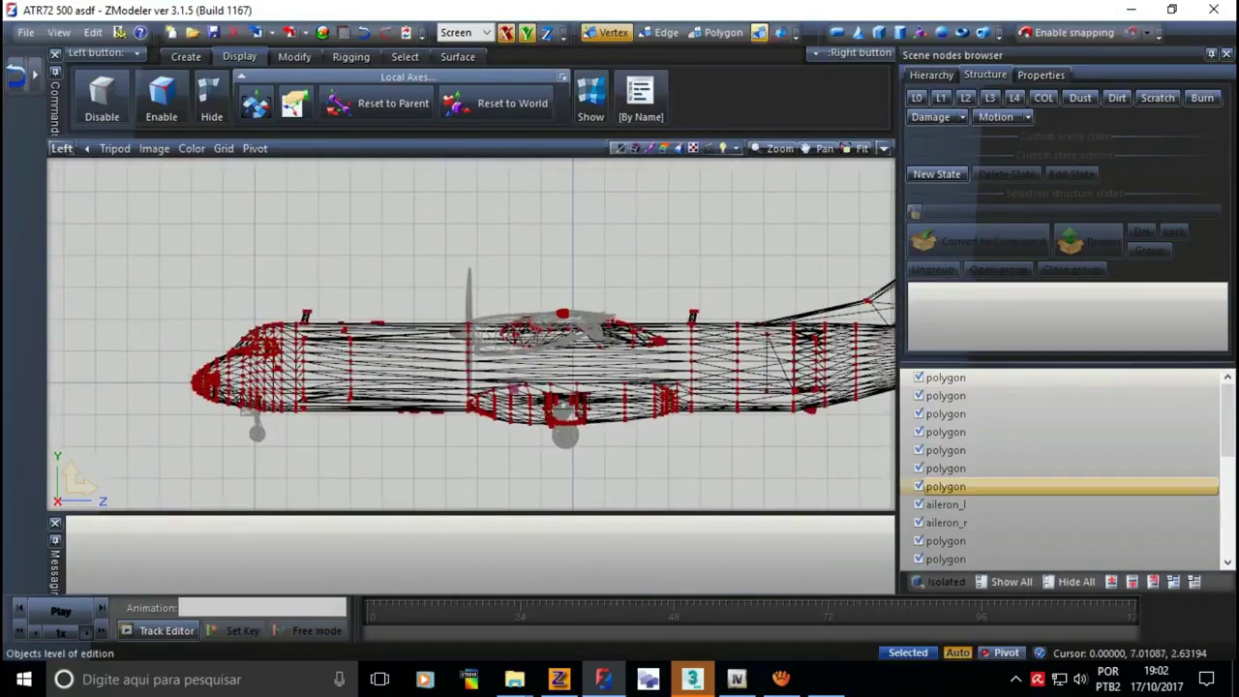
- Box-select the entire ATR72 500 model in the side view
scroll(472, 334, up, 3)
scroll(473, 334, up, 2)
scroll(473, 334, down, 2)
scroll(473, 334, up, 2)
scroll(447, 335, up, 1)
scroll(539, 313, up, 2)
scroll(636, 296, up, 1)
scroll(590, 304, down, 3)
scroll(589, 304, down, 2)
mouse_move(196, 247)
mouse_down()
mouse_move(470, 354)
mouse_move(786, 452)
mouse_up()
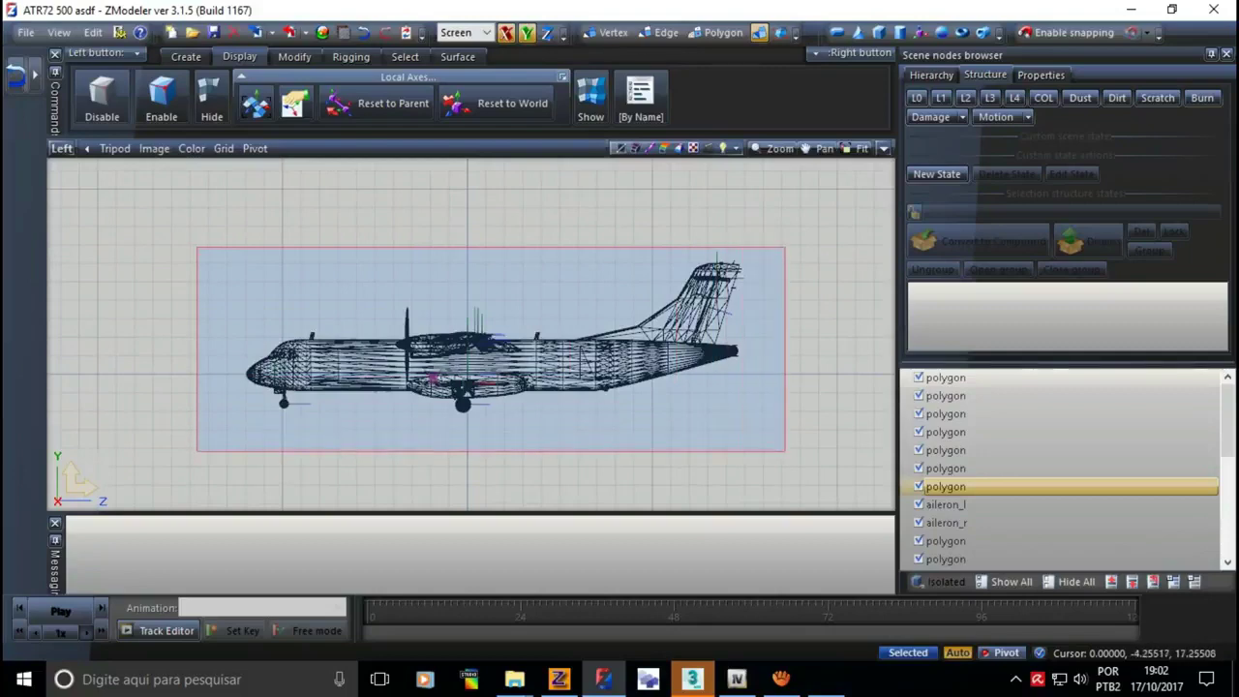
- Apply Reset to World to the aircraft's local axes and restore the four-view layout
scroll(423, 388, up, 2)
scroll(280, 378, down, 1)
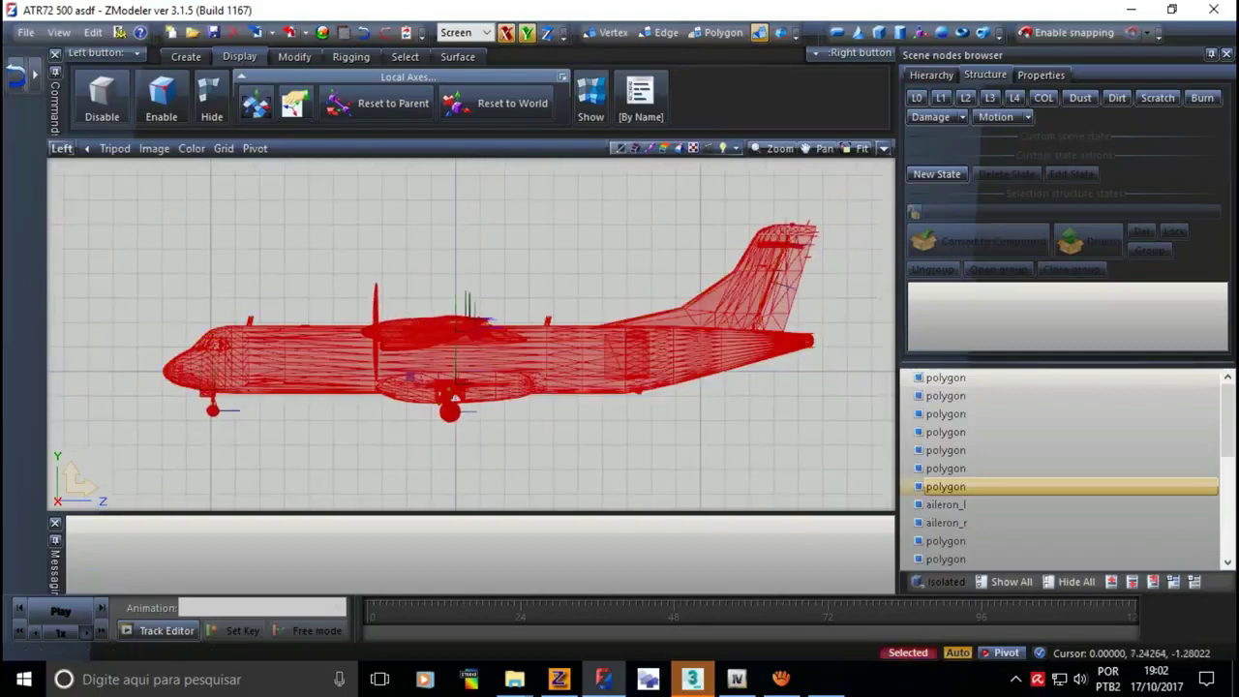
click(505, 107)
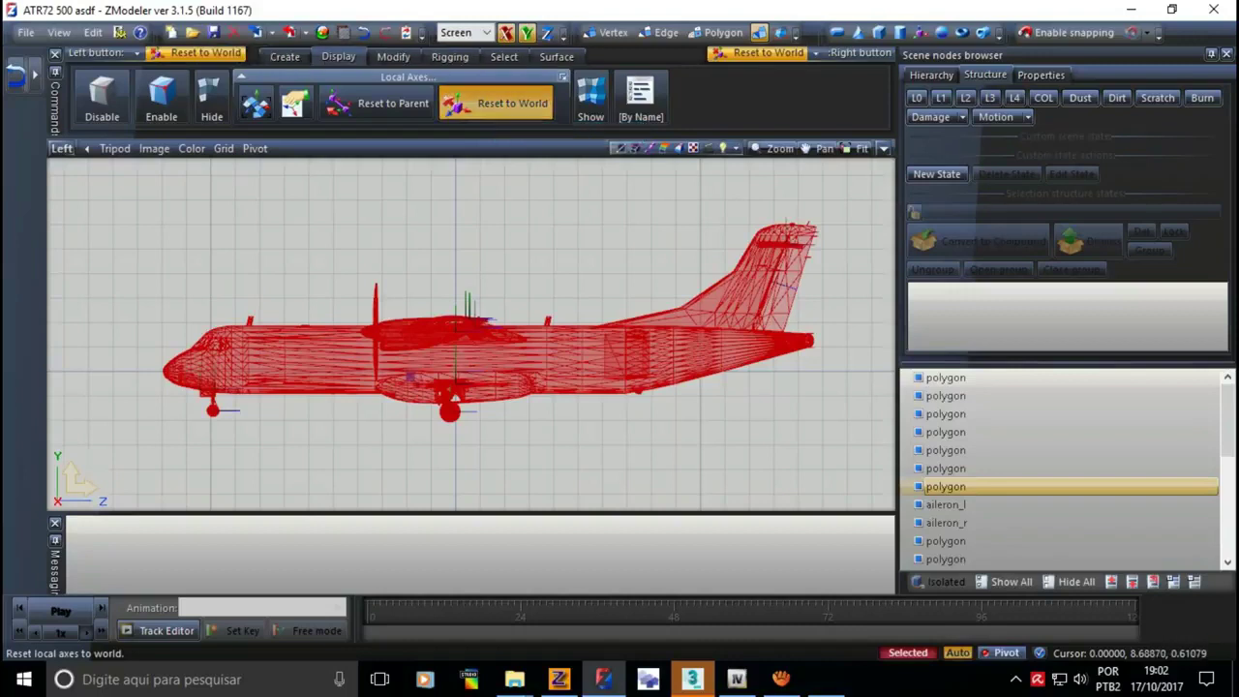
click(409, 376)
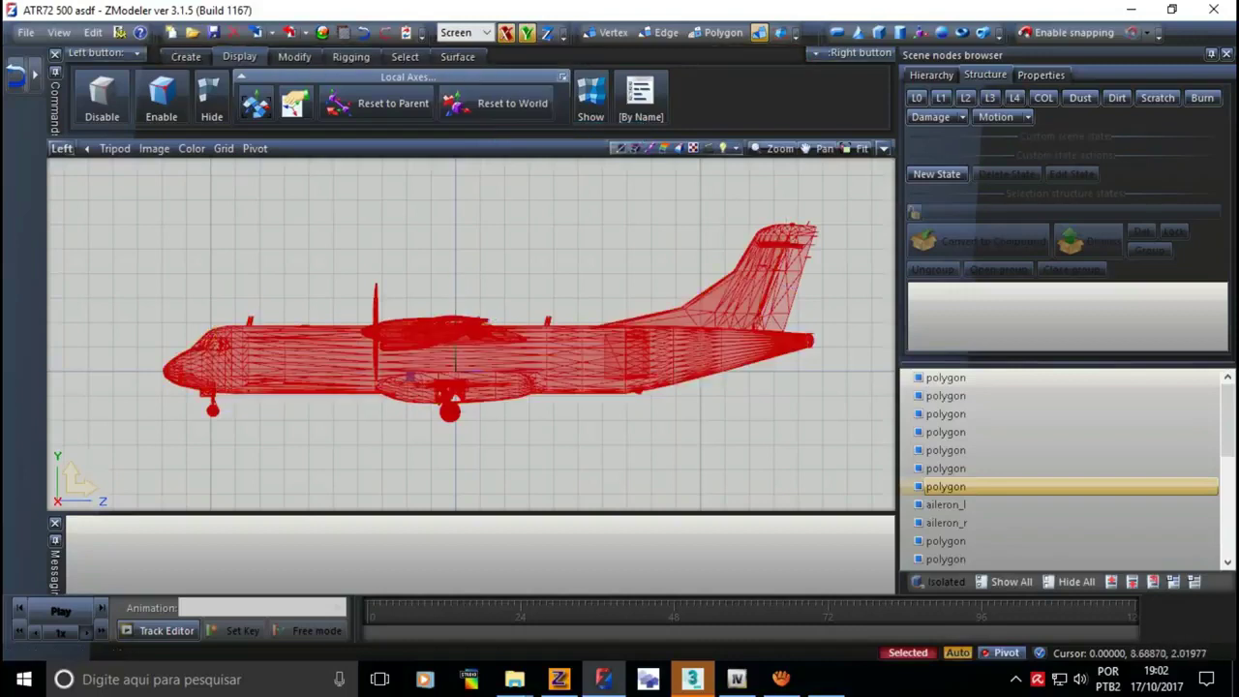
click(884, 148)
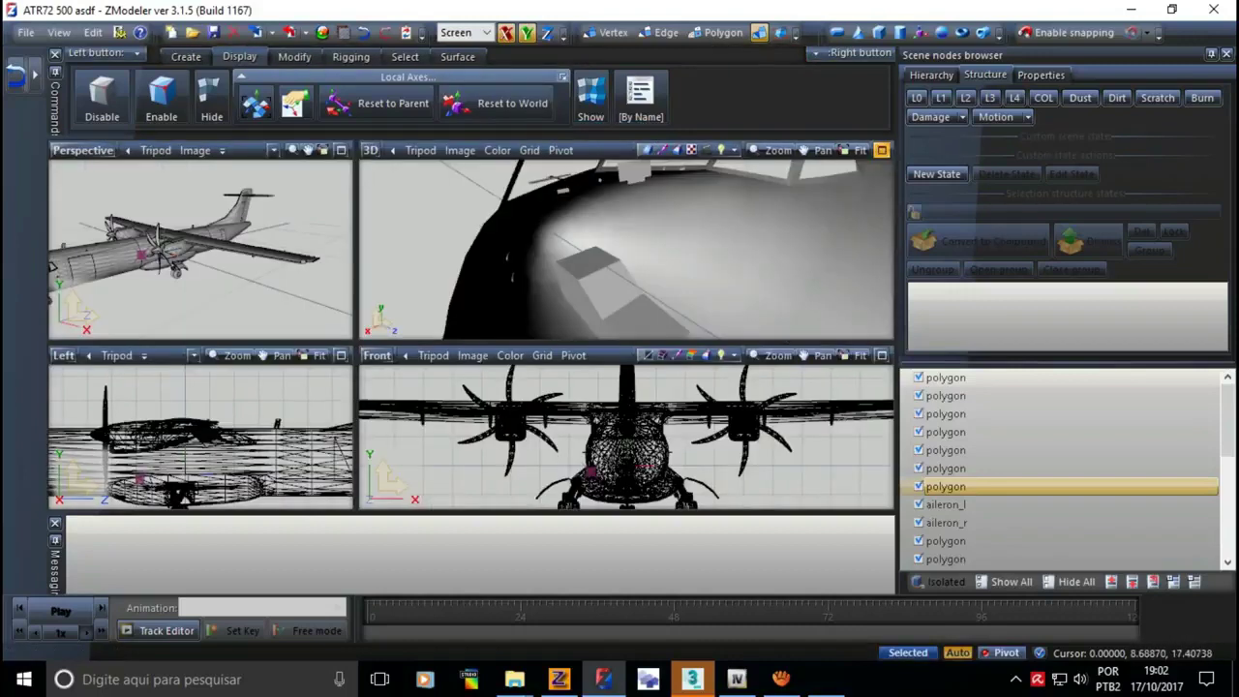
- Maximize the Left view and zoom in on the cockpit window mesh in vertex and polygon modes
scroll(627, 248, up, 3)
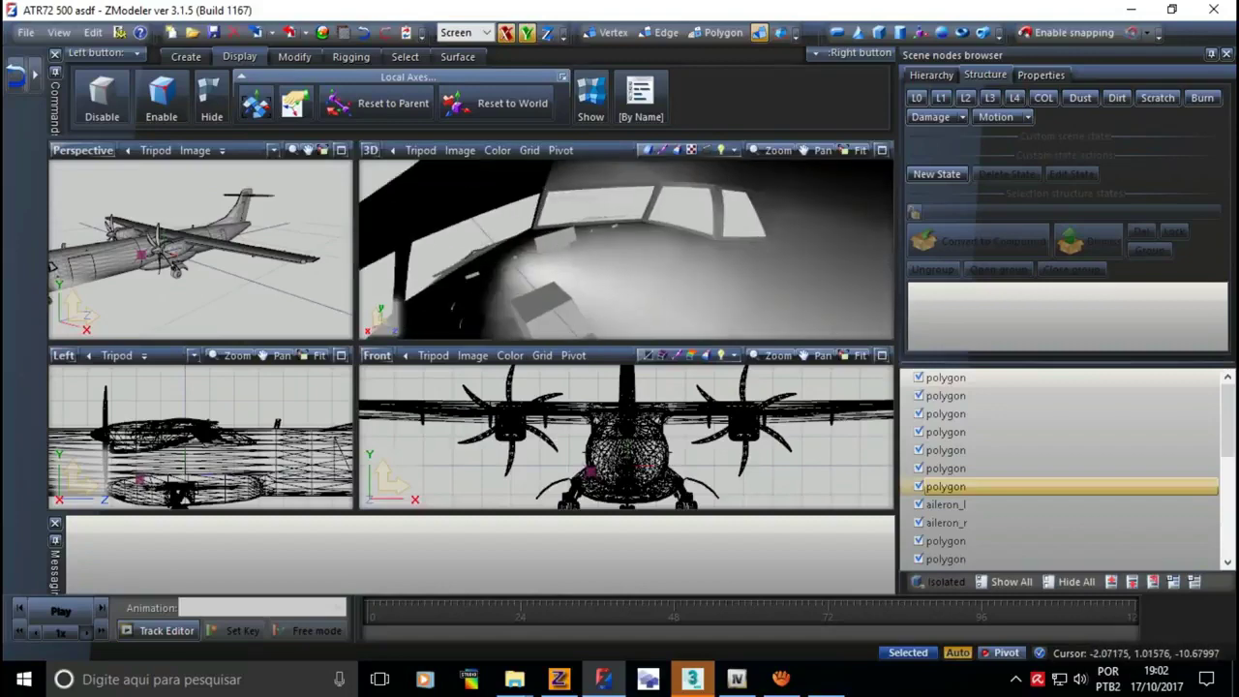
click(340, 356)
scroll(261, 334, up, 2)
scroll(261, 334, up, 2)
scroll(262, 334, up, 2)
scroll(266, 358, up, 1)
scroll(266, 359, up, 1)
scroll(267, 358, up, 1)
scroll(266, 358, up, 1)
scroll(257, 324, up, 2)
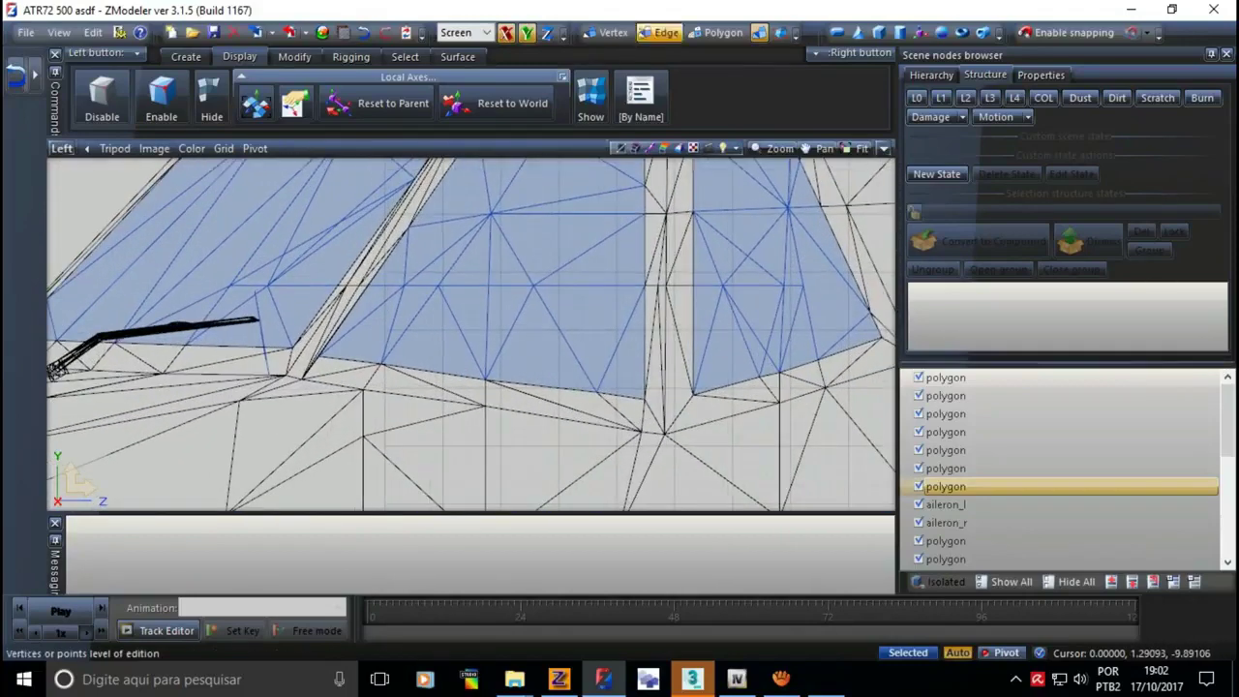
key(1)
scroll(261, 319, up, 2)
scroll(262, 319, up, 1)
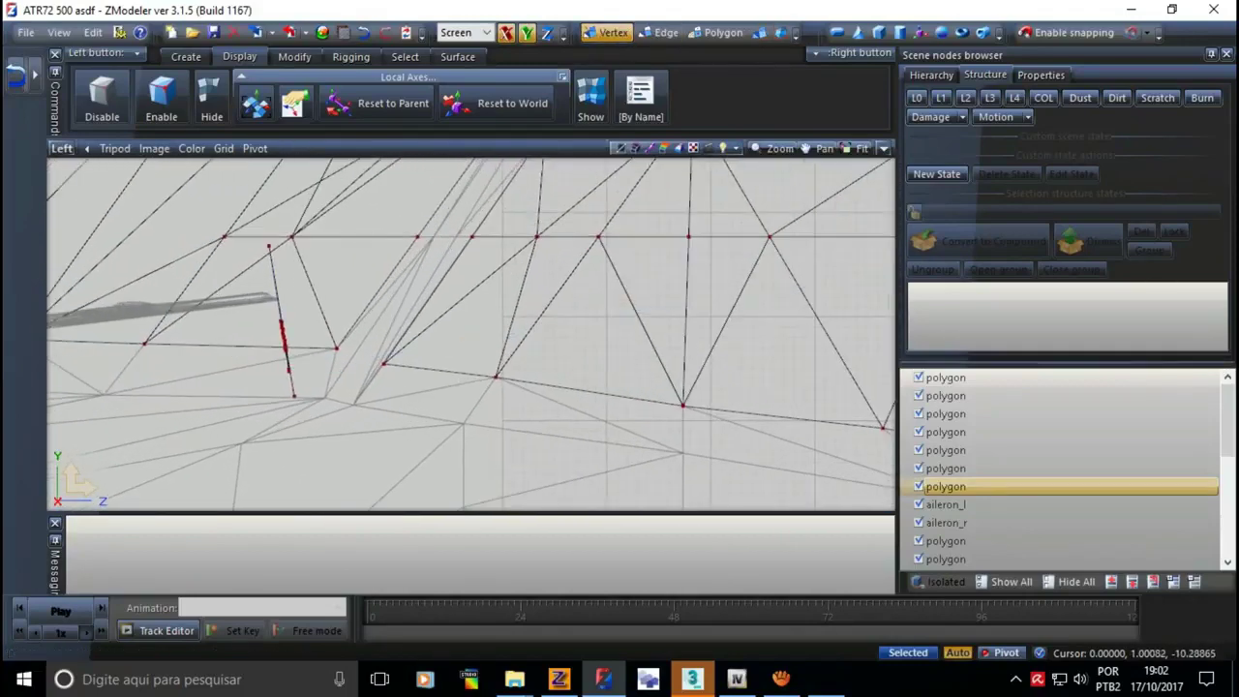
scroll(276, 368, down, 2)
scroll(276, 368, down, 2)
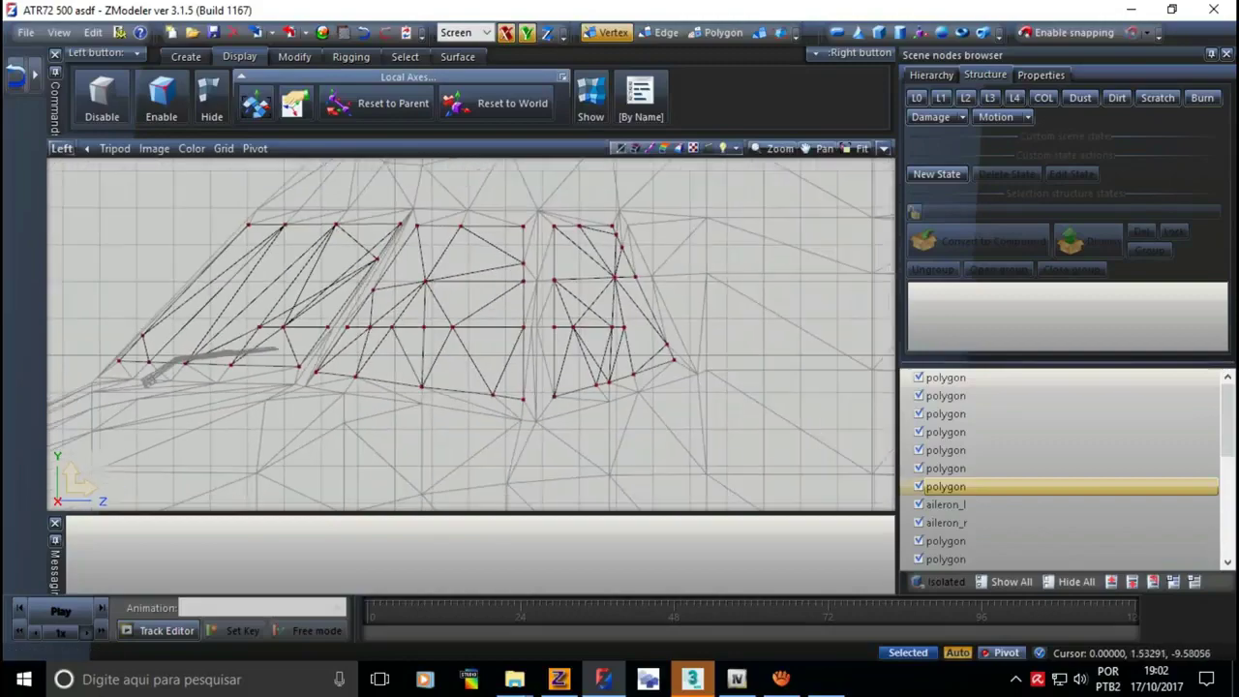
key(3)
scroll(532, 471, down, 2)
scroll(382, 396, down, 2)
scroll(381, 396, down, 2)
scroll(471, 378, down, 1)
scroll(318, 368, down, 2)
scroll(662, 336, up, 1)
- Deselect the aircraft, maximize the shaded 3D view, then bring up ATR72_sit.png in Photos
click(677, 445)
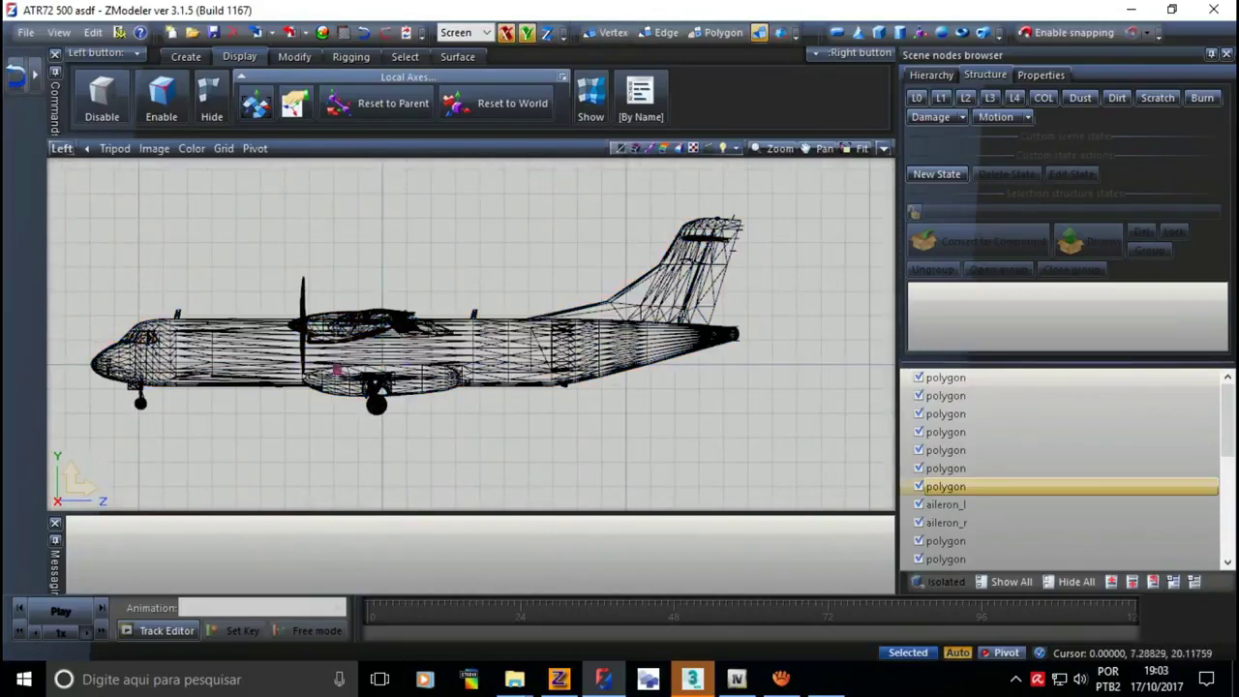
key(alt+w)
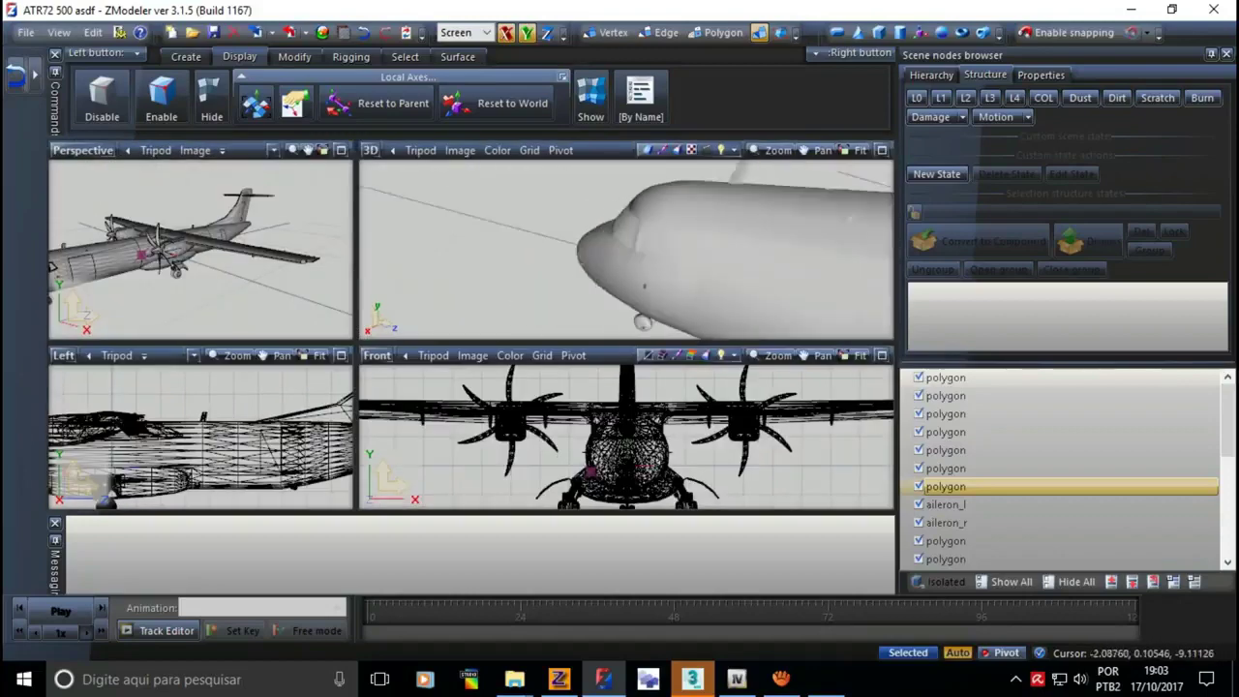
click(882, 150)
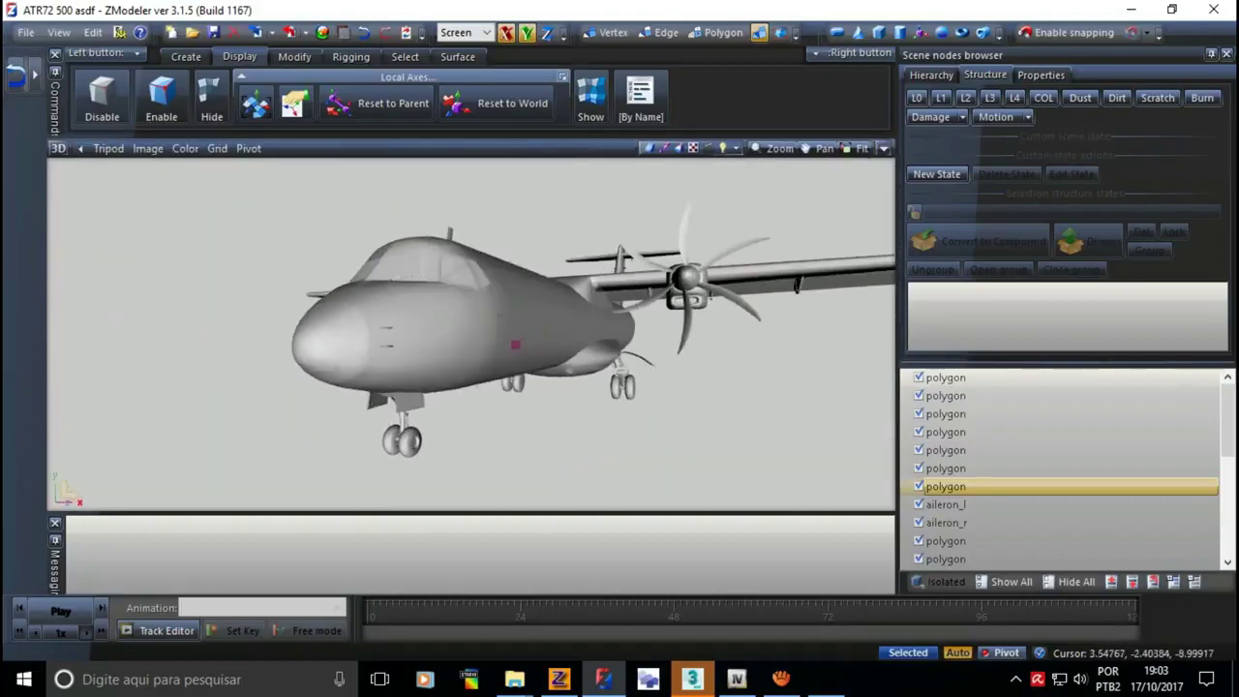
click(825, 679)
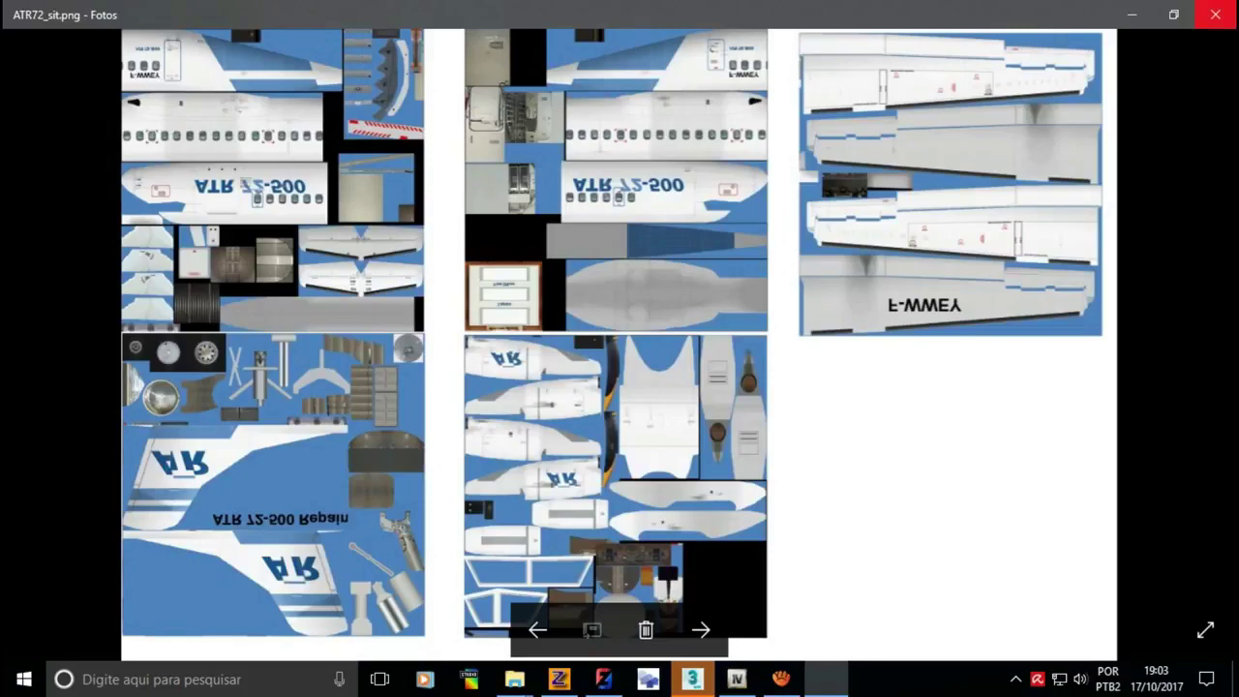
- Glance back at the ATR72 model, then open ATR72_sit.png from the ATR72 500 folder
key(alt+Tab)
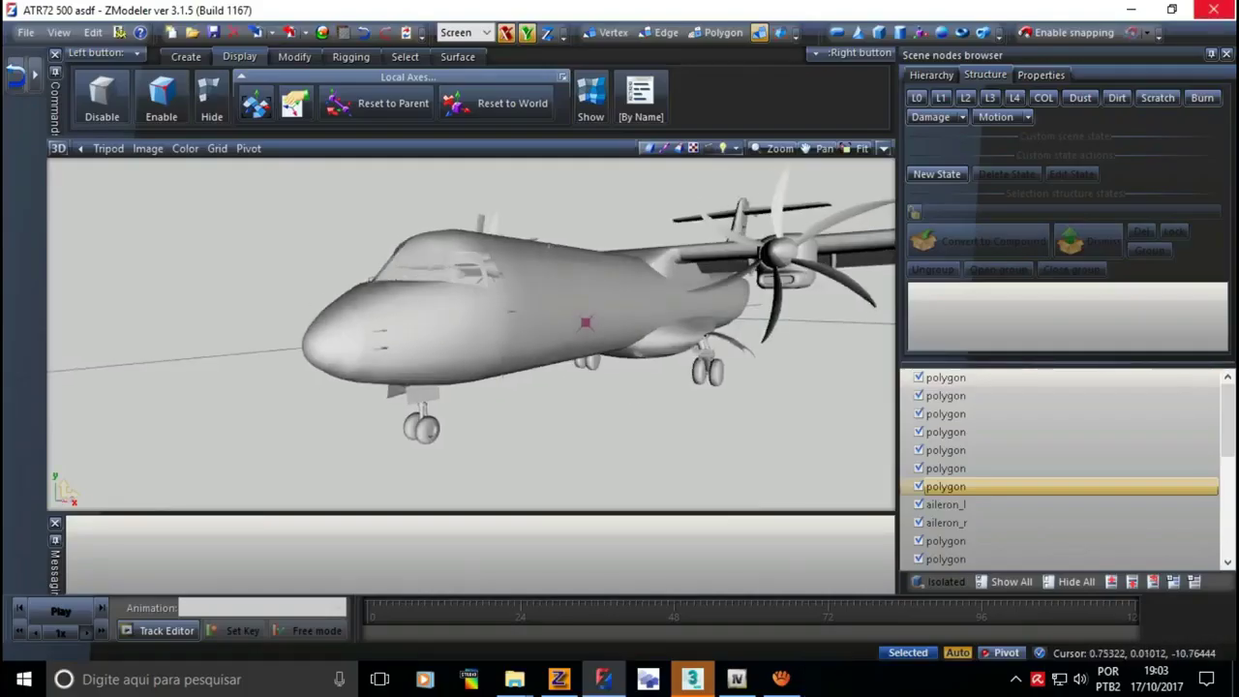
middle_drag(484, 339, 581, 339)
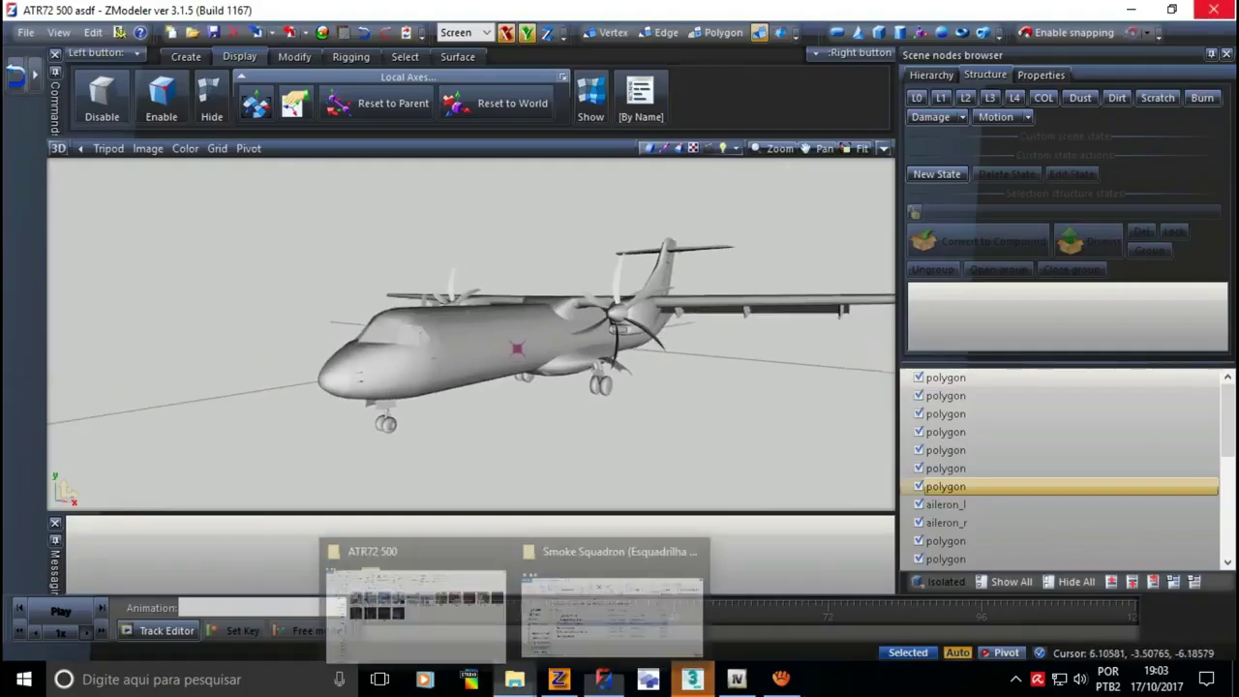
click(417, 596)
key(Return)
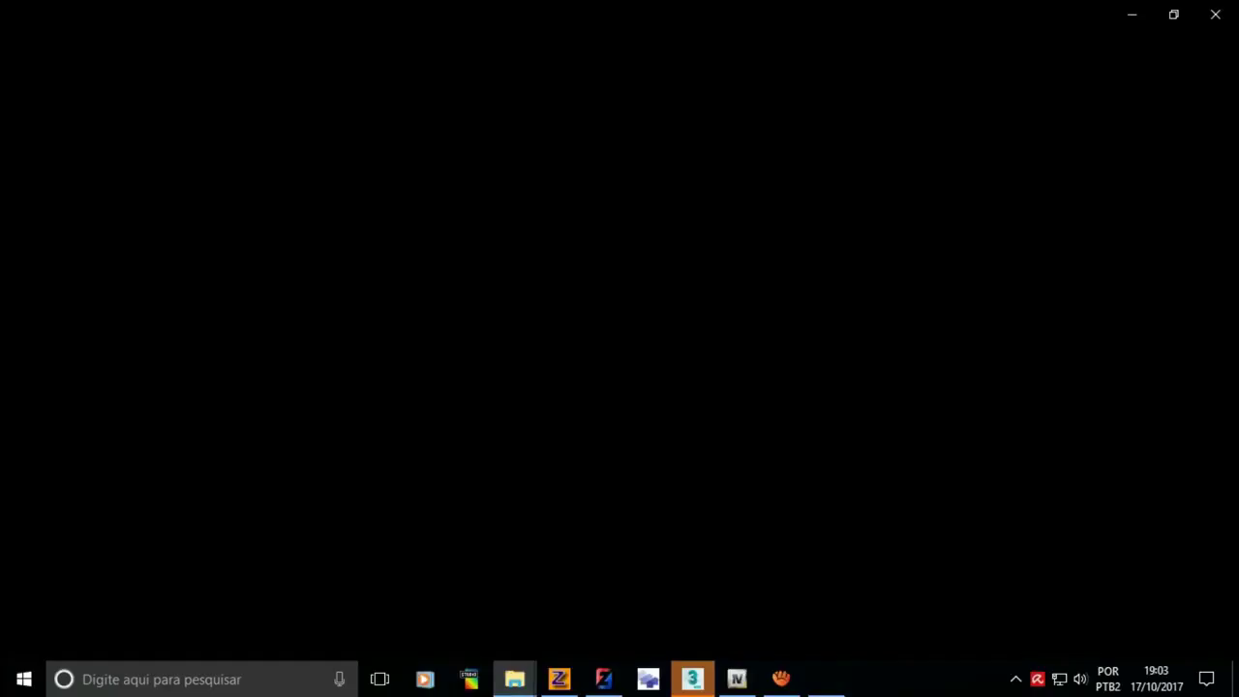
- Browse the neighbouring texture images in Photos, close the viewer, and refresh the folder
key(Right)
key(Right)
key(Right)
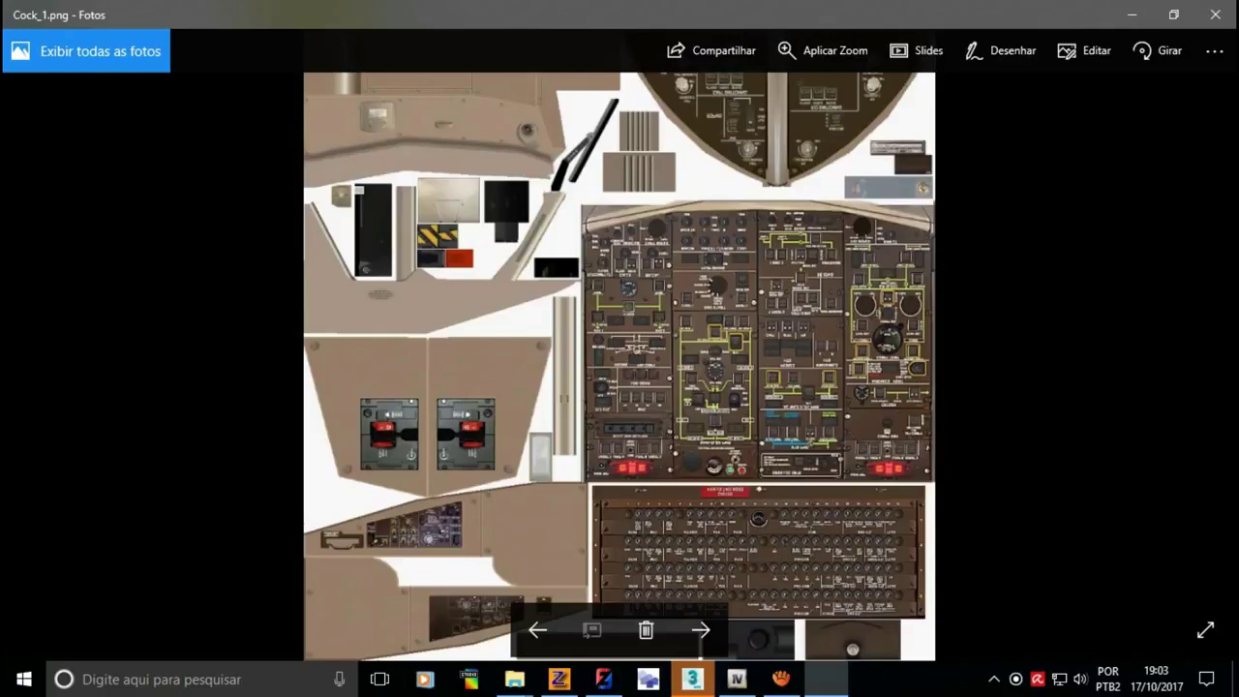
key(Left)
key(Left)
key(Right)
key(Right)
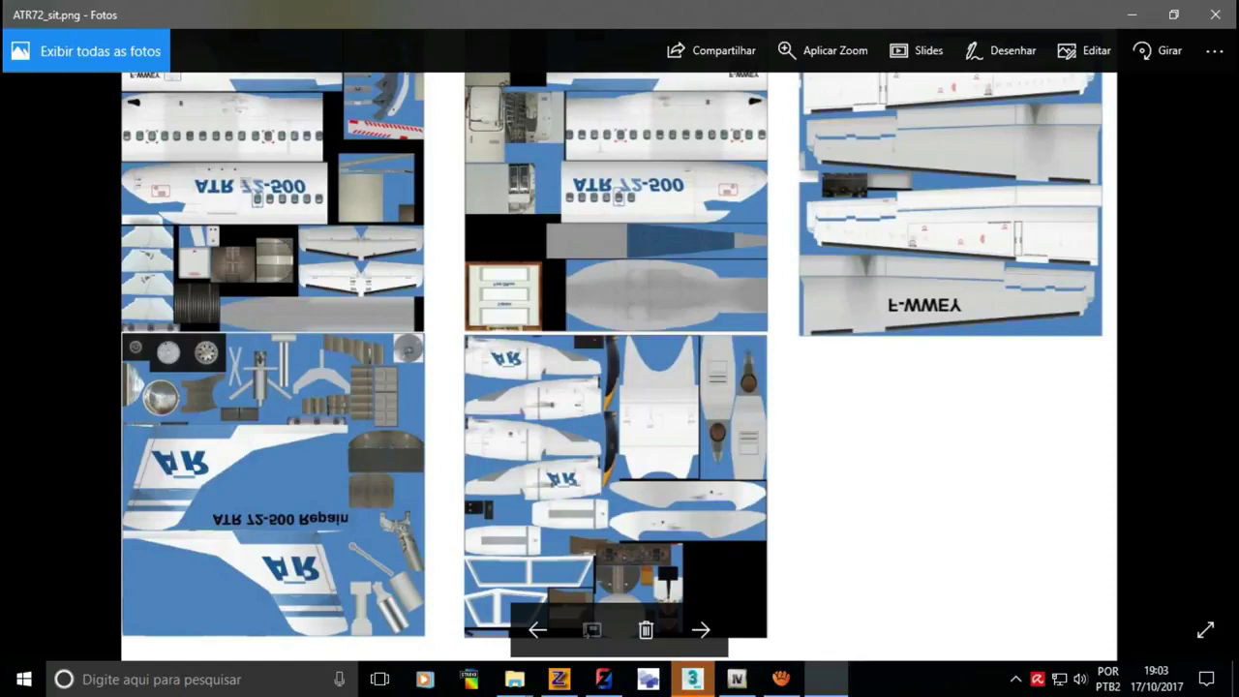
click(1131, 15)
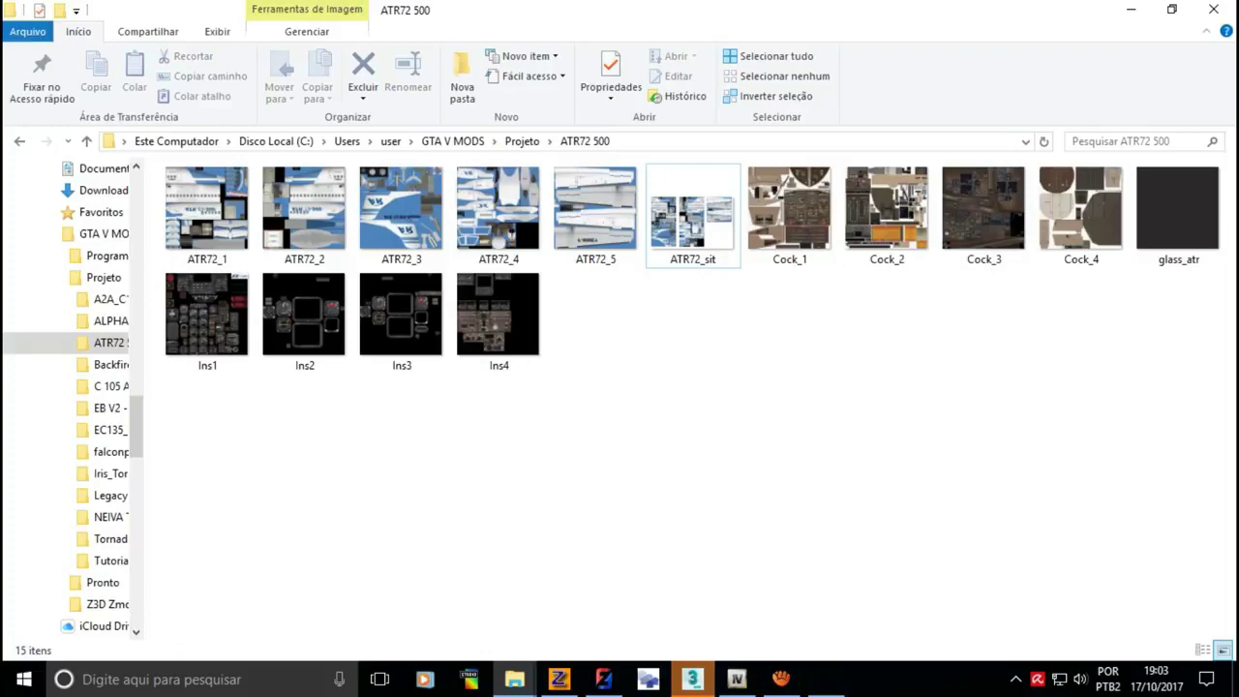
right_click(592, 381)
click(629, 462)
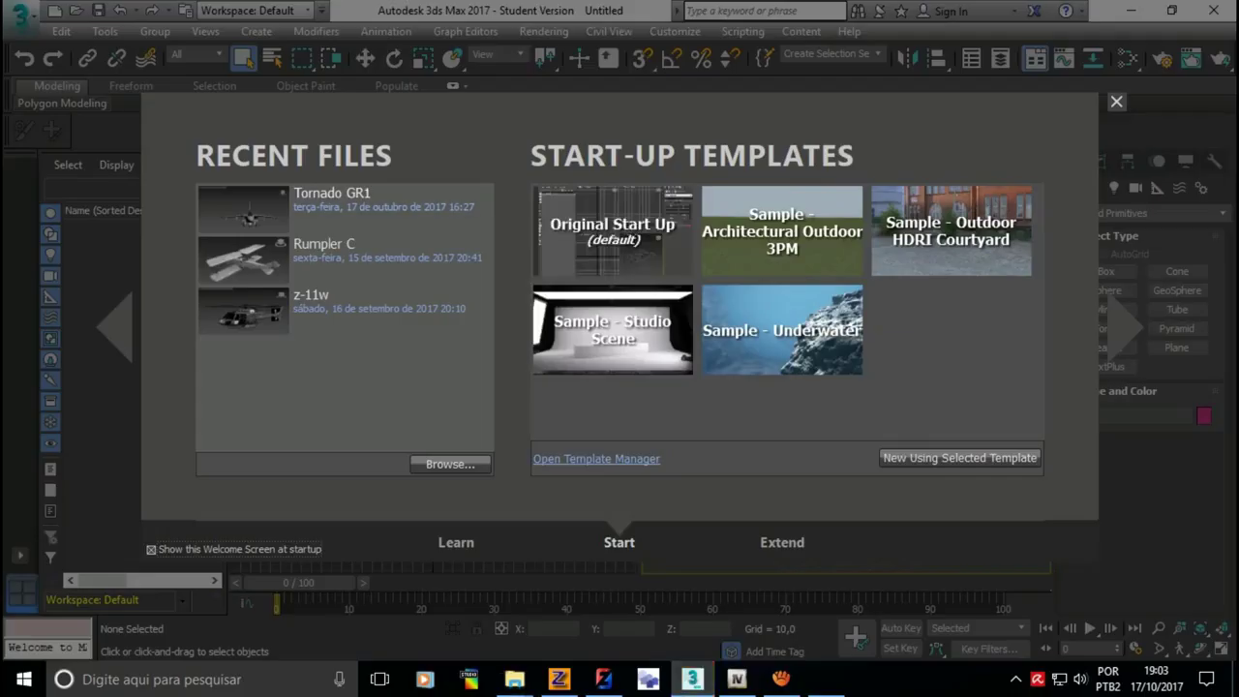
- Dismiss the 3ds Max welcome screen and return to the shaded ATR72 model in ZModeler
key(Escape)
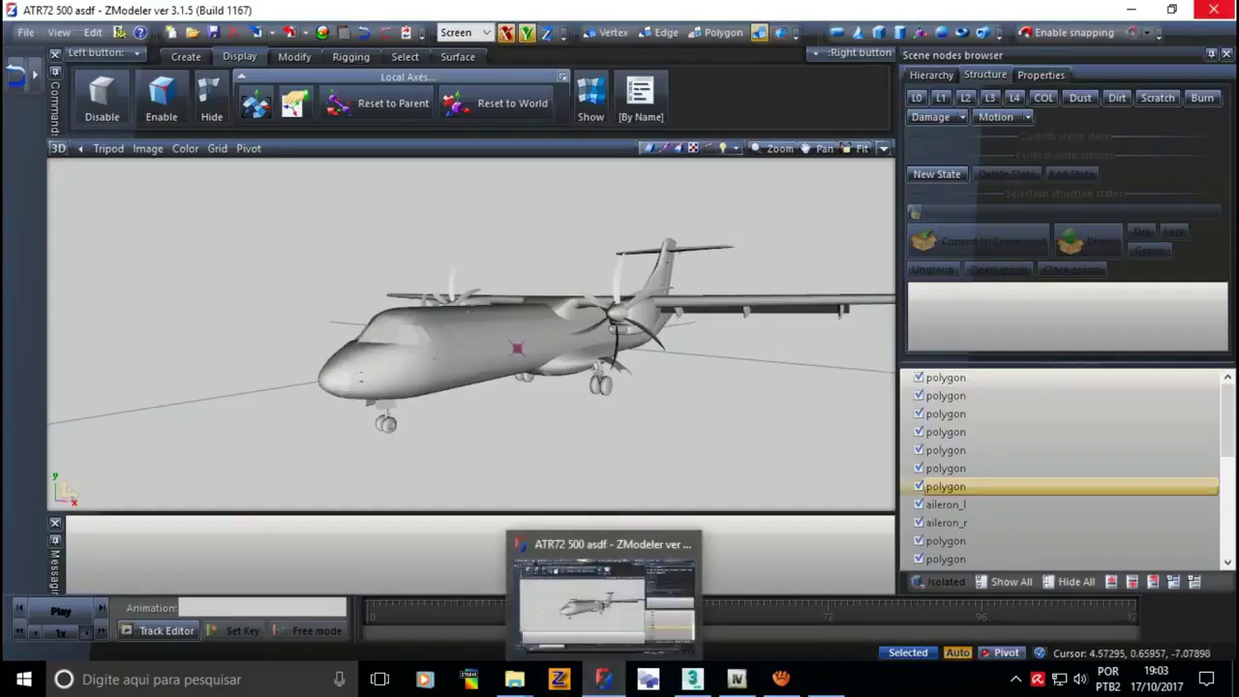
click(620, 610)
middle_drag(465, 339, 600, 319)
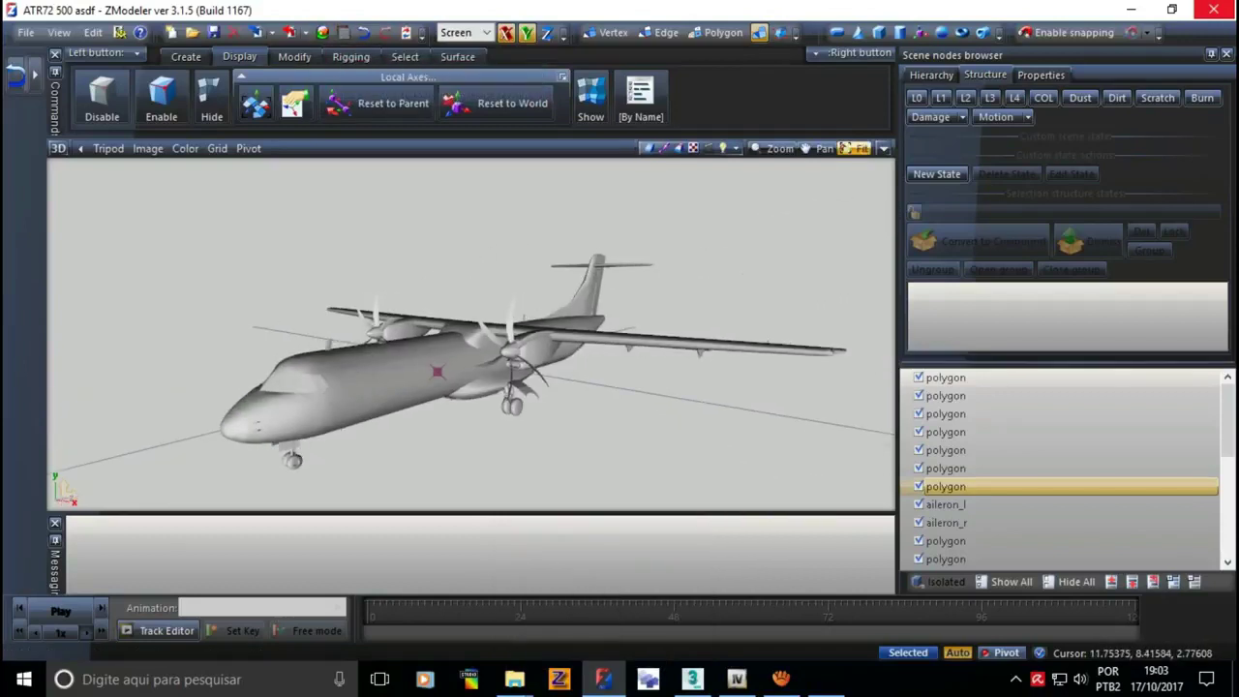
- Maximize the side view, Hide All nodes, and make only the chassis visible again
click(883, 148)
click(341, 355)
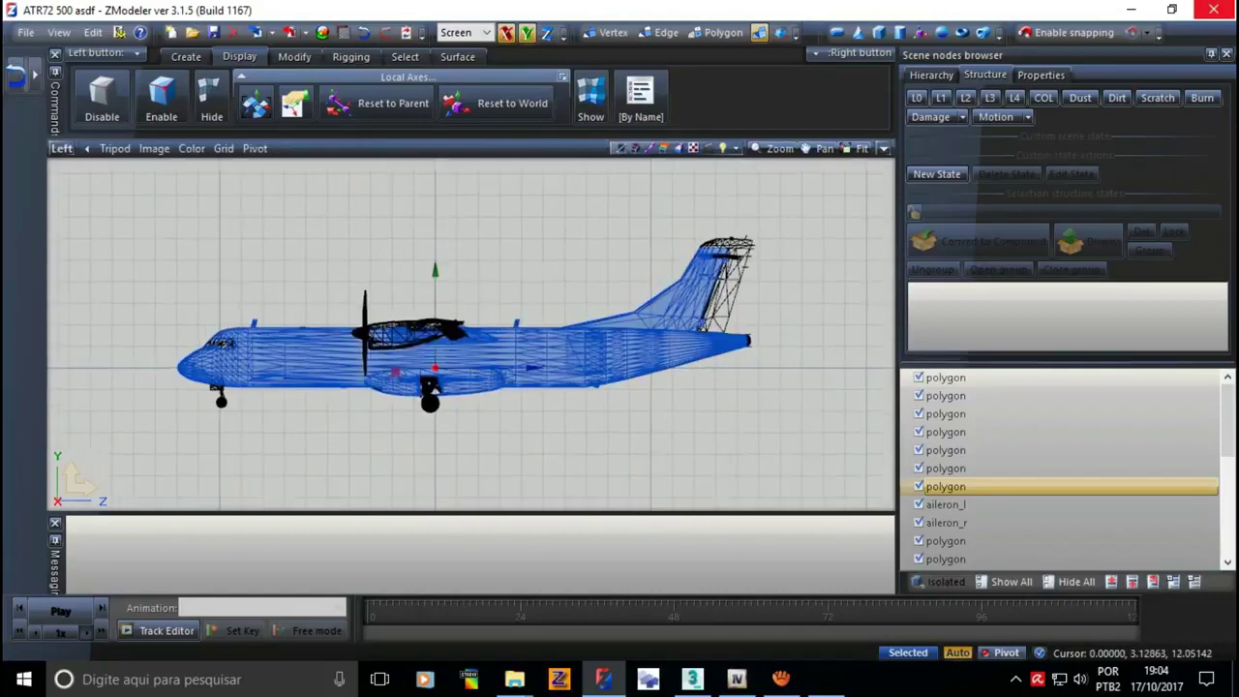
scroll(760, 290, up, 1)
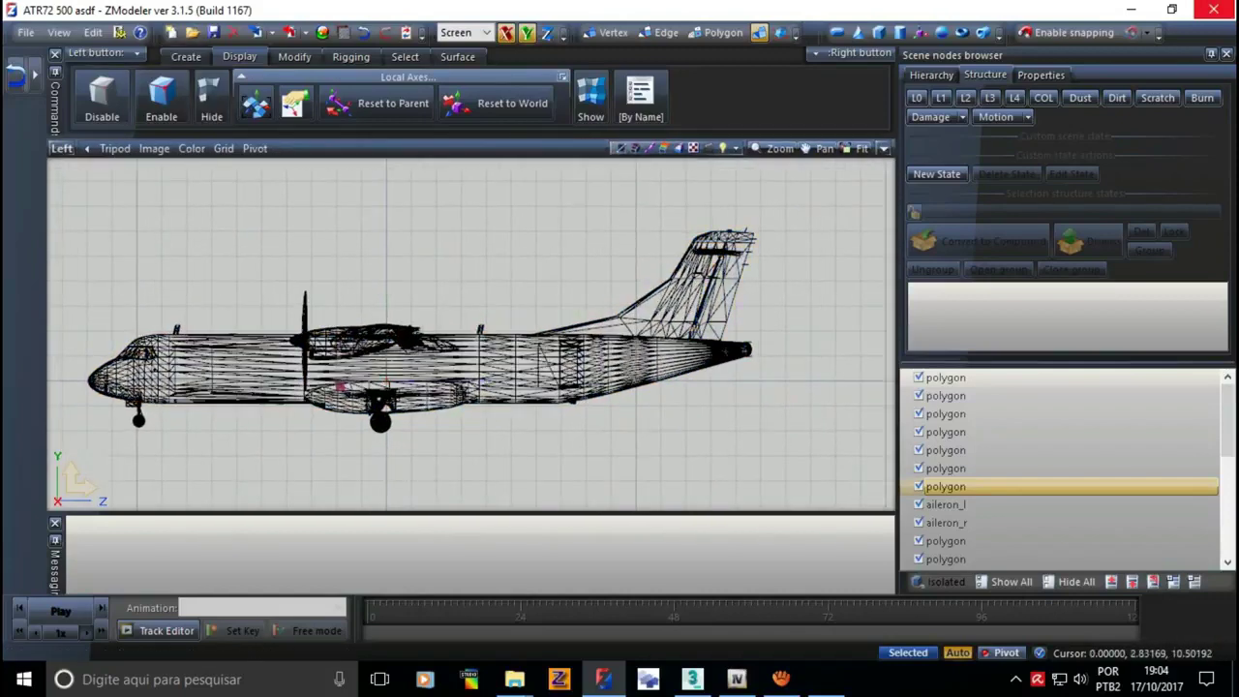
click(581, 329)
scroll(1065, 465, down, 2)
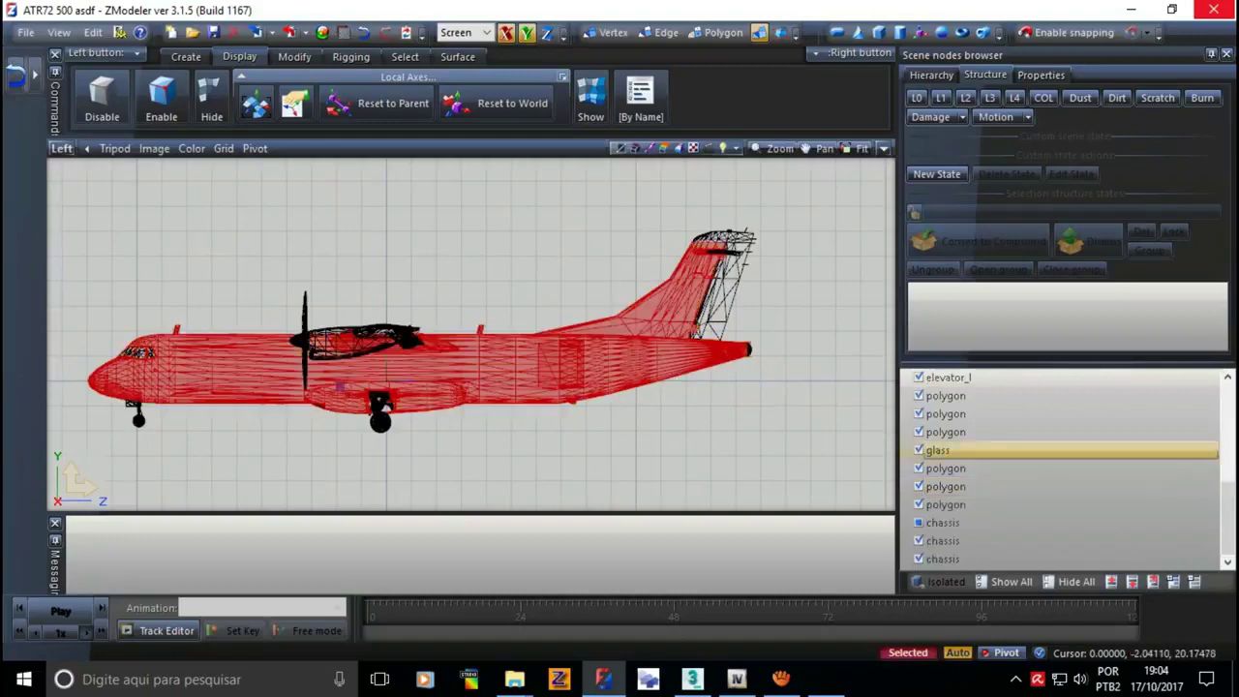
click(1070, 581)
click(919, 523)
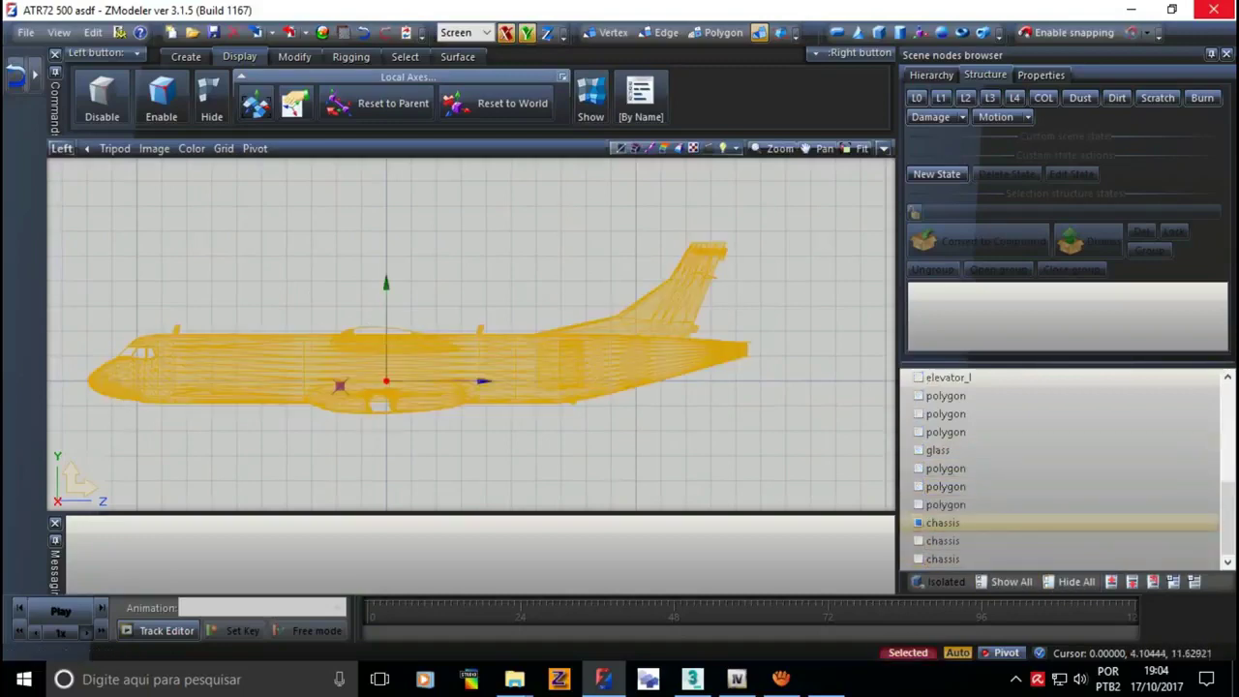
scroll(330, 378, up, 2)
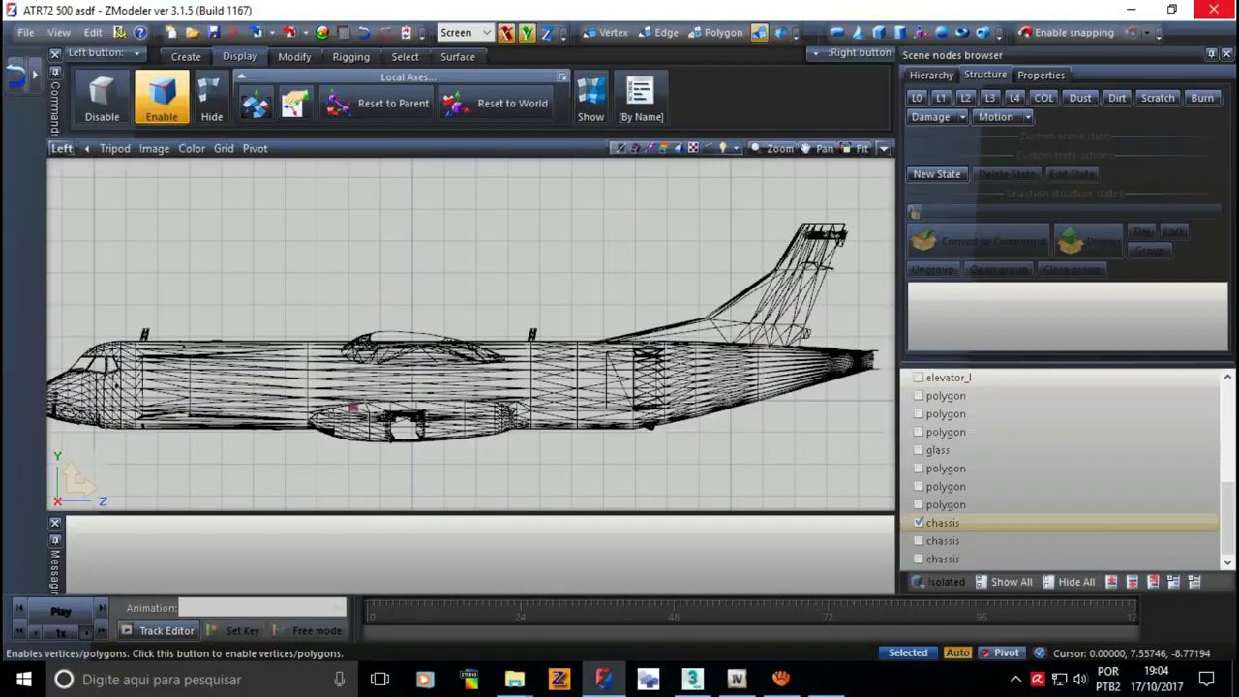
- Duplicate the chassis node with Create > Copy, then select it at polygon level
key(alt+w)
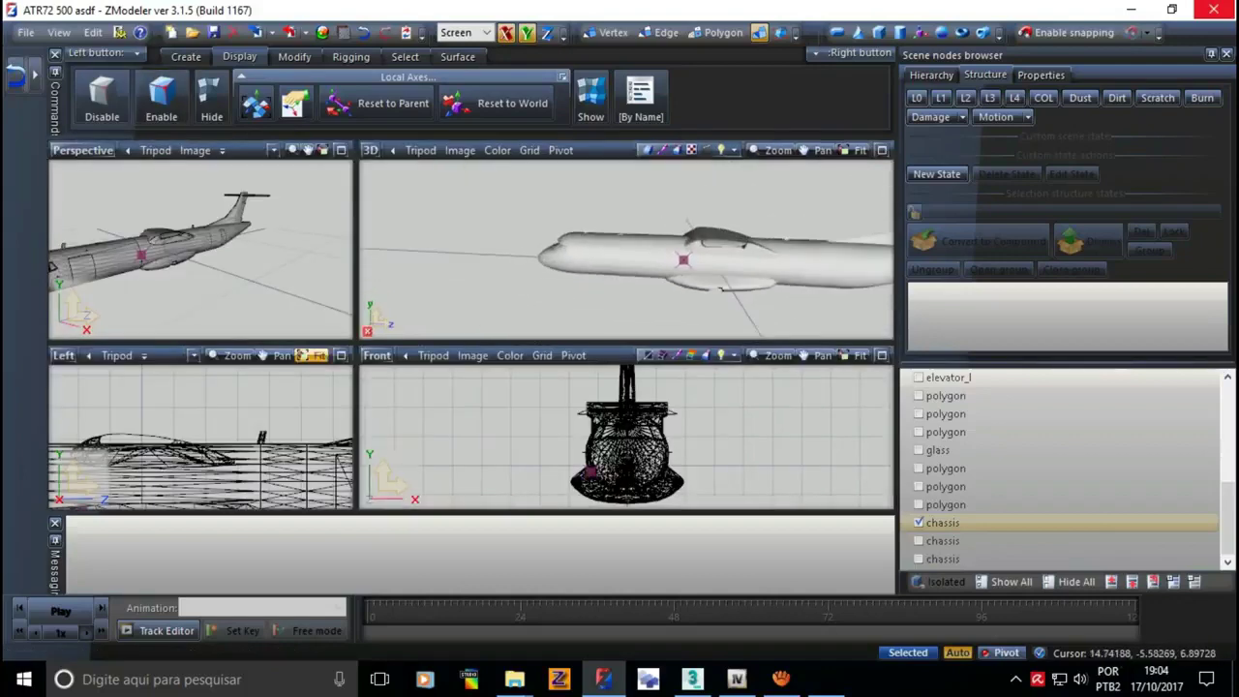
click(340, 355)
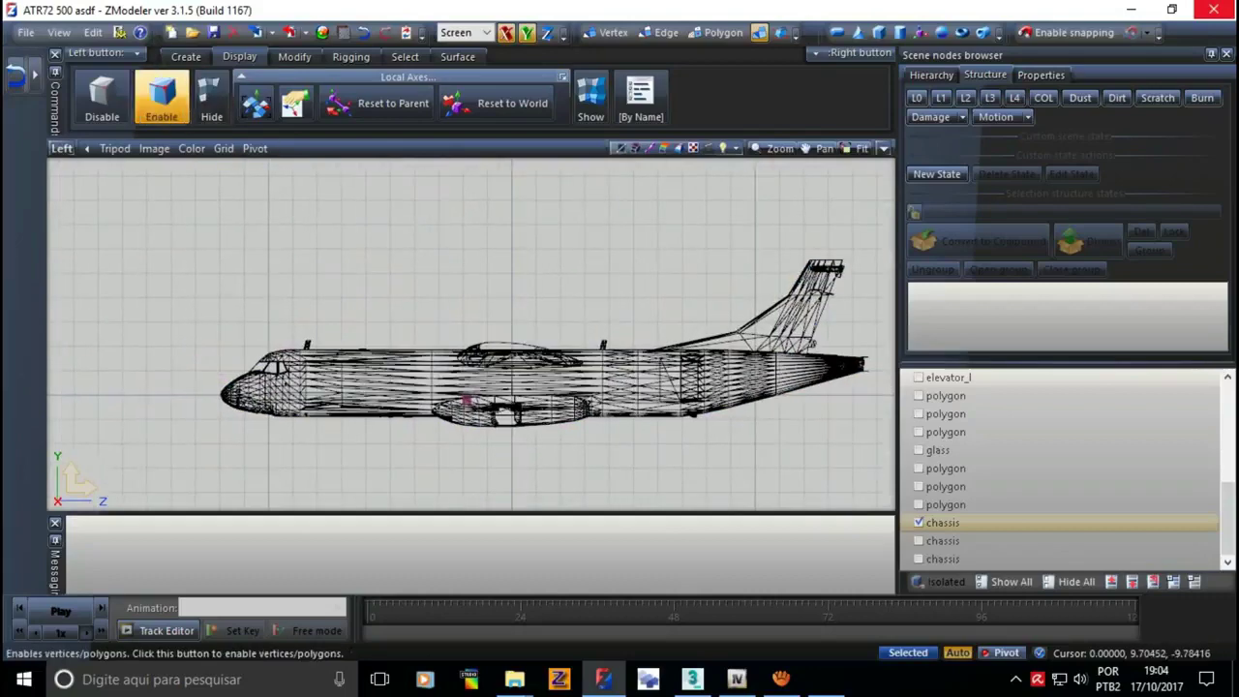
click(185, 56)
click(92, 97)
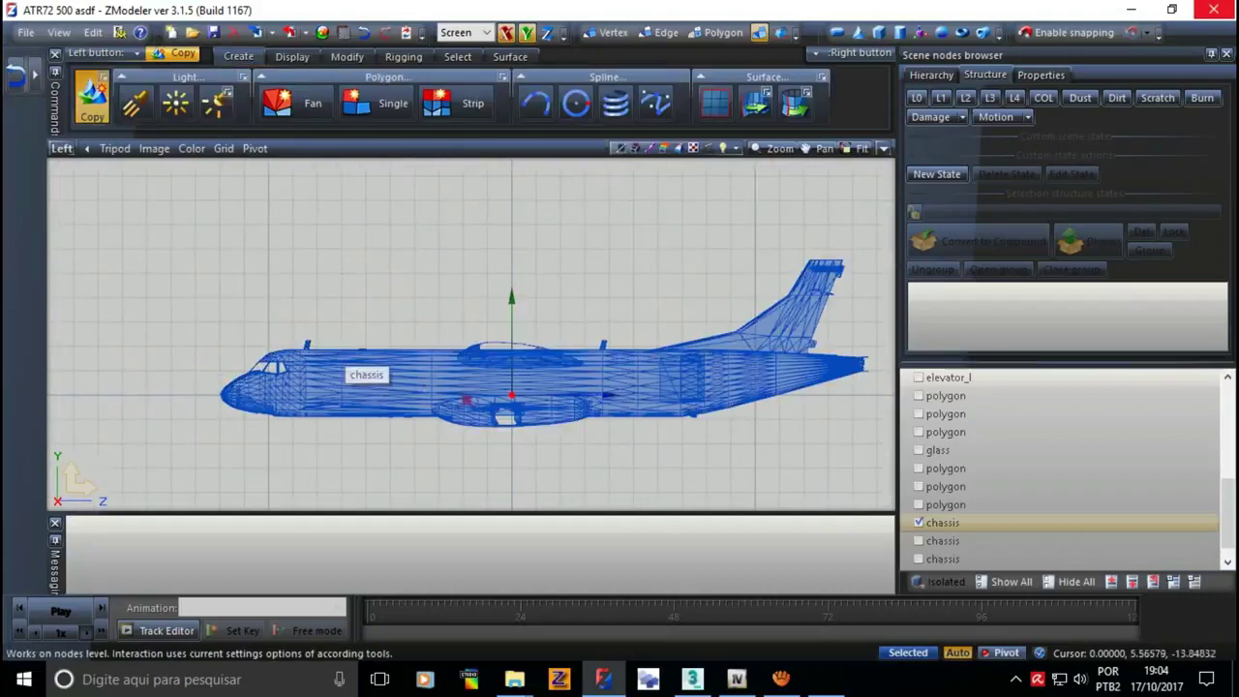
click(468, 398)
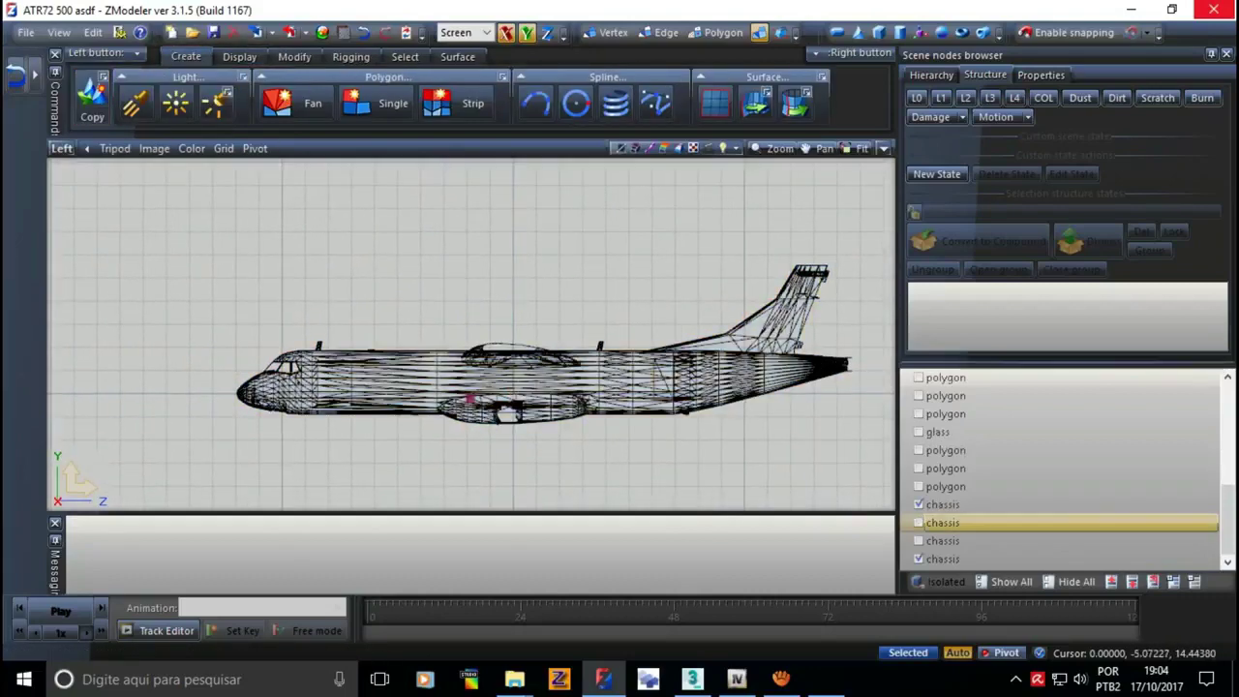
scroll(467, 398, up, 2)
click(440, 402)
click(721, 32)
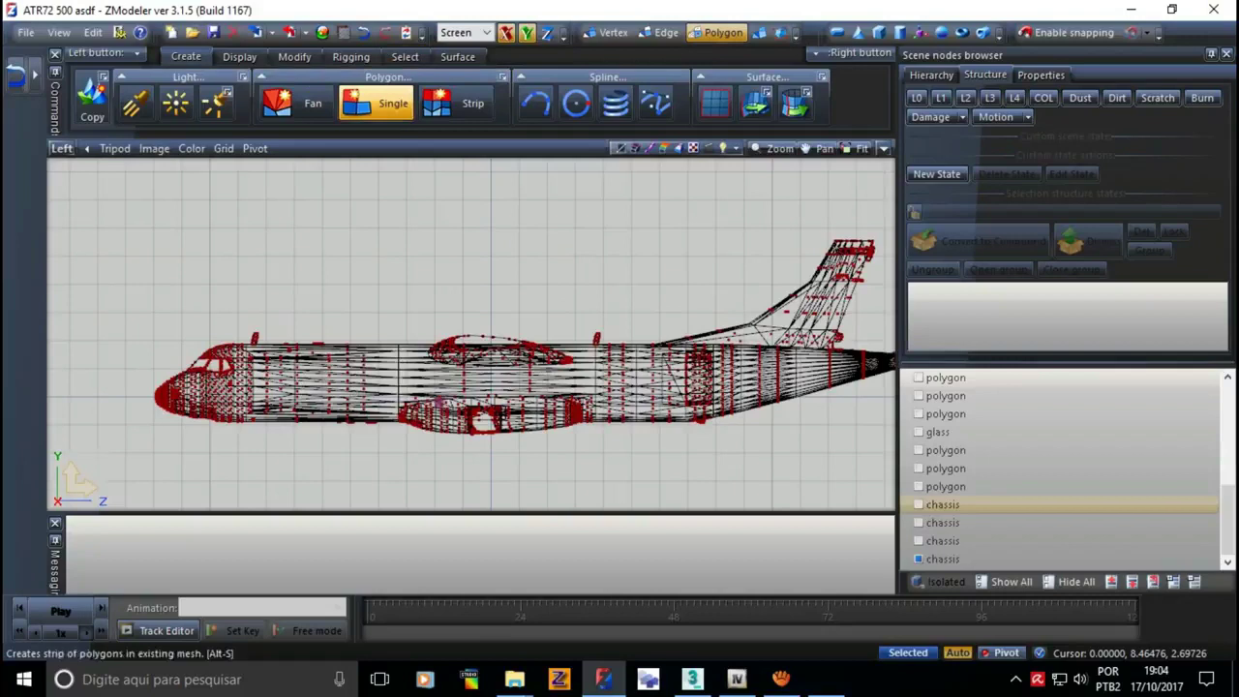
click(405, 56)
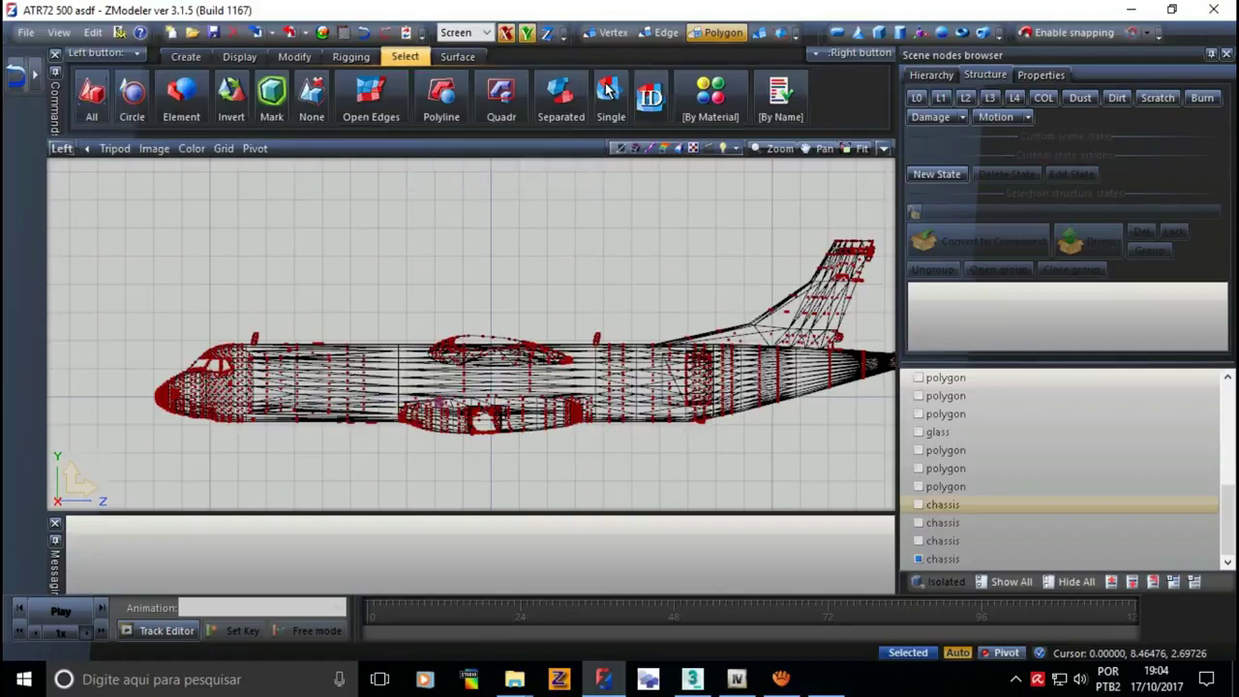
- Select chassis-copy polygons by material, trying atr72_4 [spec] and atr72_1 [spec]
click(711, 97)
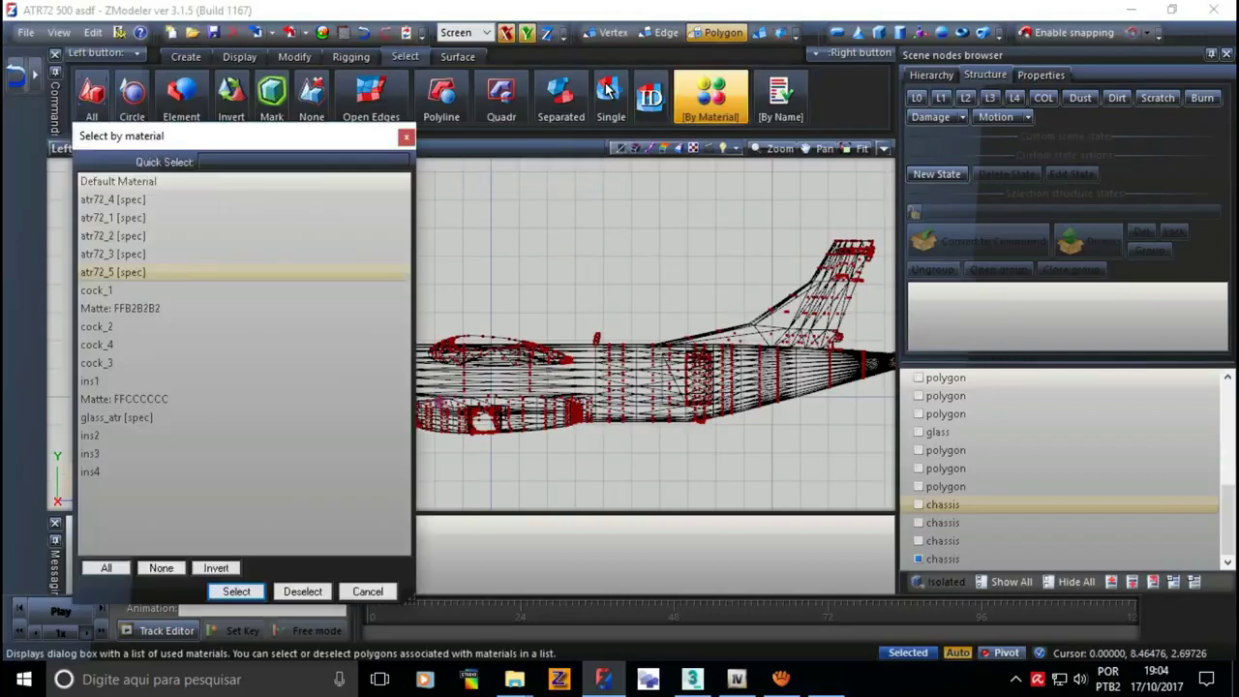
click(112, 200)
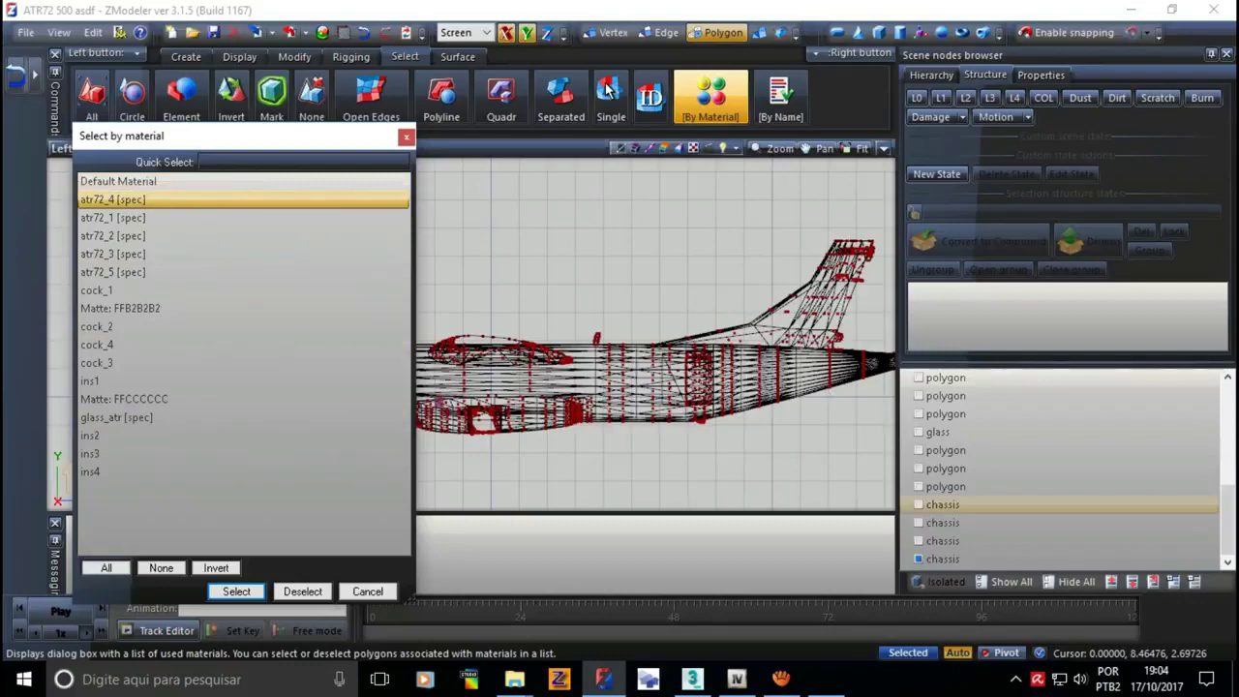
key(Return)
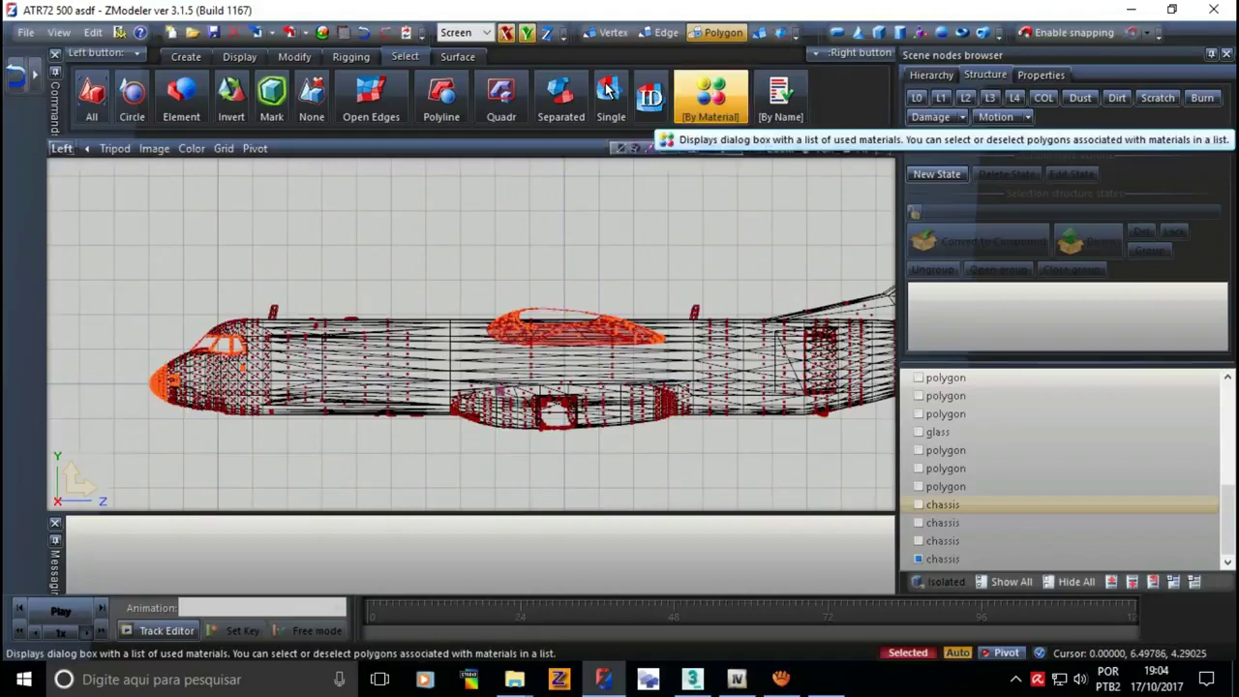
click(711, 97)
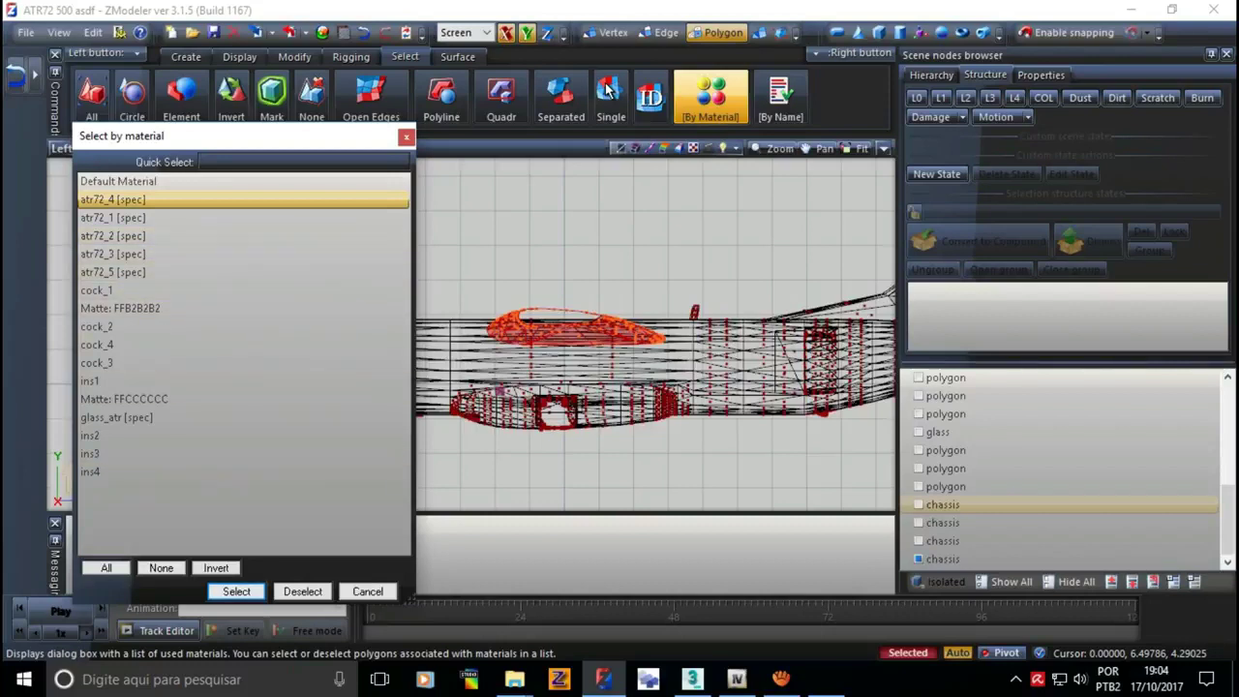
key(Return)
scroll(607, 88, up, 3)
scroll(607, 88, down, 1)
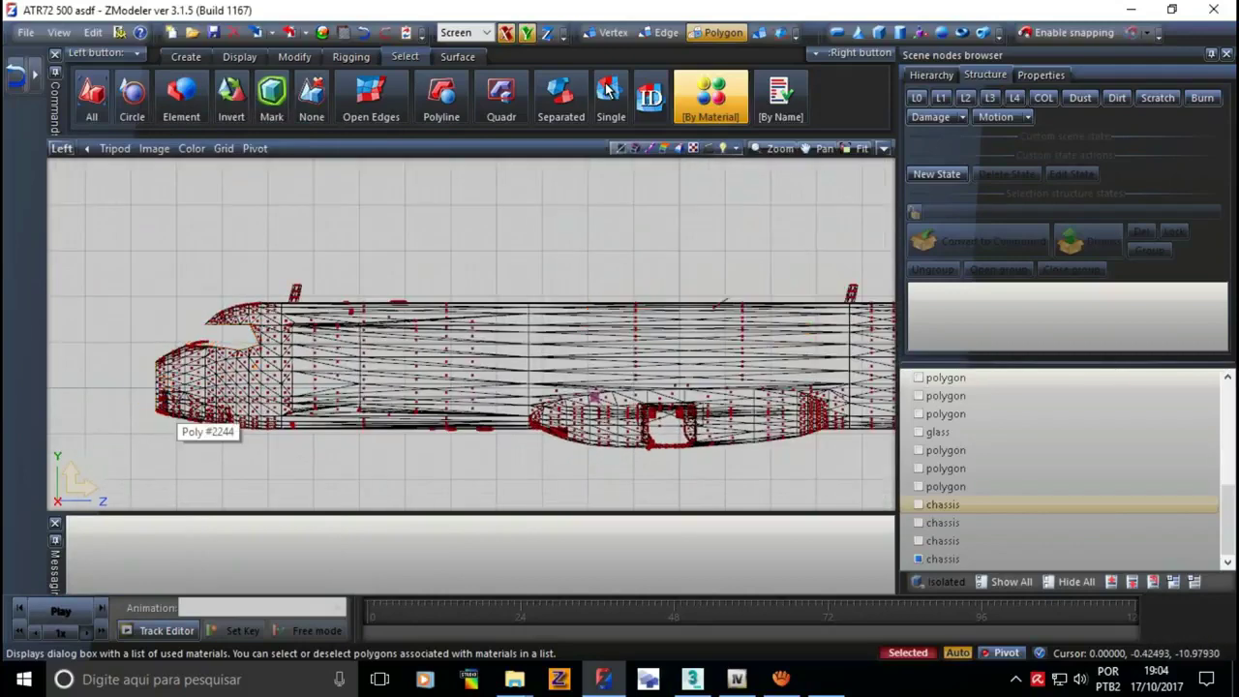
scroll(607, 88, down, 3)
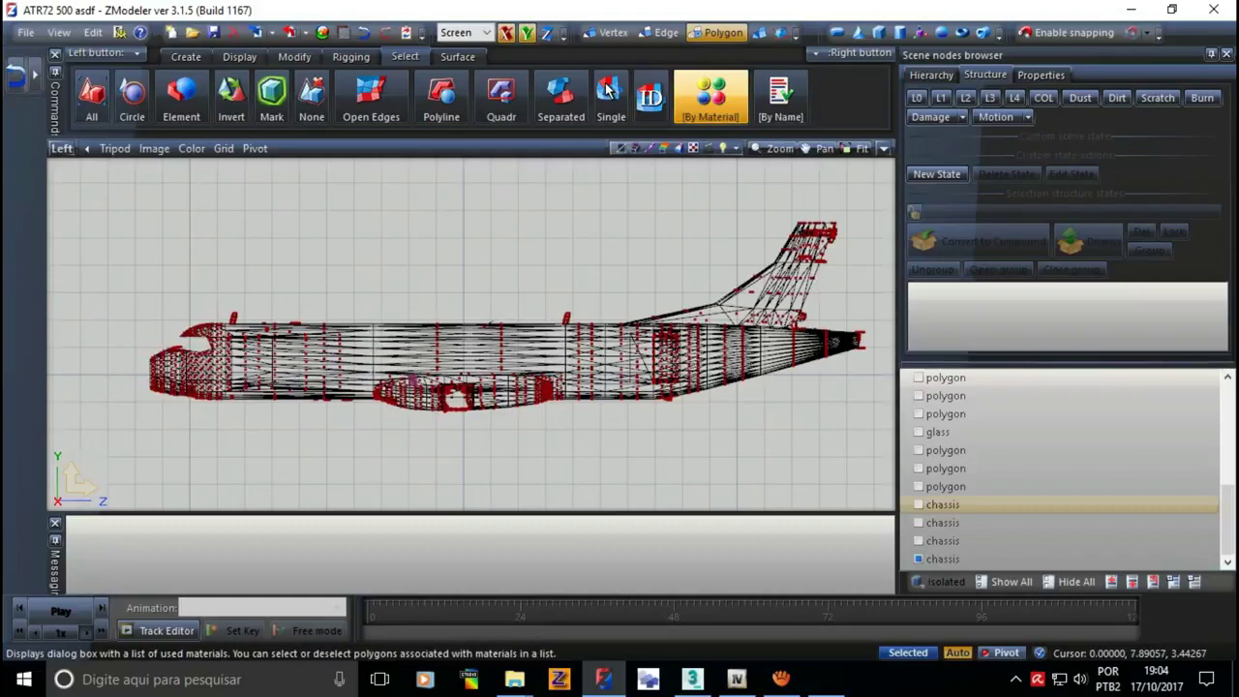
key(Return)
key(Down)
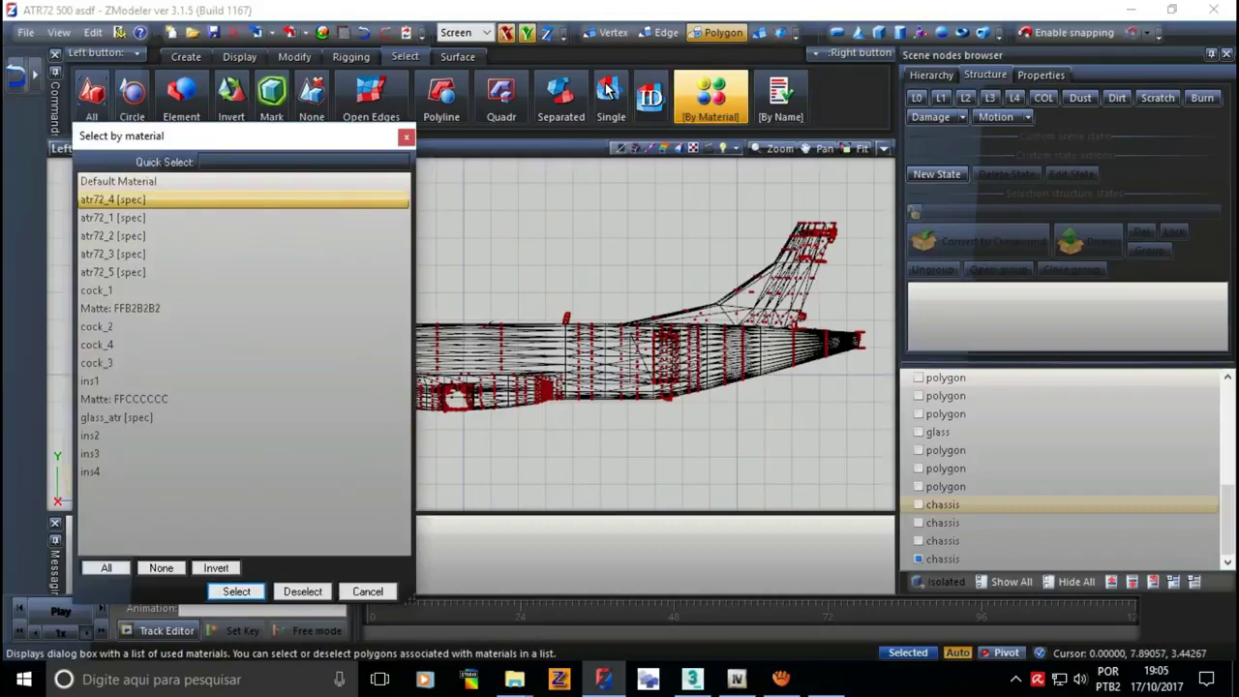
key(Return)
key(Return)
key(Down)
key(Down)
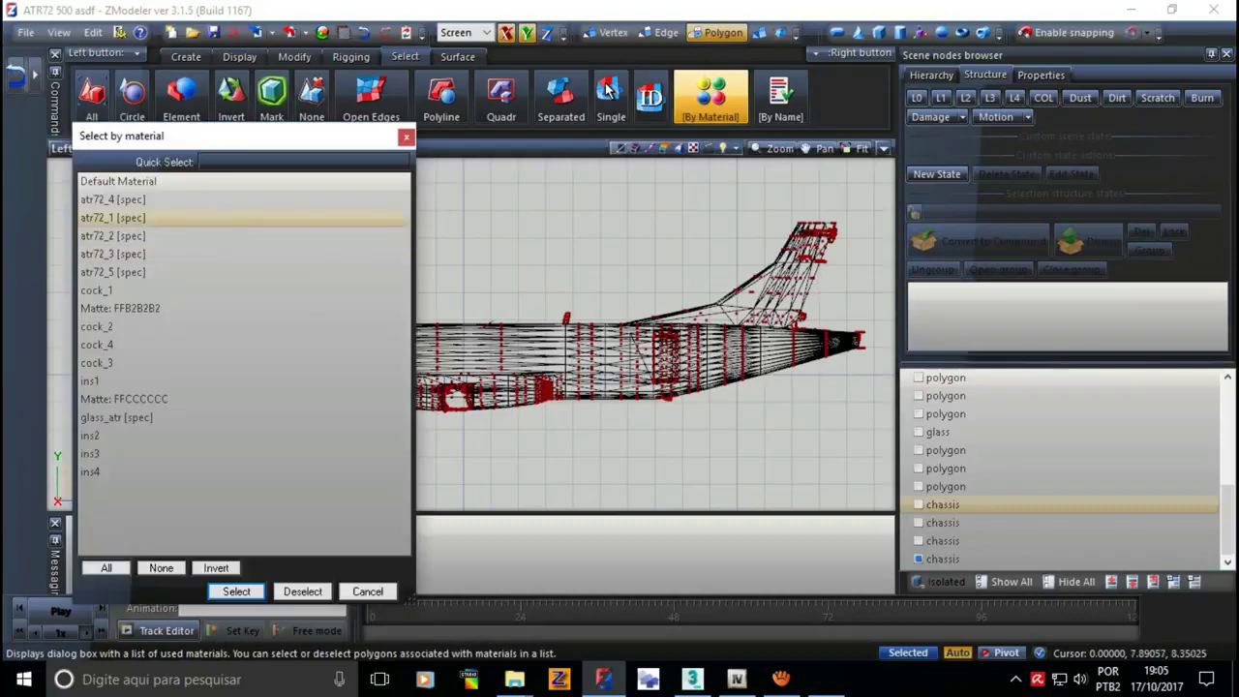
key(Return)
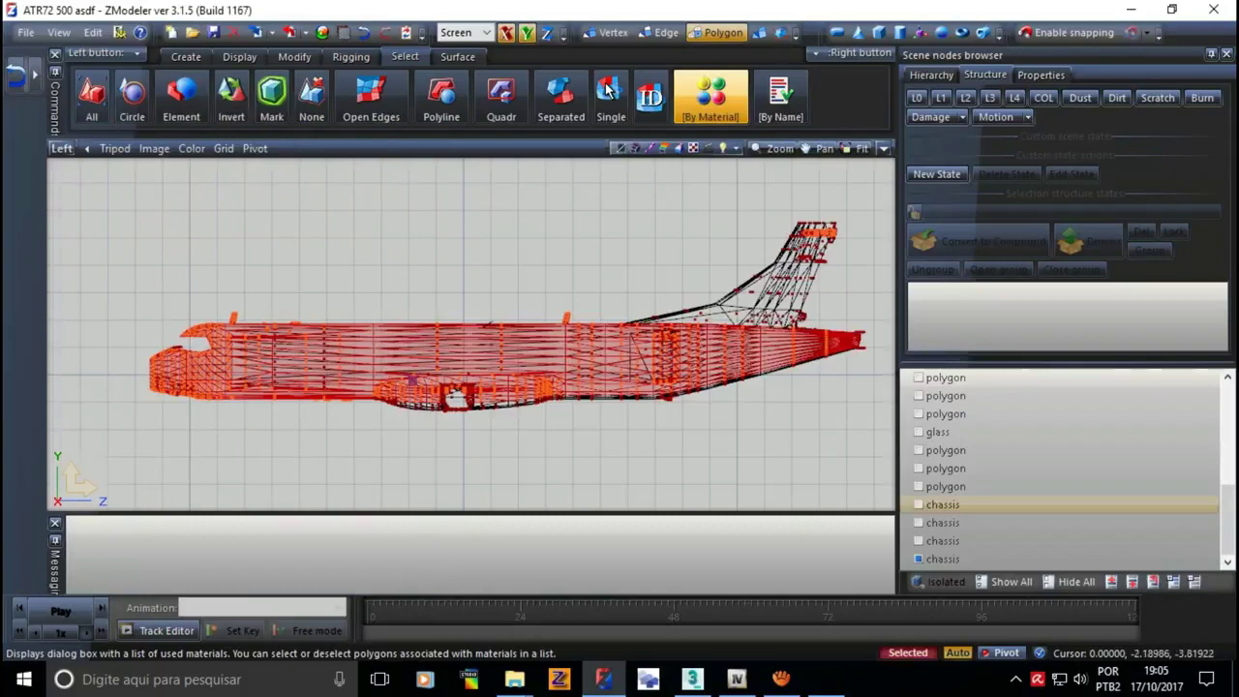
key(z)
key(z)
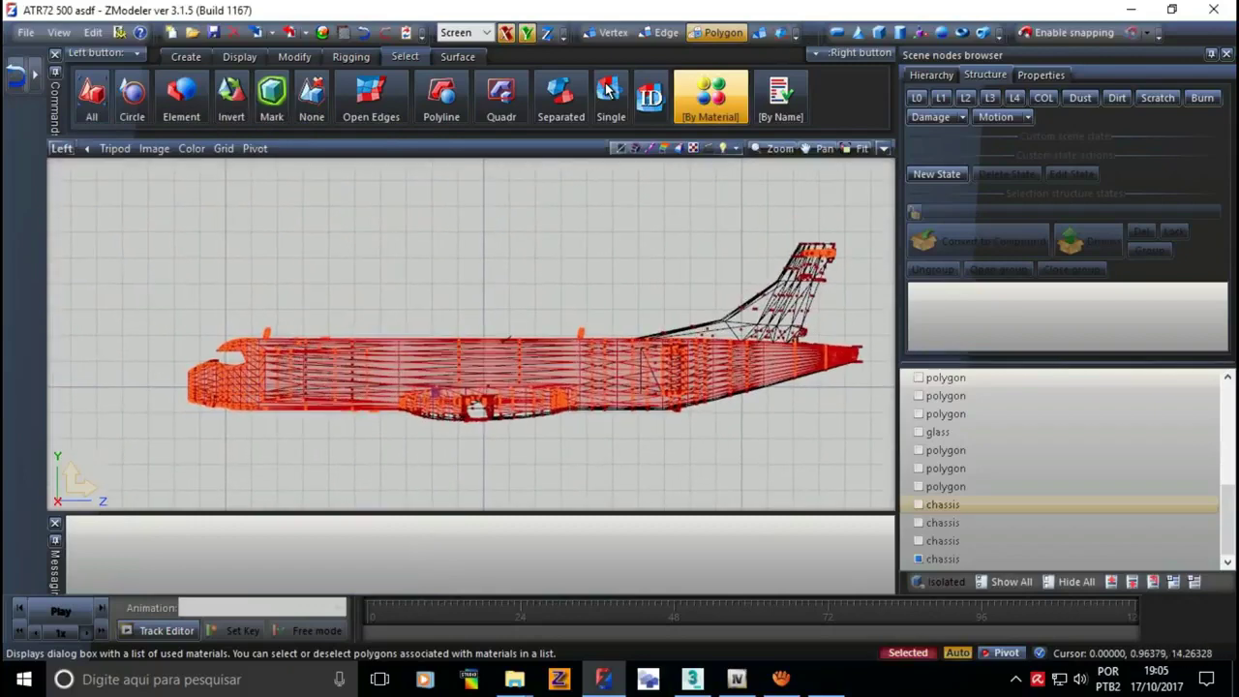
- Select the tail-fin polygons textured with atr72_3 [spec] by material and delete them
click(711, 97)
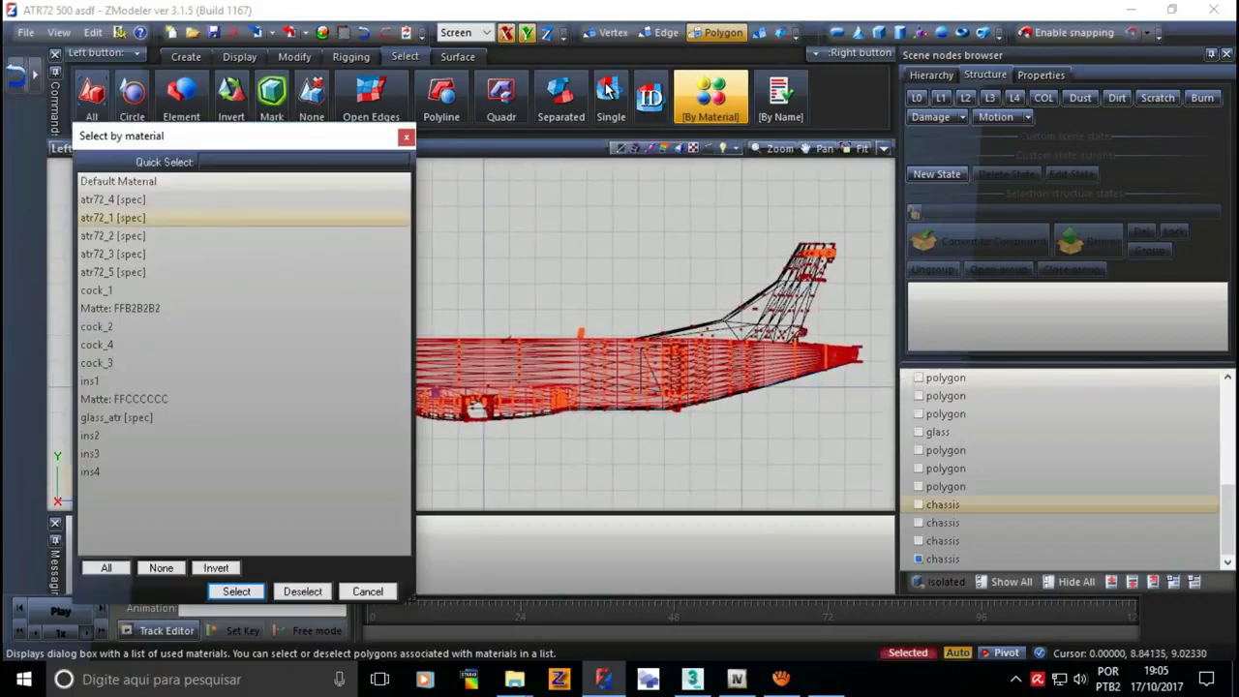
key(Down)
key(Down)
key(Home)
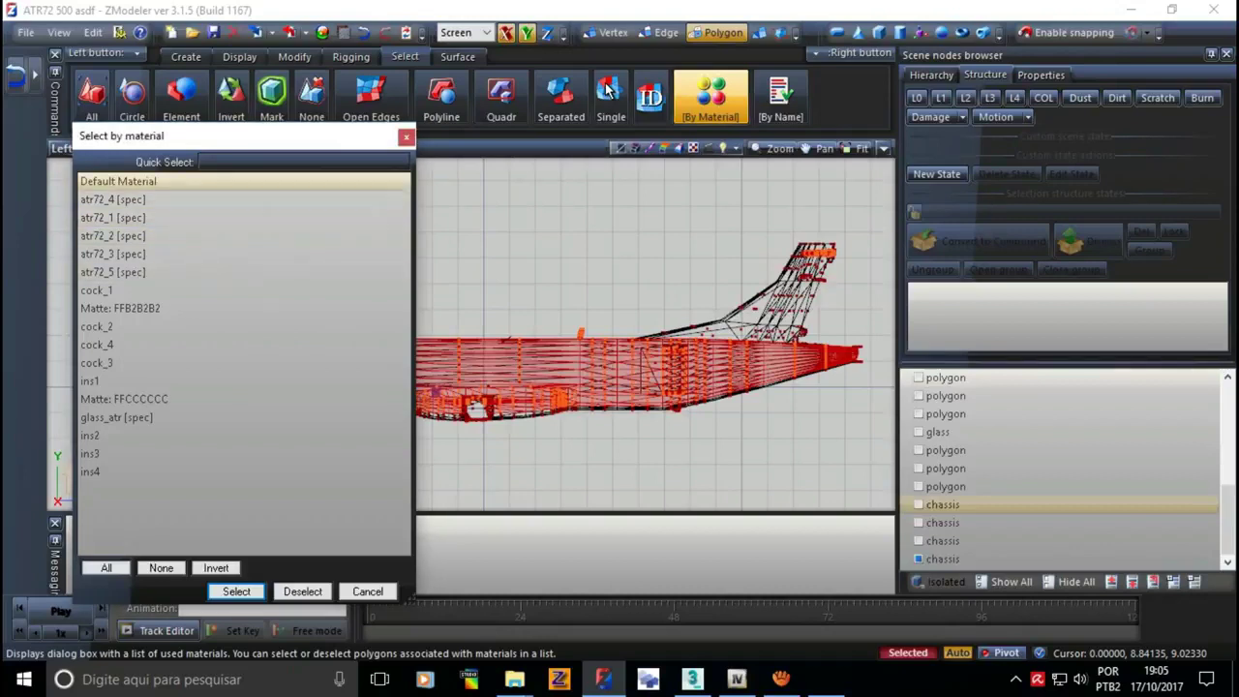
key(Return)
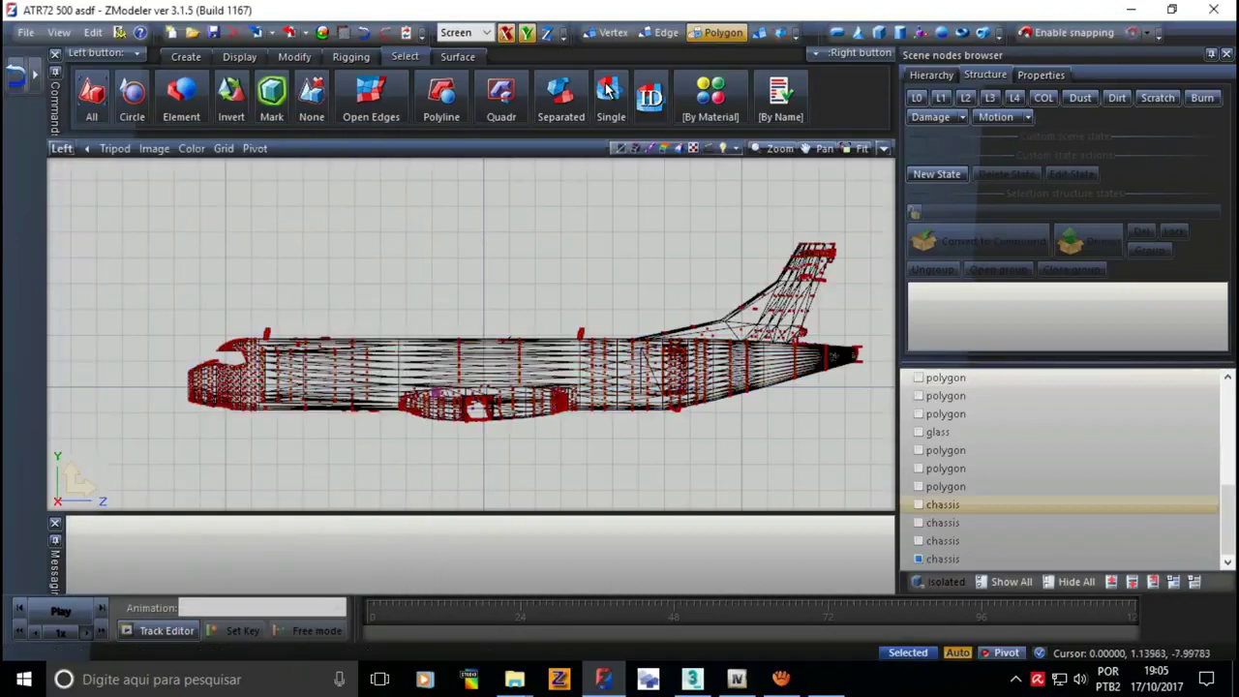
key(space)
key(Up)
key(Down)
key(Down)
key(Up)
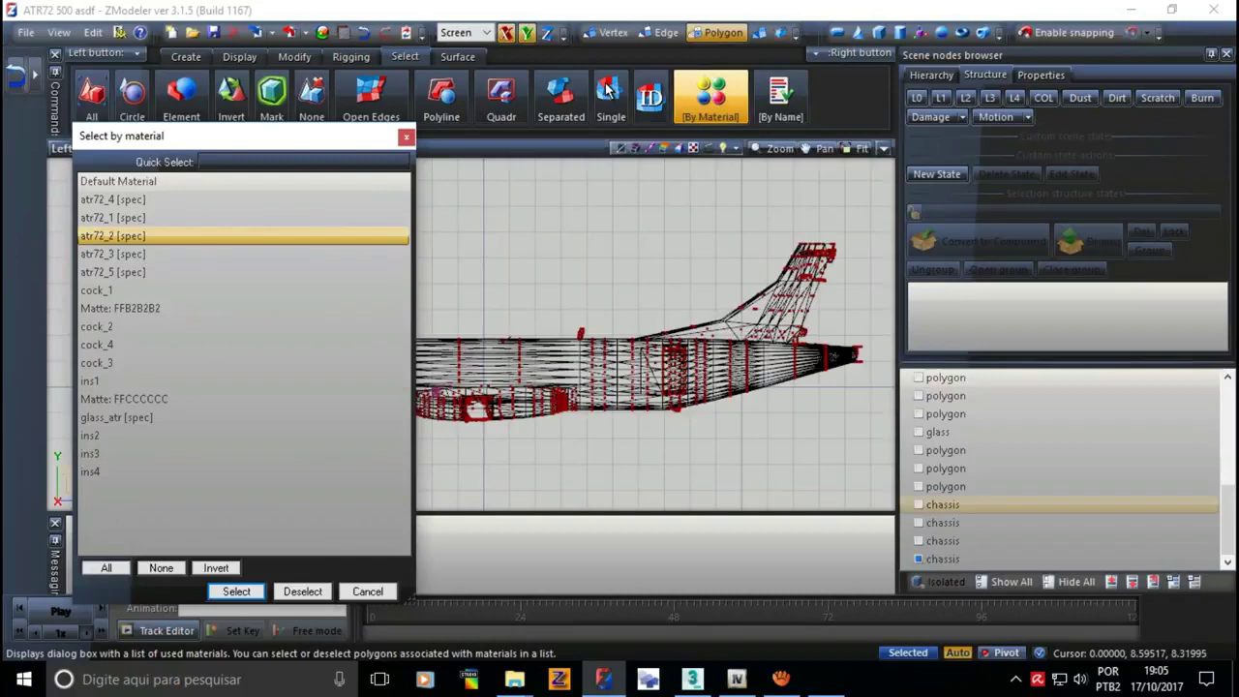
key(Return)
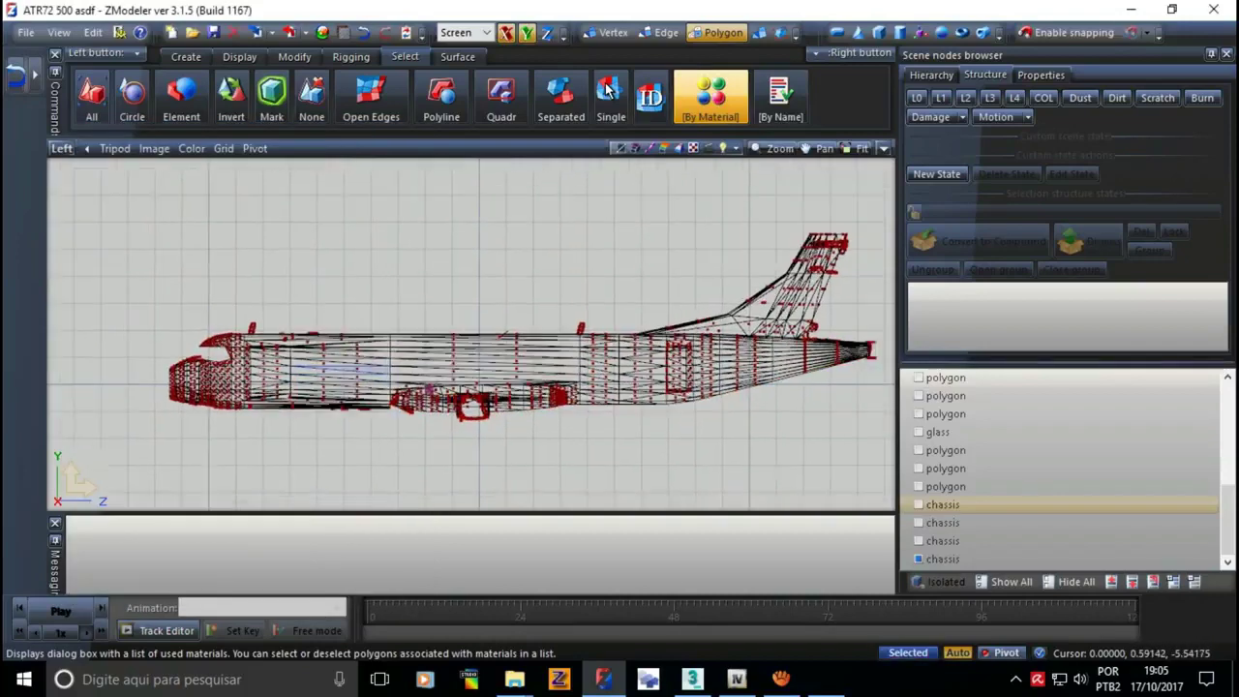
key(Down)
key(Down)
key(Down)
key(Down)
key(space)
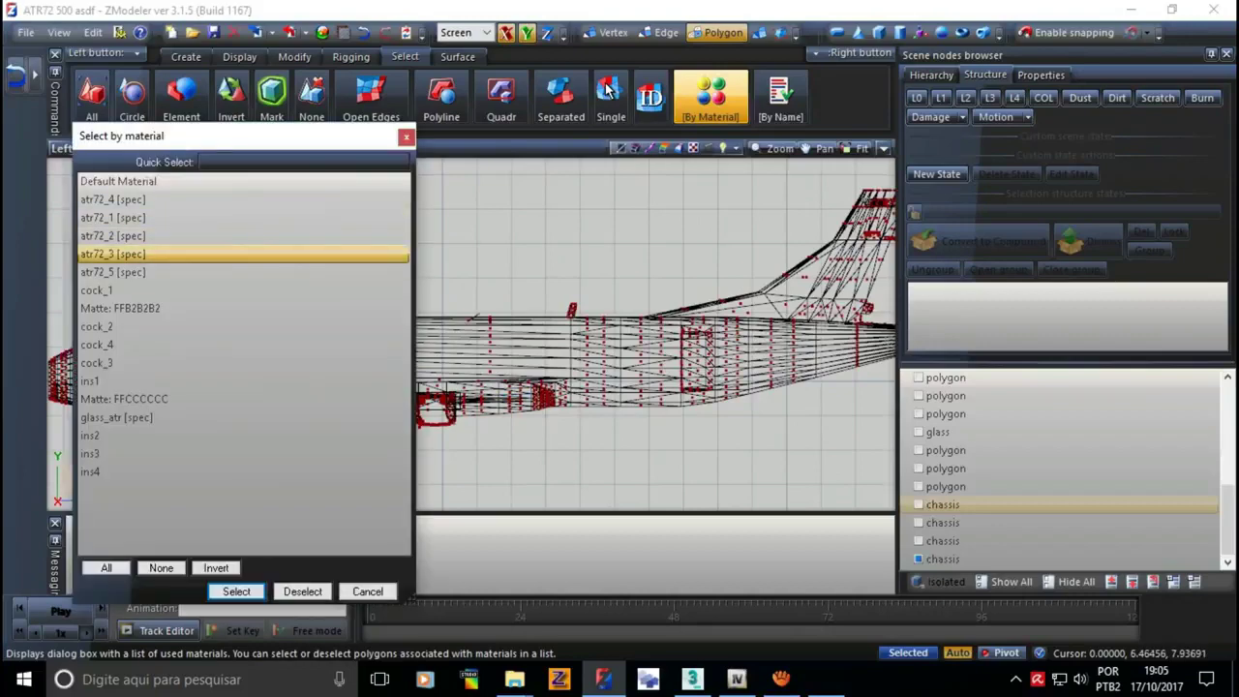
key(Return)
key(Return)
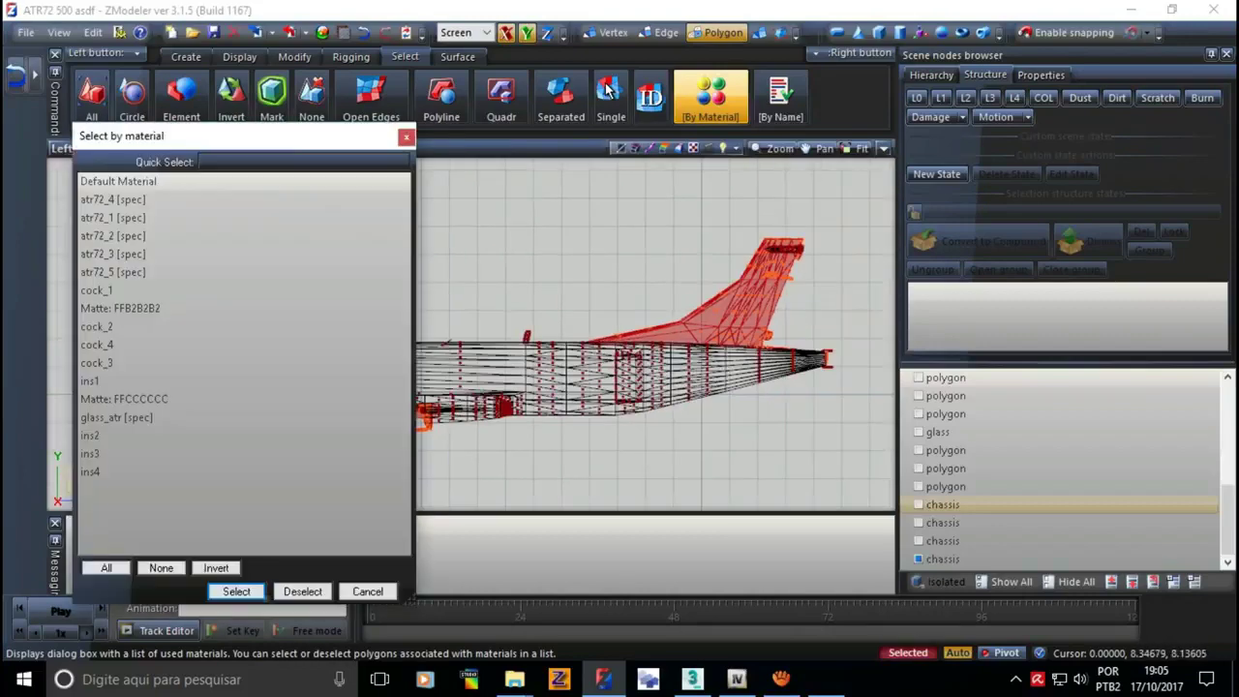
key(Up)
key(Up)
key(Up)
key(Up)
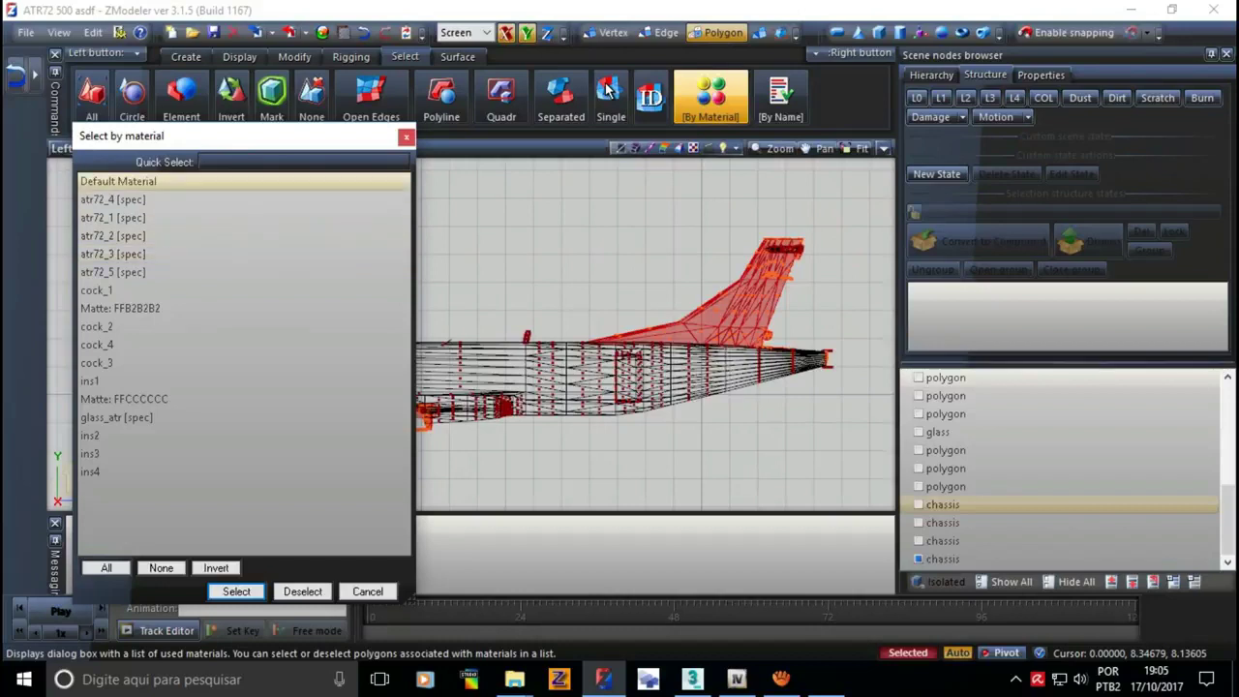
key(Return)
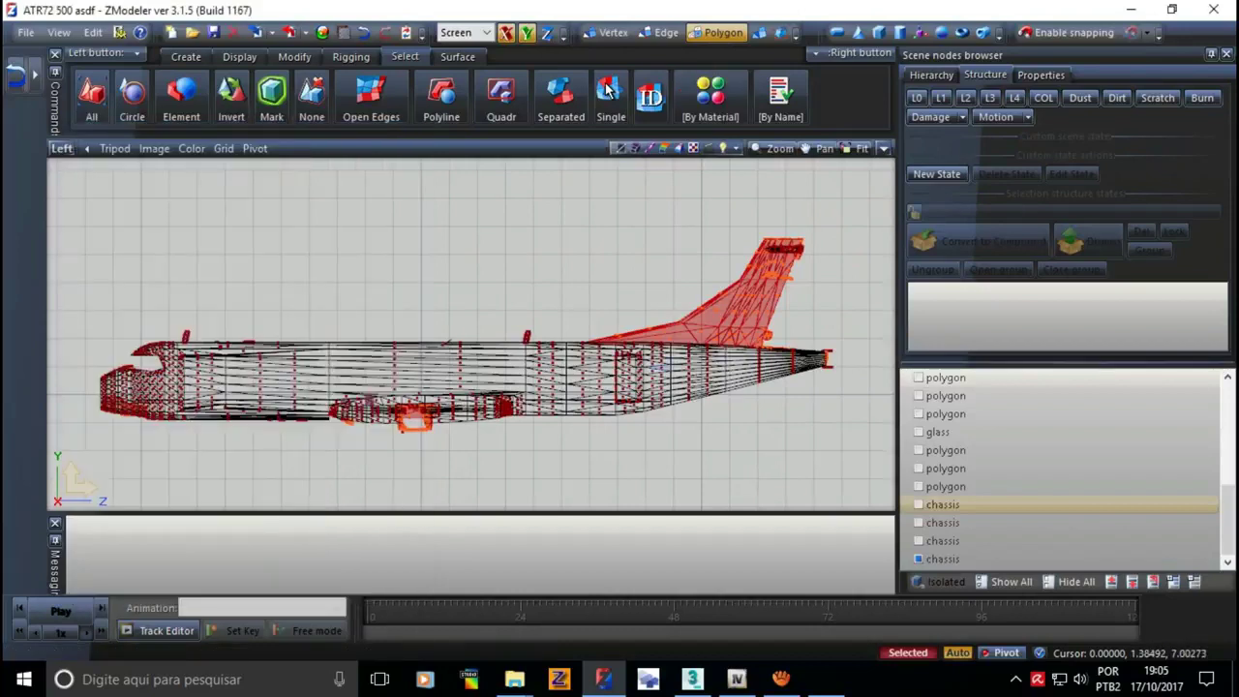
key(Delete)
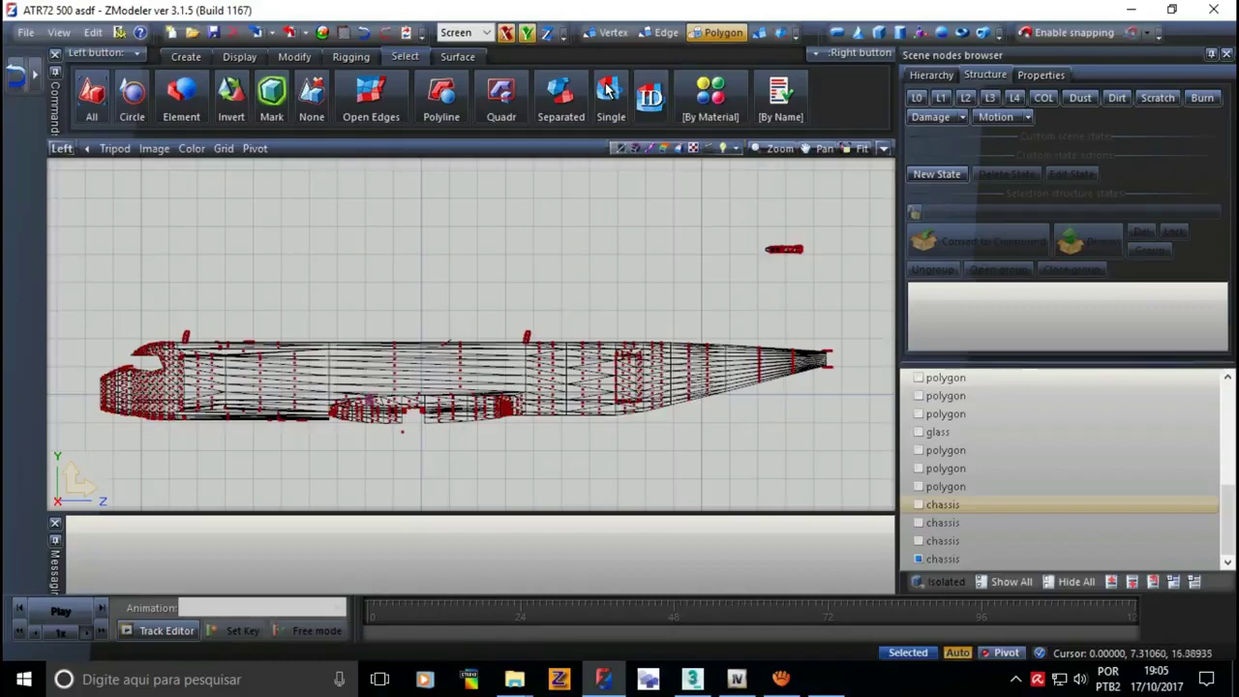
- Check the tailless fuselage in shaded view, then browse the remaining materials in By Material
key(alt+w)
key(alt+w)
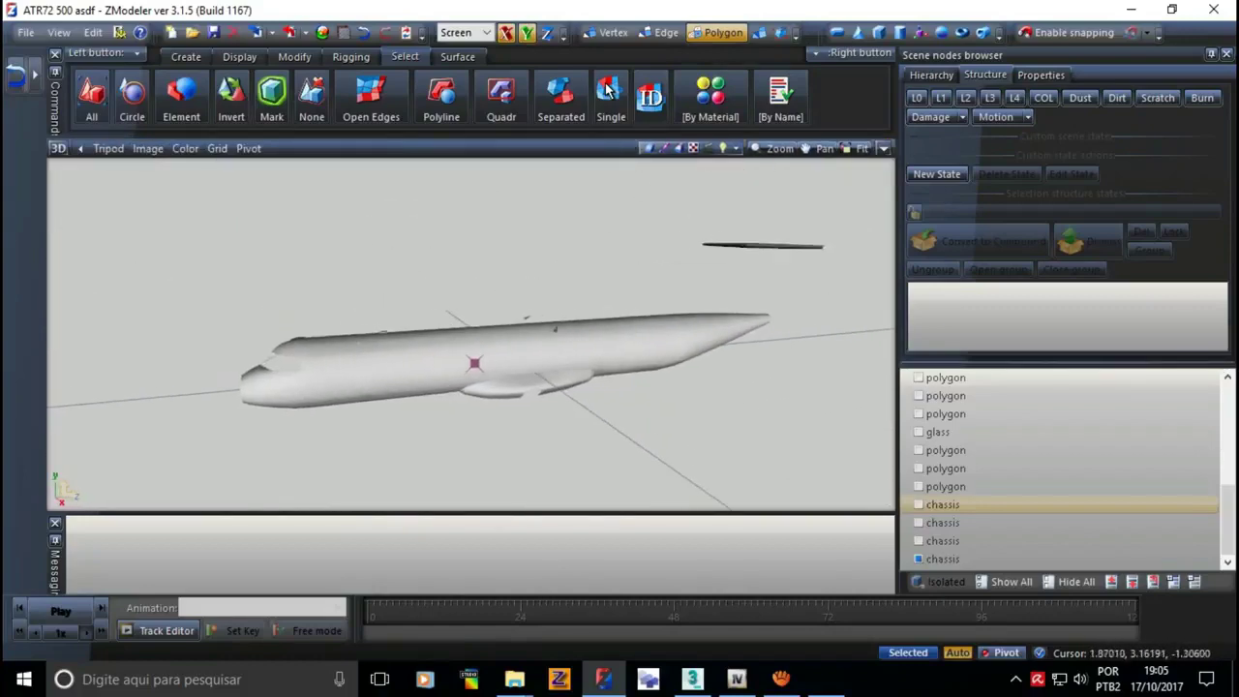
key(alt+w)
key(alt+w)
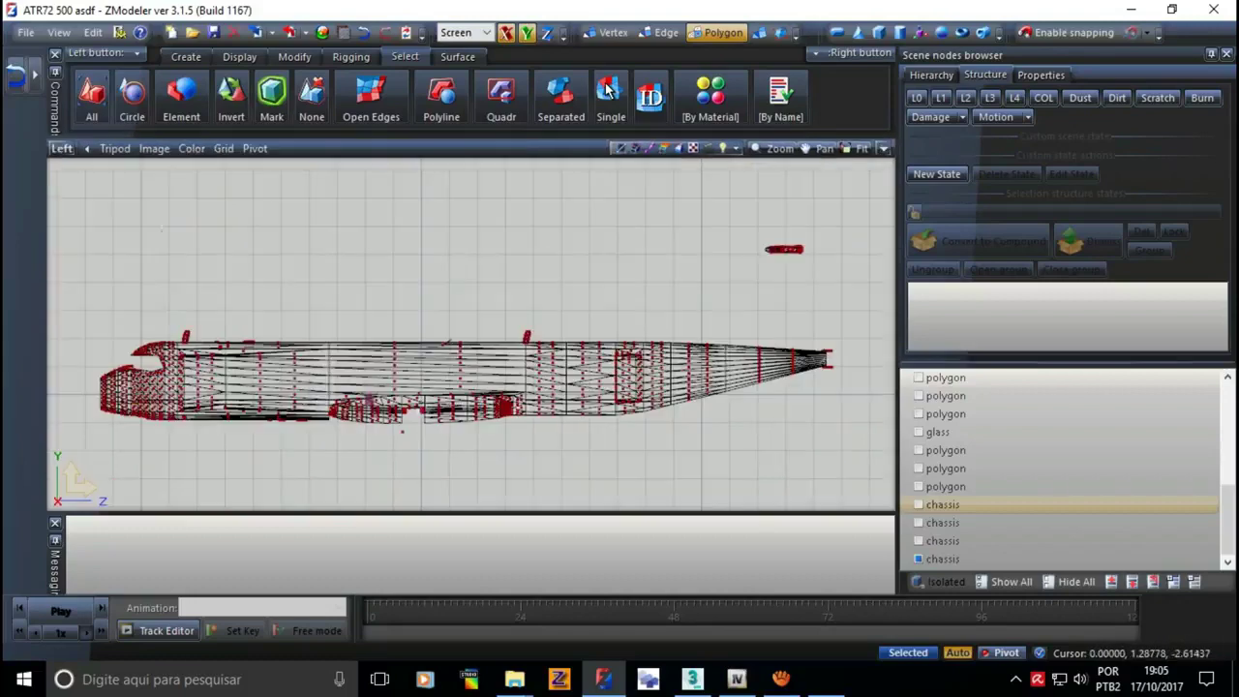
click(711, 95)
key(Down)
key(Down)
key(Down)
key(Down)
key(Down)
key(Up)
key(Up)
key(Up)
key(Down)
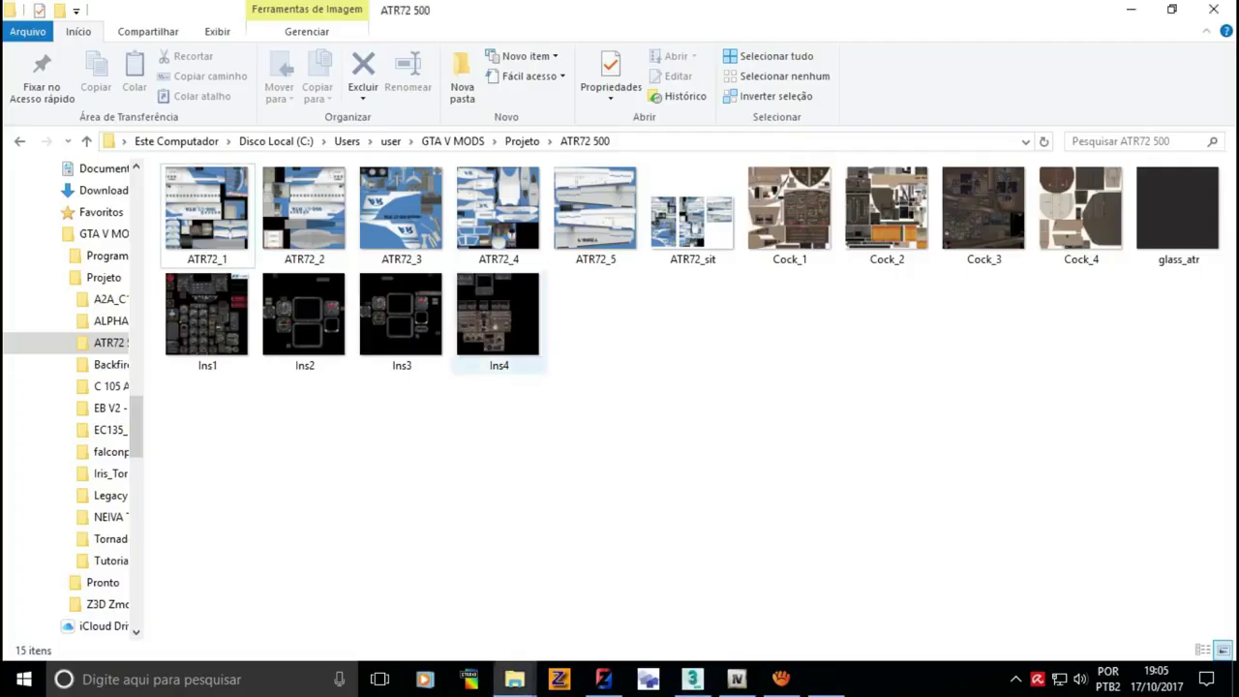
- Select the atr72_5 [spec] polygons through the By Material list
key(Down)
key(Up)
key(Up)
key(Up)
key(Down)
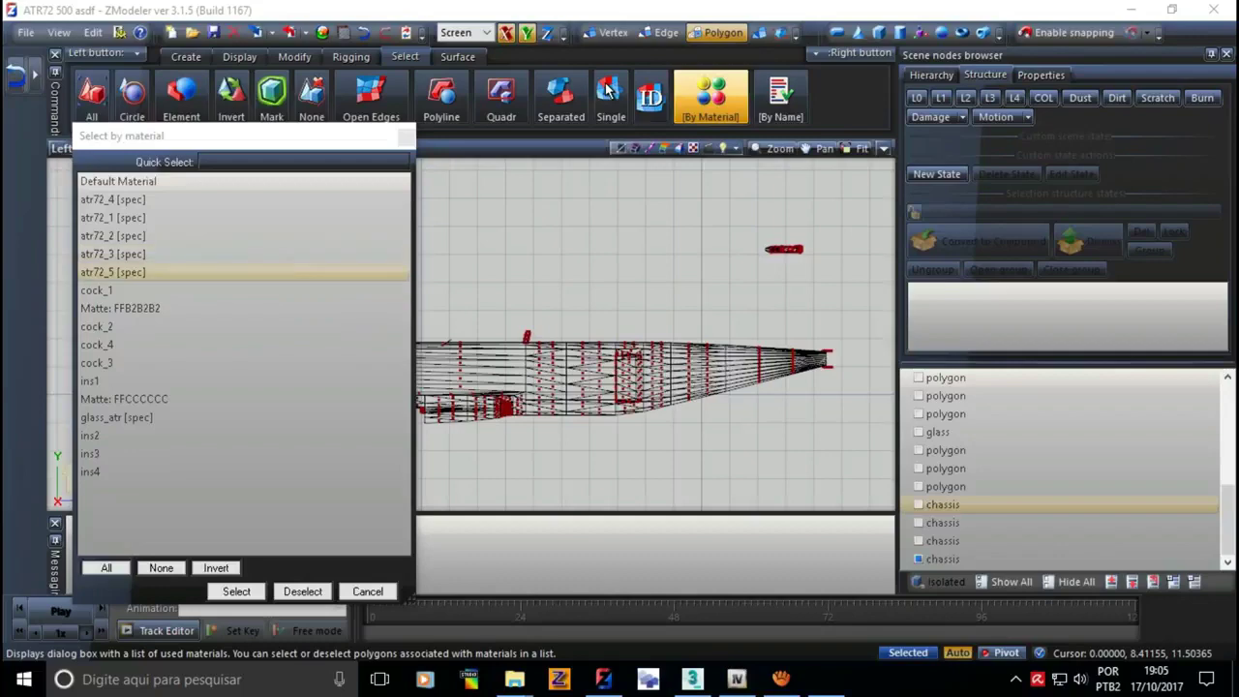
key(Return)
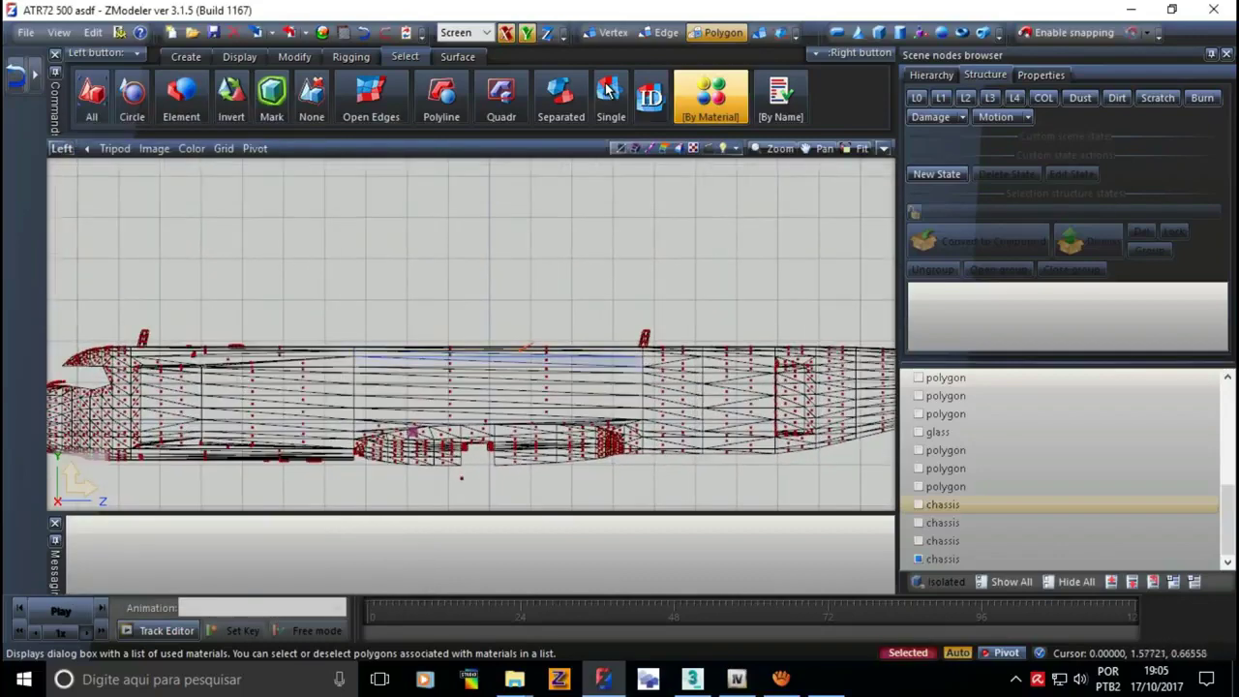
key(Return)
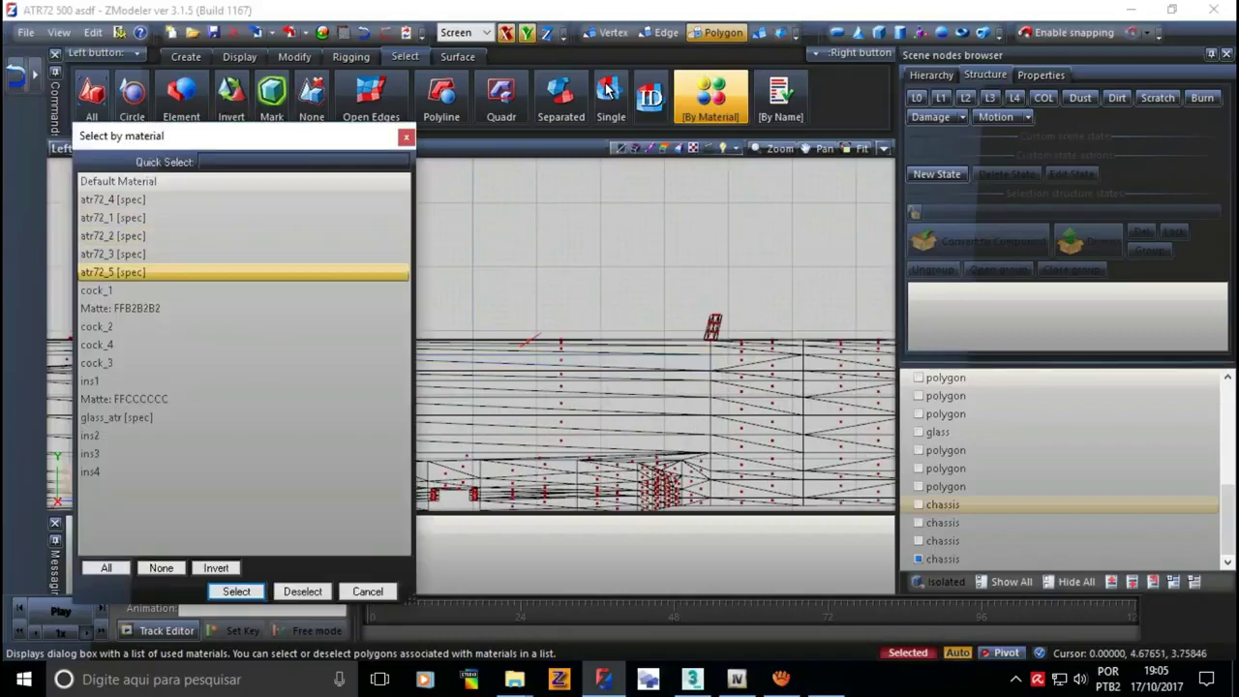
key(Return)
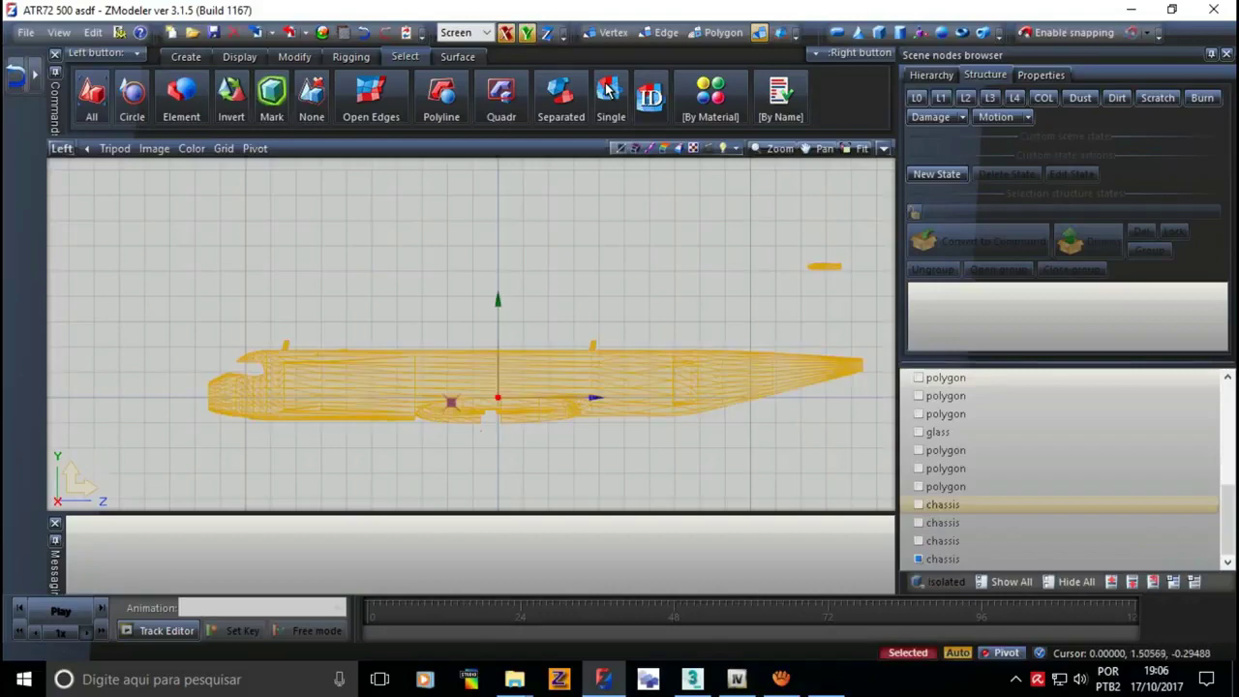
- Return to object-level editing, maximize the perspective view, and show the full scene hierarchy
key(3)
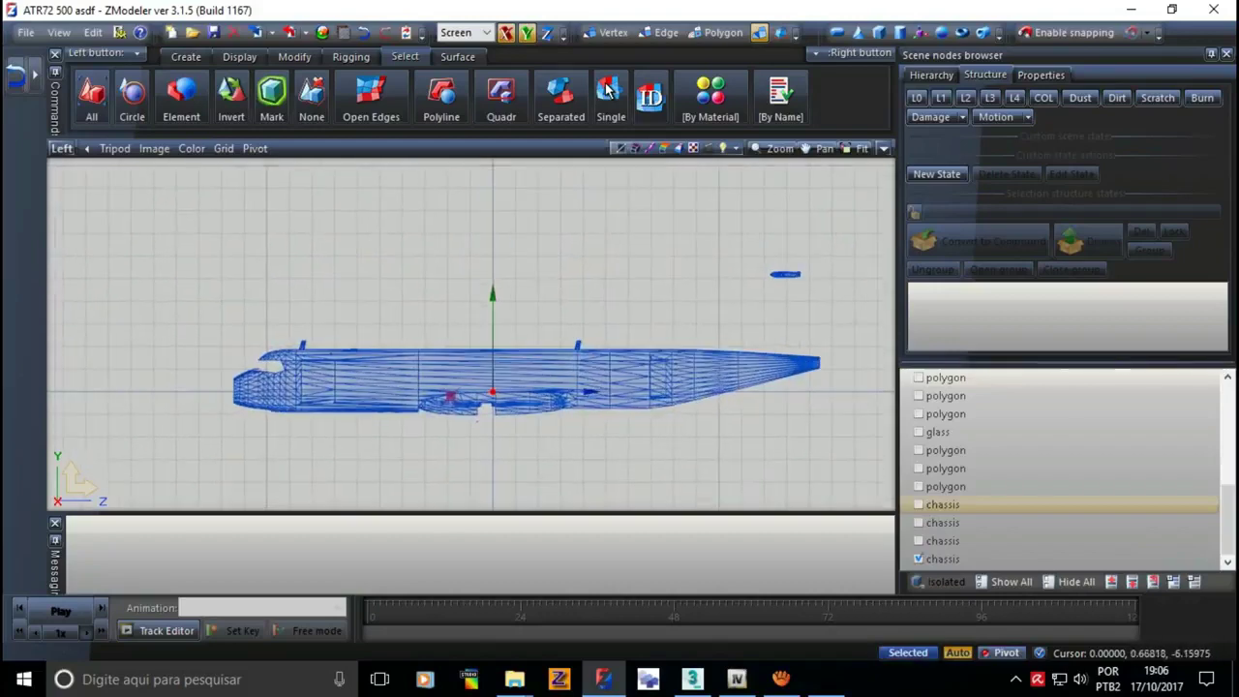
key(alt+w)
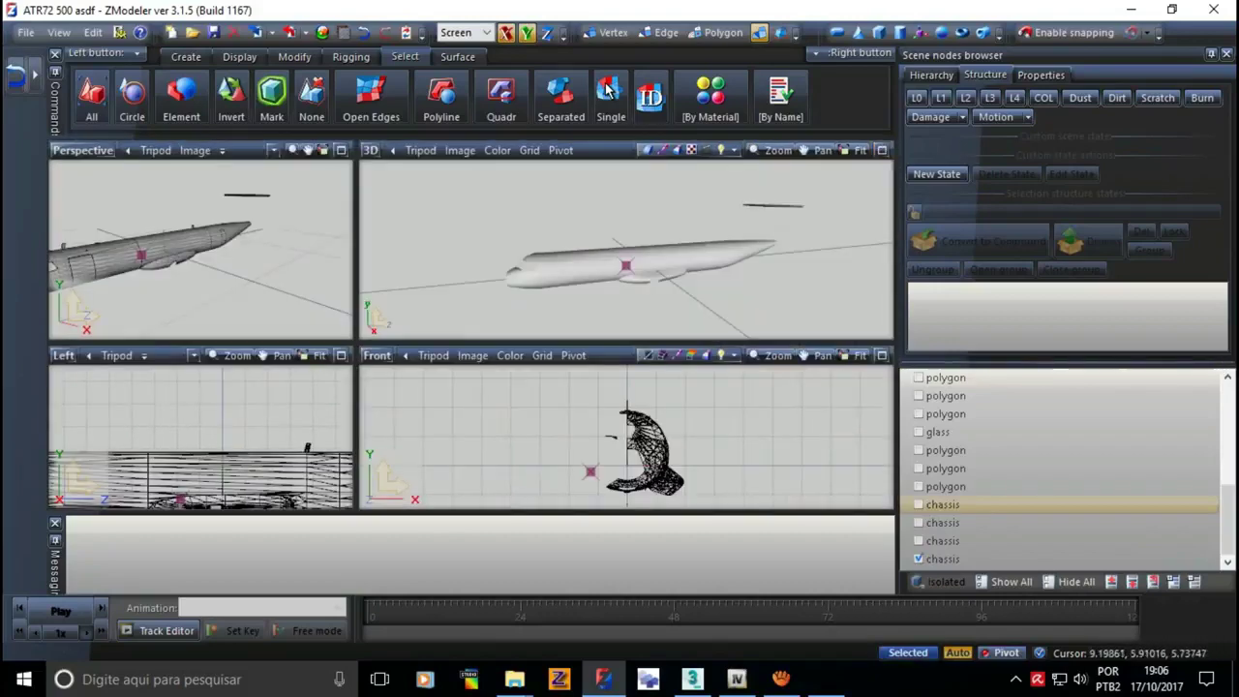
key(alt+w)
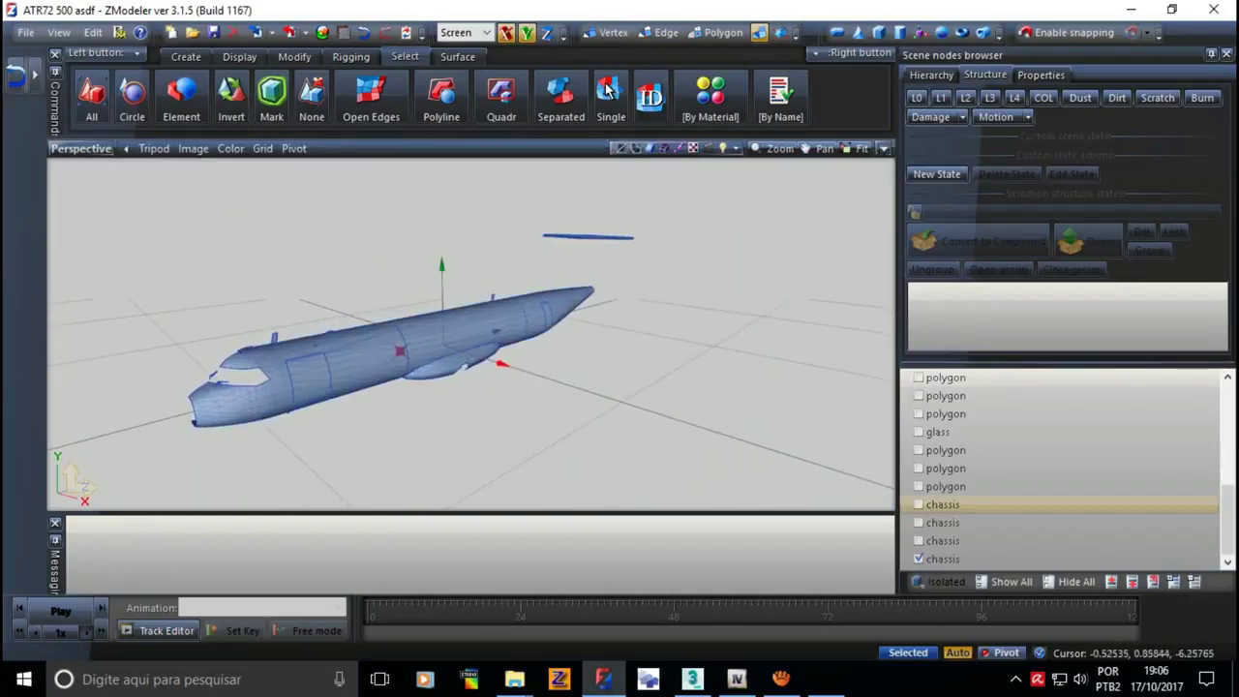
key(Down)
key(Down)
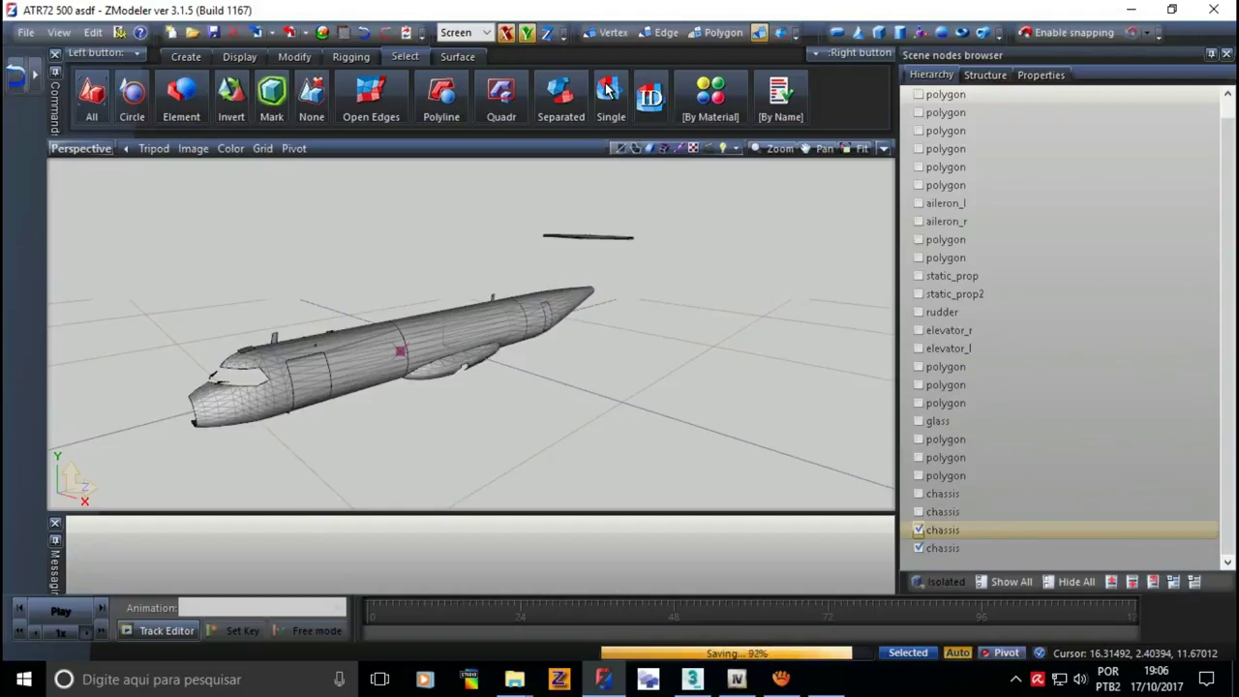
- Isolate the wing, tailed-fuselage and tailless-fuselage chassis copies in turn, orbiting to inspect
key(Up)
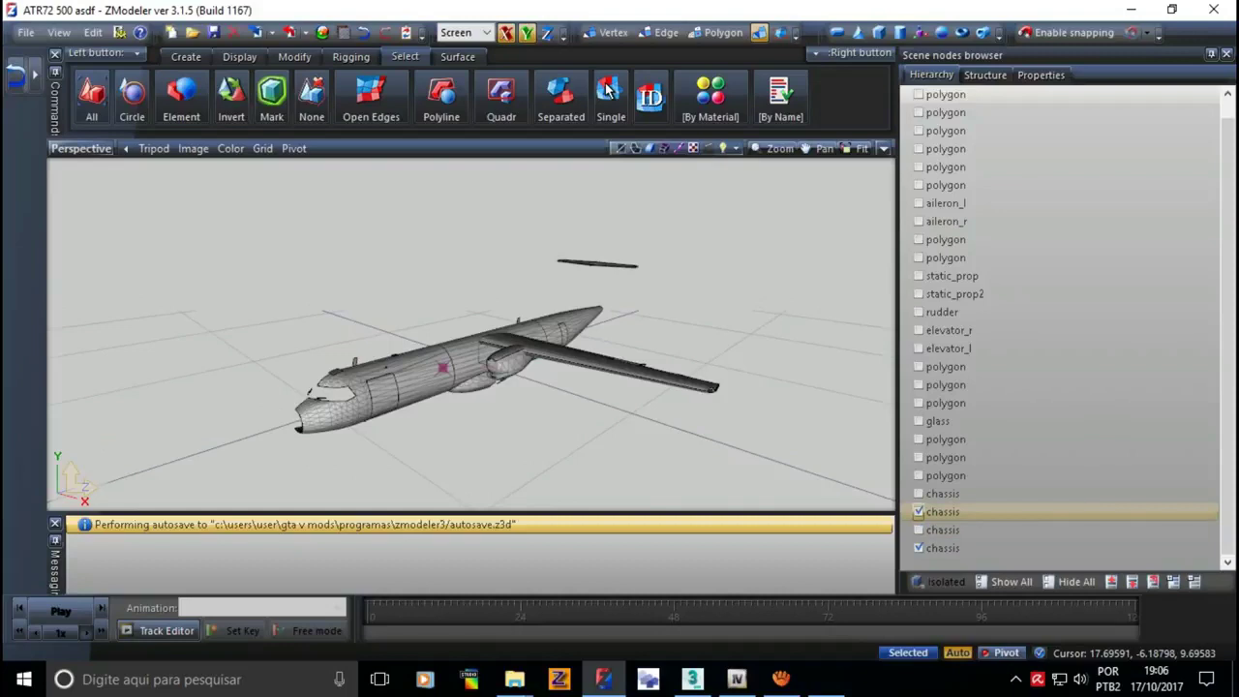
key(Up)
key(Down)
key(Down)
key(Down)
key(Up)
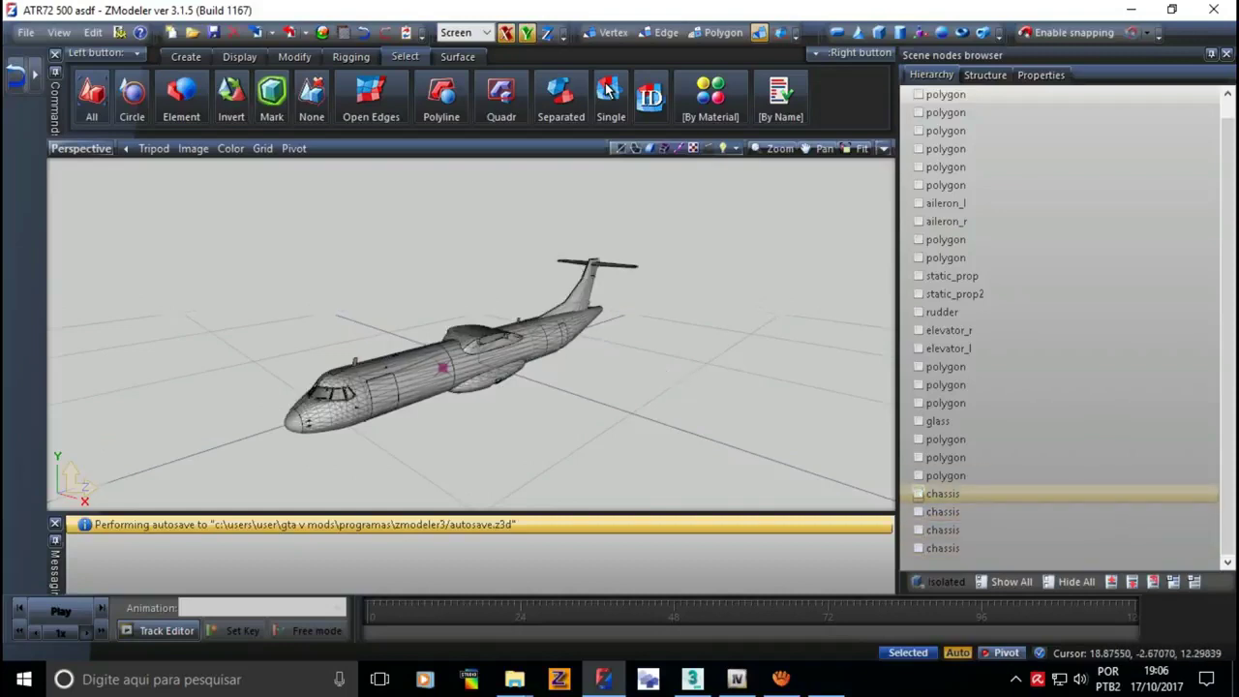
key(Down)
key(Down)
key(Down)
middle_drag(474, 367, 678, 378)
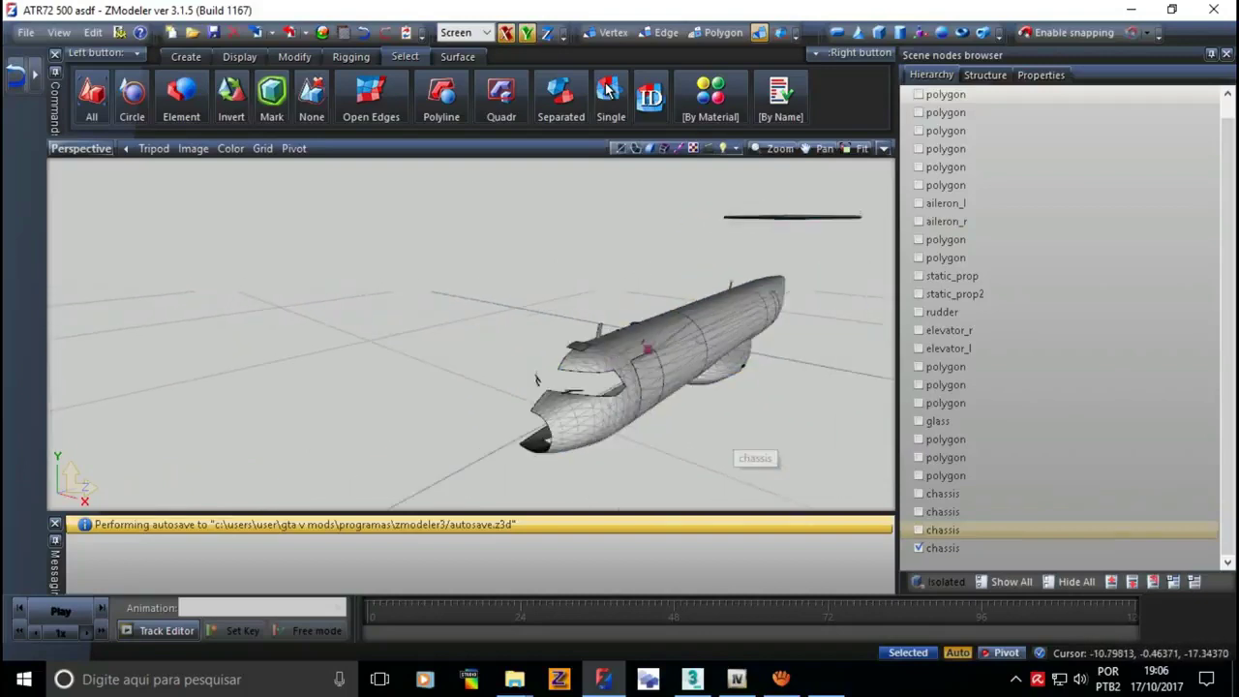
- Isolate the full-aircraft chassis copy in side view and select its polygons
key(Down)
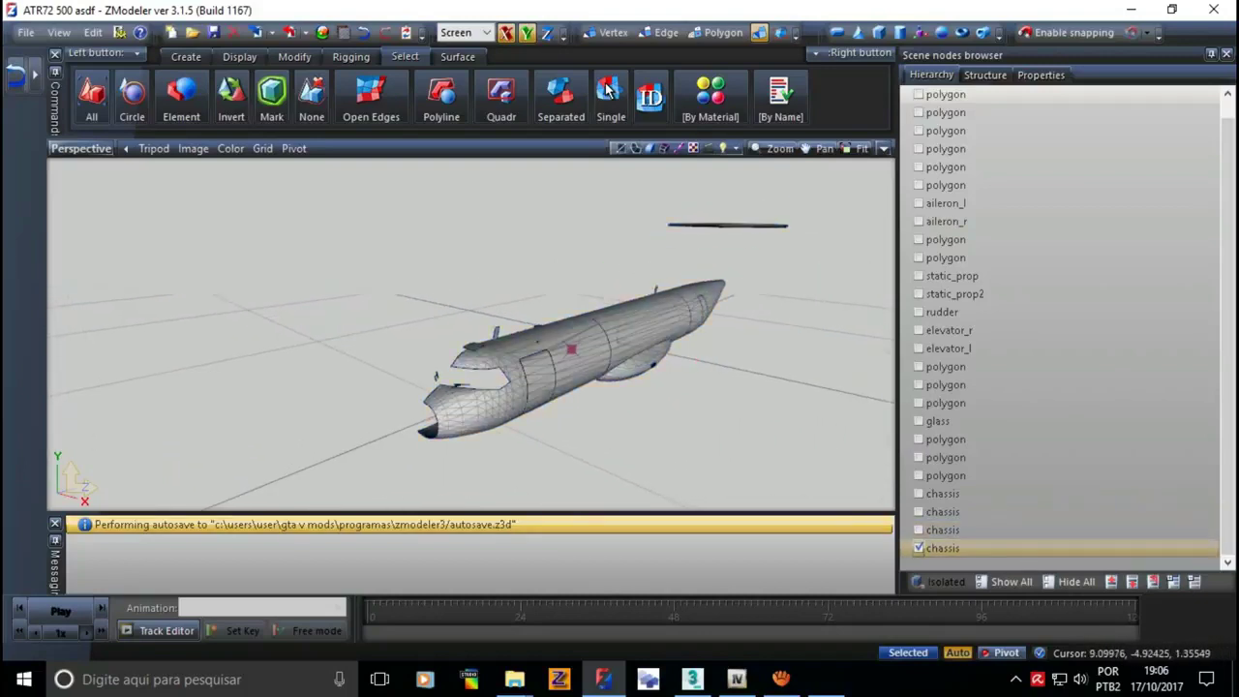
key(Up)
key(Up)
key(Up)
key(Up)
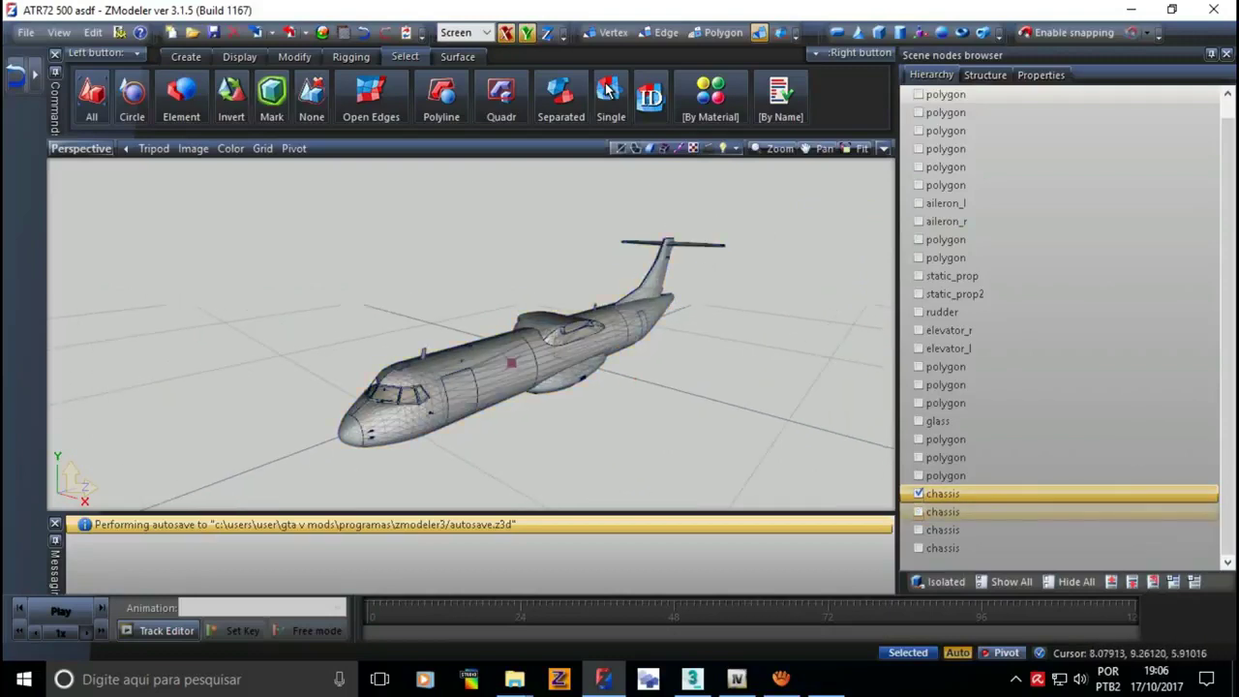
key(w)
key(w)
key(f)
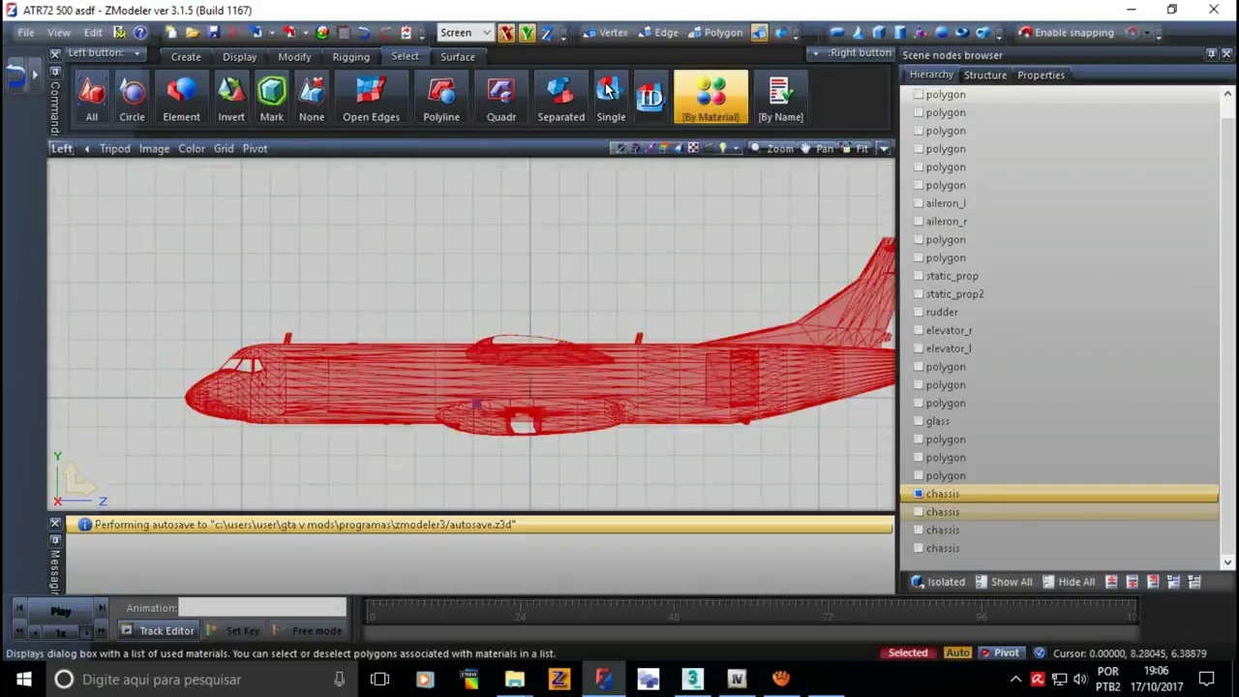
- Switch to polygon level and select the atr72_5 [spec] polygons by material
click(711, 96)
key(3)
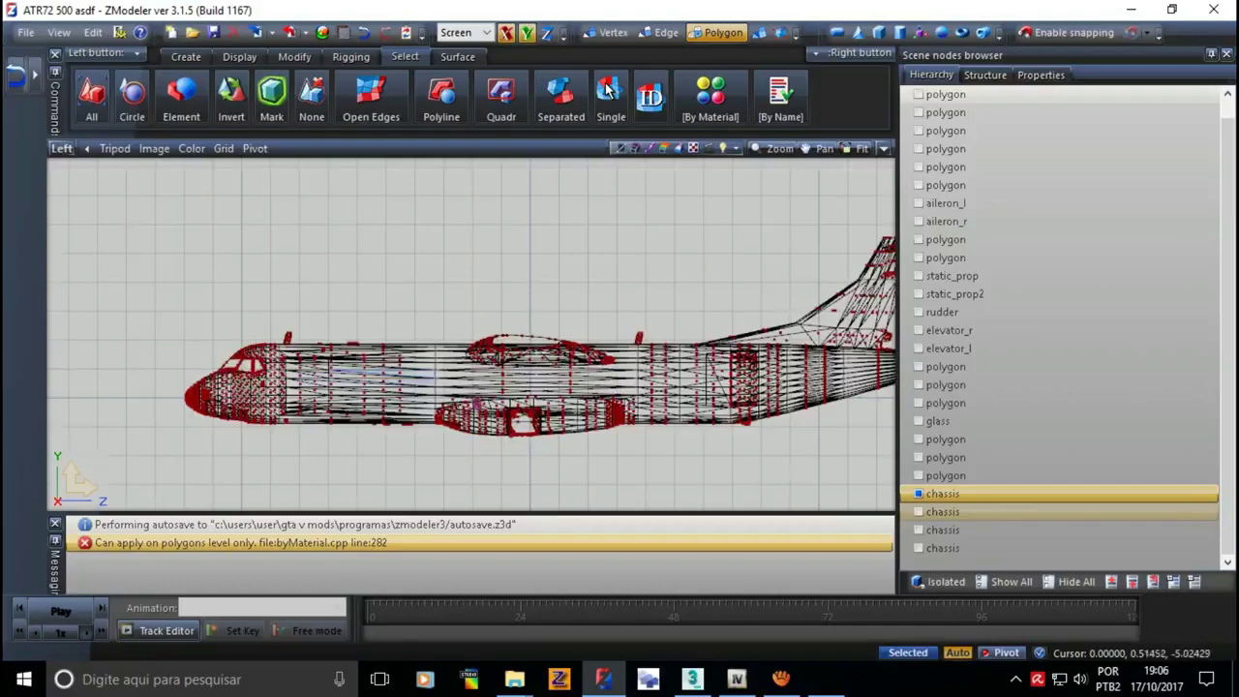
click(710, 97)
click(112, 272)
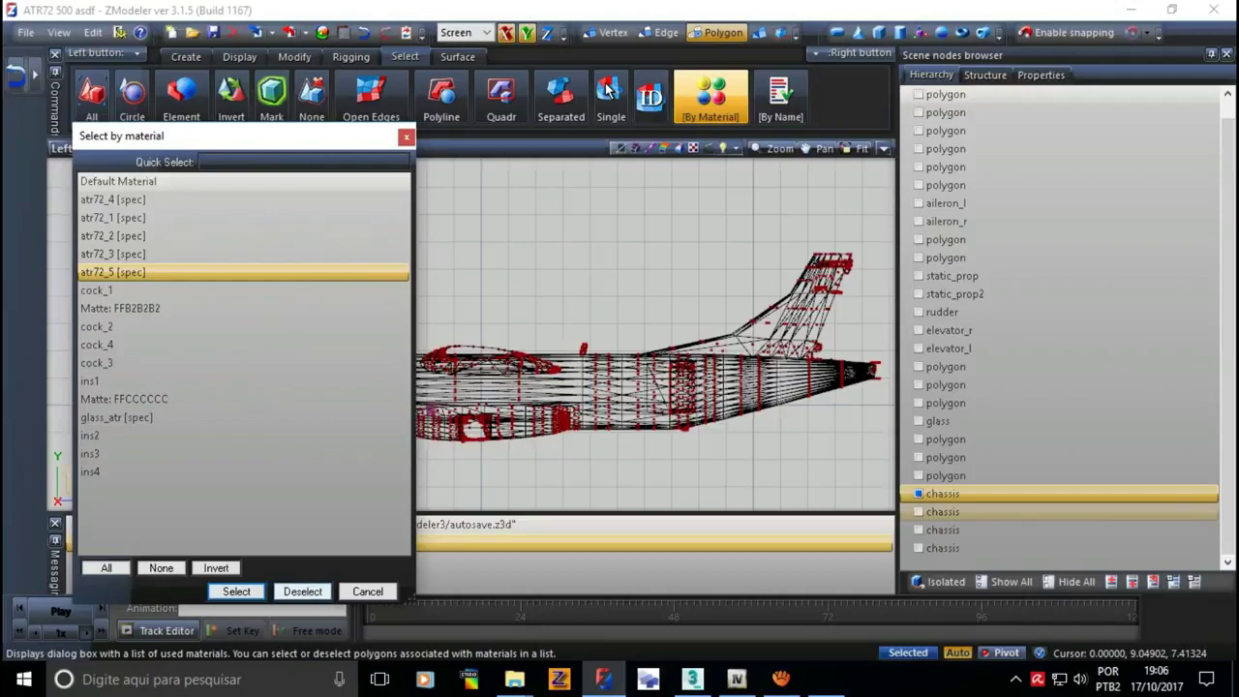
click(236, 592)
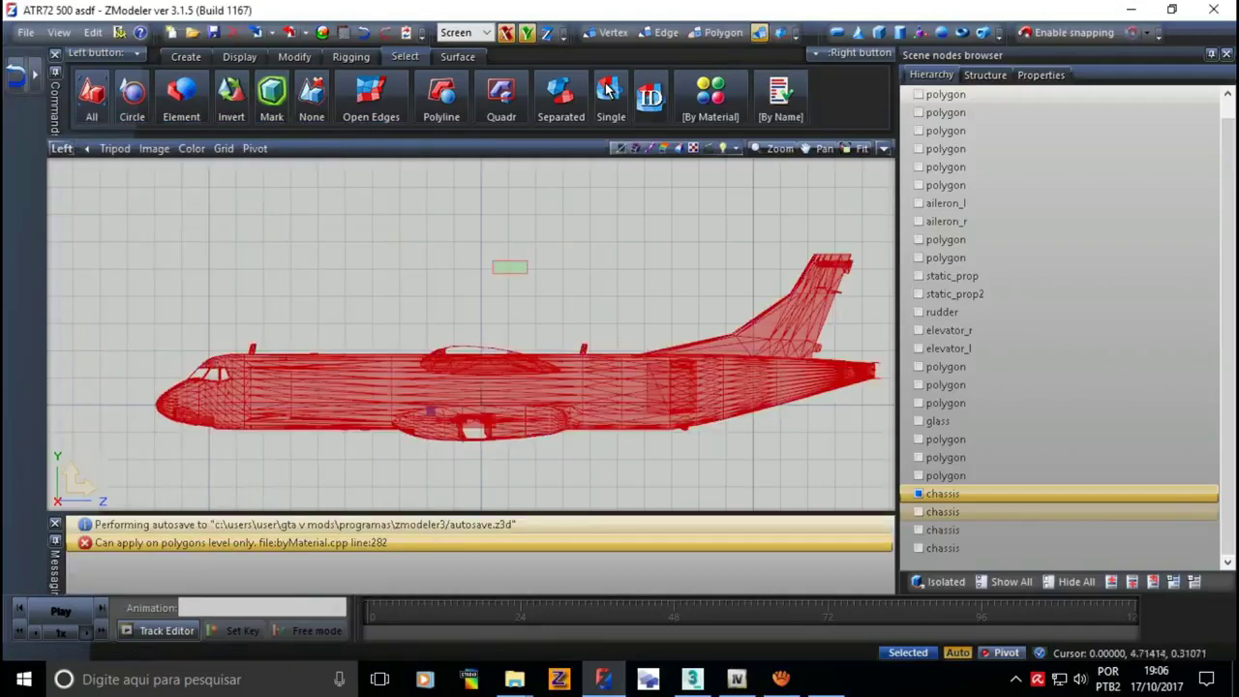
- Show only the first chassis, select it, invert the selection, and activate Create > Copy
click(918, 512)
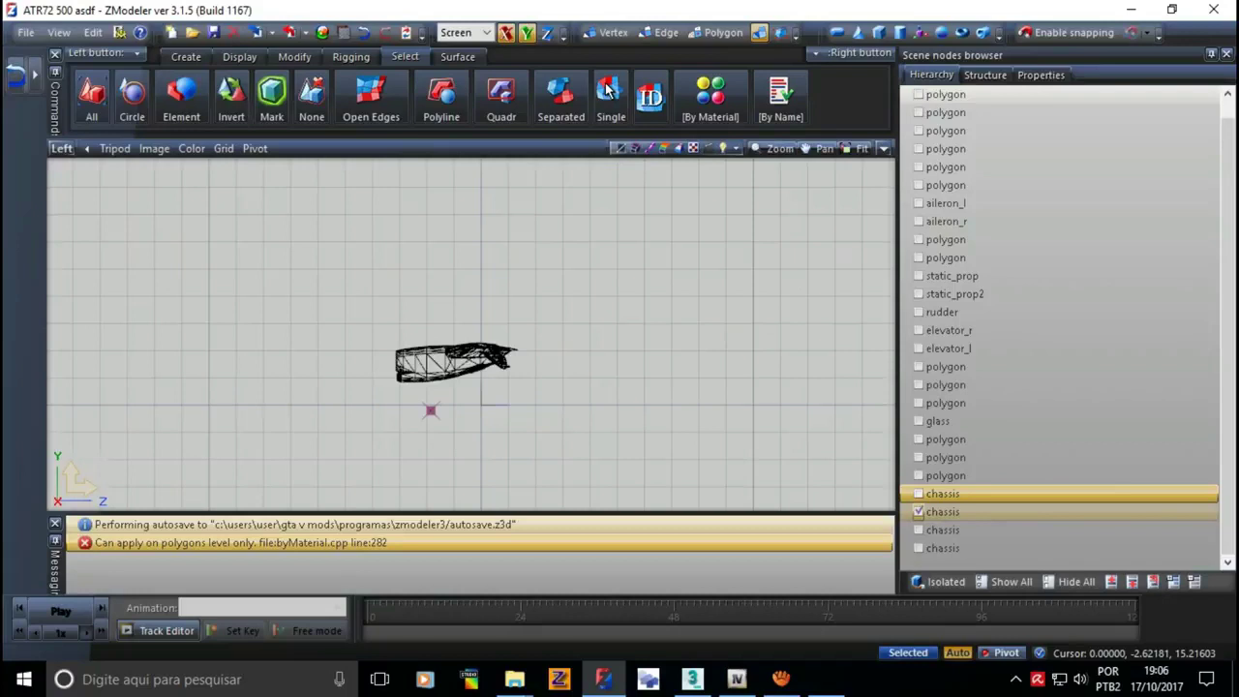
click(919, 530)
click(919, 548)
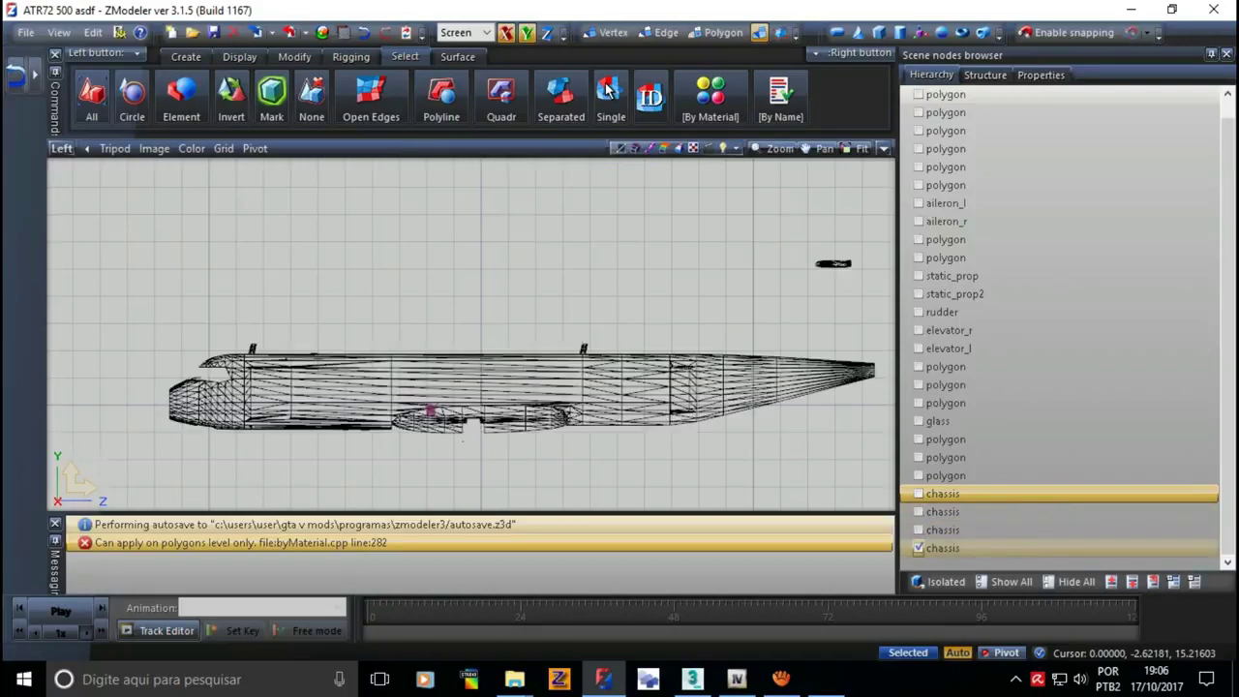
click(918, 548)
click(919, 493)
click(91, 97)
click(231, 96)
click(186, 57)
click(92, 96)
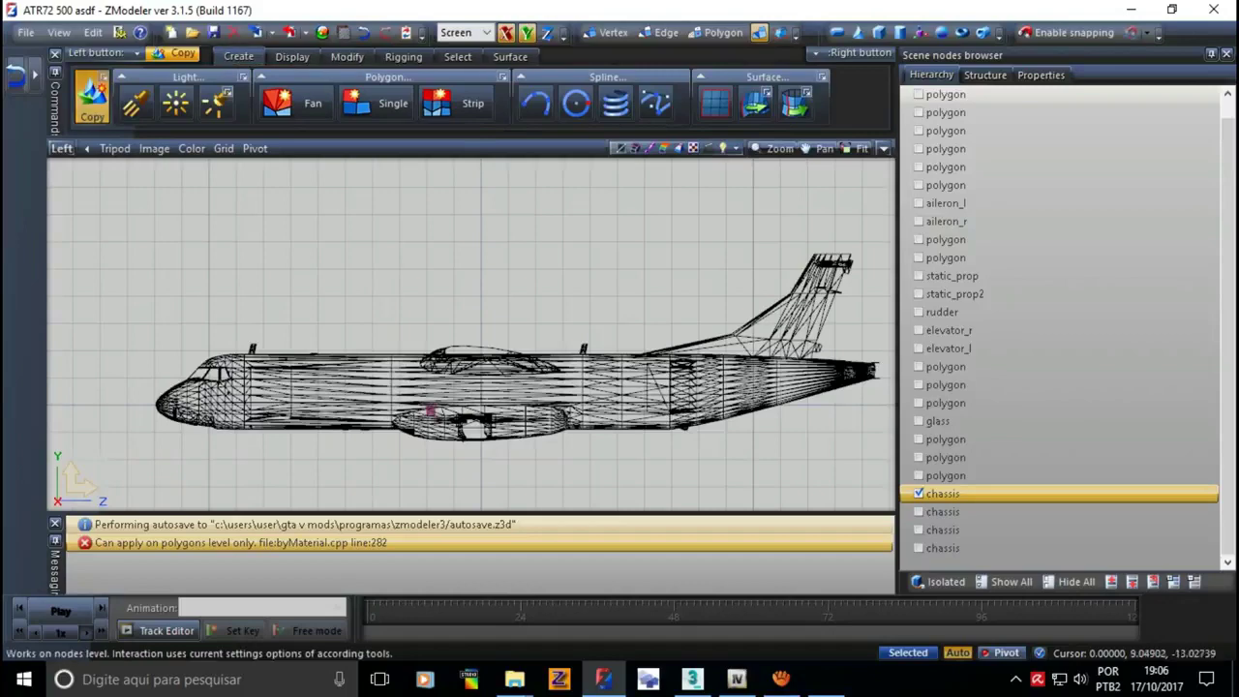
- Create another chassis copy and toggle visibility so only the last copy shows
scroll(319, 378, down, 2)
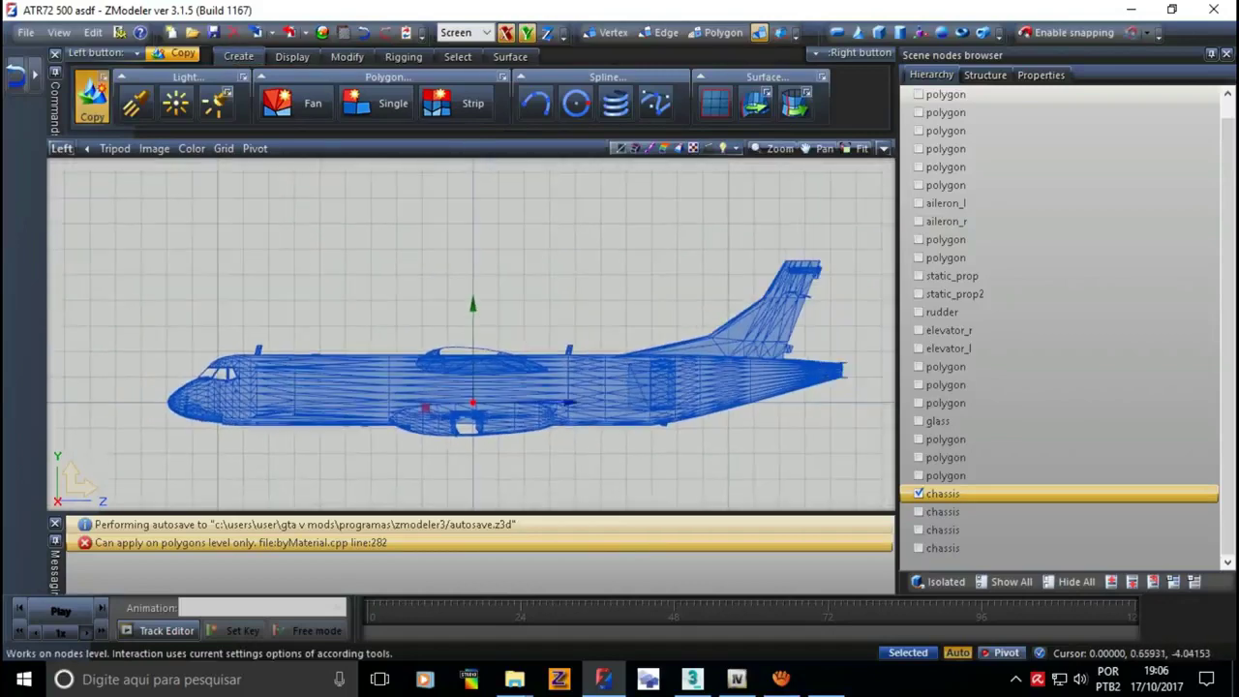
click(376, 385)
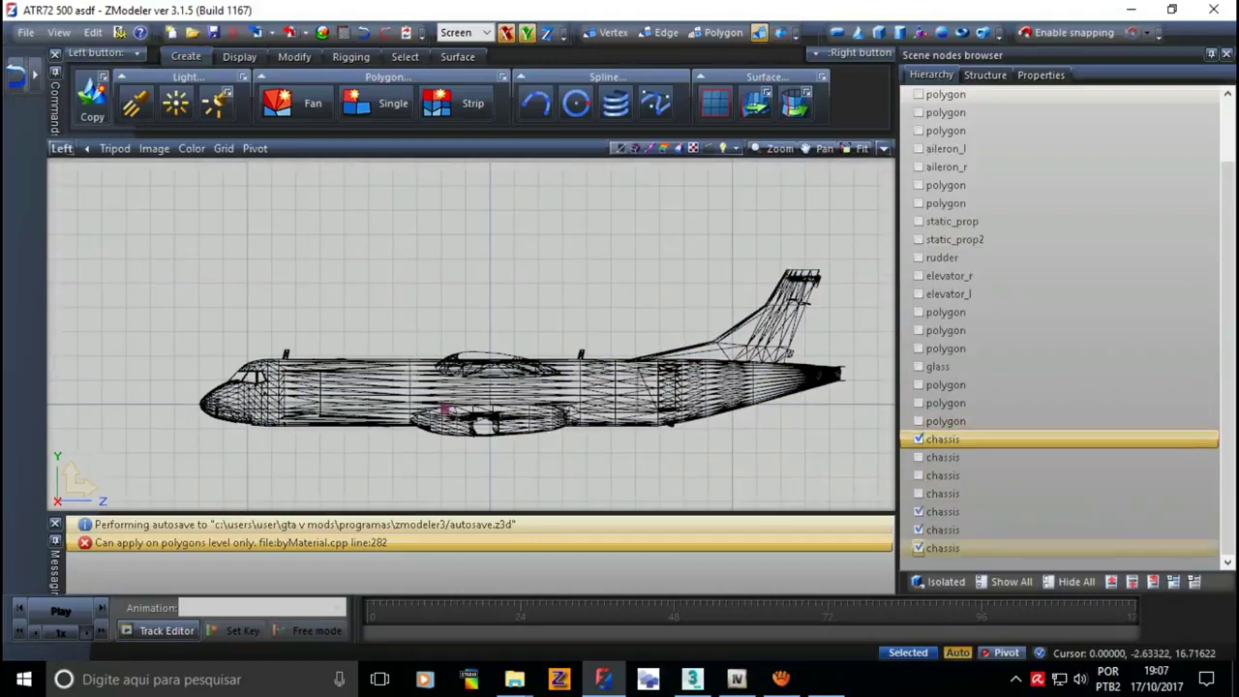
click(942, 439)
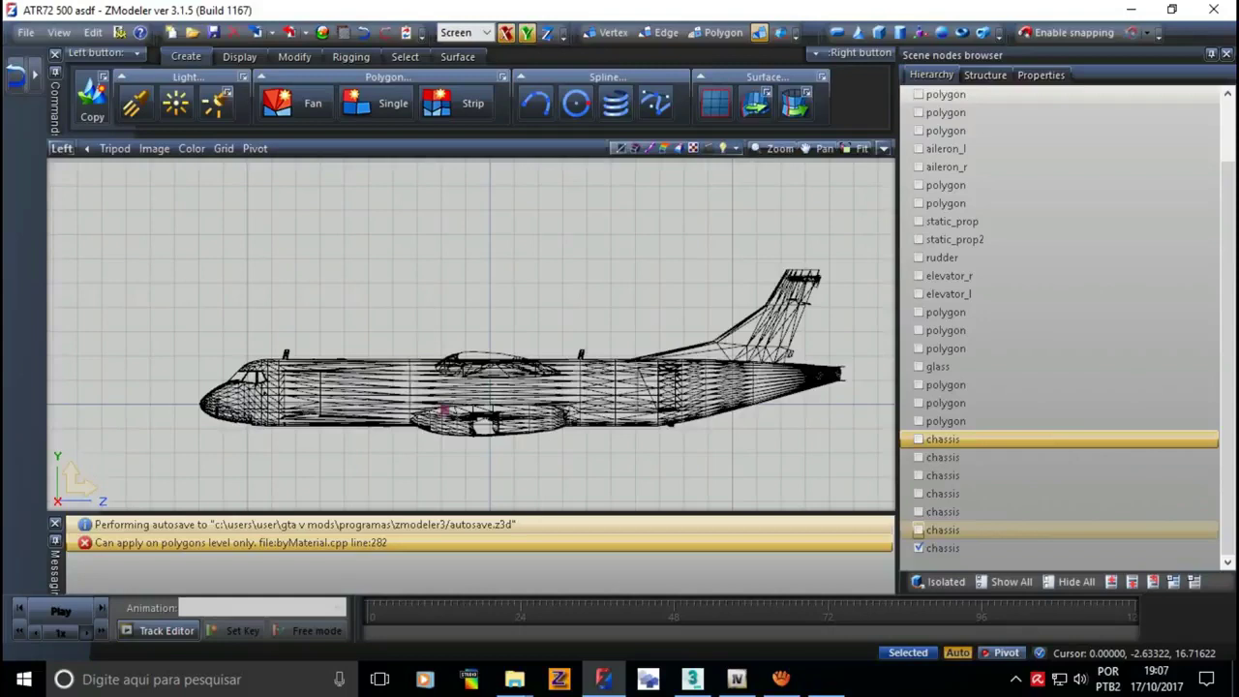
click(919, 494)
click(919, 475)
click(918, 475)
click(919, 457)
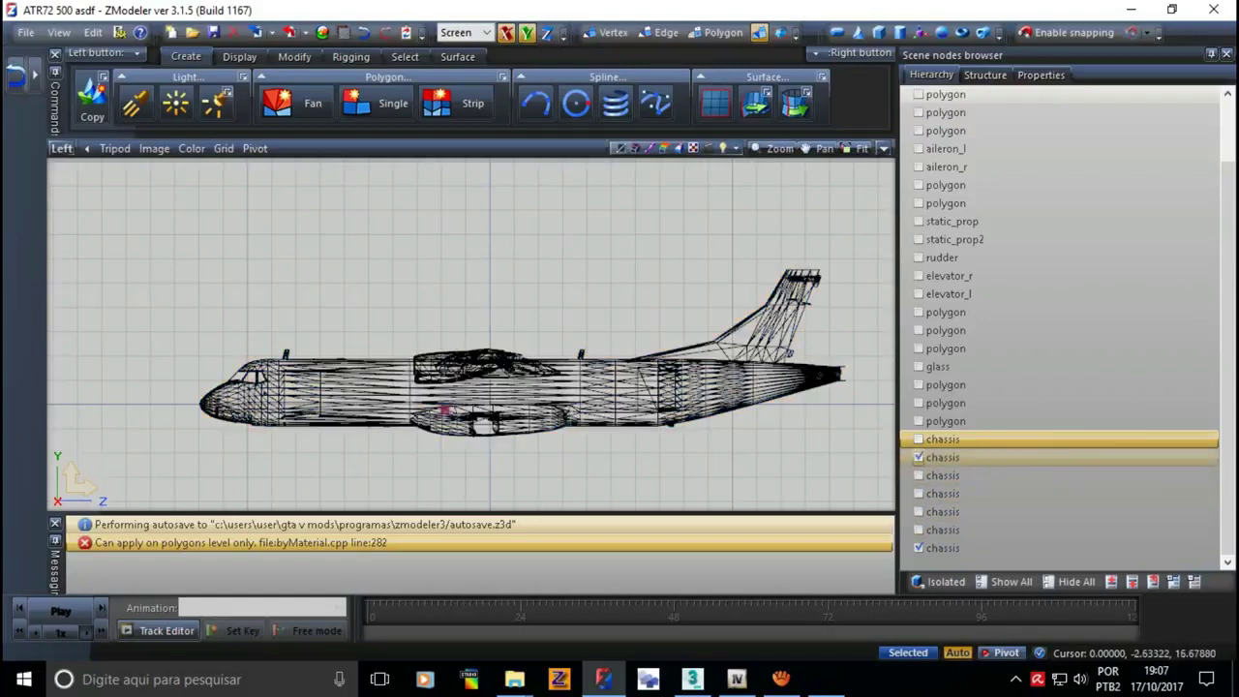
click(918, 475)
click(919, 494)
click(919, 475)
click(919, 494)
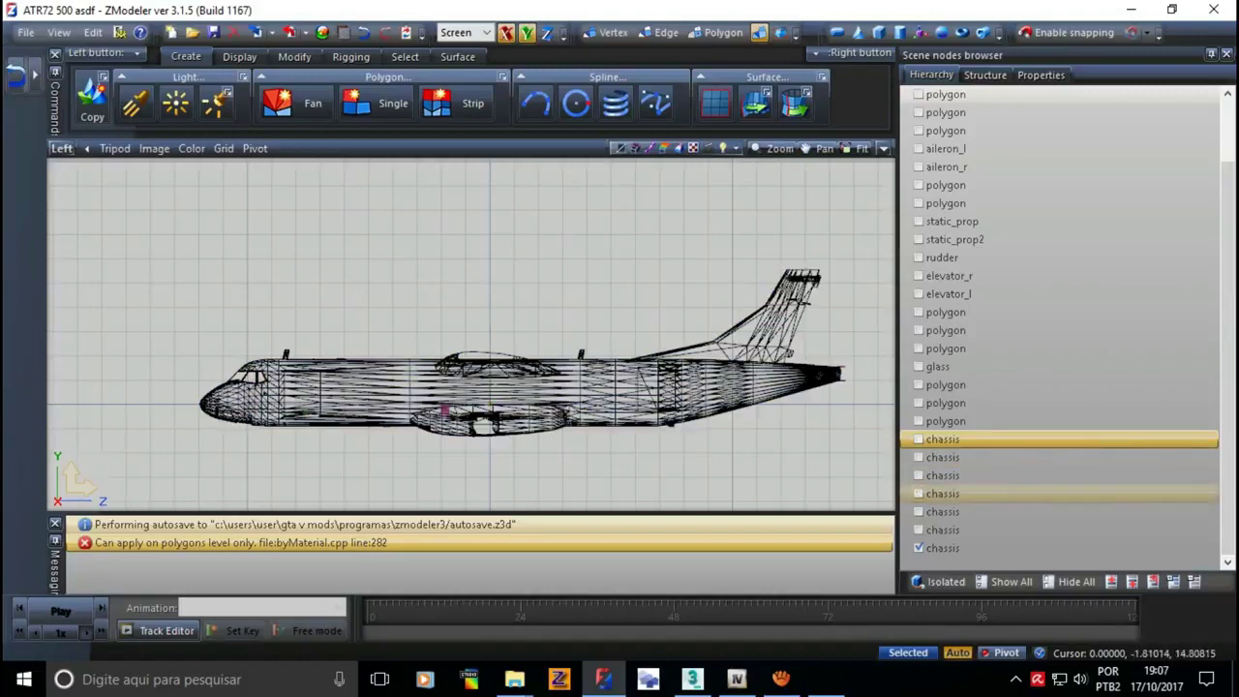
- Select all polygons of the last chassis copy and pick atr72_5 [spec] in By Material
key(ctrl+a)
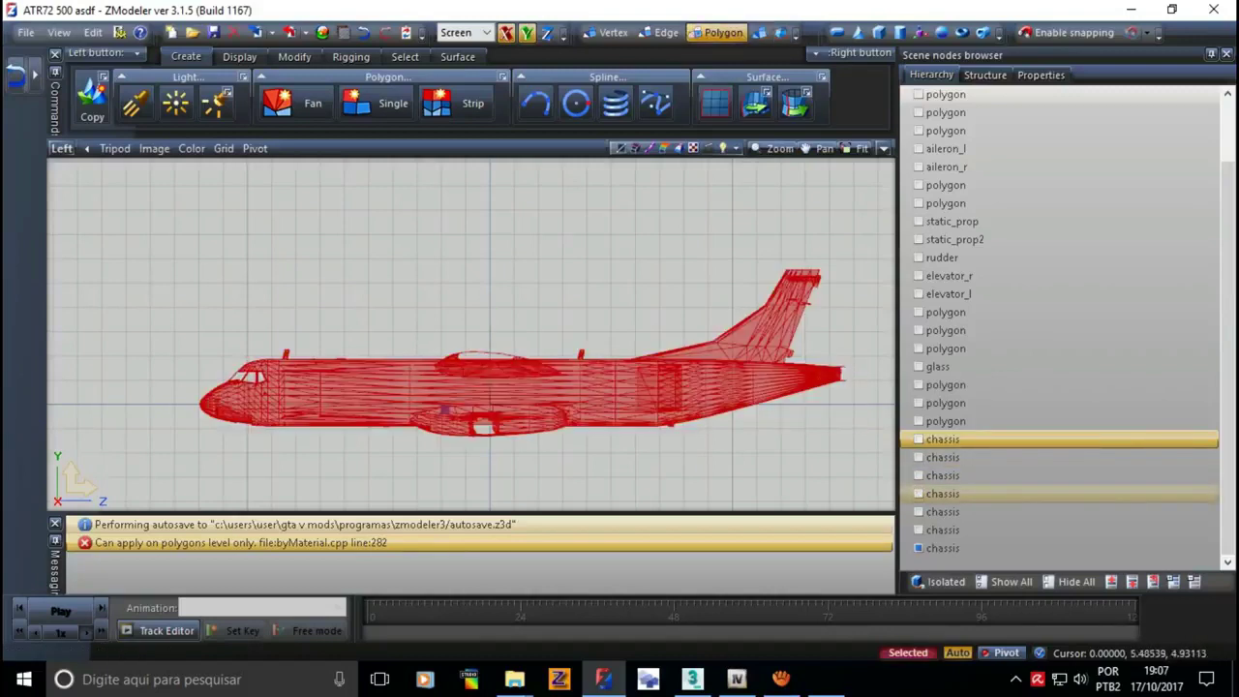
click(405, 56)
click(711, 96)
key(Down)
key(Down)
key(Down)
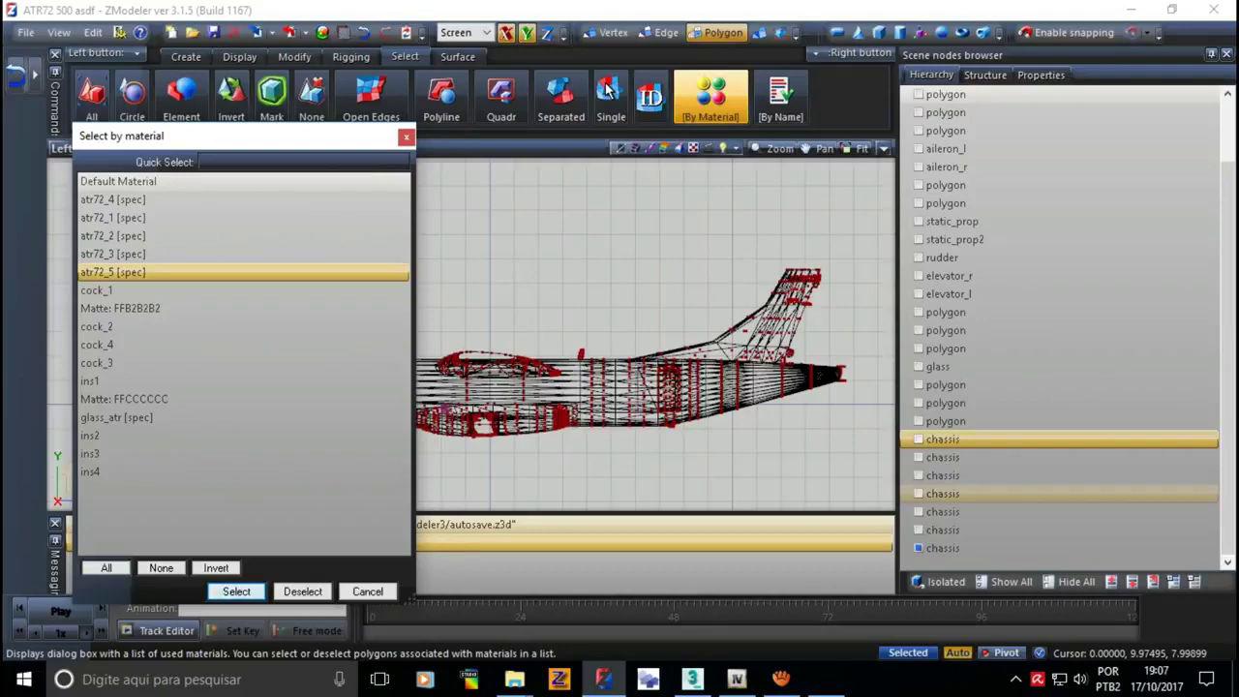
- Select the tail and atr72_3 [spec] polygons by material on the last chassis copy
key(Return)
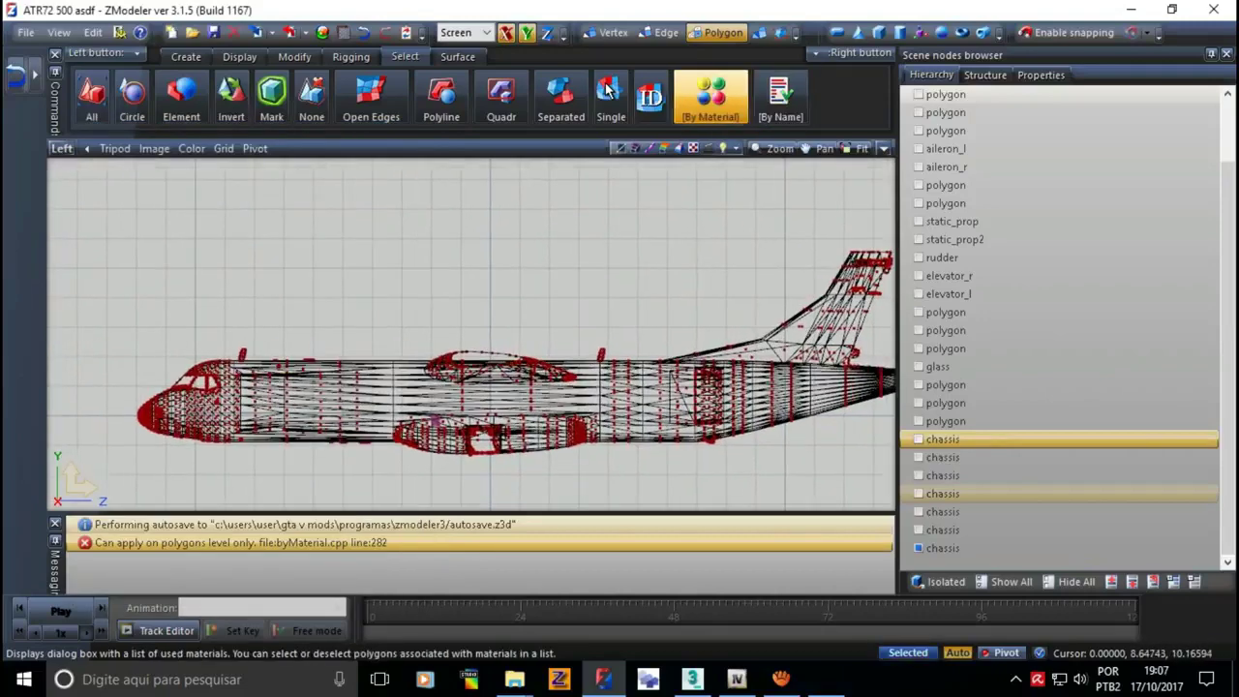
key(Return)
key(Down)
key(Down)
key(Down)
key(Down)
key(Return)
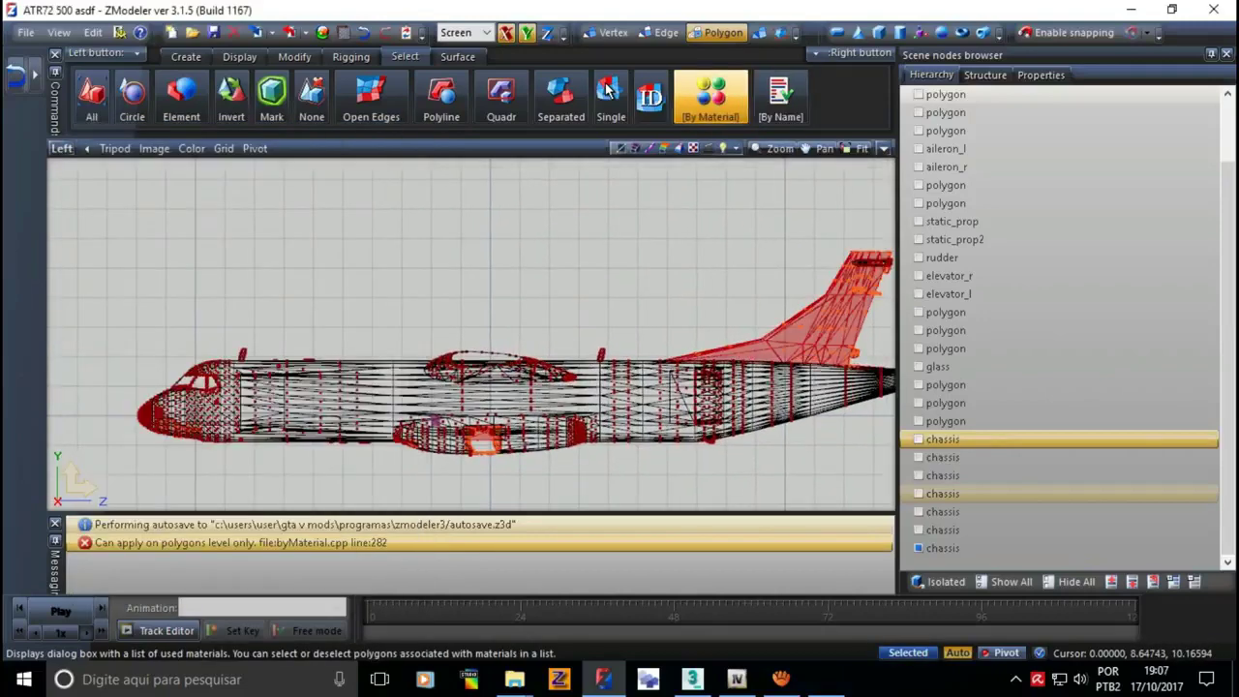
key(Return)
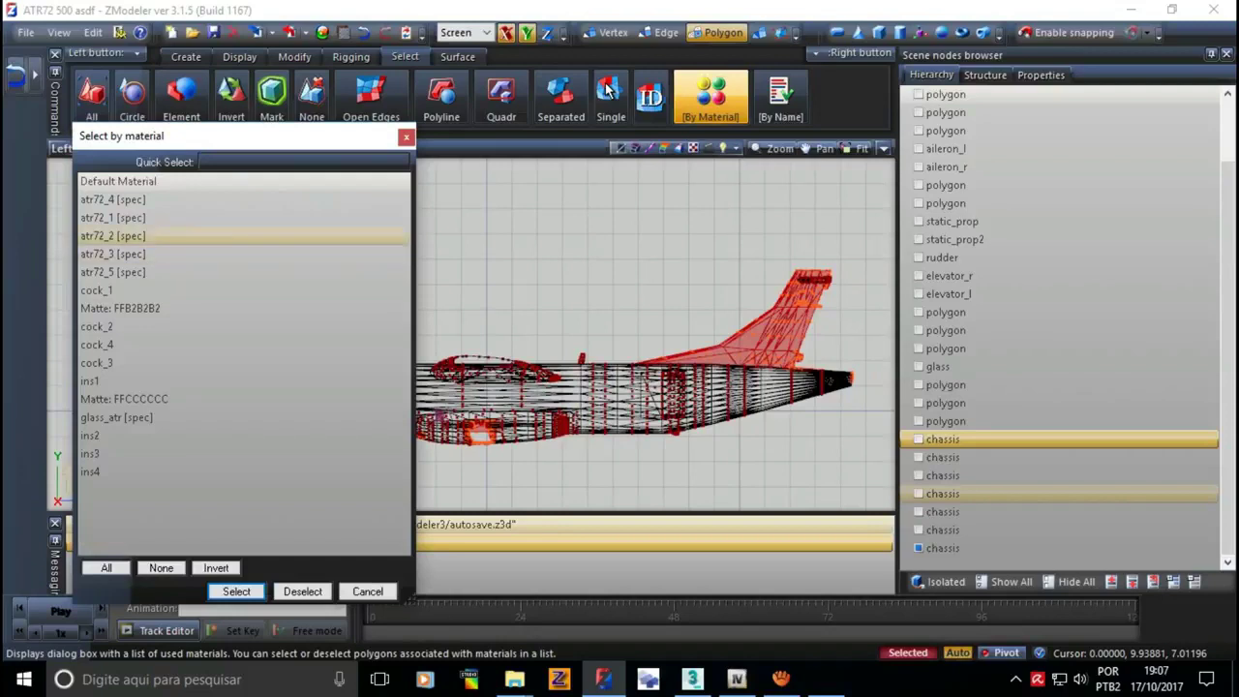
key(Down)
key(Down)
key(Down)
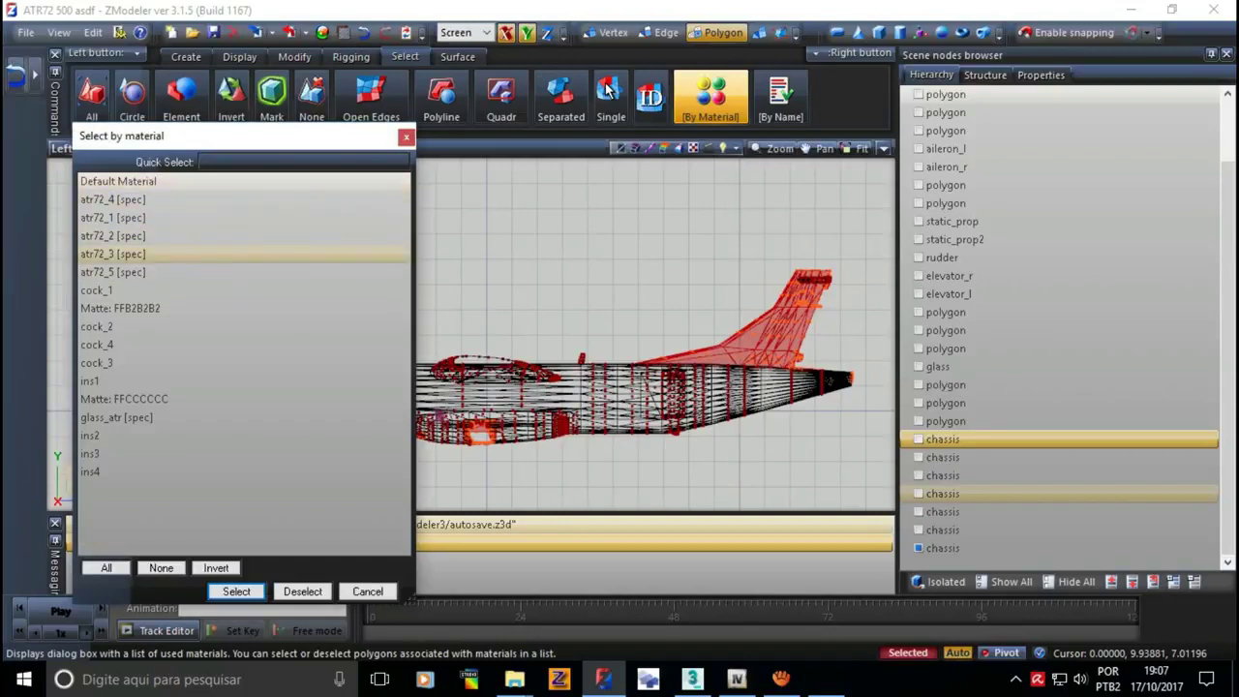
key(Down)
- Select the fuselage polygons of atr72_2 and atr72_1 [spec] and delete them
key(Return)
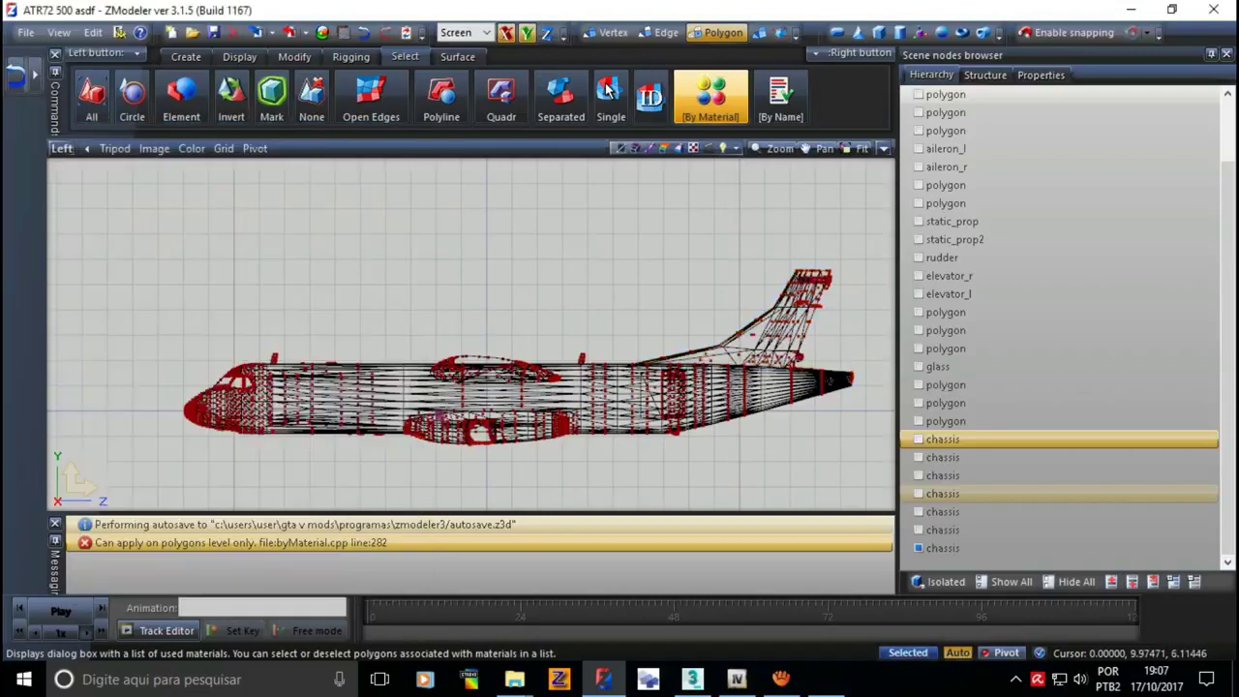
key(Return)
key(Down)
key(Up)
key(Up)
key(Up)
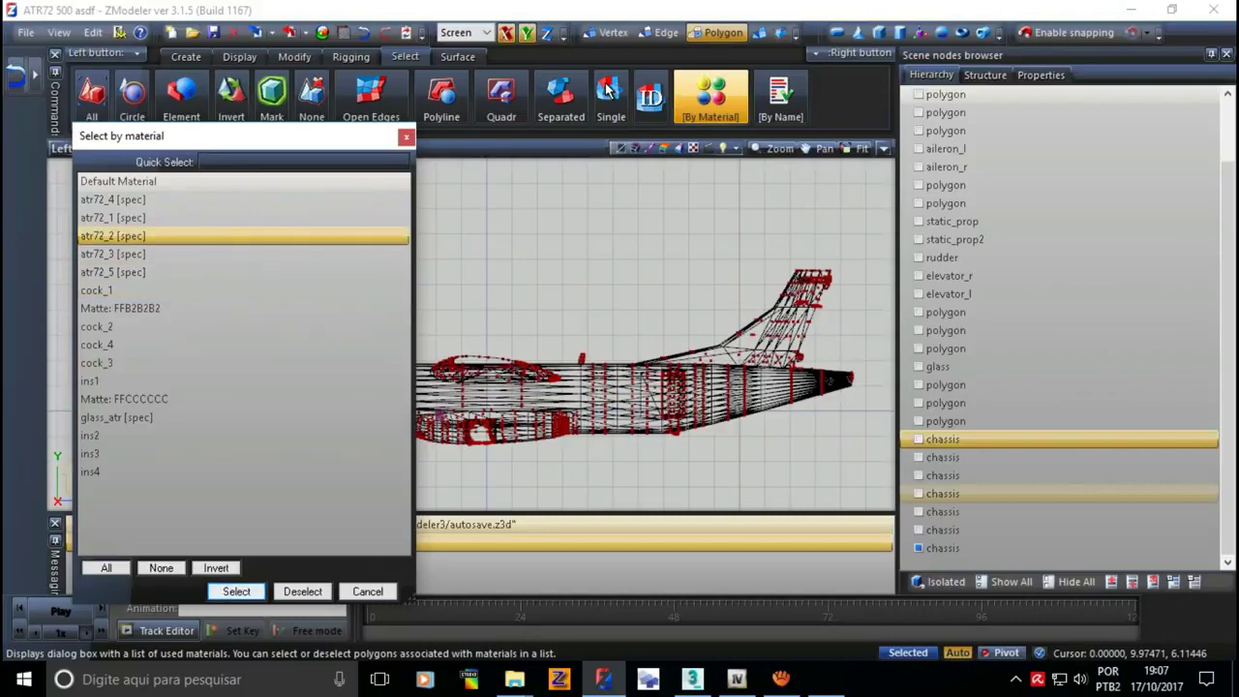
key(Return)
key(Return)
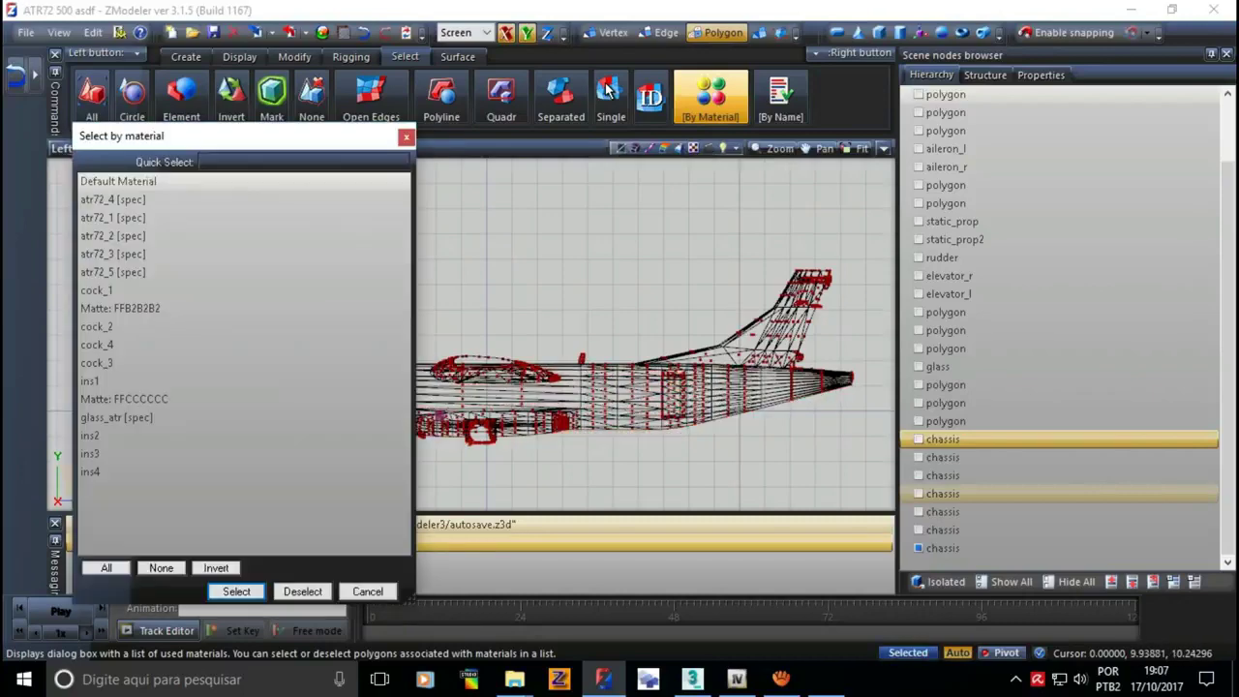
key(Return)
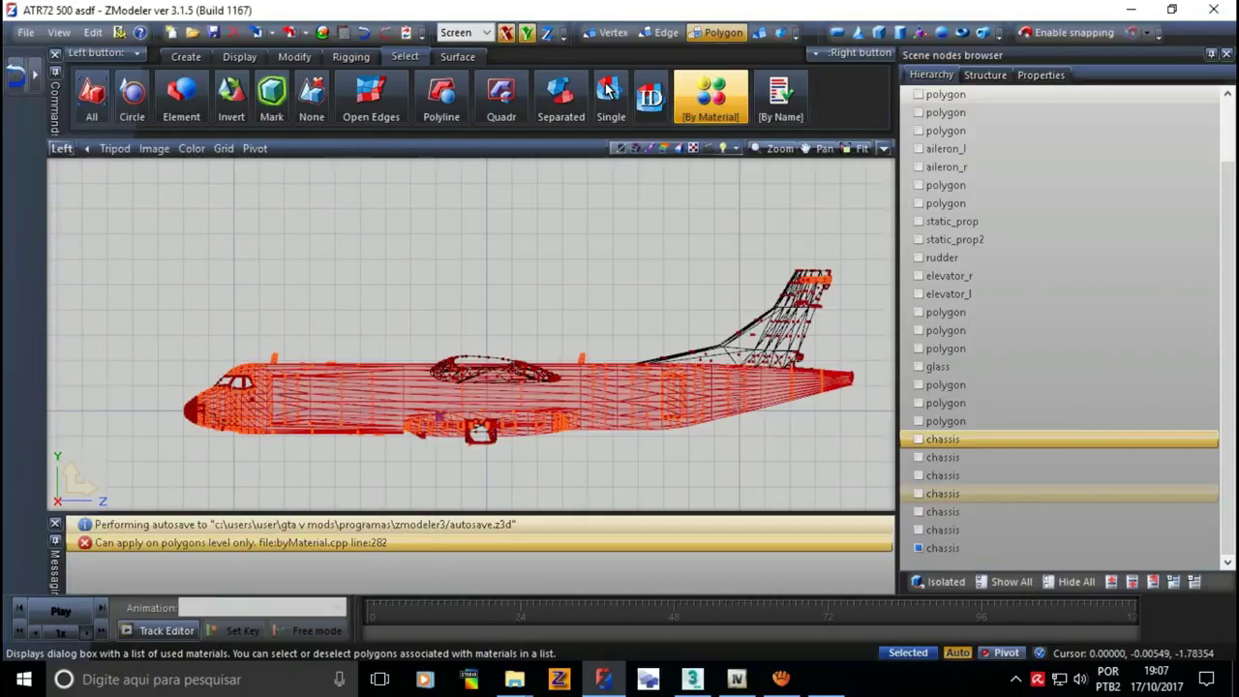
key(Return)
key(Down)
key(Down)
key(Up)
key(Return)
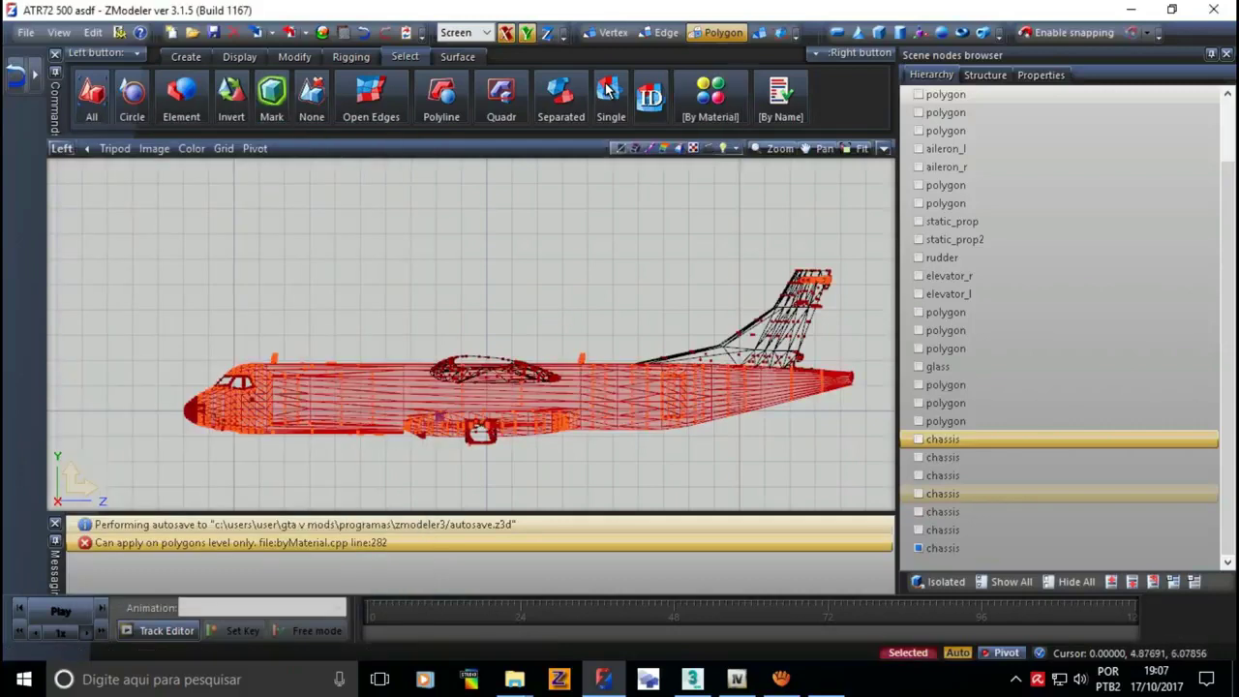
key(Delete)
- Select the atr72_4 [spec] polygons and remaining tail geometry, then clear the selection
key(Return)
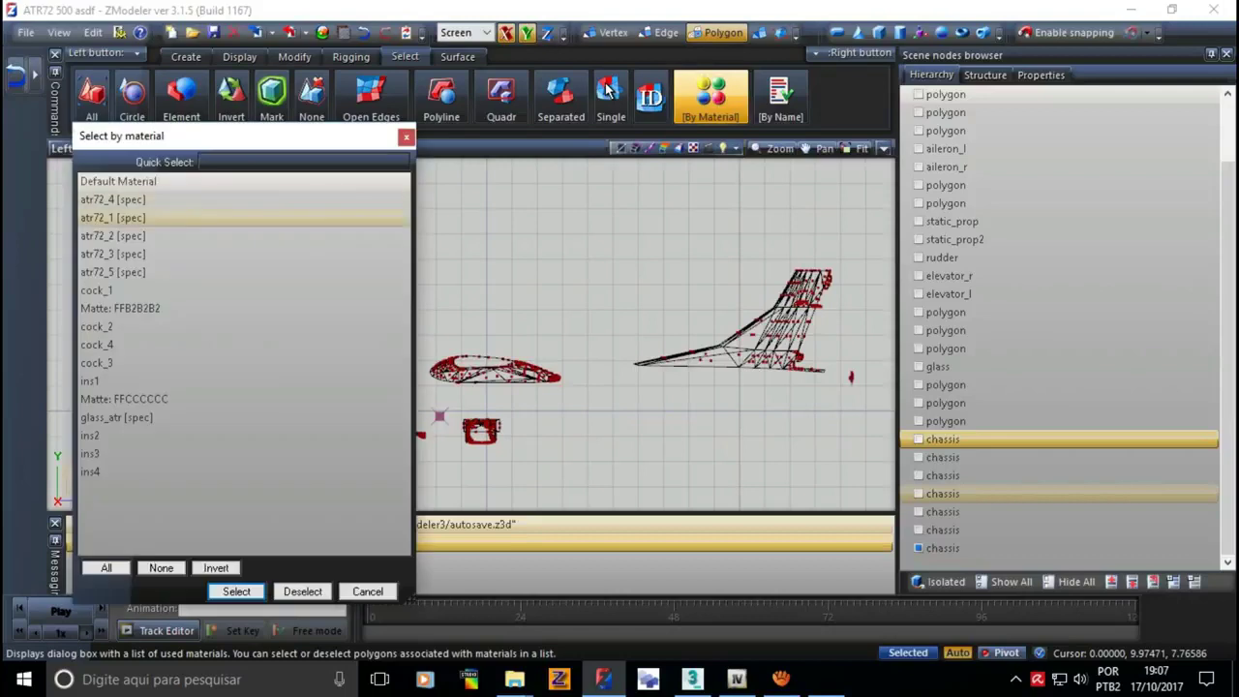
key(Up)
key(space)
key(Return)
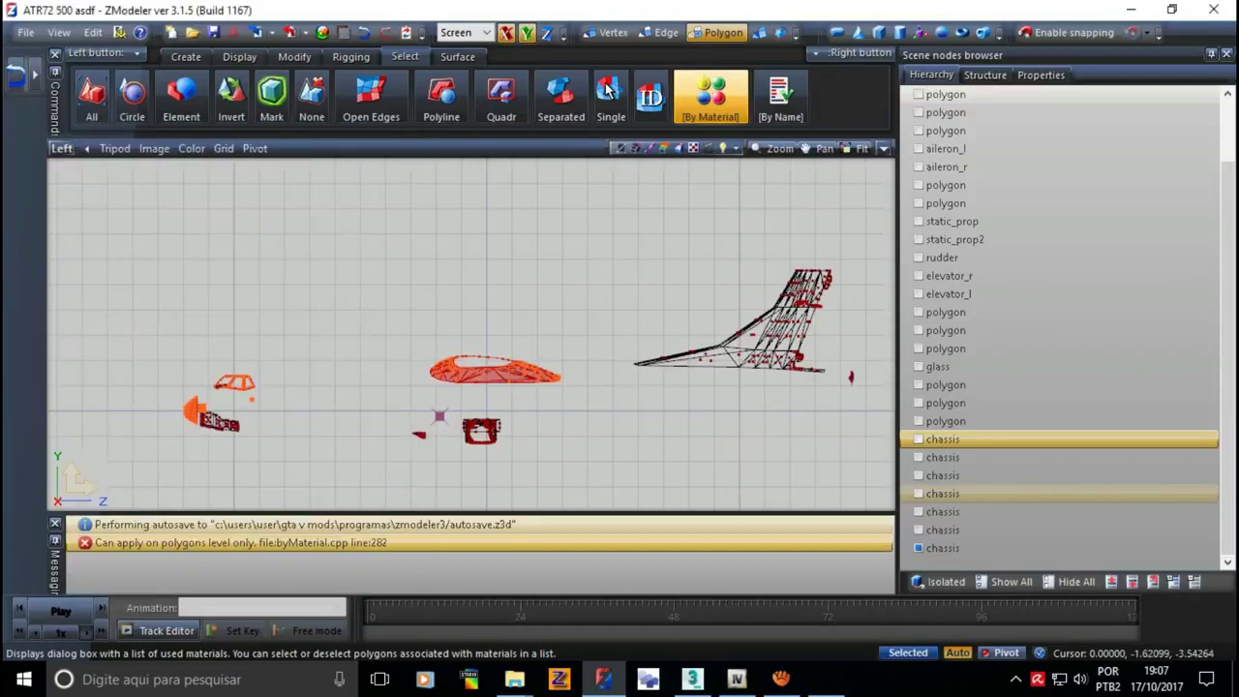
key(Return)
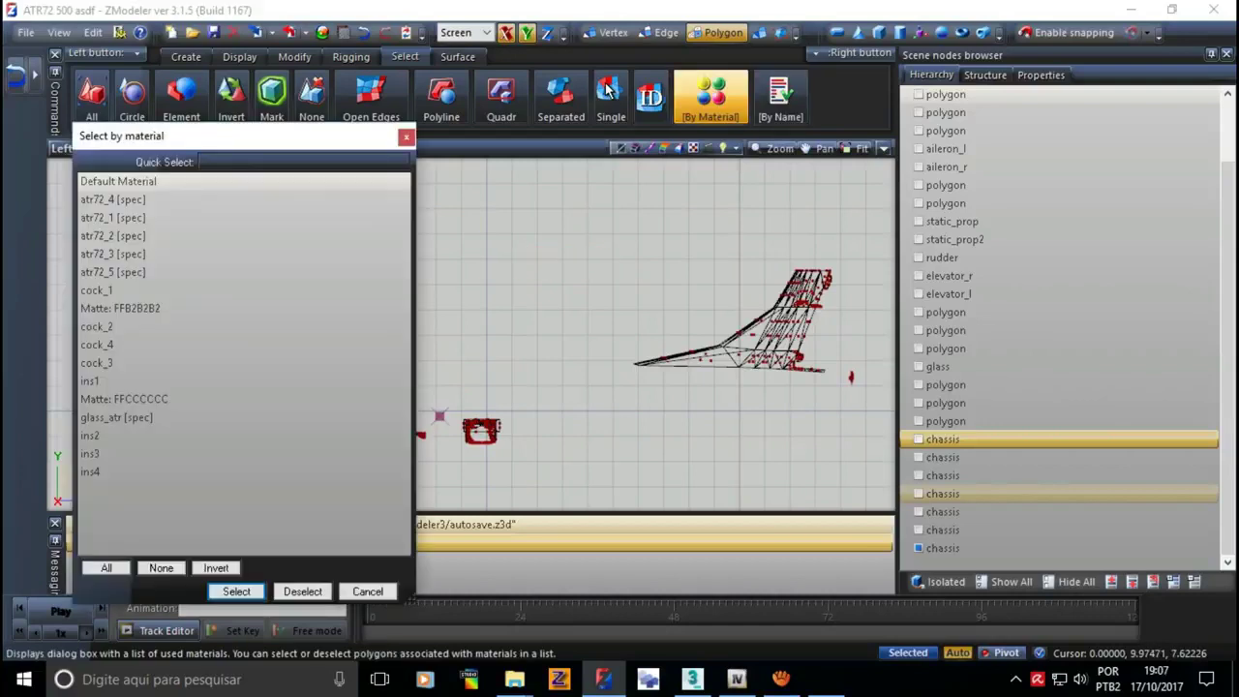
key(Return)
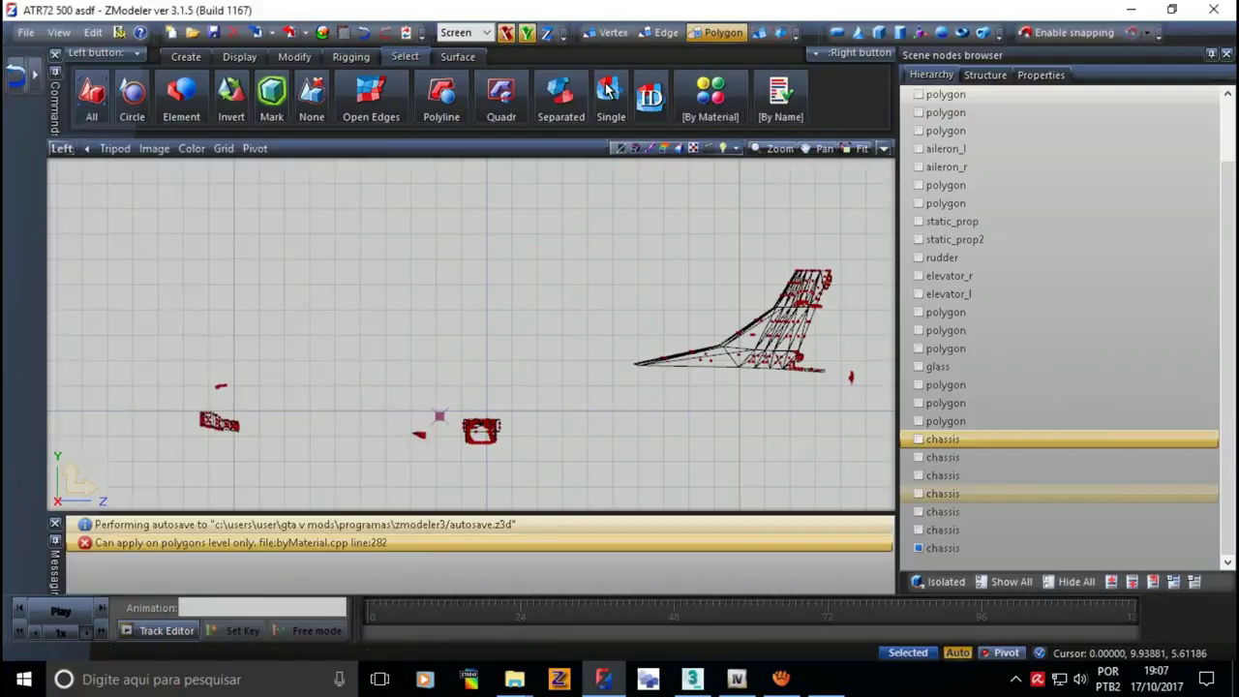
key(4)
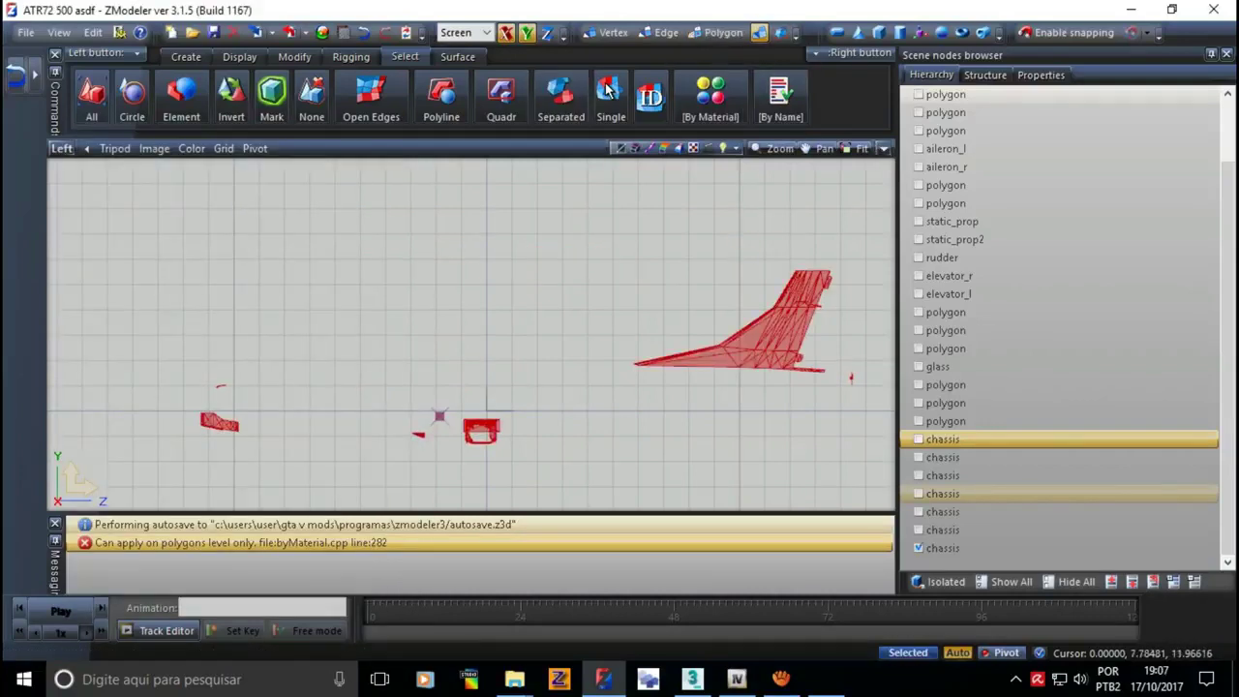
key(Escape)
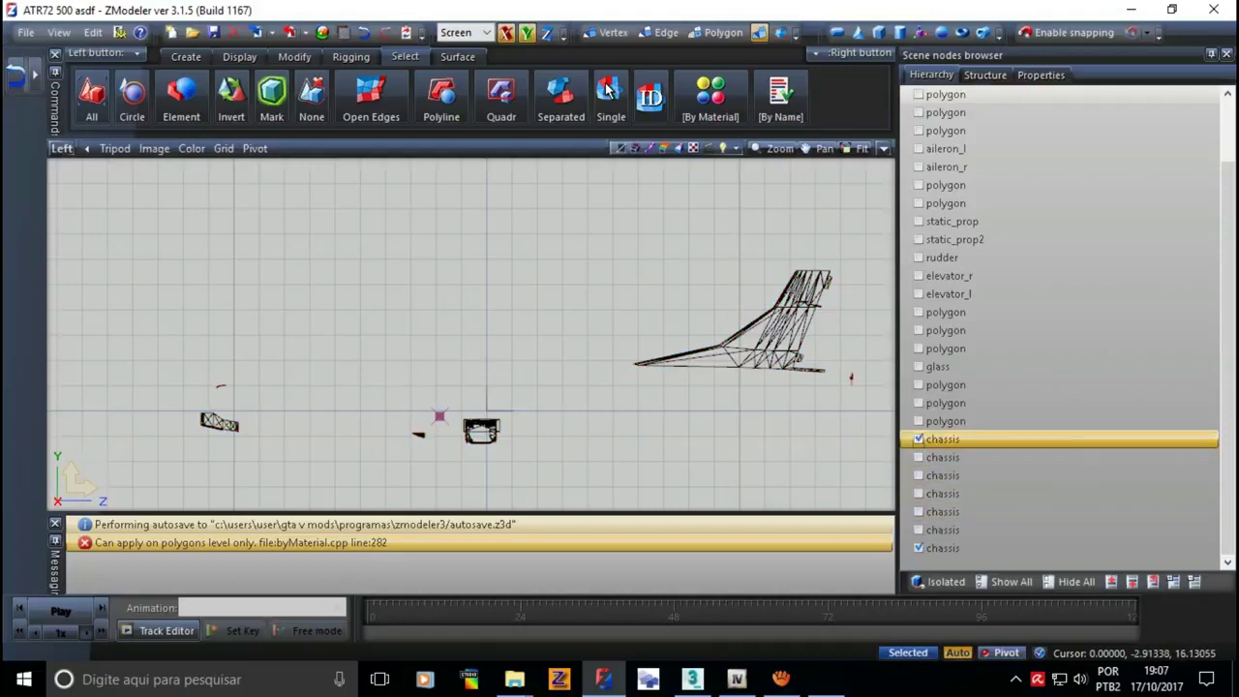
- In the four-view layout, cycle through the chassis copies until the fourth copy is shown
key(alt+w)
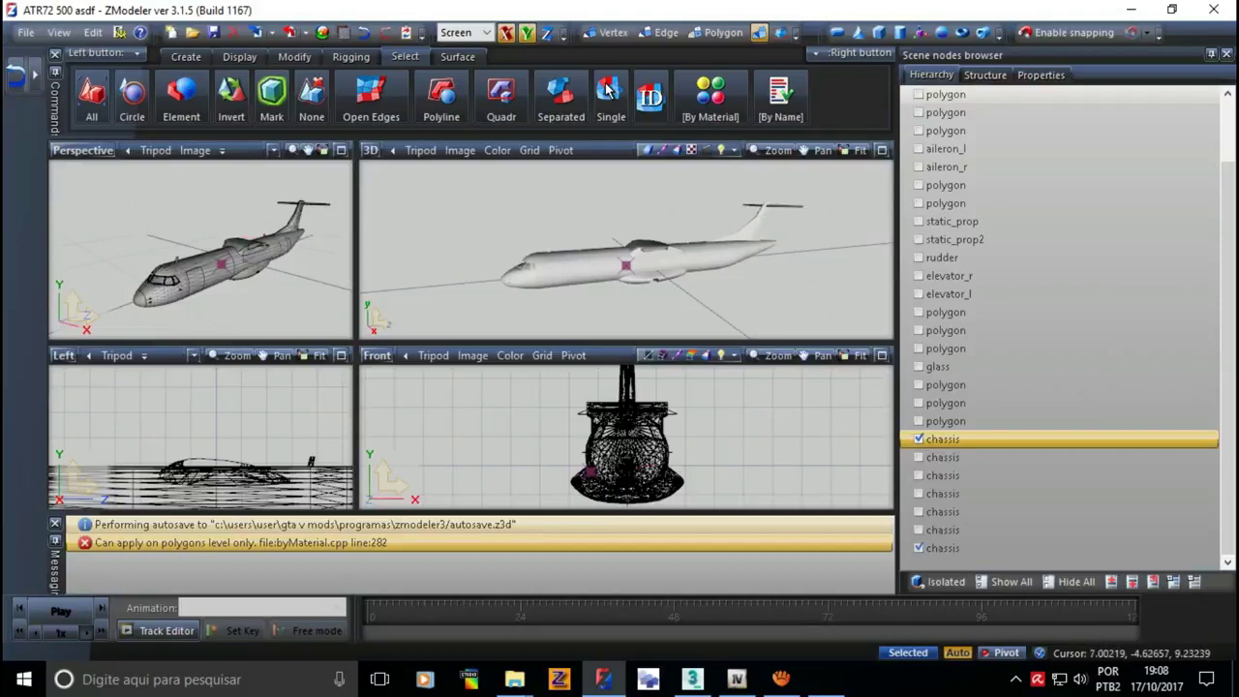
key(h)
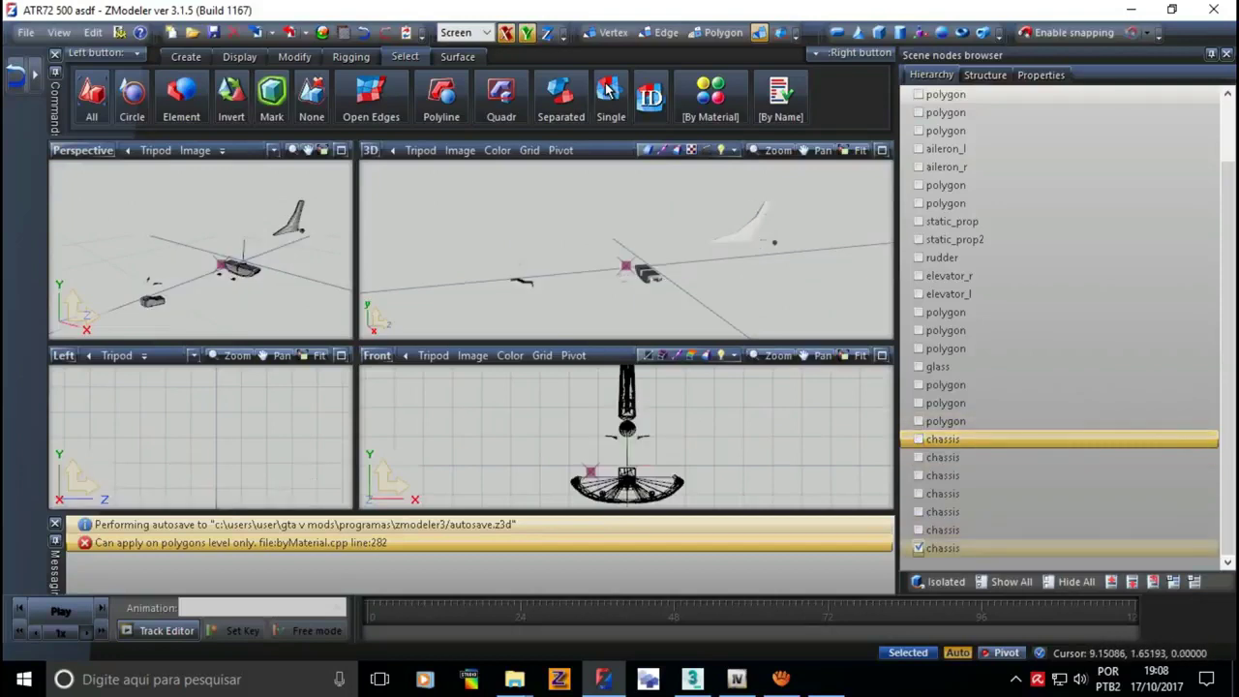
key(ctrl+z)
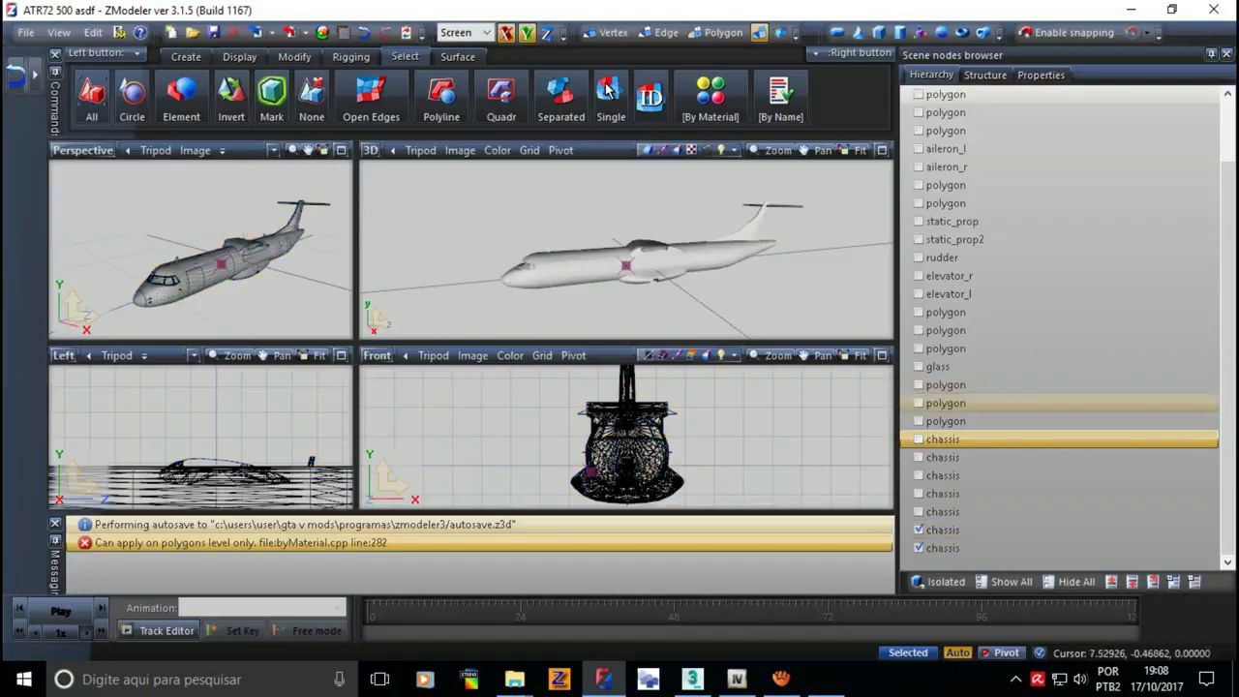
key(h)
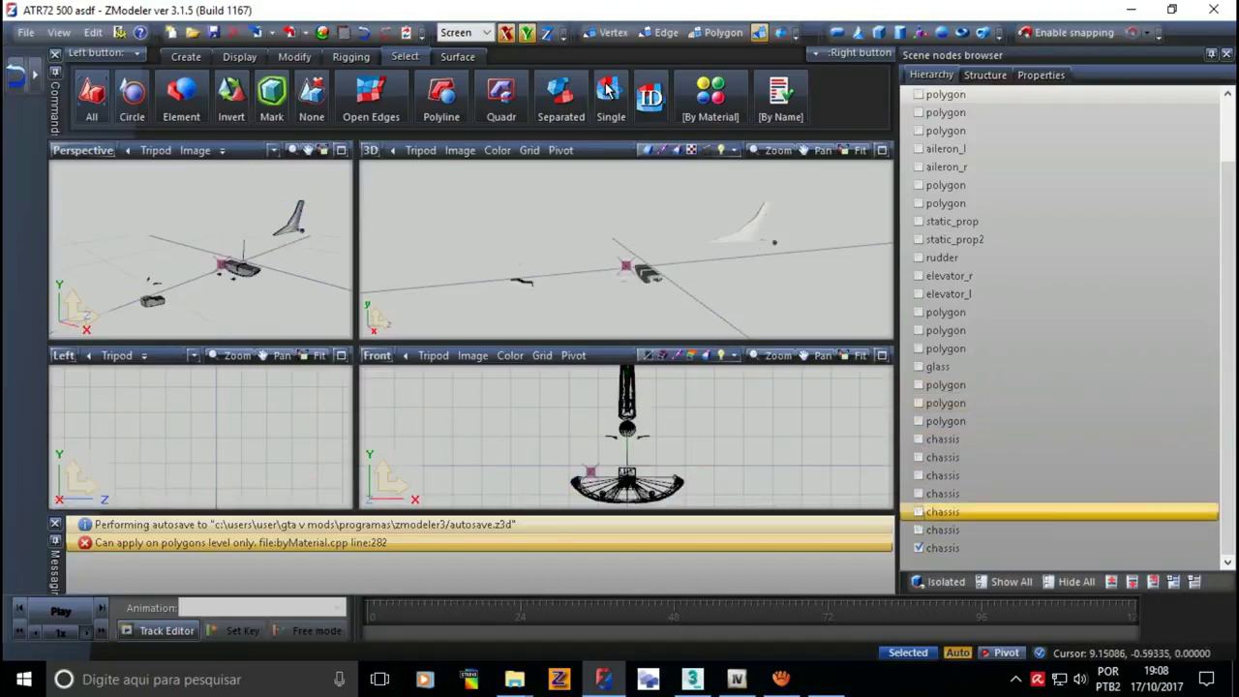
key(ctrl+z)
key(h)
key(ctrl+z)
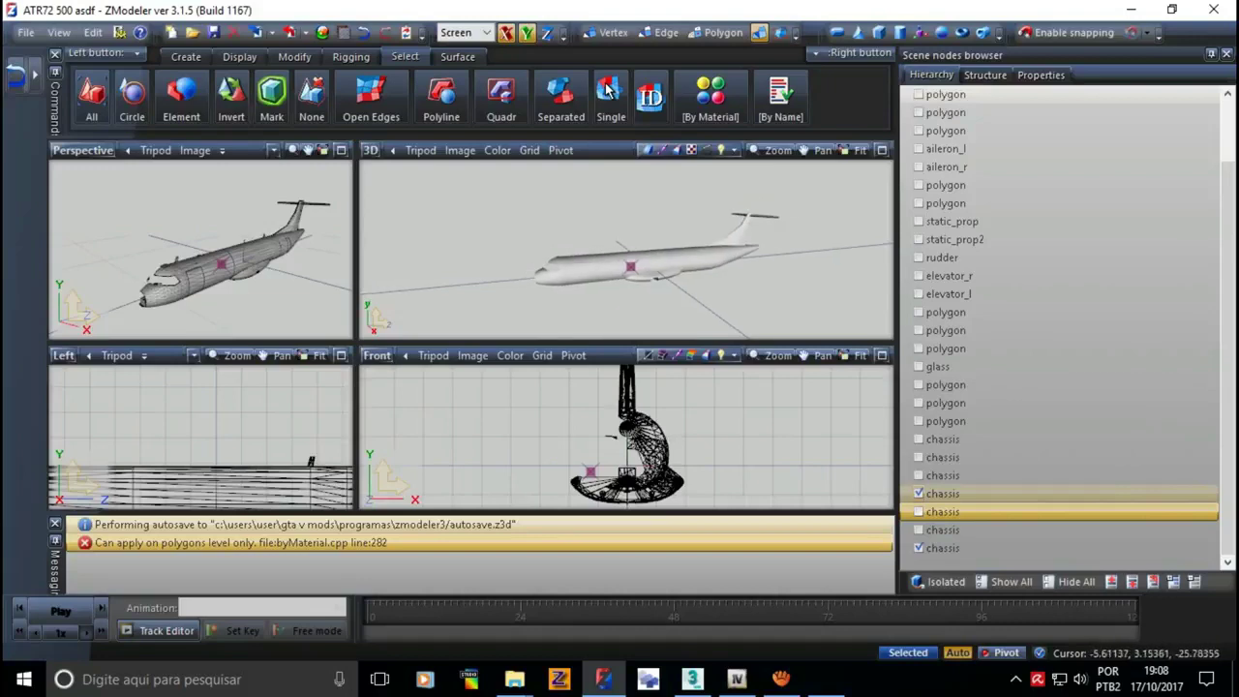
- Enlarge the aircraft's side view and switch to polygon-level editing
key(alt+w)
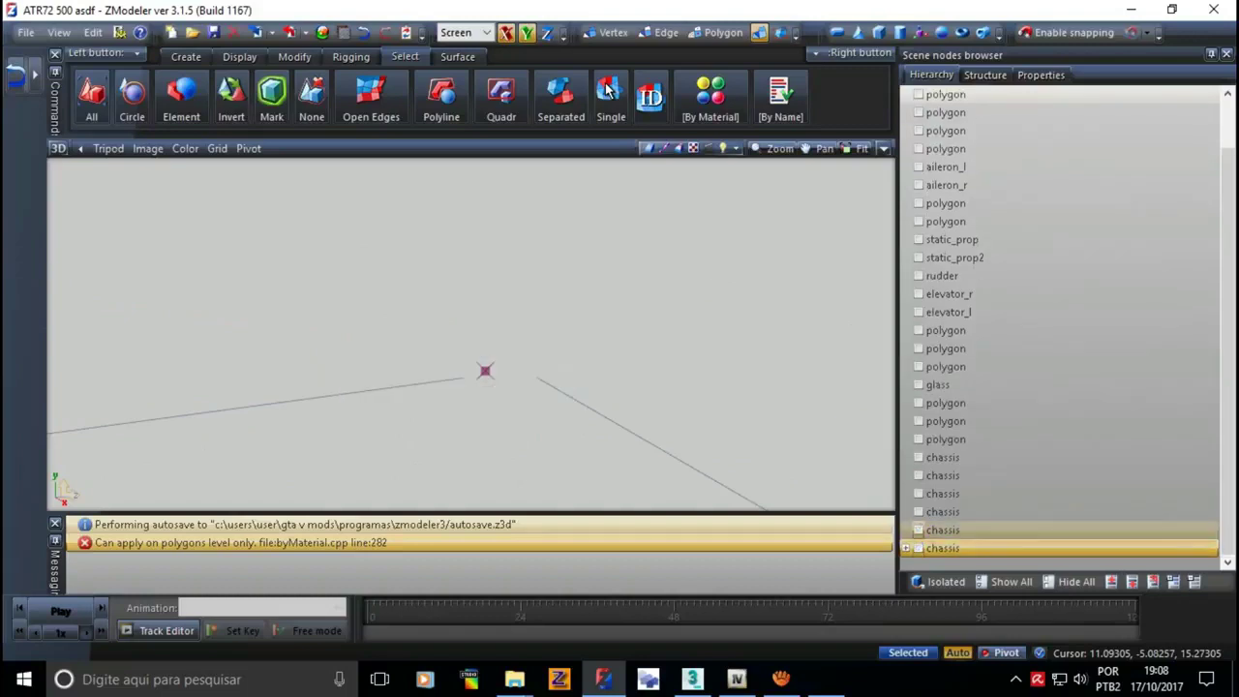
key(alt+w)
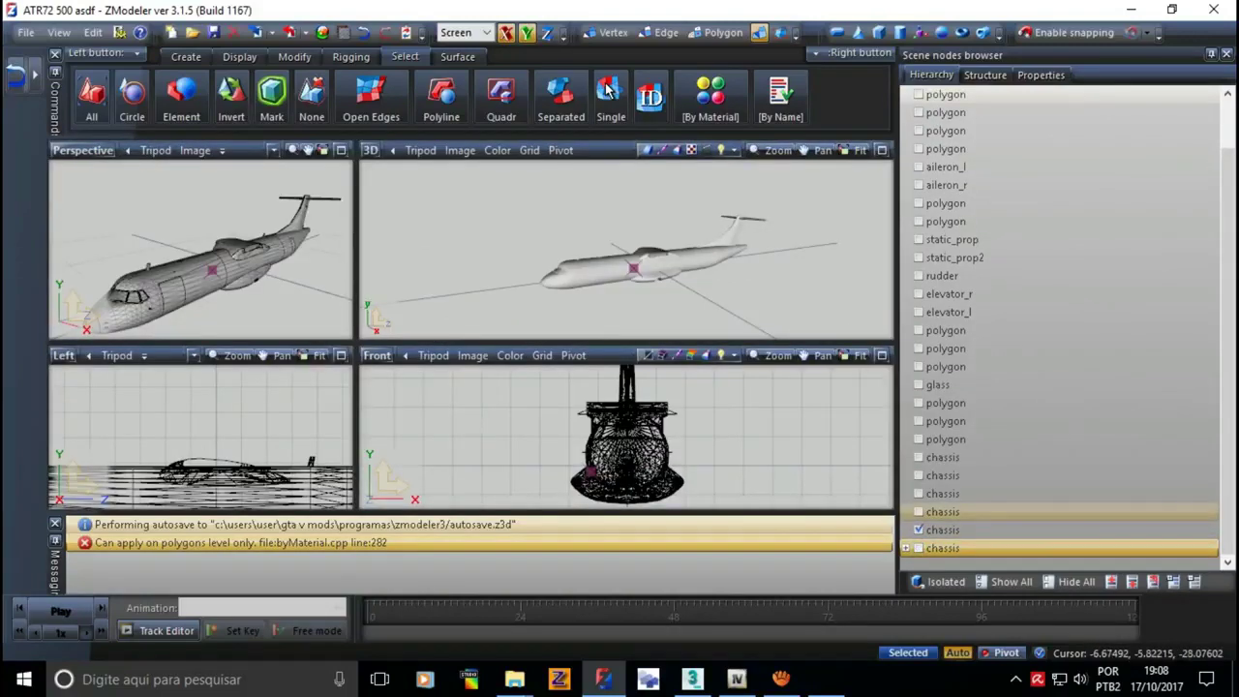
key(alt+w)
click(714, 332)
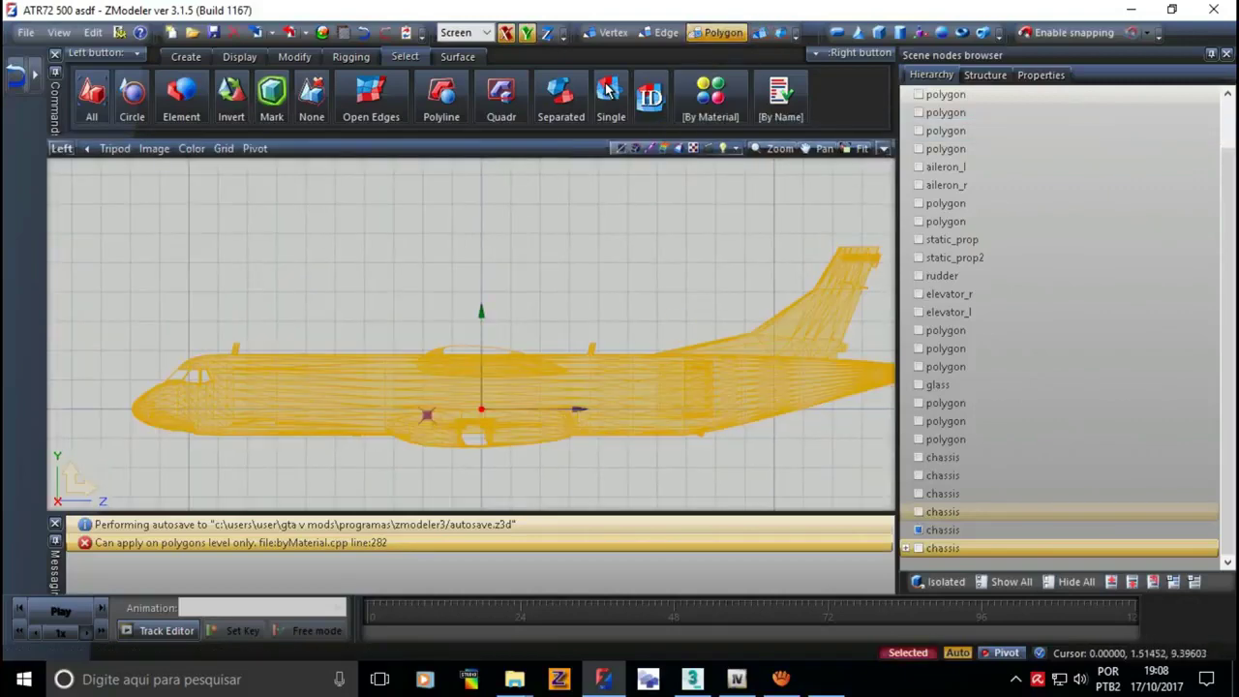
- Select the atr72_3 [spec] polygons by material and delete them
click(710, 97)
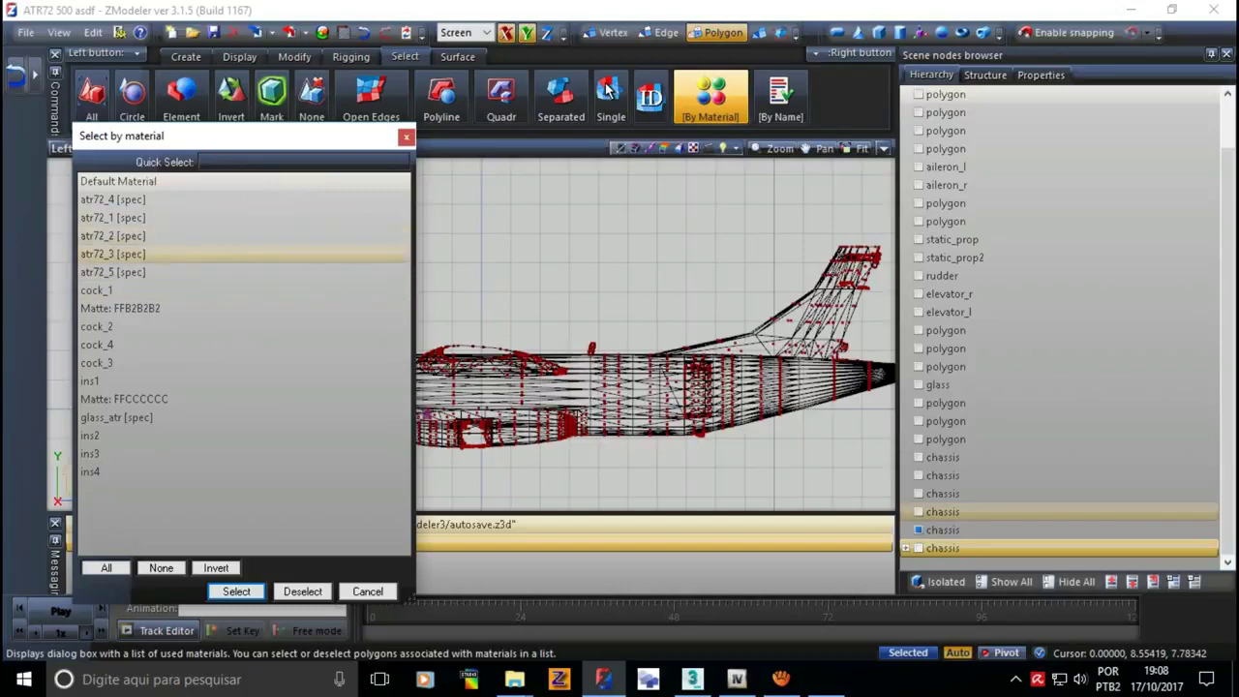
click(112, 272)
key(Return)
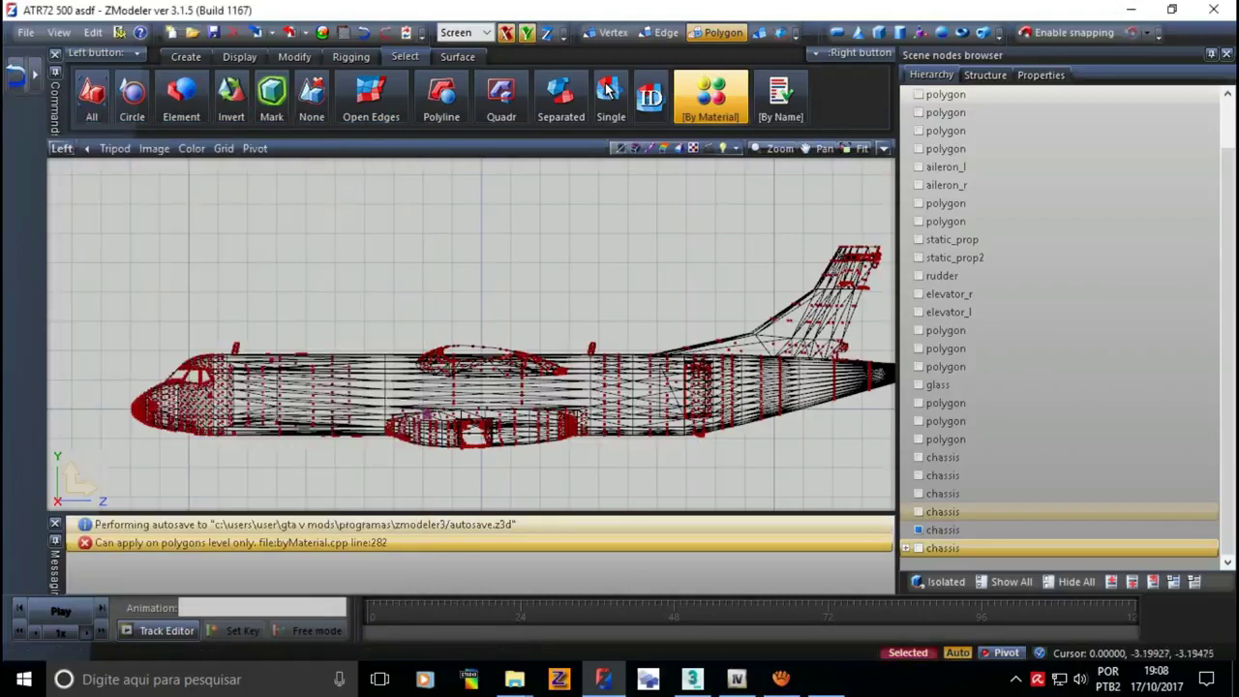
click(710, 97)
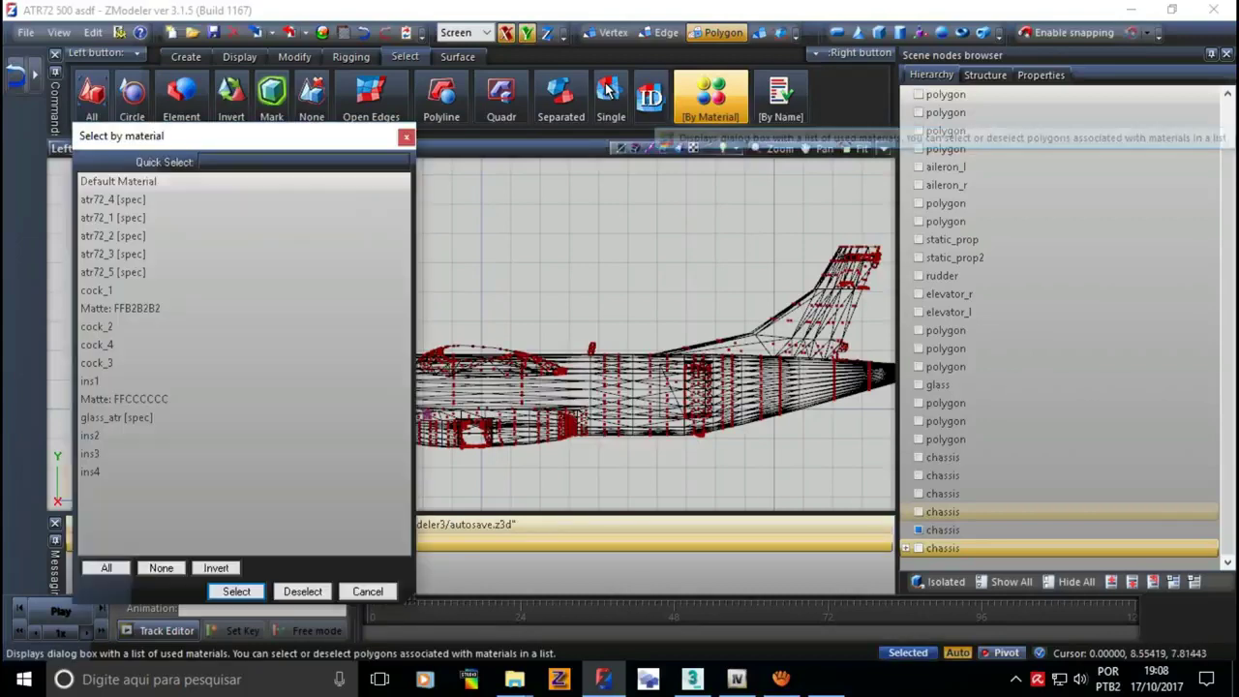
click(113, 253)
key(Return)
key(Delete)
- Select the atr72_2 [spec] polygons by material and delete them
key(space)
key(Up)
key(Return)
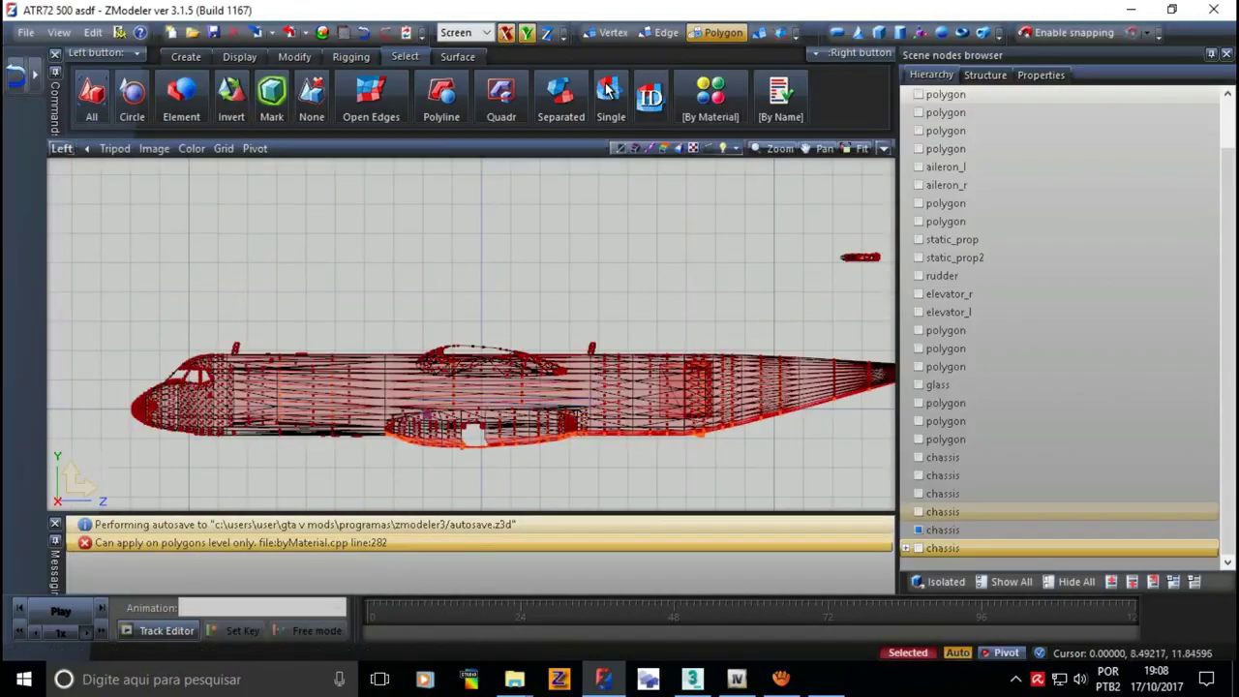
key(alt+w)
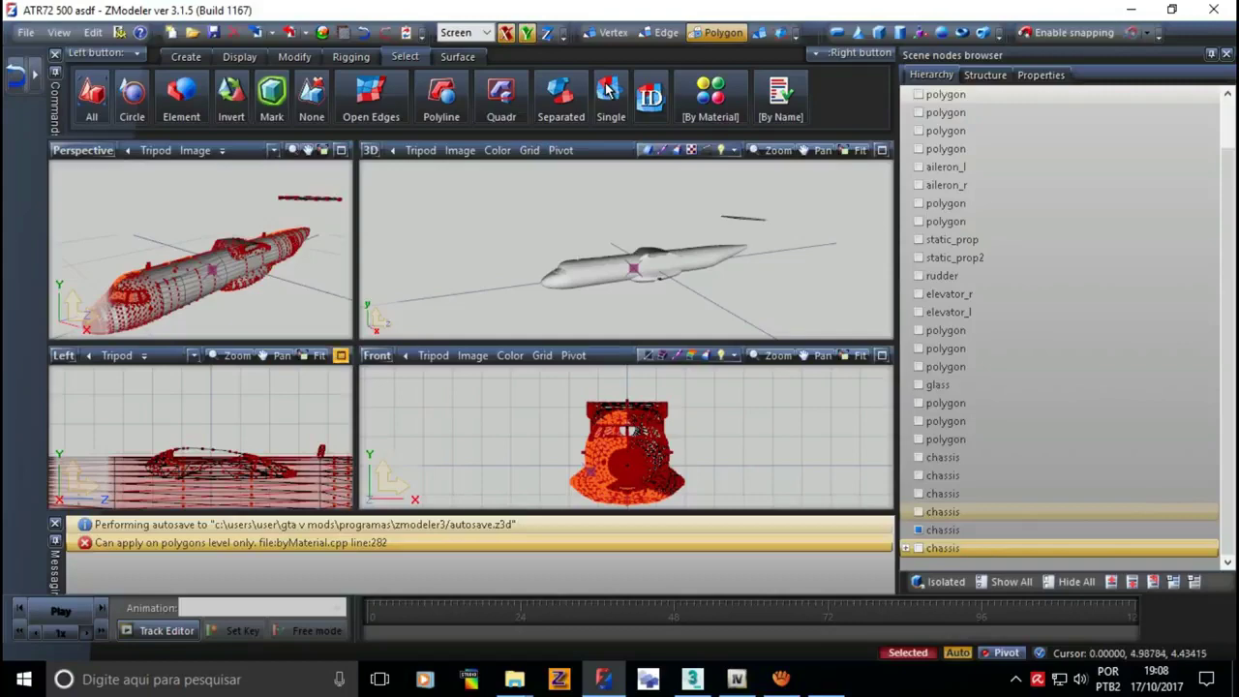
key(alt+w)
key(m)
key(Down)
key(Up)
key(Return)
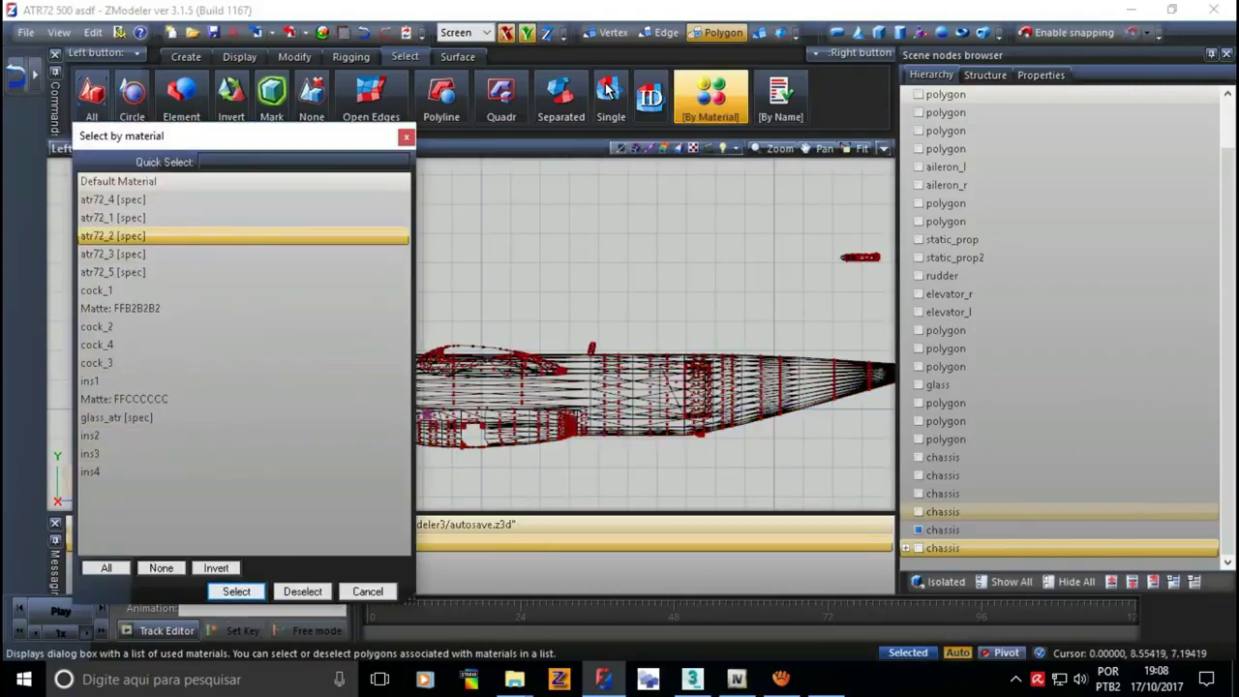
key(alt+w)
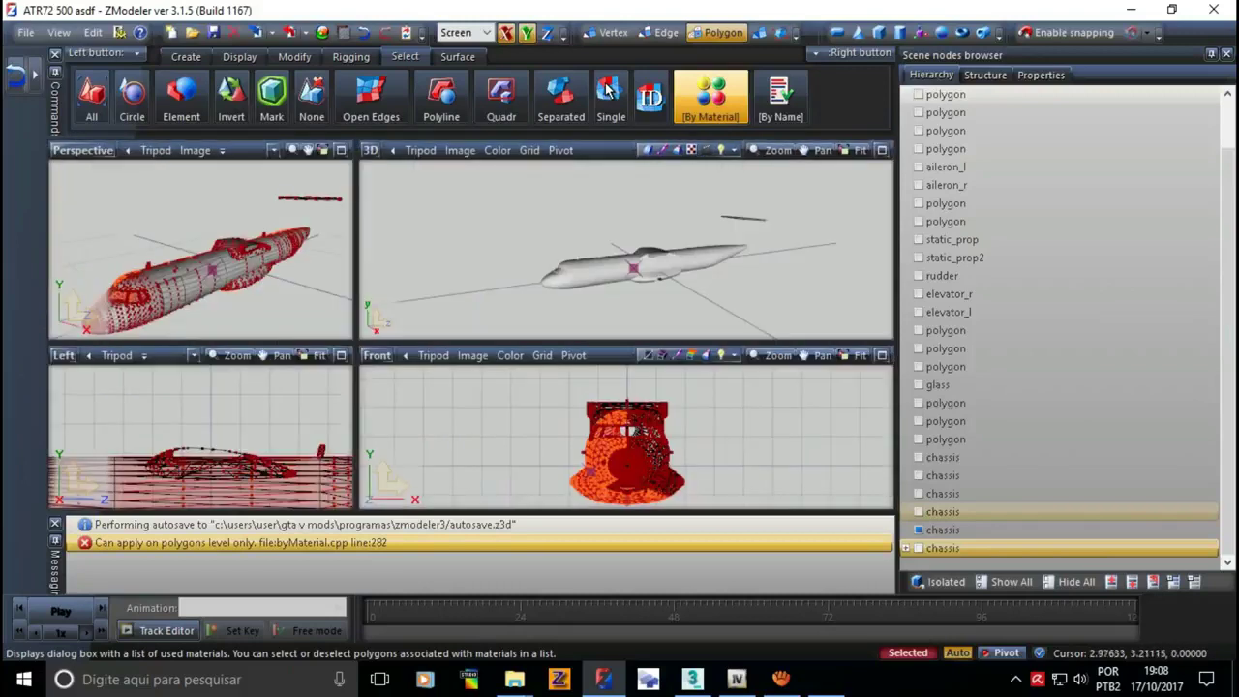
key(ctrl+z)
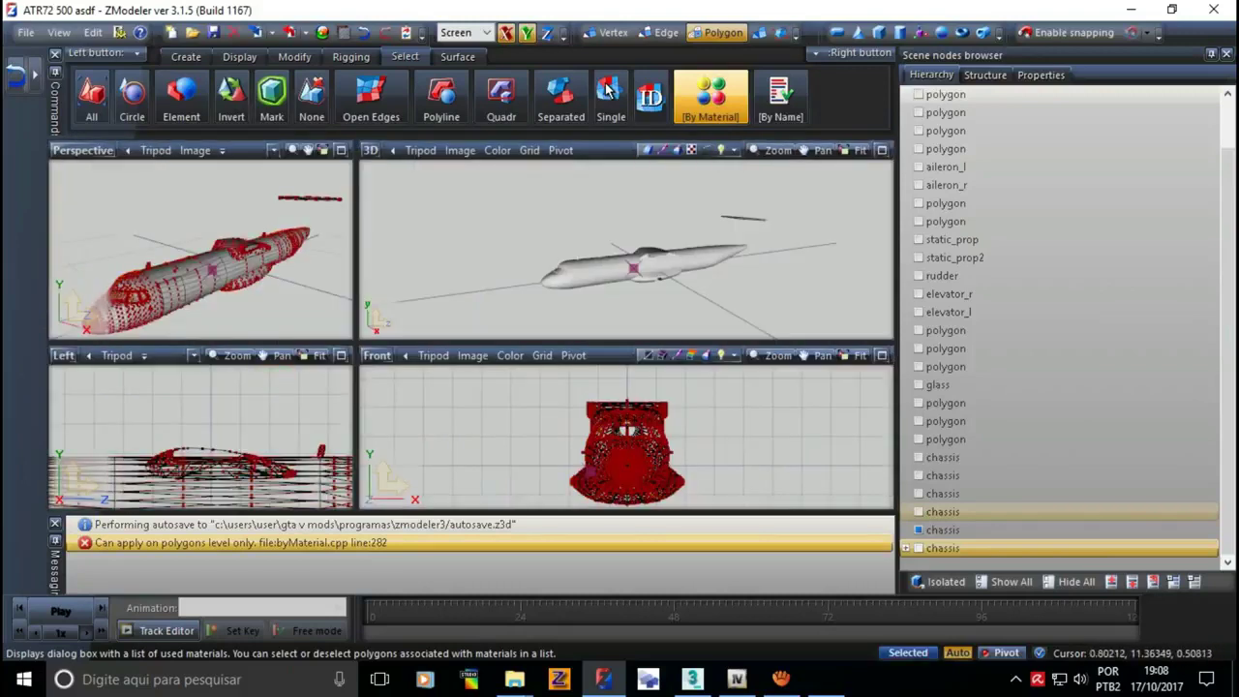
- Select and delete the atr72_1 and atr72_4 [spec] polygons in turn
key(m)
key(Up)
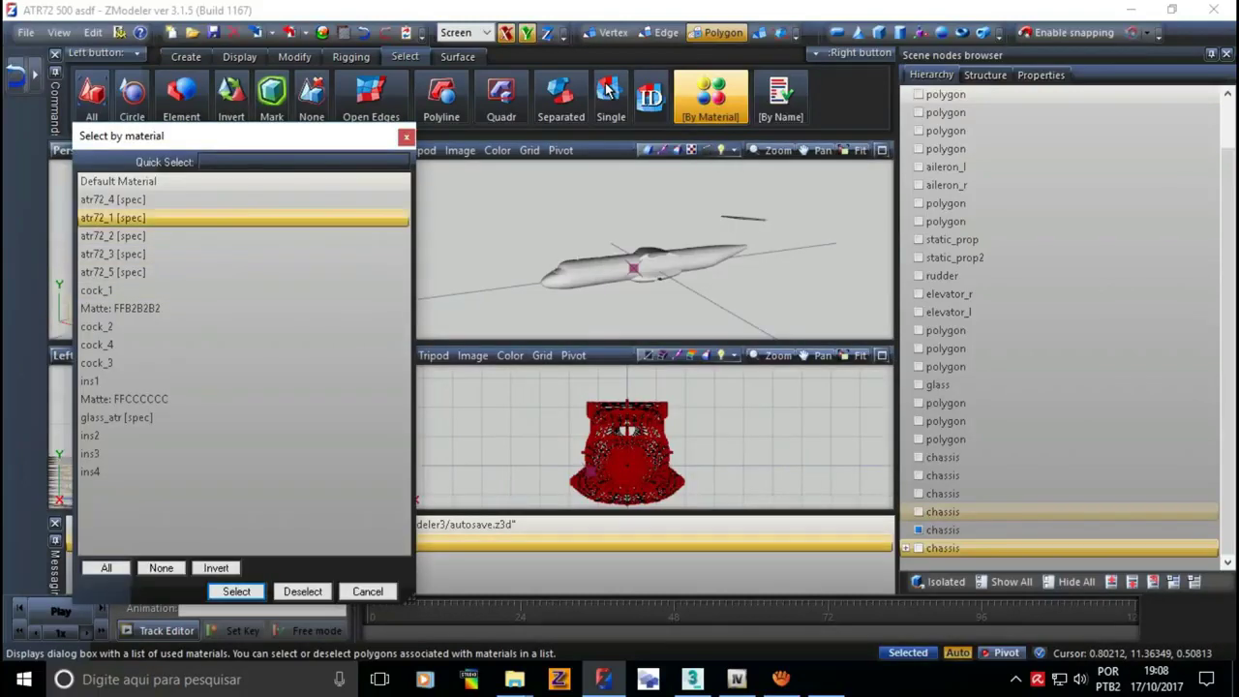
key(Return)
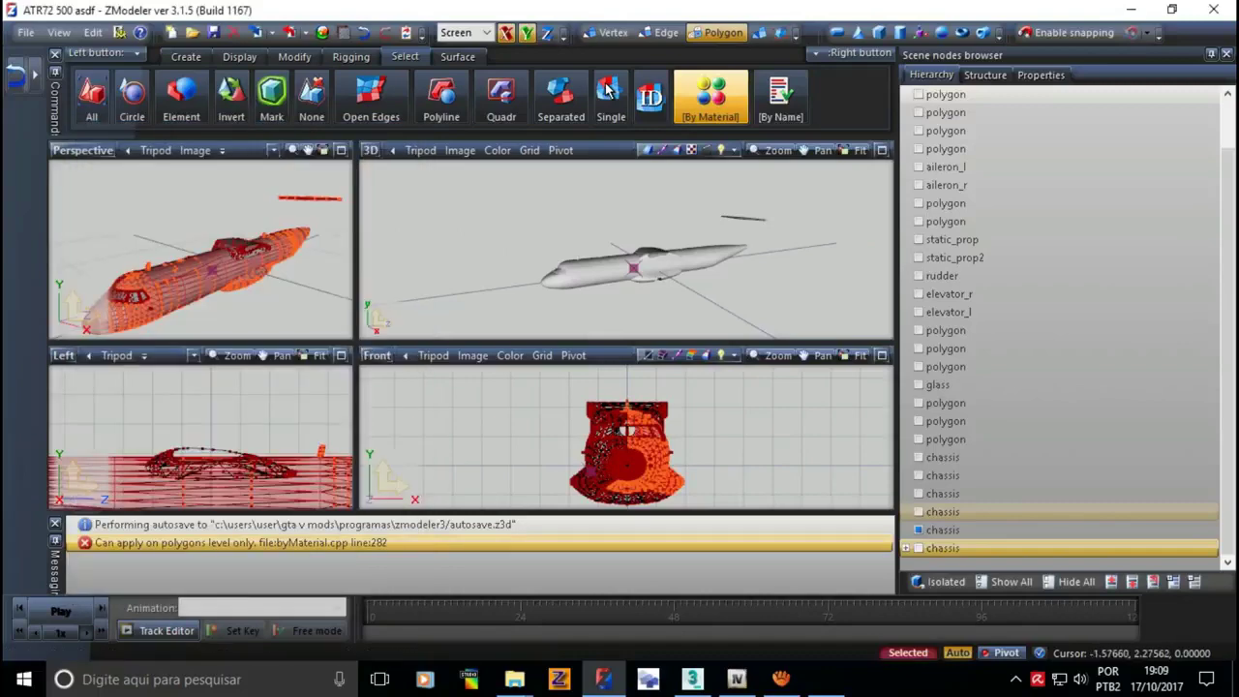
key(ctrl+z)
key(m)
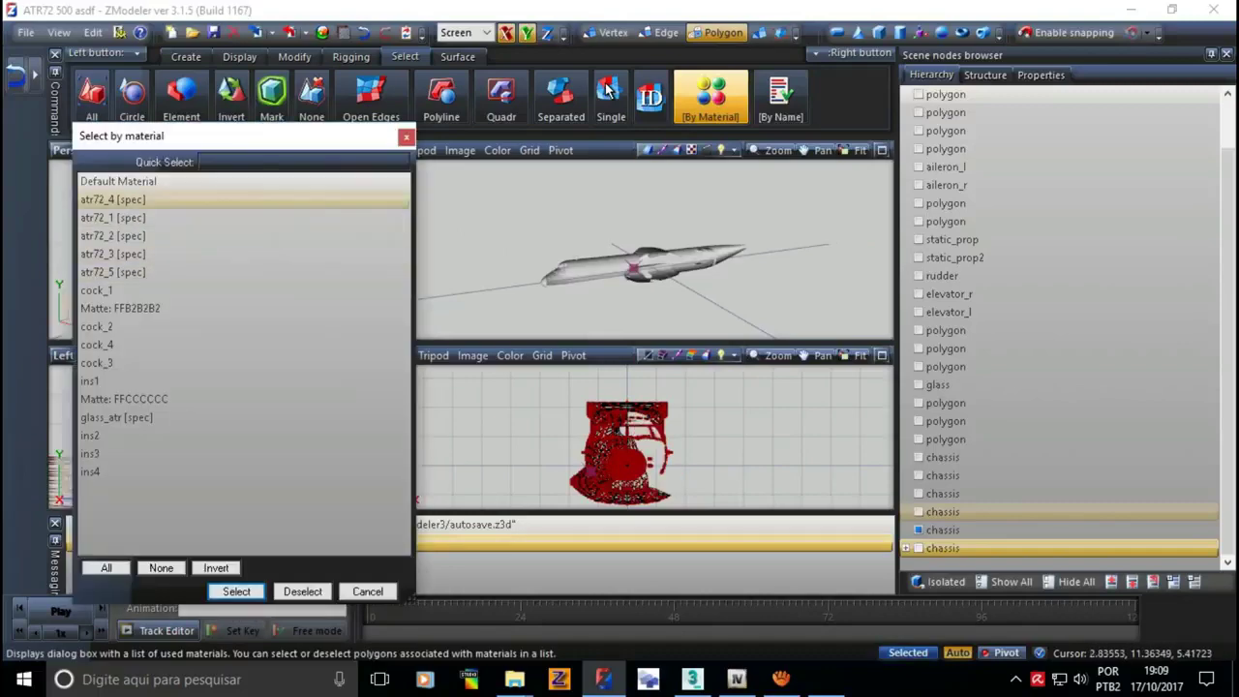
key(Return)
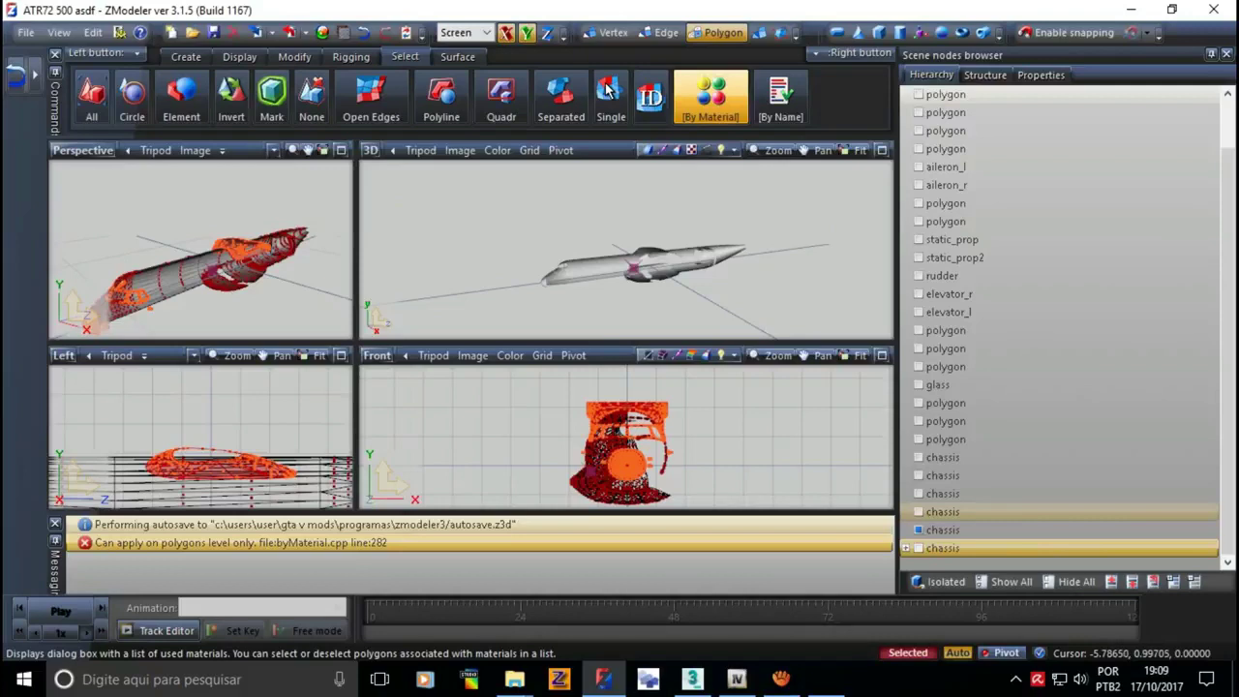
key(ctrl+z)
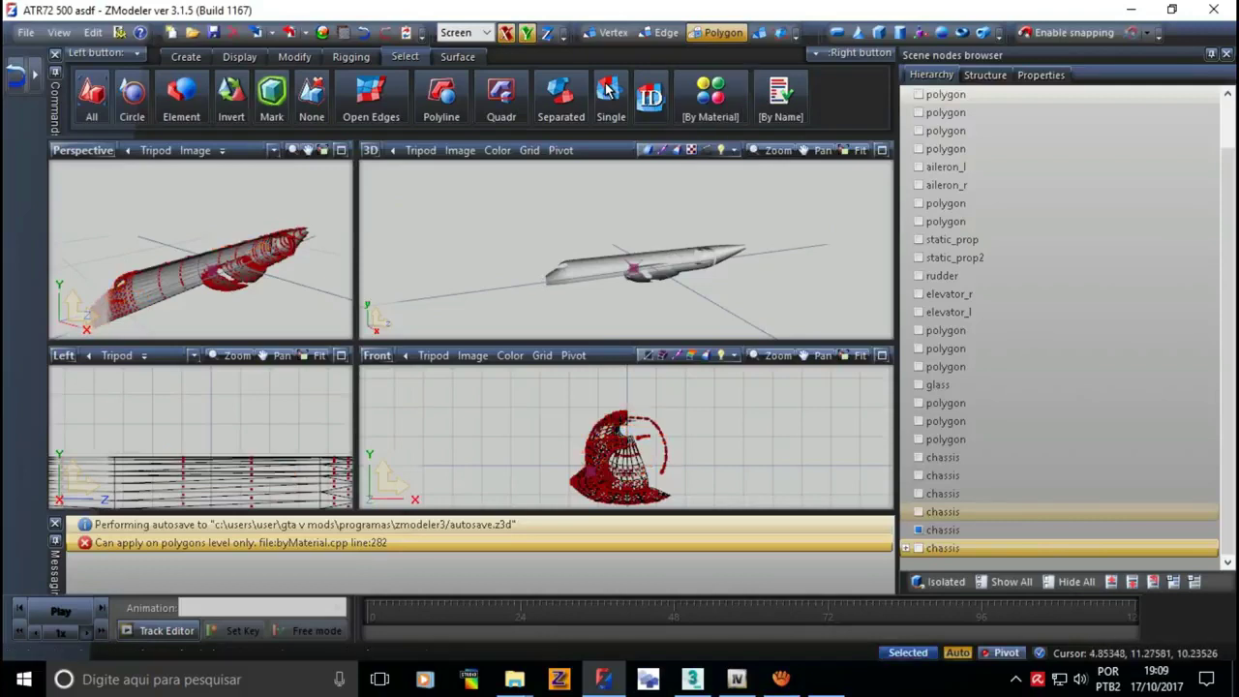
- Return to object level, hide the stripped copy and show the full aircraft
key(4)
key(Escape)
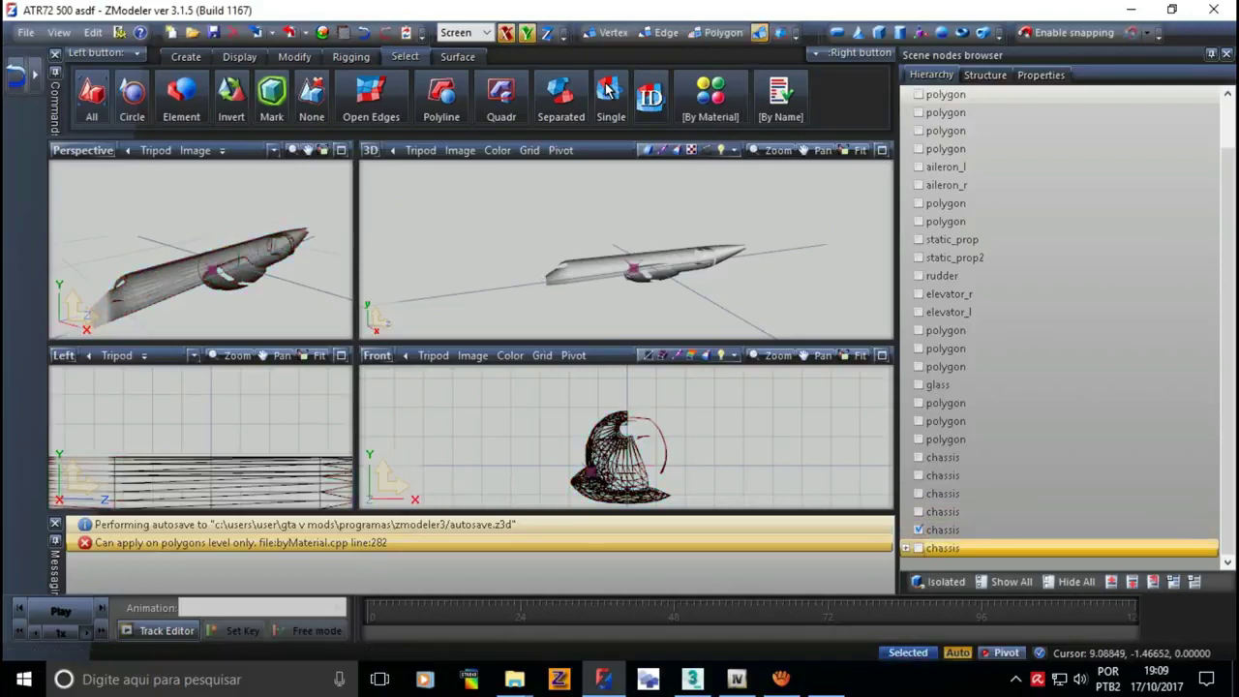
key(ctrl+h)
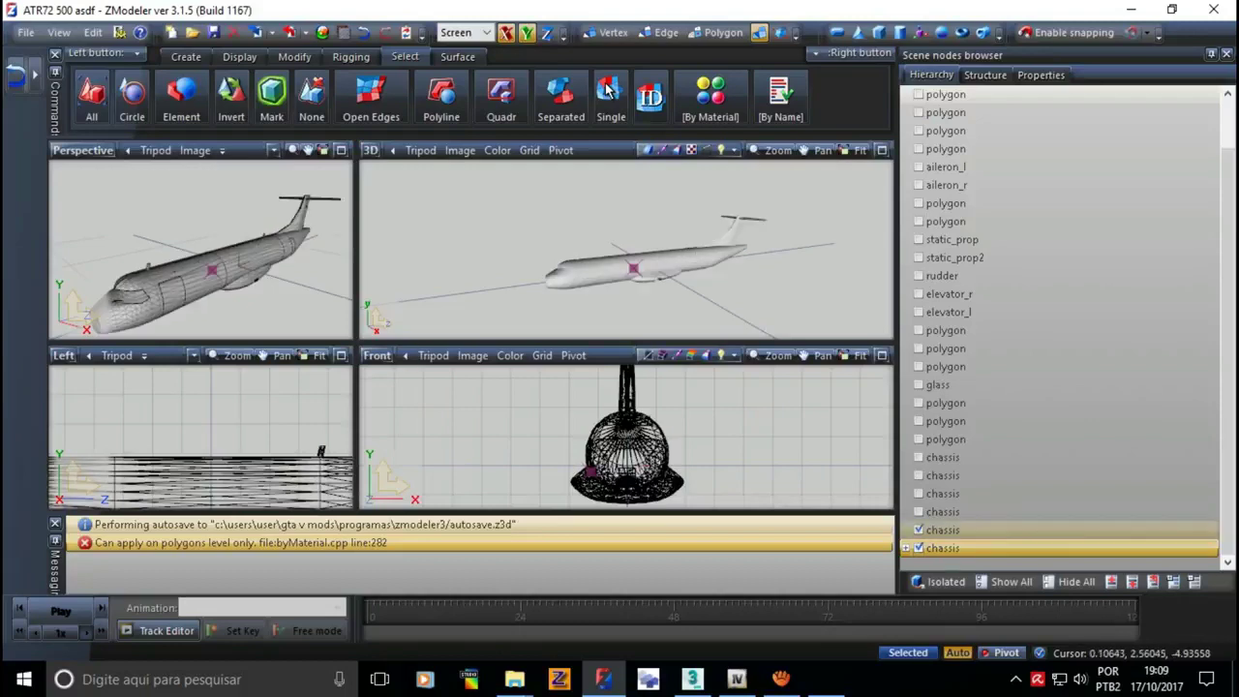
- Nest the stripped fuselage copy under the chassis group and select the next chassis copy
mouse_move(626, 250)
middle_down()
mouse_move(678, 250)
mouse_move(581, 250)
middle_up()
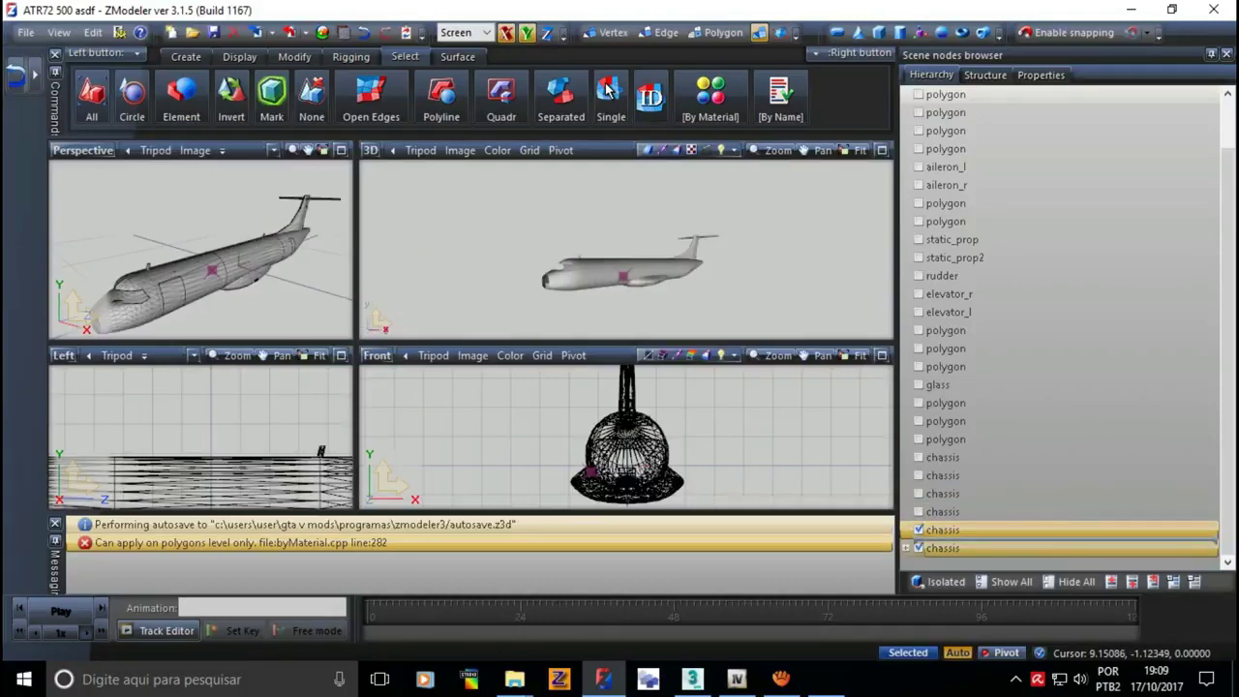
key(Delete)
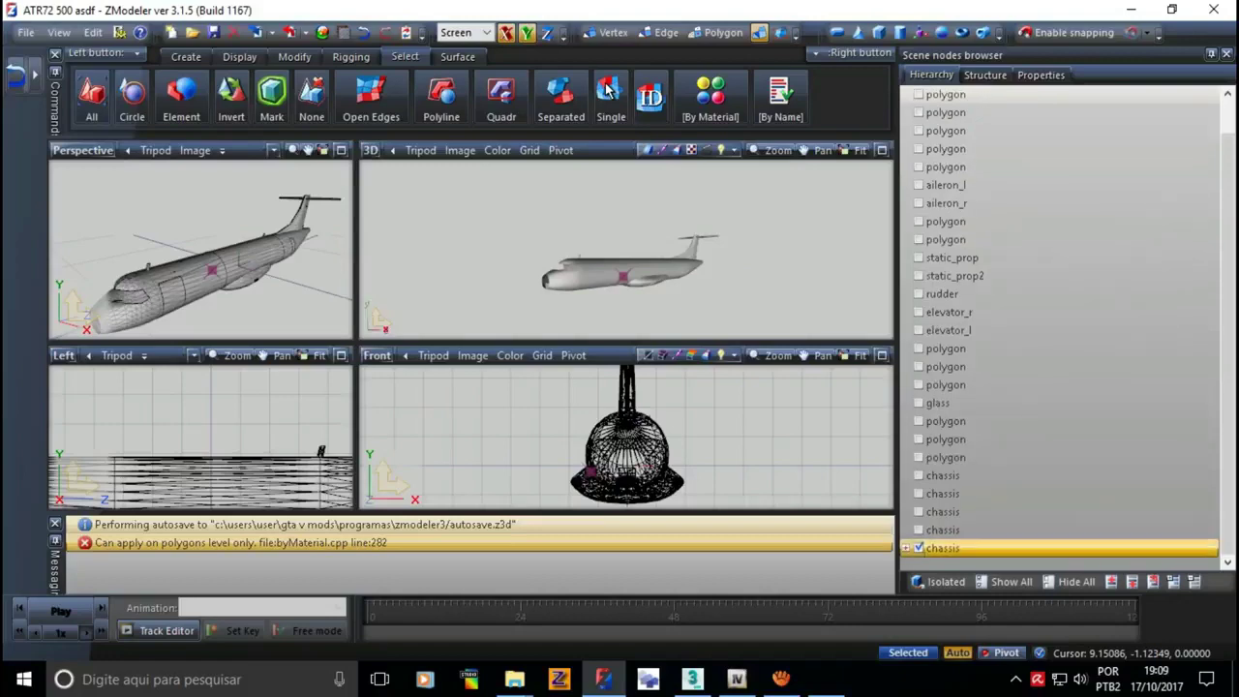
key(alt+w)
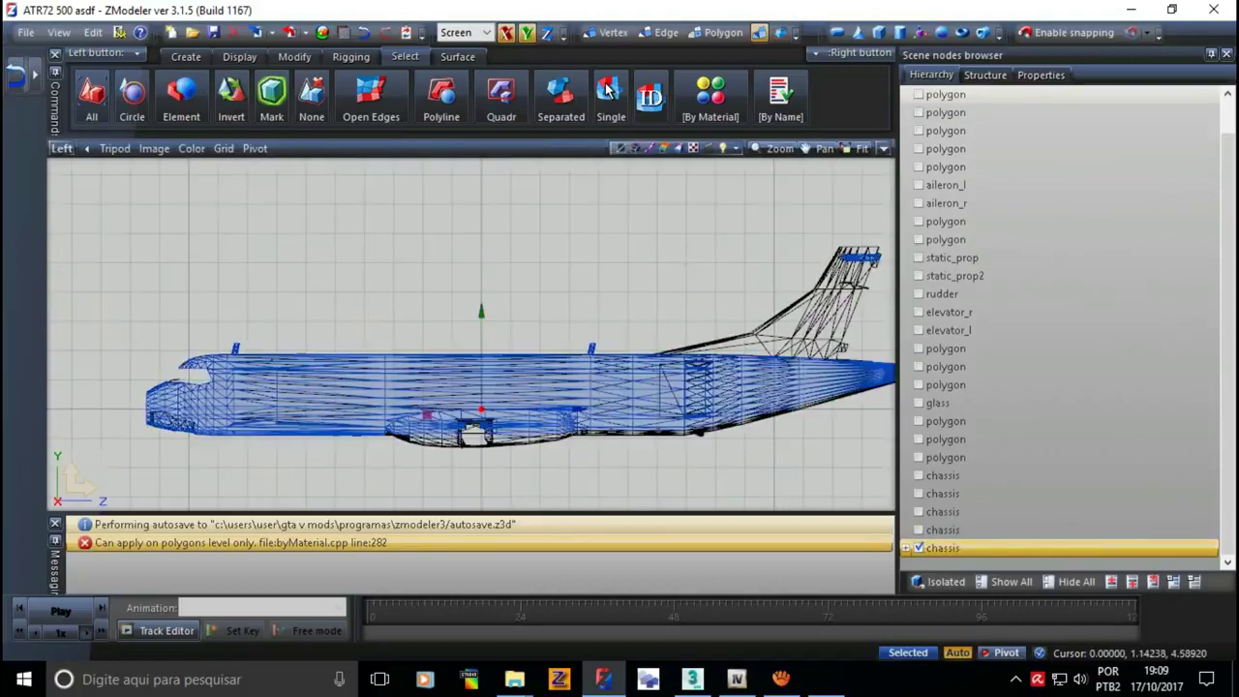
key(Delete)
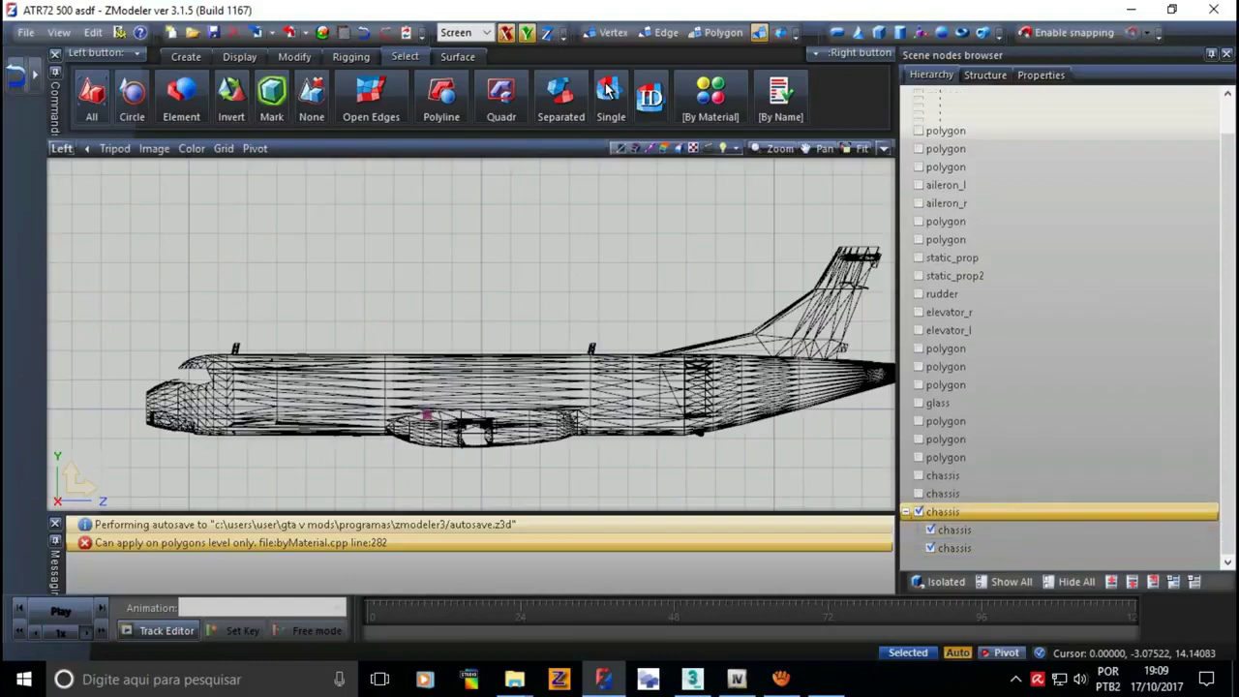
key(ctrl+z)
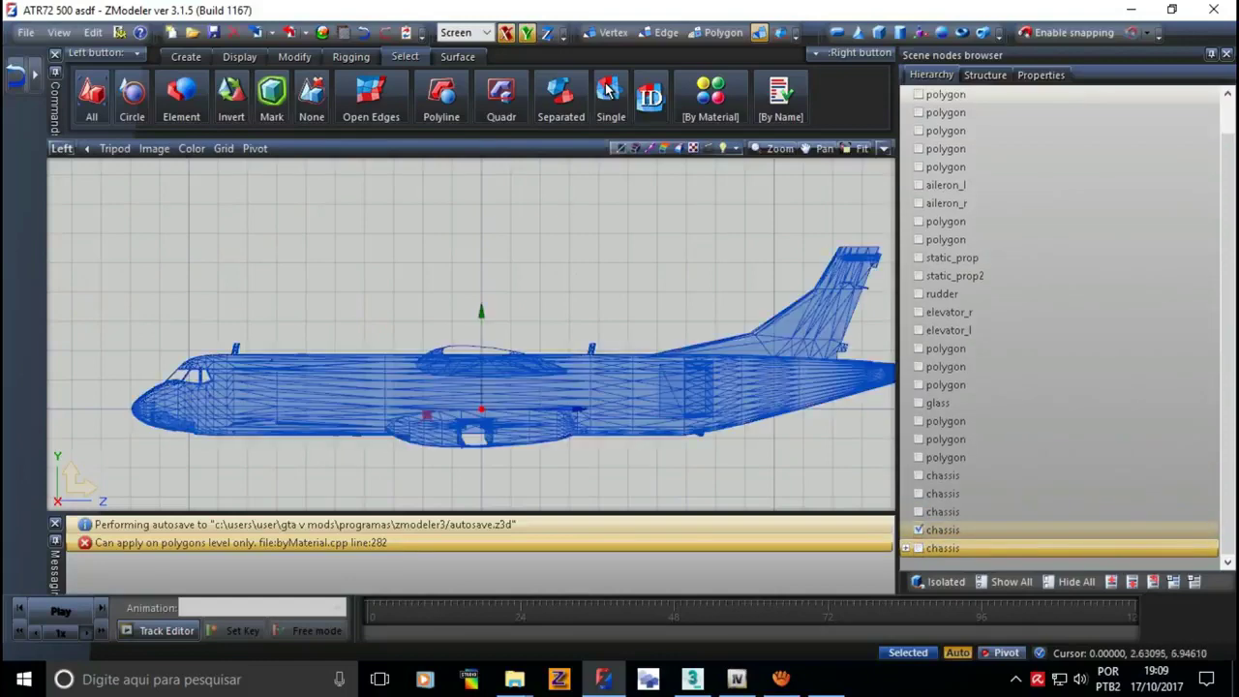
- In Polygon mode, select the atr72_1 and atr72_2 [spec] fuselage polygons and delete them
key(3)
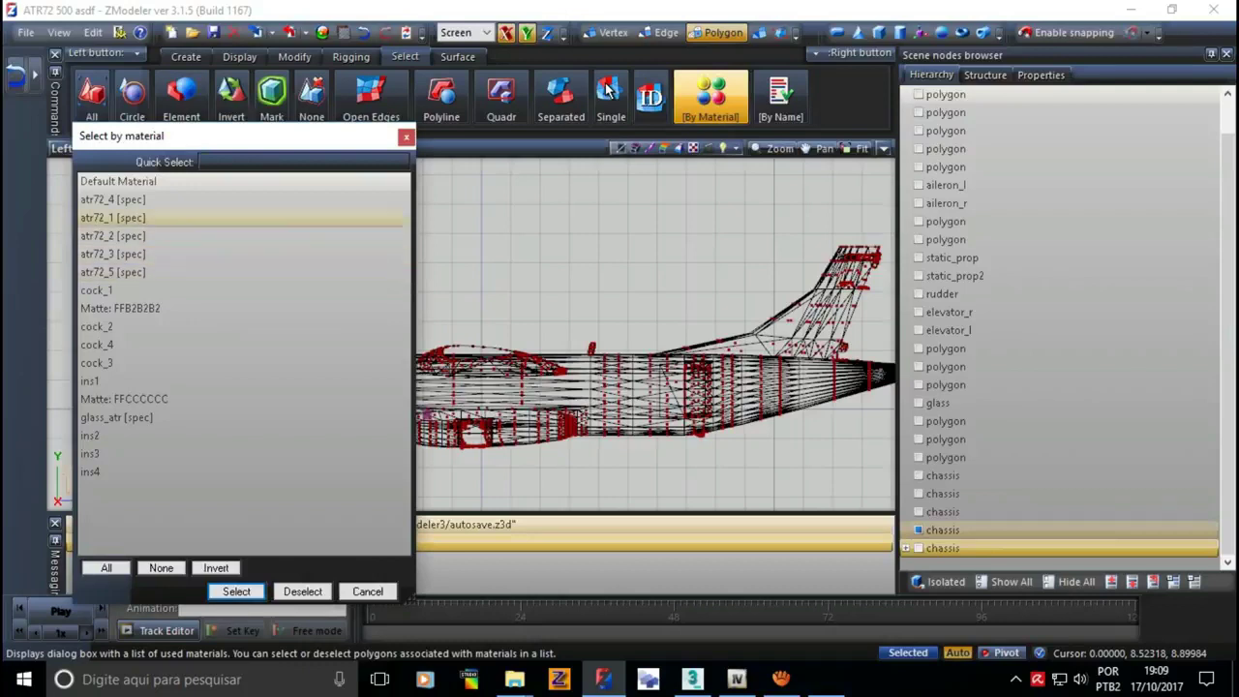
click(113, 199)
key(Down)
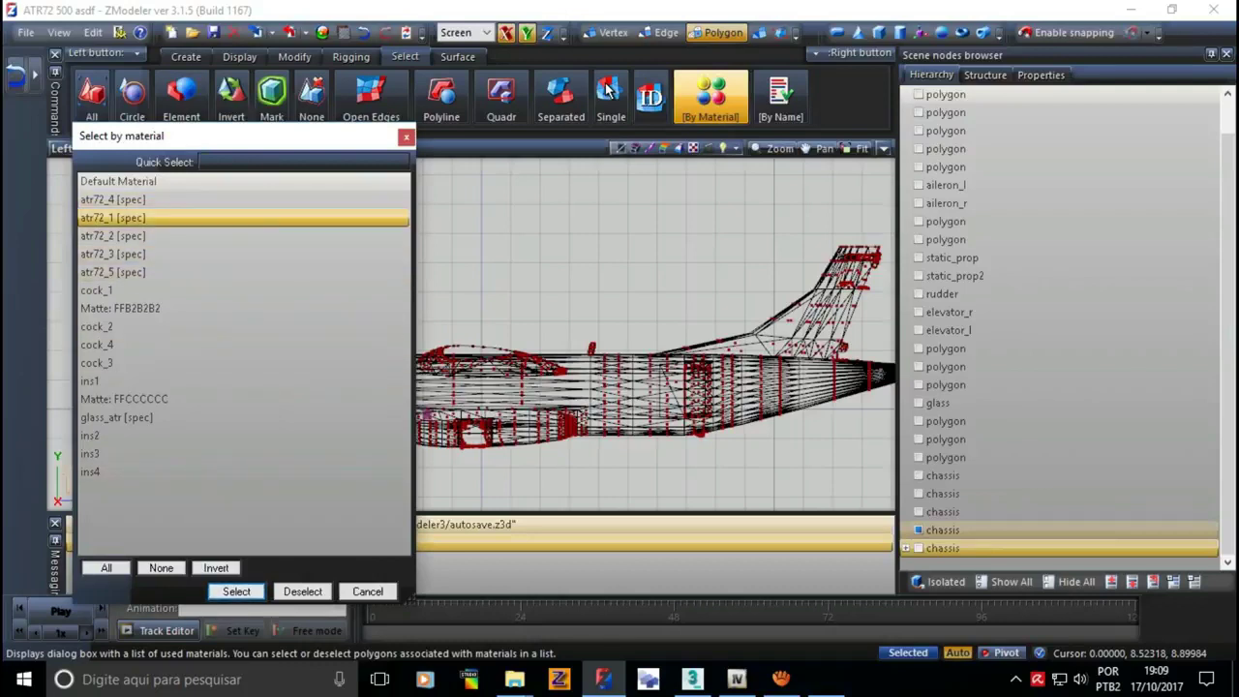
key(Return)
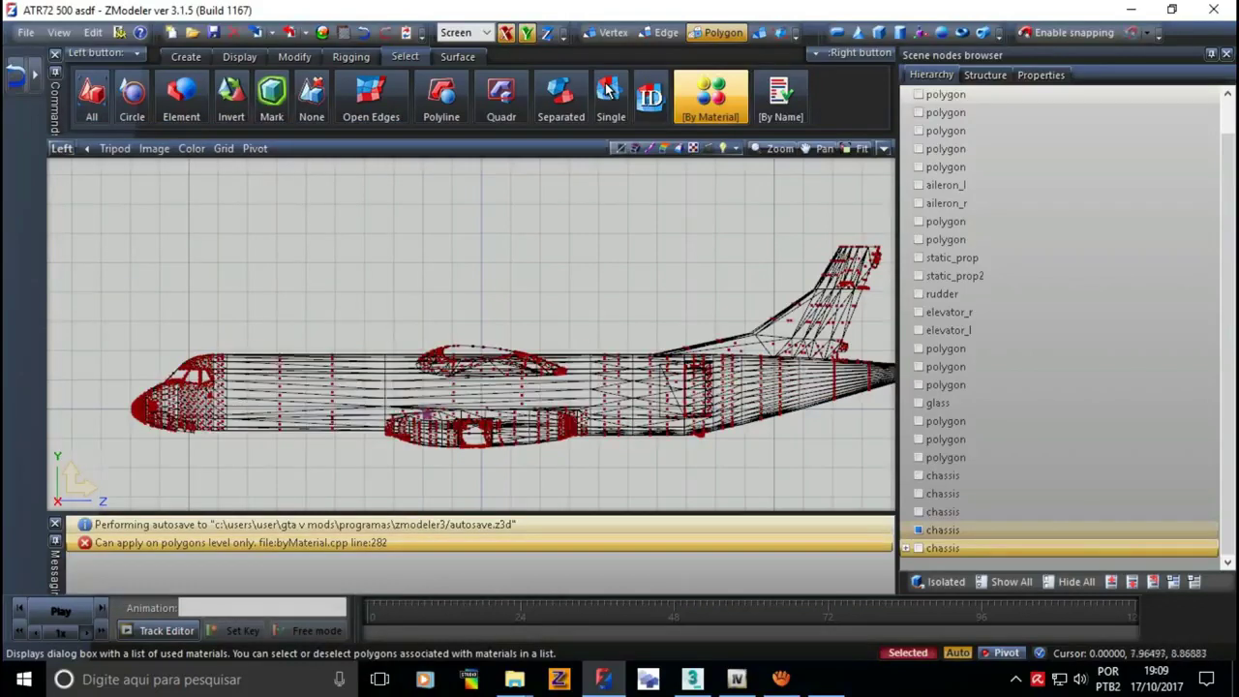
key(Return)
key(Down)
key(Down)
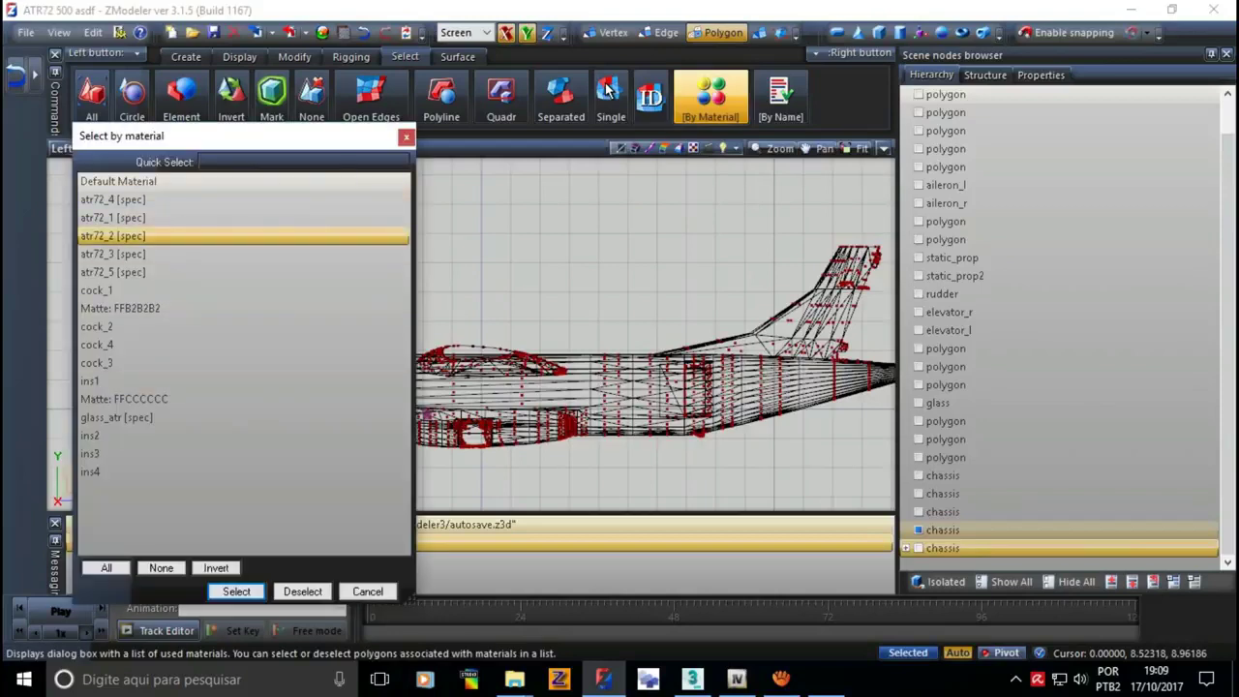
key(Return)
key(Delete)
- Select and delete the atr72_3 [spec] polygons, then apply an atr72_5 [spec] selection
key(Return)
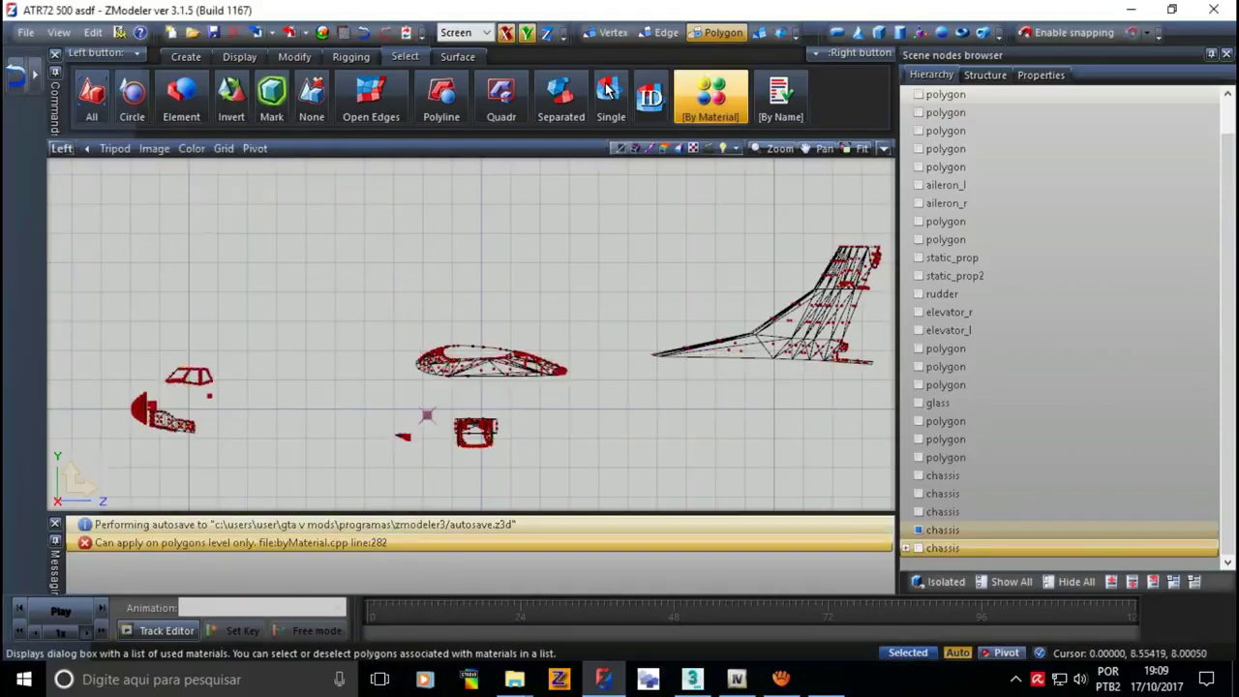
key(Down)
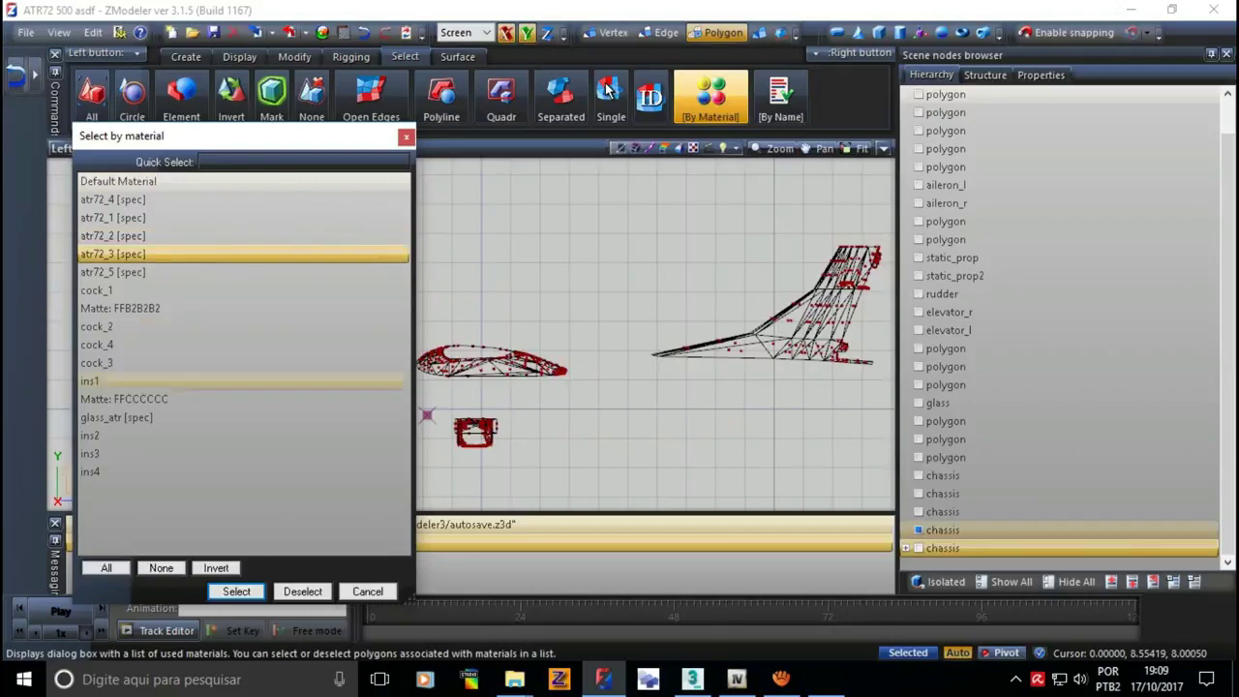
key(Return)
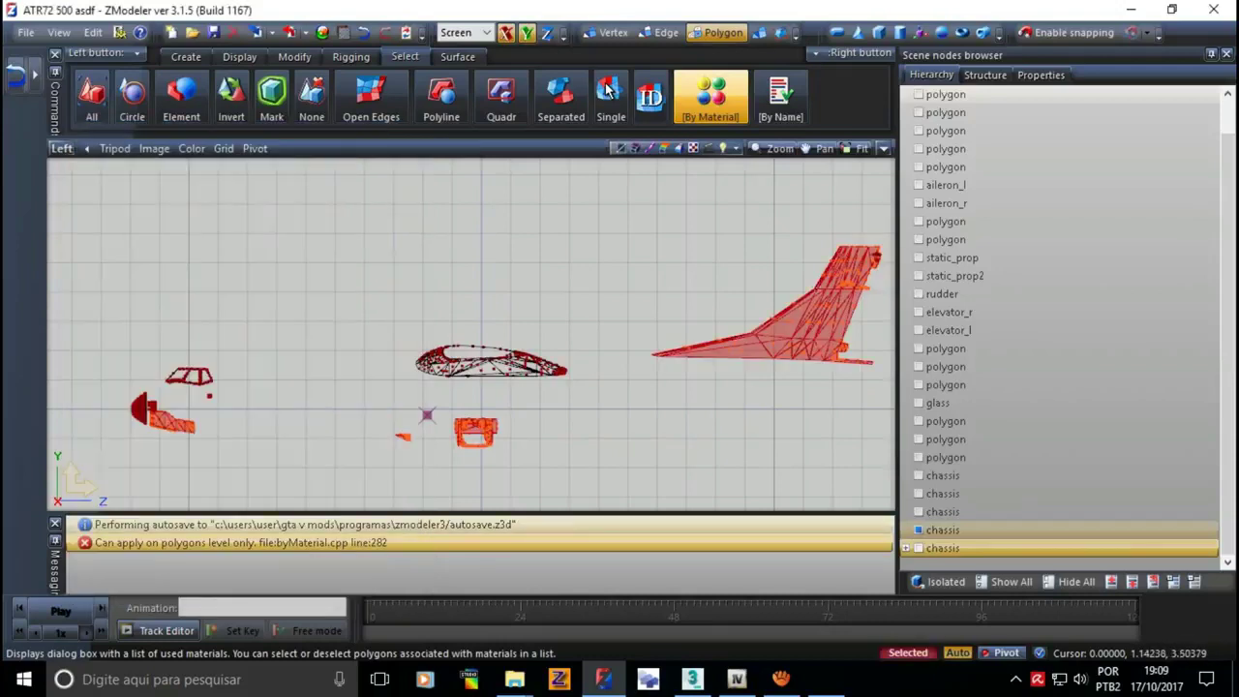
key(Delete)
key(Return)
key(Down)
key(Down)
key(Down)
key(Down)
key(Return)
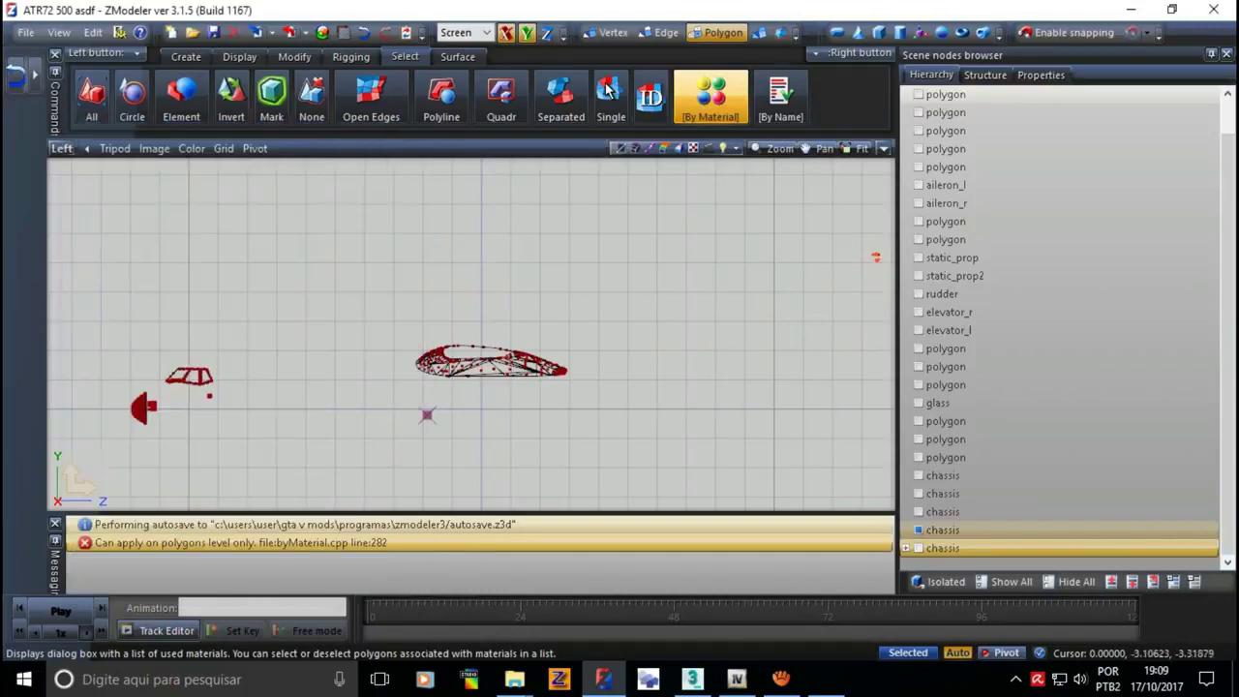
- Select the atr72_4 [spec] polygons, leave polygon editing and expand the chassis group
key(Return)
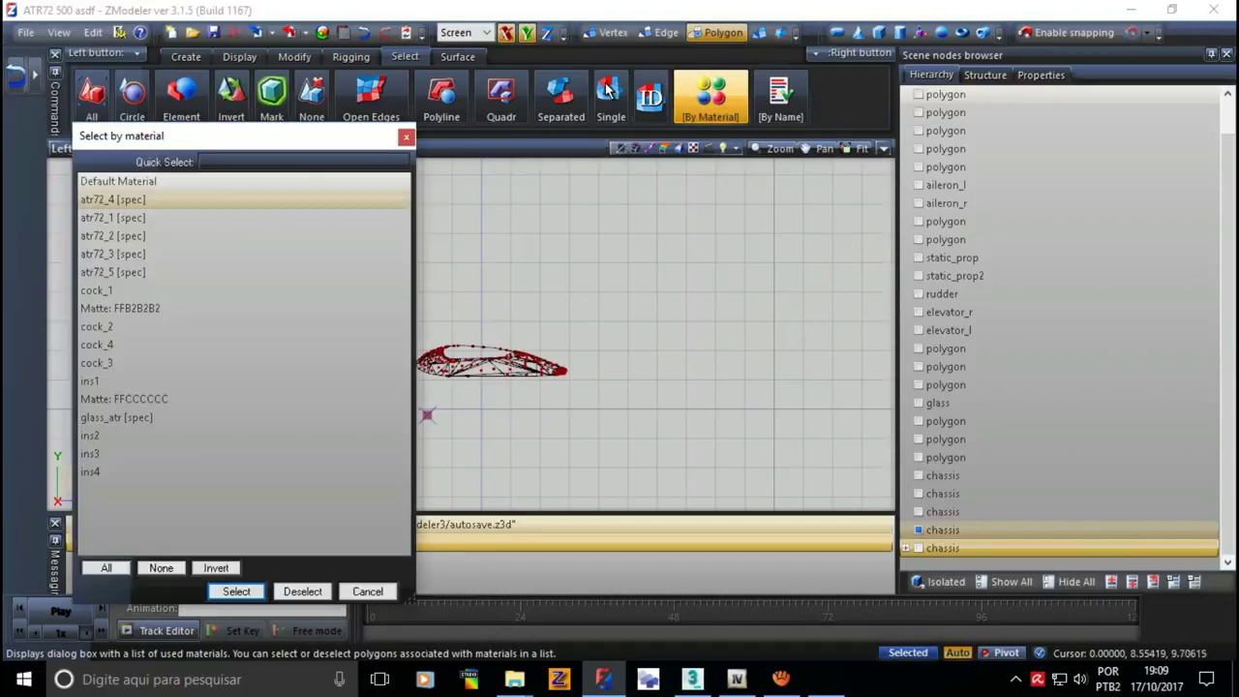
key(space)
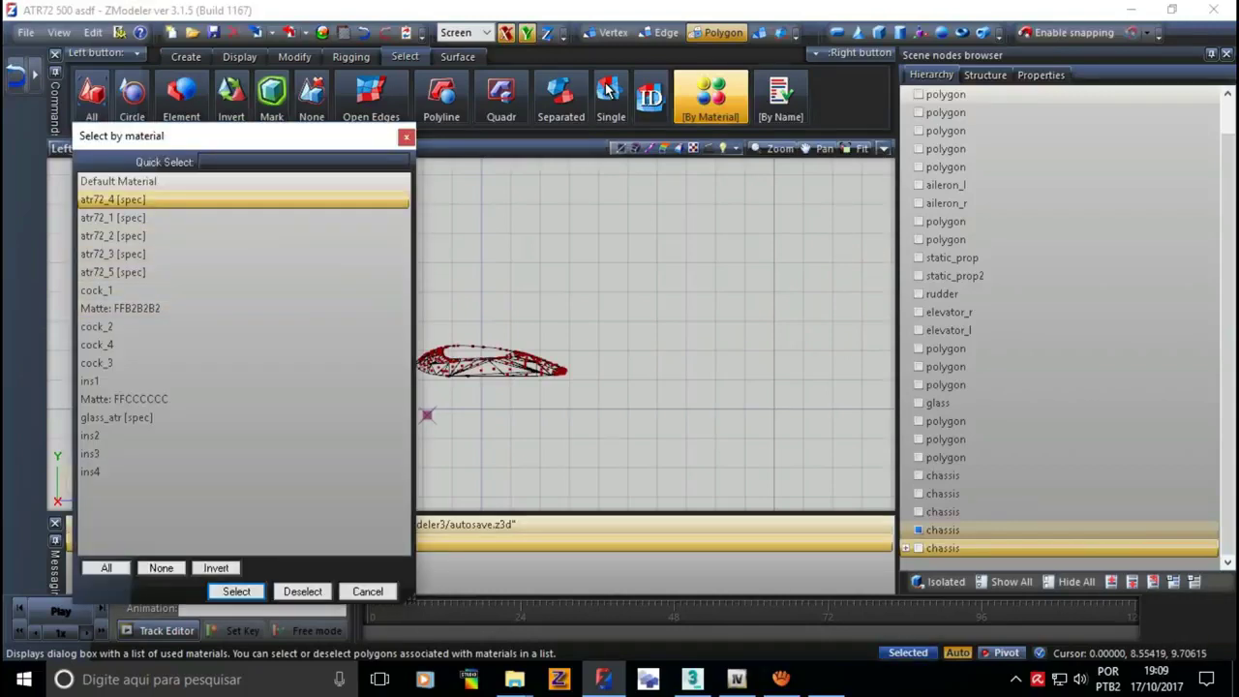
key(Return)
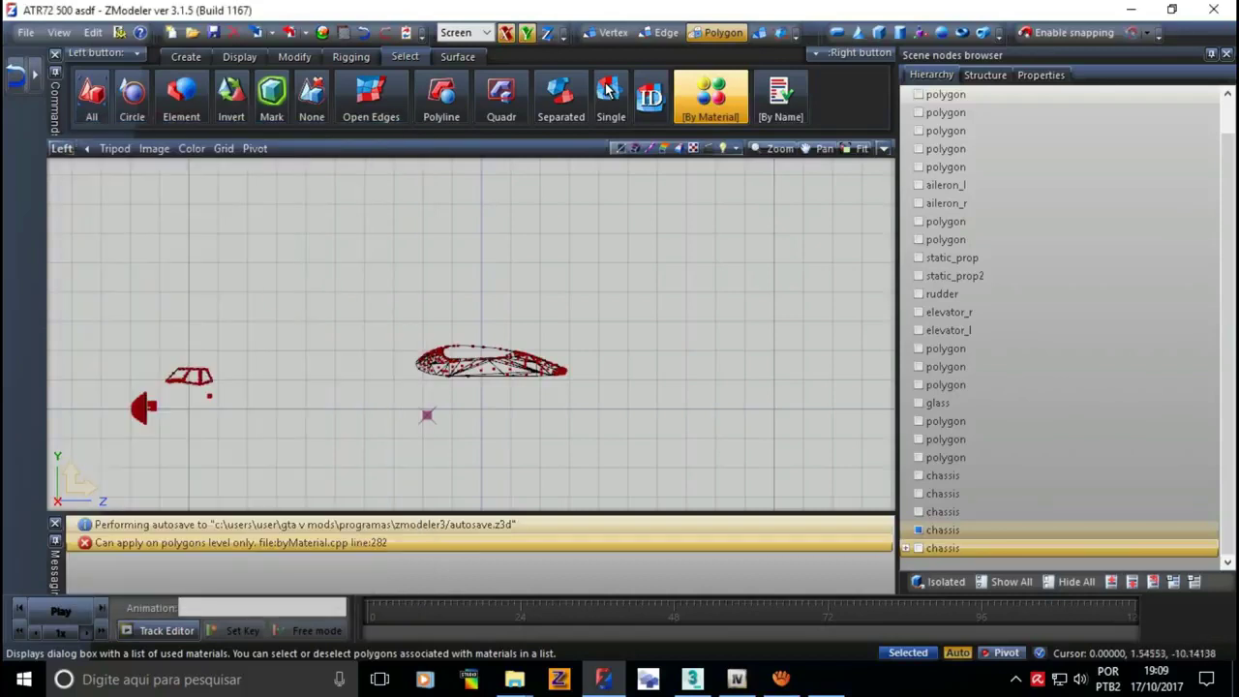
key(4)
key(Up)
key(space)
- Show all chassis copies in four views, orbit the aircraft and glance at ATR72_sit.png
key(Up)
key(space)
key(space)
key(Up)
key(Up)
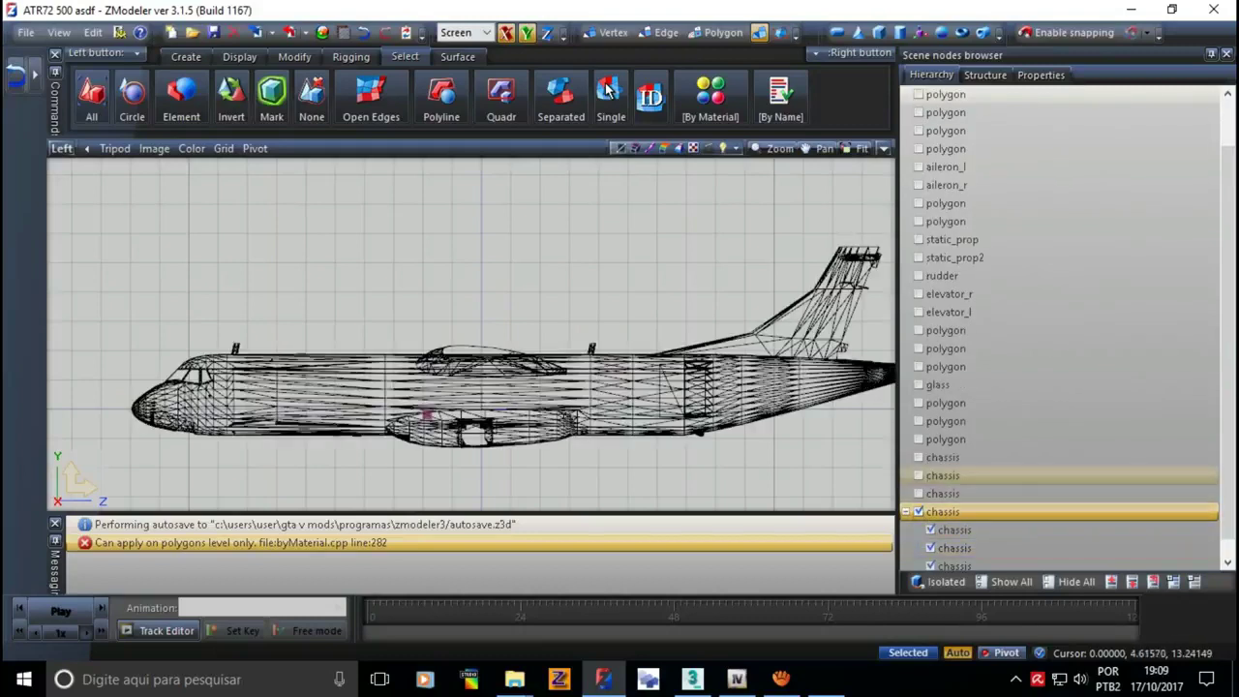
key(alt+w)
key(alt+w)
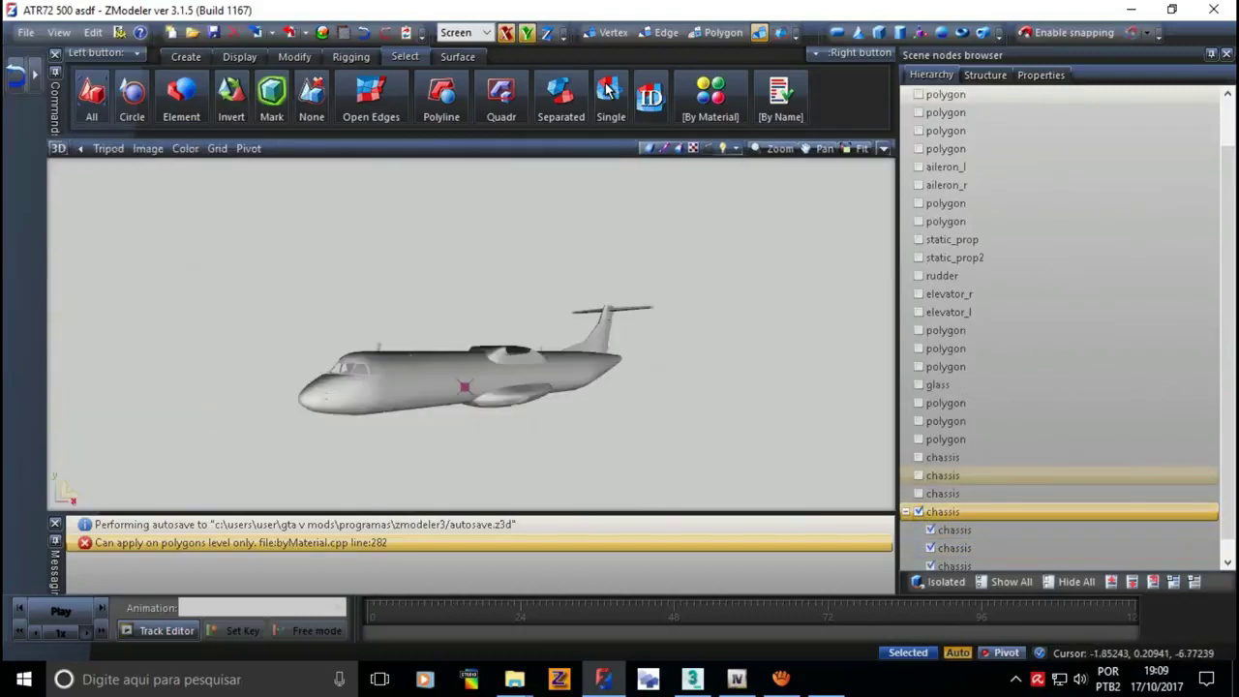
middle_drag(445, 329, 542, 349)
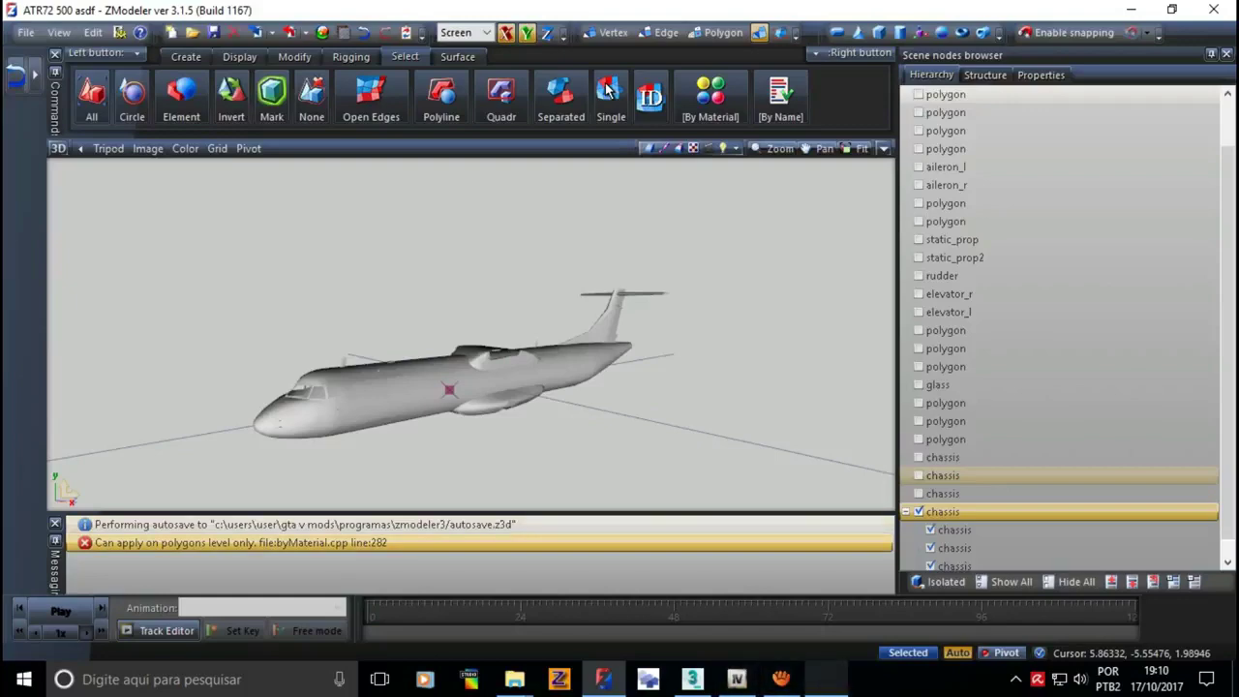
click(826, 679)
click(1215, 15)
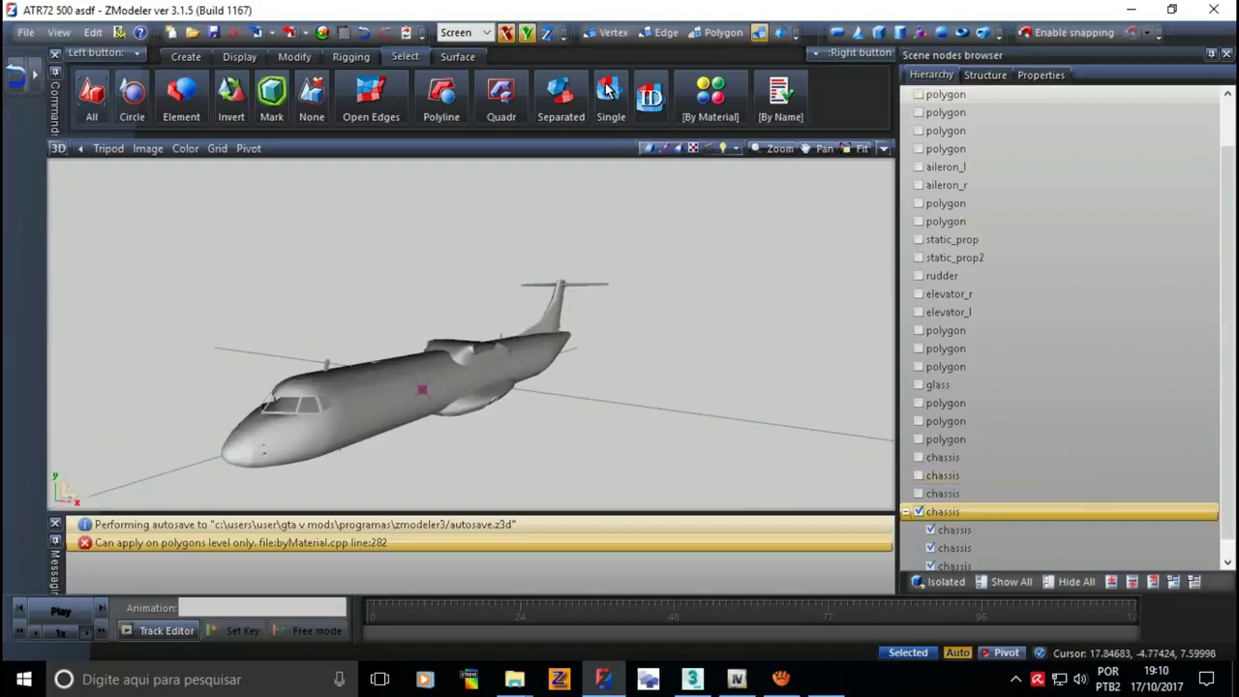
- Hide the lower chassis copies one by one, then expand the chassis group
key(Left)
key(space)
key(Up)
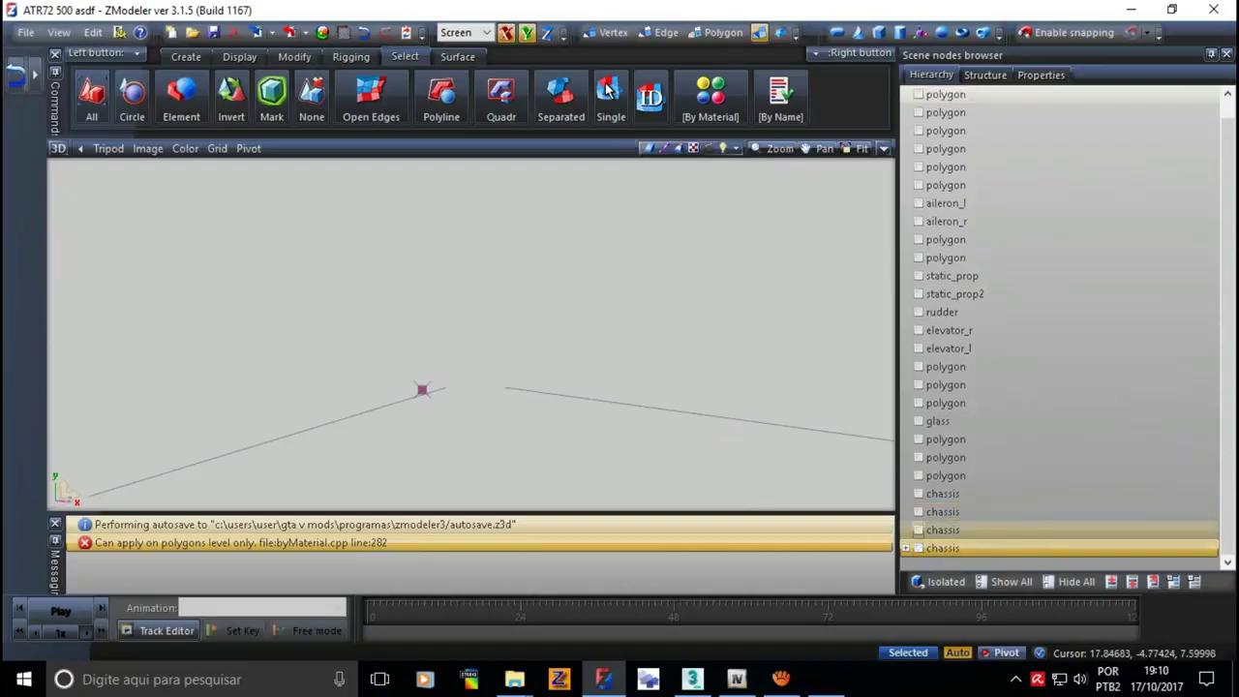
key(space)
key(space)
key(Up)
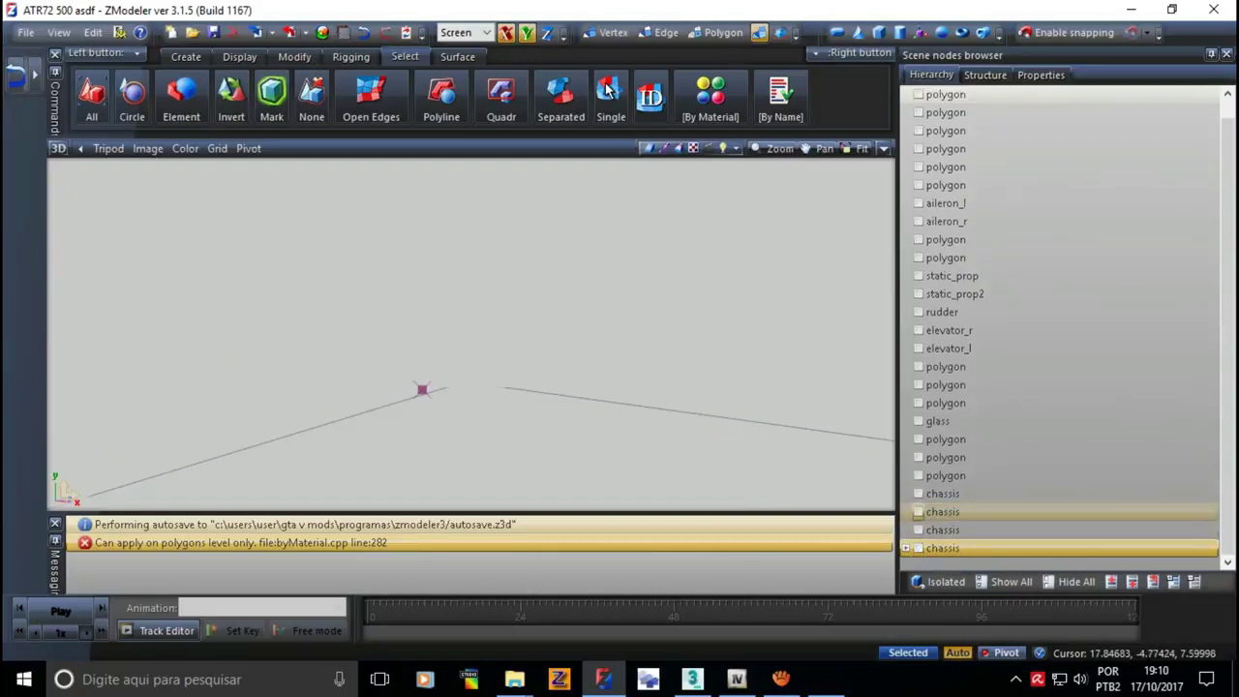
key(space)
key(space)
key(Down)
key(space)
key(Right)
- Hide the second and third copies inside the chassis group and collapse it
key(Up)
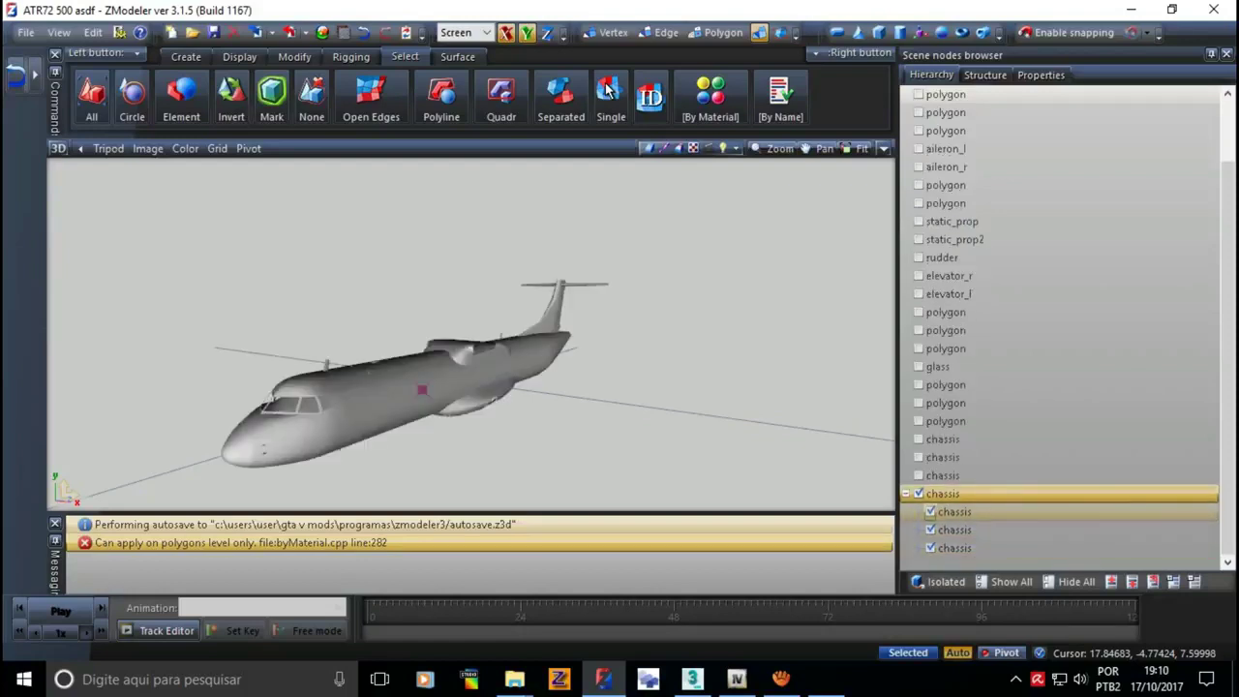
key(Down)
key(space)
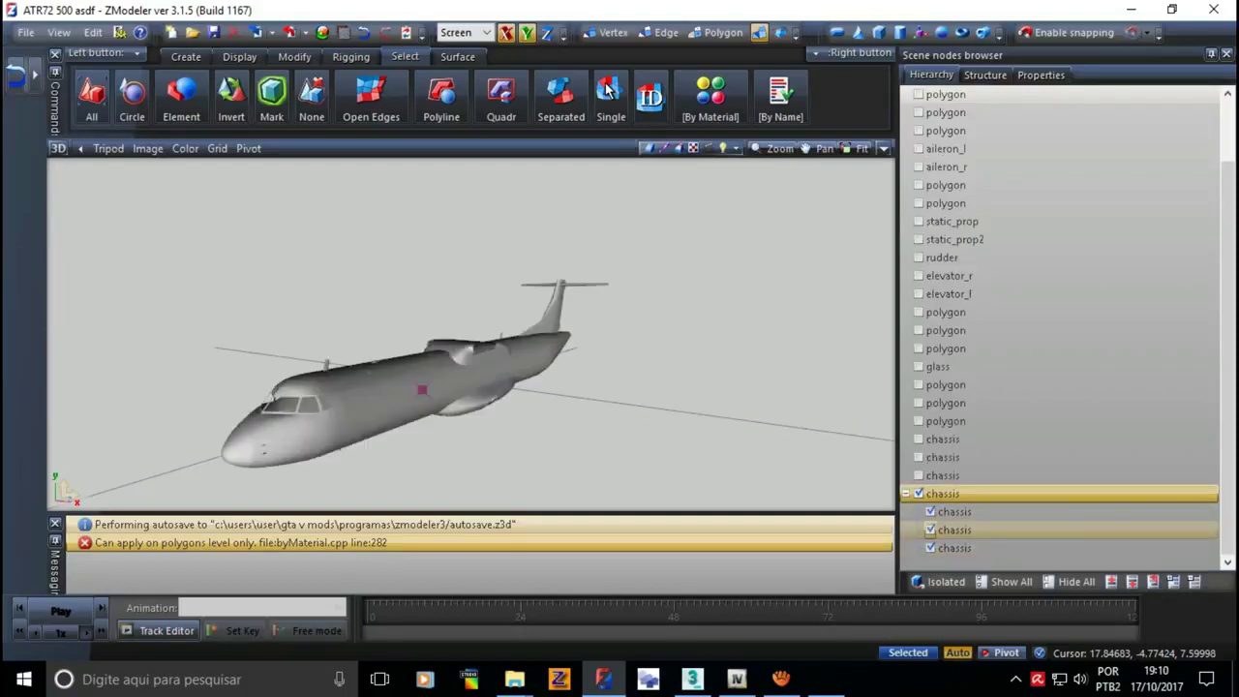
key(Down)
key(space)
key(Up)
key(Up)
key(Up)
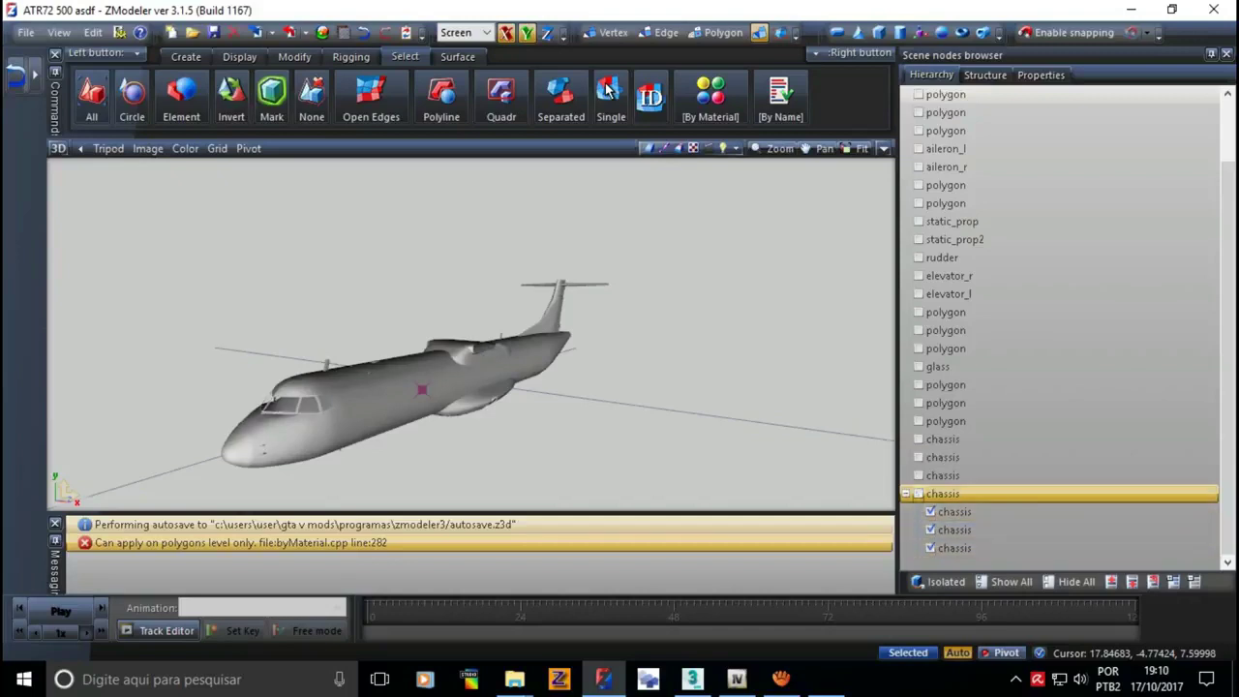
key(Left)
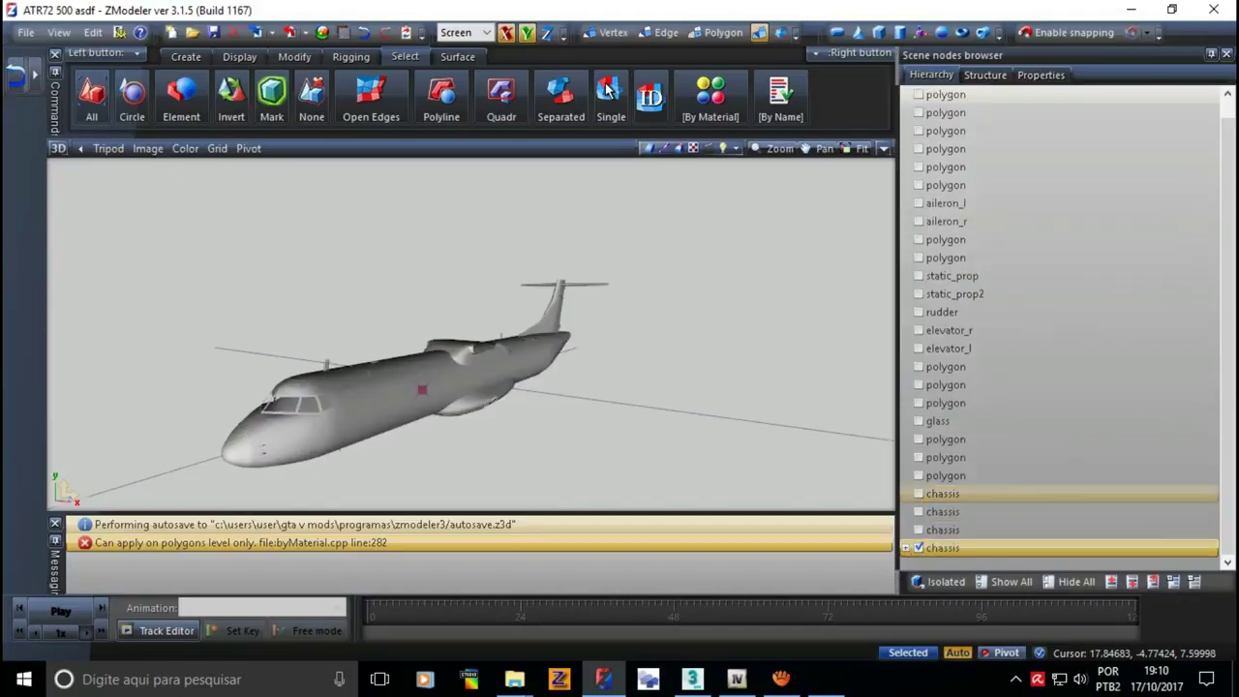
- Leave only the top fuselage chassis copy visible across the four-viewport layout
key(space)
key(Up)
key(Up)
key(space)
key(Up)
key(space)
key(space)
key(space)
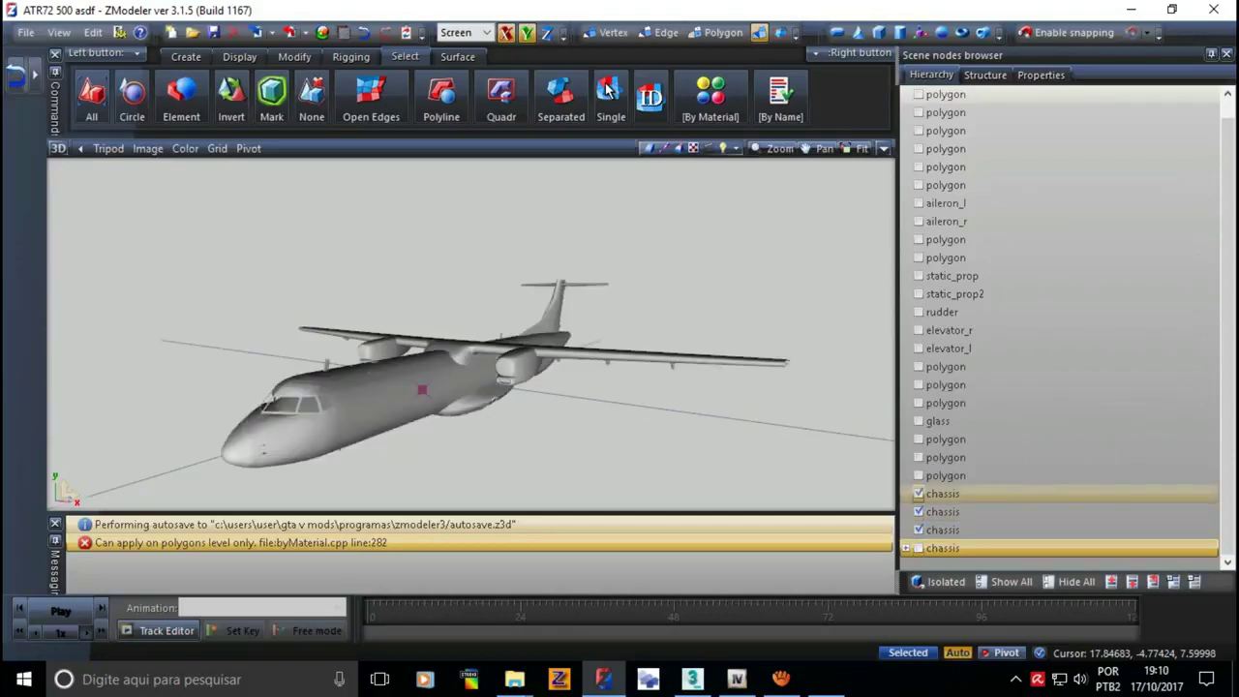
key(Down)
key(Down)
key(space)
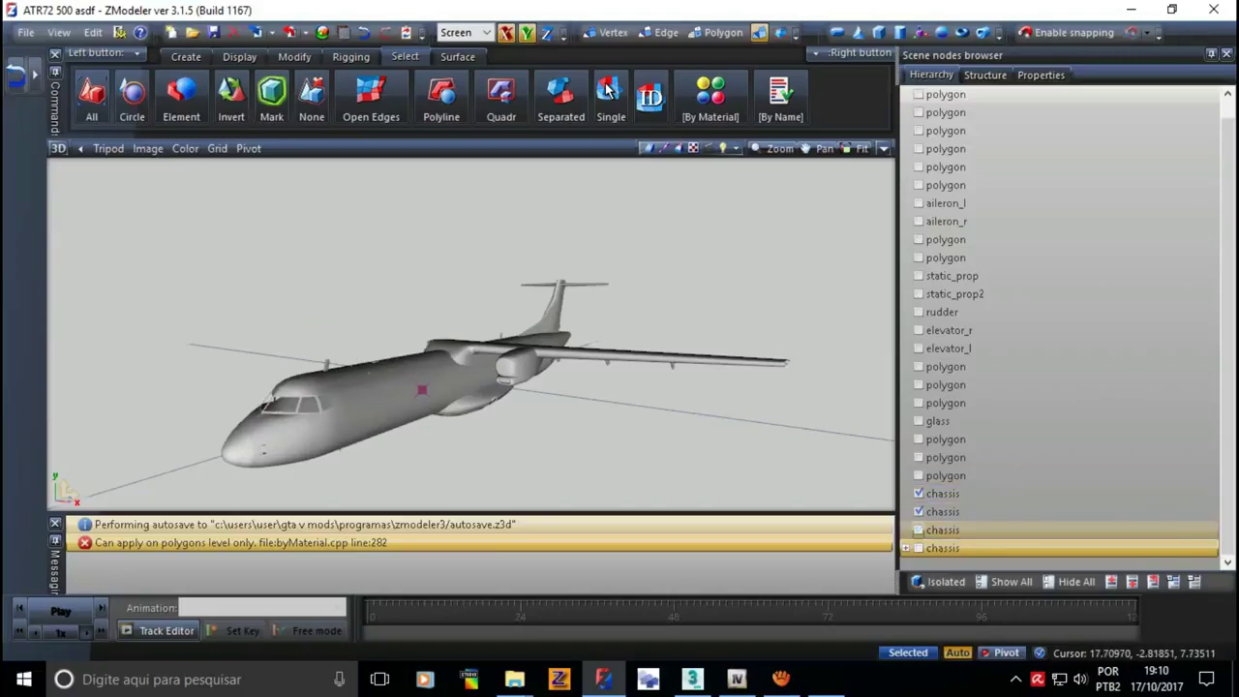
key(Up)
key(space)
key(alt+w)
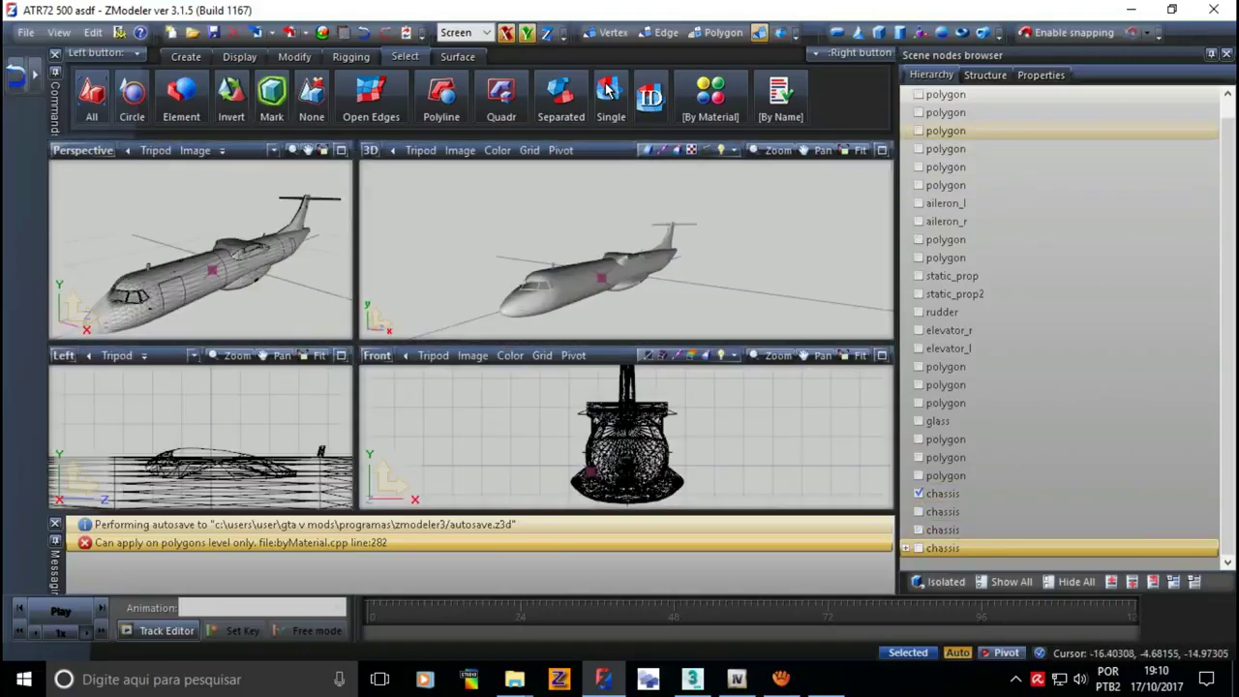
- In a maximized Left view, select the fuselage copy's atr72_2 and atr72_3 [spec] material polygons for removal
key(alt+w)
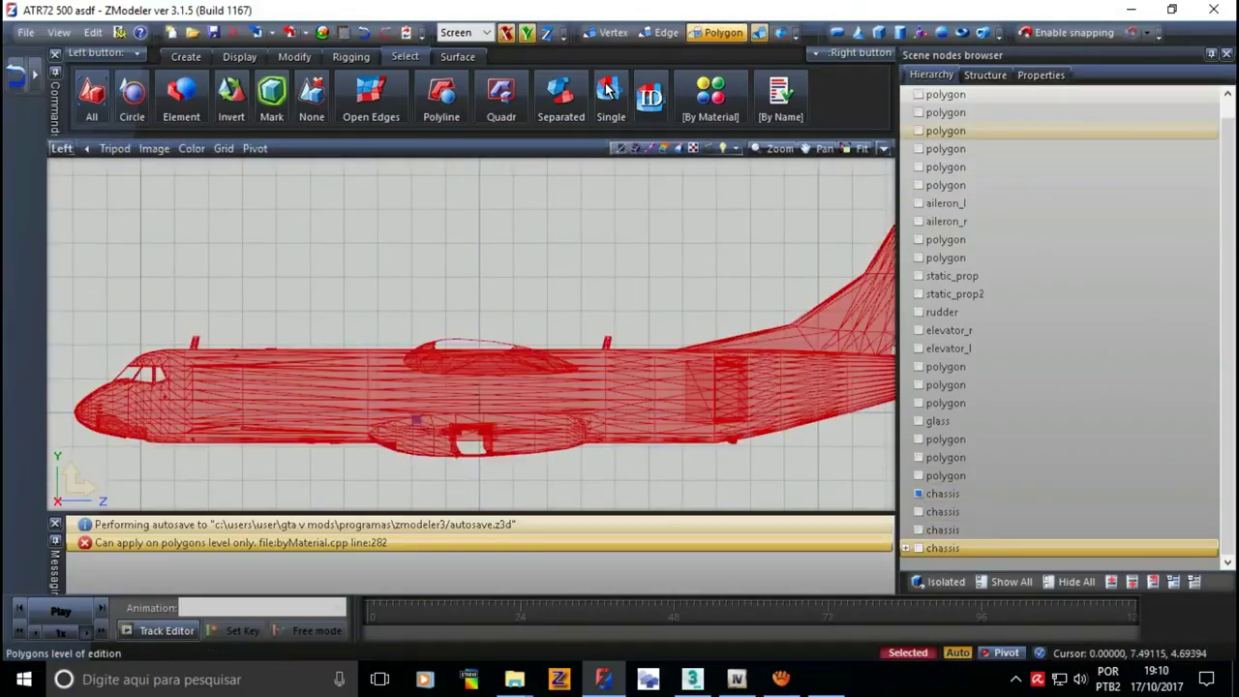
key(m)
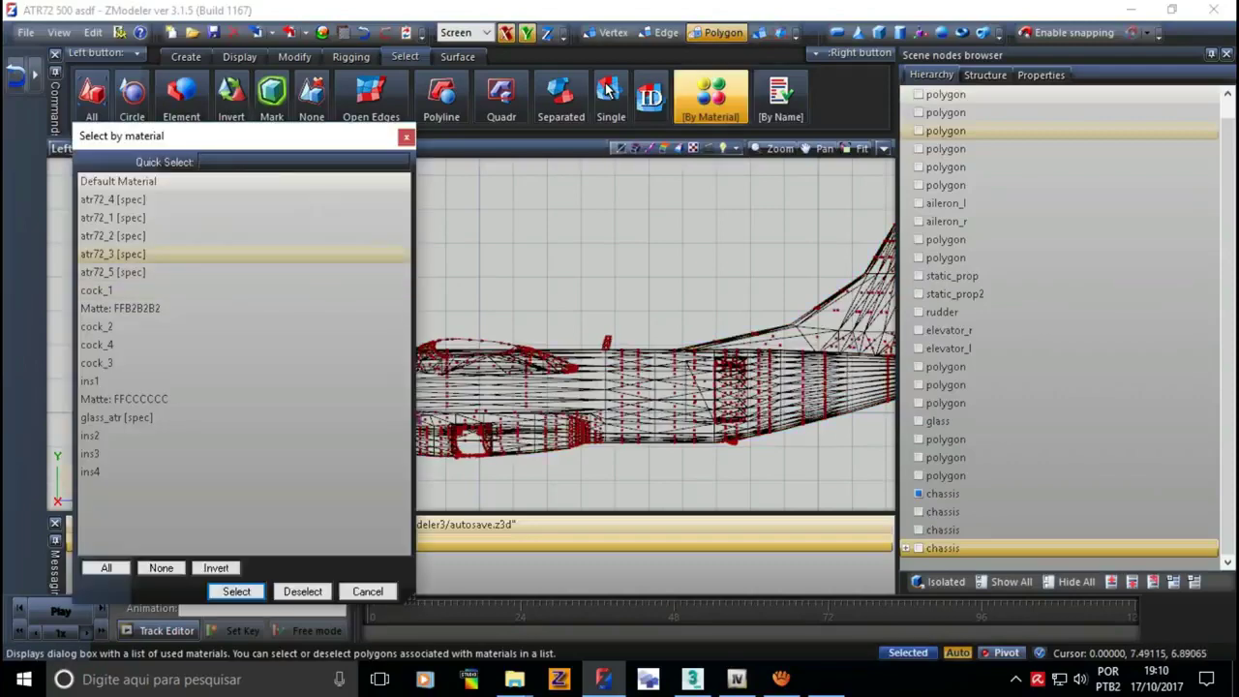
key(Return)
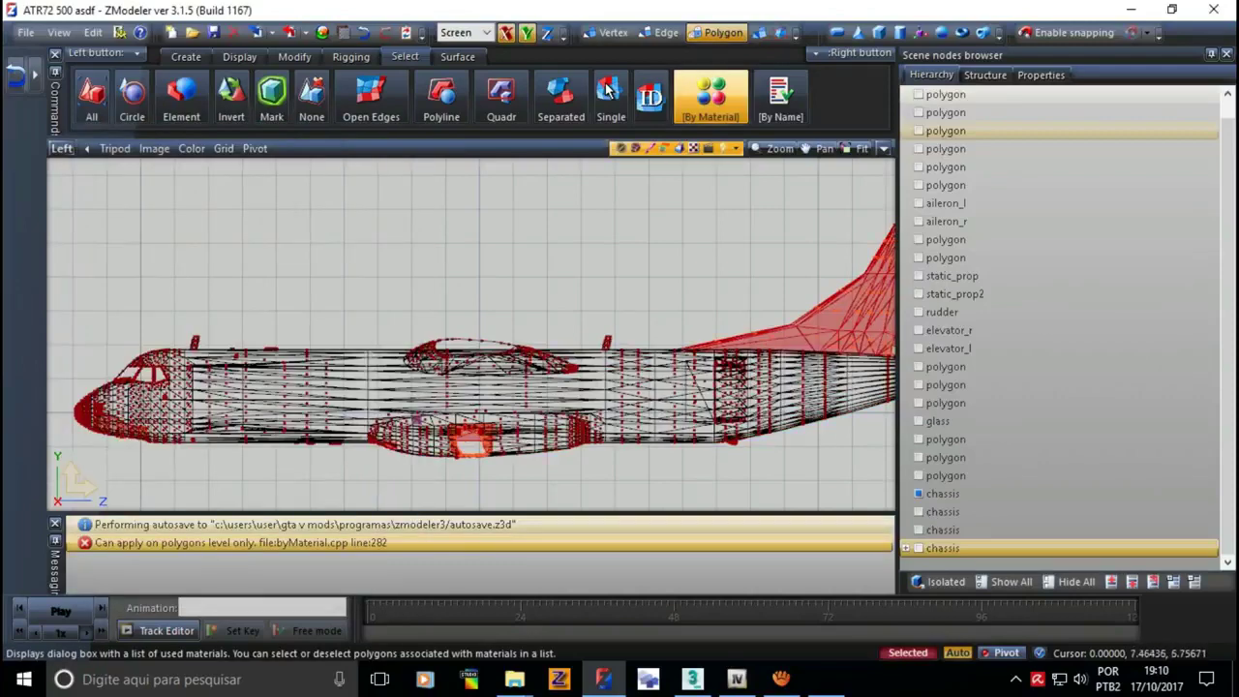
key(m)
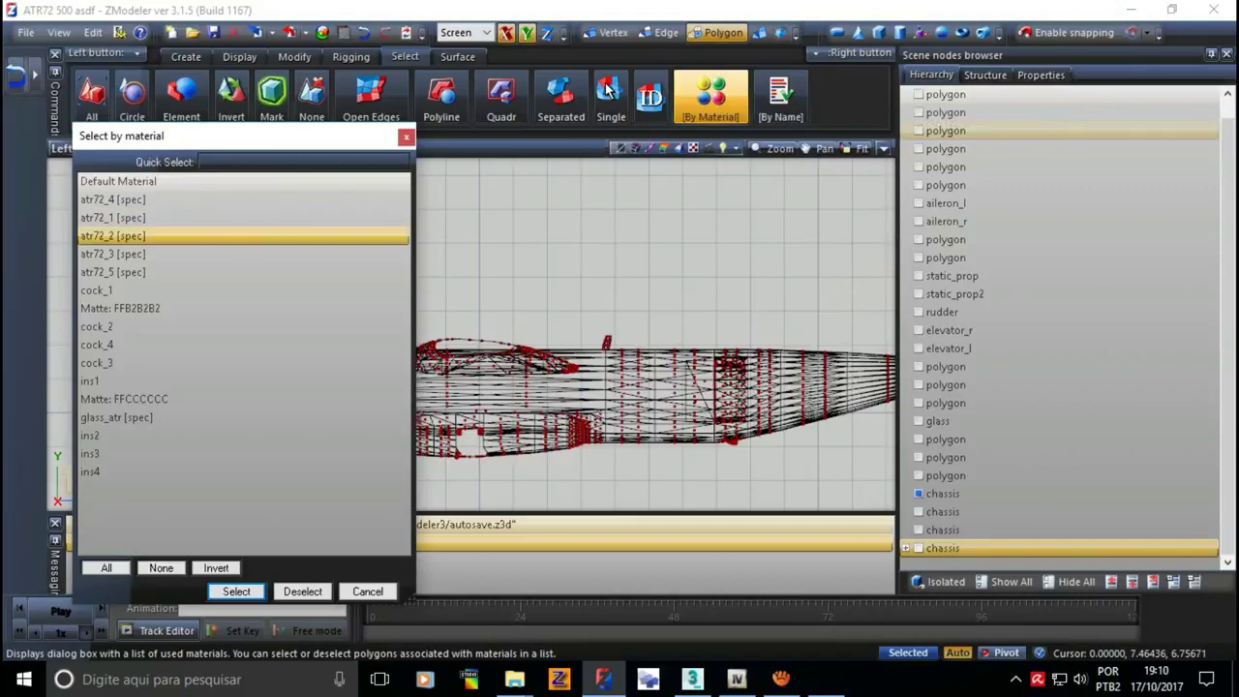
key(Return)
key(m)
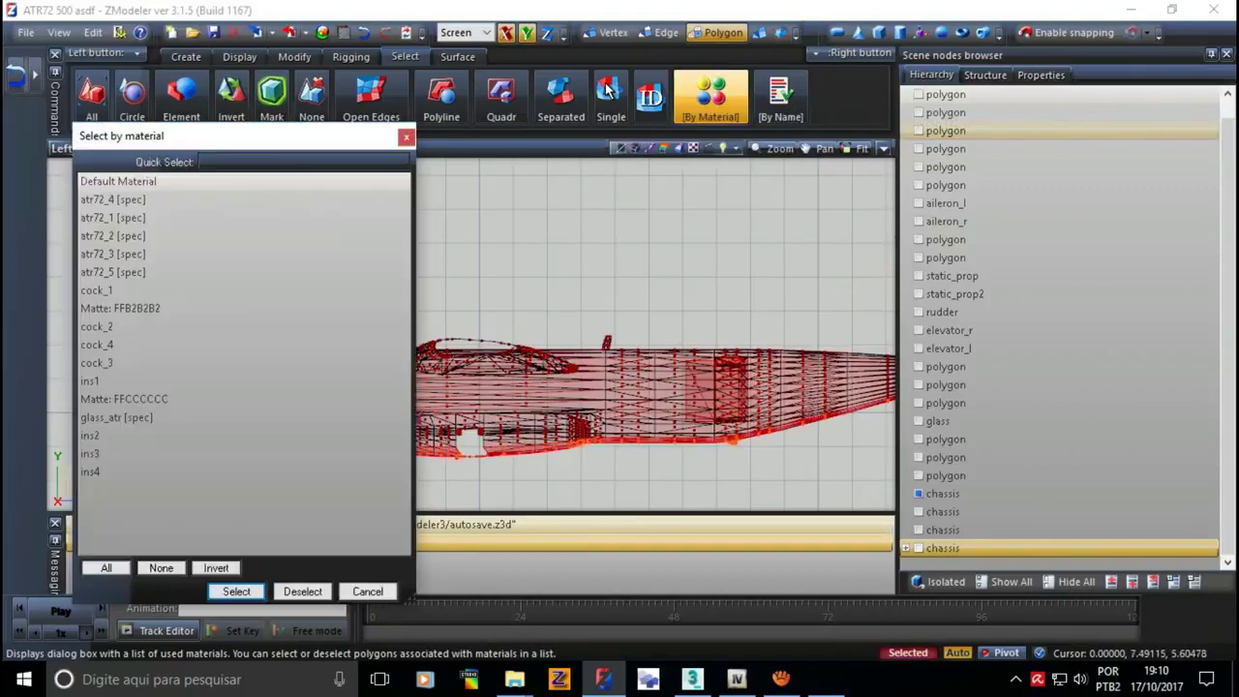
key(Up)
key(Up)
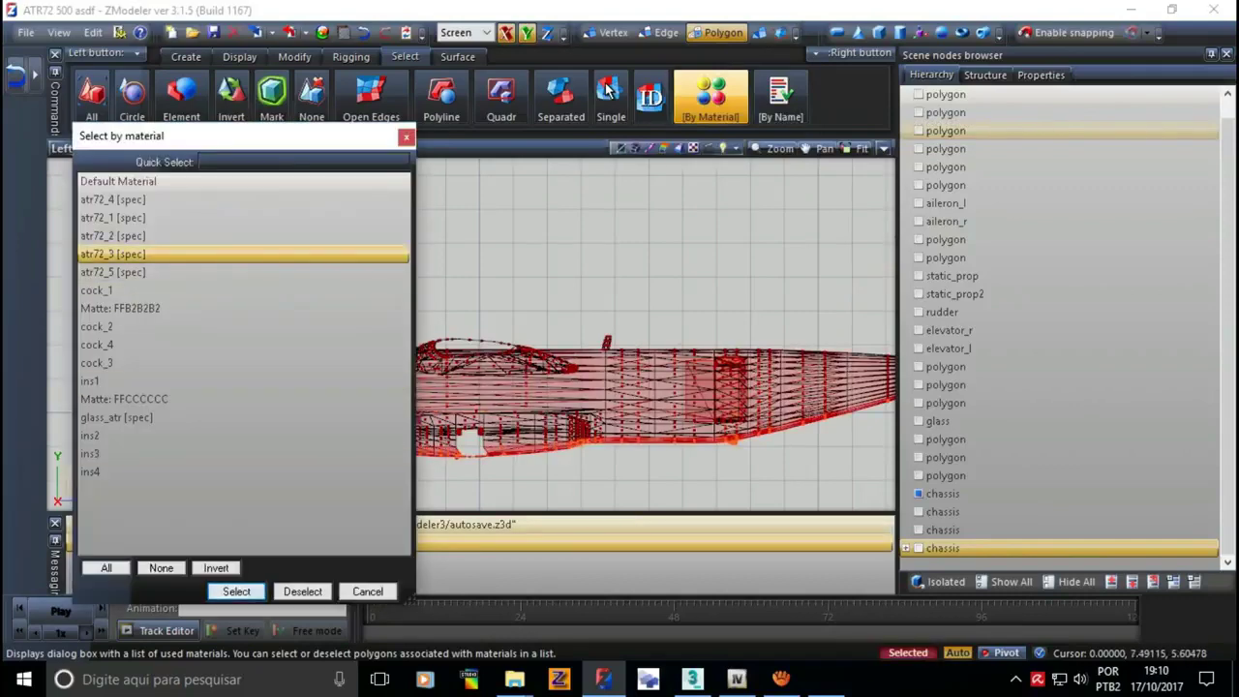
key(Return)
key(m)
key(Up)
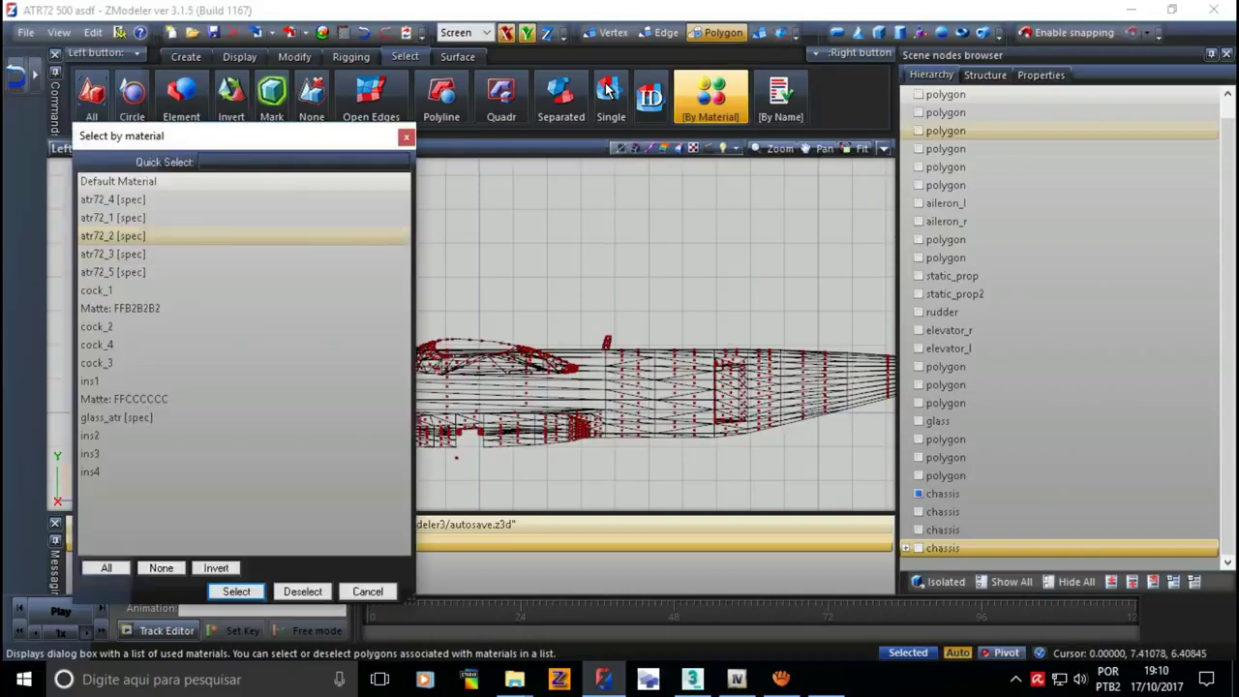
key(Return)
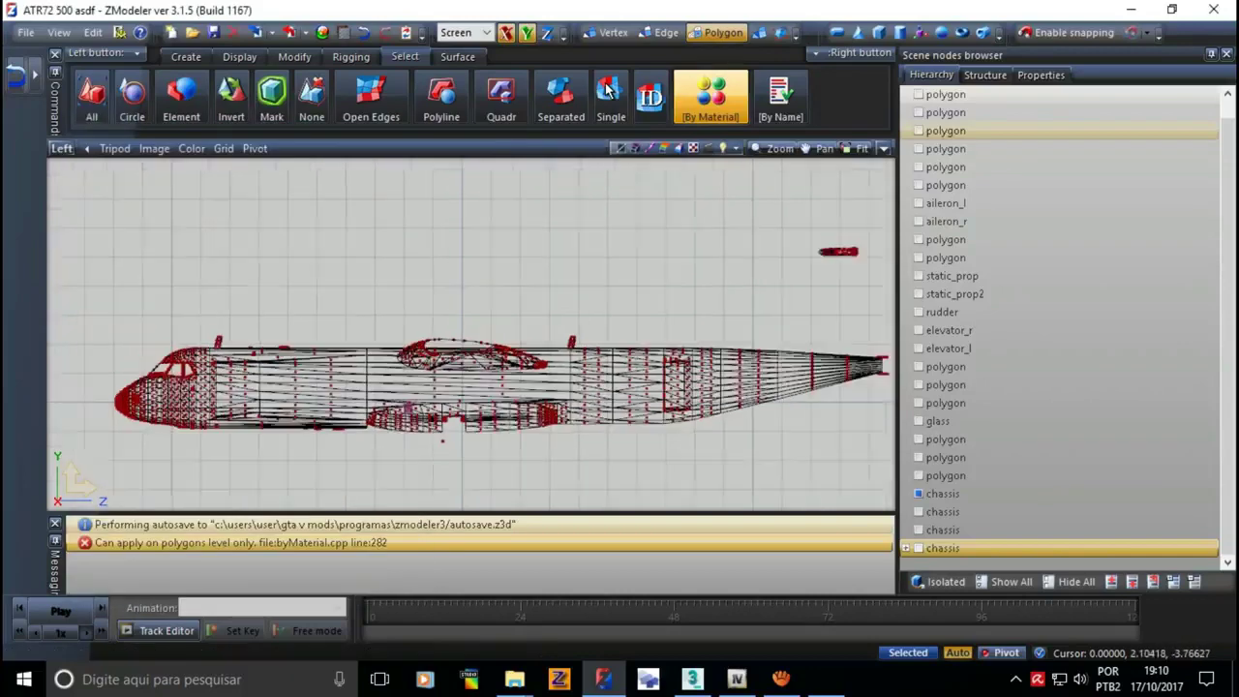
- Remove the atr72_1 and atr72_4 [spec] polygons, then exit polygon-level editing
key(m)
key(Up)
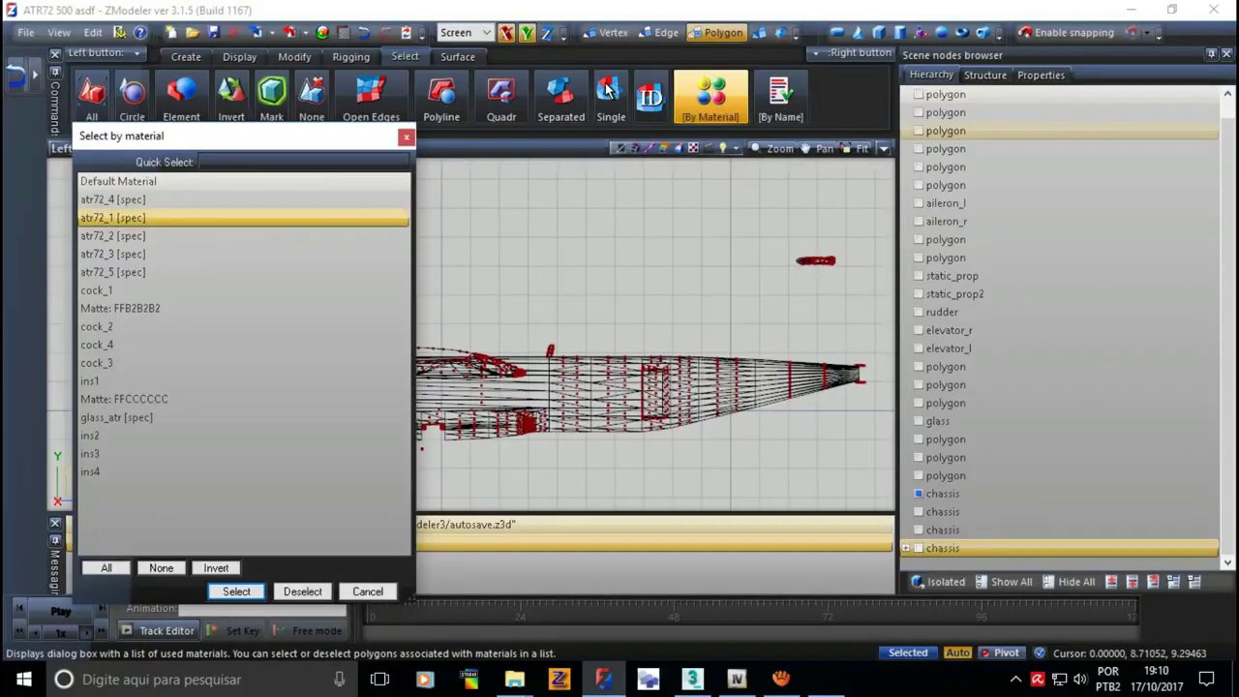
key(Return)
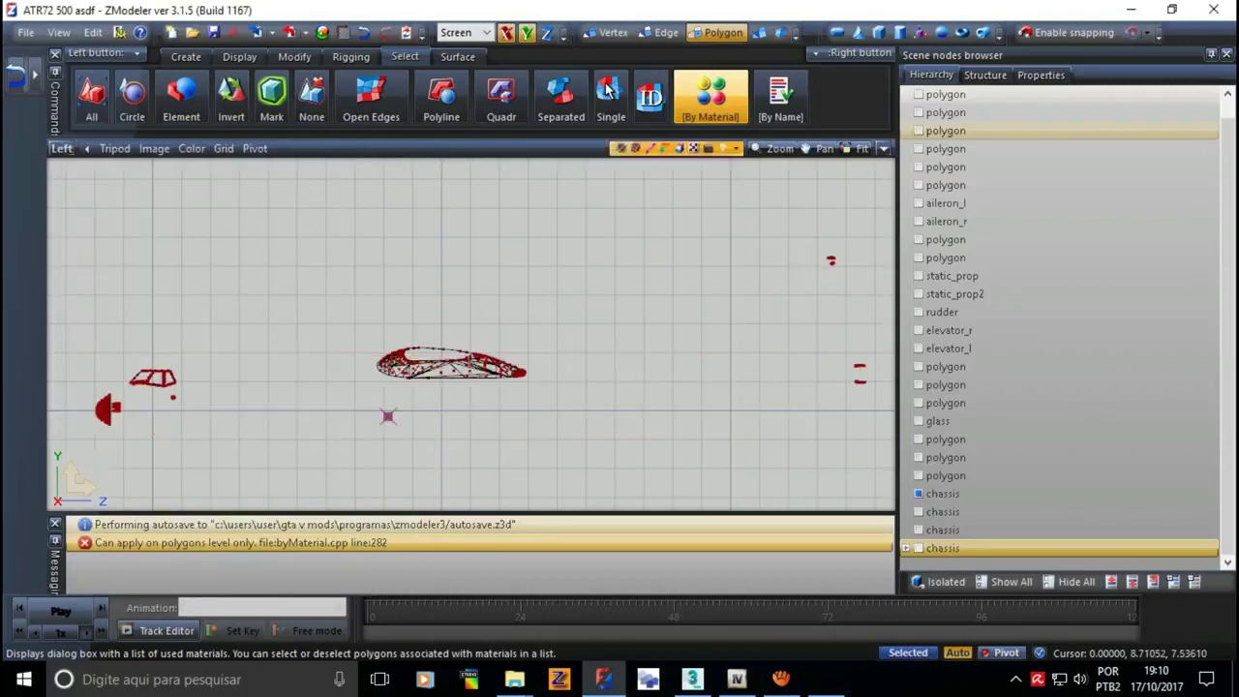
key(m)
key(Down)
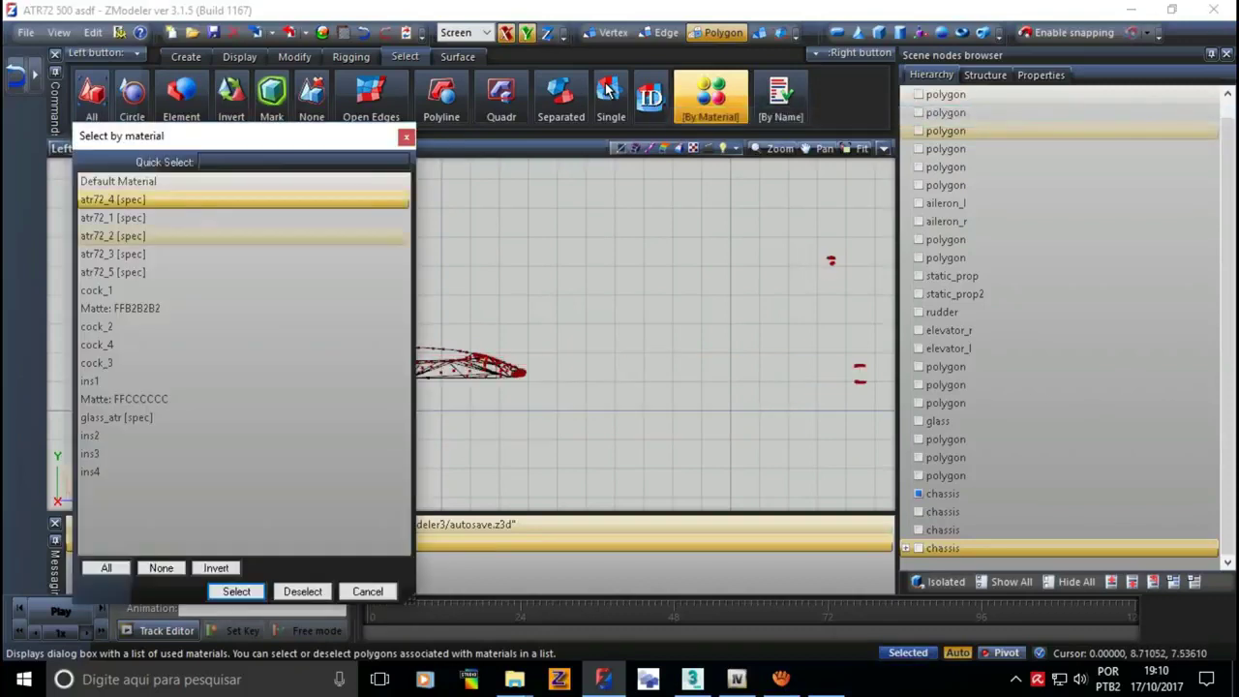
key(Return)
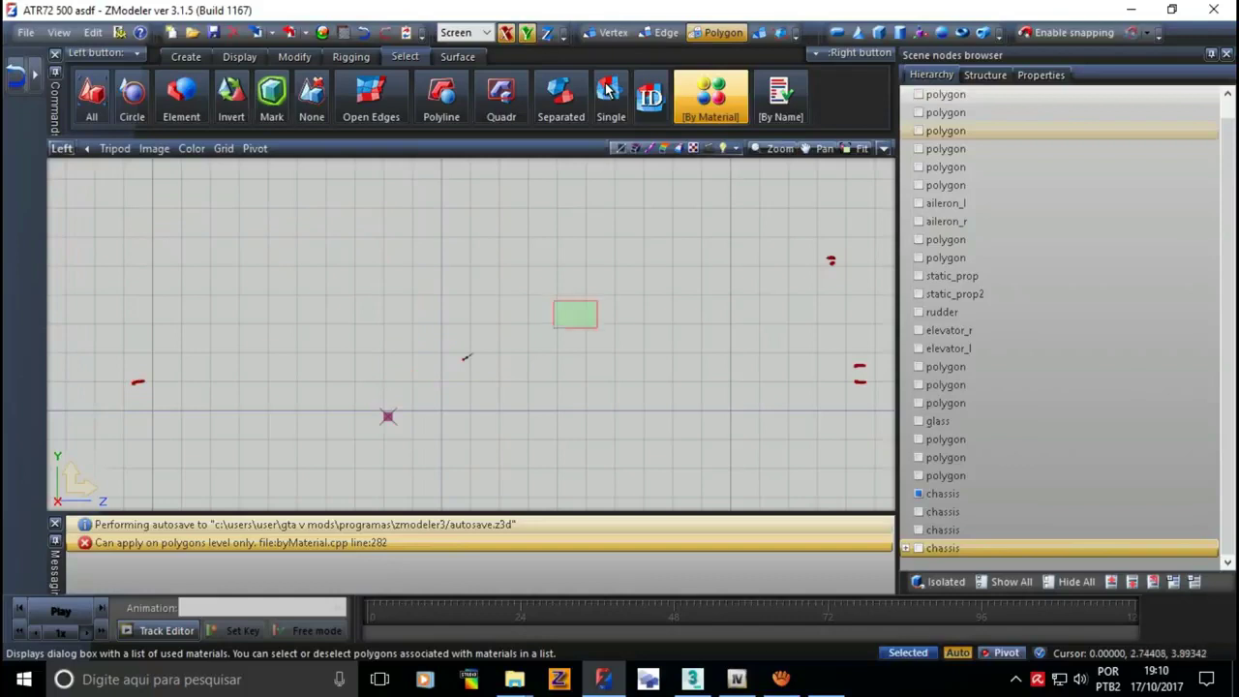
key(Escape)
key(4)
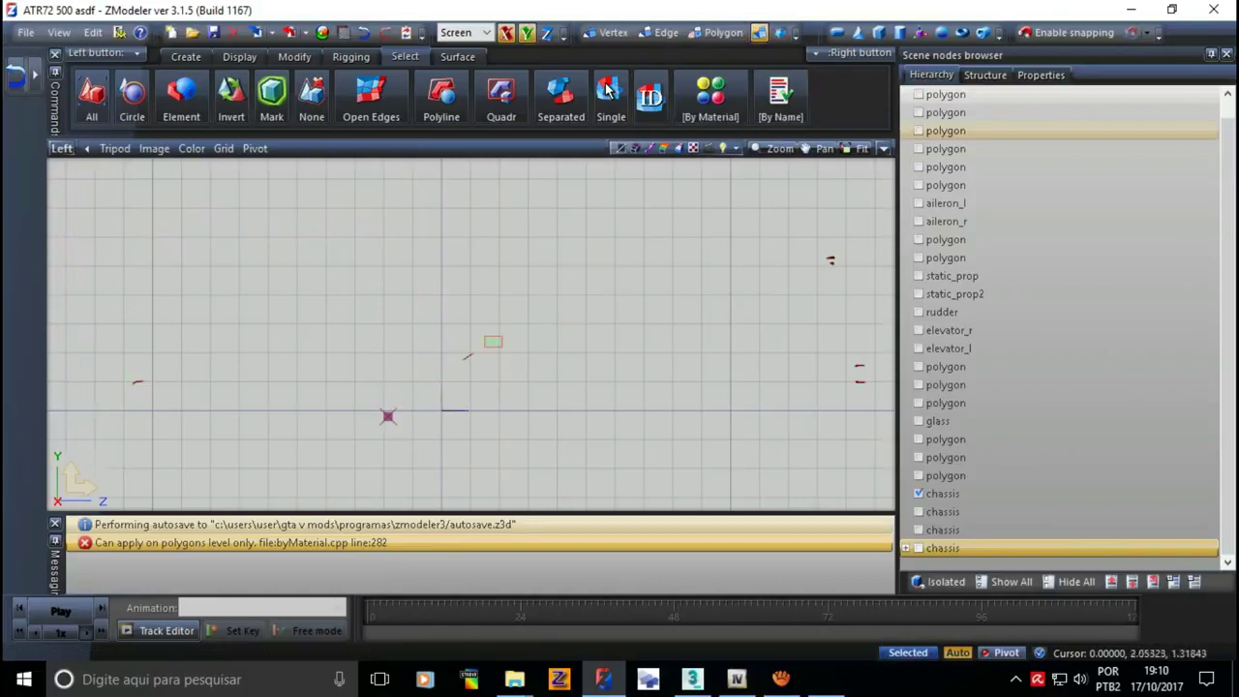
- Hide every chassis node except the wing-and-fairing copy and display it in four views
key(Down)
key(Down)
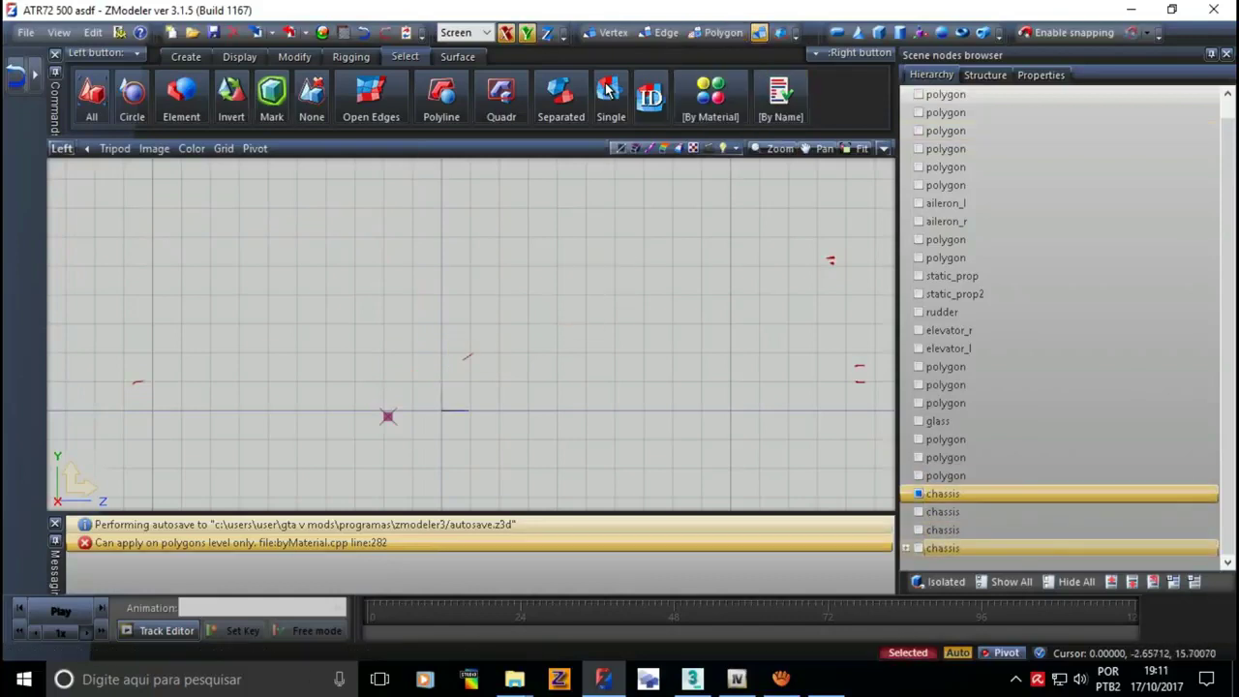
key(Down)
key(Down)
key(Up)
key(Down)
key(shift+Up)
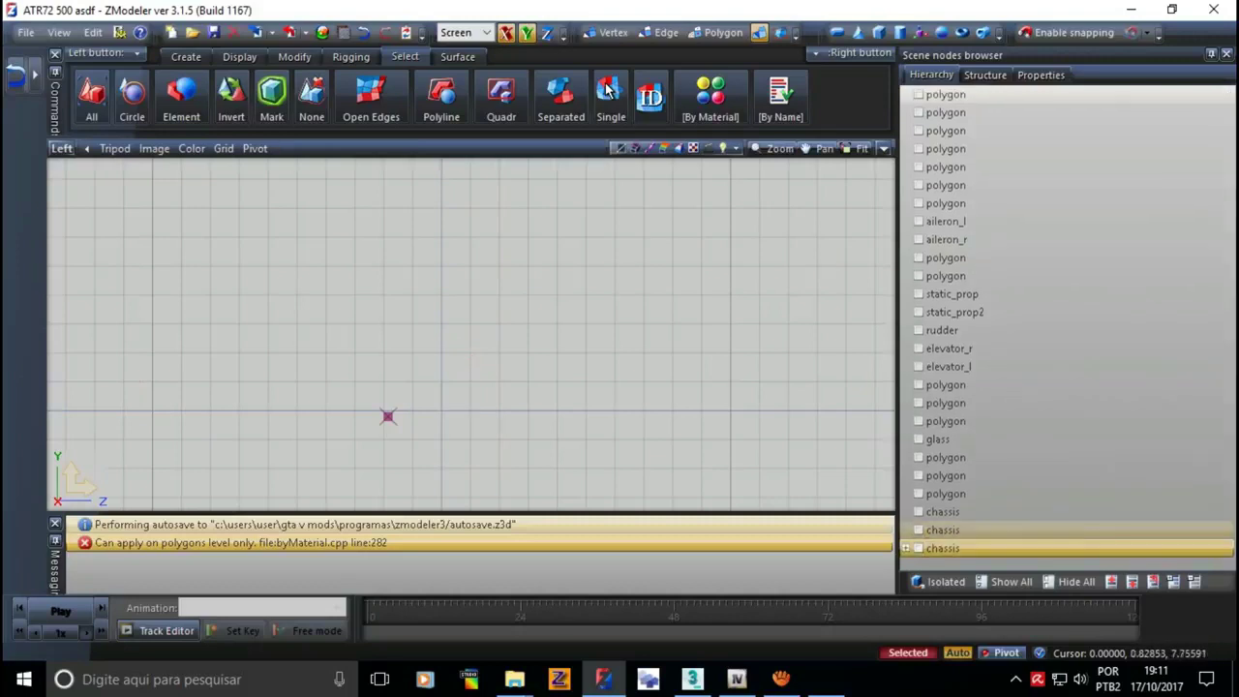
key(space)
key(Right)
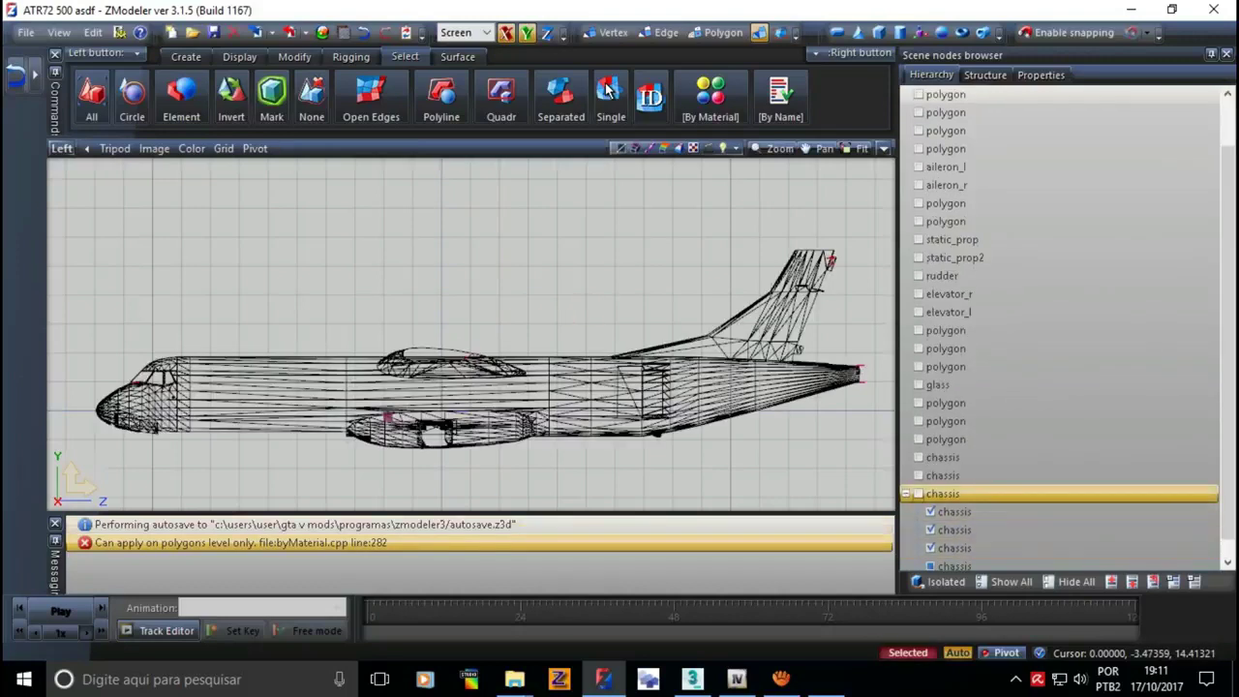
key(Left)
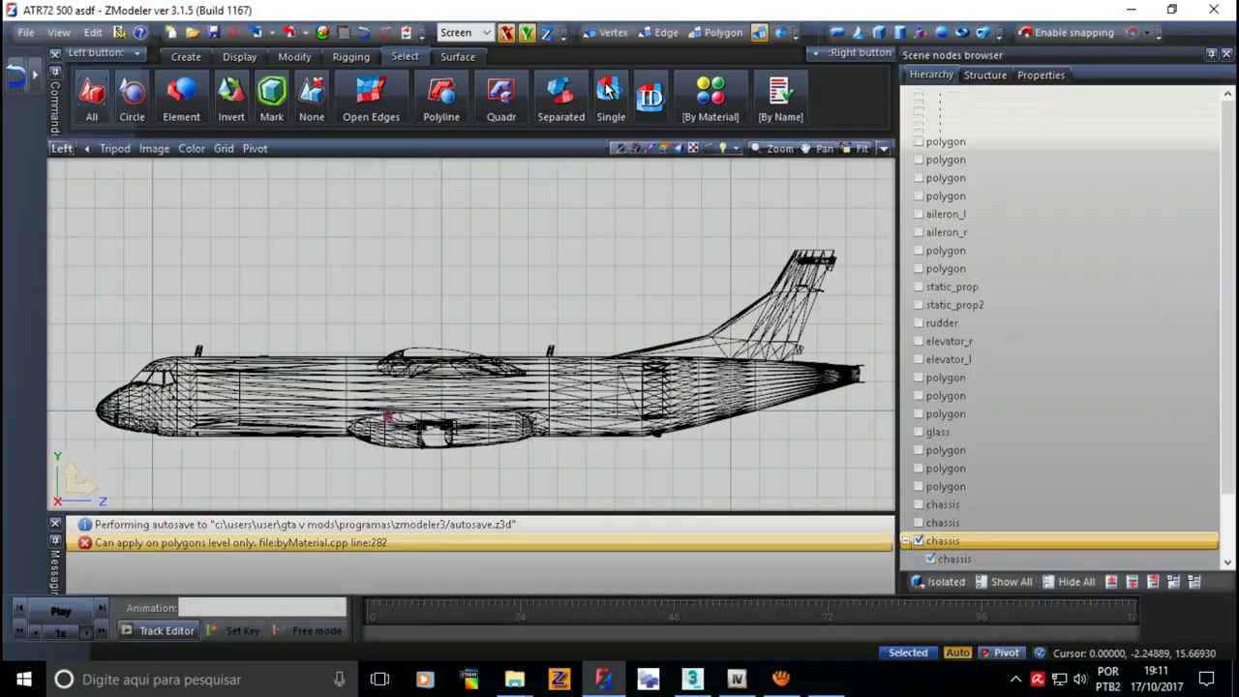
key(space)
key(Up)
key(space)
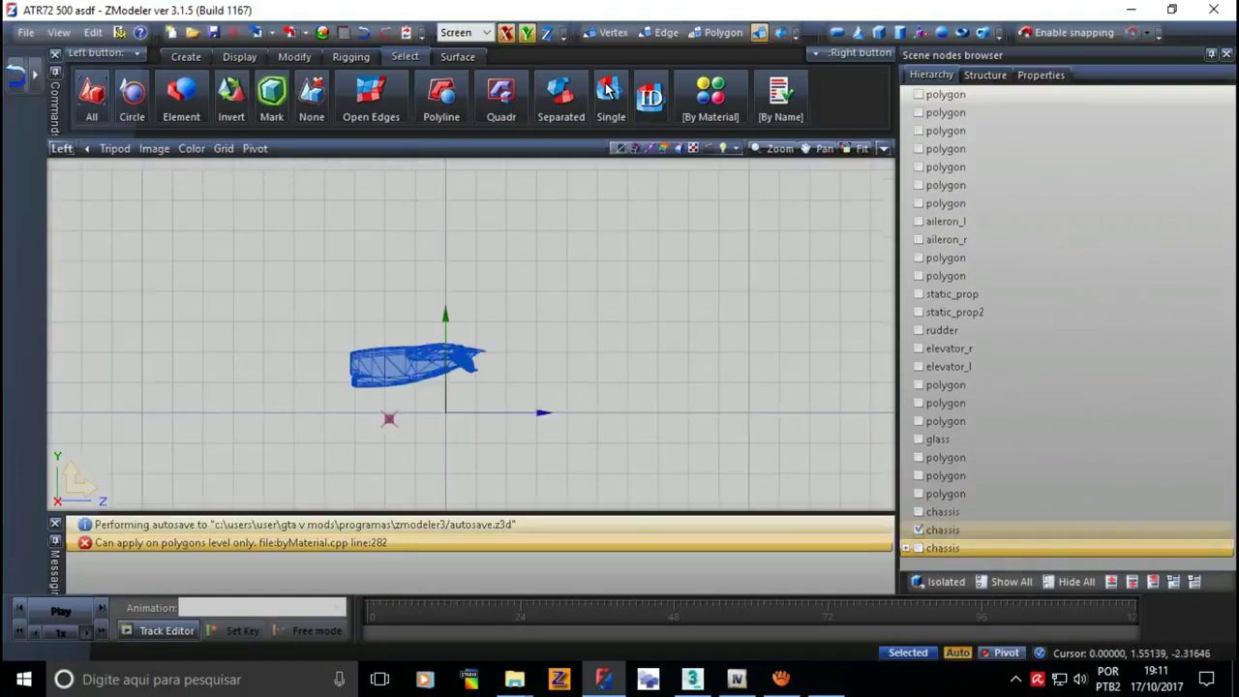
key(alt+w)
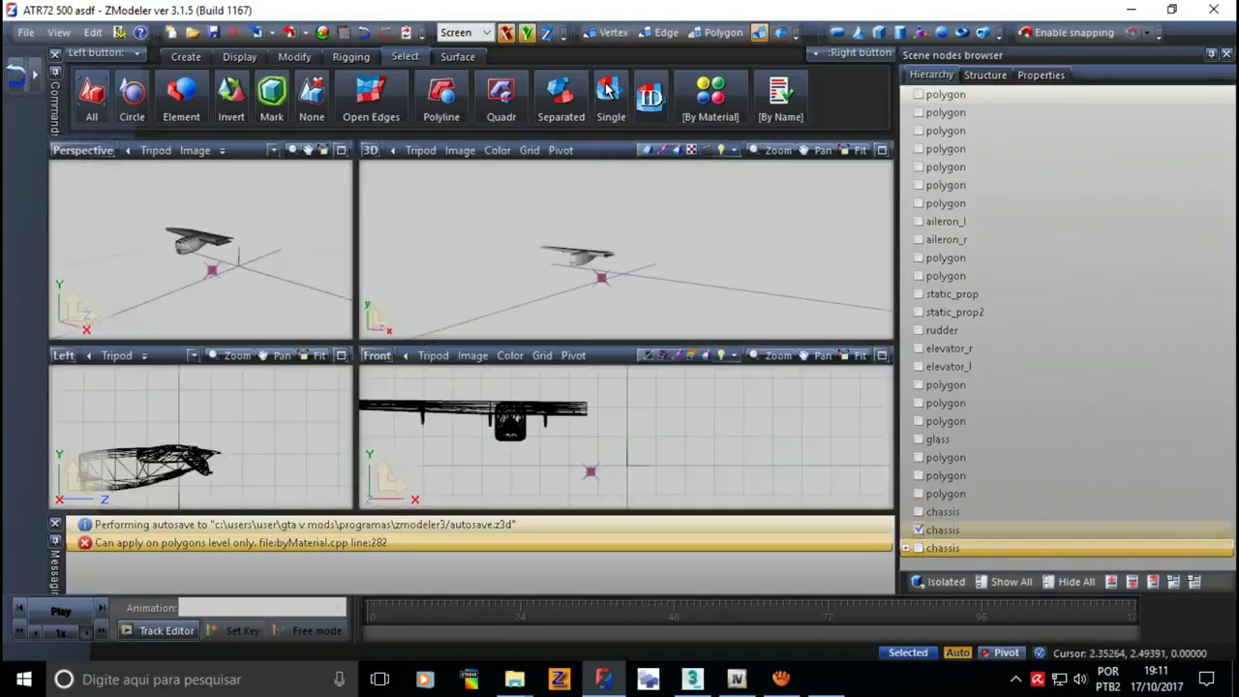
- In a maximized Front view, copy the wing-and-fairing chassis and place the copy to its right
key(alt+w)
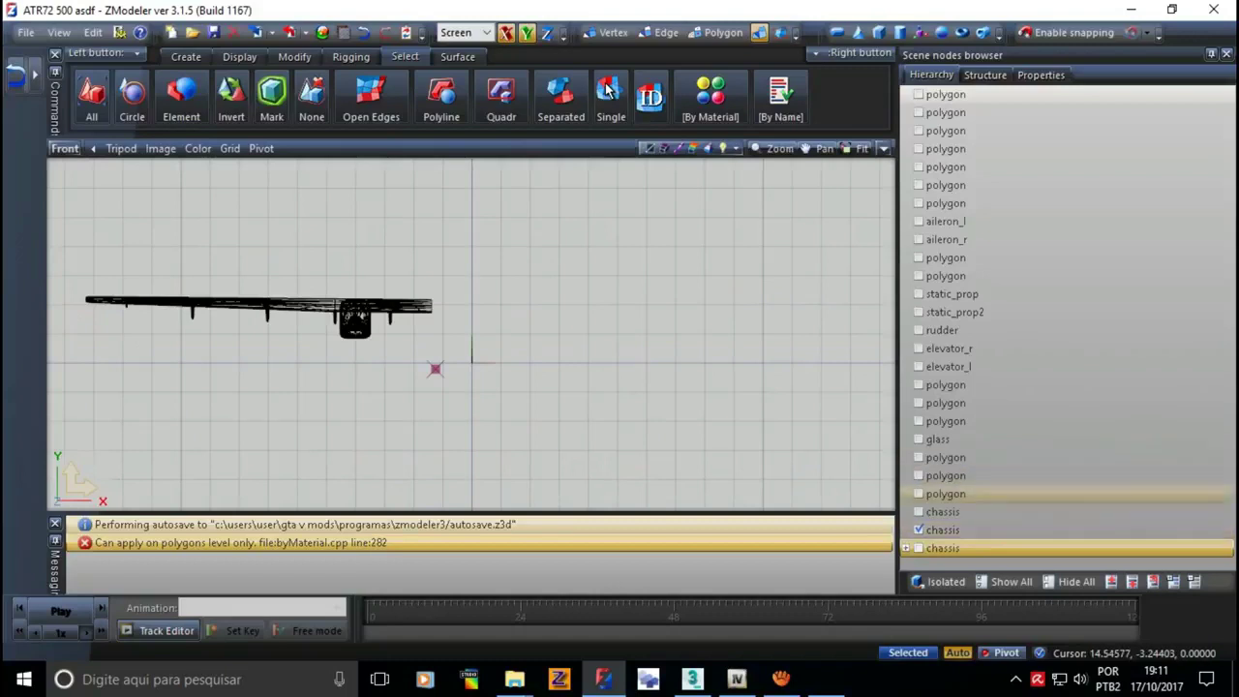
key(space)
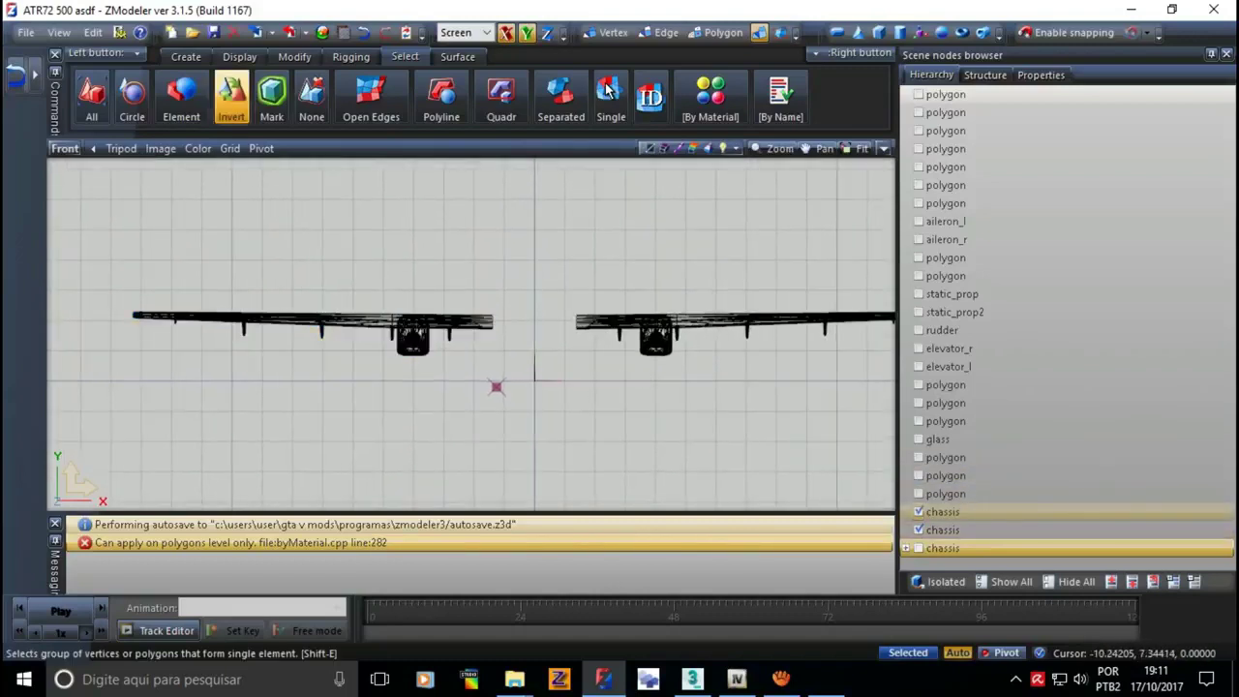
click(186, 57)
click(92, 95)
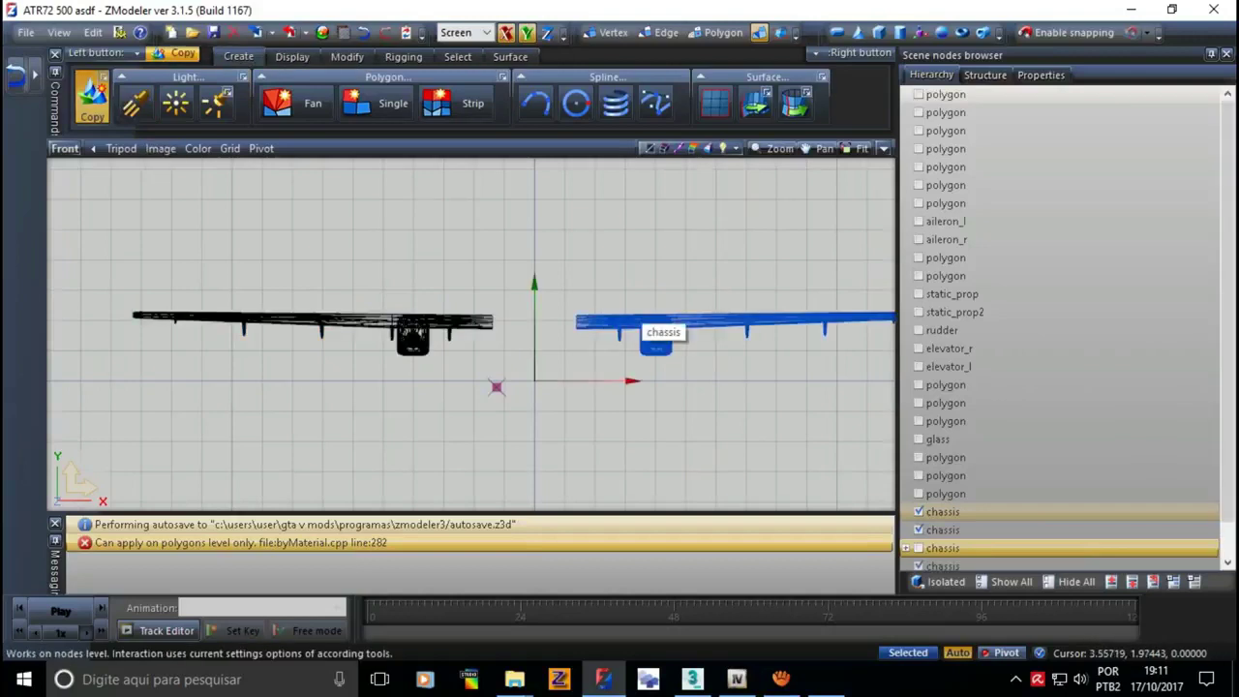
click(634, 336)
key(Escape)
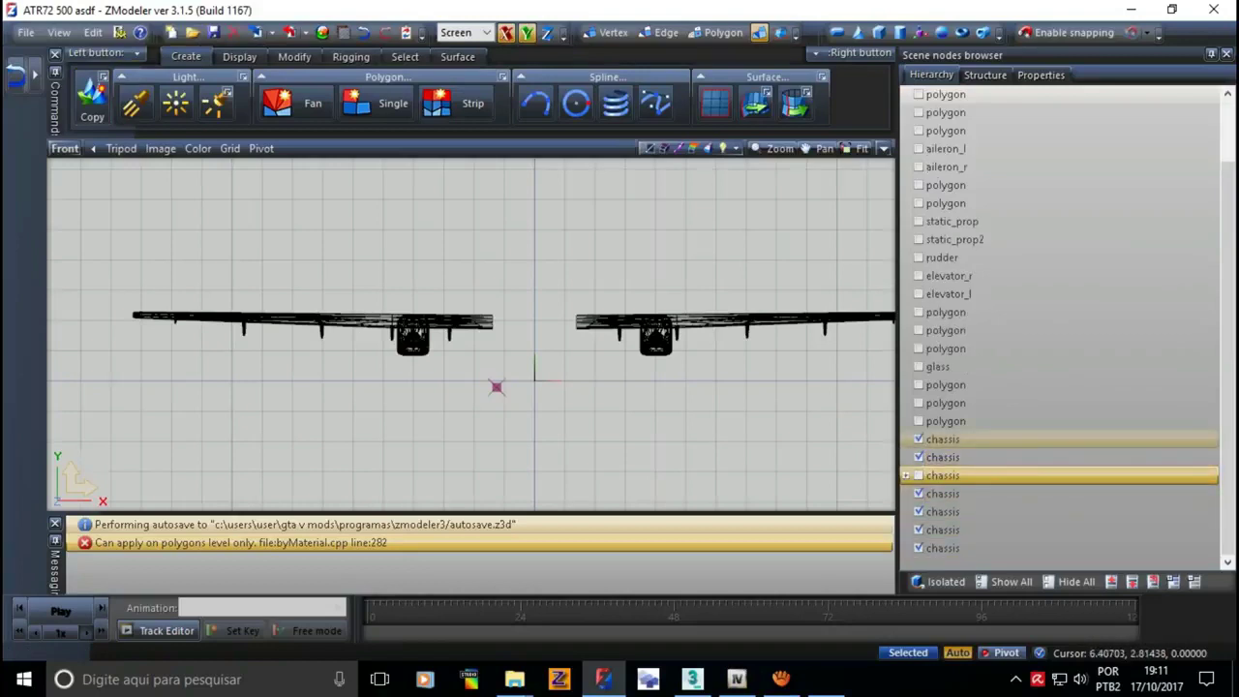
click(658, 325)
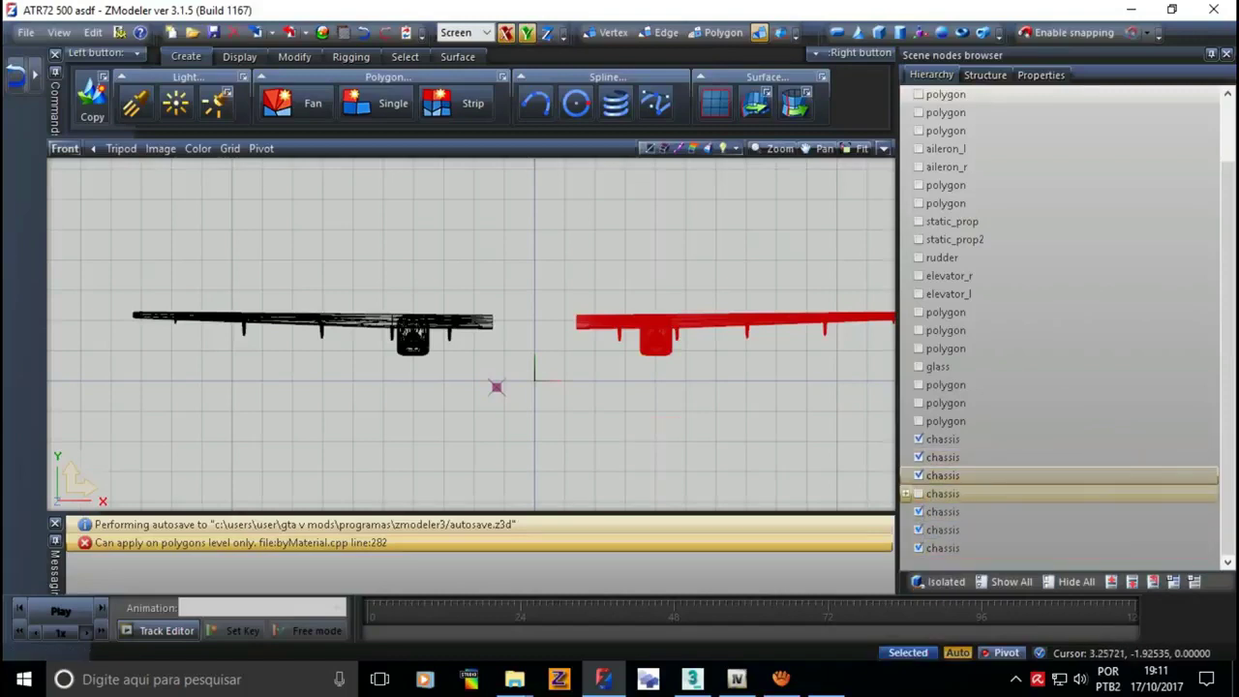
- Uncheck the other chassis nodes in Scene nodes so only the new copy stays visible
click(655, 429)
click(919, 476)
click(919, 457)
click(919, 439)
scroll(687, 325, up, 1)
click(919, 530)
click(919, 548)
scroll(493, 400, down, 2)
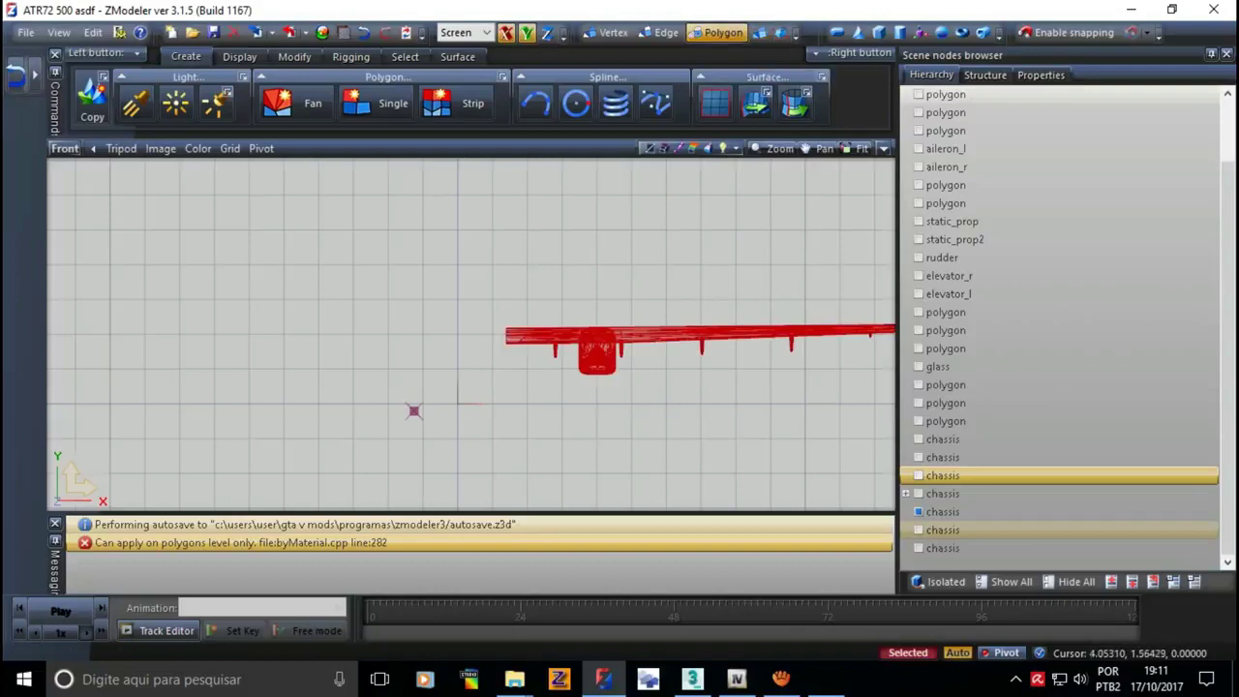
- Orbit the maximized 3D view around the chassis copy, then return to four views
click(884, 148)
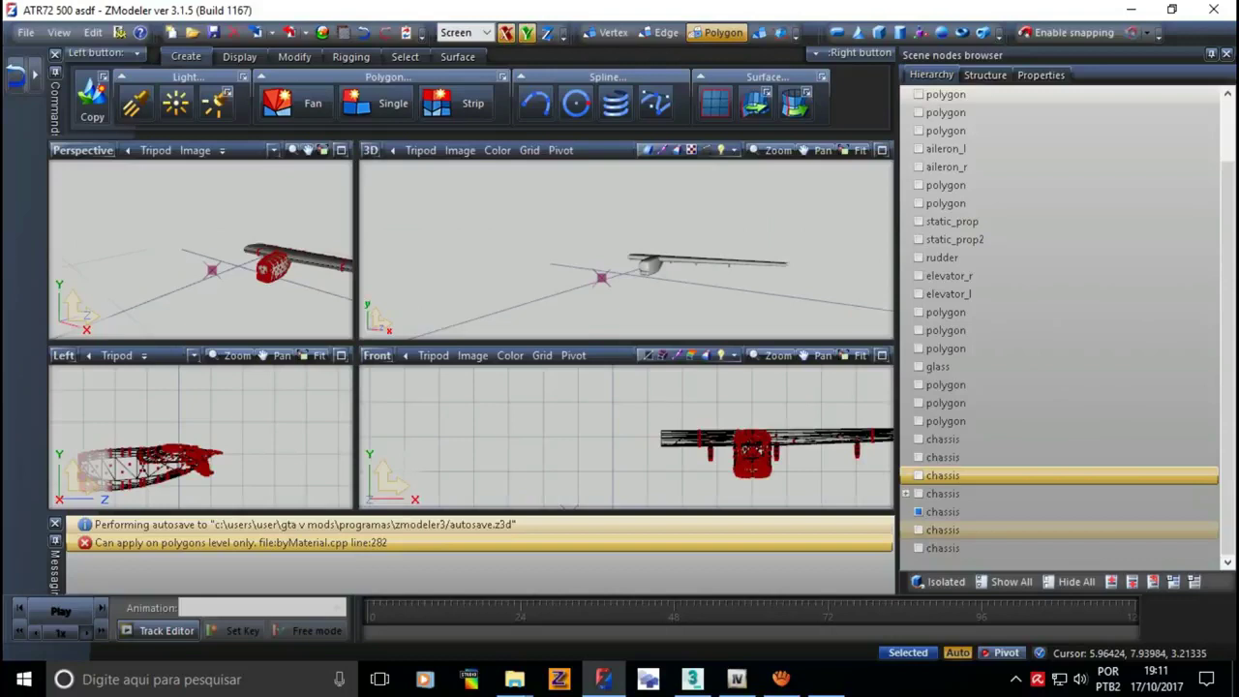
click(882, 150)
middle_drag(581, 338, 503, 368)
middle_drag(581, 339, 577, 337)
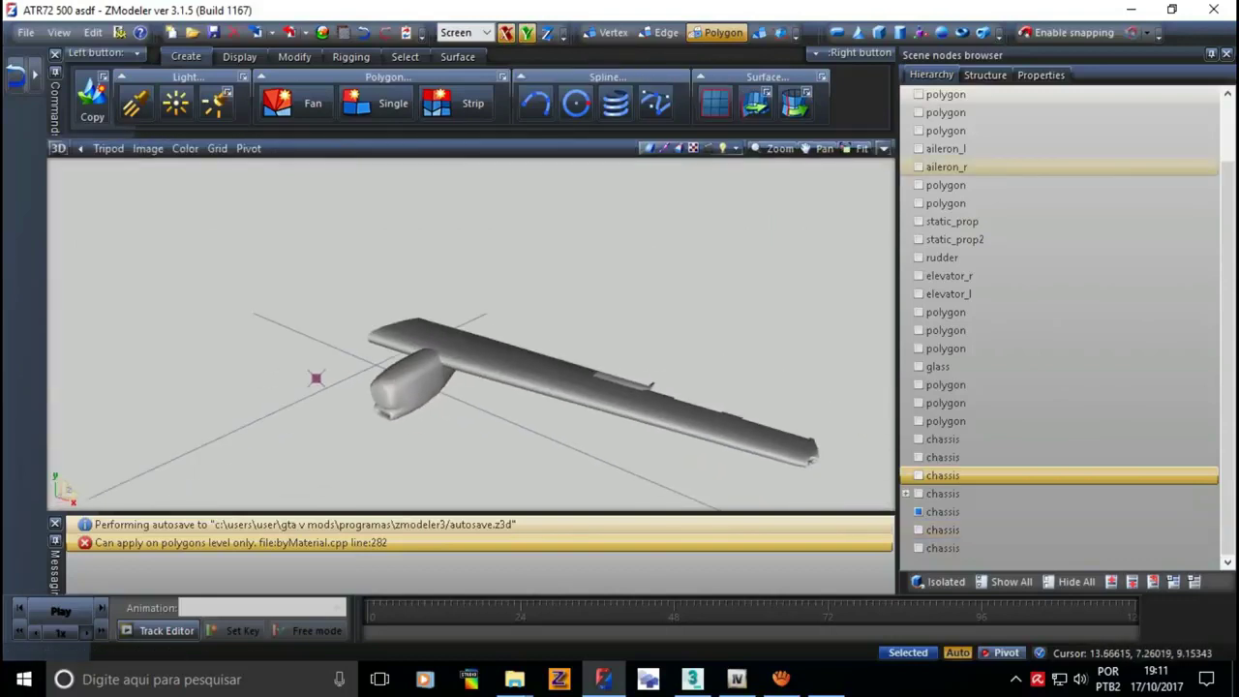
click(884, 148)
middle_drag(201, 252, 242, 271)
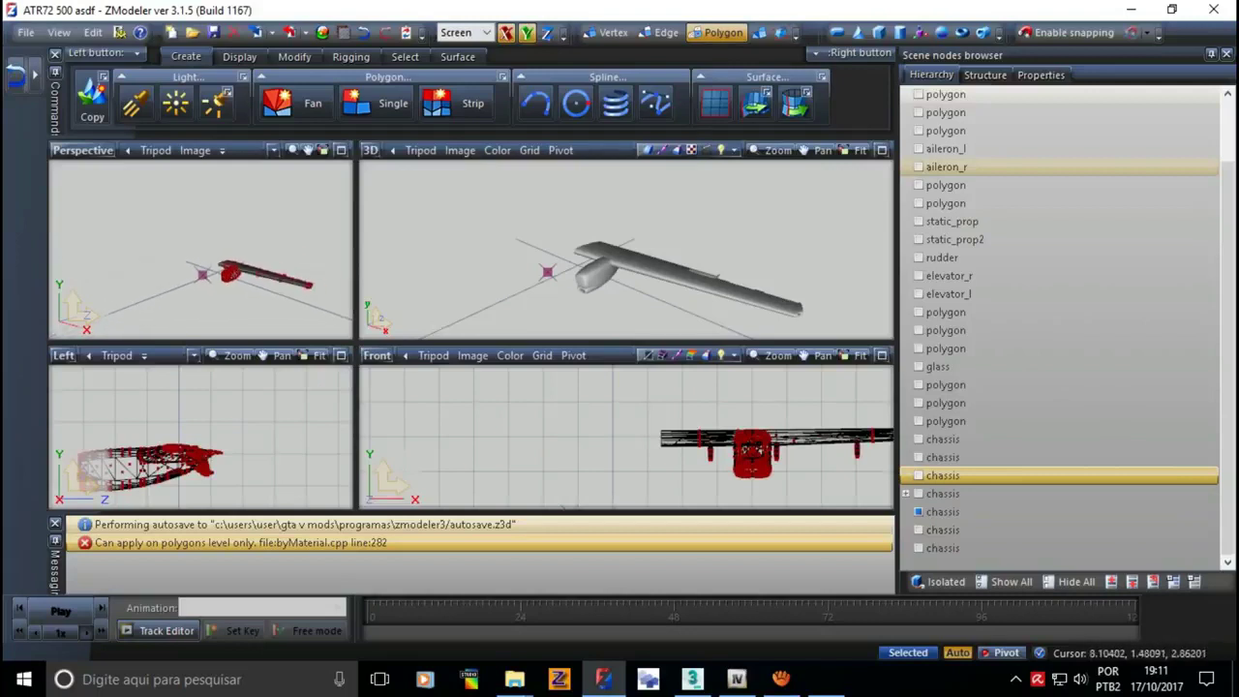
click(405, 56)
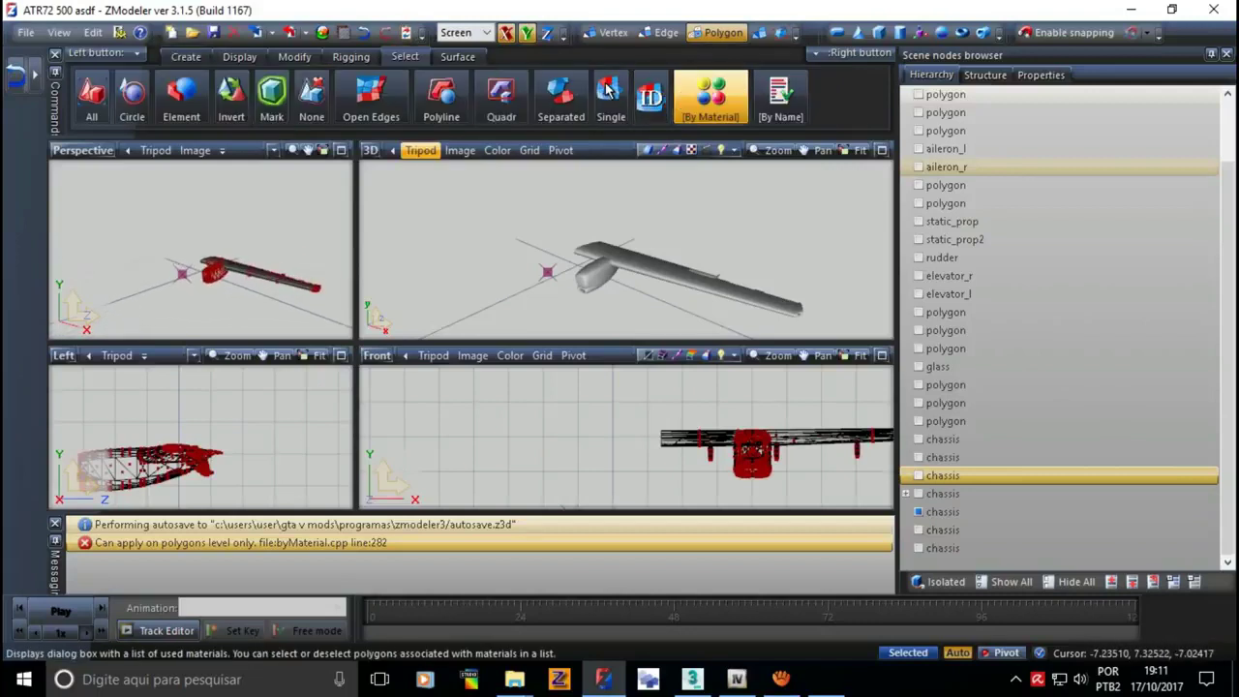
- Select and delete the chassis copy's atr72_4 [spec] material polygons
click(710, 97)
click(112, 200)
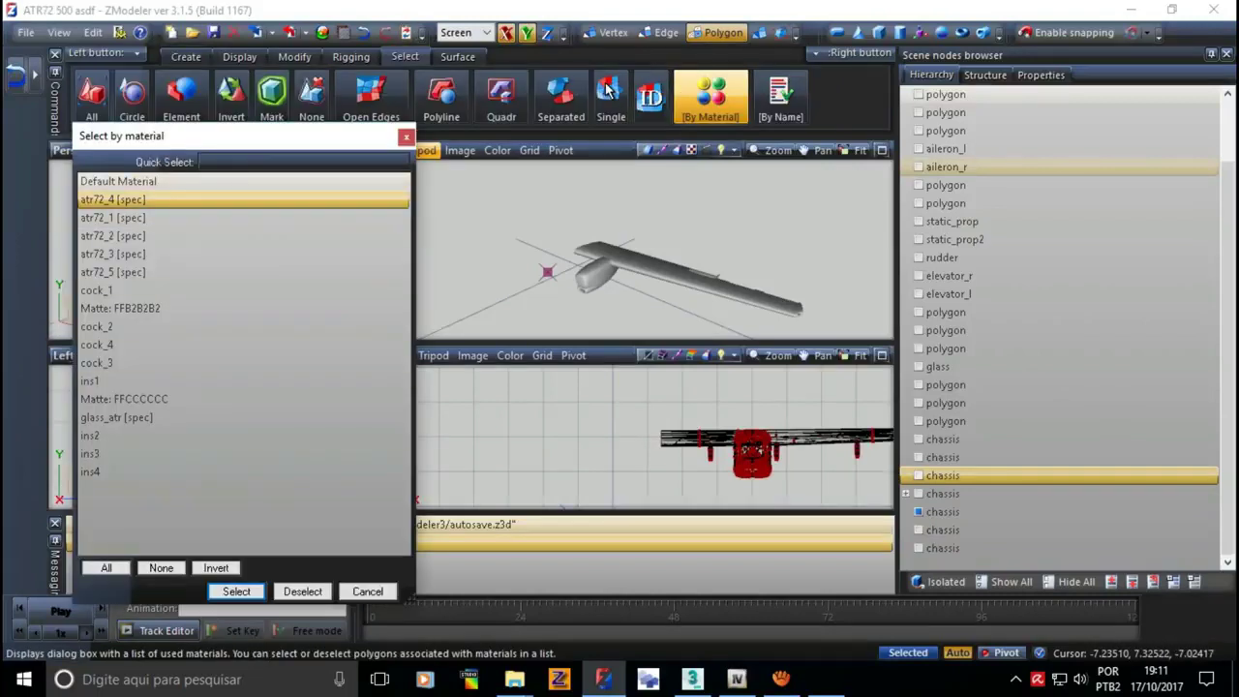
click(236, 592)
scroll(242, 276, up, 3)
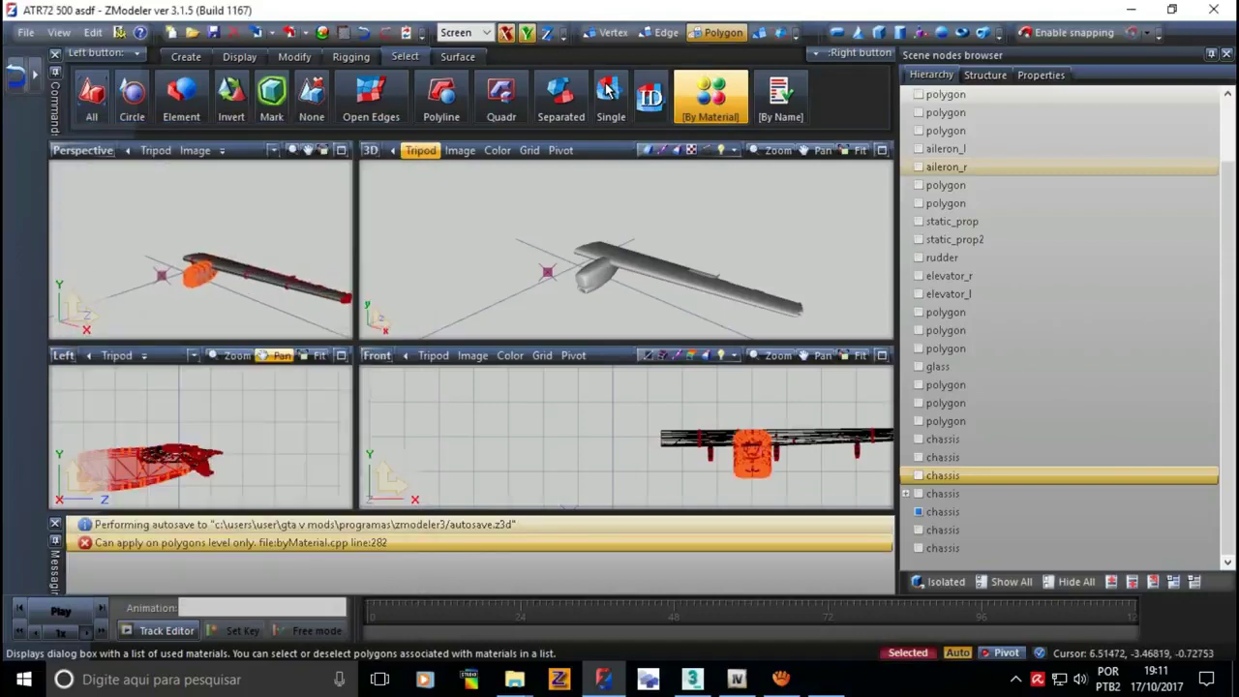
click(710, 97)
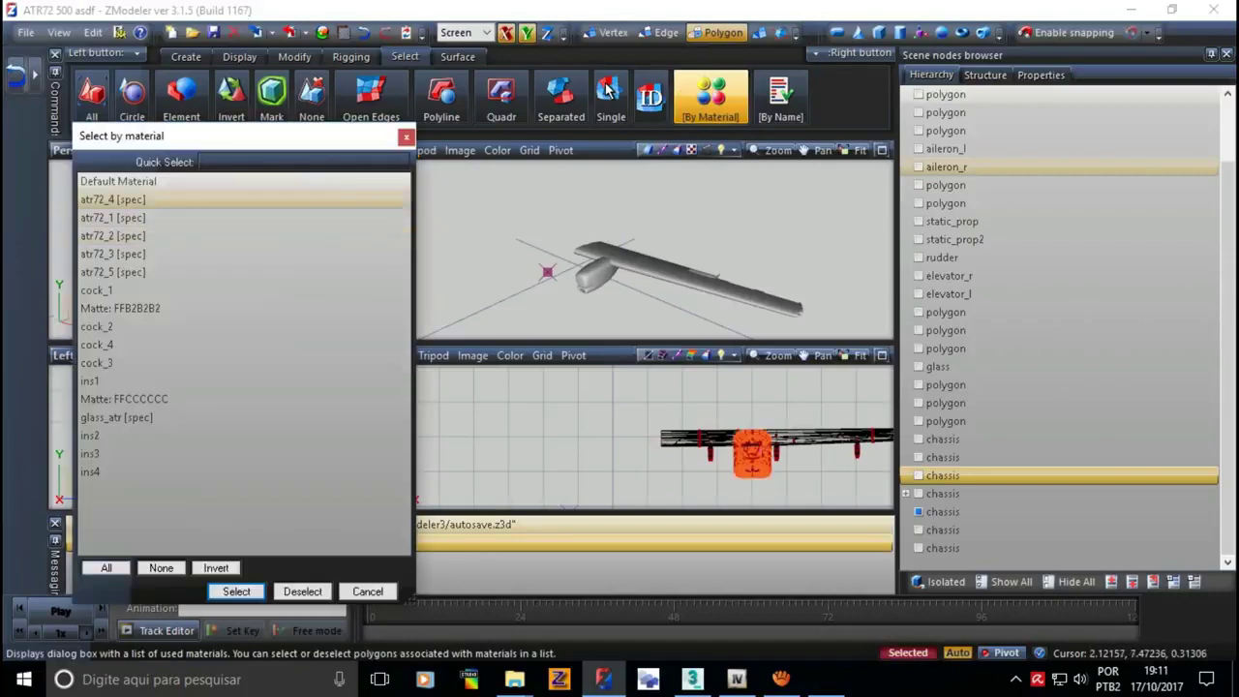
key(Return)
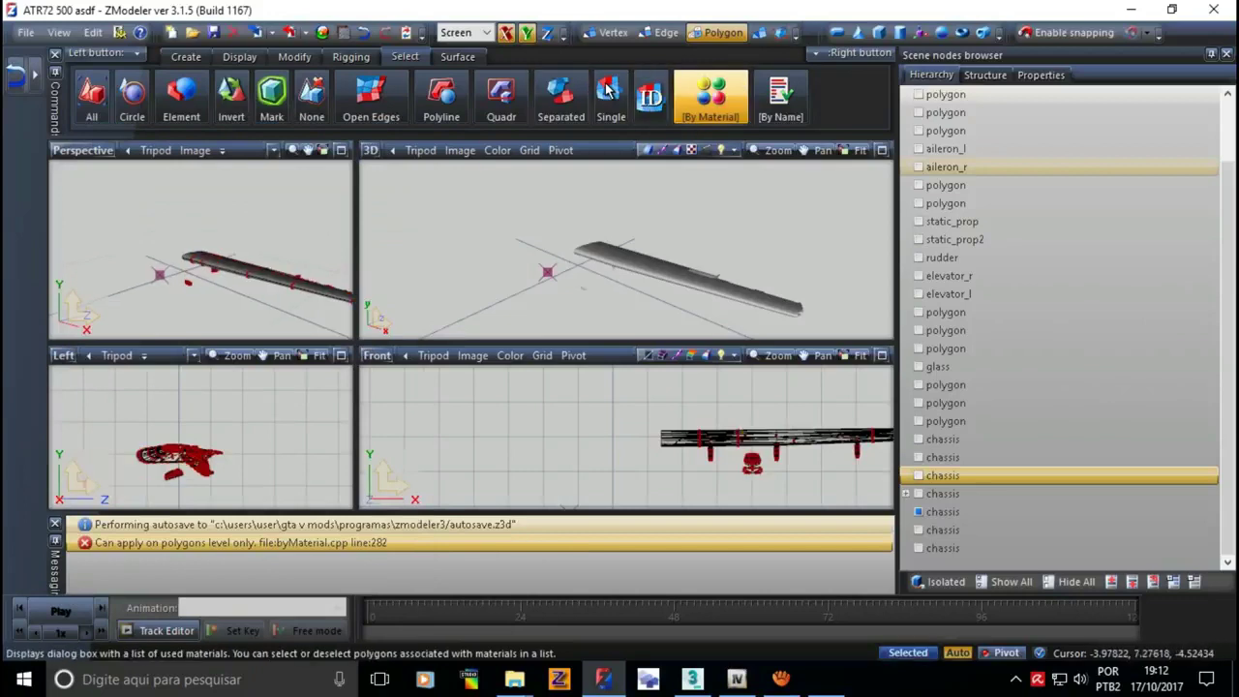
- Select the atr72_1 [spec] polygons and tilt the perspective view to lay the wing flat
click(710, 96)
click(113, 218)
key(Return)
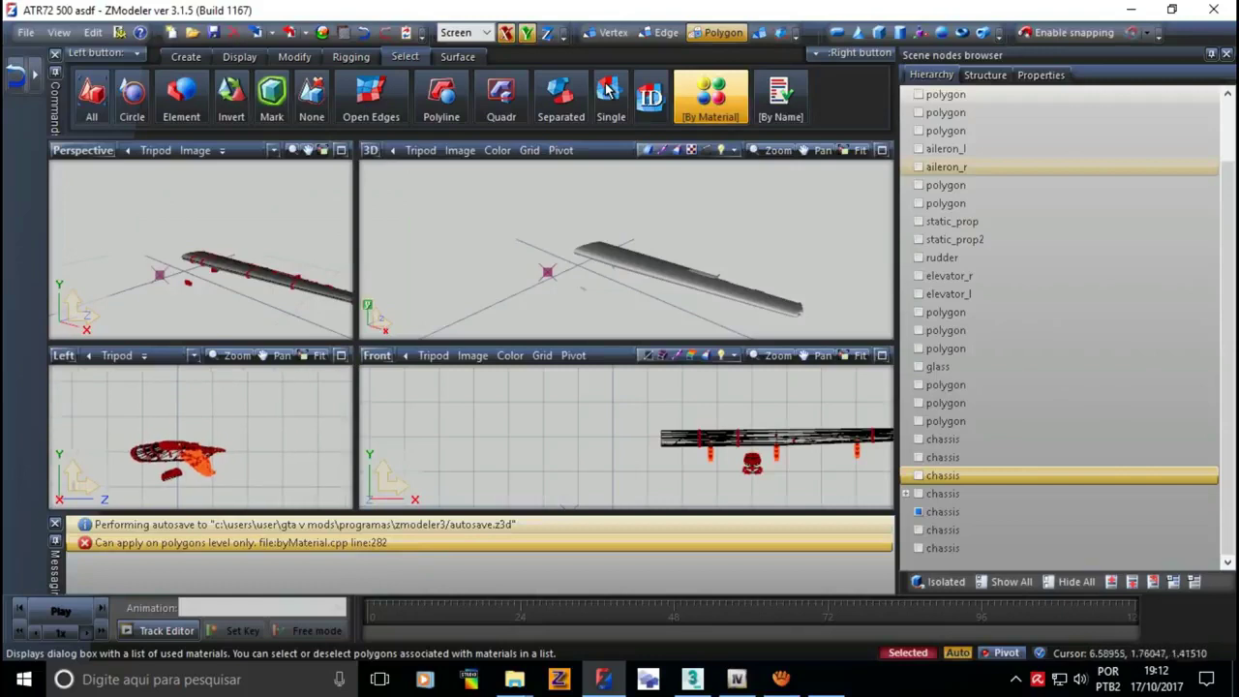
scroll(200, 252, up, 1)
scroll(200, 251, up, 1)
scroll(201, 252, up, 2)
scroll(200, 251, up, 2)
mouse_move(201, 291)
middle_down()
mouse_move(201, 213)
mouse_move(201, 232)
middle_up()
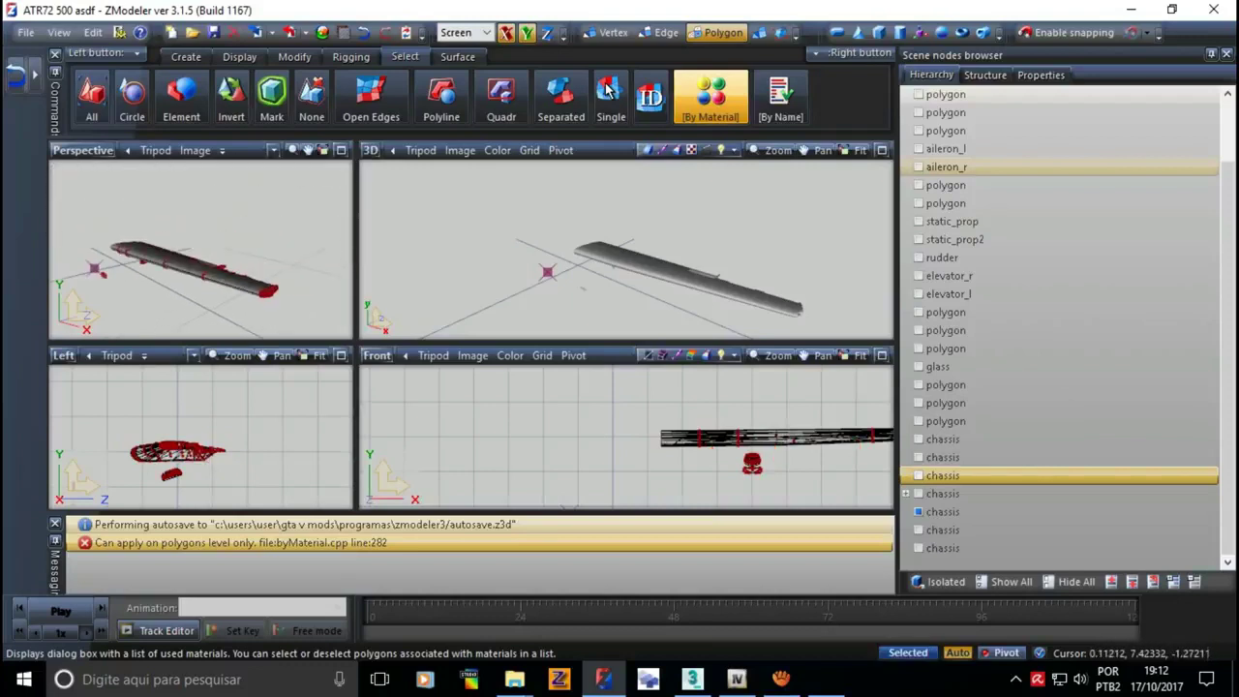
- Select the atr72_2, atr72_3 and atr72_5 [spec] material polygons in turn
click(711, 97)
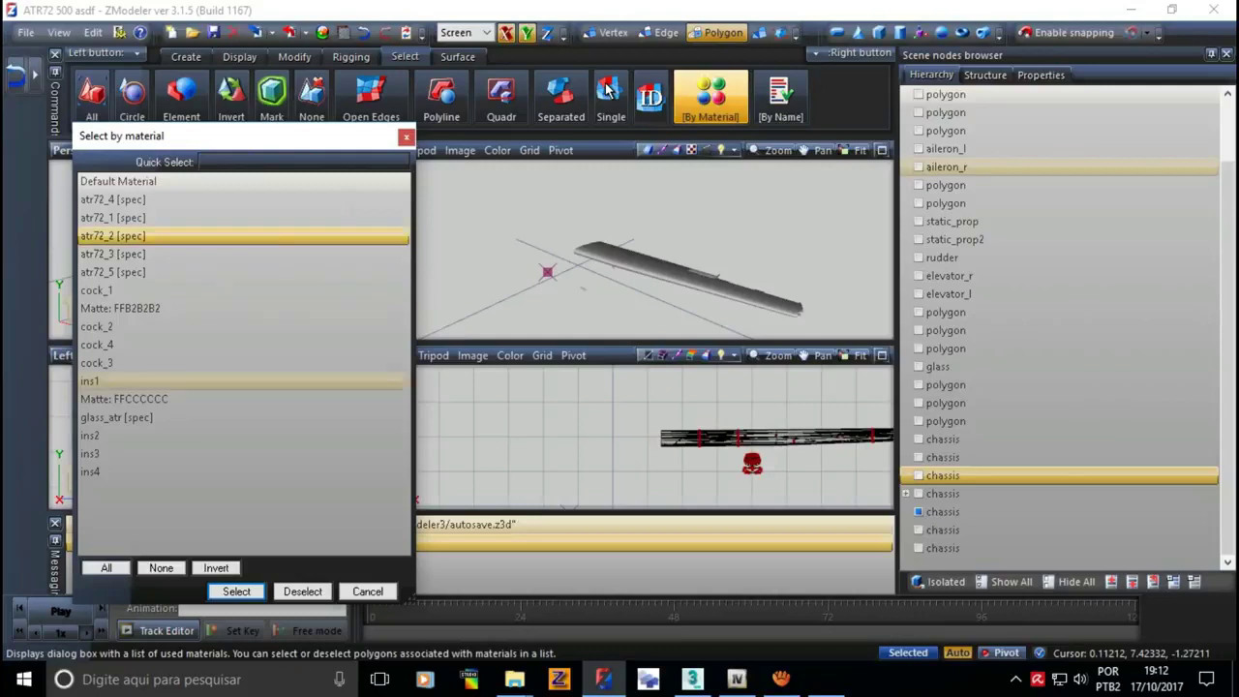
key(Return)
scroll(201, 252, up, 1)
scroll(200, 251, up, 1)
scroll(201, 251, up, 2)
scroll(200, 252, up, 1)
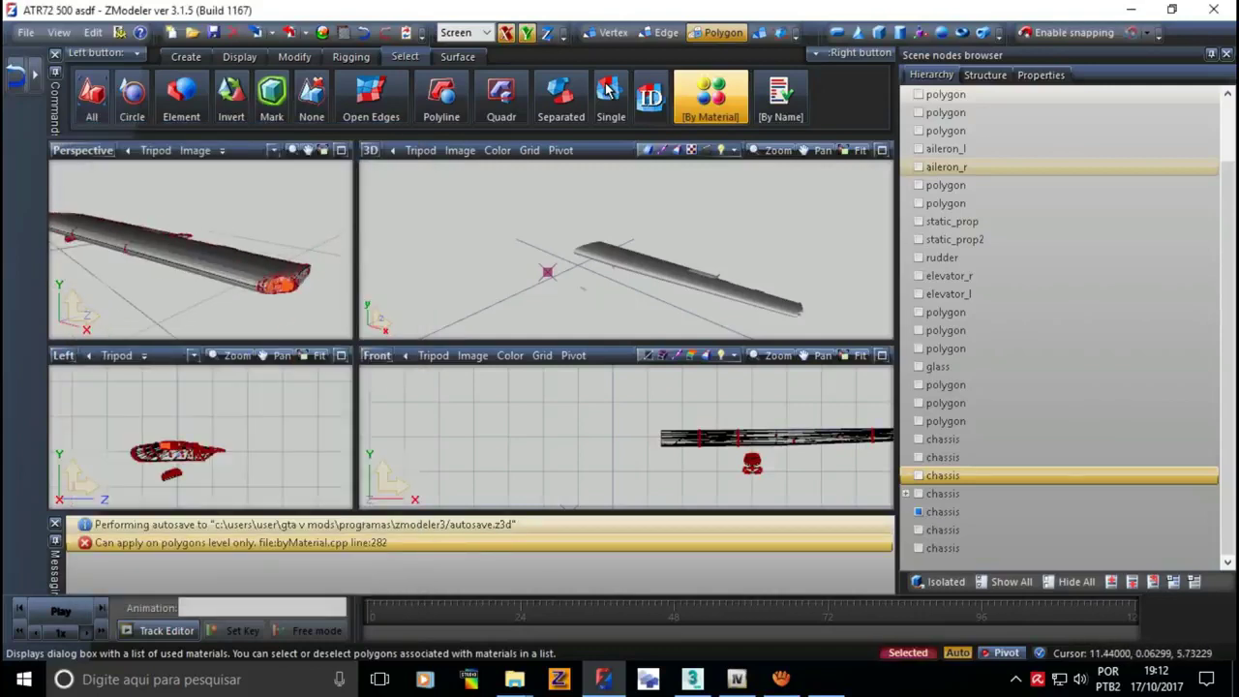
scroll(201, 251, up, 1)
scroll(201, 252, up, 1)
scroll(200, 252, up, 1)
scroll(201, 252, up, 2)
scroll(201, 251, down, 4)
scroll(201, 251, down, 1)
scroll(200, 252, down, 1)
scroll(201, 251, down, 1)
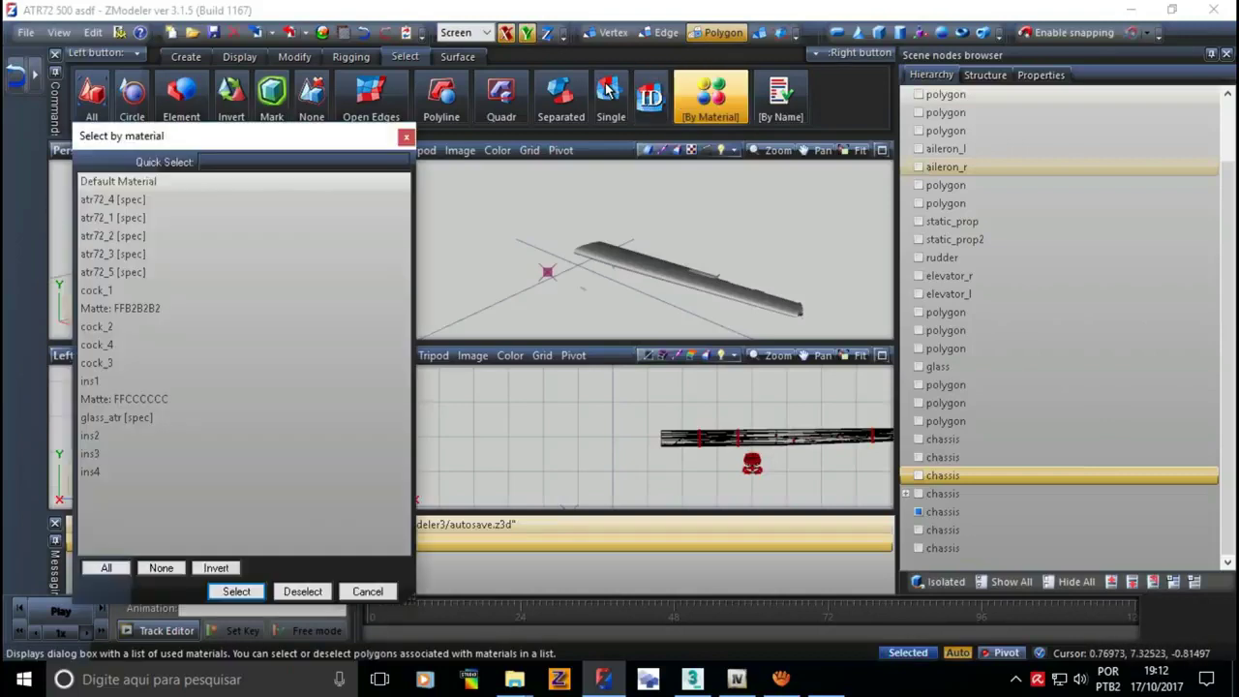
click(112, 254)
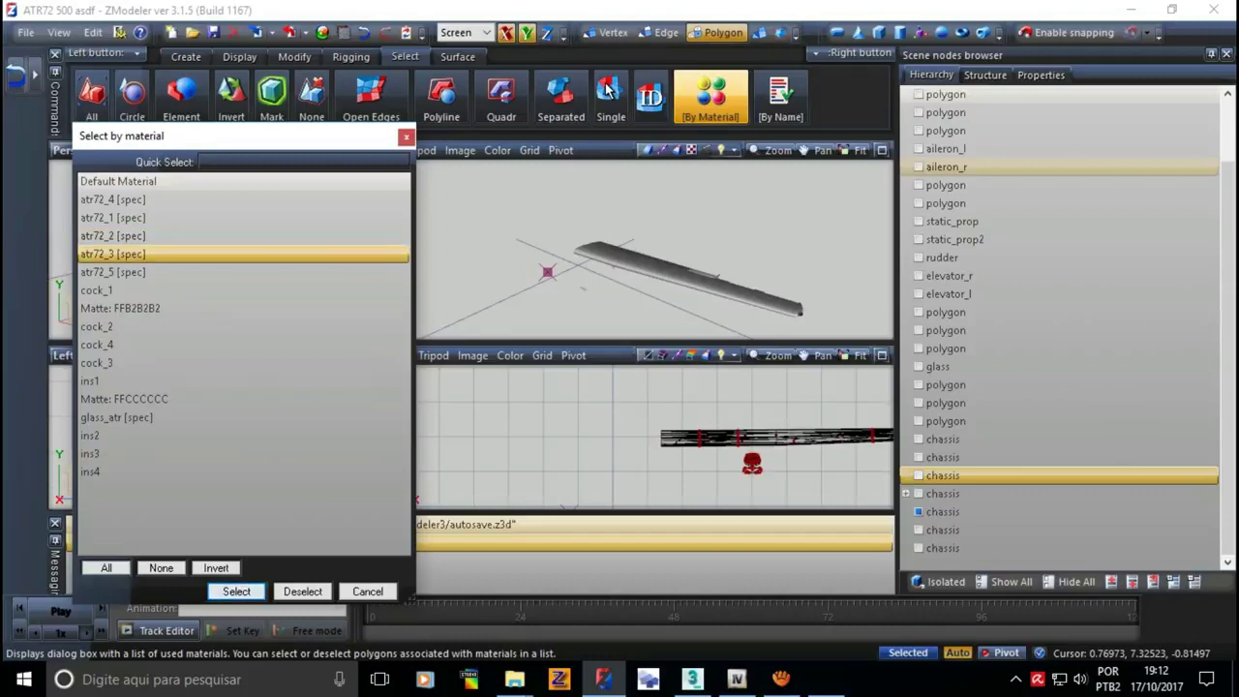
key(Return)
click(711, 97)
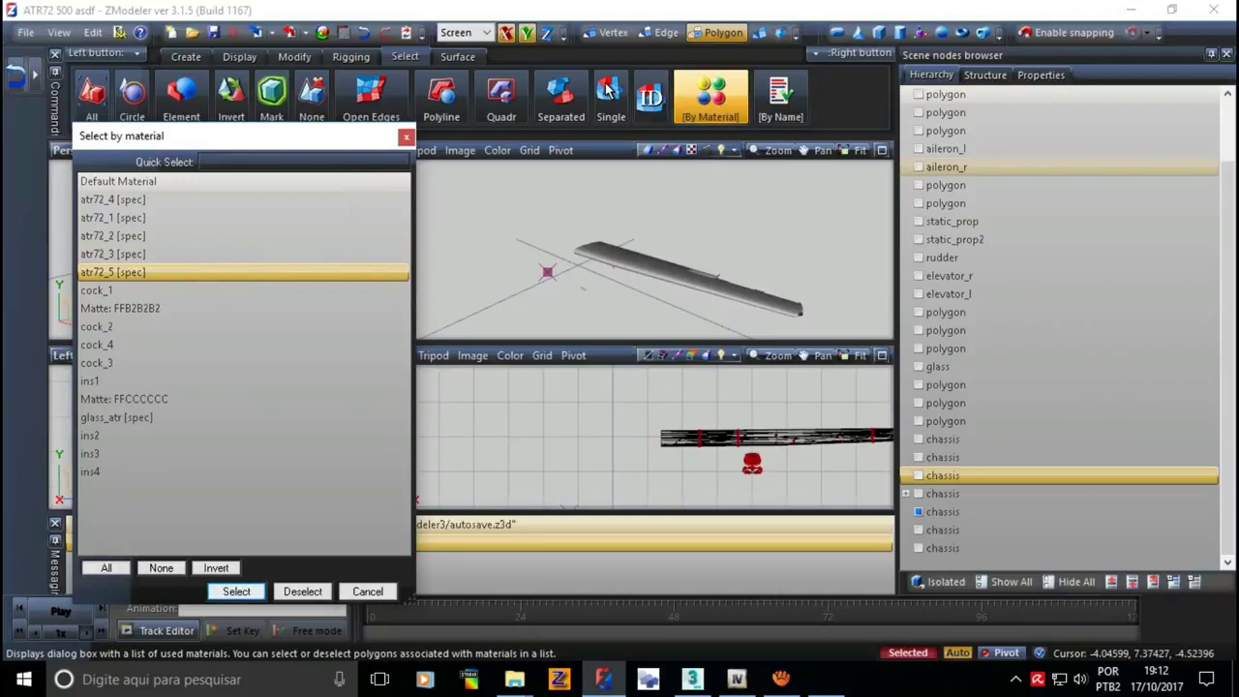
key(Return)
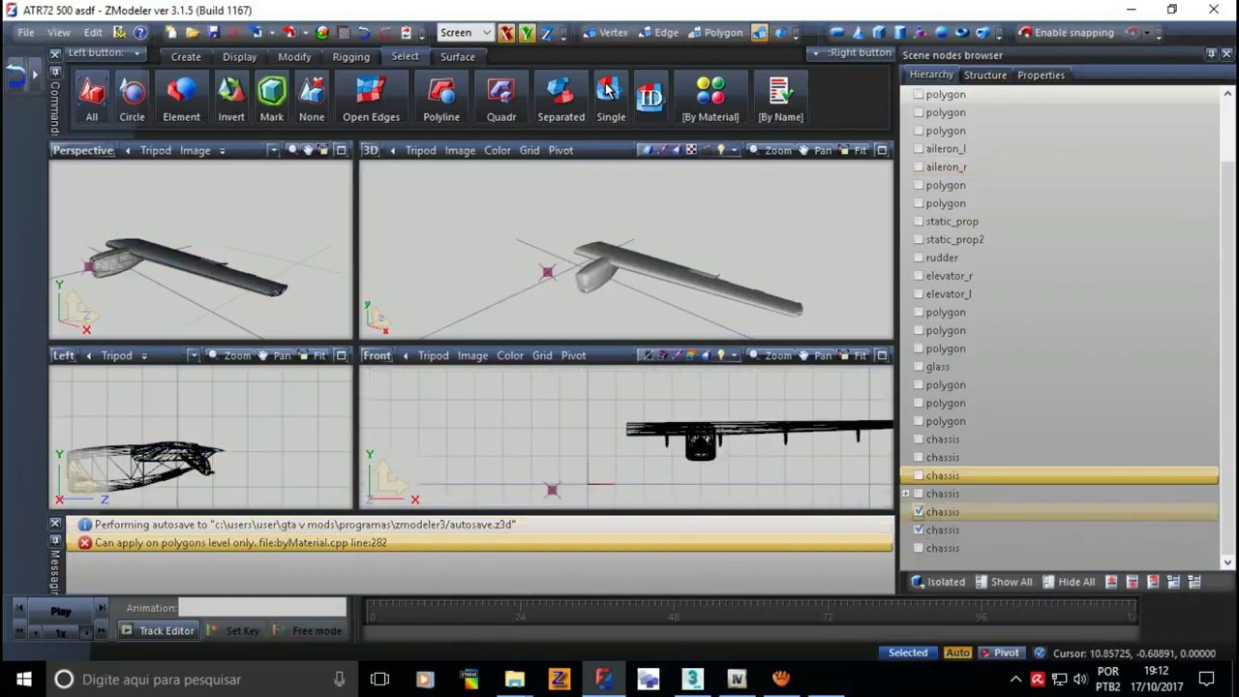
- Copy the selected chassis, clear the selection, and leave only the last chassis node visible
key(3)
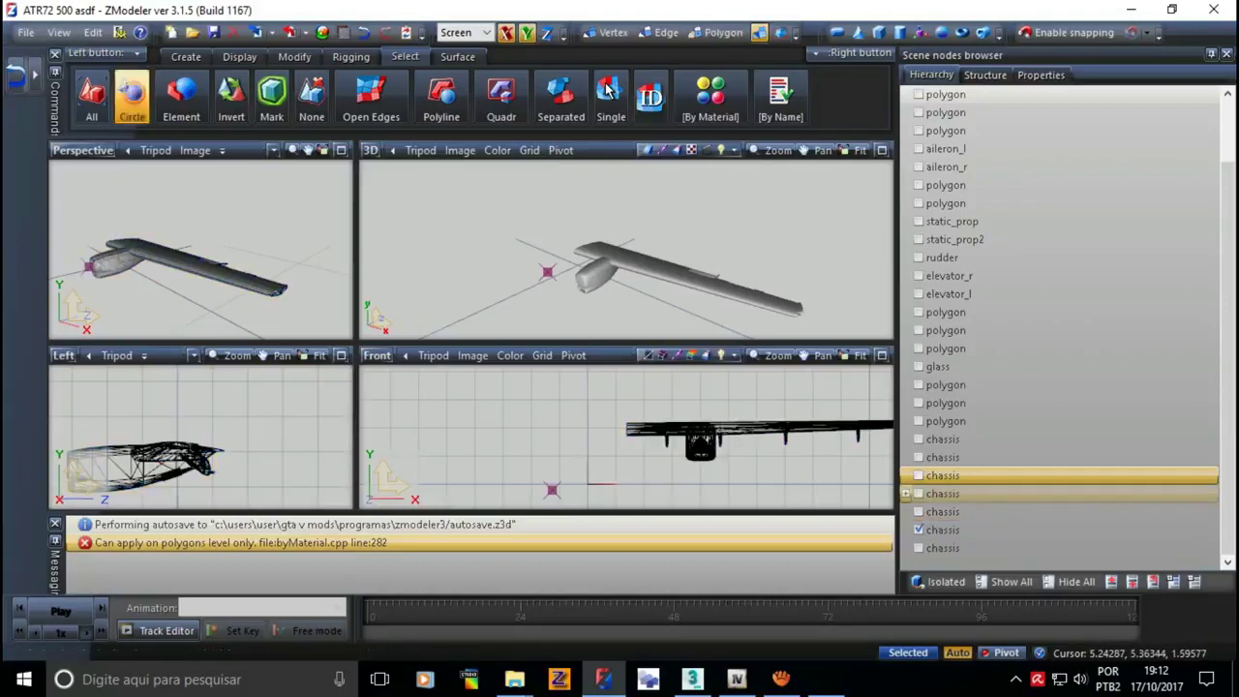
click(186, 56)
click(92, 97)
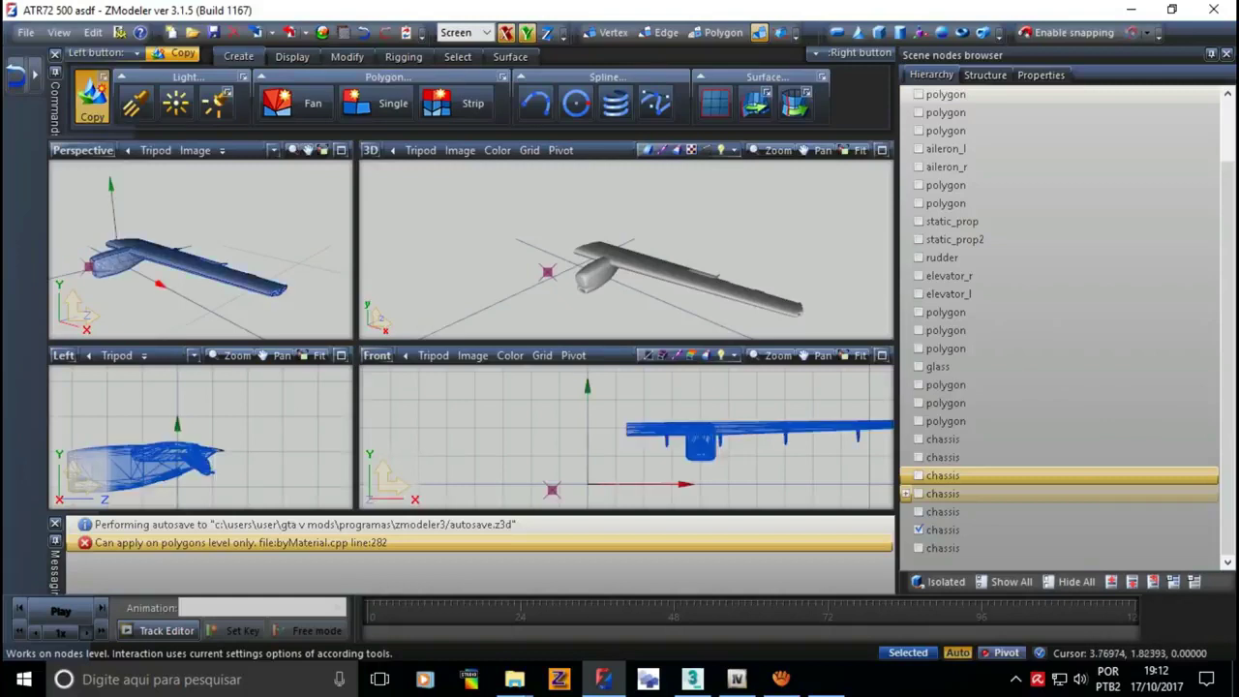
click(702, 446)
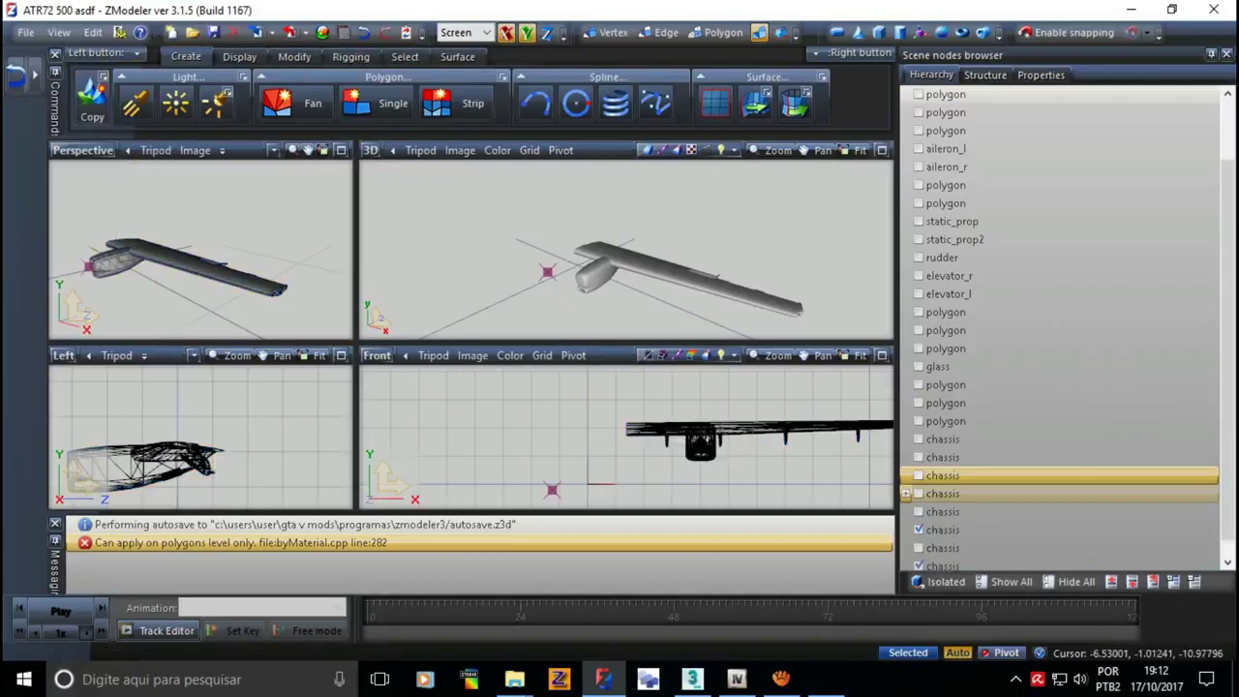
scroll(1060, 329, down, 1)
middle_drag(677, 435, 646, 436)
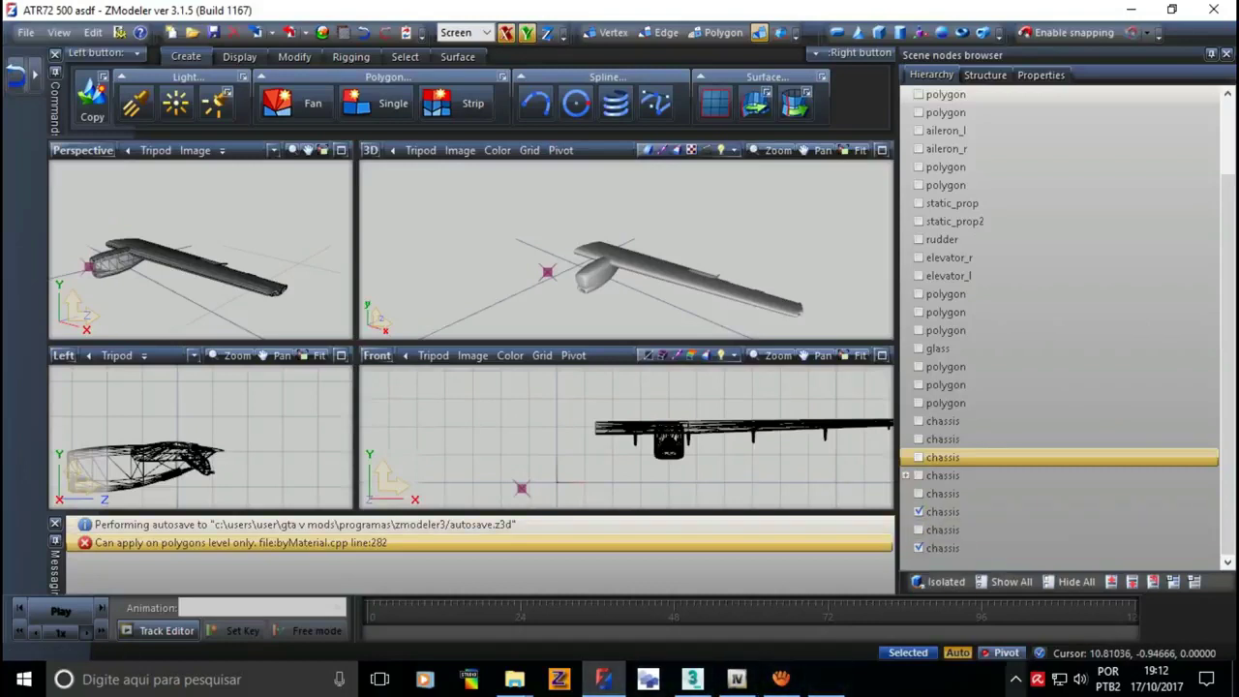
click(1015, 679)
click(780, 679)
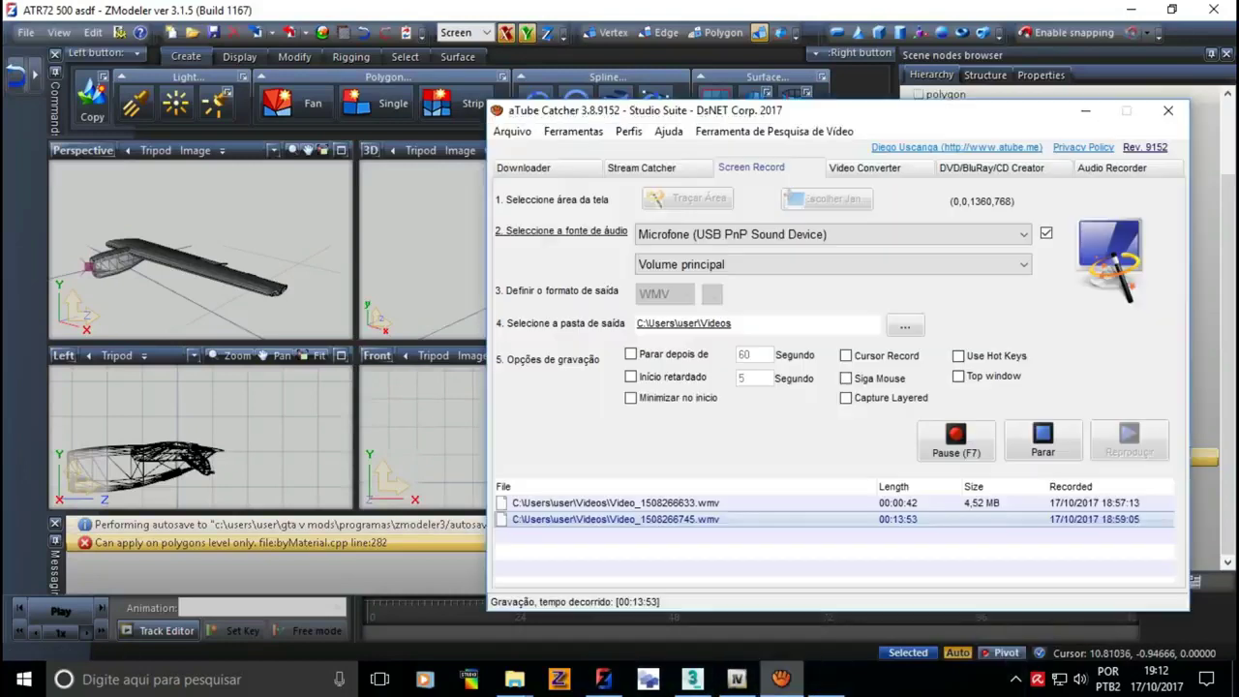
click(781, 678)
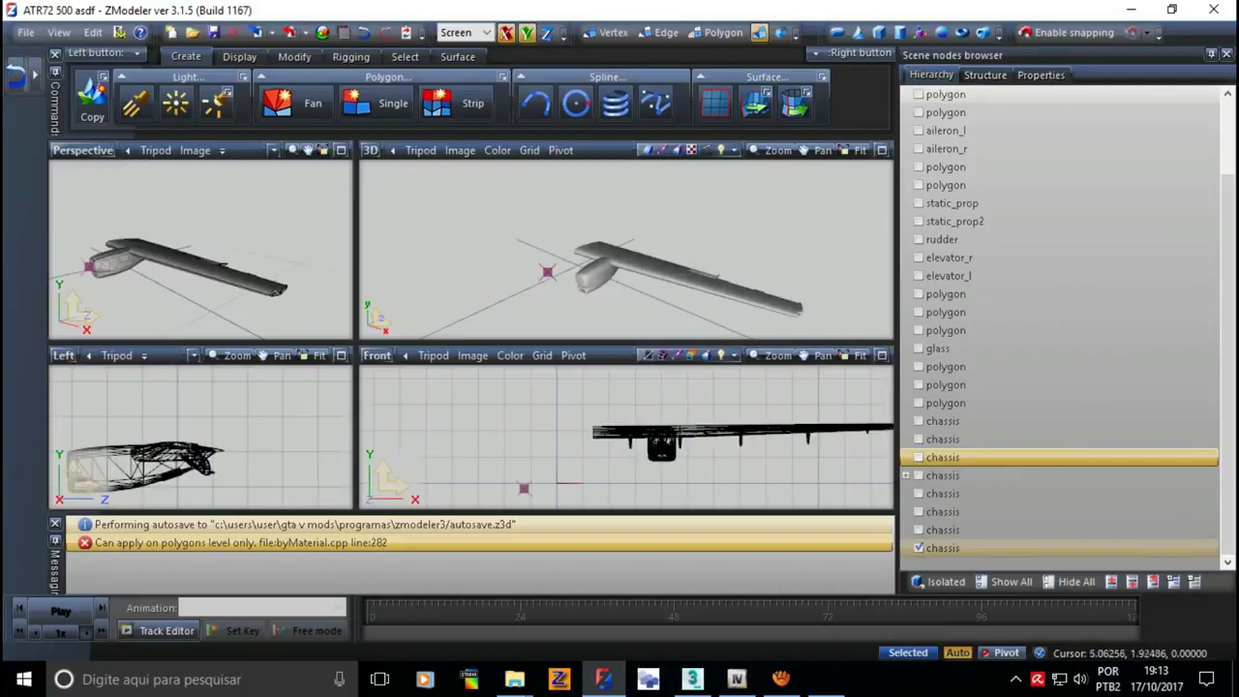
- In polygon mode on the last chassis copy, remove its atr72_5, atr72_3 and atr72_2 [spec] polygons
click(942, 548)
click(405, 56)
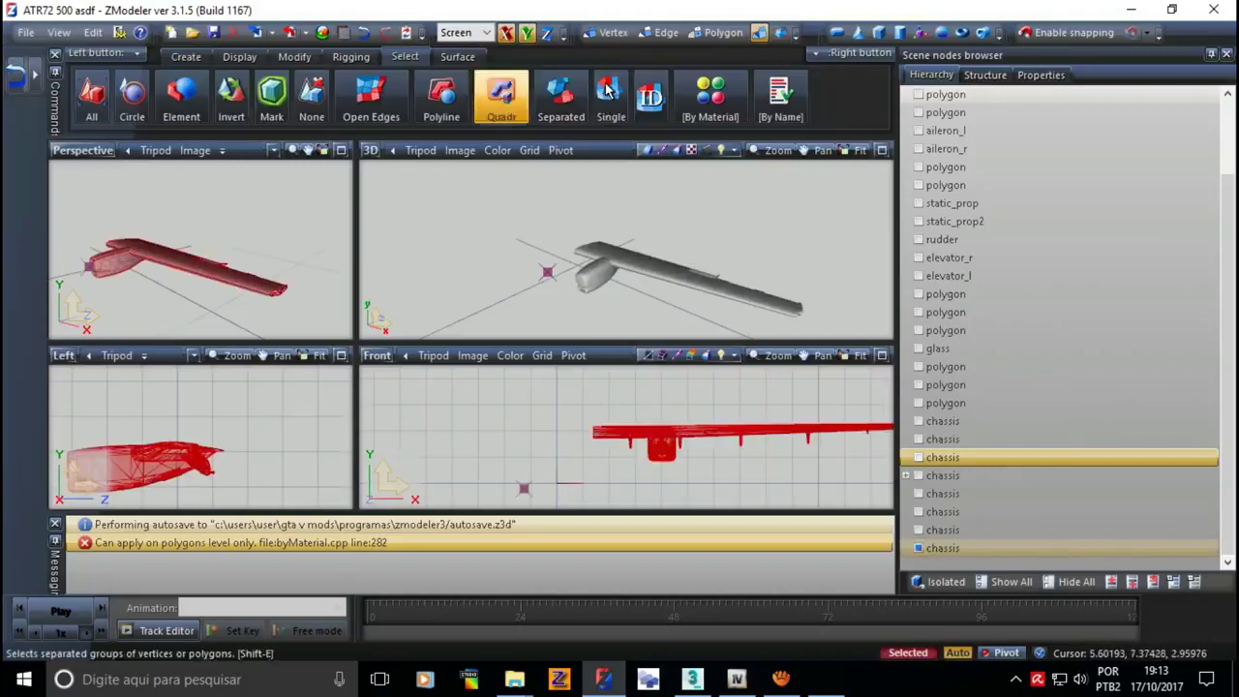
click(711, 96)
key(3)
click(710, 97)
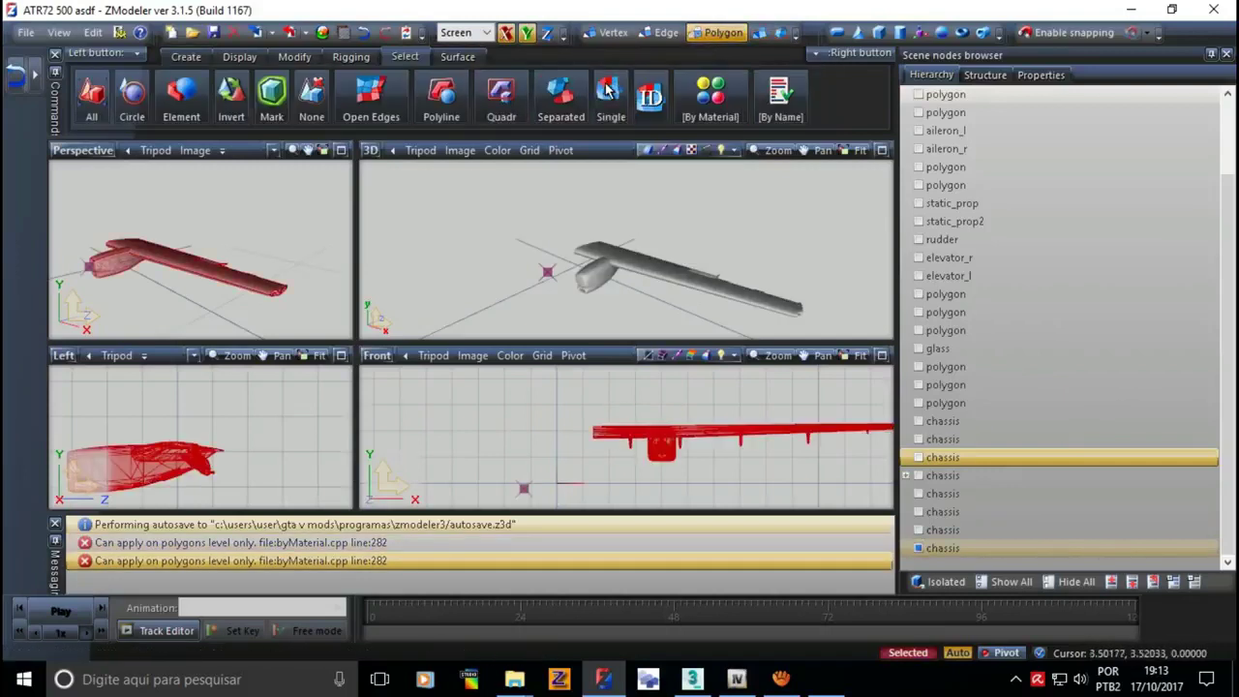
click(711, 97)
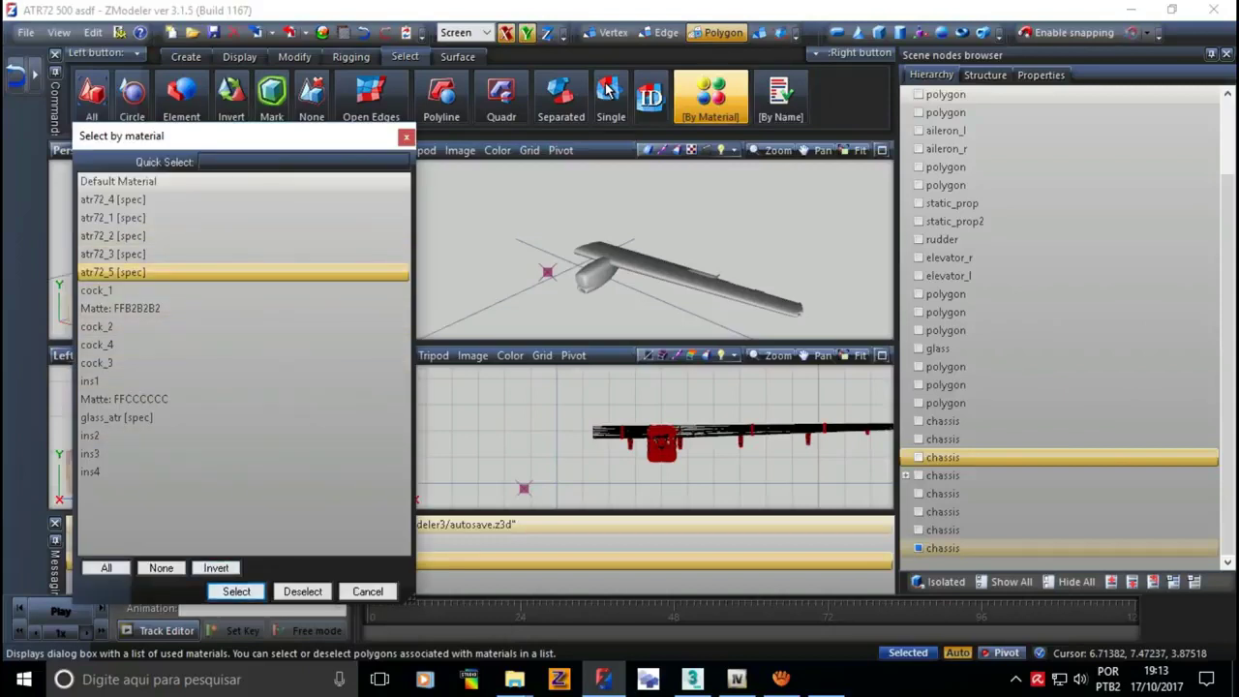
key(Return)
key(Return)
key(Up)
key(Up)
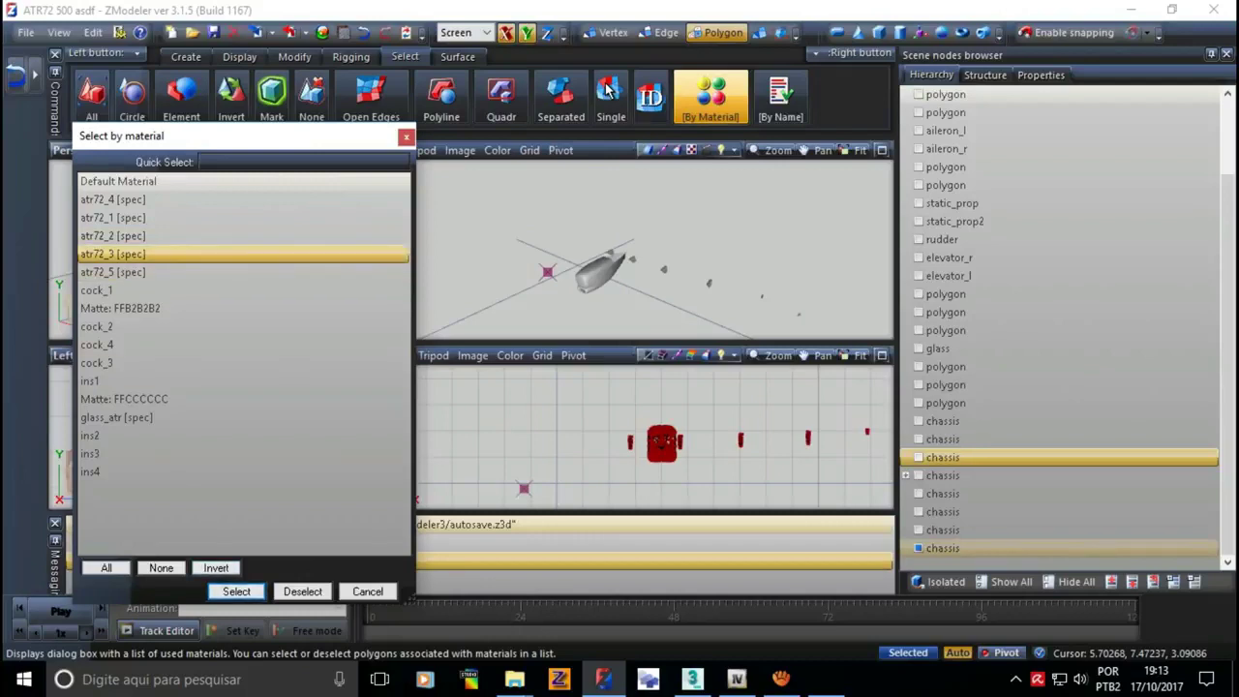
key(Return)
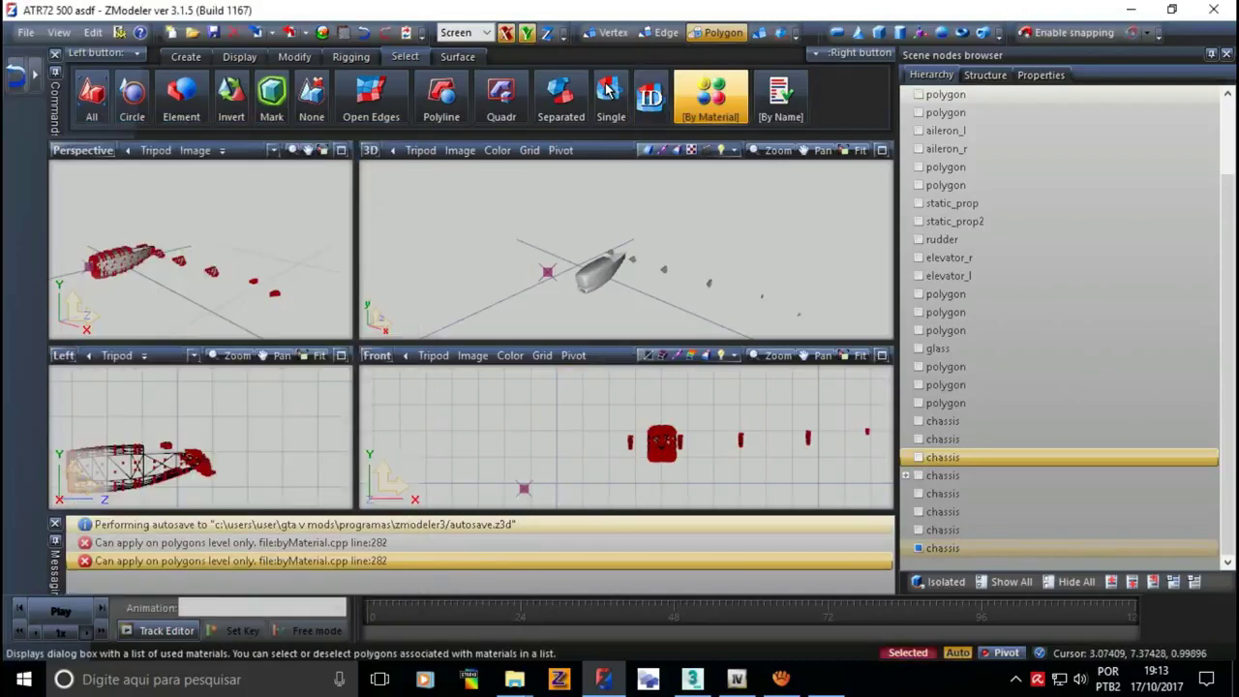
key(Return)
key(Up)
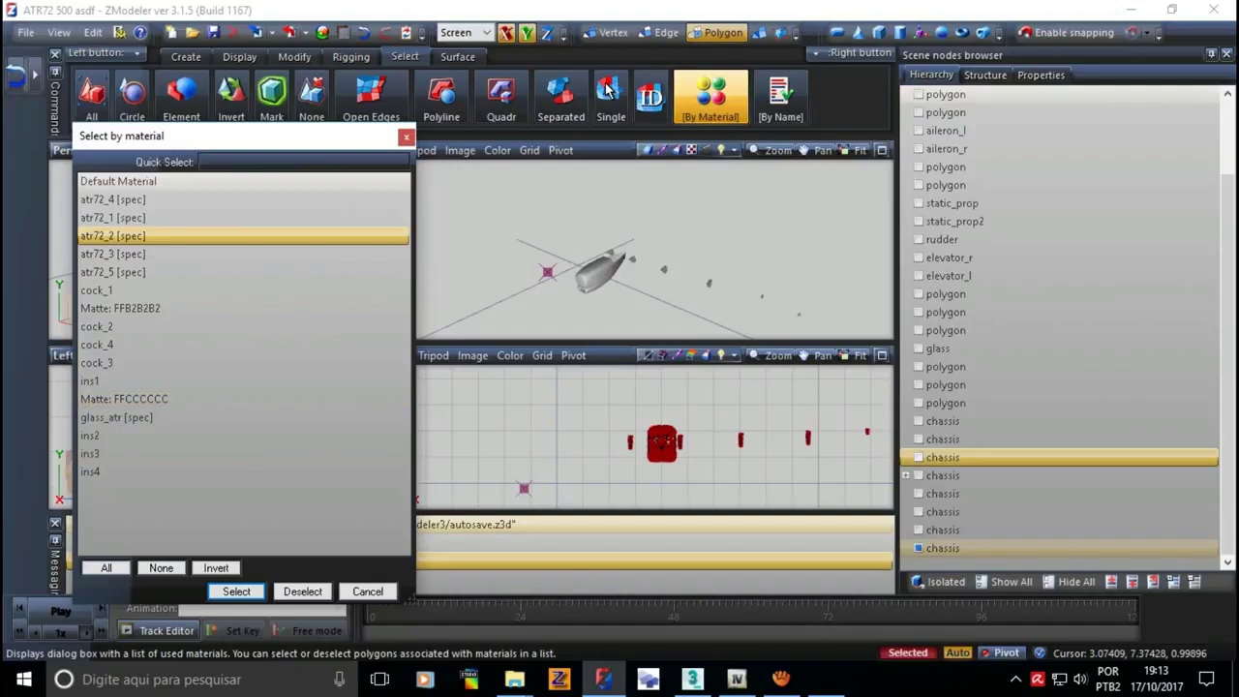
key(Return)
- Remove the atr72_1 [spec] polygons, leaving the atr72_4 nose section, and exit polygon level
middle_drag(194, 281, 164, 271)
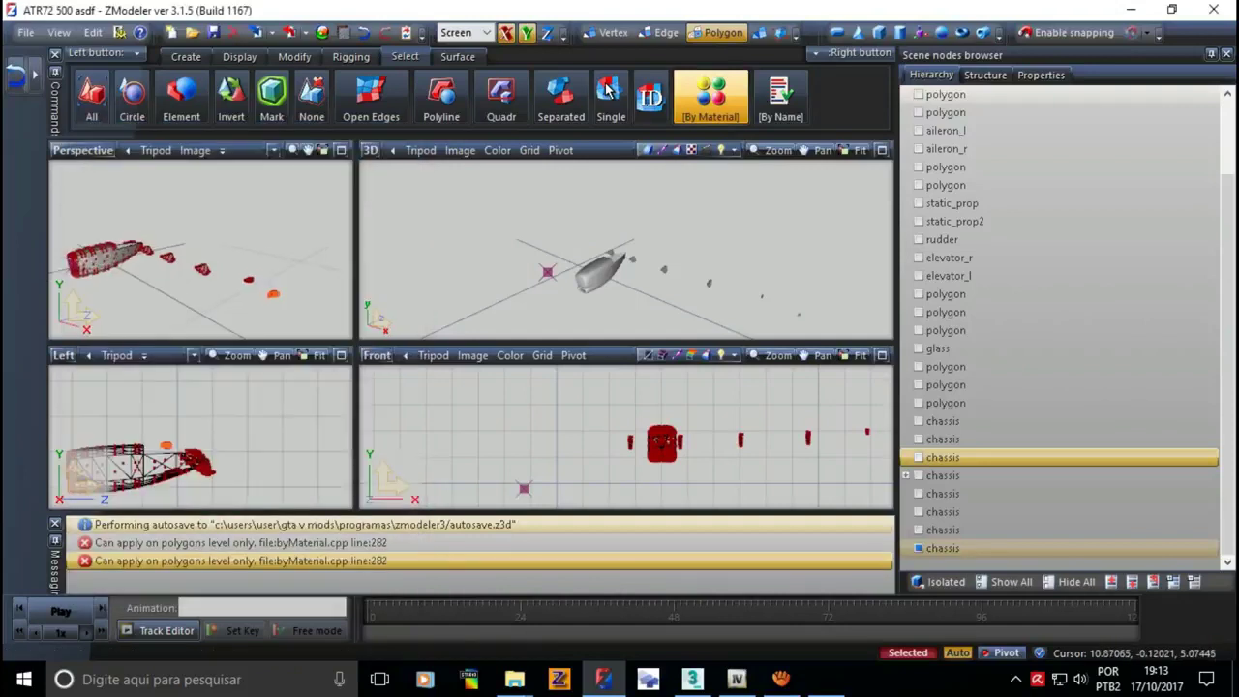
key(Return)
key(Up)
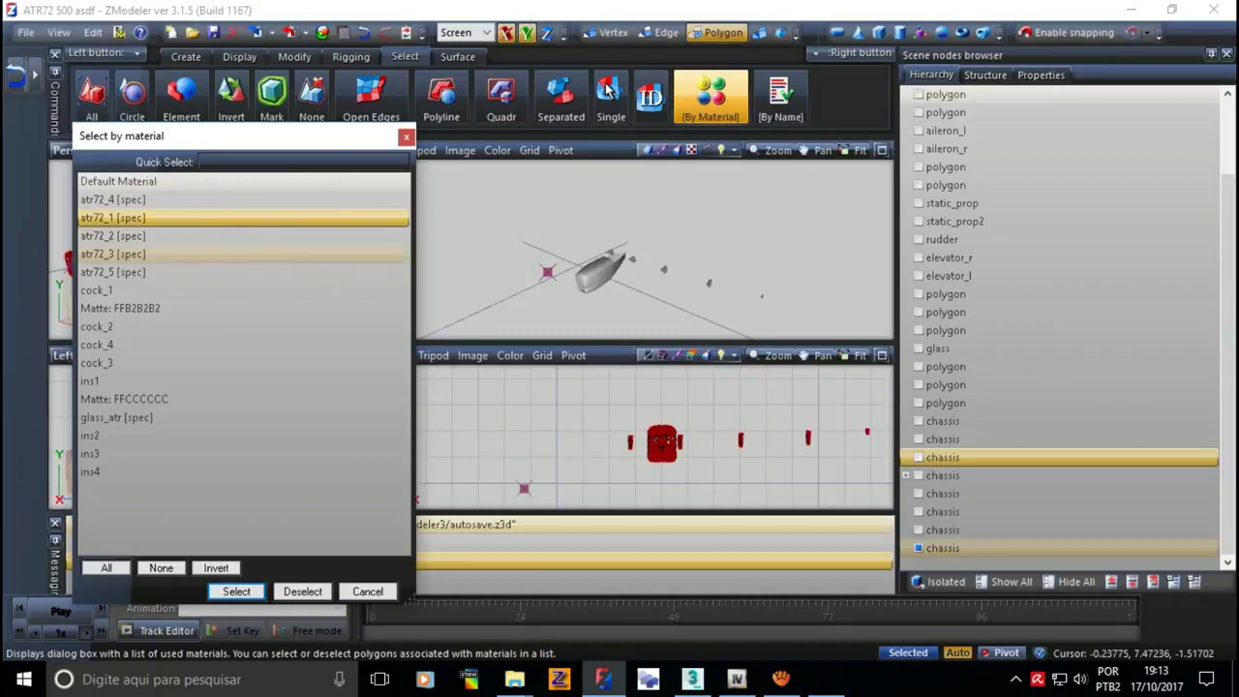
key(Return)
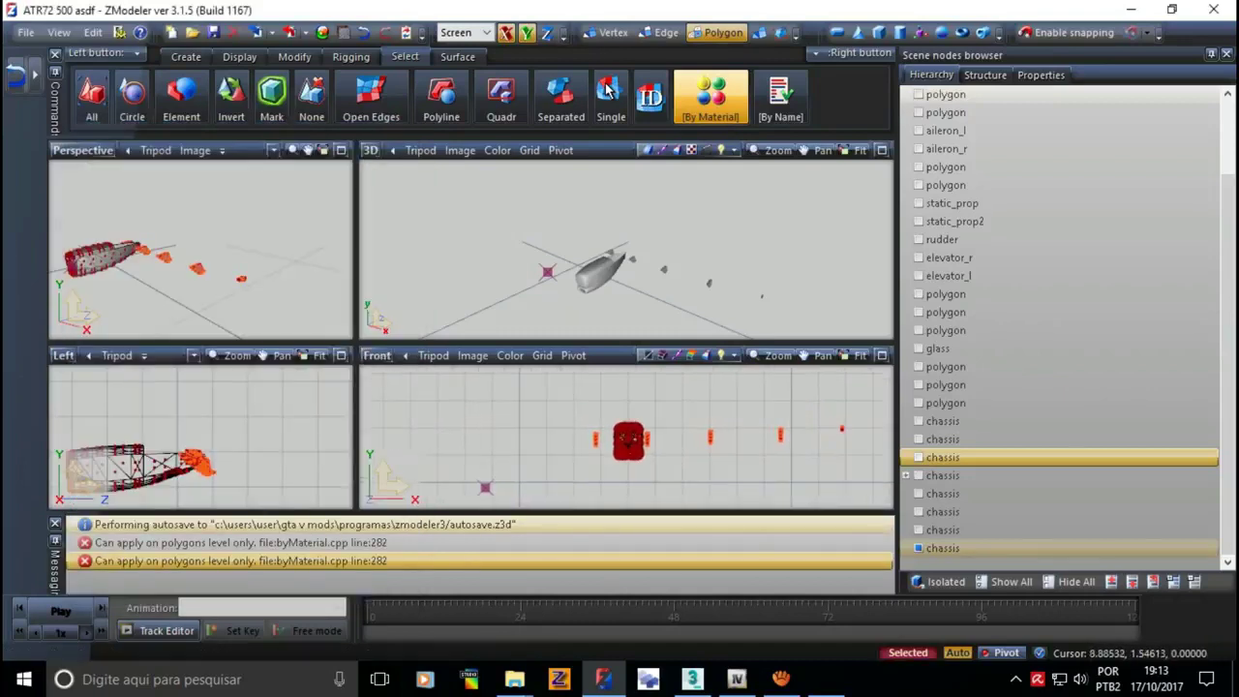
key(Return)
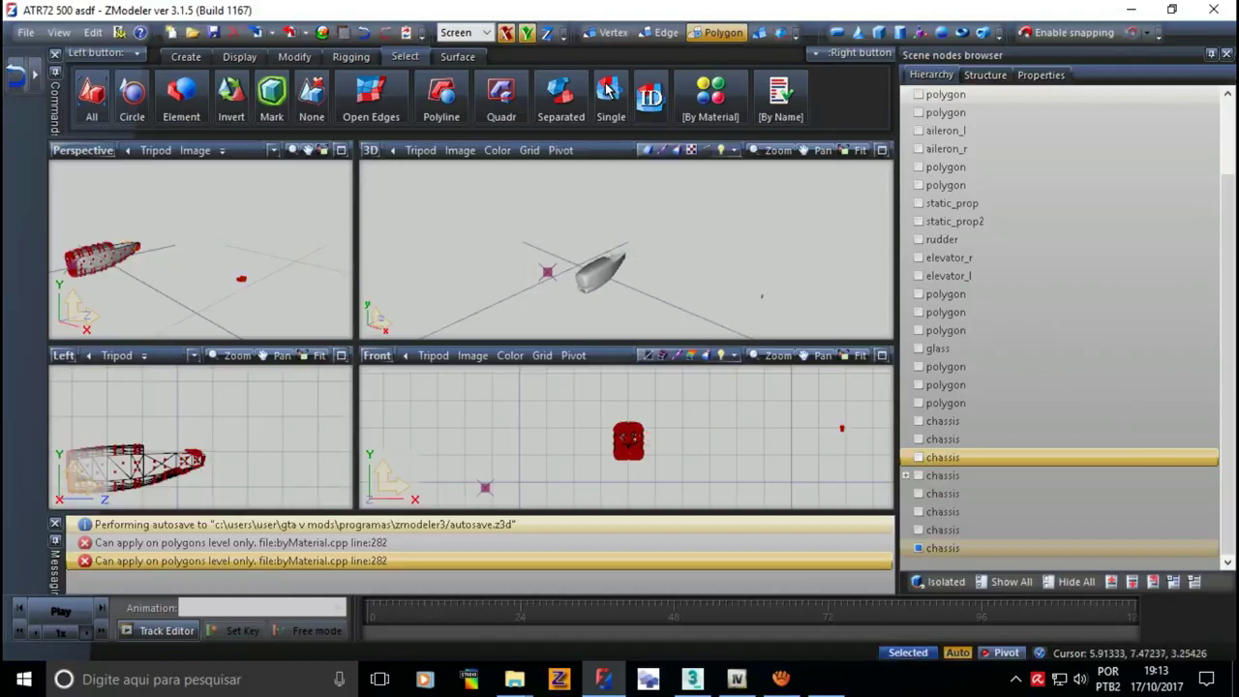
key(Down)
key(Down)
key(Down)
key(Up)
key(Return)
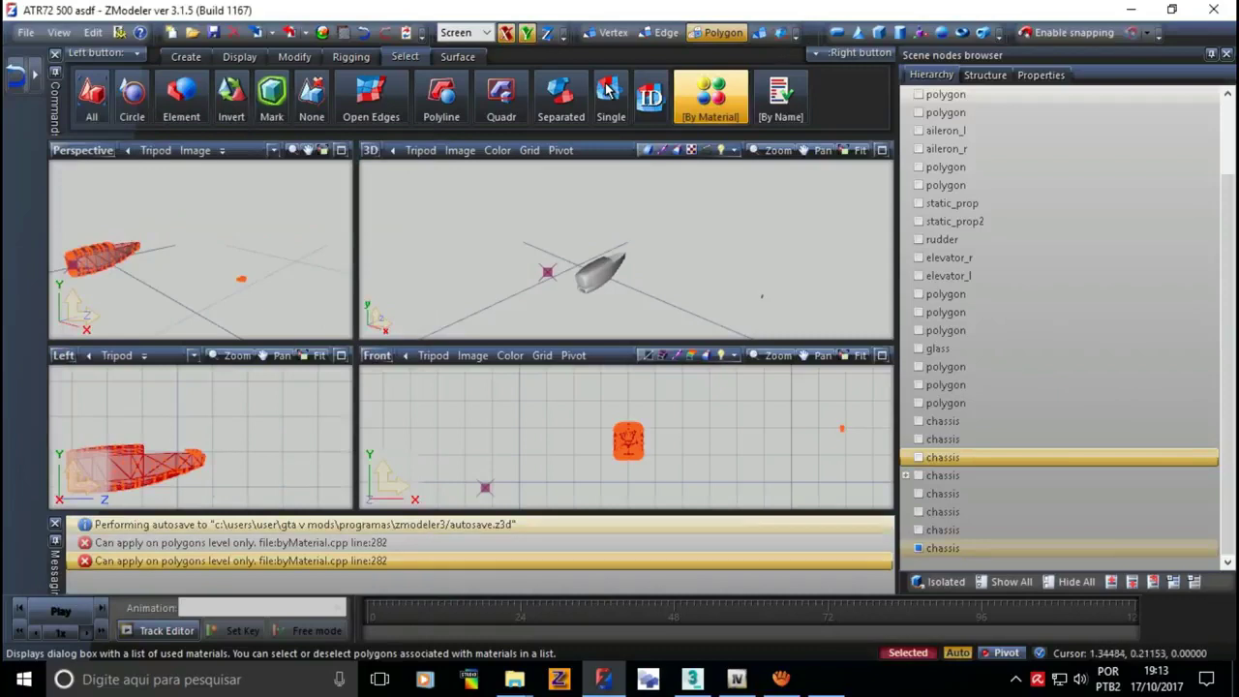
key(4)
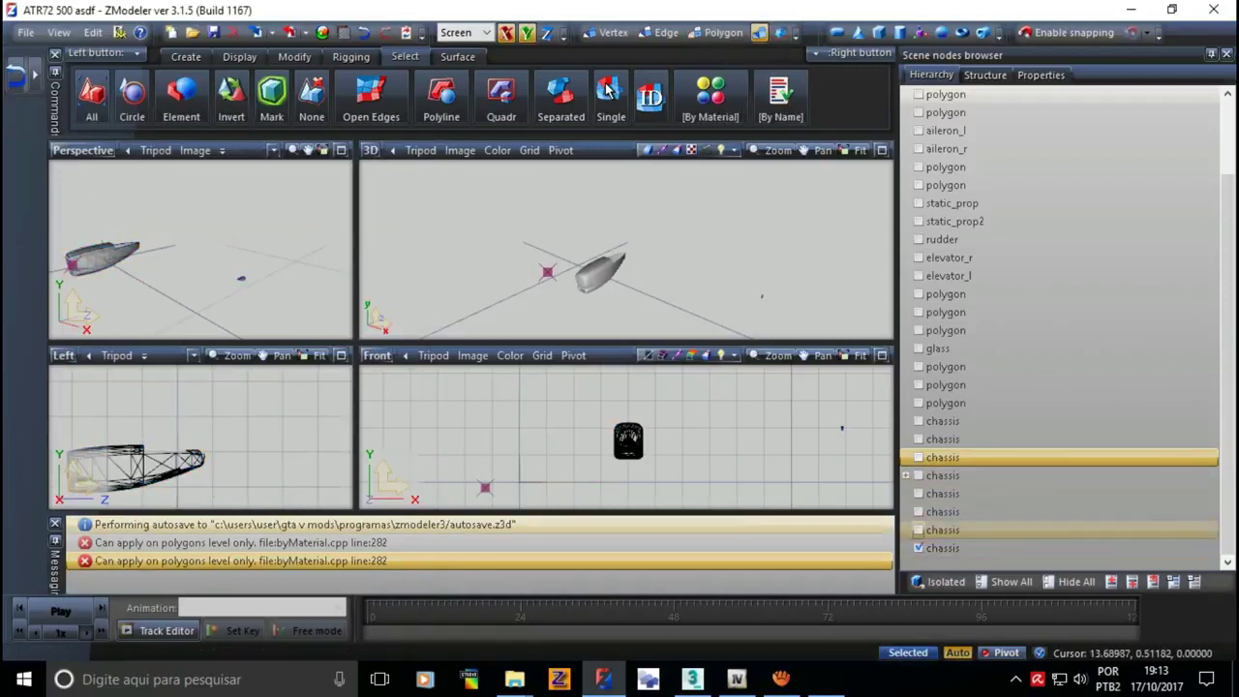
- Show another chassis copy alongside the wing piece and zoom out the Front view
click(918, 530)
key(ctrl+a)
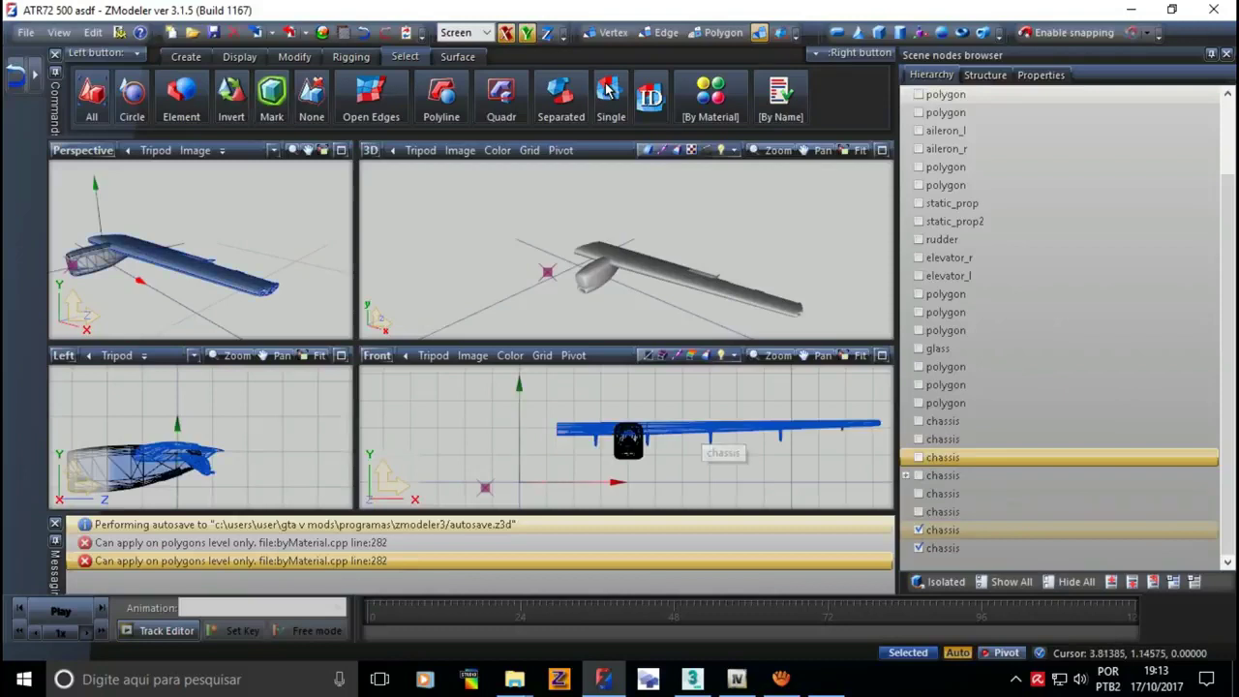
key(ctrl+d)
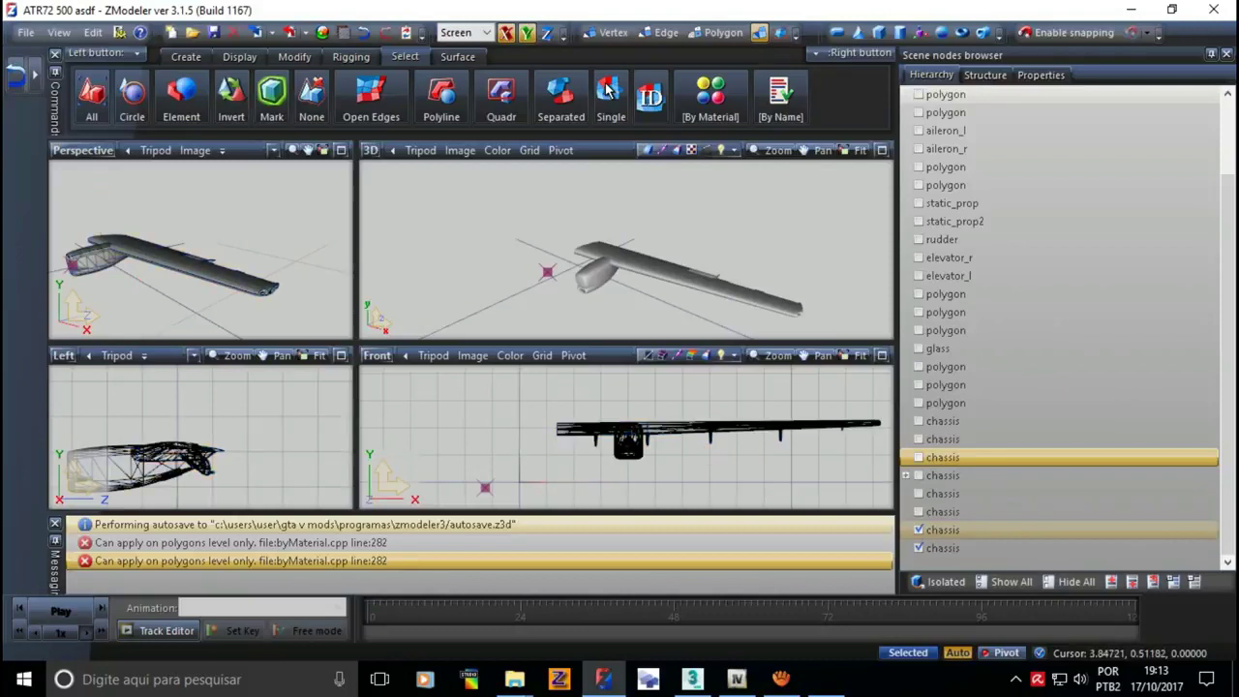
key(ctrl+a)
scroll(654, 428, down, 1)
key(ctrl+d)
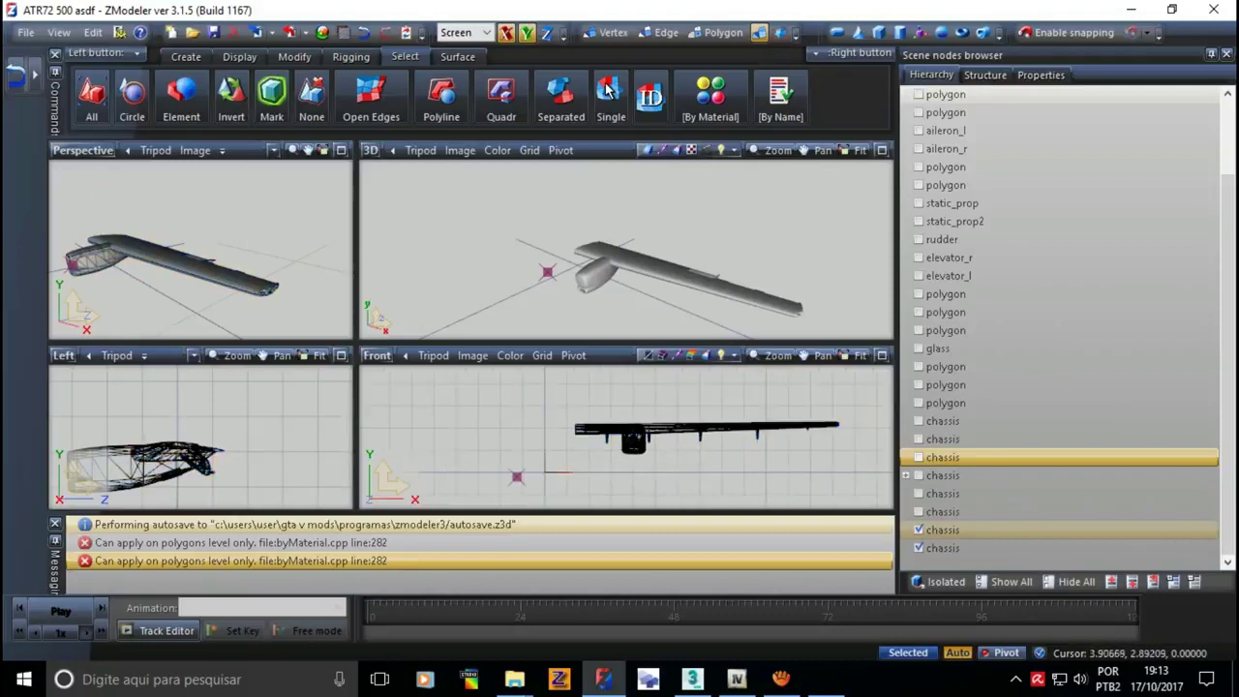
- Toggle visibility of the chassis copies to compare the wing piece with another copy
click(919, 512)
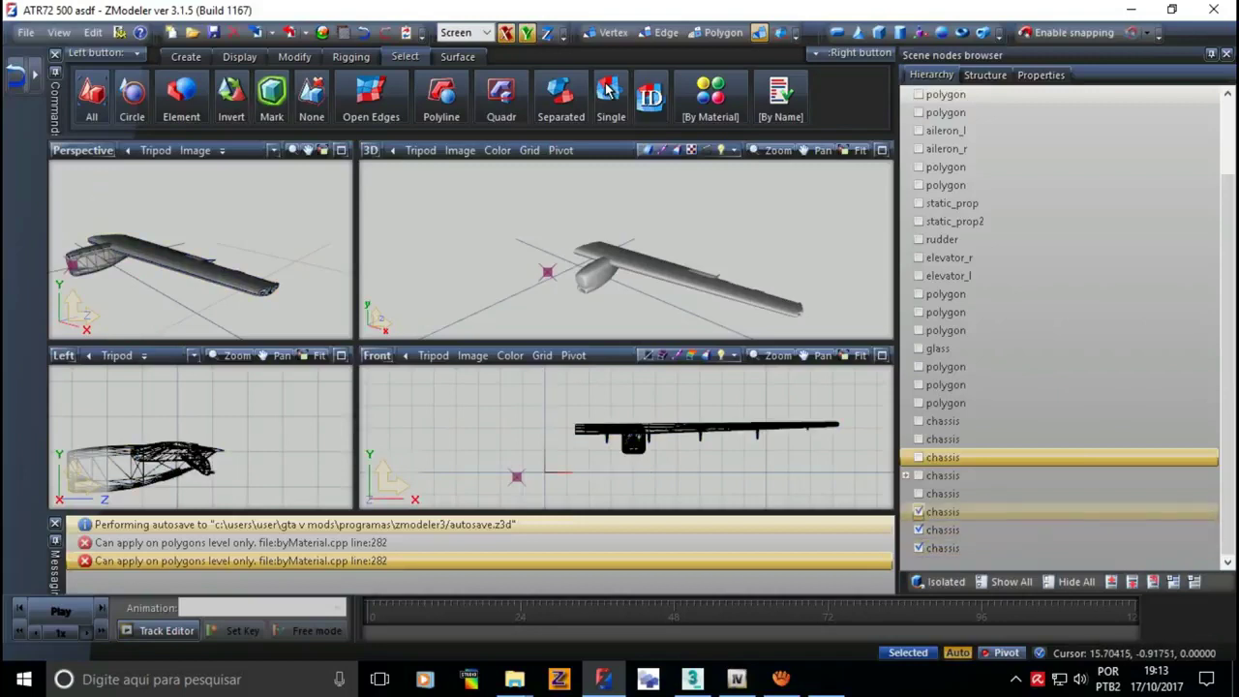
key(Down)
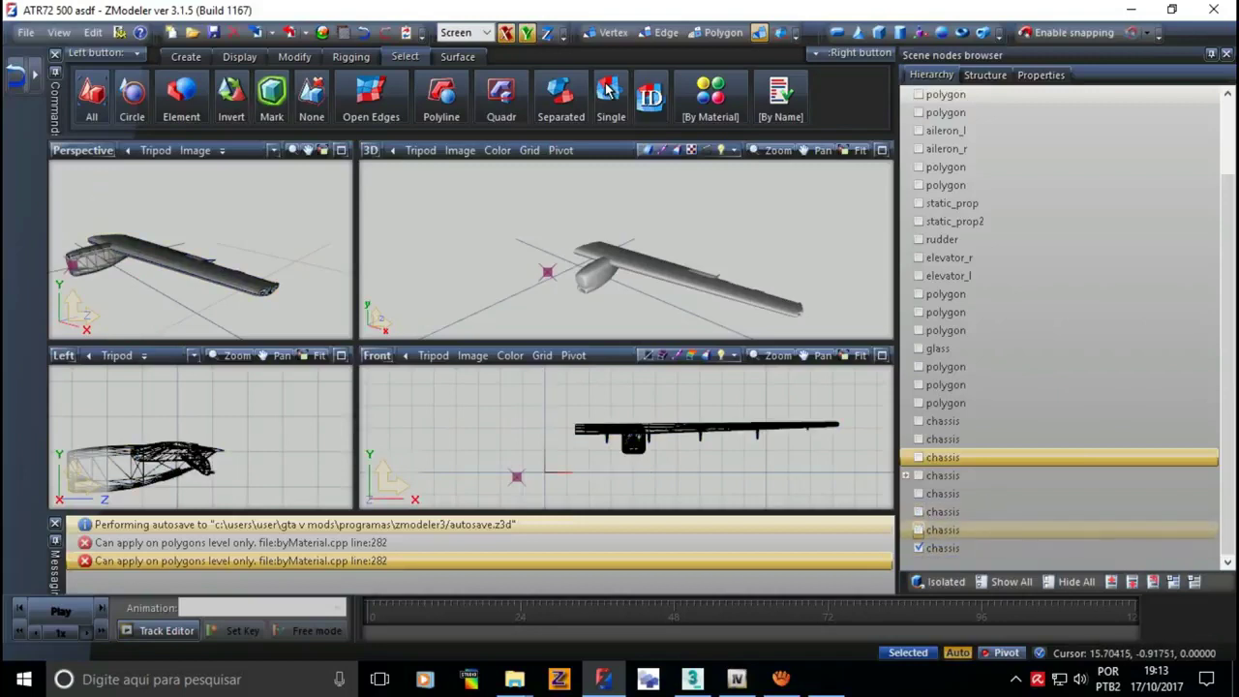
key(space)
key(Up)
key(space)
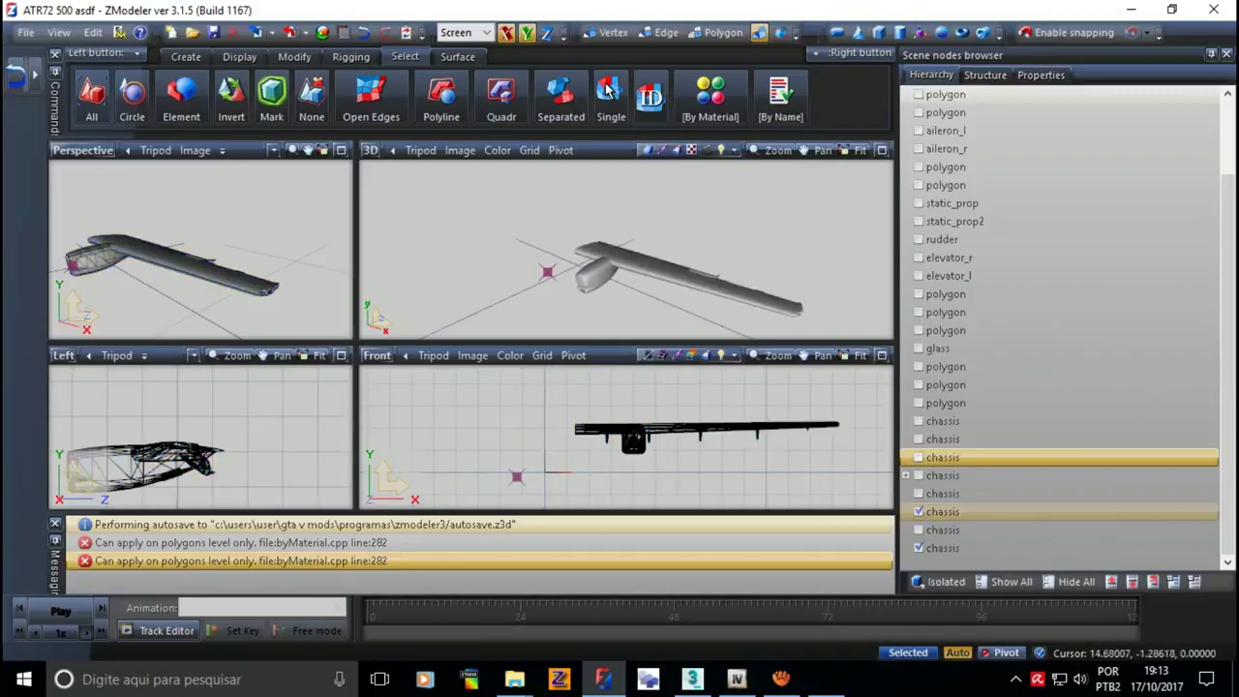
key(Up)
key(space)
key(Down)
key(space)
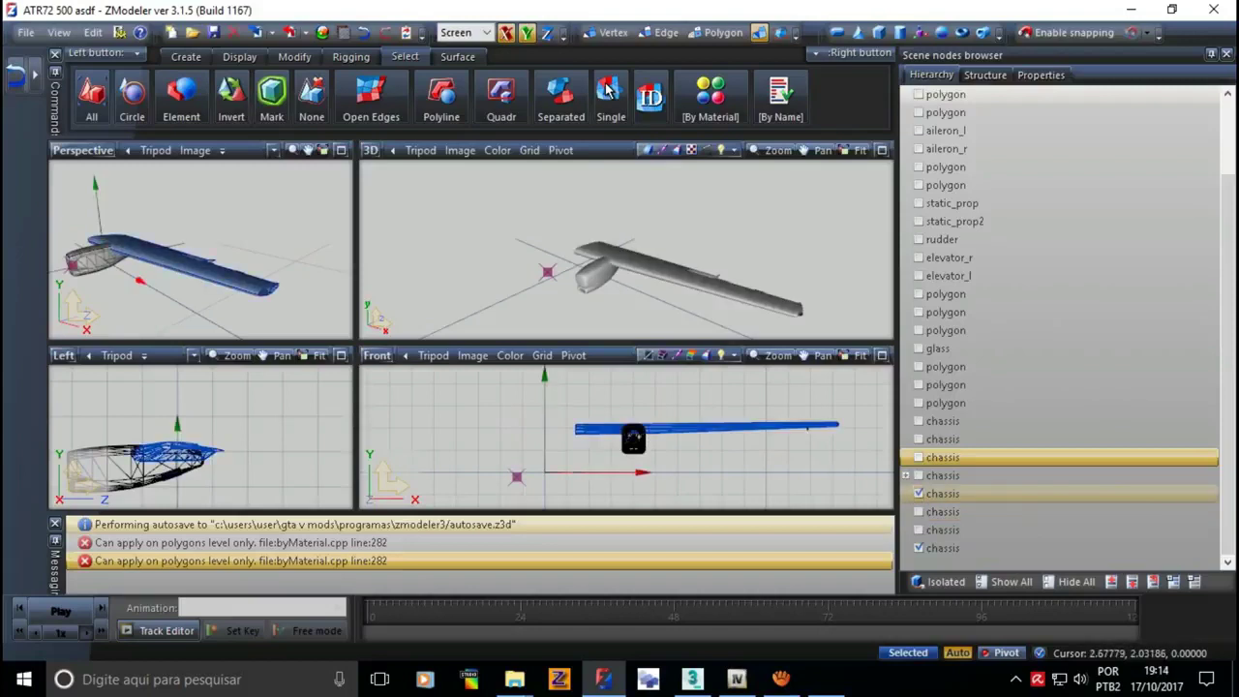
- Expand the chassis node to find the parent holding the nested chassis copy
key(Down)
key(Down)
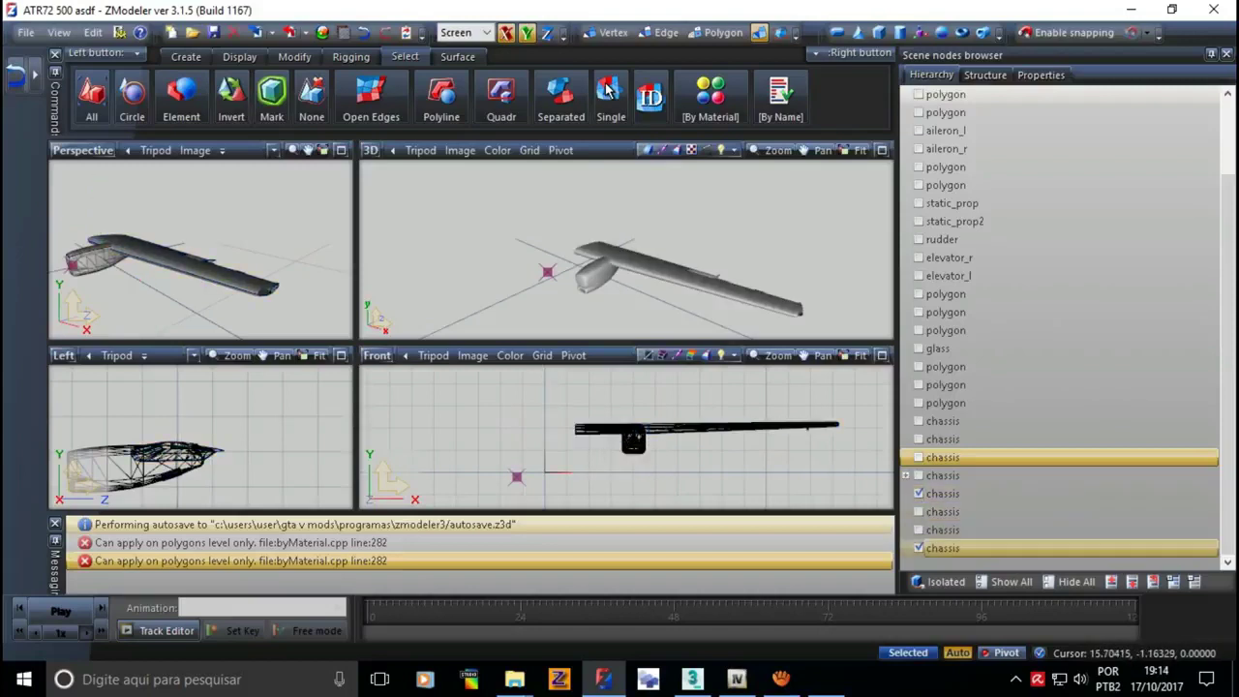
key(Down)
key(Down)
key(Down)
key(Right)
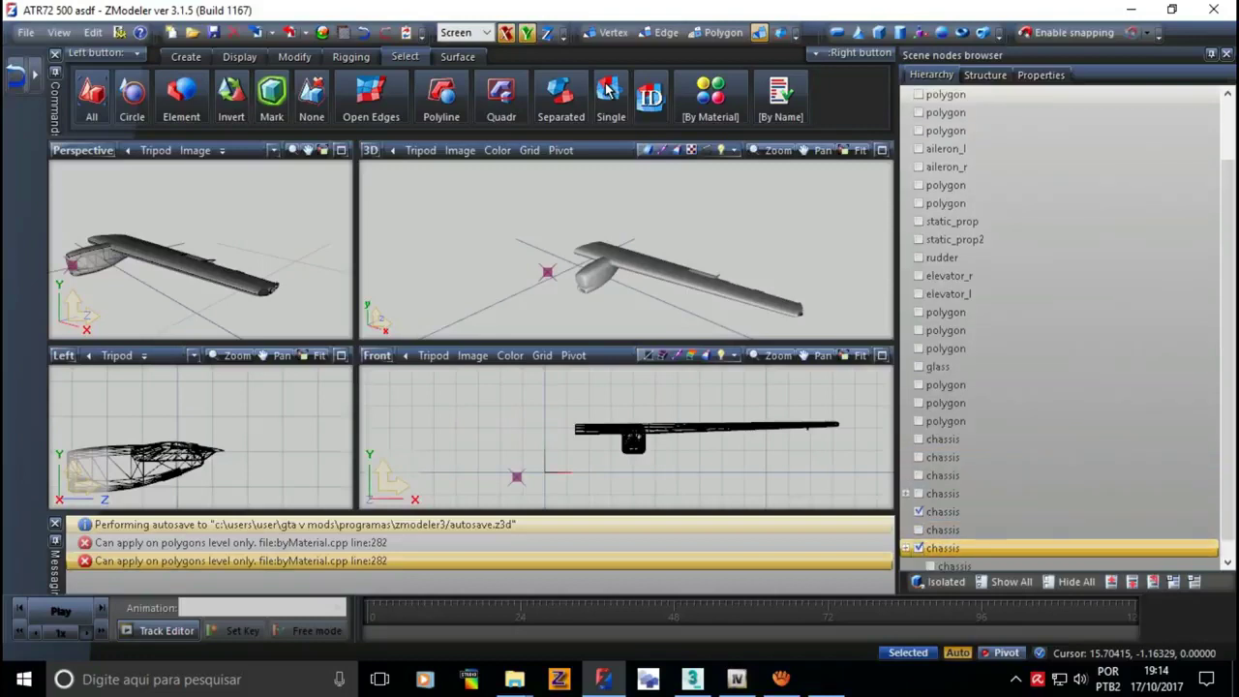
key(Down)
key(Up)
key(Down)
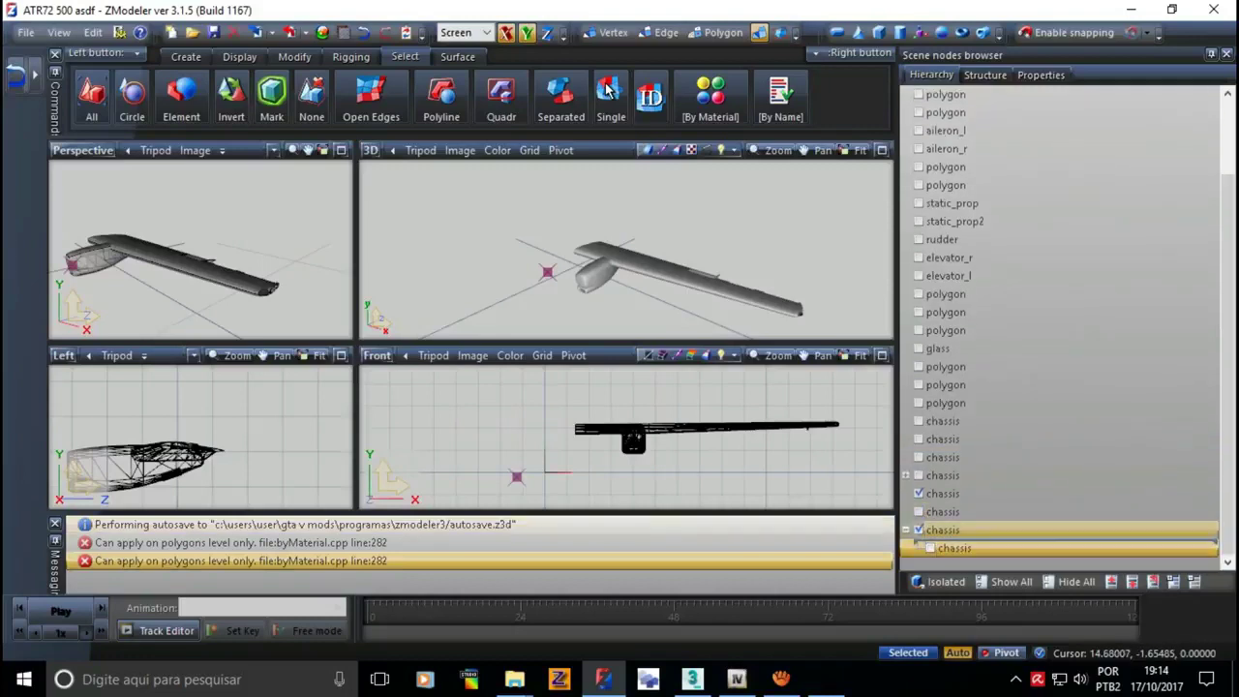
key(Up)
key(Down)
key(Up)
key(Up)
key(Left)
- Rename the parent chassis node to chassis1 and show the next chassis copy
click(957, 511)
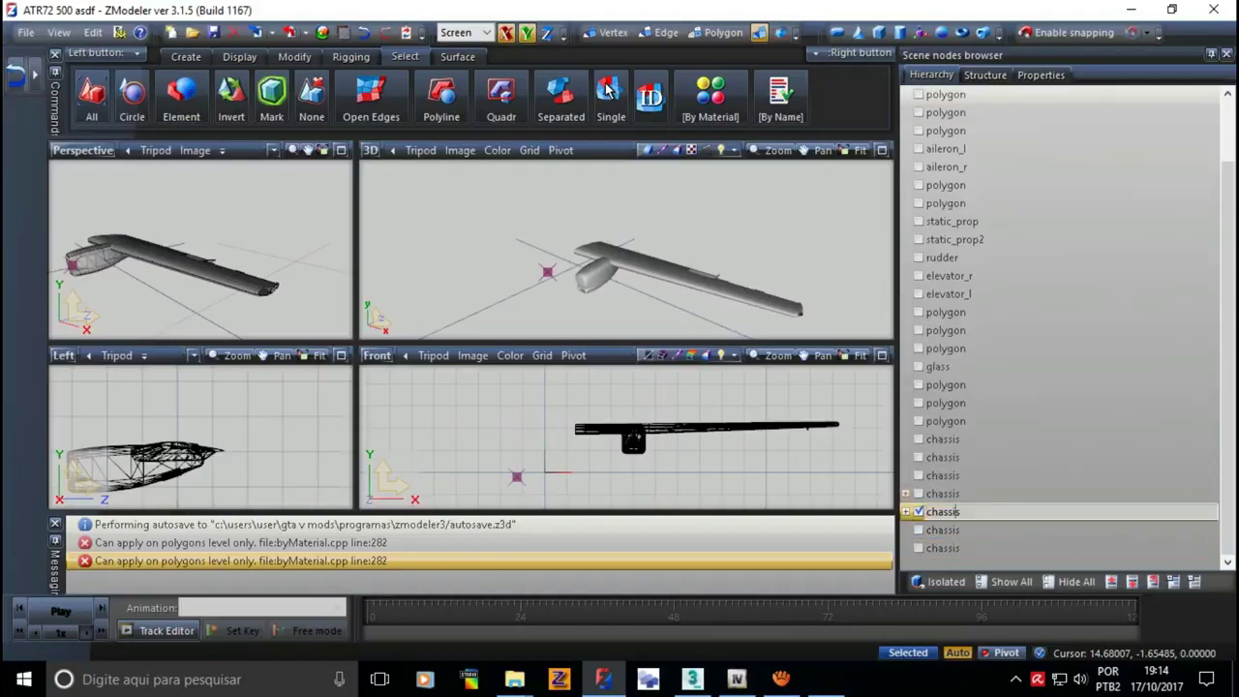
text(1)
key(Down)
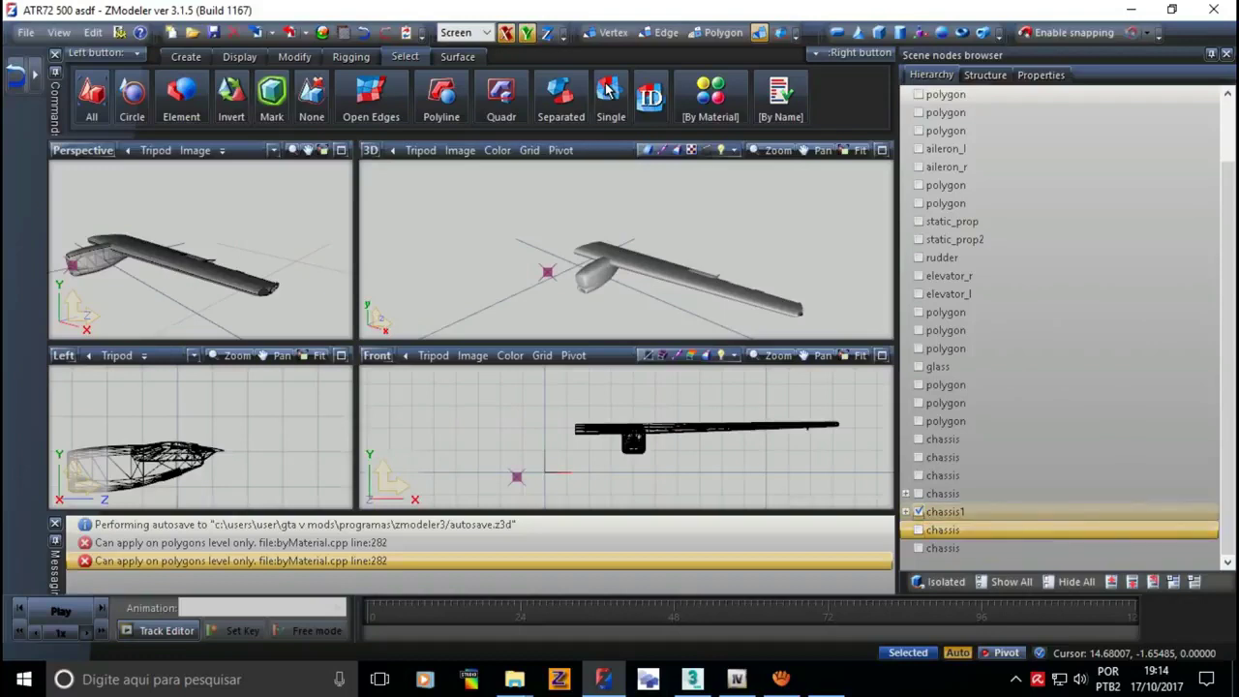
key(space)
- At polygon level, select the small parts by atr72_5, atr72_3, atr72_2 and atr72_1 materials
key(3)
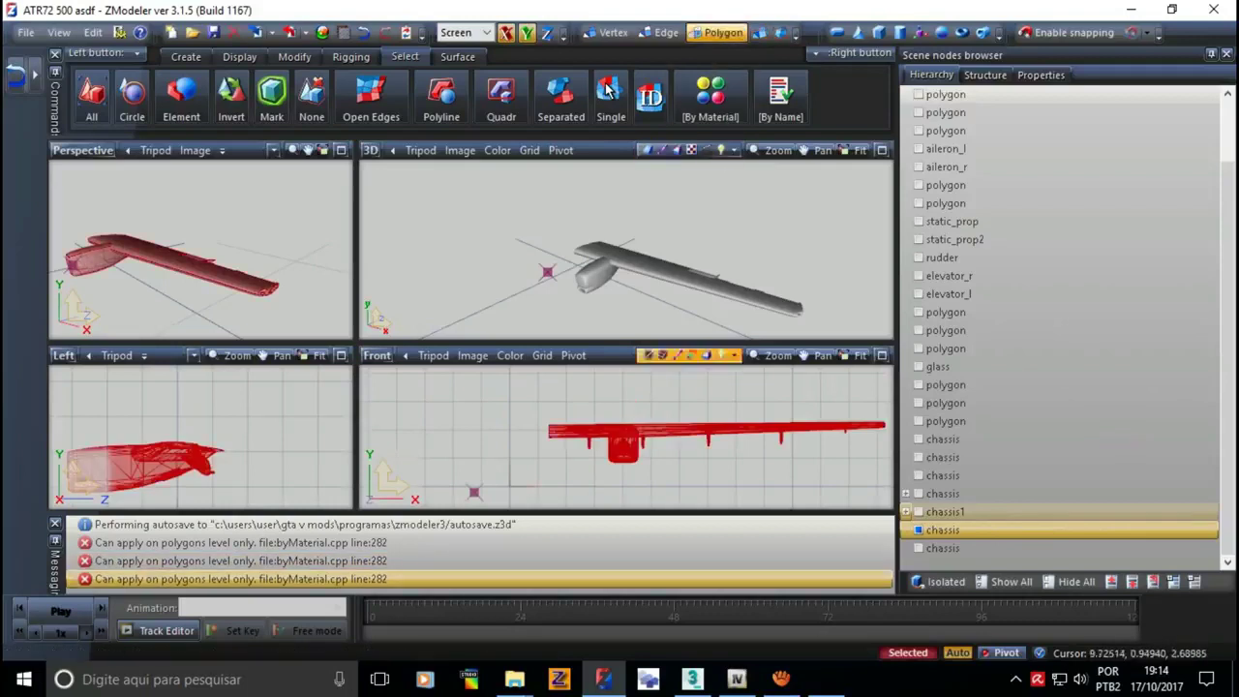
click(113, 273)
key(Return)
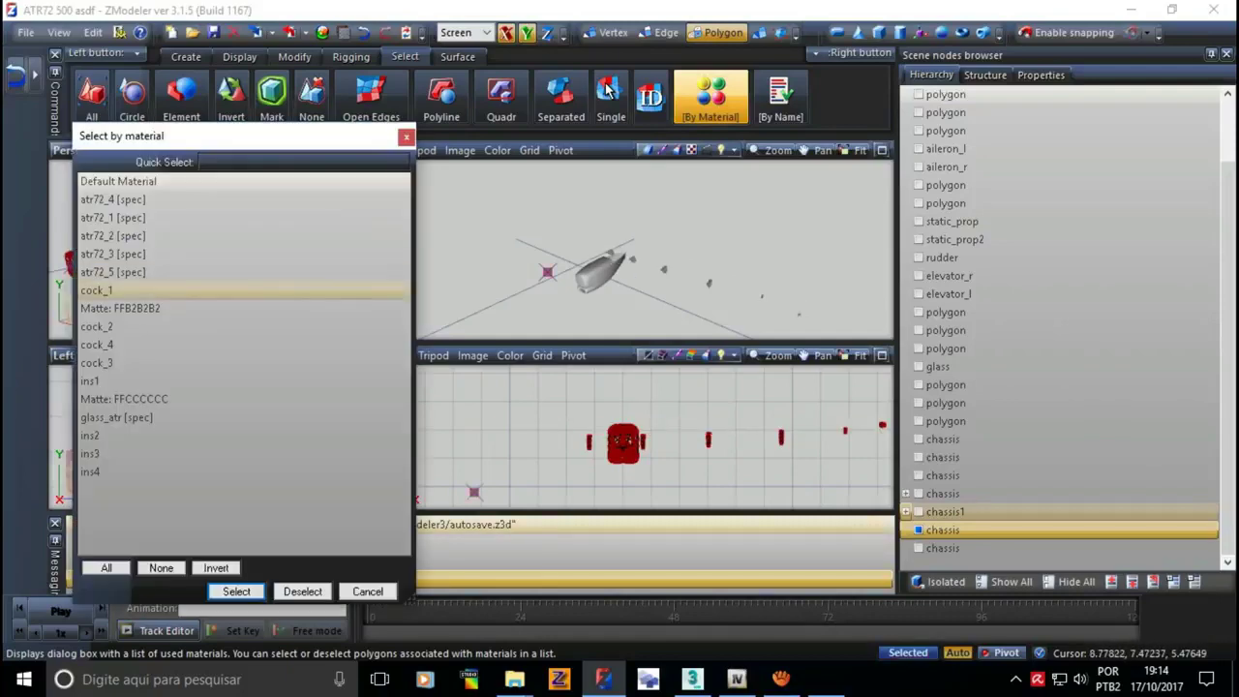
click(112, 254)
key(Return)
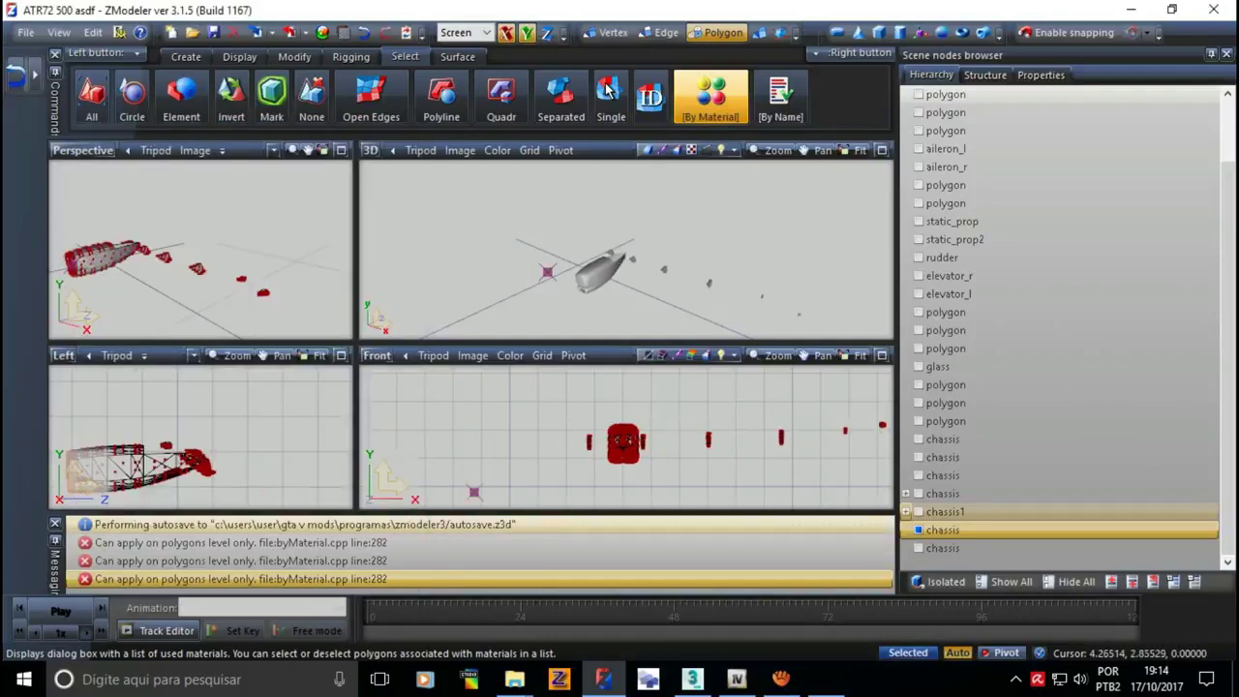
key(Down)
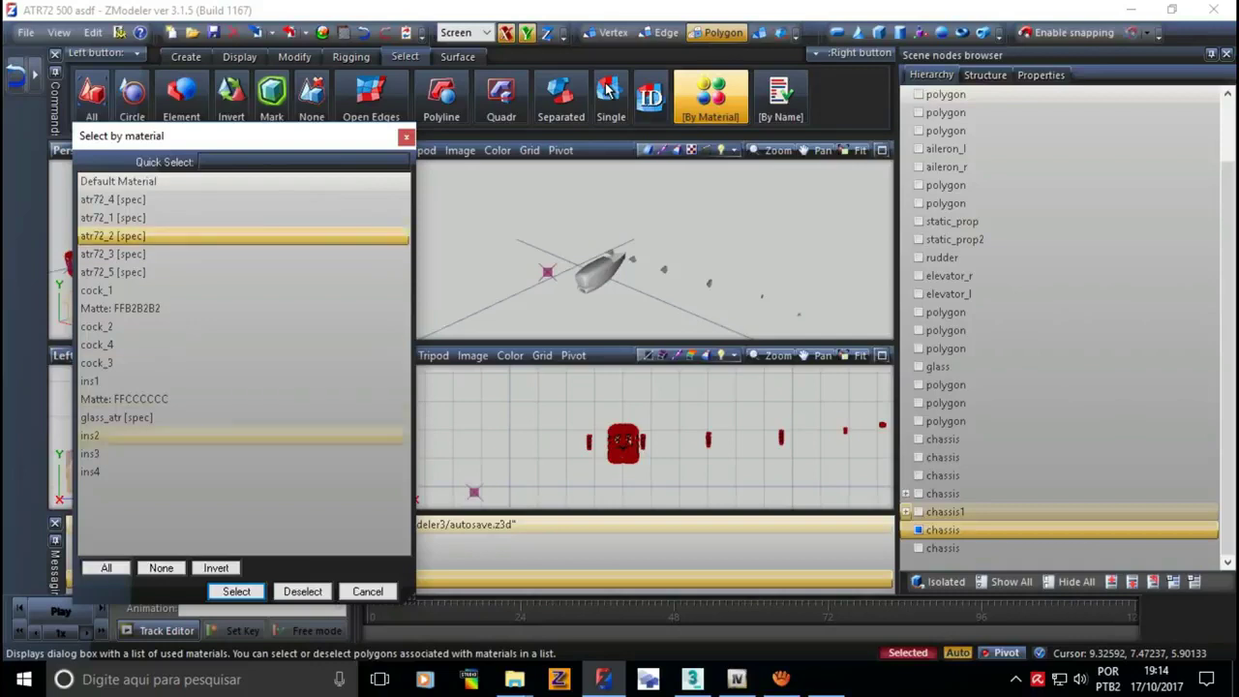
key(Return)
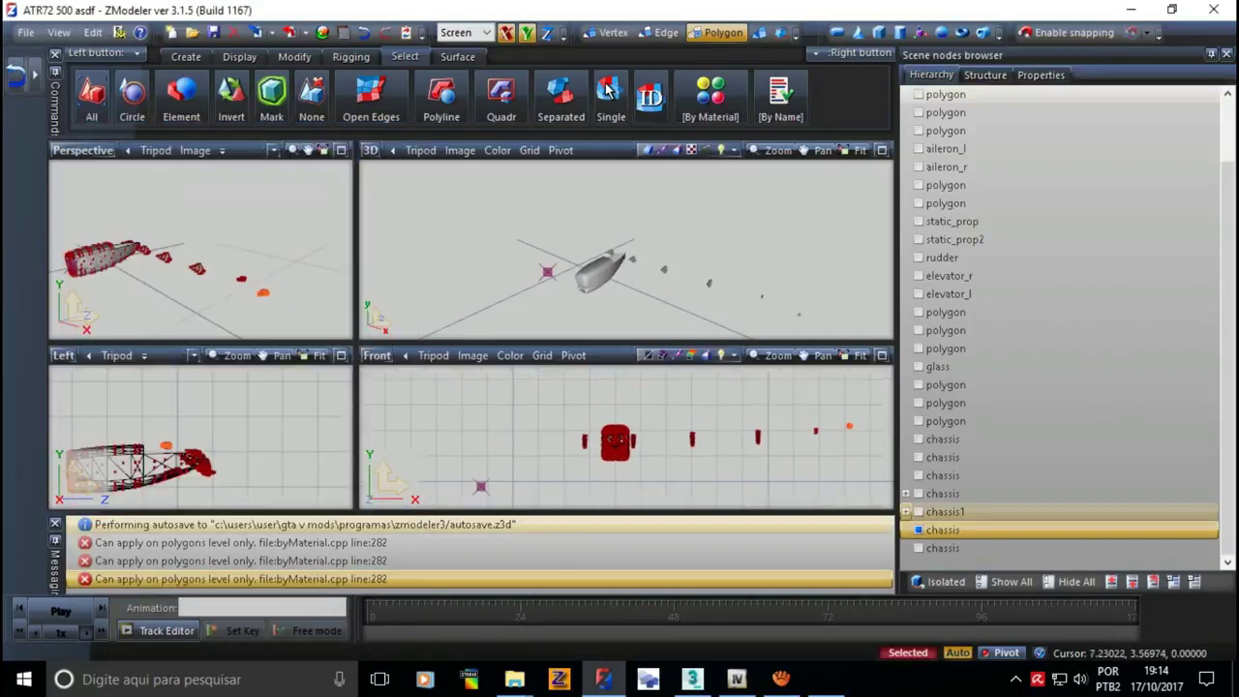
key(Return)
key(Up)
key(Up)
key(Up)
key(Up)
key(Return)
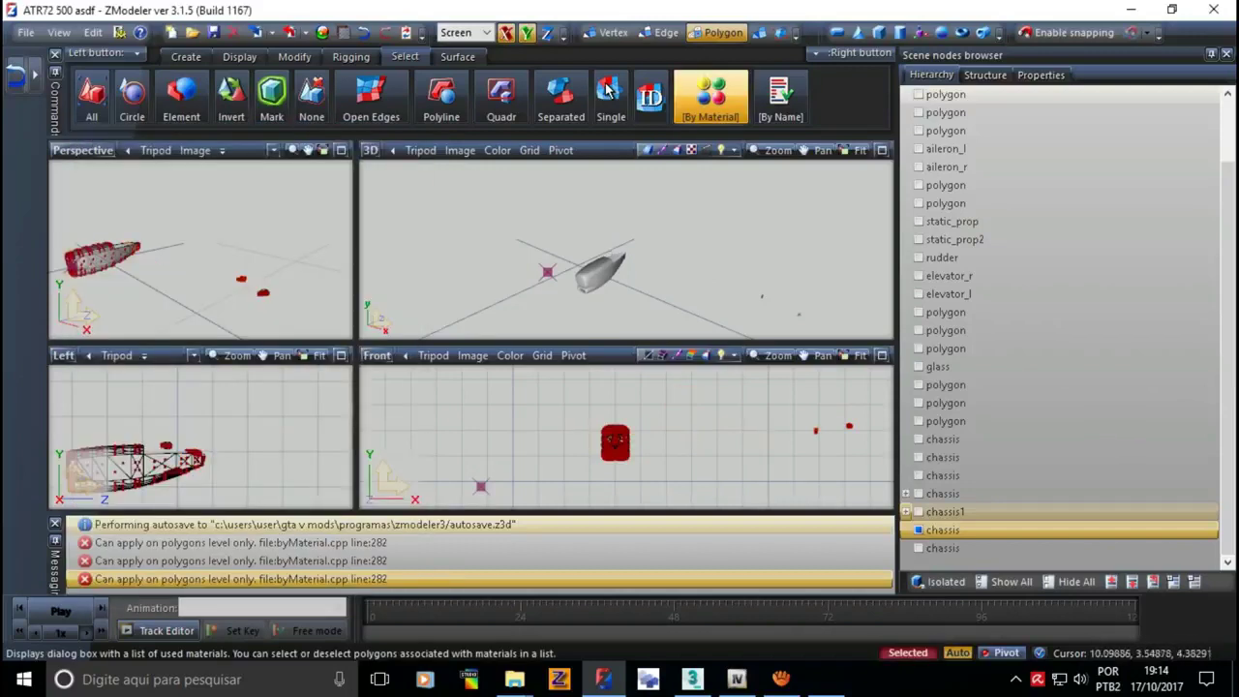
key(Return)
- Delete the atr72_4 fuselage polygons and move the trimmed copy into chassis1
key(Up)
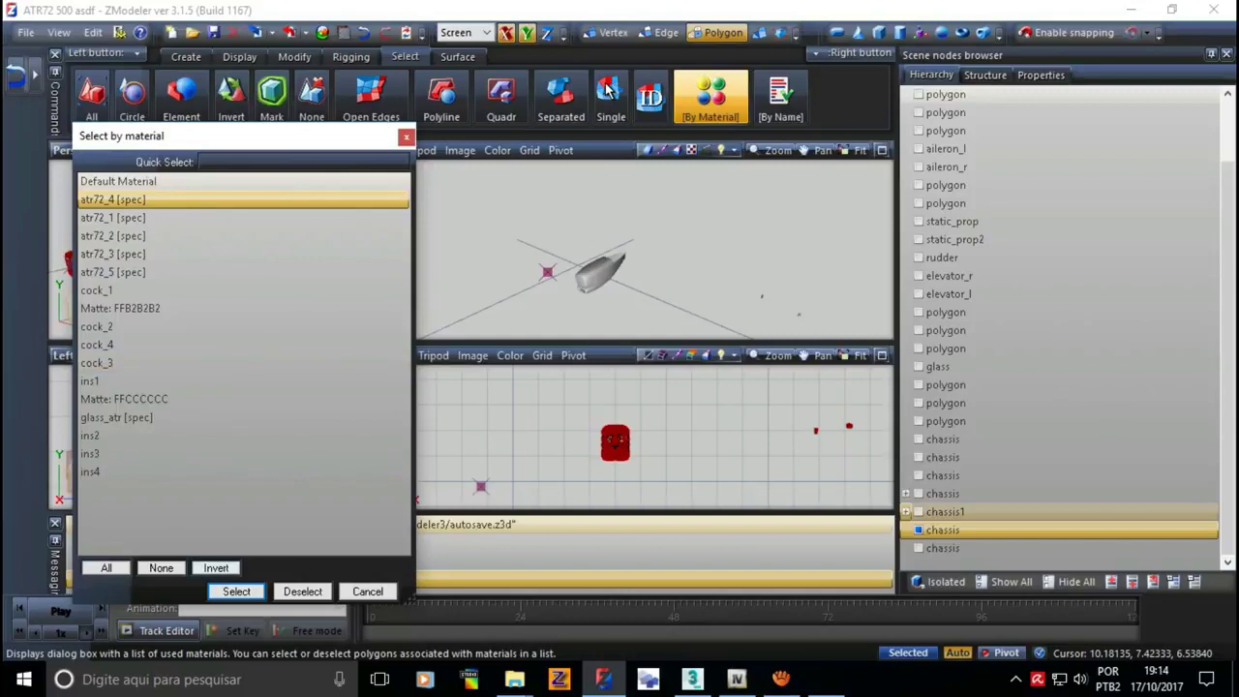
key(Return)
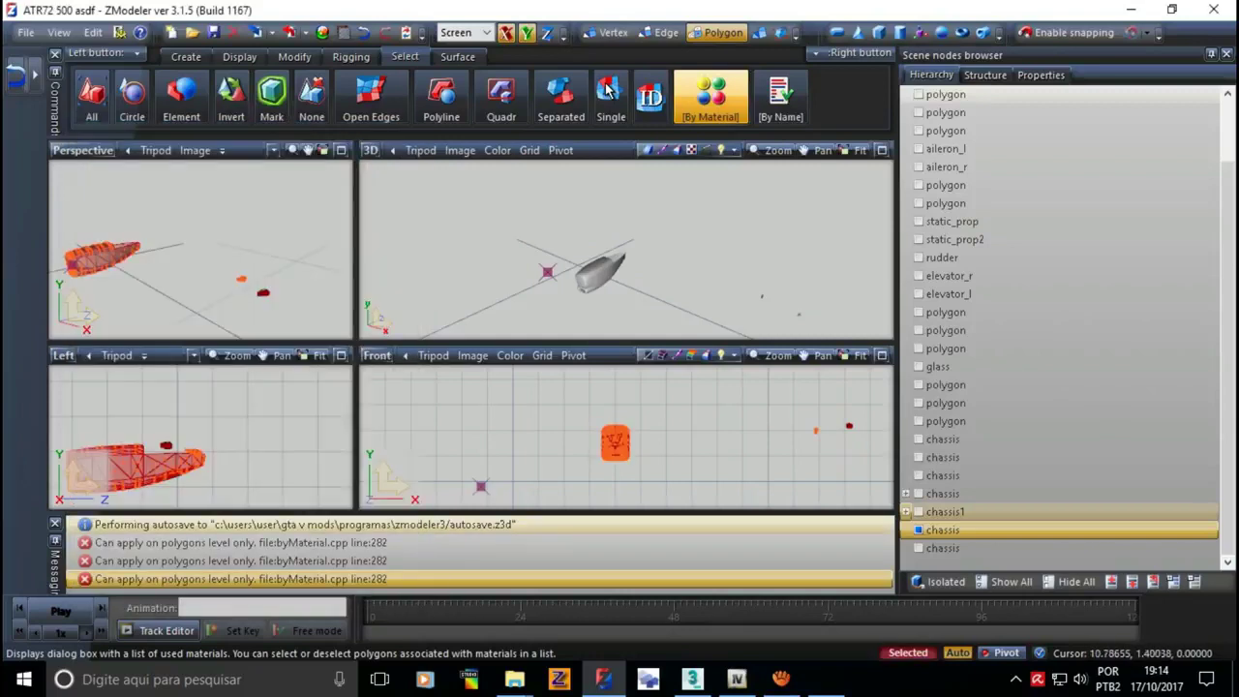
key(Delete)
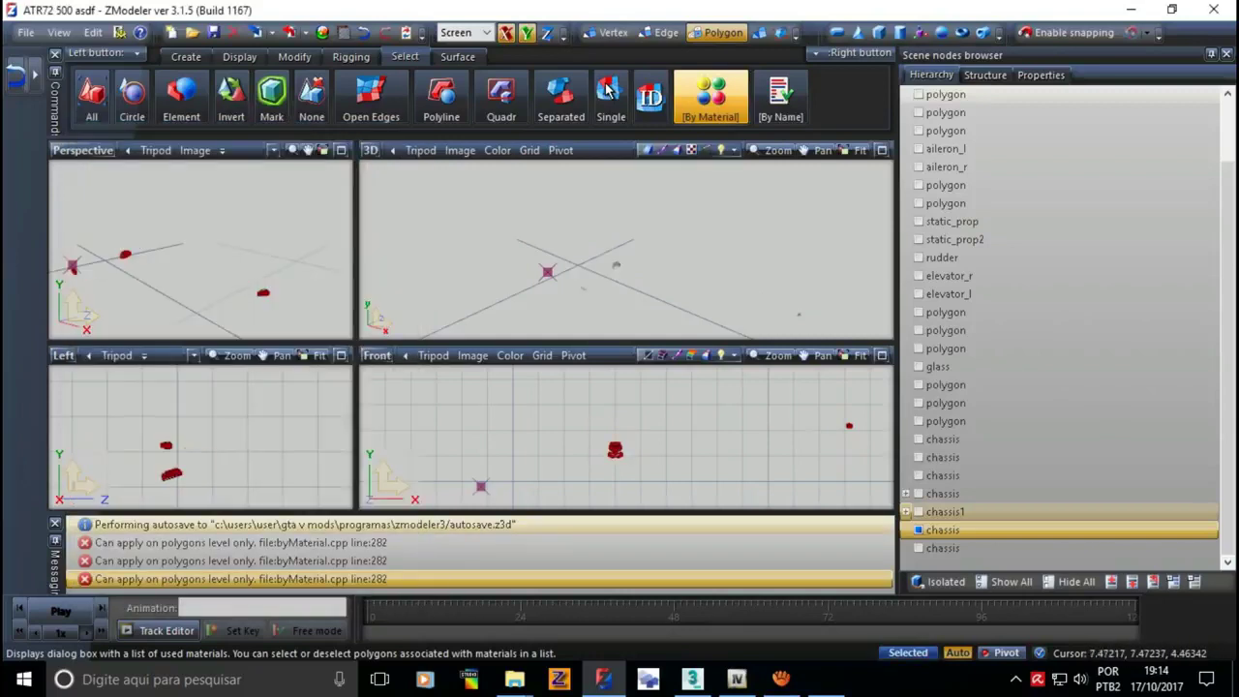
key(4)
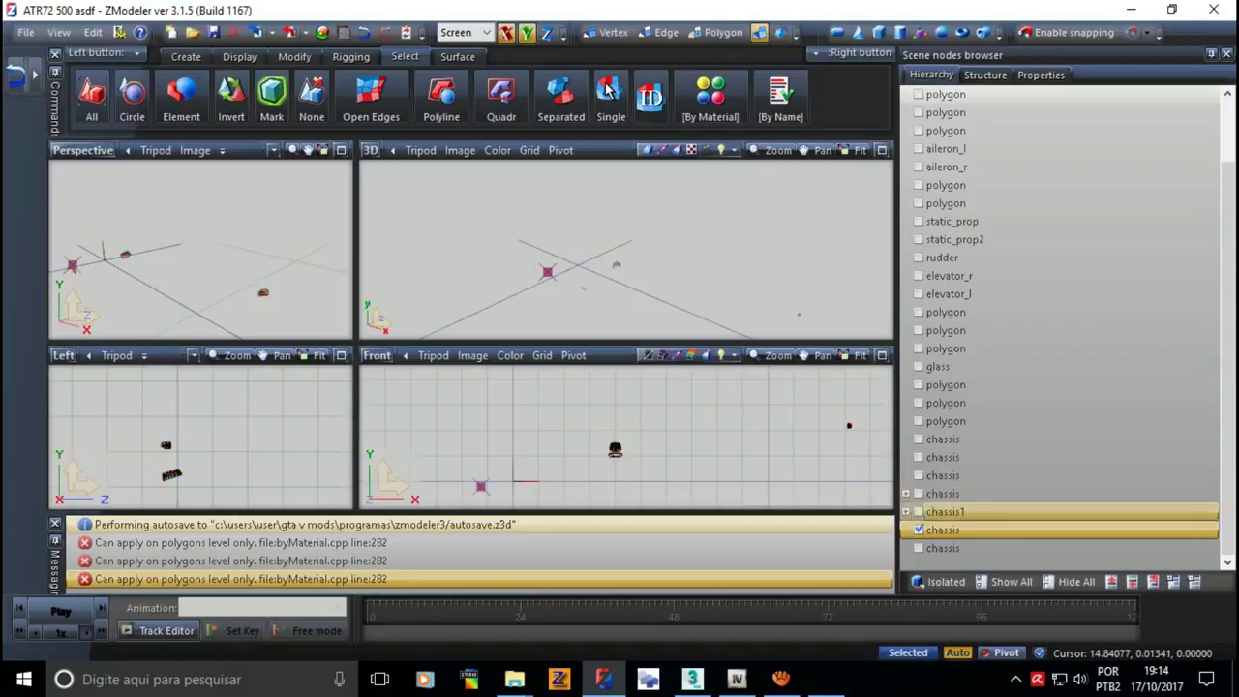
key(ctrl+z)
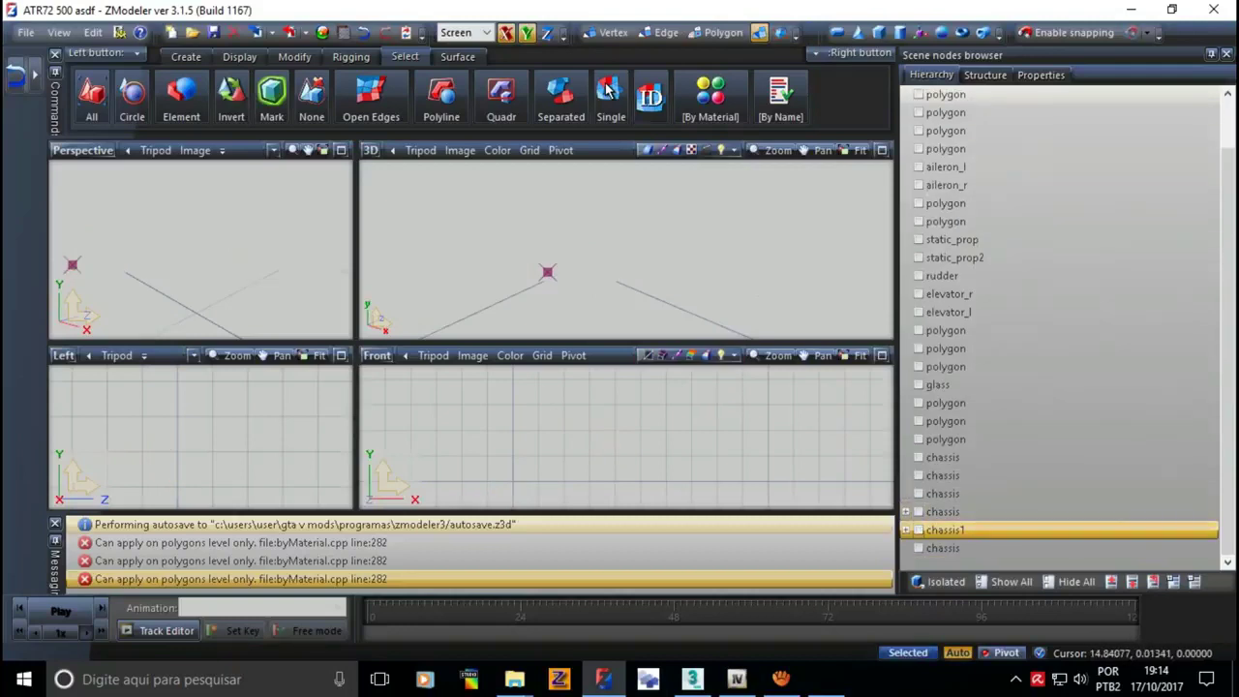
- Hide chassis1 and take the last chassis copy to polygon level
key(ctrl+z)
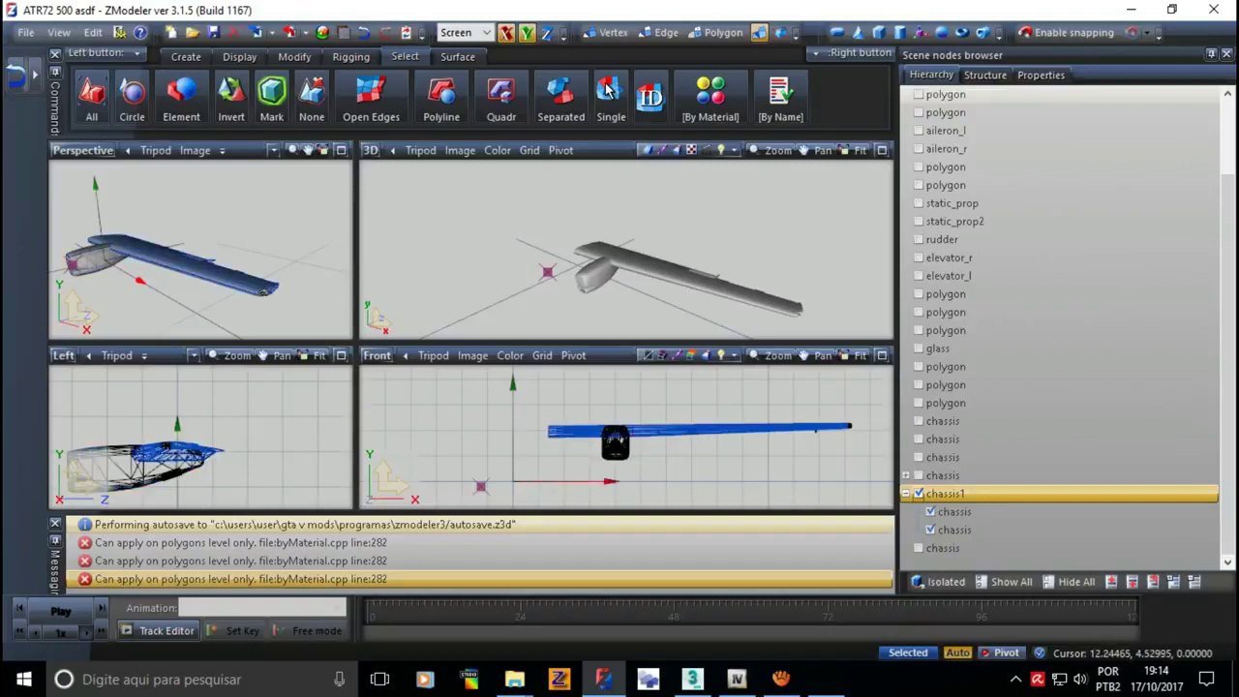
key(ctrl+z)
key(ctrl+z)
key(ctrl+z)
key(ctrl+z)
key(ctrl+z)
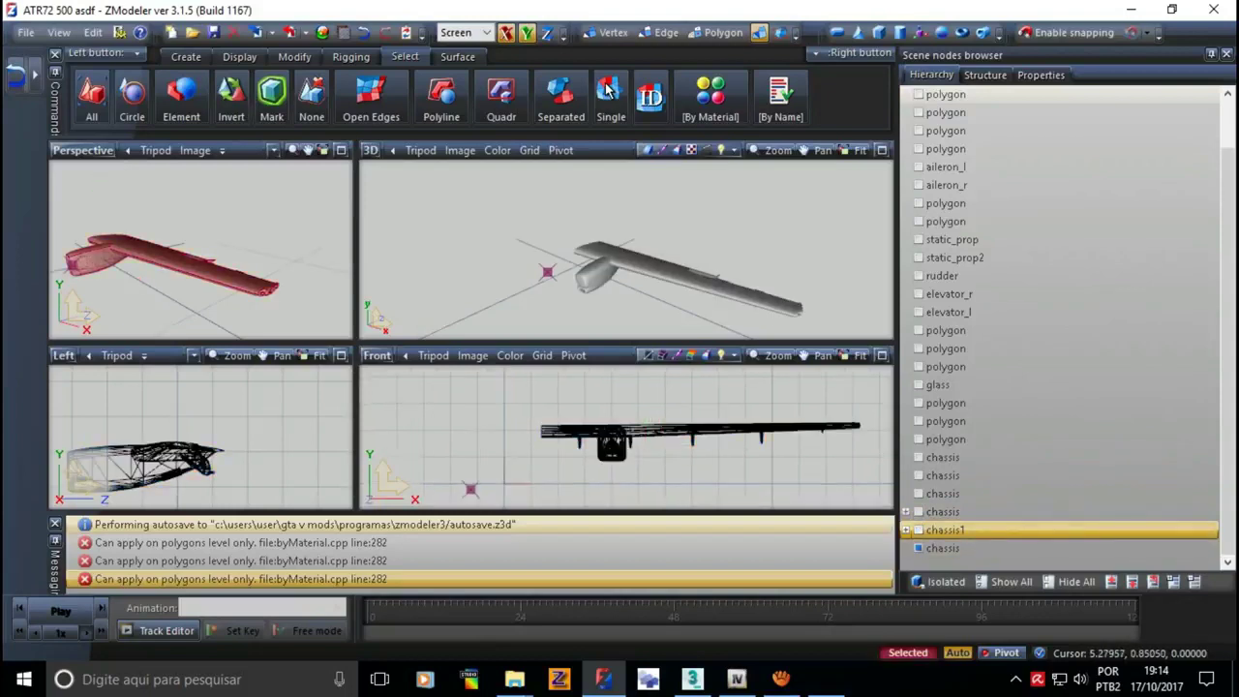
key(ctrl+z)
key(ctrl+z)
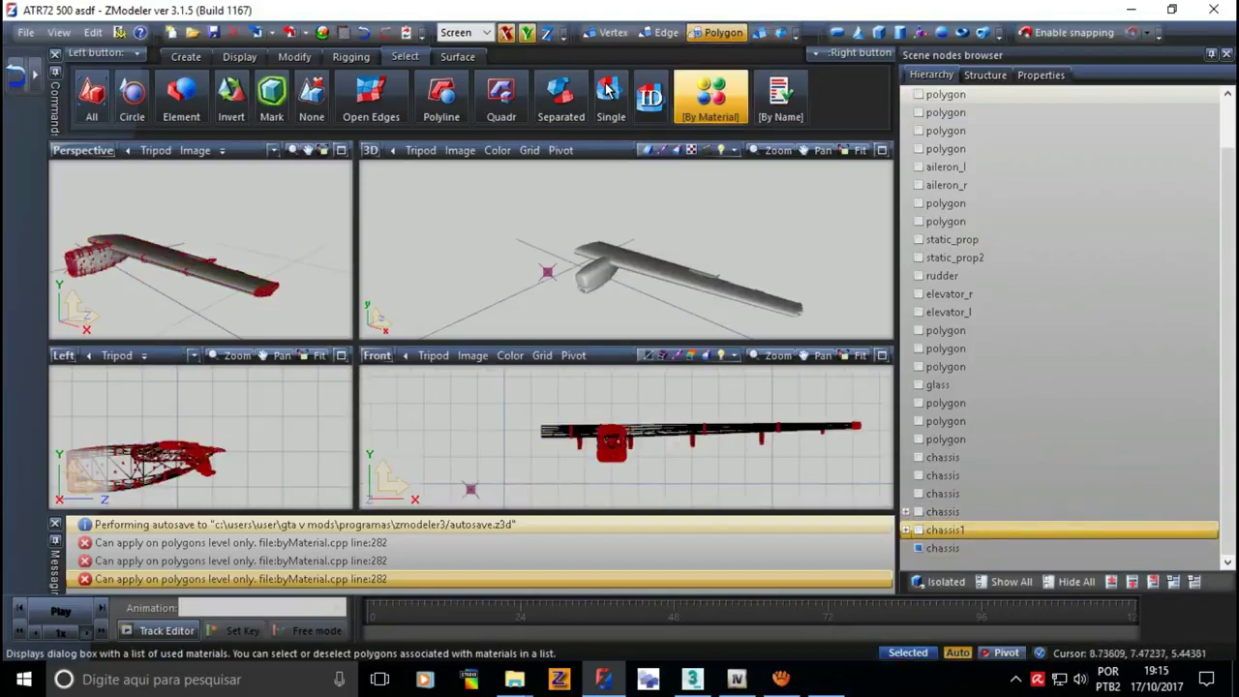
- Select its polygons by the atr72_4, atr72_1, atr72_2 and atr72_3 materials
click(710, 97)
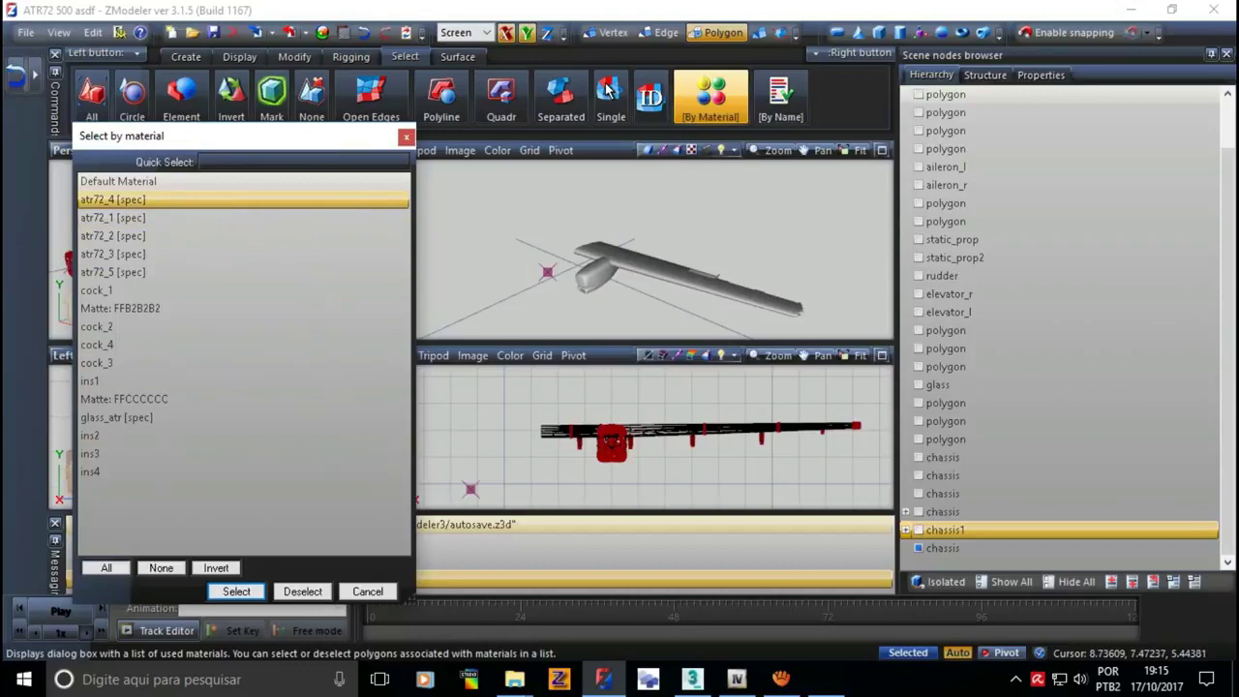
key(Return)
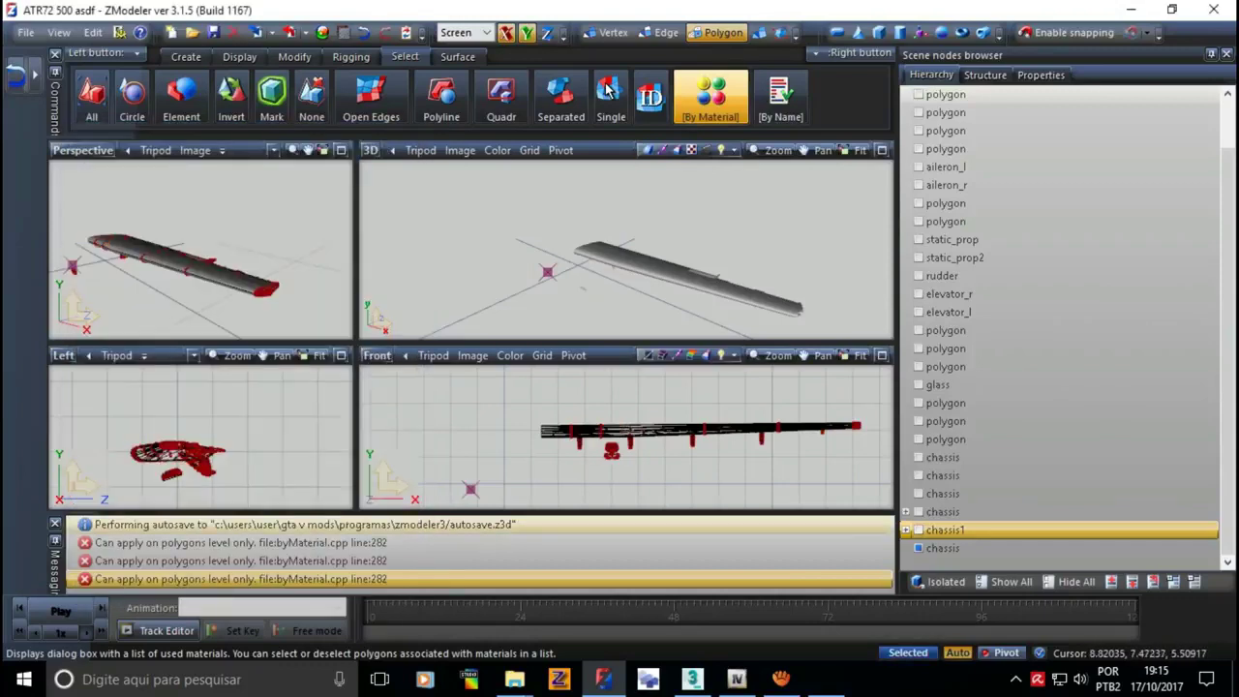
key(Return)
key(Return)
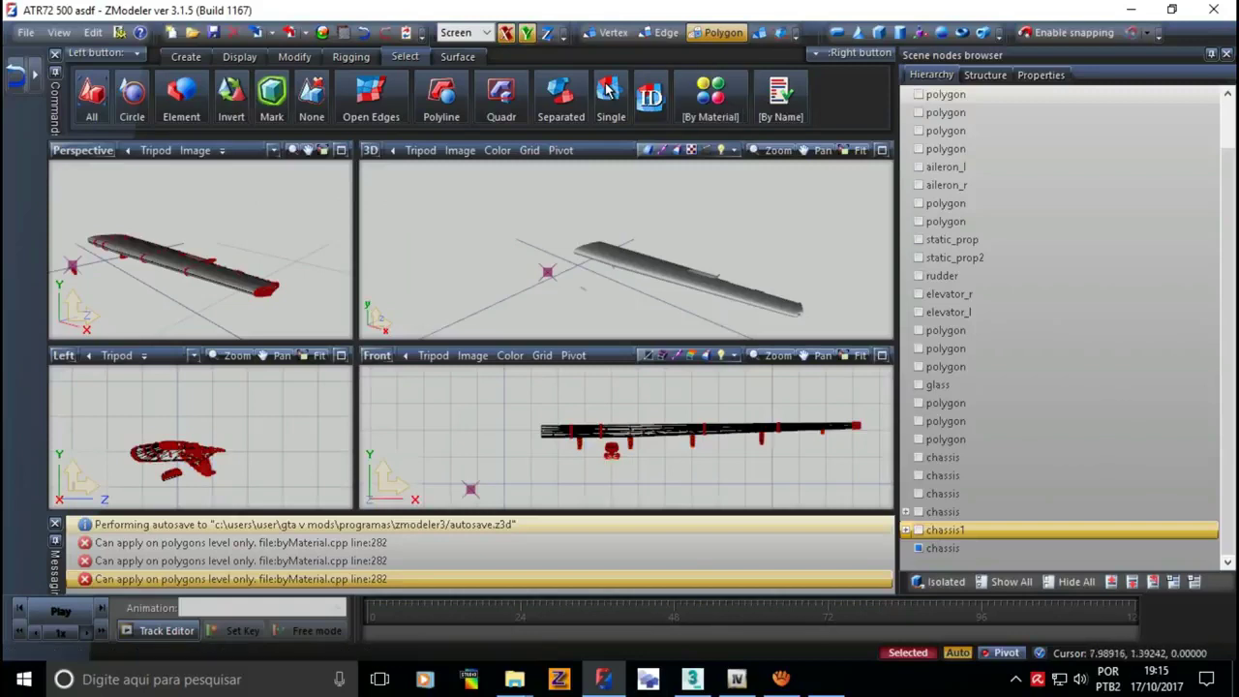
key(Return)
key(Down)
key(Down)
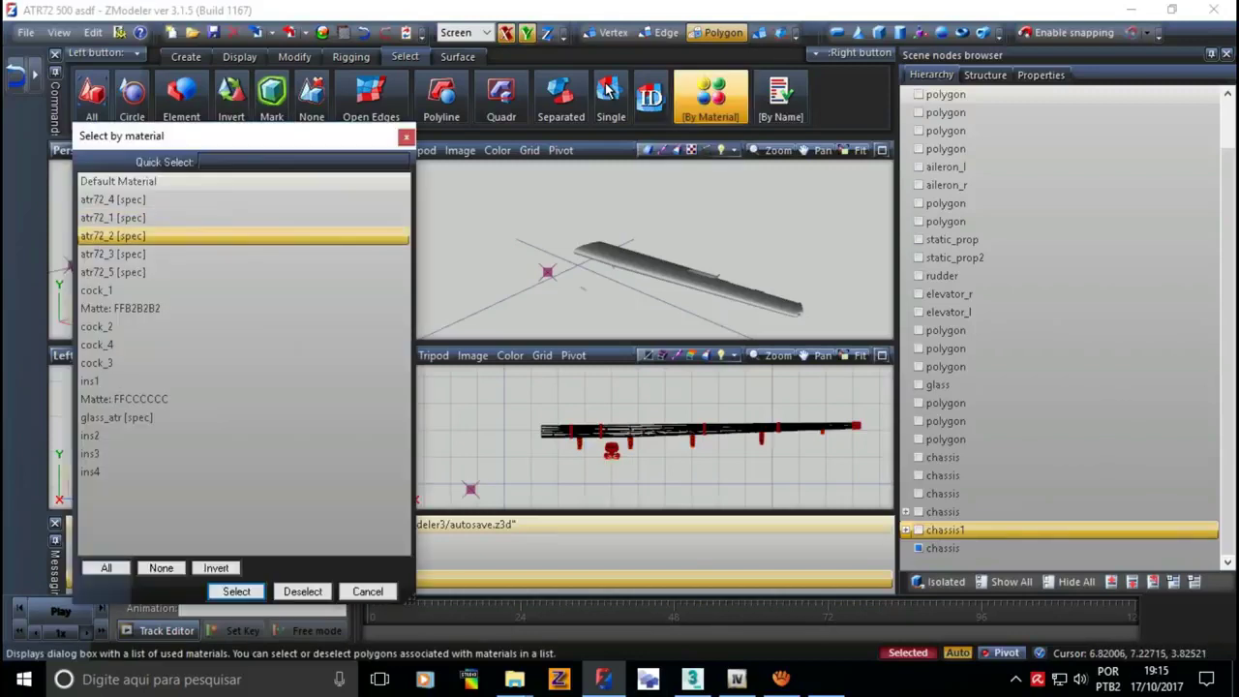
key(Return)
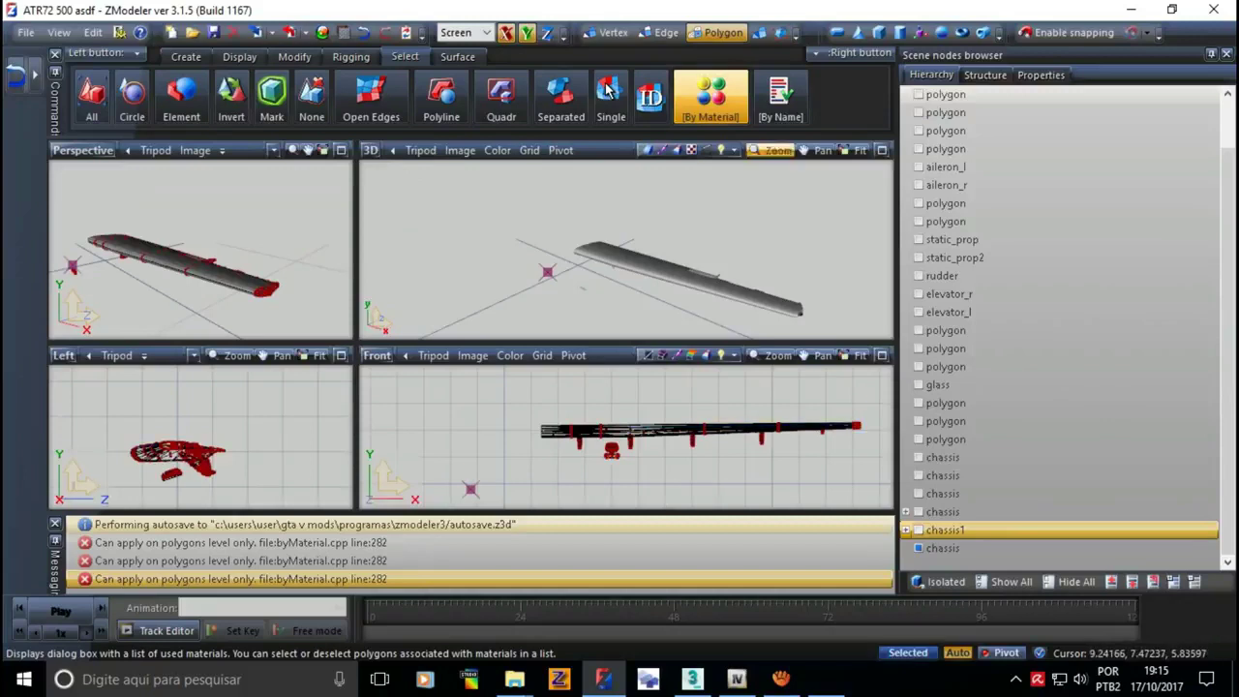
key(Return)
key(Down)
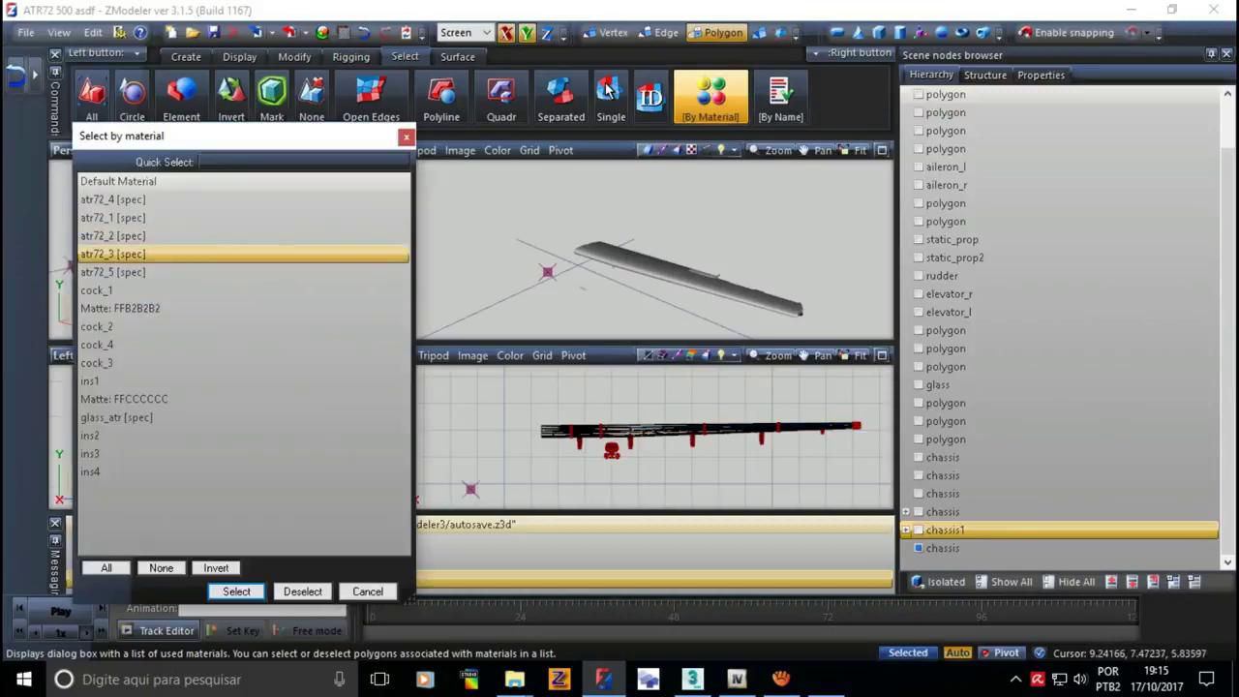
key(Return)
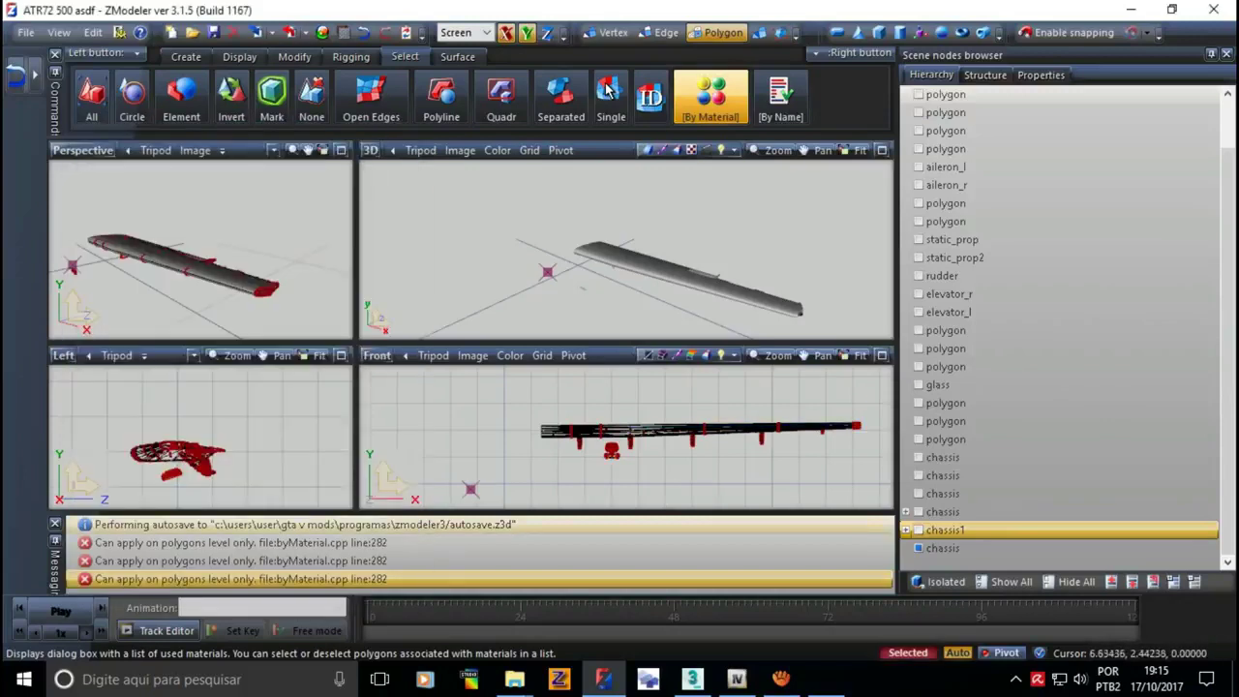
- Select and remove the atr72_5 polygons, then return to object level
scroll(829, 409, up, 1)
scroll(830, 408, up, 1)
scroll(830, 408, up, 1)
scroll(829, 409, up, 1)
scroll(829, 409, up, 1)
scroll(830, 409, up, 1)
scroll(830, 409, up, 1)
scroll(830, 409, up, 1)
scroll(542, 441, down, 2)
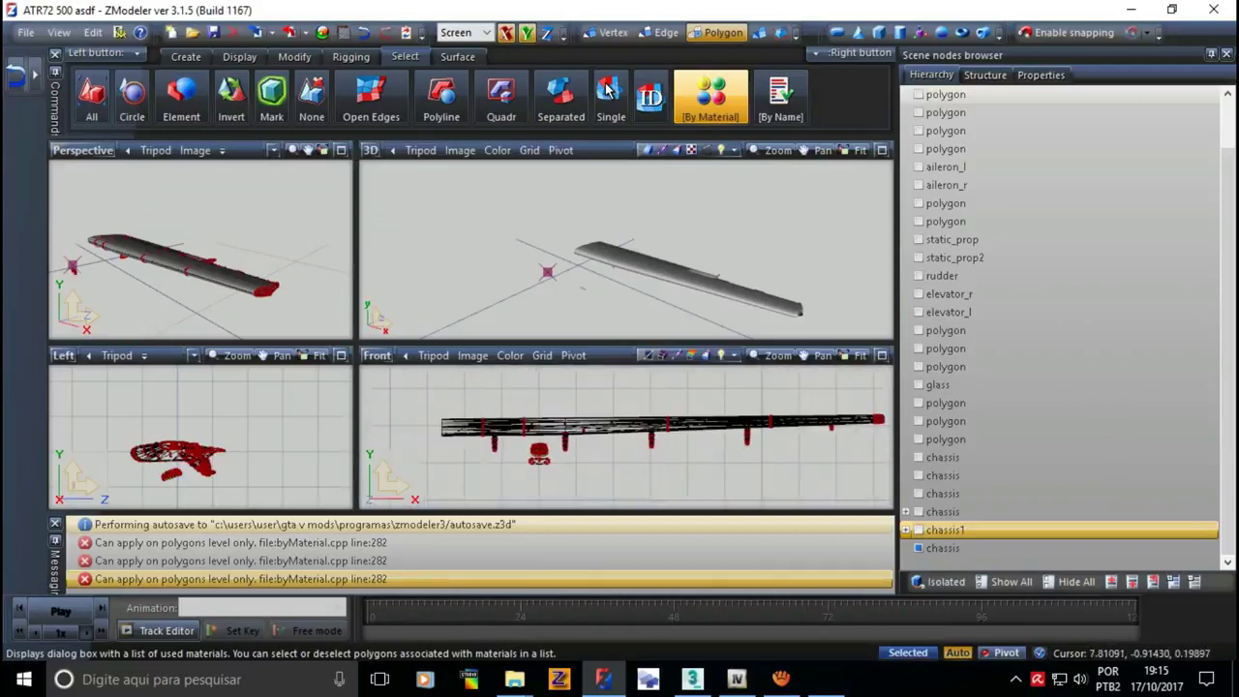
click(710, 95)
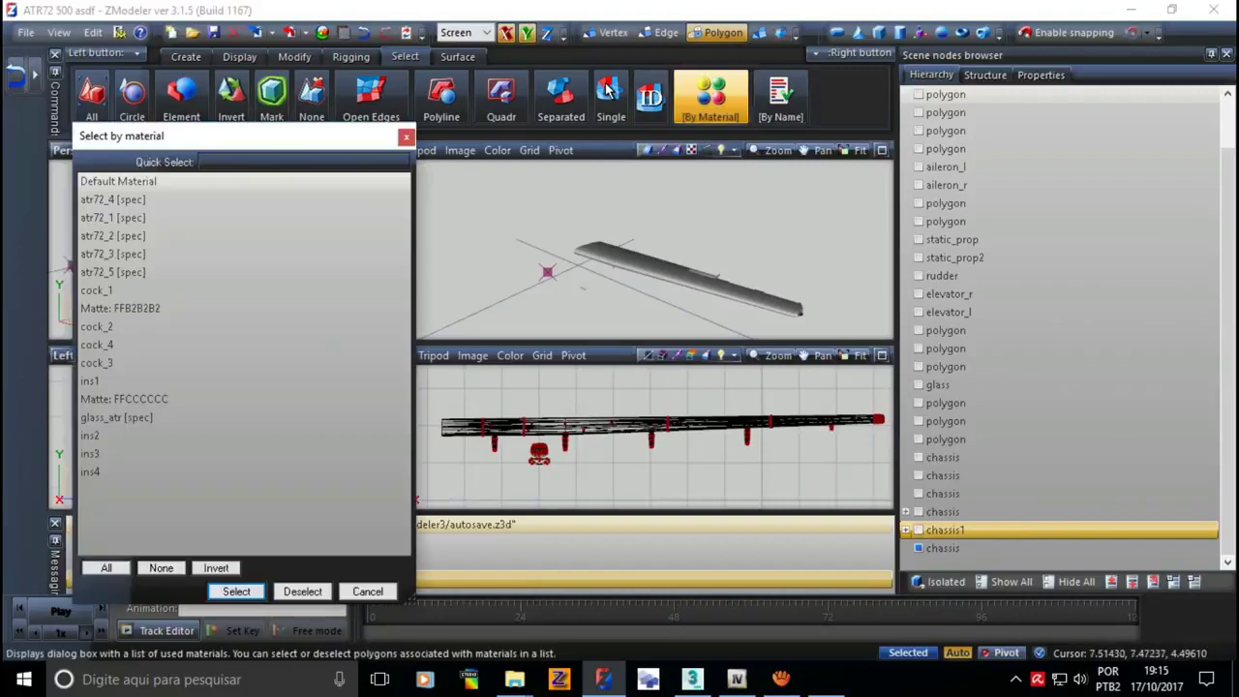
click(112, 272)
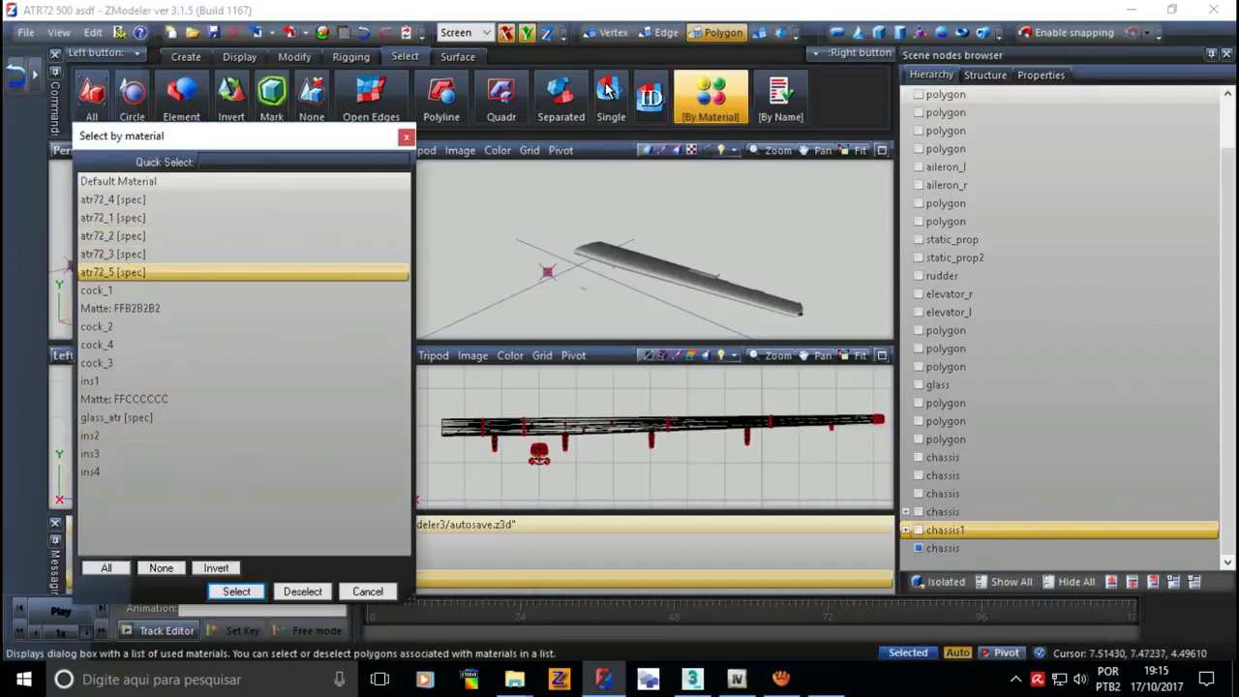
key(Return)
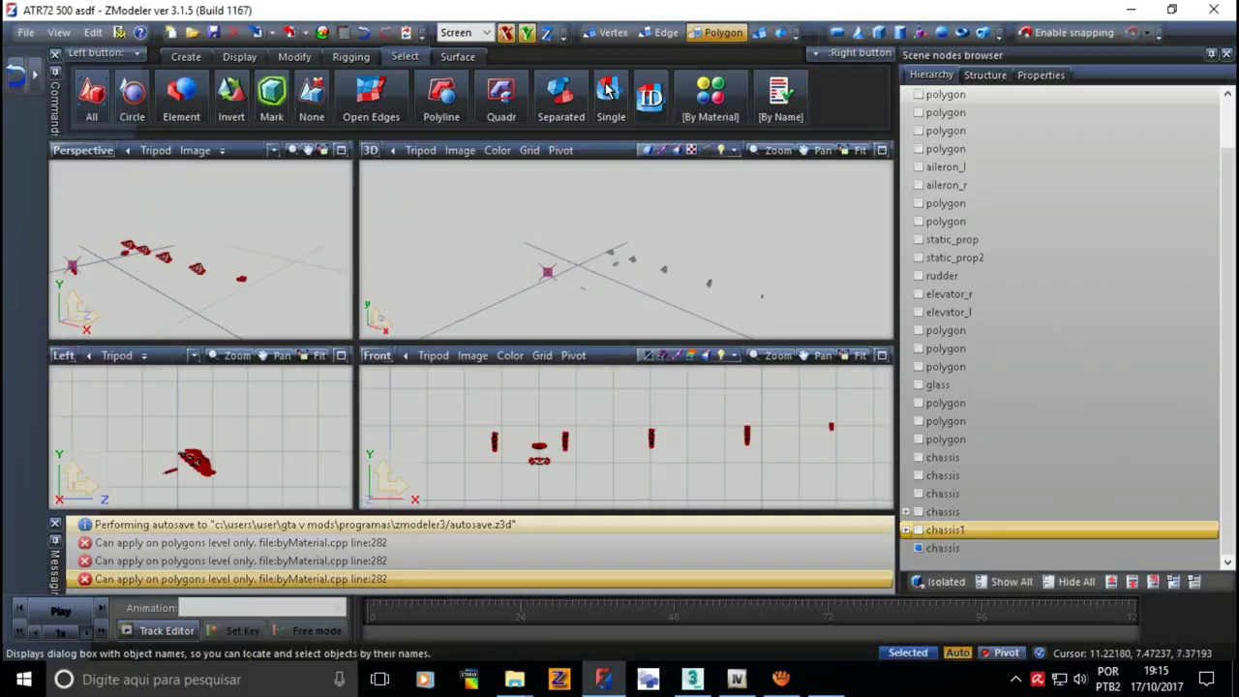
key(3)
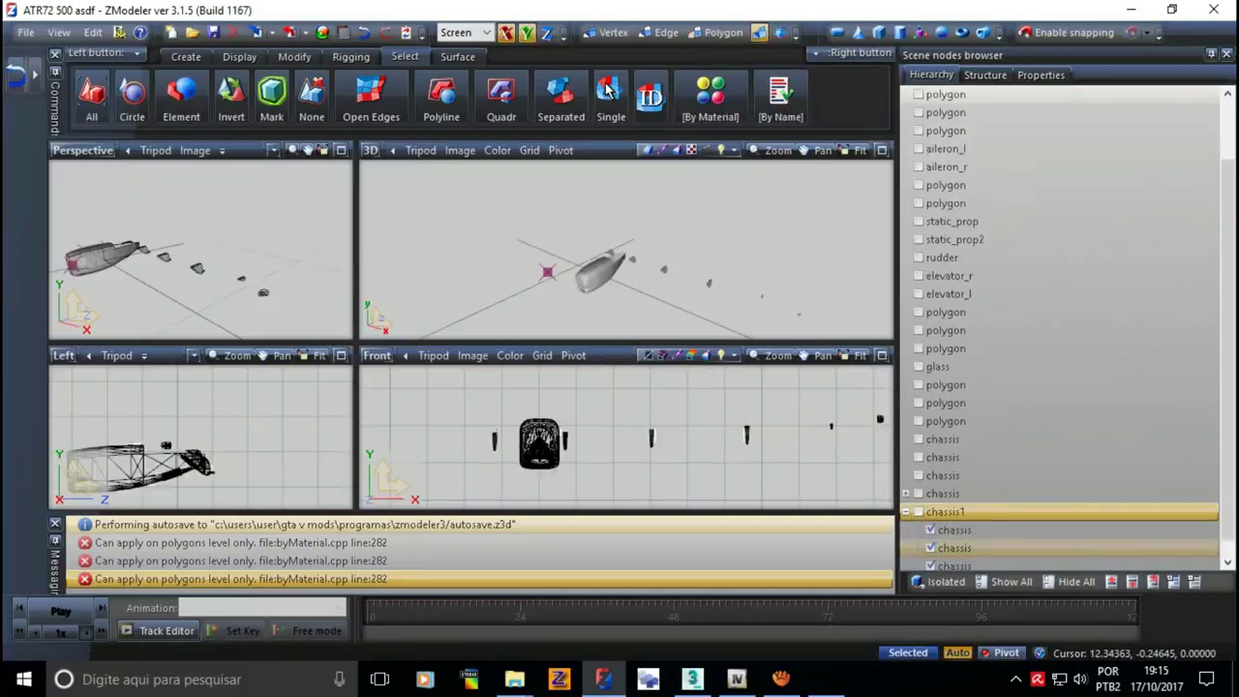
- Show chassis1, maximize the 3D view and orbit around the full wing with nacelle and struts
click(919, 494)
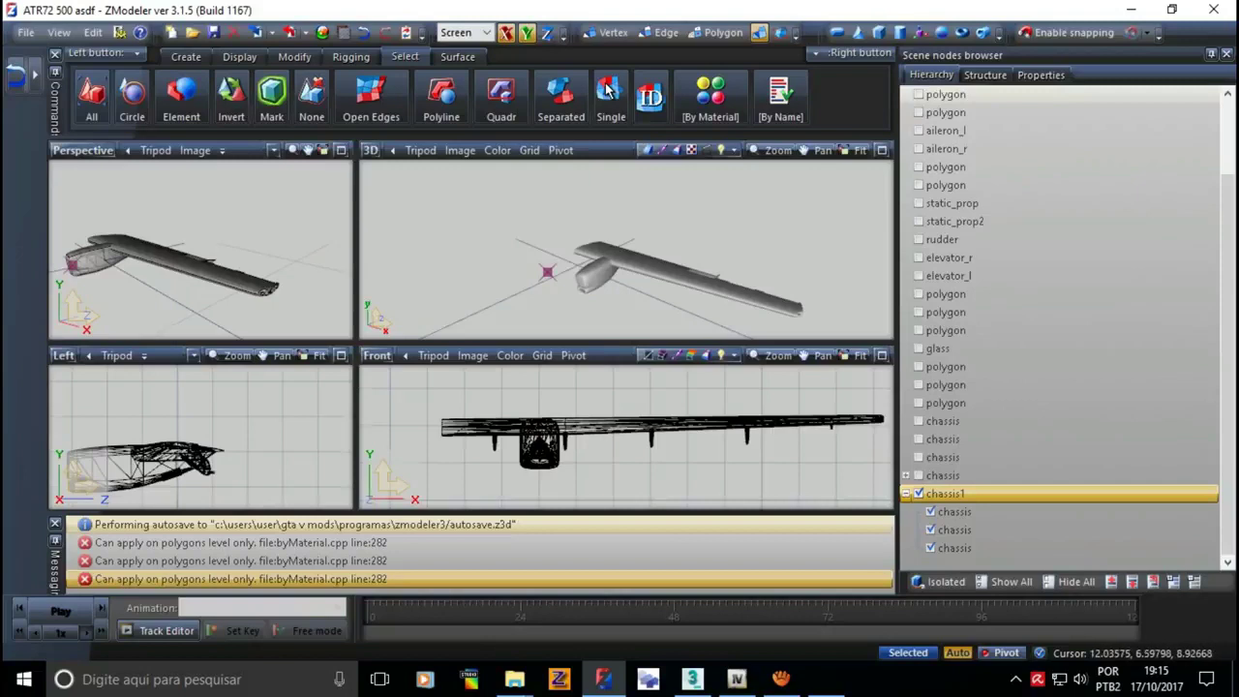
click(882, 150)
middle_drag(503, 339, 426, 359)
mouse_move(191, 446)
middle_down()
mouse_move(130, 451)
mouse_move(558, 395)
mouse_move(875, 448)
mouse_move(684, 450)
mouse_move(533, 407)
mouse_move(543, 413)
mouse_move(553, 335)
mouse_move(265, 402)
mouse_move(169, 445)
middle_up()
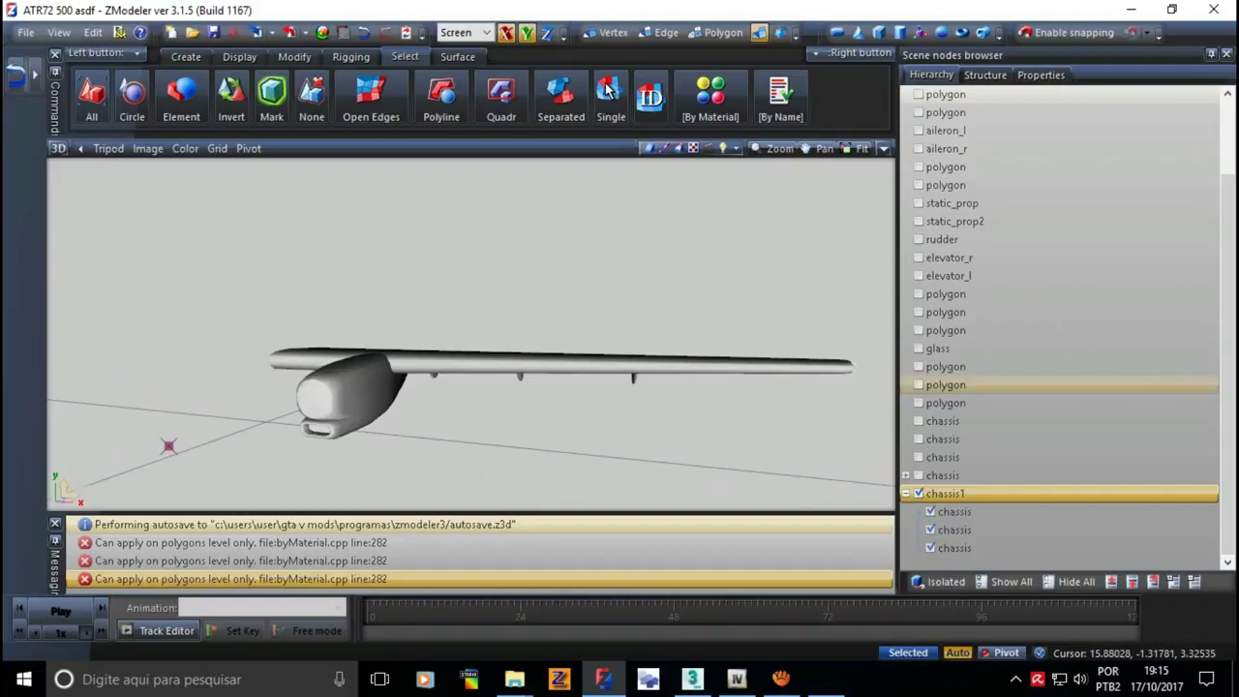
key(Left)
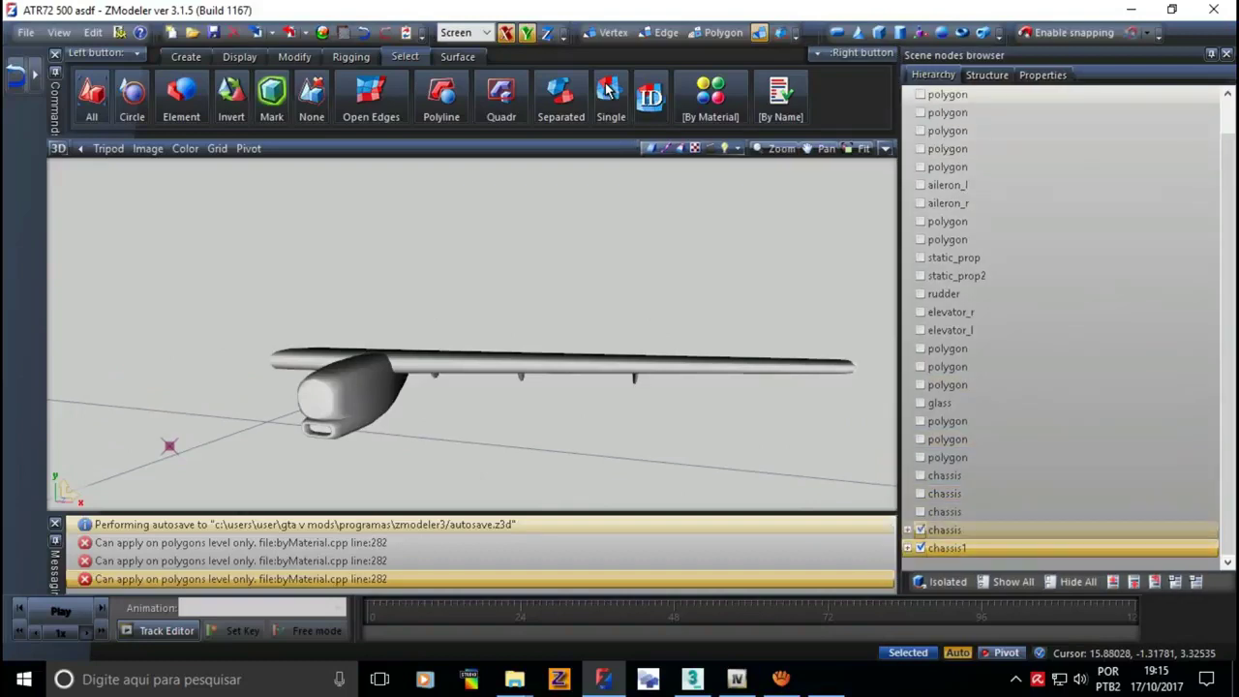
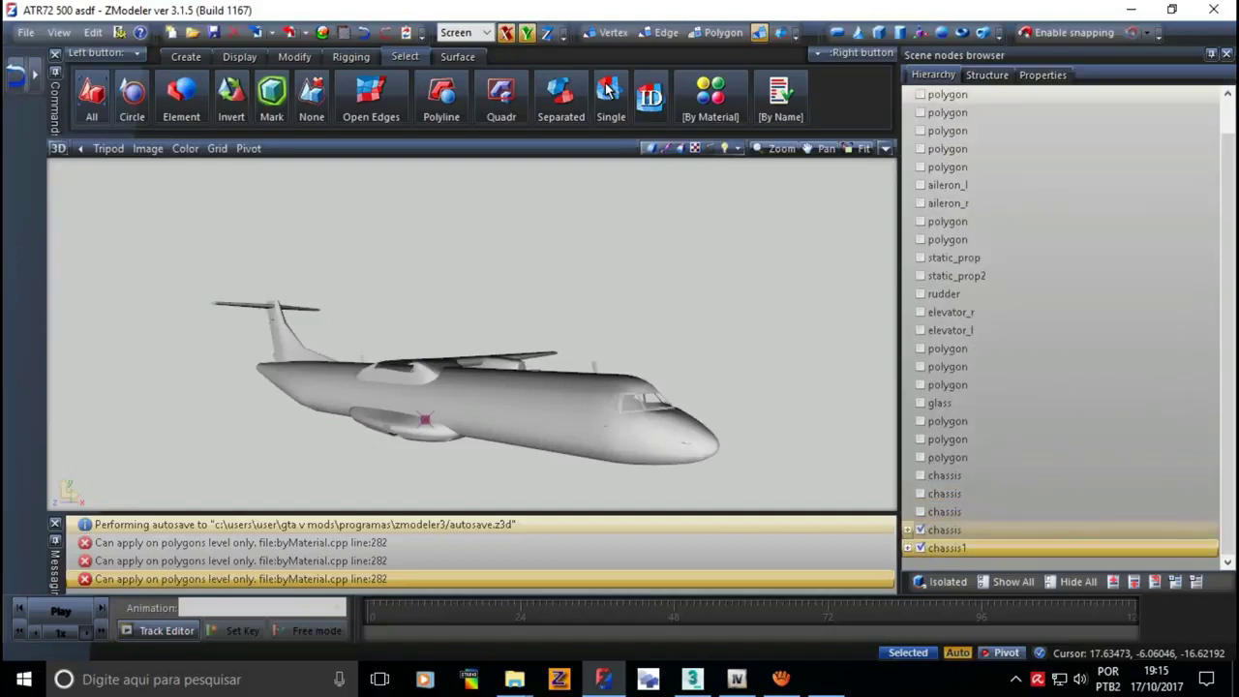
- Show two more chassis wing parts and hide the polygon part in the scene browser
click(920, 512)
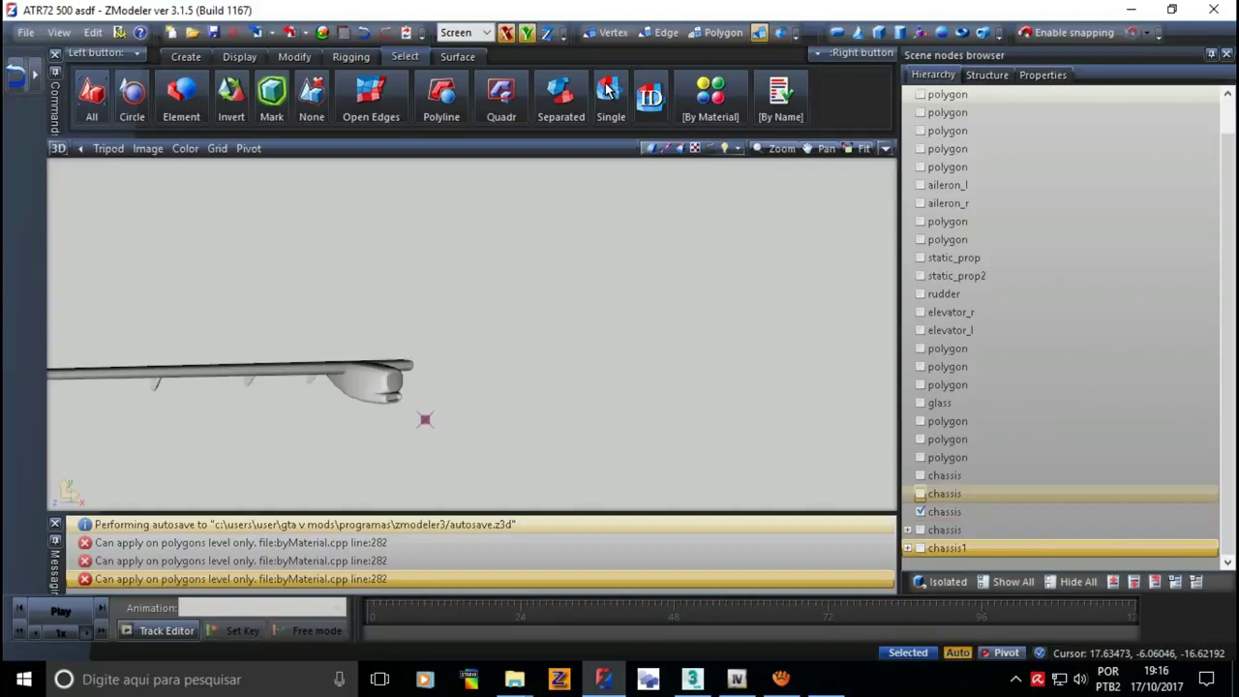
click(919, 476)
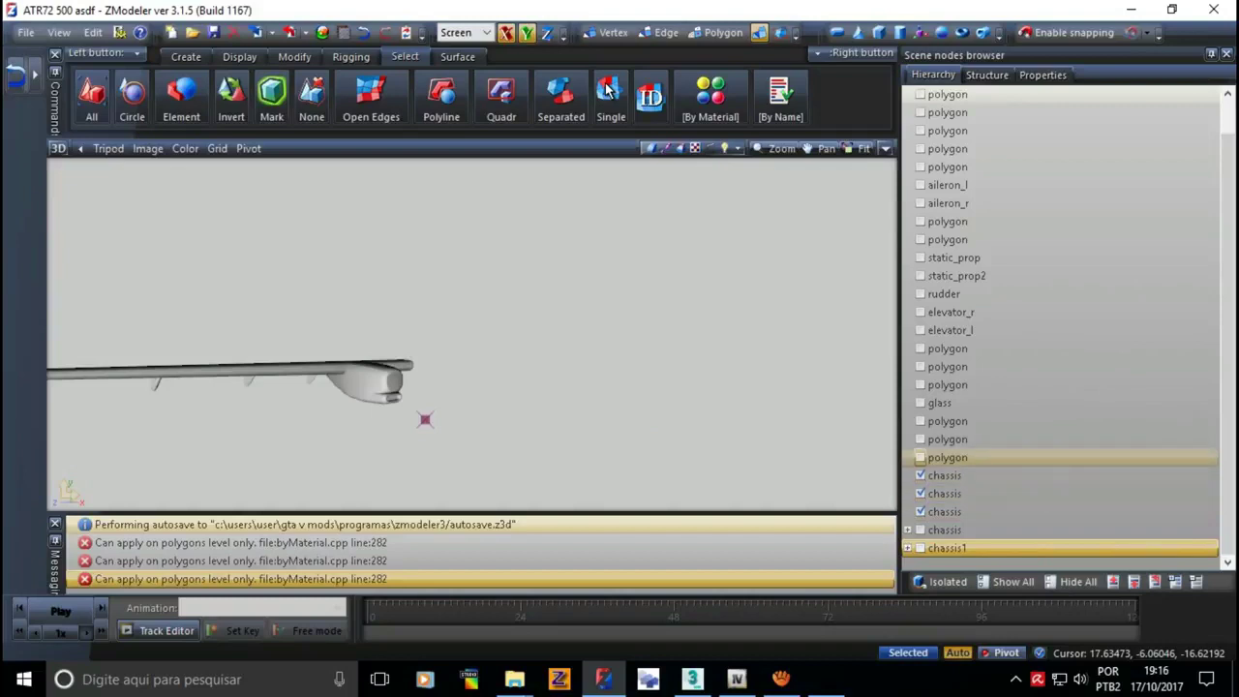
click(920, 457)
- Maximize the Front viewport and start the Copy node tool from the Create tab
key(alt+w)
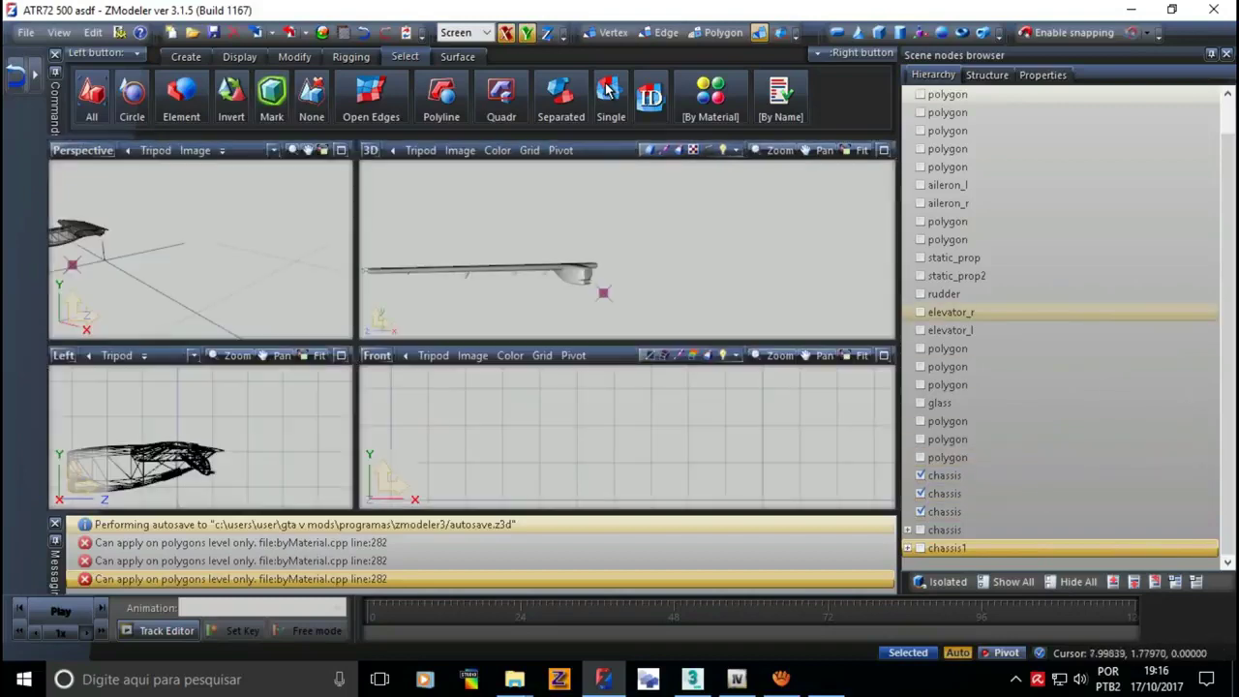
key(alt+w)
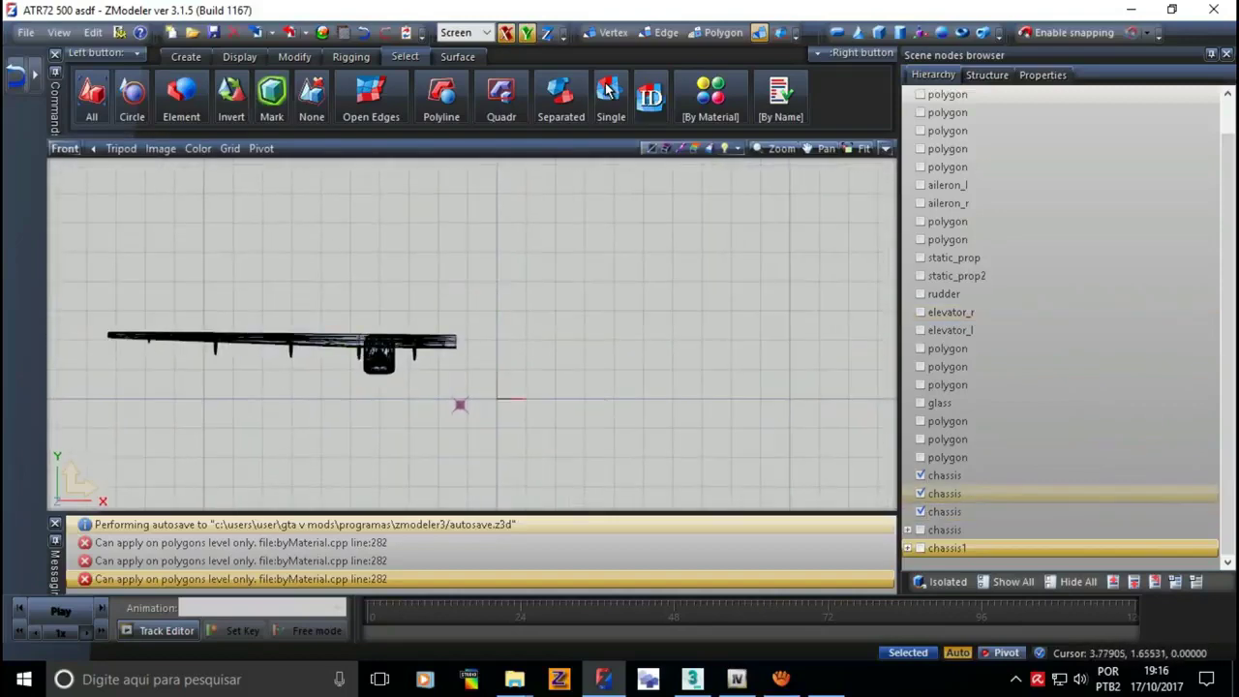
click(186, 56)
click(92, 97)
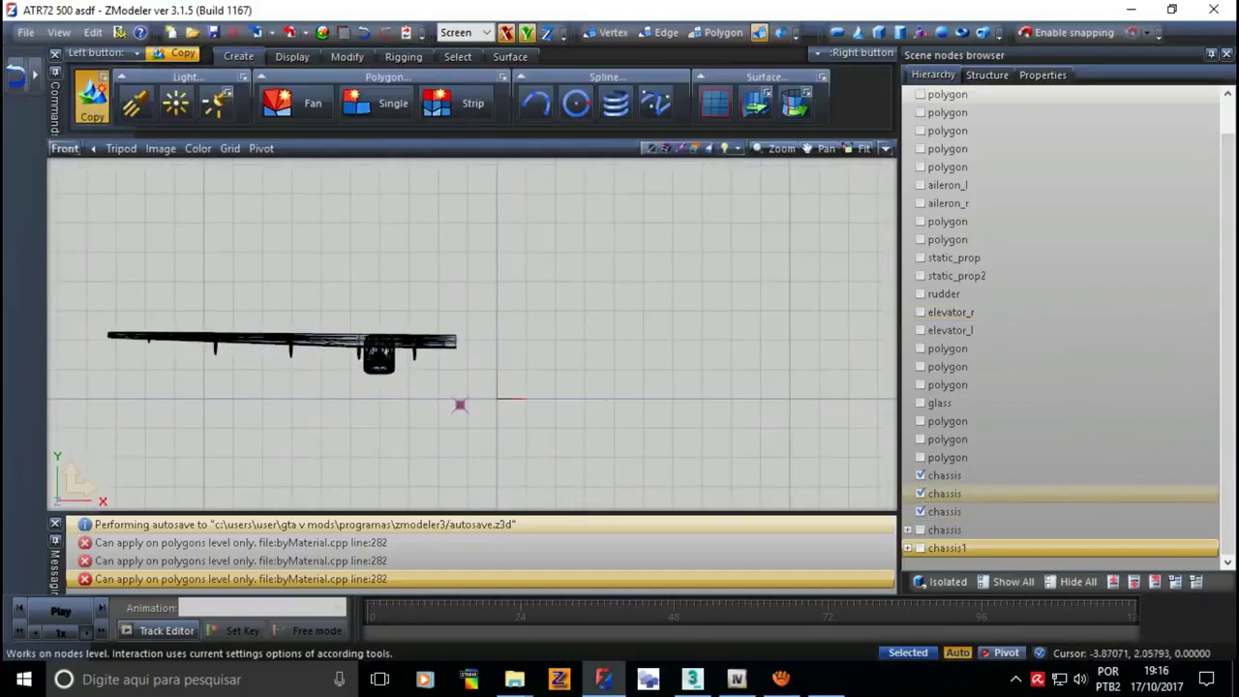
- Copy the chassis node and name the copy chassis2
key(Escape)
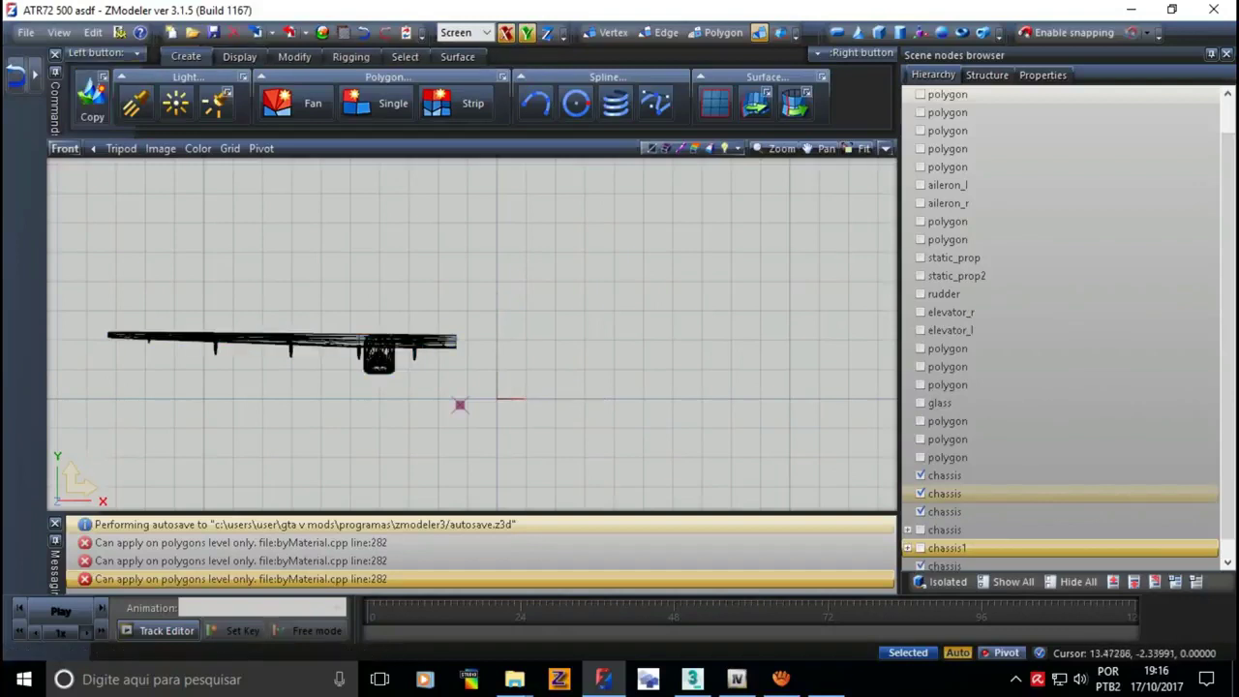
click(944, 475)
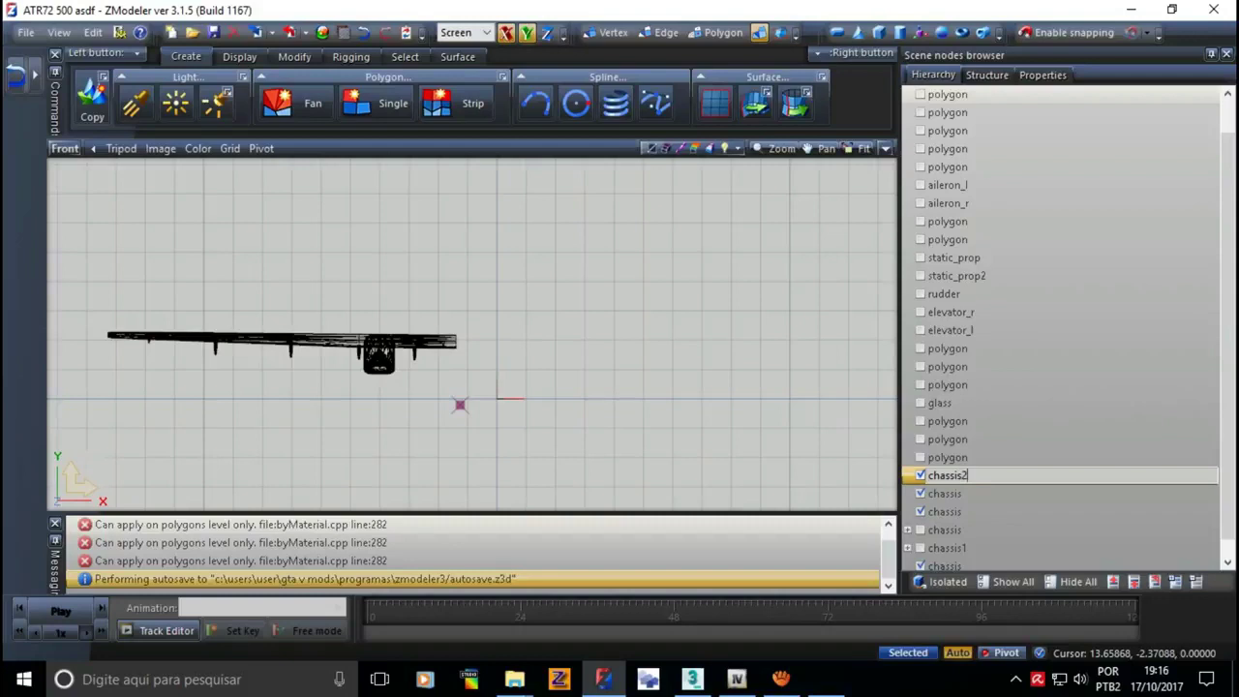
key(Return)
key(Down)
key(Down)
key(Down)
key(Down)
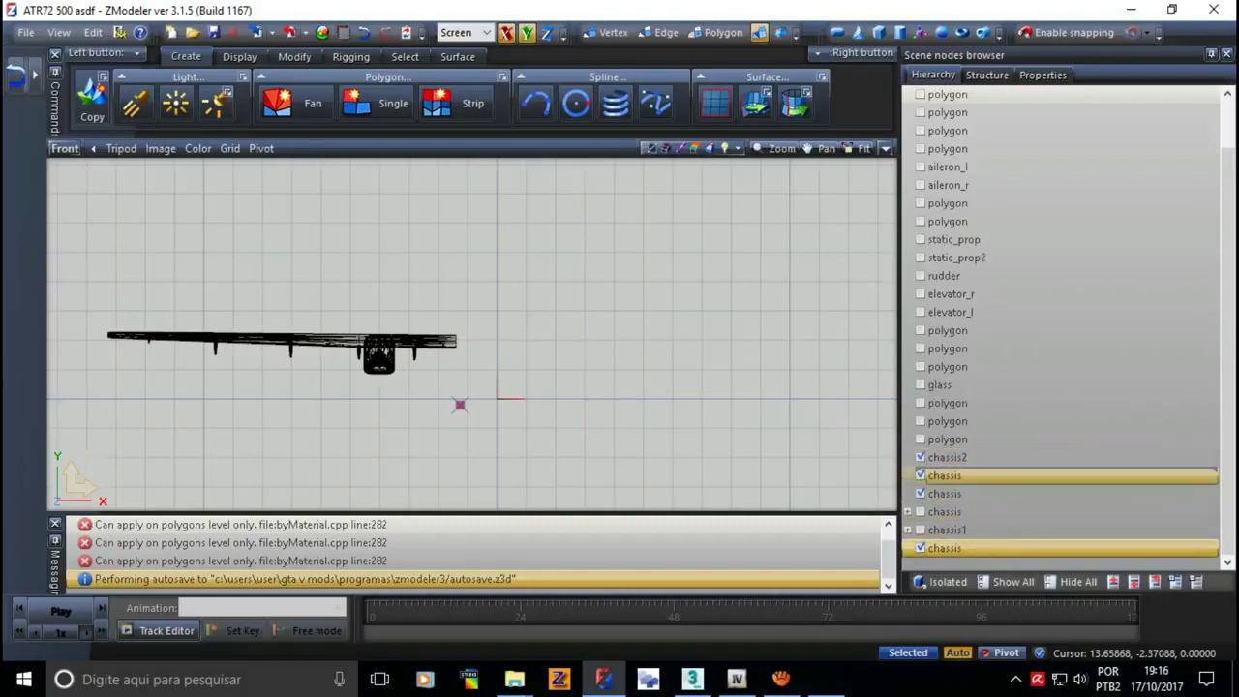
- Hide the duplicate chassis row and switch to Polygon selection level
key(space)
key(Up)
key(F2)
key(Return)
key(3)
click(405, 57)
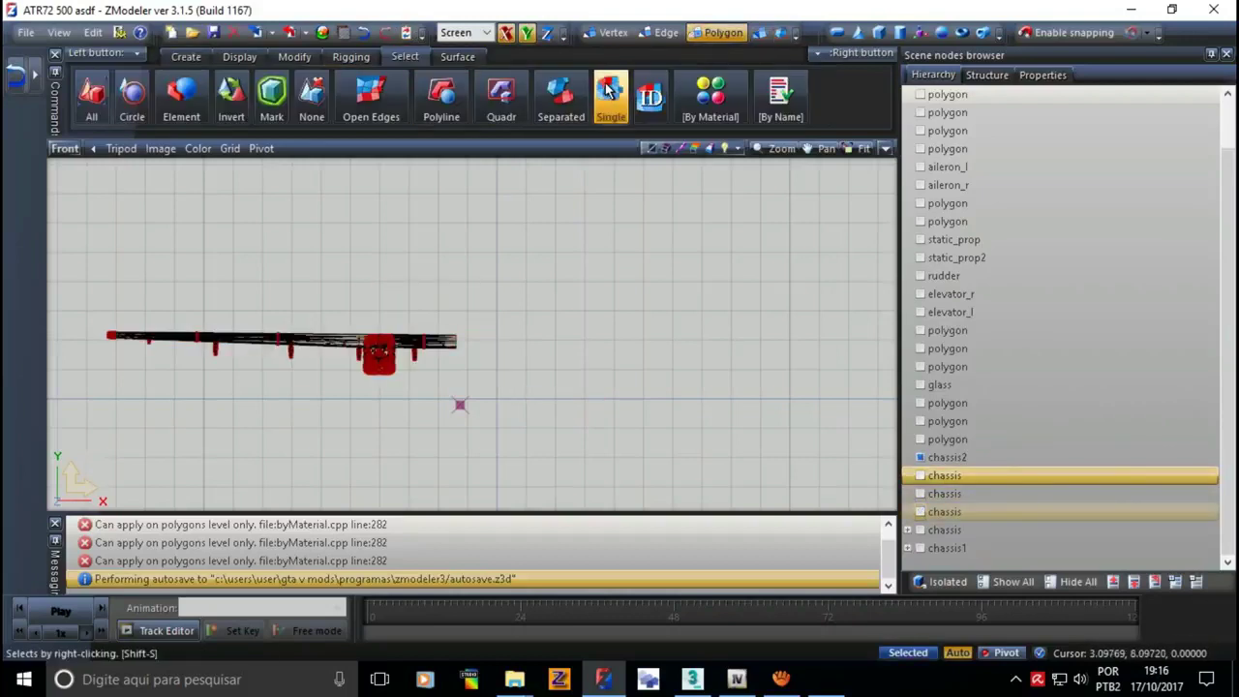
- Select polygons by the first listed material and delete the selected wing polygons
click(711, 97)
key(Return)
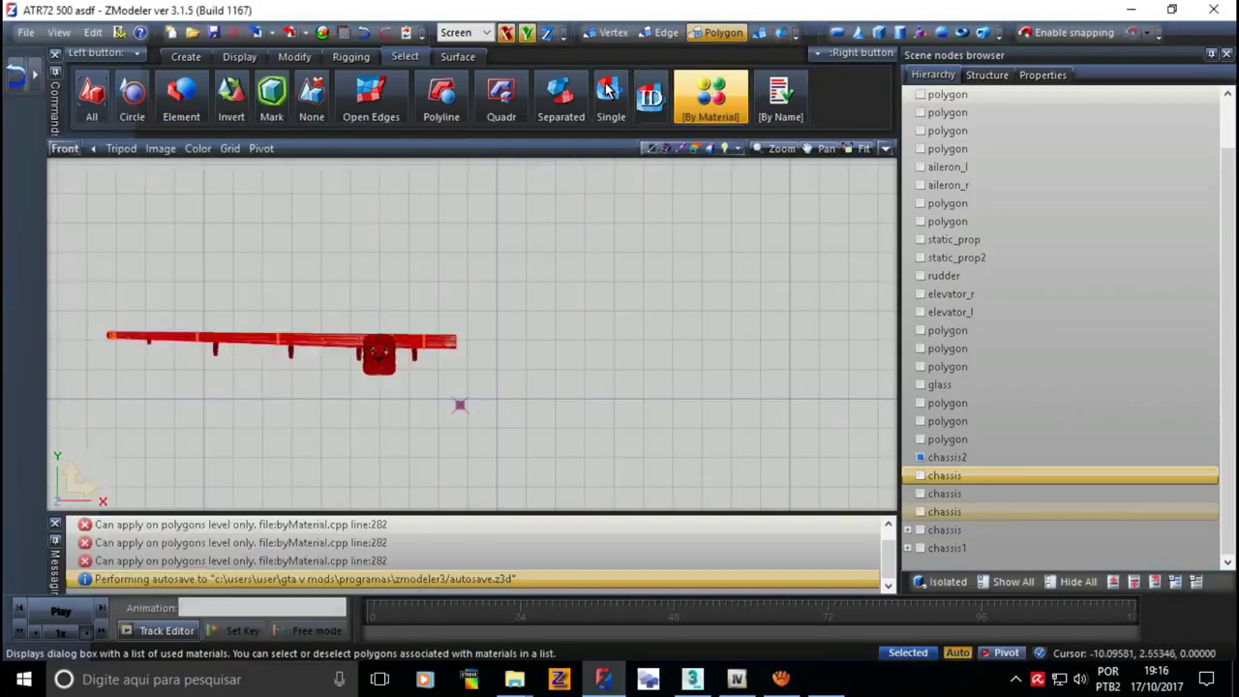
key(Delete)
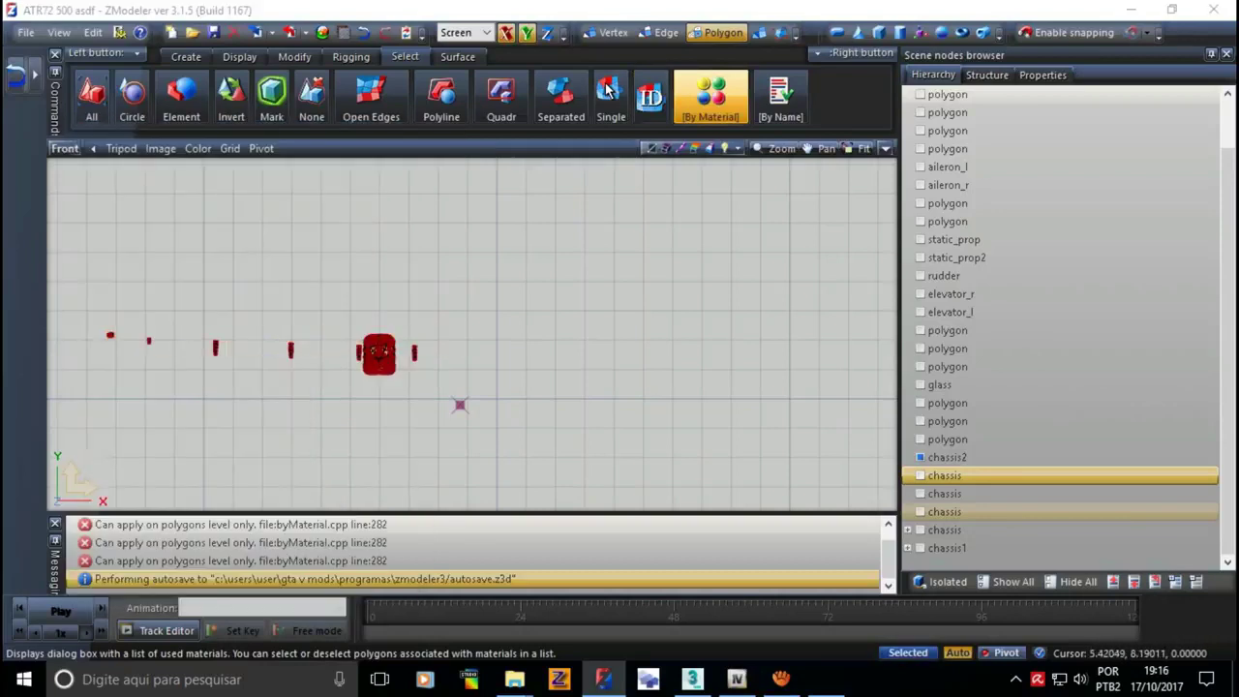
- Apply further By Material selections, including atr72_2, to isolate the fairing polygons
key(Return)
key(Down)
key(Down)
key(Return)
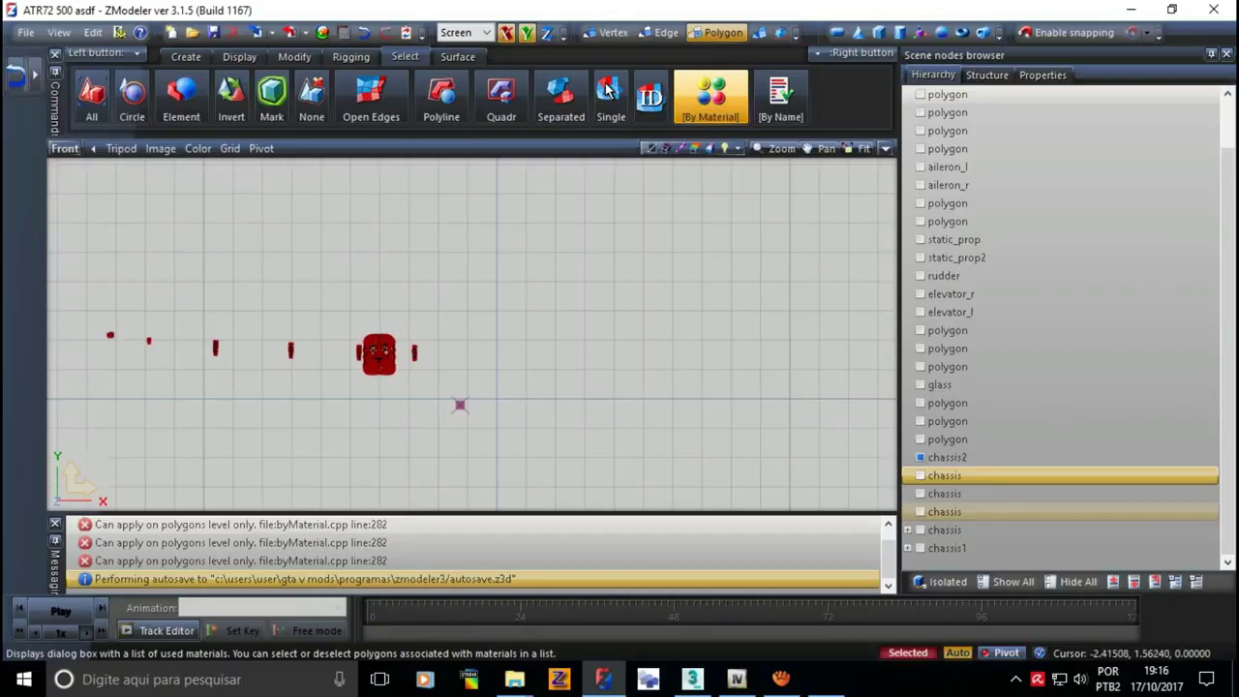
key(Return)
key(Down)
key(Down)
key(Down)
key(Down)
key(Return)
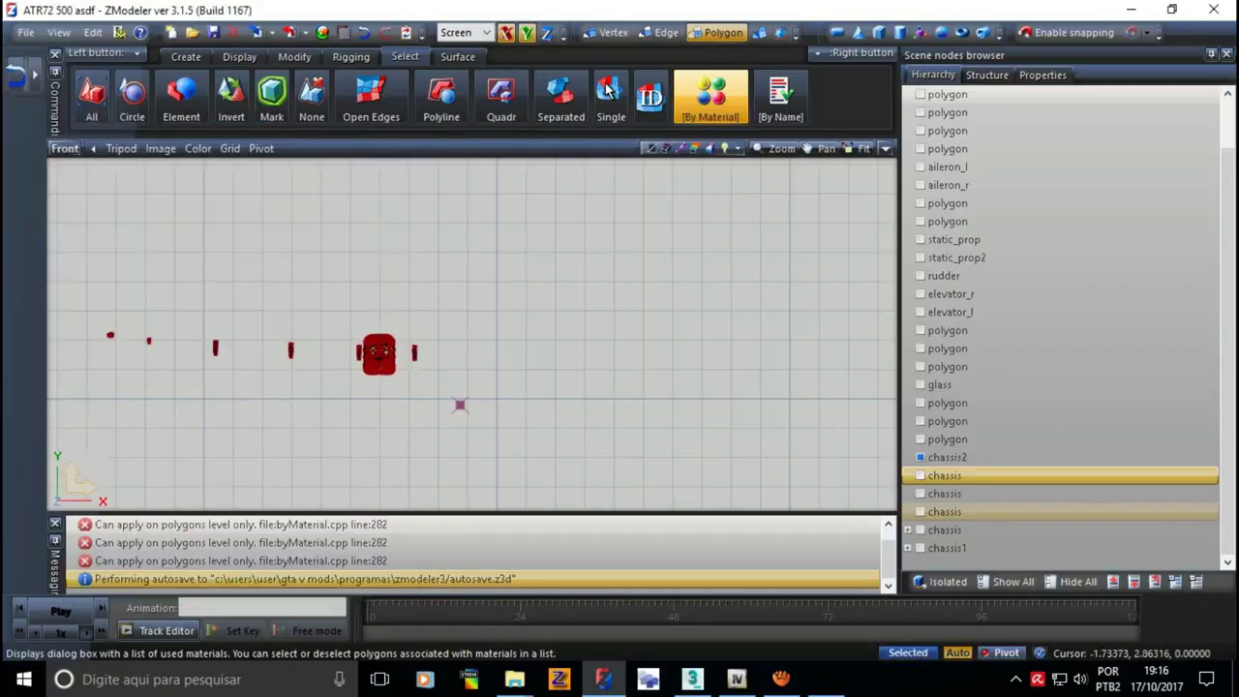
key(Return)
key(Up)
key(Up)
key(Up)
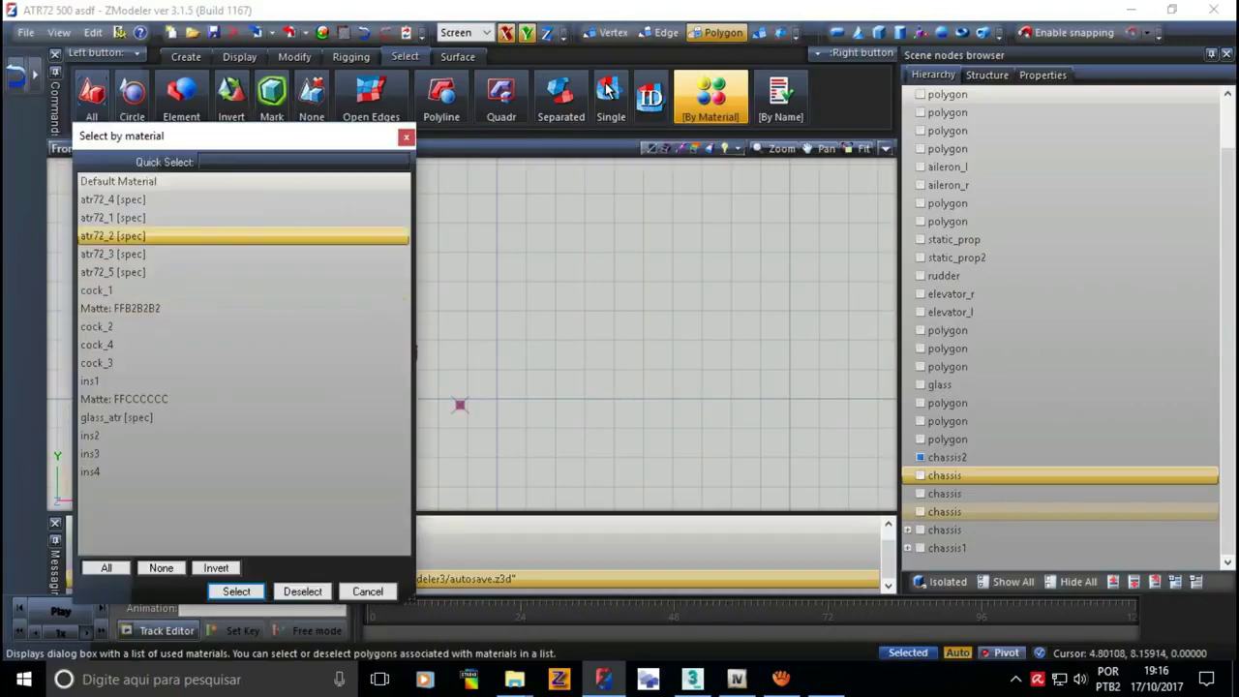
key(Return)
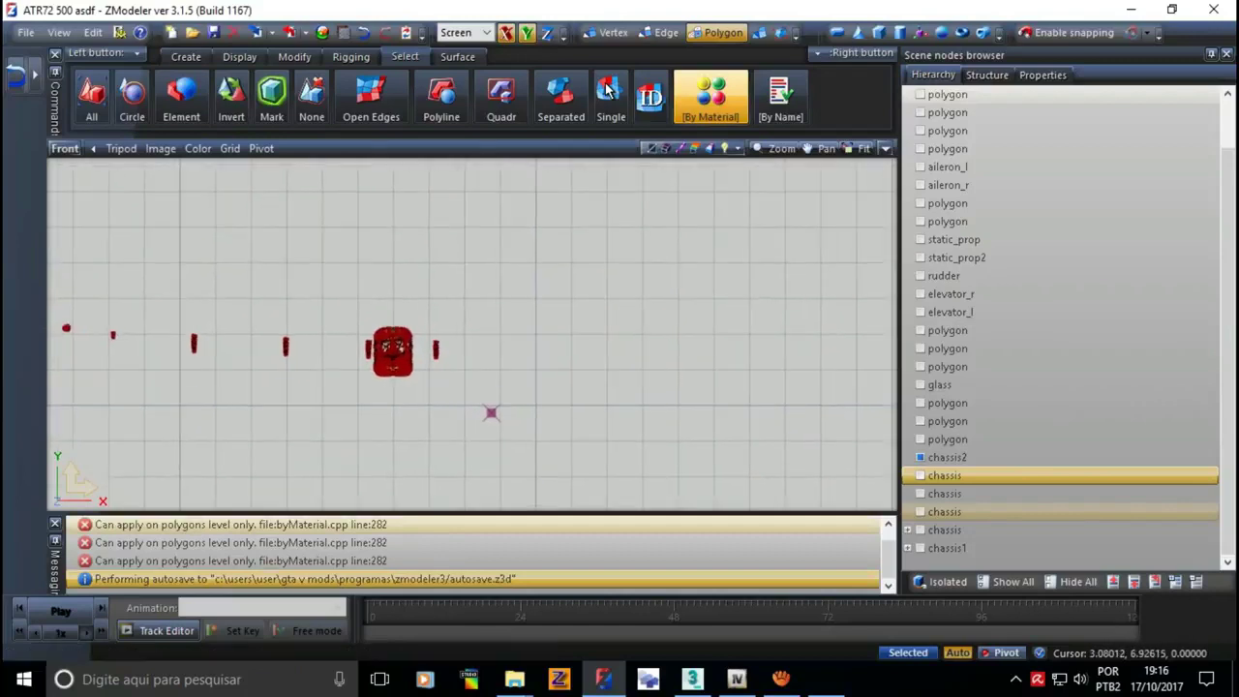
key(Return)
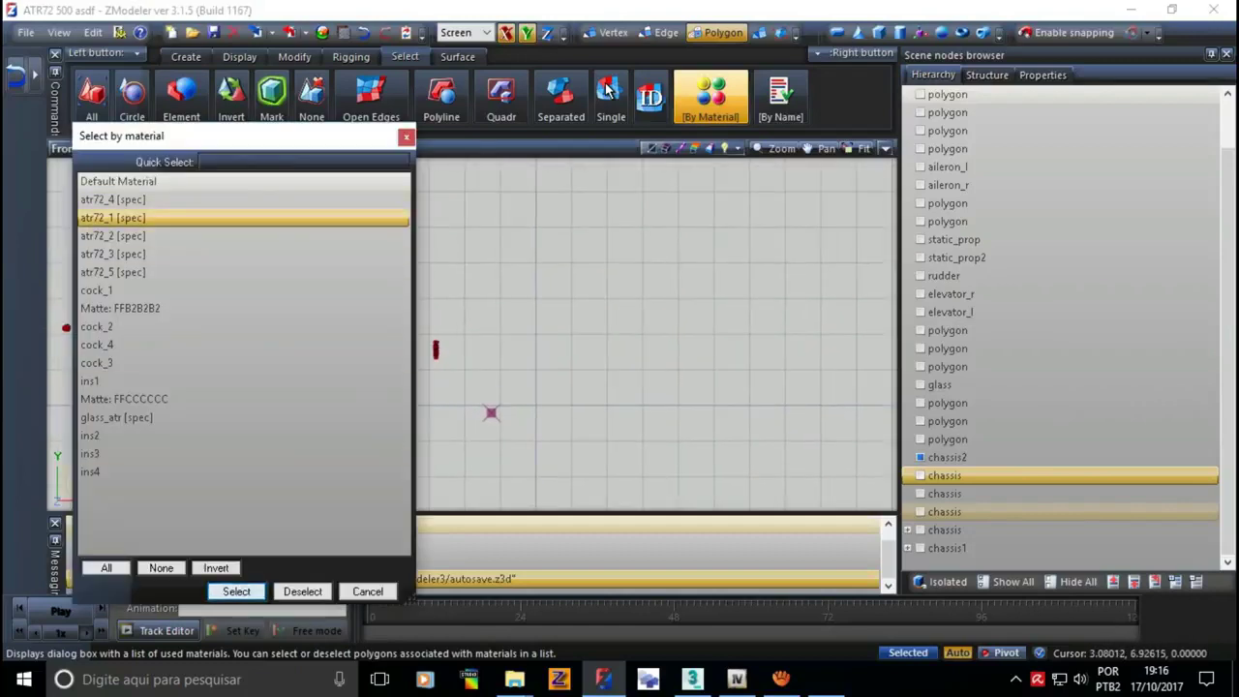
key(Return)
key(Return)
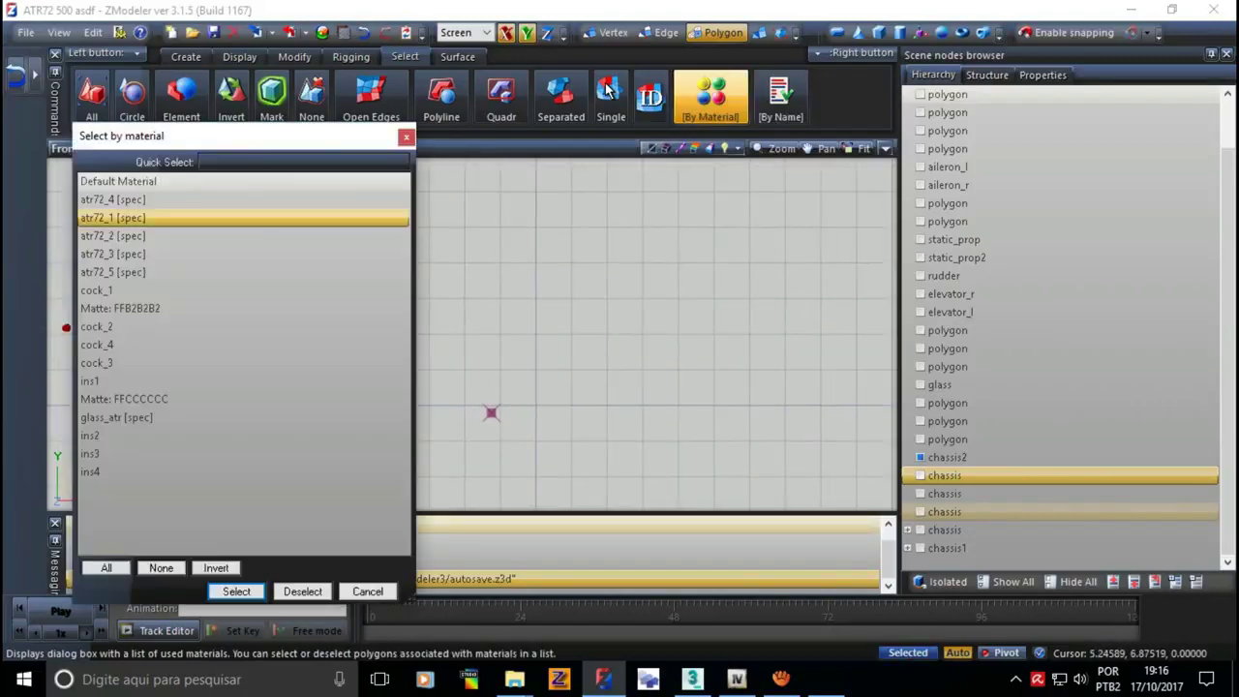
key(Return)
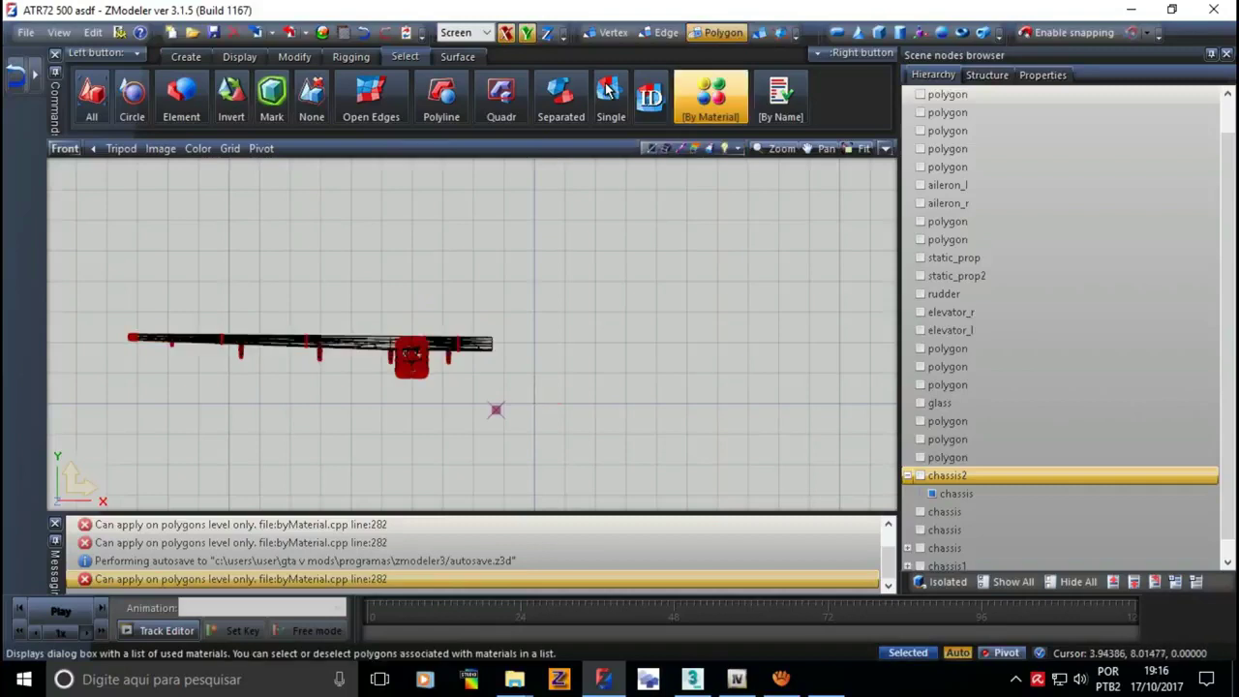
- Test By Material selections for atr72_4, atr72_1, atr72_2 and atr72_3
click(711, 94)
drag(194, 135, 698, 106)
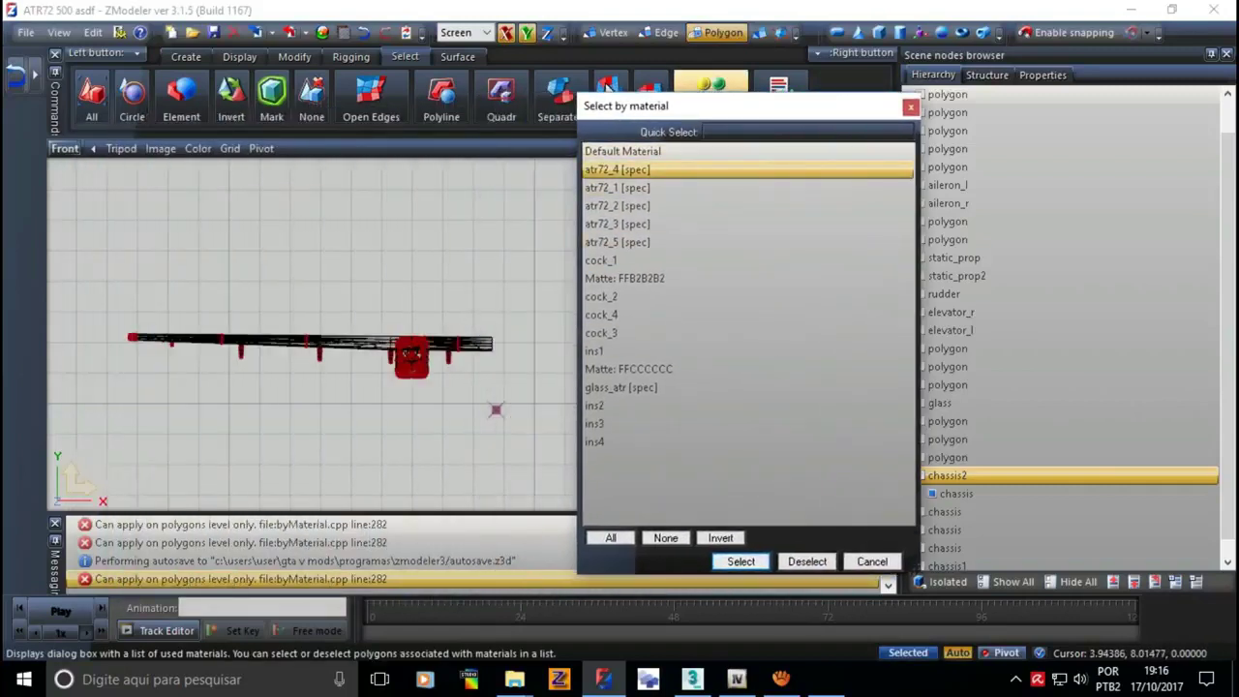
key(Return)
click(711, 94)
click(617, 187)
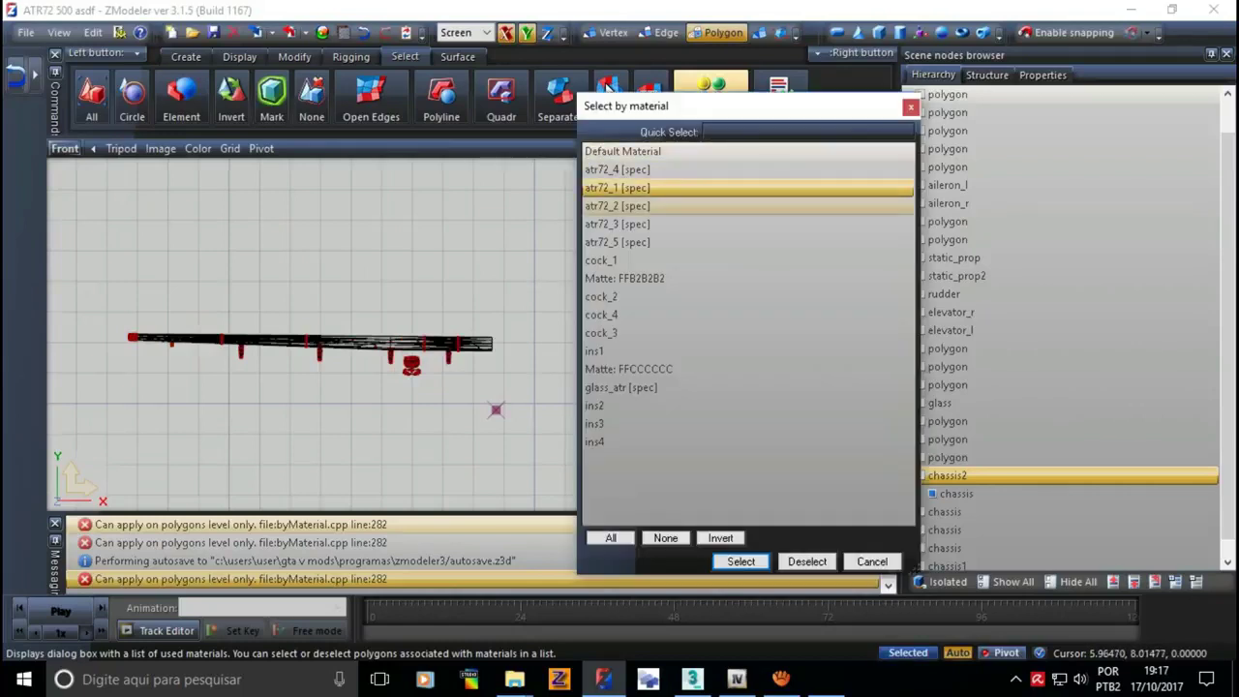
key(Return)
click(710, 94)
click(617, 205)
key(Return)
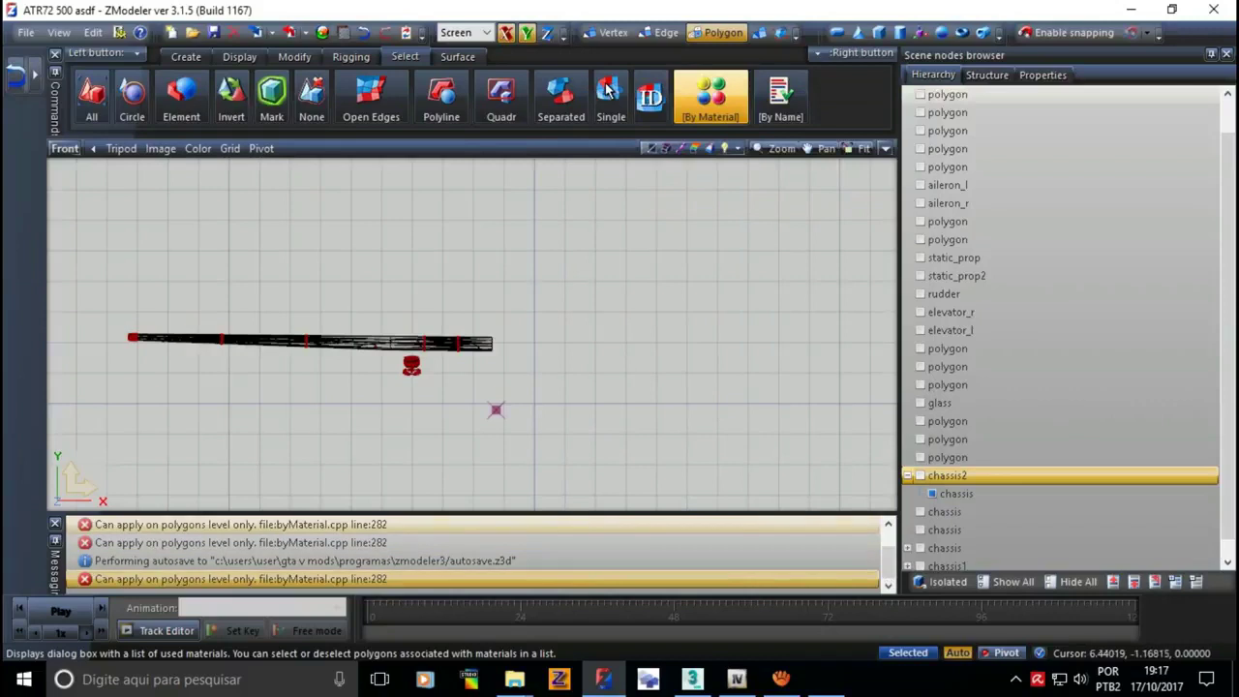
key(space)
key(Down)
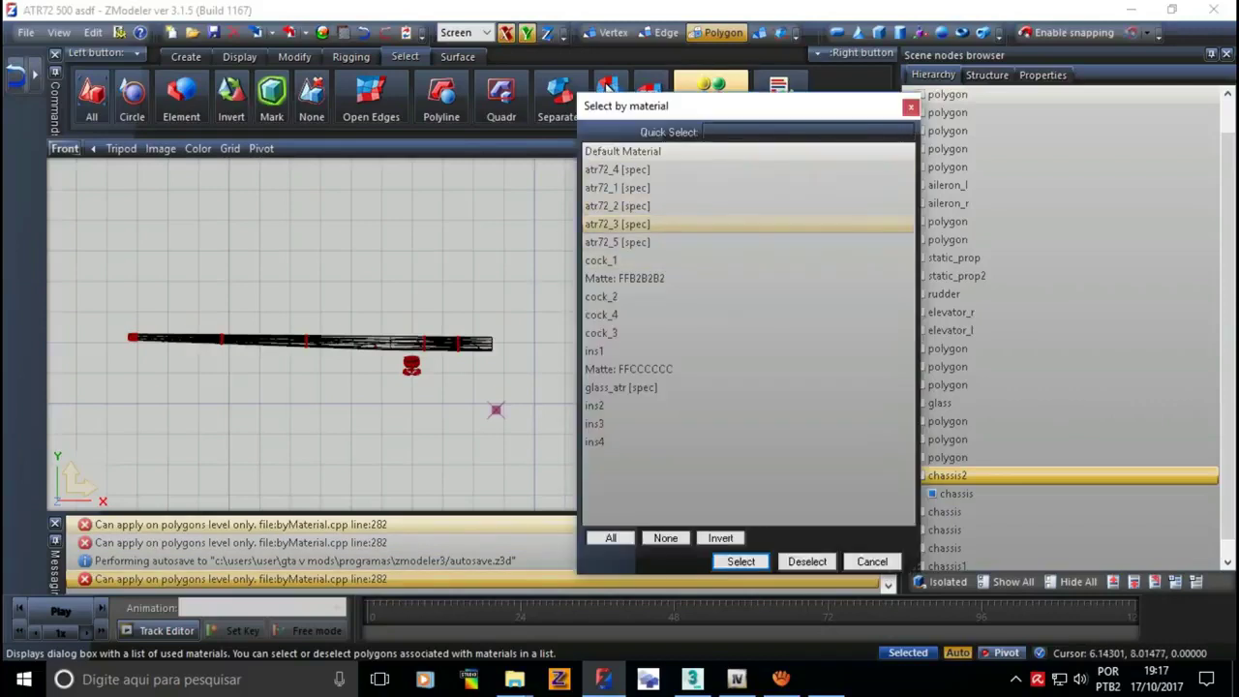
key(Return)
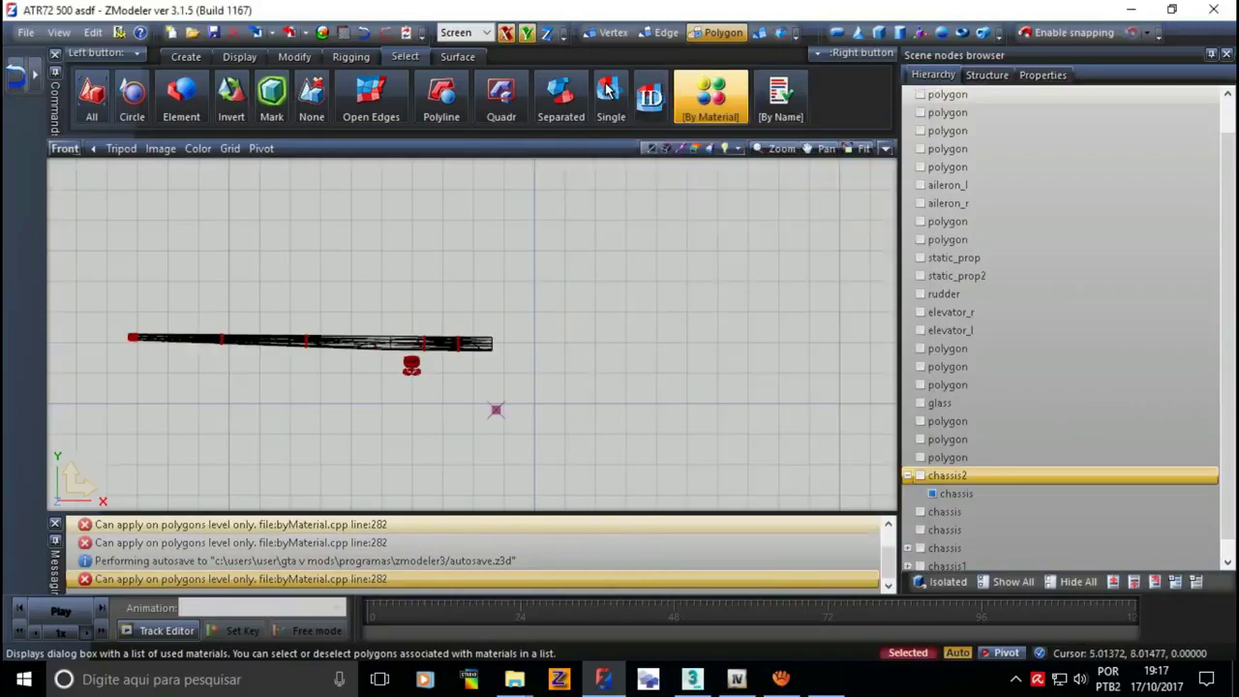
- Select and delete the atr72_5 wing polygons, undo it, then return to four-view layout
key(space)
key(Down)
key(Down)
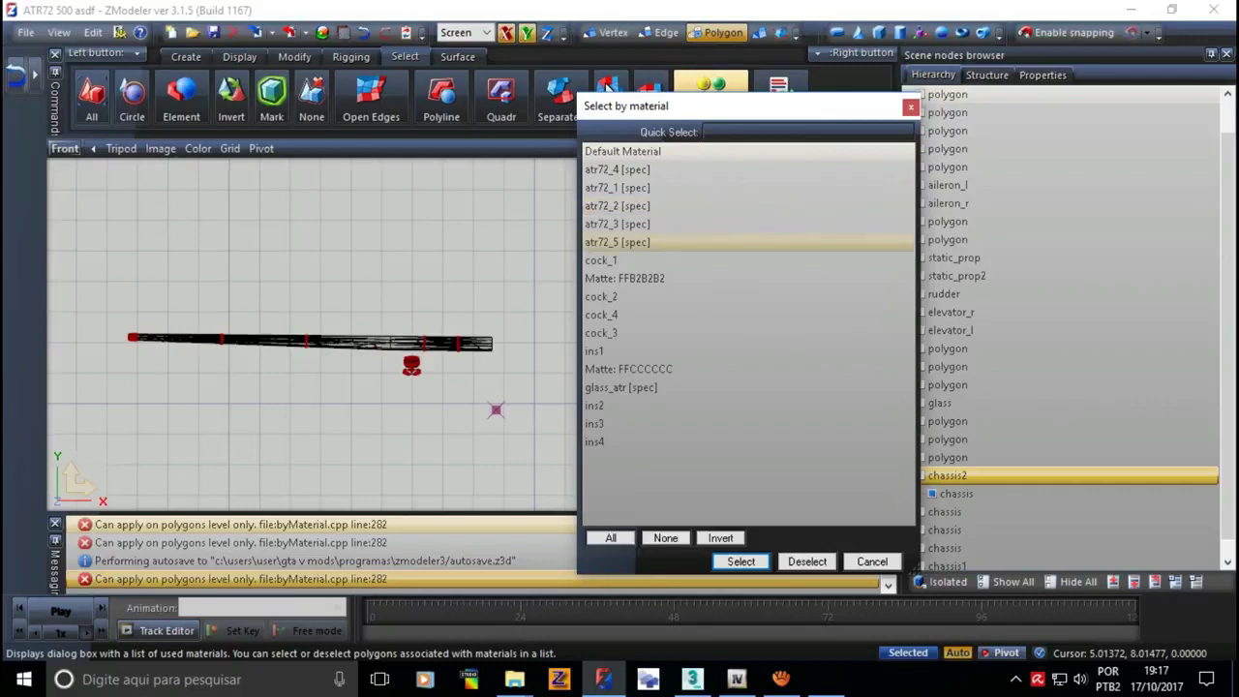
key(Return)
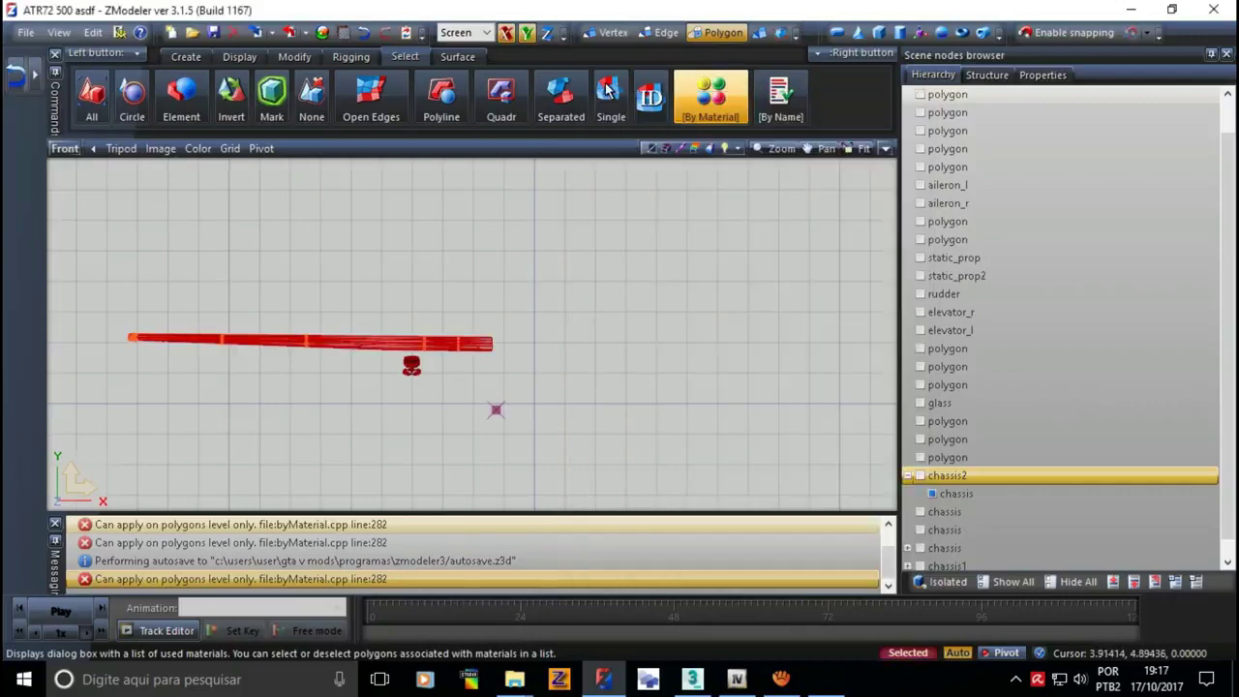
key(Delete)
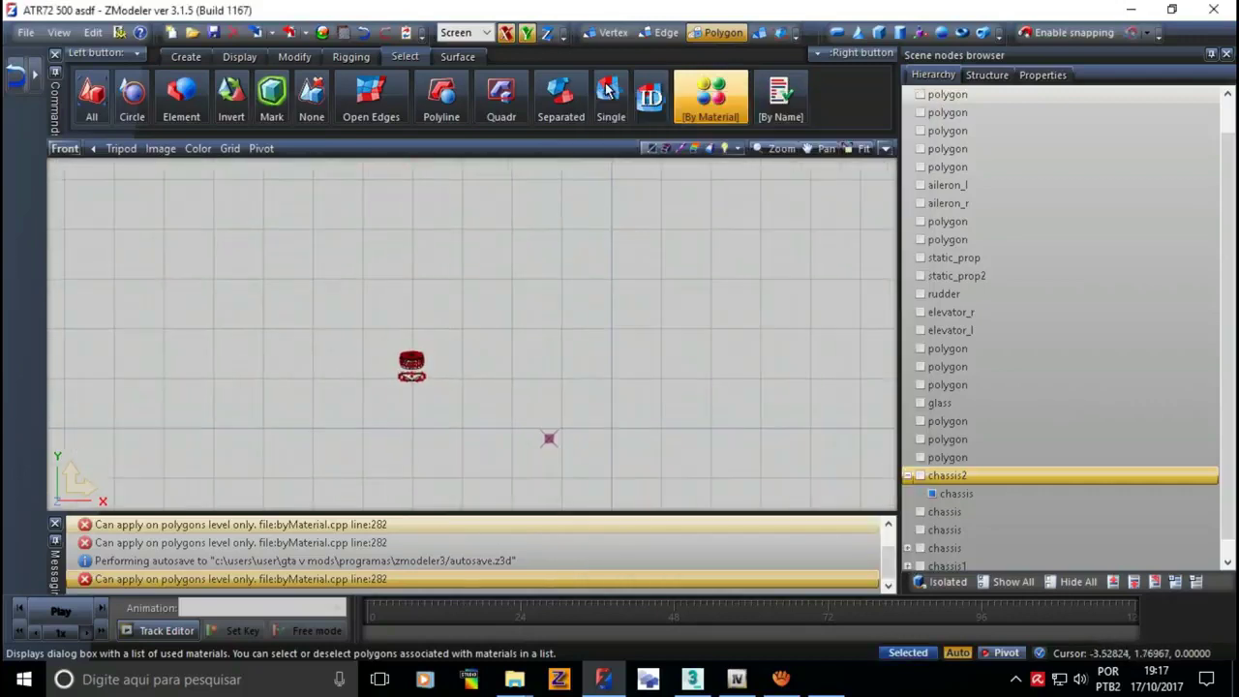
key(ctrl+z)
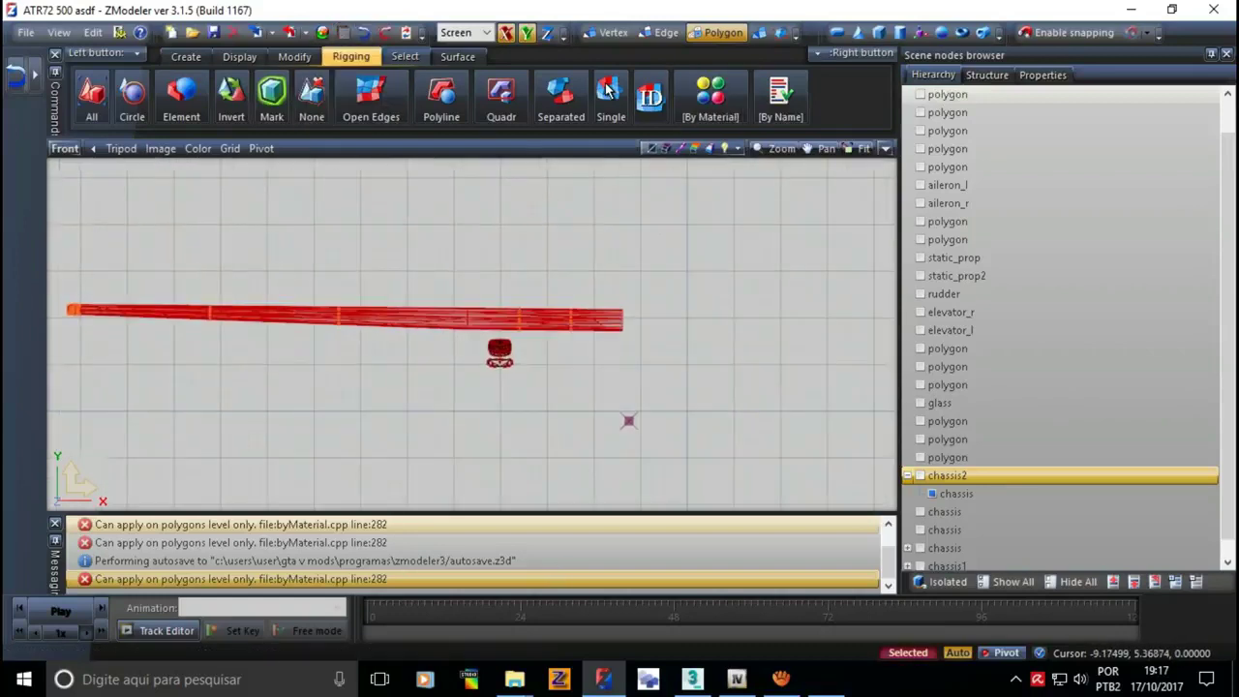
key(ctrl+z)
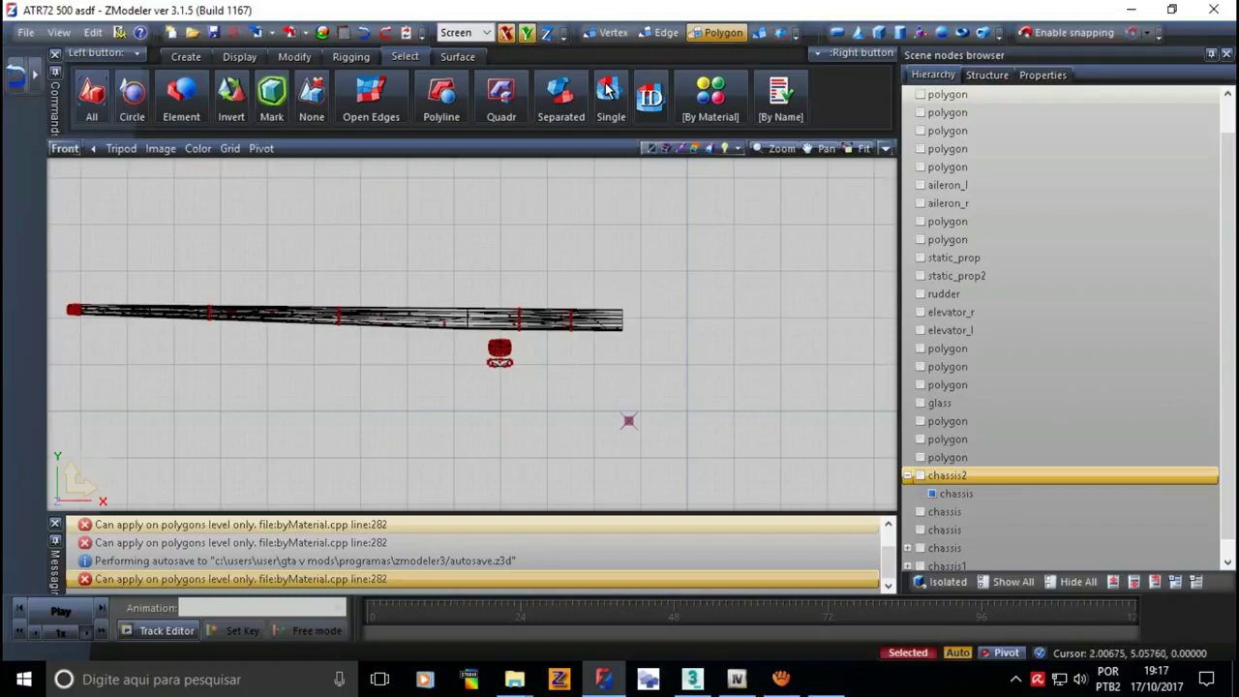
key(alt+w)
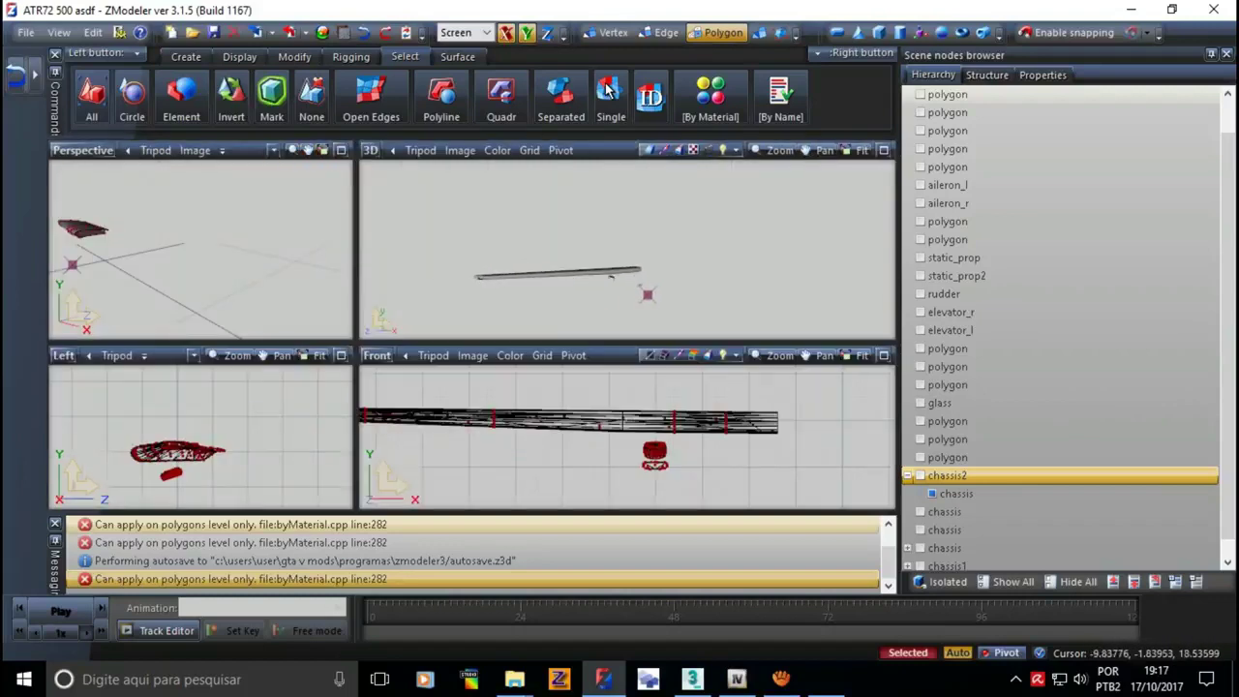
- Toggle the viewport layout and undo five times to restore the full chassis polygons
key(alt+w)
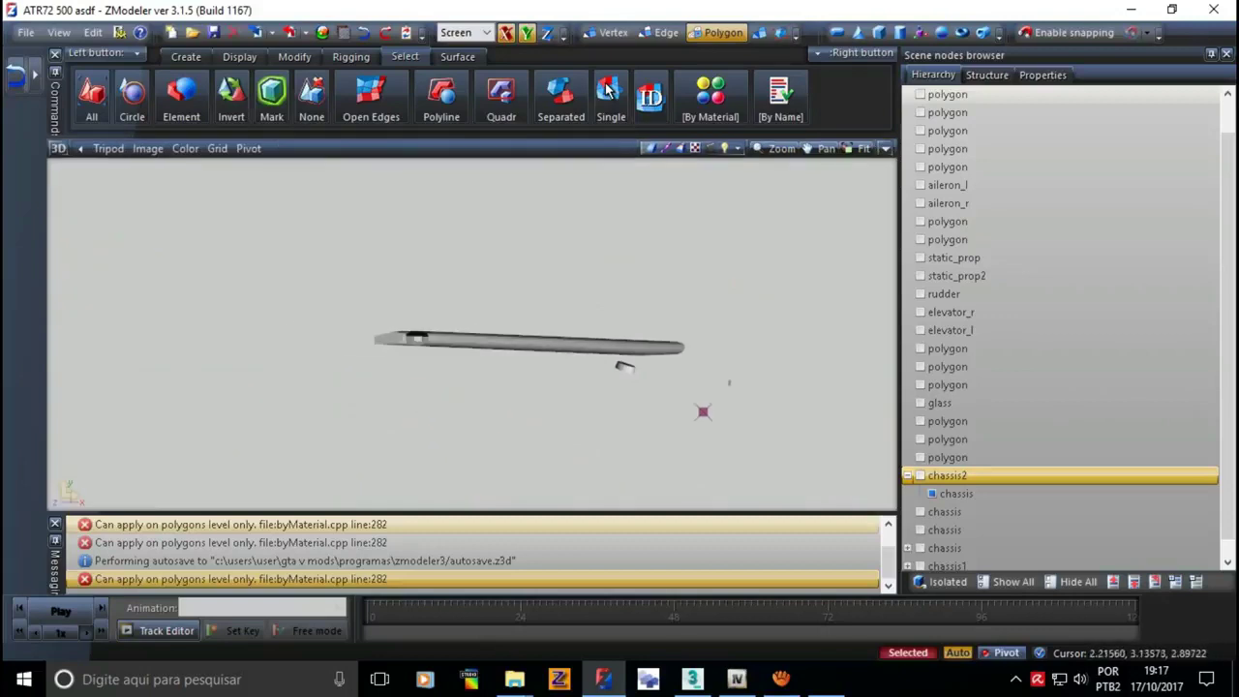
key(alt+w)
key(ctrl+z)
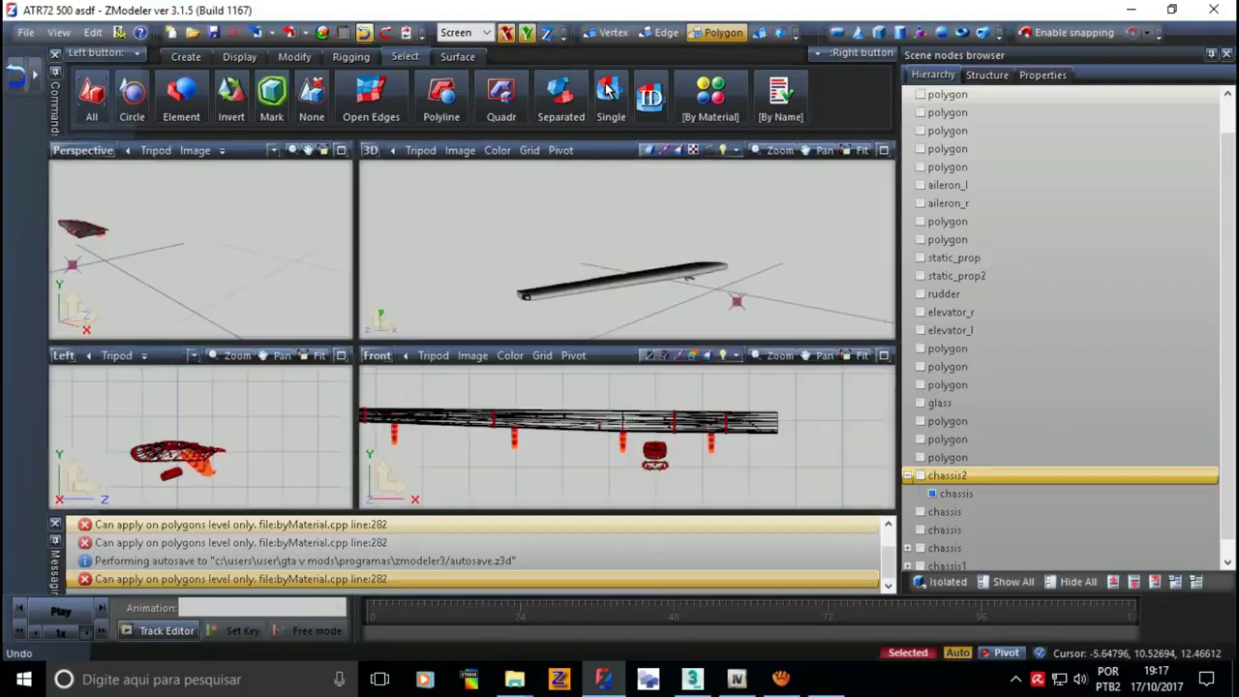
key(ctrl+z)
key(ctrl+z)
key(ctrl+z)
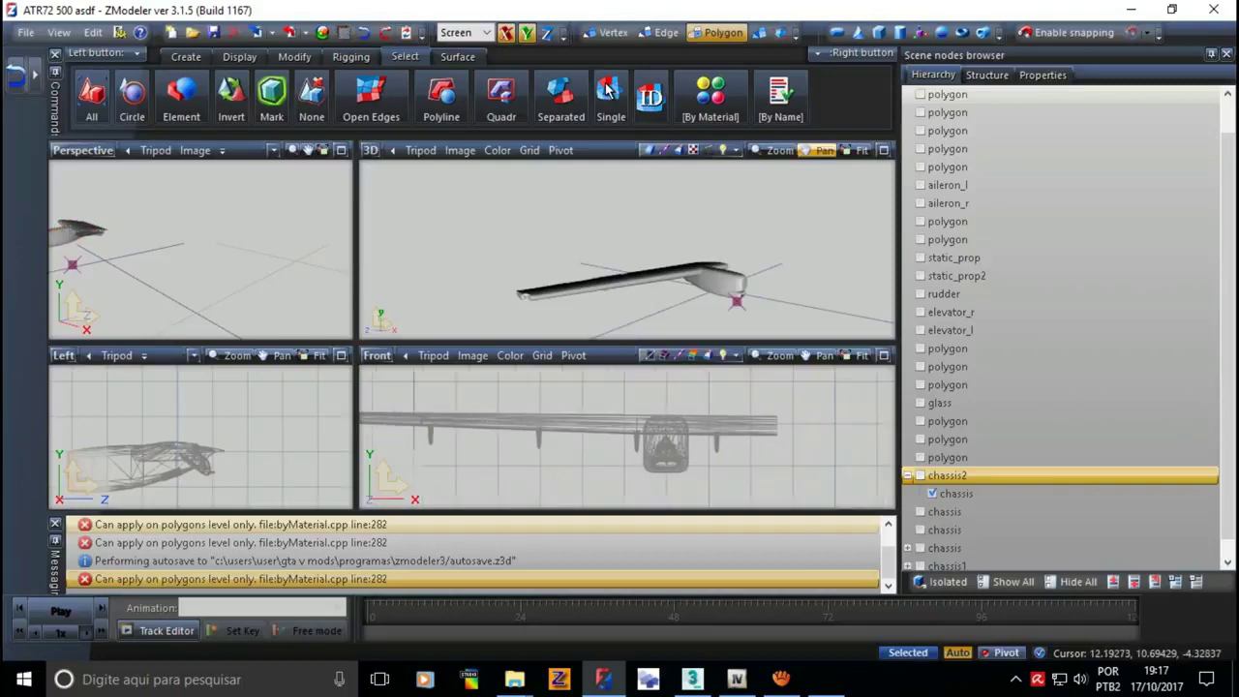
key(ctrl+z)
key(ctrl+z)
key(ctrl+z)
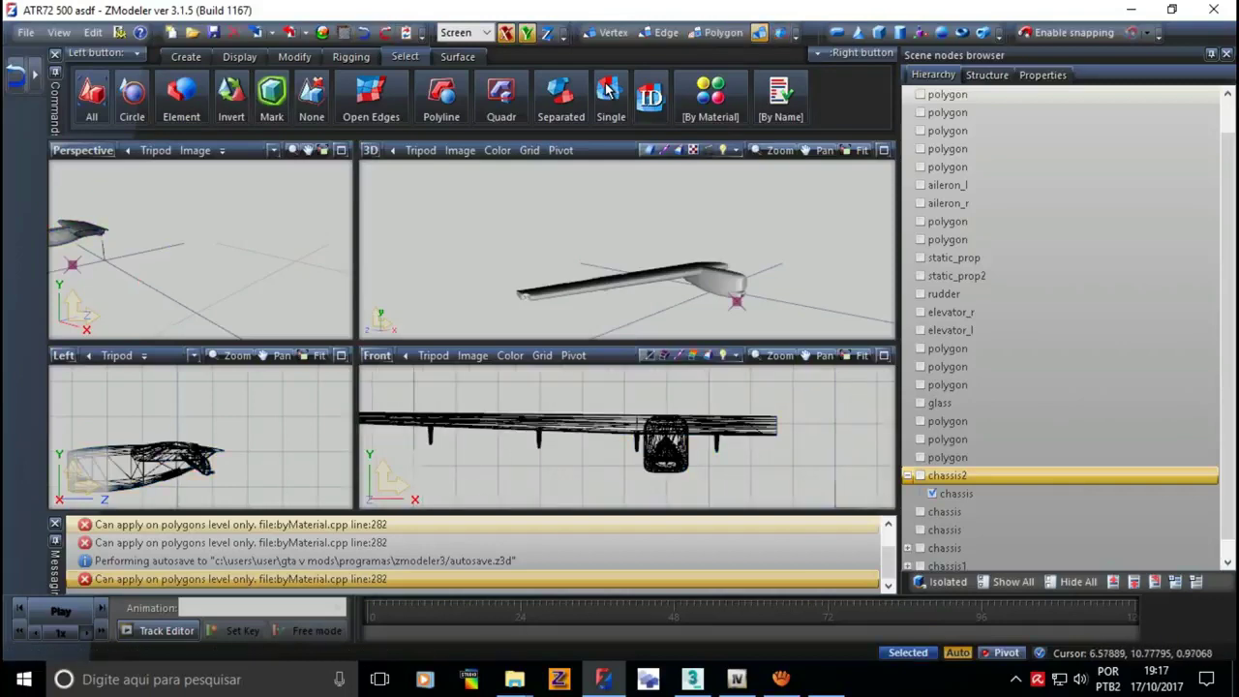
key(ctrl+z)
key(ctrl+z)
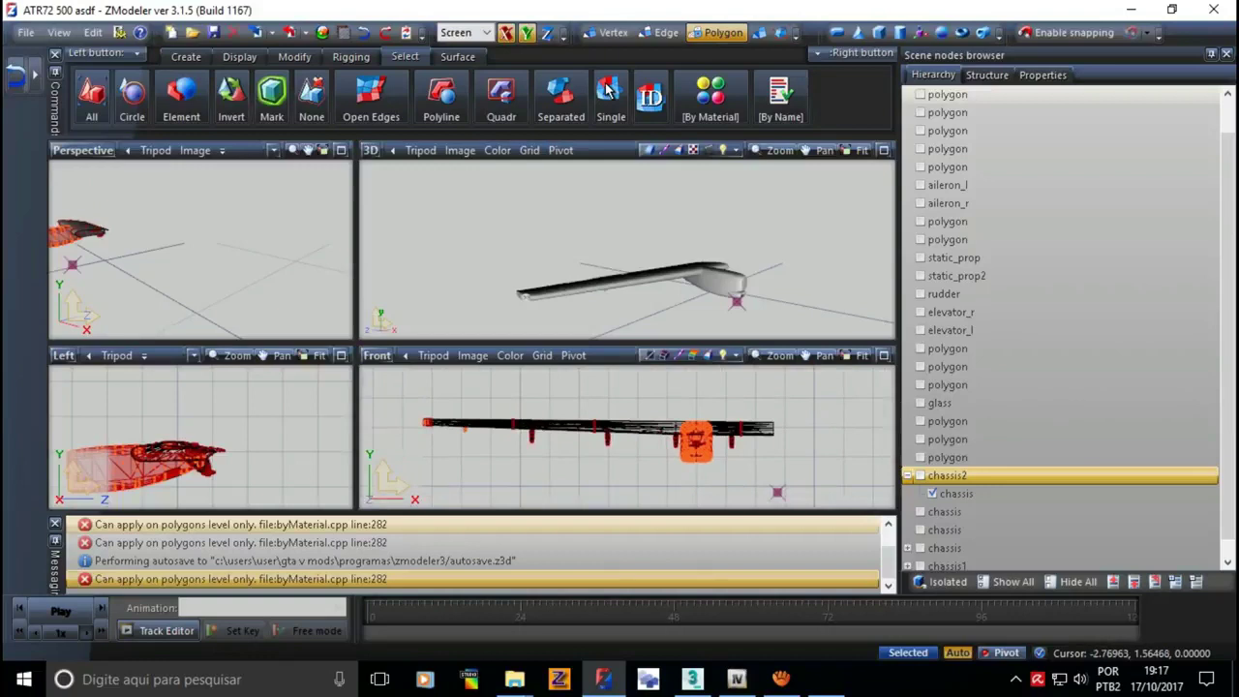
key(ctrl+z)
key(ctrl+z)
key(ctrl+z)
- Delete the atr72_4 and atr72_1 [spec] polygons, then select the atr72_2 ones
click(710, 97)
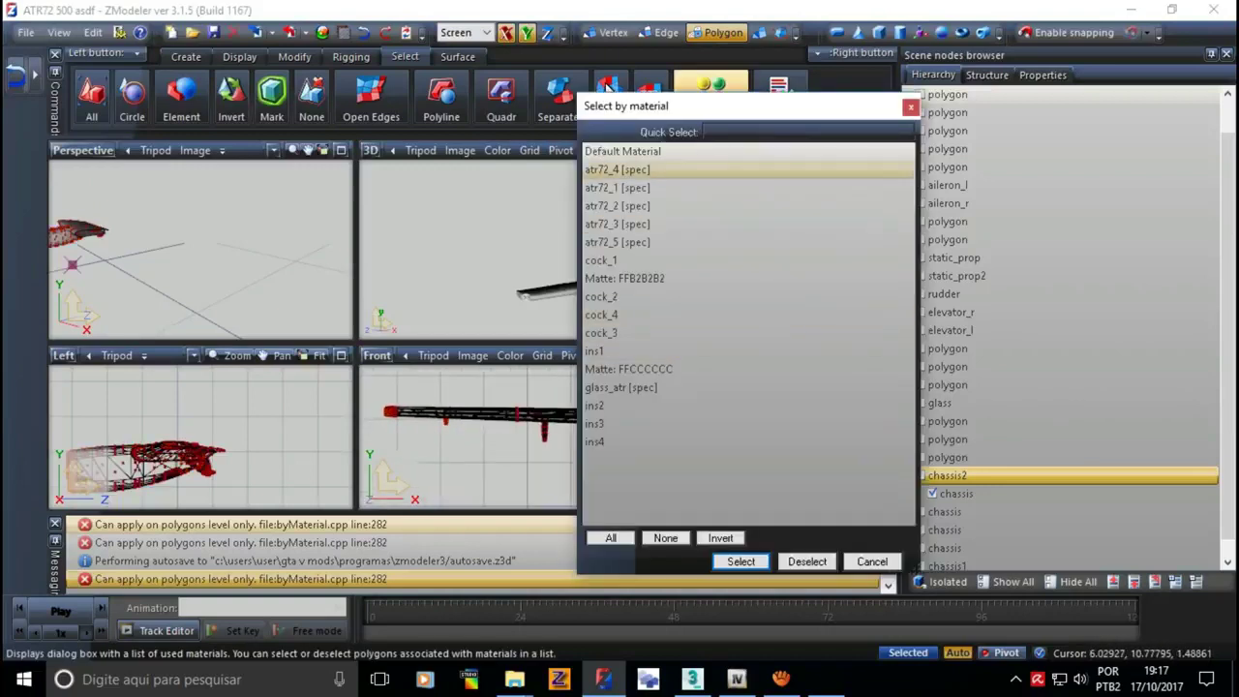
key(Return)
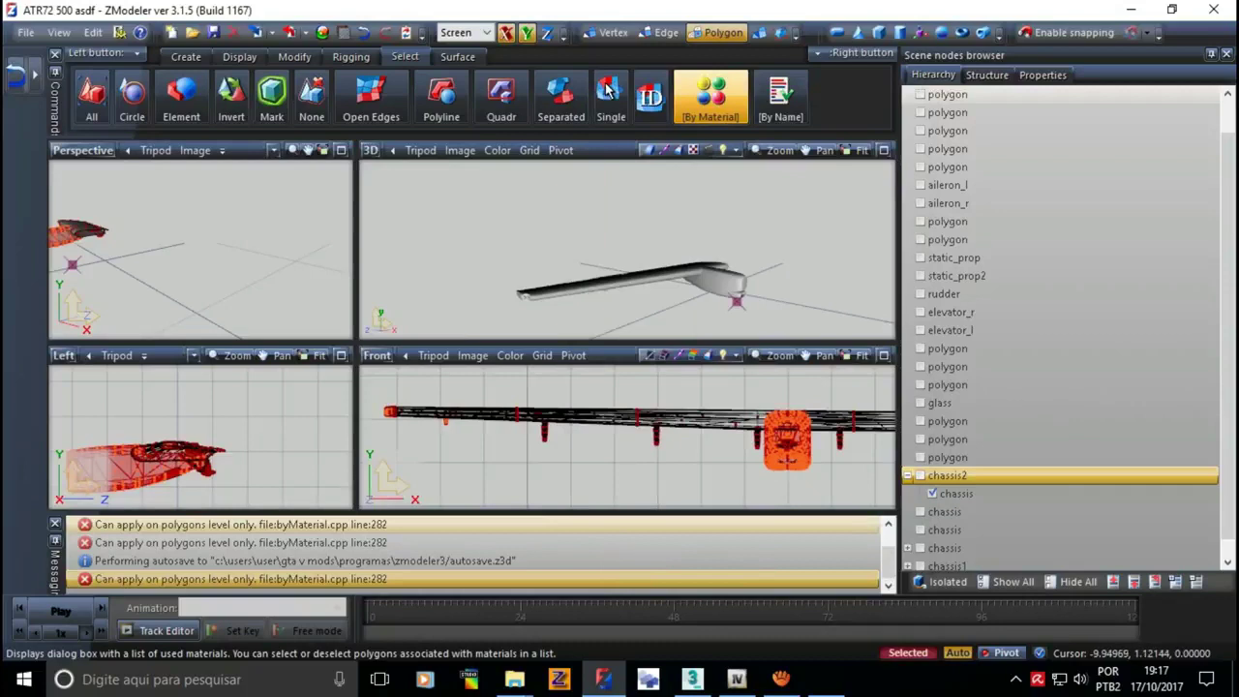
key(Delete)
key(space)
key(Down)
key(Down)
key(Return)
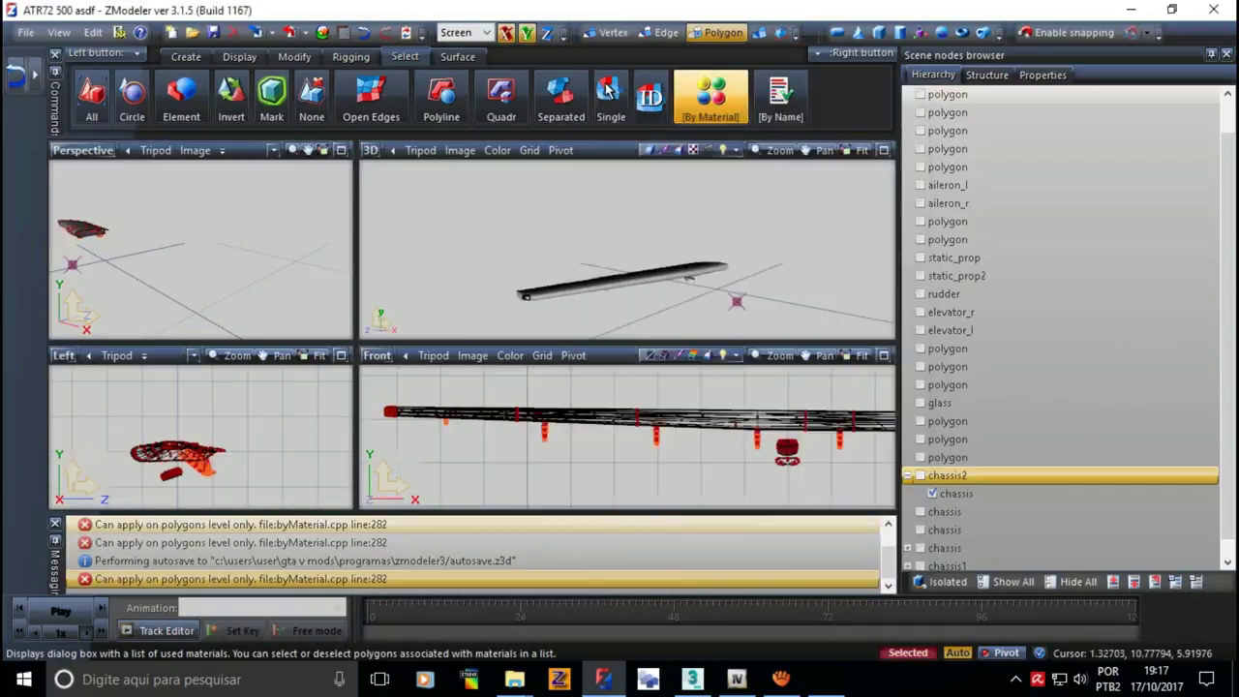
key(Delete)
key(space)
key(Down)
key(Down)
key(Down)
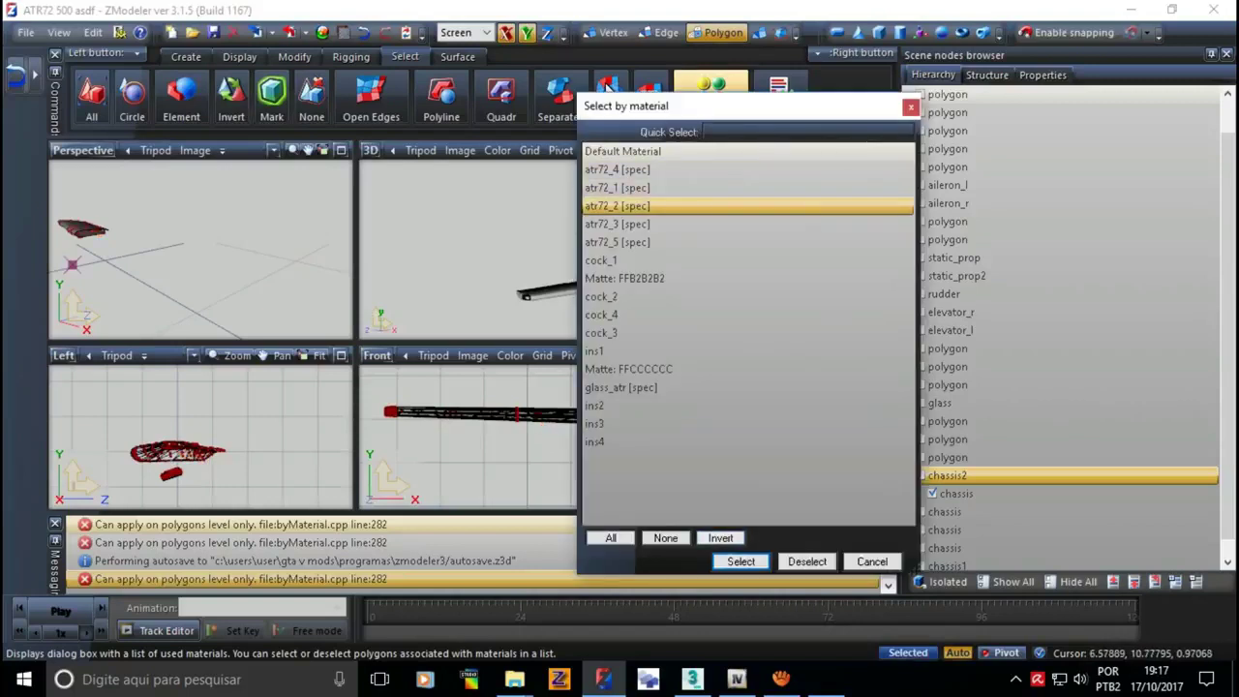
key(Return)
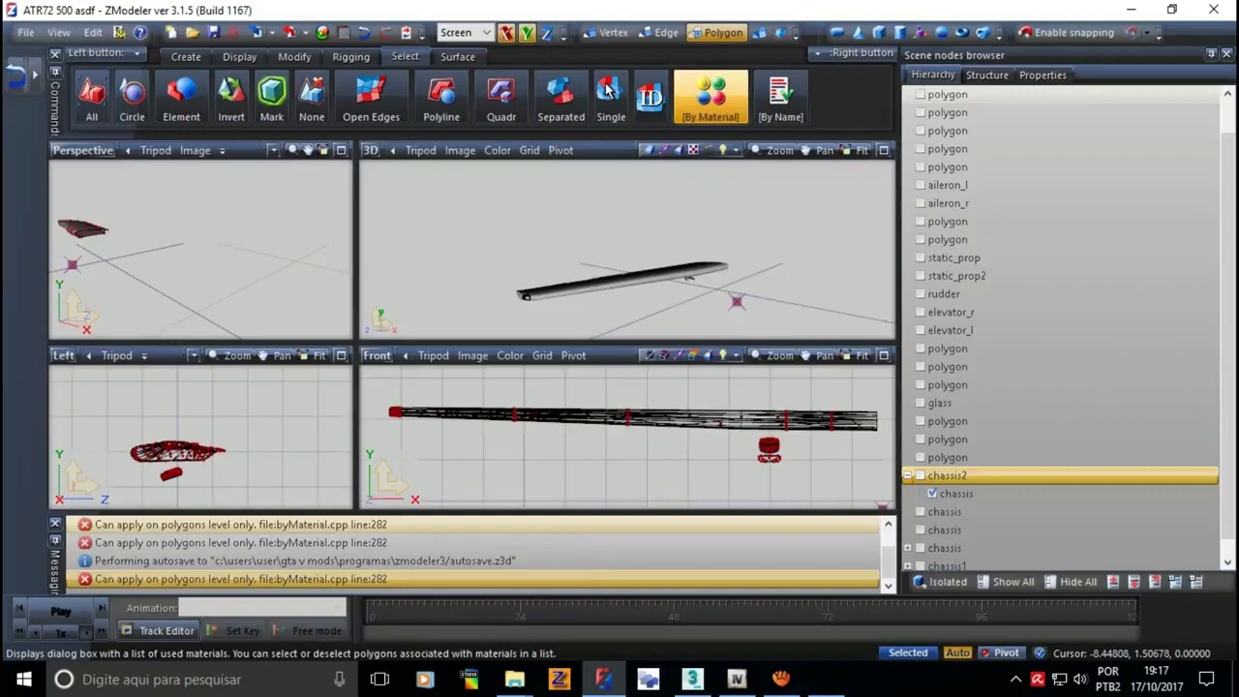
- Select the atr72_3 and atr72_5 [spec] polygons, then leave polygon mode
key(space)
key(Down)
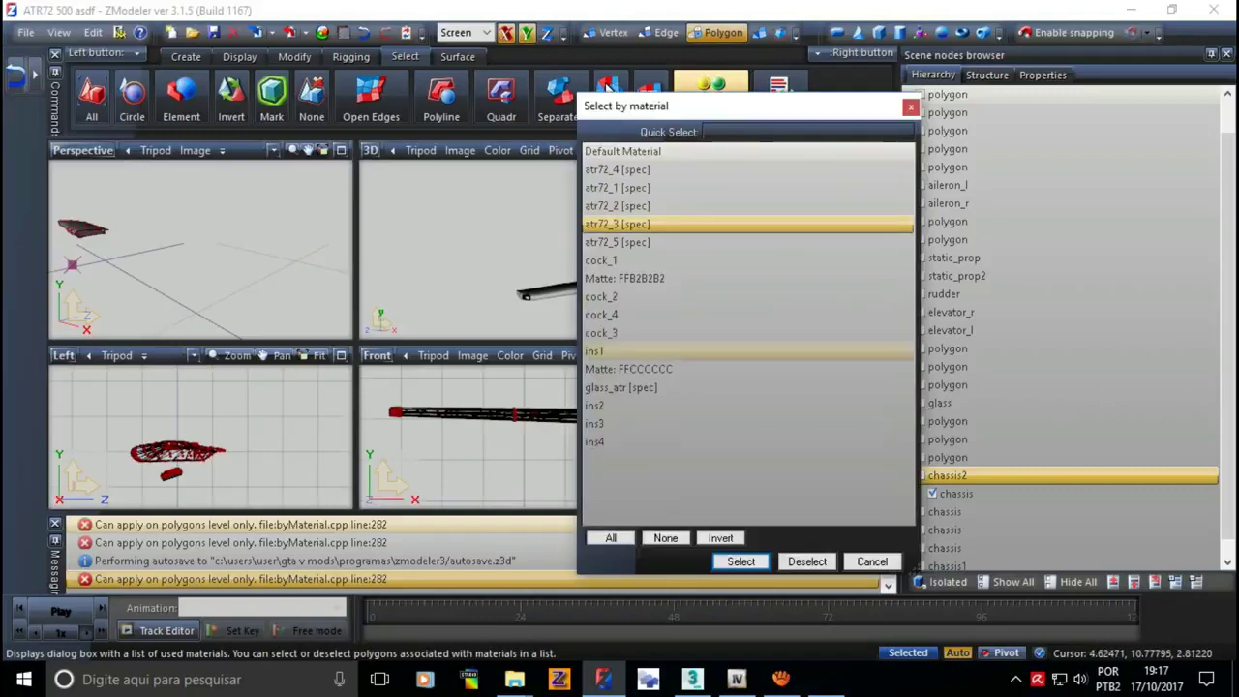
key(Return)
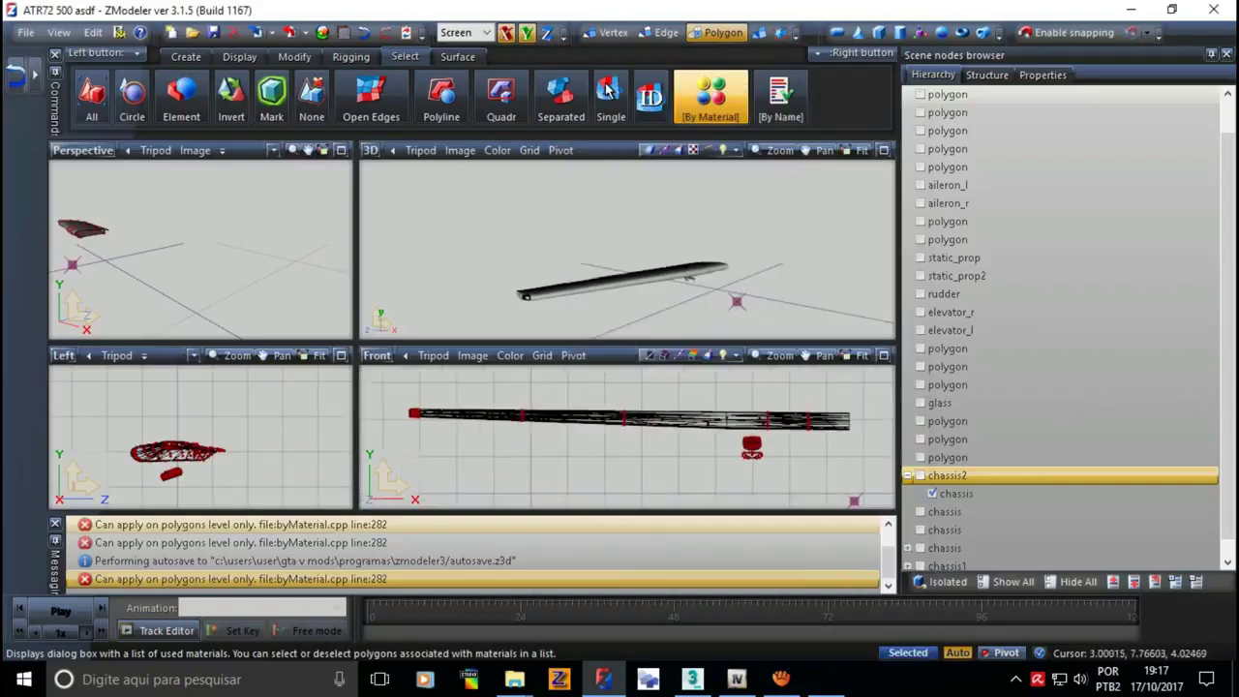
key(space)
key(Down)
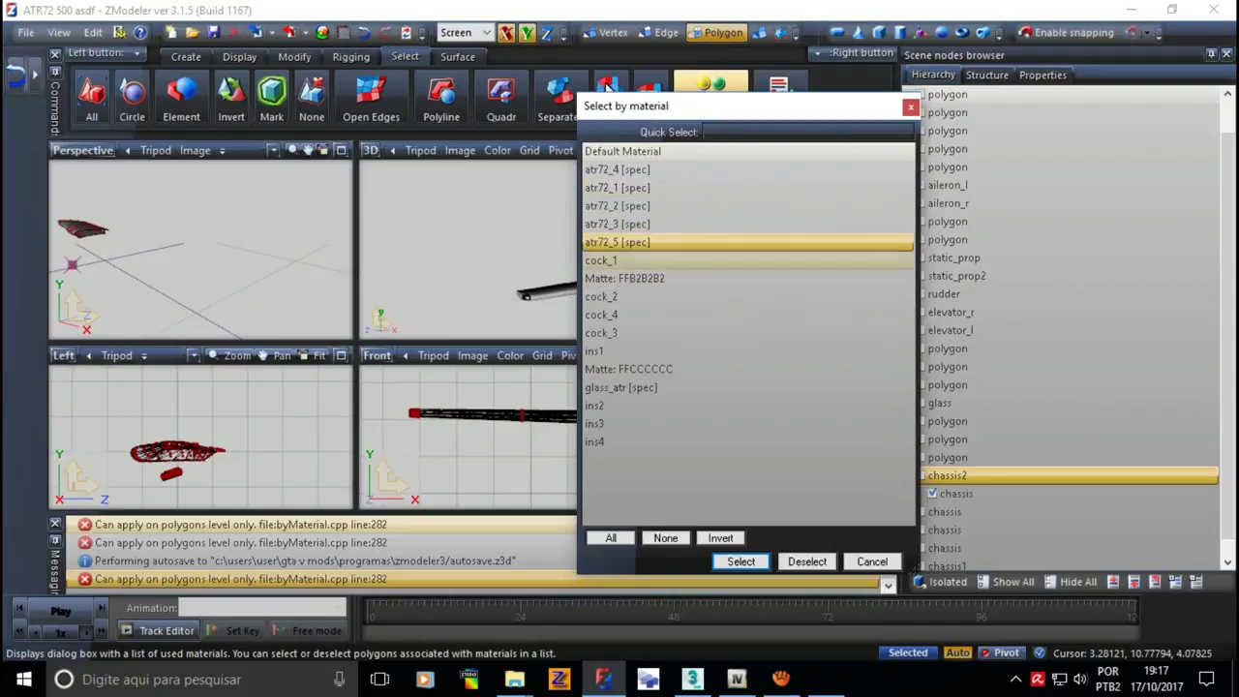
key(Return)
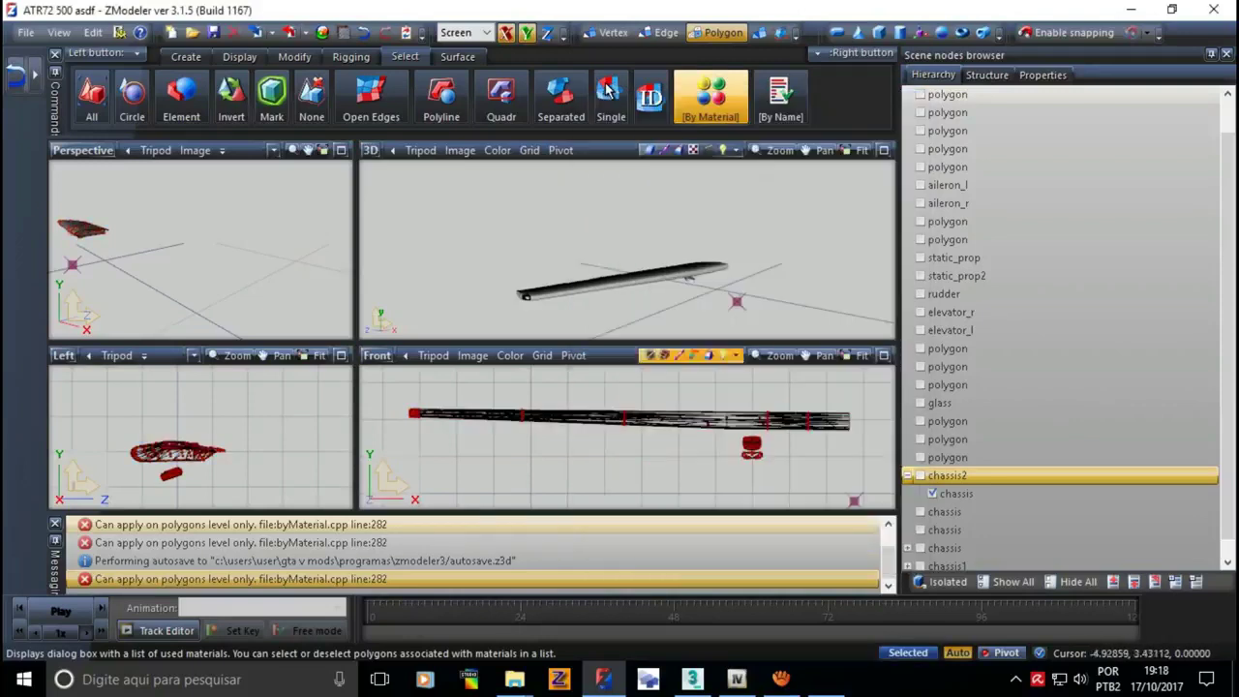
key(4)
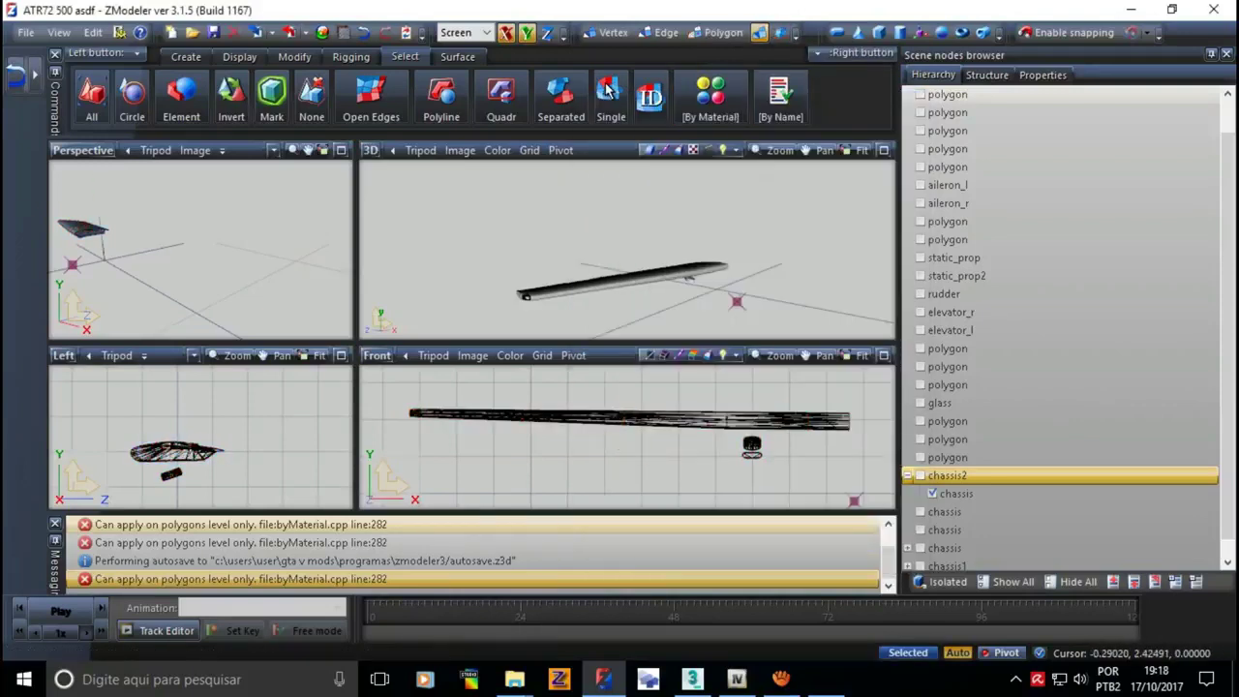
- Hide the first chassis part, show the next one, and switch to polygon mode
key(space)
key(Down)
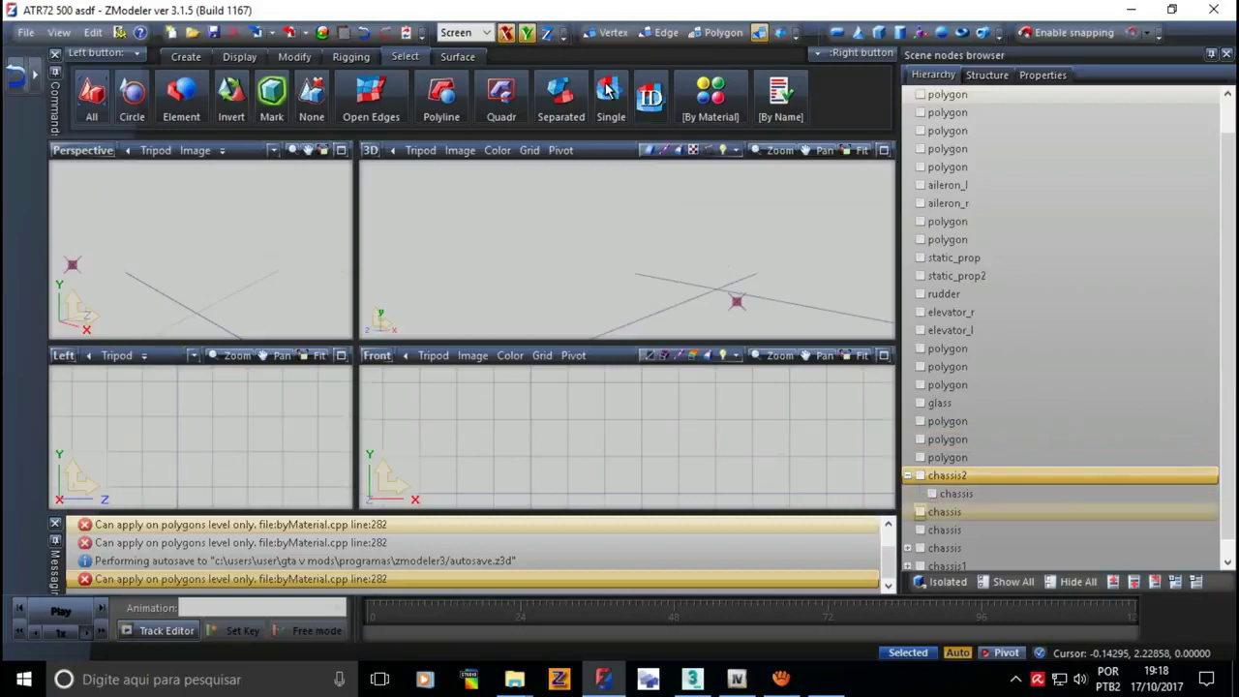
key(space)
key(3)
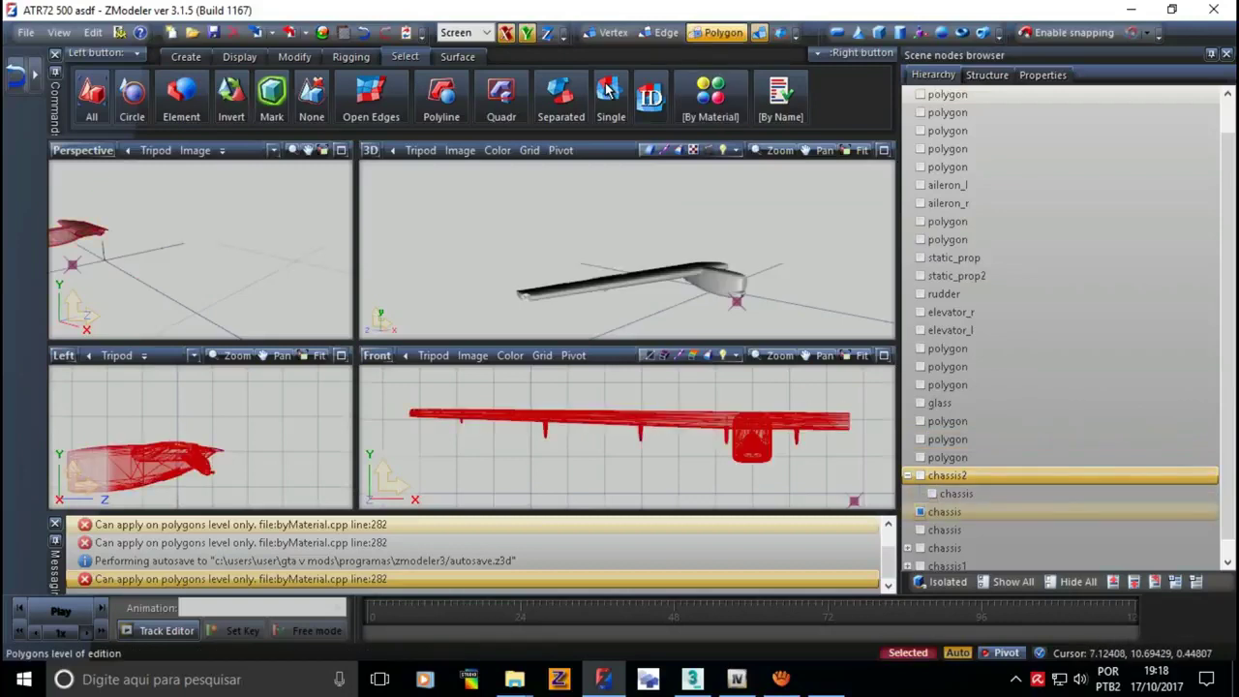
- On this chassis part, select polygons by atr72_4, atr72_1 and atr72_2 [spec]
click(710, 97)
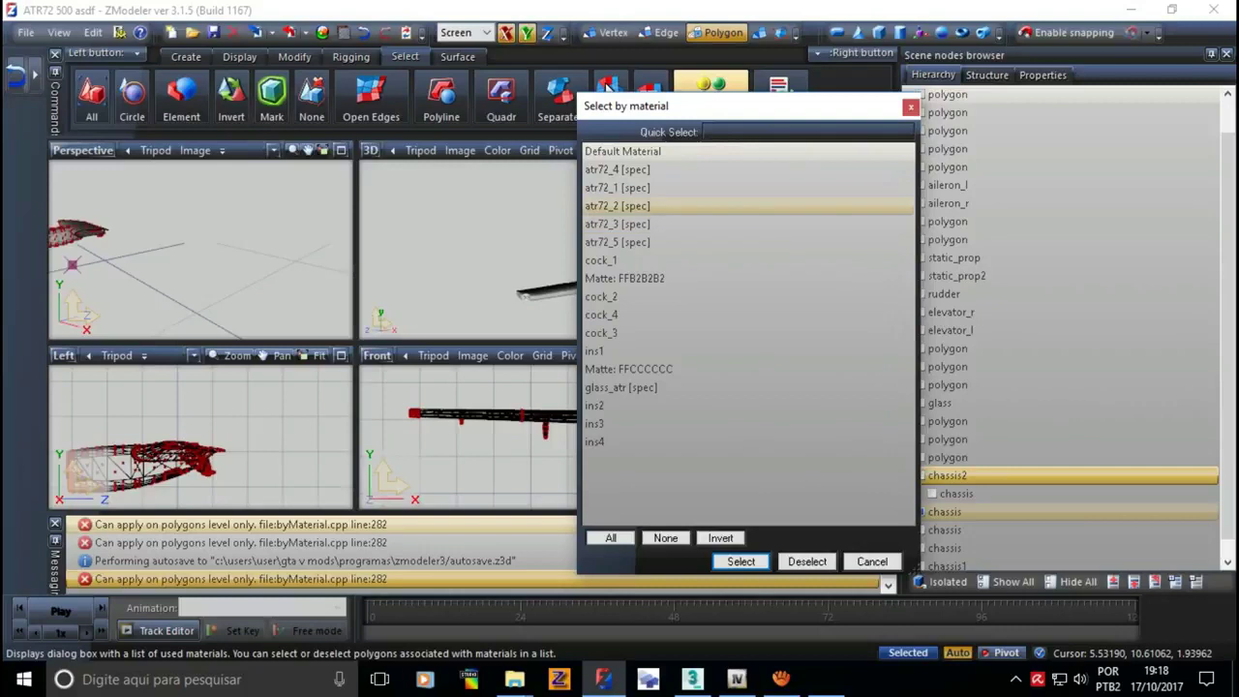
key(Return)
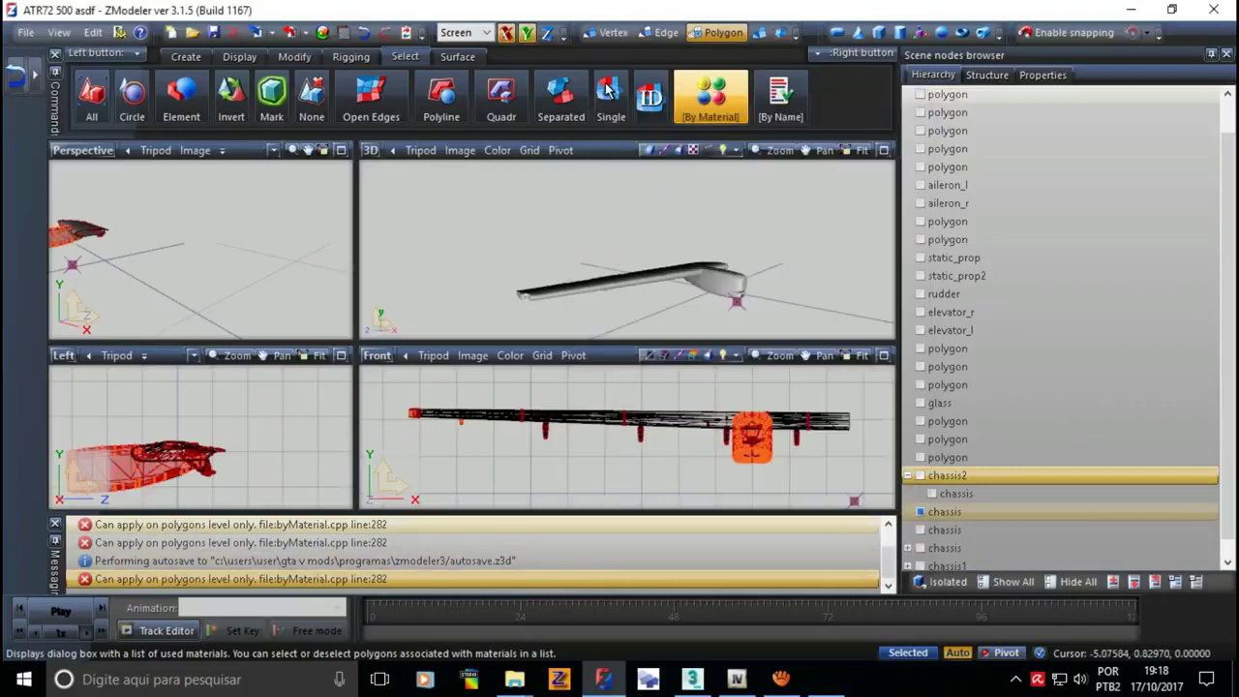
click(710, 97)
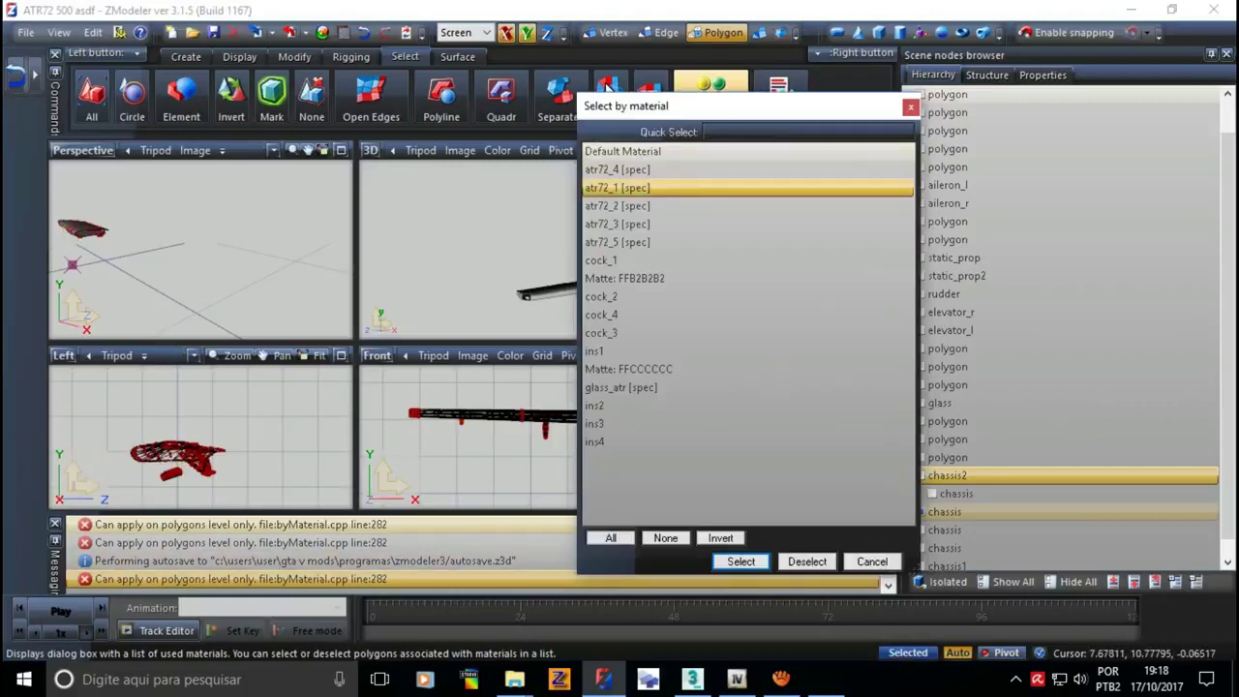
key(Return)
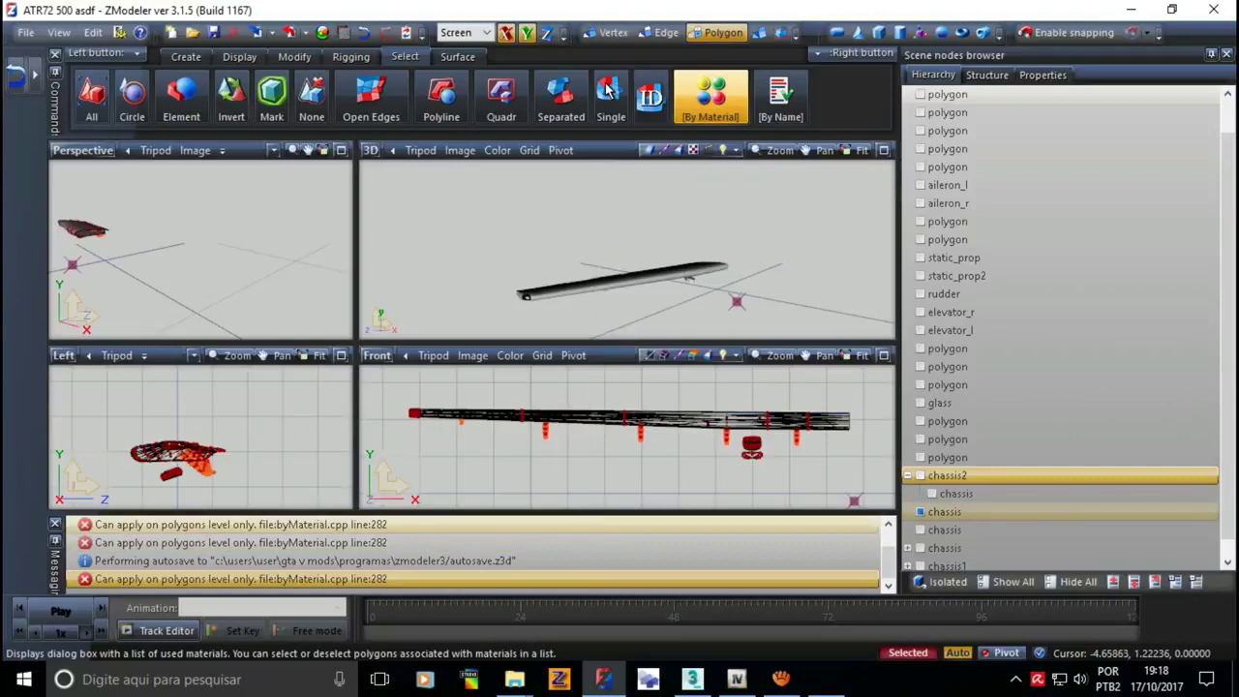
key(Return)
key(Down)
key(Down)
key(Return)
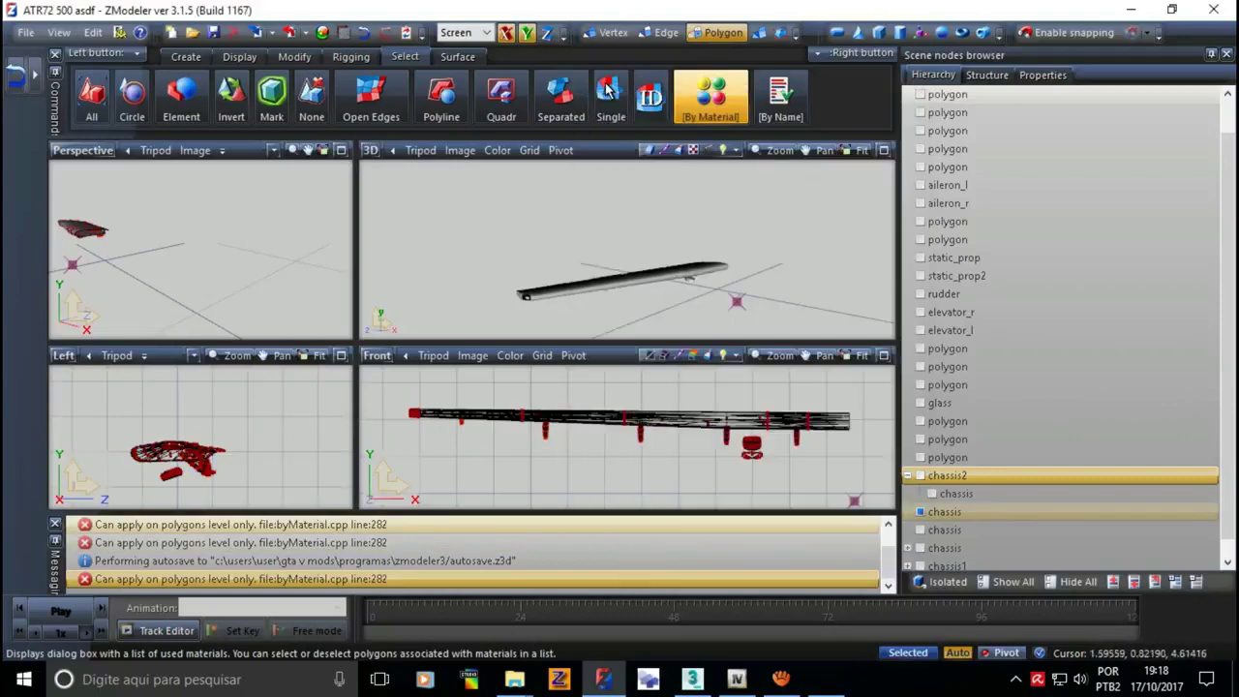
- Select the atr72_2 and atr72_5 [spec] polygons, then leave polygon mode
key(Return)
key(Down)
key(Down)
key(Down)
key(Return)
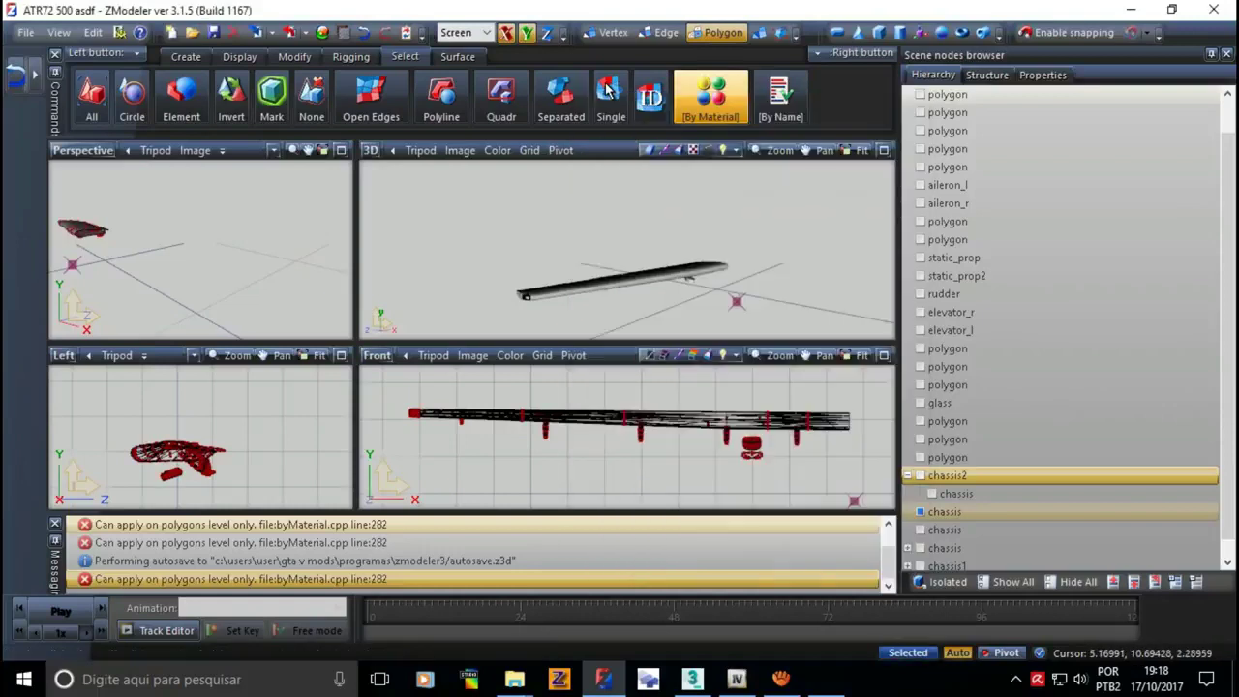
click(606, 86)
key(Down)
key(Down)
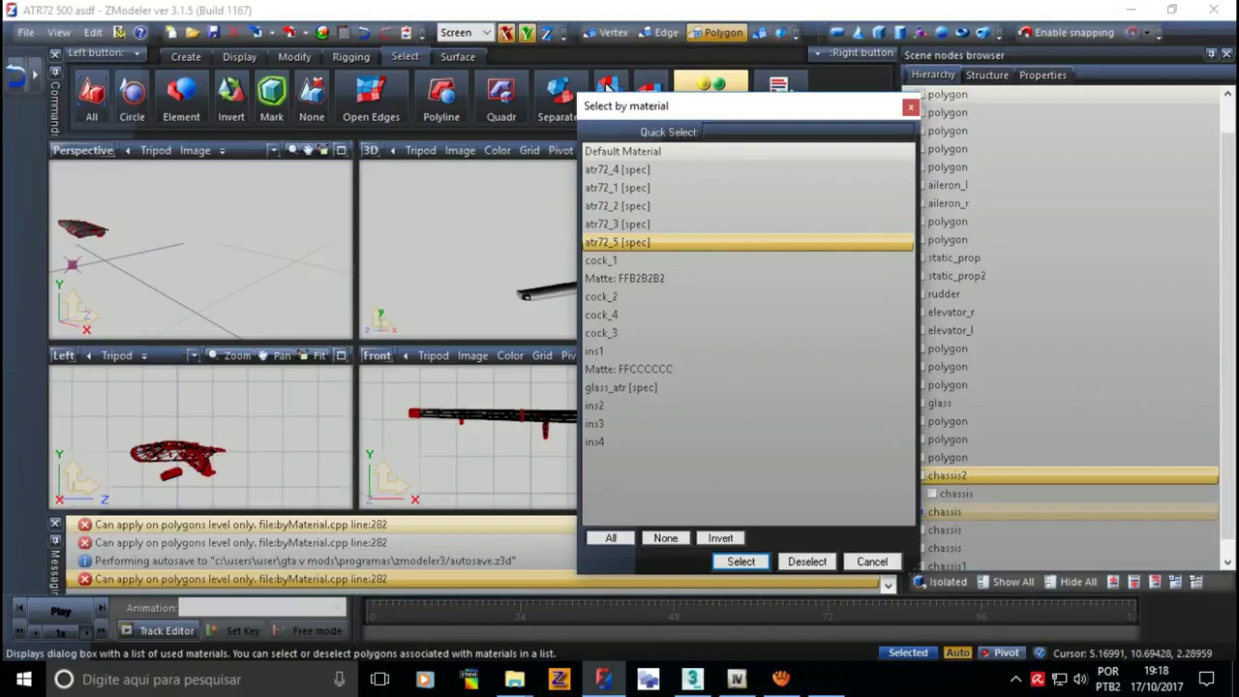
key(Return)
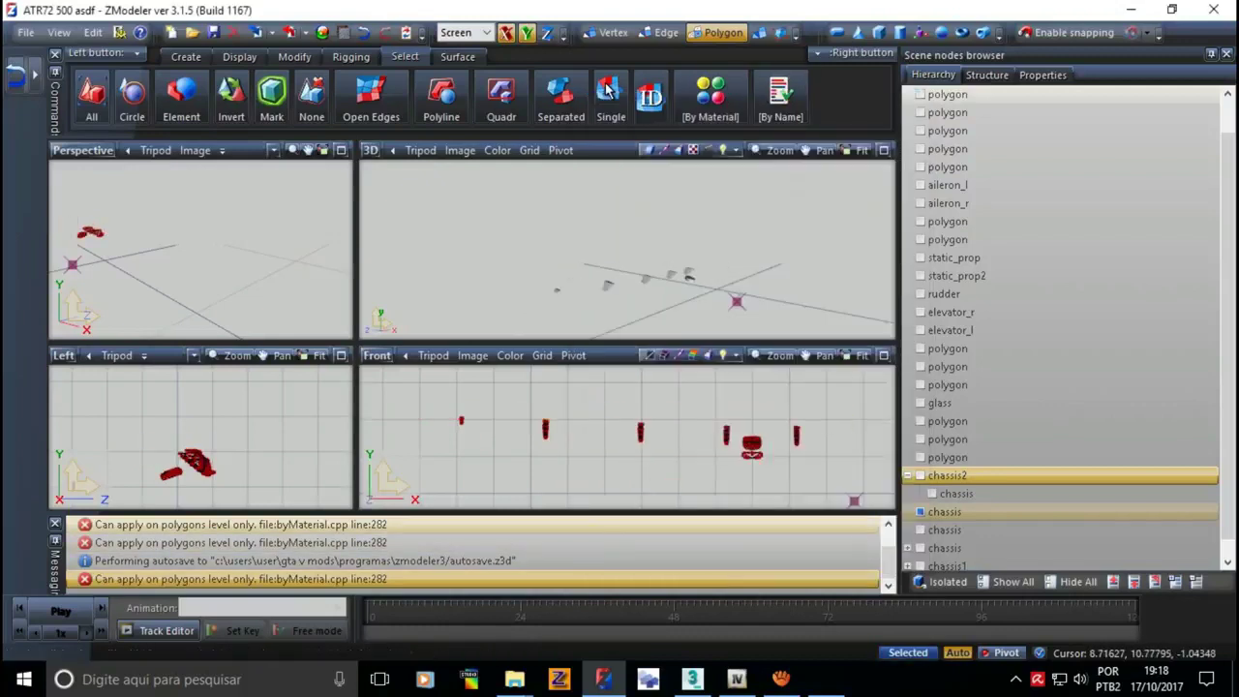
key(4)
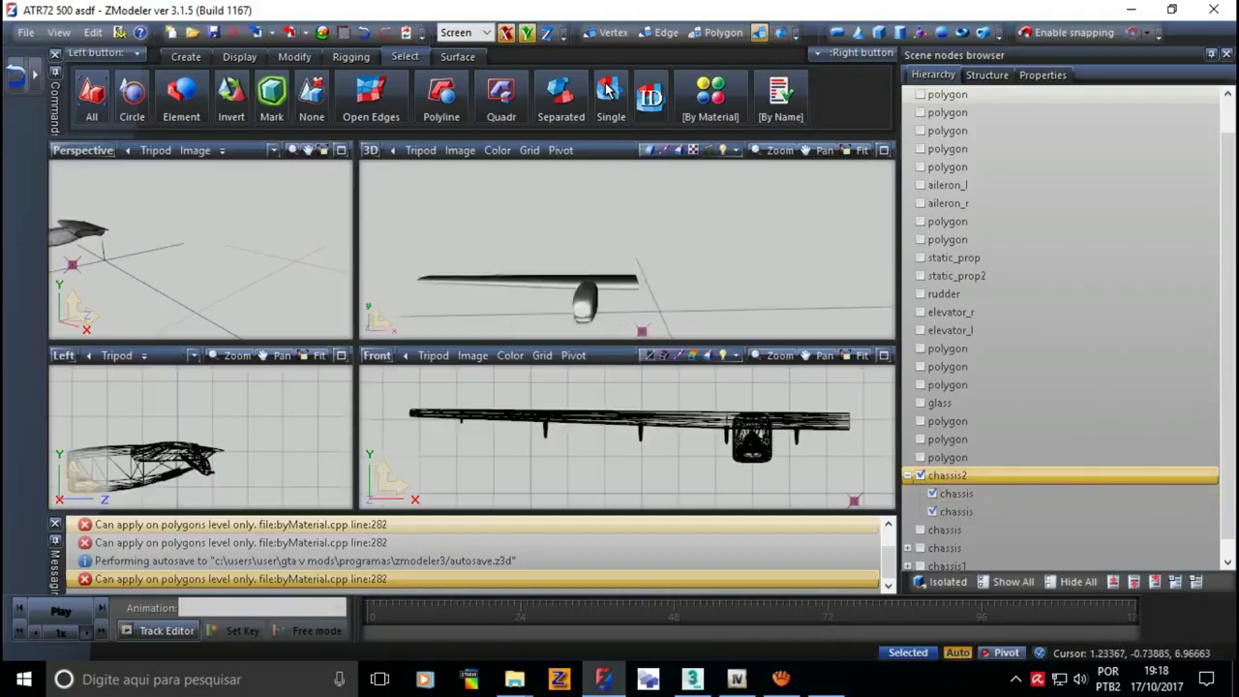
- Collapse chassis2 and show the chassis and chassis1 parts so the aircraft is complete
key(Left)
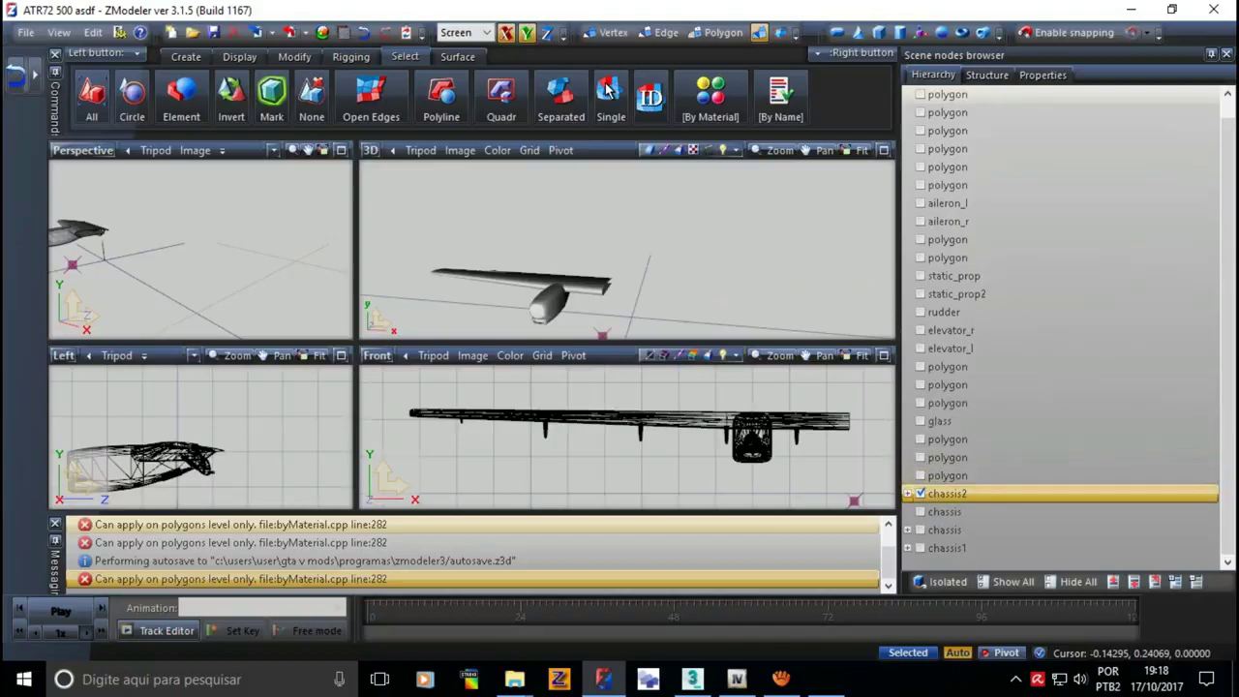
key(space)
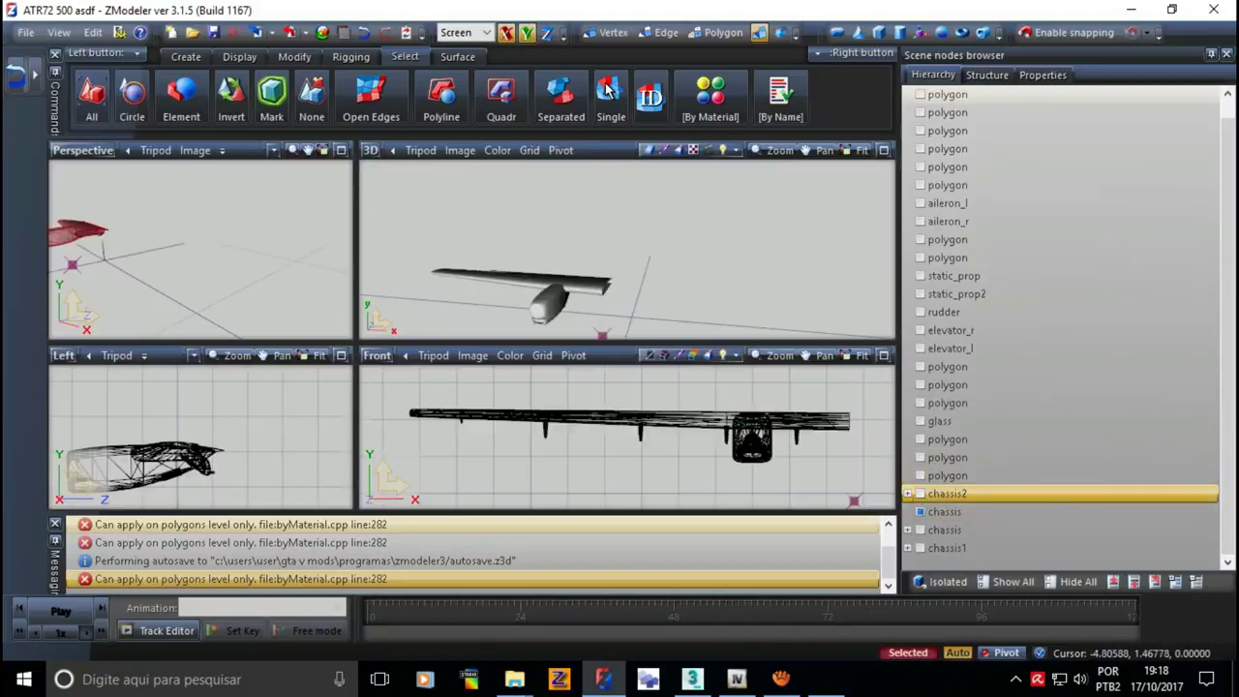
key(space)
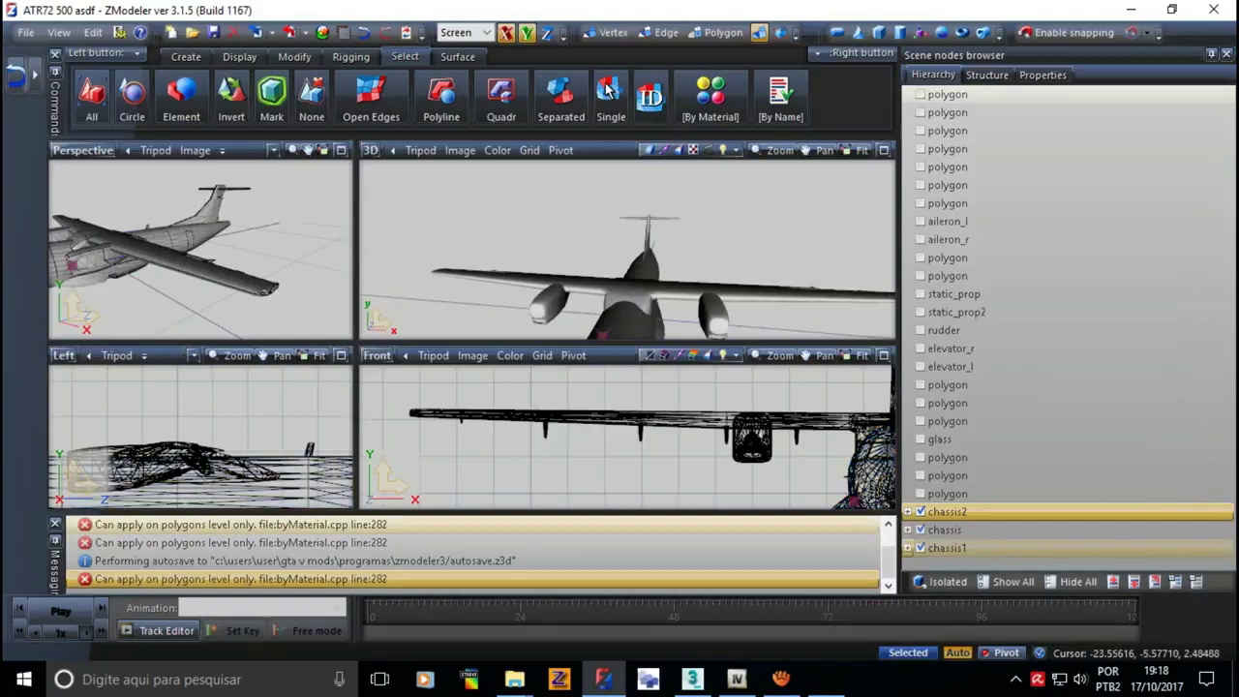
- Maximize the side view, save the scene, and hide chassis2, chassis and chassis1
key(alt+w)
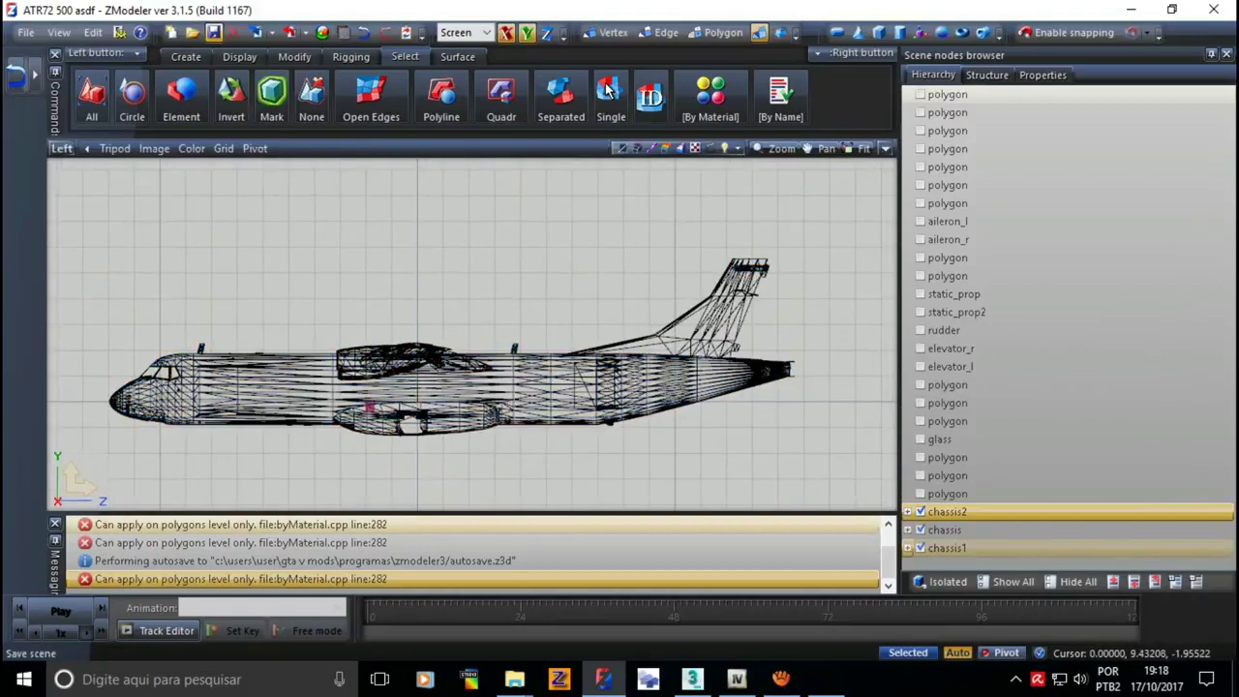
key(ctrl+s)
key(h)
key(Down)
key(h)
key(h)
- Toggle visibility of the polygon parts above chassis2 and delete the glass part
key(h)
key(Up)
key(h)
key(Up)
key(h)
key(Up)
key(Up)
key(h)
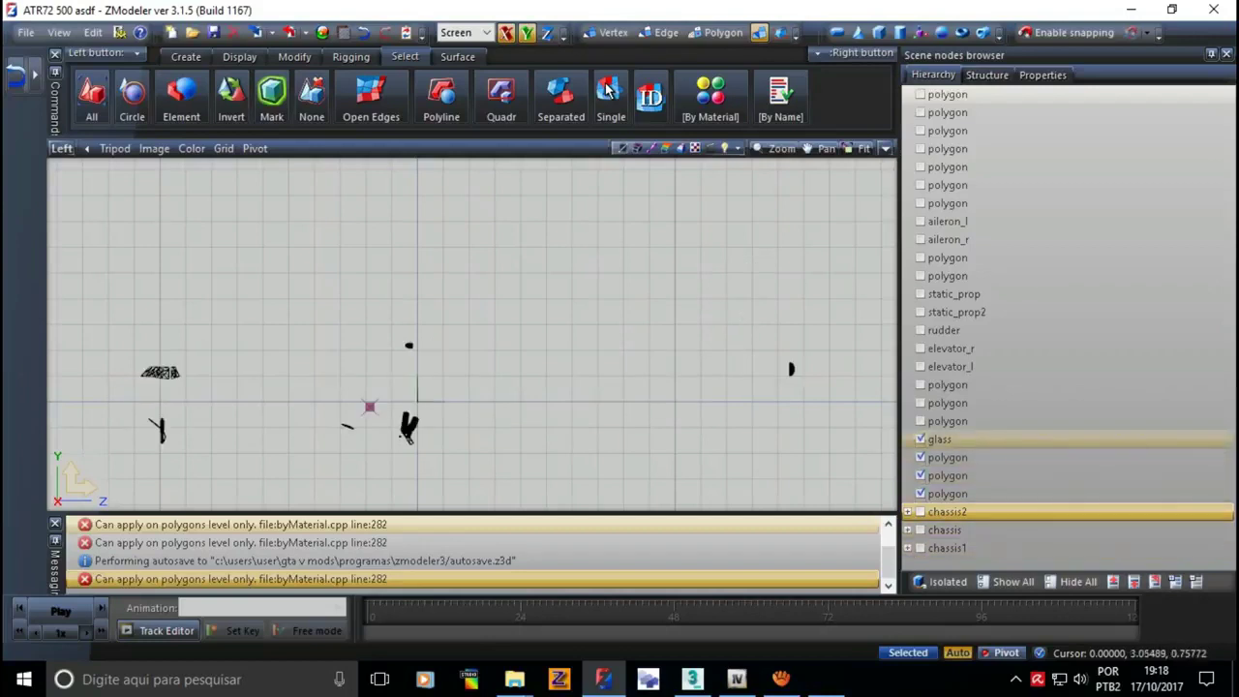
key(Delete)
key(Up)
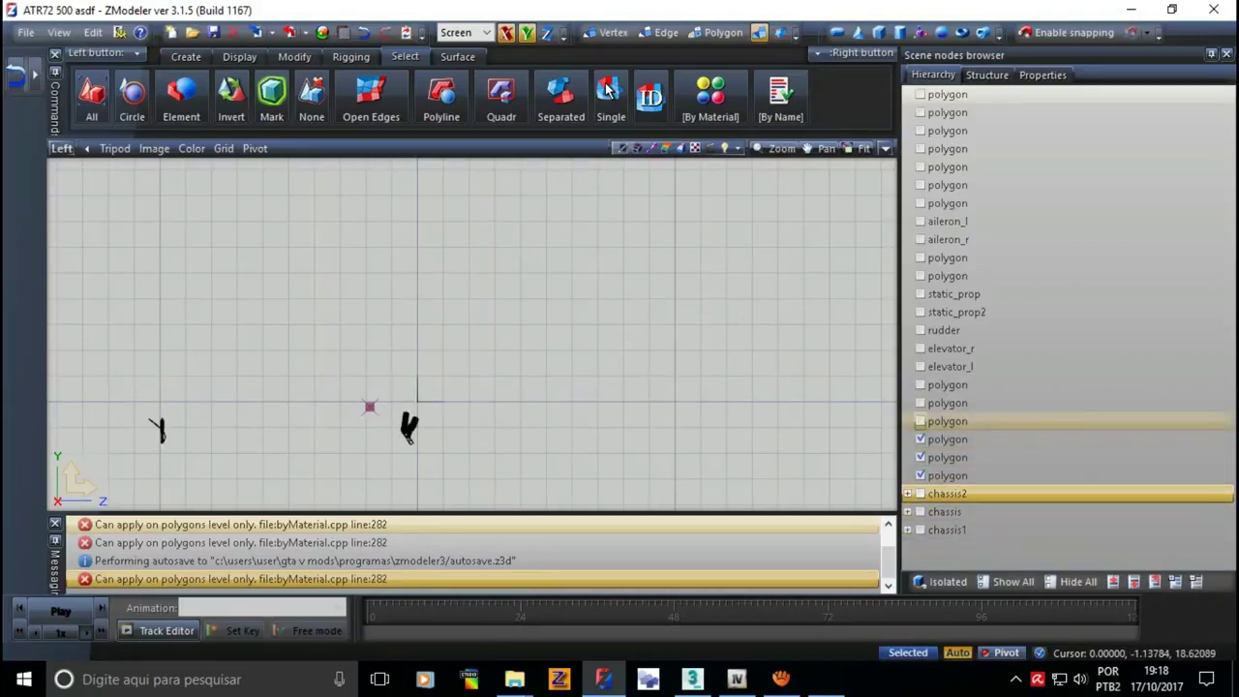
key(Up)
key(h)
key(Up)
key(h)
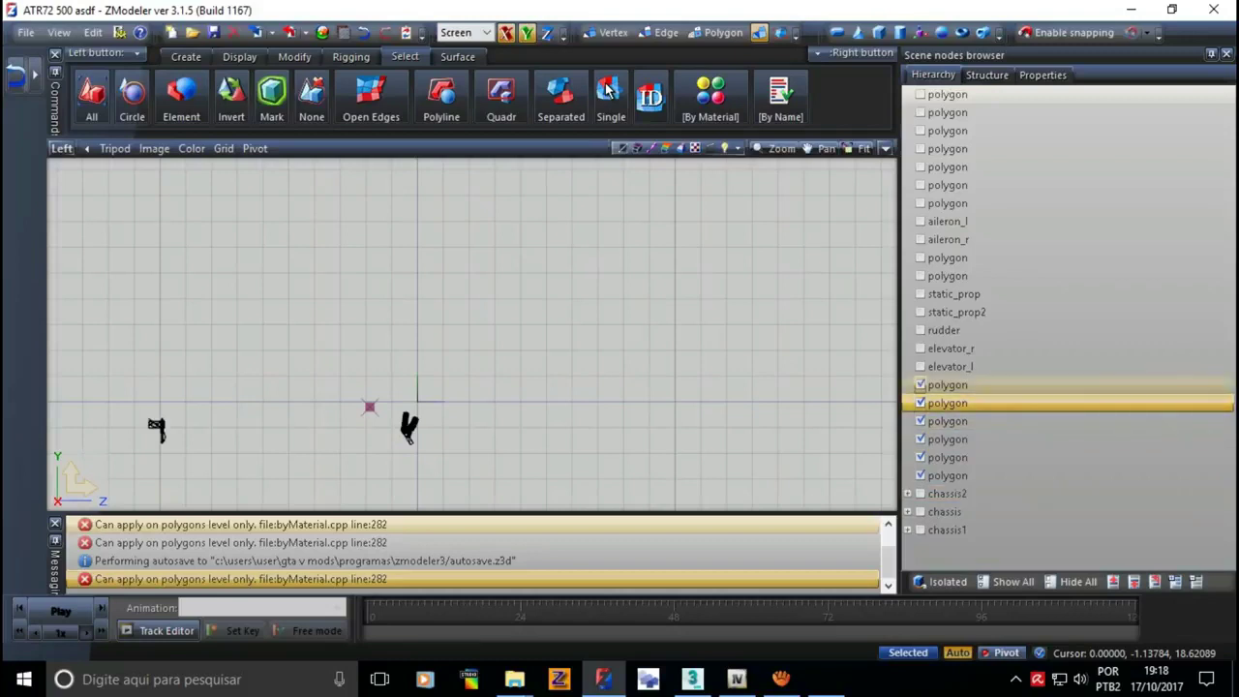
key(Up)
- Show the left elevator, rudder, static_prop2, static_prop and the polygon parts above
key(h)
key(Up)
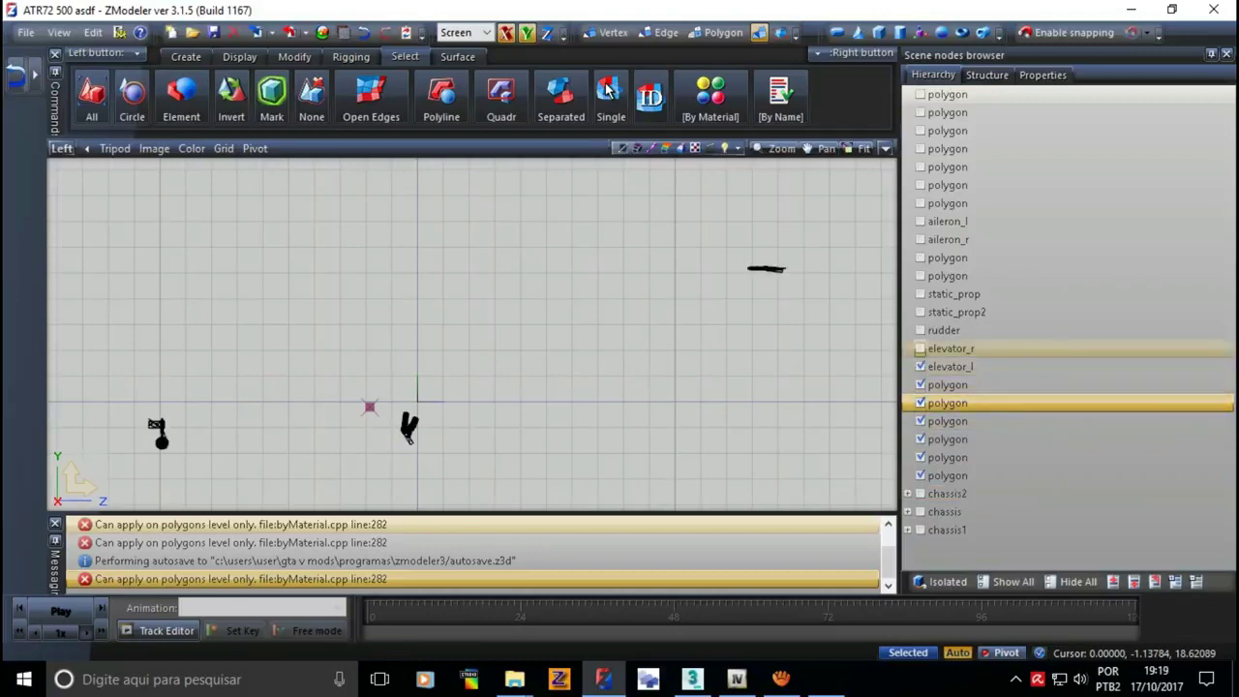
key(Up)
key(h)
key(Up)
key(h)
key(Up)
key(h)
key(Up)
key(h)
key(Up)
key(h)
key(Up)
key(h)
key(Up)
key(h)
key(Up)
key(h)
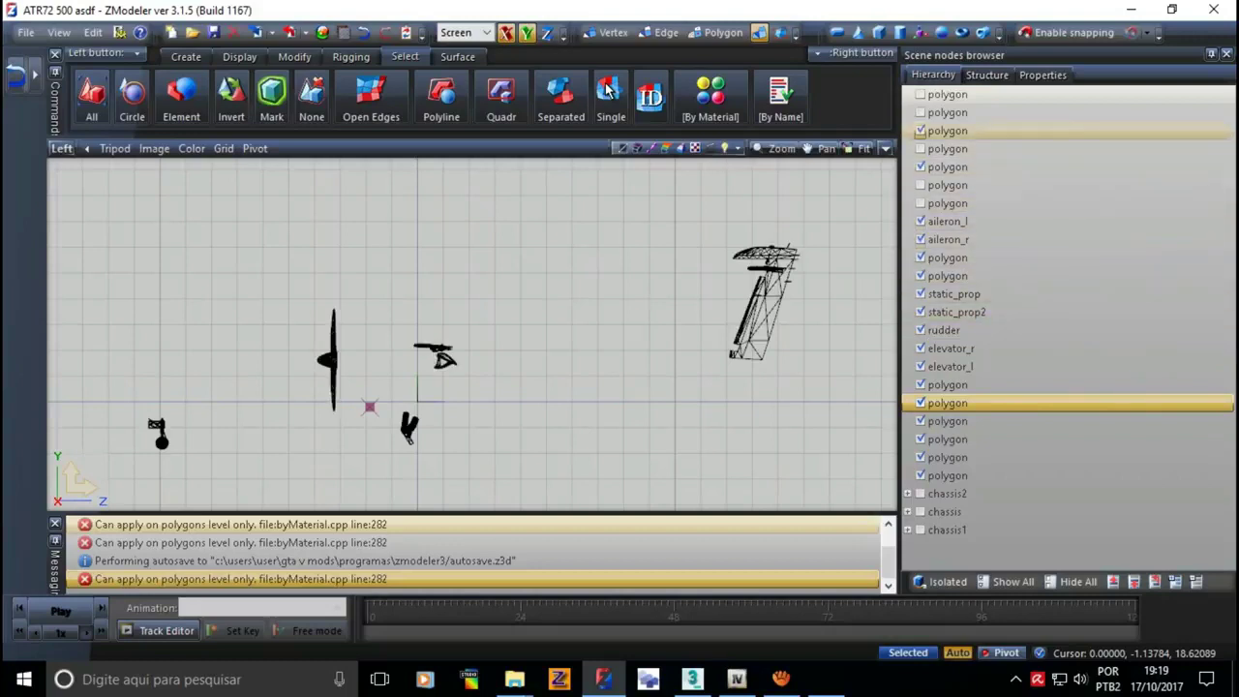
- Show two more polygon parts, then apply Show All followed by Hide All
click(921, 130)
click(921, 112)
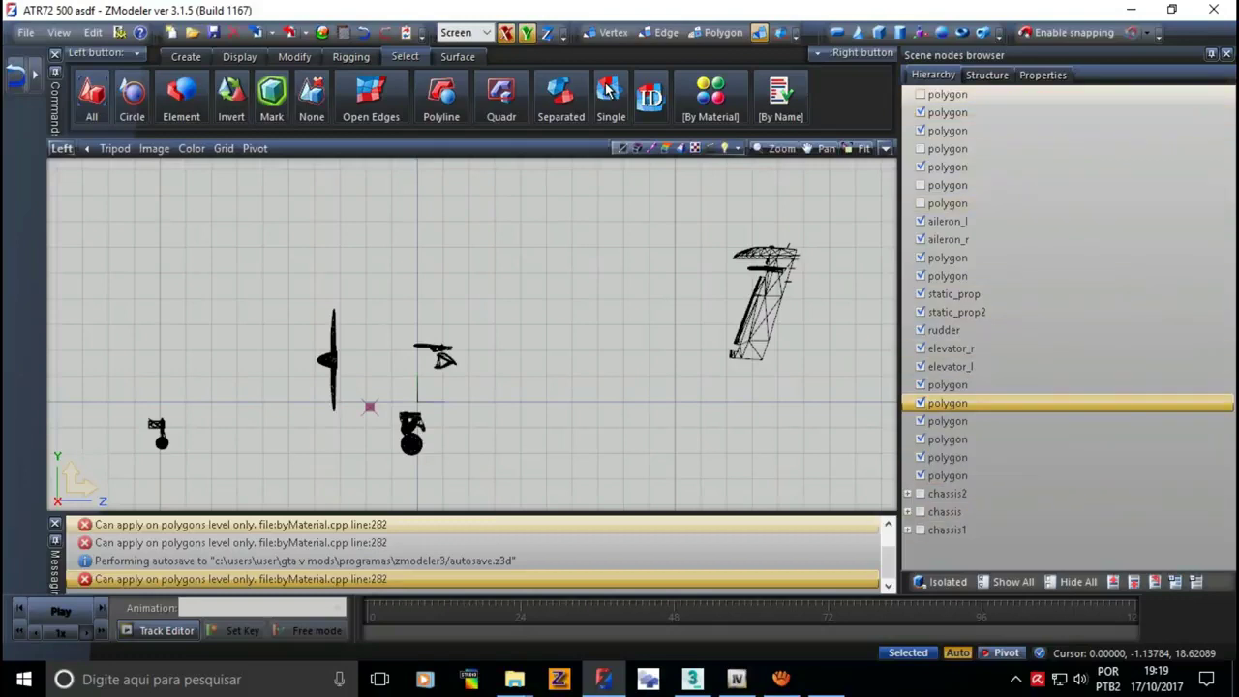
click(1007, 581)
click(1073, 582)
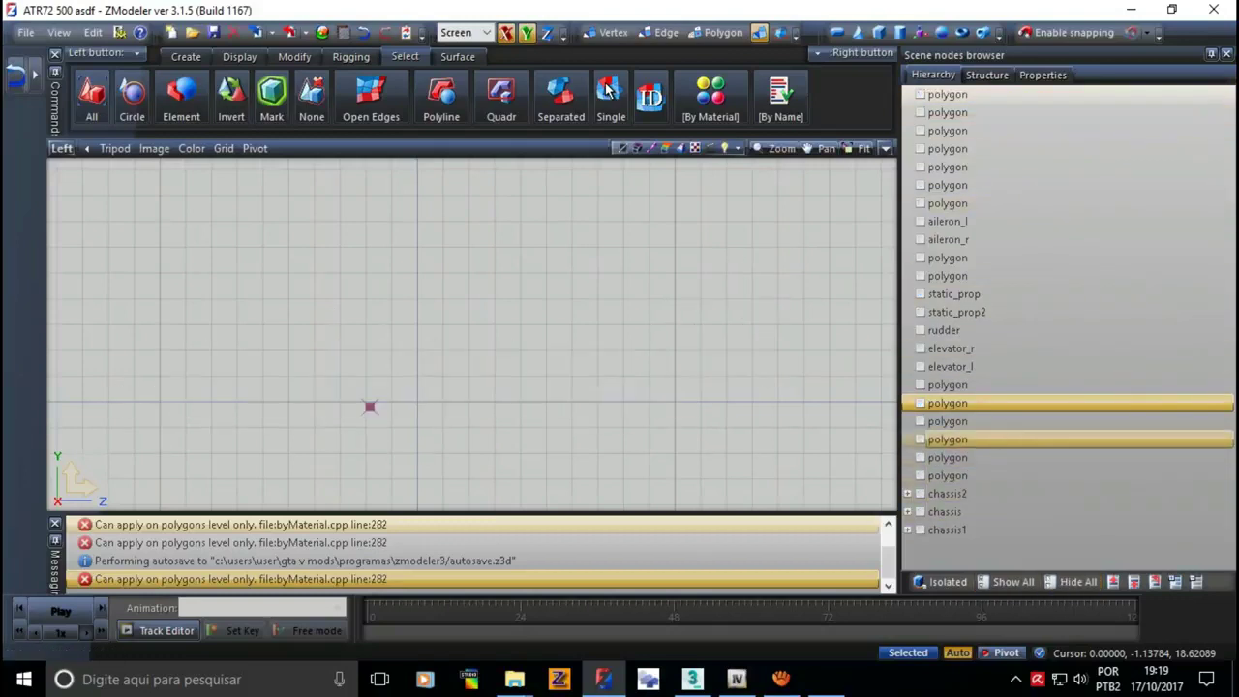
key(Up)
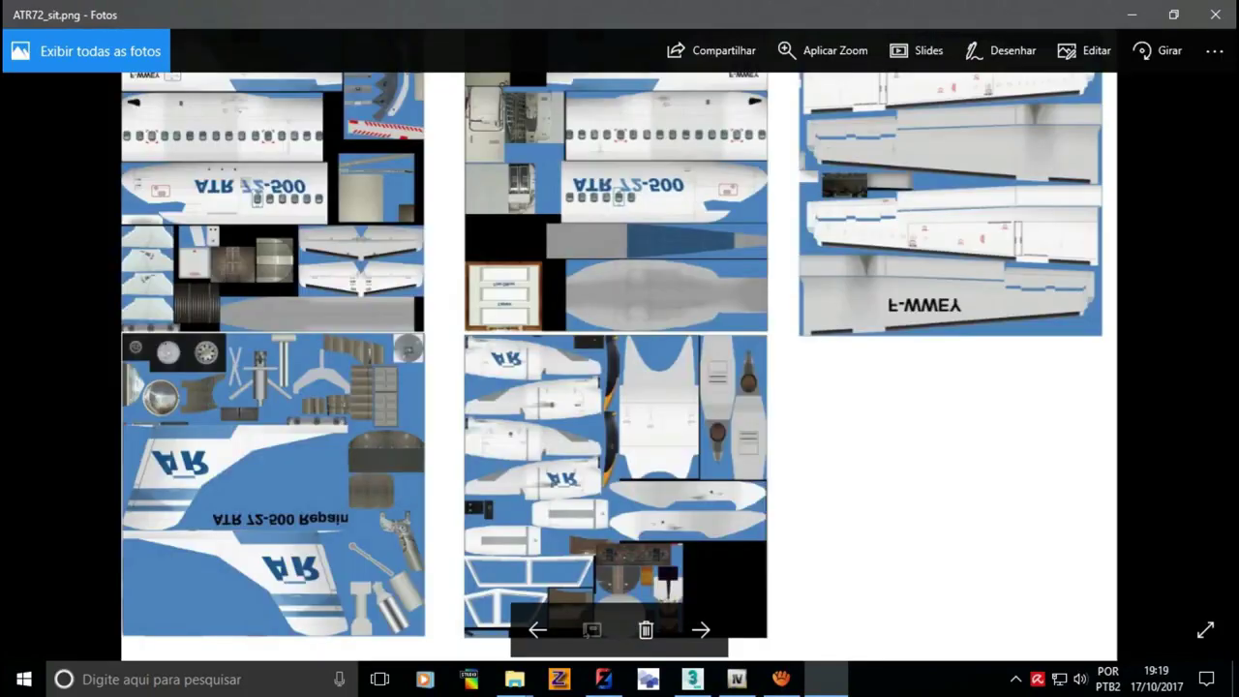
- View the ATR72_sit.png texture full screen, exit full screen, and close Photos
click(1205, 629)
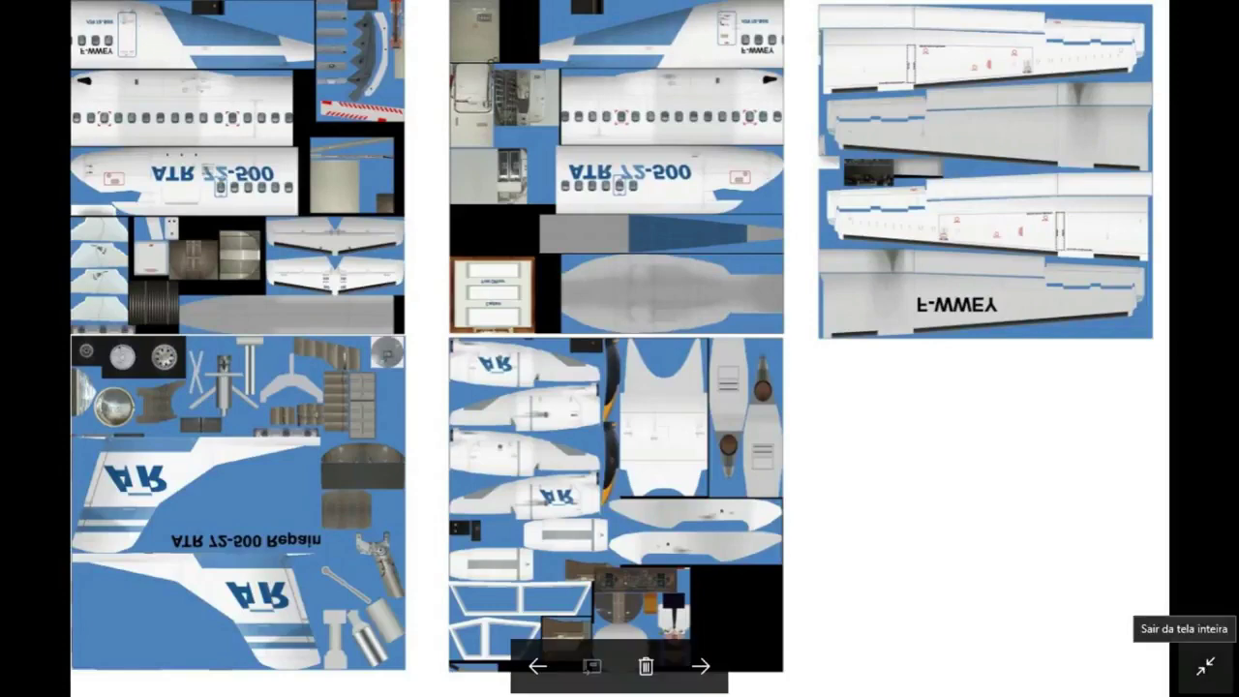
click(1205, 666)
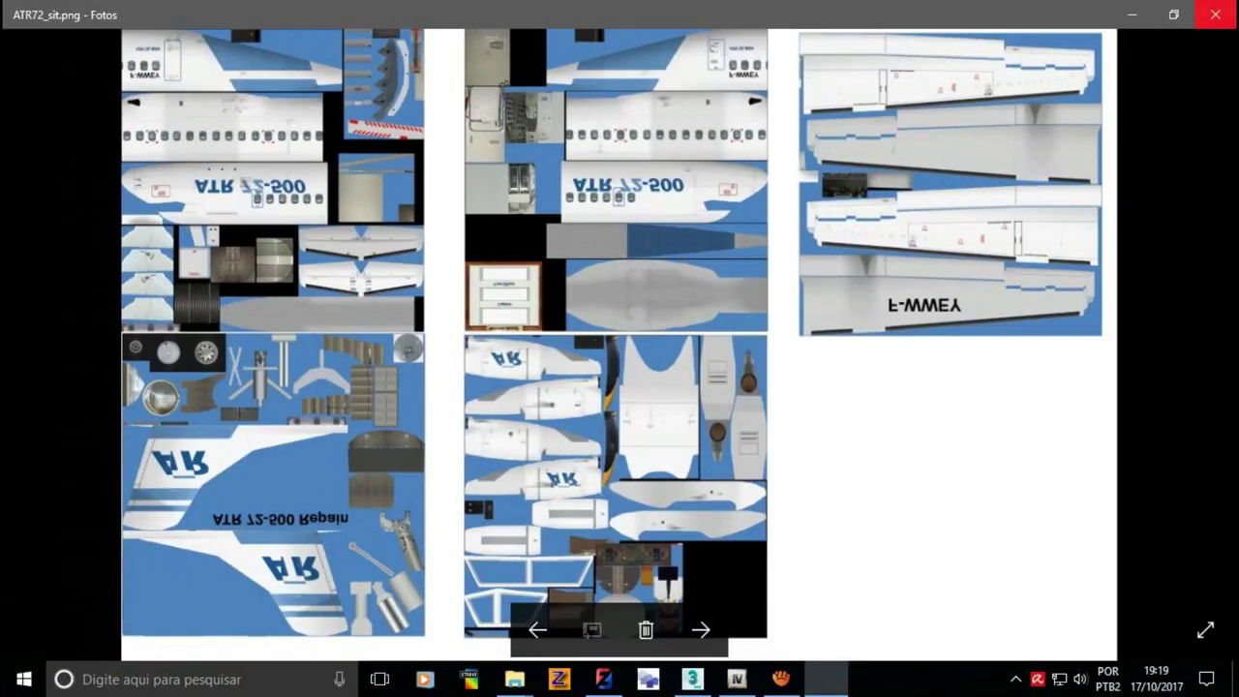
key(alt+F4)
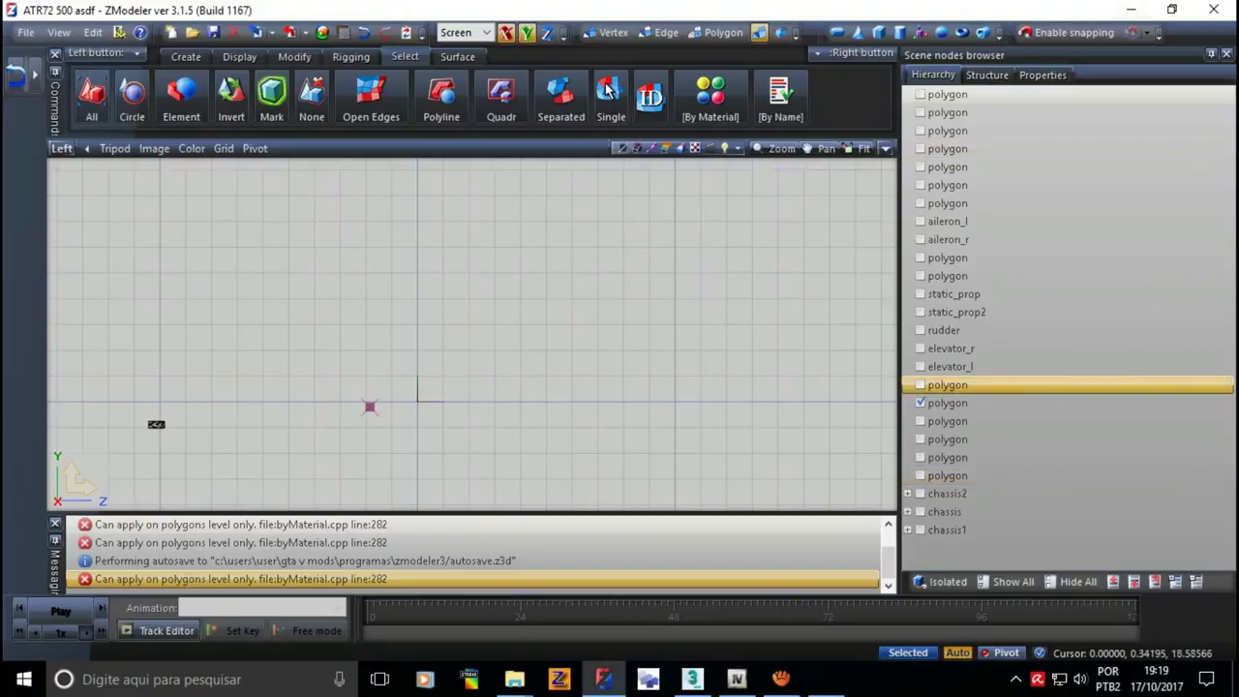
- Show the landing gear, wing fairings and other polygon parts again in the Scene nodes list
key(Down)
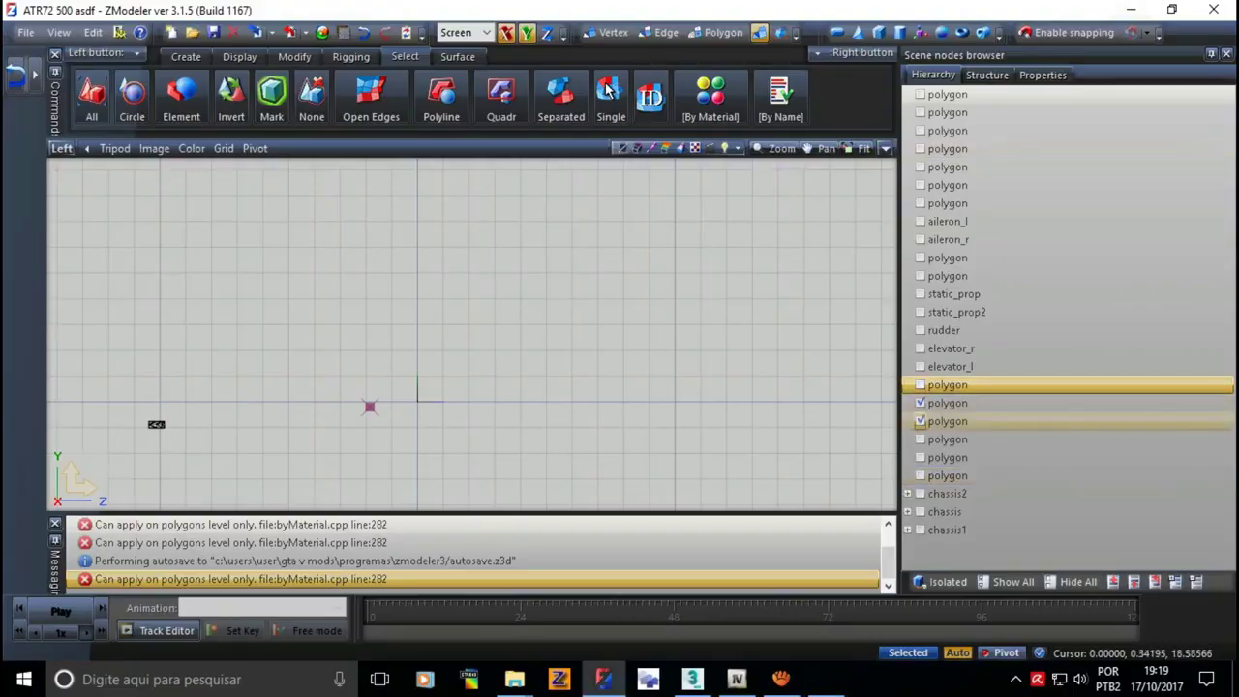
key(Down)
key(Up)
key(Up)
key(Up)
key(Up)
key(Up)
key(Up)
key(Up)
key(Up)
key(Up)
key(Up)
key(Down)
key(Down)
key(Down)
key(Down)
key(Down)
key(Down)
key(Up)
key(Up)
key(space)
key(Down)
key(Down)
key(Down)
key(Down)
key(Down)
key(space)
key(Down)
key(space)
key(Down)
key(Down)
key(Down)
key(Down)
key(Down)
key(Down)
key(space)
key(Down)
key(Down)
key(Down)
key(Down)
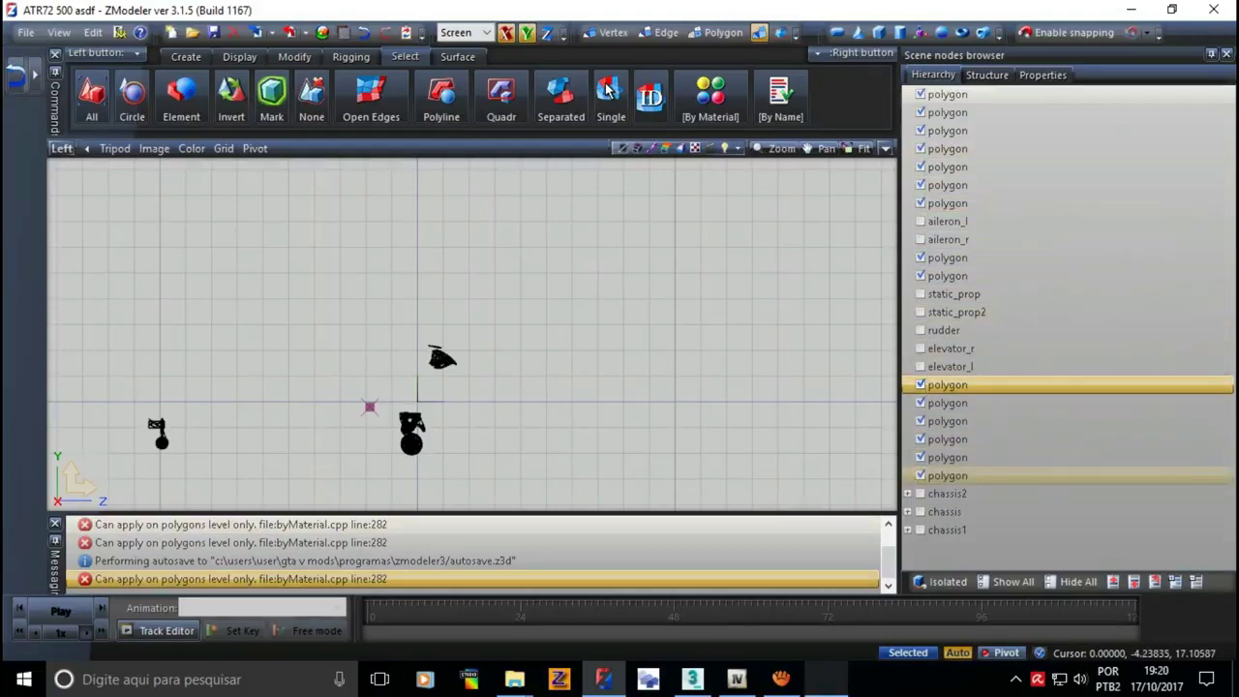
- Return to the four-viewport layout and maximize the Front view
key(alt+Tab)
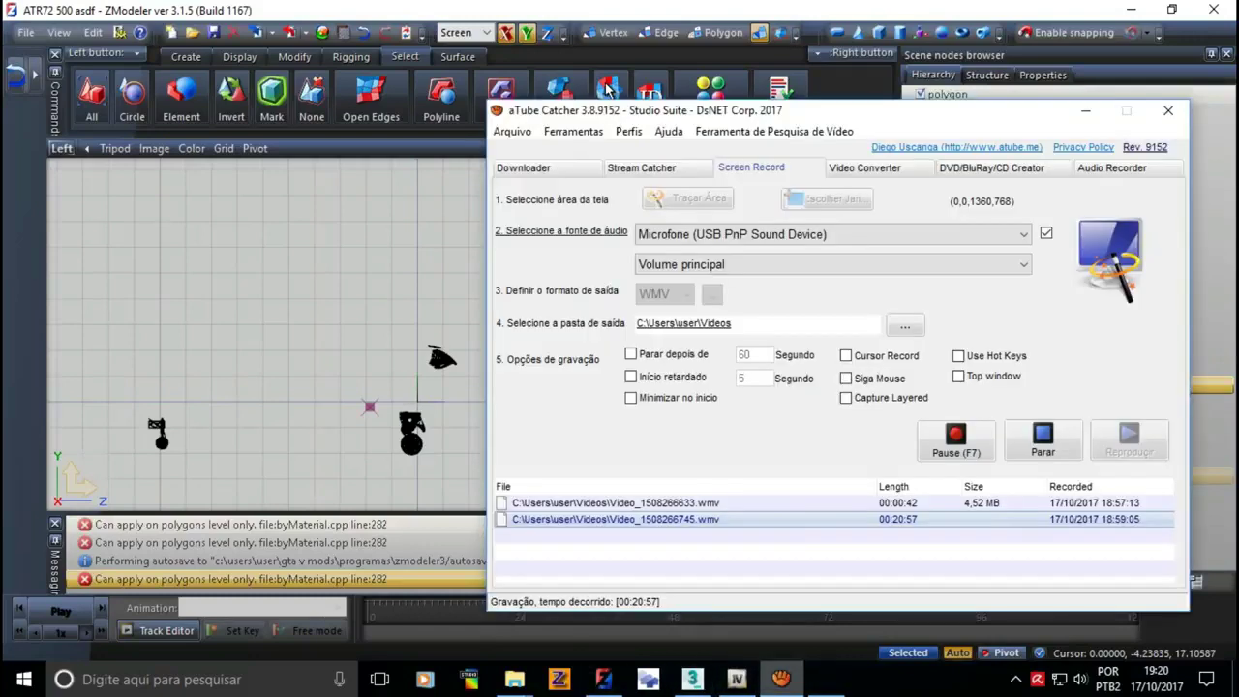
key(alt+Tab)
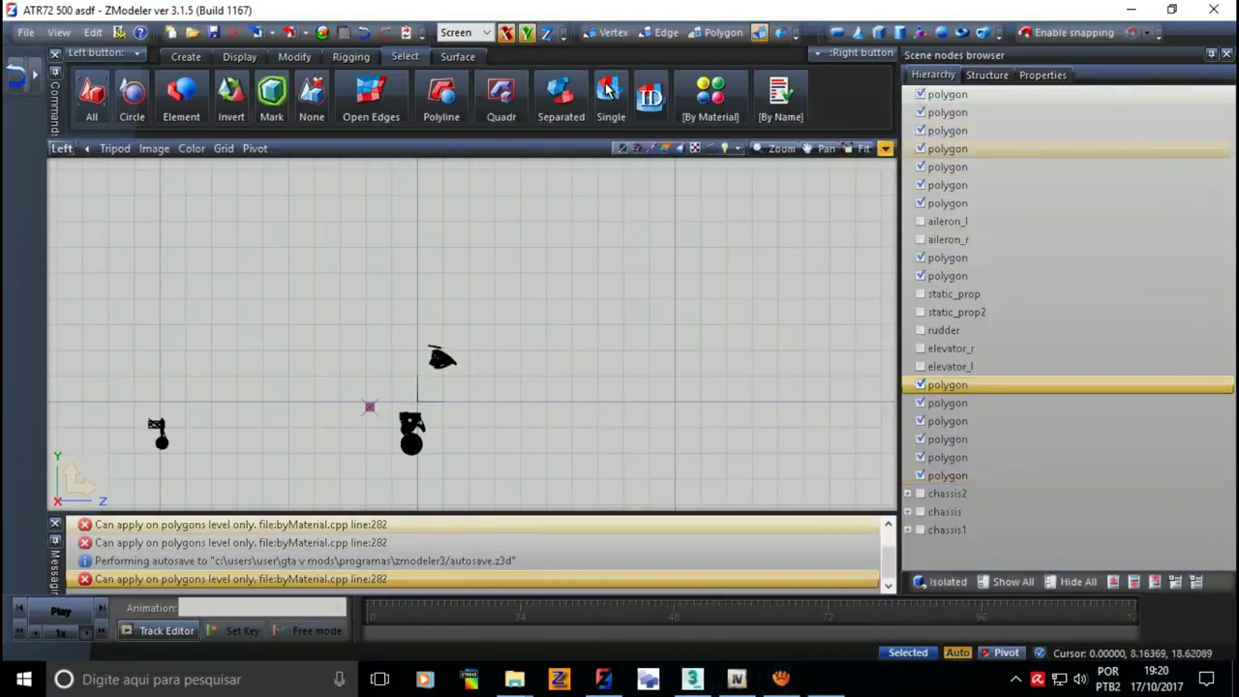
key(alt+w)
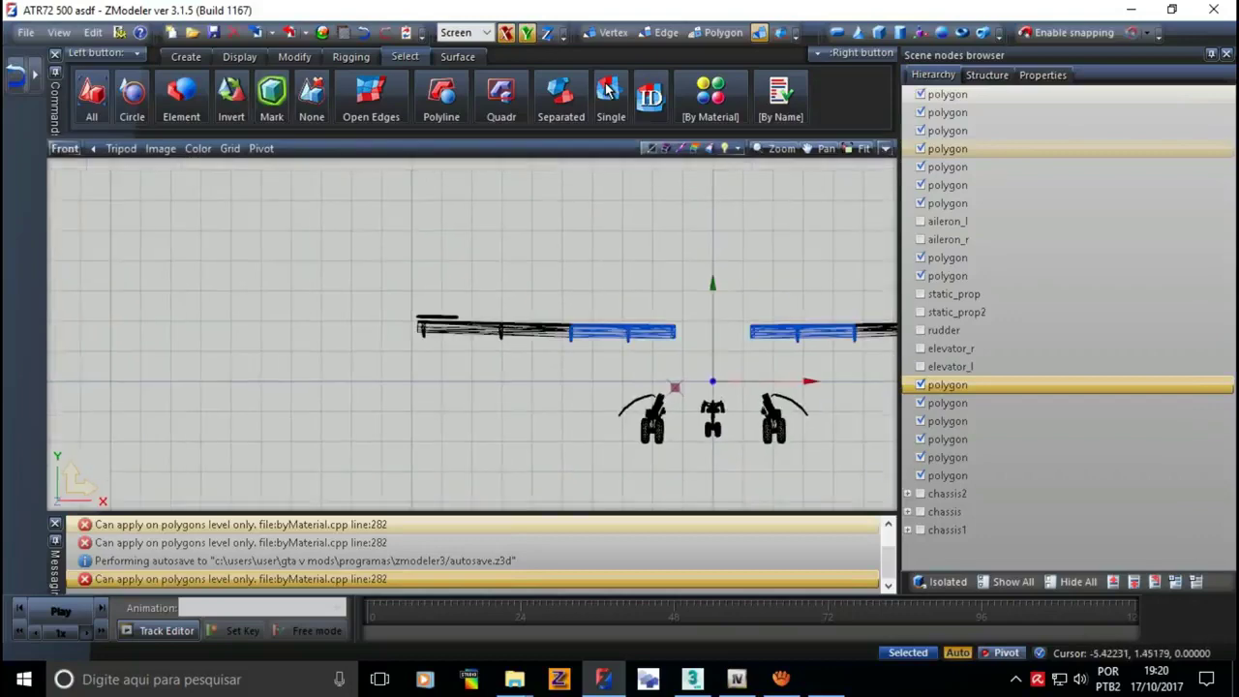
- Box-select all three landing gears in the Front view
scroll(669, 402, up, 2)
scroll(669, 402, up, 1)
scroll(669, 402, up, 1)
scroll(669, 402, up, 1)
scroll(703, 373, up, 1)
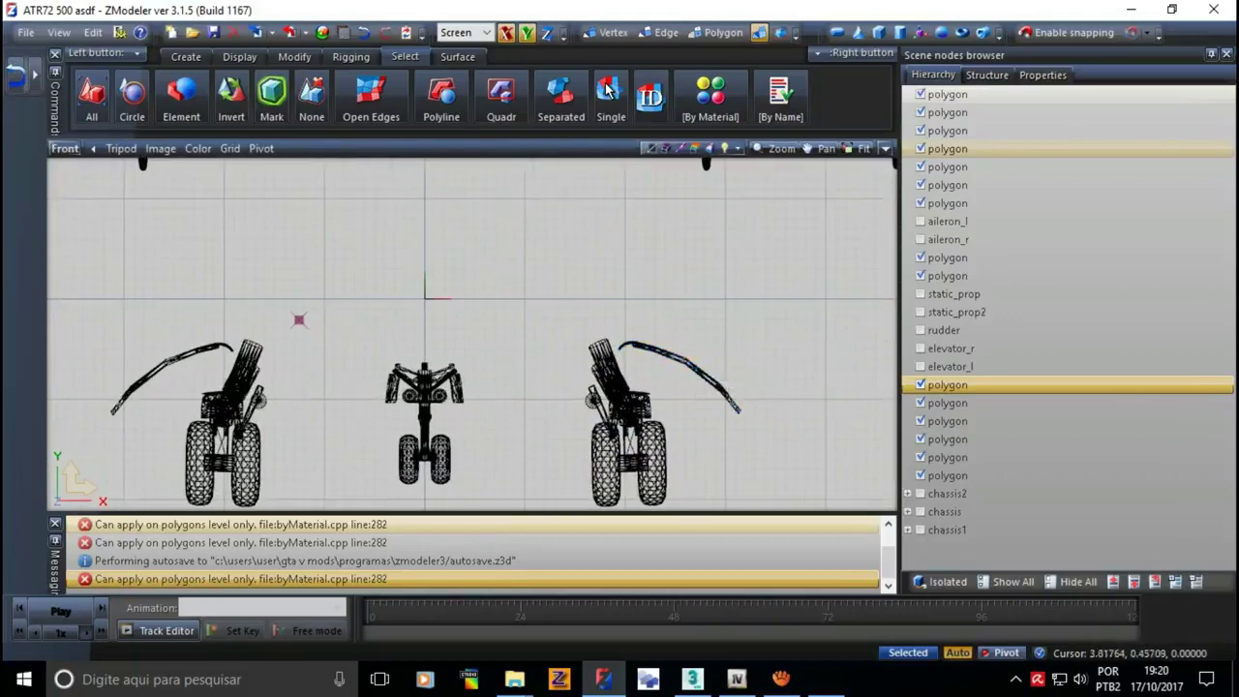
drag(730, 333, 126, 432)
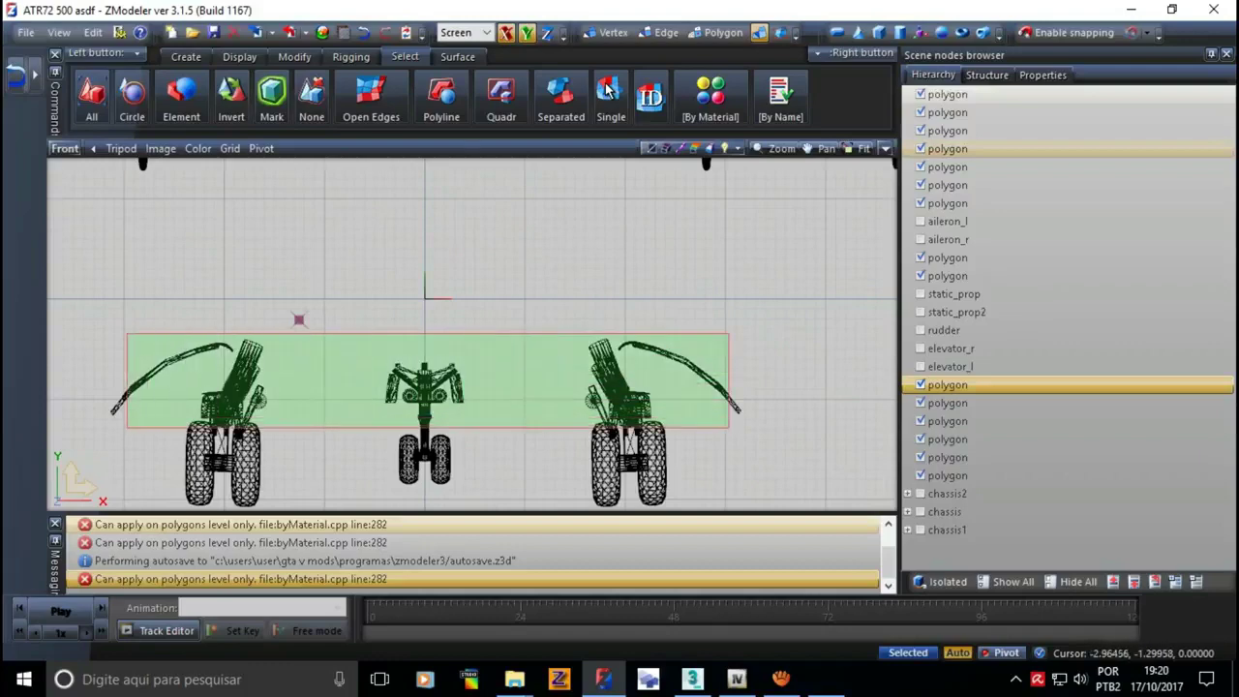
scroll(352, 351, down, 1)
scroll(408, 362, down, 2)
- Maximize Perspective, switch to Polygon level and box-select the gear polygons
key(alt+w)
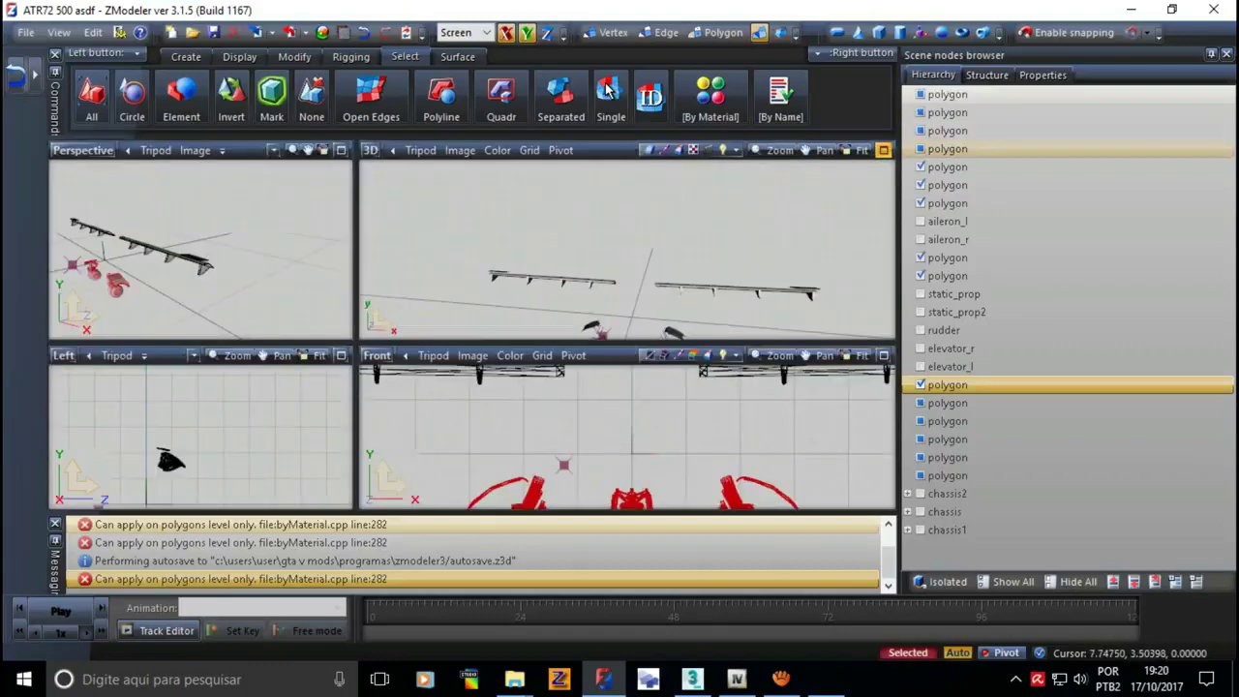
key(alt+w)
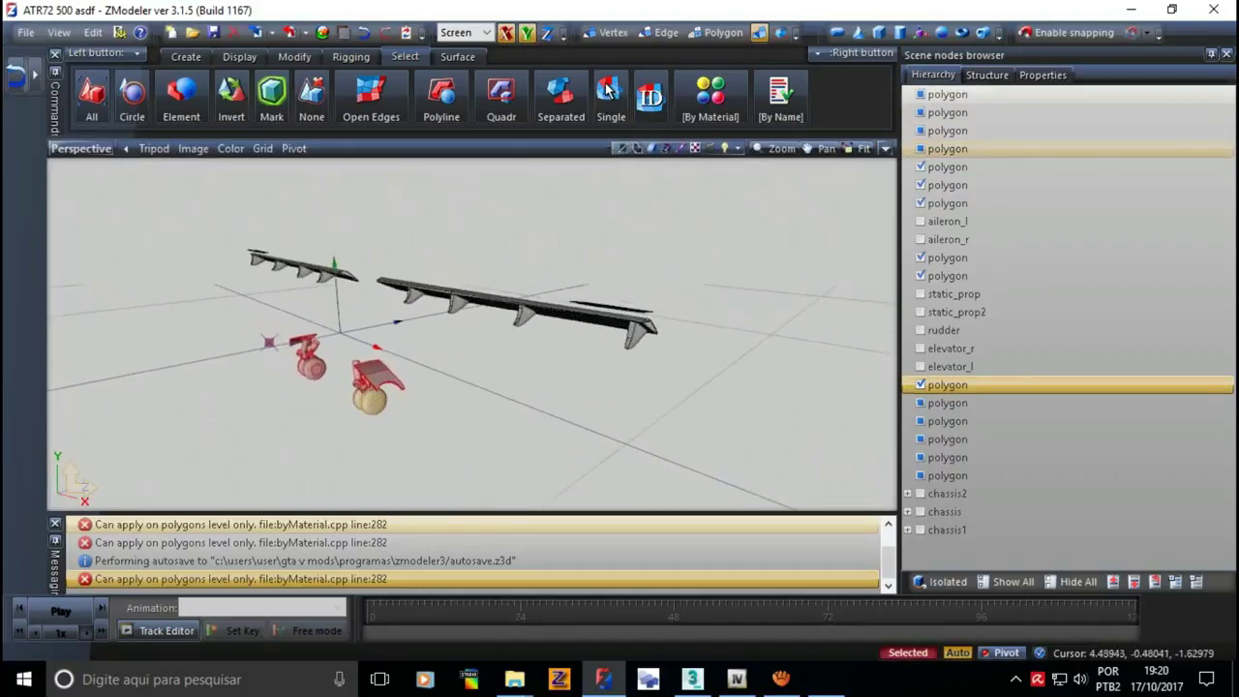
middle_drag(465, 329, 542, 320)
key(3)
middle_drag(465, 329, 542, 320)
drag(586, 280, 48, 422)
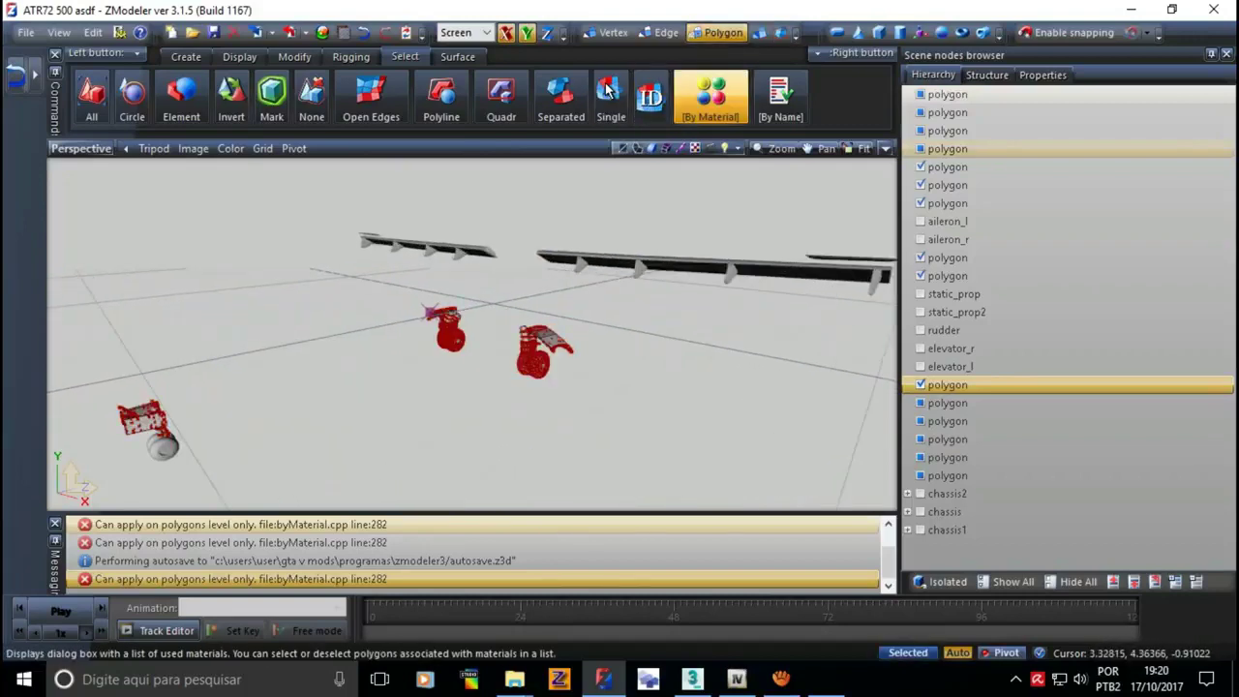
- Bring up Select by material, listing the atr72, cock, ins and glass_atr materials
click(711, 97)
key(Escape)
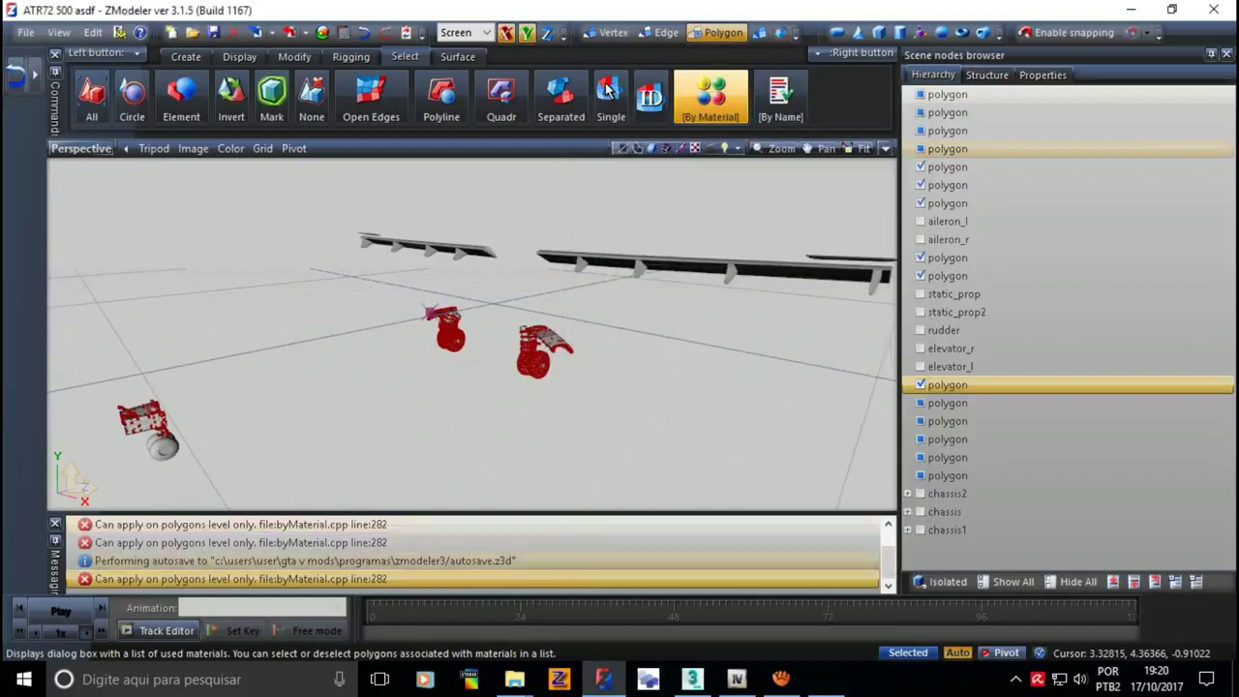
click(711, 96)
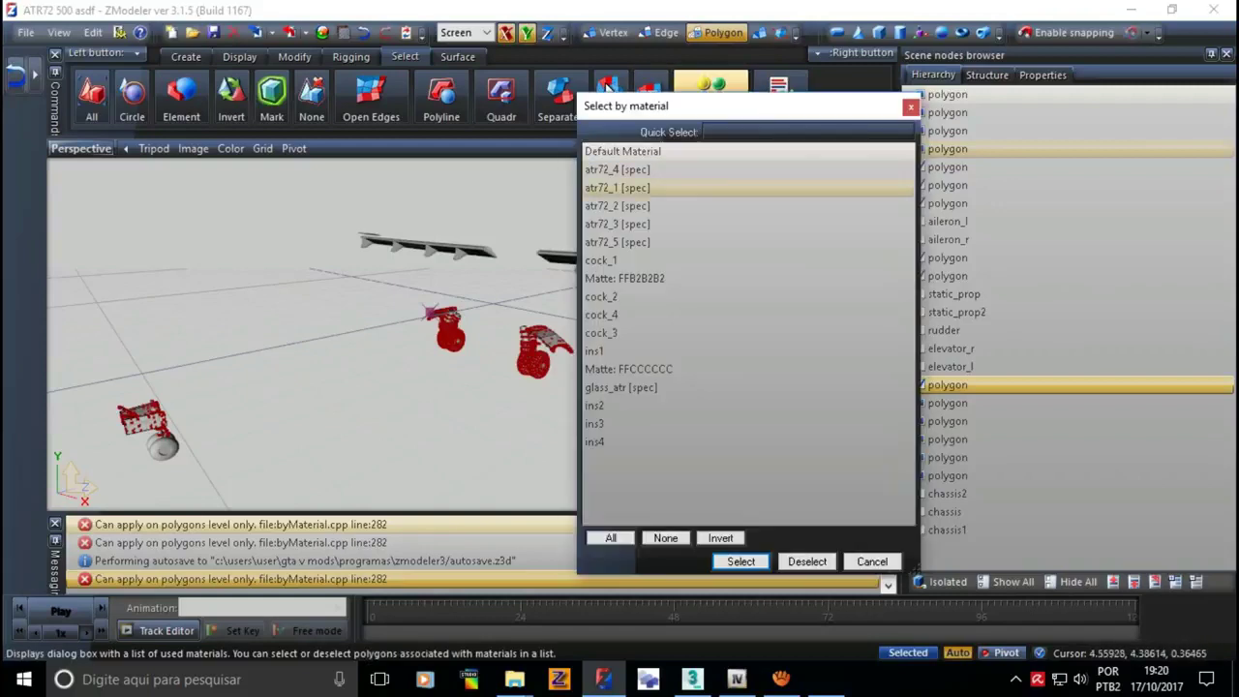
- Dismiss the material list twice without applying it, then restore the four viewports
key(Escape)
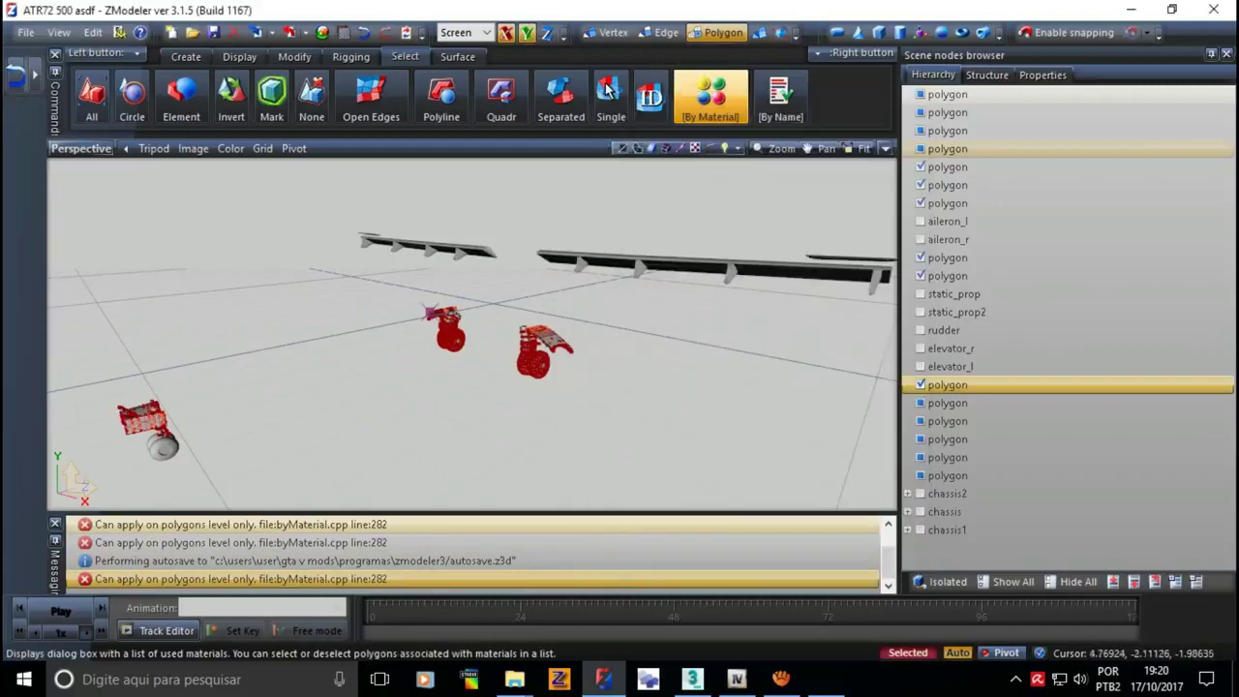
alt+middle_drag(472, 330, 639, 378)
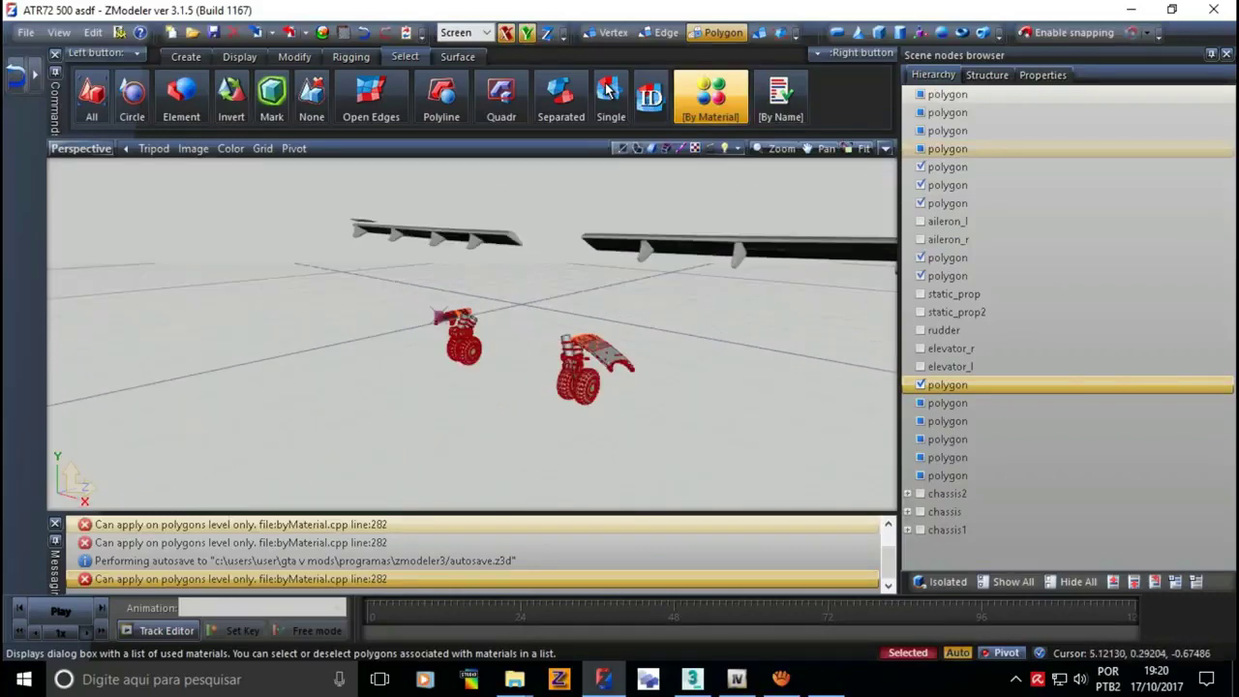
click(711, 97)
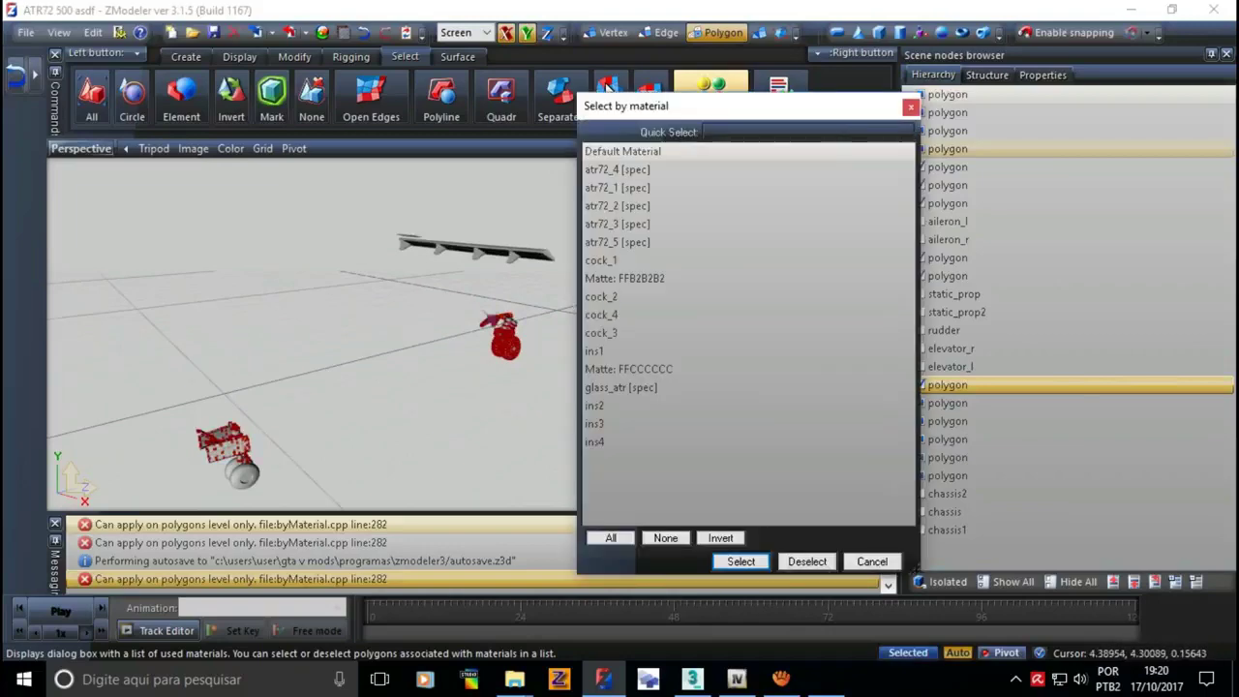
key(Escape)
click(884, 148)
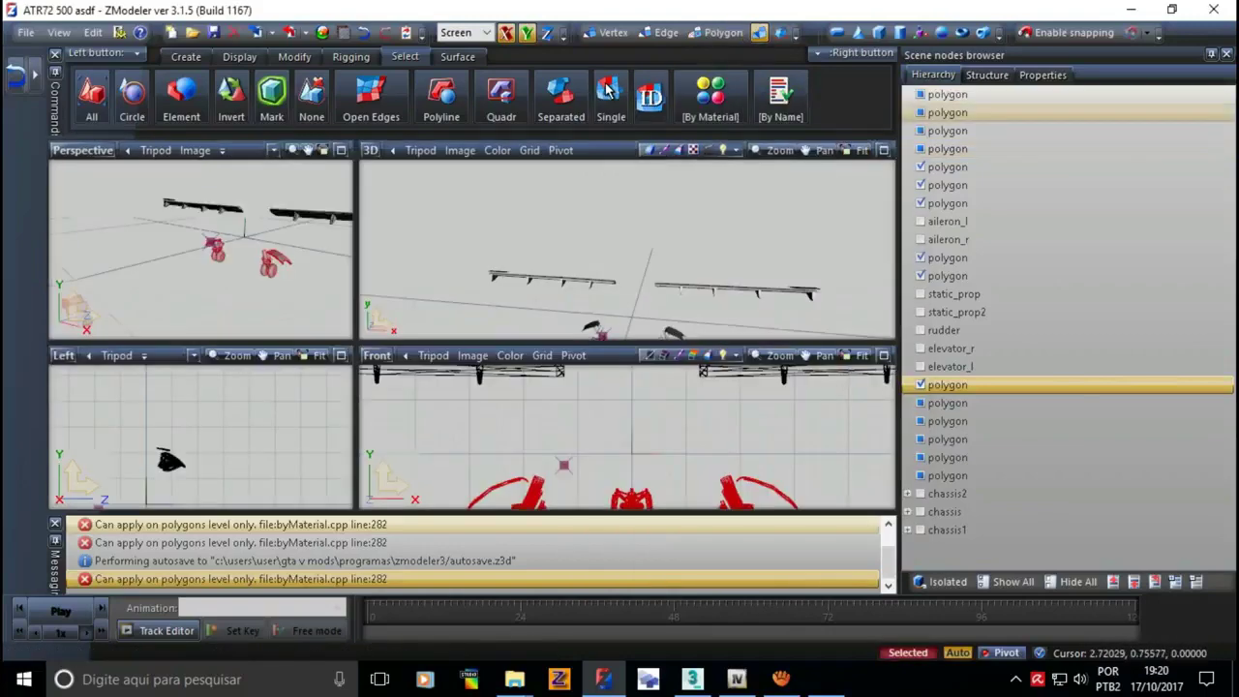
- In the maximized Front view, box-select the wheels and nose strut and hide them
click(884, 355)
drag(480, 396, 610, 476)
drag(629, 399, 558, 461)
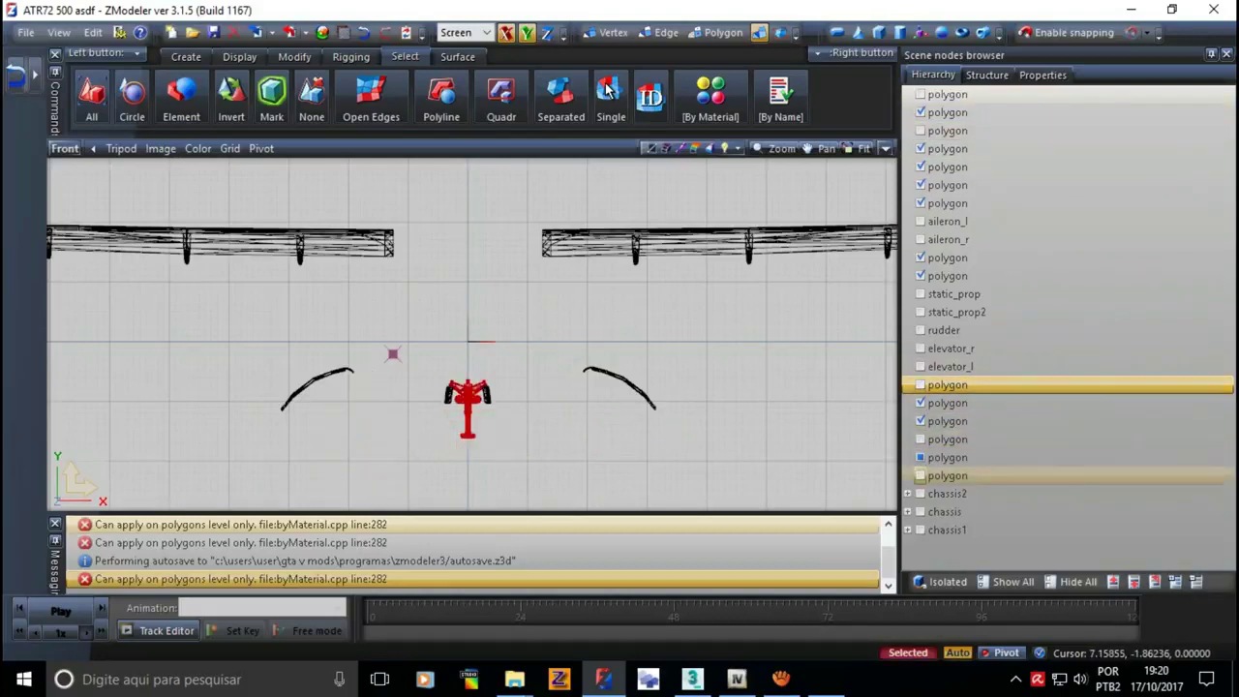
key(h)
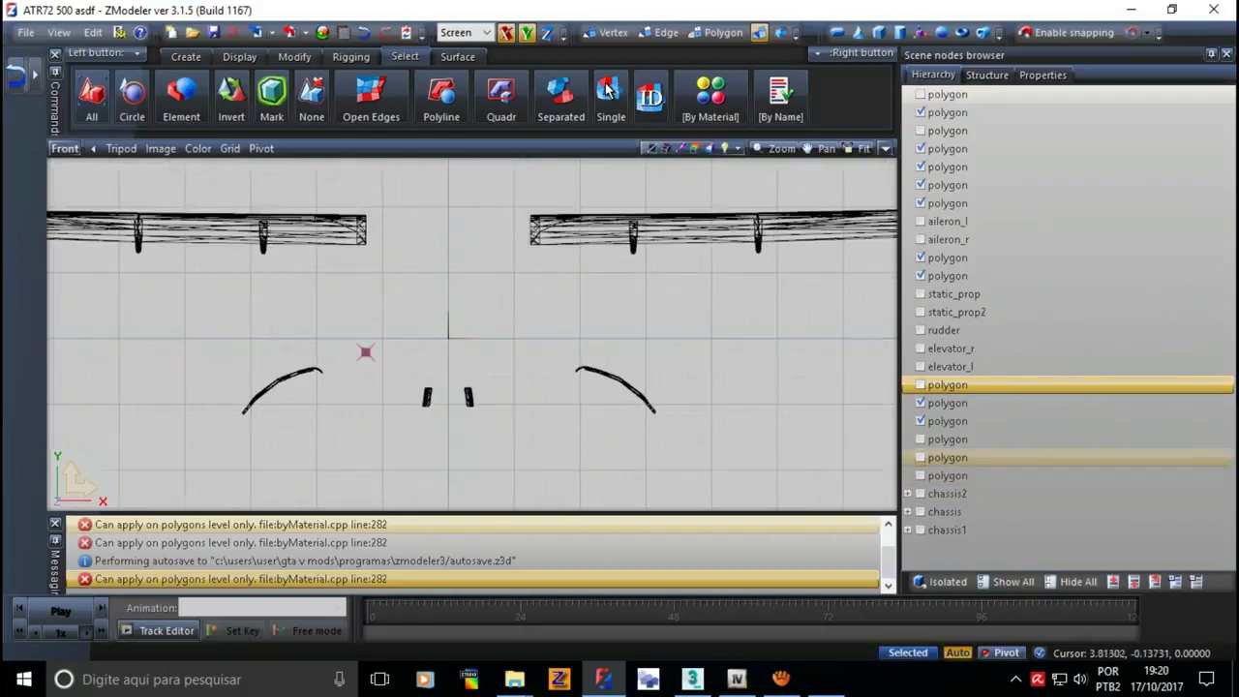
- Copy the right and left gear doors into new nodes with the Create tools
click(186, 56)
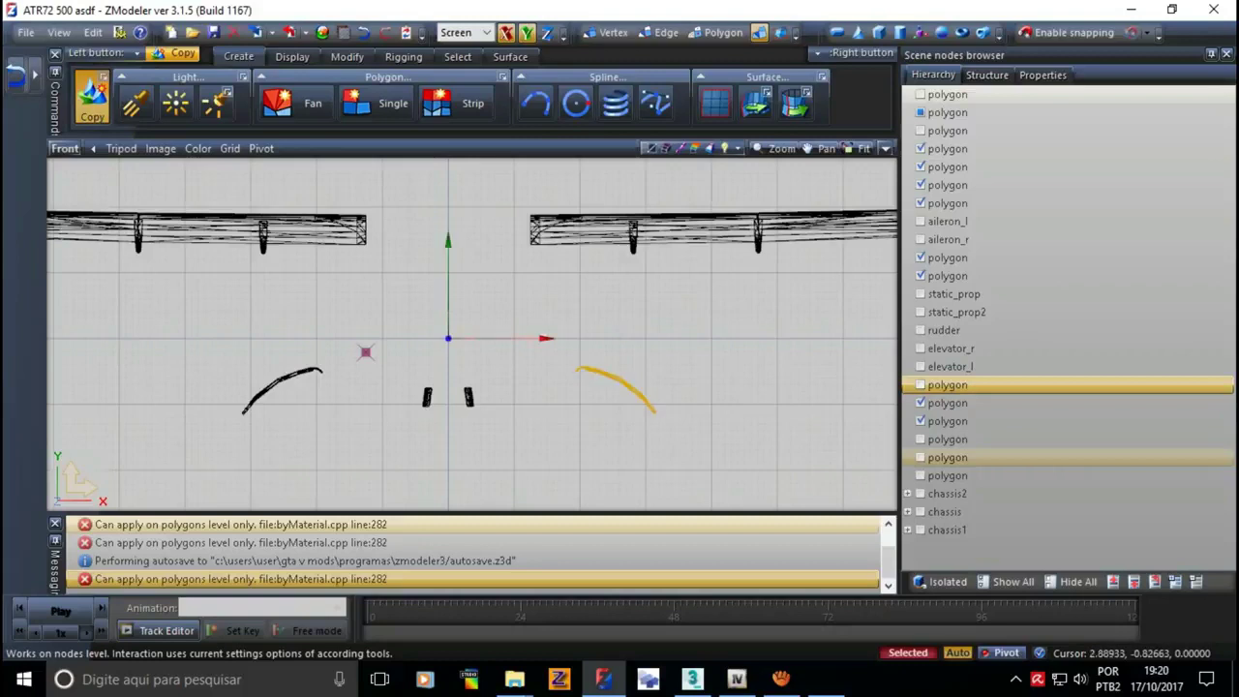
click(657, 409)
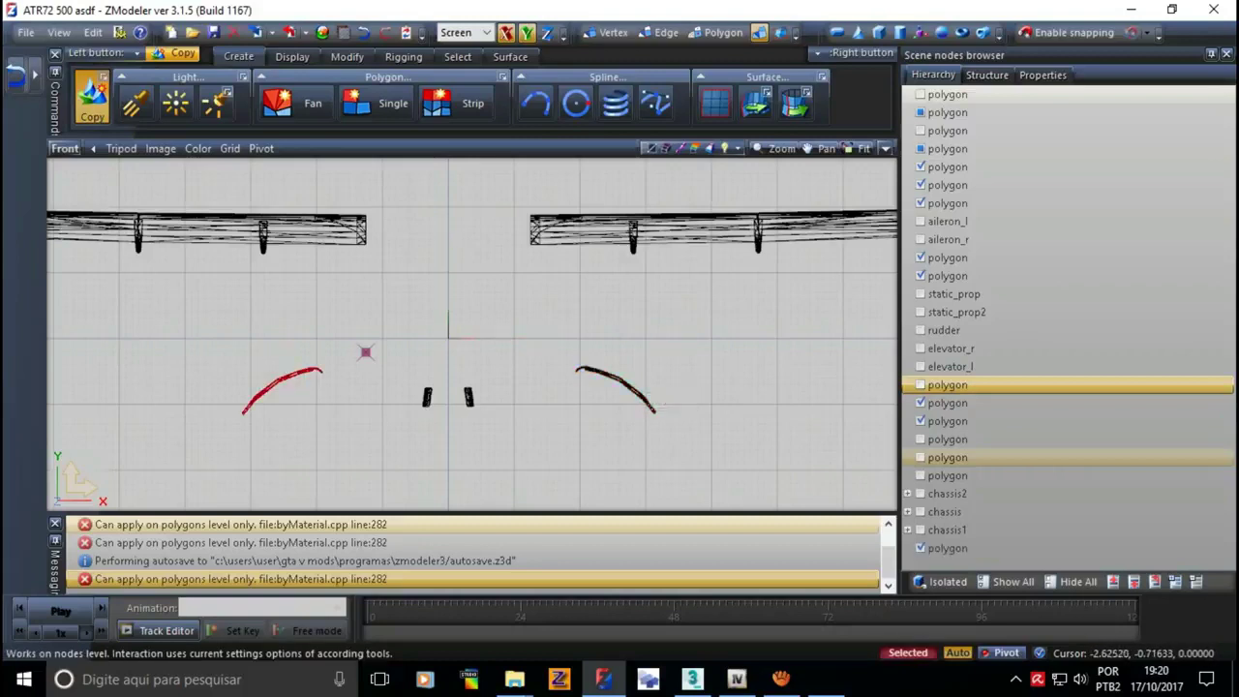
click(244, 411)
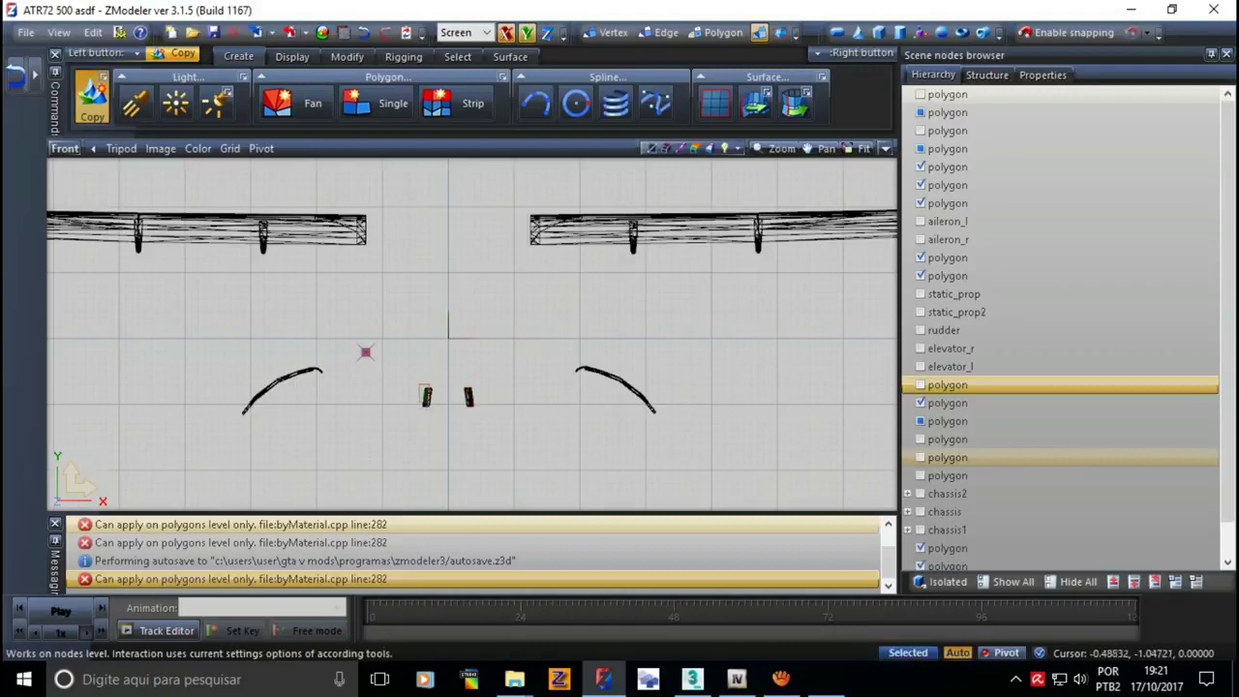
click(427, 397)
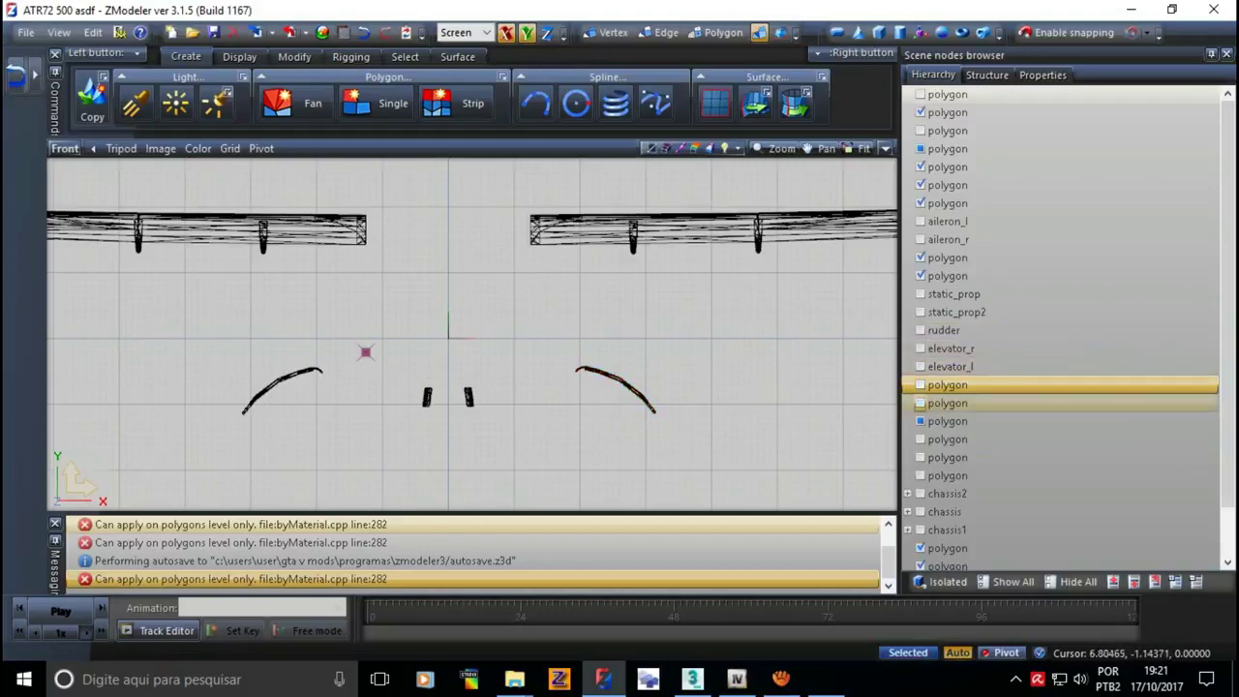
- Show hidden polygon parts again in the Scene nodes browser
click(948, 421)
click(921, 403)
click(920, 148)
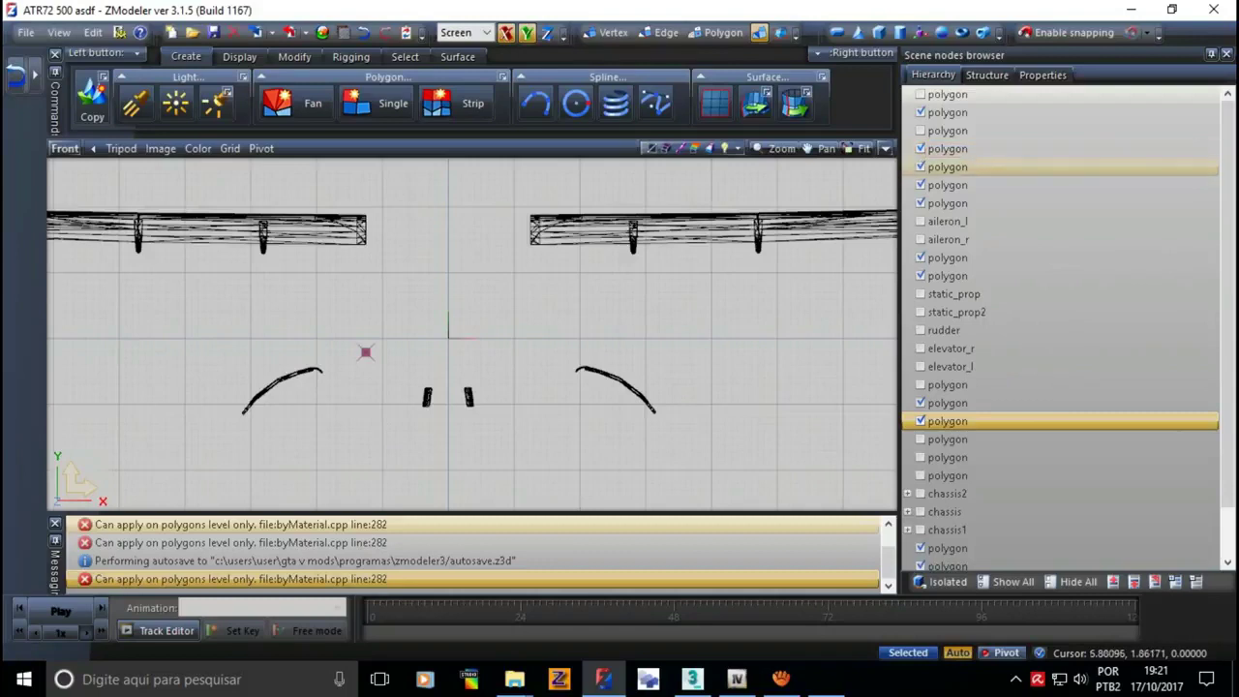
- Nest both small gear-door pieces under another polygon node
scroll(1017, 388, down, 1)
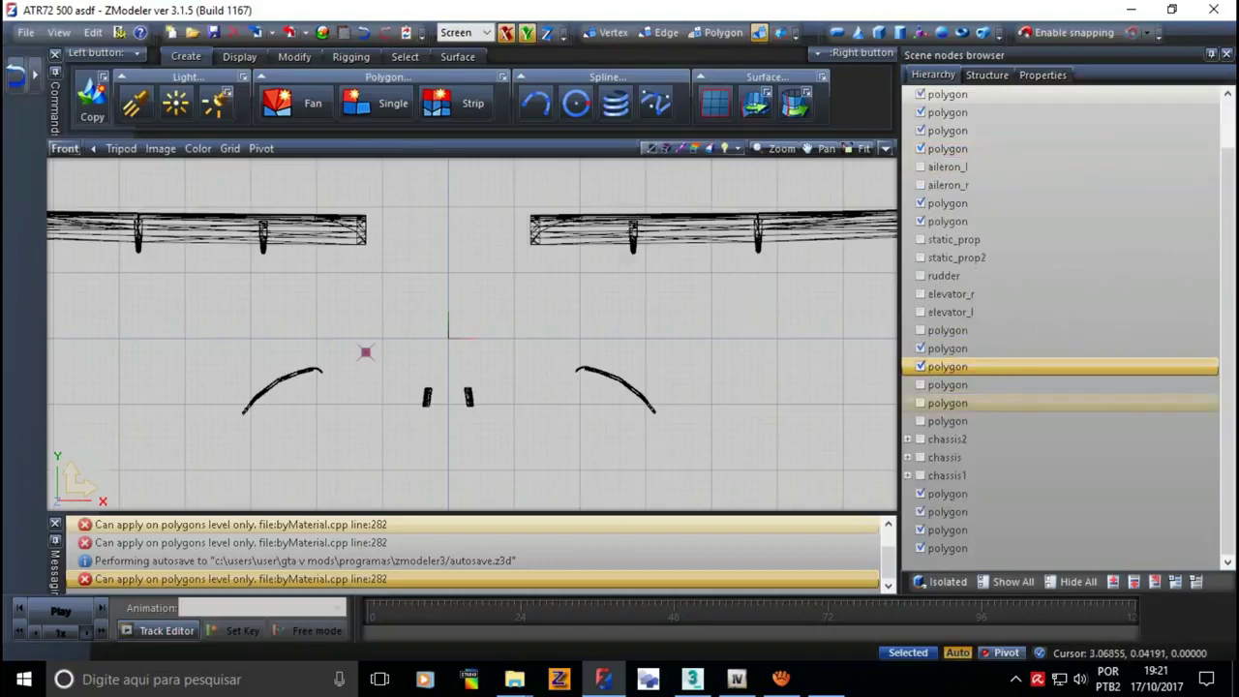
scroll(1017, 435, up, 1)
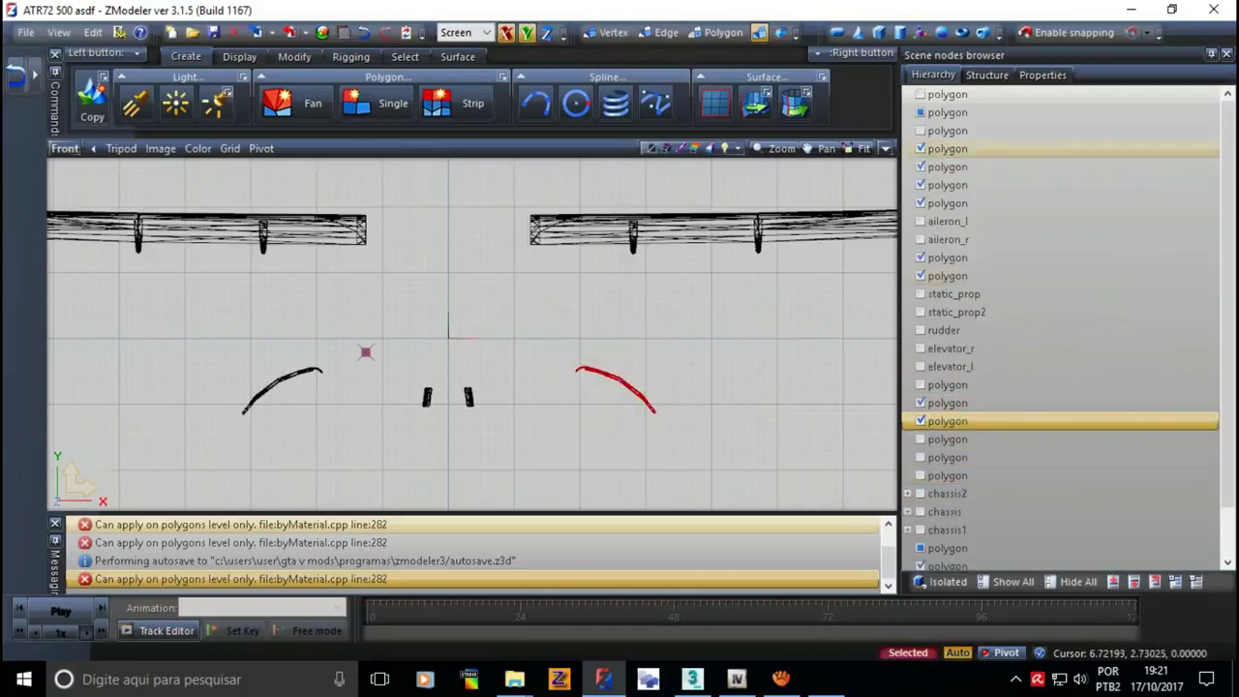
scroll(1061, 329, down, 1)
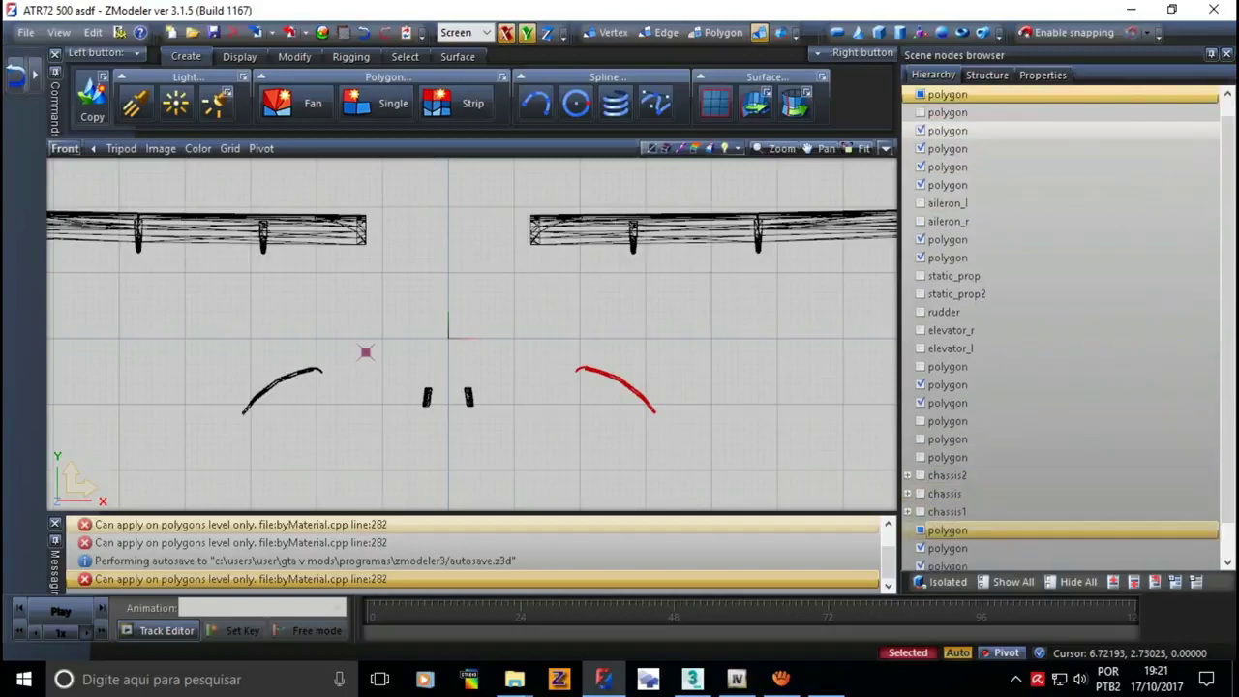
scroll(1065, 530, down, 1)
scroll(1065, 503, down, 1)
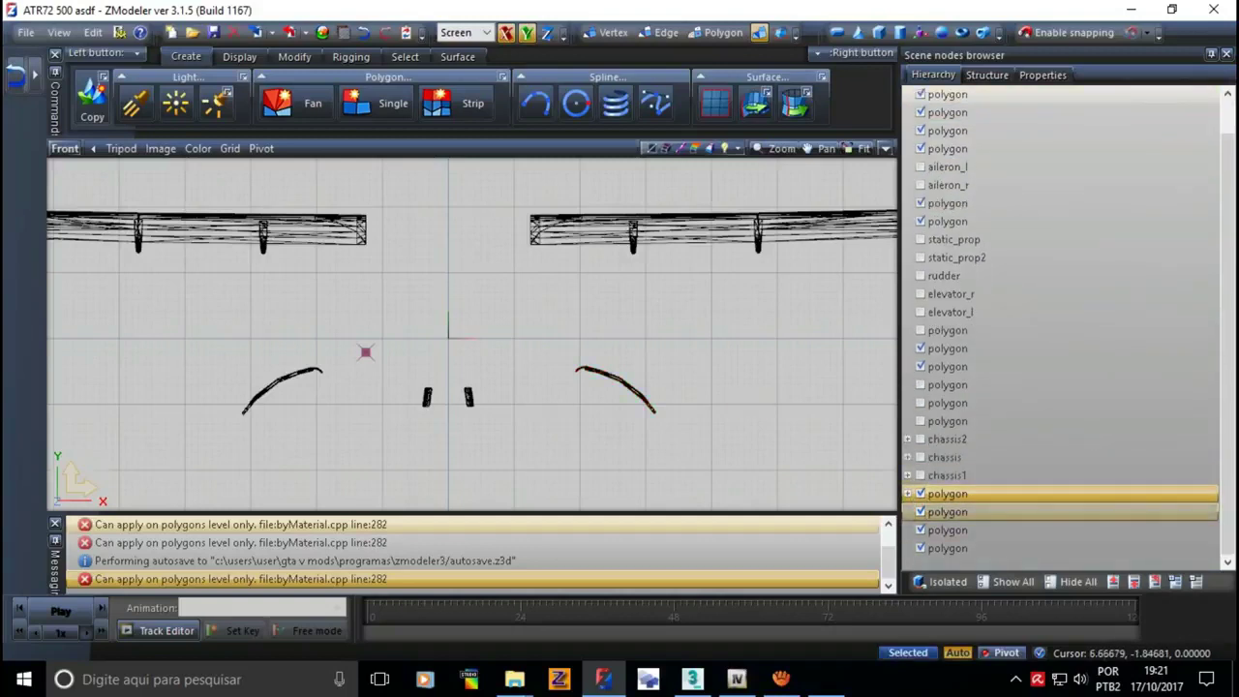
drag(518, 402, 461, 426)
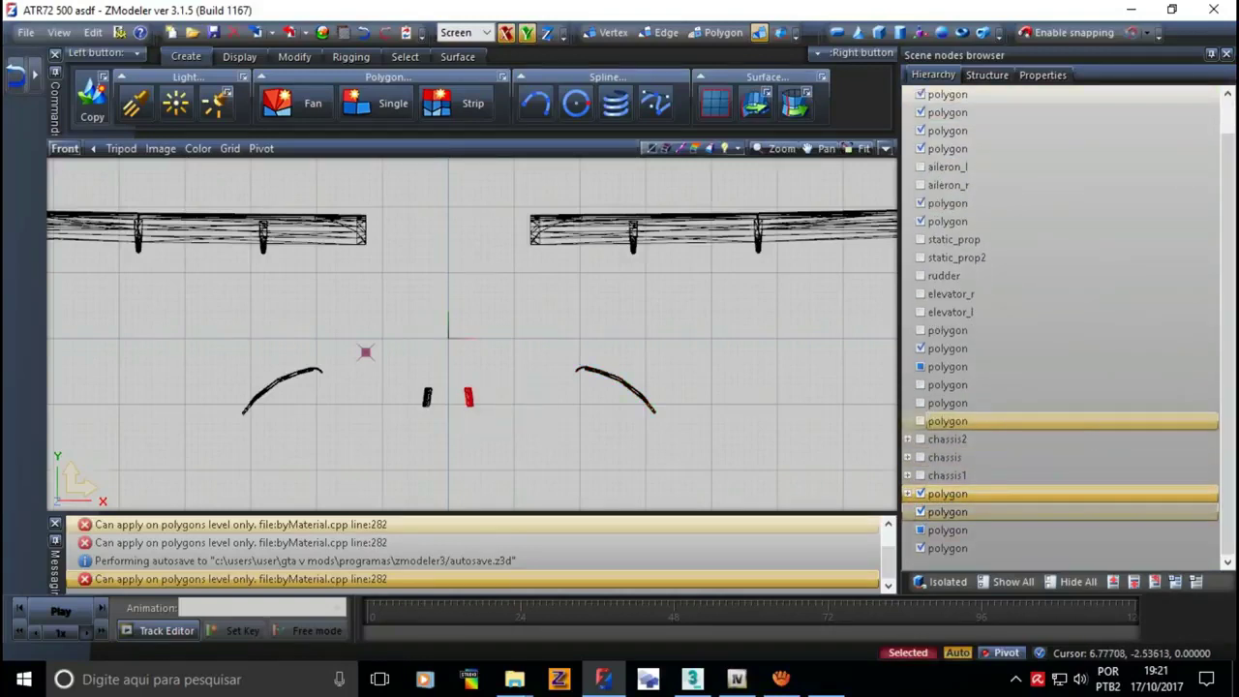
drag(948, 366, 948, 530)
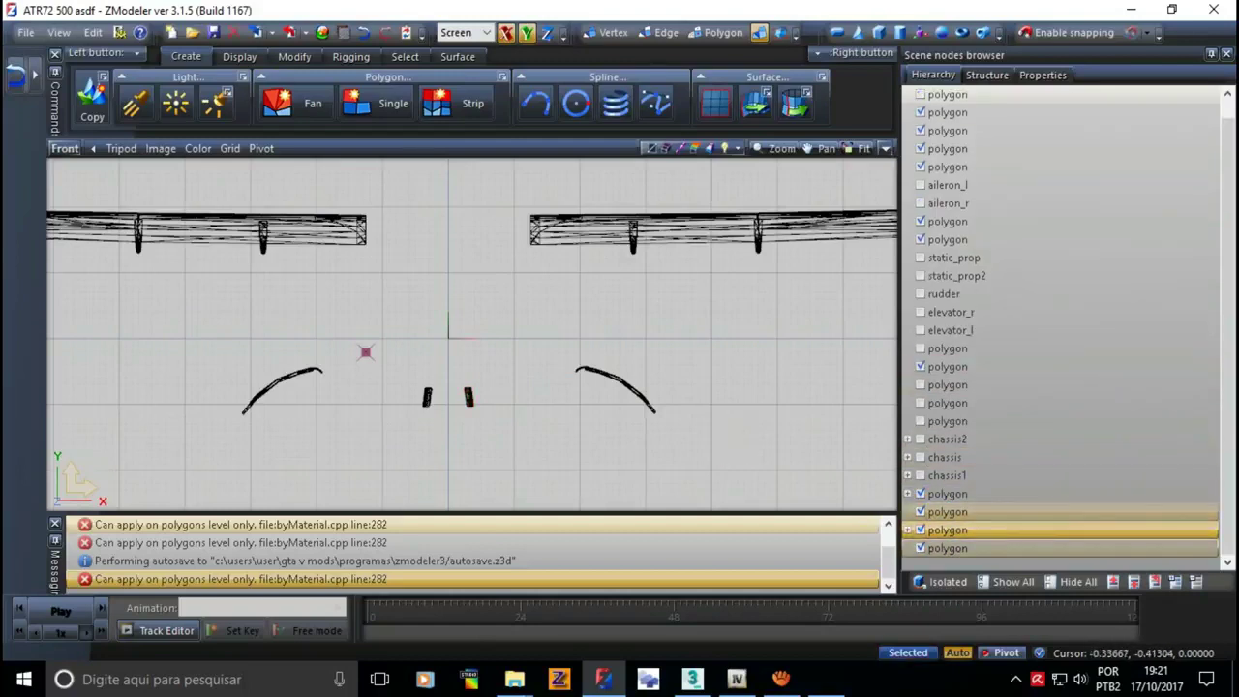
drag(948, 366, 948, 529)
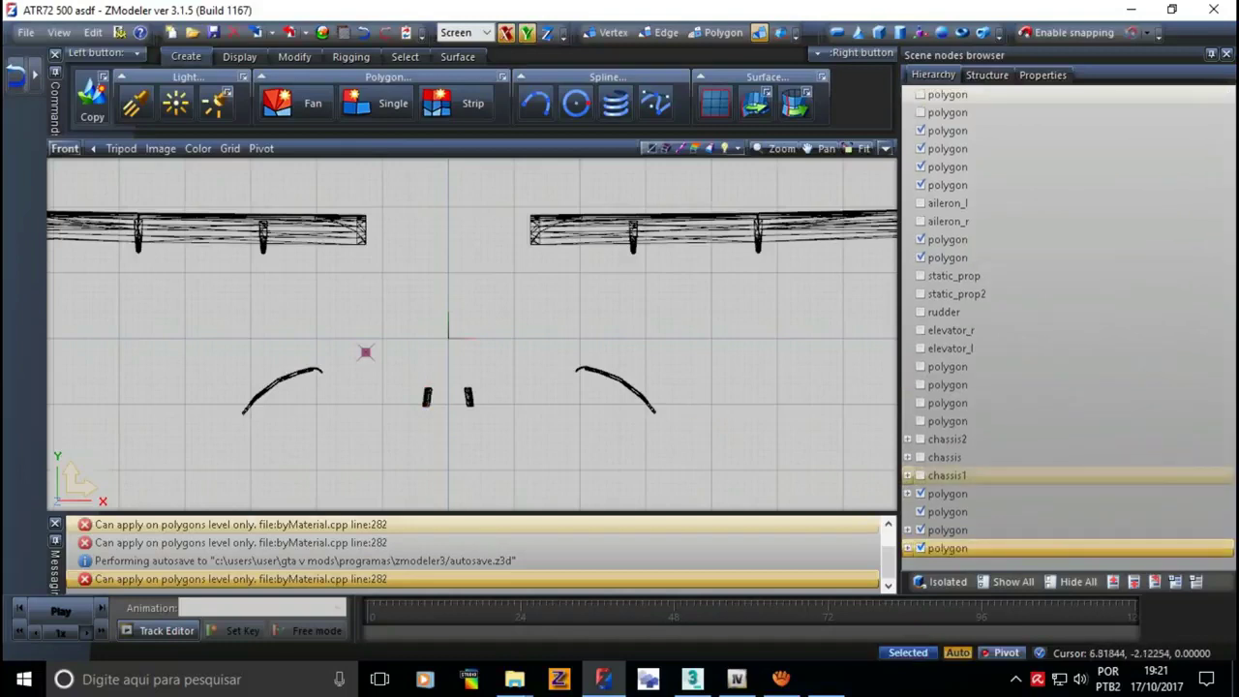
- Move the left arch node lower in the hierarchy and hide it
click(948, 258)
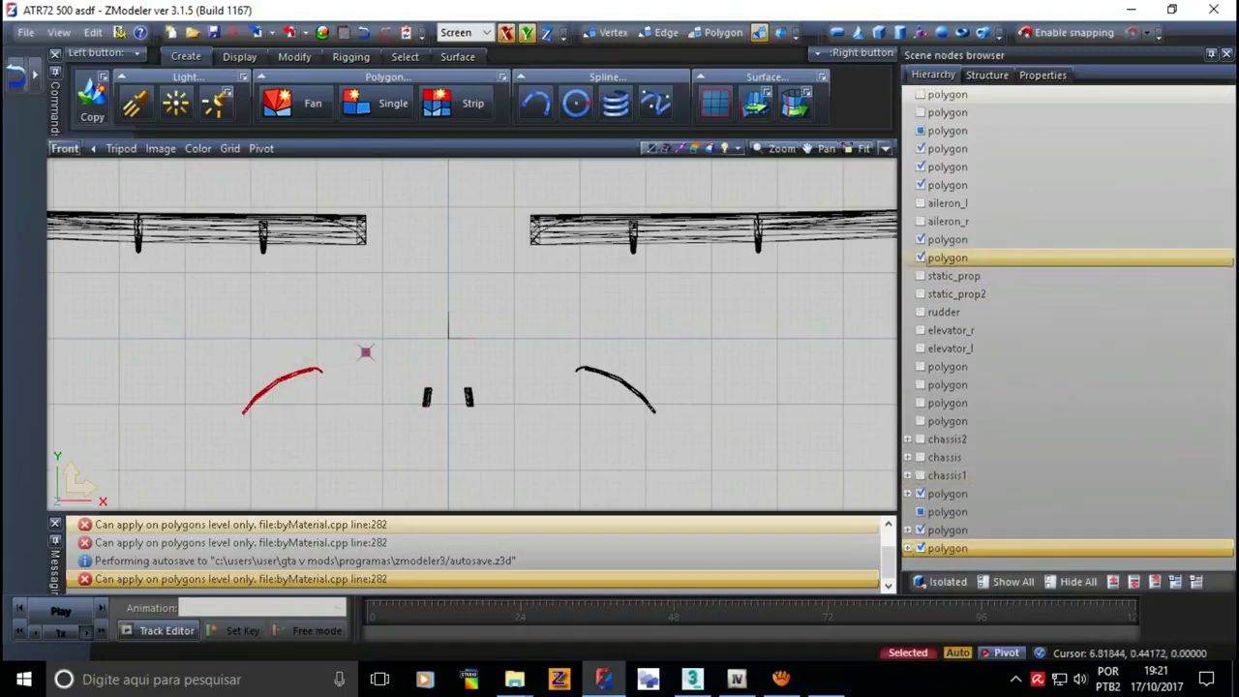
click(948, 131)
drag(948, 131, 948, 503)
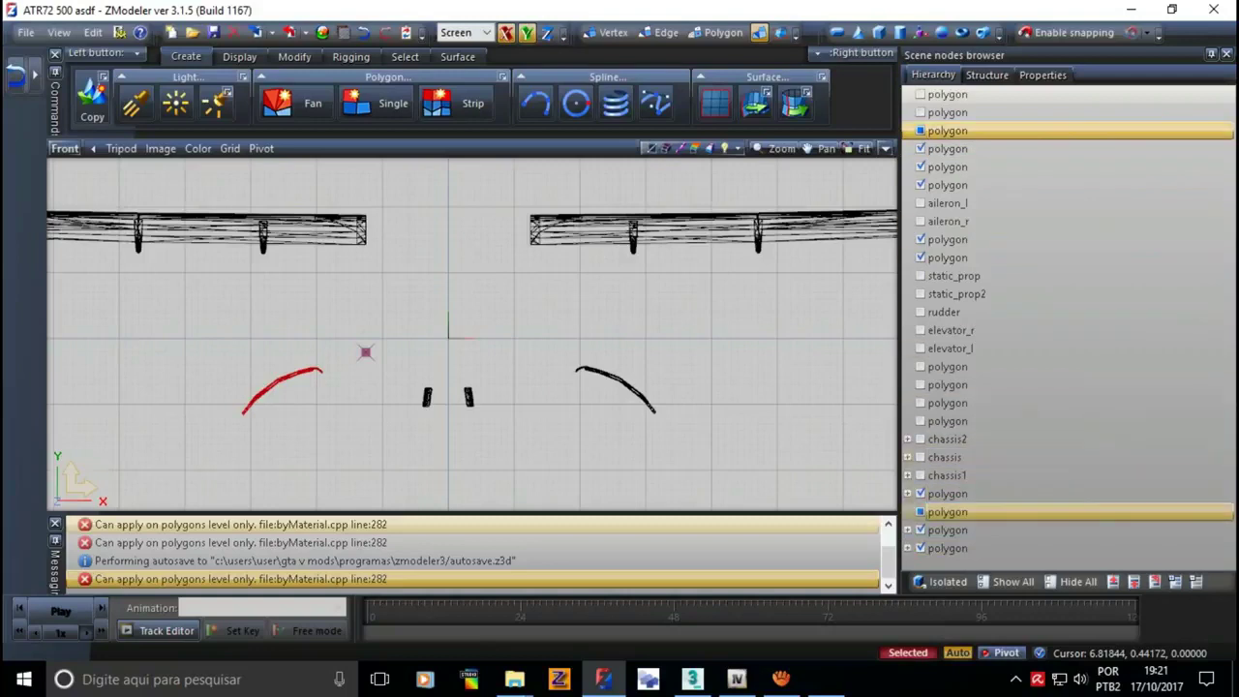
click(920, 512)
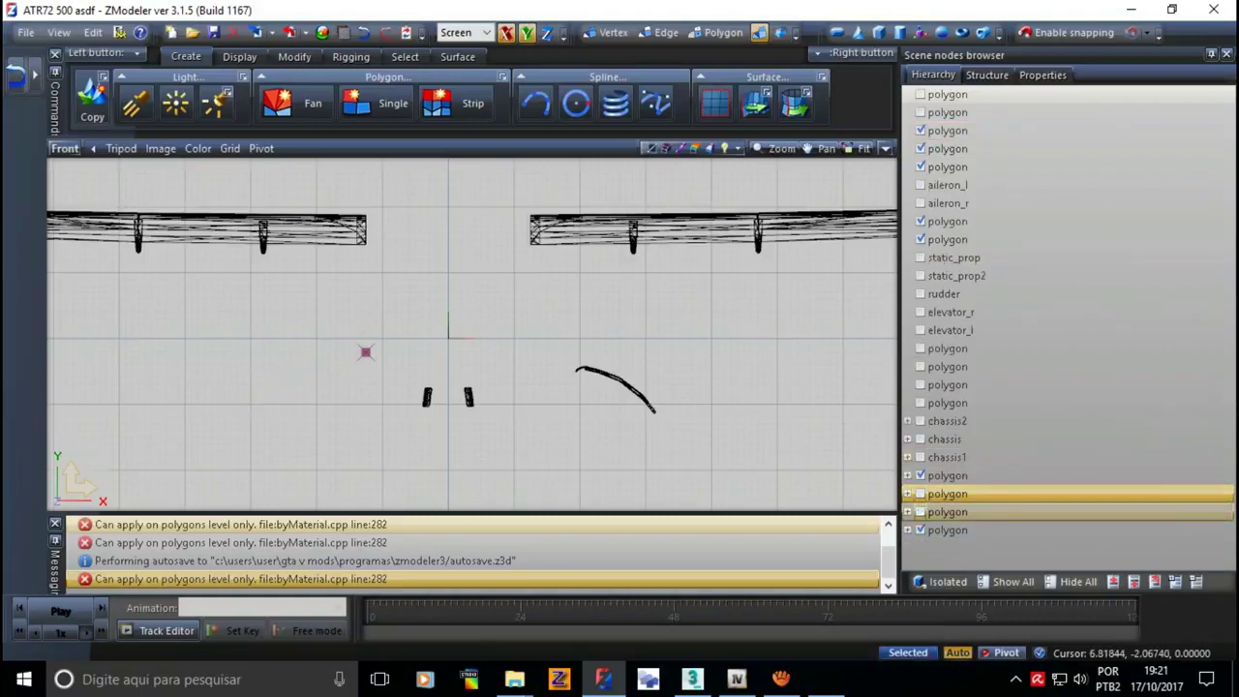
- Expand the polygon node, hide its child and zoom in on the right arch
click(907, 475)
click(931, 494)
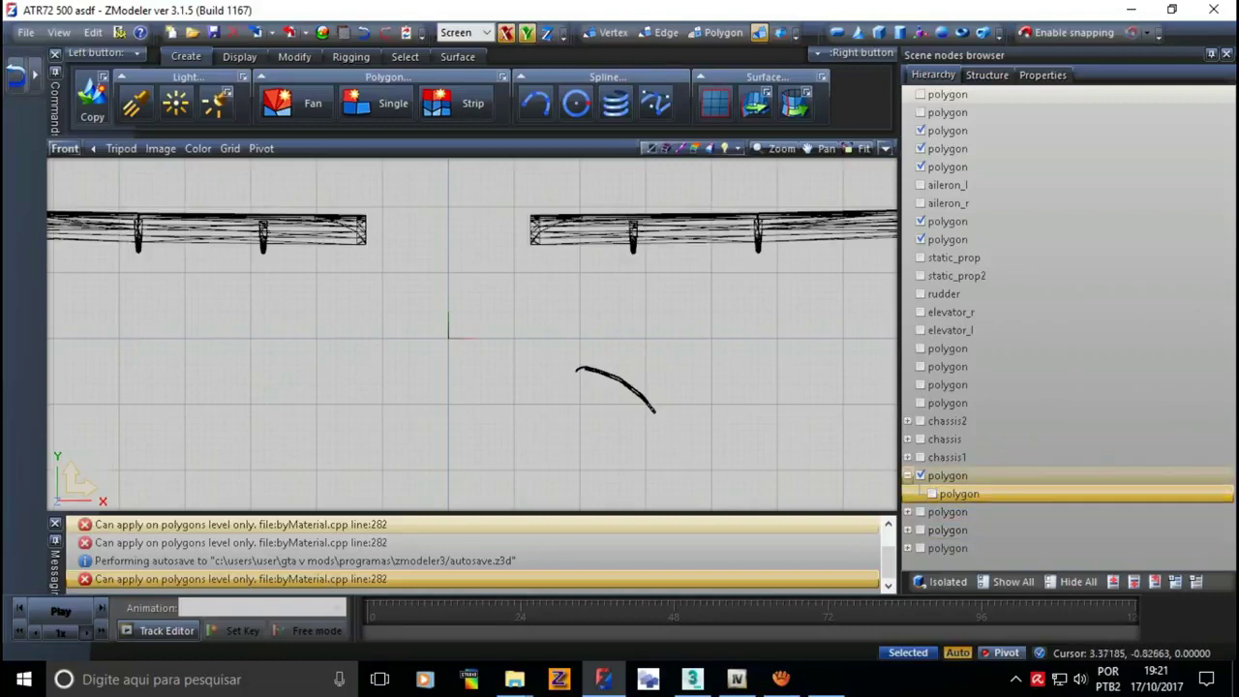
scroll(675, 382, up, 2)
scroll(635, 416, up, 1)
scroll(598, 405, up, 1)
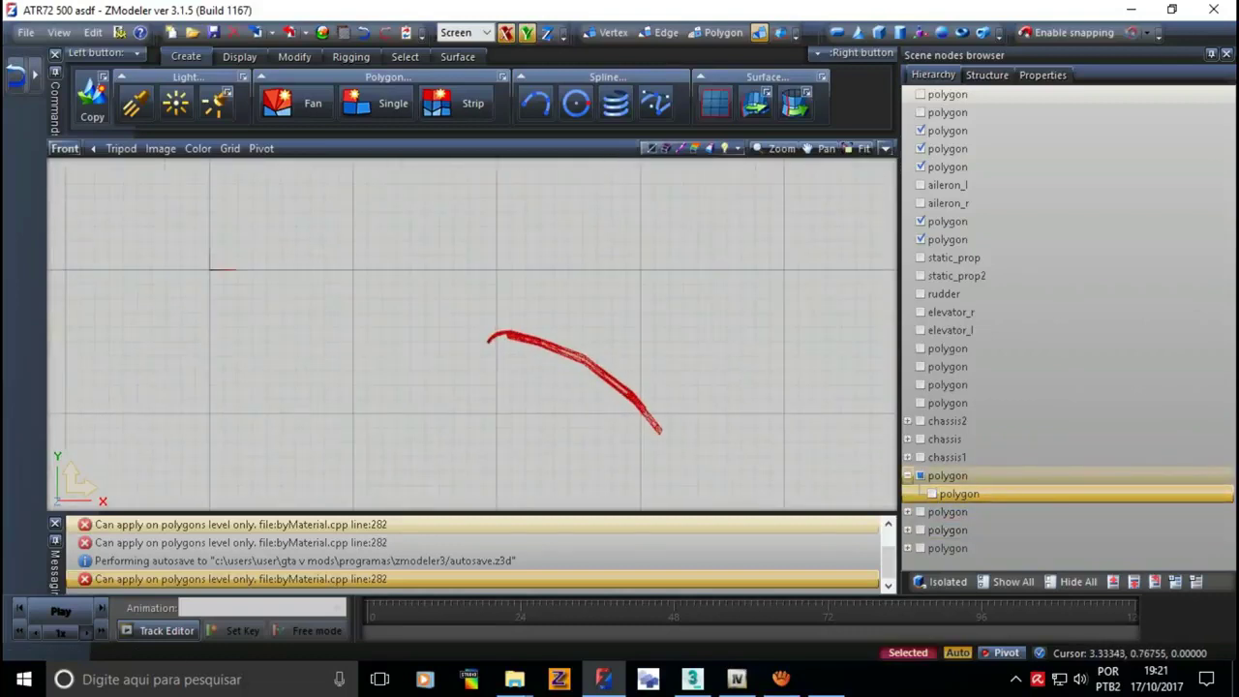
- Switch to Polygon level, restore the four views and orbit Perspective toward the arch
key(3)
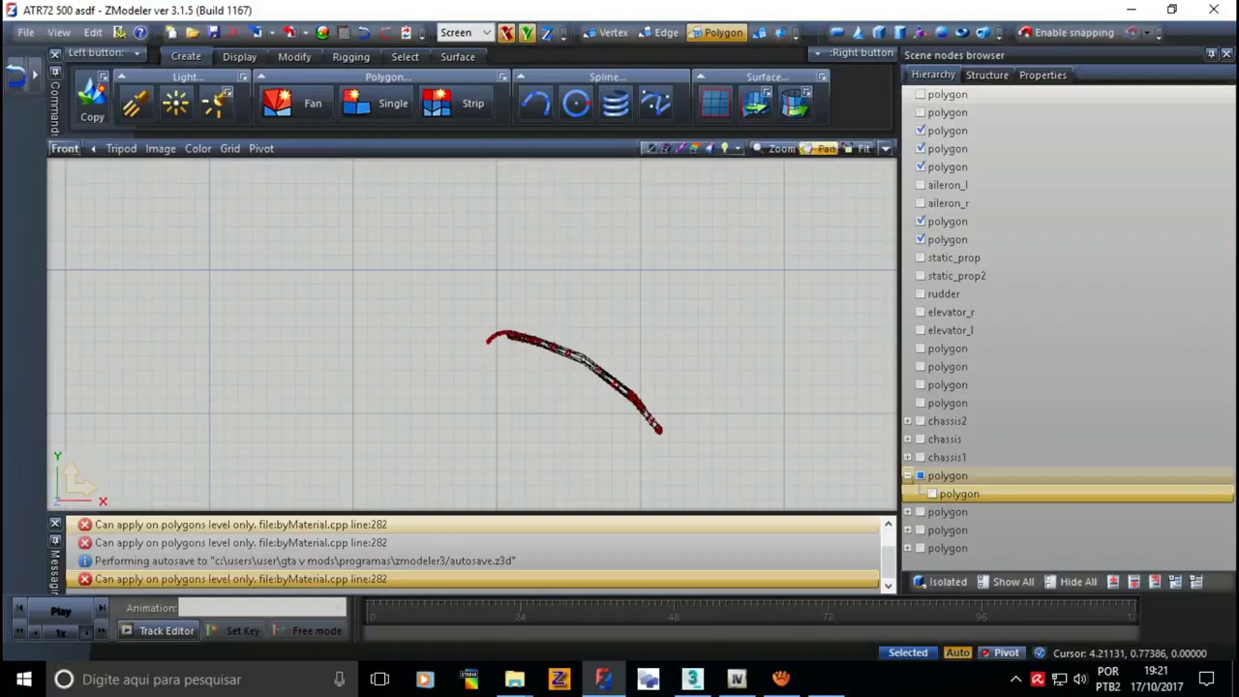
click(885, 148)
middle_drag(203, 243, 242, 223)
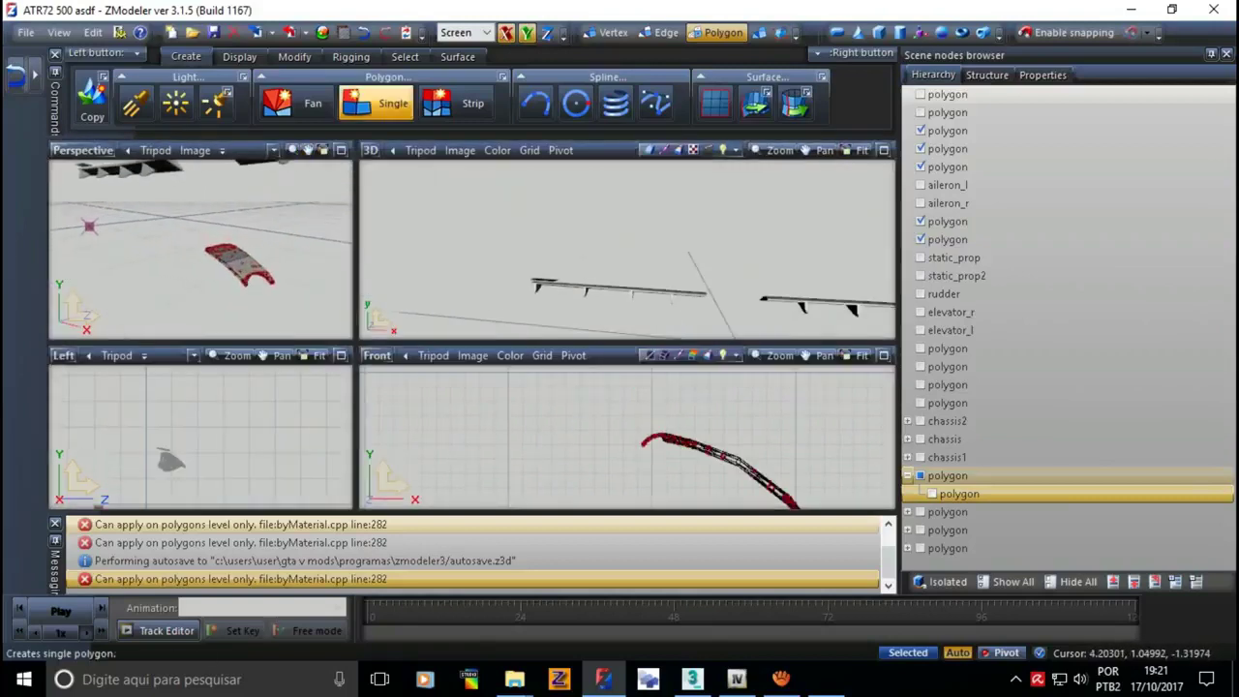
click(404, 57)
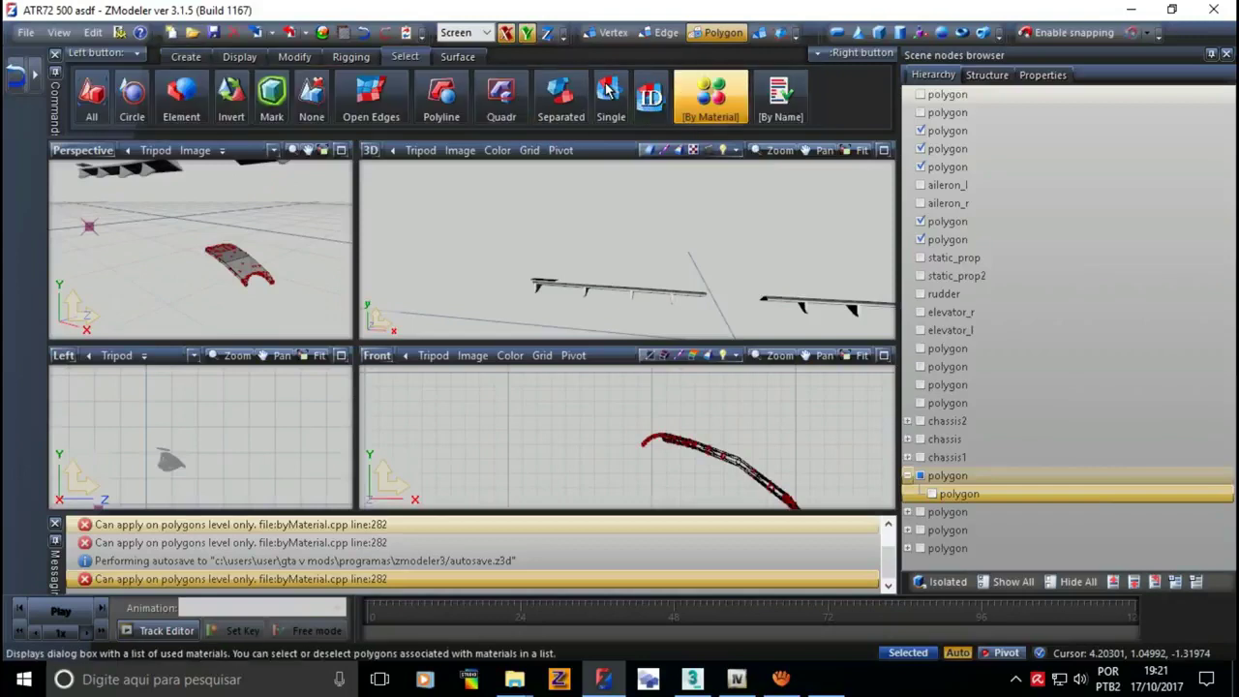
- Select the right arch's polygons using the atr72_5 [spec] material
click(710, 92)
click(617, 242)
key(Return)
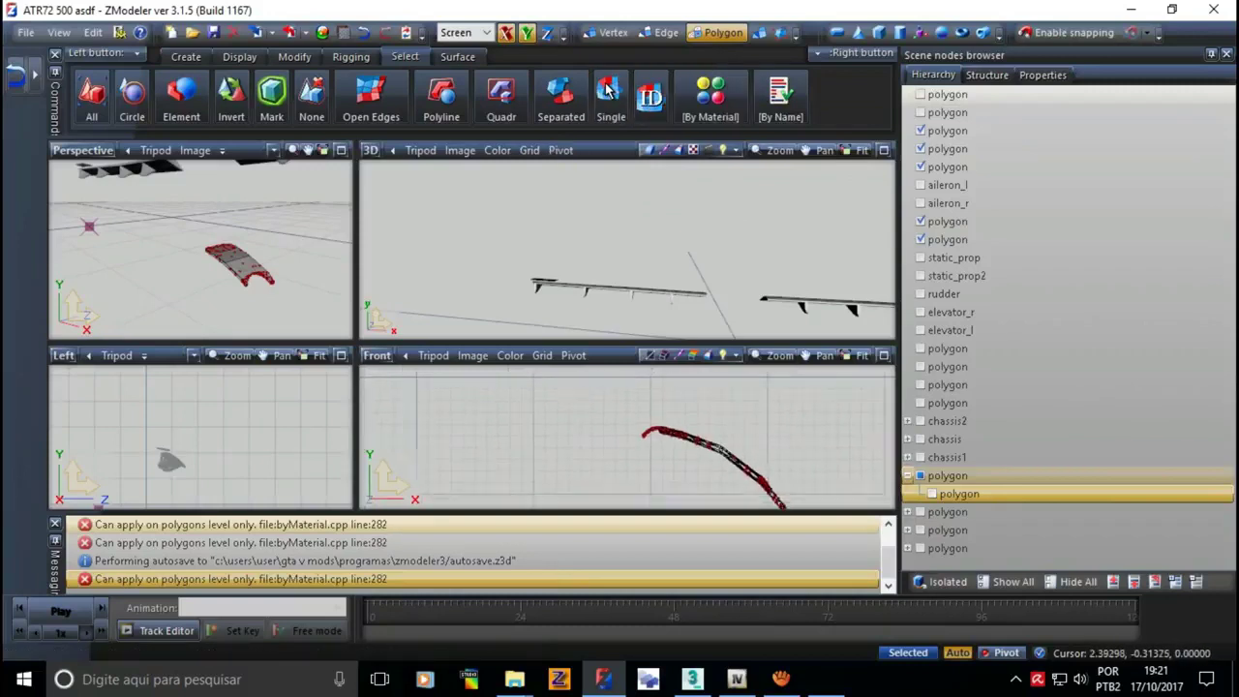
click(711, 97)
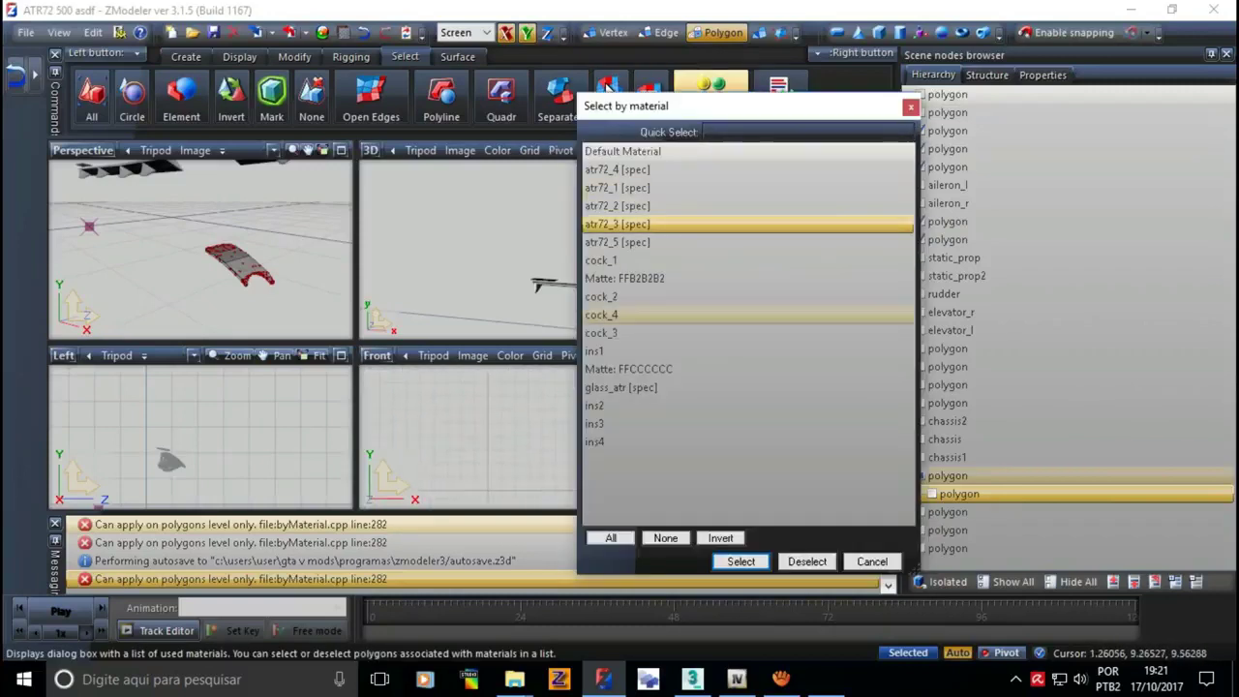
key(Return)
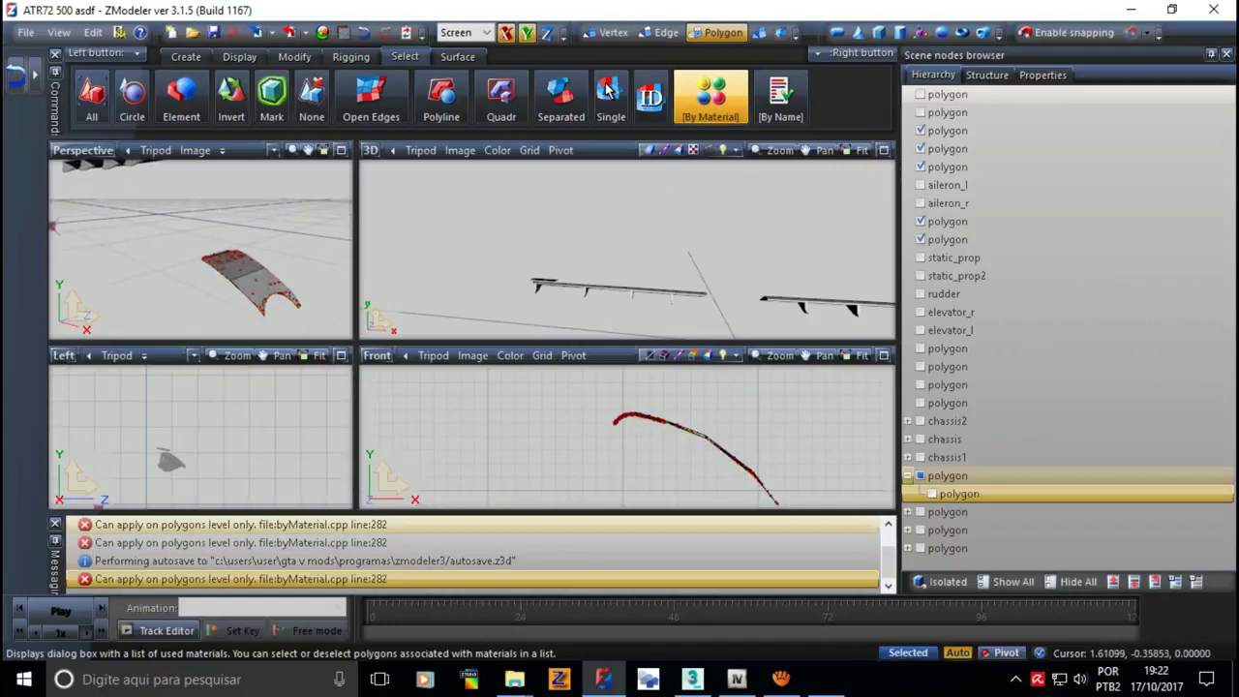
- Leave Polygon level and detach the selected polygons into their own node
key(4)
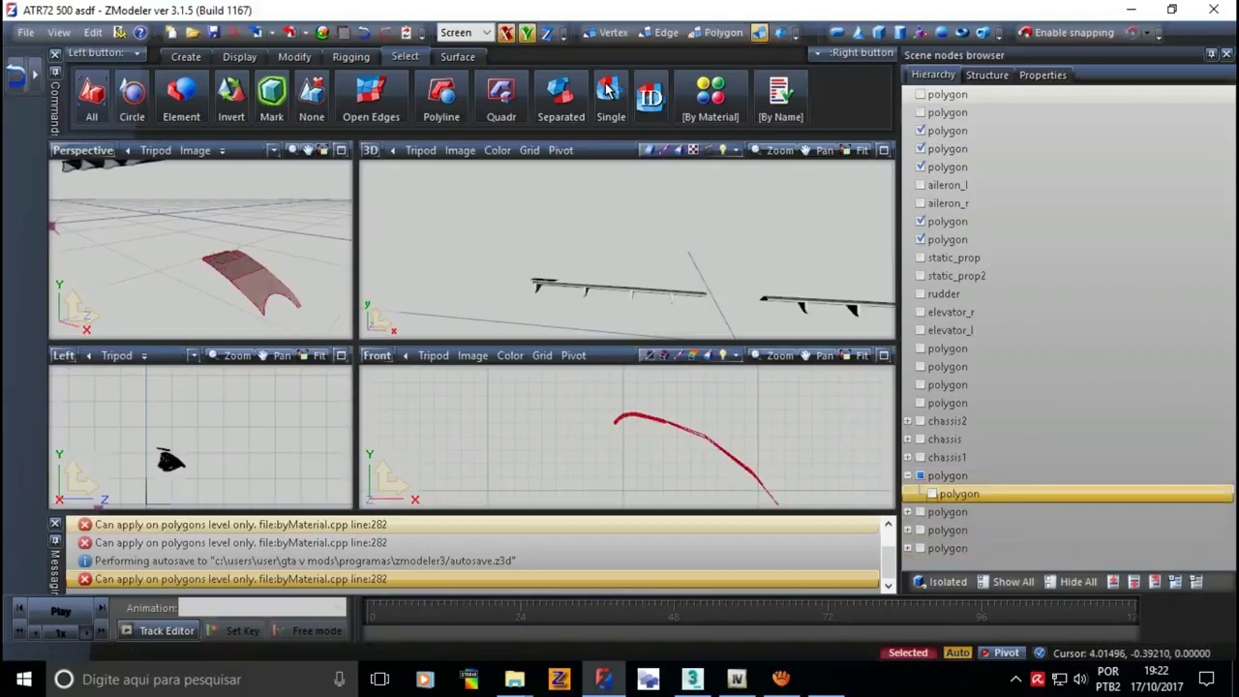
click(608, 89)
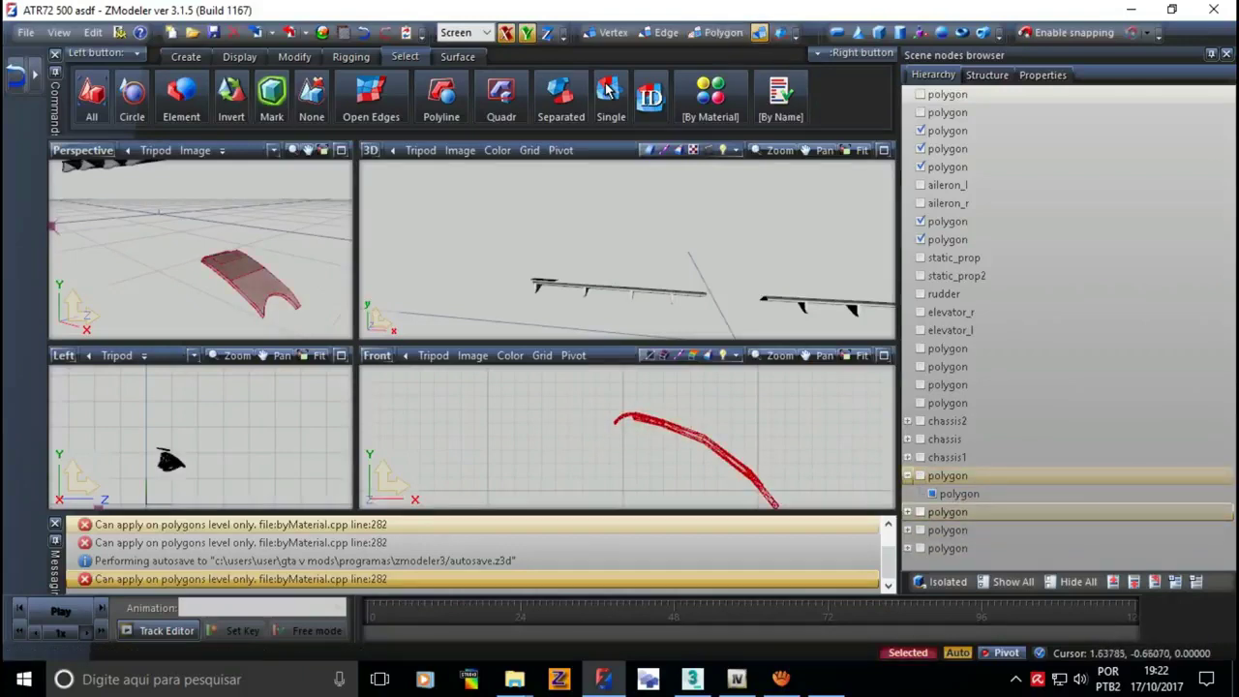
key(ctrl+c)
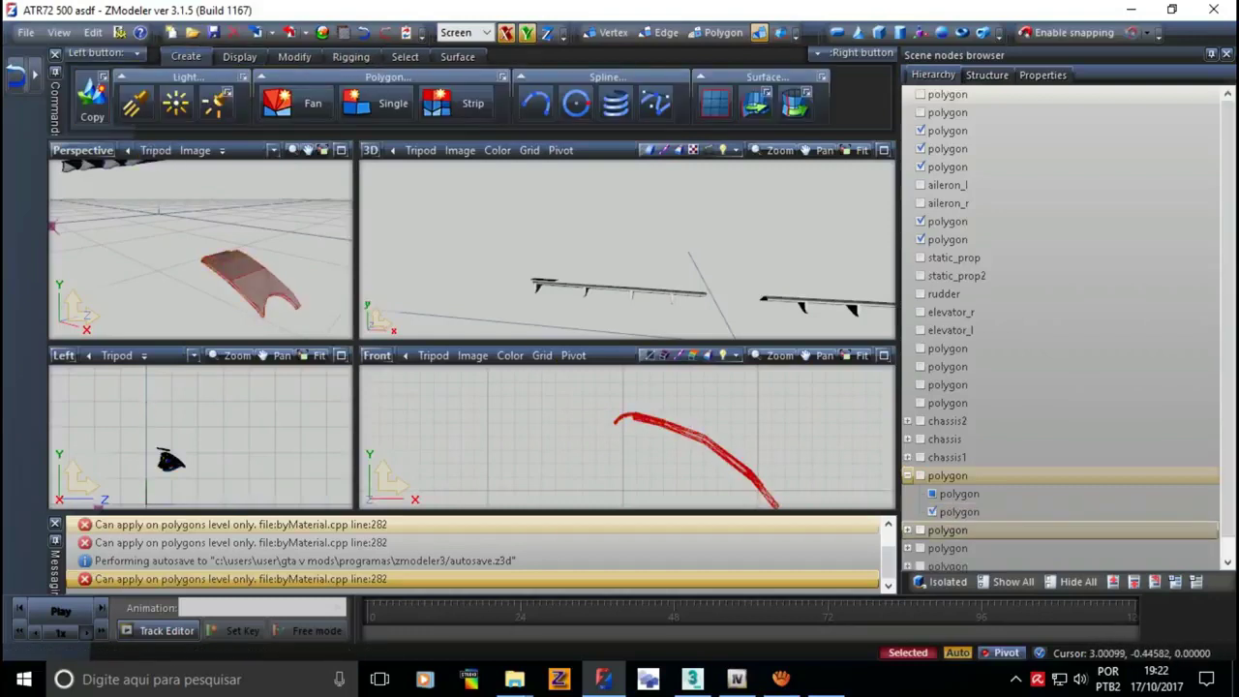
- Pick the new child arch part and select its faces by material at Polygon level
click(959, 494)
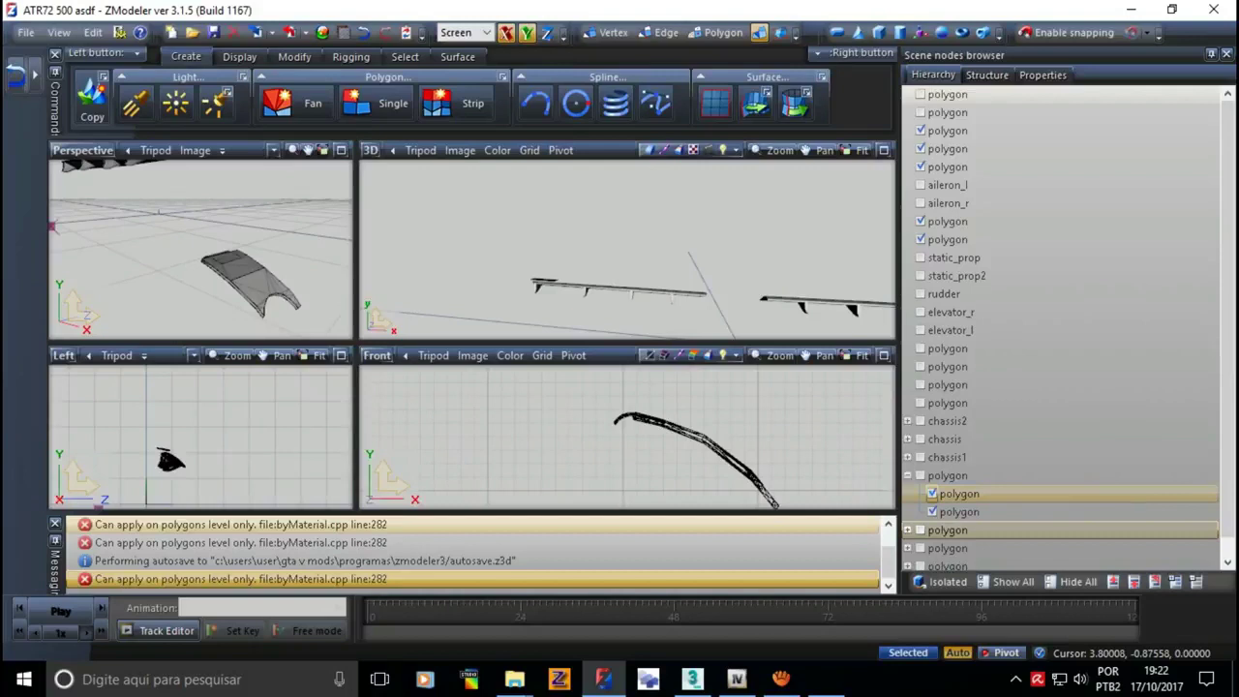
click(697, 445)
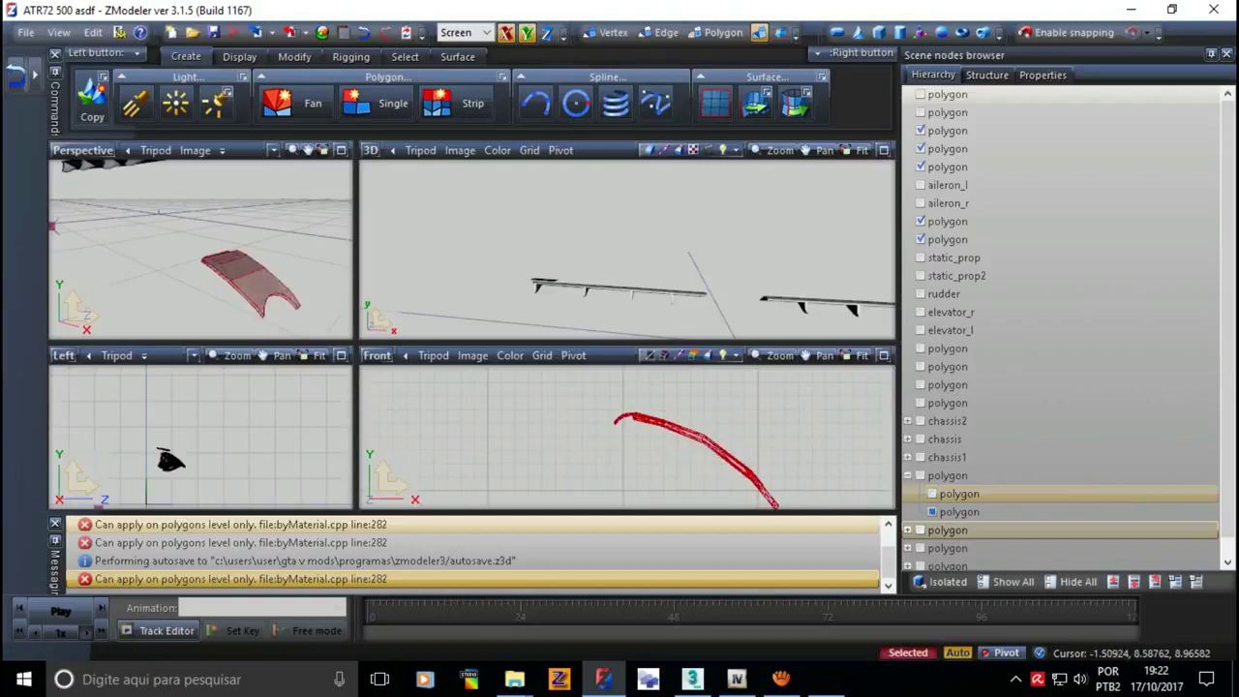
key(3)
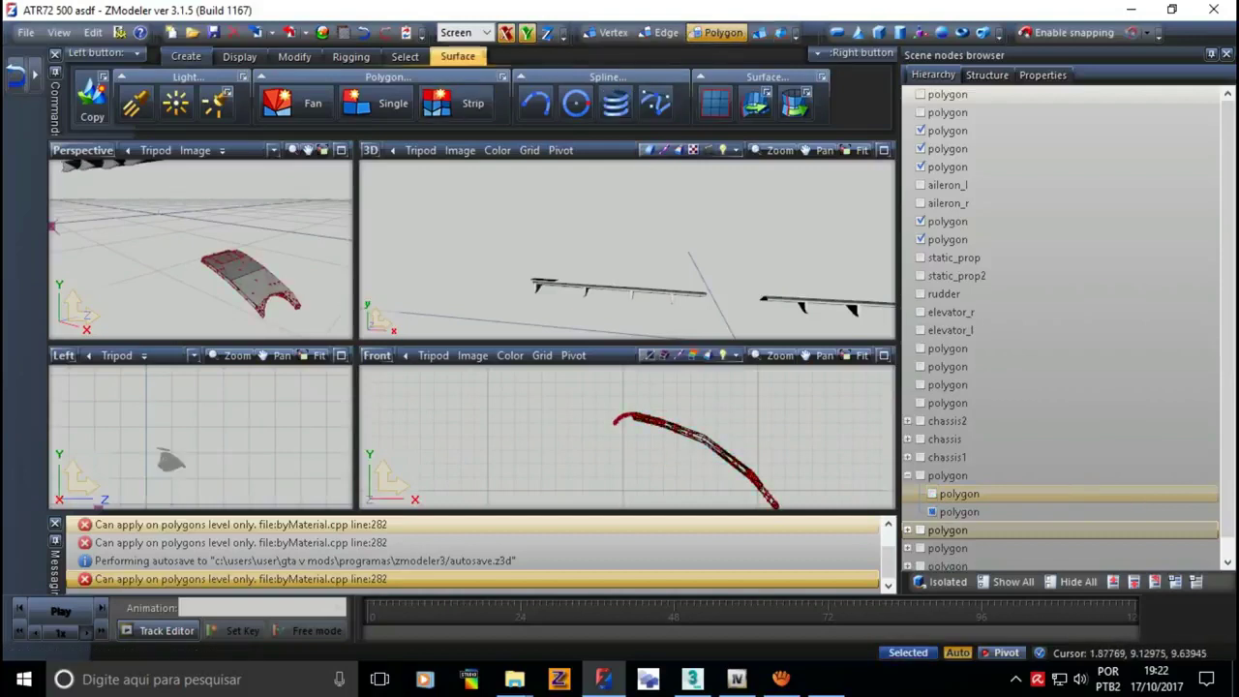
click(405, 57)
click(711, 96)
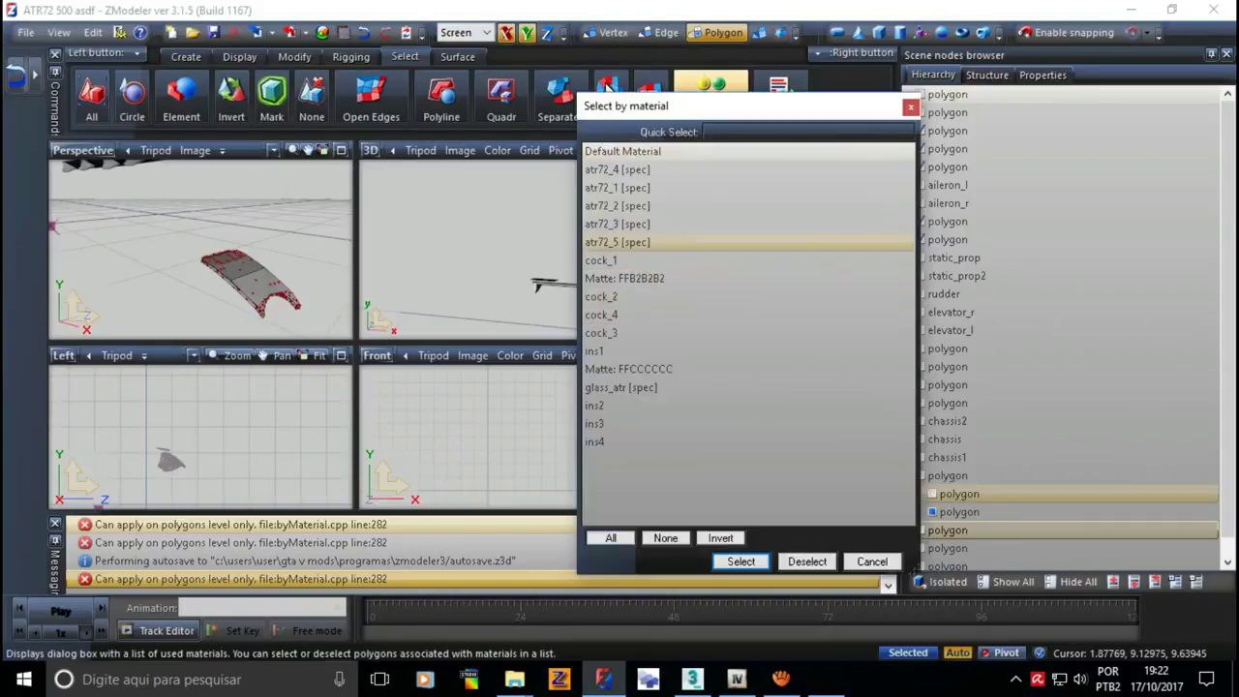
key(Return)
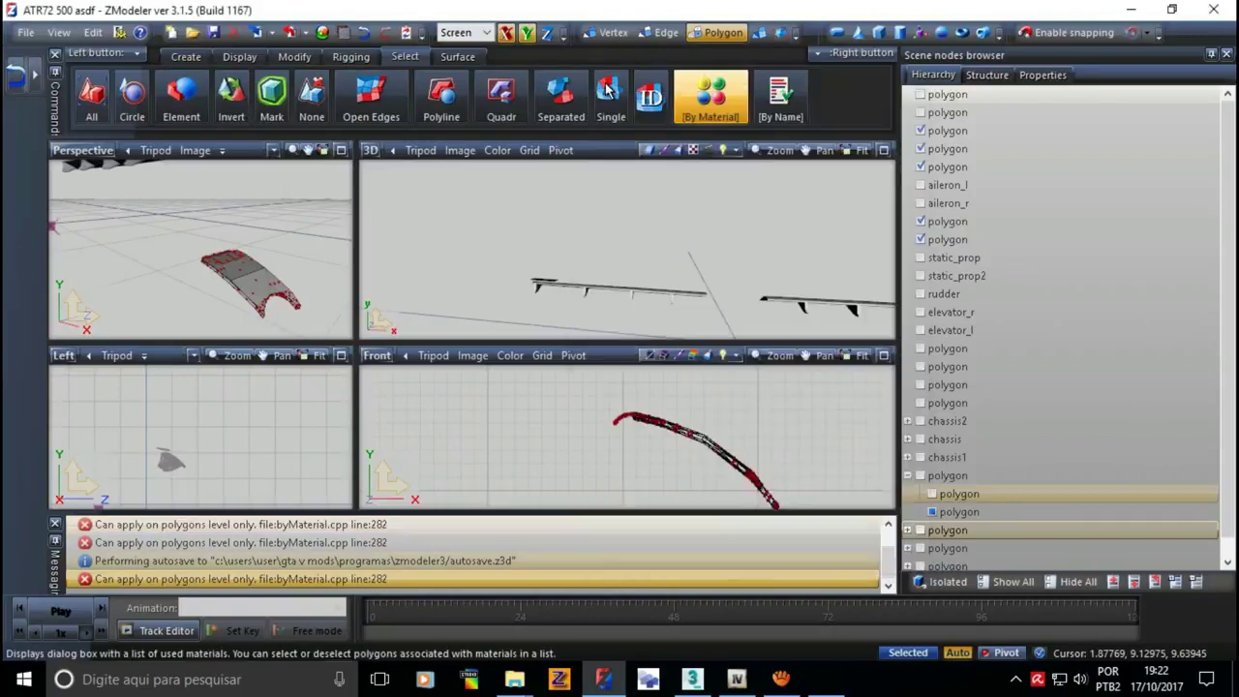
- Select the atr72_2 [spec] polygons and delete them
key(Down)
key(Down)
key(Down)
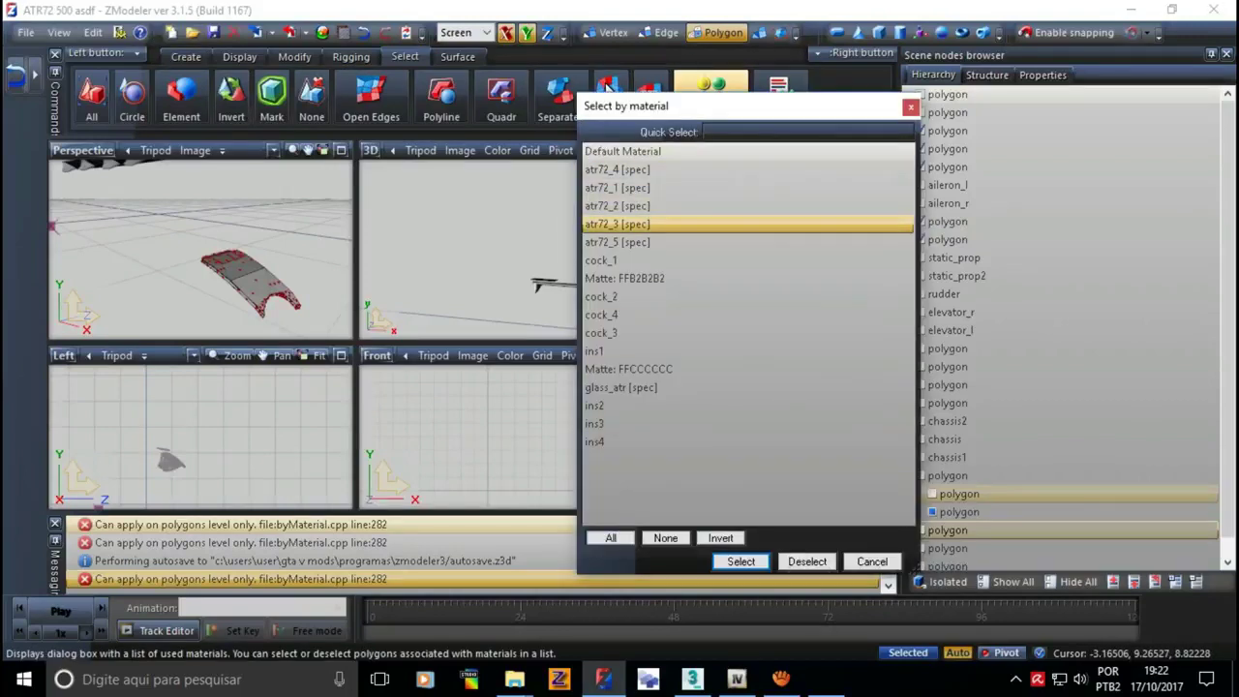
key(Return)
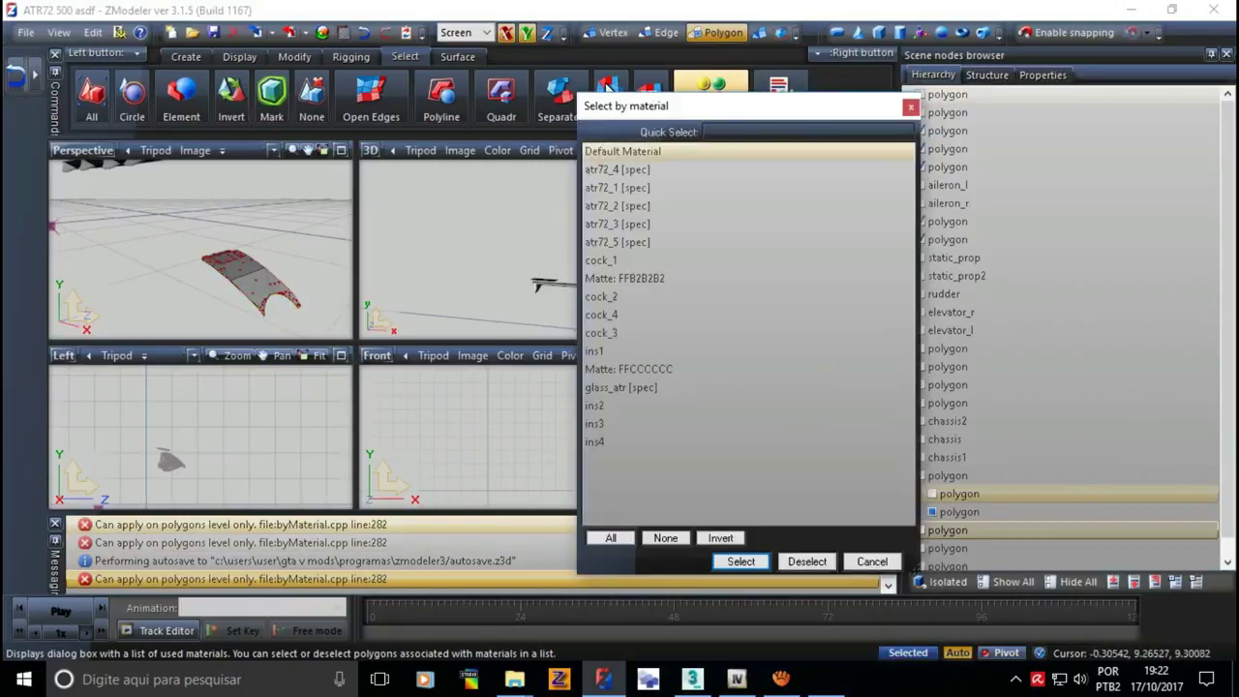
click(620, 205)
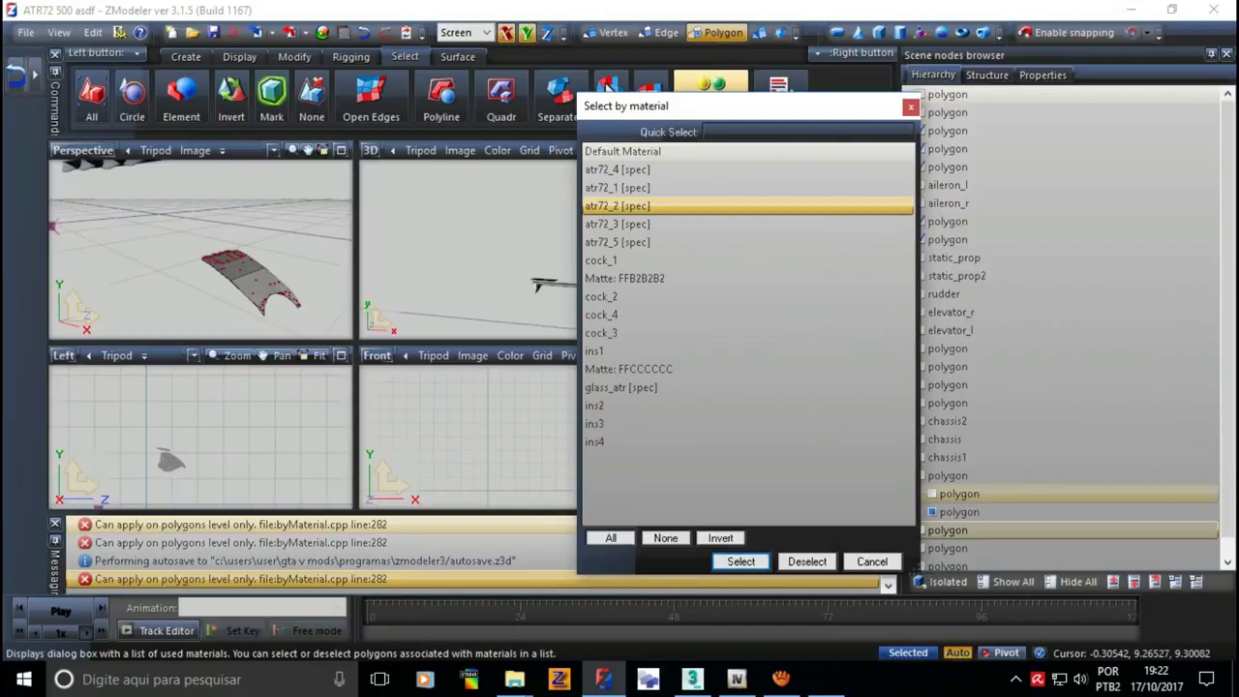
key(Return)
key(Delete)
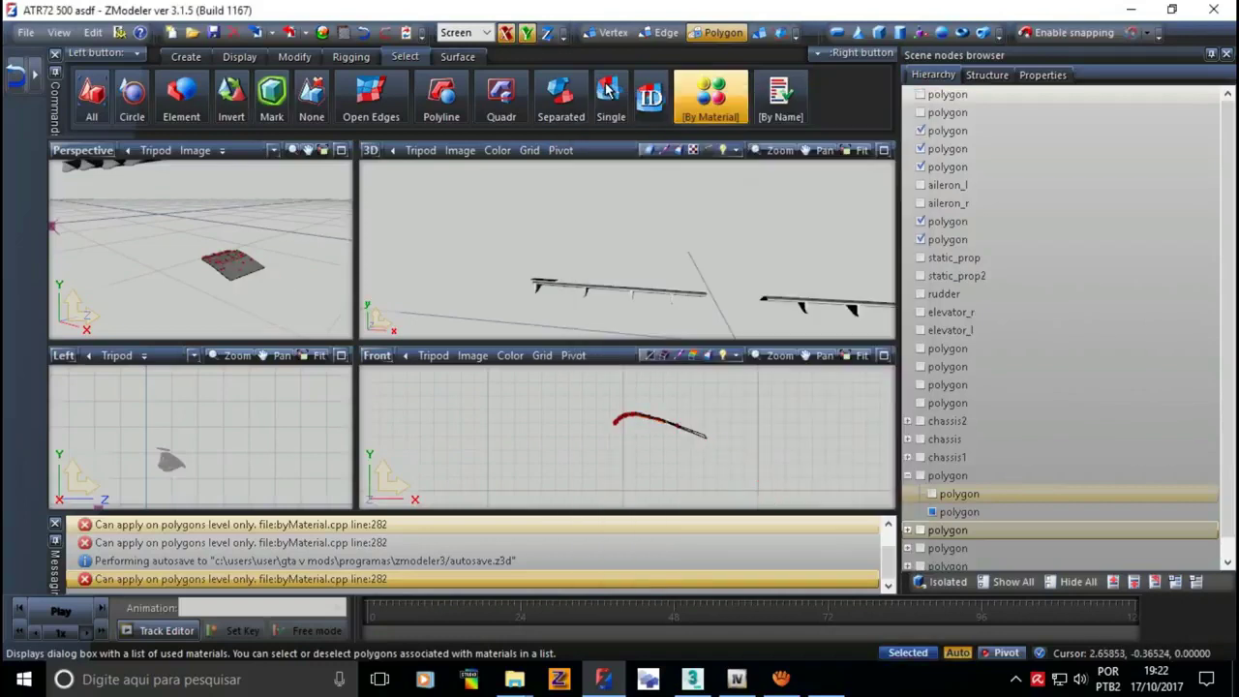
- Undo the deletion and select the arch faces using the atr72_3 material
key(4)
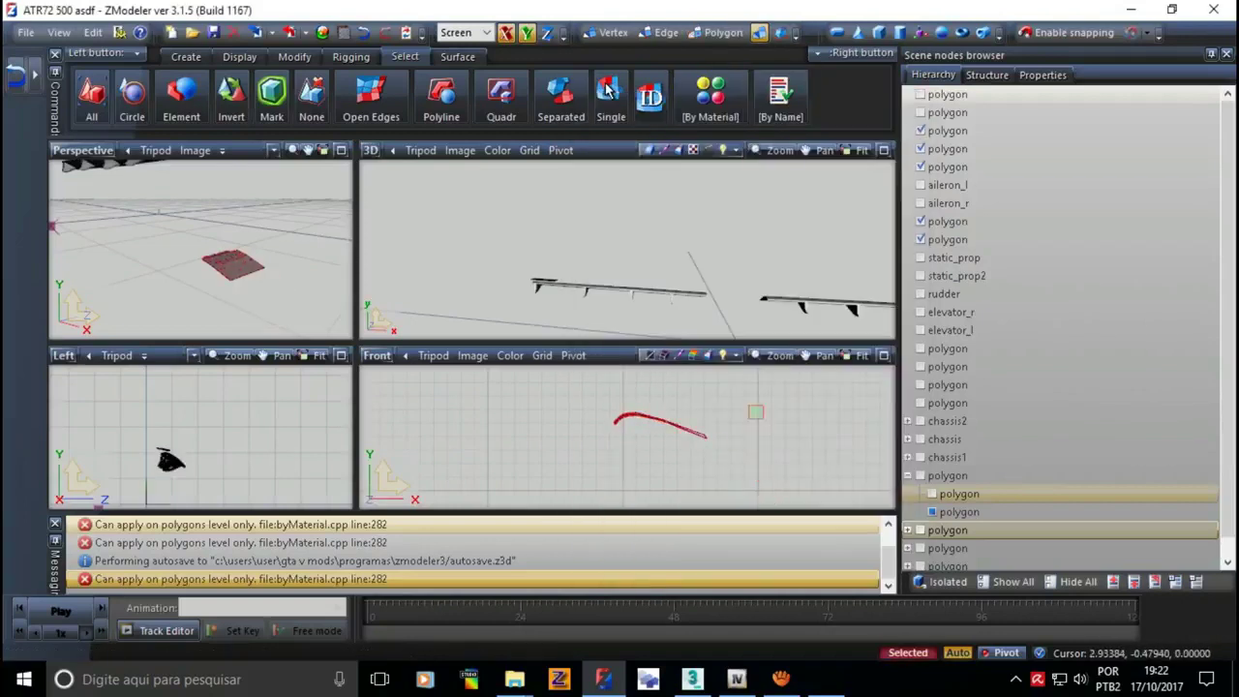
key(ctrl+z)
key(ctrl+z)
key(ctrl+z)
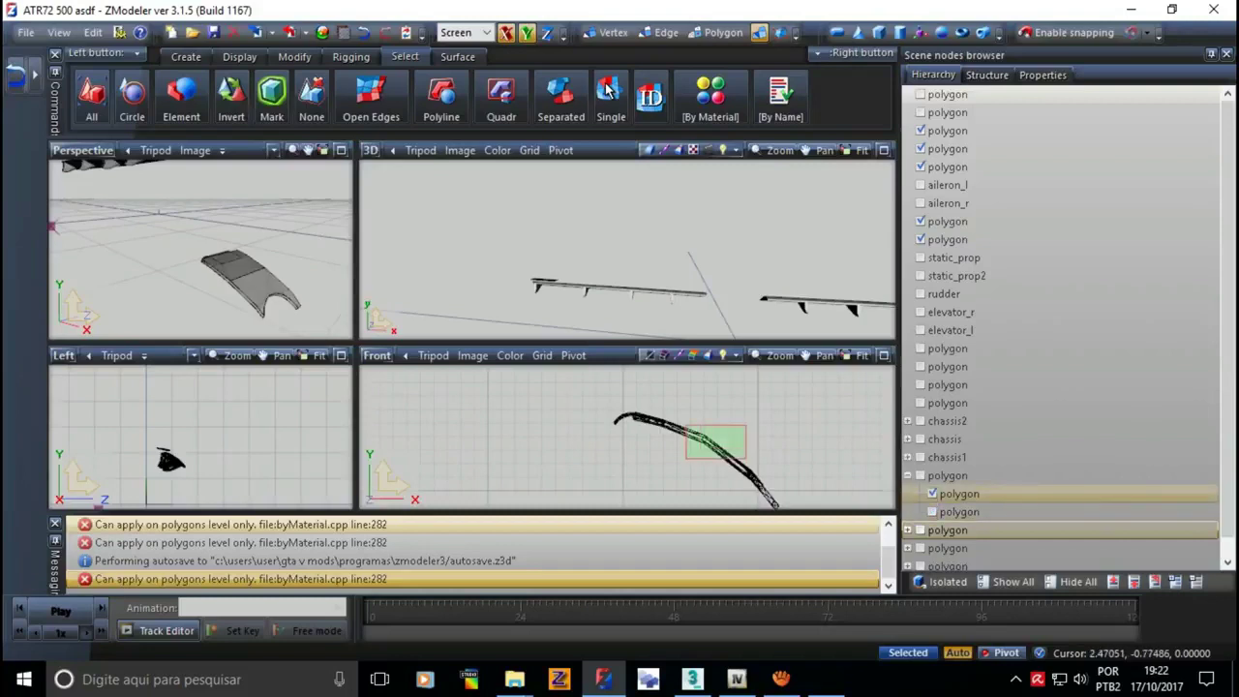
key(ctrl+z)
key(3)
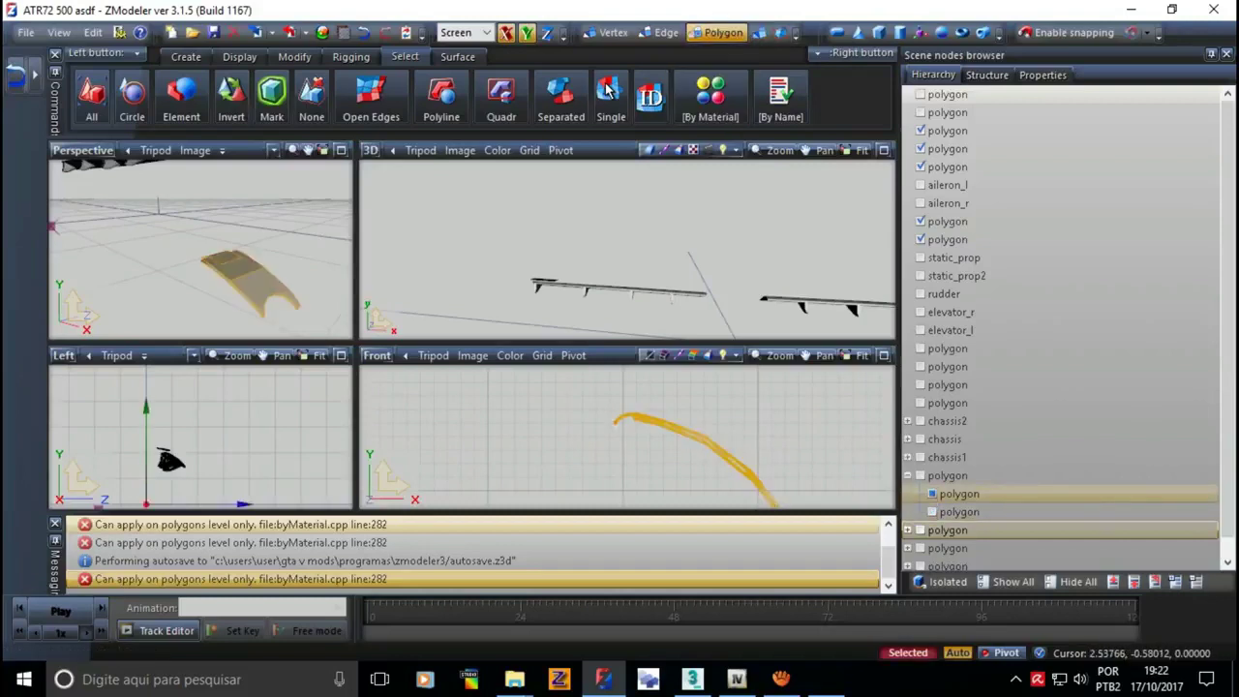
click(709, 92)
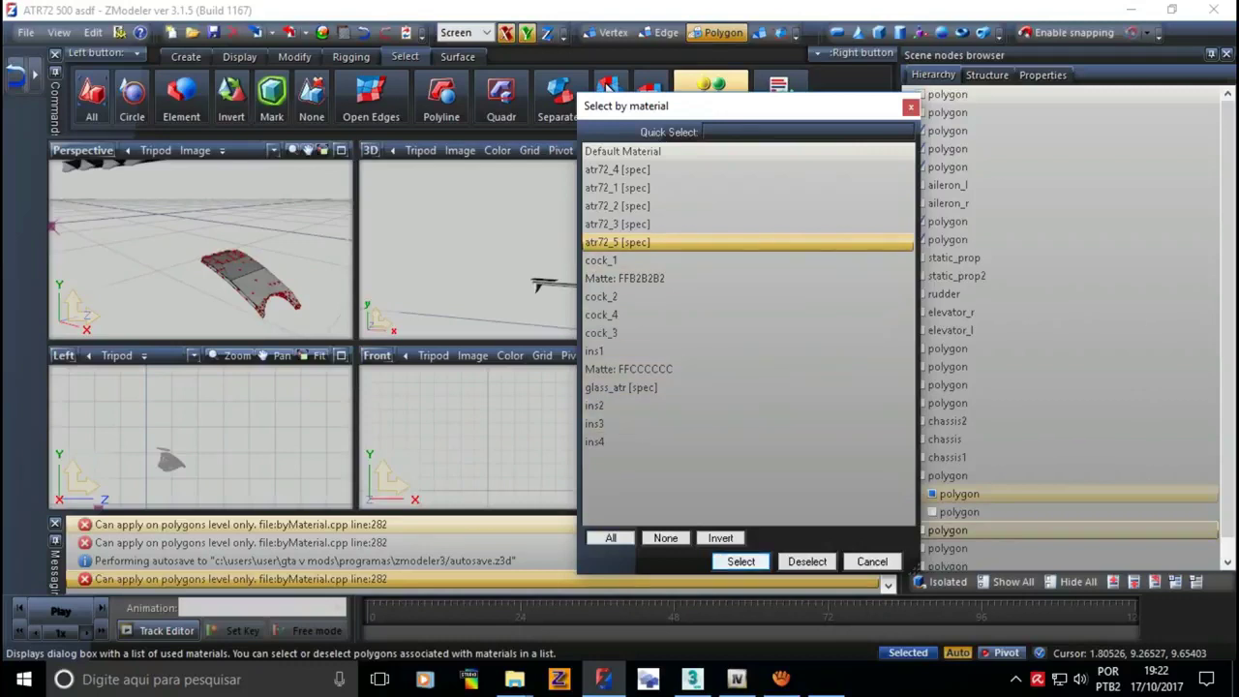
key(Return)
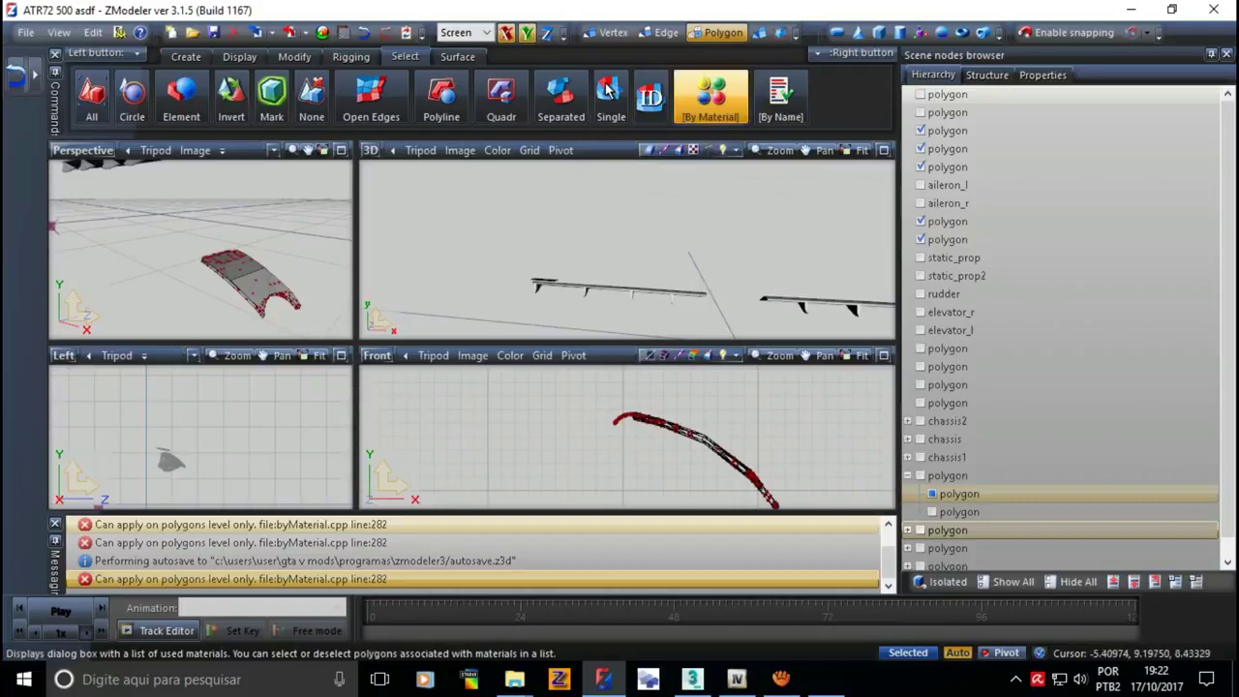
key(Return)
key(Down)
key(Down)
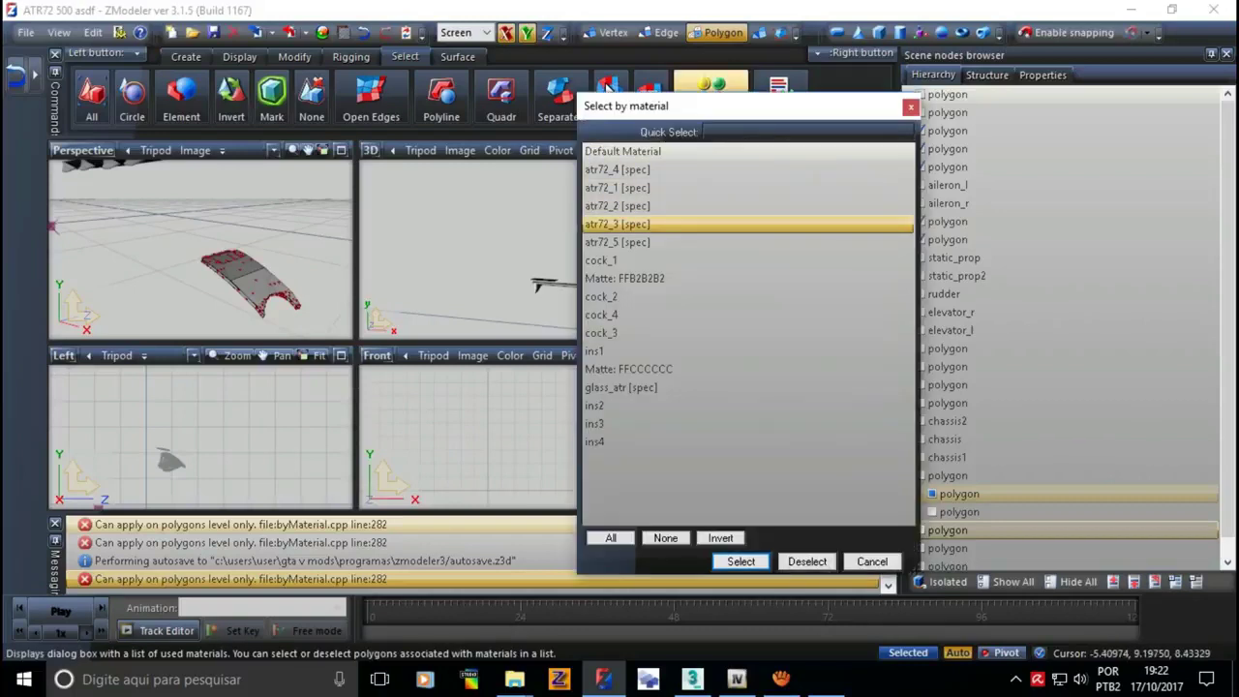
key(Return)
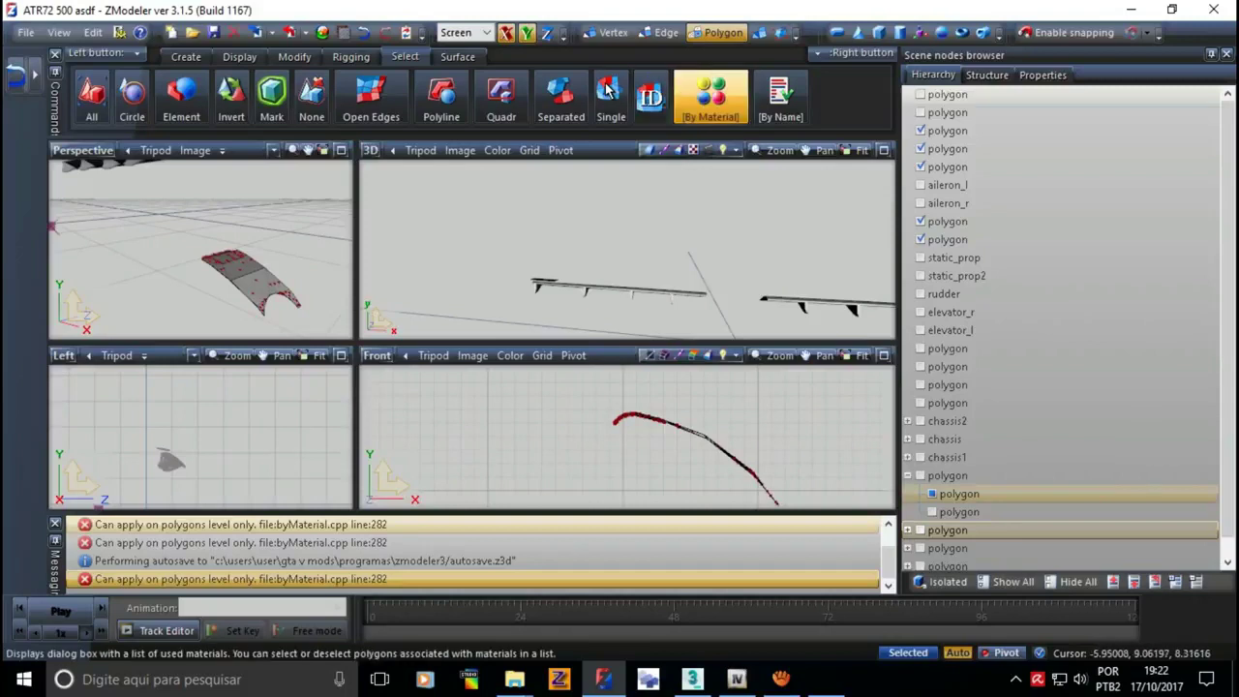
- Select the door's faces by another material, then leave Polygon level
click(710, 97)
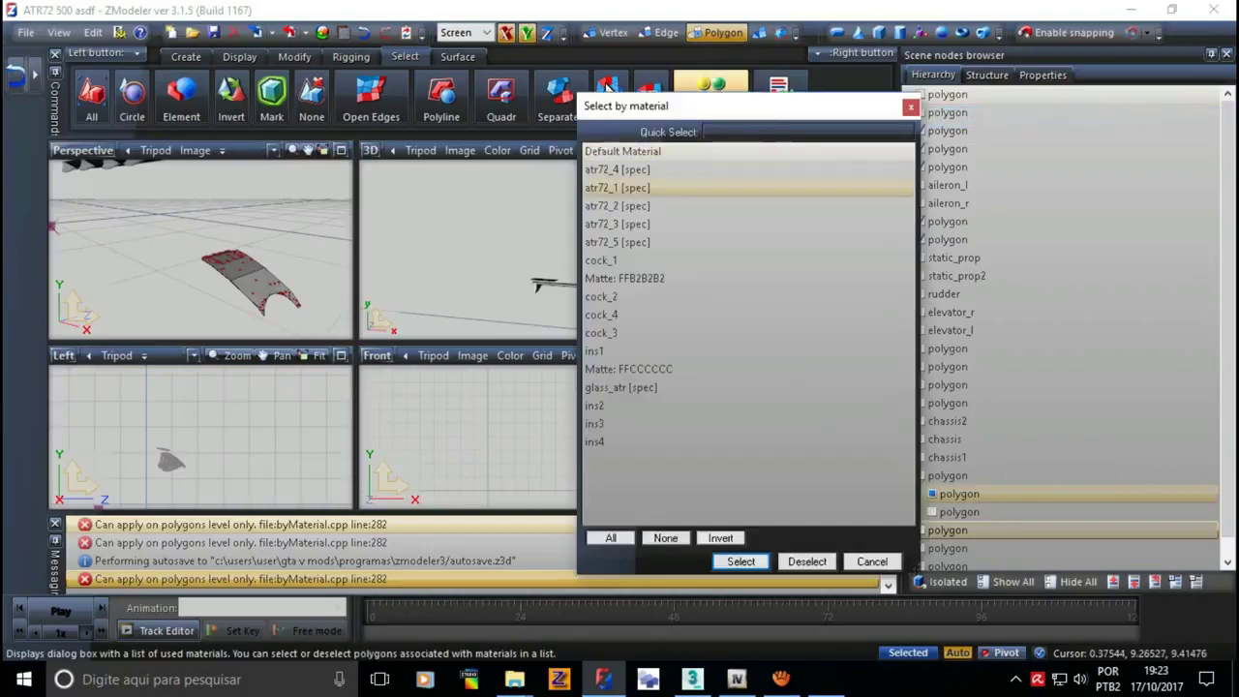
click(621, 388)
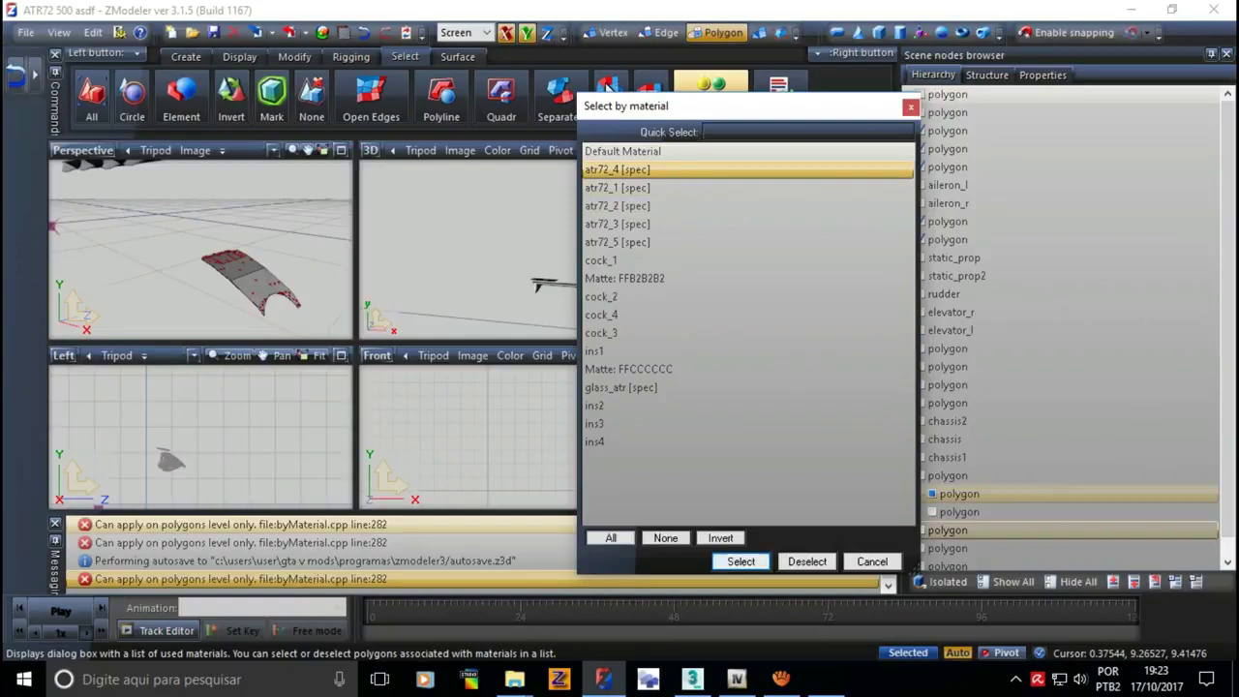
click(741, 562)
key(space)
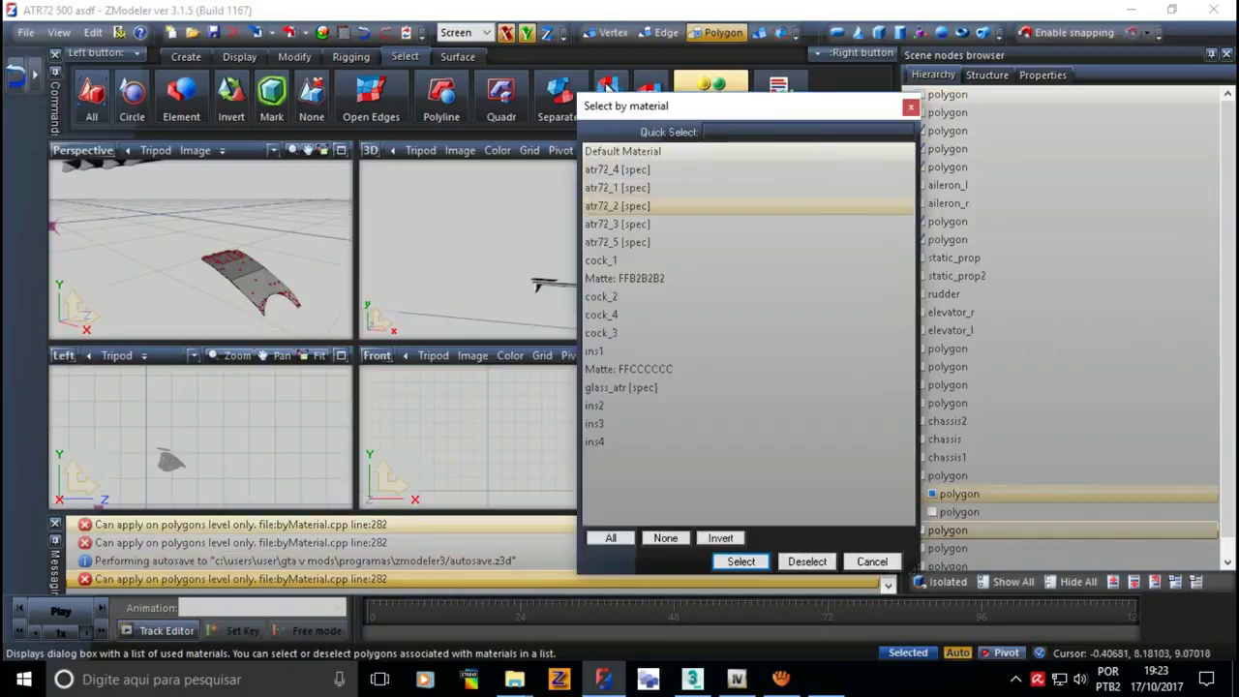
key(Return)
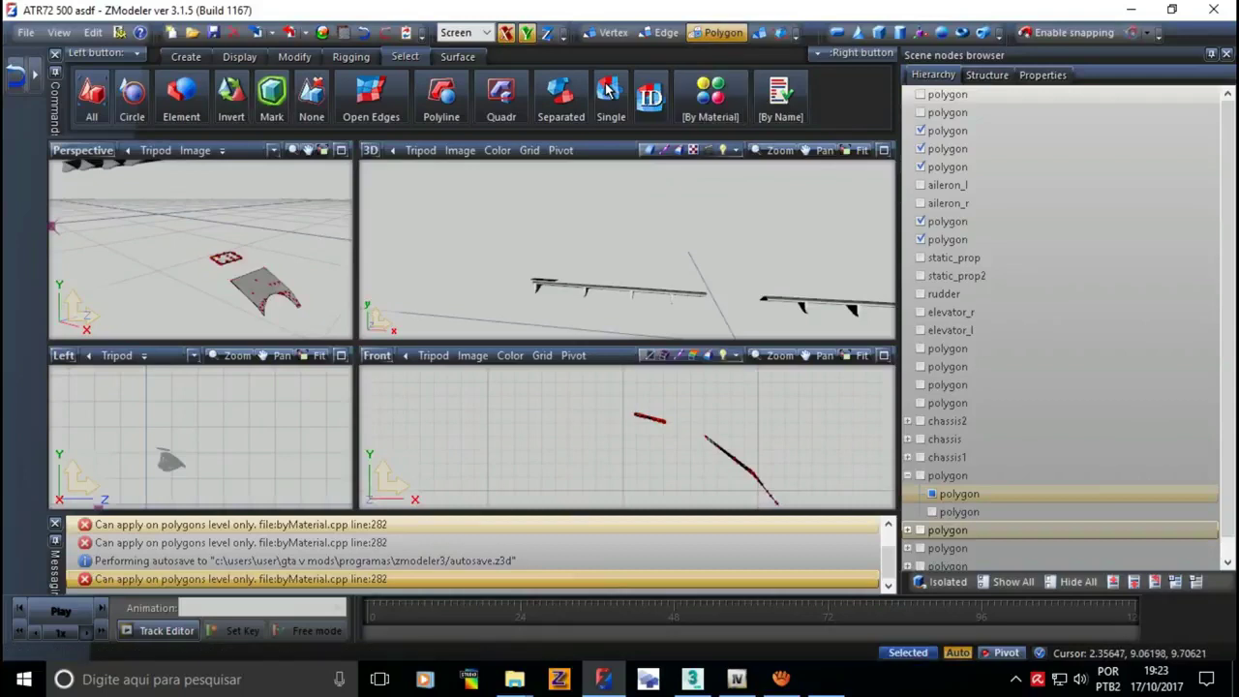
key(3)
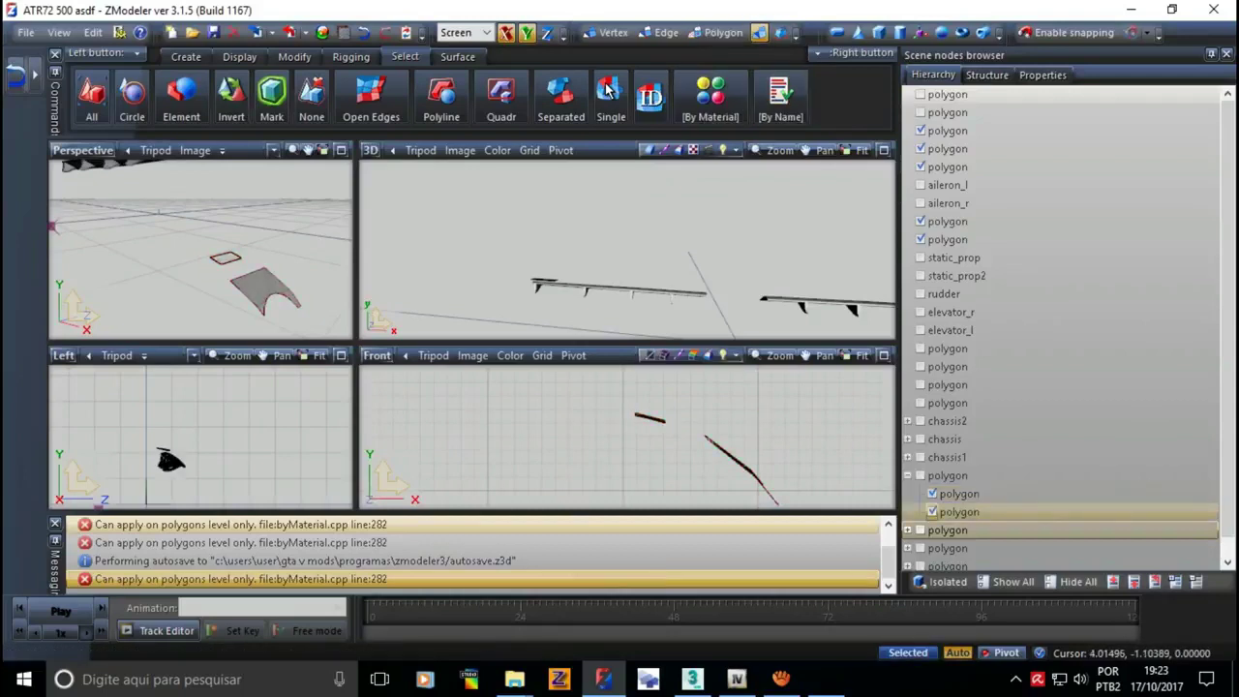
key(Up)
key(Up)
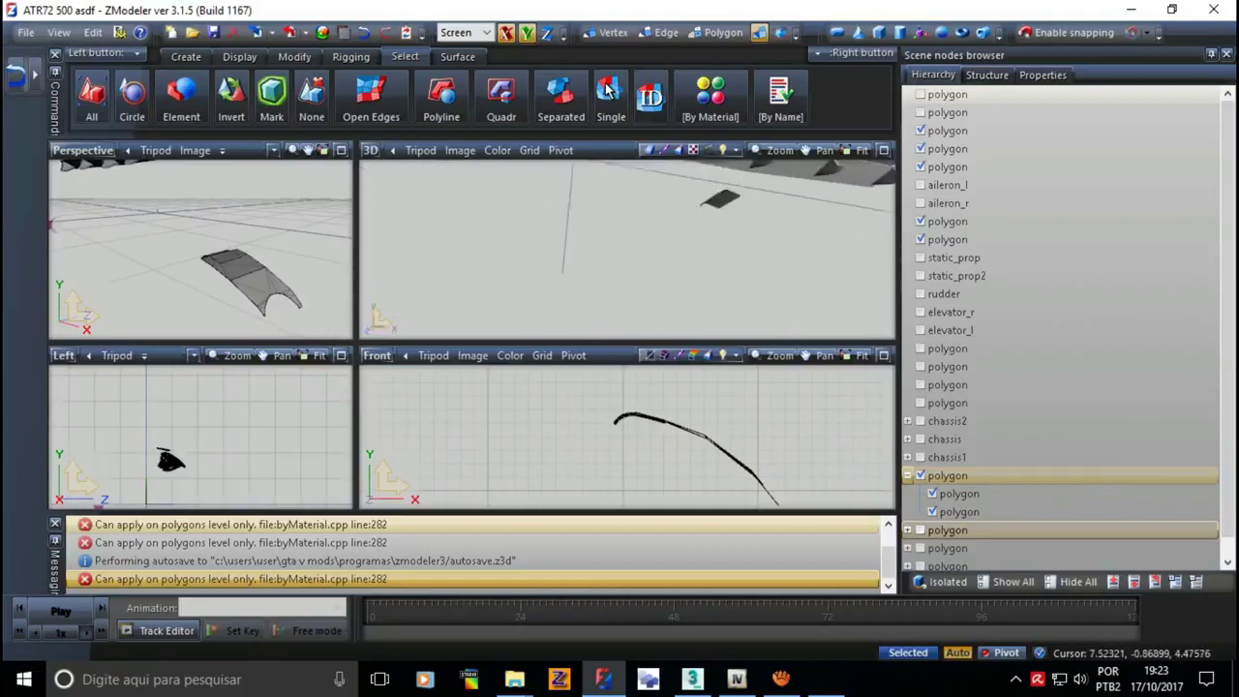
- Undo twice to restore the door's full faces, then copy the curved door part
key(ctrl+z)
key(ctrl+z)
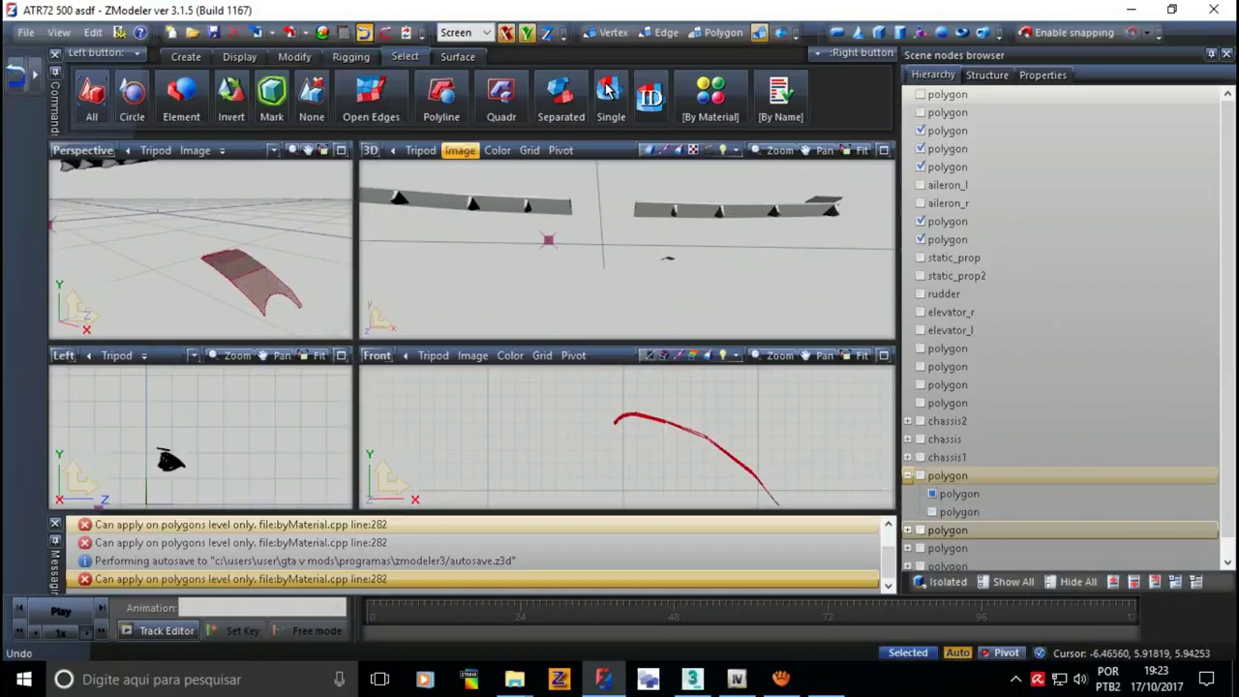
key(ctrl+z)
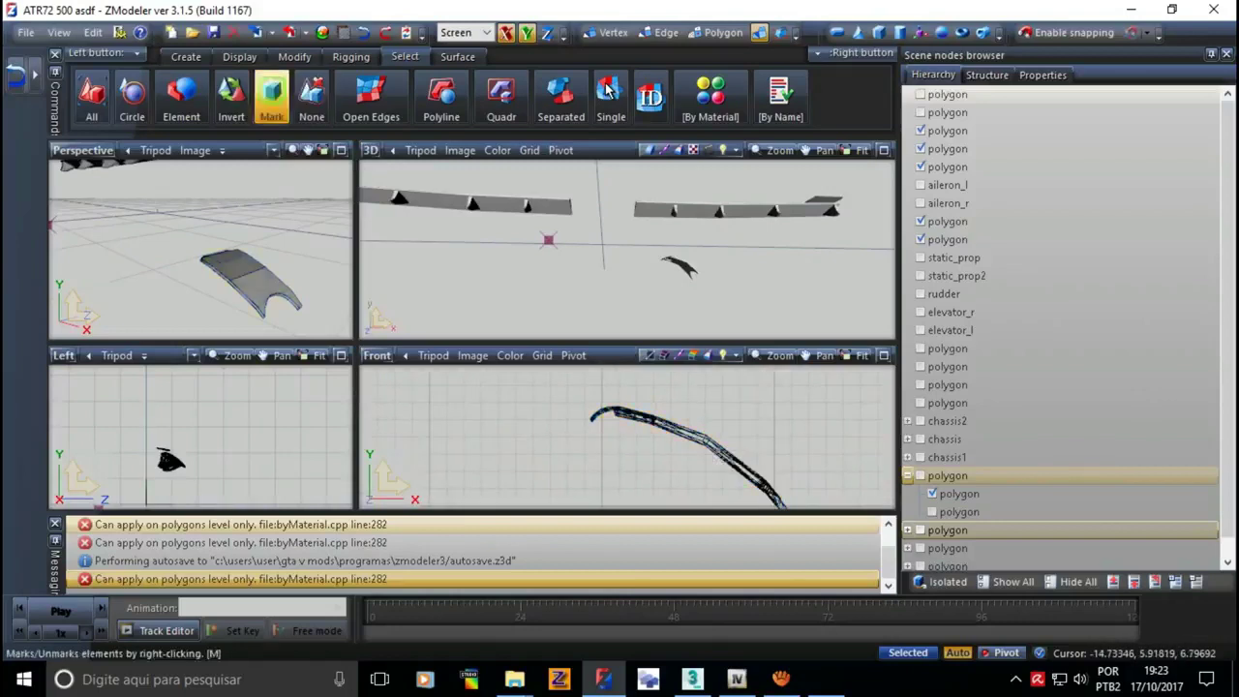
click(186, 56)
click(92, 99)
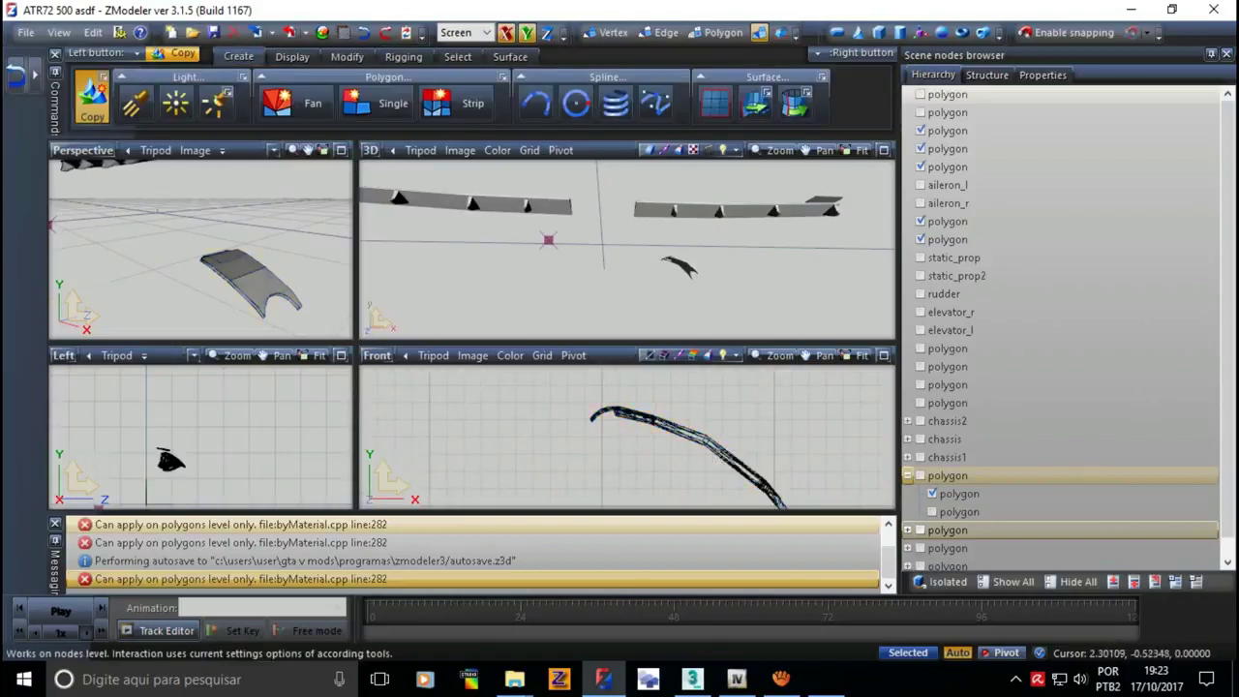
click(658, 424)
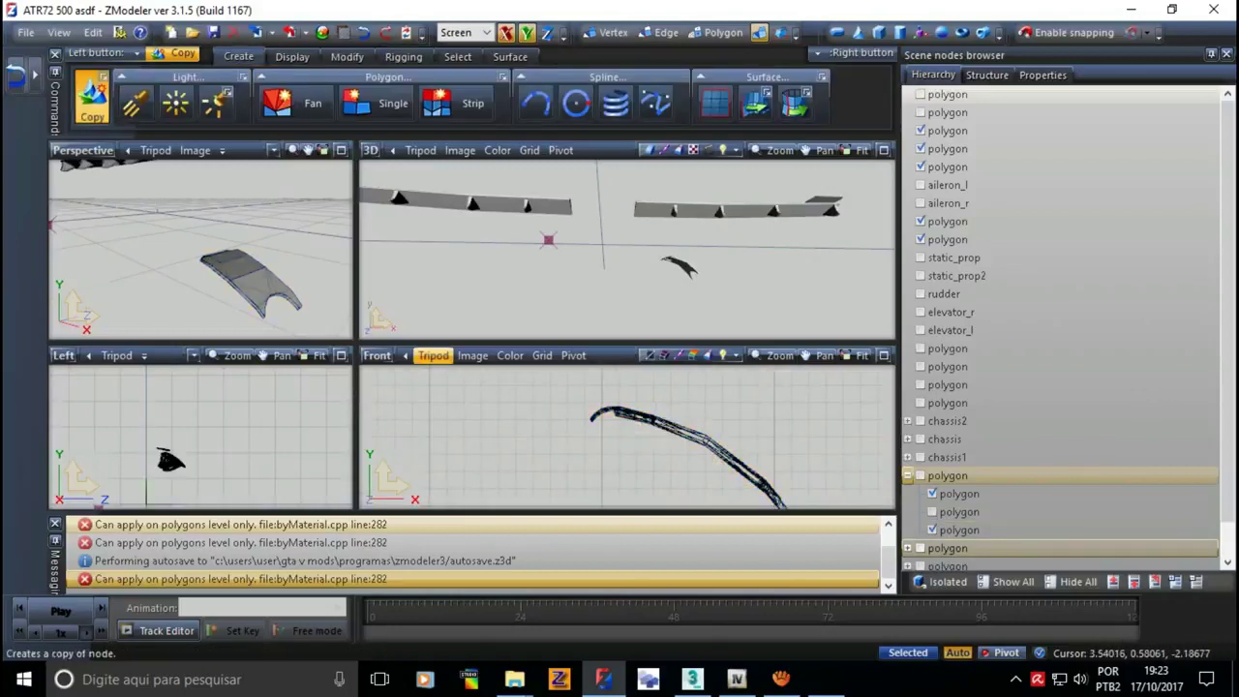
key(Escape)
- Toggle each child polygon node to inspect the parts, then show the whole group
click(932, 494)
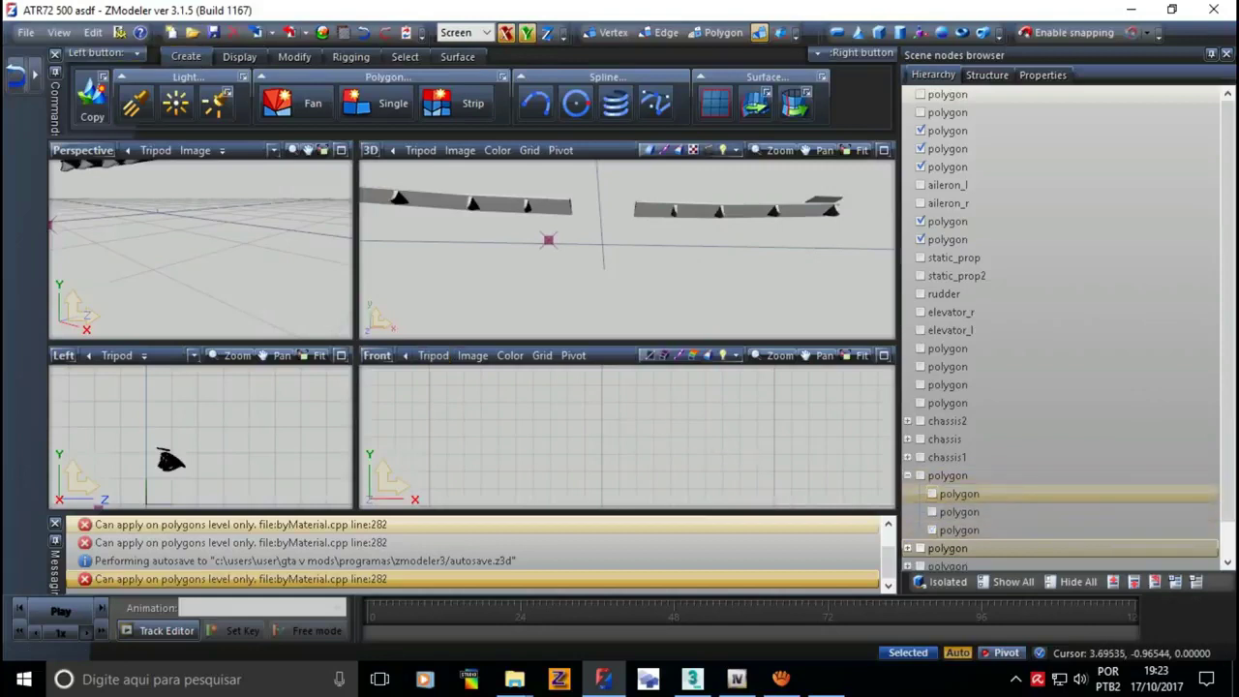
click(919, 476)
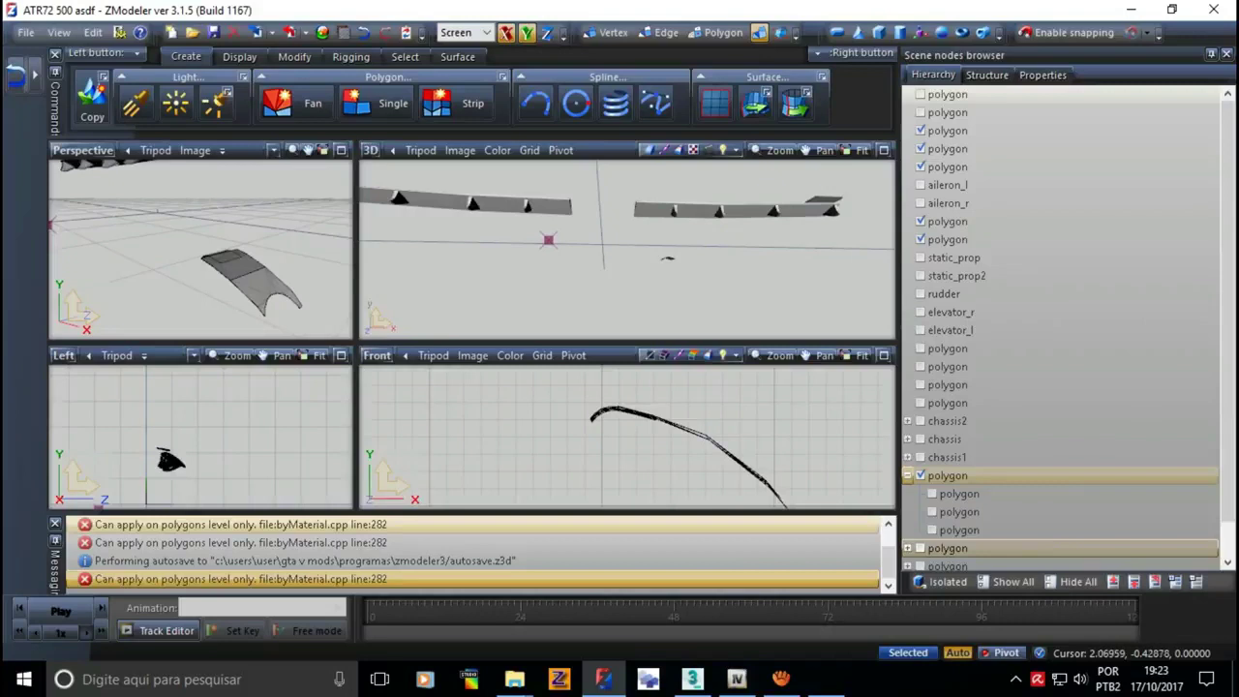
click(933, 493)
click(932, 494)
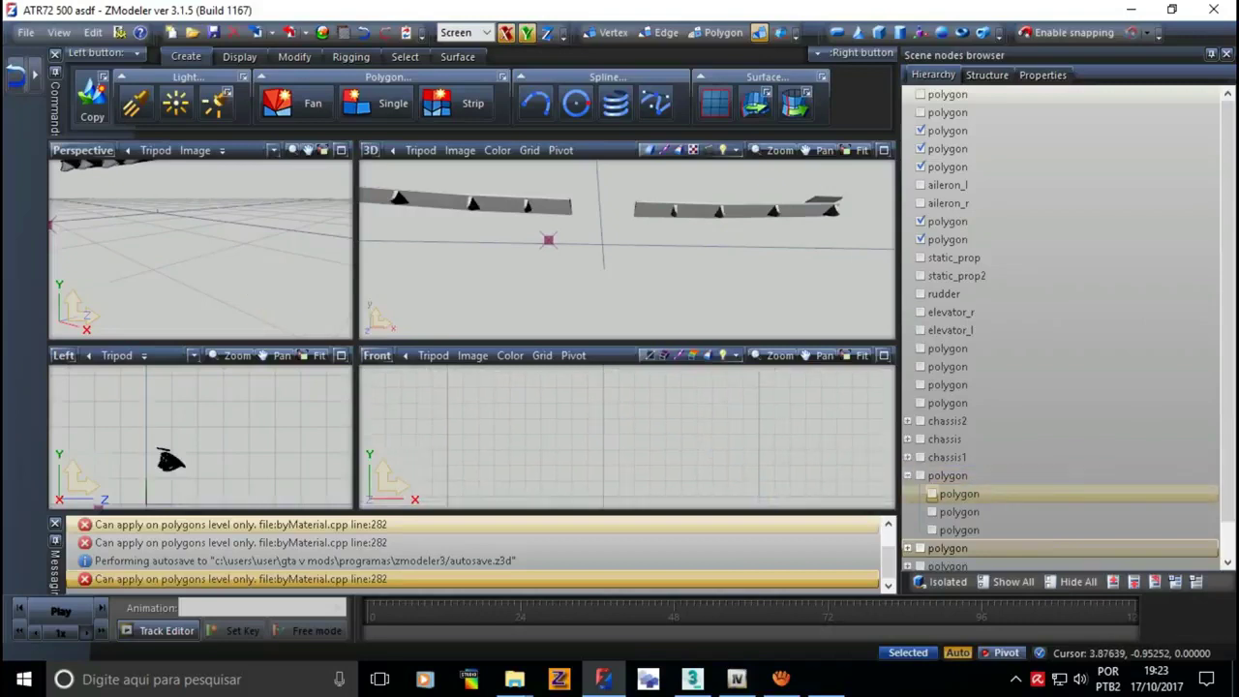
click(933, 512)
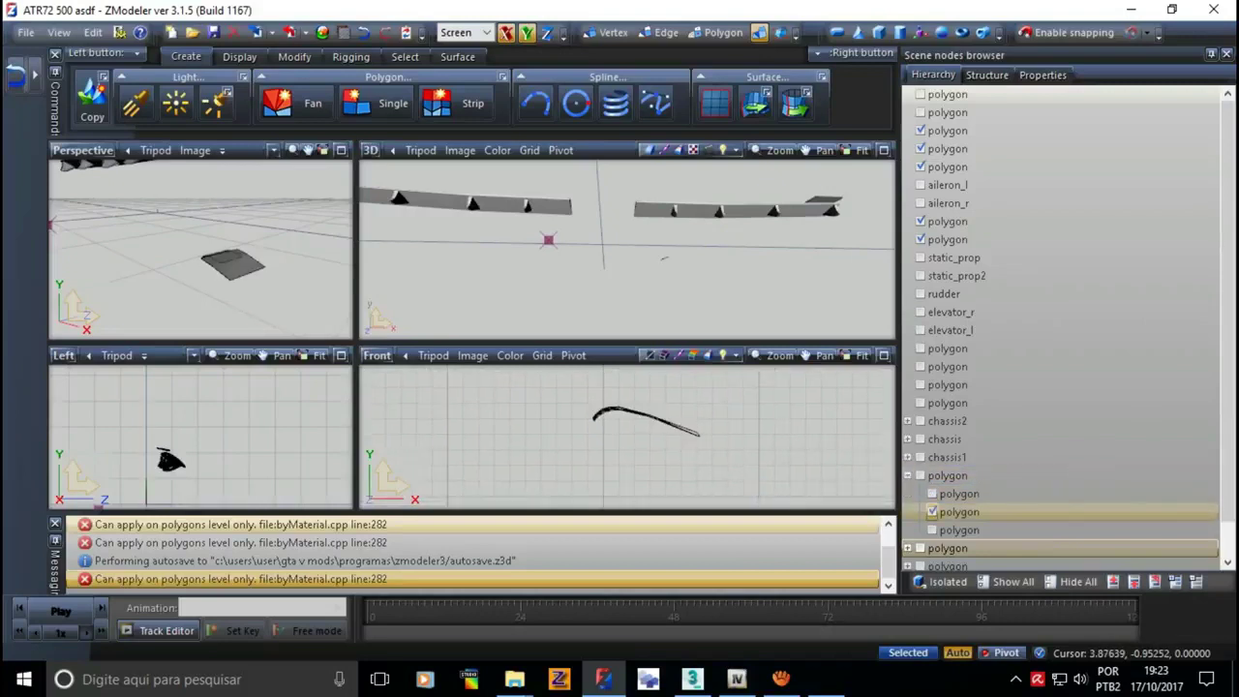
click(932, 529)
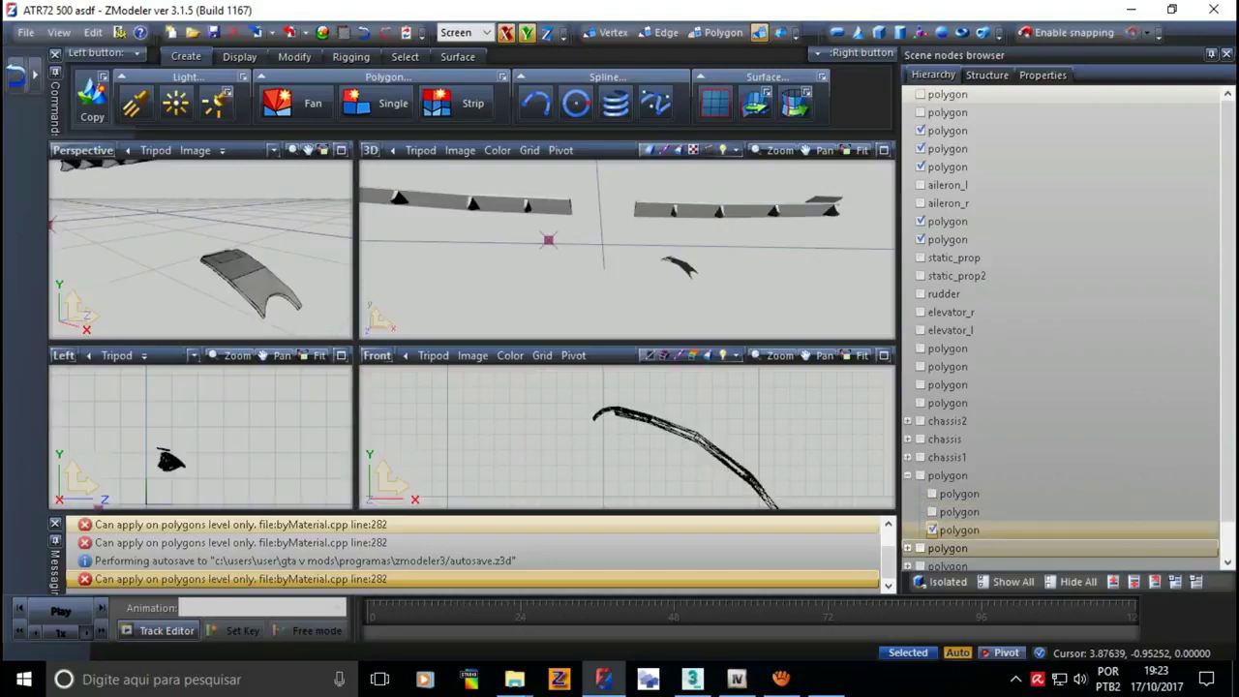
click(948, 475)
click(920, 475)
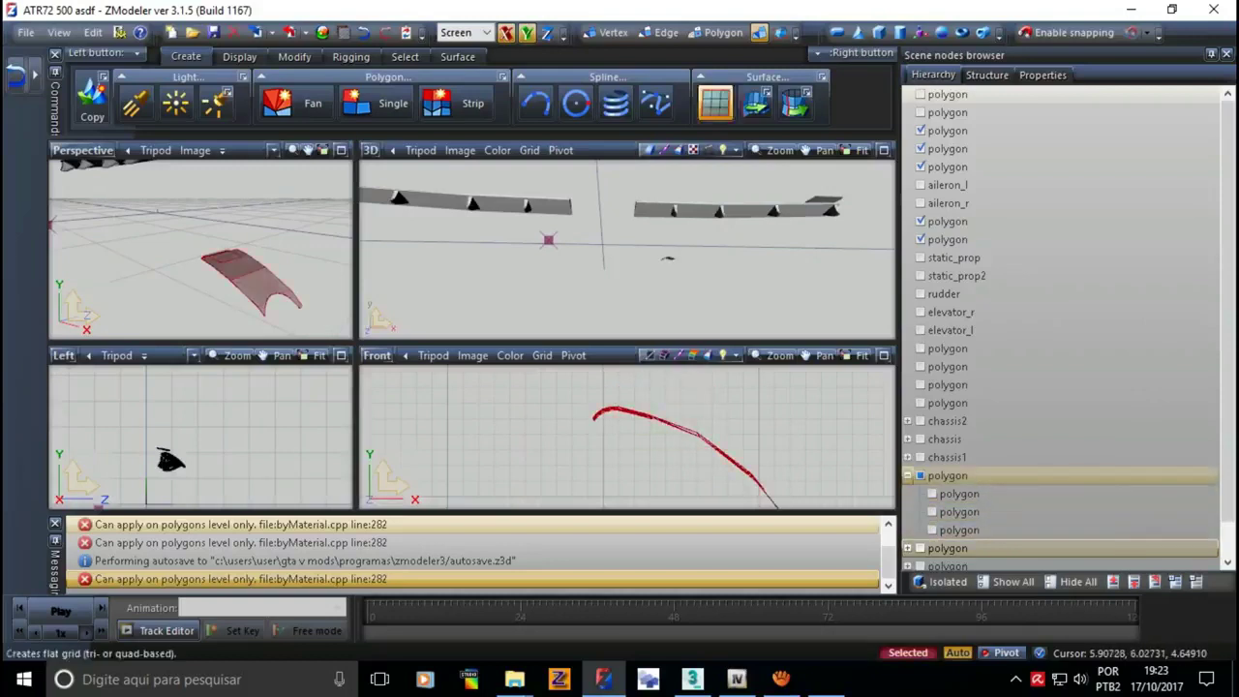
- Select the curved door's faces by material, delete them and return to object level
click(721, 32)
scroll(609, 89, down, 1)
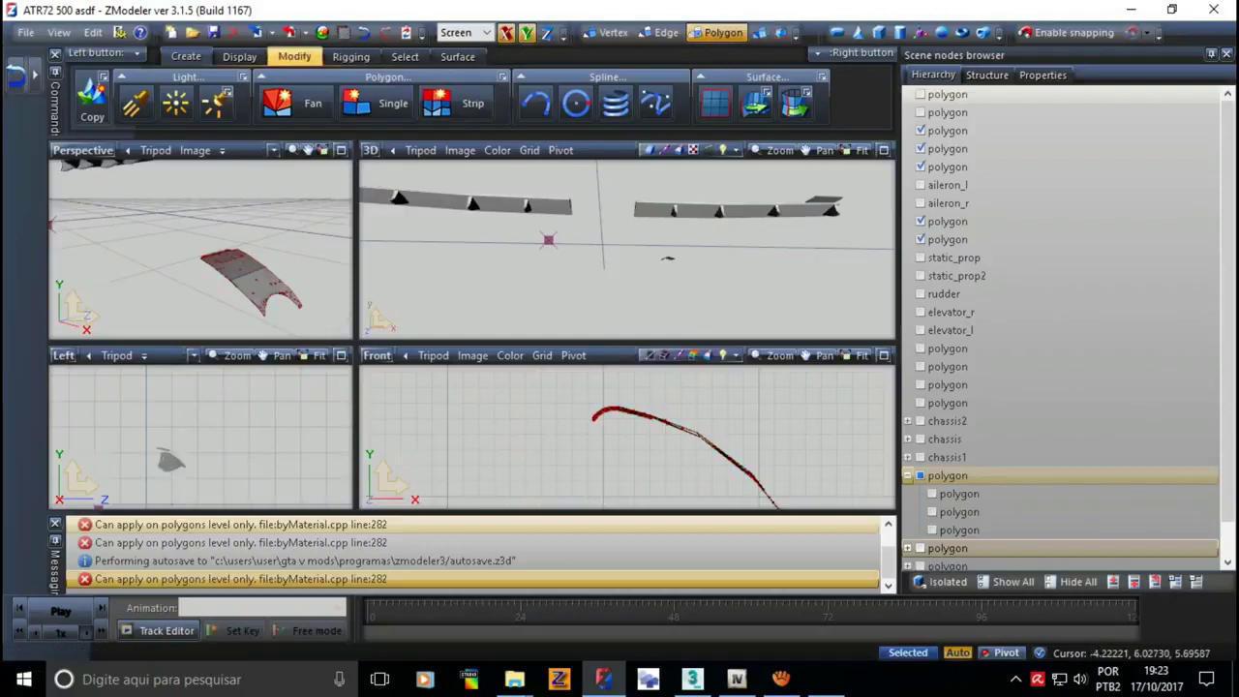
scroll(608, 89, down, 1)
scroll(608, 89, down, 1)
scroll(608, 89, down, 1)
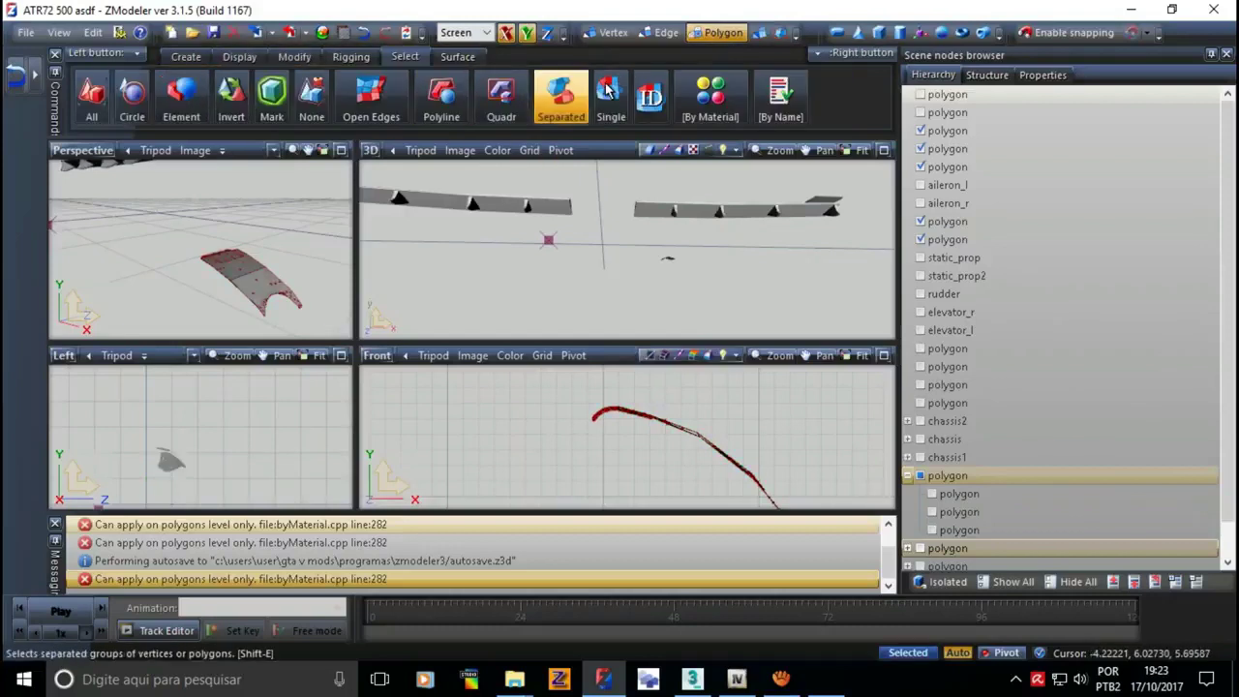
click(711, 97)
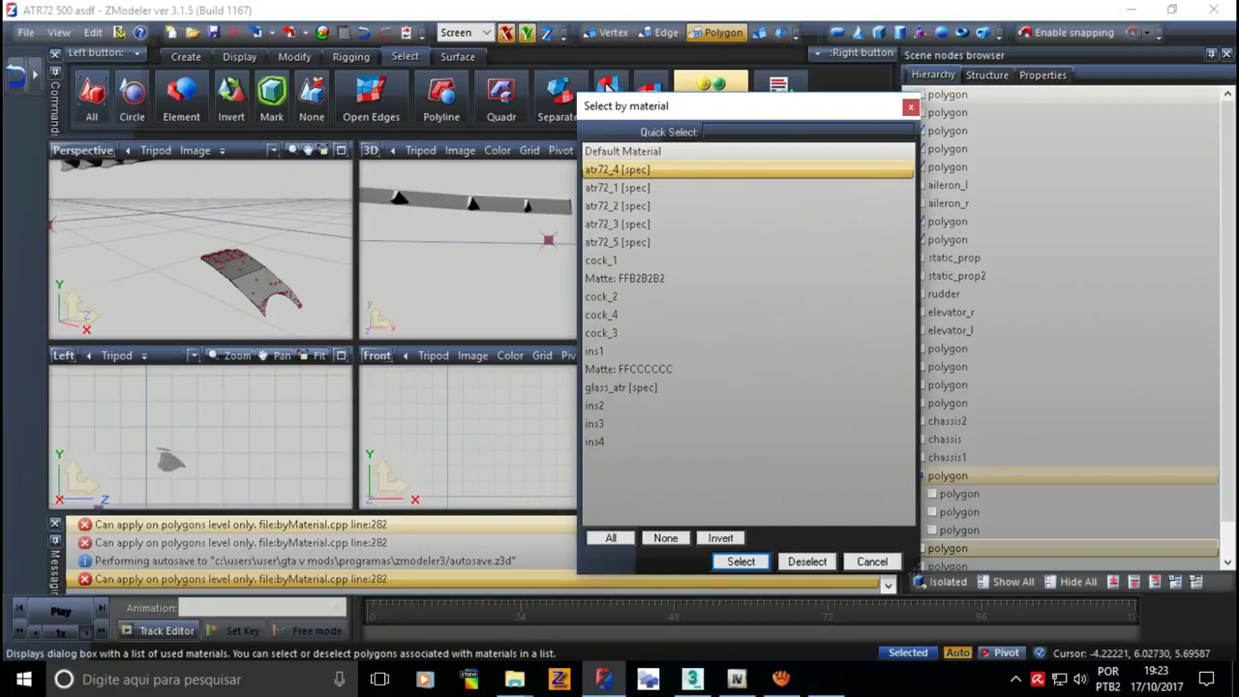
key(Return)
key(Return)
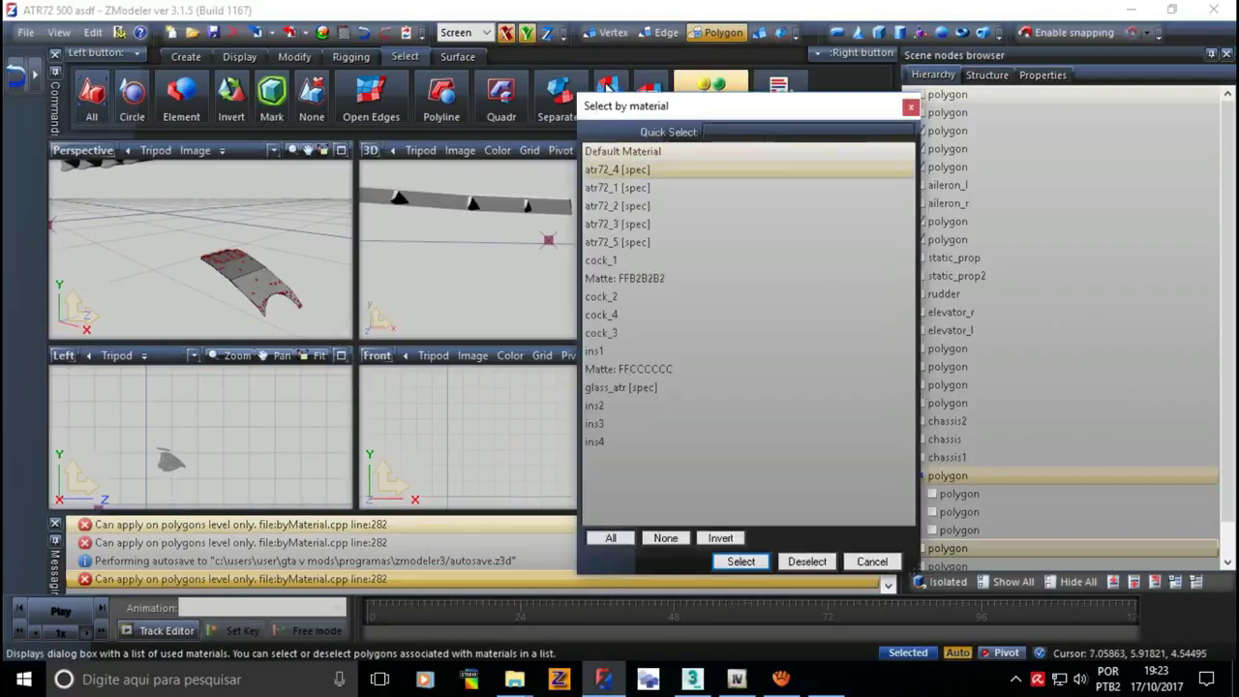
key(Down)
key(Return)
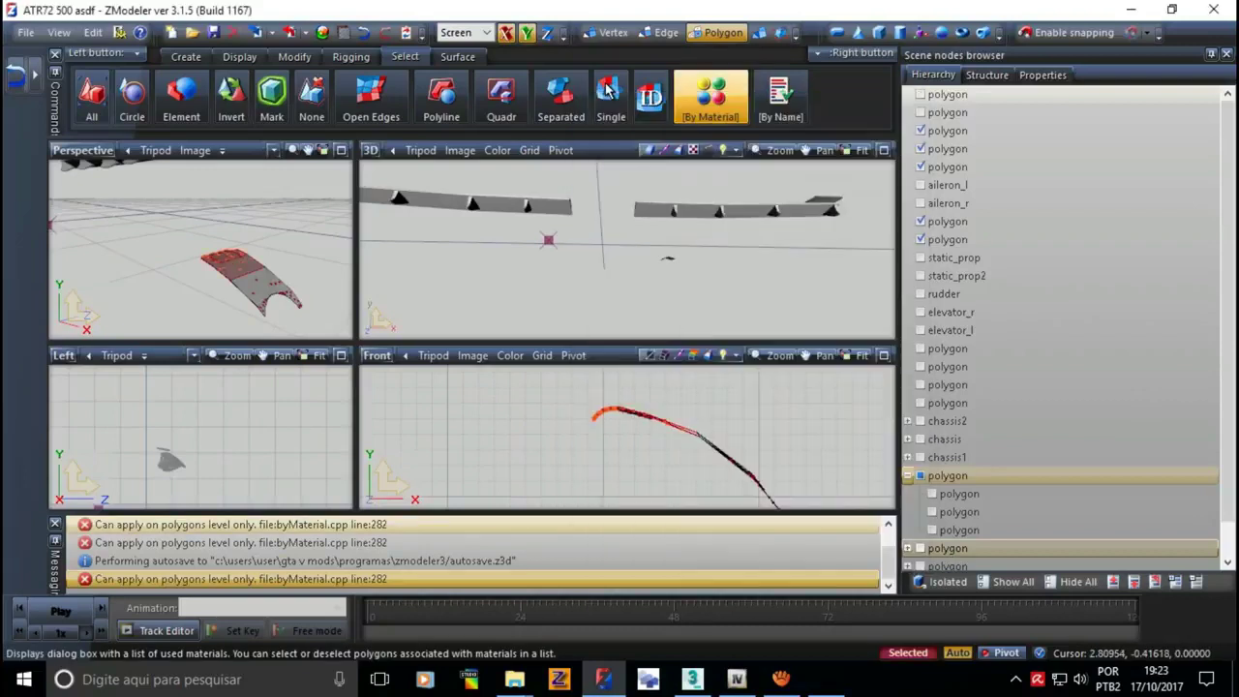
key(Delete)
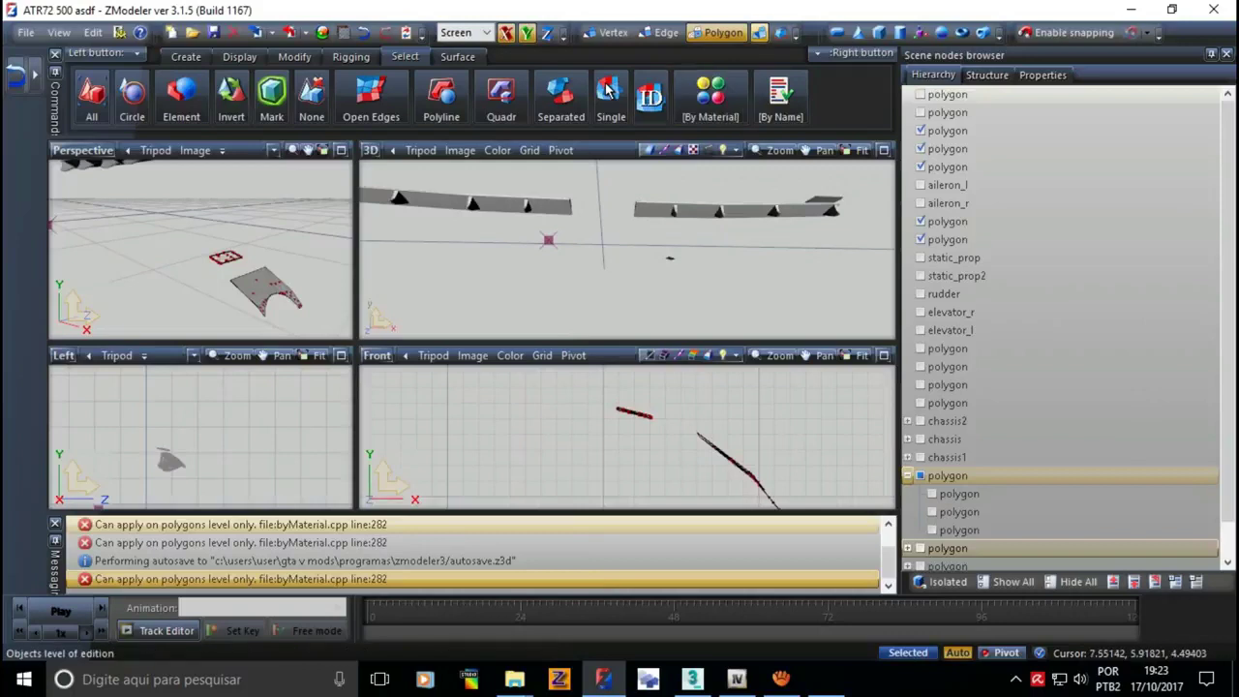
key(4)
- Undo the deletion and step through the door node's child parts to the second one
key(ctrl+z)
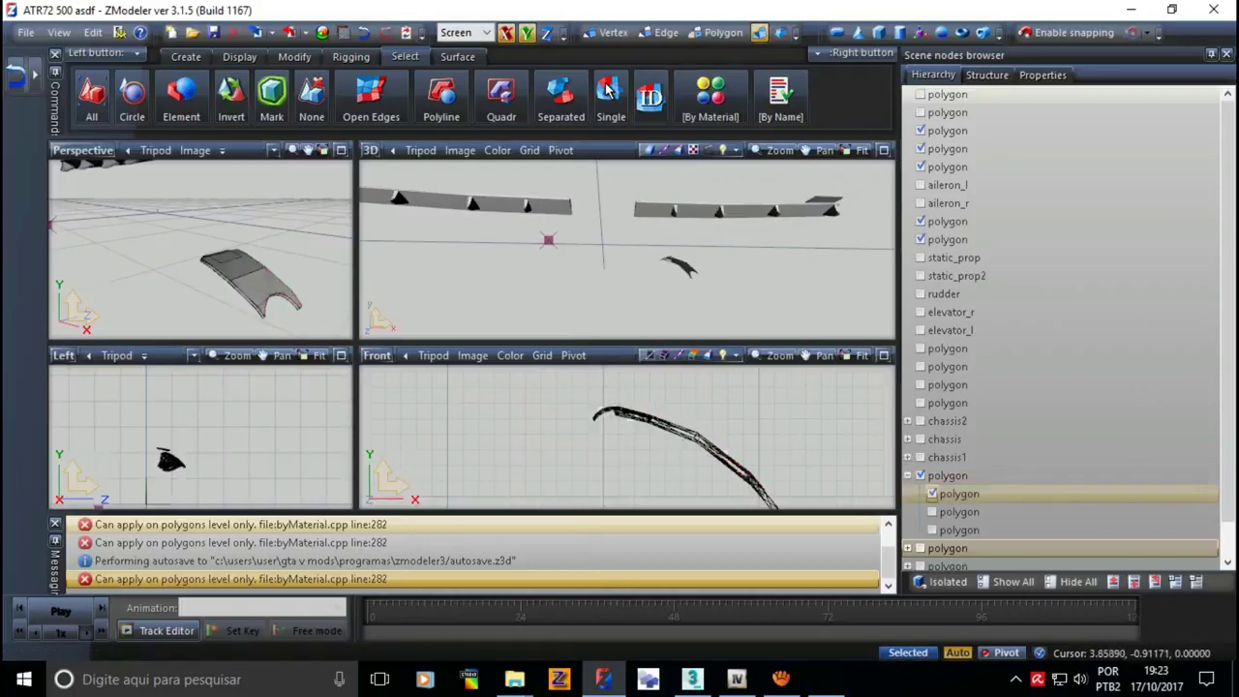
key(Down)
key(Up)
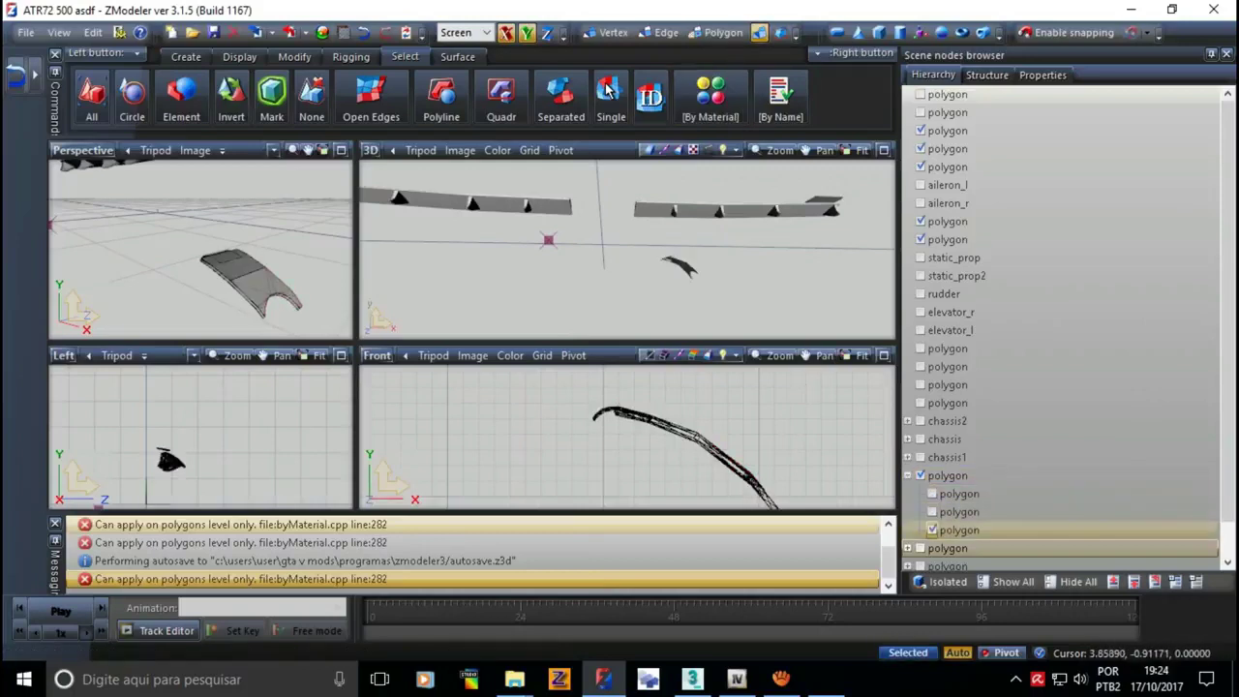
key(Down)
key(space)
key(Up)
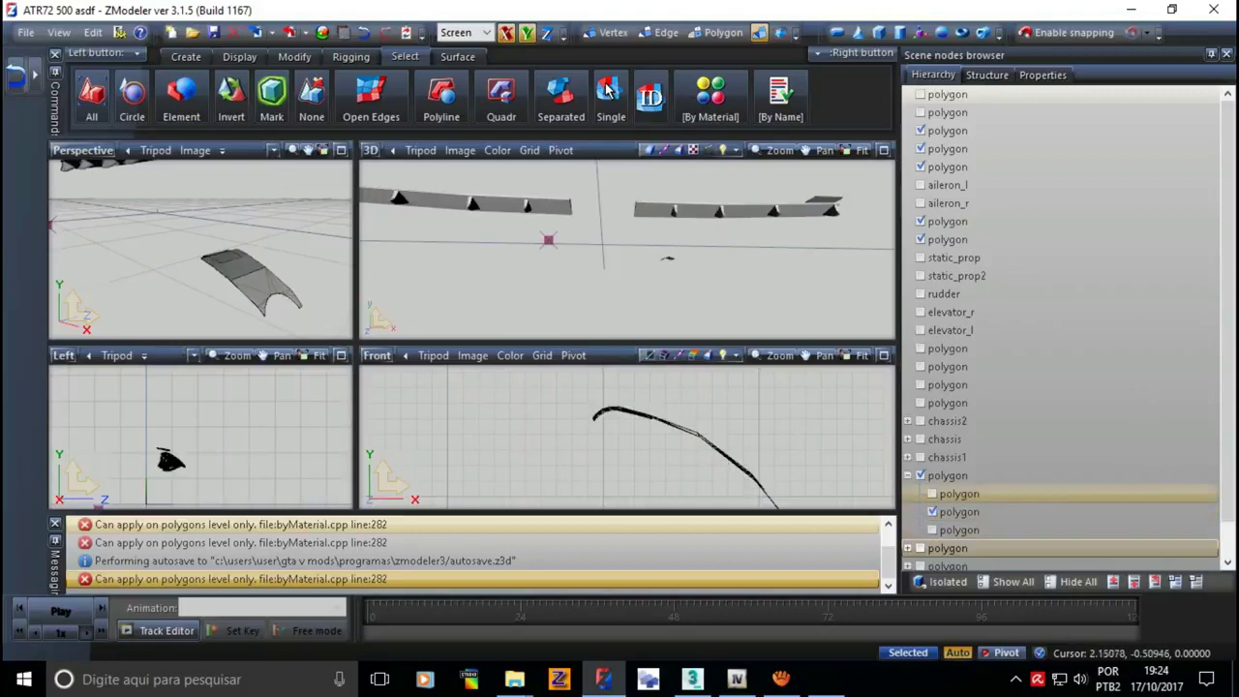
key(space)
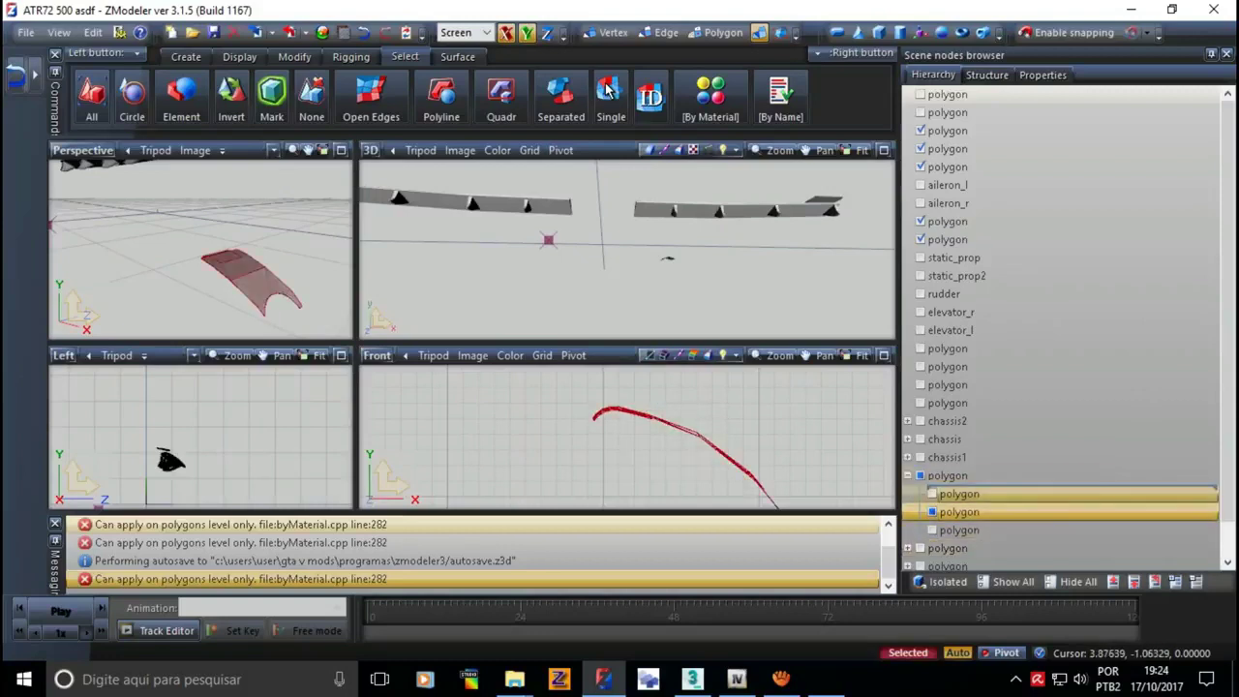
key(Up)
key(space)
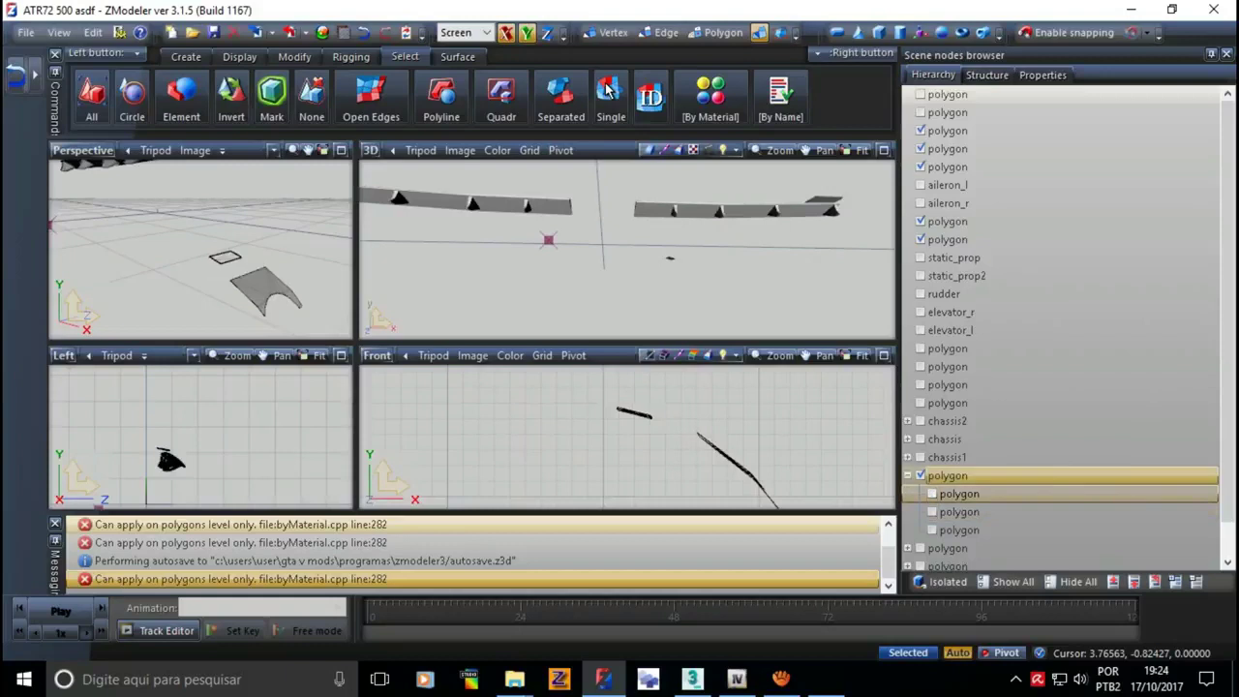
key(Down)
key(space)
key(space)
- Select the second child part's polygons by material, ending with atr72_1 [spec]
key(3)
key(ctrl+m)
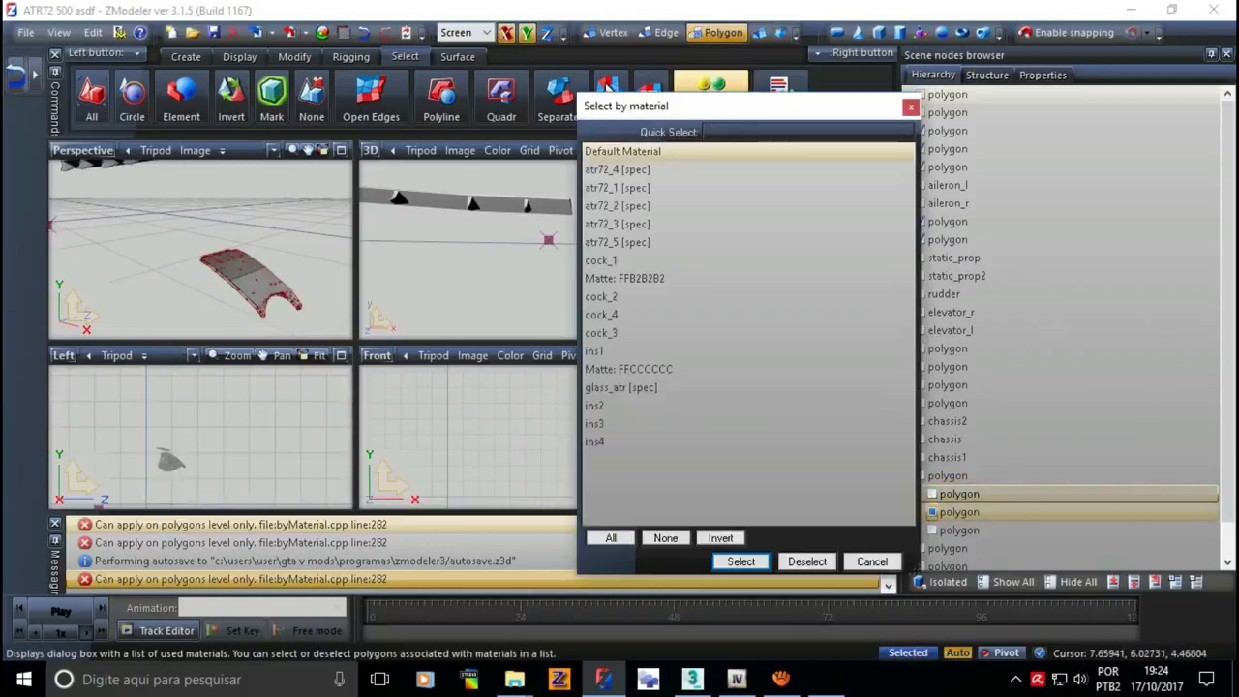
key(Return)
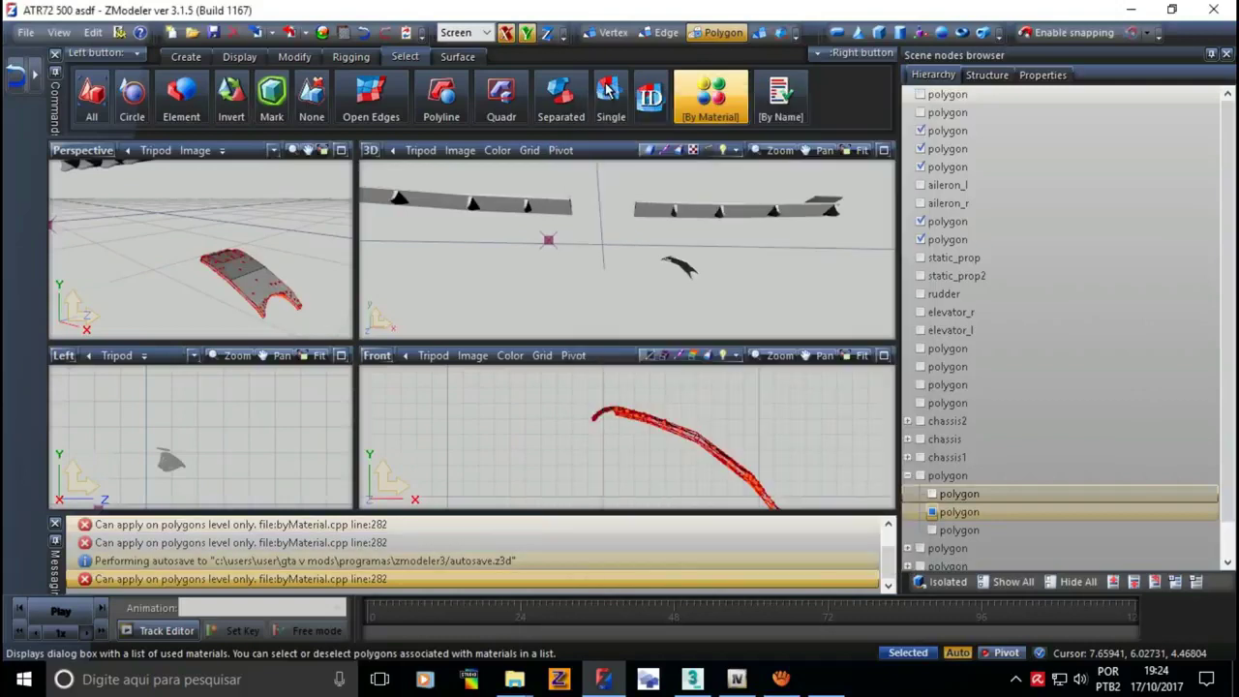
key(ctrl+m)
key(Down)
key(Down)
key(Down)
key(Return)
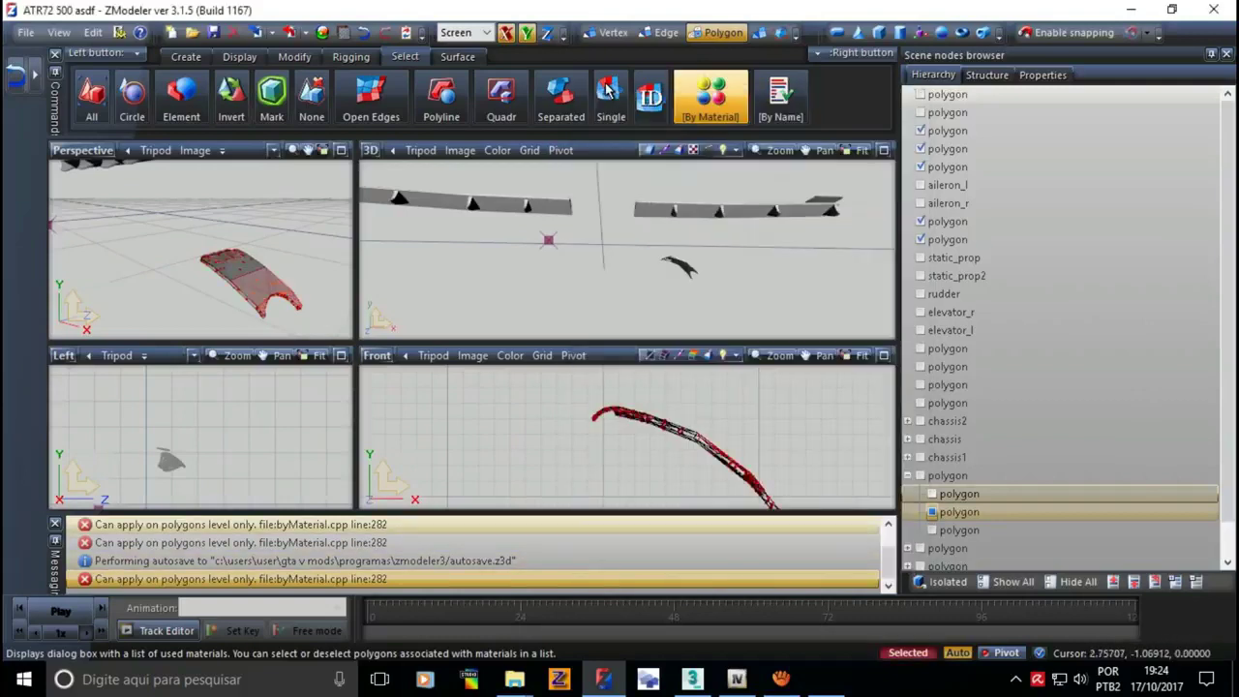
key(ctrl+m)
key(Down)
key(Down)
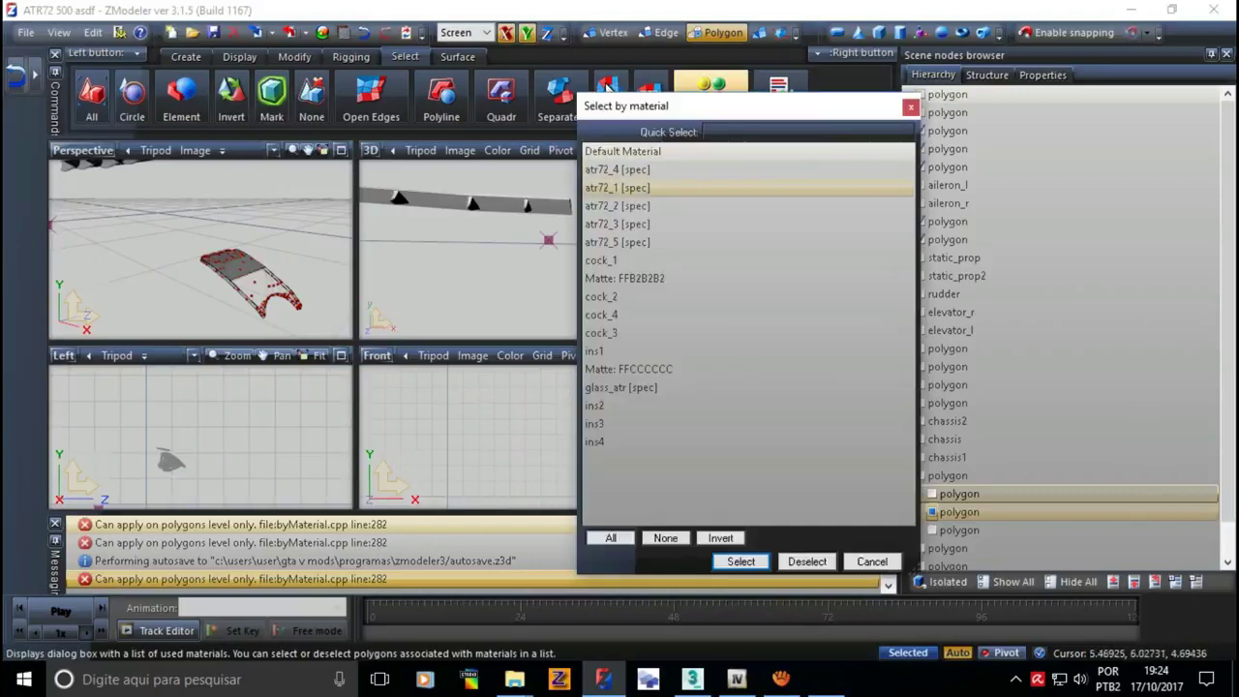
key(Return)
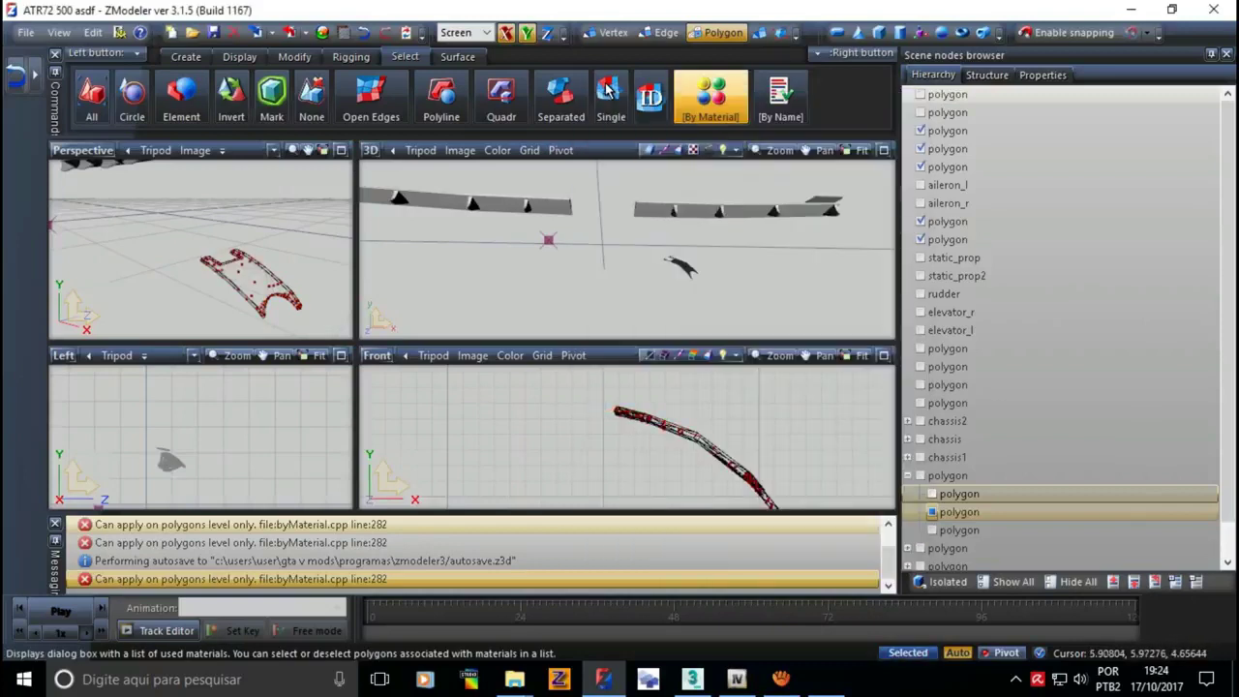
key(4)
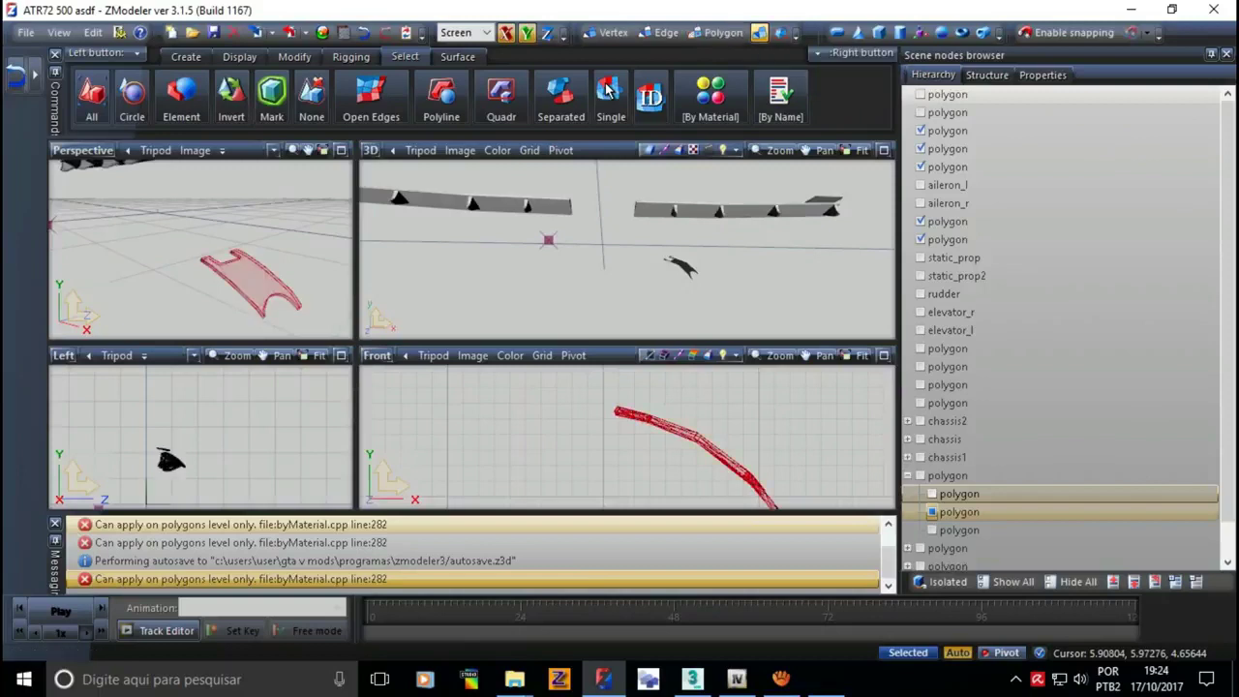
- Delete the third child part, collapse the door node, and expand the next part node
key(Down)
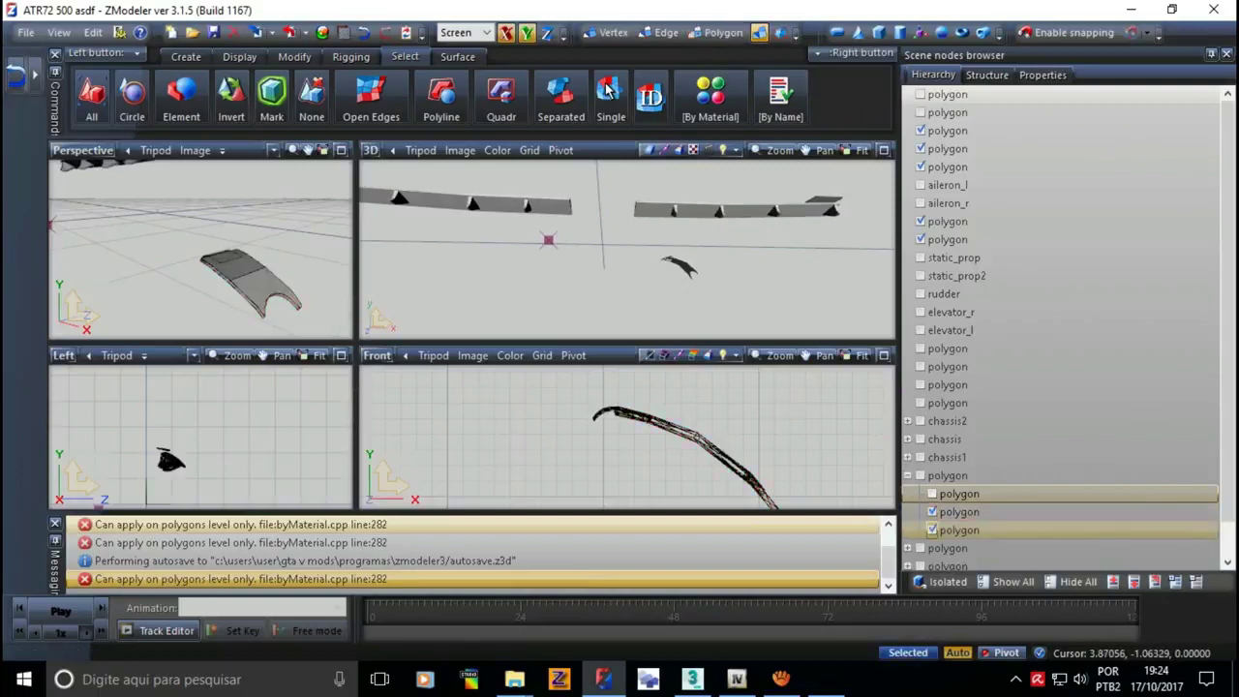
key(Menu)
key(Down)
key(Right)
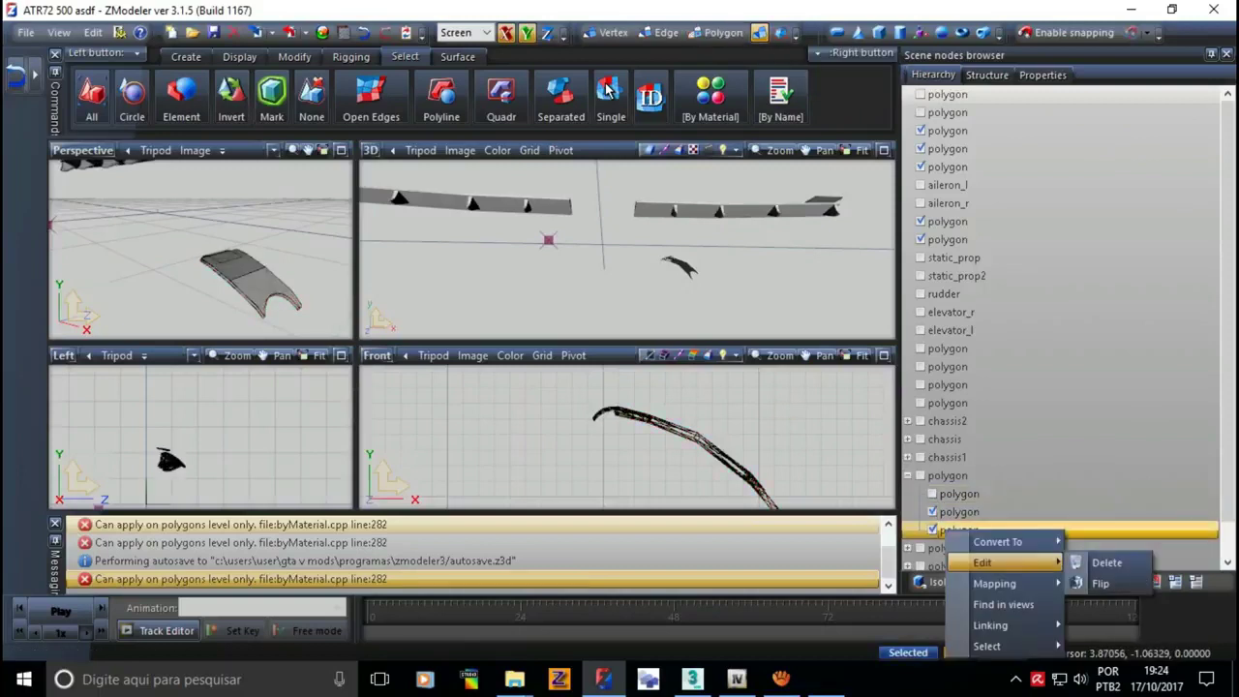
key(Escape)
key(Escape)
key(Delete)
key(Up)
key(Up)
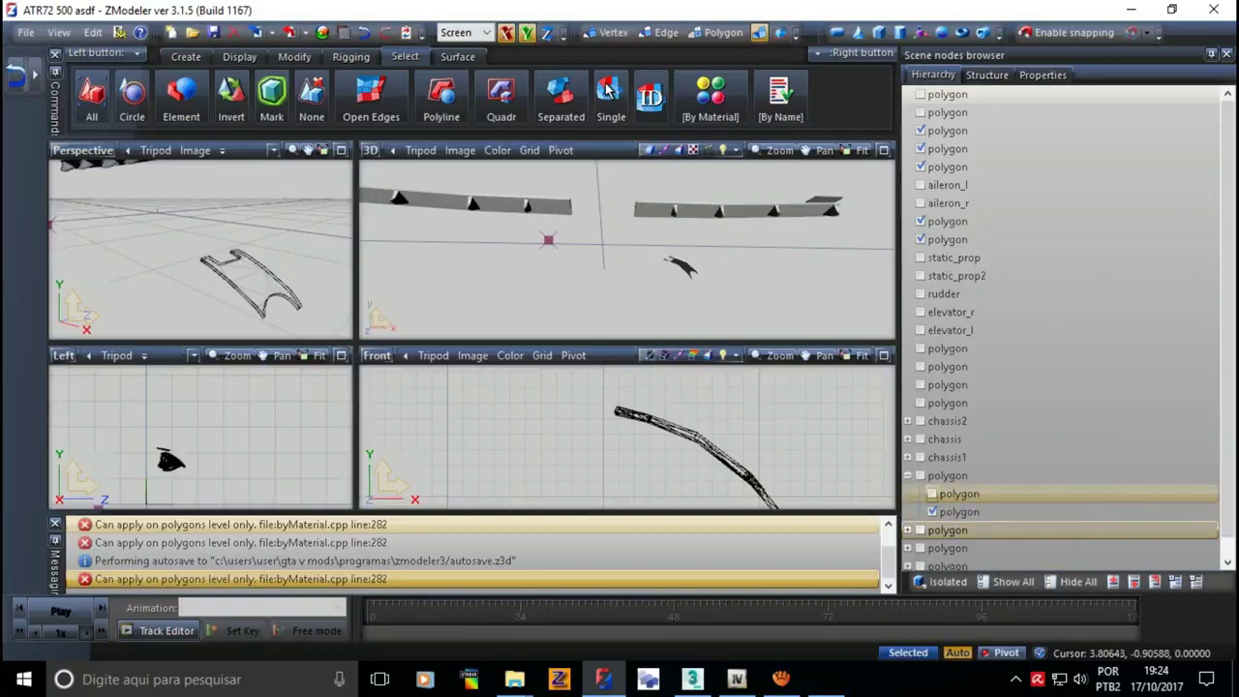
key(Up)
key(Delete)
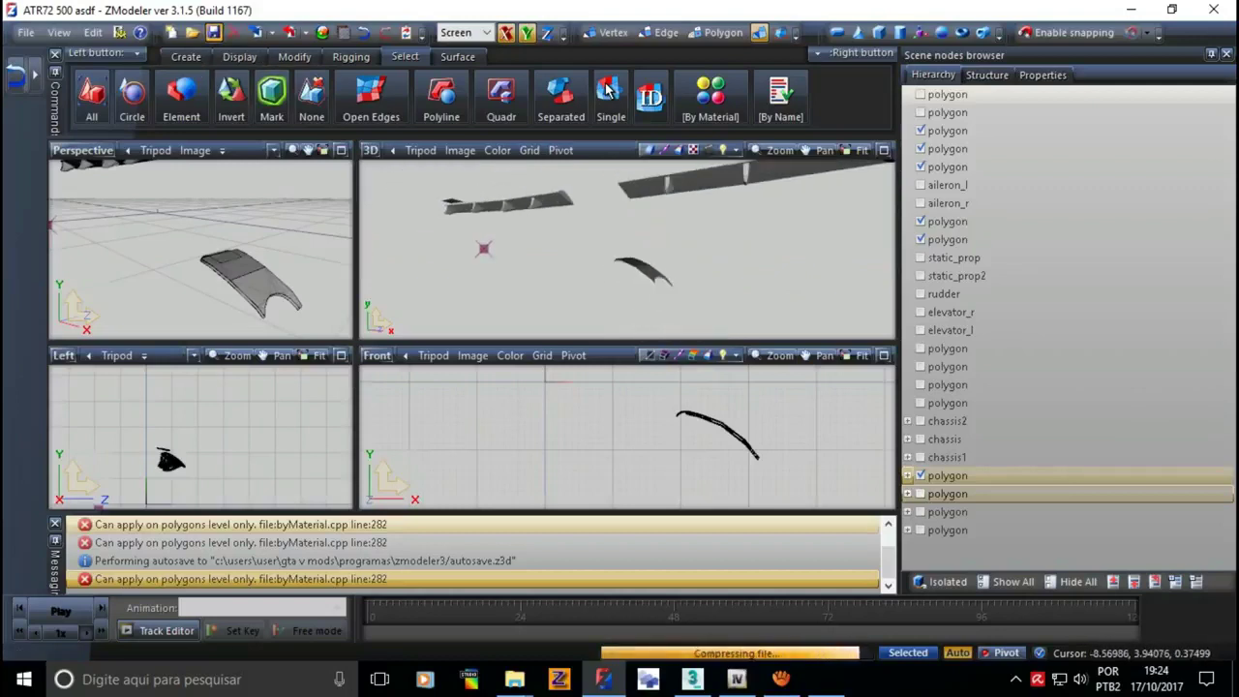
key(Down)
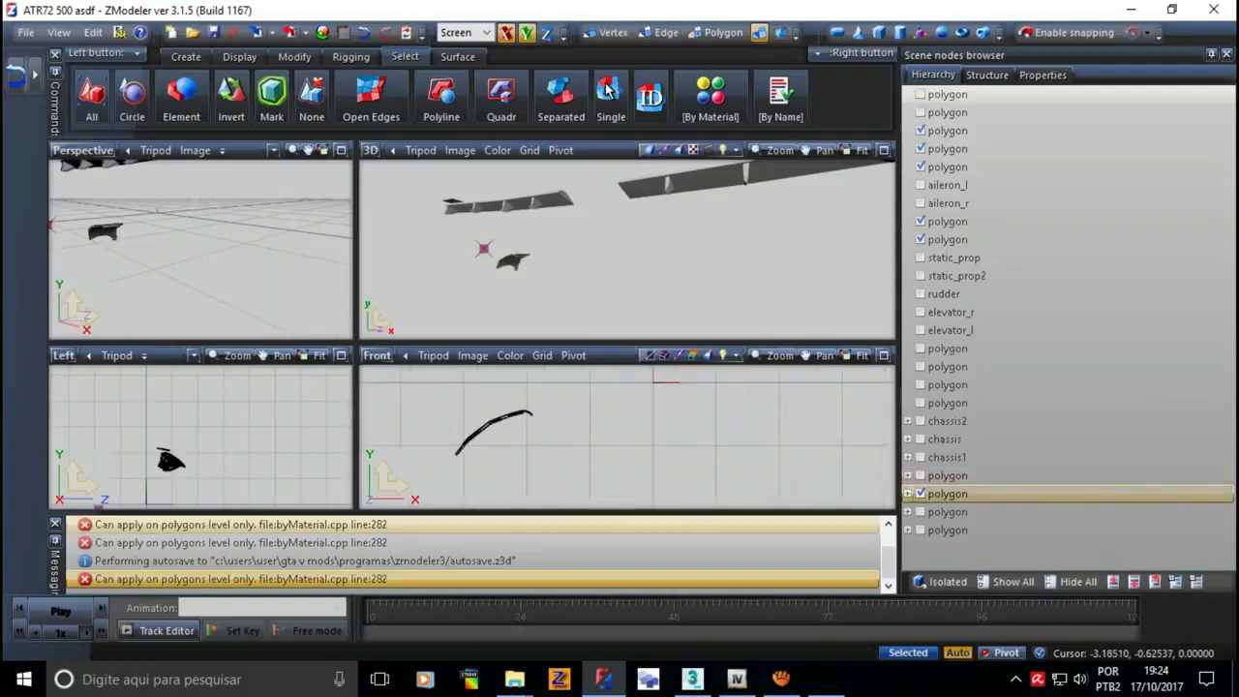
key(Right)
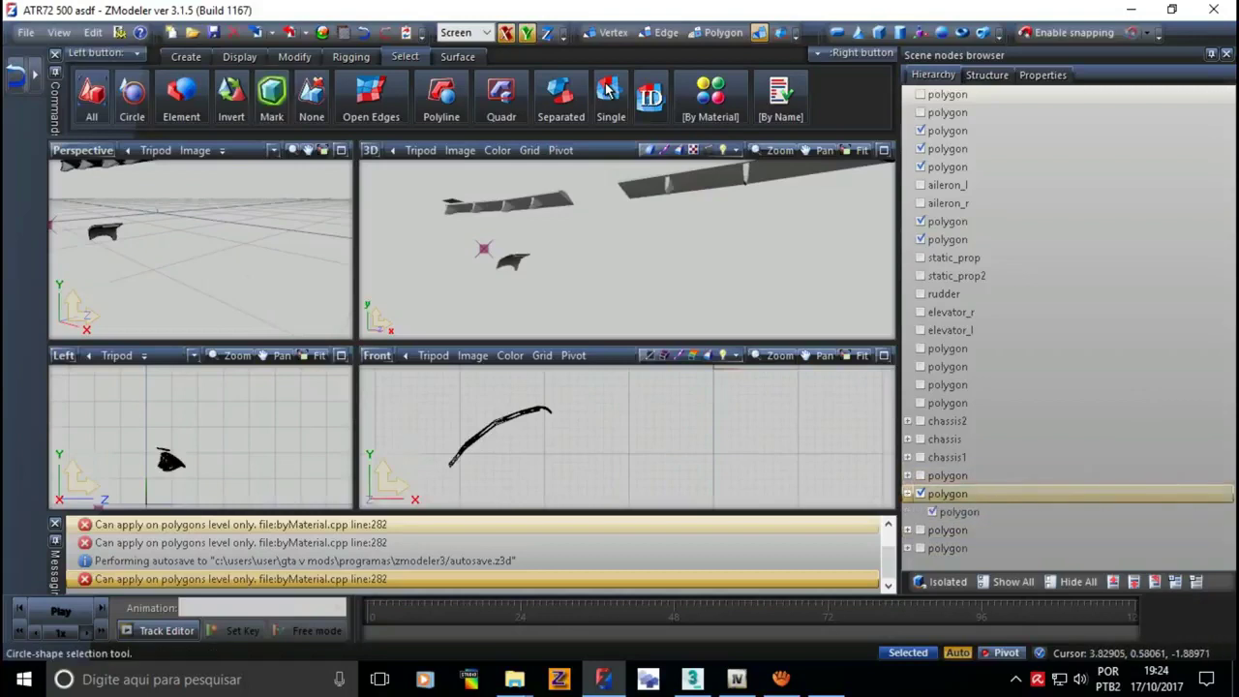
- Copy the fairing part into a new node with the Create tab's Copy tool
click(186, 56)
click(92, 97)
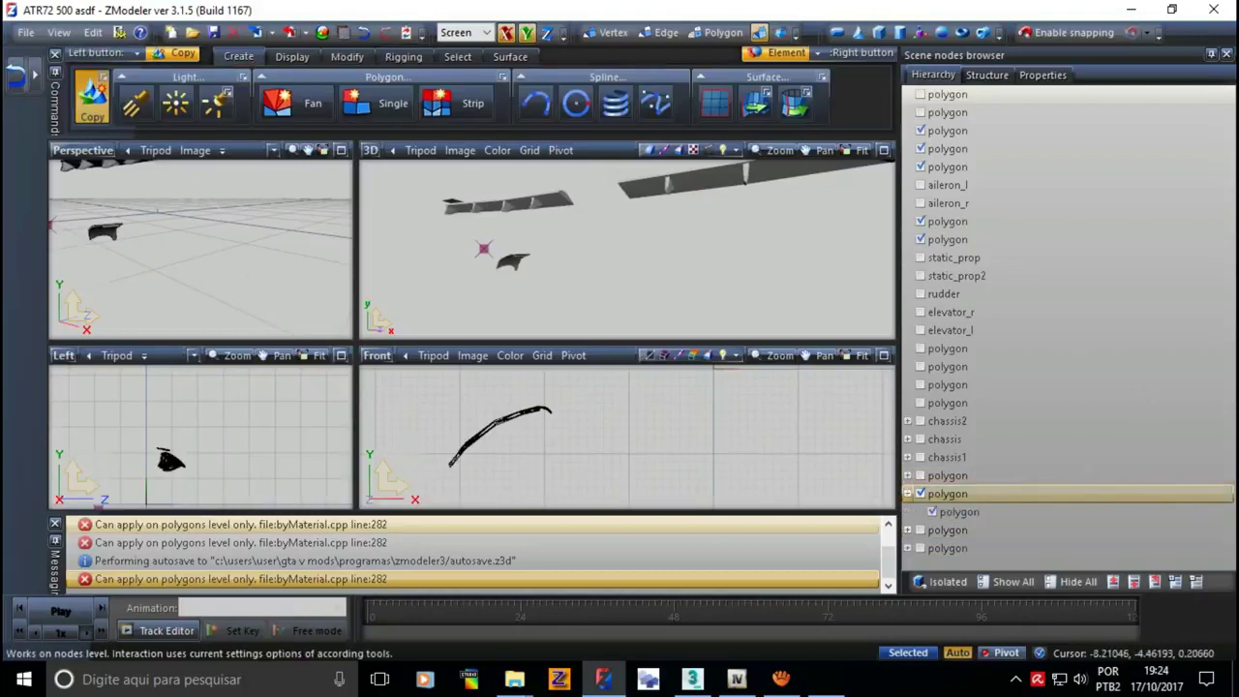
click(494, 416)
click(92, 96)
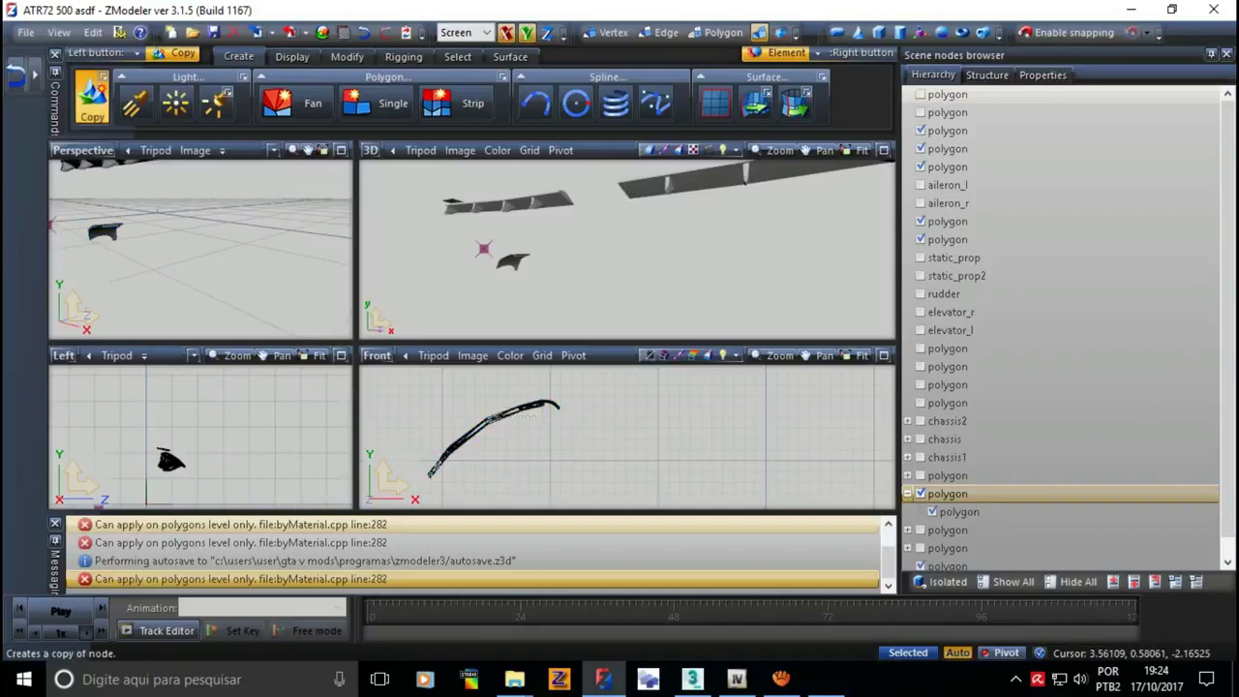
click(404, 57)
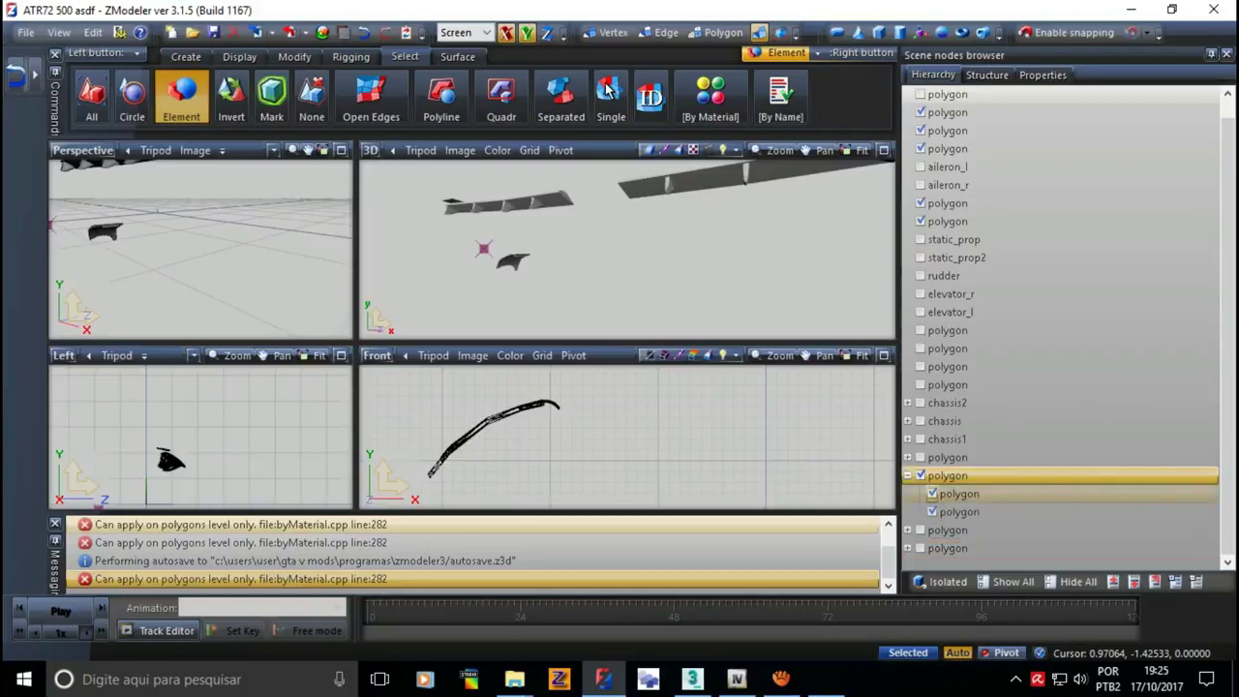
- Clear the selection and select polygons by materials atr72_4, atr72_1 and atr72_2 [spec]
key(Escape)
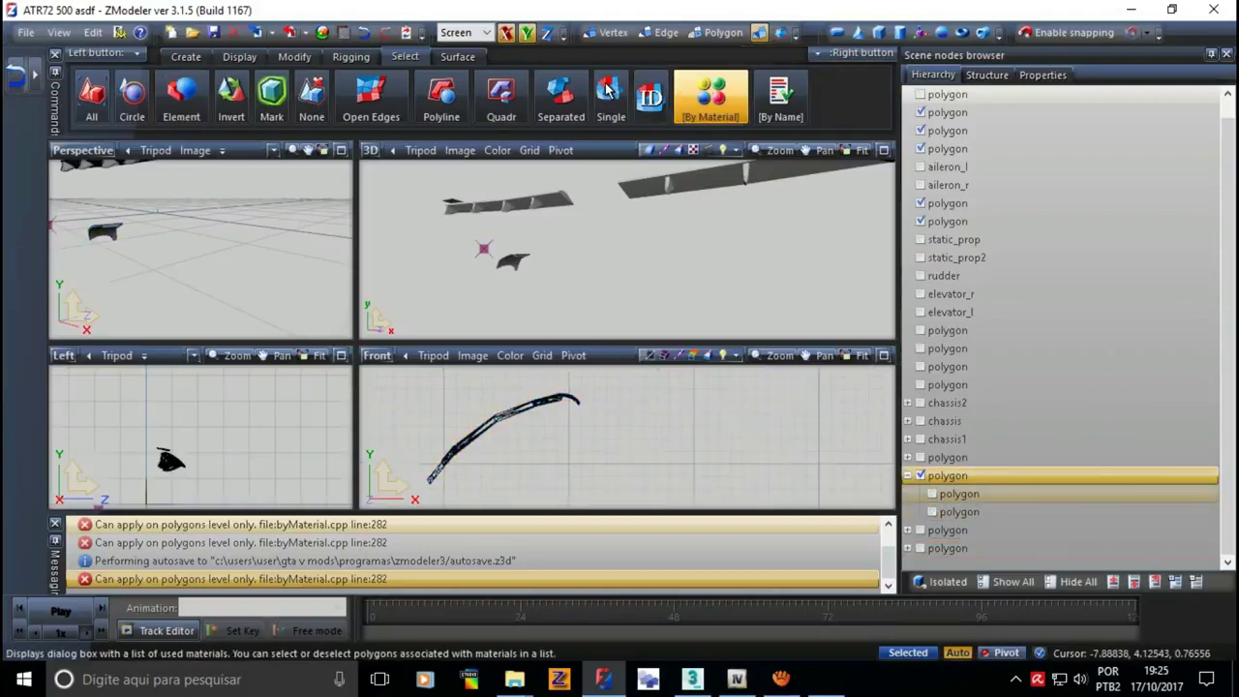
key(3)
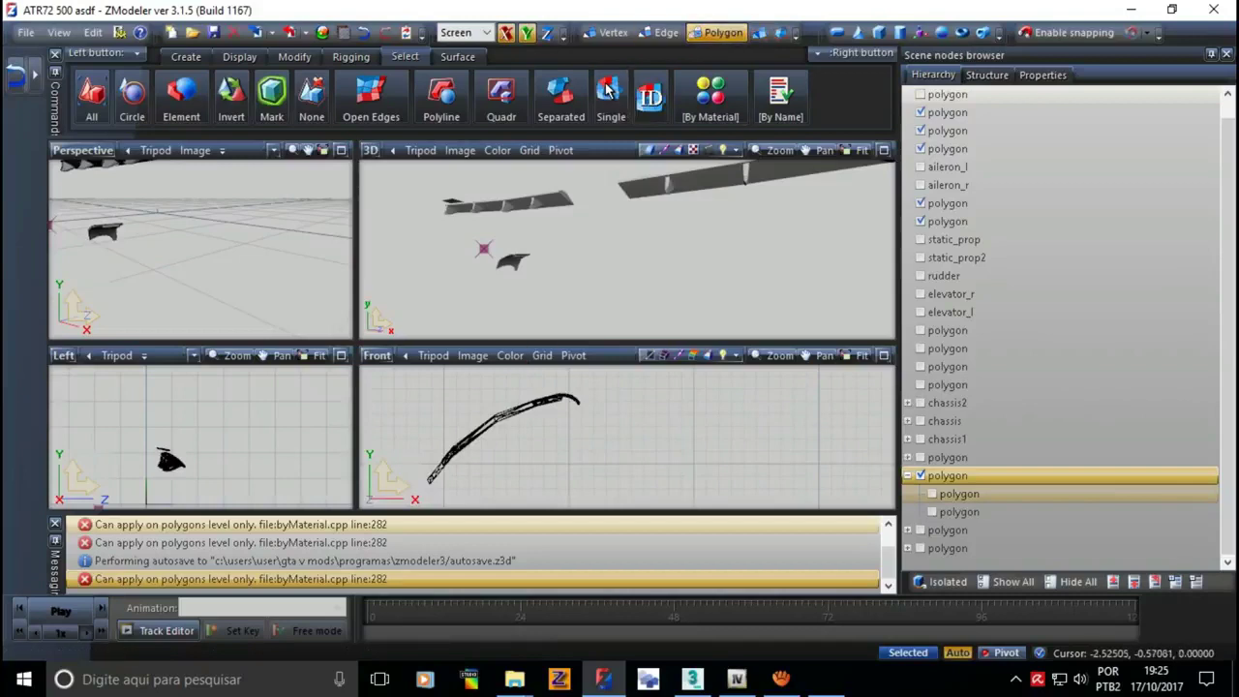
click(607, 89)
click(710, 92)
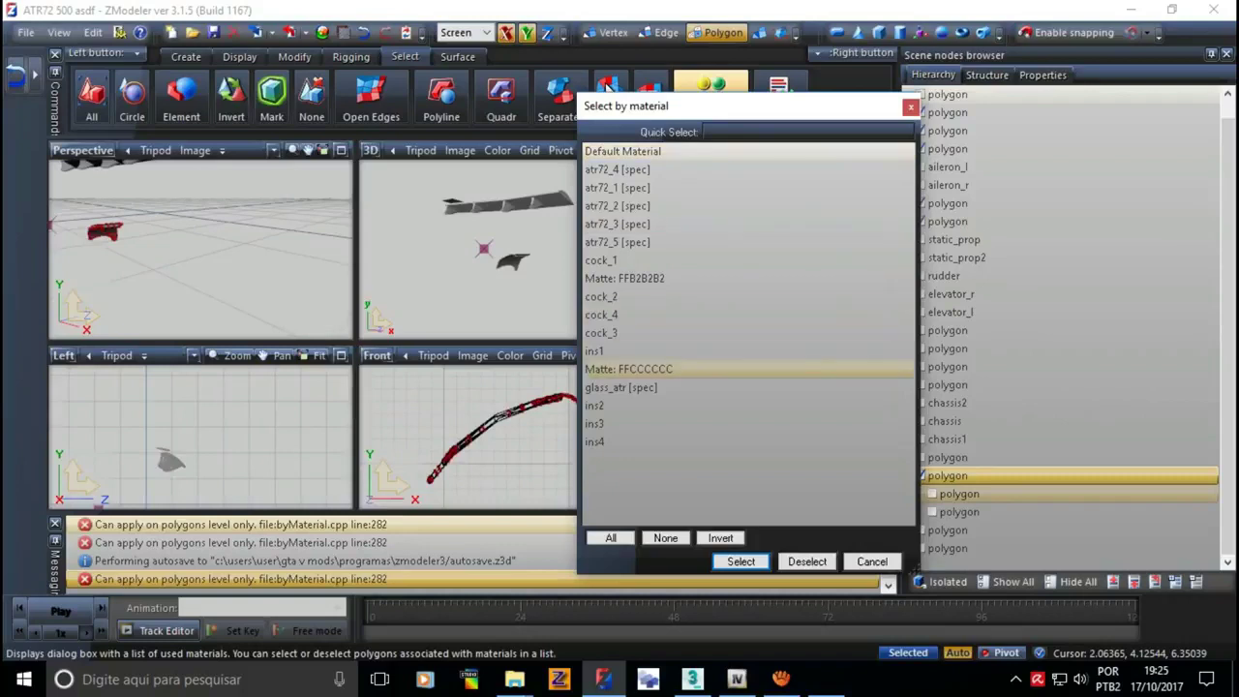
key(Up)
key(Return)
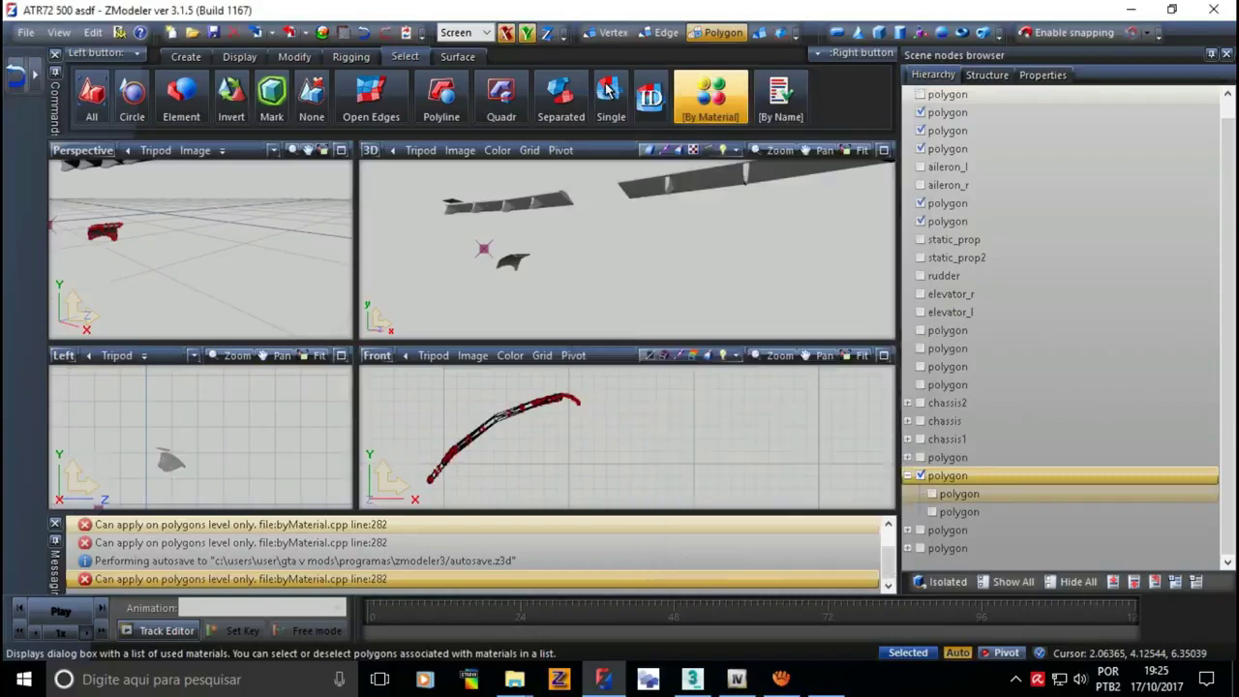
click(710, 92)
key(Down)
key(Down)
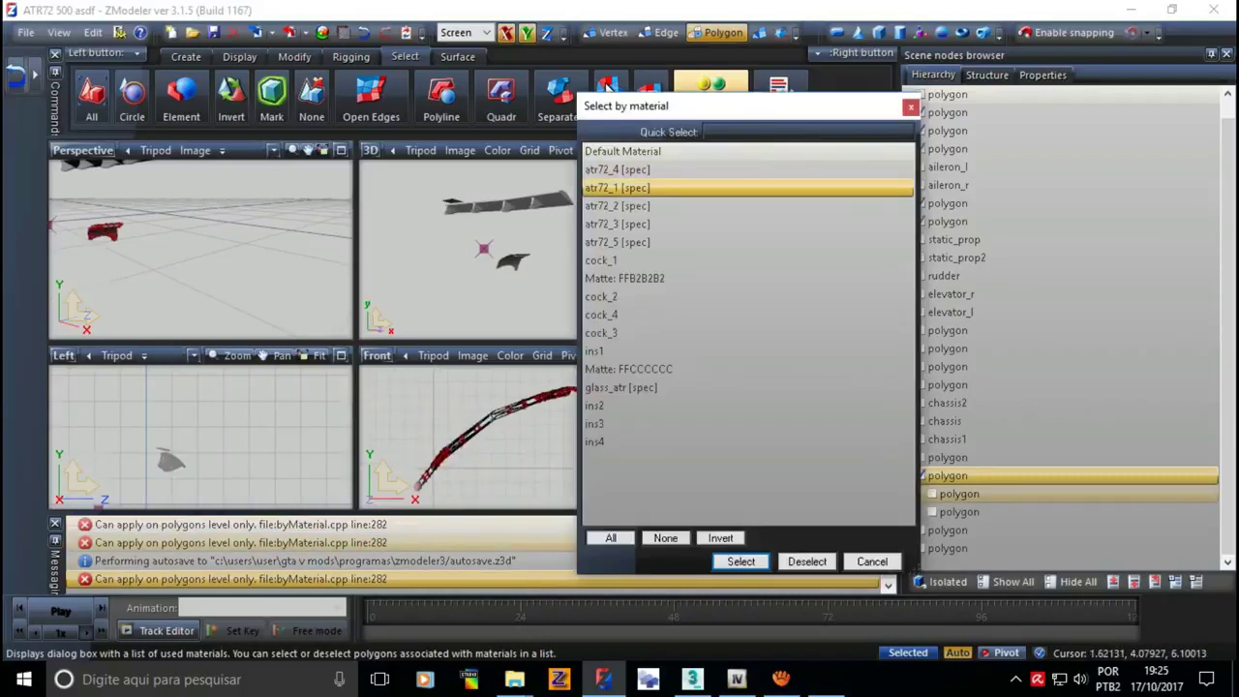
key(Return)
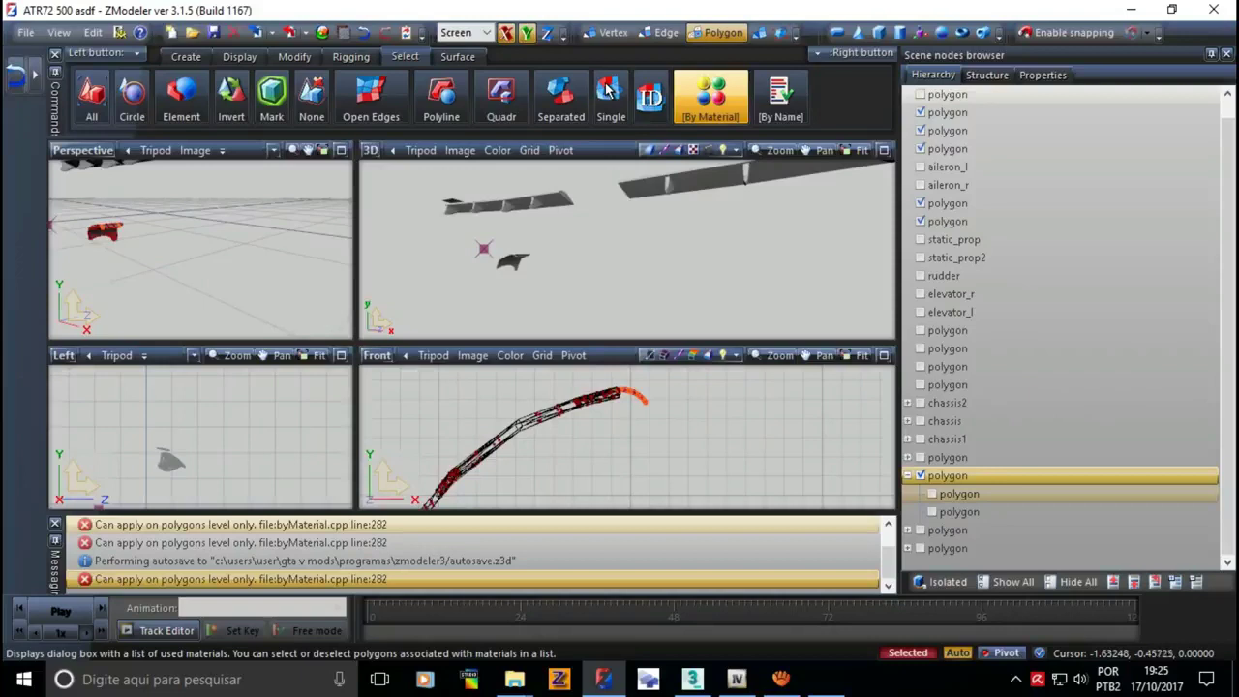
key(Return)
key(Down)
key(Down)
key(Down)
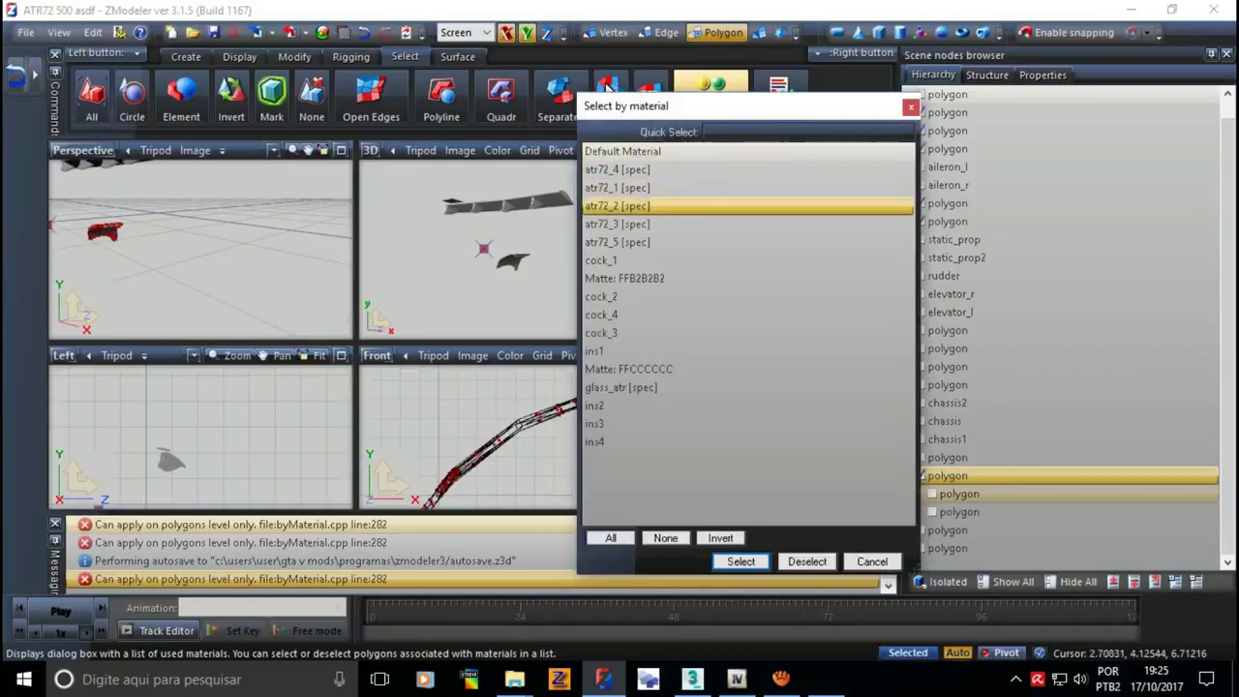
key(Return)
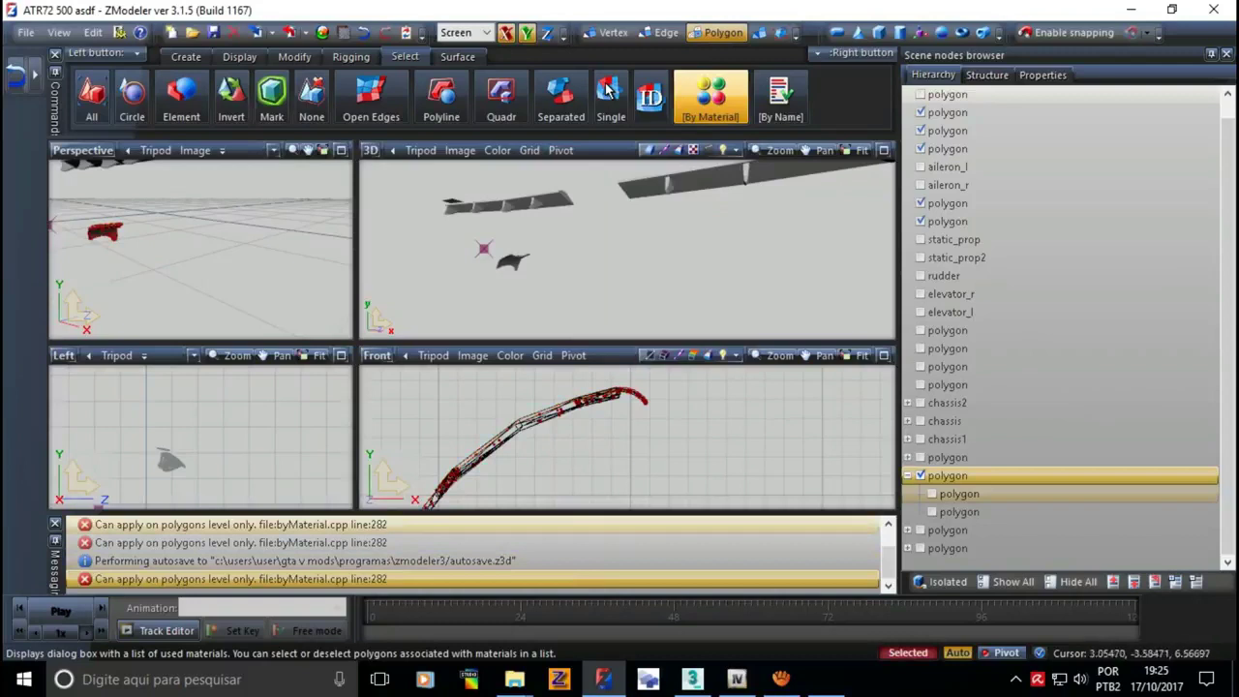
click(607, 87)
- Add the atr72_2, atr72_3 and atr72_5 [spec] polygons, then return to object level
key(Down)
key(Down)
key(Down)
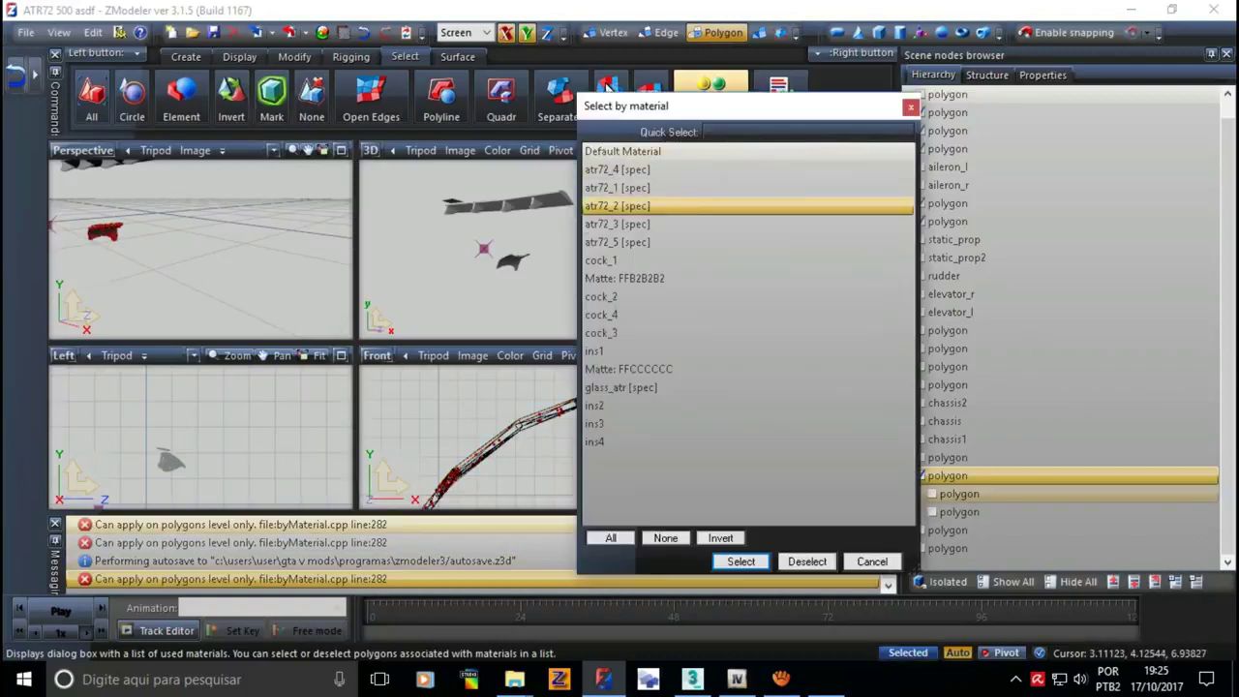
key(Return)
click(607, 87)
key(Down)
key(Down)
key(Down)
key(Down)
key(Return)
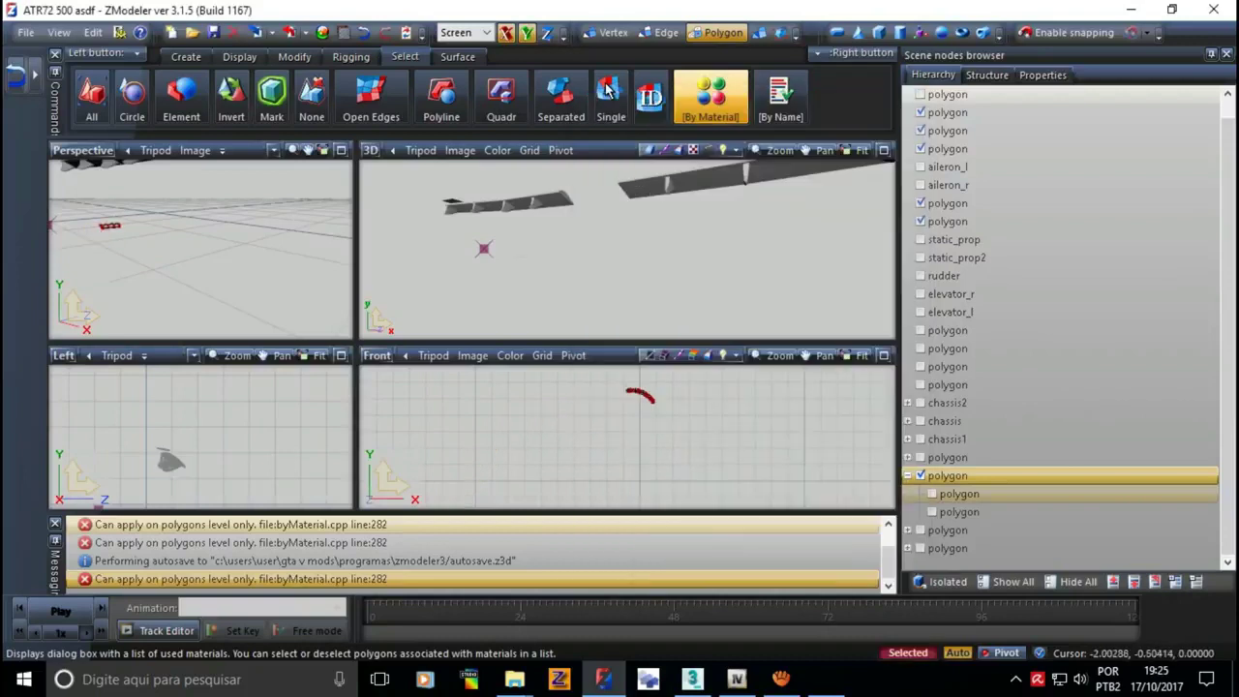
click(607, 87)
key(Down)
key(Down)
key(Down)
key(Down)
key(Down)
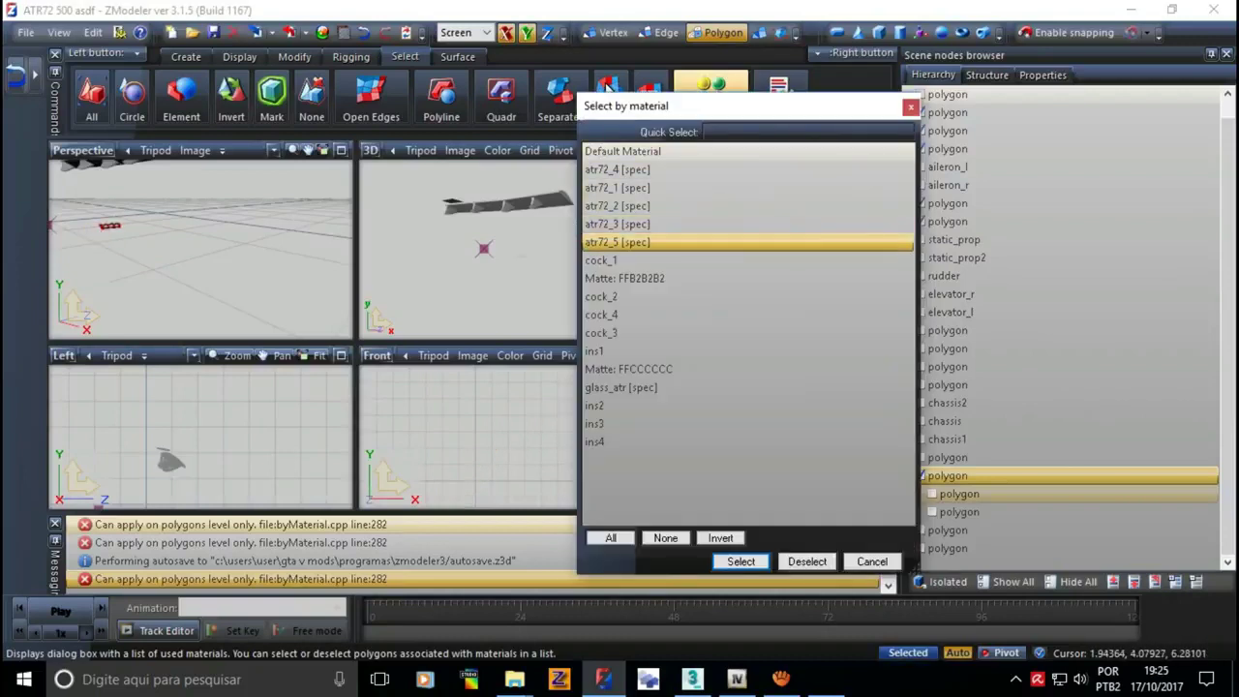
key(Return)
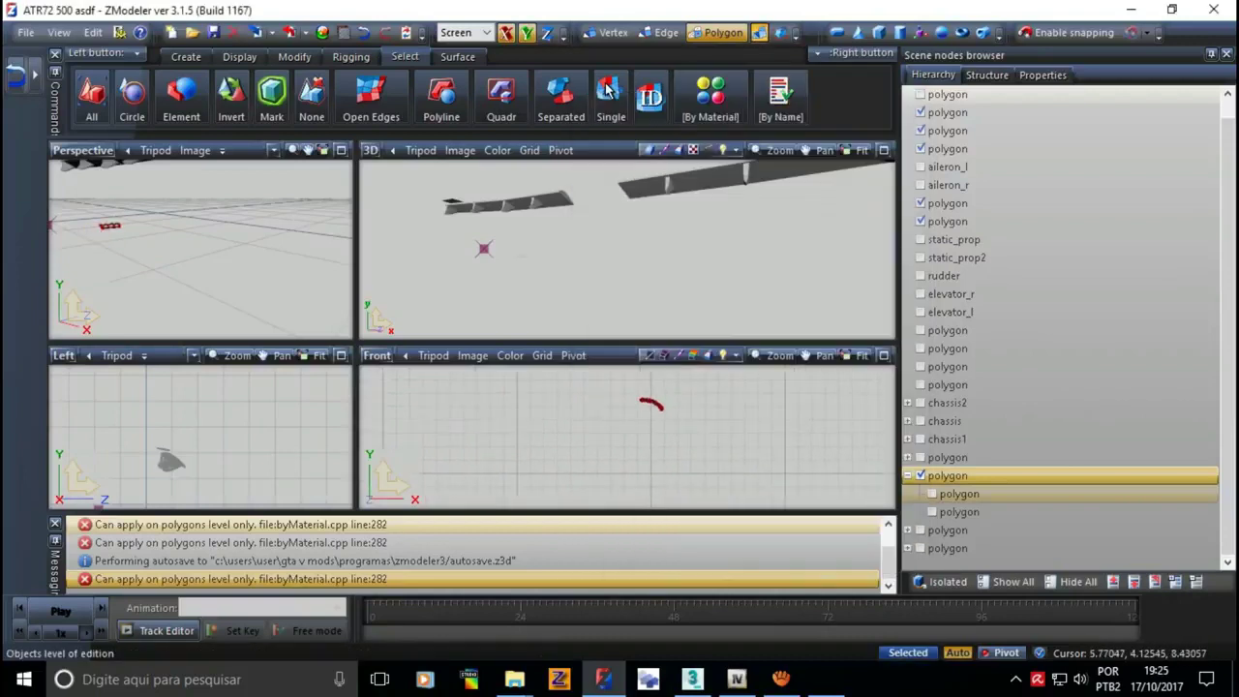
click(759, 32)
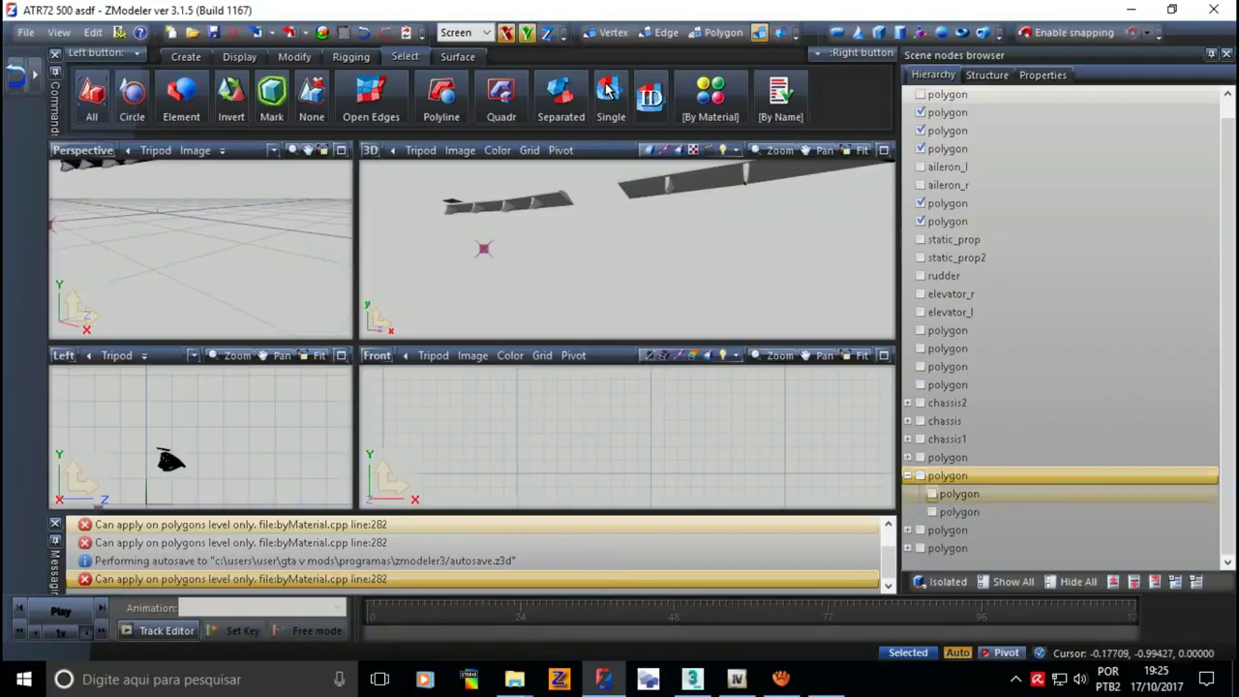
- Duplicate the curved fairing node and offset the copy slightly from the original
click(186, 56)
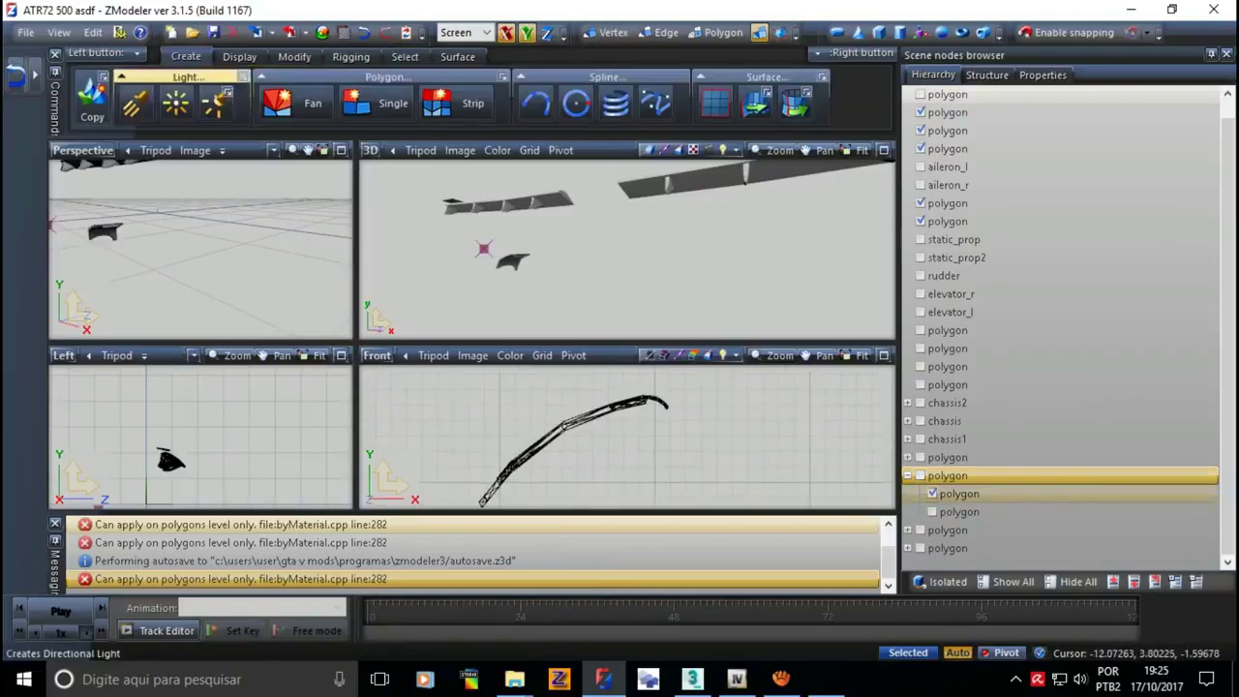
click(92, 97)
click(581, 426)
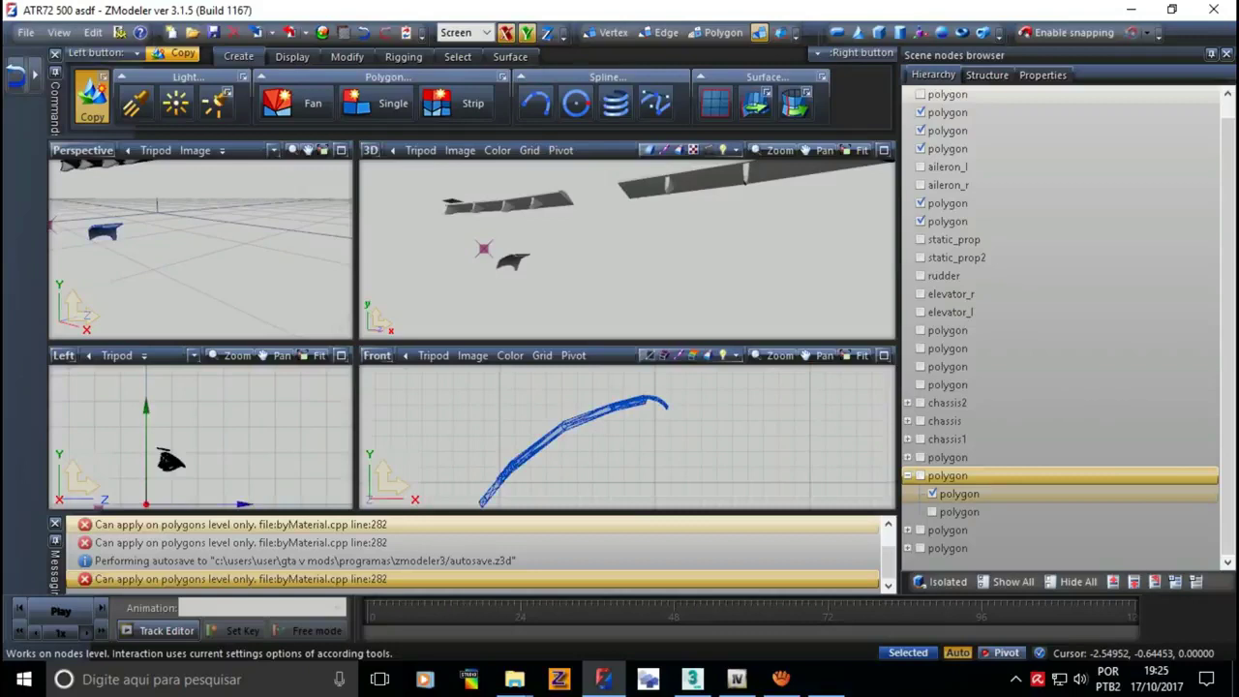
click(92, 97)
drag(571, 431, 583, 426)
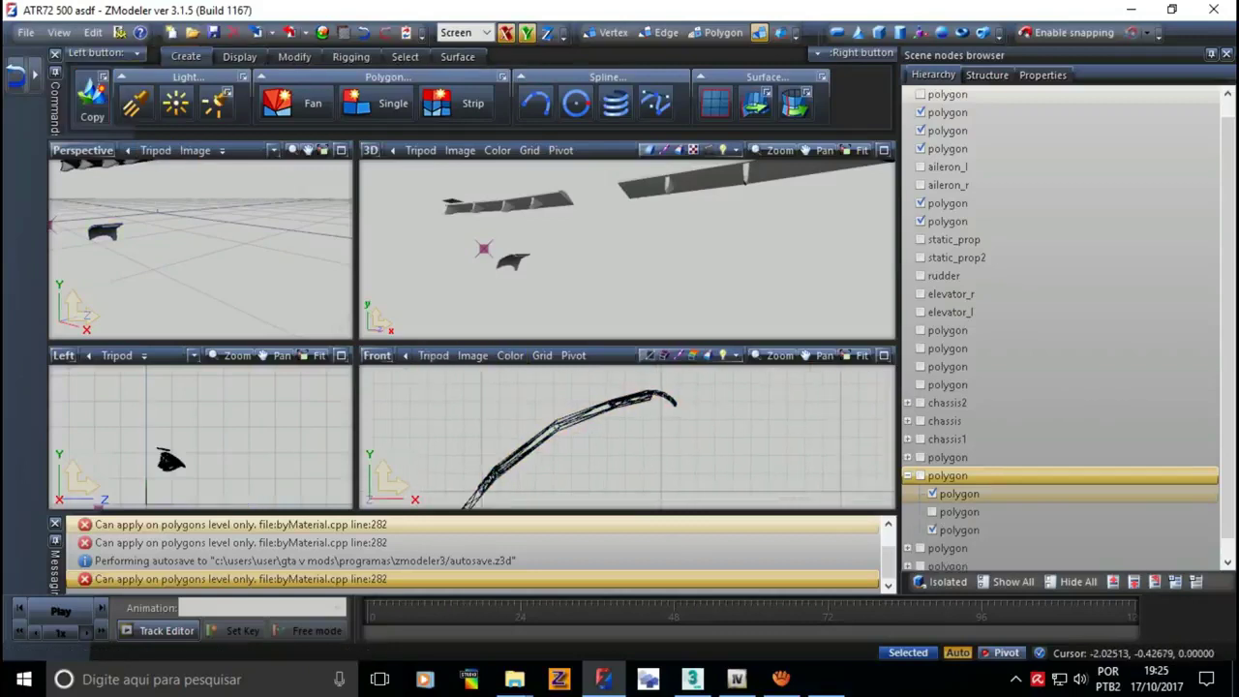
- Select the curved part's polygons by materials atr72_4 and atr72_1 at polygon level
click(932, 530)
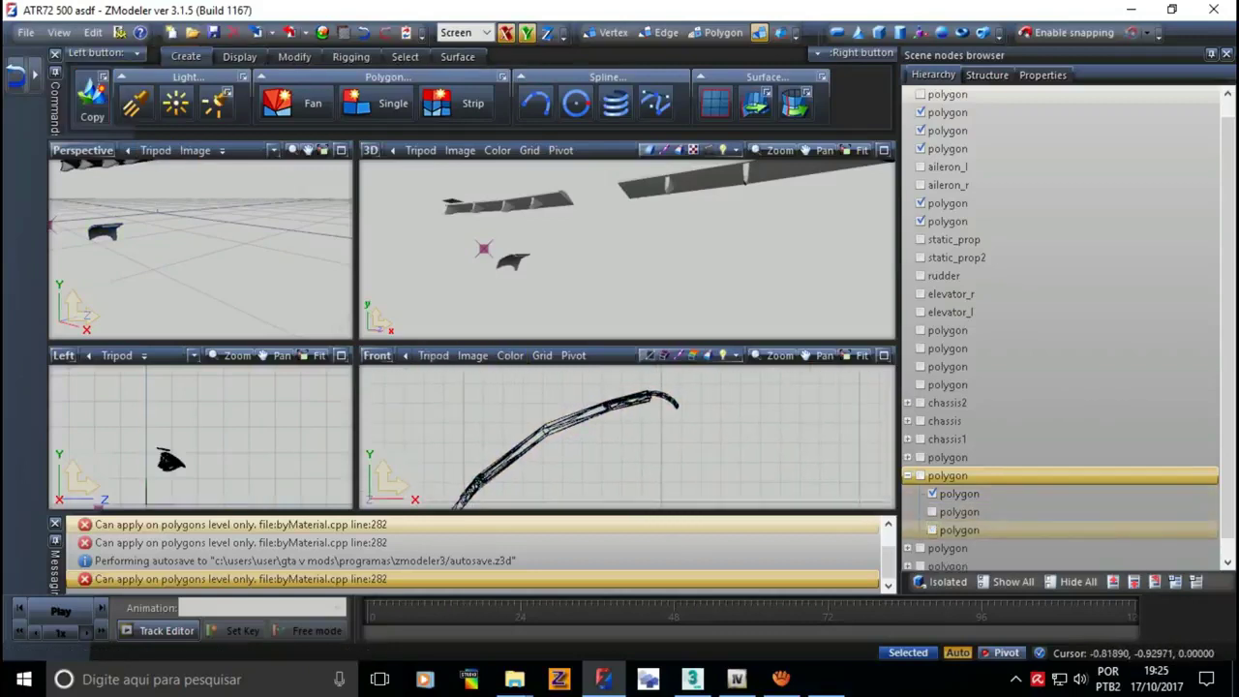
drag(593, 374, 722, 439)
click(716, 32)
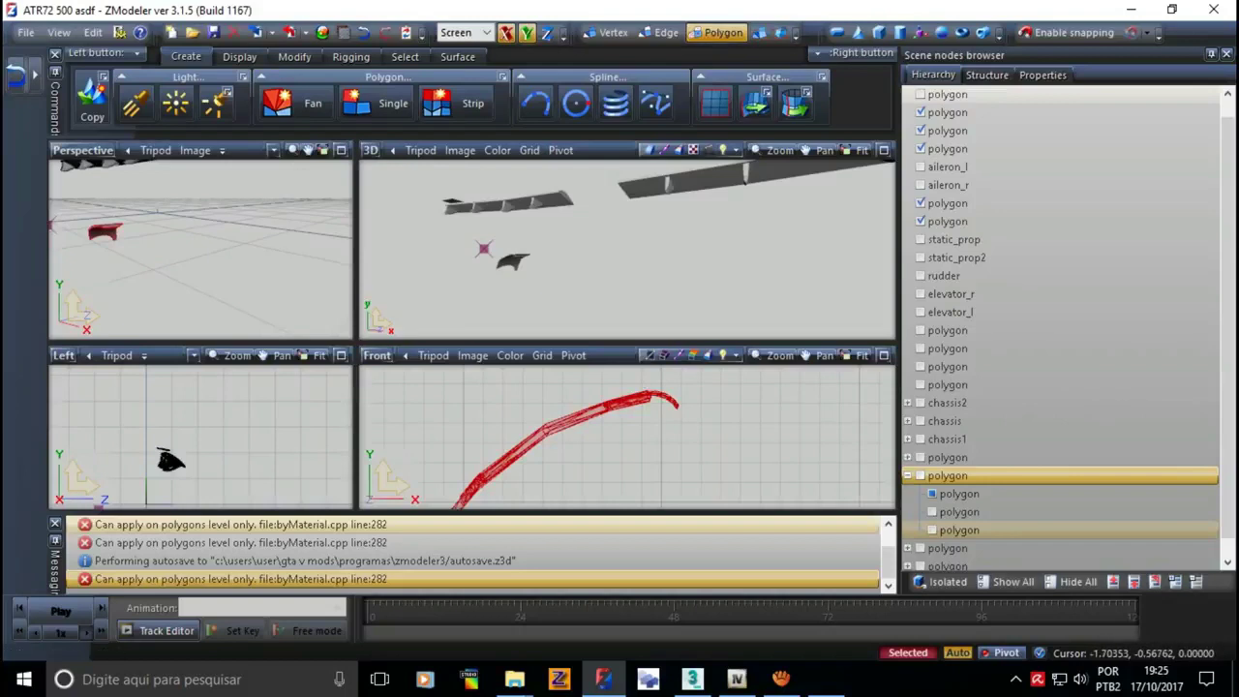
click(405, 56)
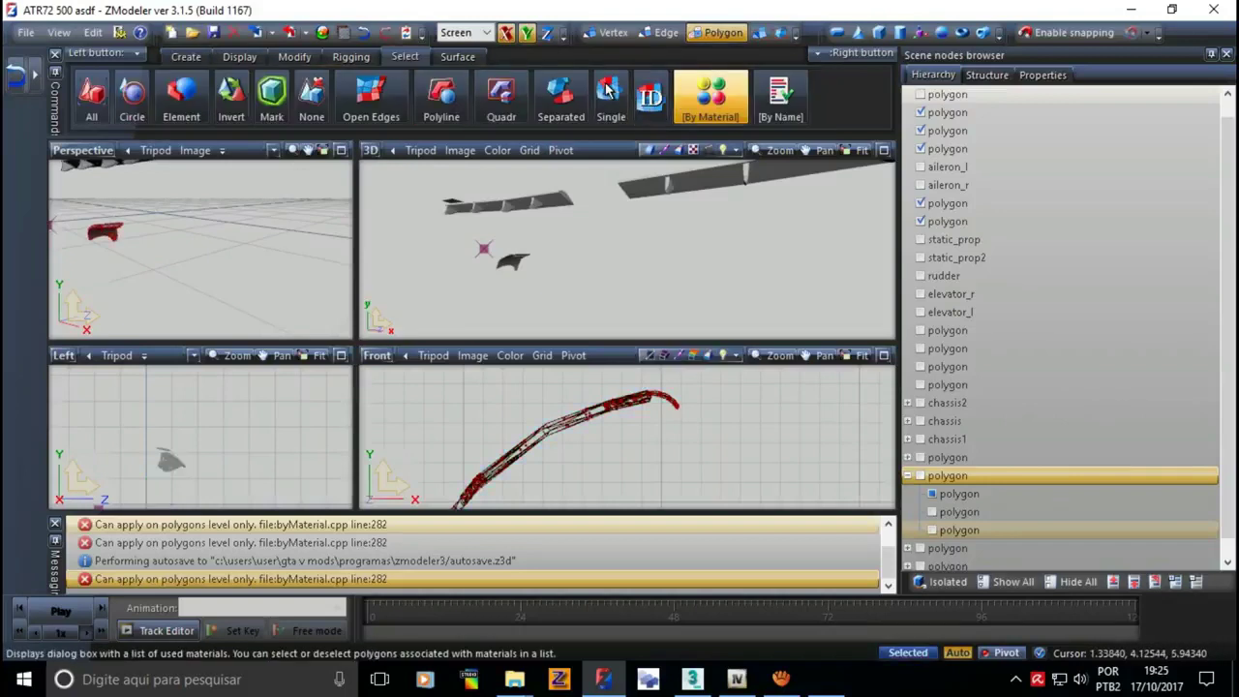
click(710, 91)
key(Up)
key(Up)
key(Up)
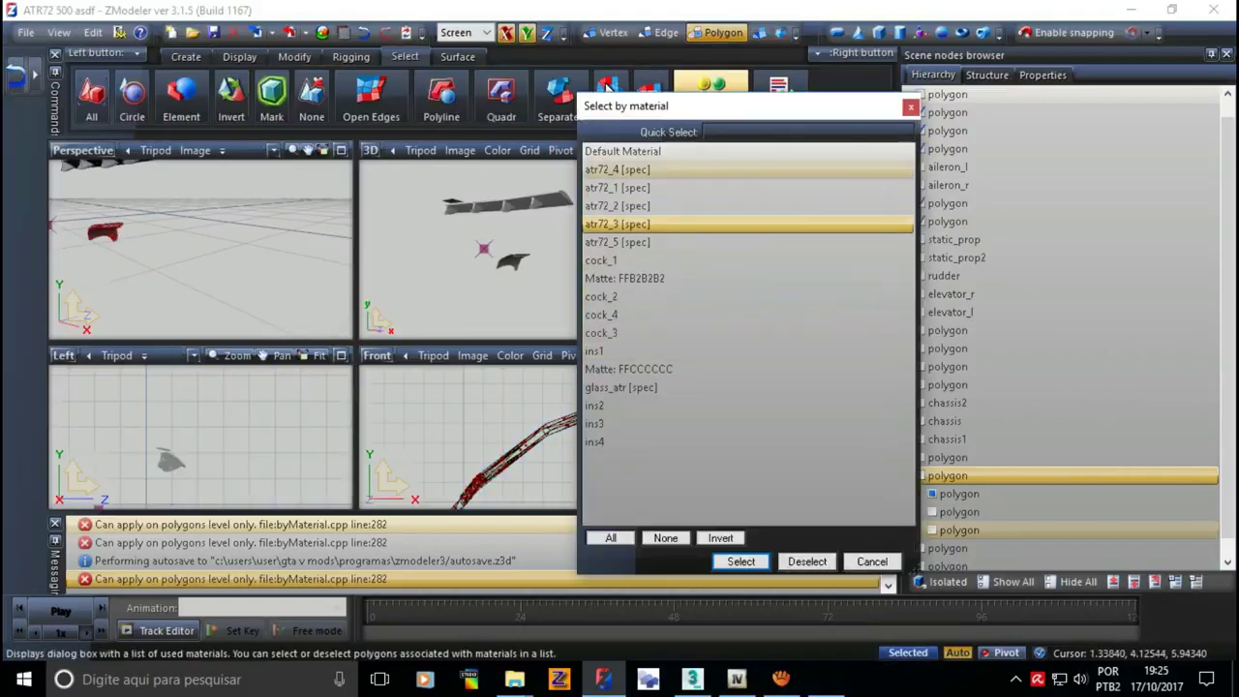
key(Return)
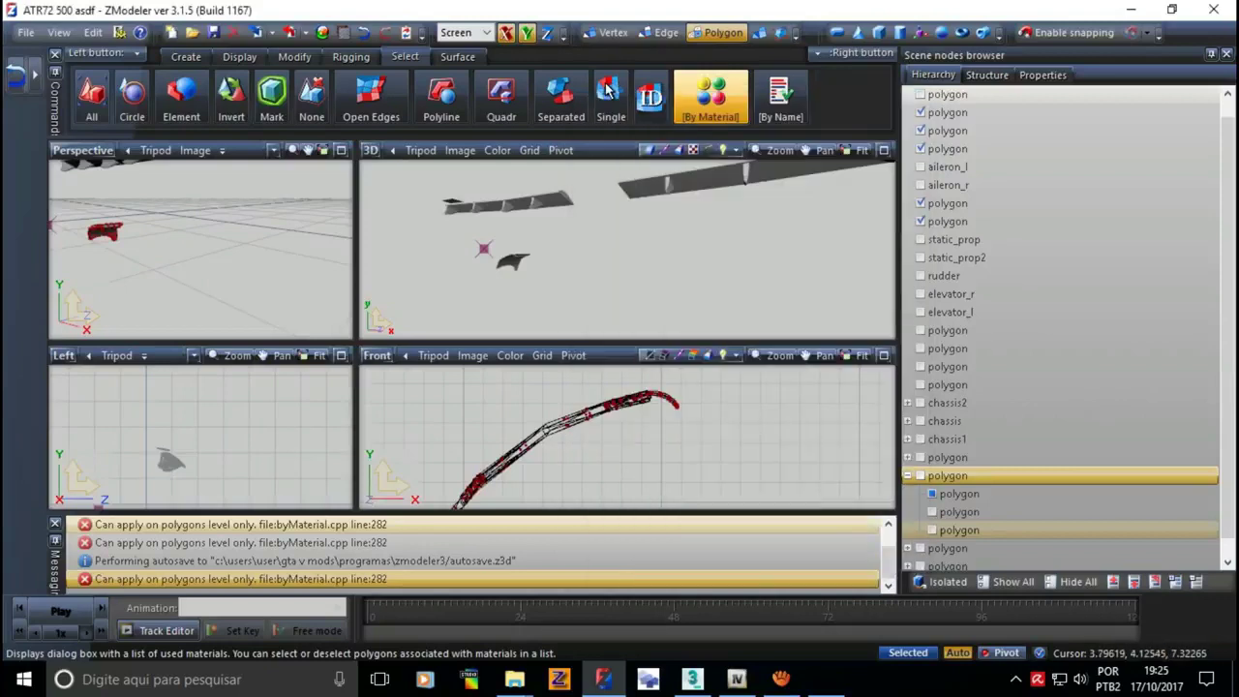
key(space)
key(Down)
key(Down)
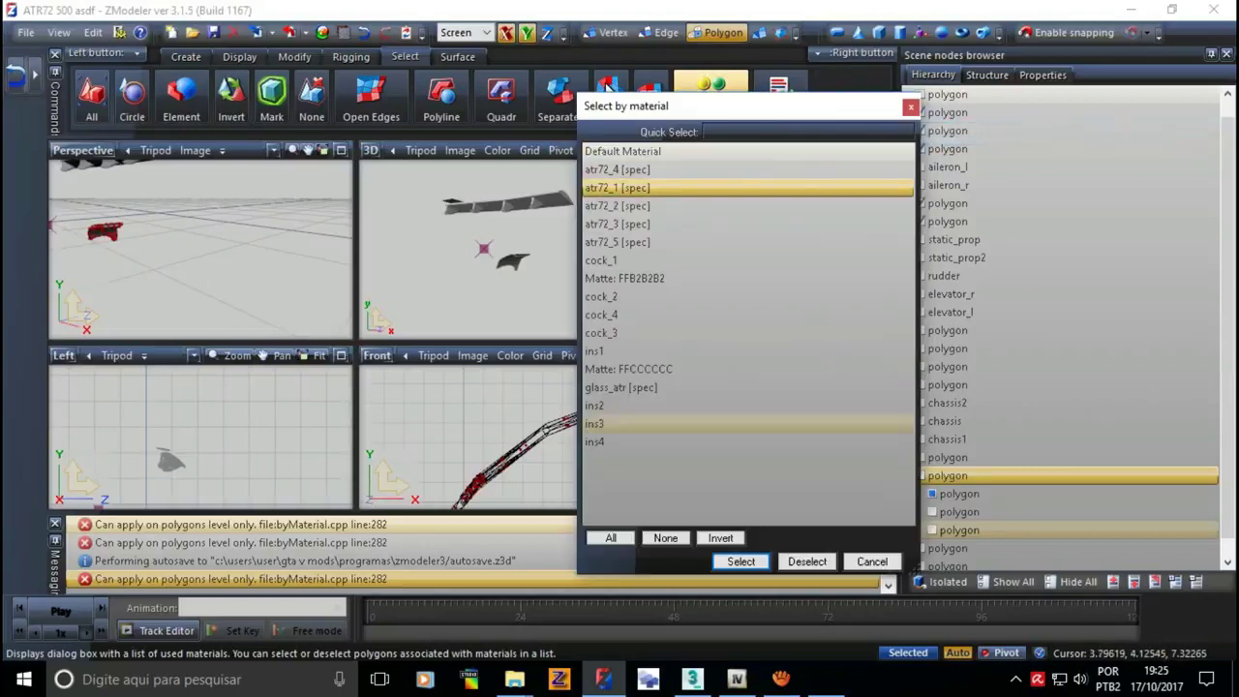
key(Return)
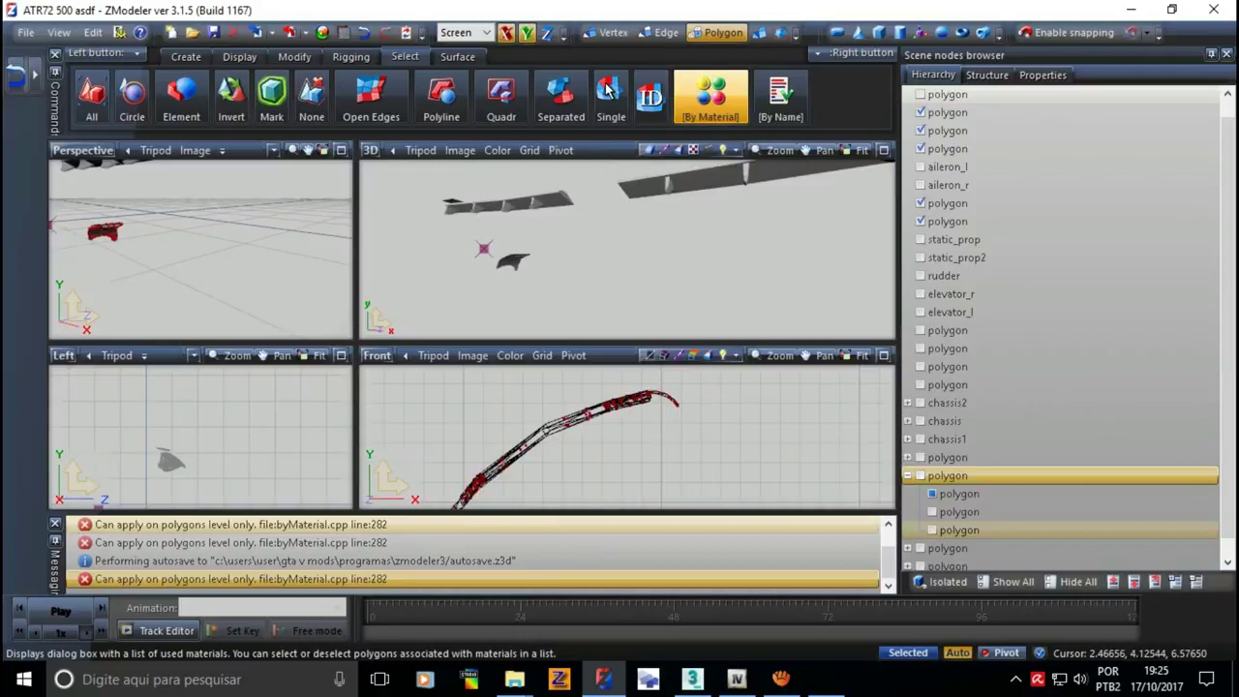
- Add the atr72_3 polygons to the material selection
key(space)
key(Down)
key(Down)
key(Down)
key(Down)
key(Down)
key(Down)
key(Down)
key(Return)
key(space)
key(Down)
key(Down)
key(Down)
key(Down)
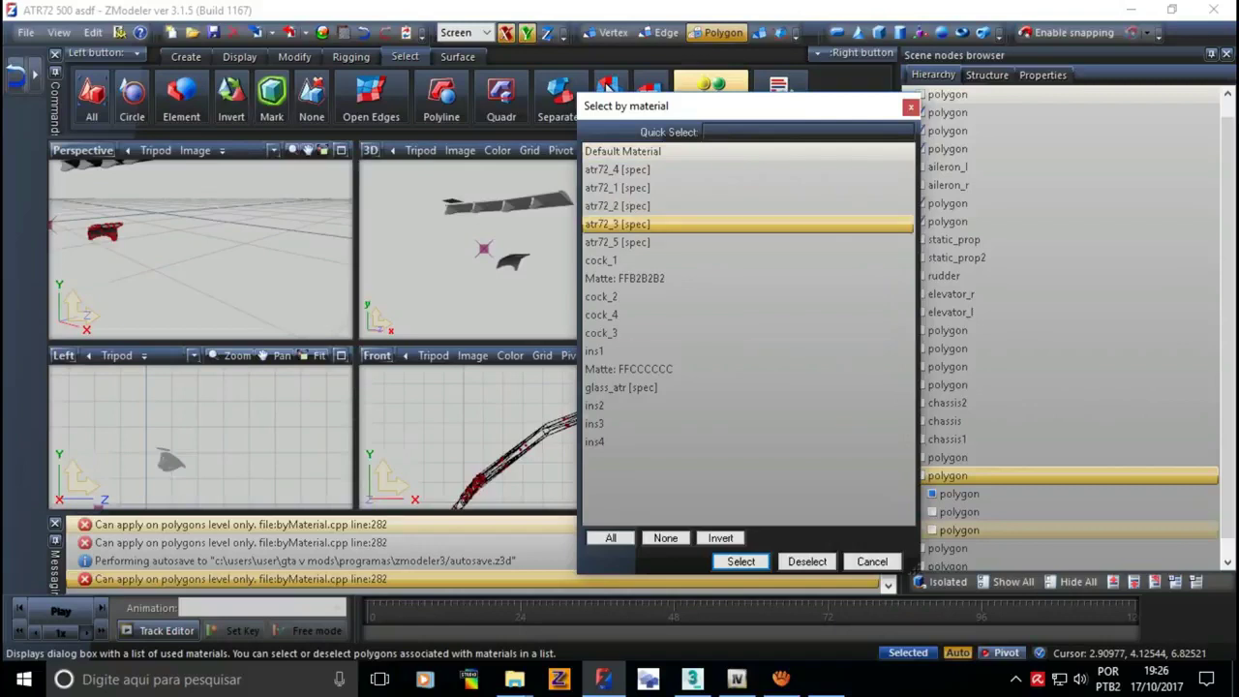
key(Return)
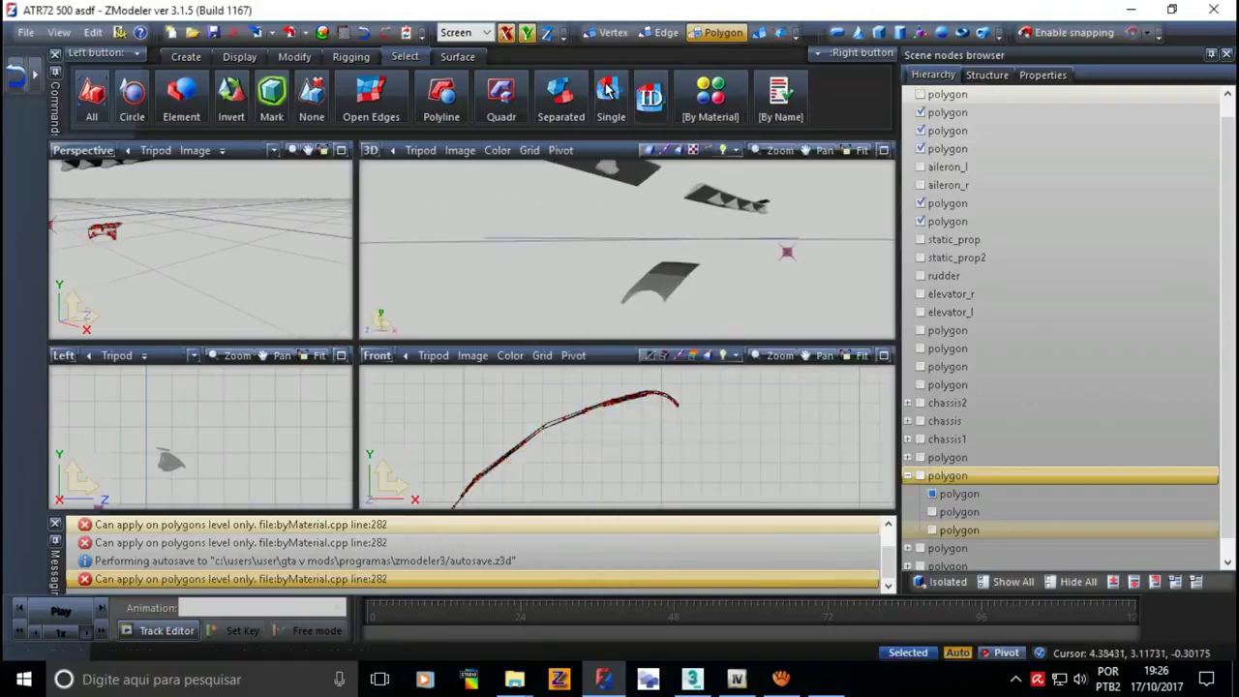
- Detach the selected polygons into a new node and delete the leftover material polygons
key(3)
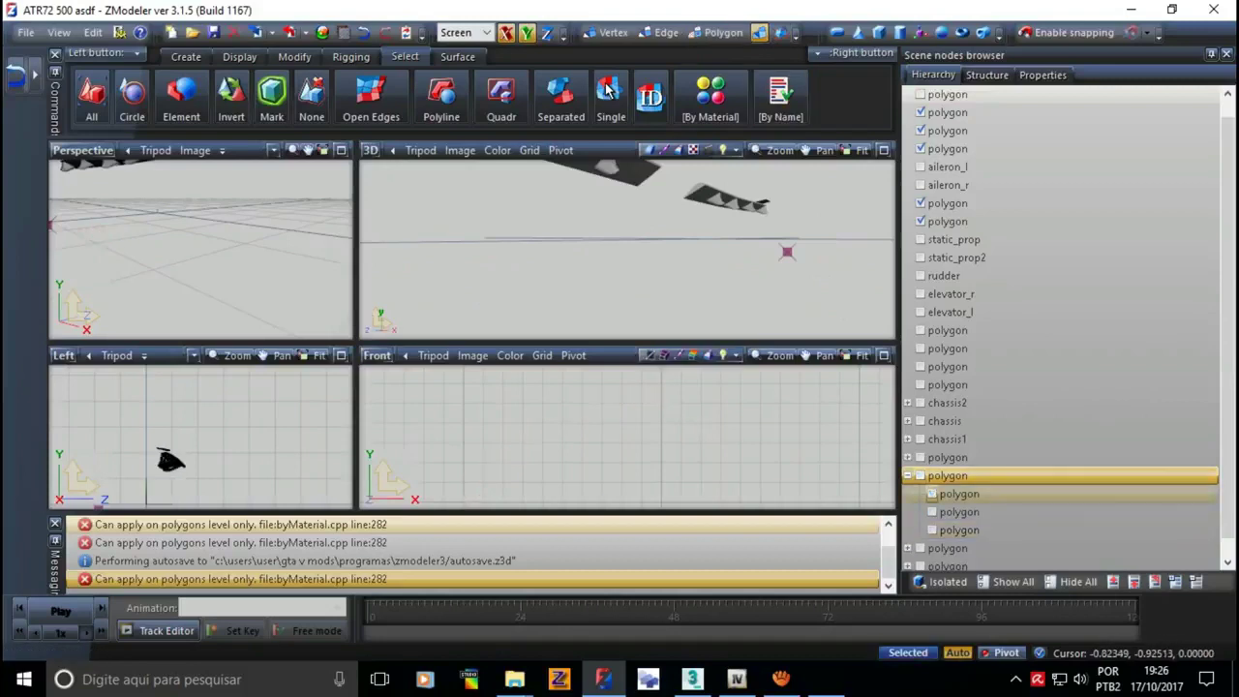
key(1)
click(607, 90)
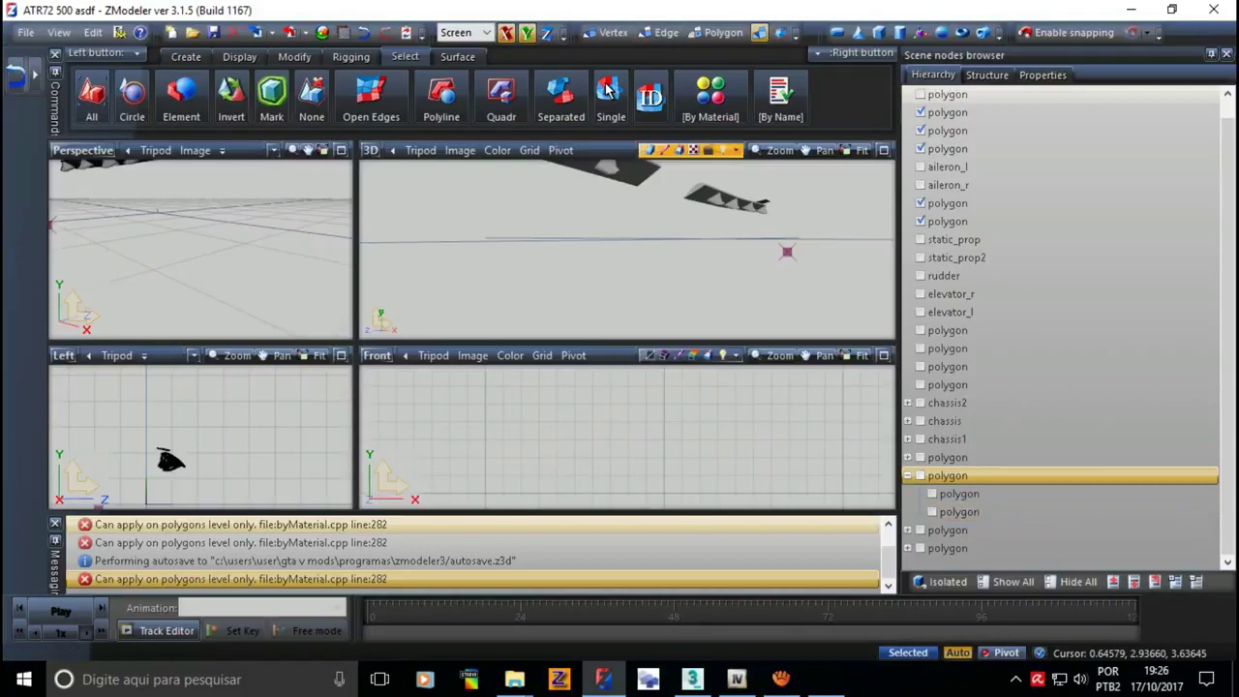
key(3)
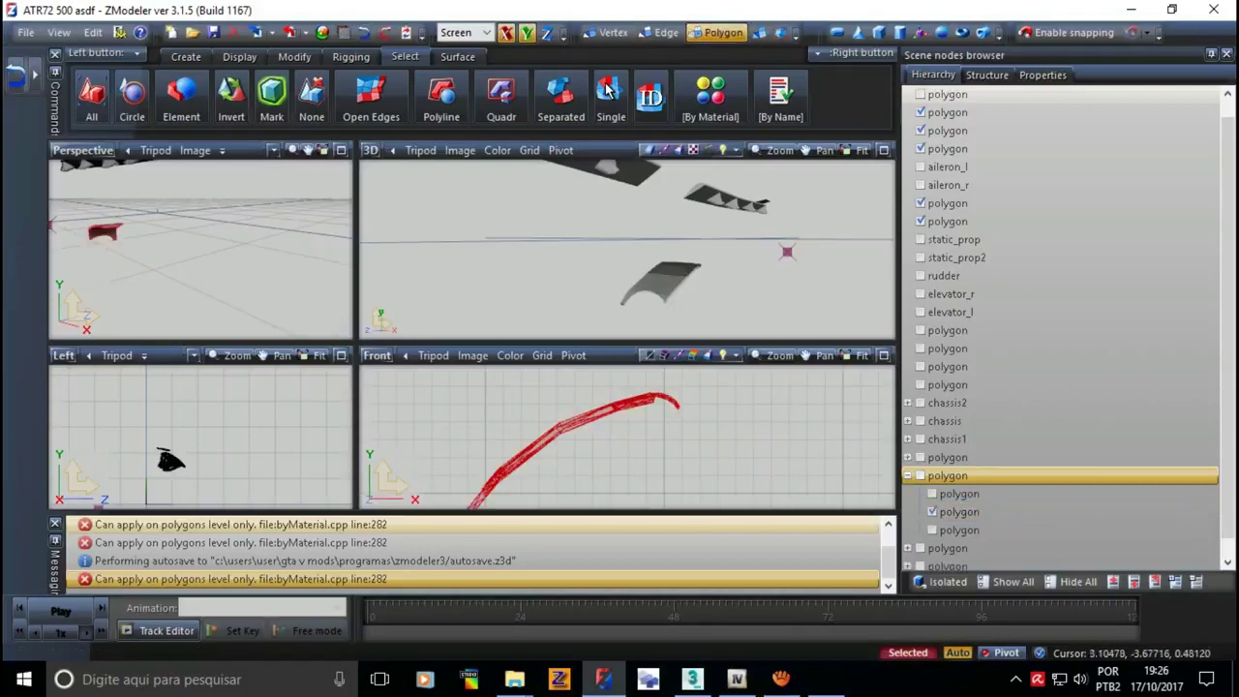
click(711, 97)
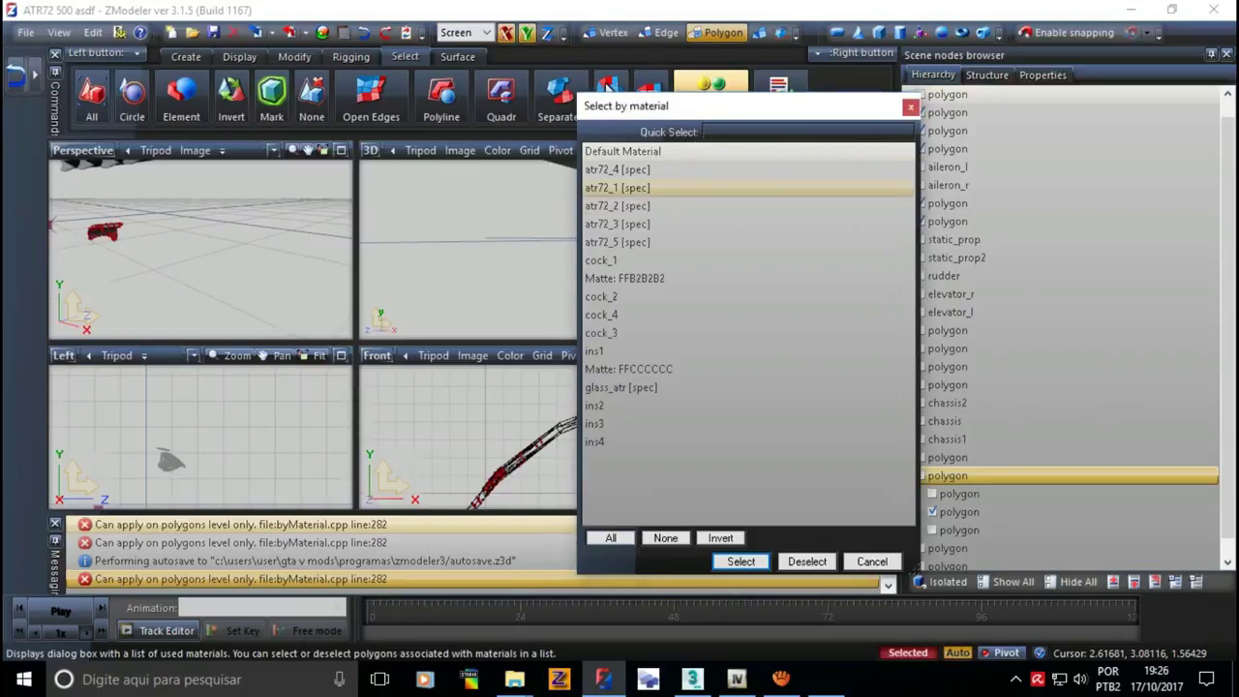
key(Return)
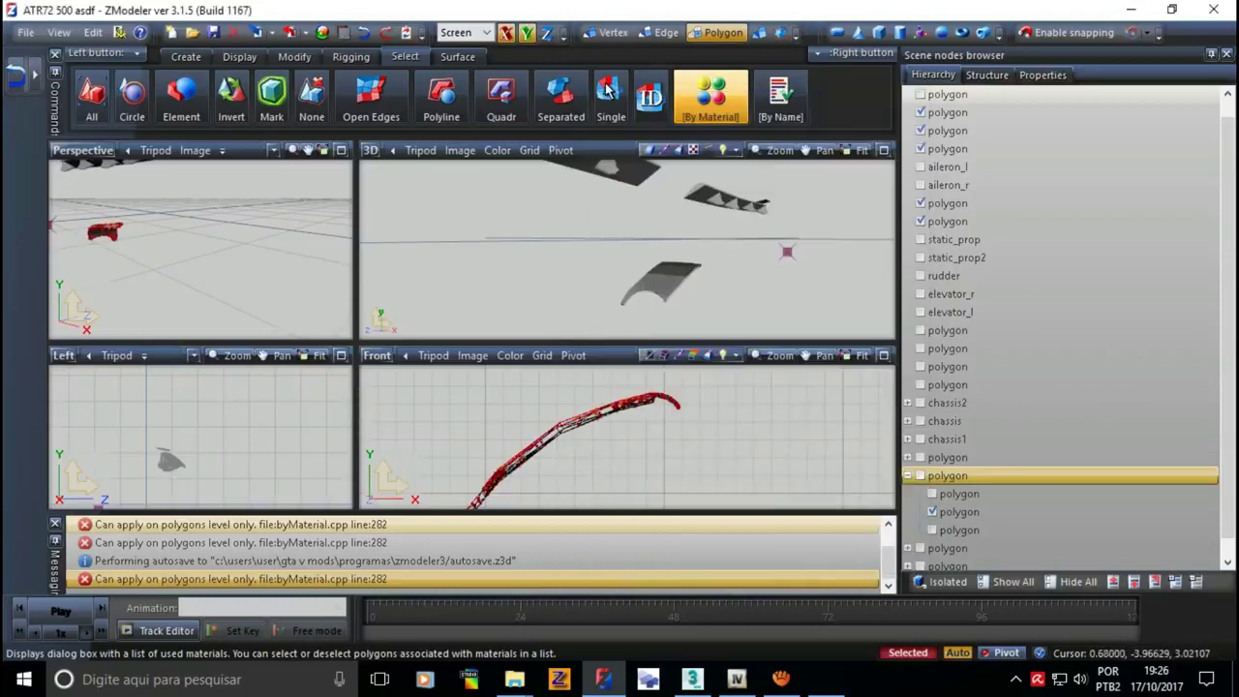
key(Delete)
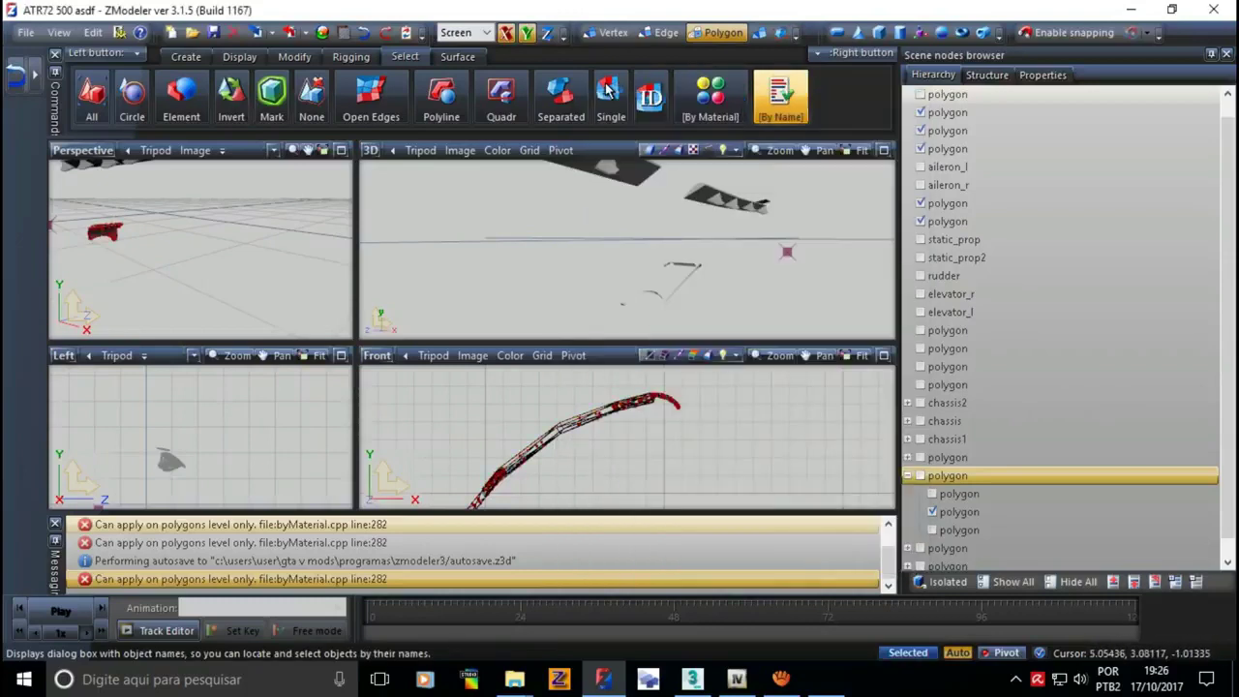
key(4)
- Delete the extra third child part via Edit > Delete and check it in the Front view
click(608, 89)
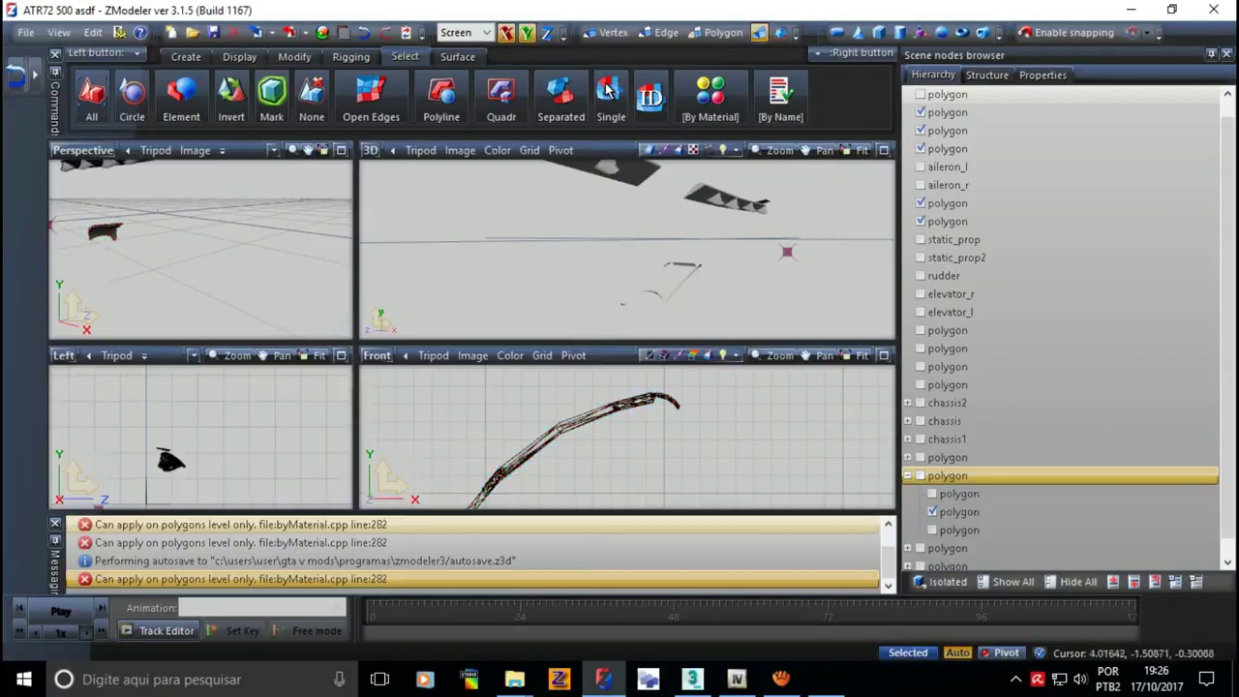
click(932, 494)
right_click(956, 531)
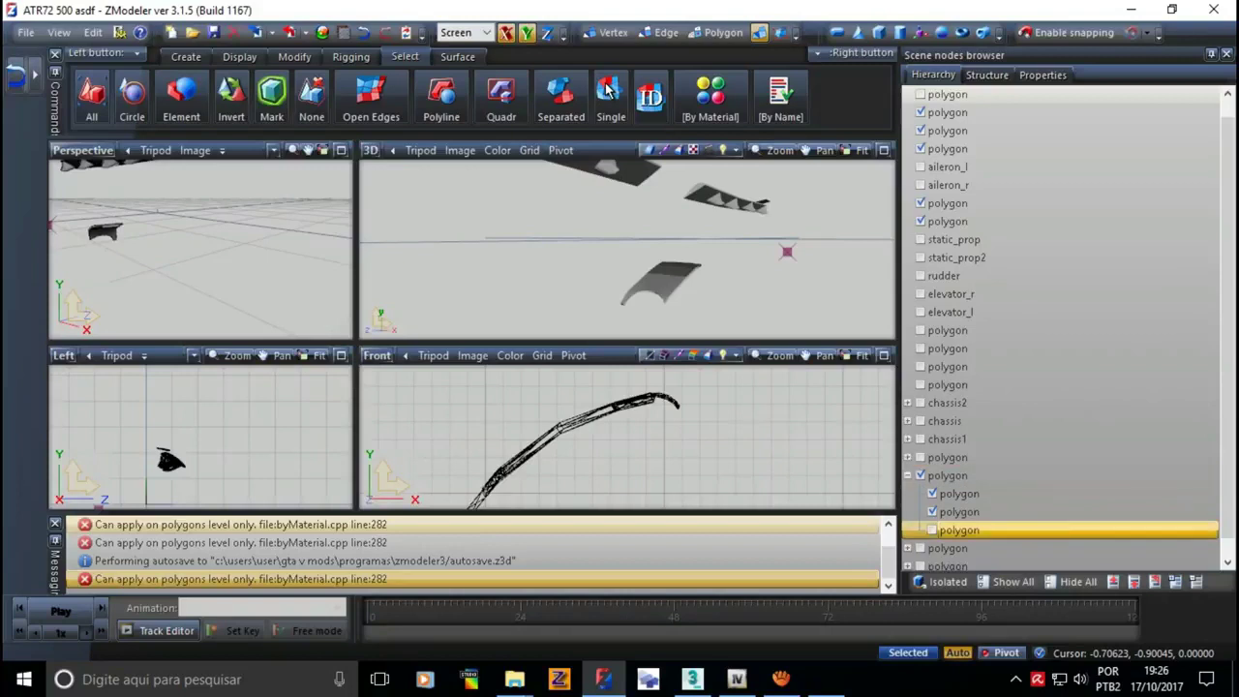
click(1104, 566)
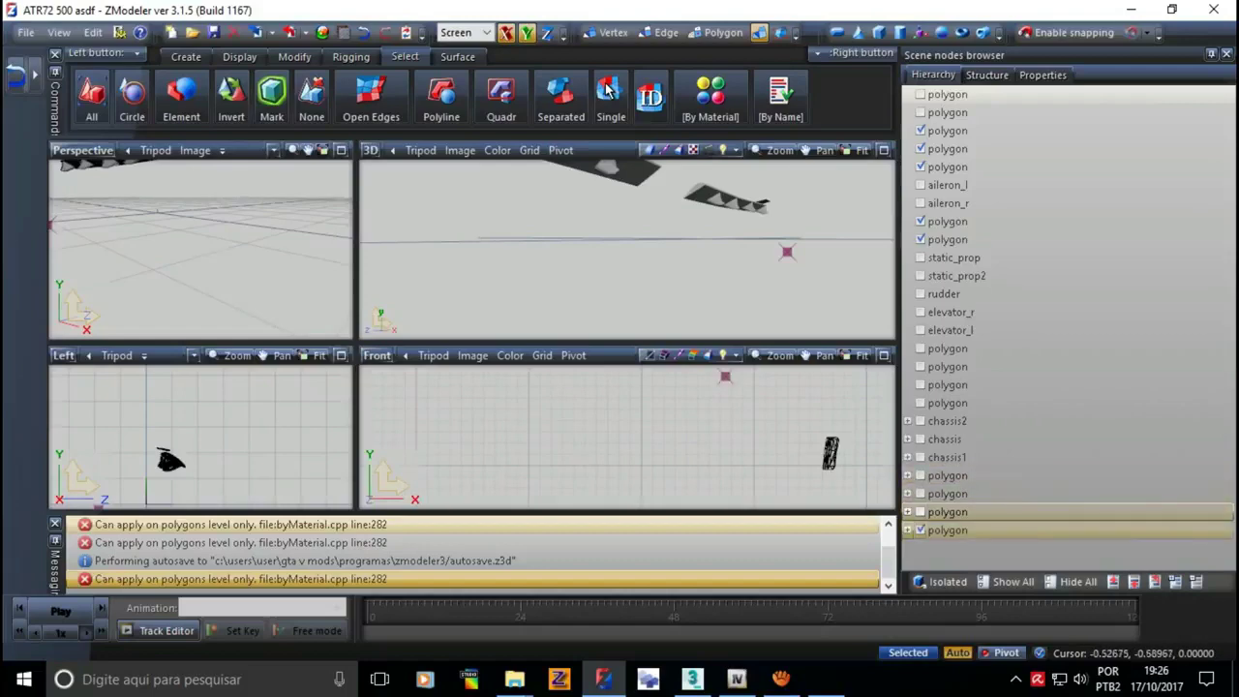
key(alt+w)
scroll(491, 320, up, 5)
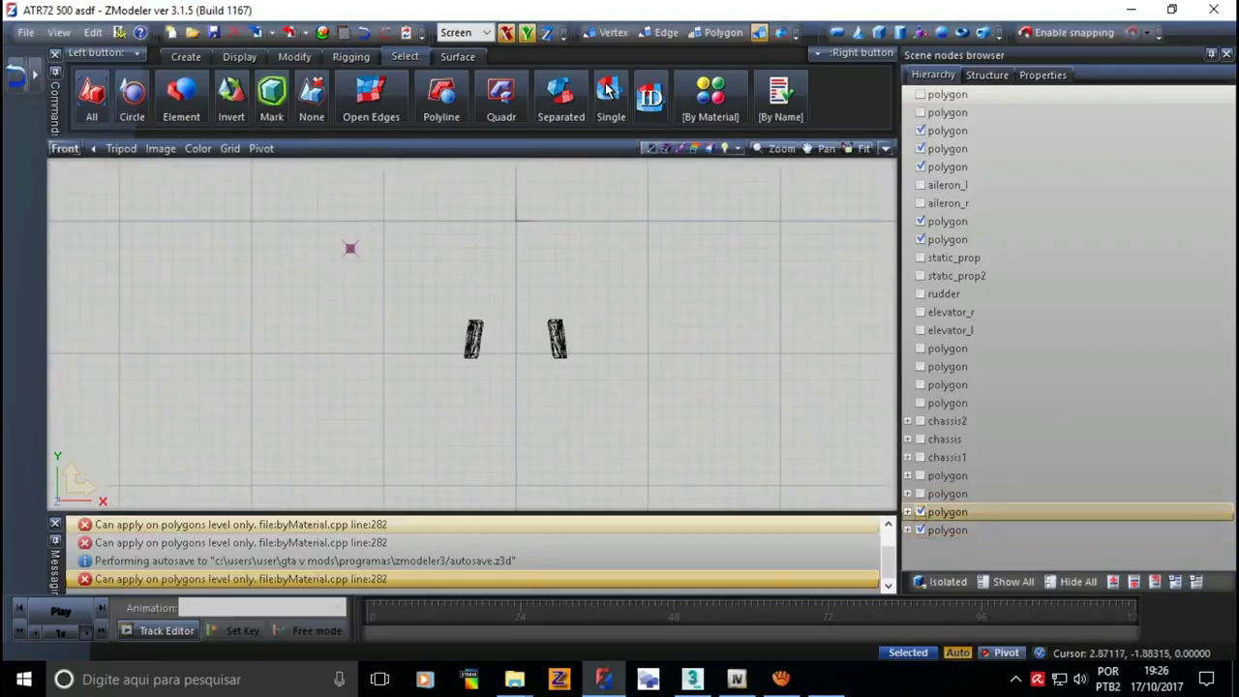
scroll(461, 323, up, 1)
scroll(461, 323, up, 1)
scroll(461, 323, up, 1)
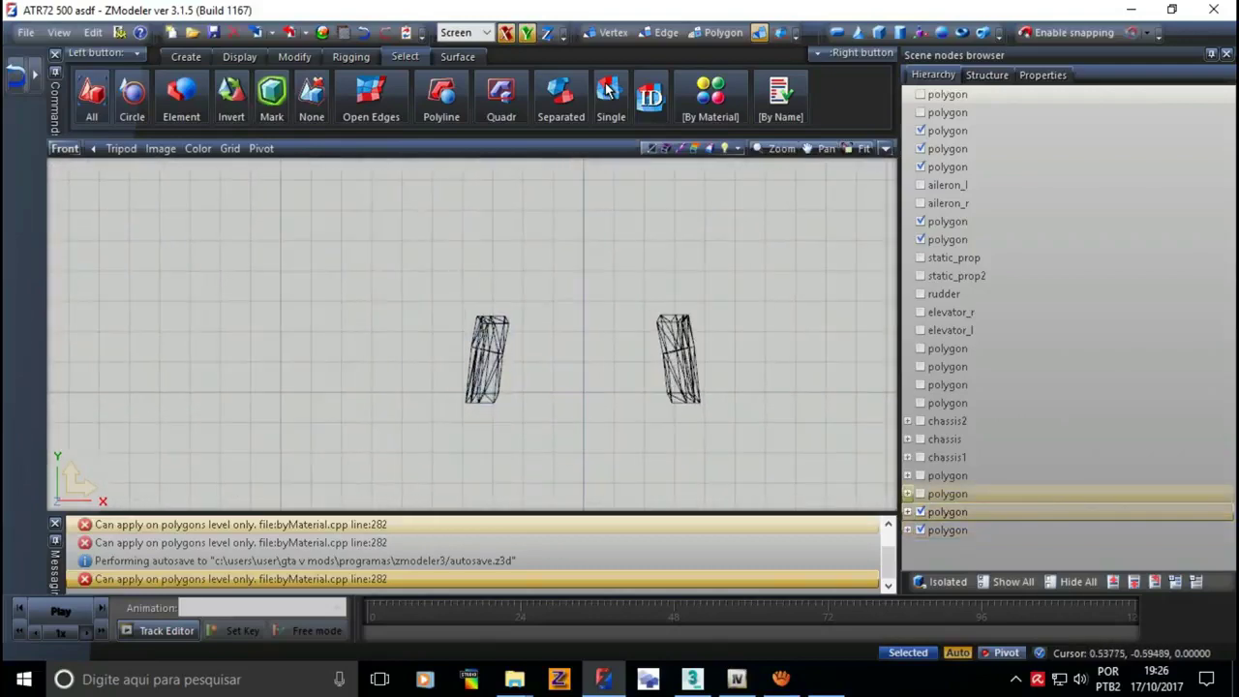
key(alt+w)
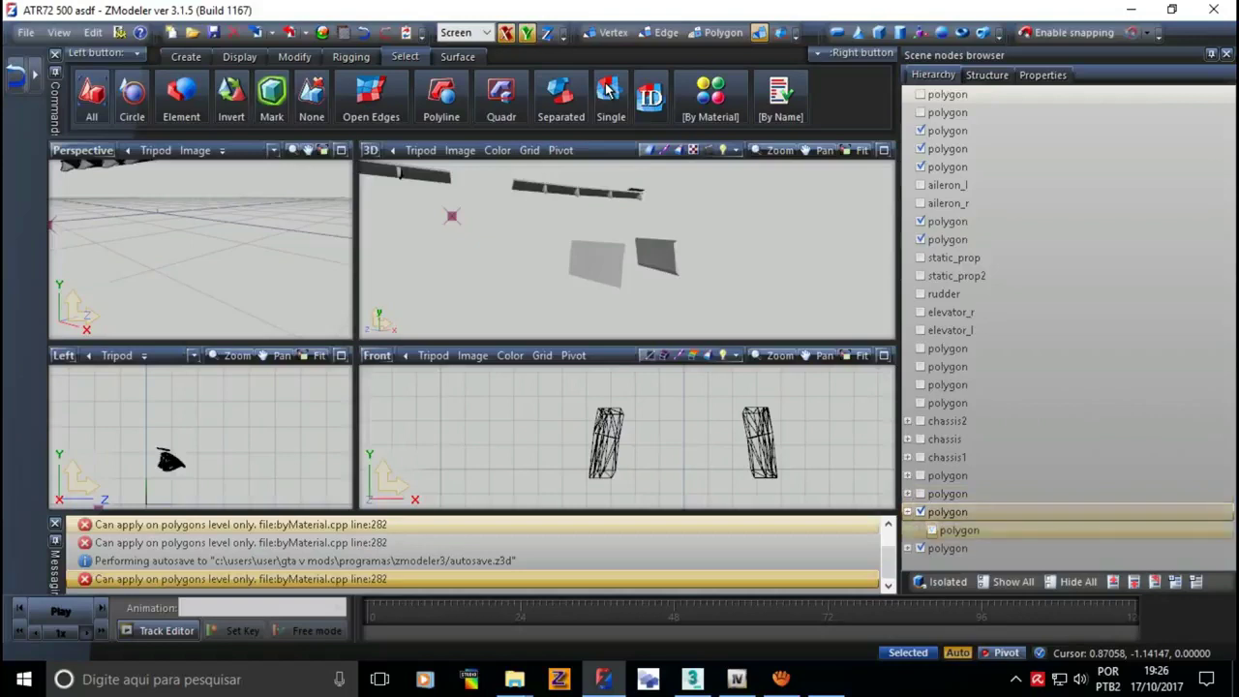
- Select the left gear door's polygons by material at polygon level
click(607, 444)
key(3)
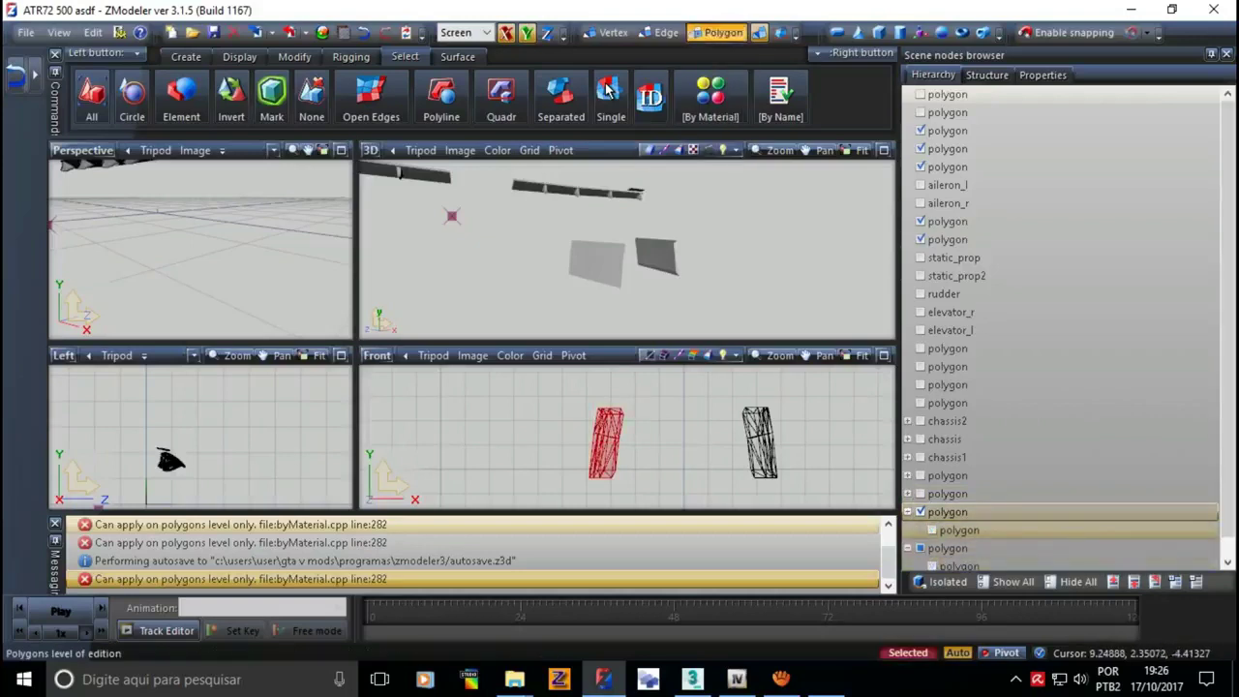
click(711, 96)
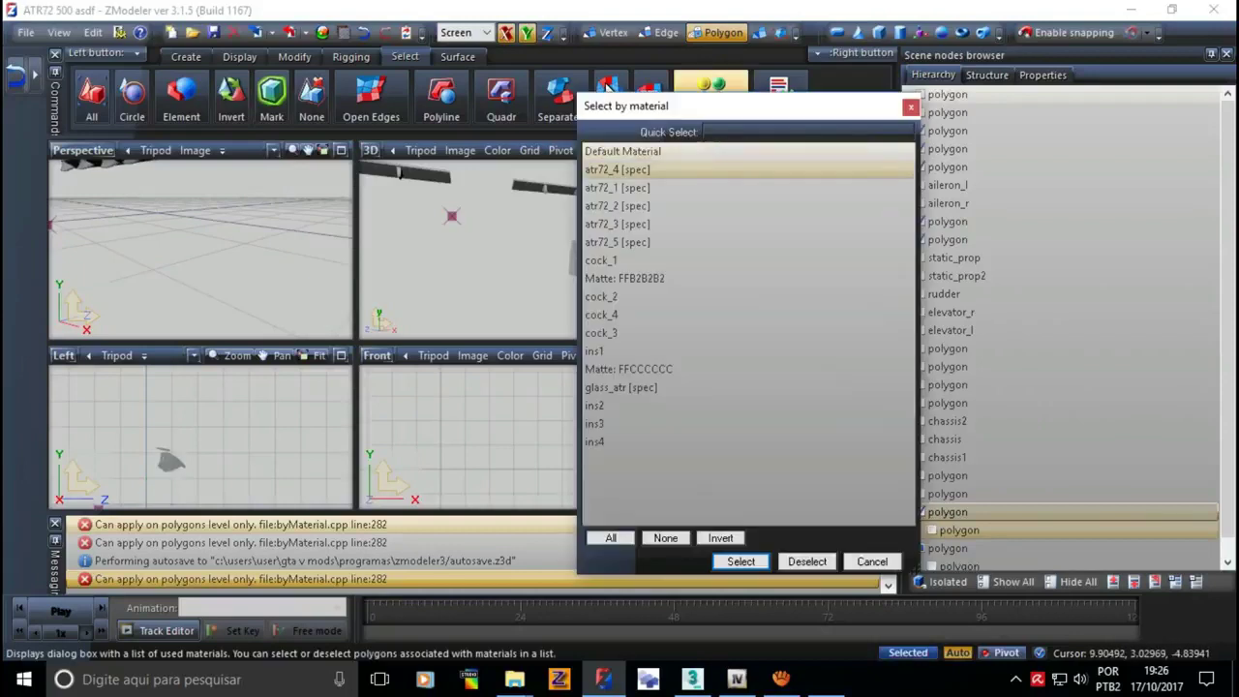
key(Down)
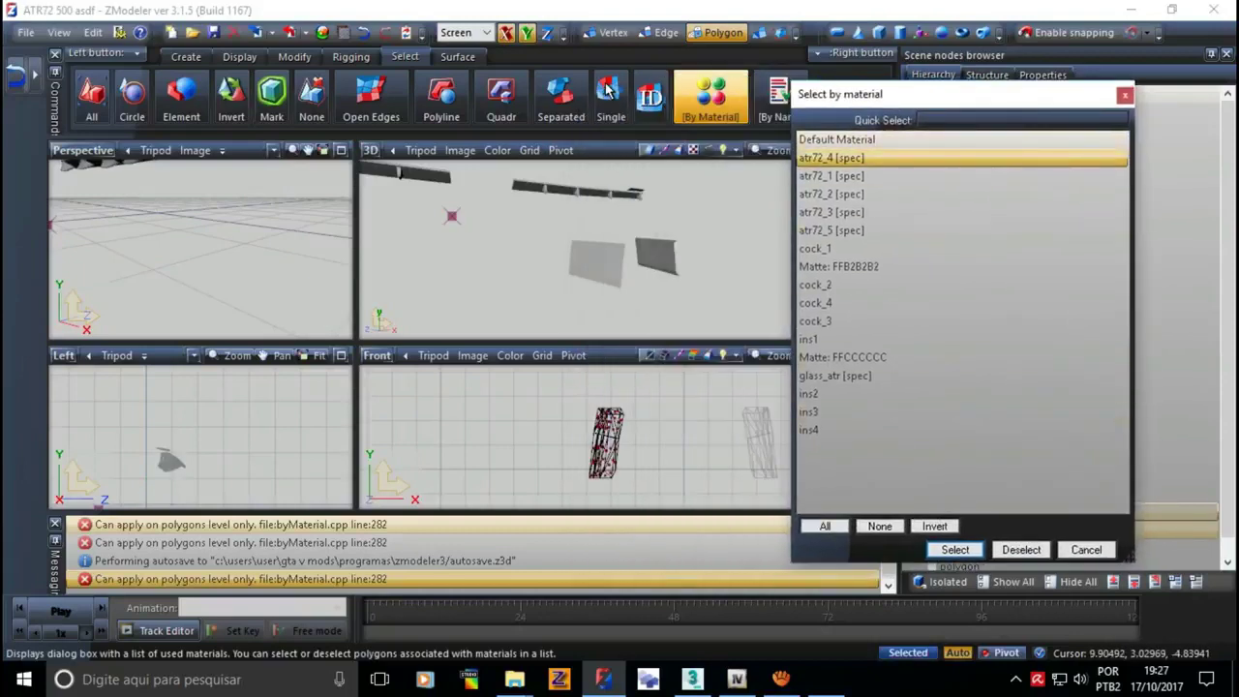
key(Return)
key(Down)
key(Return)
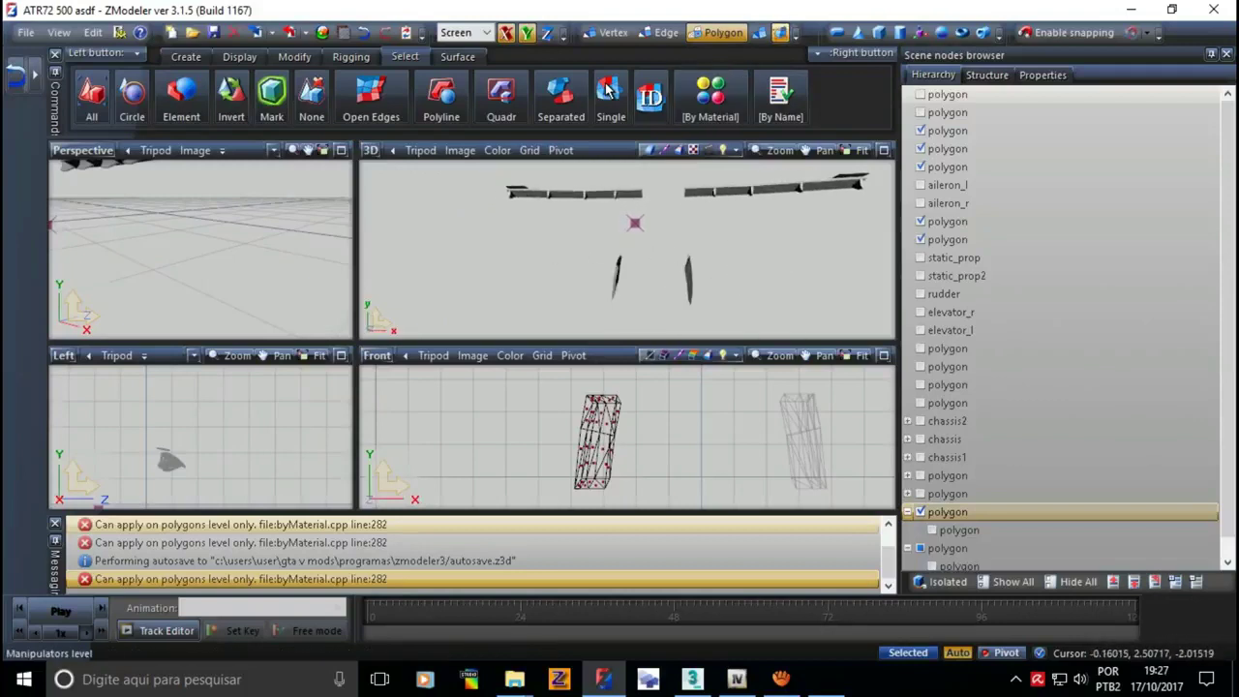
- Select the right gear door's atr72_1 polygons with the By Material list
click(780, 440)
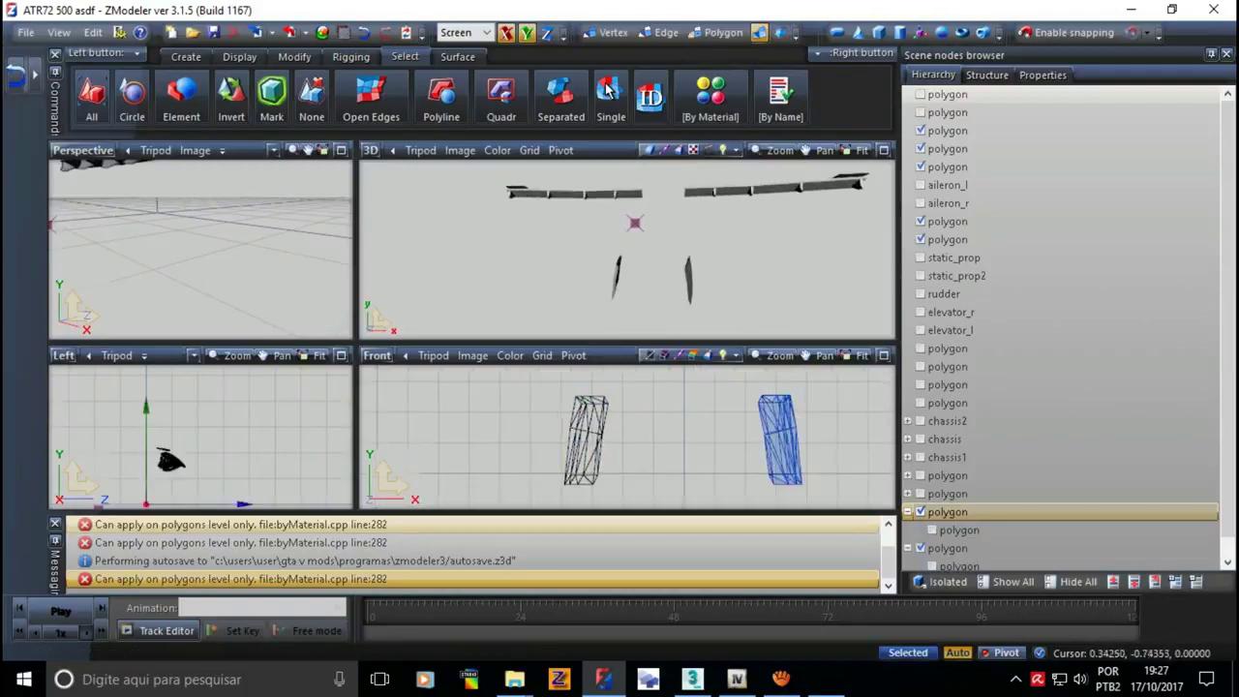
key(3)
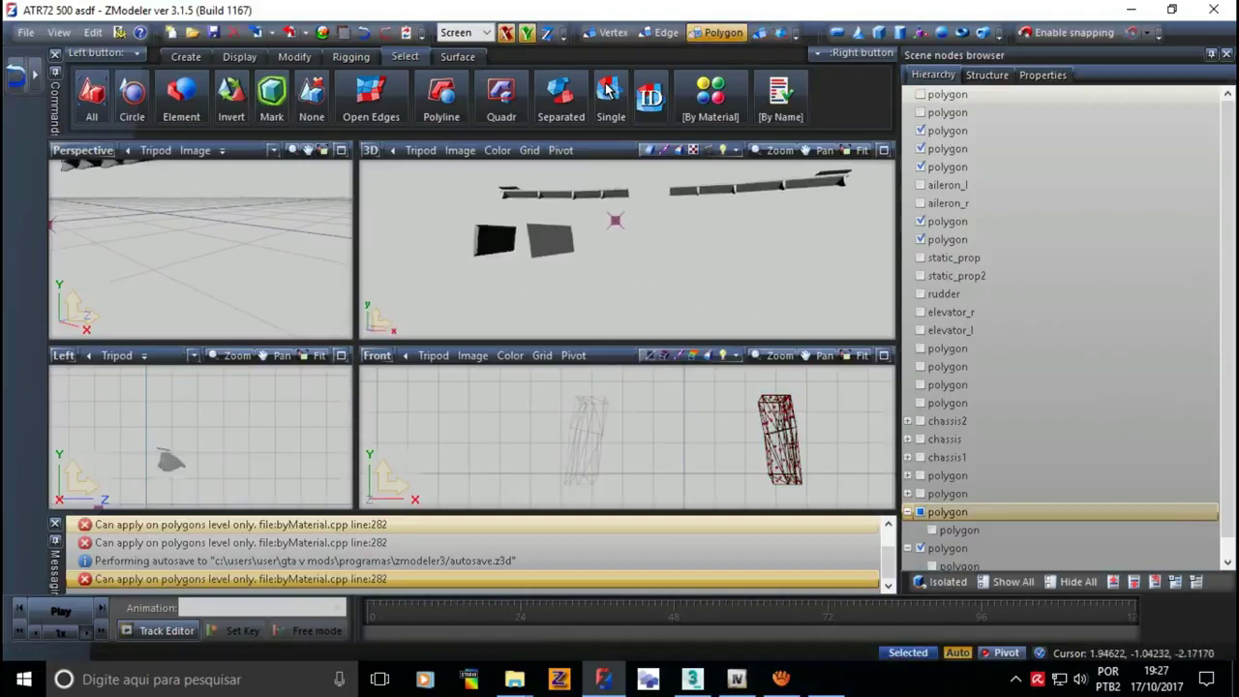
click(711, 97)
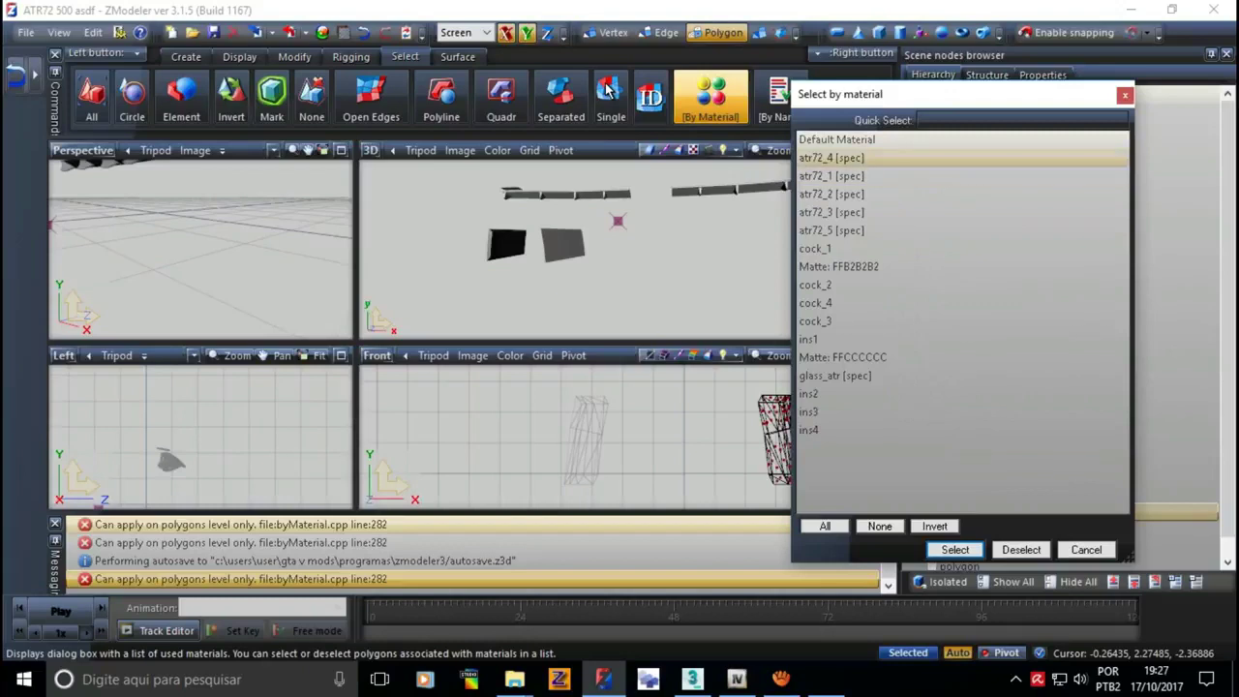
key(Escape)
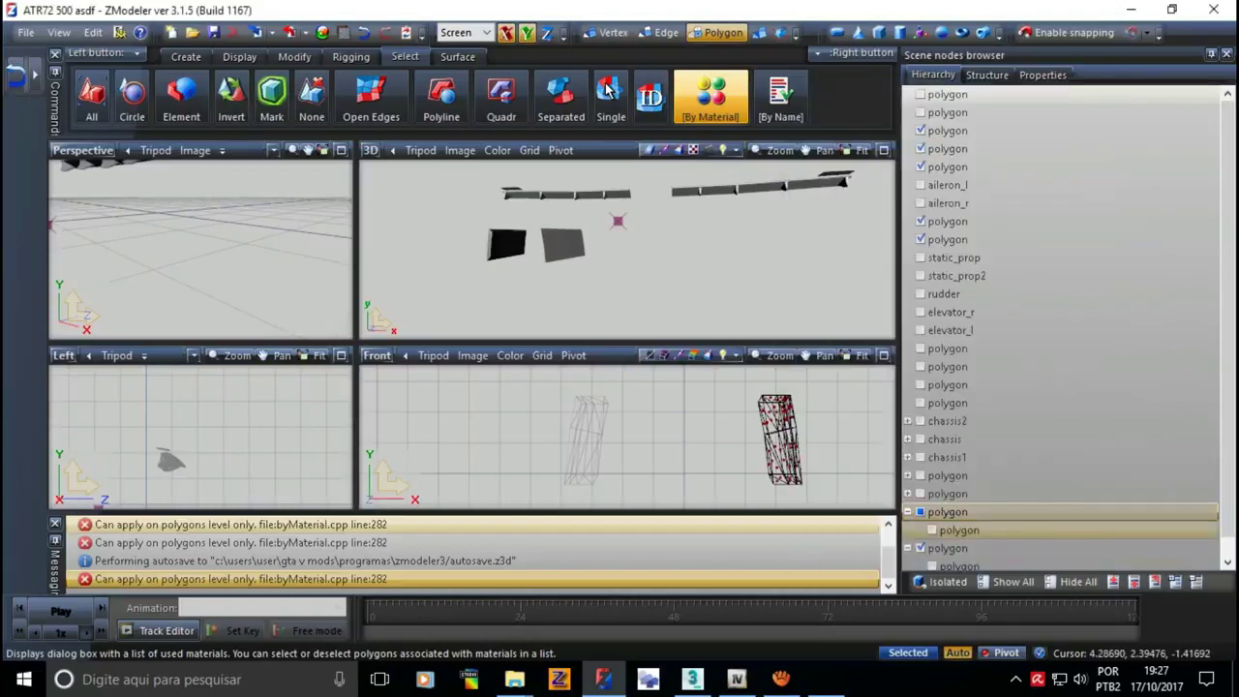
key(Return)
key(Down)
key(Return)
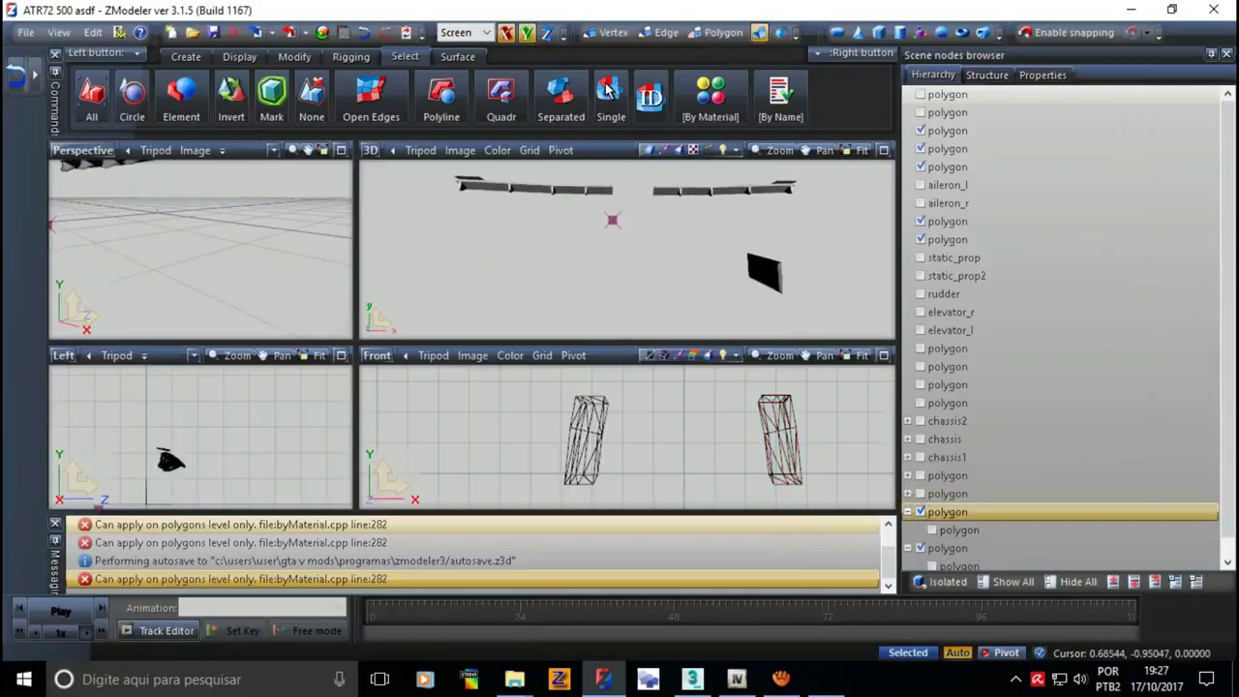
- Reveal the gear door's child nodes and switch to polygon-level selection
key(Down)
key(Down)
key(Up)
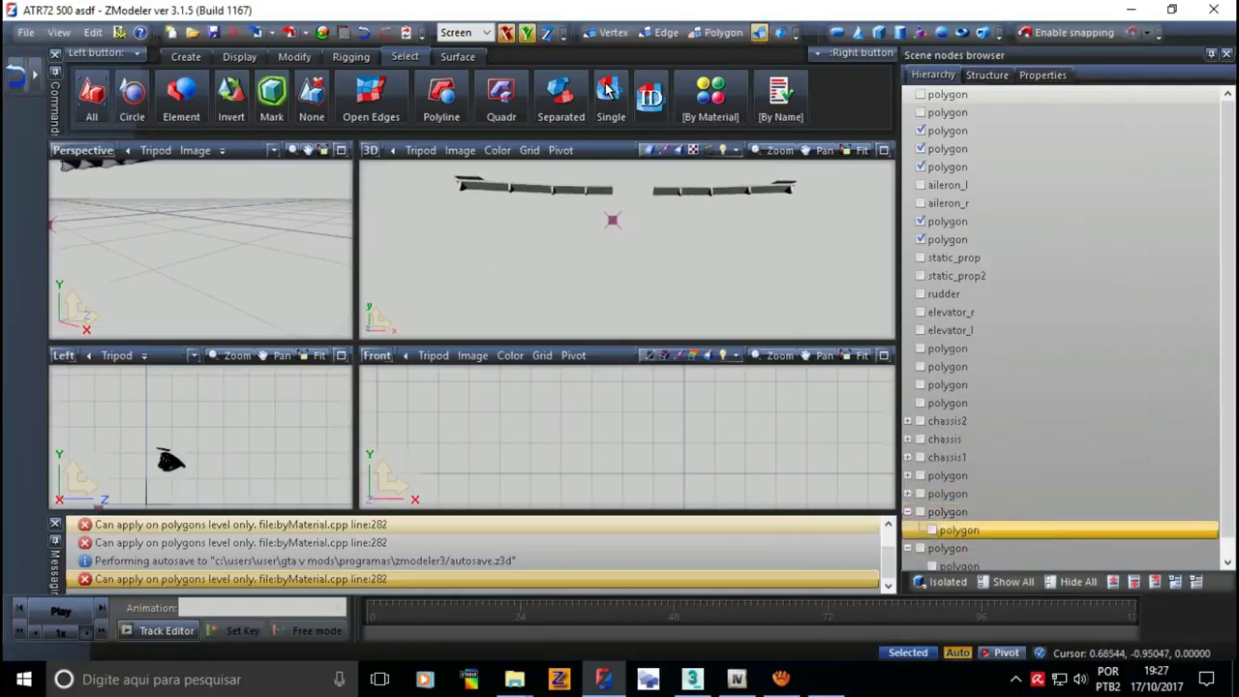
key(space)
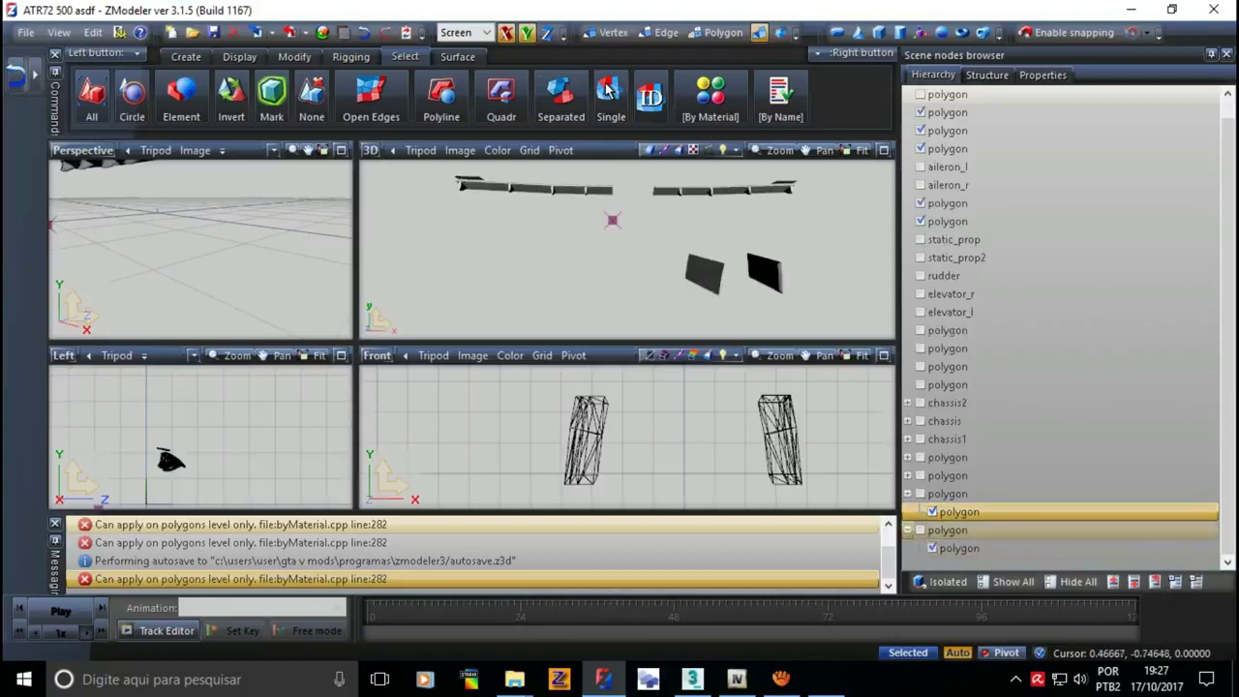
key(3)
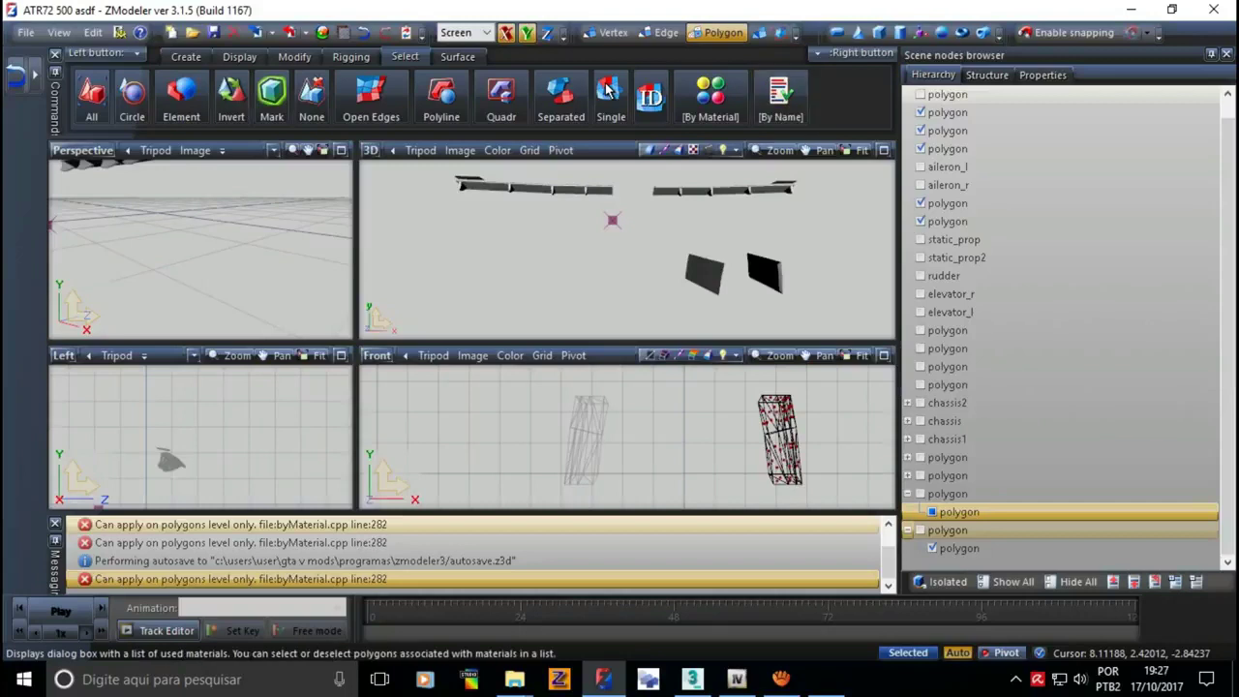
click(711, 97)
key(Return)
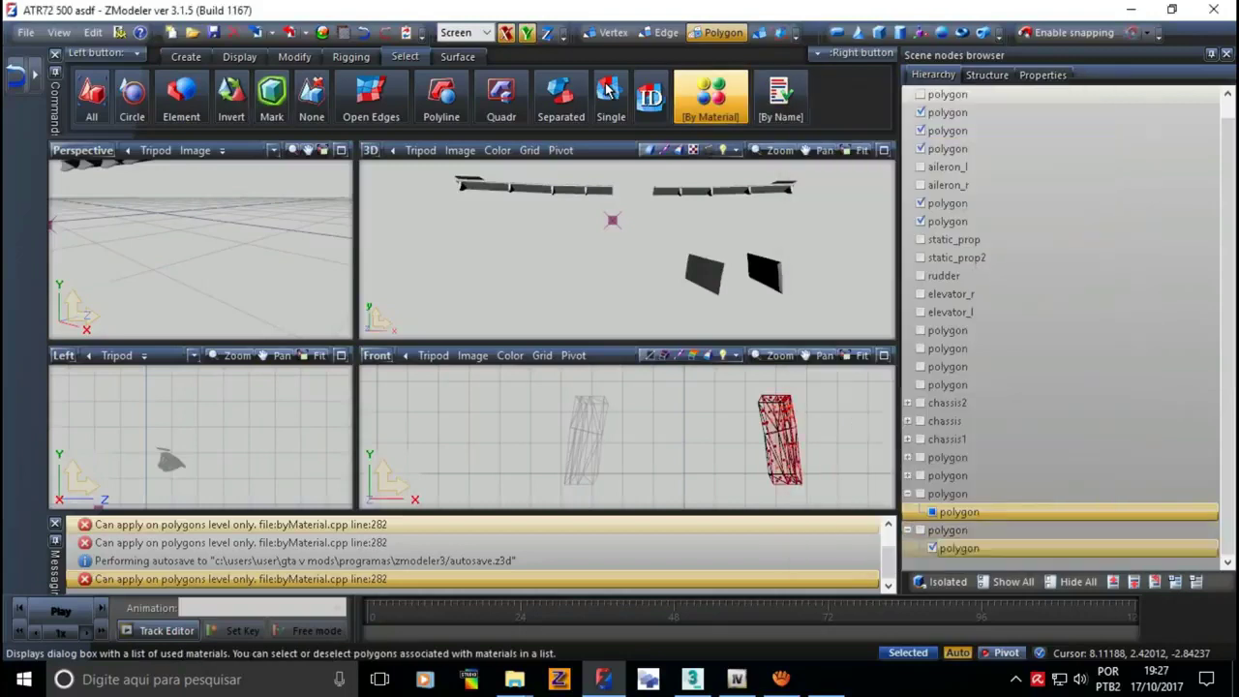
key(Left)
key(Return)
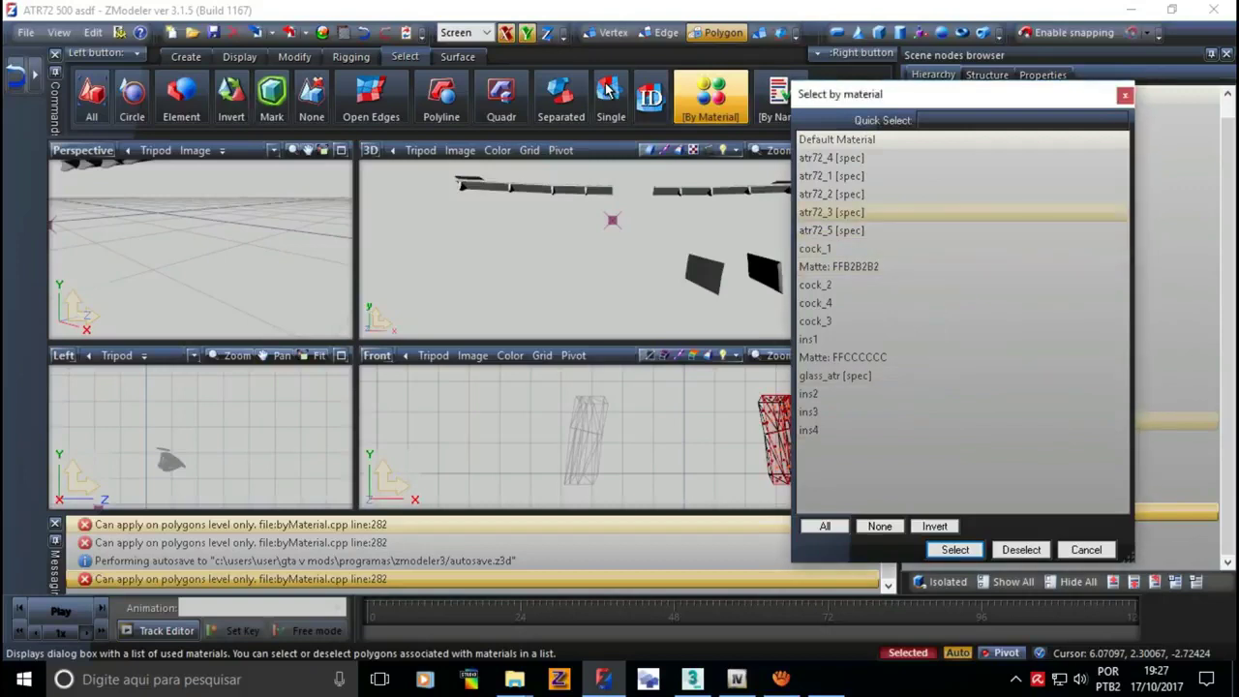
key(Escape)
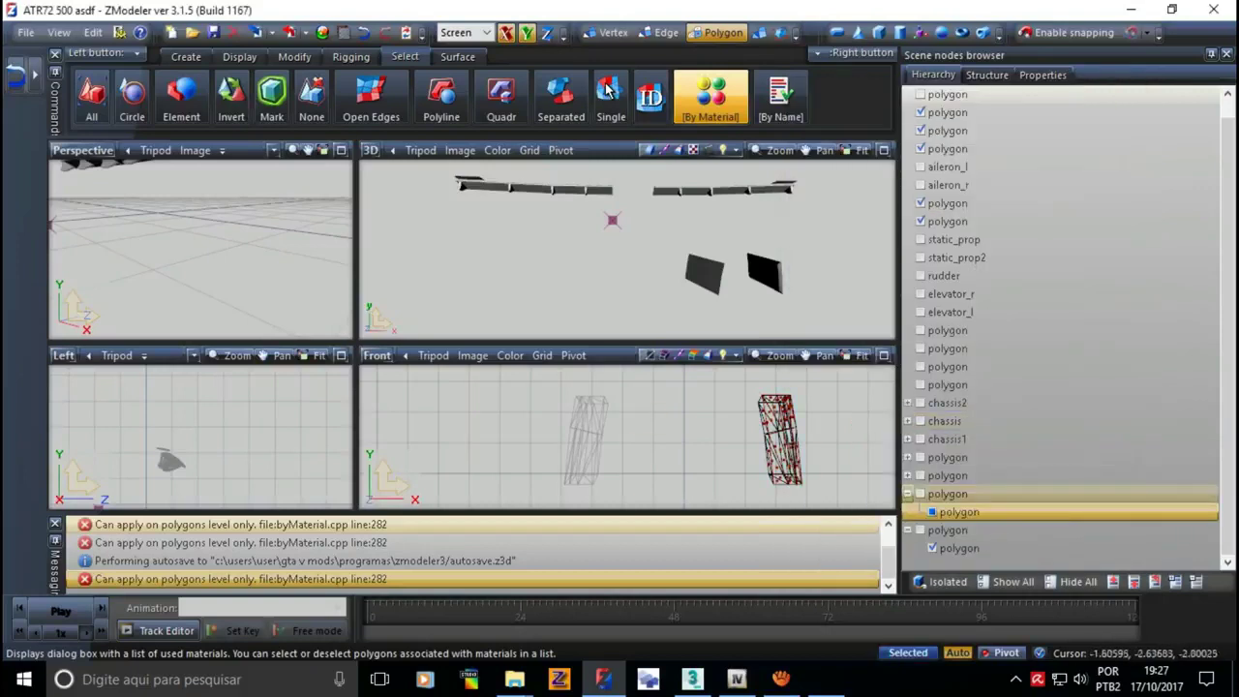
- Select the atr72_3 material polygons on the first gear door
click(711, 97)
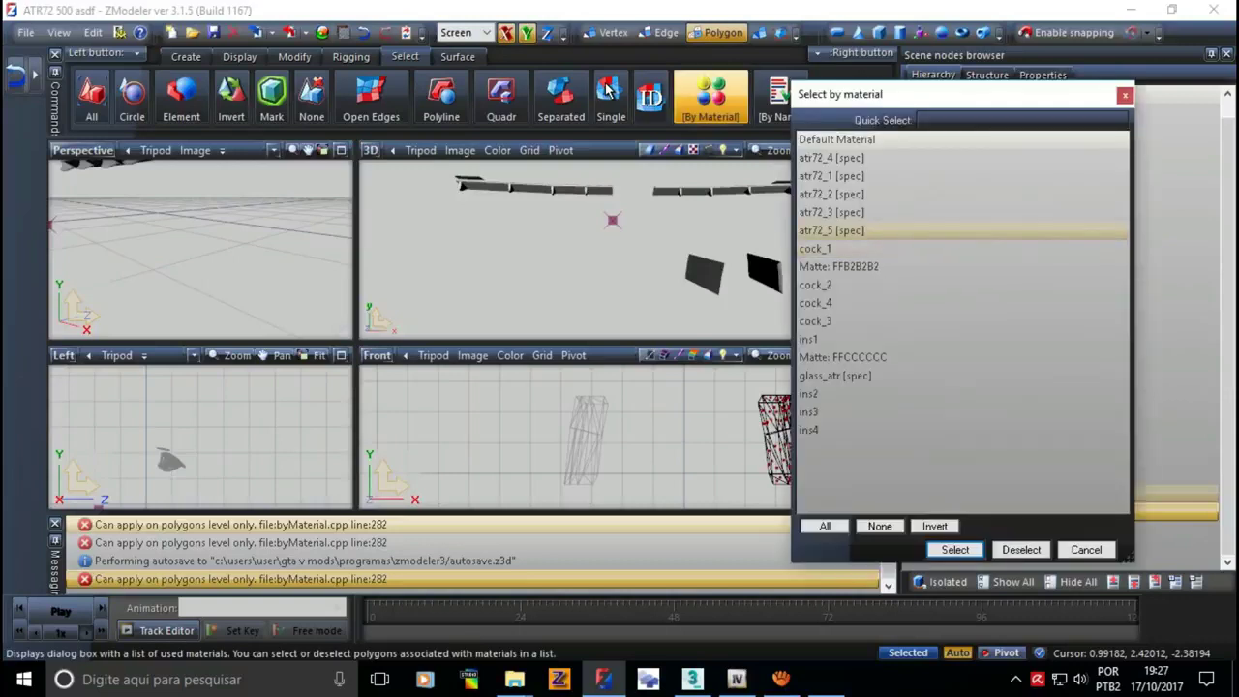
key(Escape)
click(711, 97)
click(831, 213)
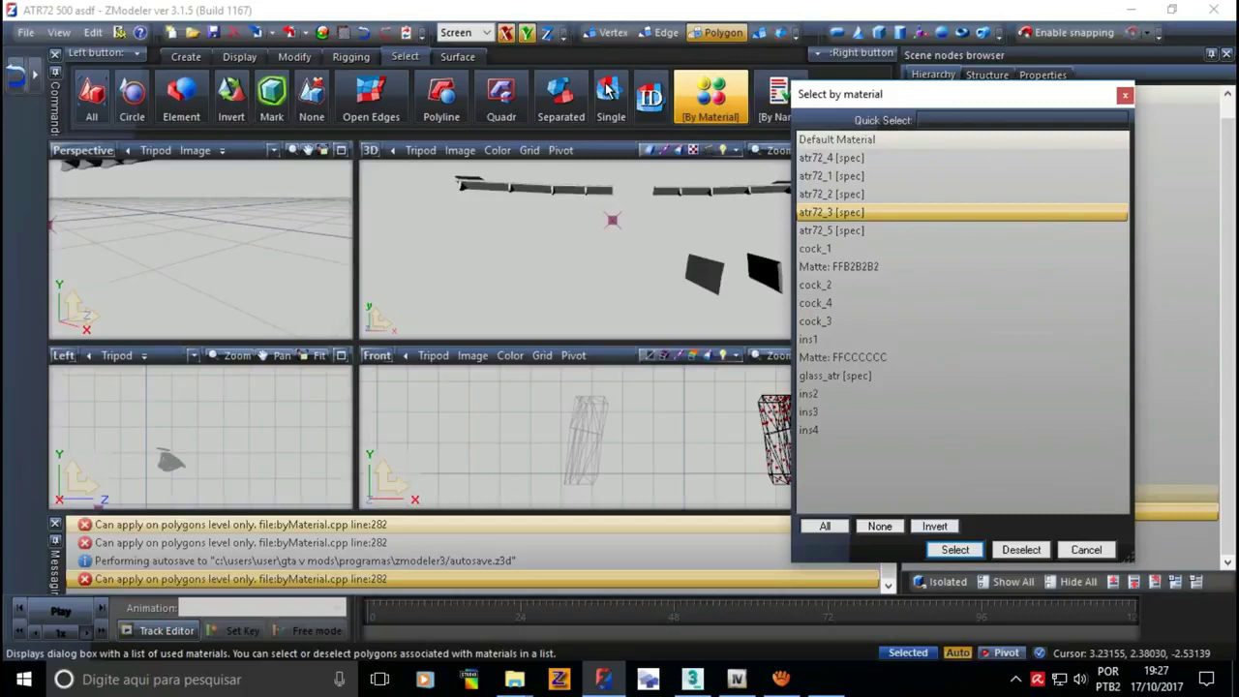
key(Return)
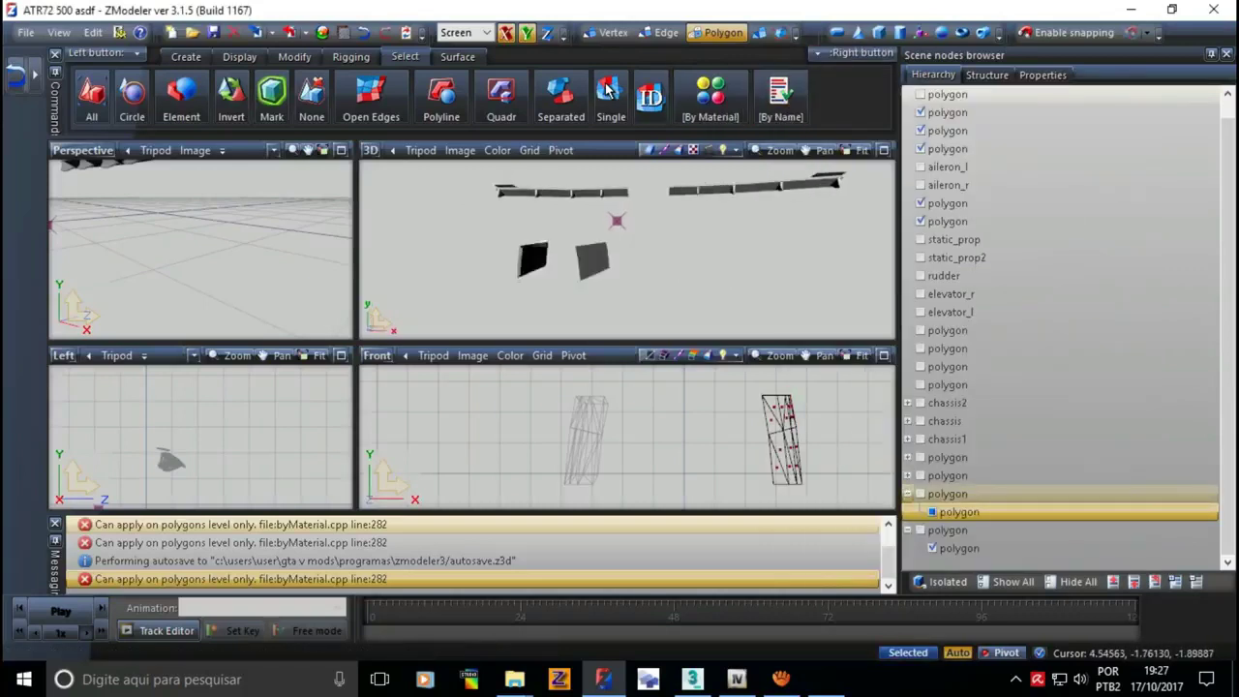
- Select the second door's atr72_3 polygons, then make both door nodes visible again
key(Escape)
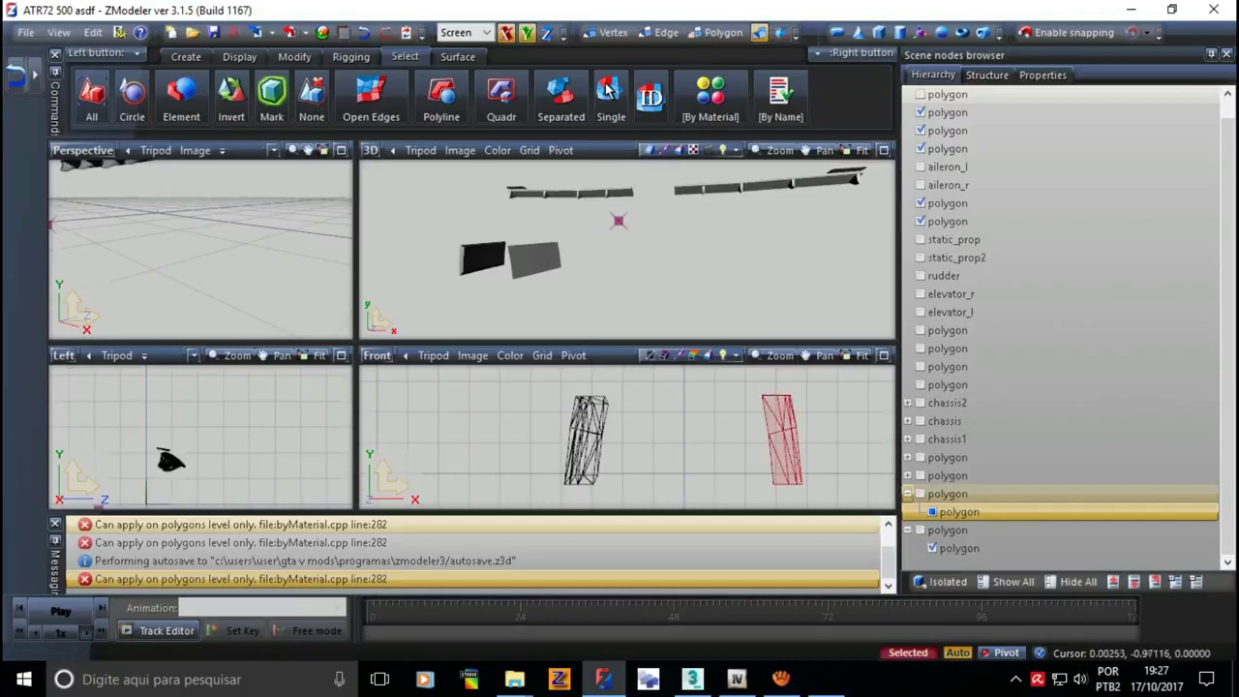
key(3)
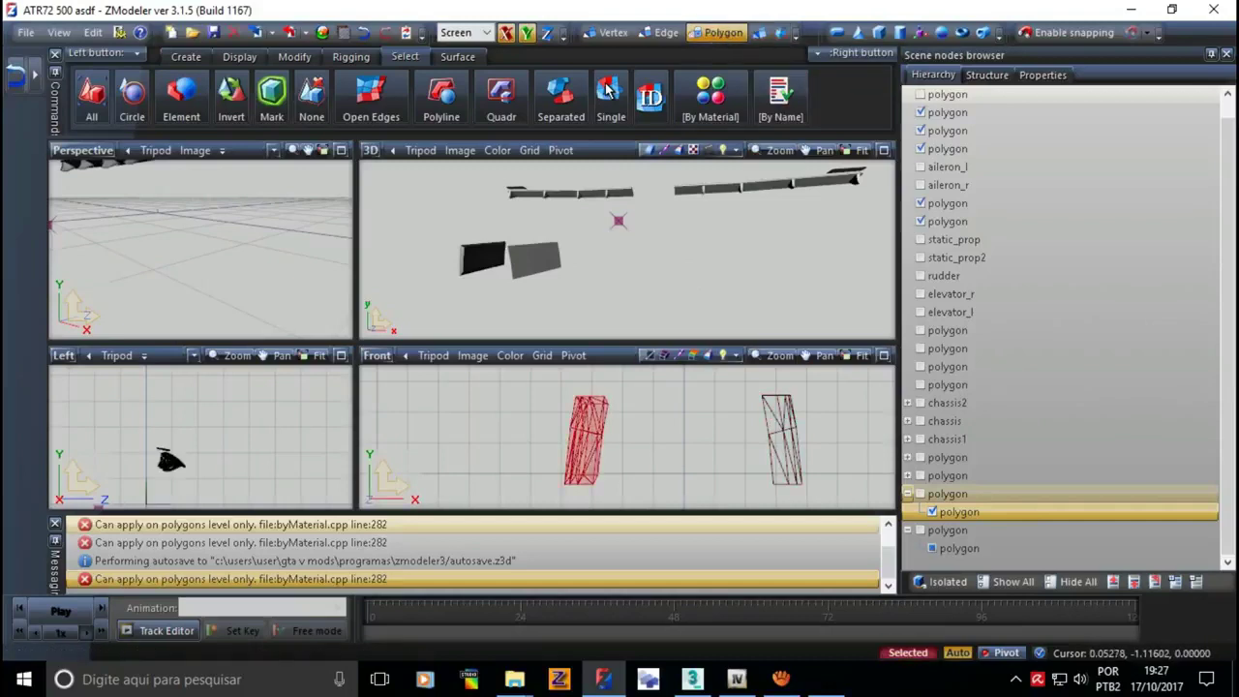
key(m)
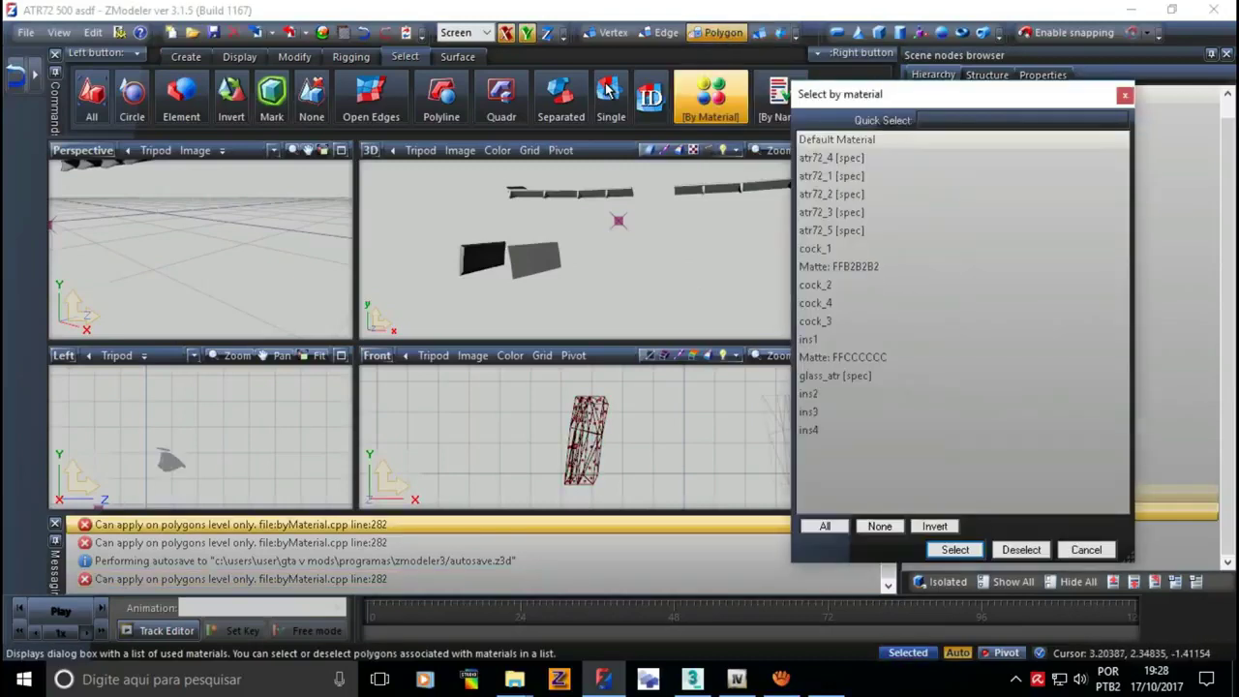
click(831, 212)
key(Return)
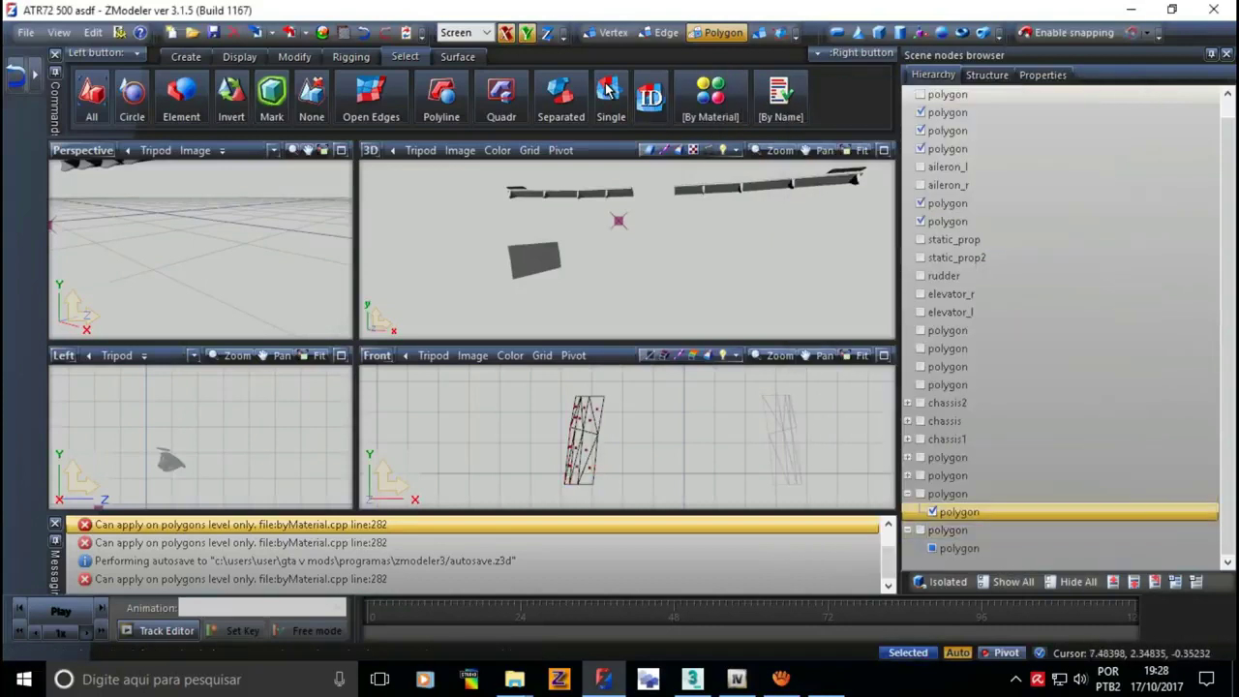
click(921, 530)
click(921, 494)
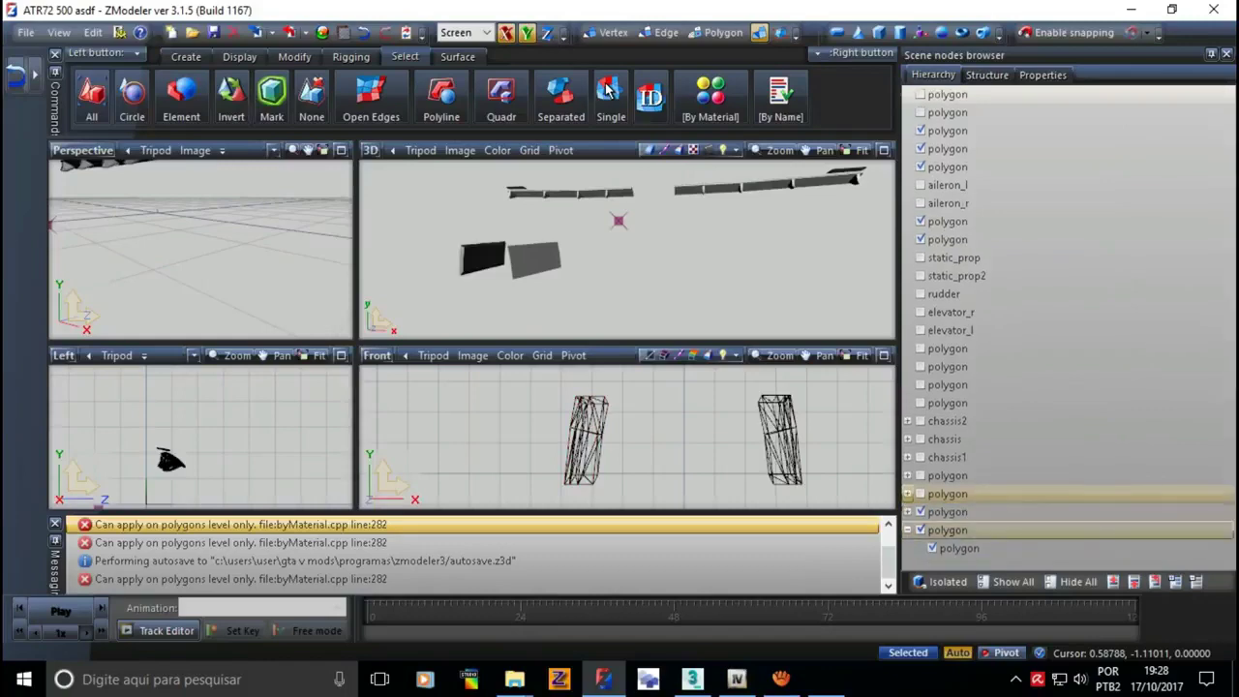
- Show all nodes, select the whole aircraft and reset its local axes to world
click(1007, 581)
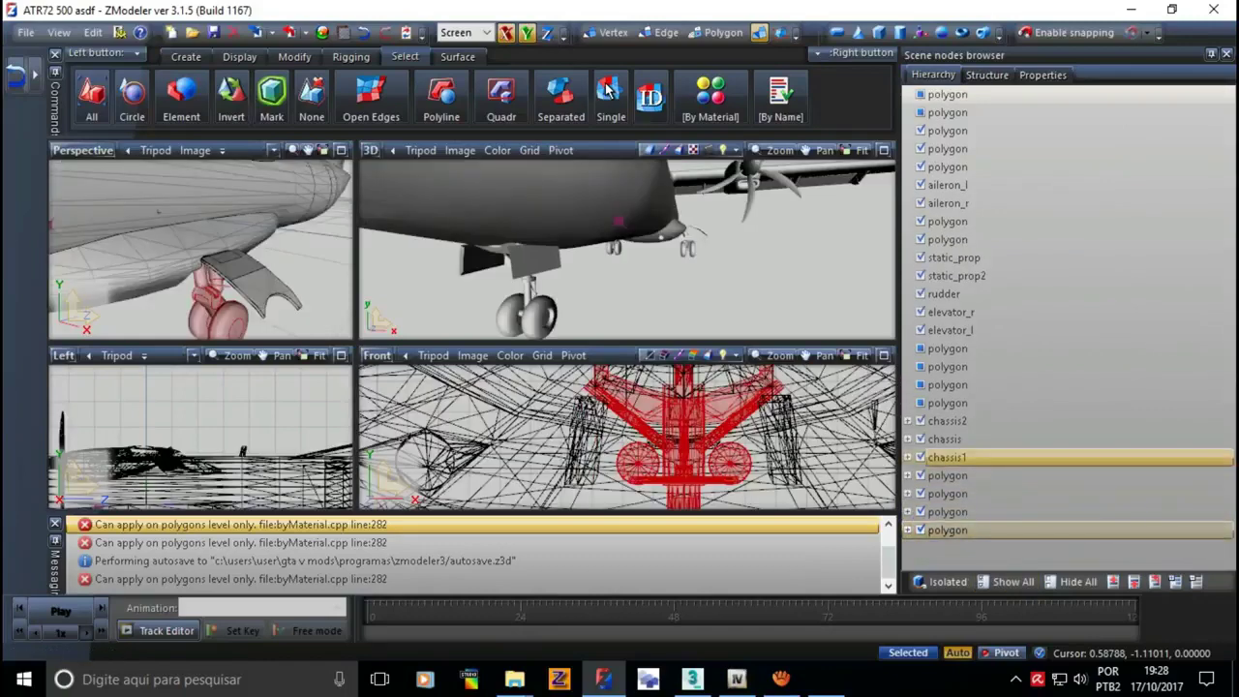
key(z)
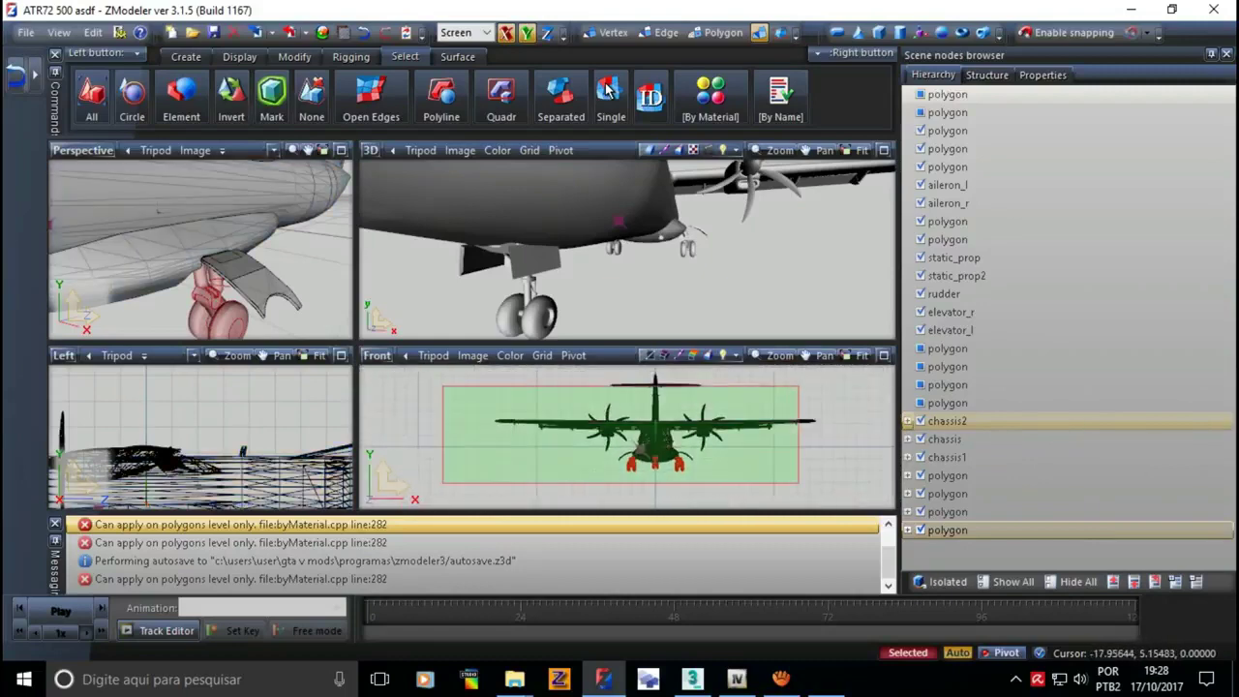
click(239, 56)
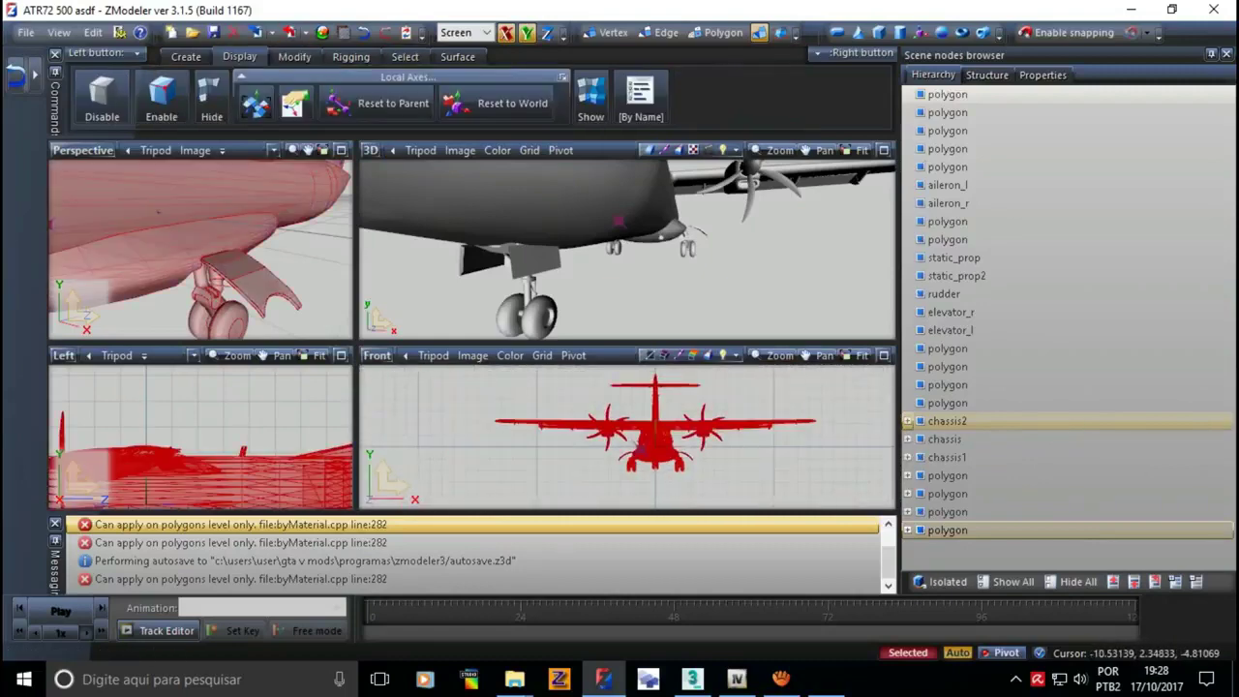
click(496, 102)
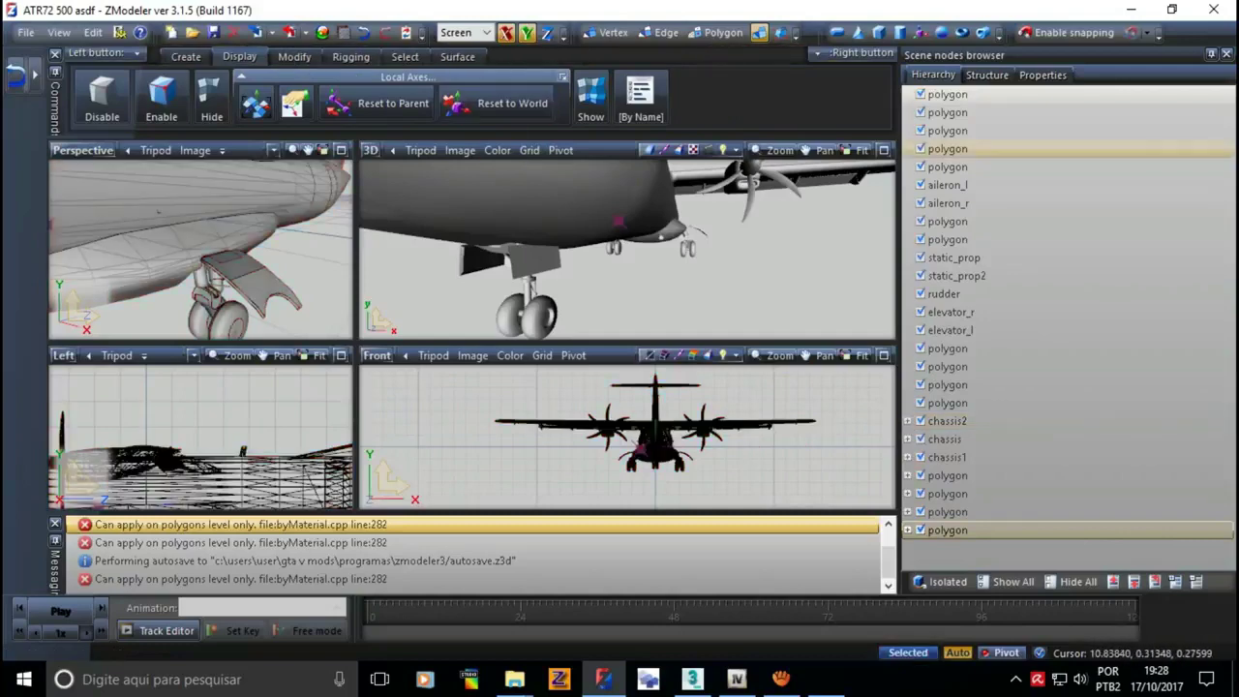
click(883, 150)
scroll(538, 310, down, 5)
middle_drag(539, 310, 406, 320)
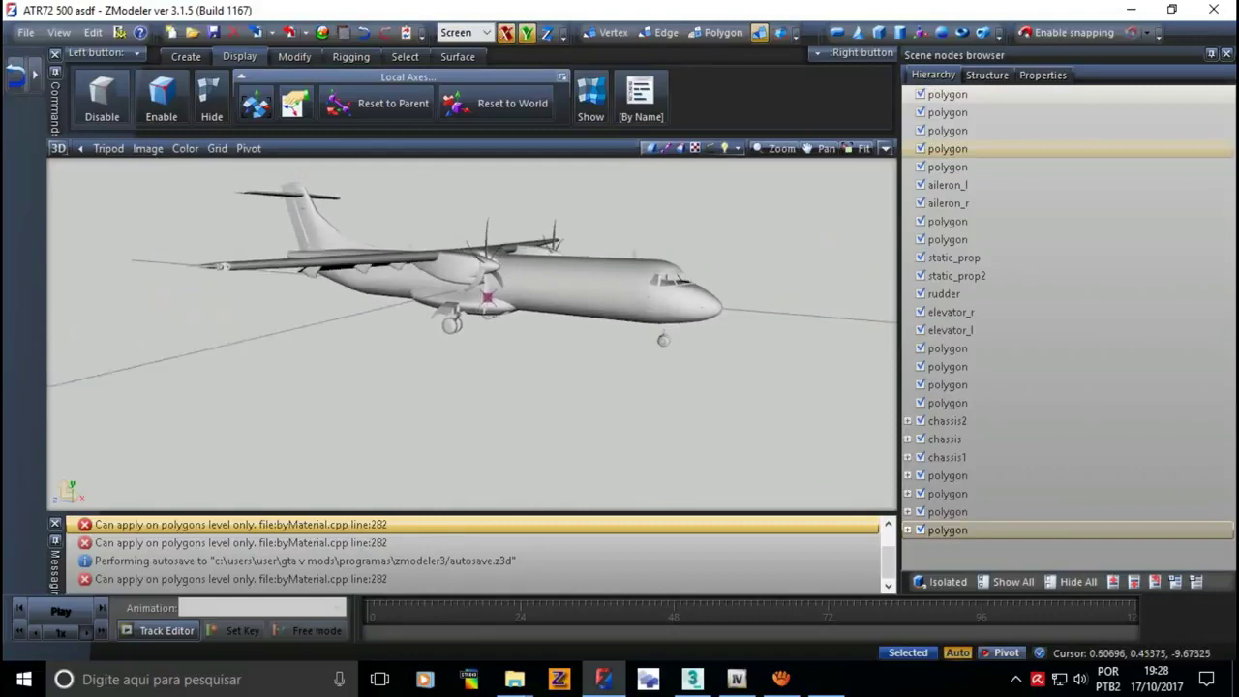
- Clear the message log and save the split ATR72 model file
right_click(379, 529)
click(416, 540)
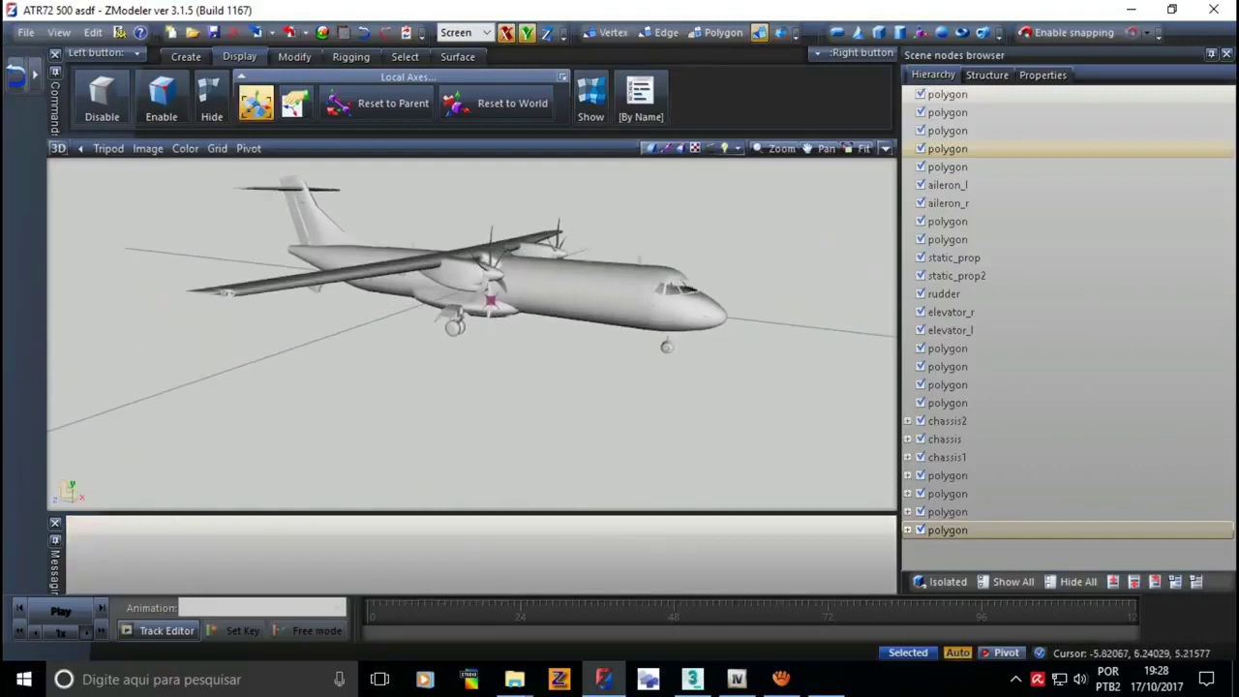
click(214, 32)
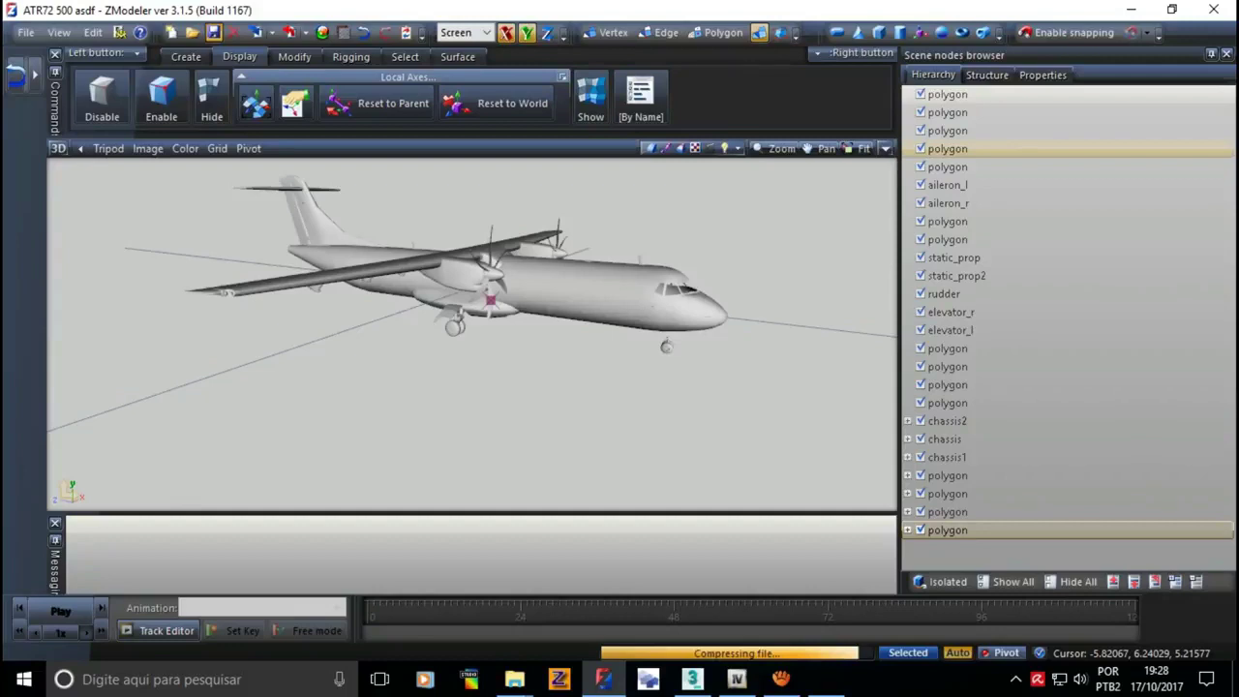
mouse_move(465, 319)
middle_down()
mouse_move(485, 320)
mouse_move(503, 349)
middle_up()
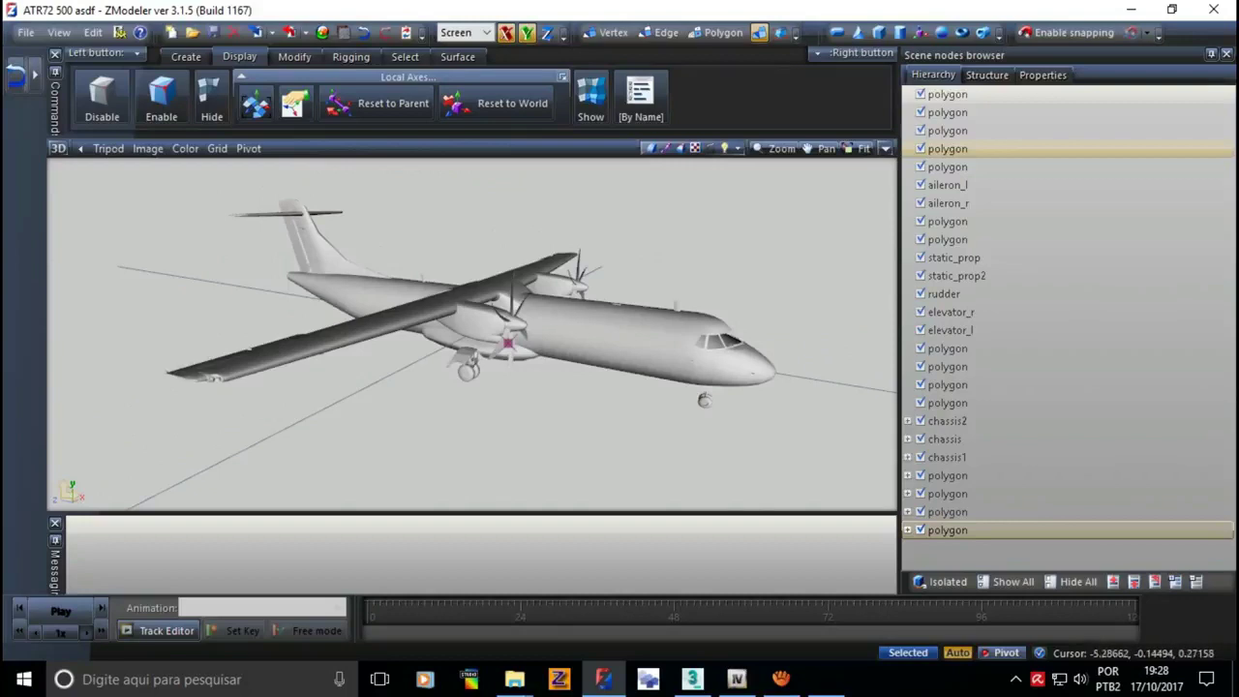
- Start a 3DS export of the ATR72 model named 'ad', then cancel it
click(25, 32)
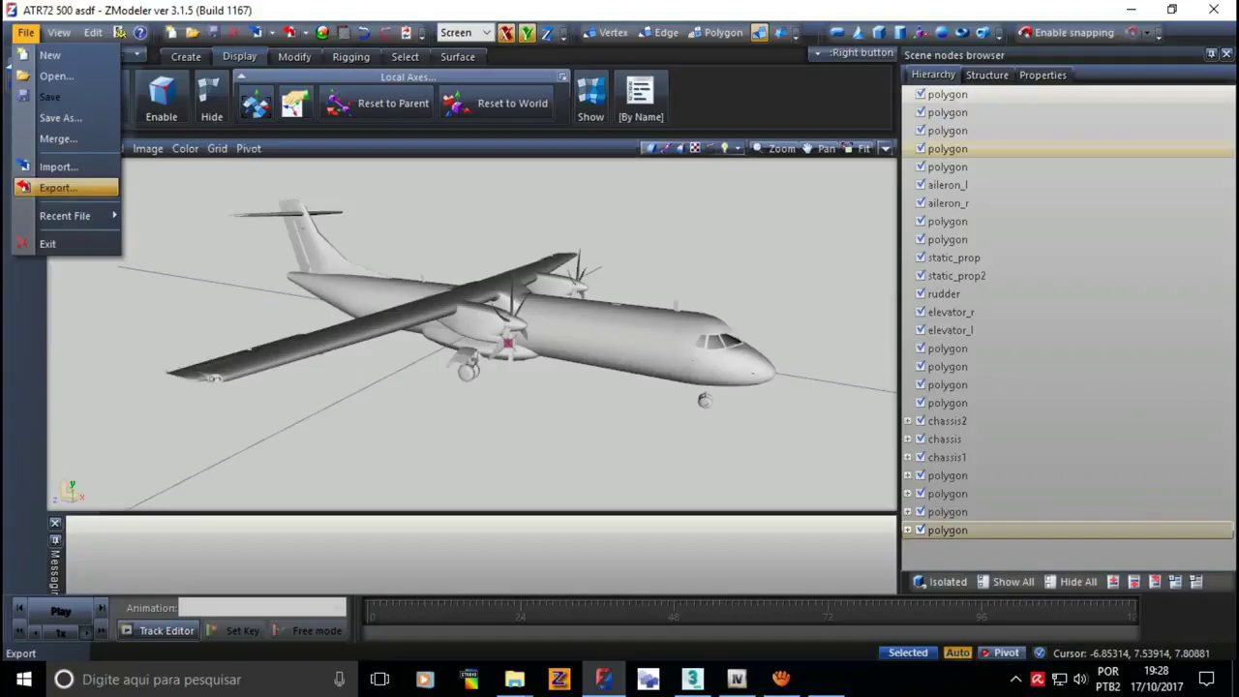
click(58, 188)
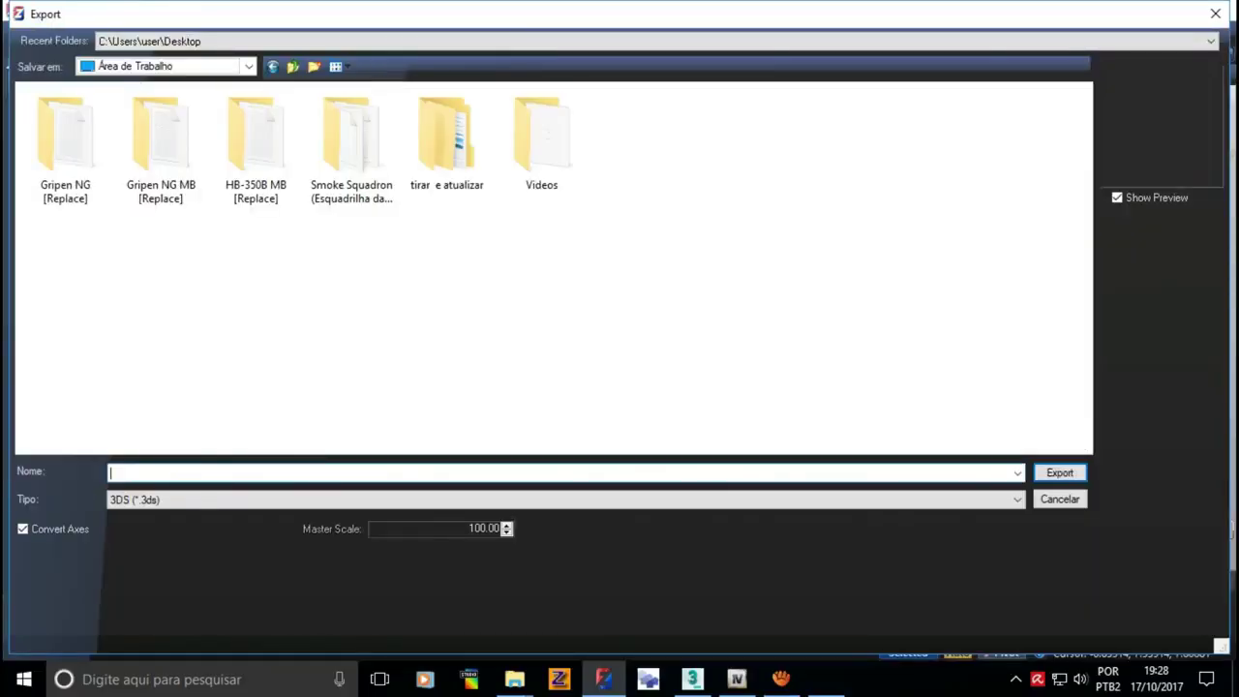
text(adf)
click(1215, 14)
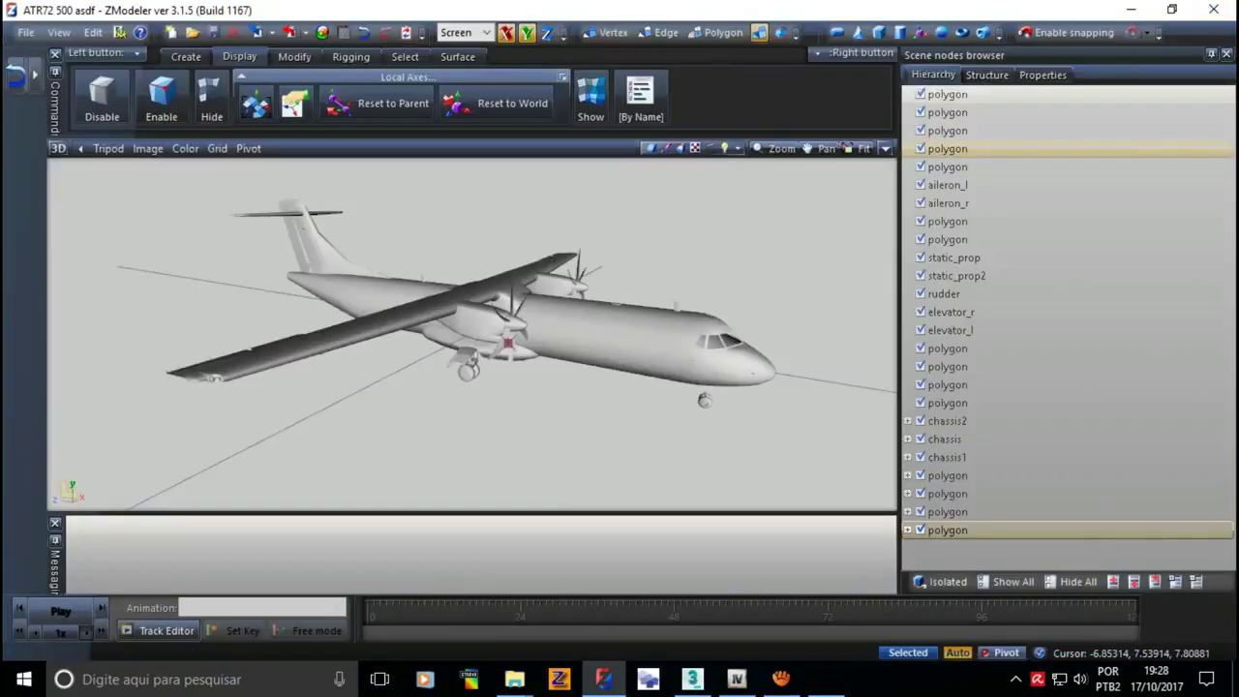
- Export the ATR72 model to the Desktop as 3DS file 'as' and switch to 3ds Max
click(25, 32)
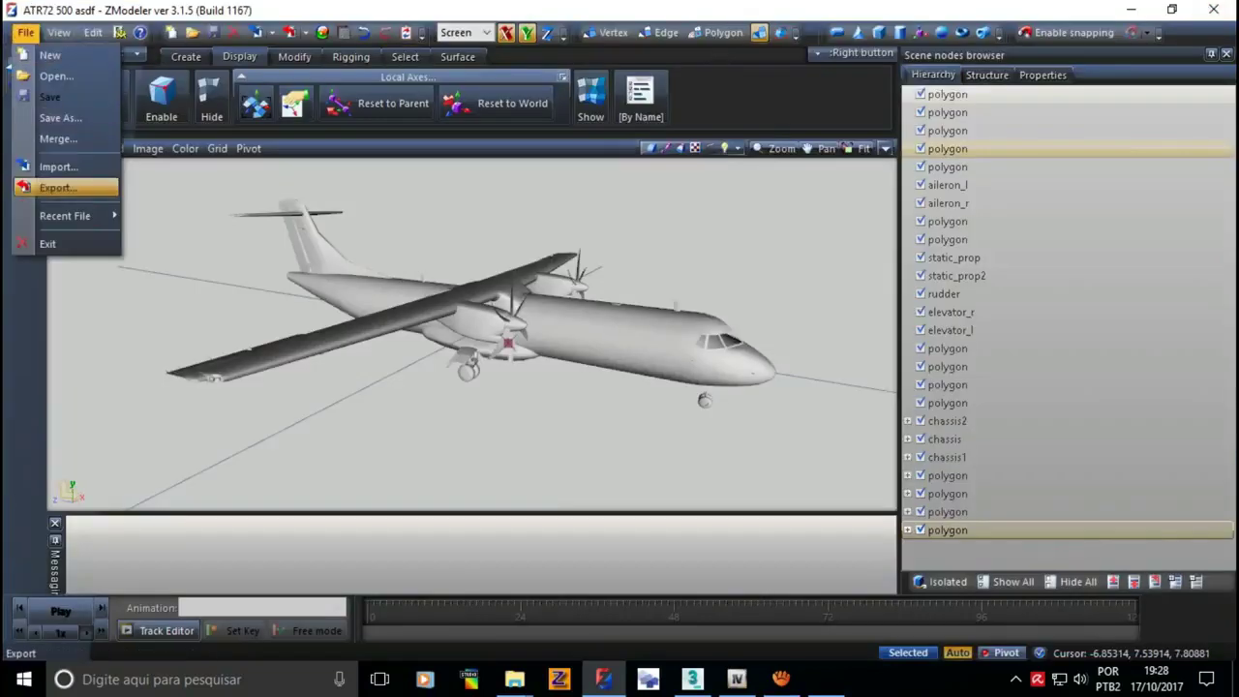
click(56, 187)
text(as)
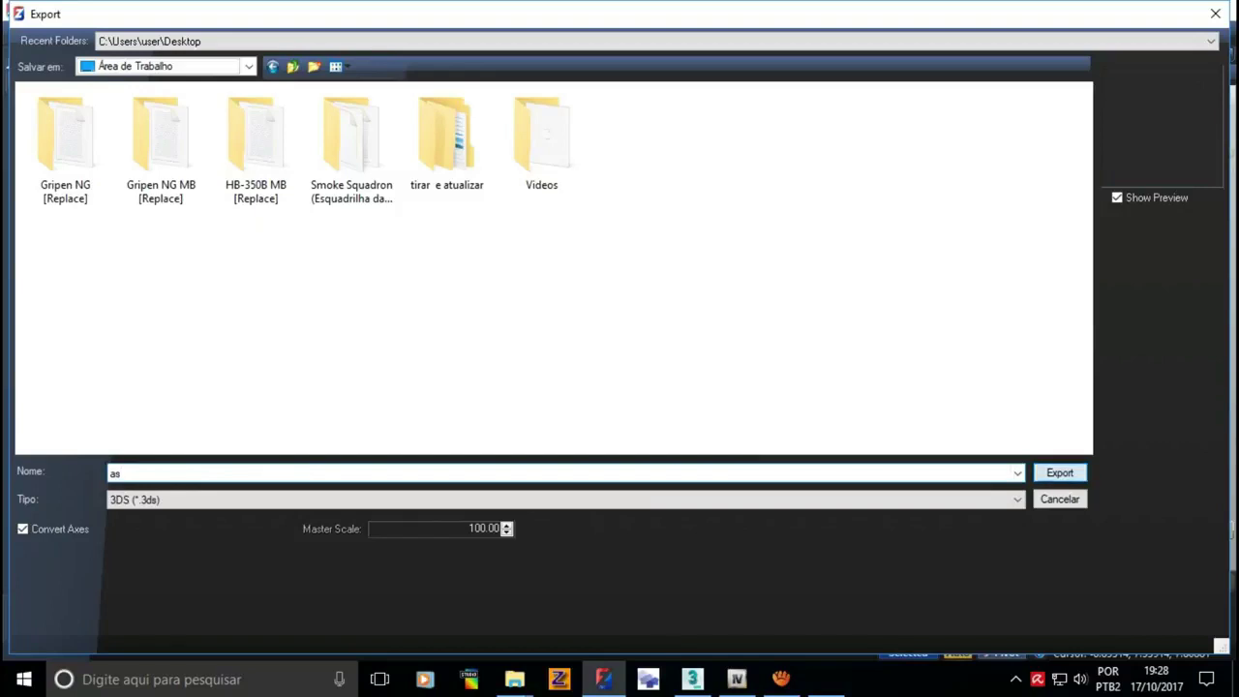
key(Return)
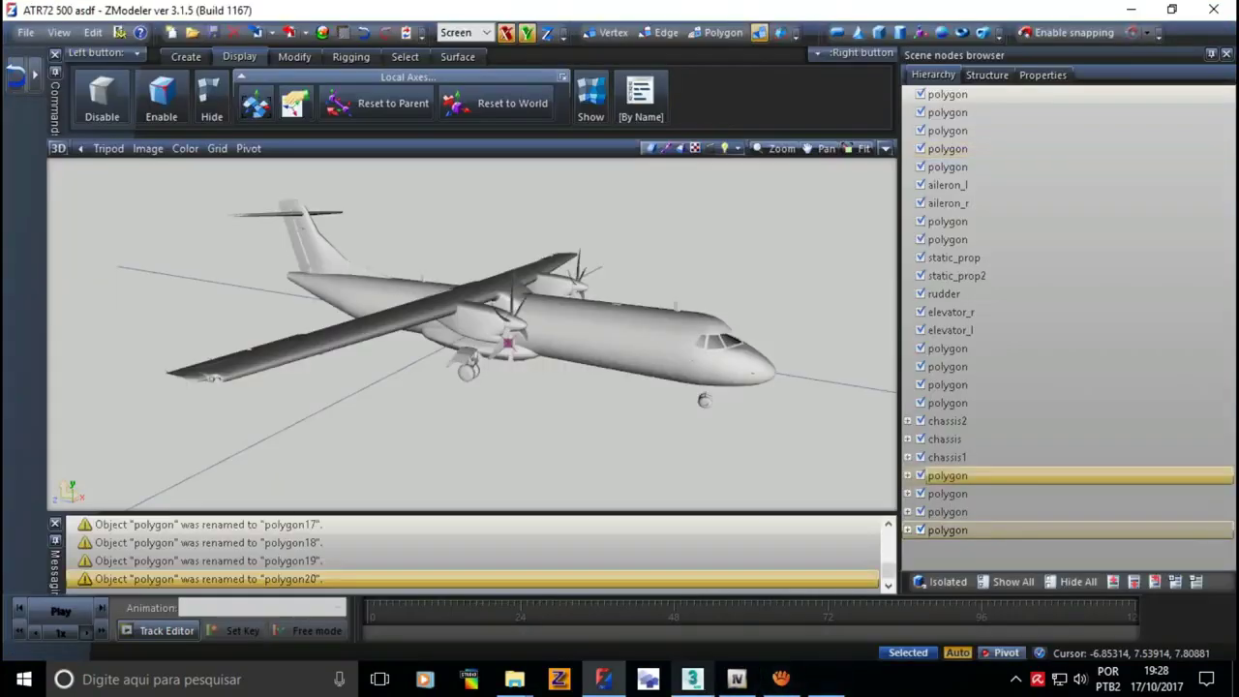
click(692, 678)
- Import Desktop\as.3ds and merge the aircraft into the current scene
click(20, 15)
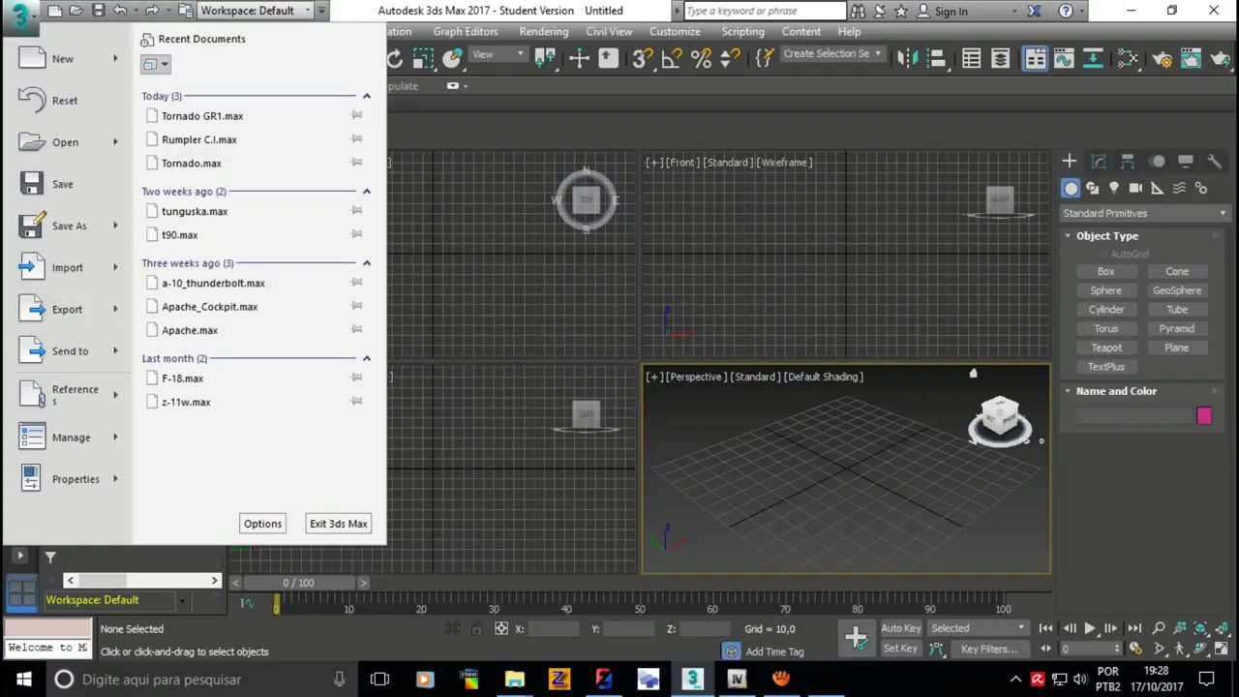
click(61, 265)
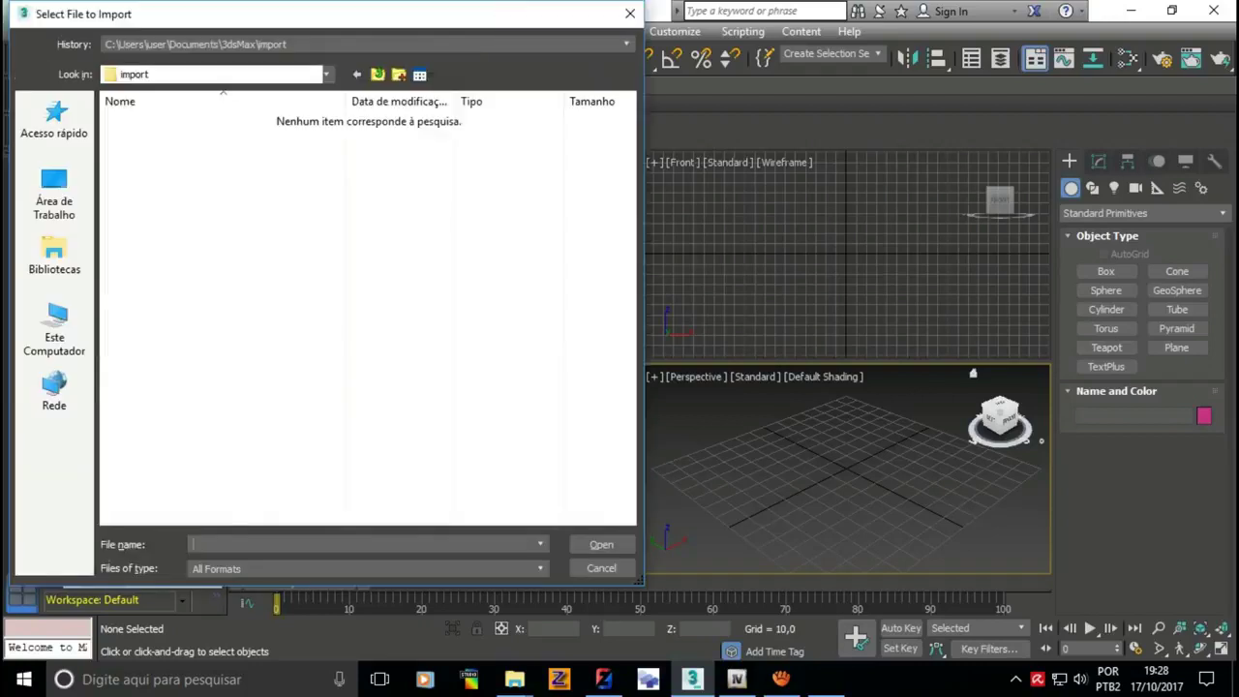
click(55, 194)
click(128, 311)
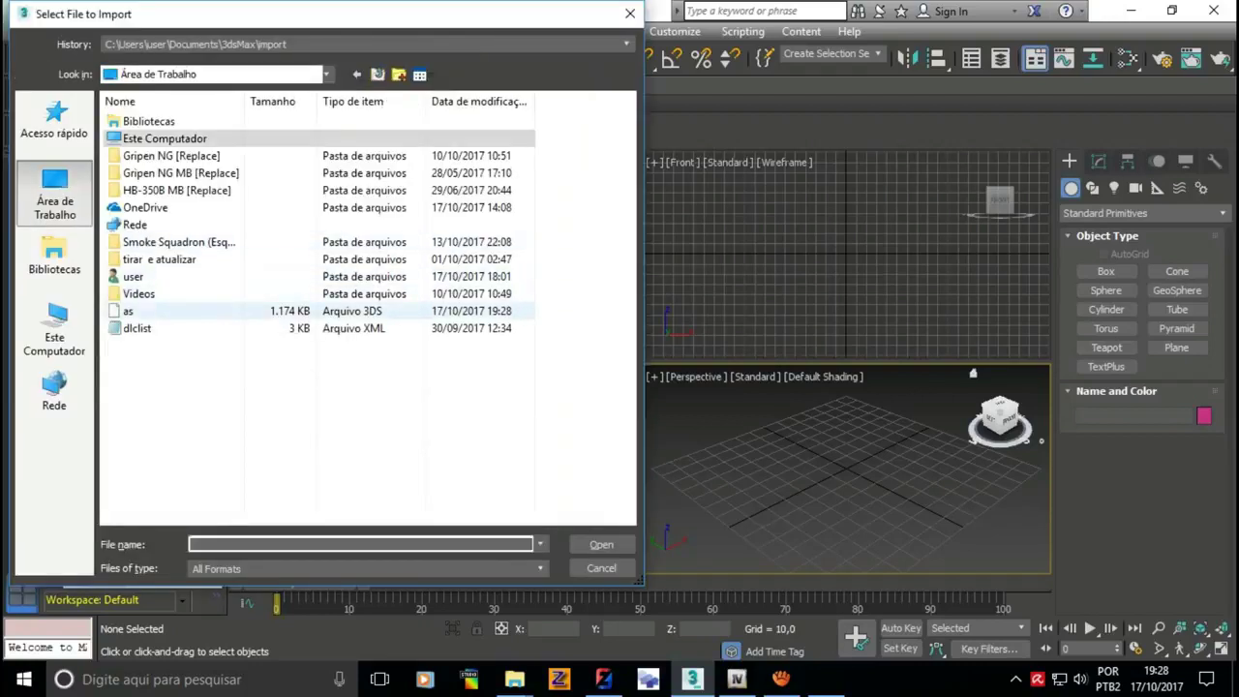
key(Return)
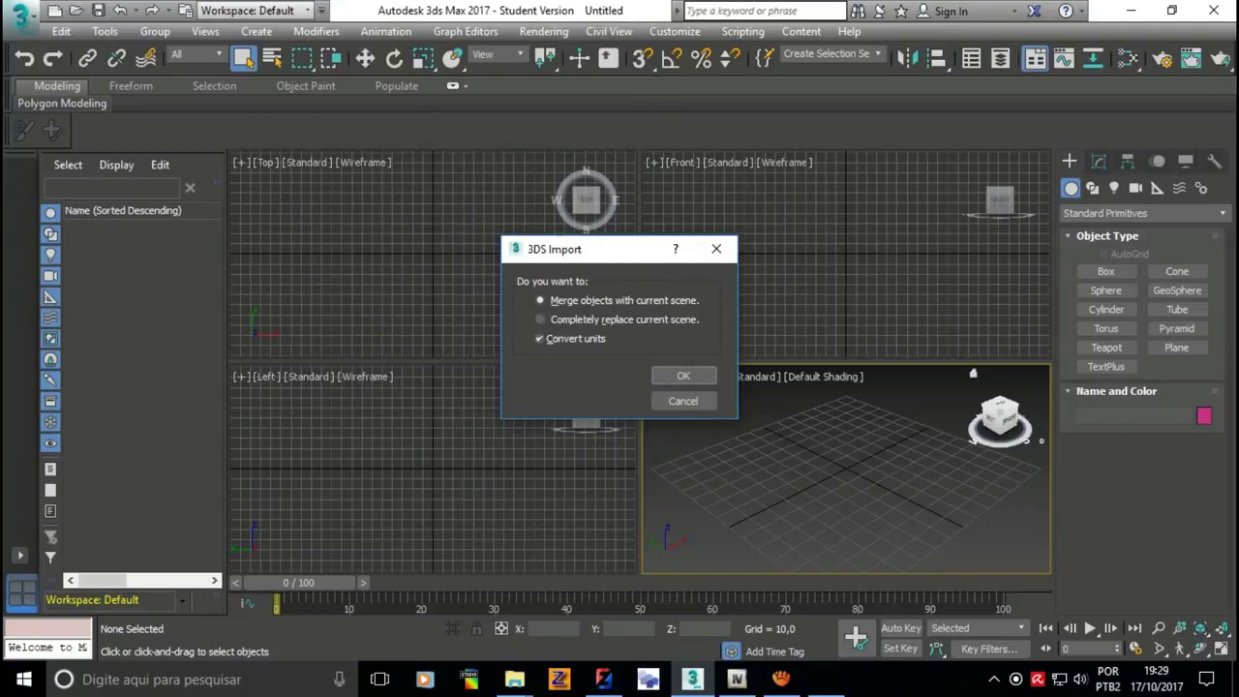
key(Return)
key(Return)
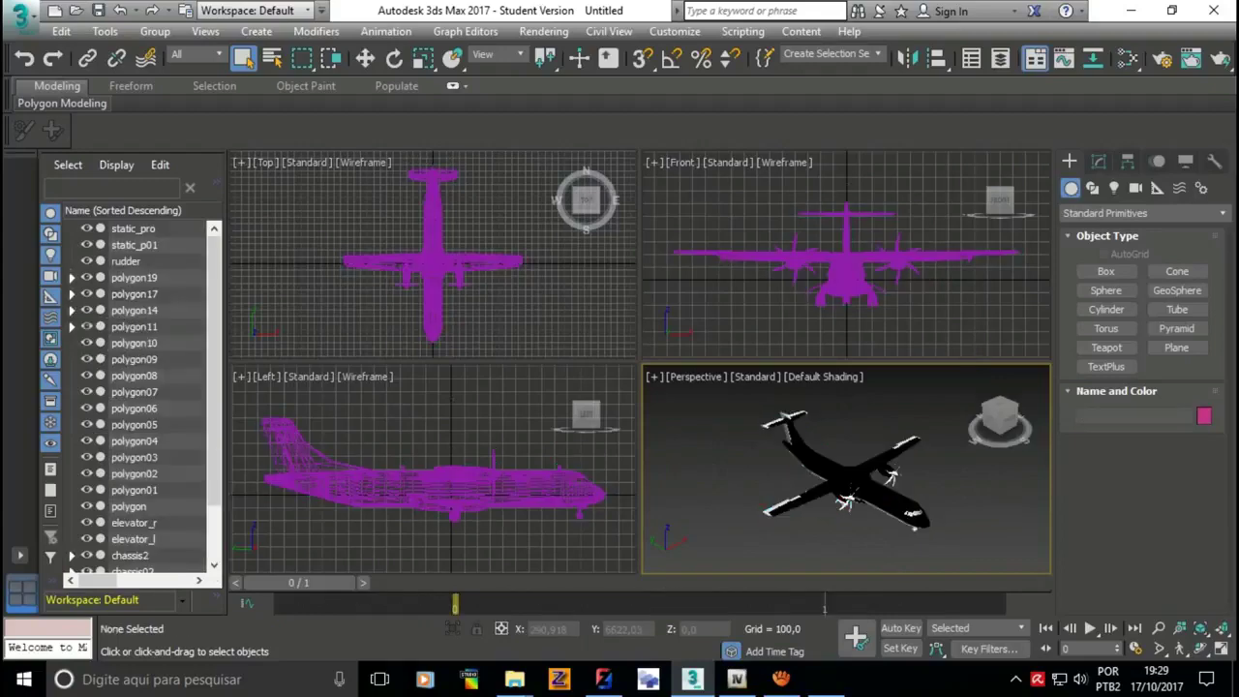
- Enlarge the Perspective view and orbit to see the aircraft from the side
drag(639, 363, 376, 276)
scroll(714, 426, up, 2)
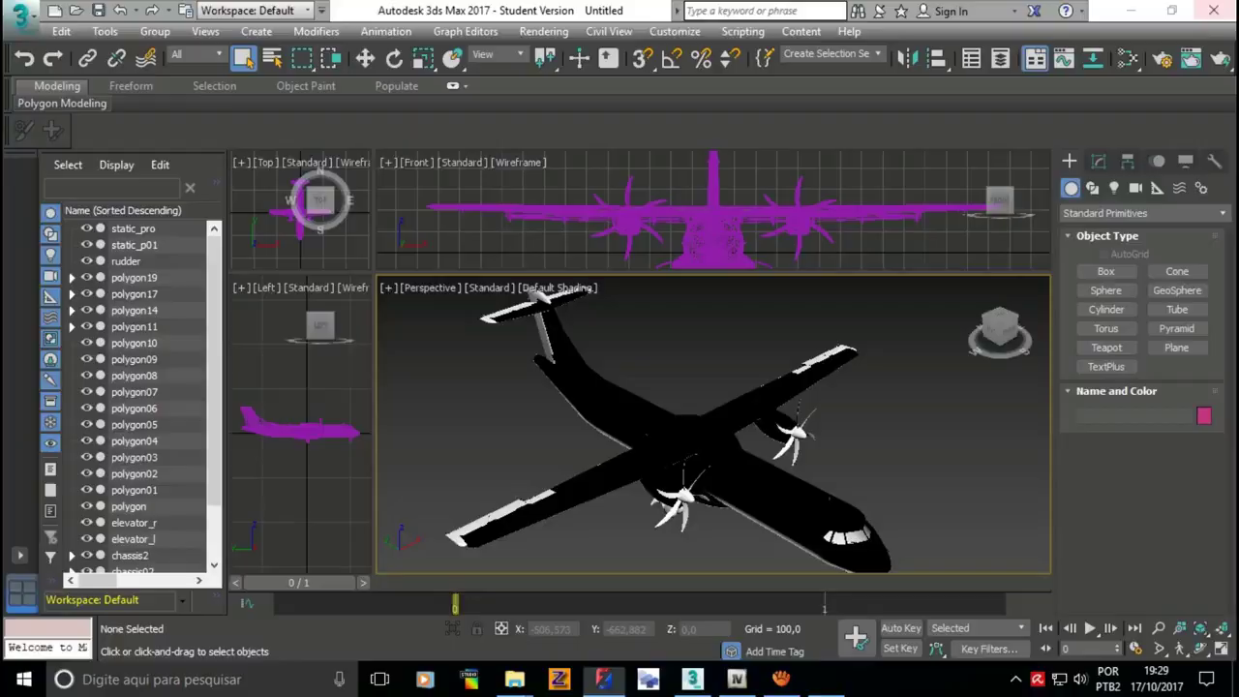
scroll(581, 306, down, 3)
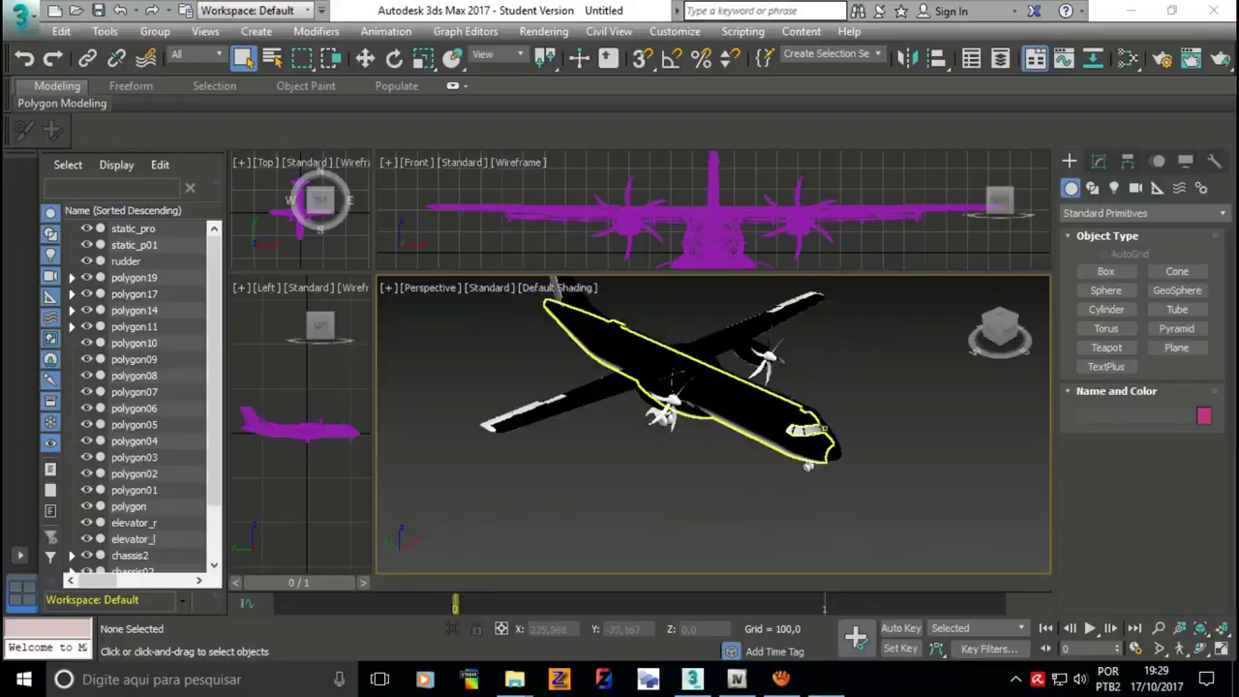
scroll(581, 306, up, 5)
click(581, 306)
alt+middle_drag(581, 306, 678, 310)
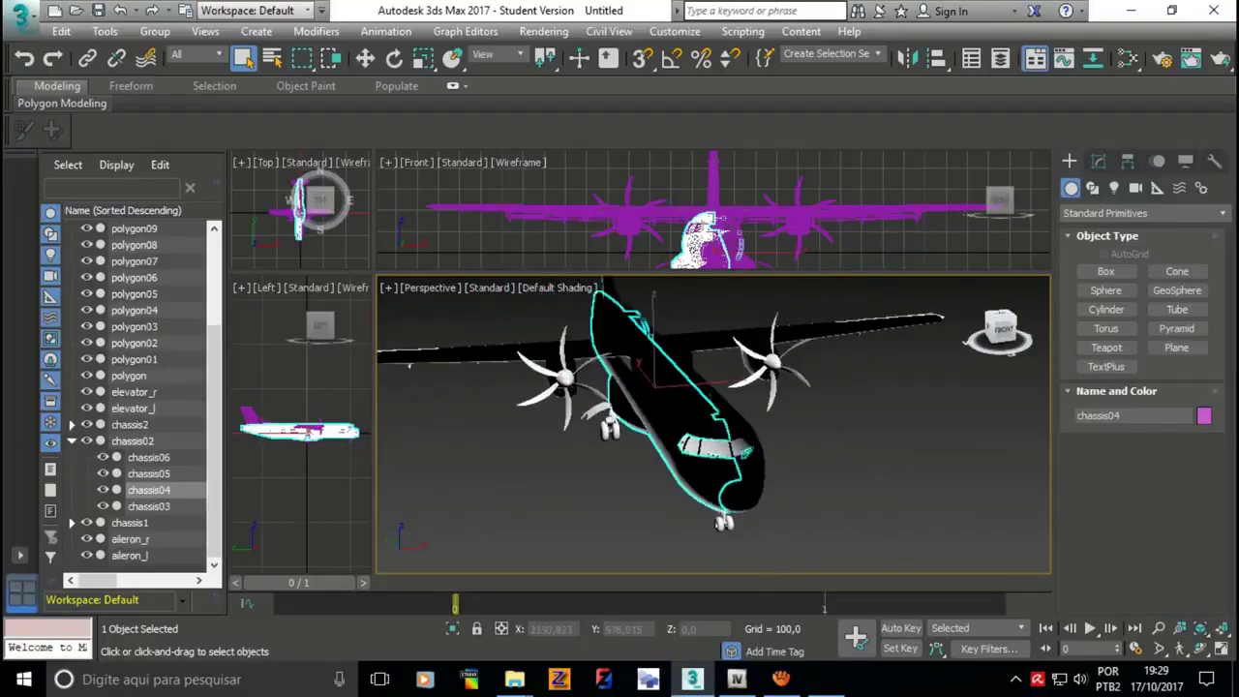
scroll(670, 385, down, 3)
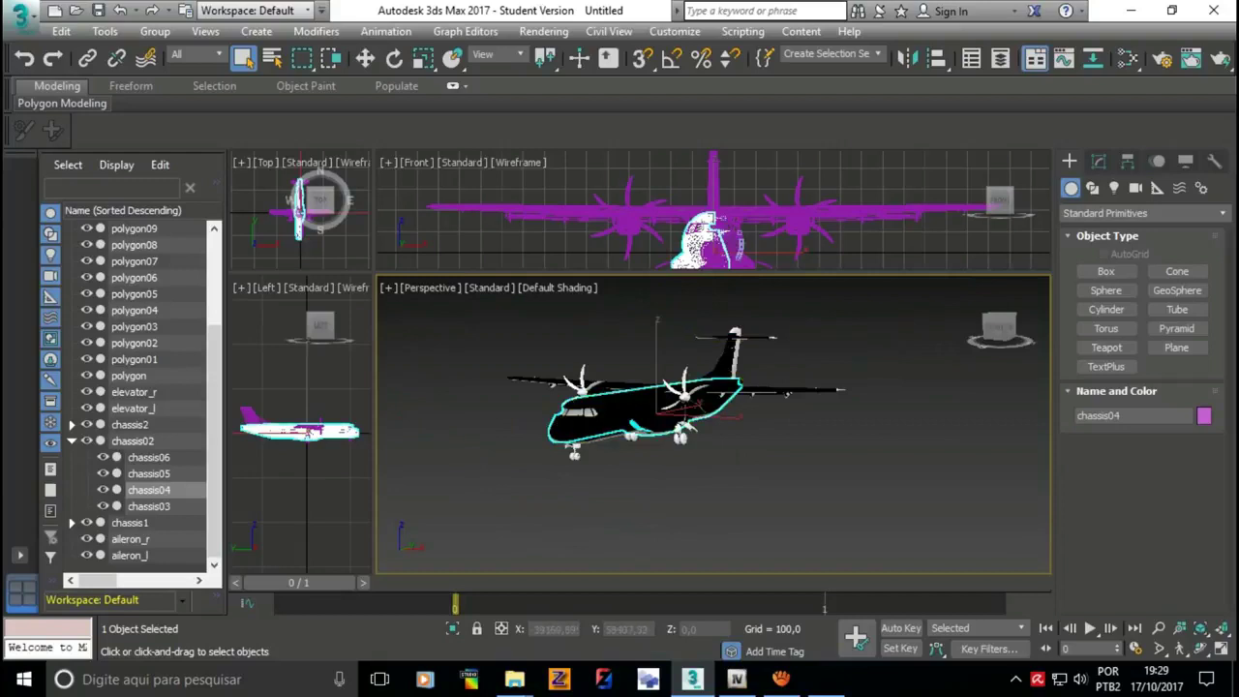
- Render a test image despite missing texture maps, then open the ATR72 500 folder
key(shift+q)
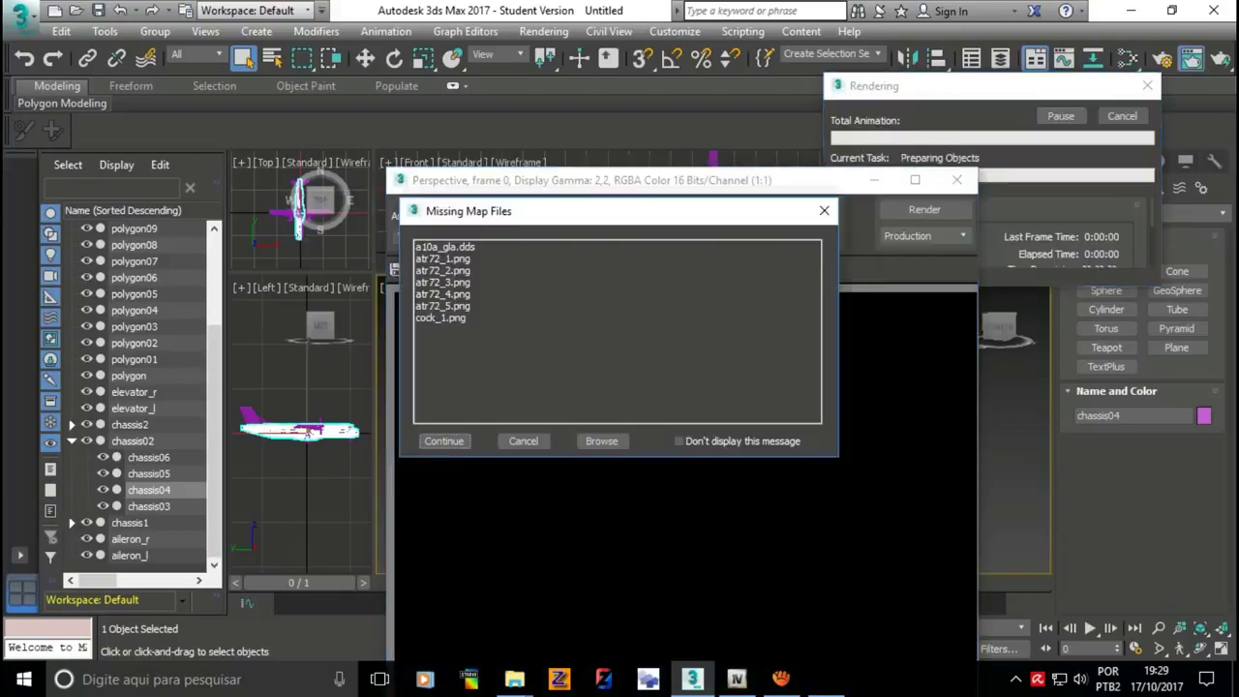
click(455, 440)
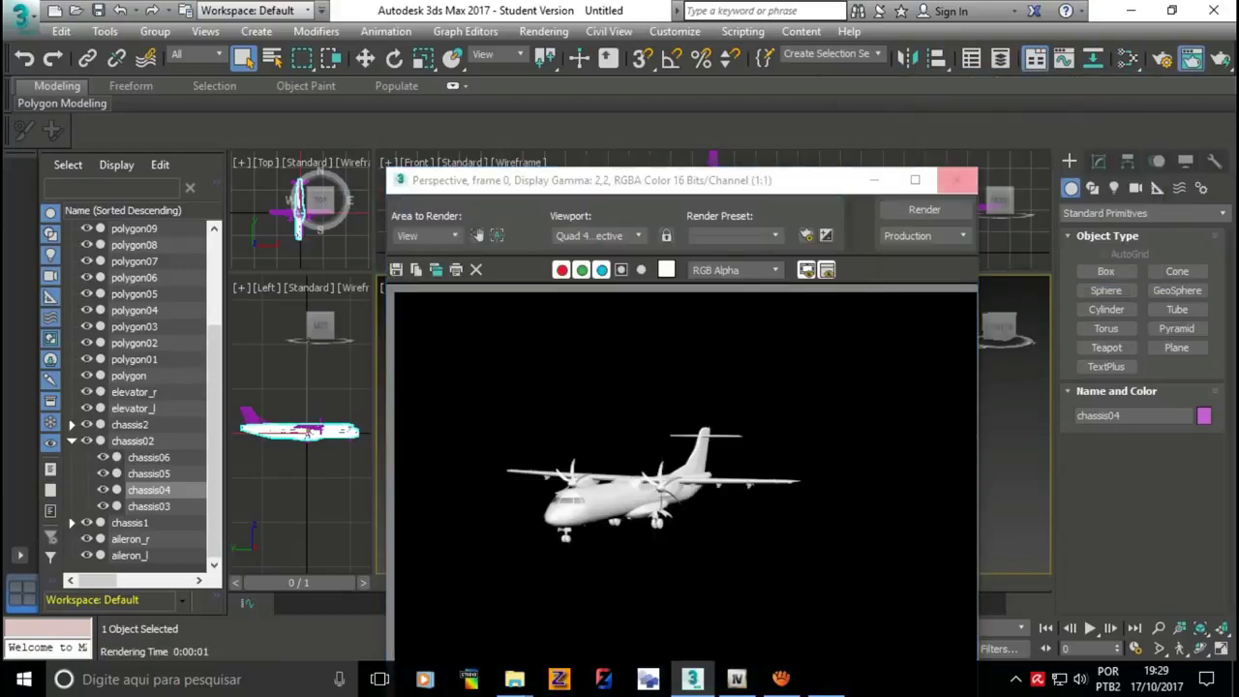
click(957, 179)
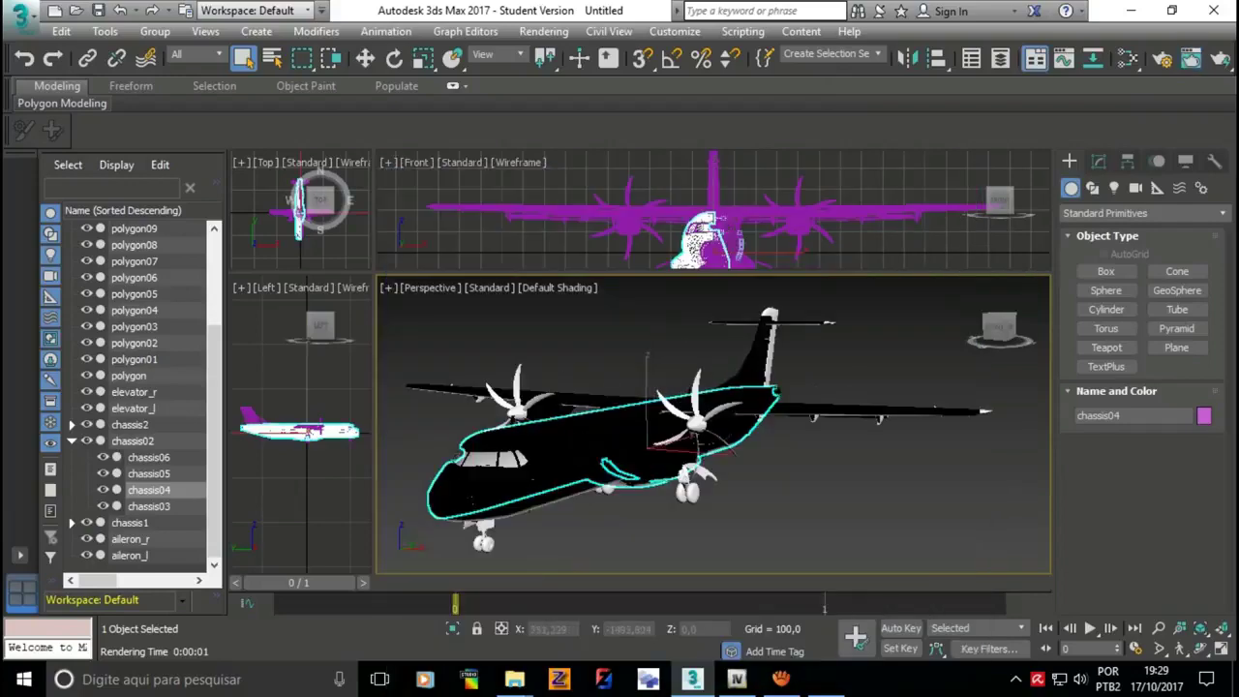
click(415, 595)
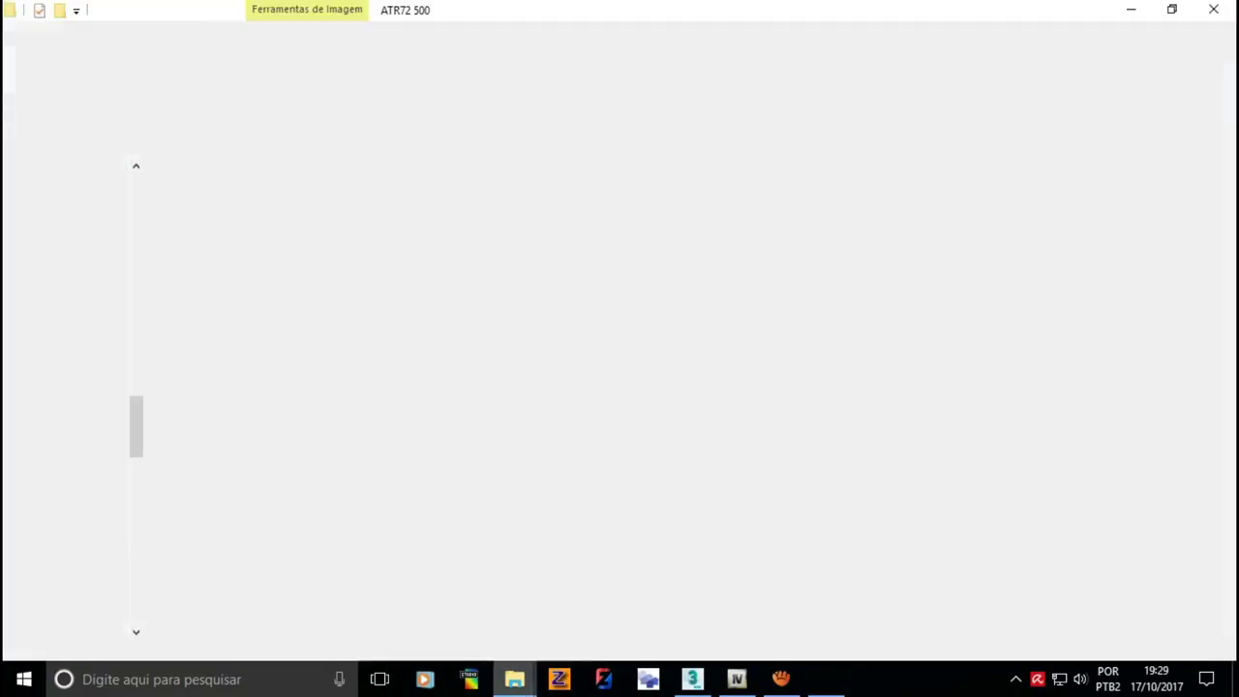
- Preview the ATR72_sit.png texture sheet full screen in Photos, then close it
key(super+Down)
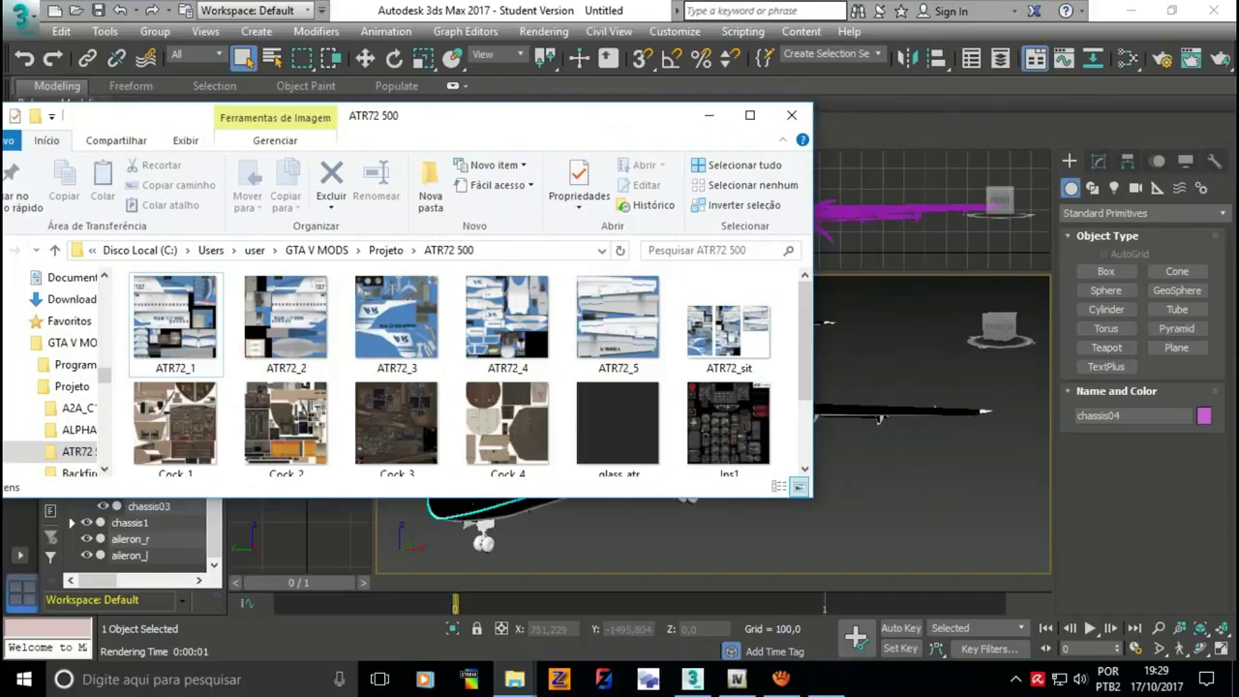
drag(581, 115, 379, 114)
click(527, 324)
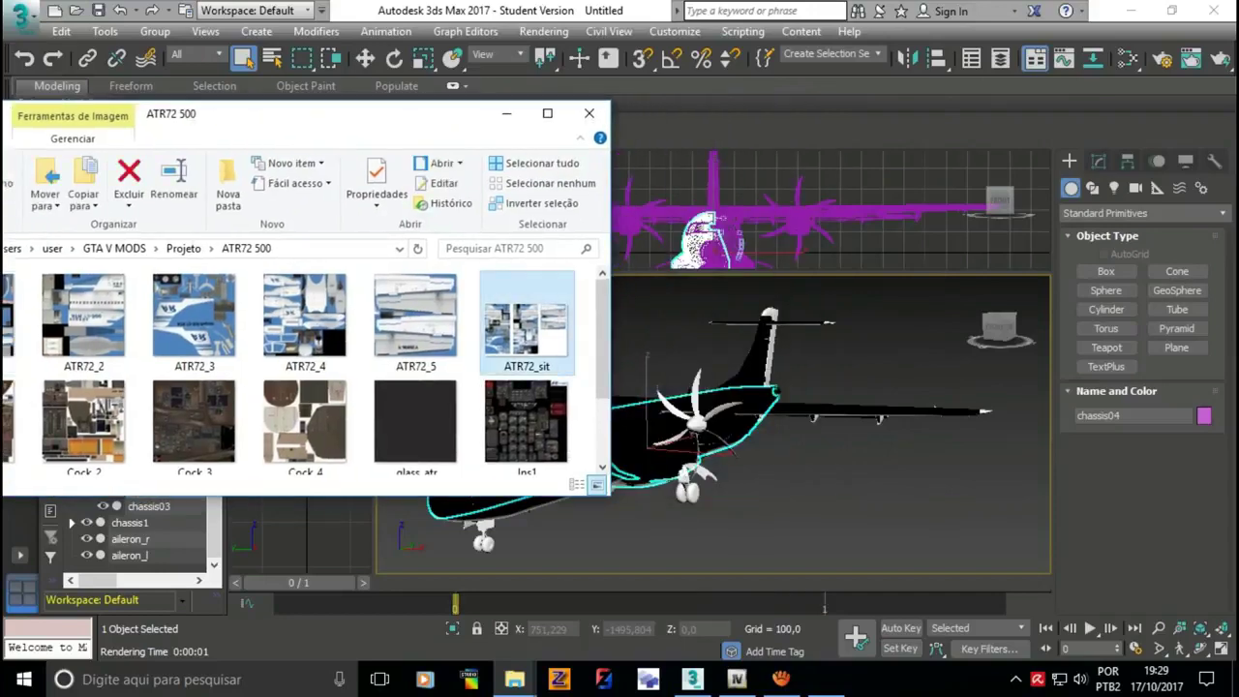
key(Return)
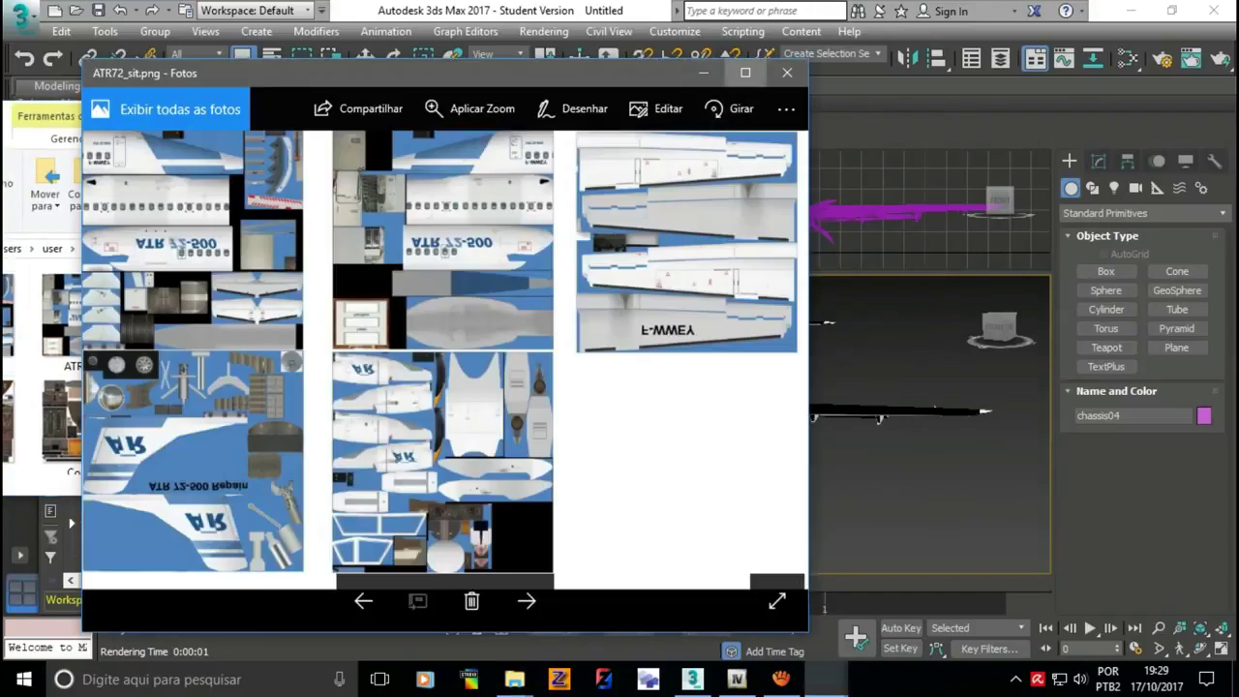
click(744, 72)
key(alt+F4)
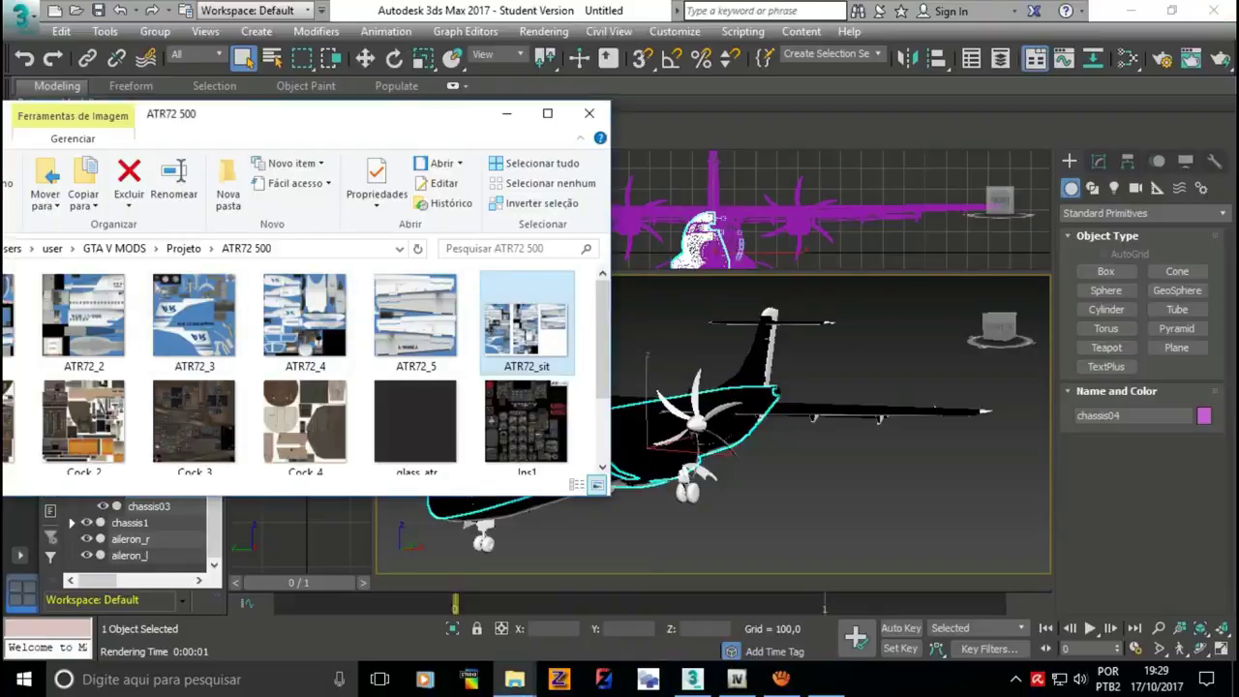
- Step through the thumbnails to ATR72_sit, view it full screen again, and return to 3ds Max
drag(378, 114, 684, 116)
key(Home)
key(Right)
key(Right)
click(610, 320)
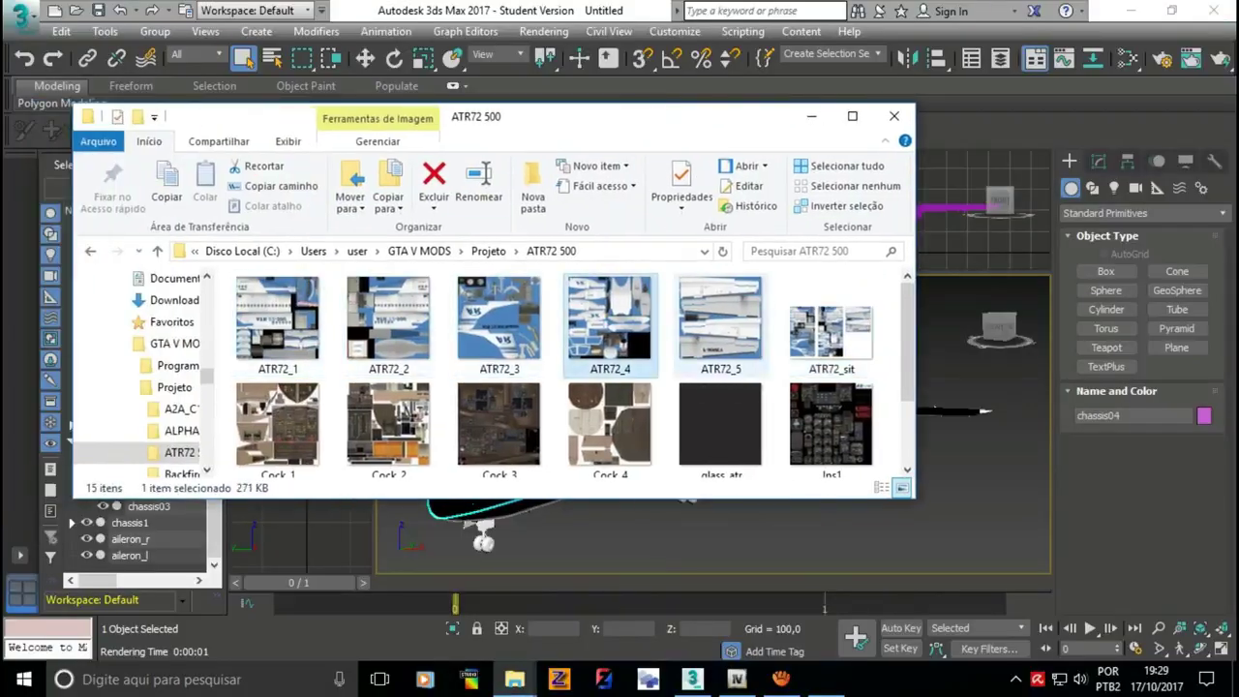
key(Right)
key(Right)
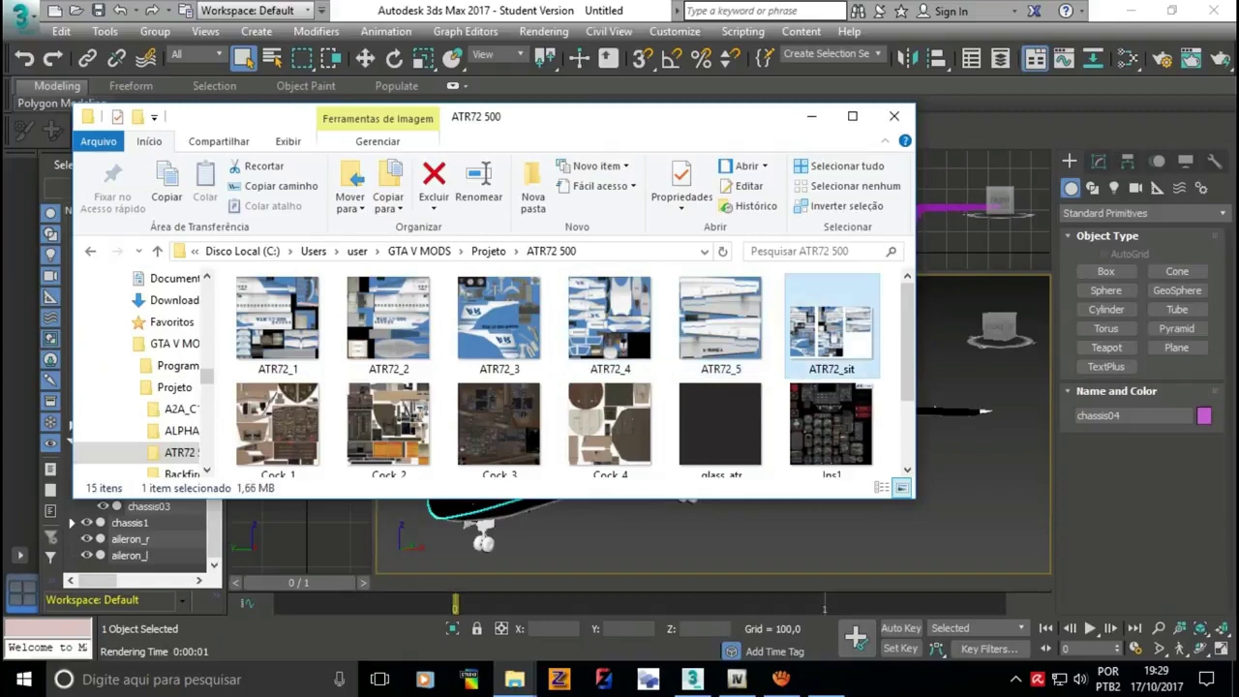
key(Return)
click(744, 70)
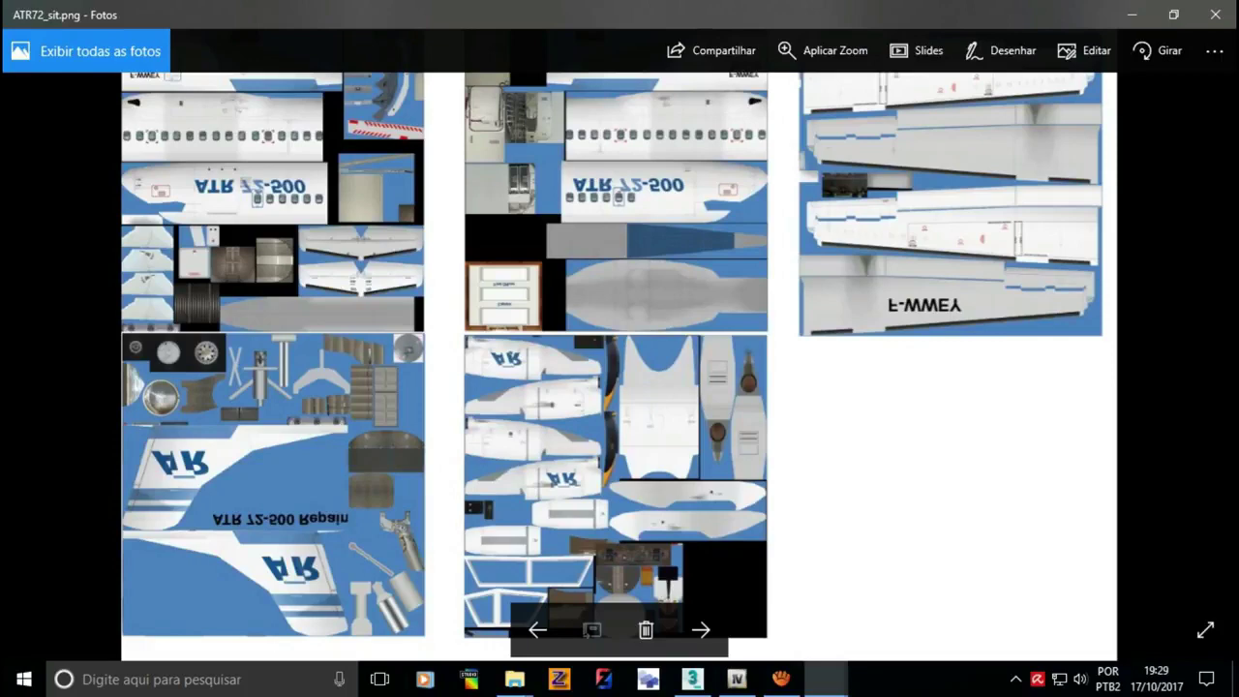
key(alt+F4)
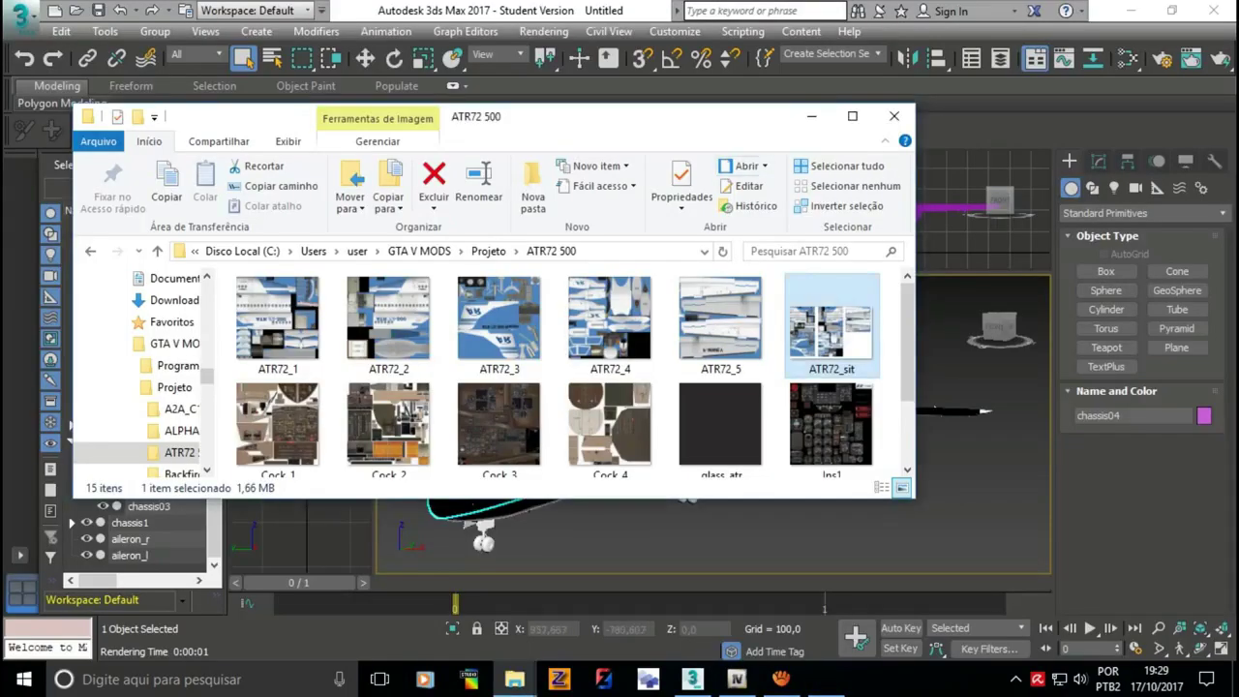
drag(619, 116, 264, 156)
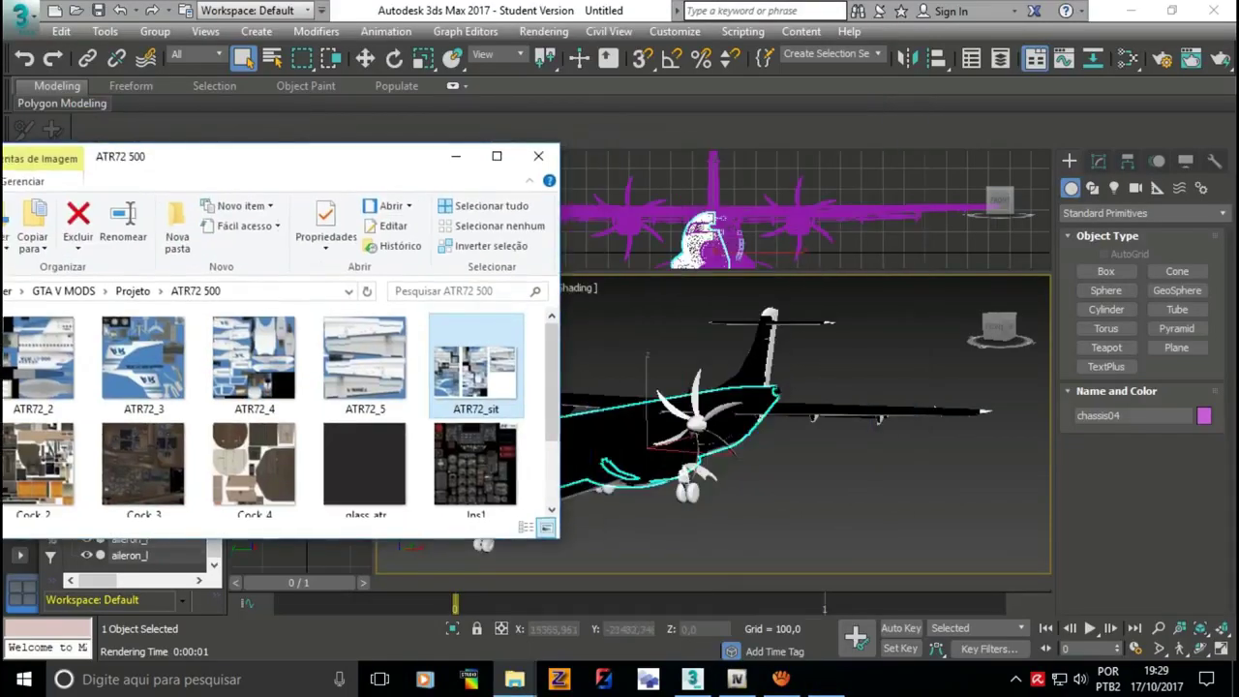
click(872, 504)
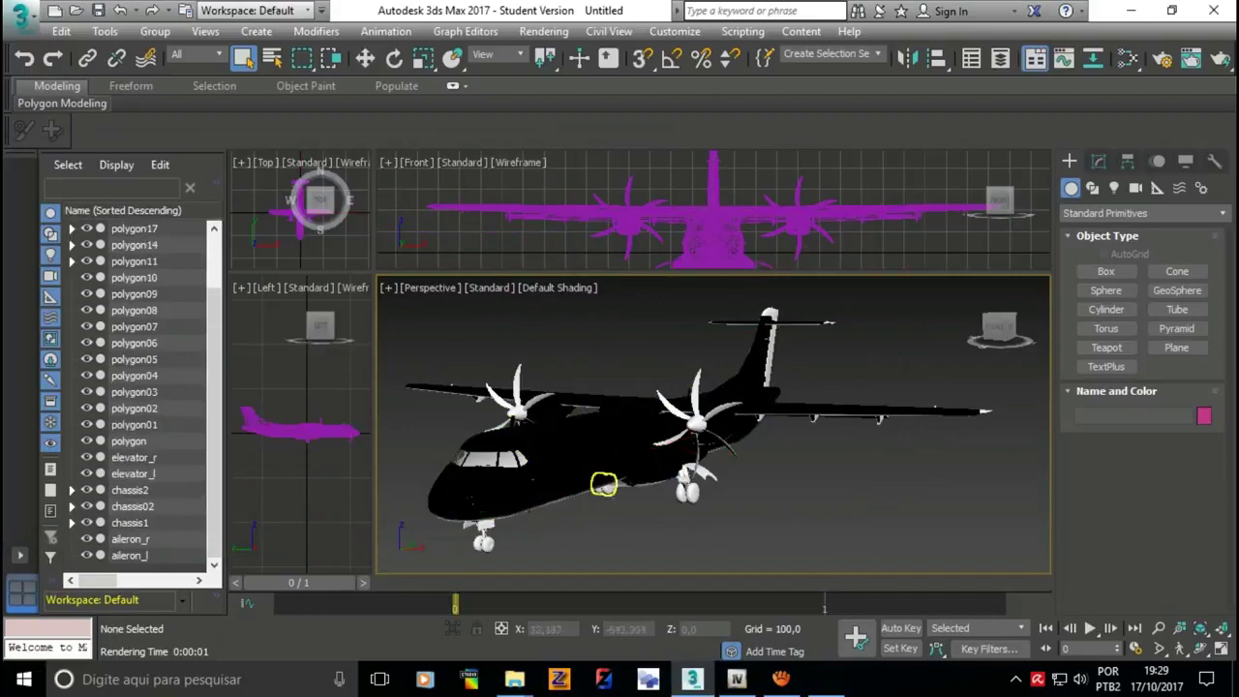
- Orbit around the aircraft's nose, cockpit and propellers to inspect the fuselage pieces
drag(620, 9, 857, 43)
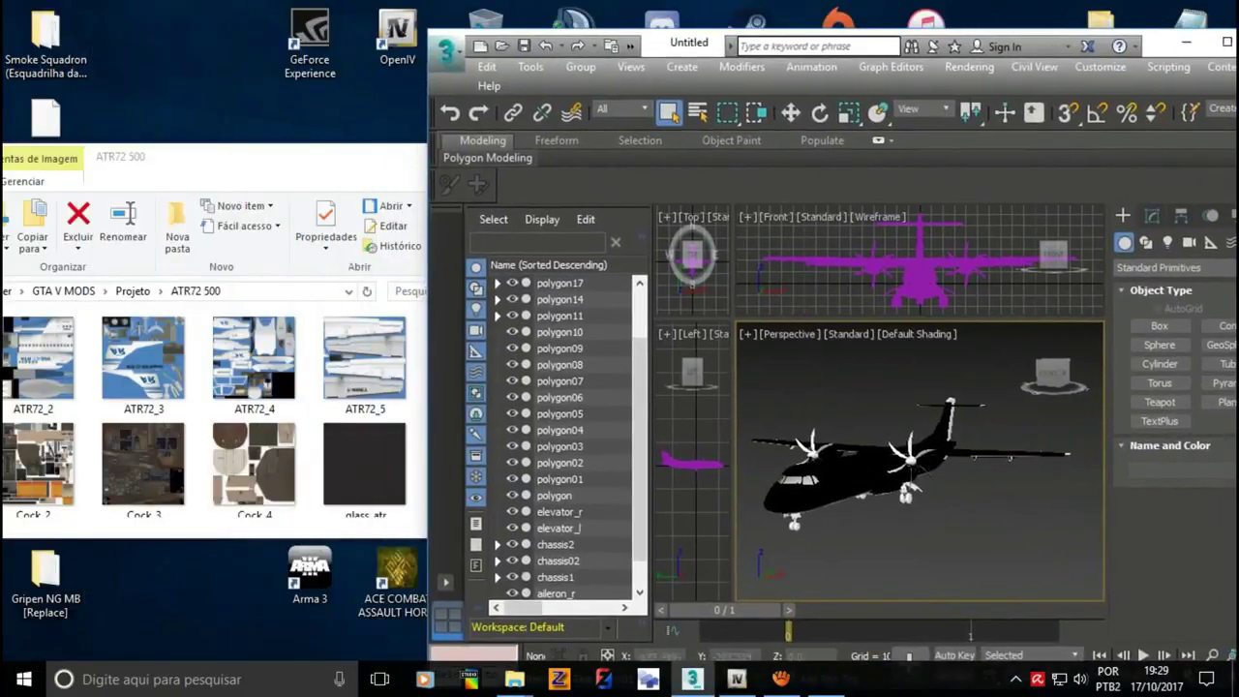
click(804, 475)
scroll(804, 474, up, 3)
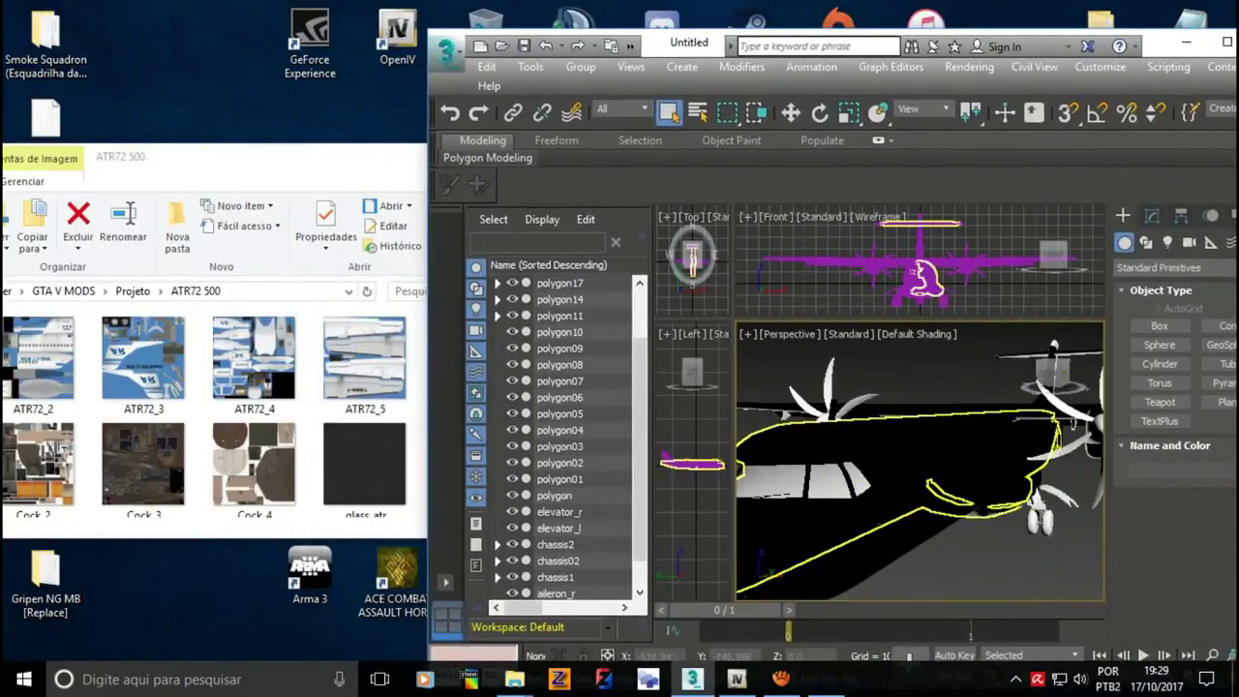
click(871, 465)
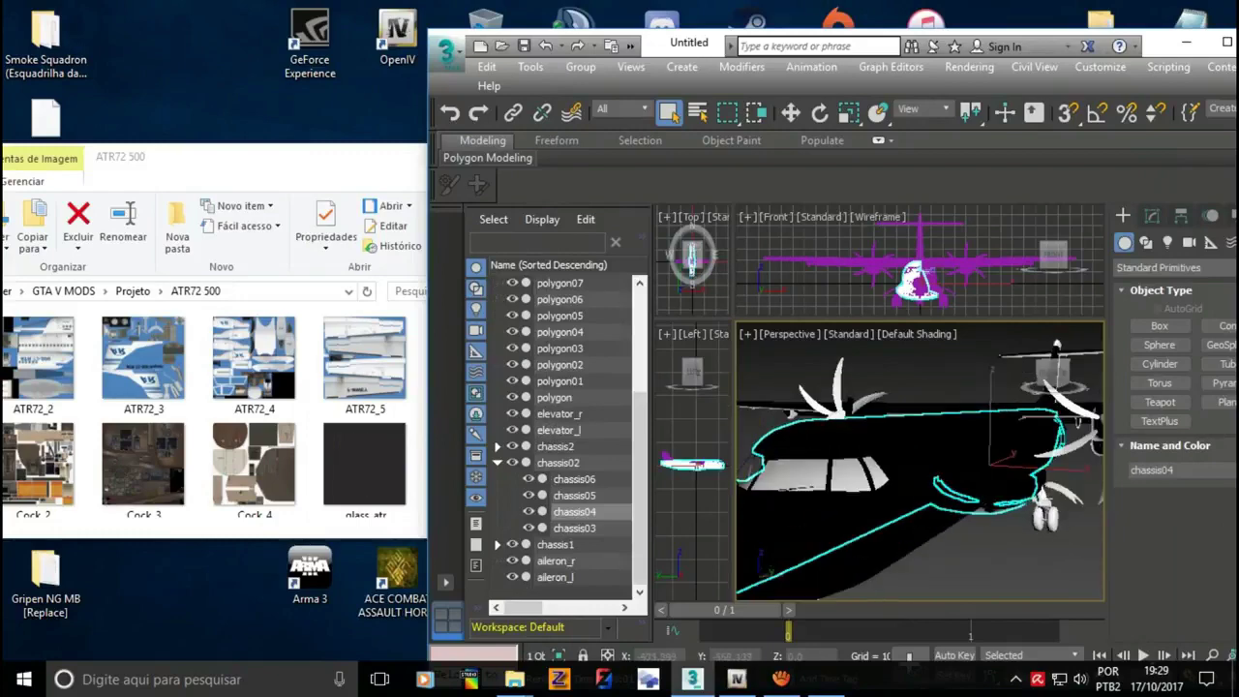
alt+middle_drag(920, 464, 871, 455)
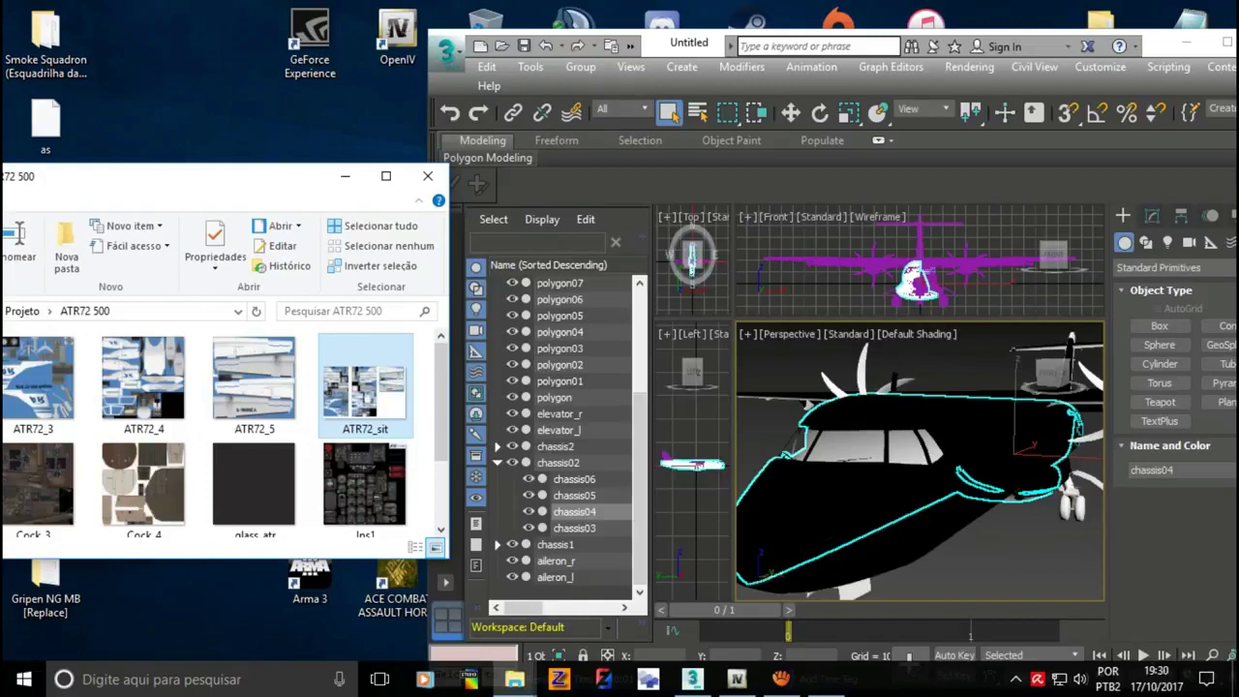
alt+middle_drag(919, 465, 910, 406)
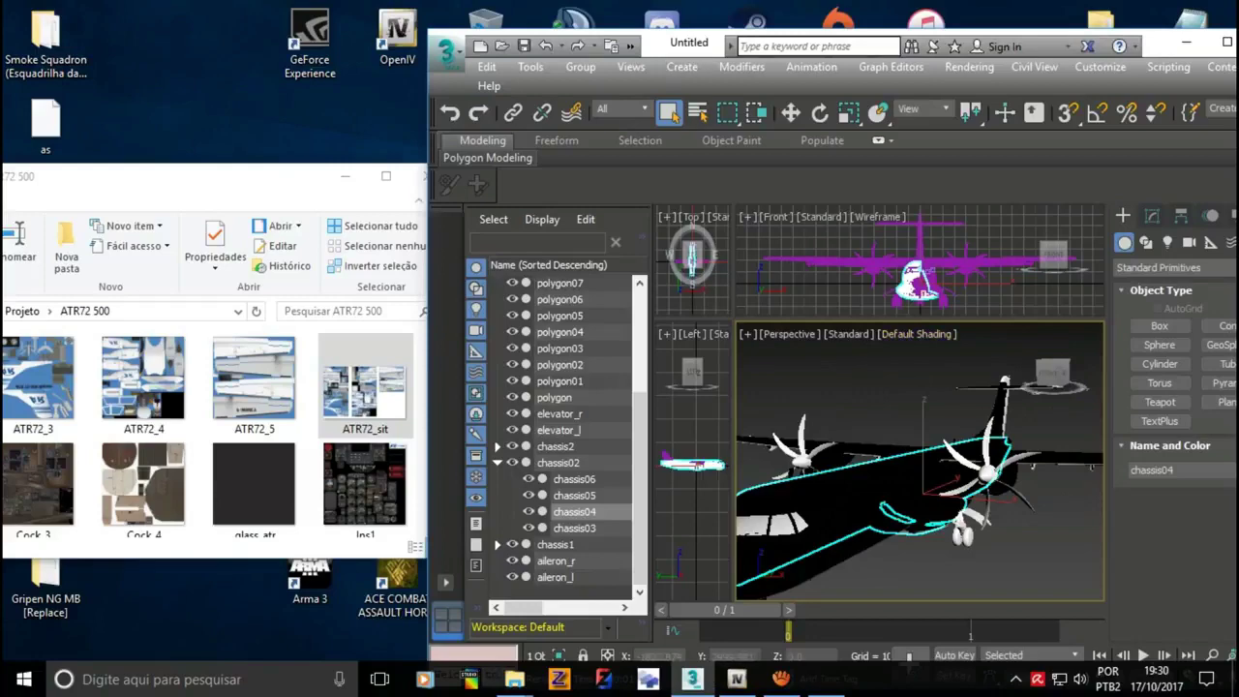
scroll(920, 465, down, 5)
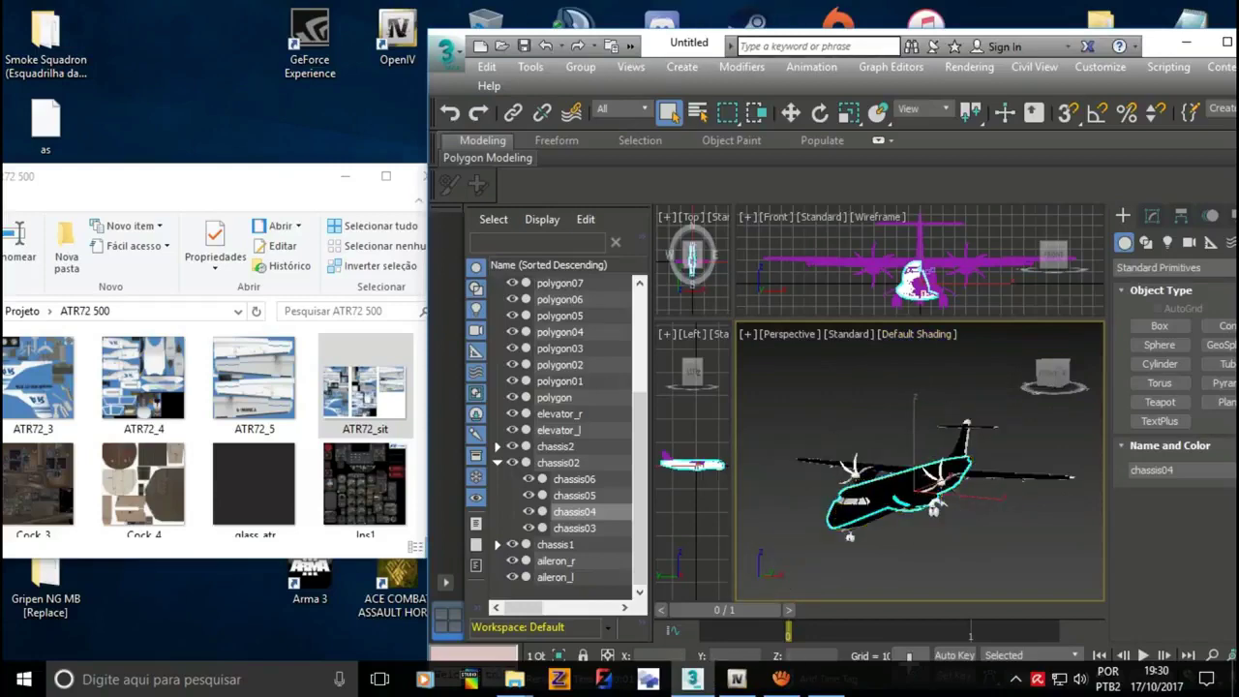
key(ctrl+d)
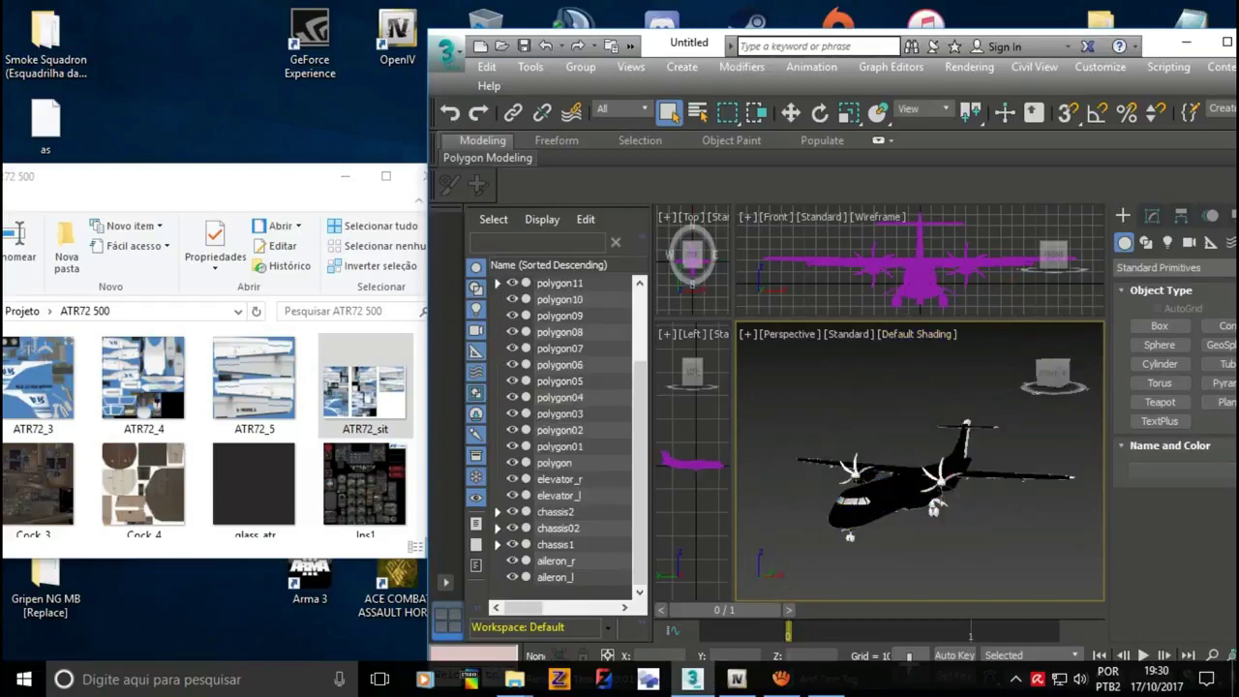
key(super+Up)
- Select chassis02 through its child chassis03 and search the Modifier List for 'unwrap'
click(702, 498)
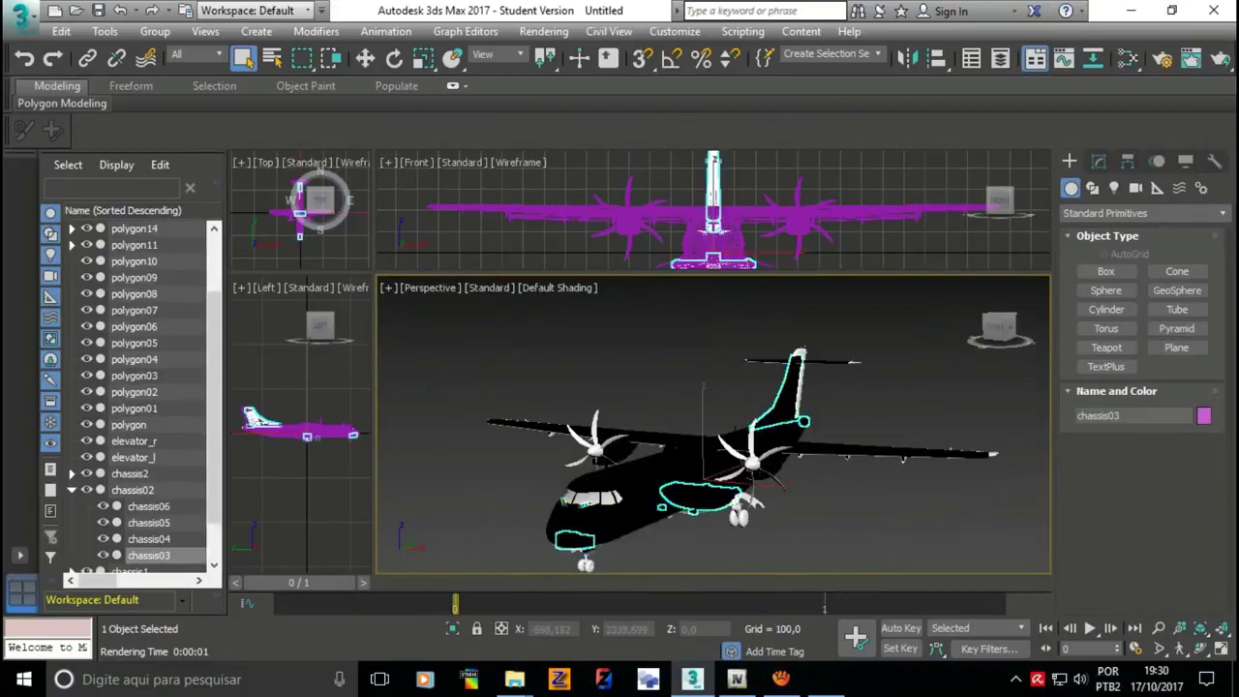
key(Page_Up)
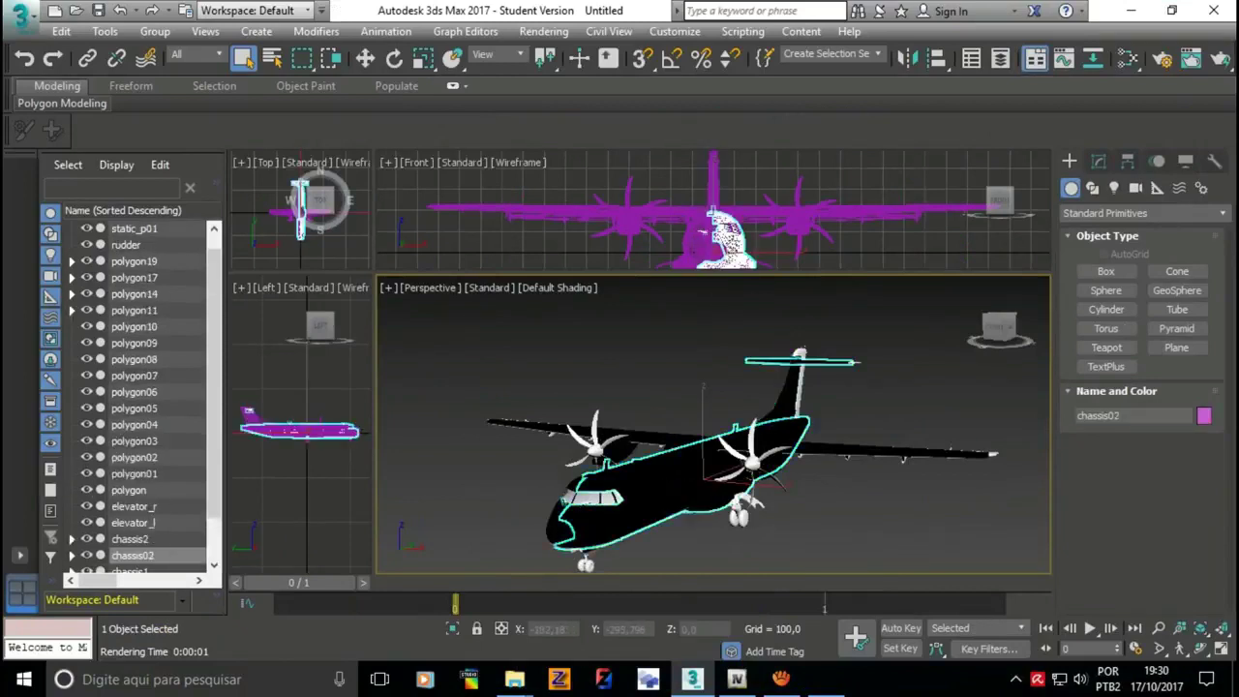
click(1099, 161)
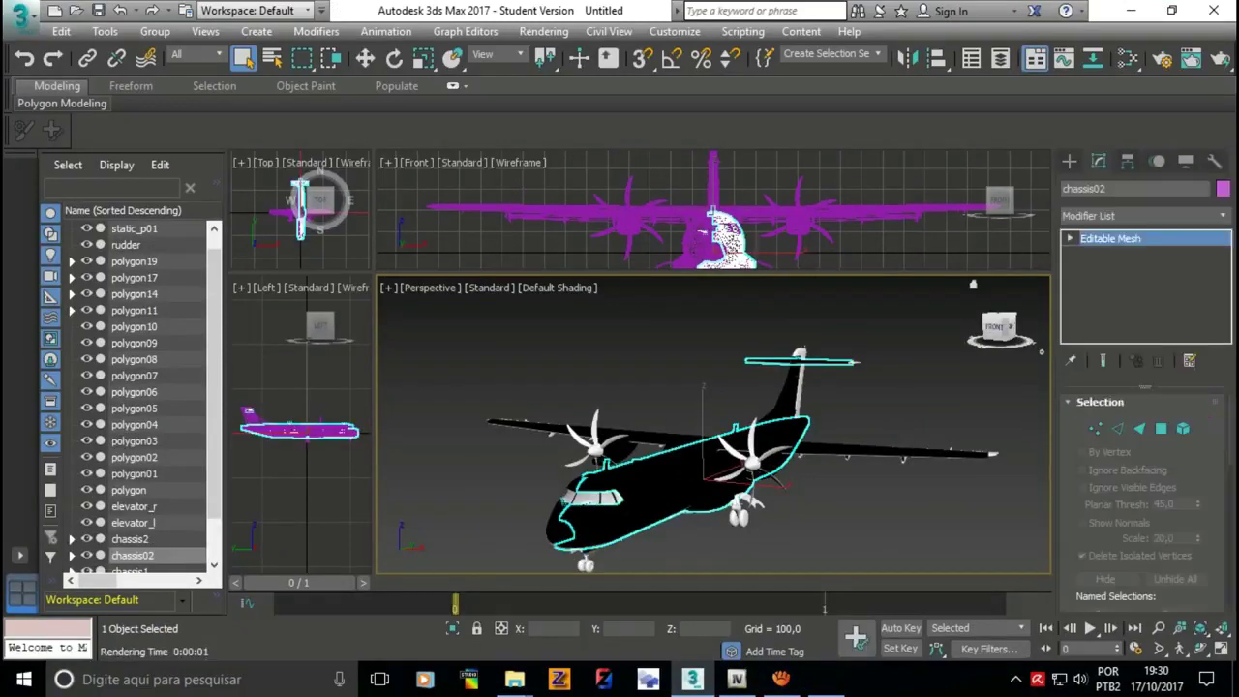
click(1143, 215)
text(unwrap)
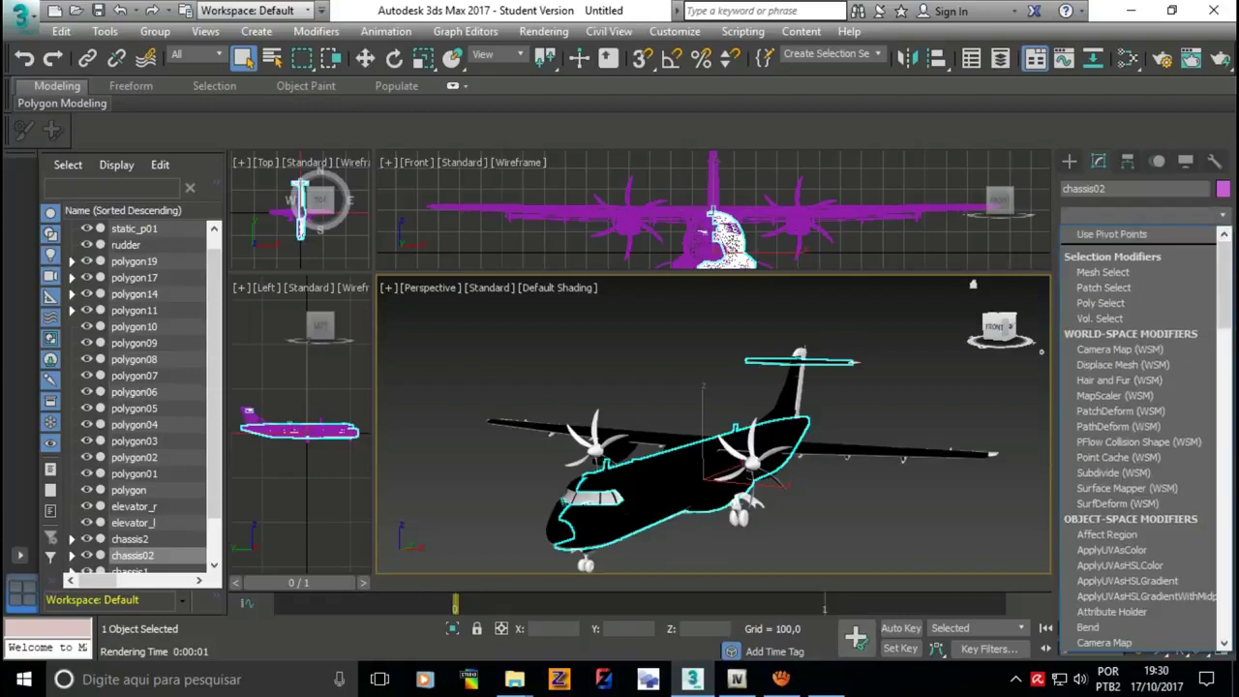
key(Return)
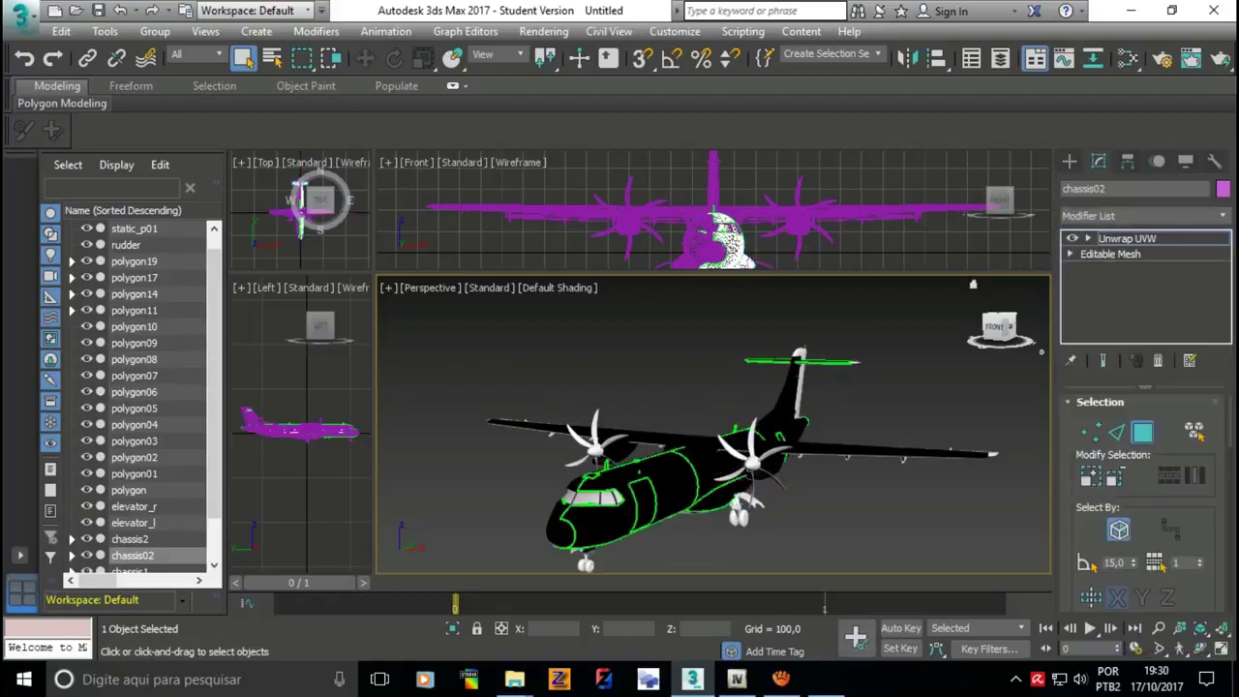
- Add Unwrap UVW to chassis02 from the Modifier List and select the fuselage faces
click(1142, 215)
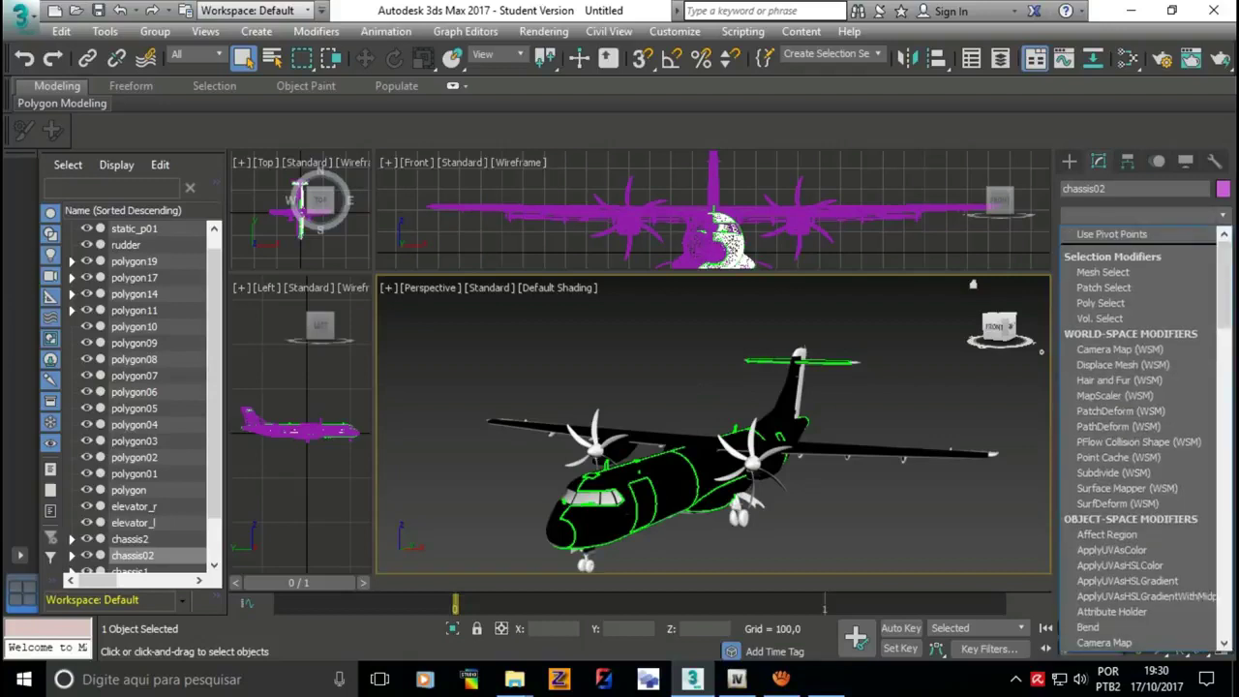
click(1143, 215)
click(1143, 215)
scroll(1142, 392, down, 5)
scroll(1143, 392, down, 5)
scroll(1143, 436, down, 5)
scroll(1142, 484, down, 4)
scroll(1143, 558, down, 4)
scroll(1143, 557, down, 2)
scroll(1142, 581, down, 2)
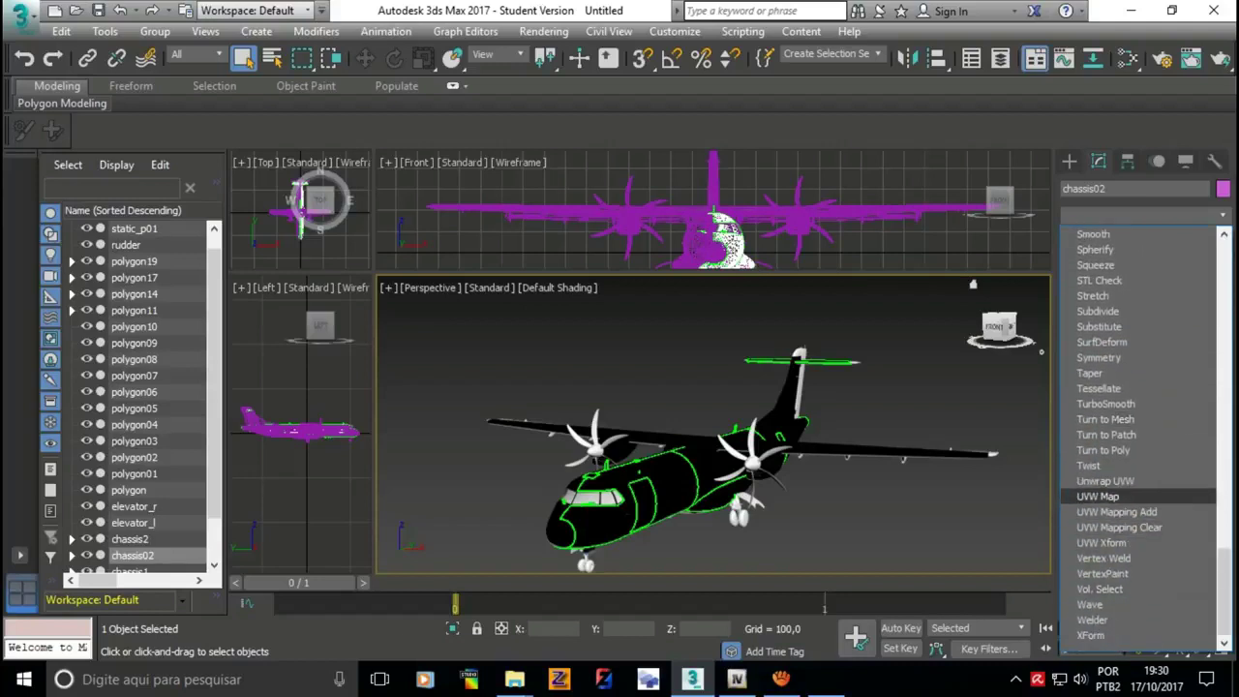
click(1099, 480)
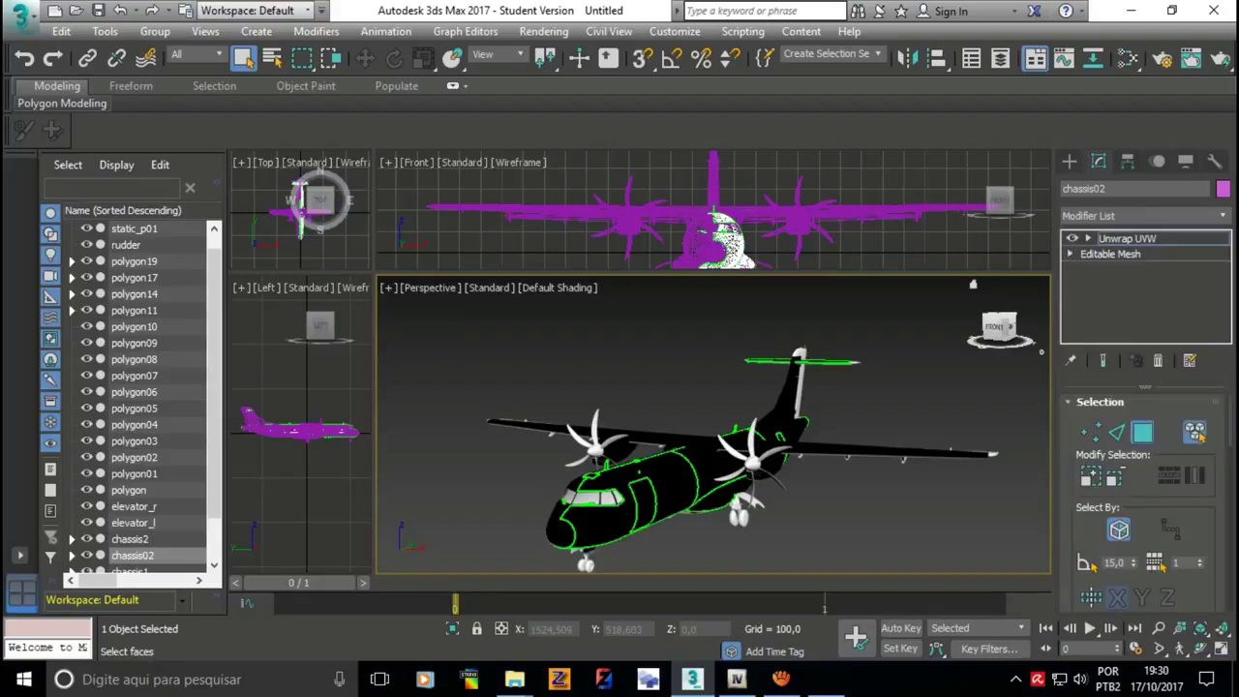
click(629, 494)
- Open Edit UVWs for the selected faces with Map #8 (ATR72_sit.png) as background, maximized
scroll(1143, 504, down, 3)
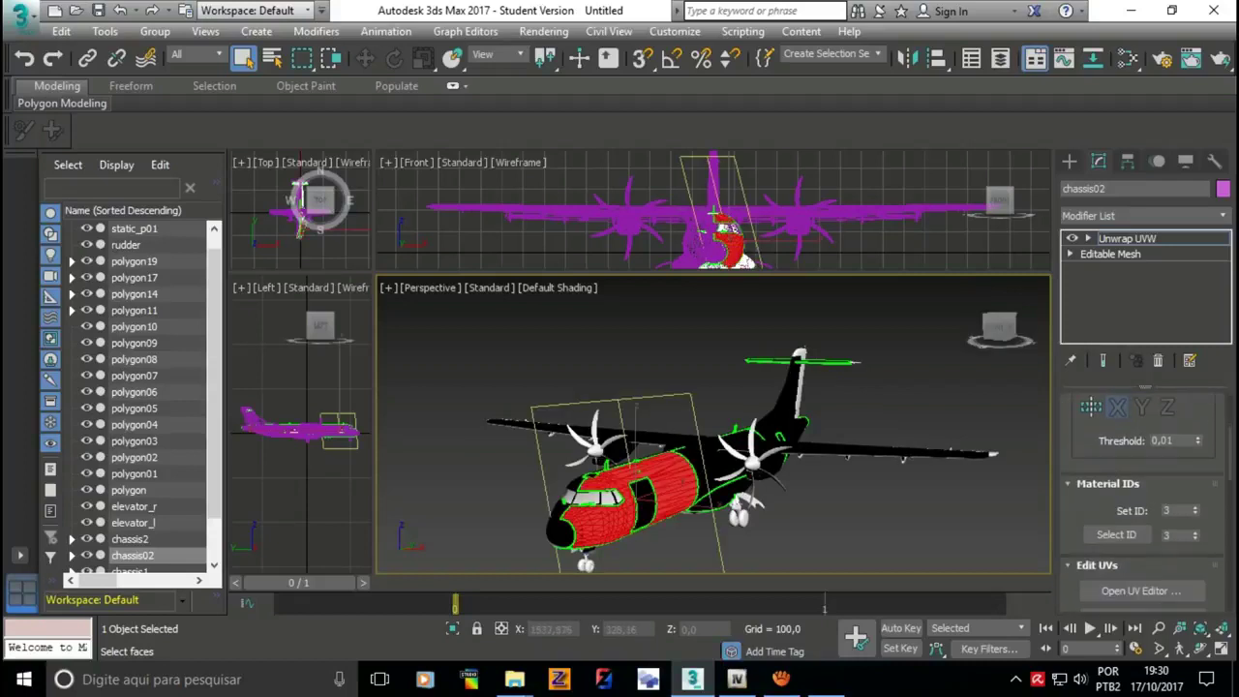
click(1140, 591)
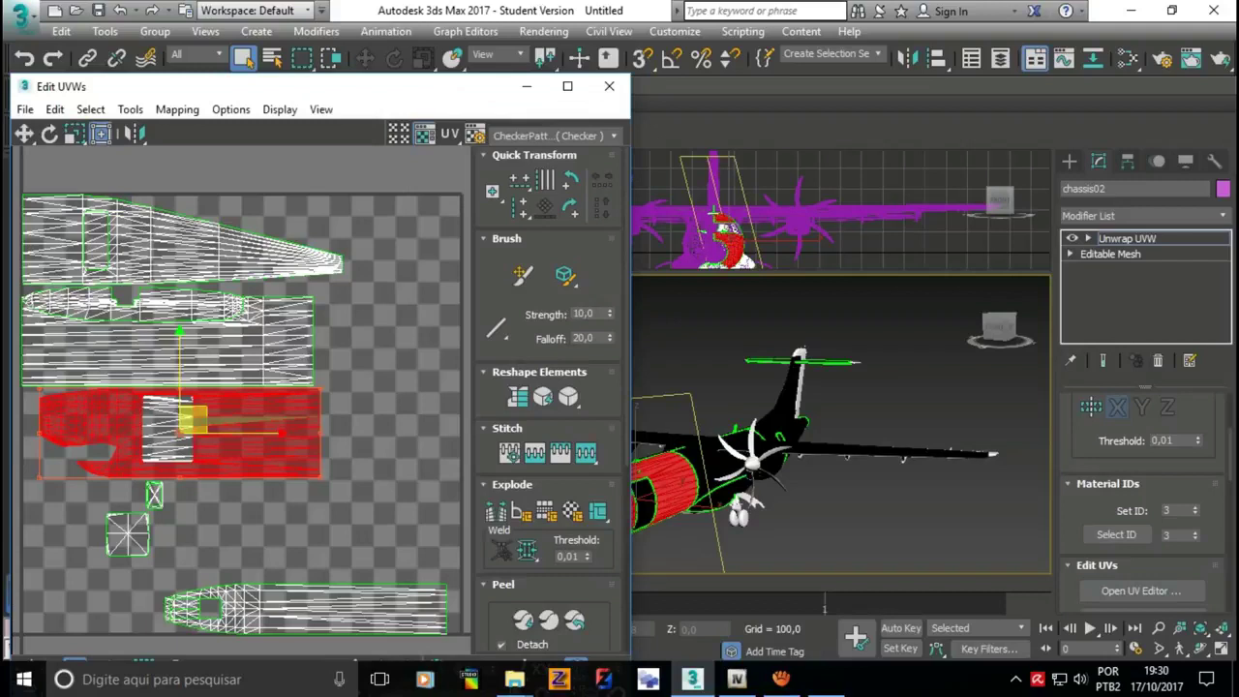
scroll(262, 420, down, 3)
scroll(393, 382, down, 3)
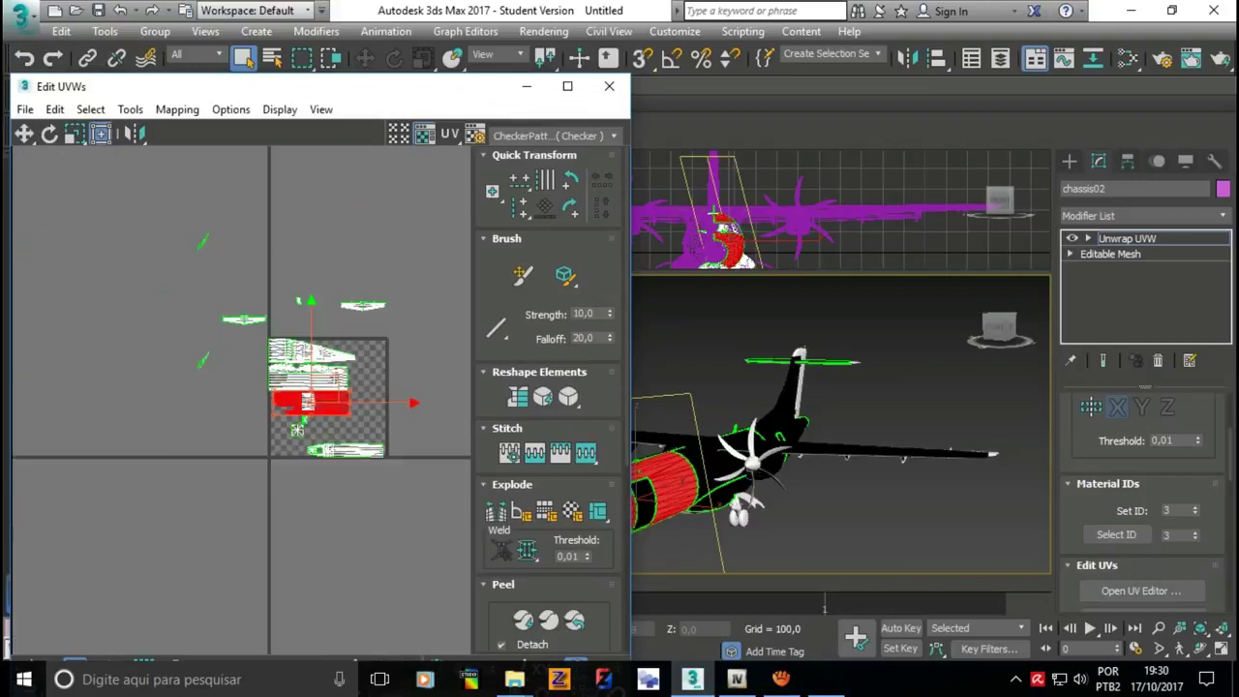
click(552, 136)
click(542, 179)
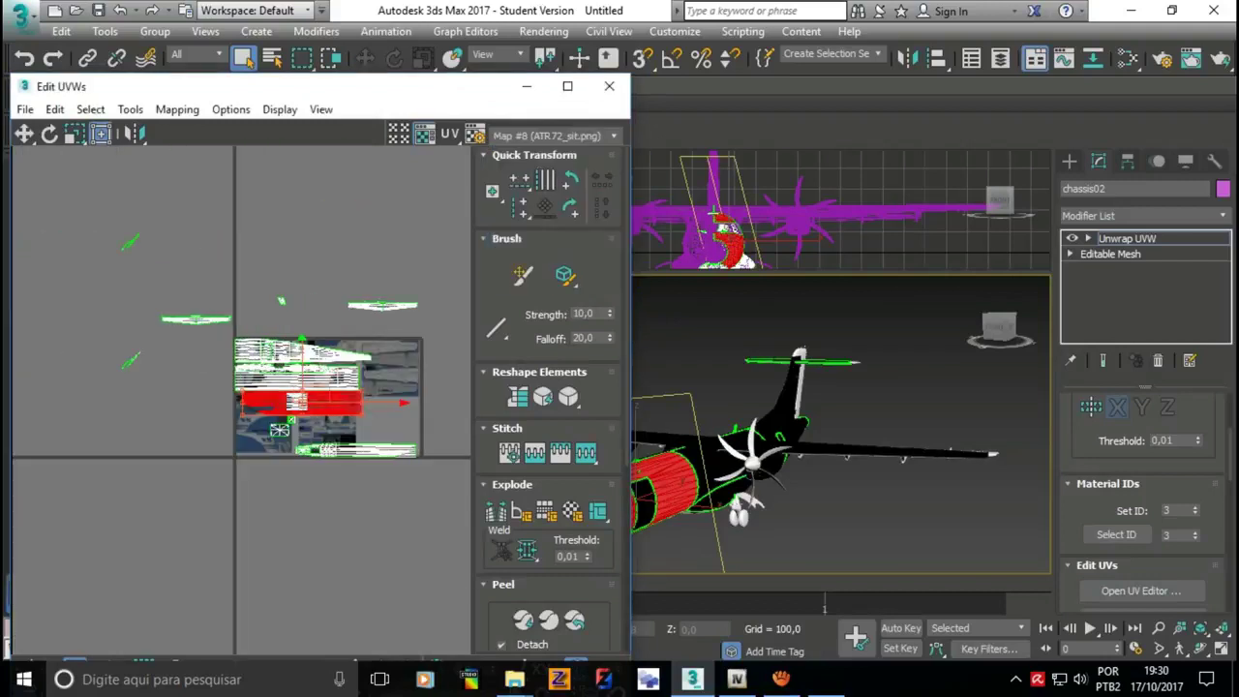
click(568, 86)
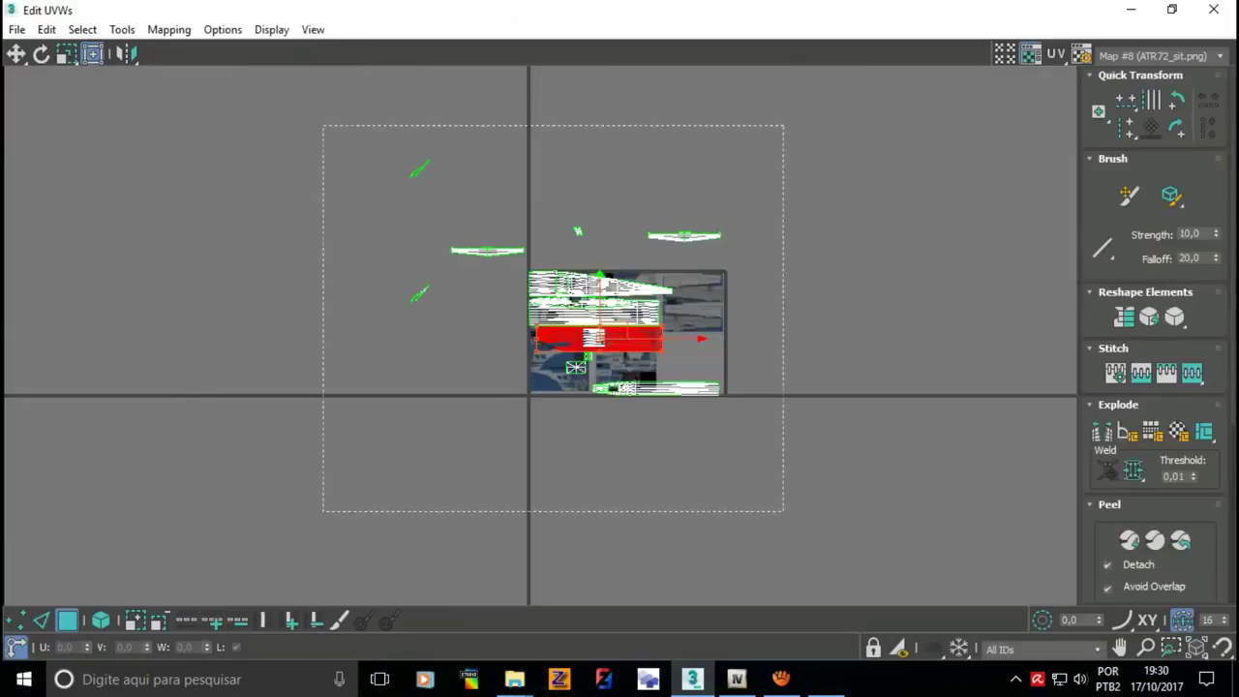
- Shrink all UV islands and move them onto the texture's top-left tile
key(ctrl+a)
drag(739, 413, 520, 258)
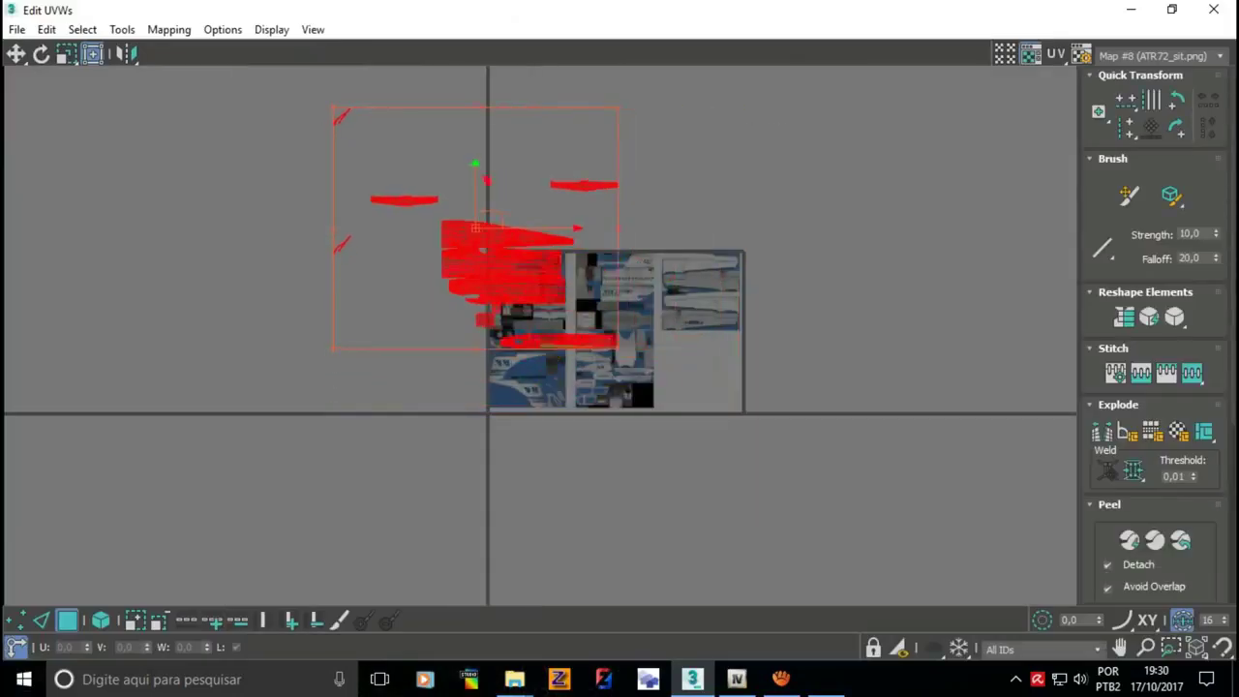
scroll(628, 250, up, 3)
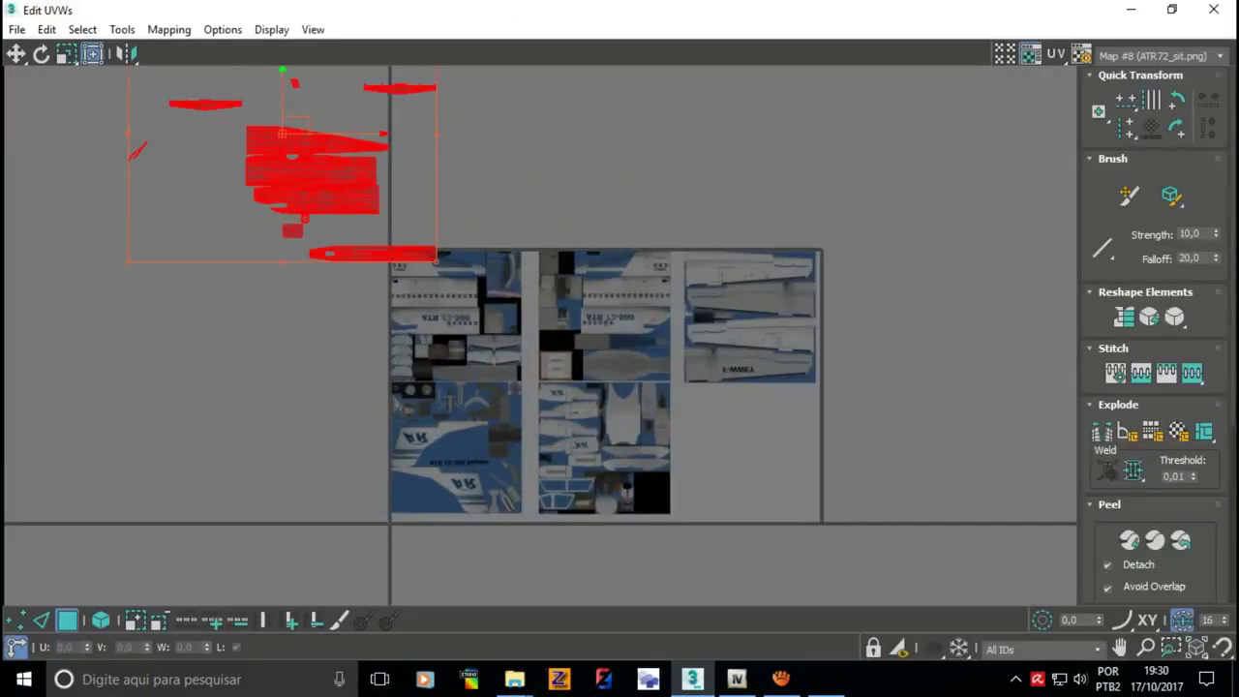
scroll(296, 135, up, 2)
drag(289, 123, 399, 274)
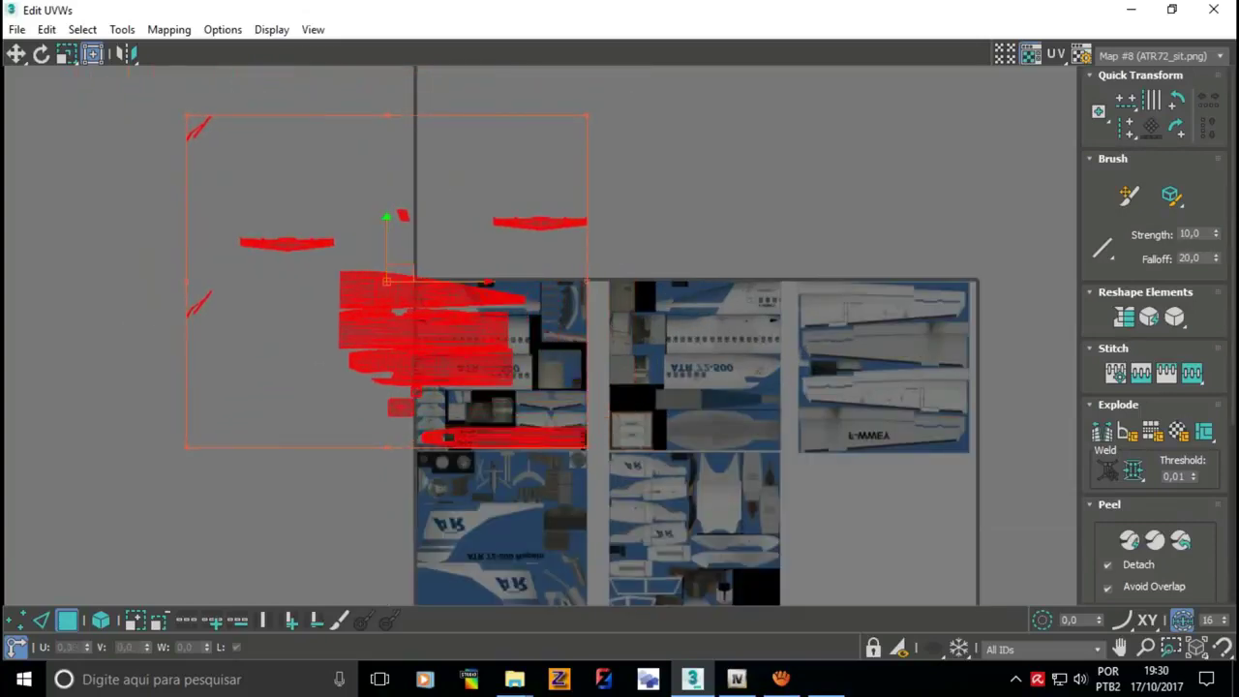
mouse_move(187, 117)
mouse_down()
mouse_move(334, 194)
mouse_move(311, 137)
mouse_up()
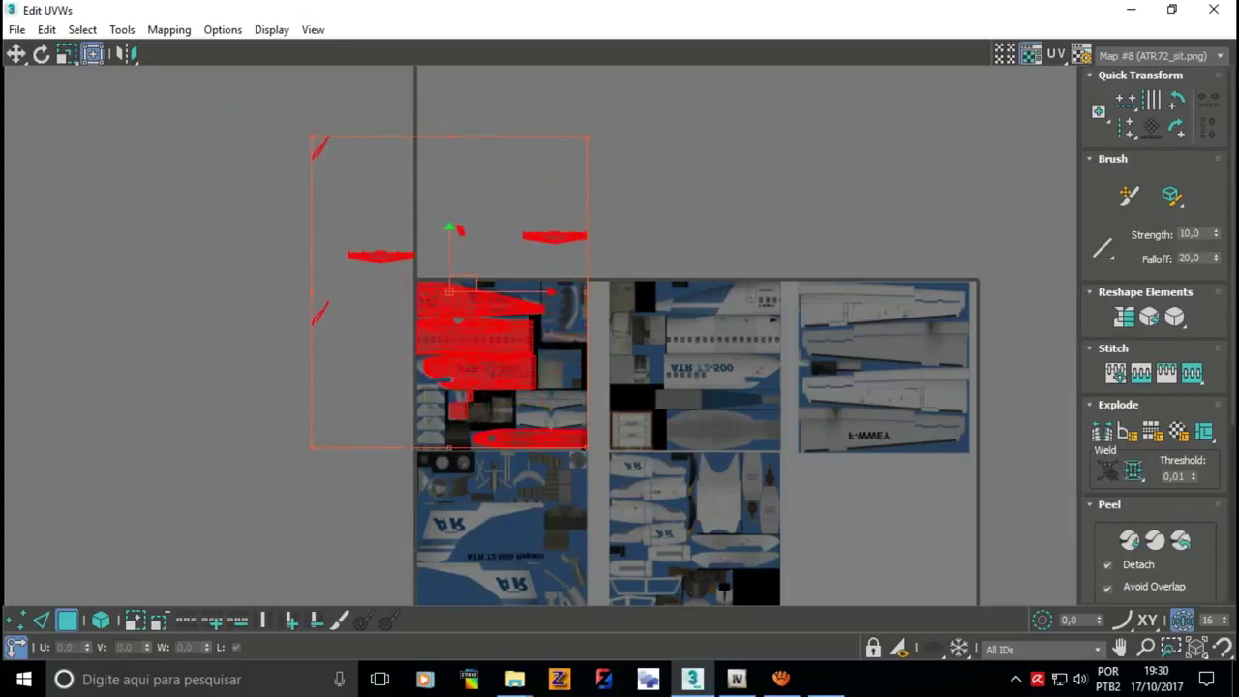
click(583, 268)
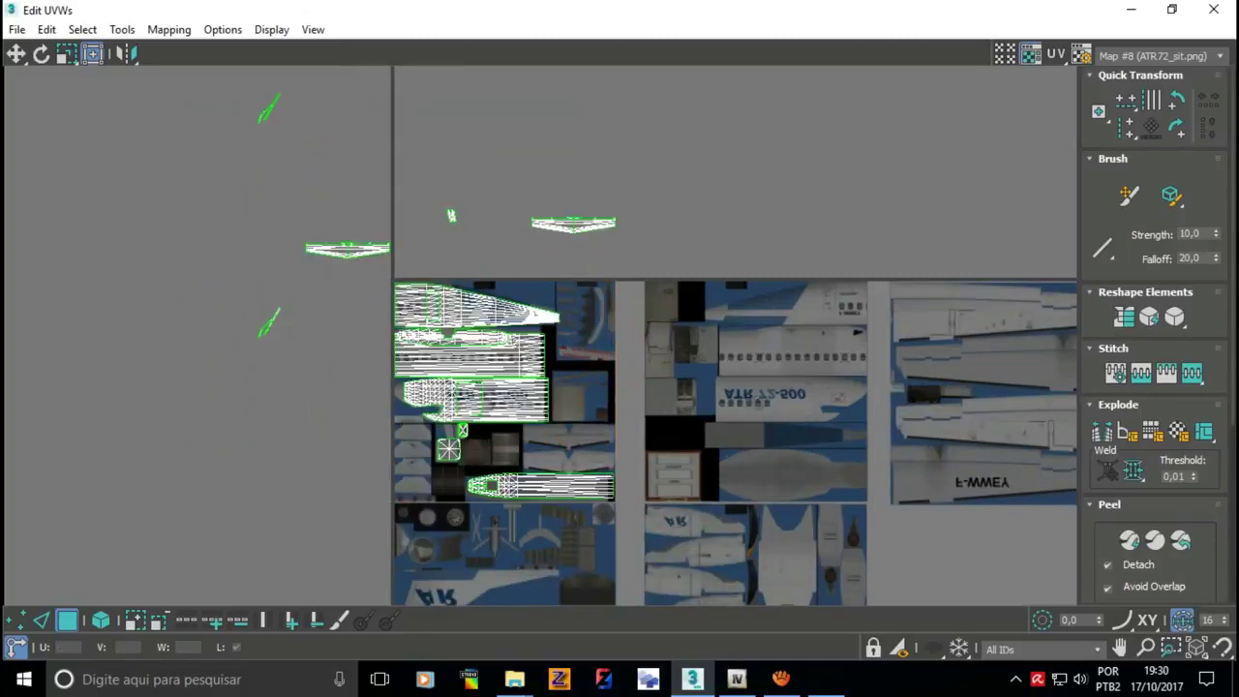
- Select the islands over the top-left tile and nudge them down and right to align
scroll(583, 268, down, 2)
drag(448, 273, 631, 446)
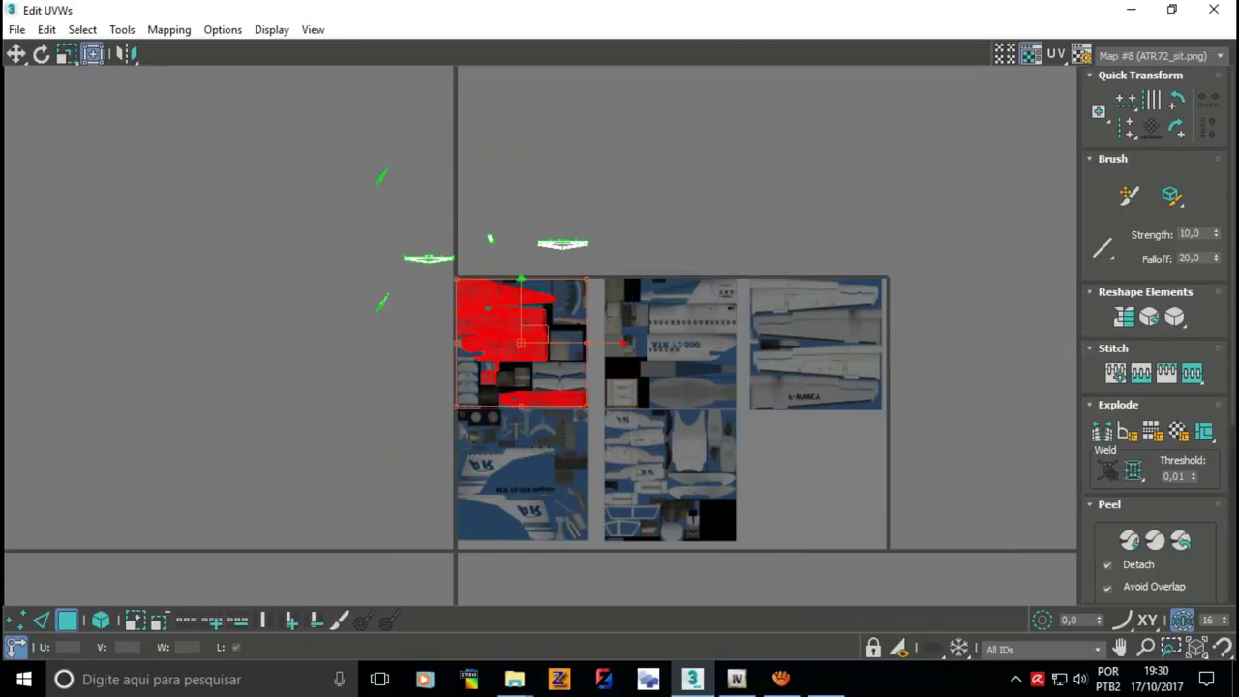
scroll(518, 339, up, 2)
scroll(518, 339, up, 2)
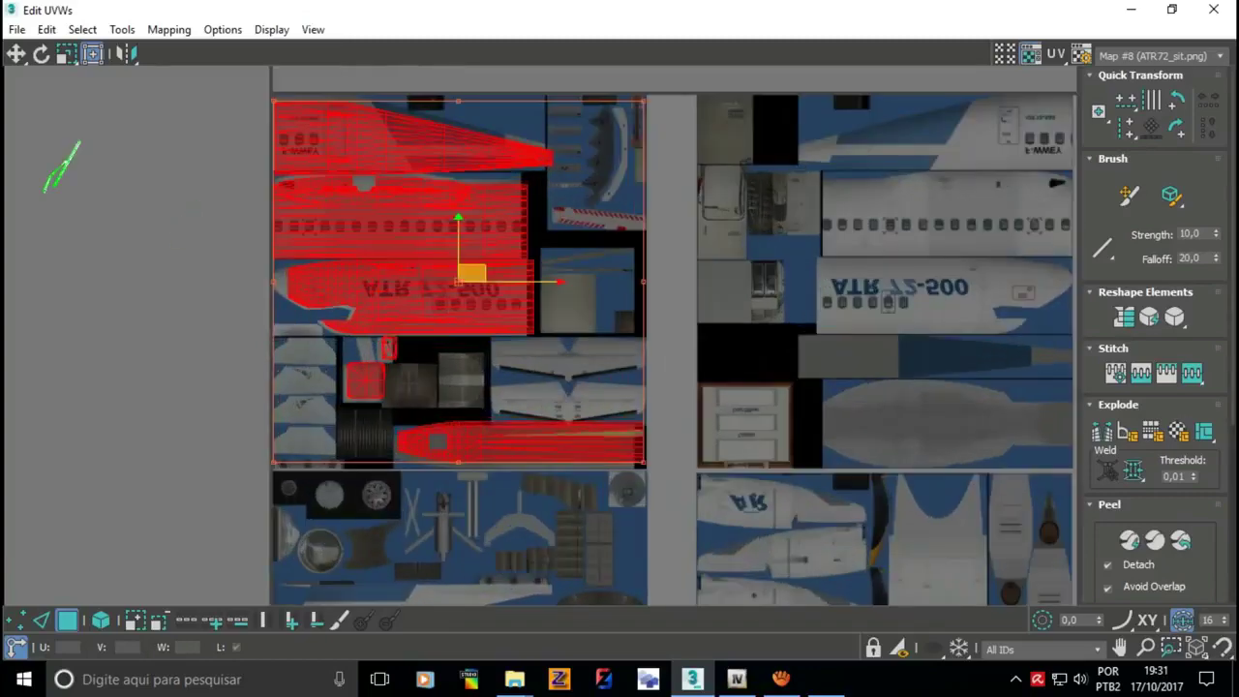
scroll(518, 339, up, 2)
scroll(518, 339, up, 2)
drag(638, 466, 649, 486)
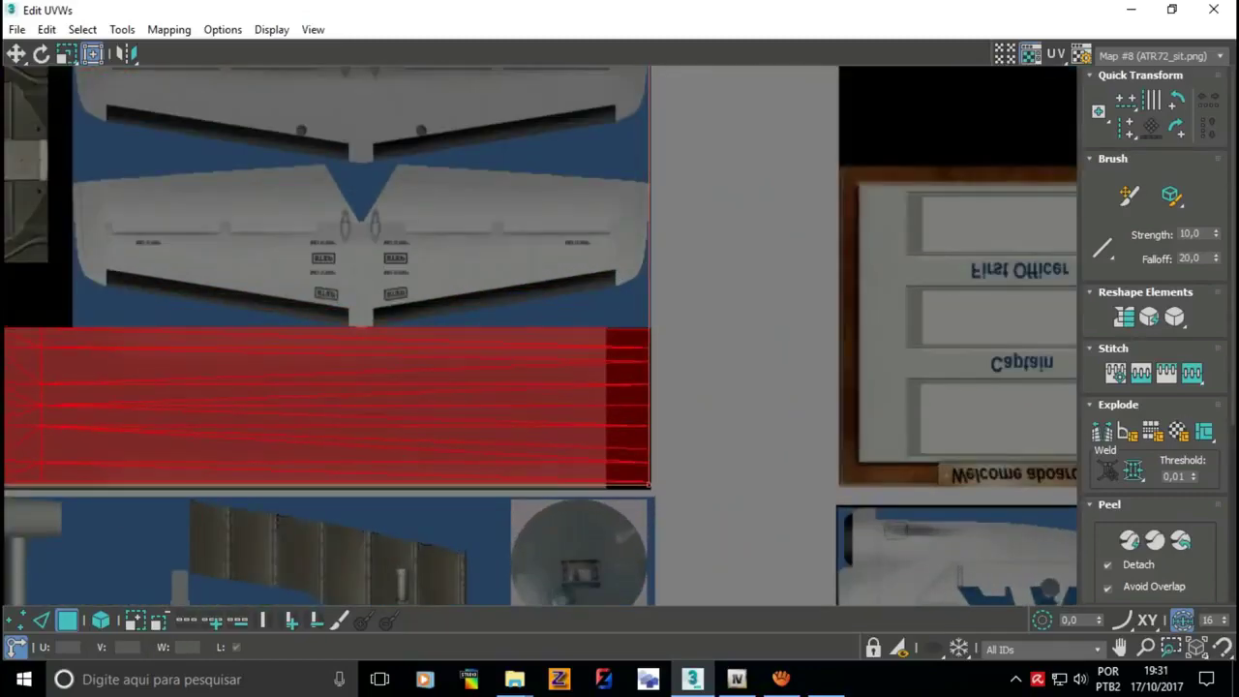
scroll(587, 268, down, 2)
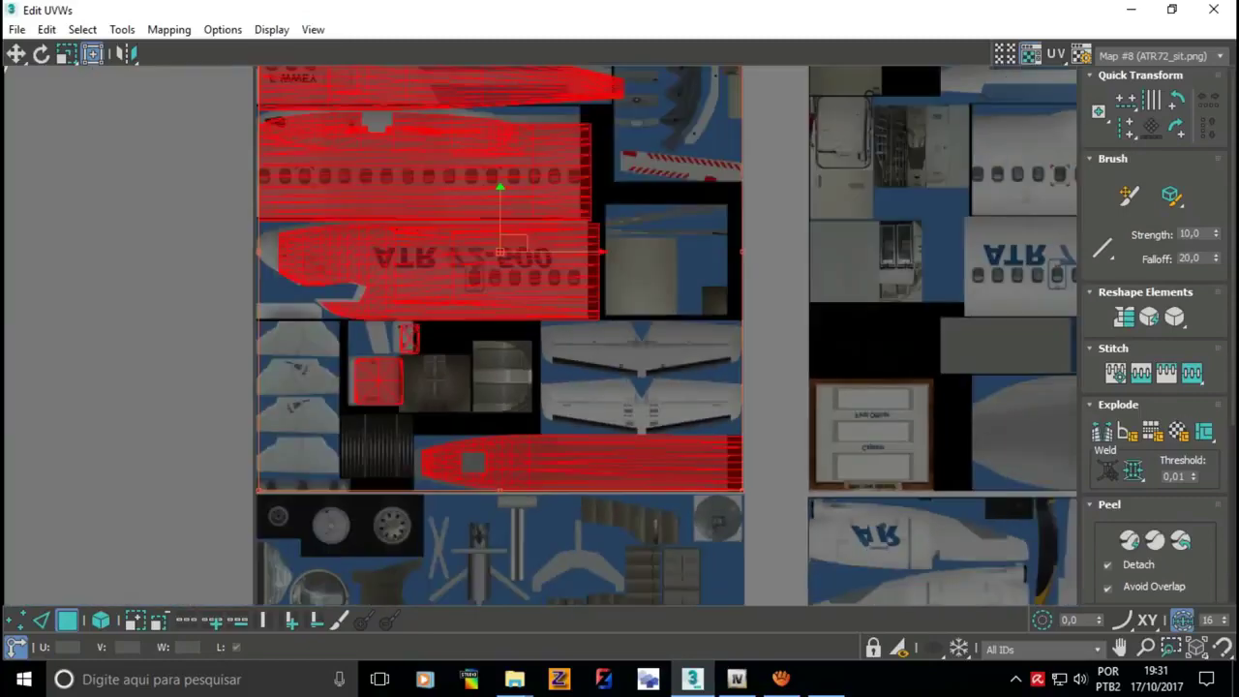
scroll(587, 268, down, 2)
scroll(586, 269, up, 2)
scroll(587, 268, up, 2)
scroll(561, 326, up, 3)
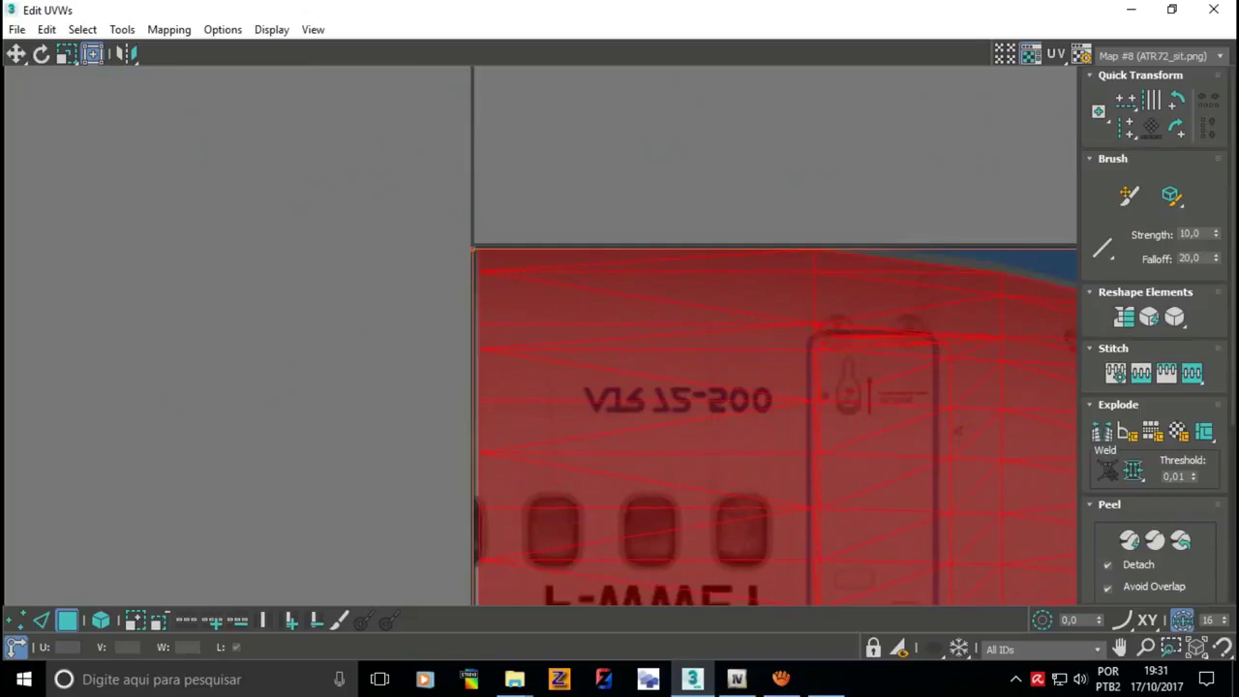
scroll(436, 290, down, 2)
scroll(436, 291, up, 3)
scroll(435, 291, up, 2)
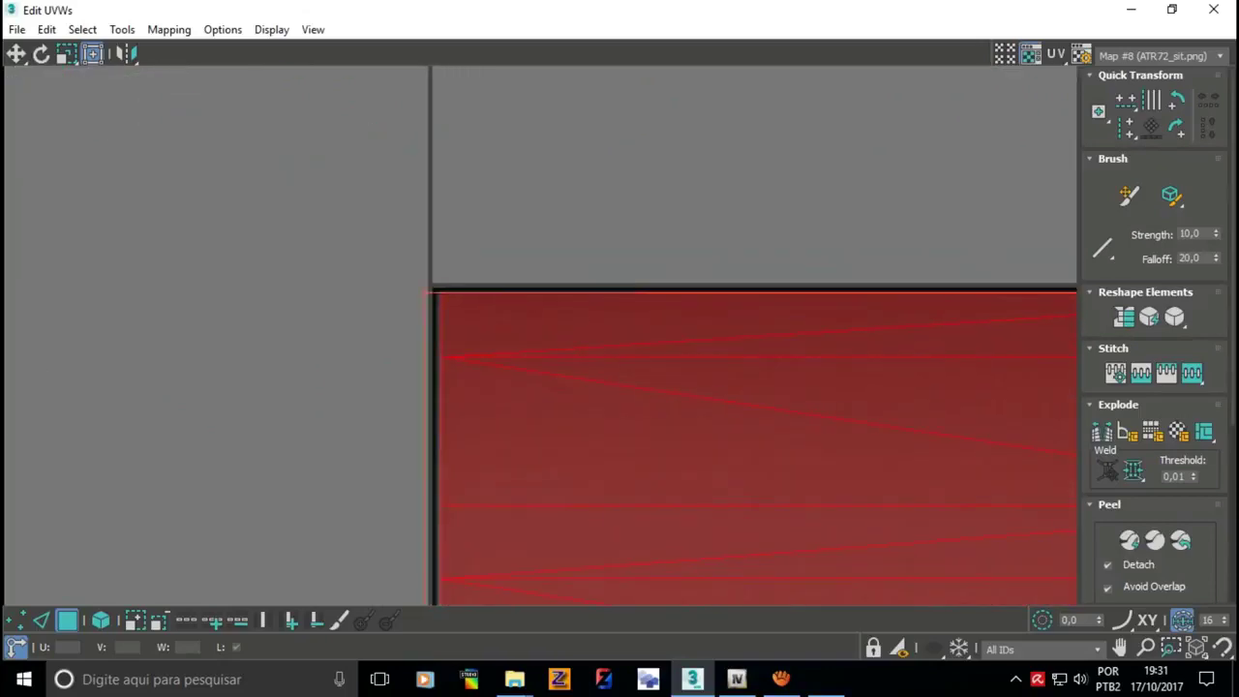
scroll(431, 290, down, 3)
scroll(431, 290, down, 1)
scroll(431, 290, down, 1)
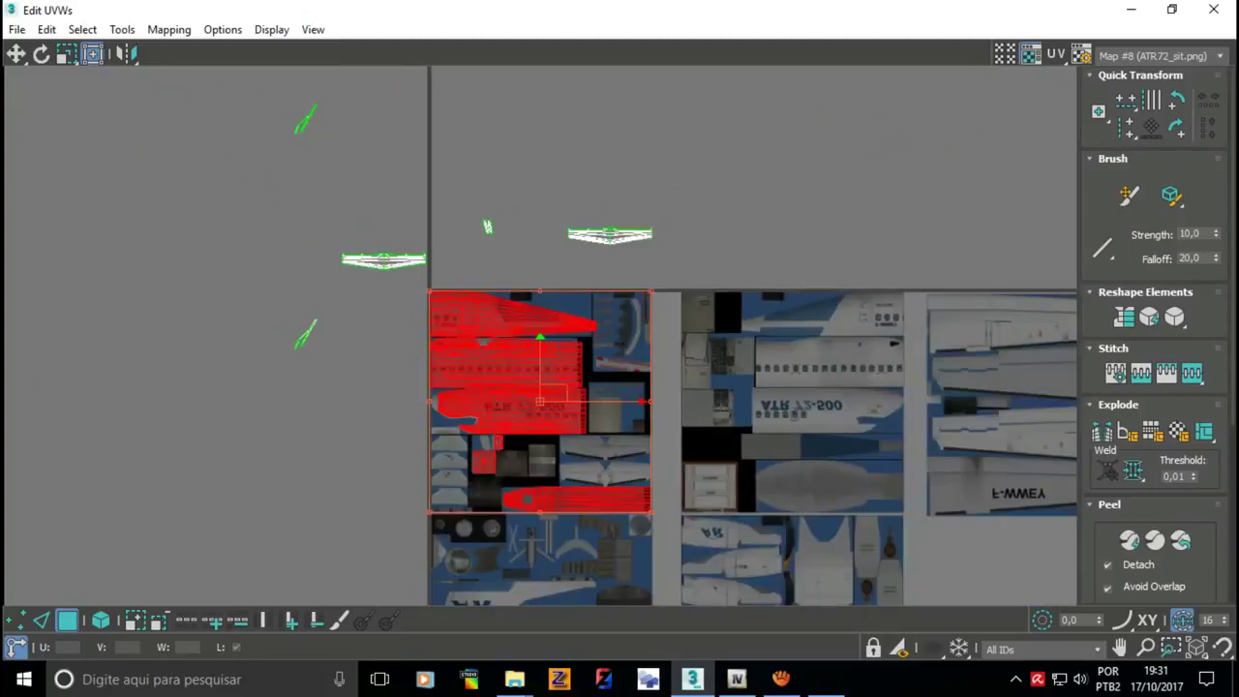
- Move the small tail-plane island onto the texture sheet, then undo that move twice
key(ctrl+d)
drag(532, 196, 695, 270)
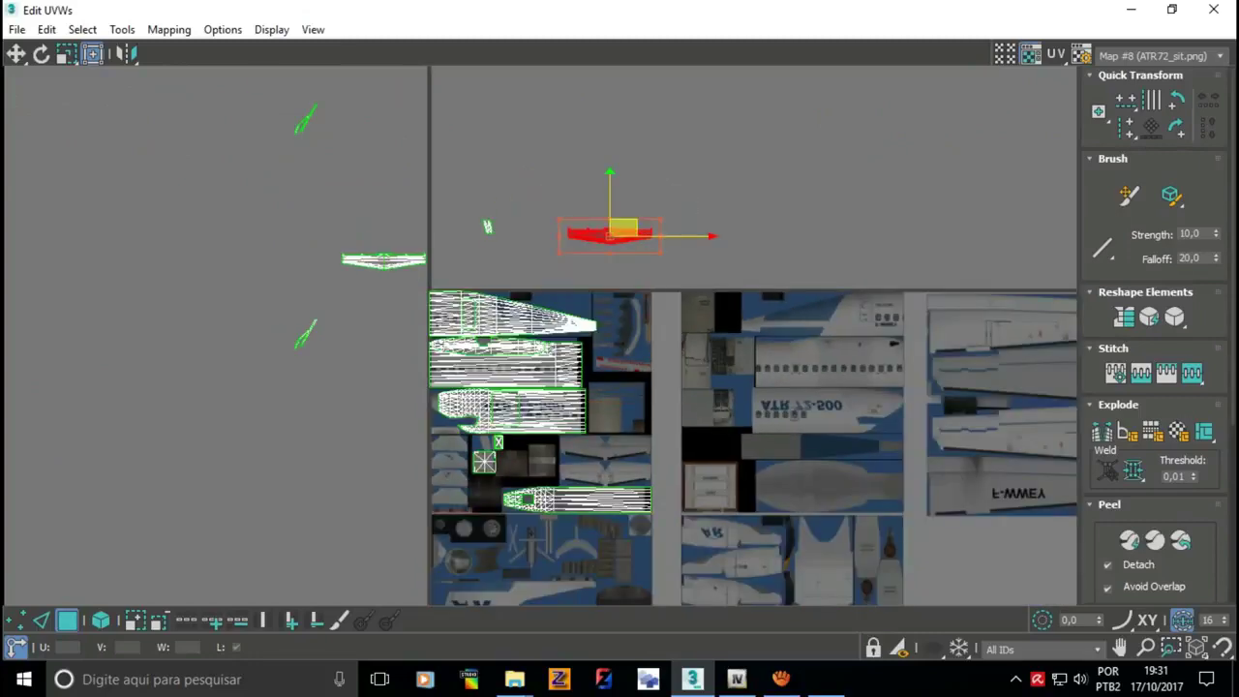
drag(619, 232, 659, 438)
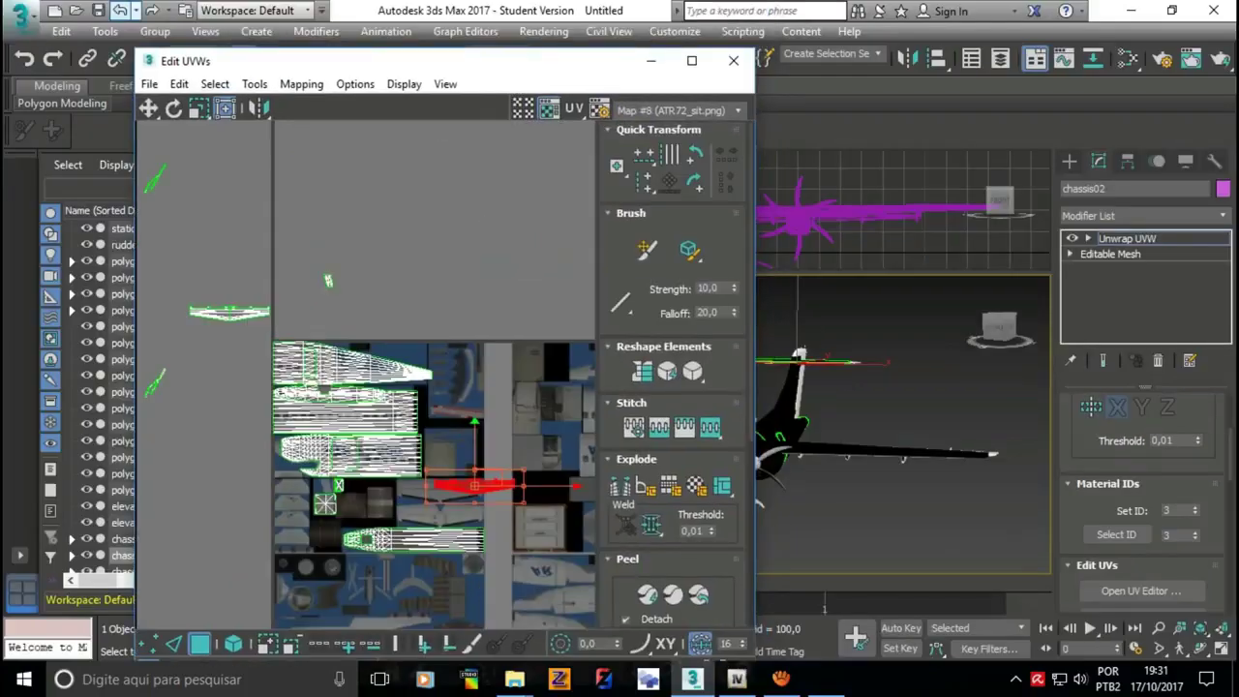
click(119, 10)
click(119, 10)
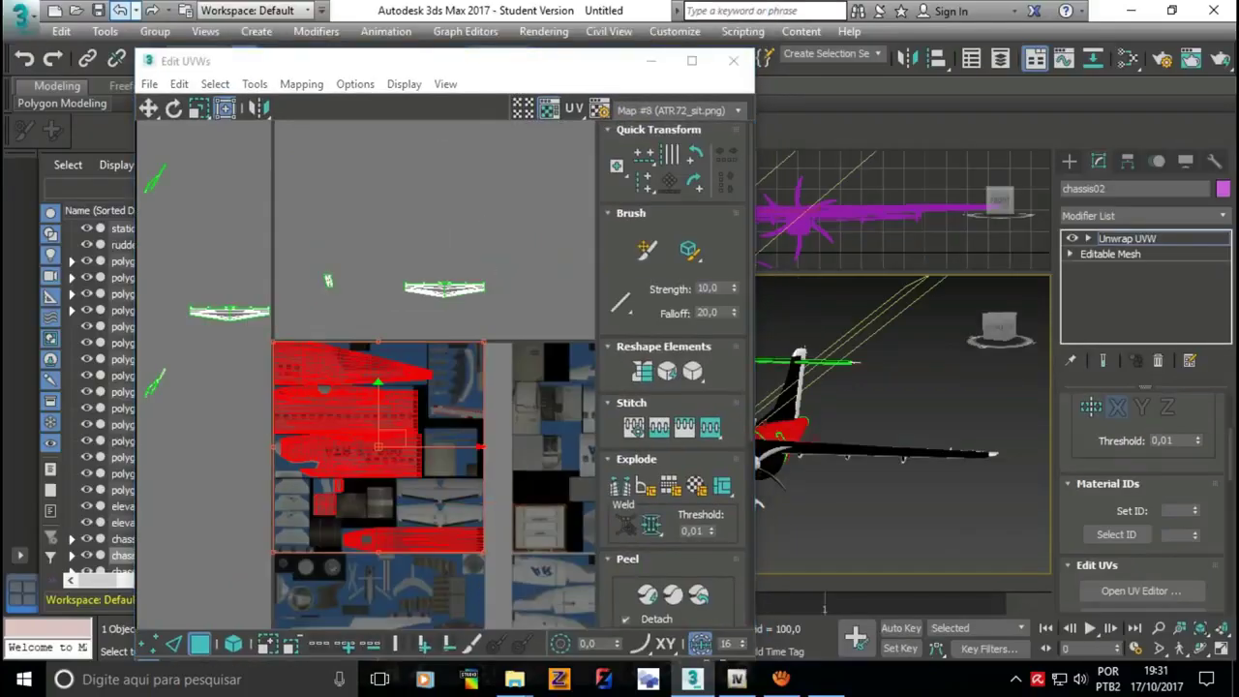
- Undo three more UV edits and reposition the Edit UVWs window
click(119, 9)
click(119, 10)
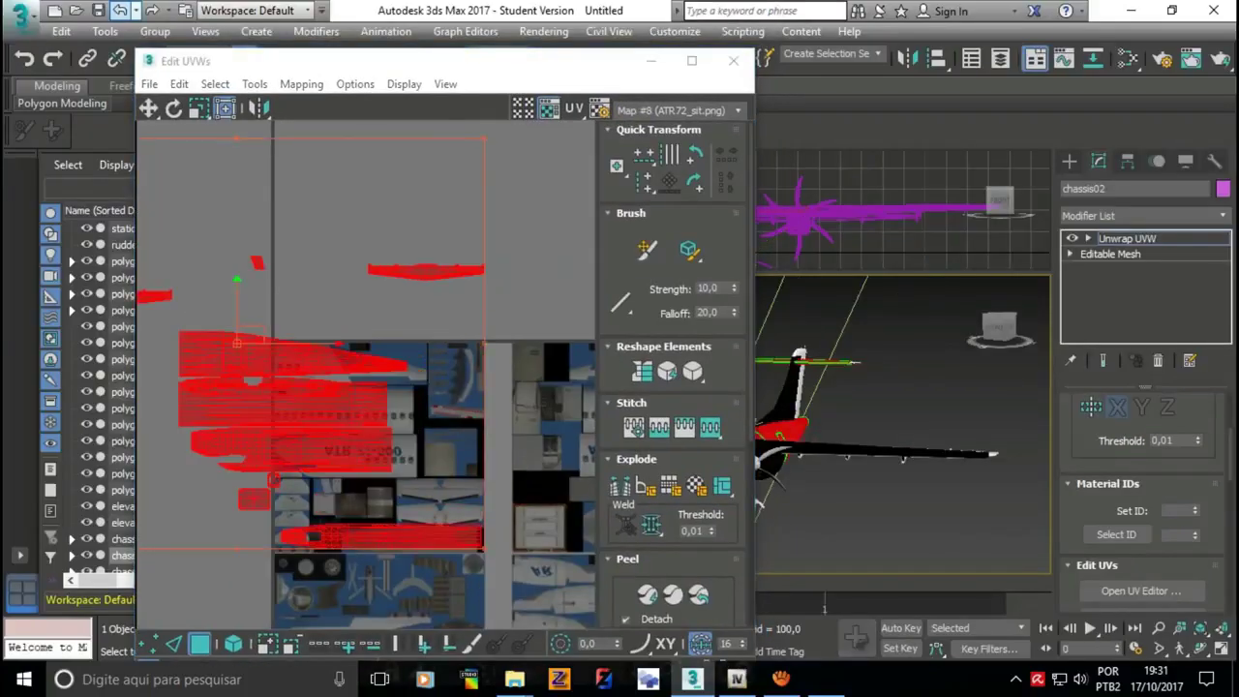
click(119, 9)
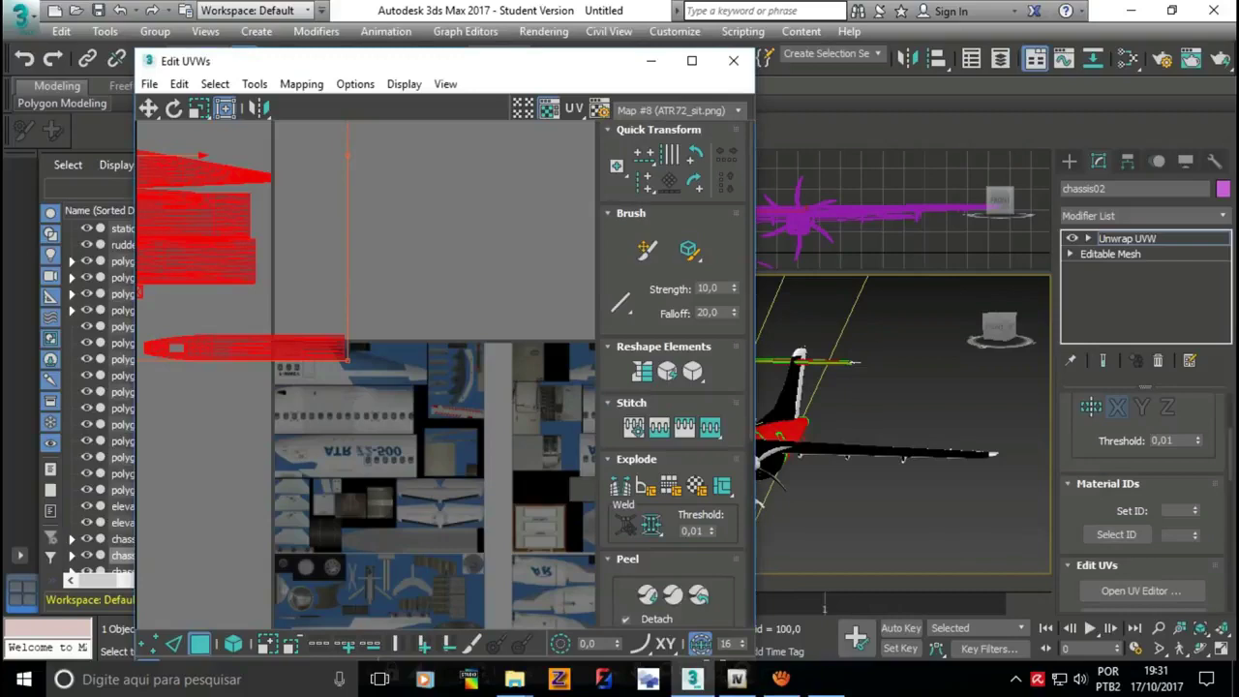
click(692, 60)
drag(442, 10, 445, 11)
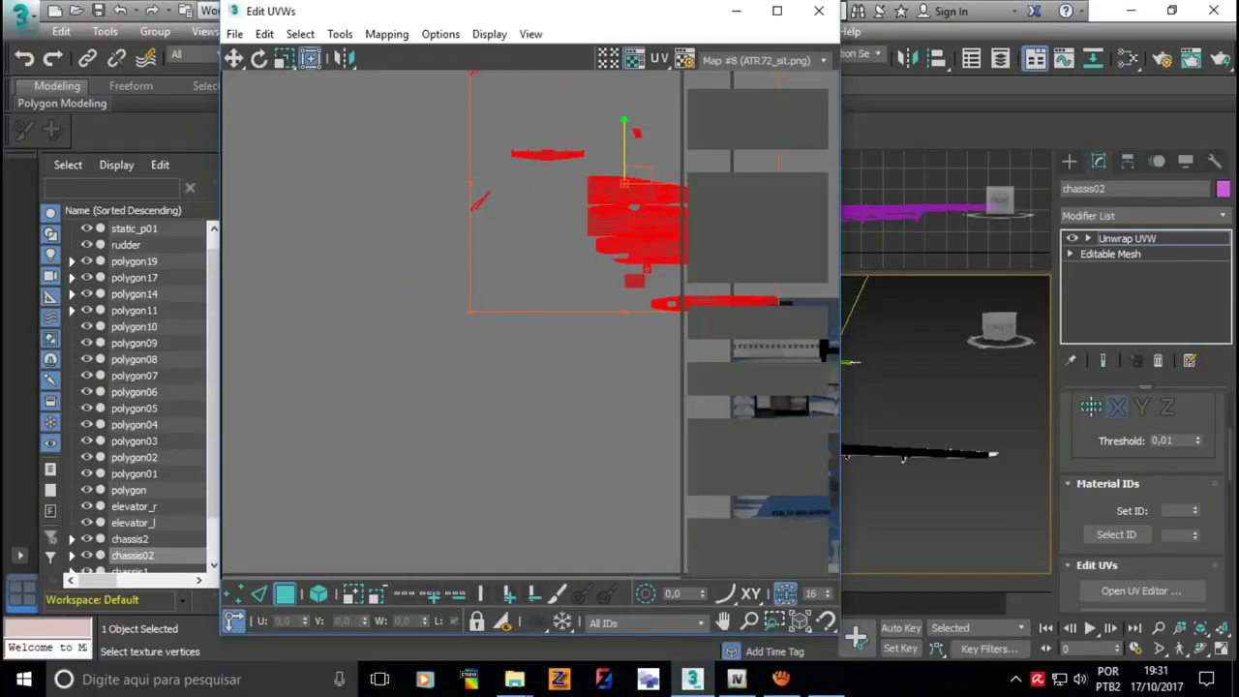
- Redo four steps to restore the red tail piece on the texture, and maximize Edit UVWs
click(152, 10)
click(152, 10)
click(152, 9)
click(152, 10)
click(152, 10)
click(152, 9)
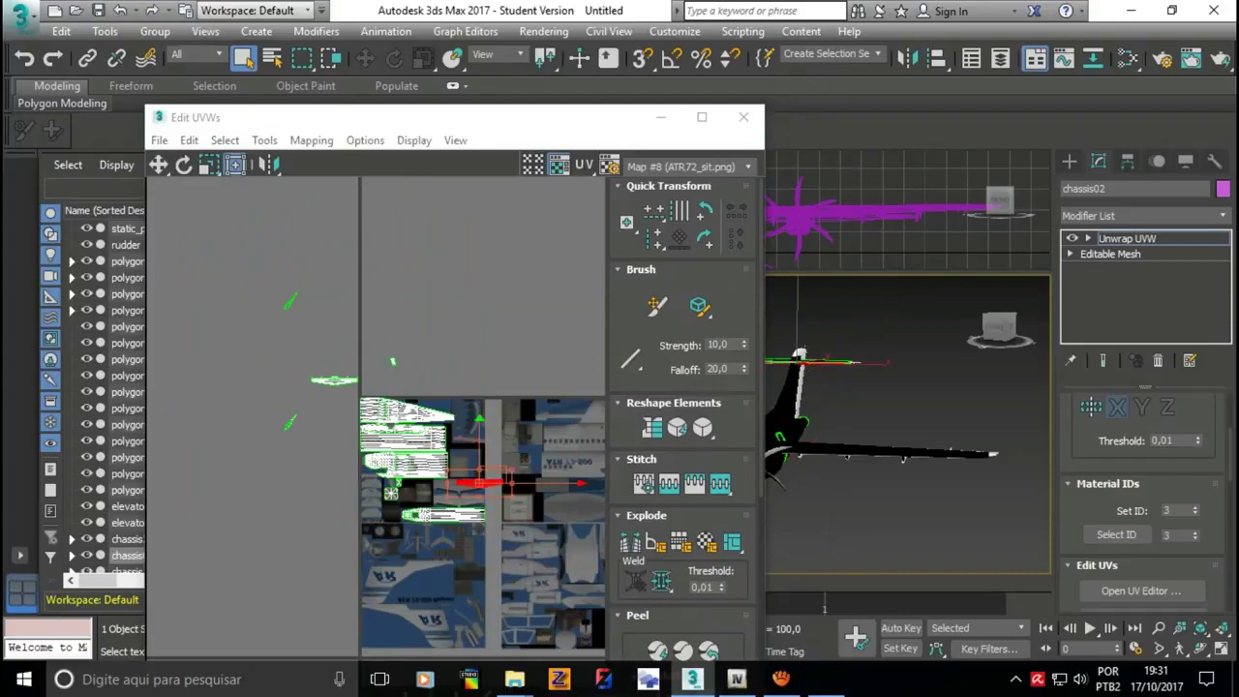
click(702, 117)
scroll(648, 387, up, 3)
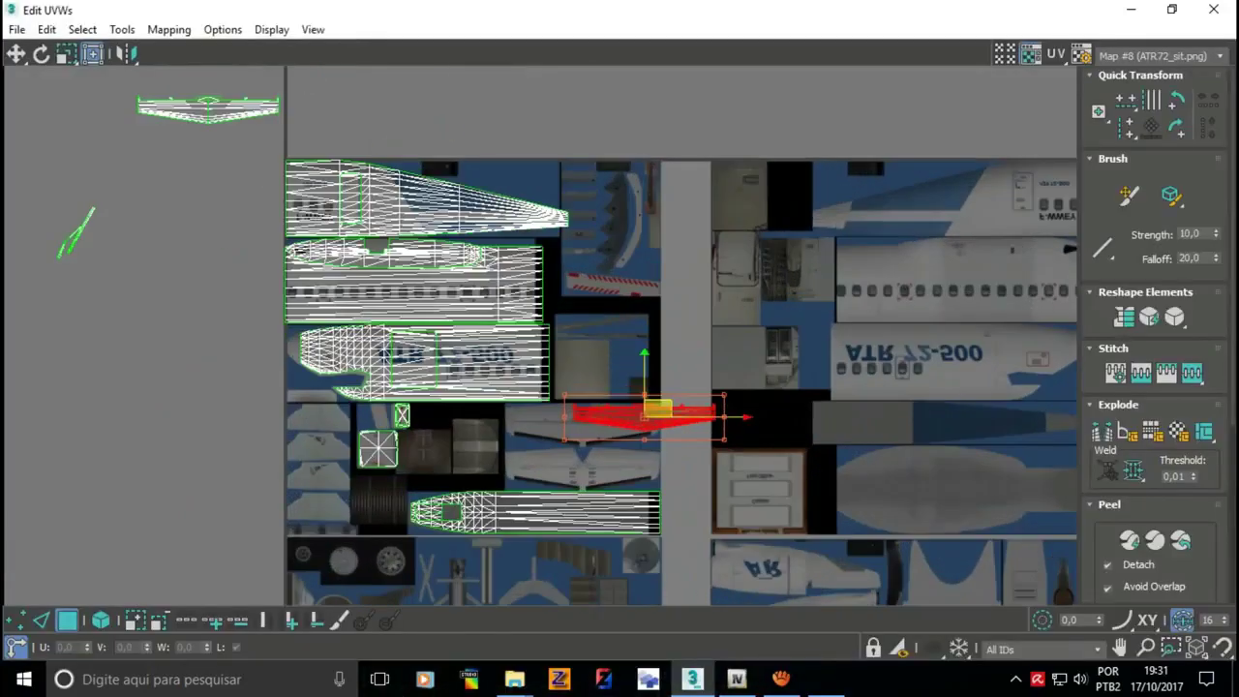
- Select the two small square UV islands and scale them down slightly
scroll(648, 387, up, 3)
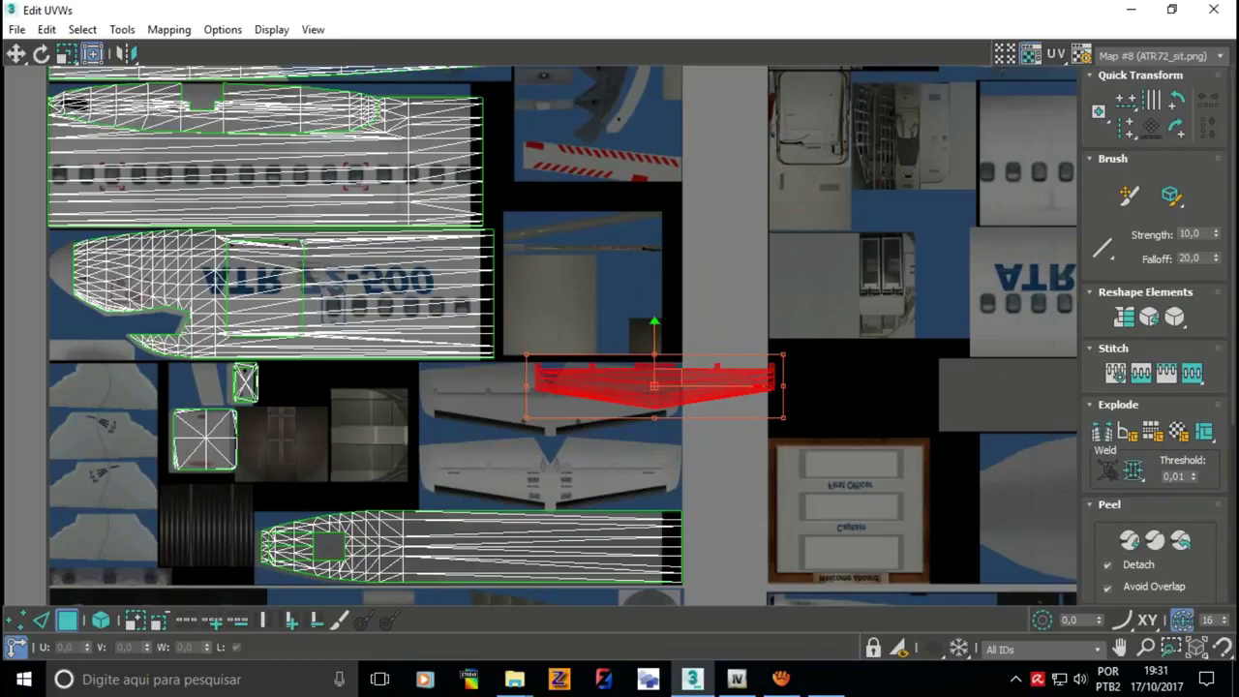
scroll(655, 406, down, 3)
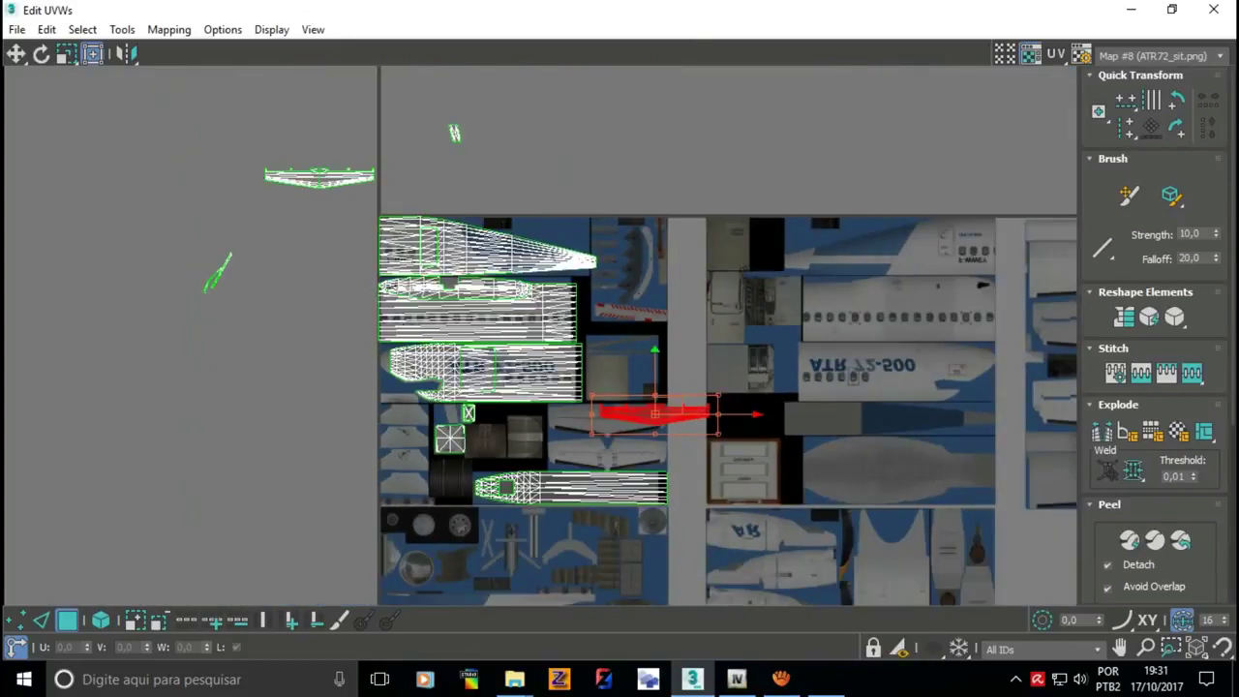
scroll(461, 425, up, 2)
scroll(461, 425, up, 2)
scroll(461, 425, up, 2)
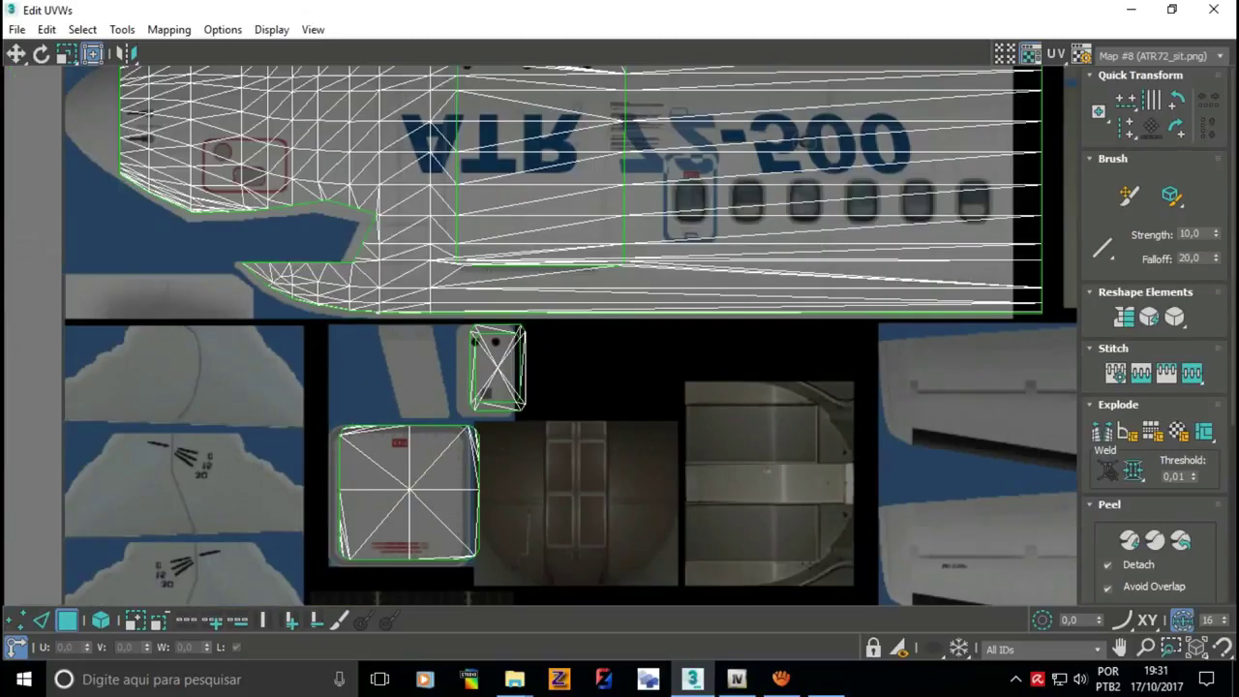
drag(290, 320, 554, 576)
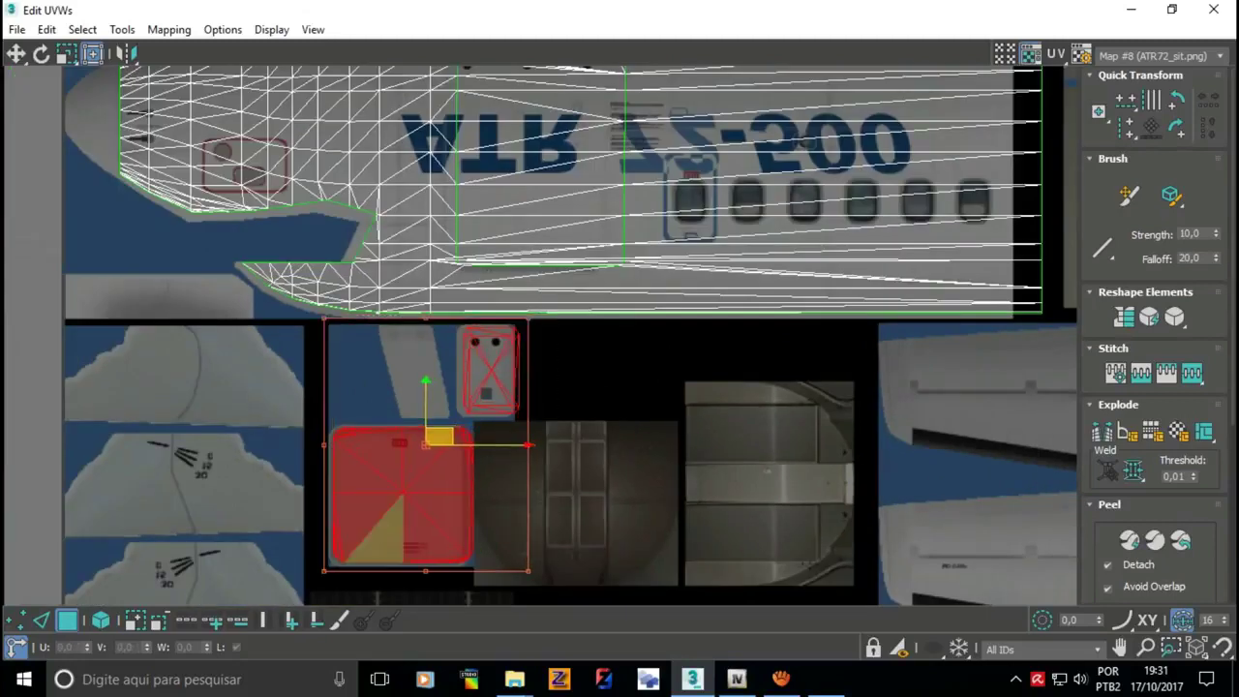
drag(425, 444, 426, 444)
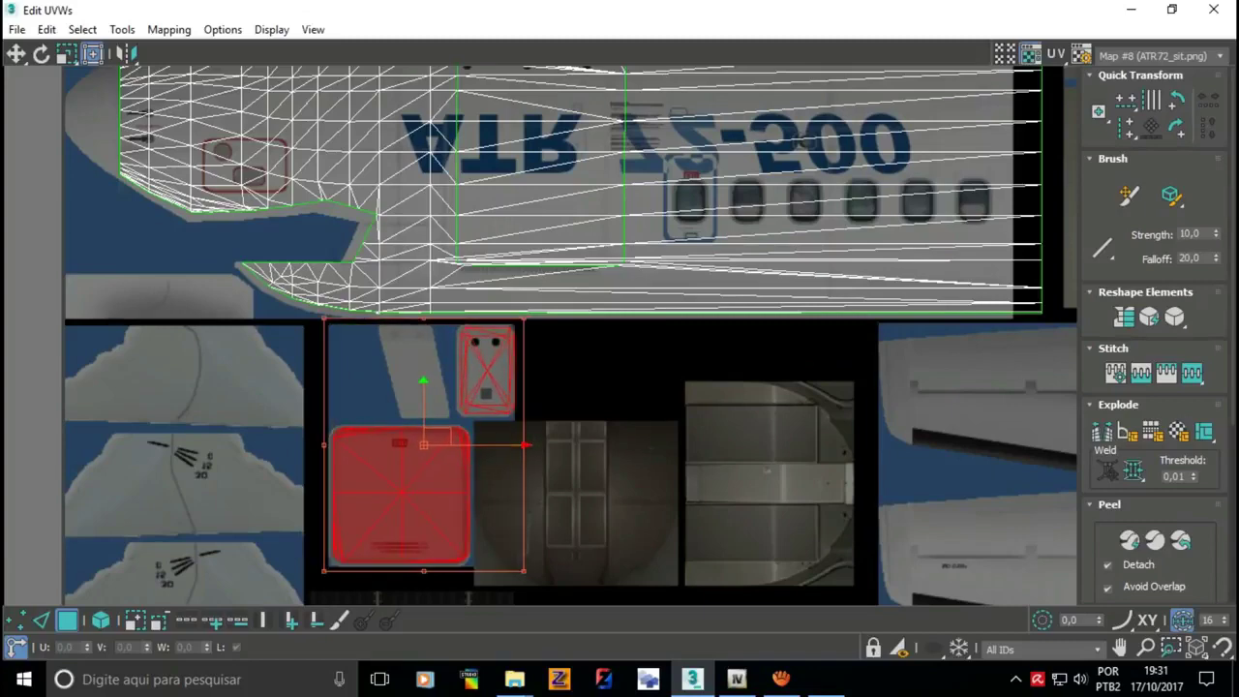
- Move the stray tail-plane UV piece from the empty area onto the texture sheet
key(z)
key(ctrl+d)
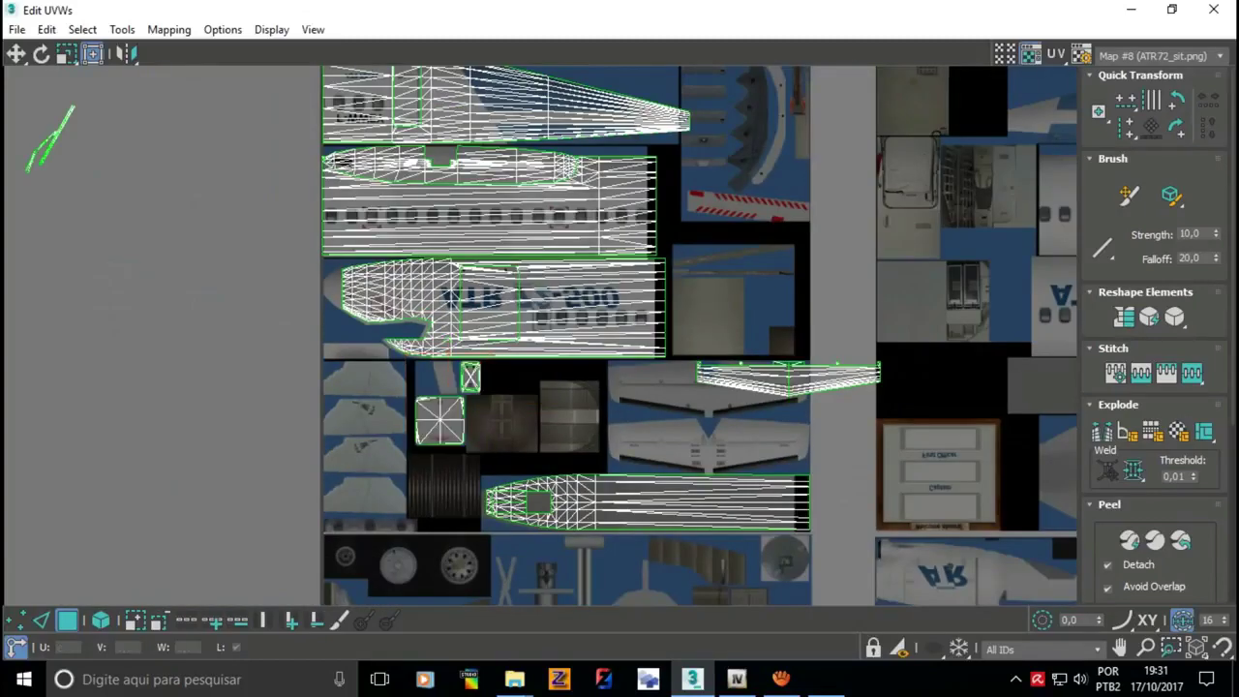
scroll(460, 420, down, 5)
scroll(338, 177, up, 2)
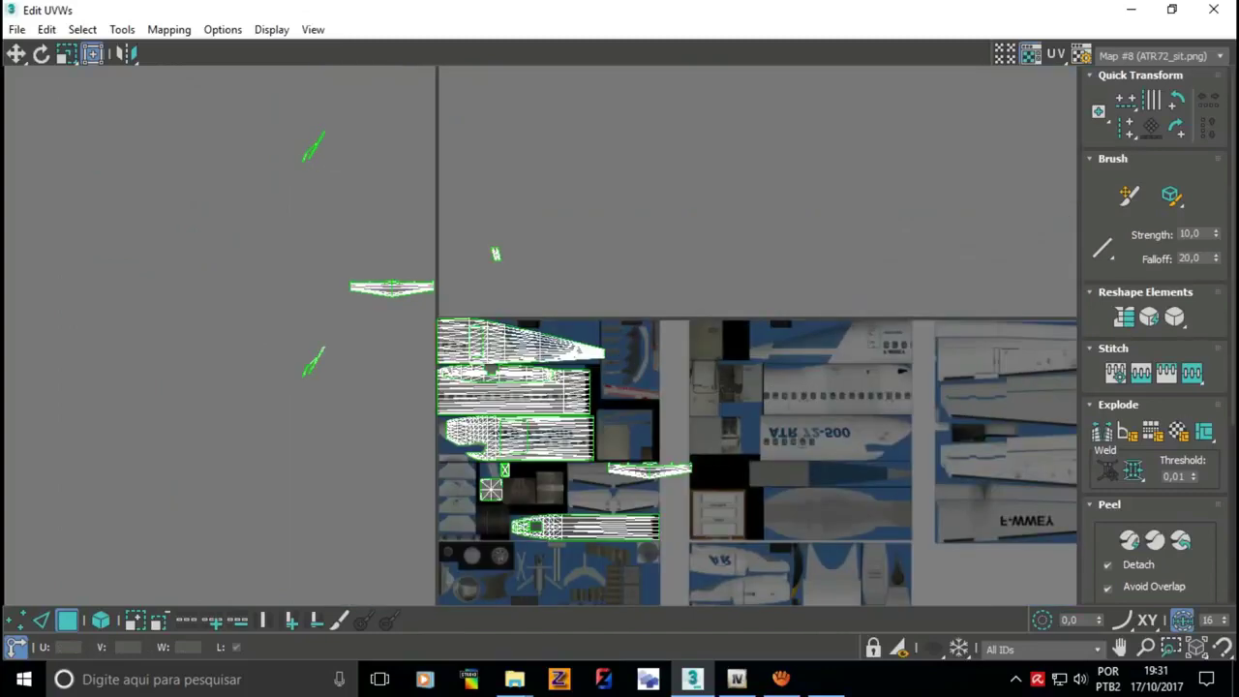
scroll(547, 261, up, 5)
scroll(450, 257, down, 3)
scroll(450, 257, down, 2)
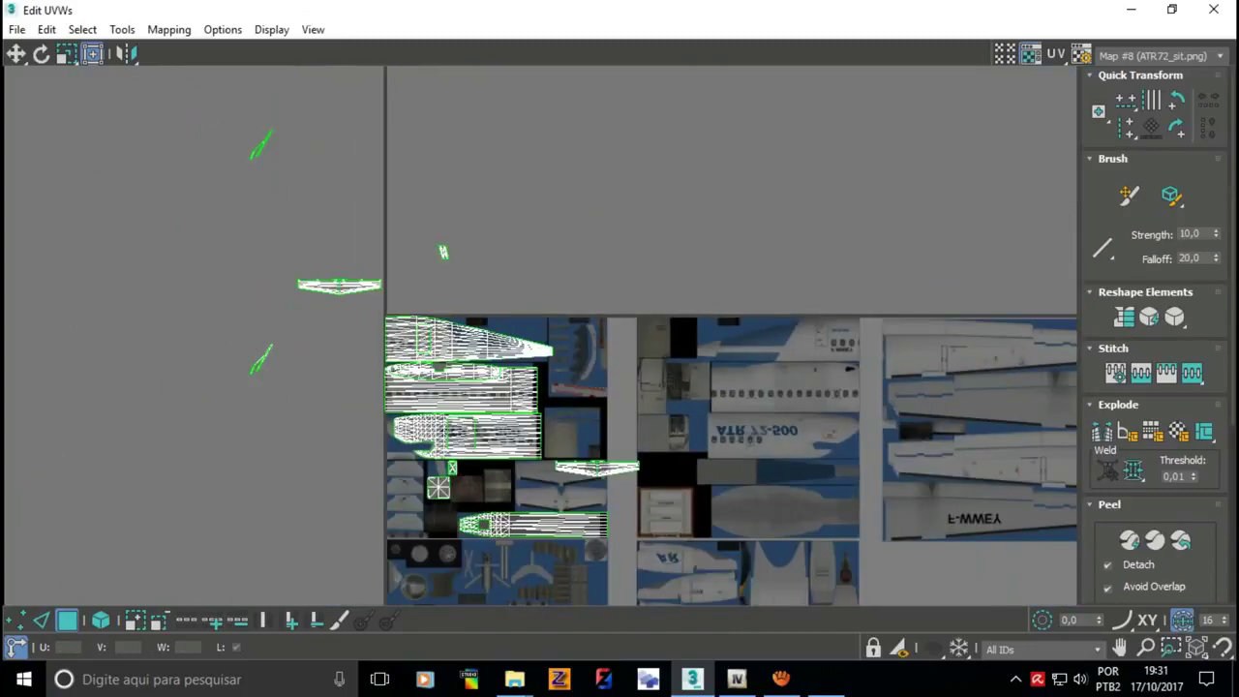
scroll(716, 388, down, 3)
scroll(690, 417, down, 3)
scroll(634, 508, up, 4)
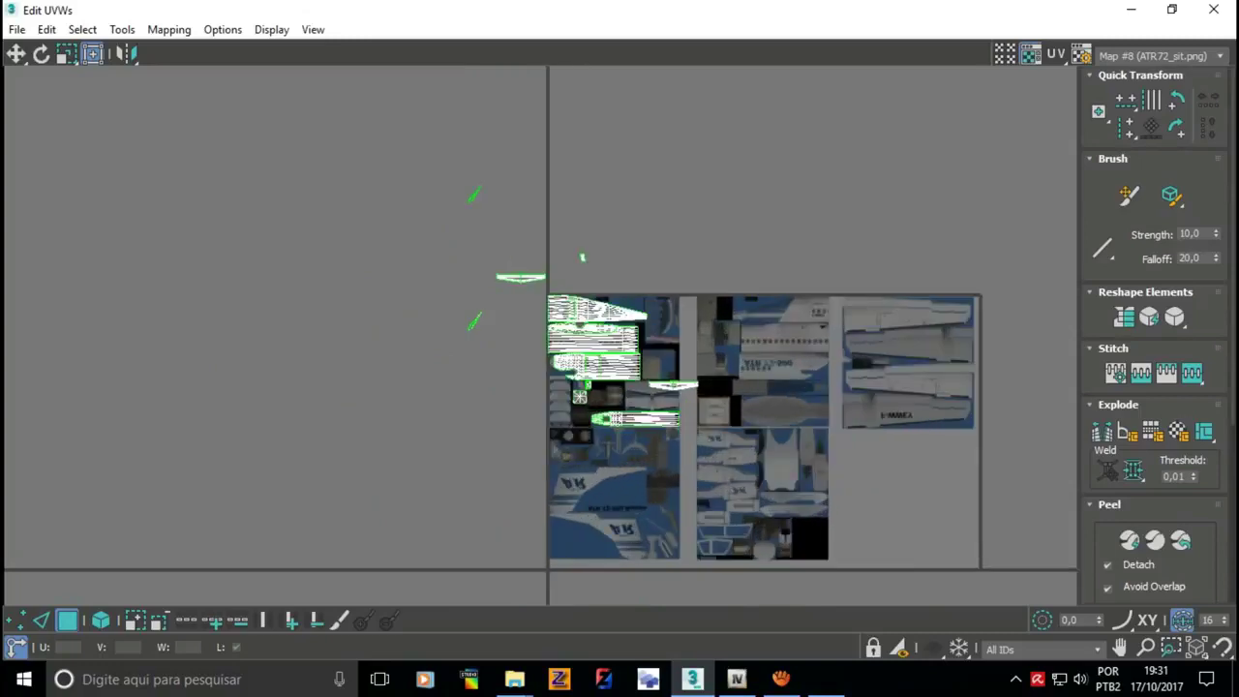
scroll(625, 513, up, 2)
scroll(581, 198, up, 3)
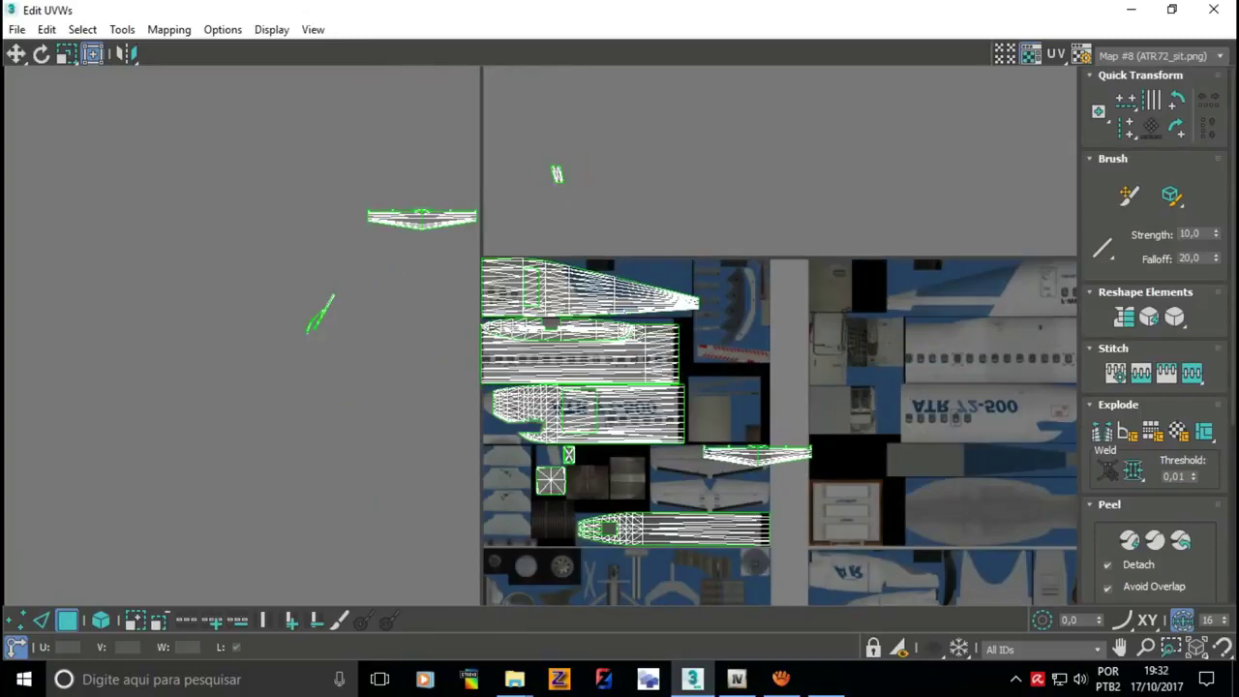
click(423, 218)
drag(422, 218, 745, 414)
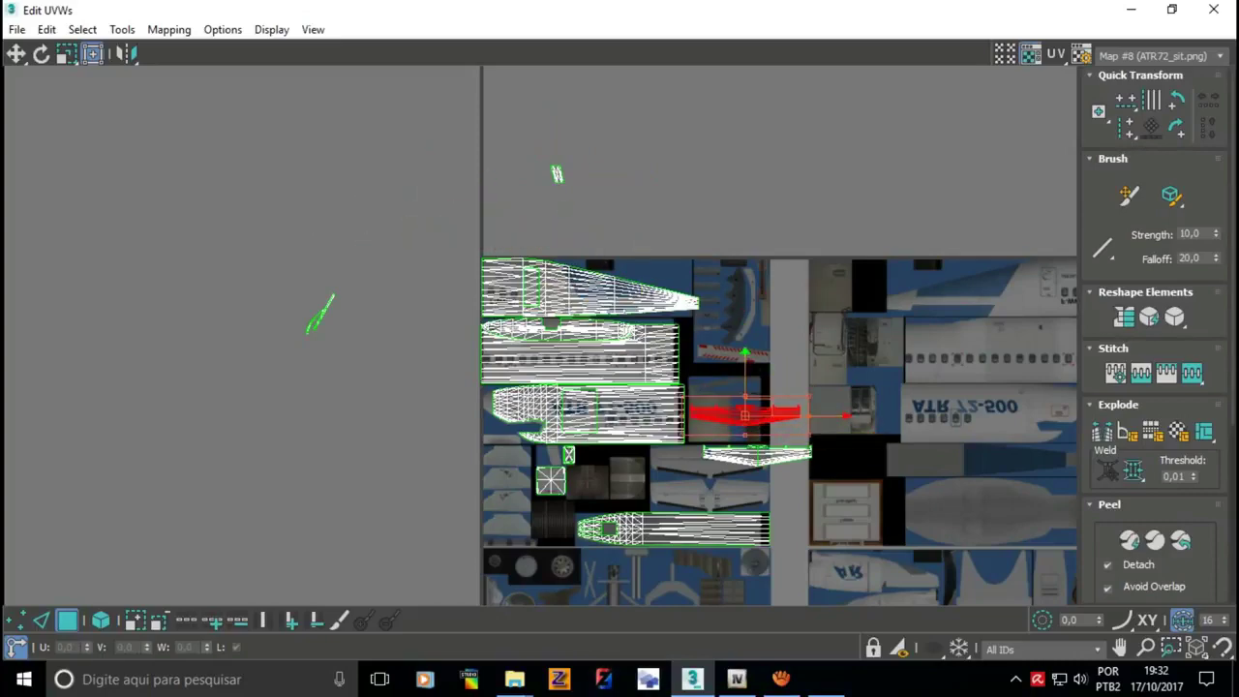
- Restore the UV editor to a window beside the viewports and orbit the Perspective view around the tail
click(1172, 9)
drag(290, 171, 221, 189)
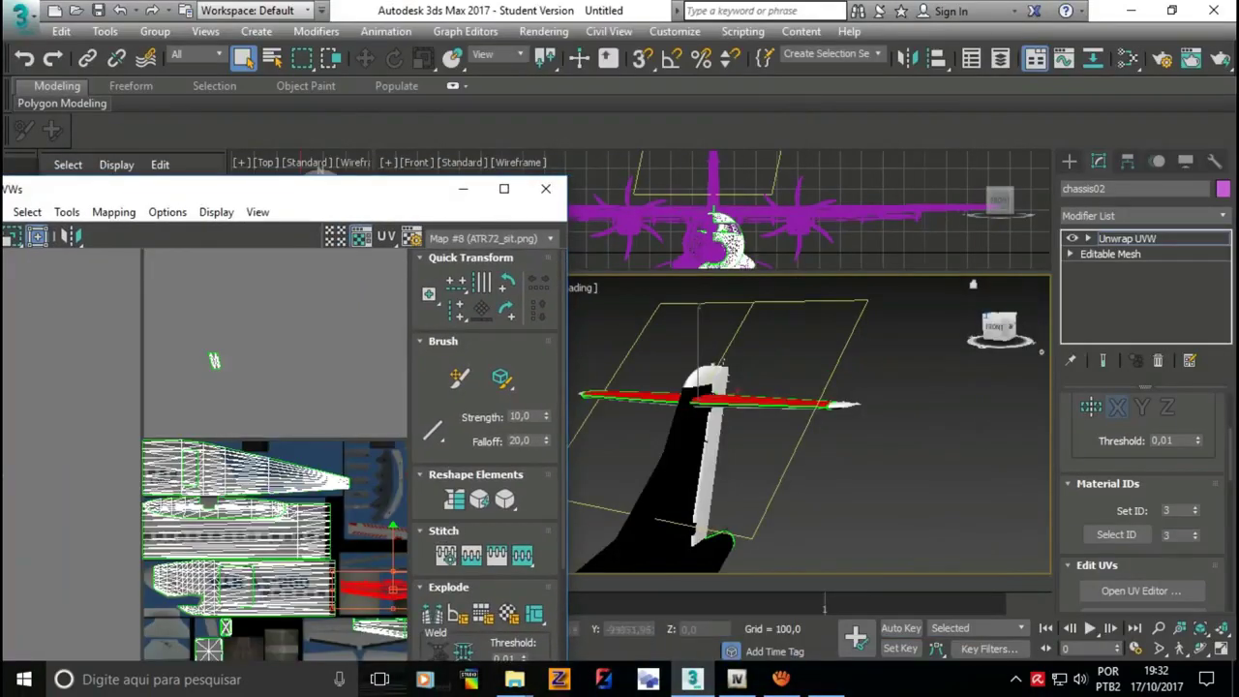
alt+middle_drag(978, 320, 973, 282)
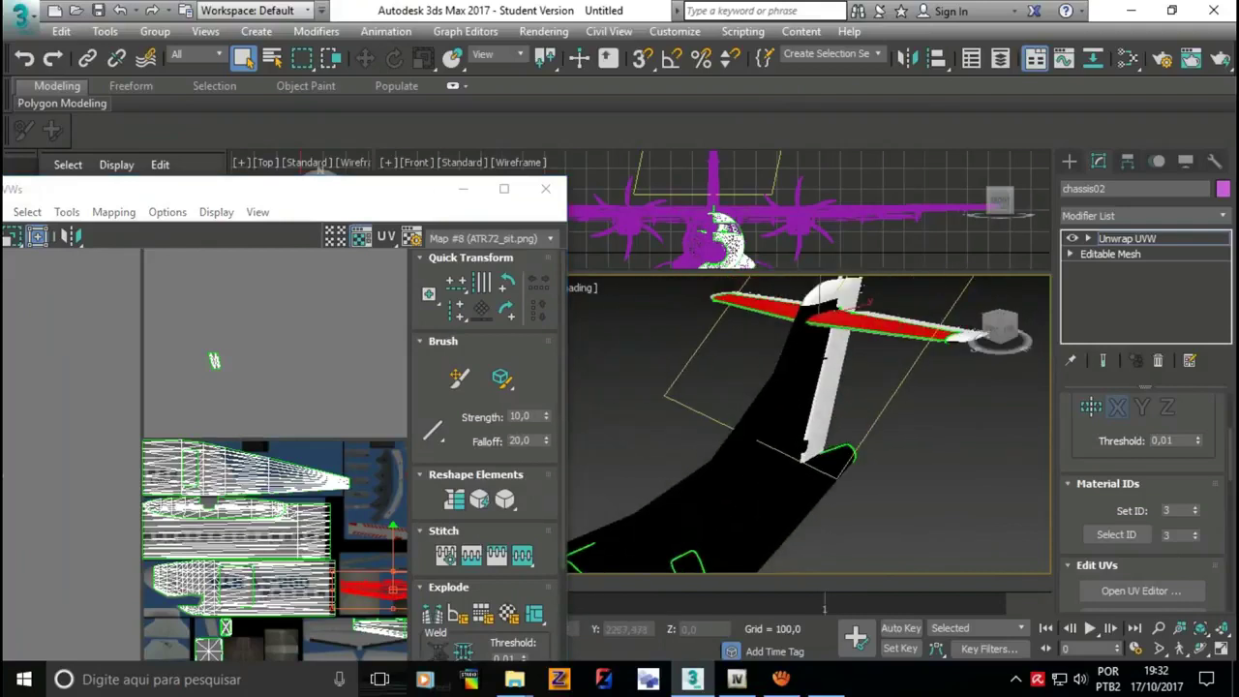
- Render a Shift+Q test image of the tail, then return the Edit UVWs editor to full screen
key(shift+q)
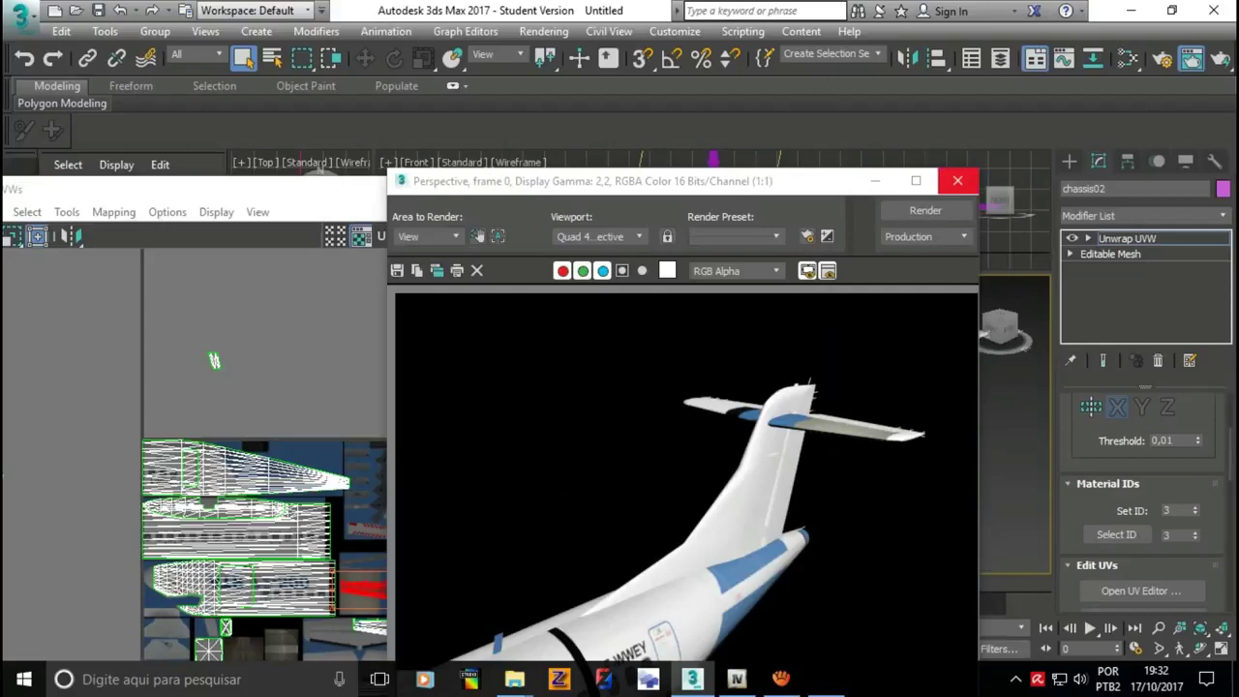
click(958, 181)
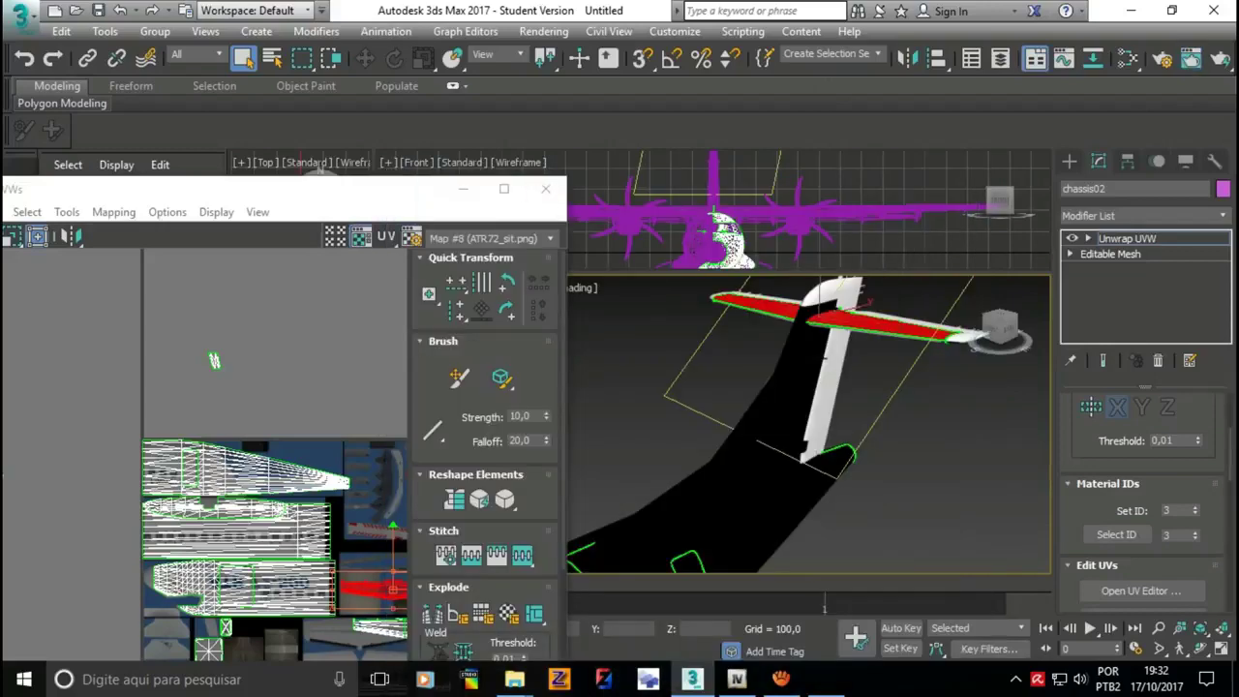
click(503, 188)
scroll(719, 481, up, 5)
scroll(720, 481, up, 5)
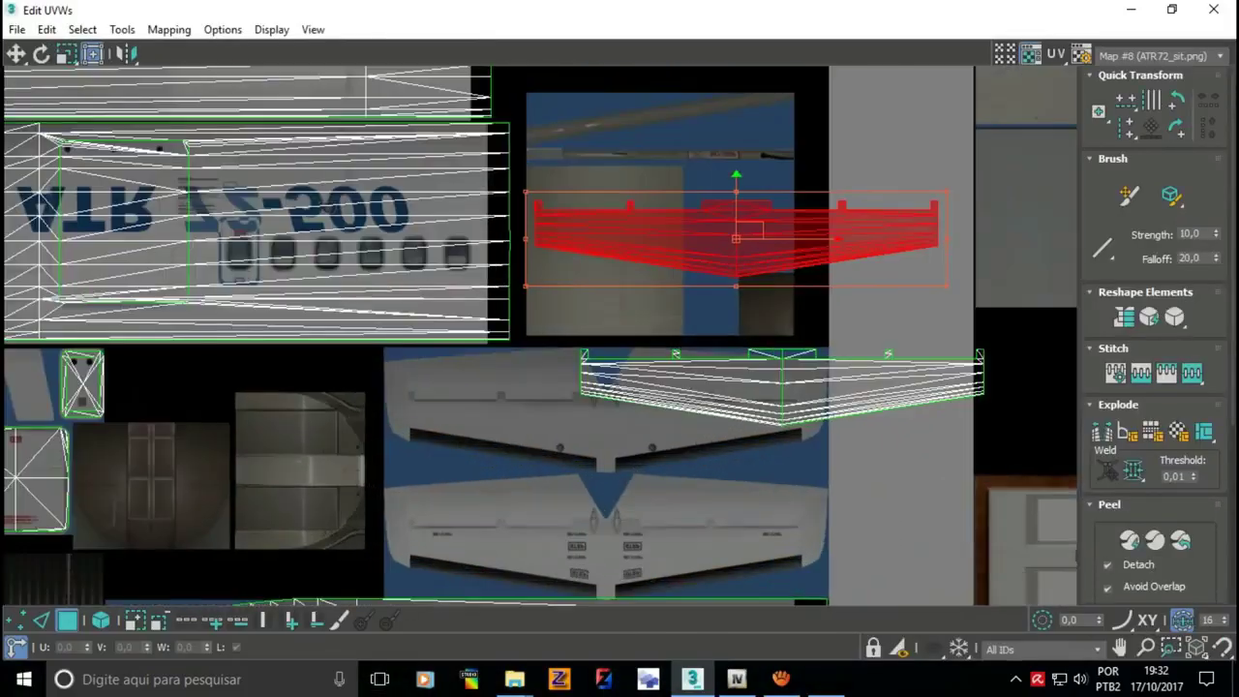
- Move both tail-plane UV halves onto the tail-plane texture, then clear the selection
scroll(666, 461, down, 3)
mouse_move(721, 315)
mouse_down()
mouse_move(683, 365)
mouse_move(669, 437)
mouse_move(764, 315)
mouse_move(748, 318)
mouse_up()
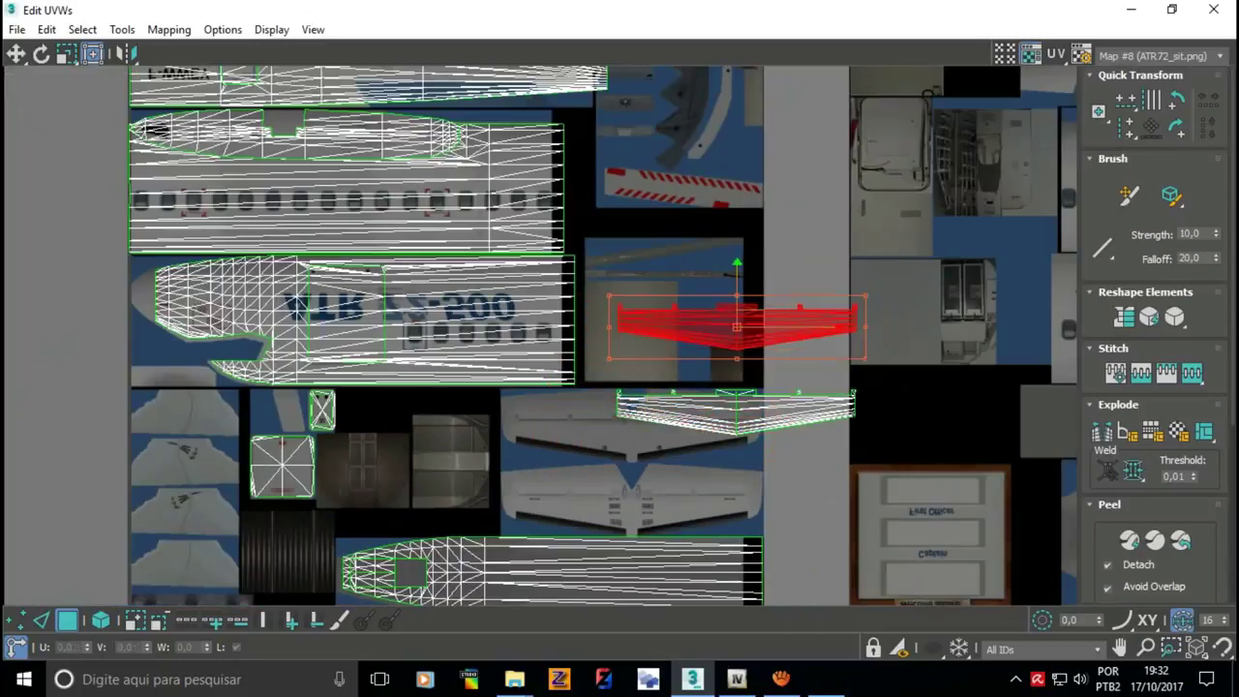
drag(899, 255, 606, 486)
mouse_move(746, 363)
mouse_down()
mouse_move(654, 438)
mouse_move(644, 473)
mouse_move(629, 461)
mouse_up()
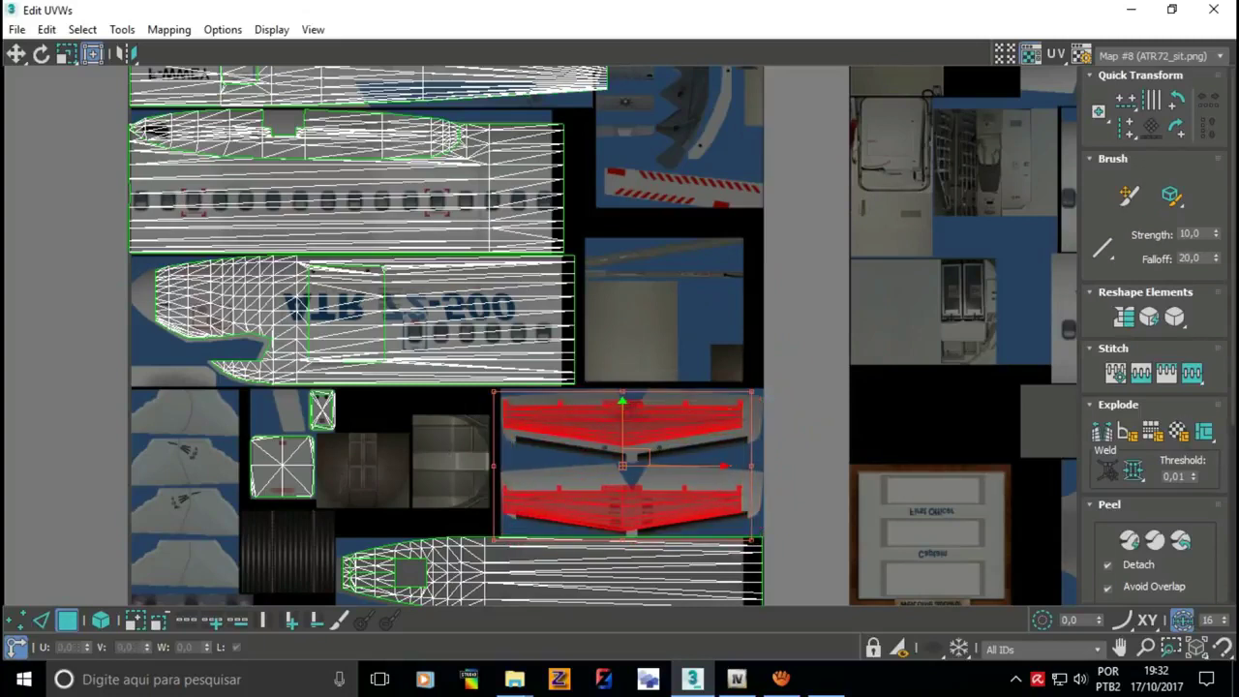
key(ctrl+d)
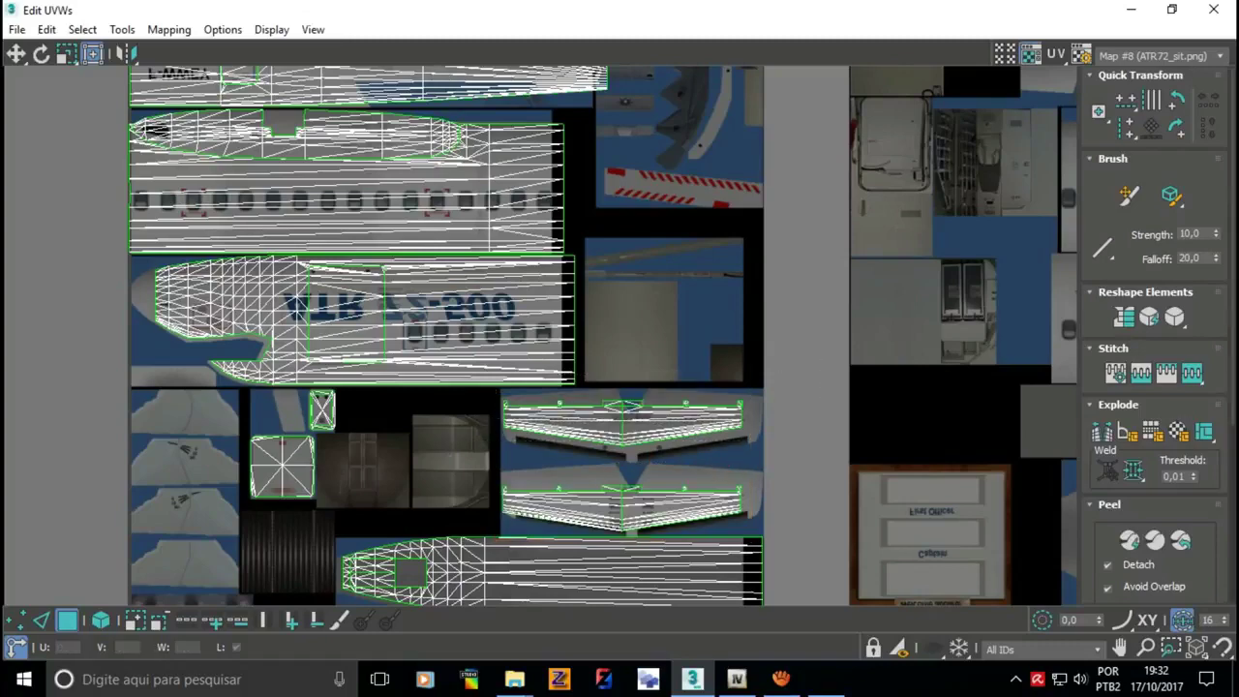
- Select the fuselage UV shells, including the top fuselage strip
scroll(612, 333, down, 5)
scroll(619, 215, up, 4)
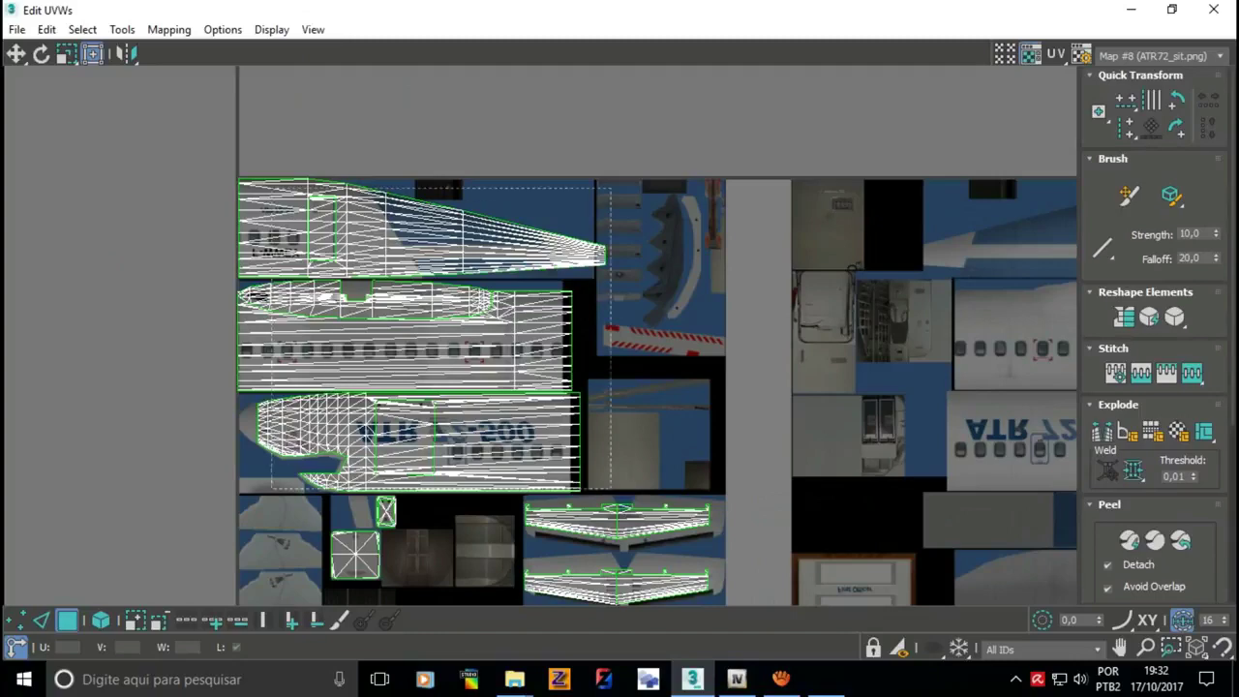
drag(611, 491, 611, 491)
scroll(581, 491, up, 2)
scroll(581, 491, up, 2)
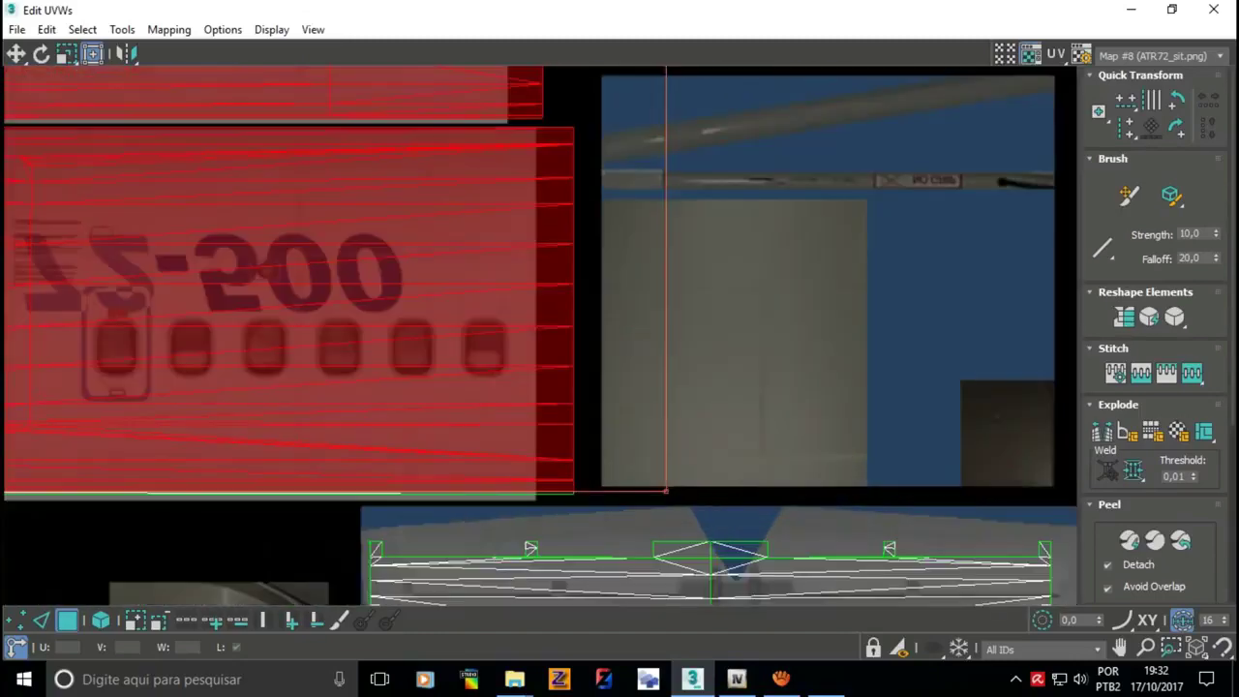
scroll(581, 491, up, 2)
scroll(654, 489, down, 2)
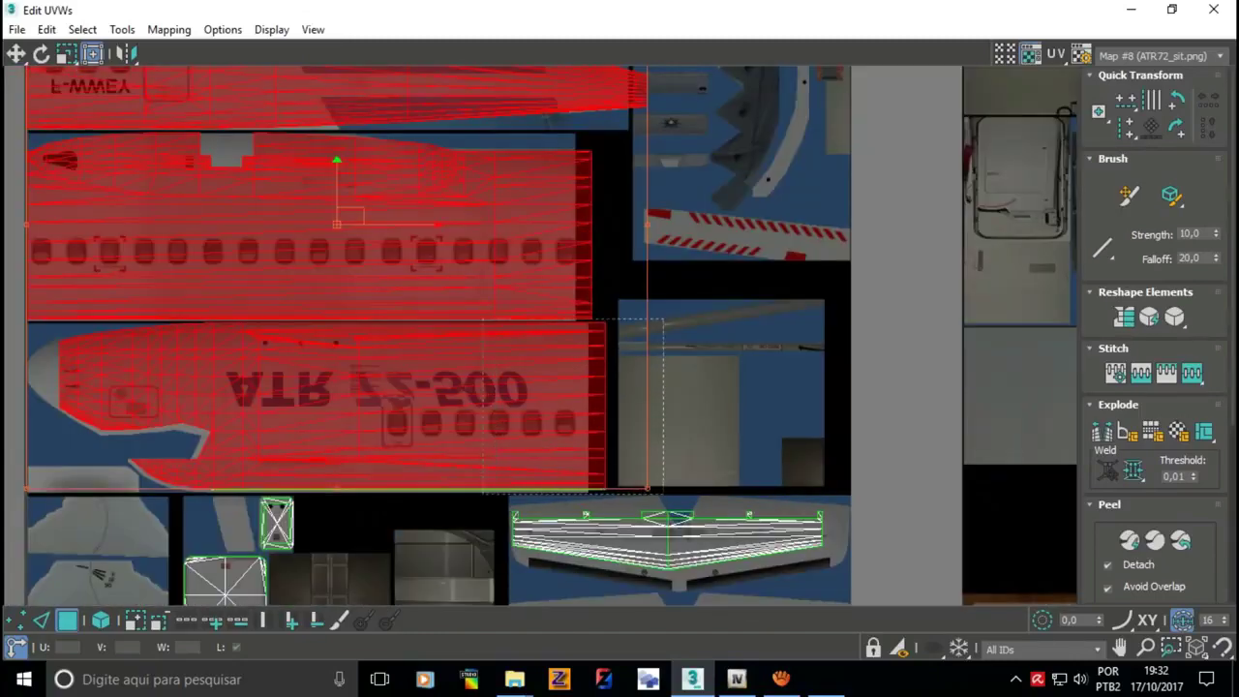
drag(665, 300, 722, 494)
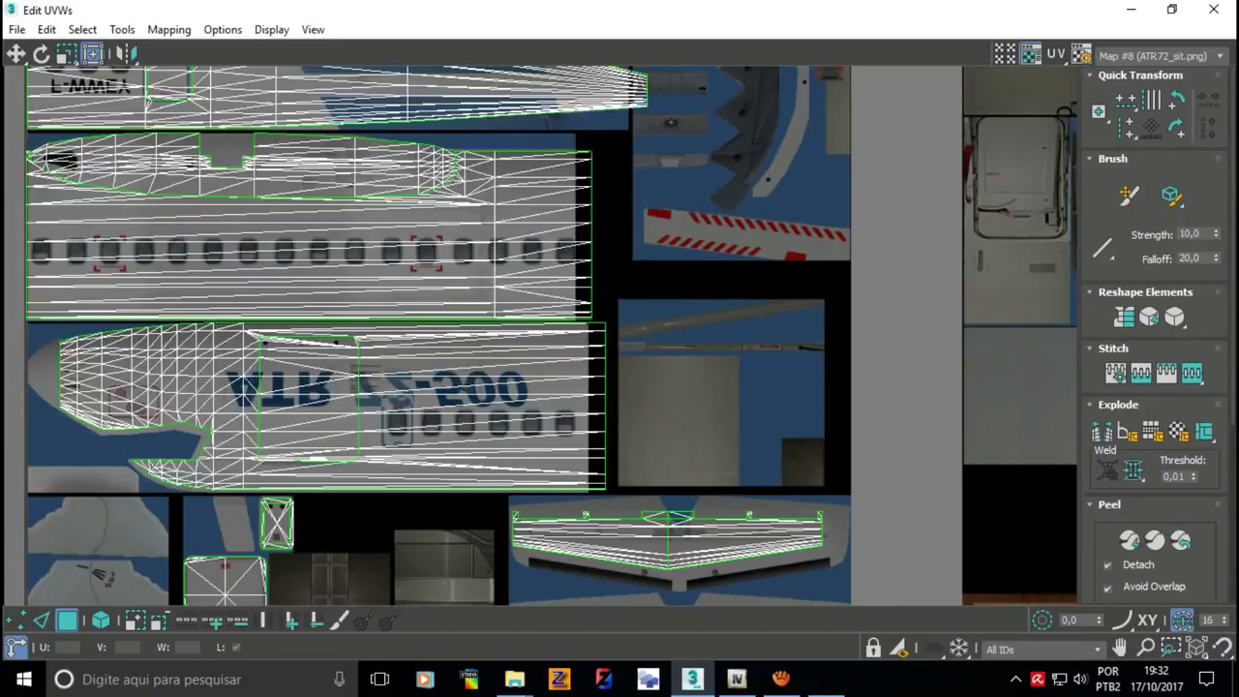
drag(620, 77, 452, 329)
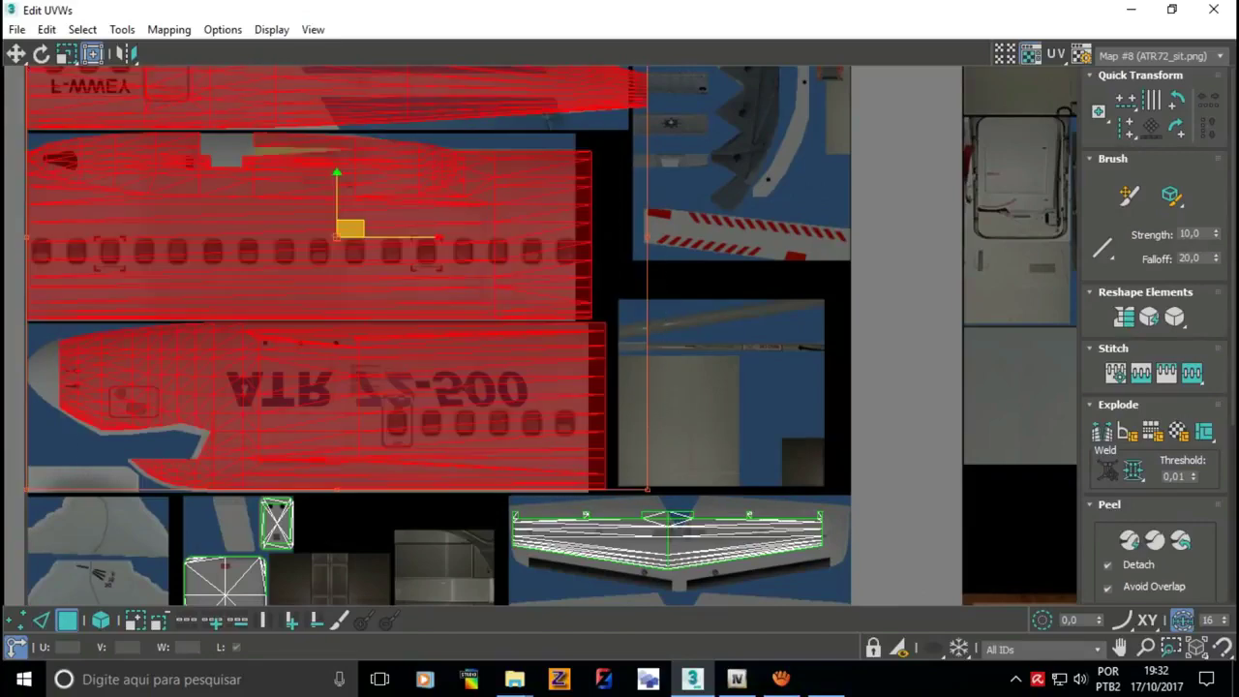
scroll(452, 313, down, 3)
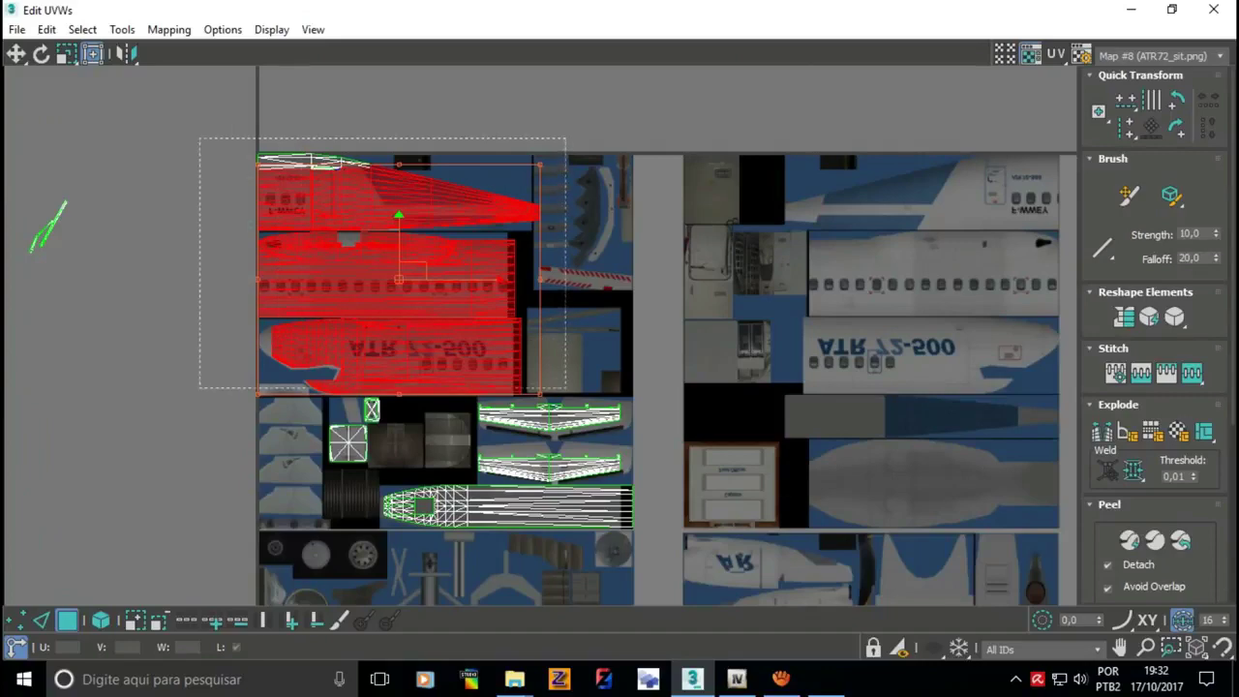
drag(187, 394, 183, 393)
- Narrow the selected fuselage shells horizontally to fit the fuselage strips, then deselect
scroll(528, 392, up, 5)
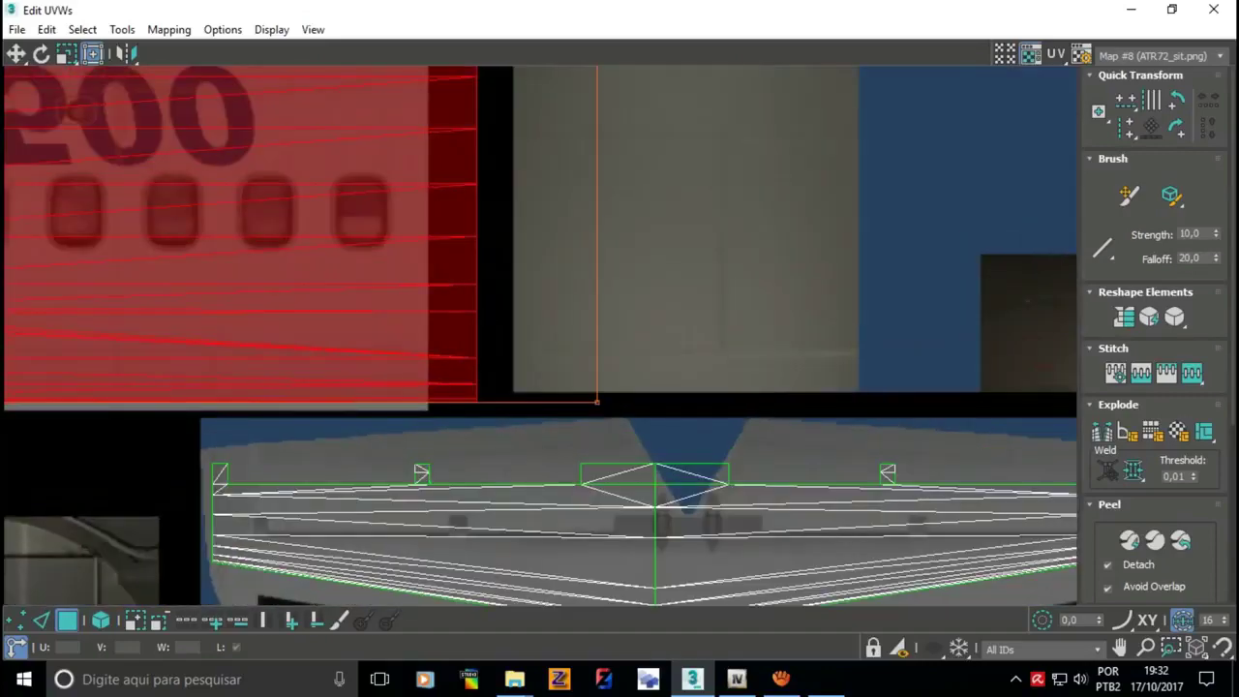
drag(597, 401, 543, 407)
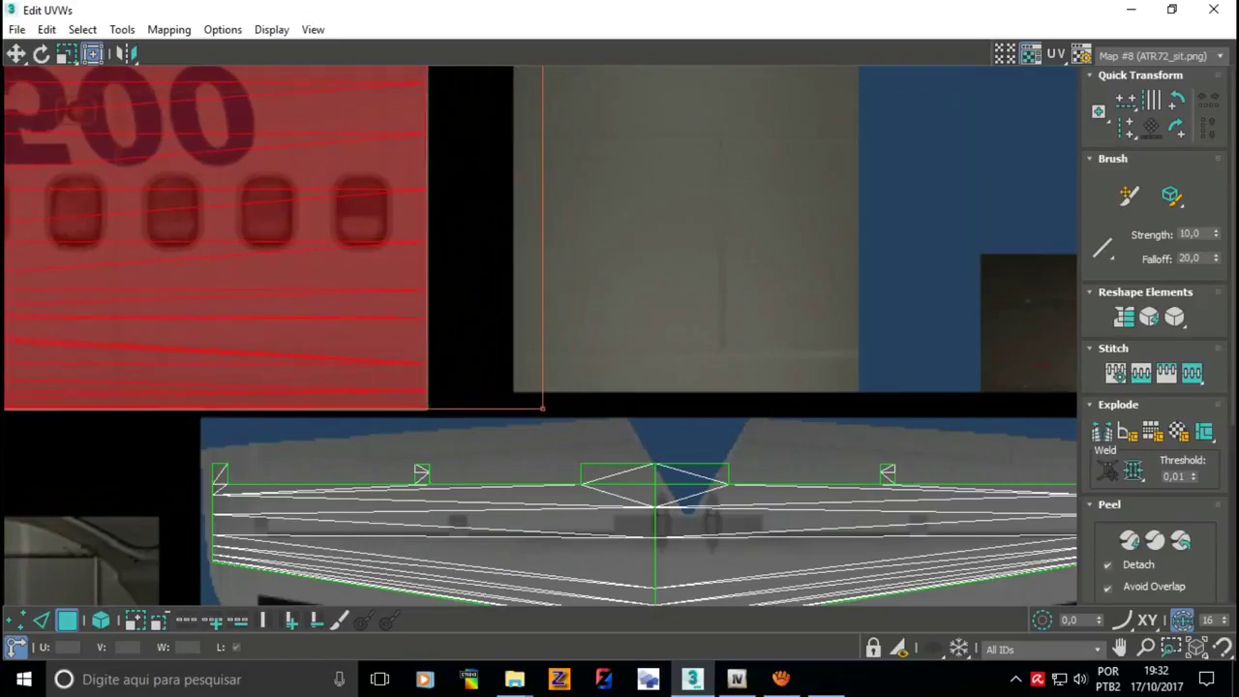
scroll(485, 455, down, 5)
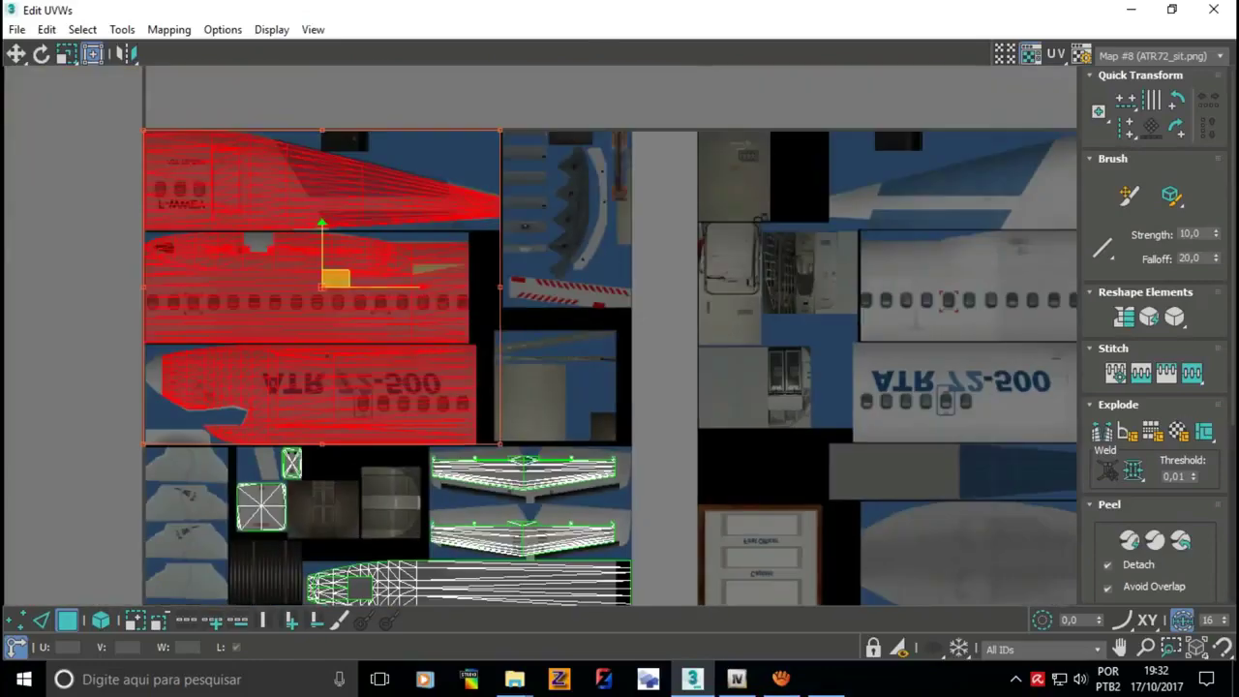
key(ctrl+d)
- Select the upper stabilizer UV shell and restore the editor to a window beside the scene
scroll(561, 543, down, 1)
scroll(562, 543, up, 4)
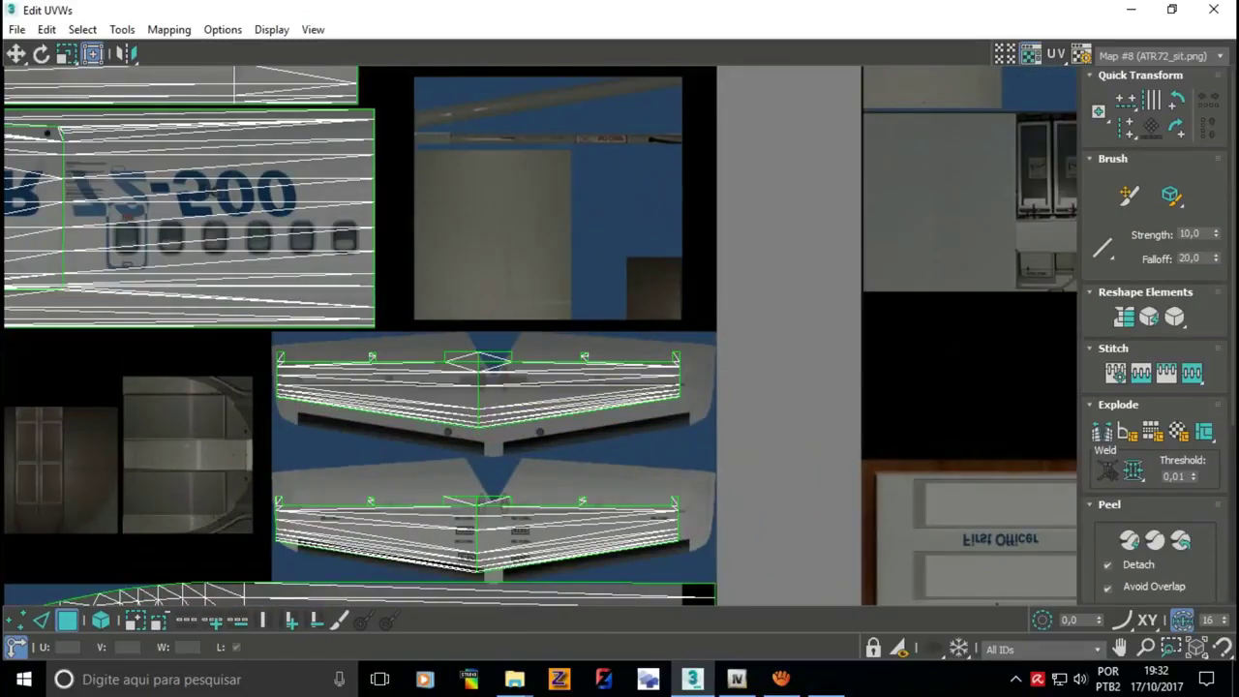
drag(245, 340, 704, 455)
click(1172, 9)
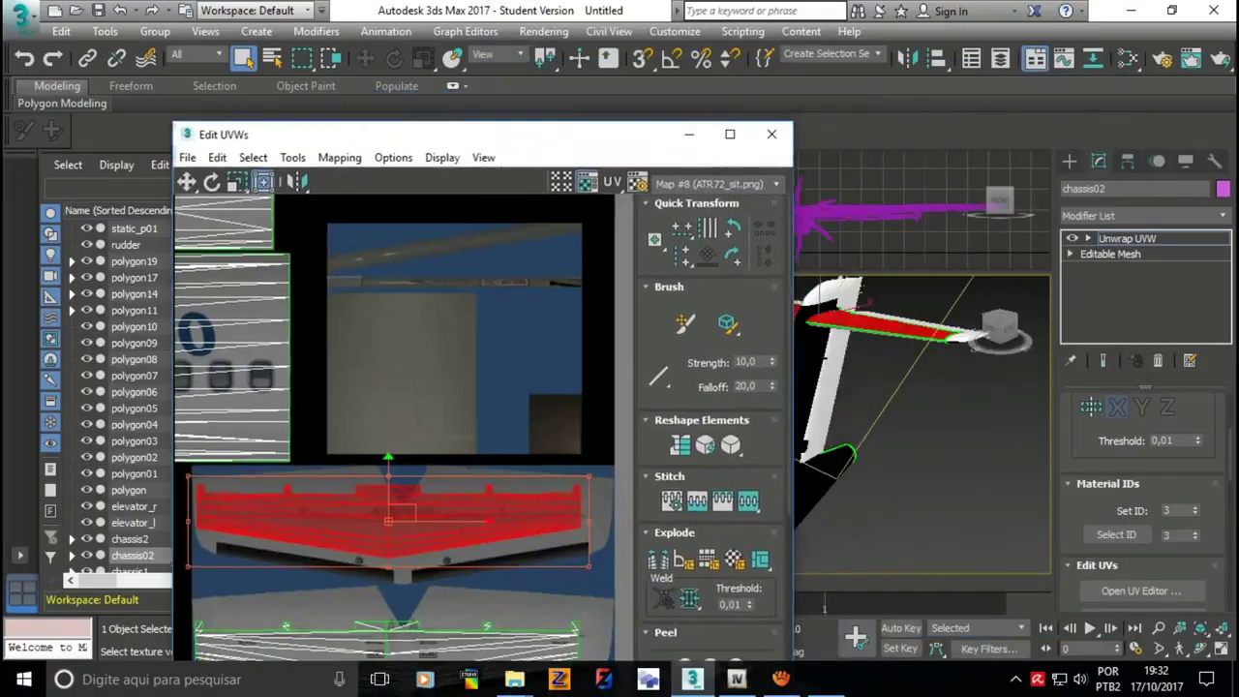
- Move the upper stabilizer UV shell off to the right side of the texture
alt+middle_drag(866, 301, 807, 340)
click(536, 113)
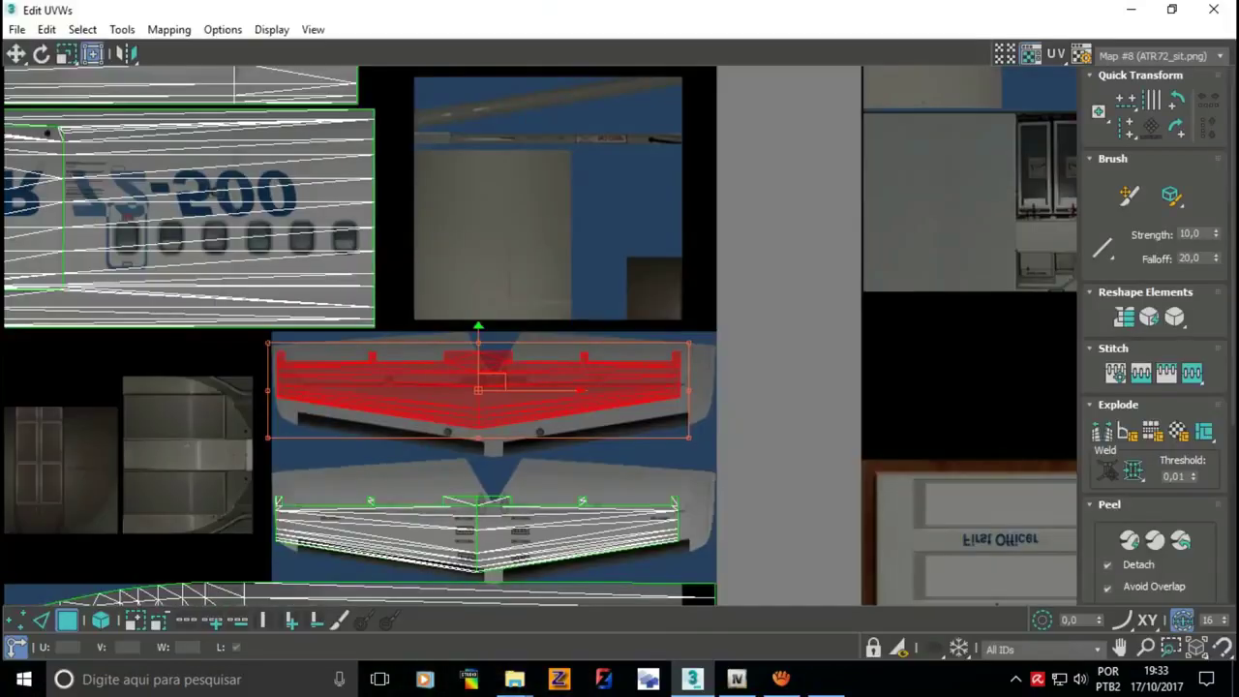
scroll(542, 291, down, 1)
scroll(542, 290, up, 3)
mouse_move(506, 270)
mouse_down()
mouse_move(961, 309)
mouse_move(1049, 343)
mouse_move(1040, 346)
mouse_move(1056, 372)
mouse_up()
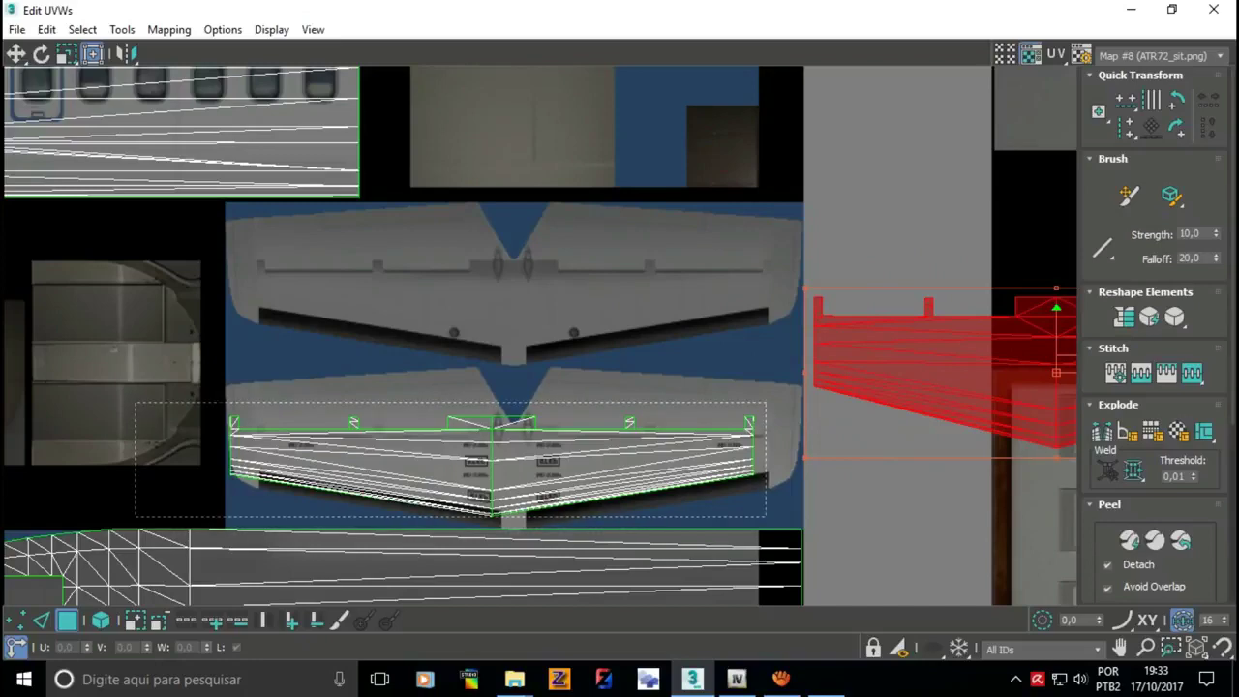
- Select the lower stabilizer UV shell, then launch ZModeler 2 from the taskbar
click(504, 455)
click(1172, 9)
mouse_move(388, 86)
mouse_down()
mouse_move(116, 107)
mouse_move(469, 31)
mouse_up()
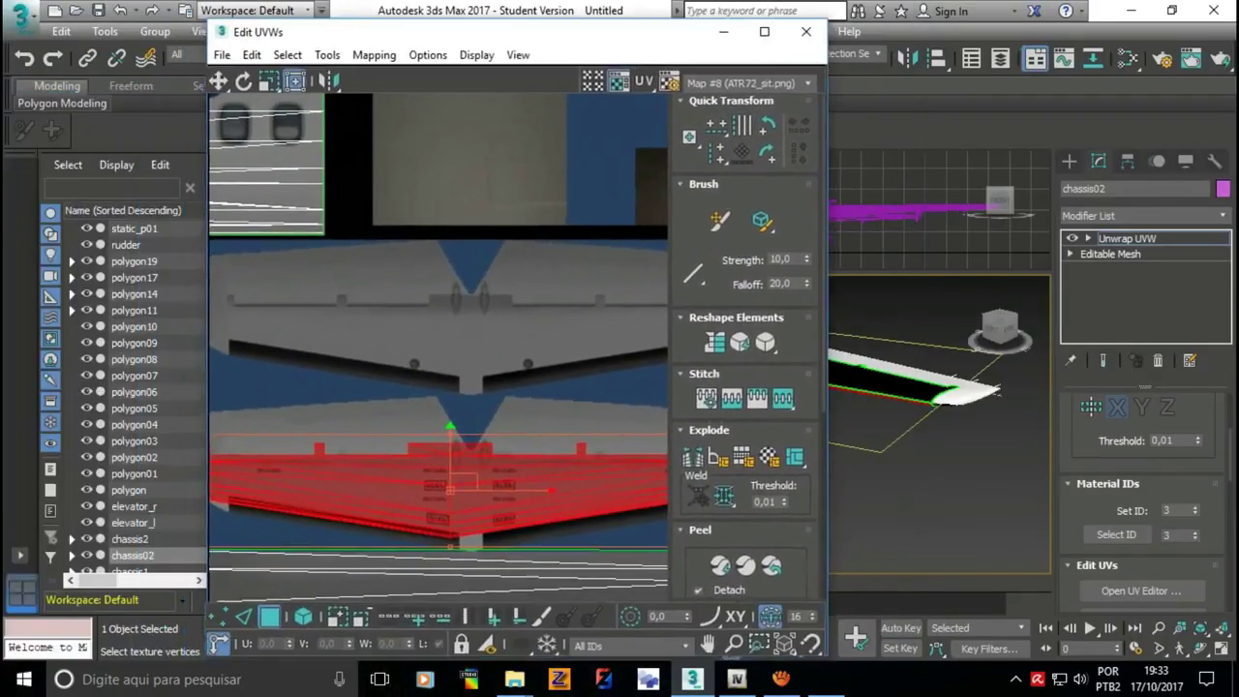
click(768, 32)
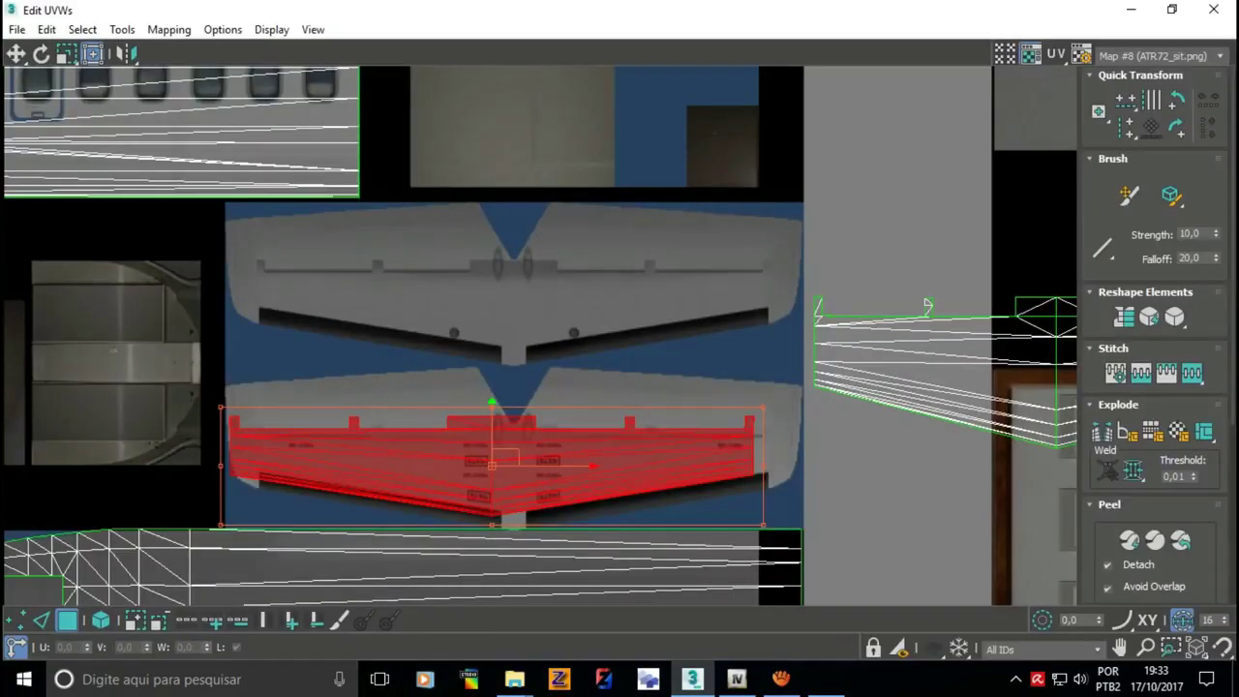
scroll(463, 443, up, 4)
scroll(616, 490, down, 1)
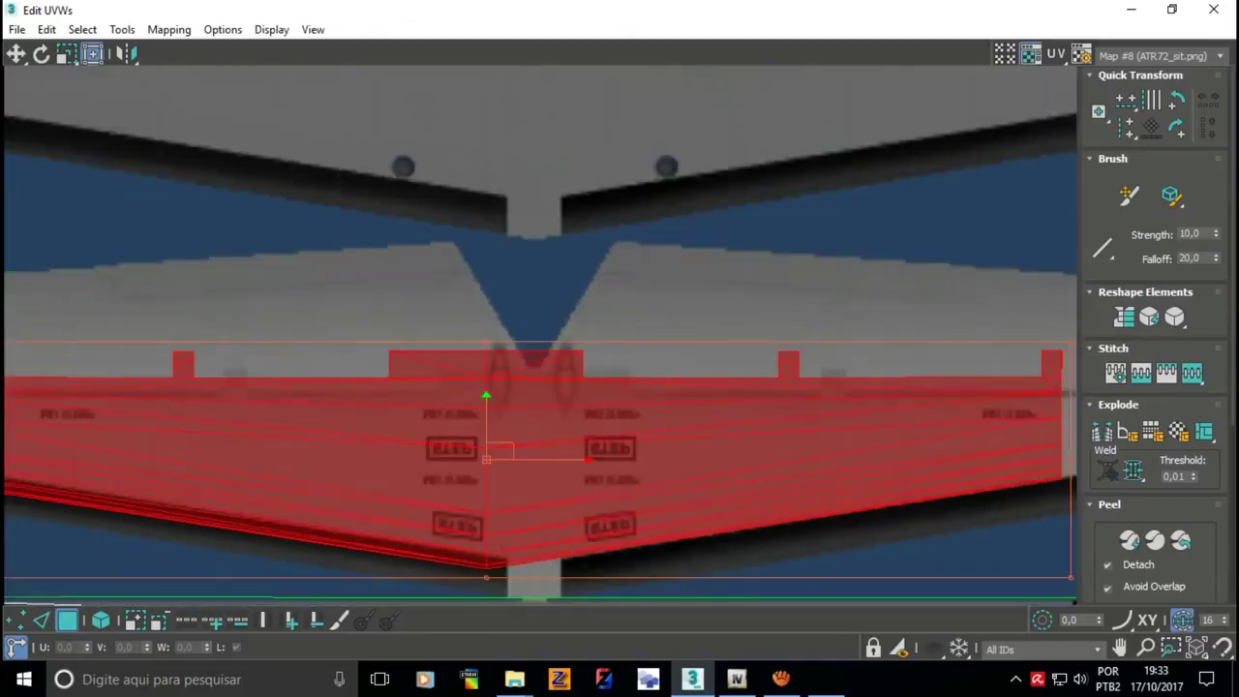
click(514, 679)
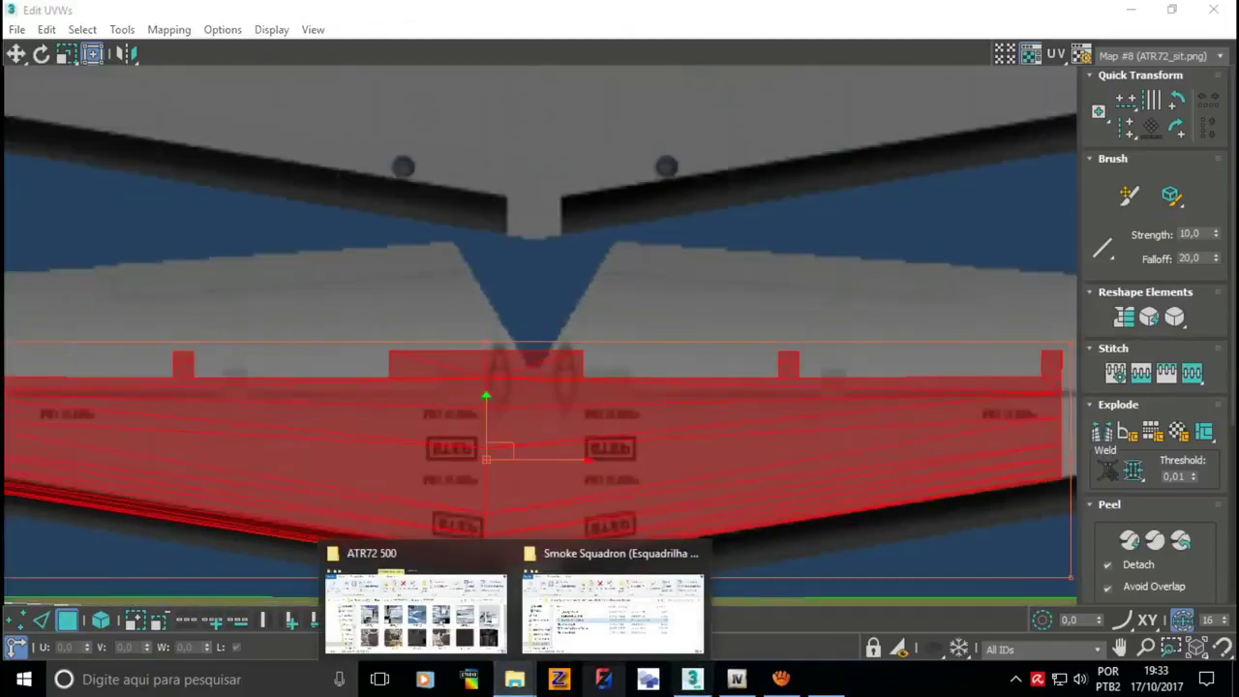
click(558, 679)
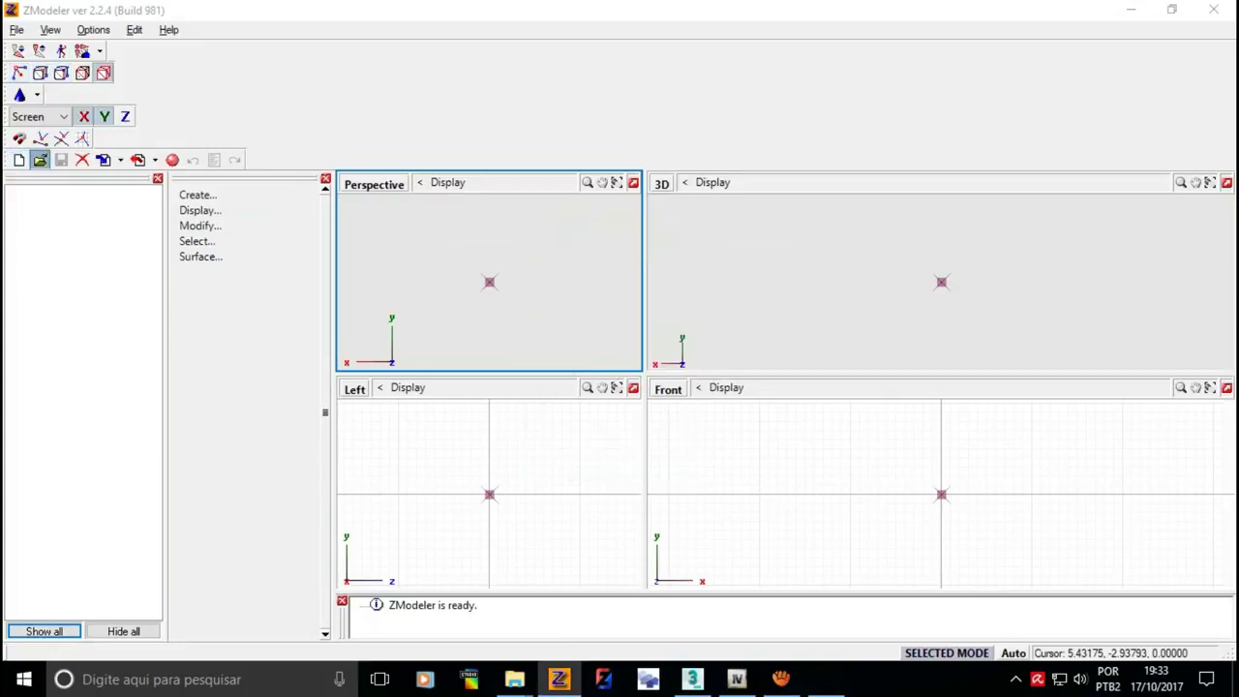
- Open the ATR72 500 scene from the Z3D Zmodeler folder in ZModeler 3
click(40, 160)
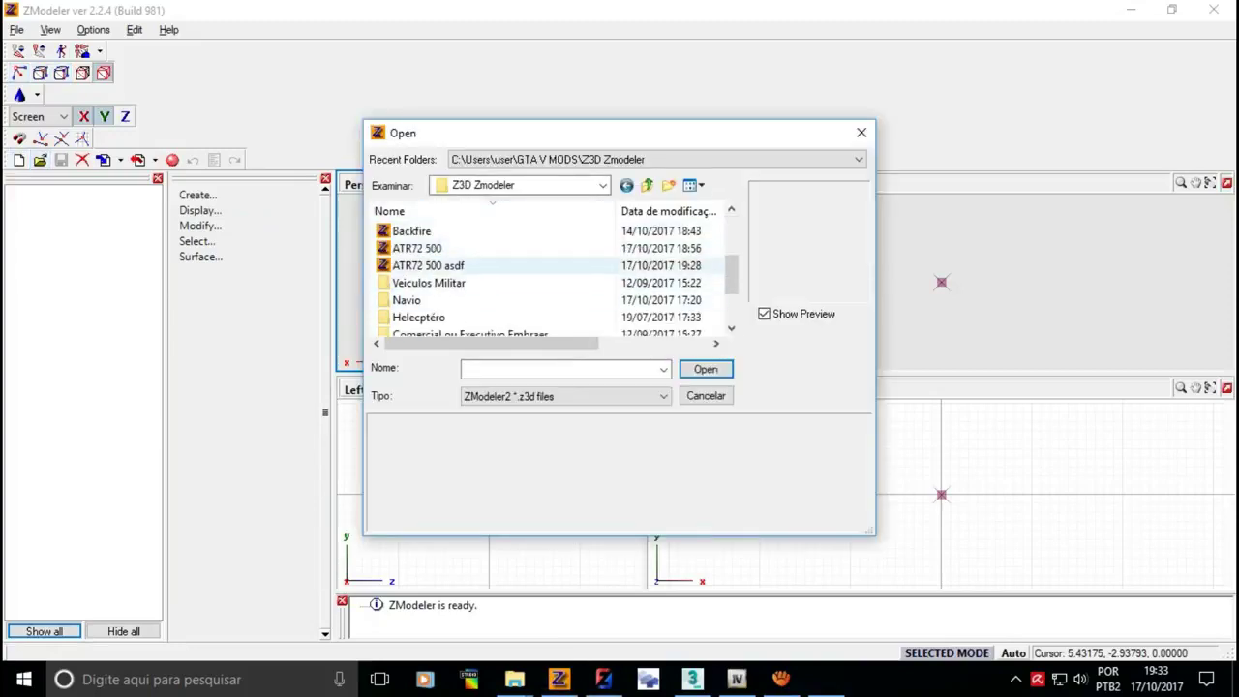
click(428, 265)
click(417, 248)
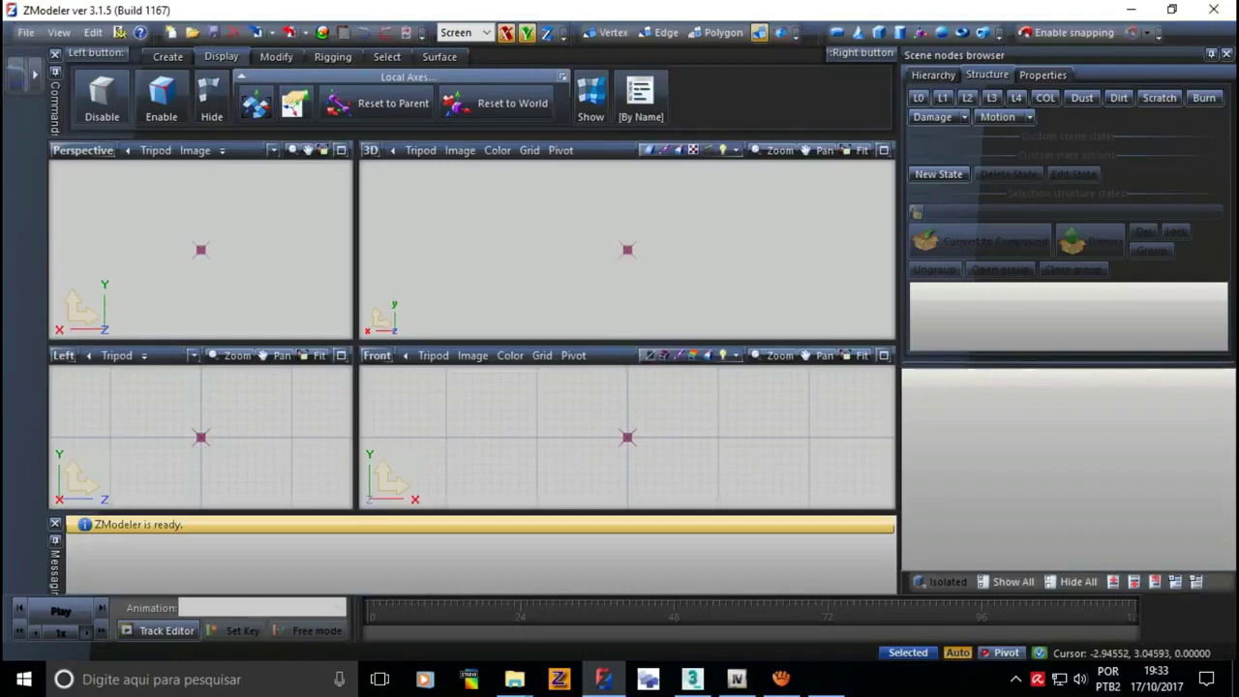
click(191, 32)
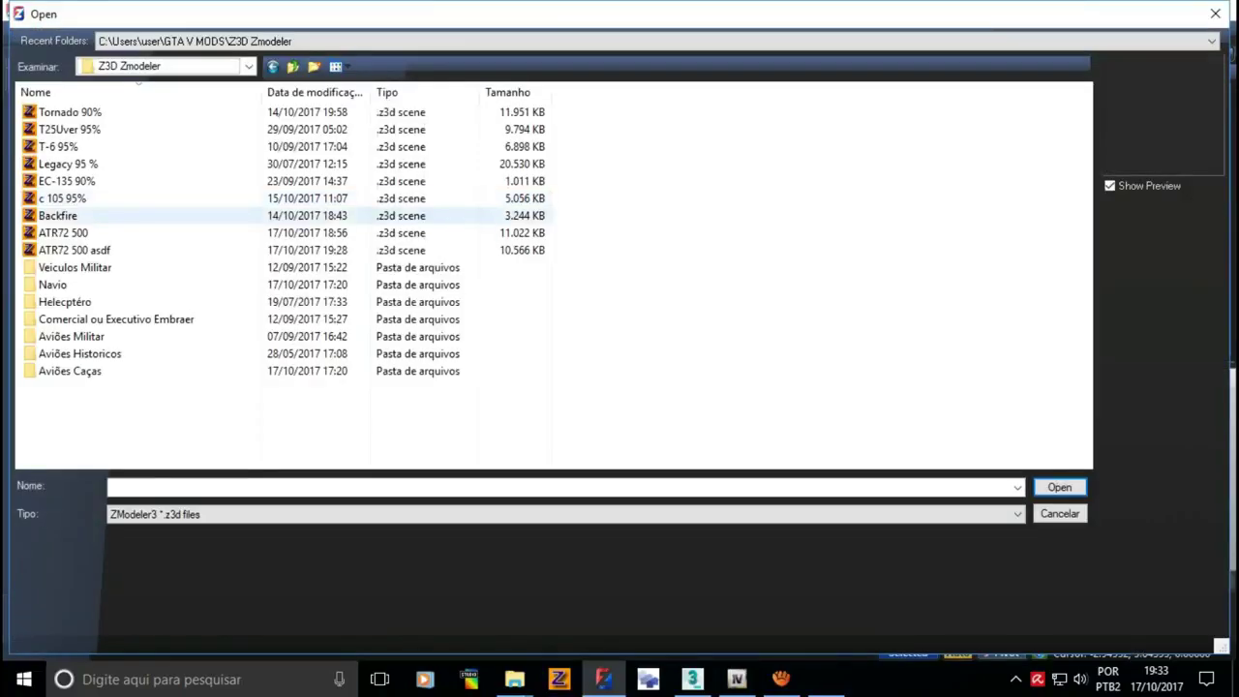
double_click(63, 233)
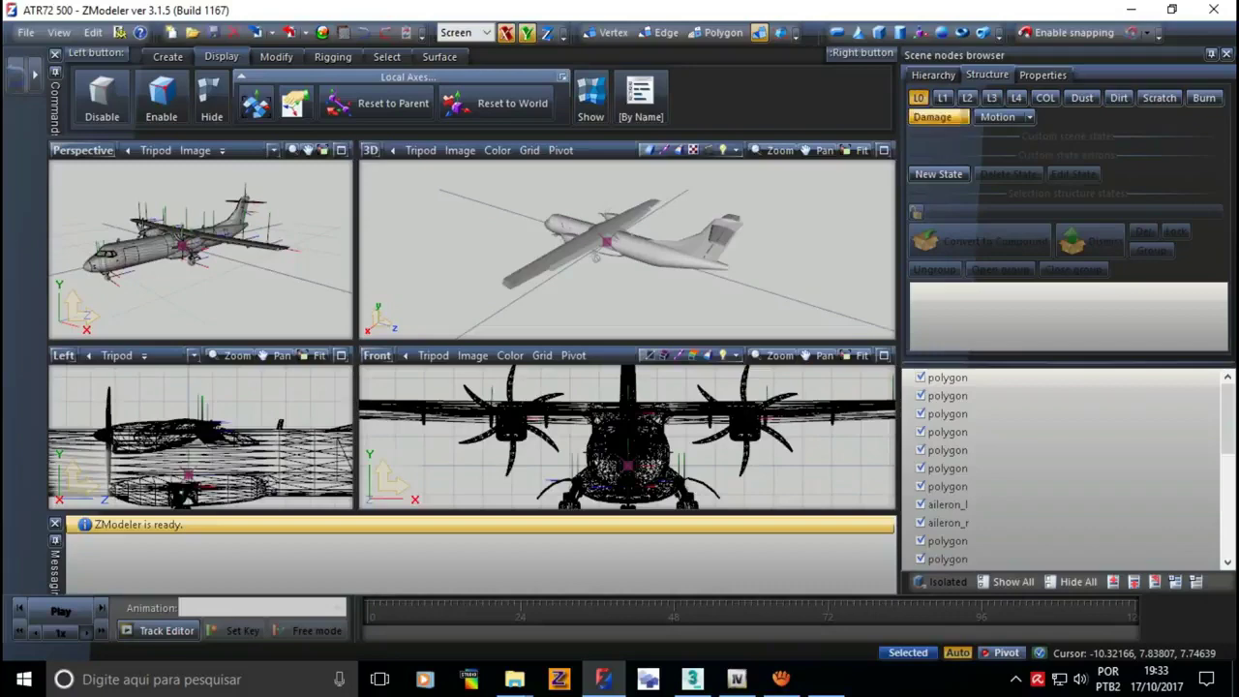
- Maximize the 3D viewport and orbit to a side view of the tail
click(883, 150)
middle_drag(464, 329, 562, 329)
scroll(581, 309, up, 4)
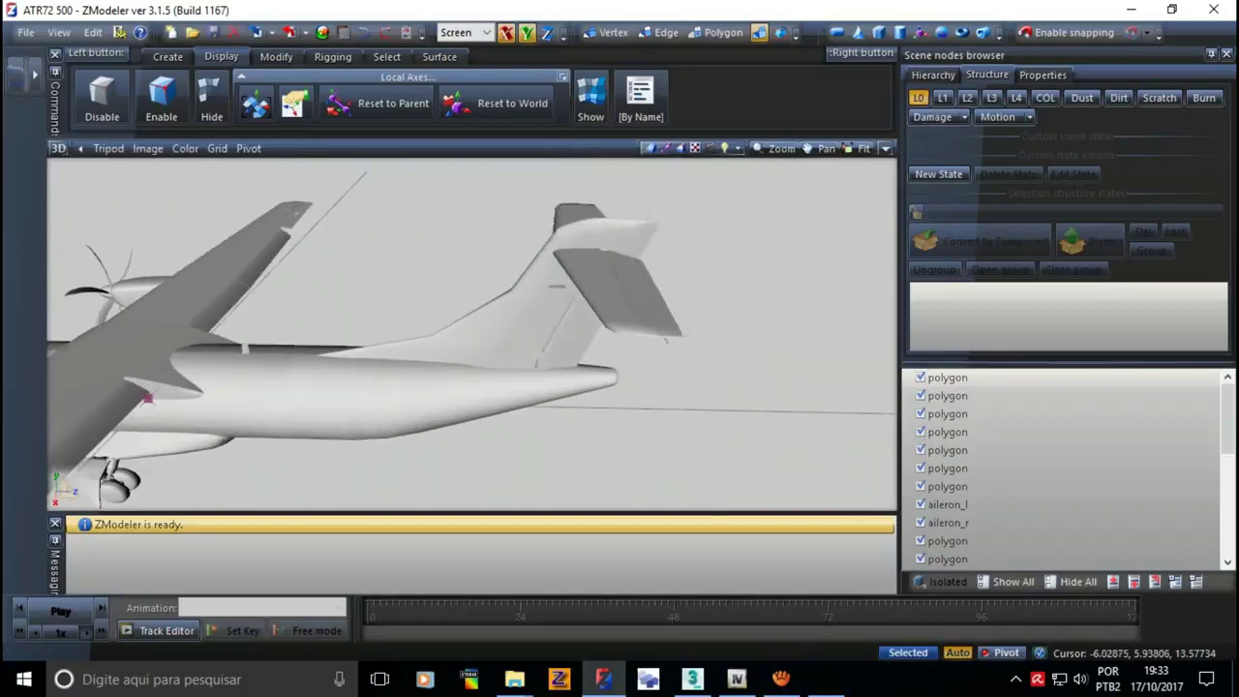
- In the Material Browser, adapt atr72_1 [spec] to the GTAV vehicle_paint1 shader
click(46, 652)
scroll(678, 387, down, 5)
scroll(683, 388, down, 2)
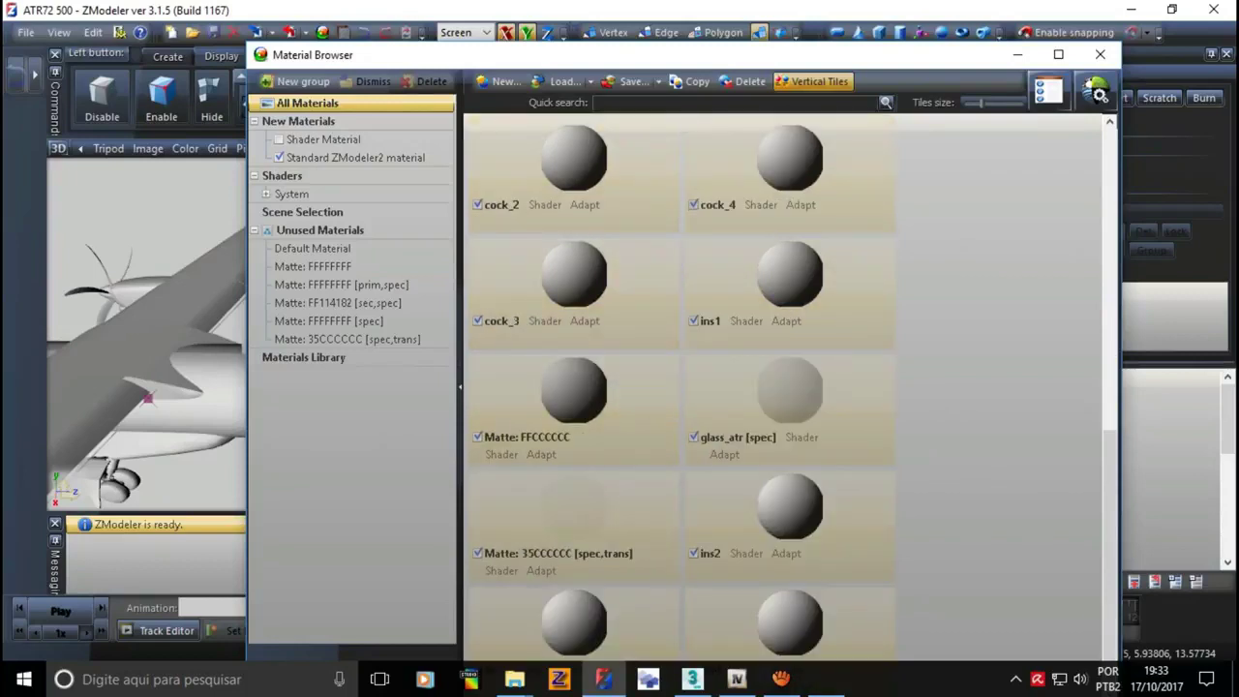
scroll(683, 388, up, 7)
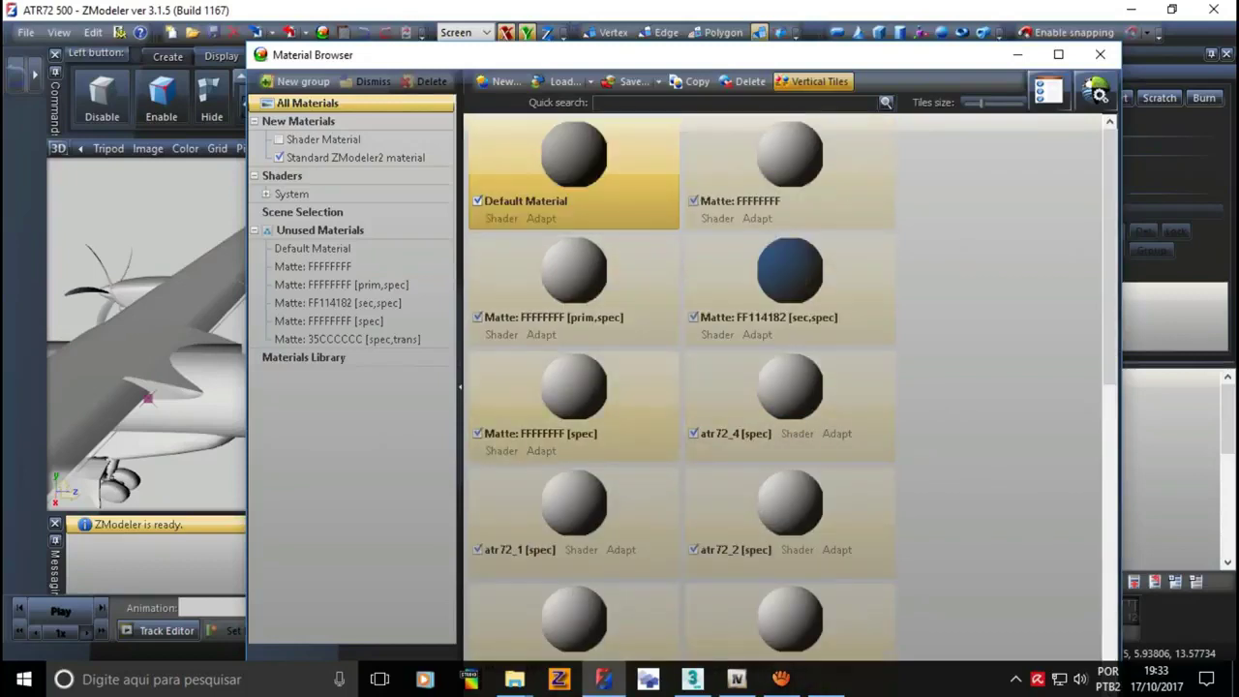
click(512, 494)
click(1097, 92)
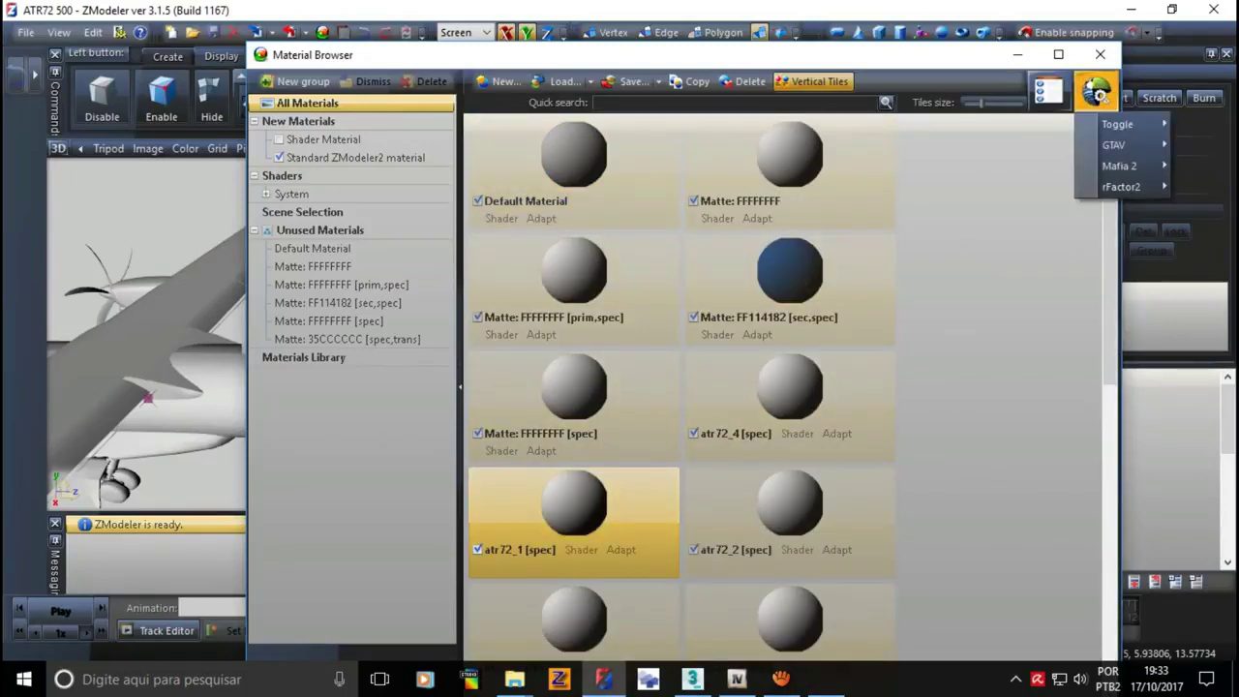
mouse_move(1007, 270)
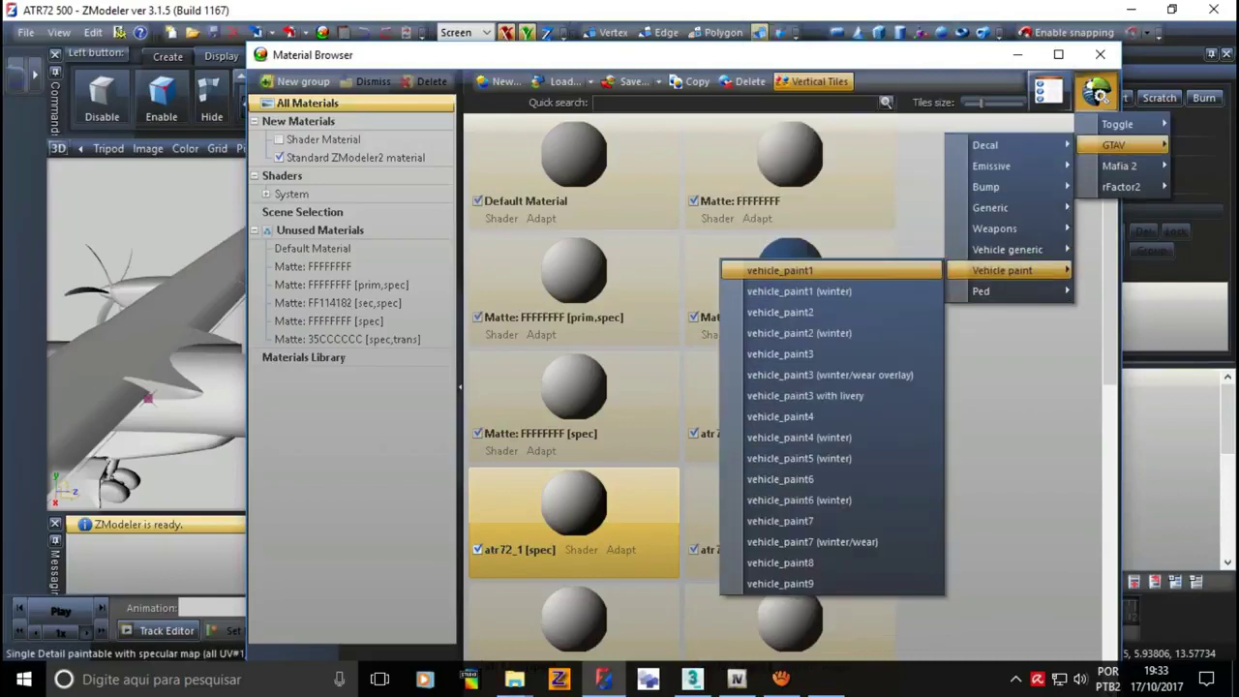
click(787, 269)
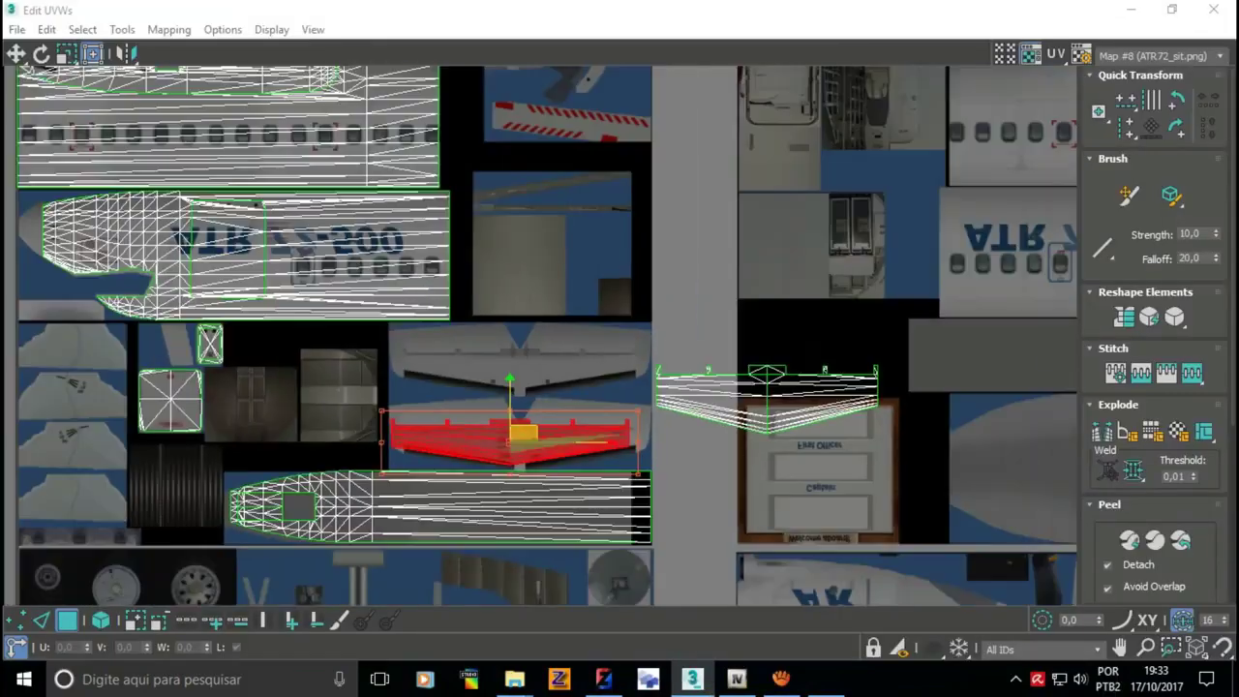
- Reposition the two stabilizer UV shells over the stabilizer textures on ATR72_sit
scroll(535, 423, up, 2)
drag(511, 444, 521, 323)
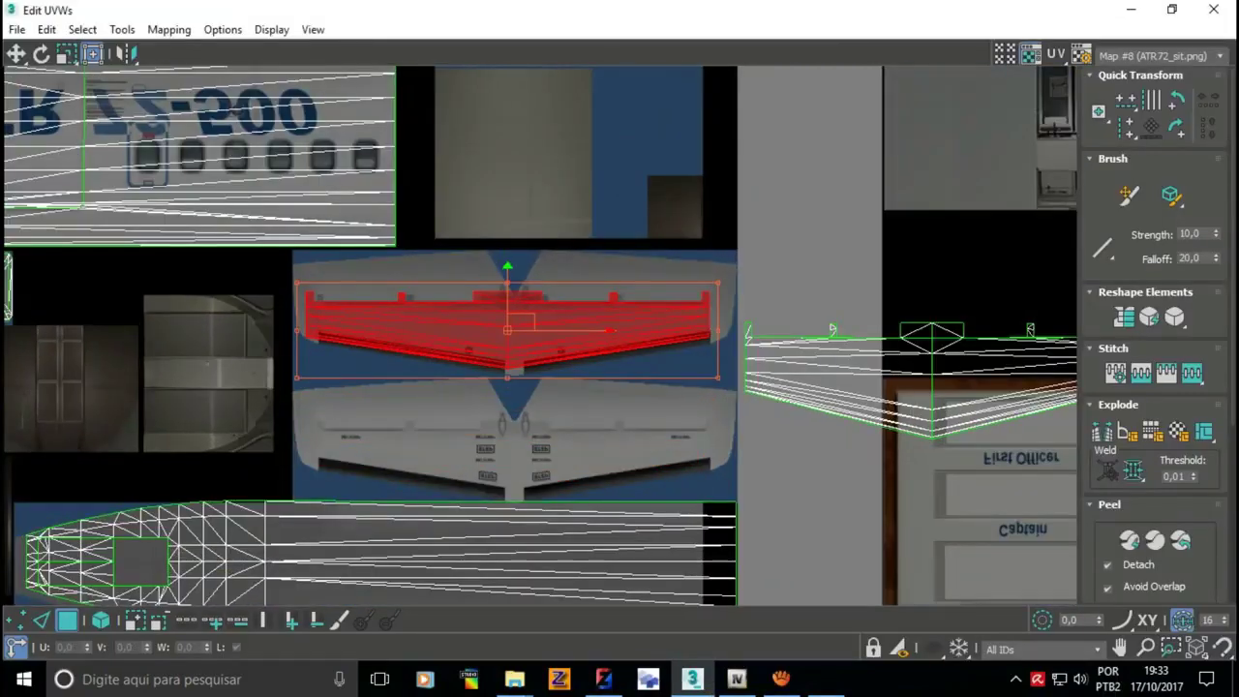
click(910, 378)
scroll(911, 377, down, 3)
scroll(774, 417, up, 2)
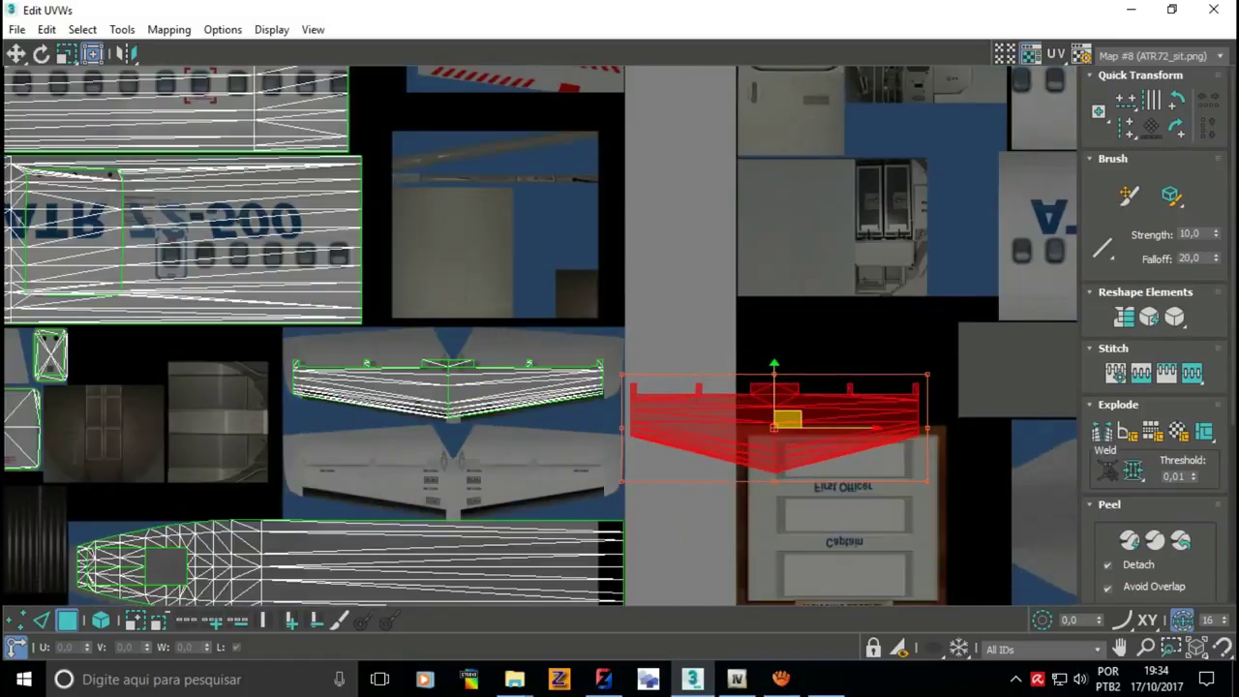
drag(781, 417, 460, 463)
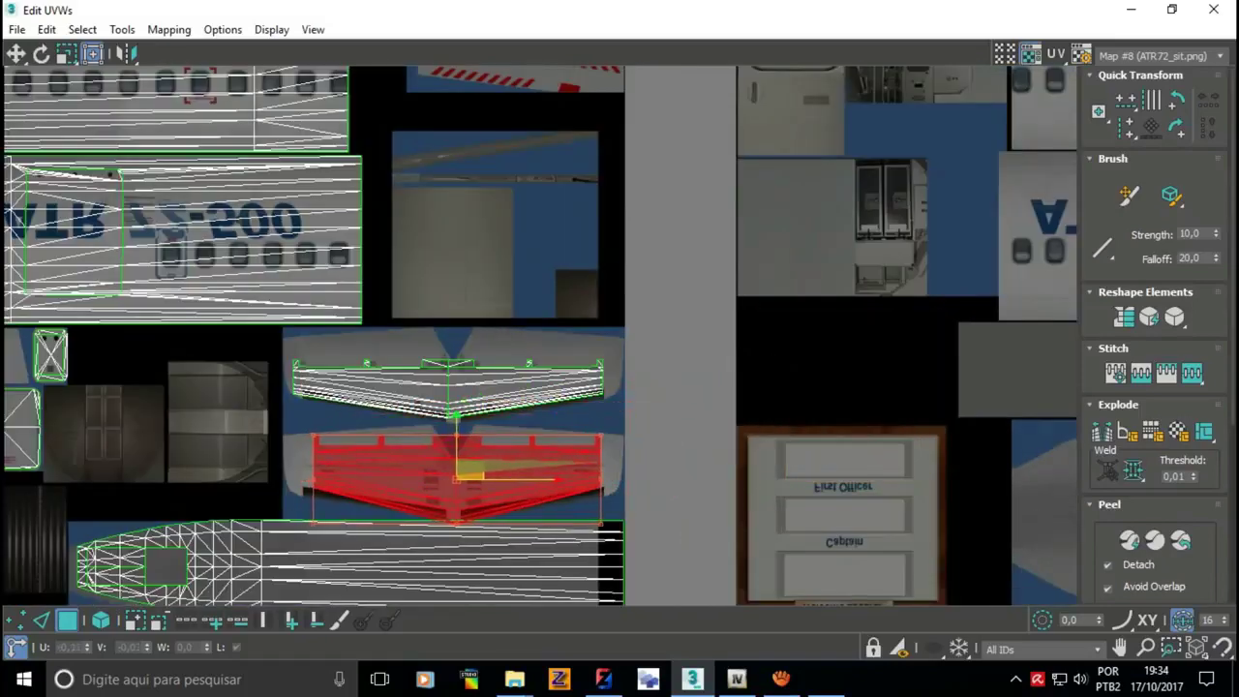
scroll(571, 427, down, 3)
scroll(490, 518, up, 3)
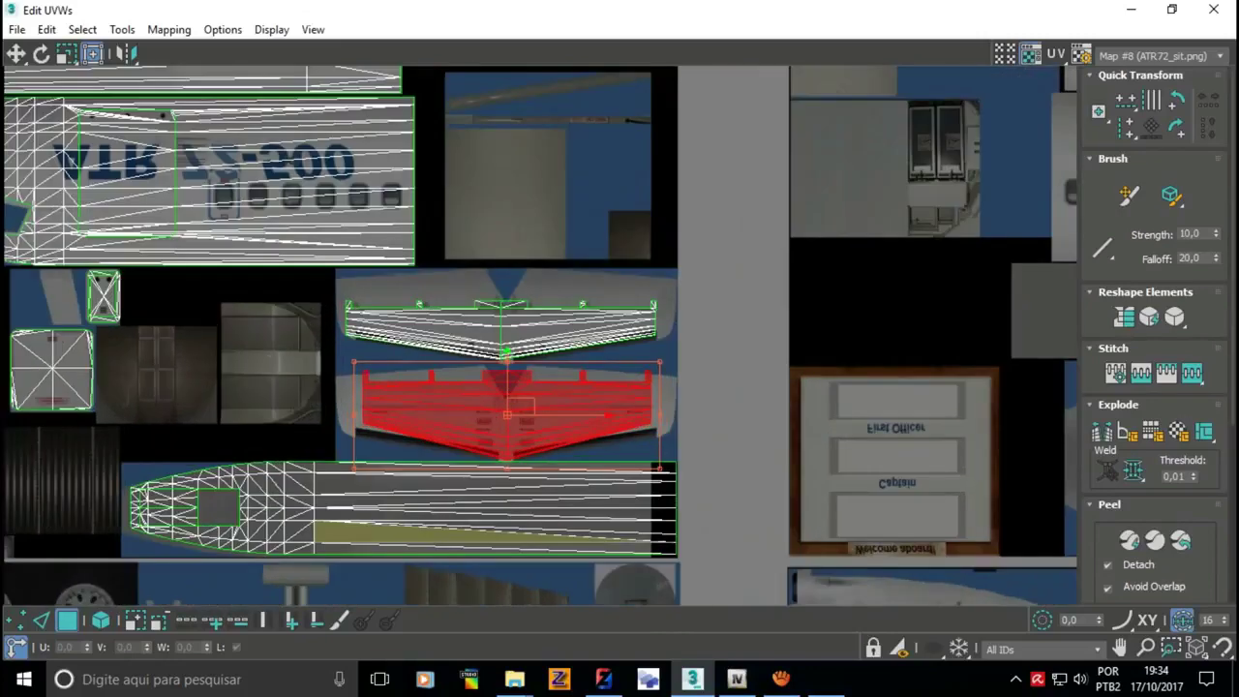
drag(505, 415, 862, 353)
scroll(837, 378, down, 2)
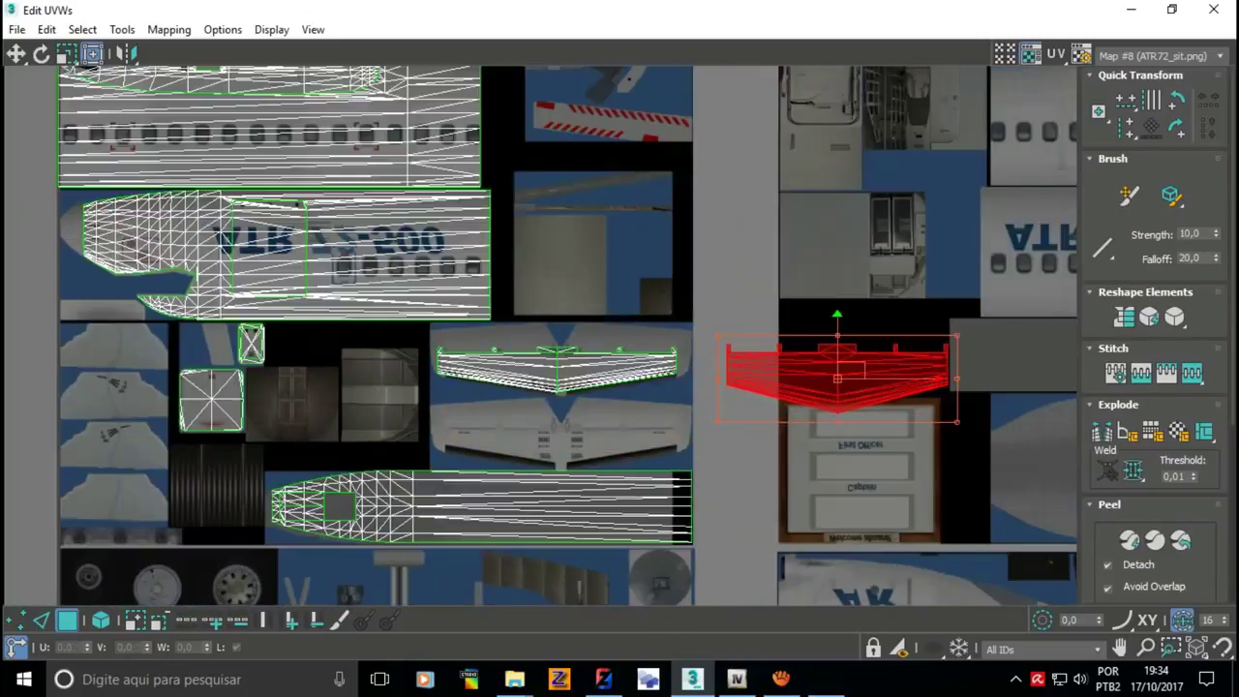
- Shrink the fuselage UV shell to fit its texture, then deselect it
click(292, 509)
scroll(293, 509, up, 8)
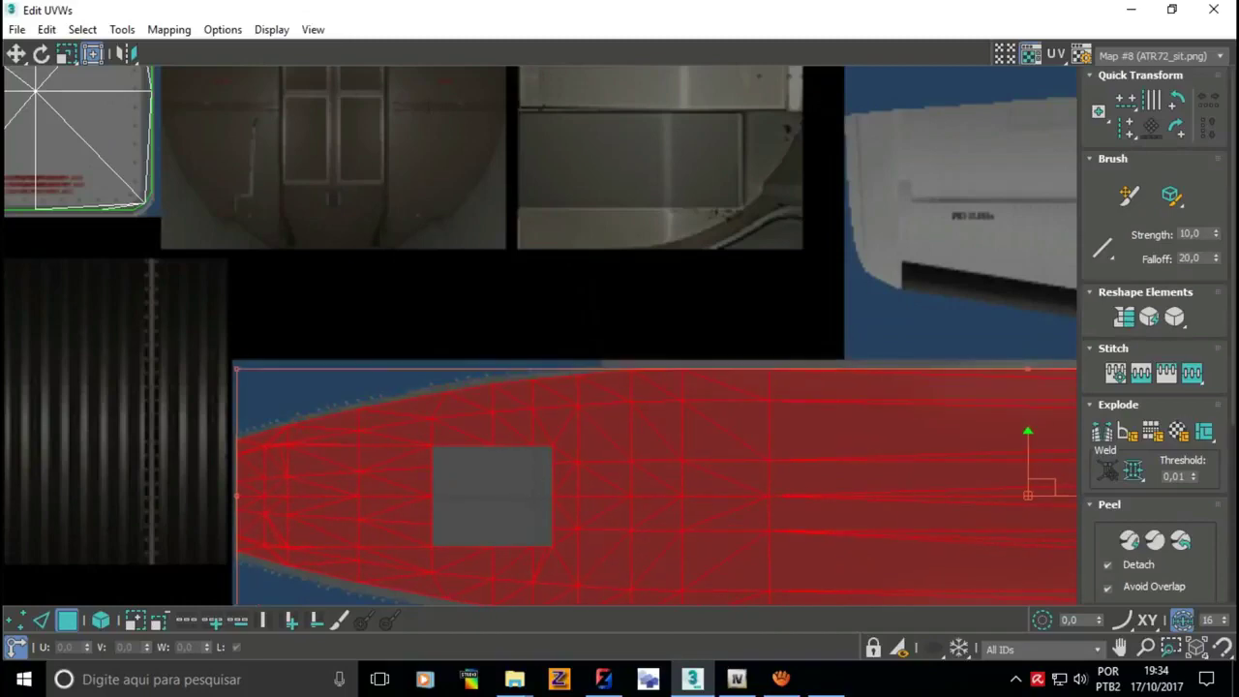
scroll(240, 331, down, 6)
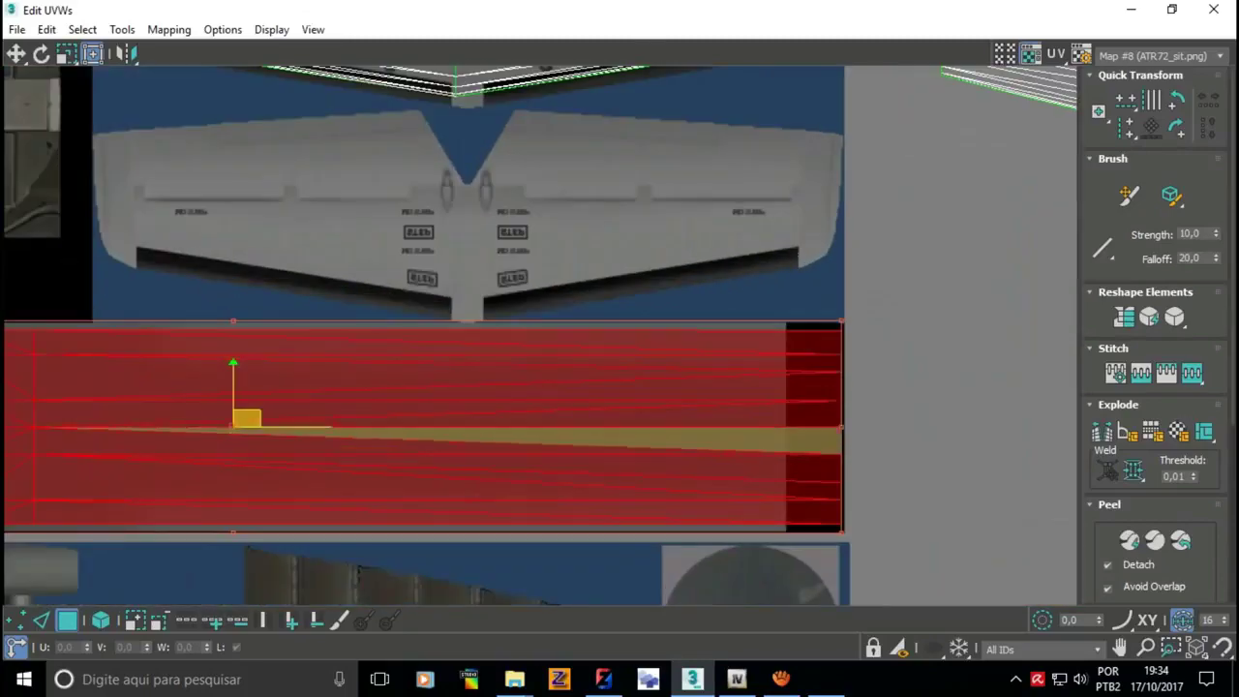
scroll(783, 344, up, 3)
drag(819, 336, 761, 344)
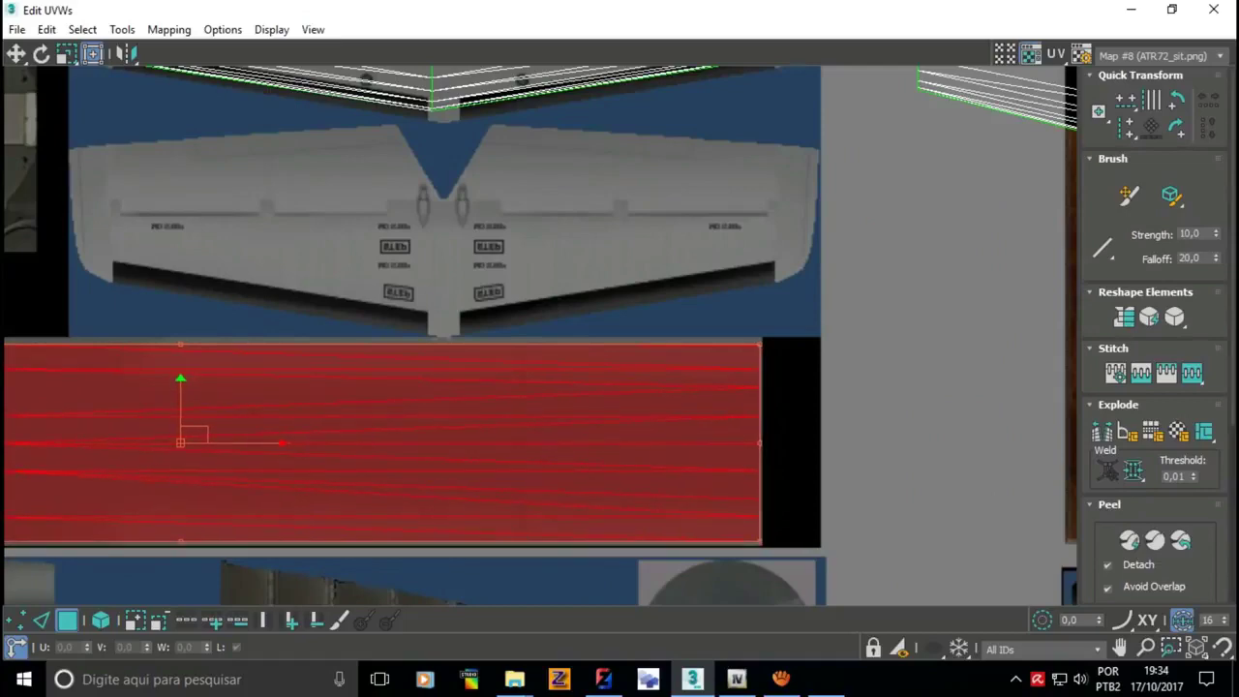
scroll(775, 445, down, 2)
scroll(775, 445, down, 3)
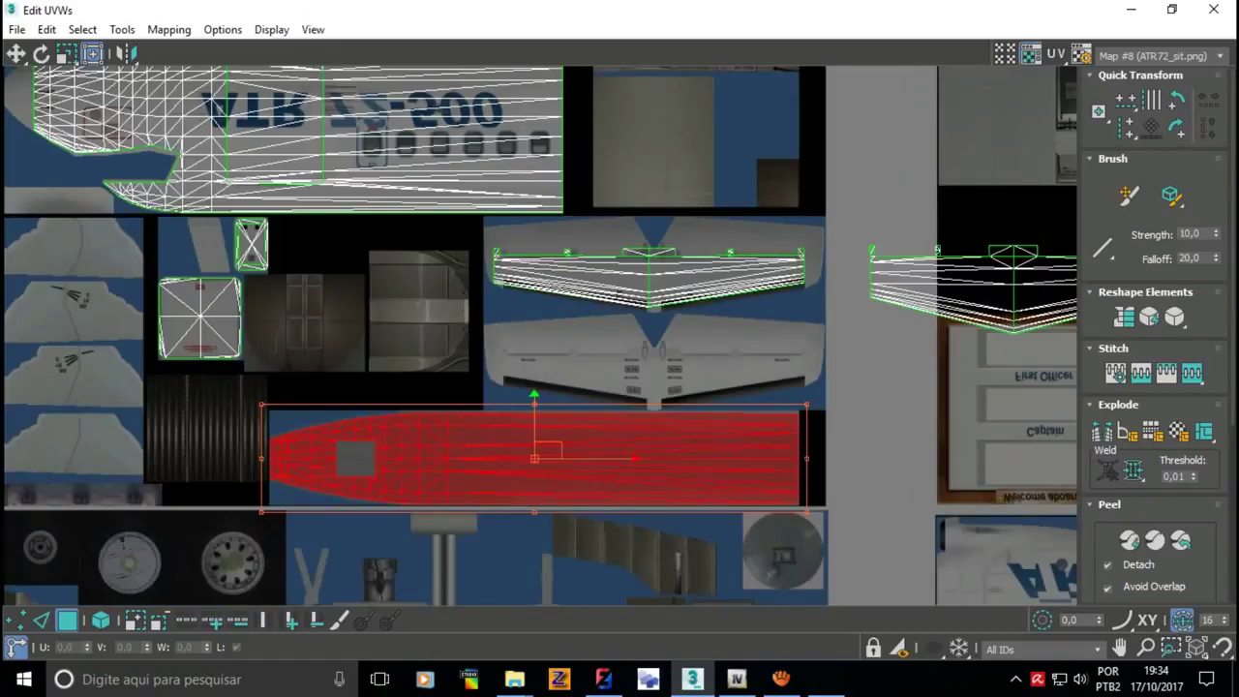
click(370, 414)
- Move the right wing UV element onto the lower wing image
scroll(369, 414, up, 4)
scroll(315, 404, down, 3)
scroll(315, 404, up, 2)
scroll(315, 405, down, 2)
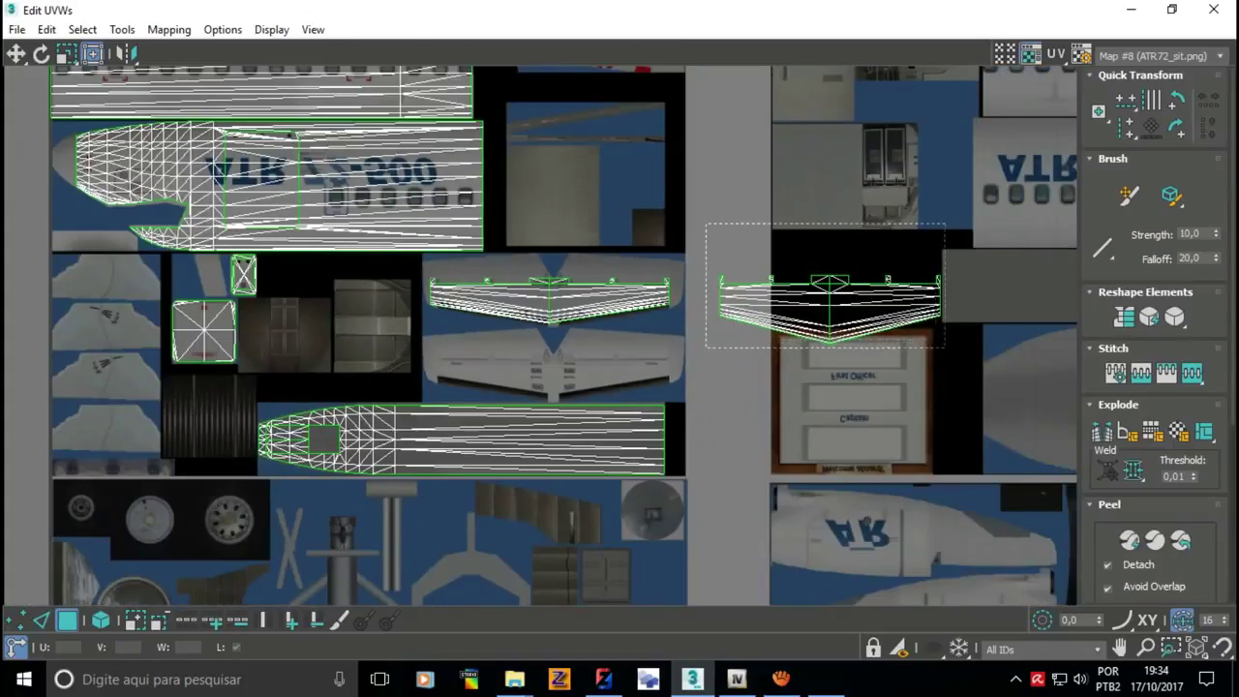
click(832, 300)
drag(830, 290, 554, 364)
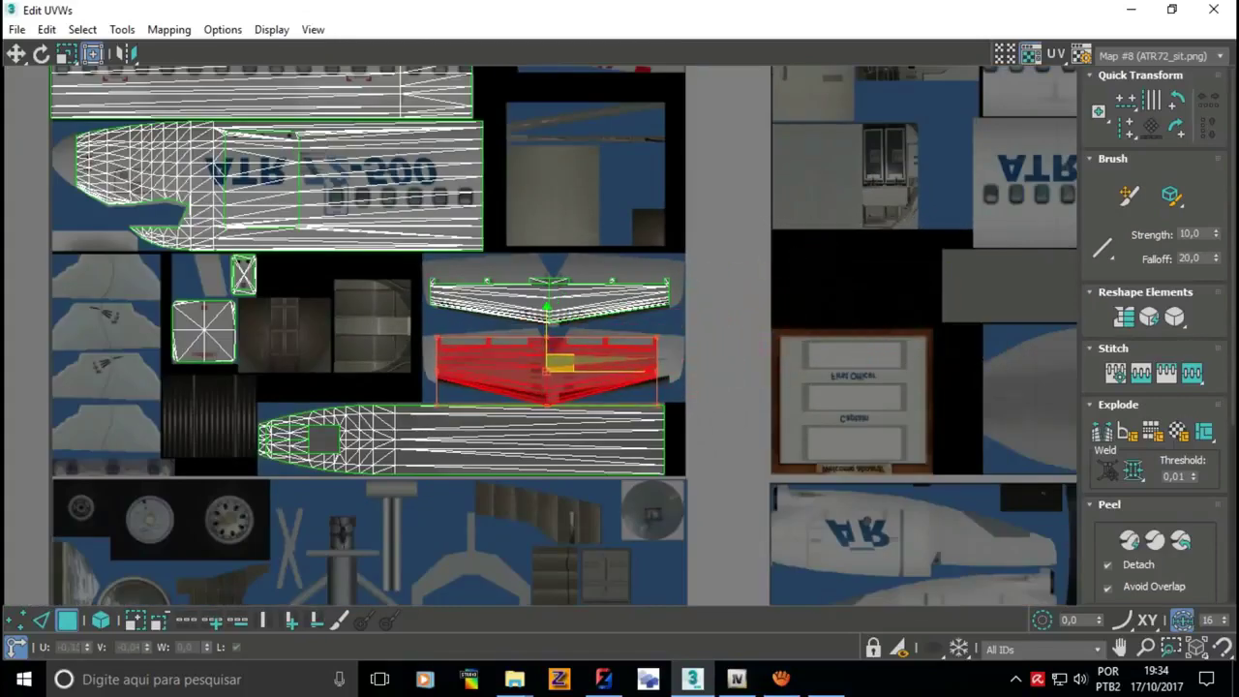
scroll(503, 381, up, 4)
scroll(503, 382, up, 2)
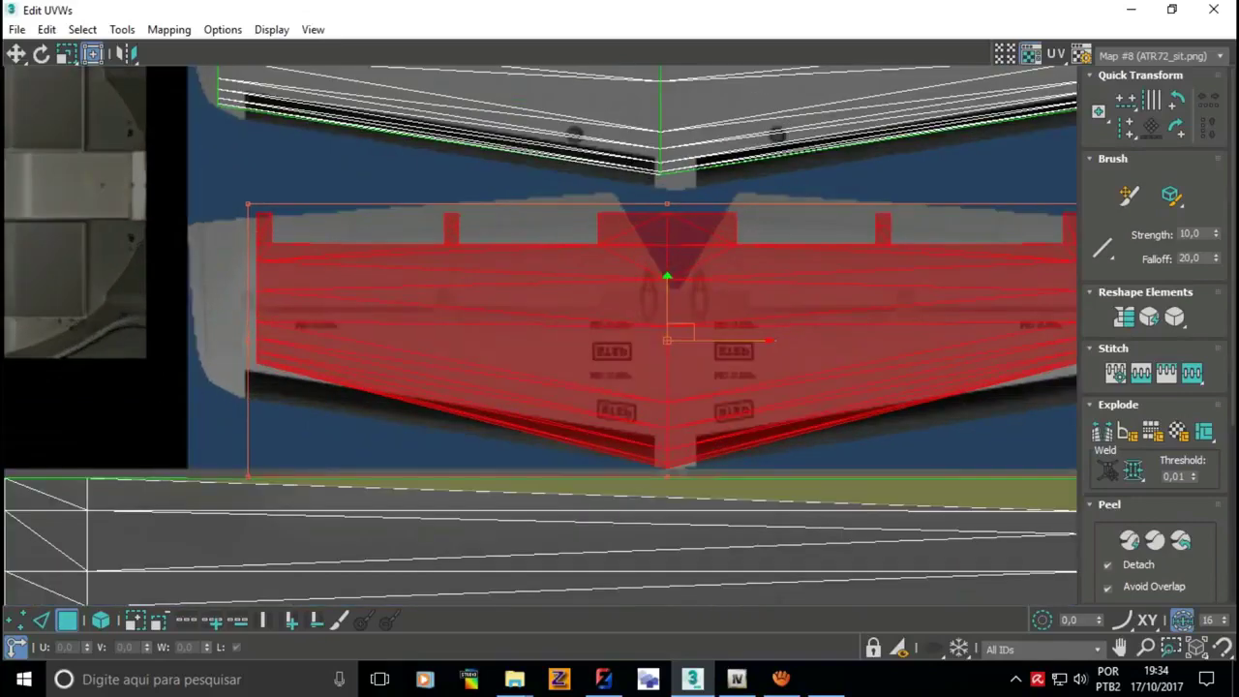
- Scale and nudge the wing UVs to match the lower wing image's outline, then deselect
drag(248, 204, 214, 237)
scroll(177, 271, down, 3)
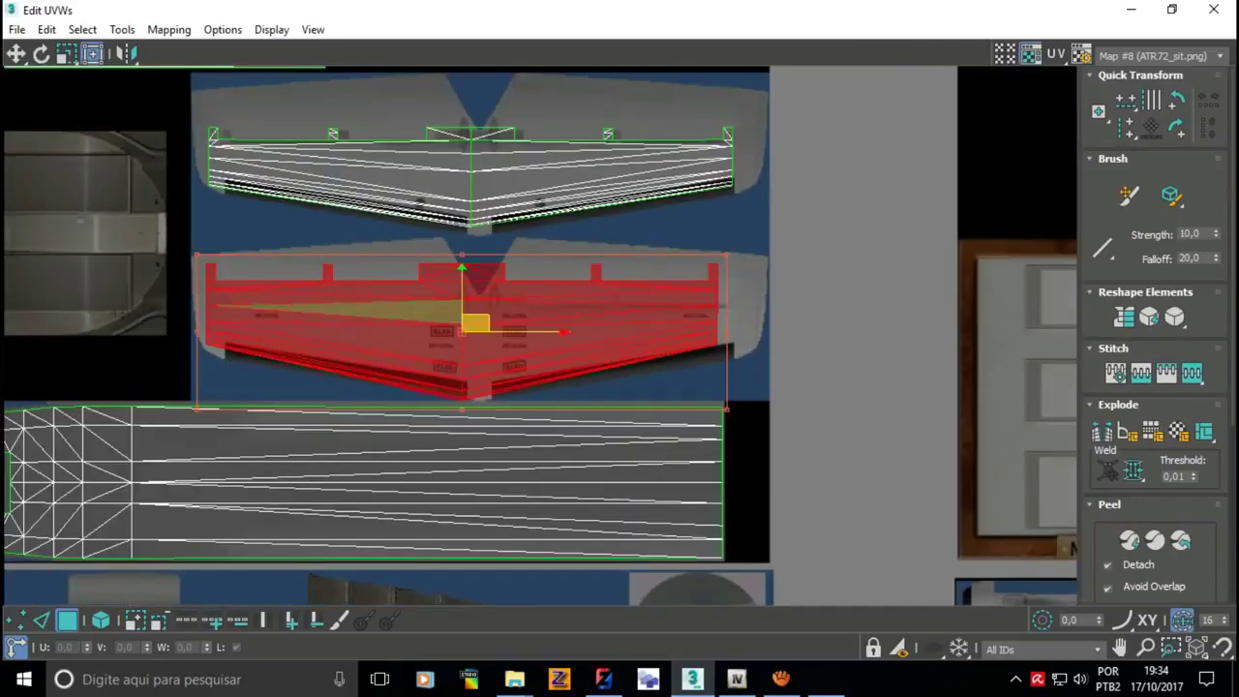
scroll(484, 339, up, 3)
mouse_move(812, 492)
mouse_down()
mouse_move(875, 463)
mouse_move(869, 477)
mouse_up()
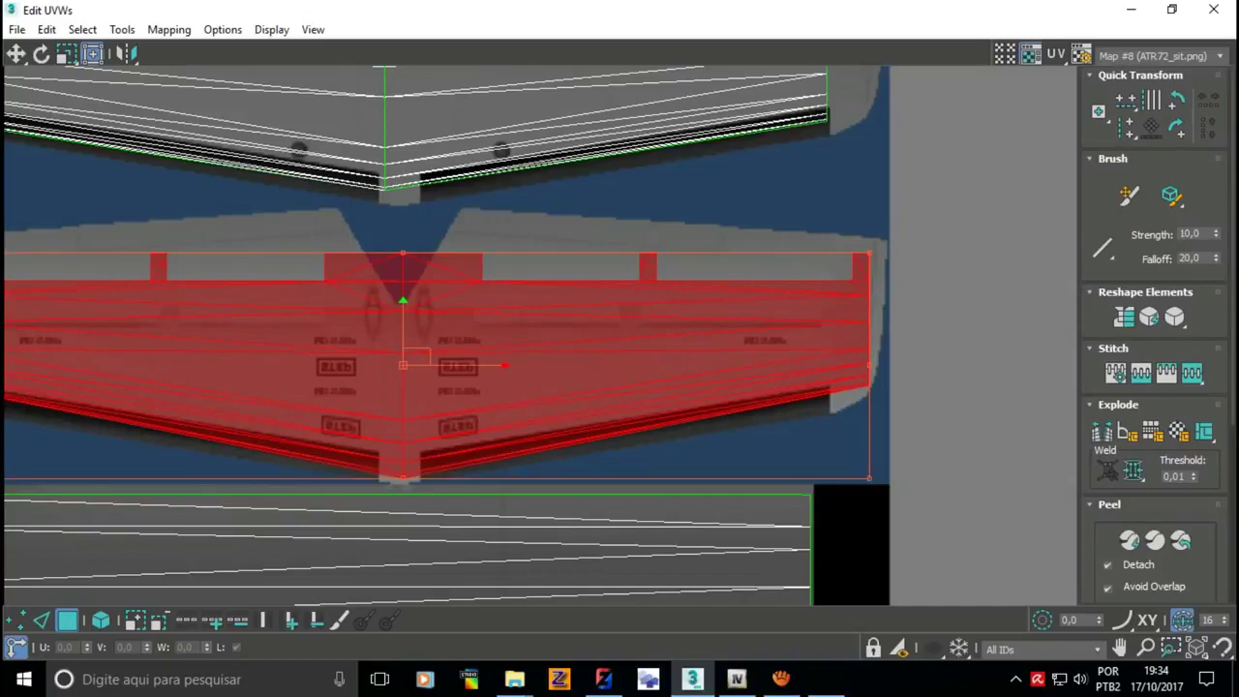
scroll(581, 388, down, 3)
scroll(581, 387, up, 2)
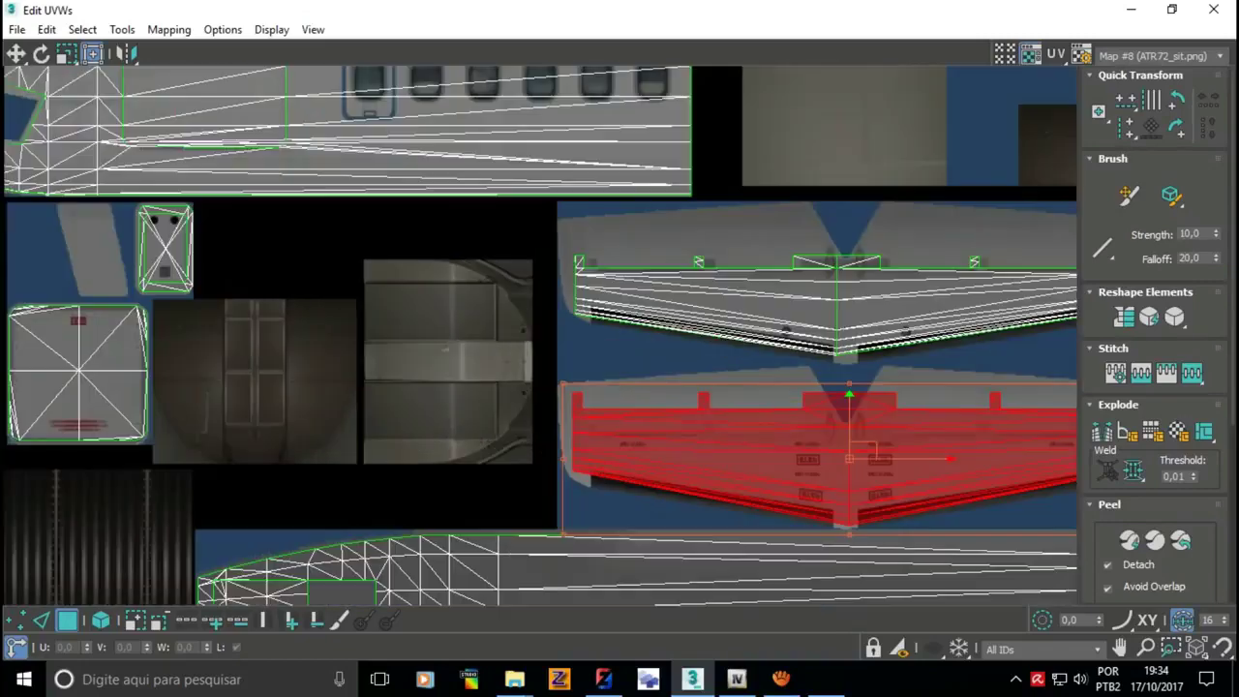
scroll(608, 433, up, 3)
drag(678, 436, 671, 443)
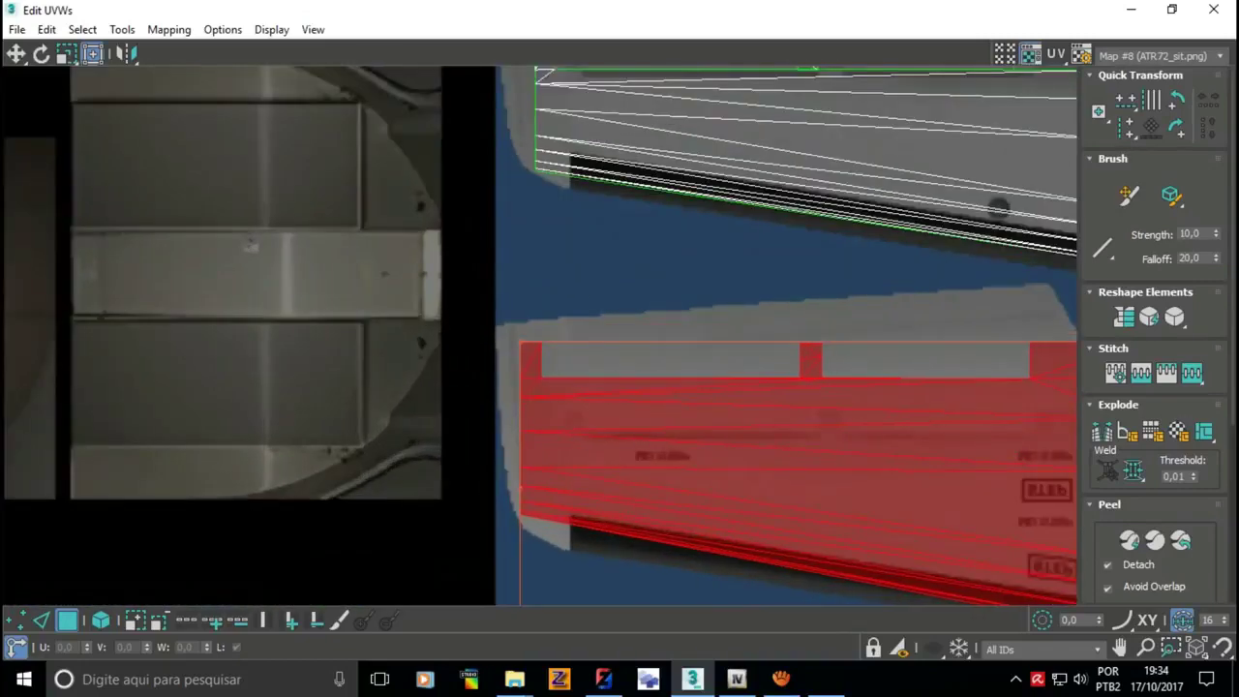
scroll(372, 376, down, 3)
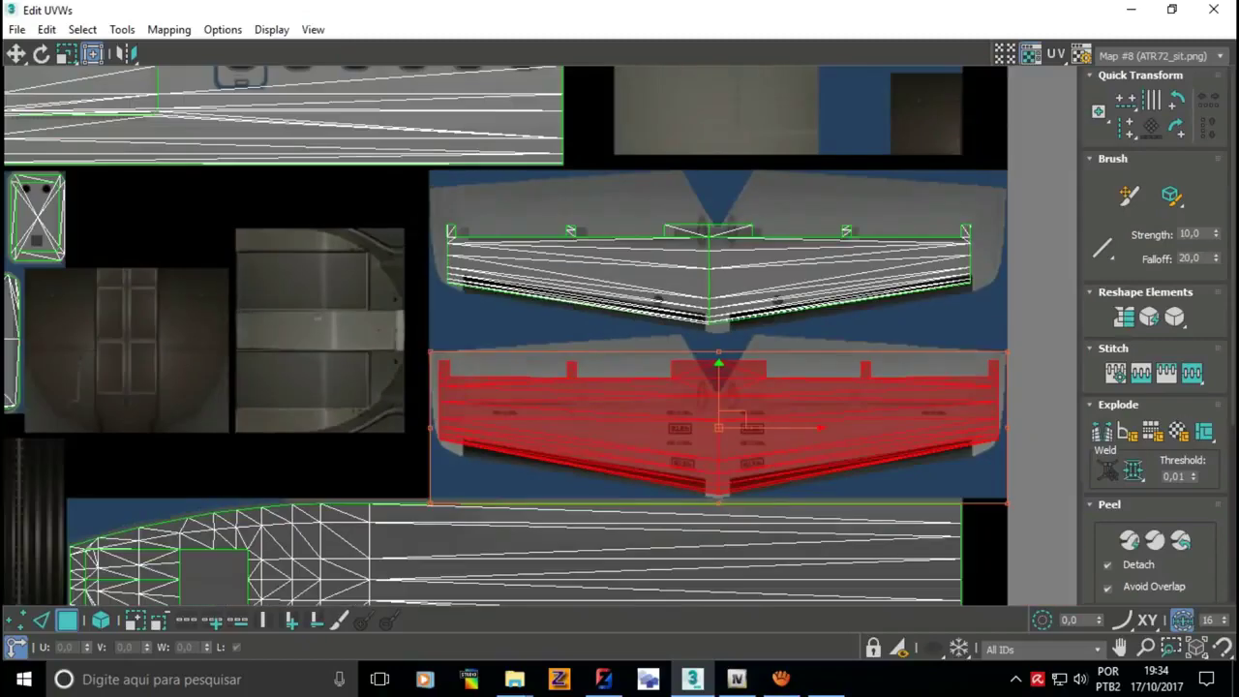
key(ctrl+d)
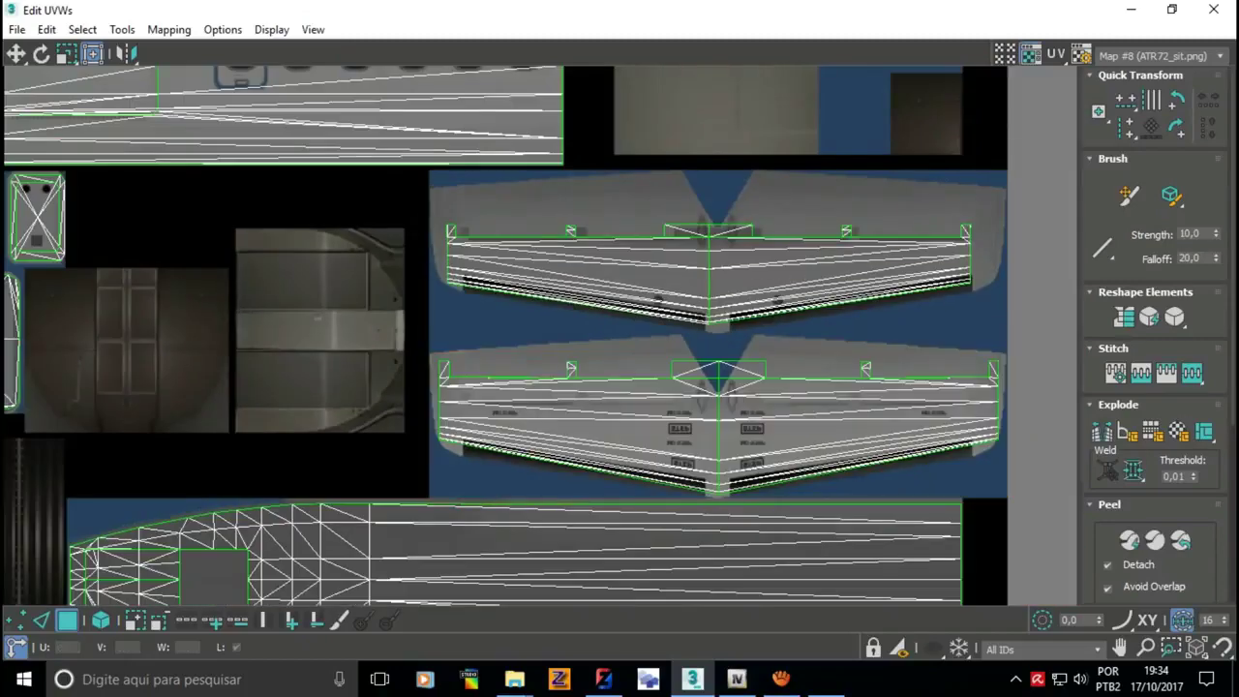
- Select the upper wing UV element and zoom in on its edges against the texture
click(707, 280)
scroll(702, 193, up, 1)
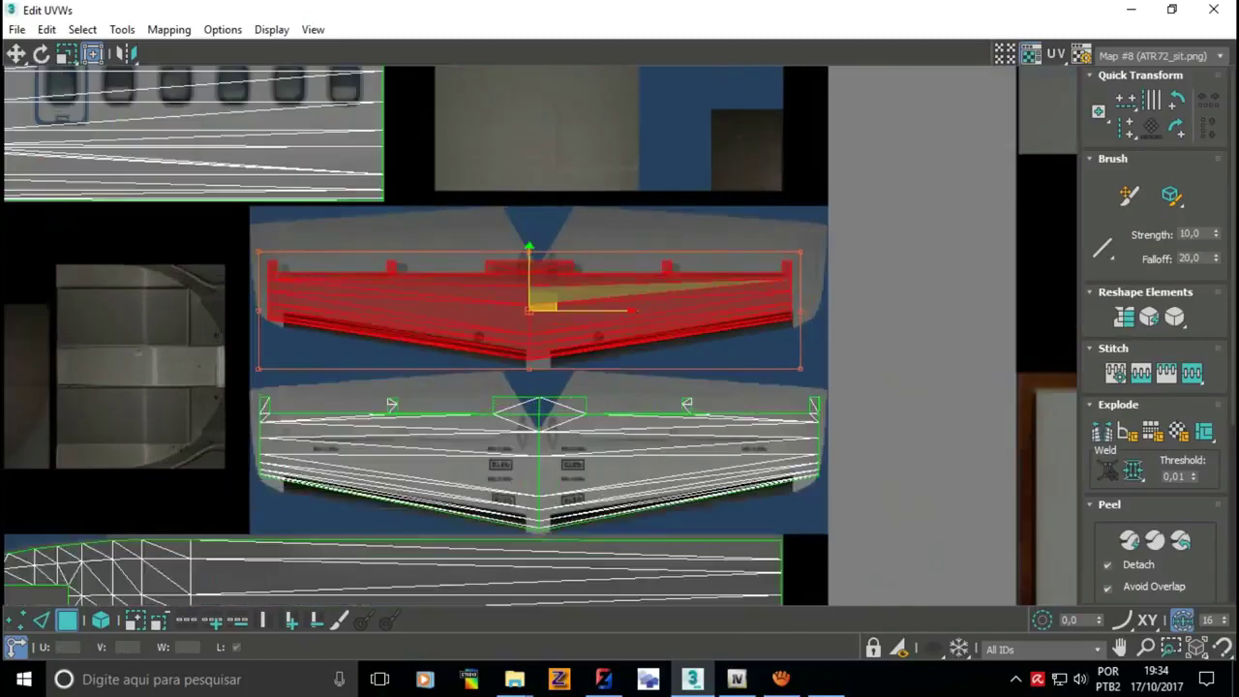
scroll(702, 194, up, 1)
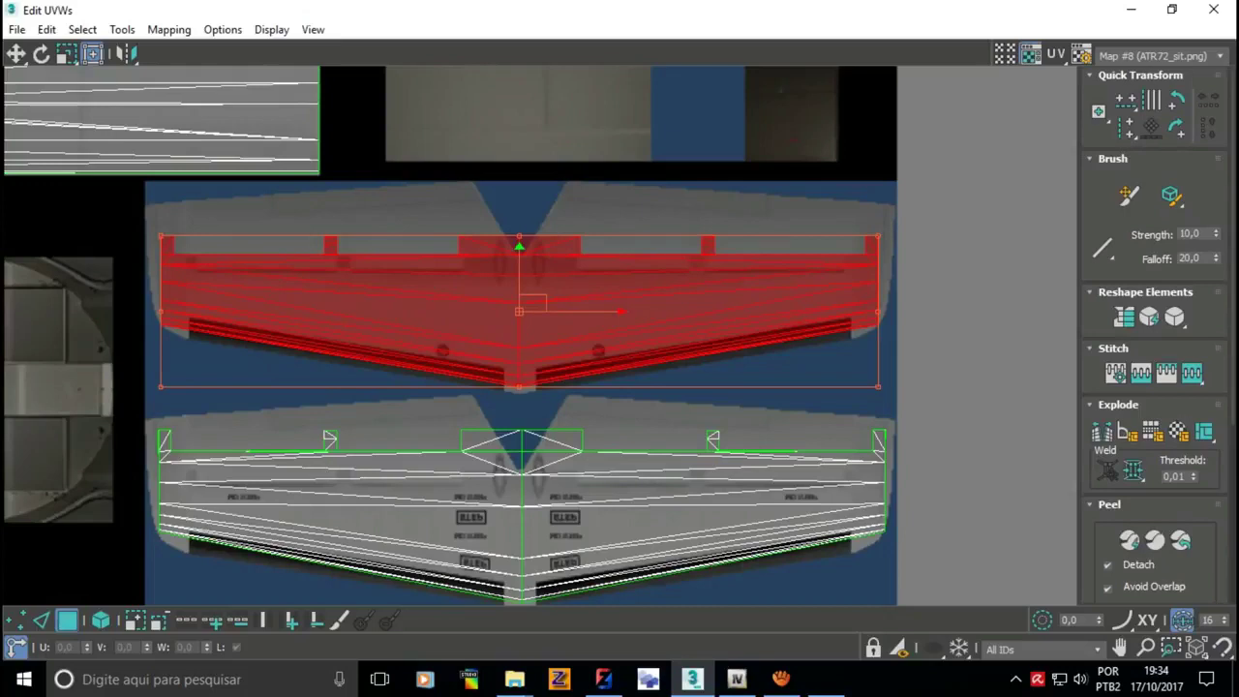
scroll(436, 515, up, 3)
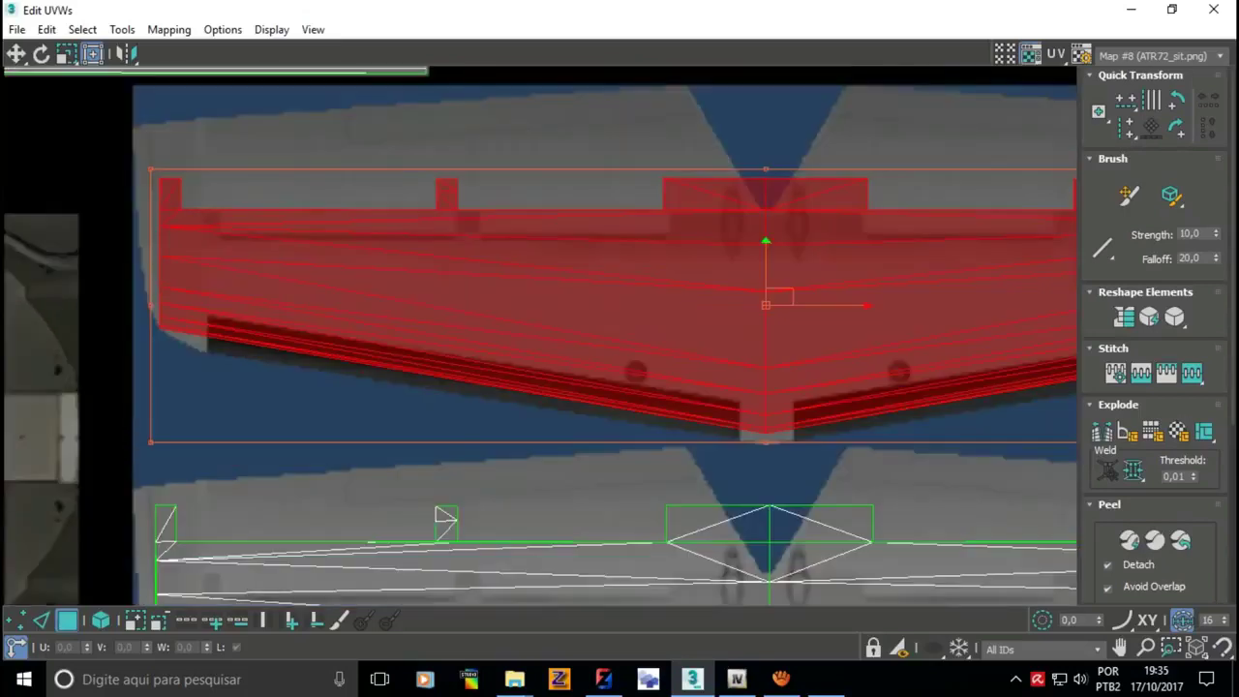
scroll(437, 514, up, 4)
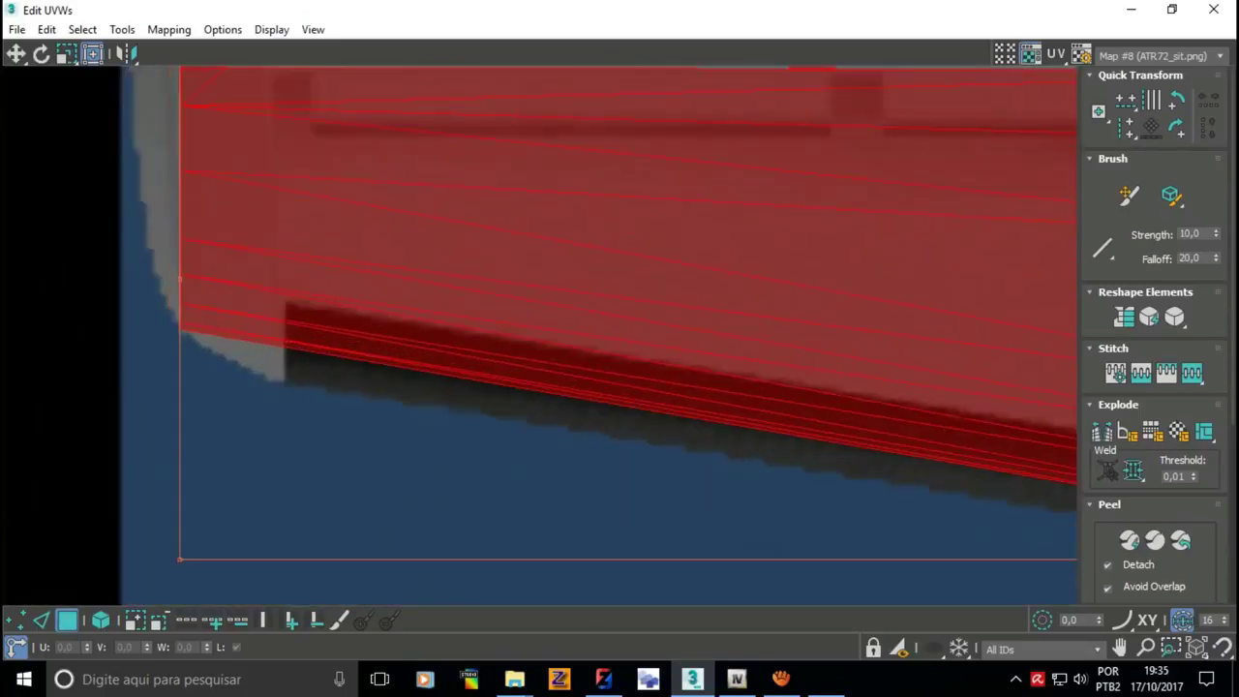
key(z)
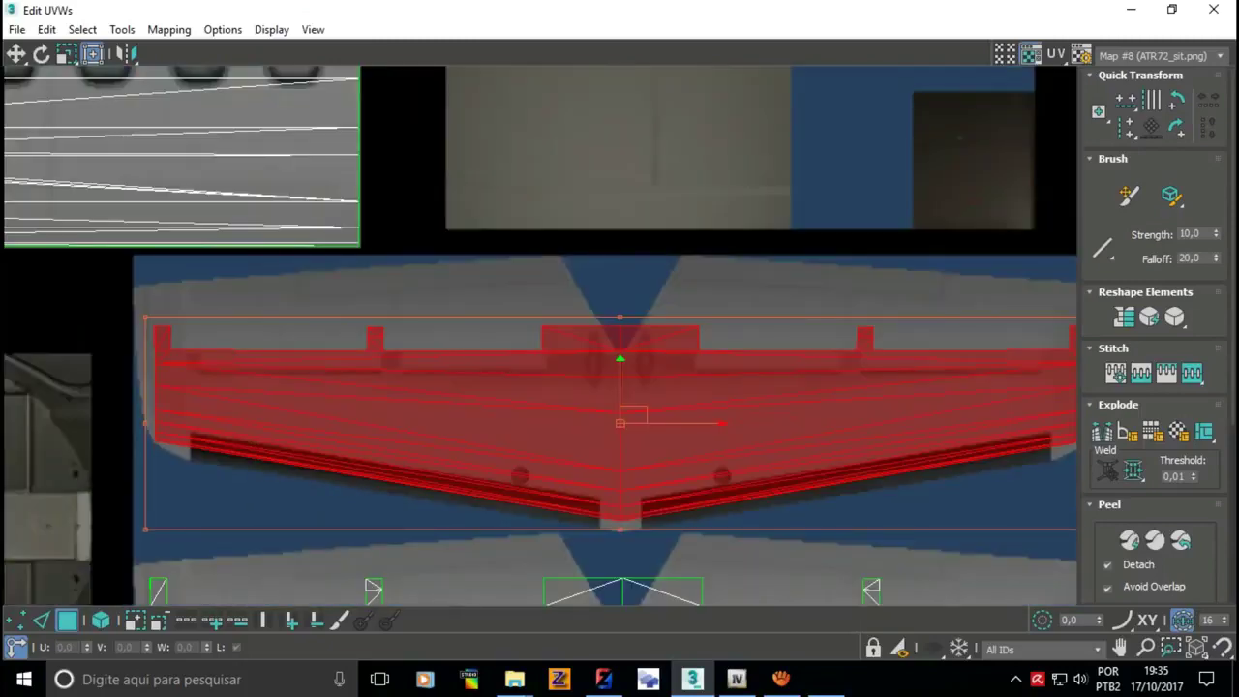
scroll(103, 289, up, 2)
scroll(111, 285, down, 5)
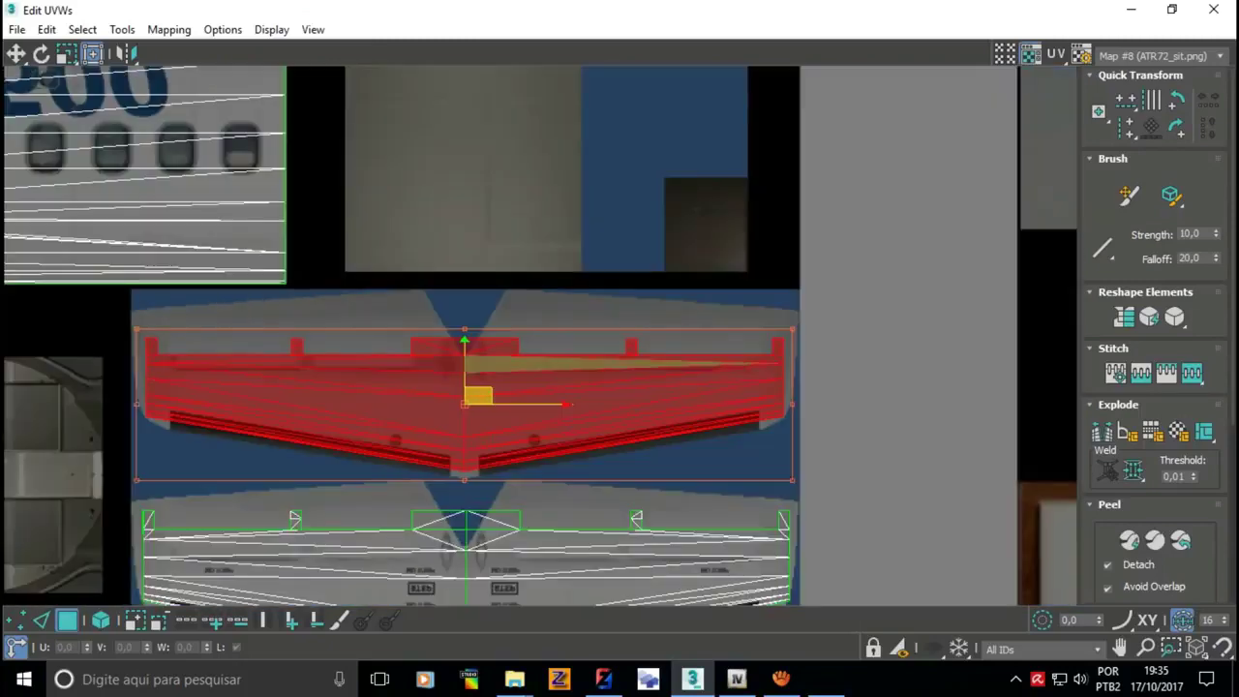
scroll(794, 290, up, 4)
scroll(789, 339, up, 3)
scroll(789, 338, up, 2)
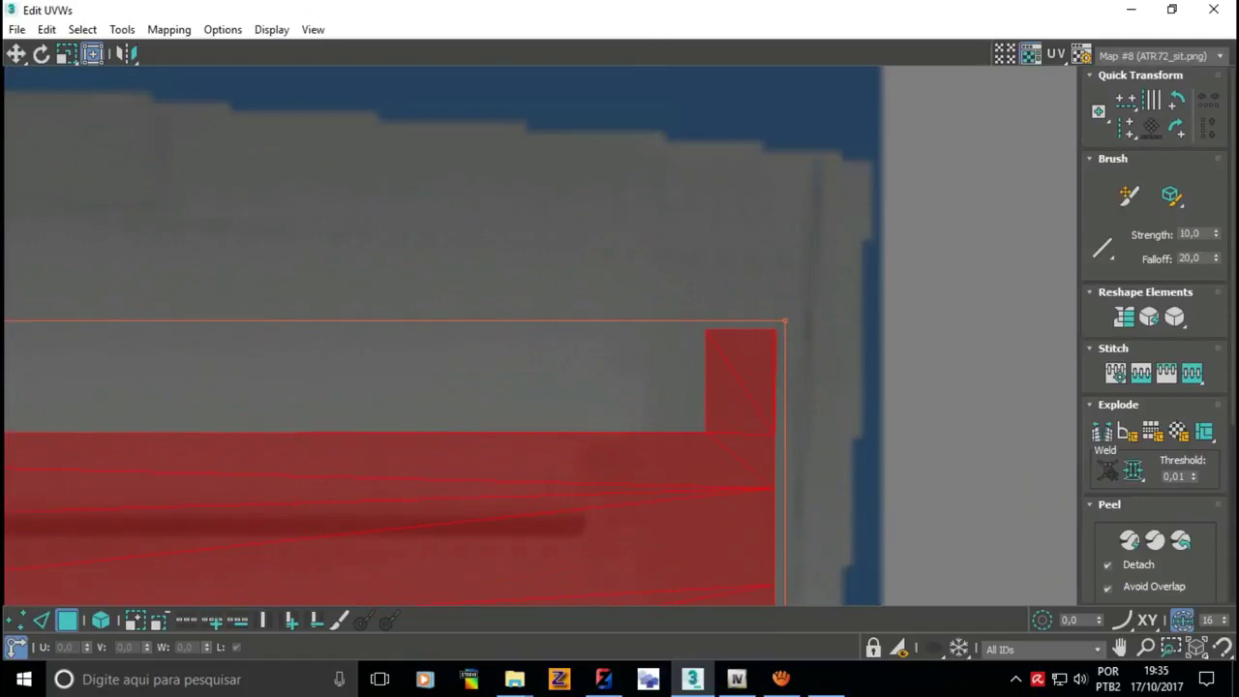
scroll(862, 291, down, 3)
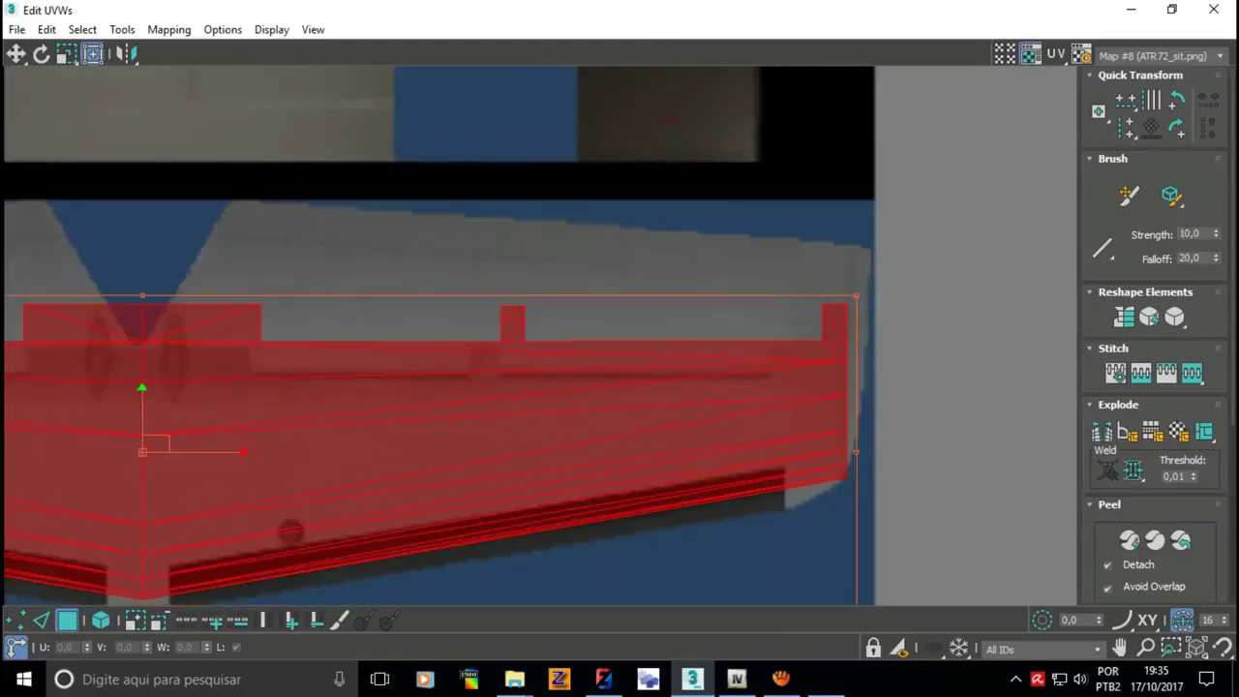
- Shift the upper wing UVs slightly left to line up with the wing image edges, then deselect
drag(142, 451, 139, 451)
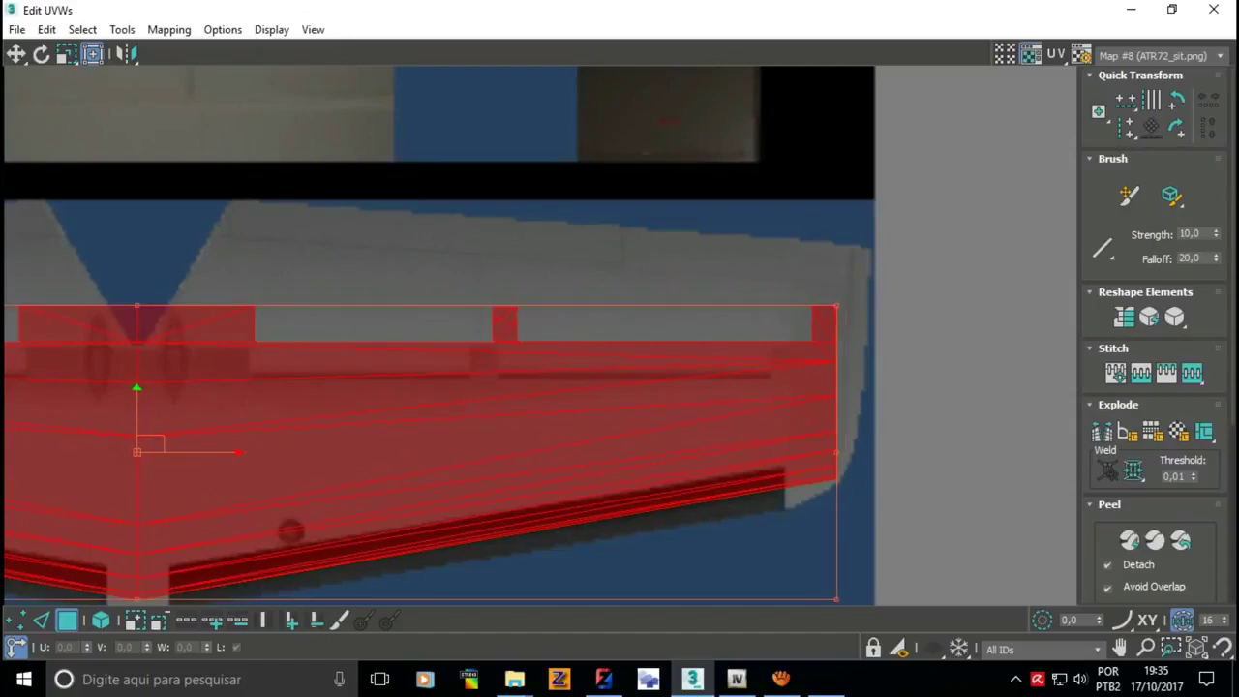
key(ctrl+d)
scroll(646, 387, down, 2)
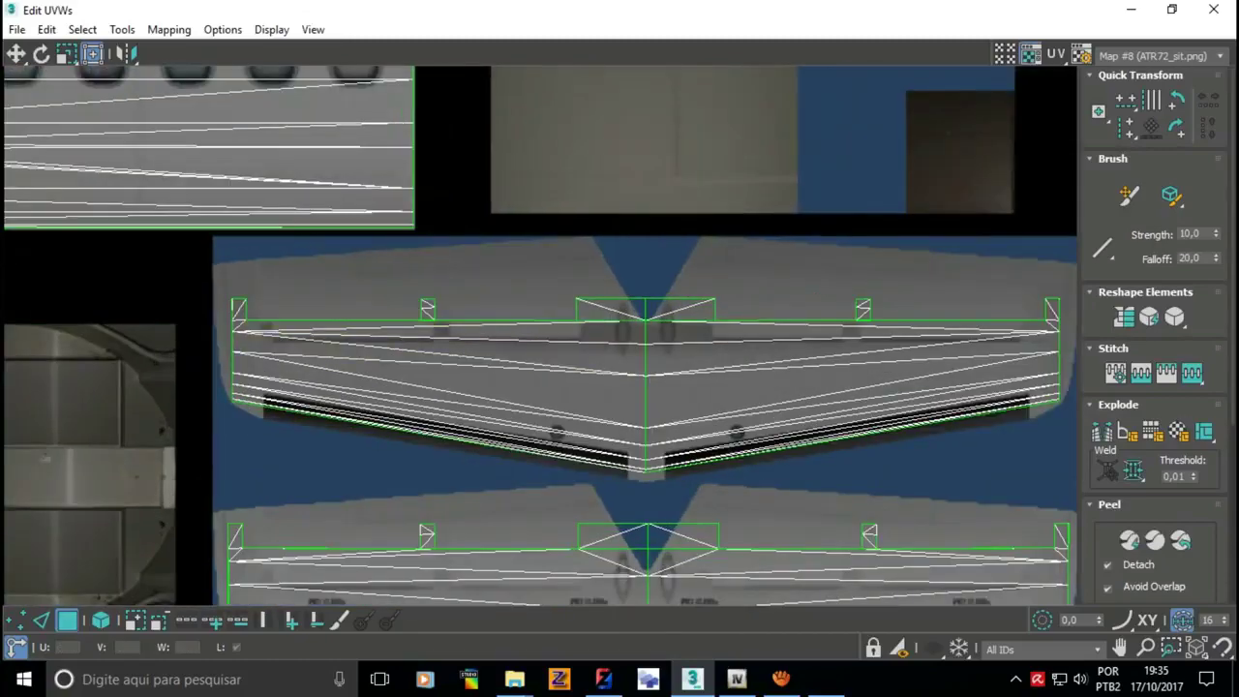
scroll(290, 343, down, 2)
scroll(291, 344, down, 2)
scroll(291, 343, down, 2)
scroll(256, 269, up, 3)
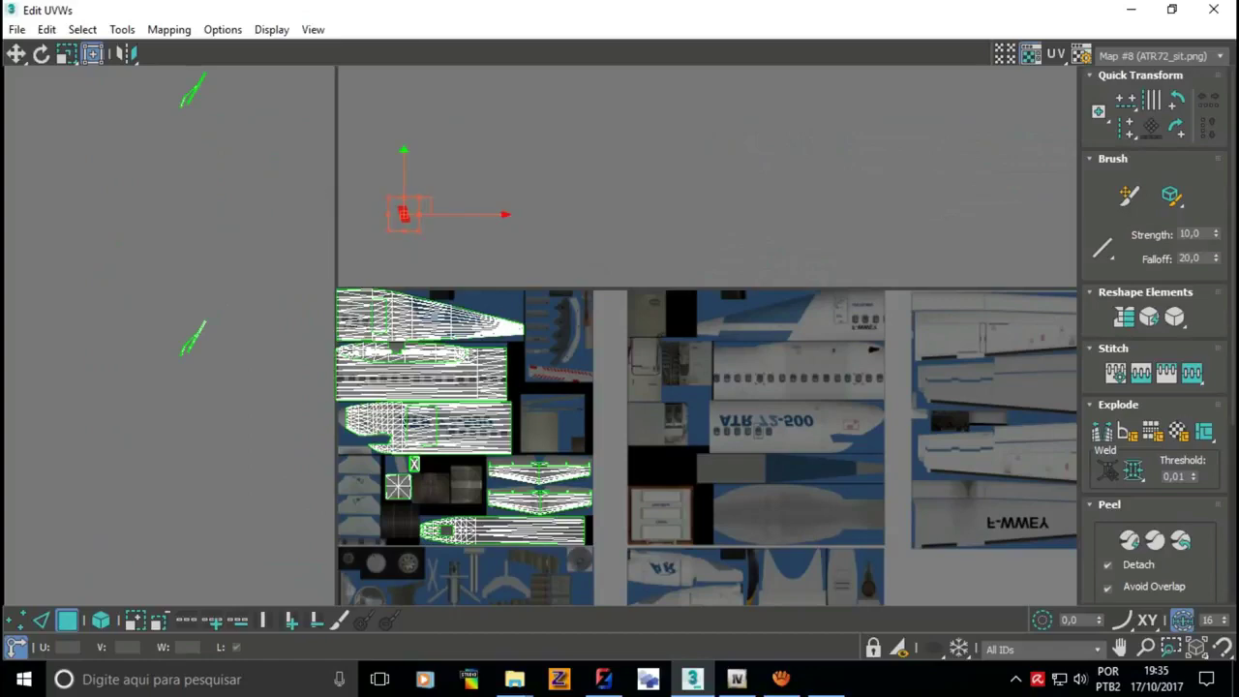
- Restore the UV editor to a window and orbit the 3D view around the whole airplane
scroll(668, 368, down, 3)
scroll(575, 438, up, 2)
click(1171, 9)
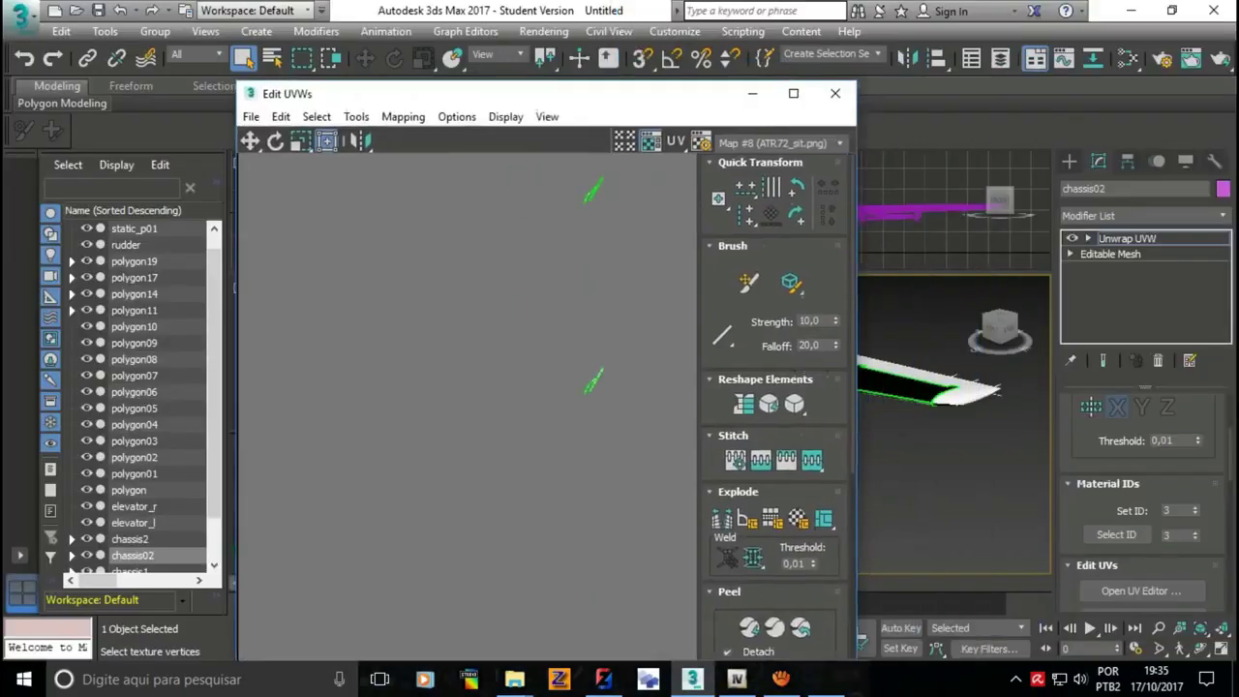
drag(484, 91, 137, 87)
scroll(747, 434, up, 3)
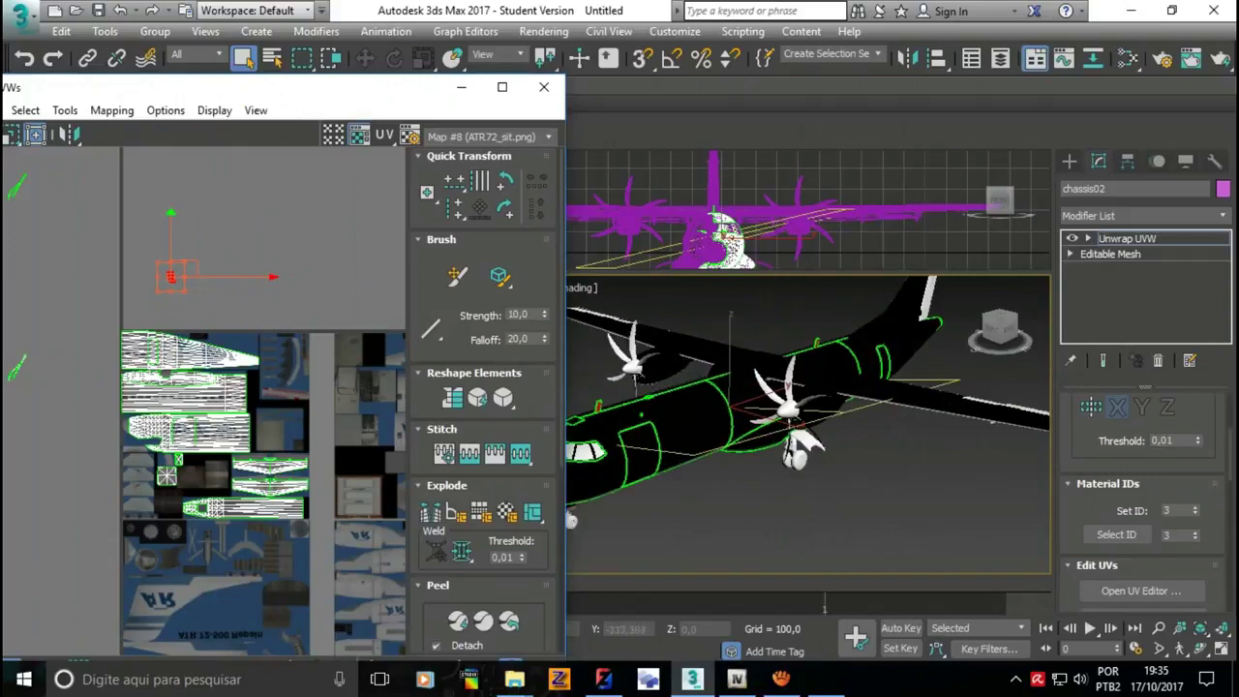
scroll(747, 434, up, 2)
scroll(756, 426, up, 2)
scroll(765, 417, up, 1)
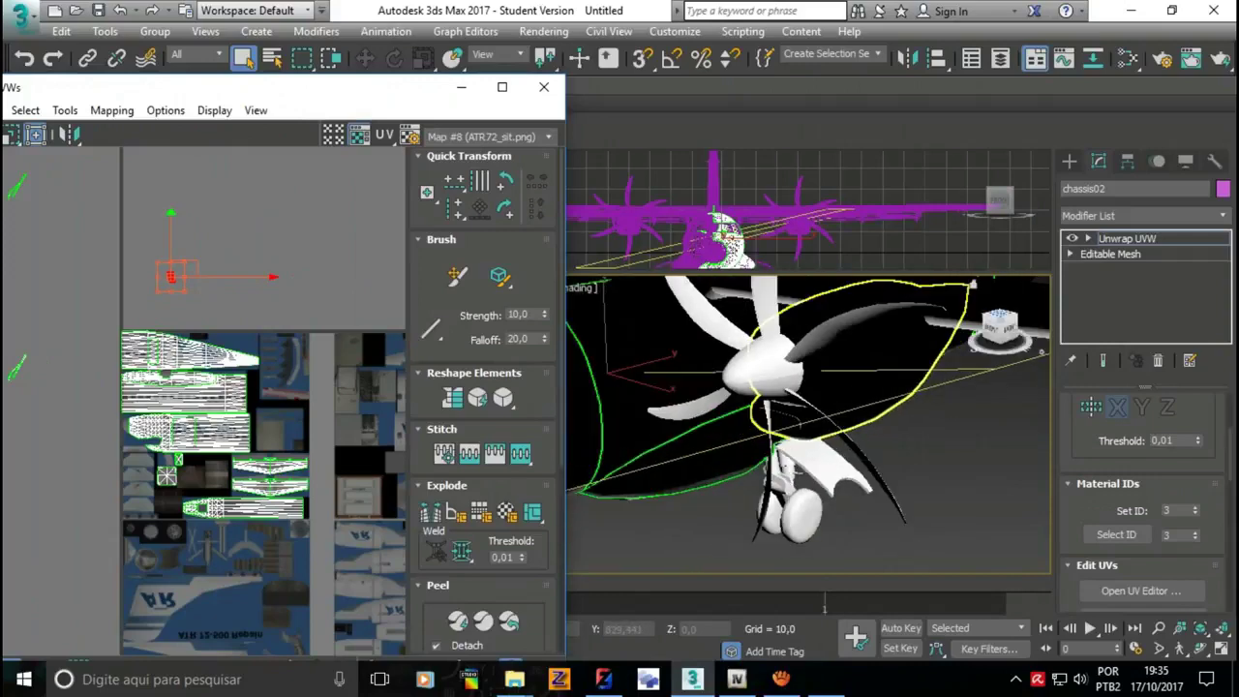
drag(997, 327, 968, 334)
key(z)
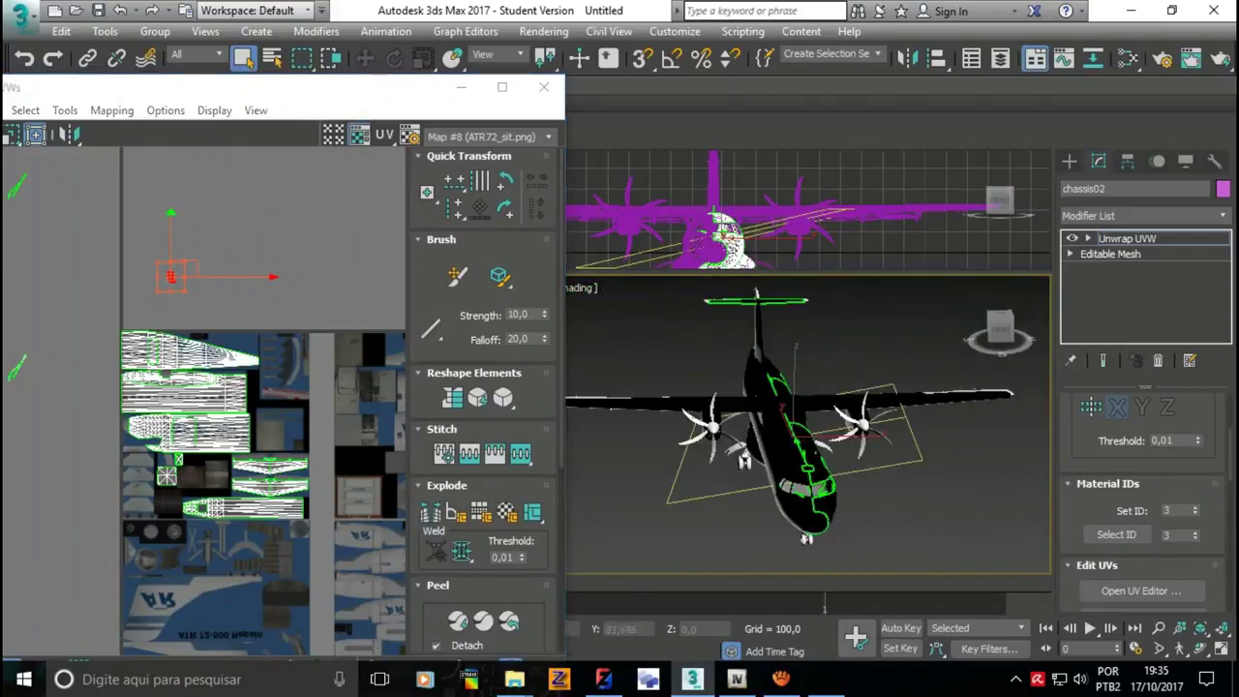
scroll(809, 424, up, 3)
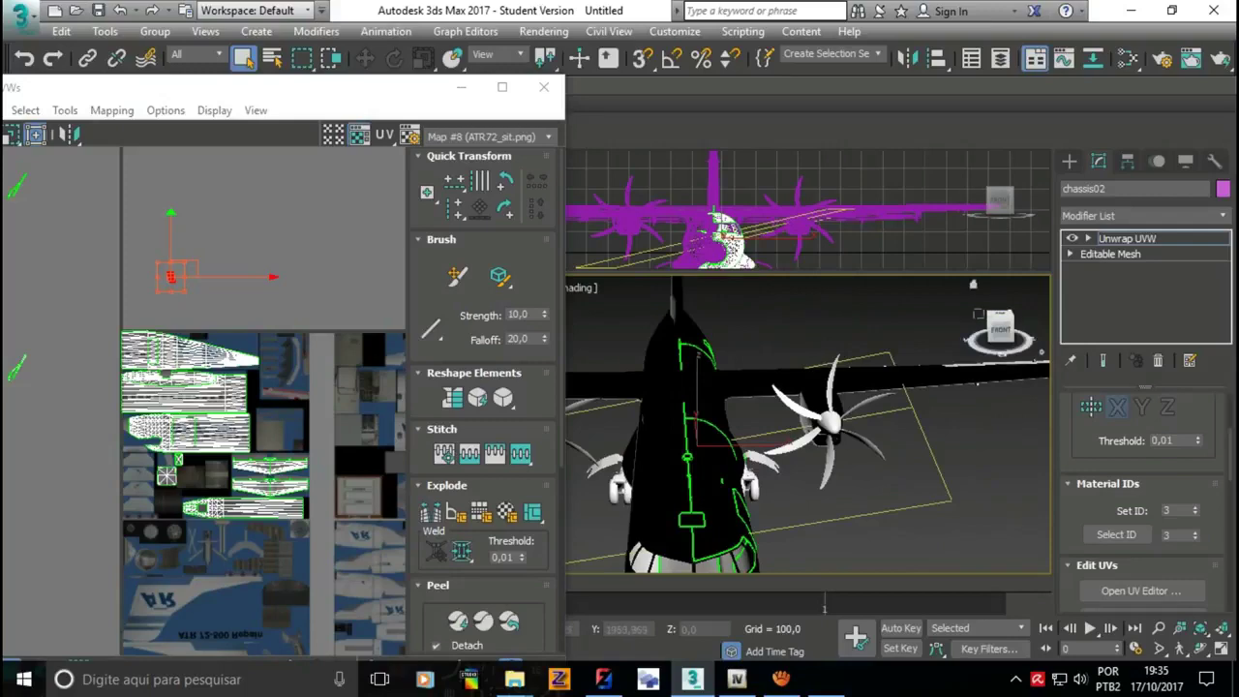
drag(1000, 329, 979, 325)
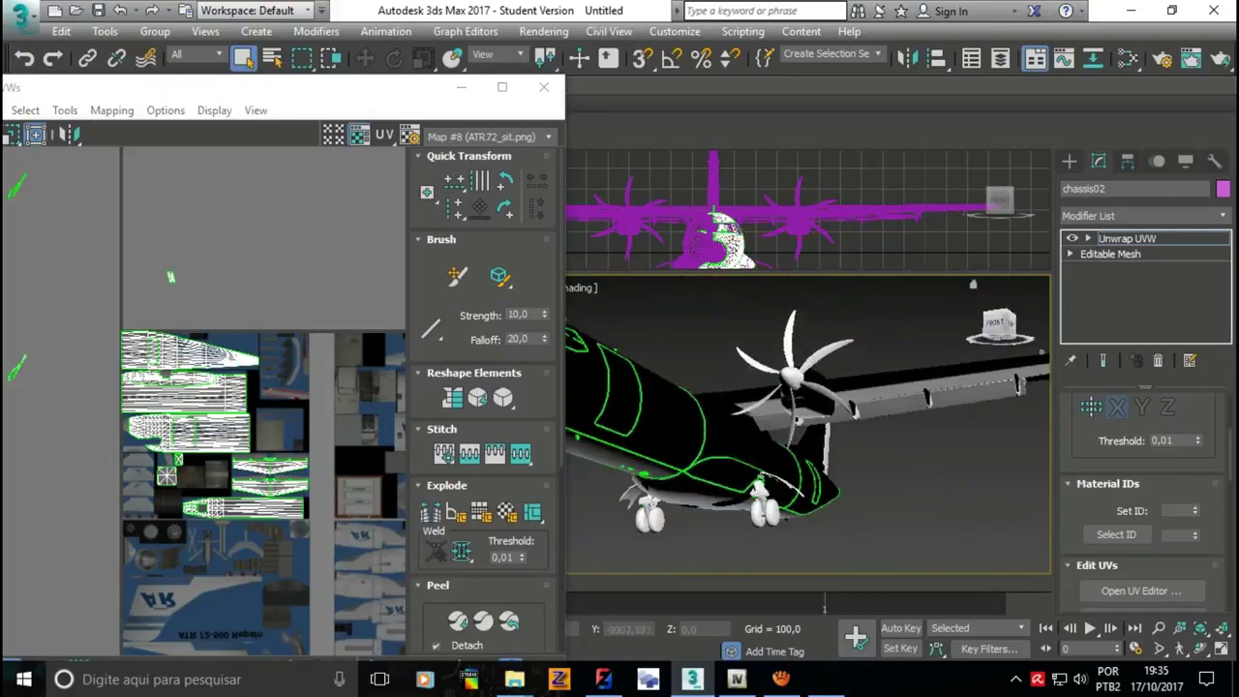
- Marquee-select a small UV element, frame it in 3D, and maximize Edit UVWs again
drag(166, 258, 227, 286)
key(z)
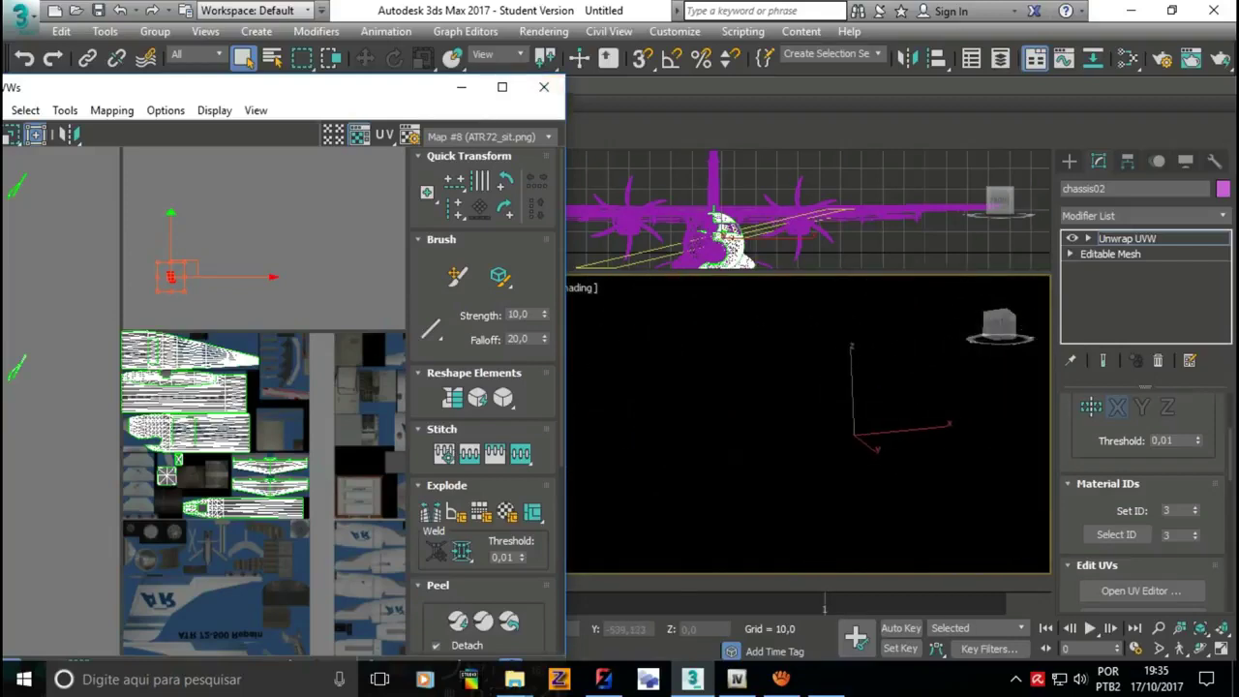
click(502, 87)
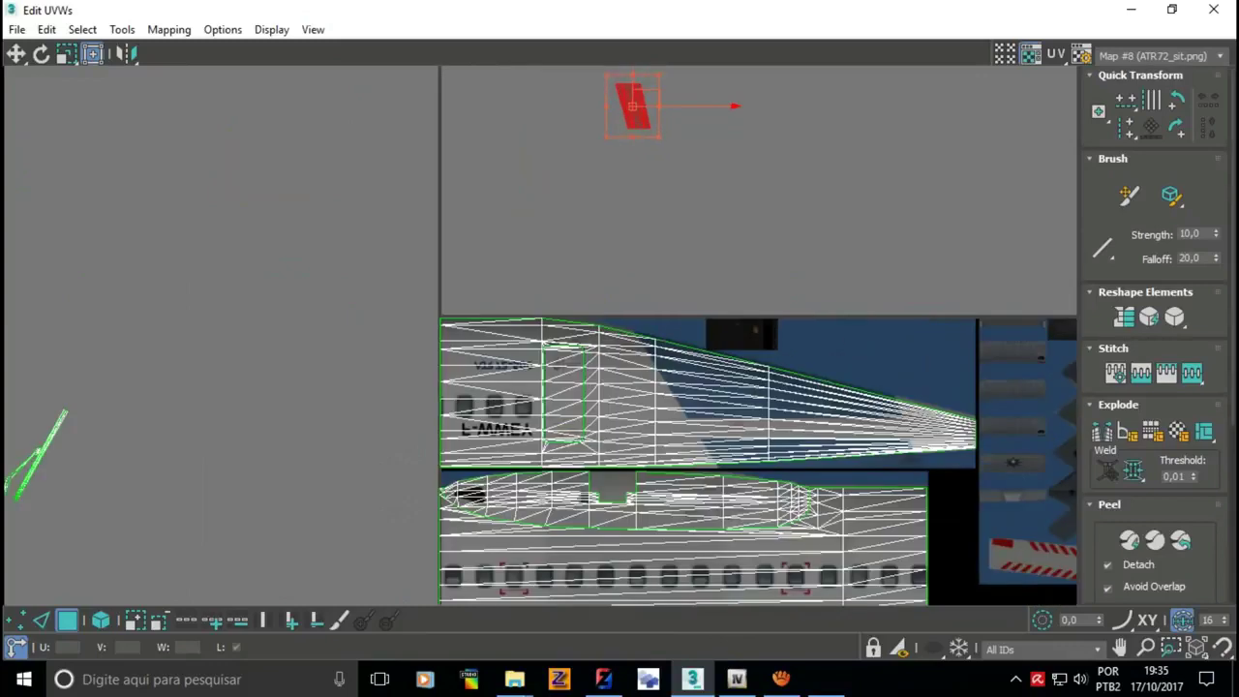
- Move the small part's UVs onto the texture and squash them vertically
mouse_move(639, 98)
mouse_down()
mouse_move(719, 246)
mouse_move(727, 317)
mouse_up()
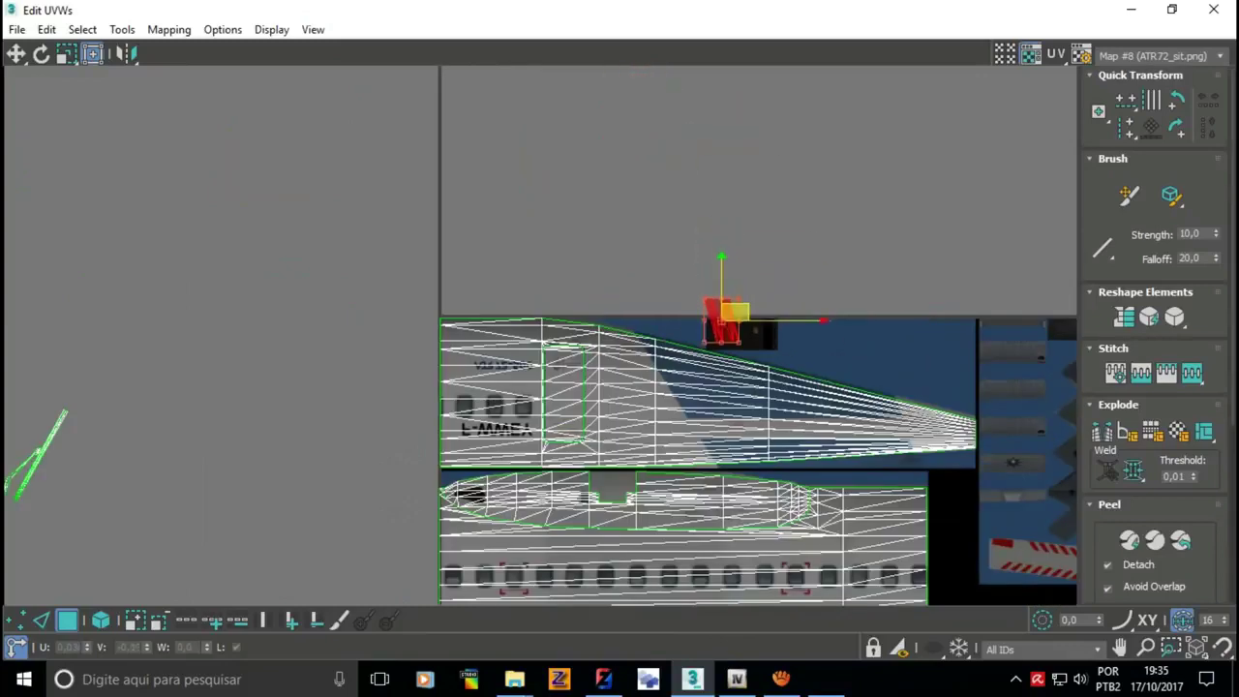
scroll(747, 310, up, 3)
drag(688, 289, 687, 341)
drag(707, 354, 713, 357)
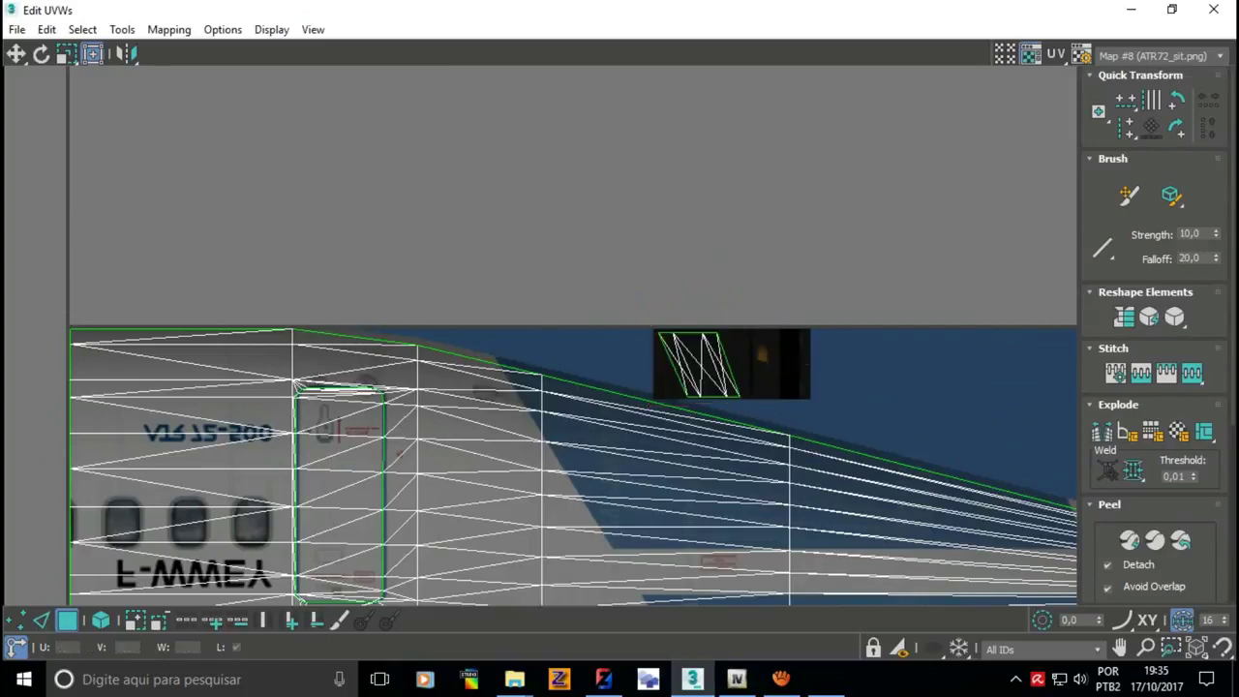
scroll(772, 428, down, 10)
drag(520, 204, 520, 455)
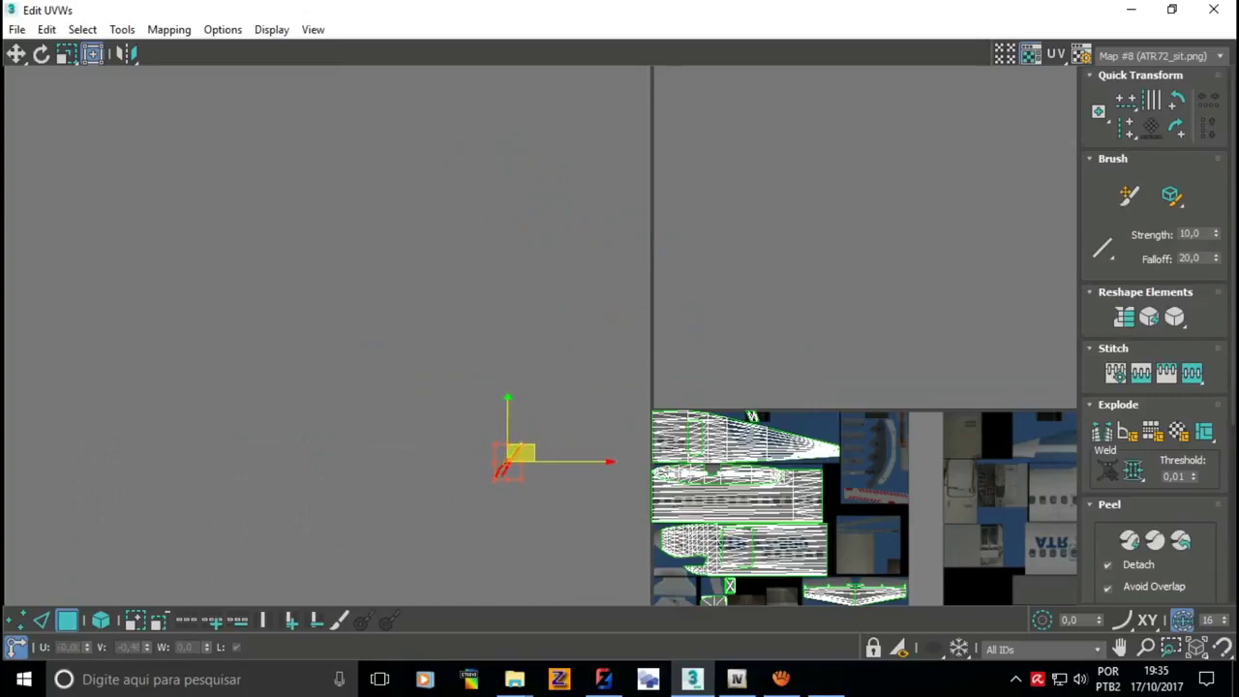
drag(520, 455, 603, 359)
scroll(603, 360, up, 2)
drag(705, 323, 681, 385)
scroll(680, 385, up, 5)
scroll(681, 386, down, 2)
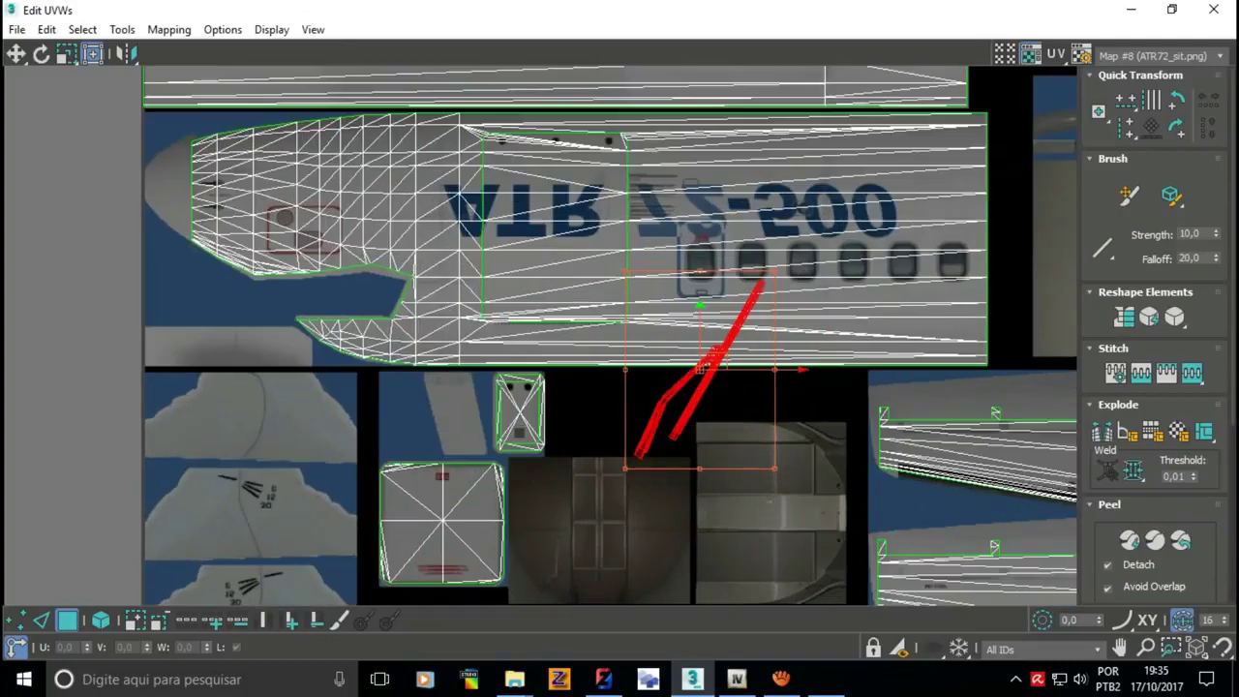
scroll(681, 386, down, 3)
scroll(581, 435, up, 1)
scroll(519, 518, up, 2)
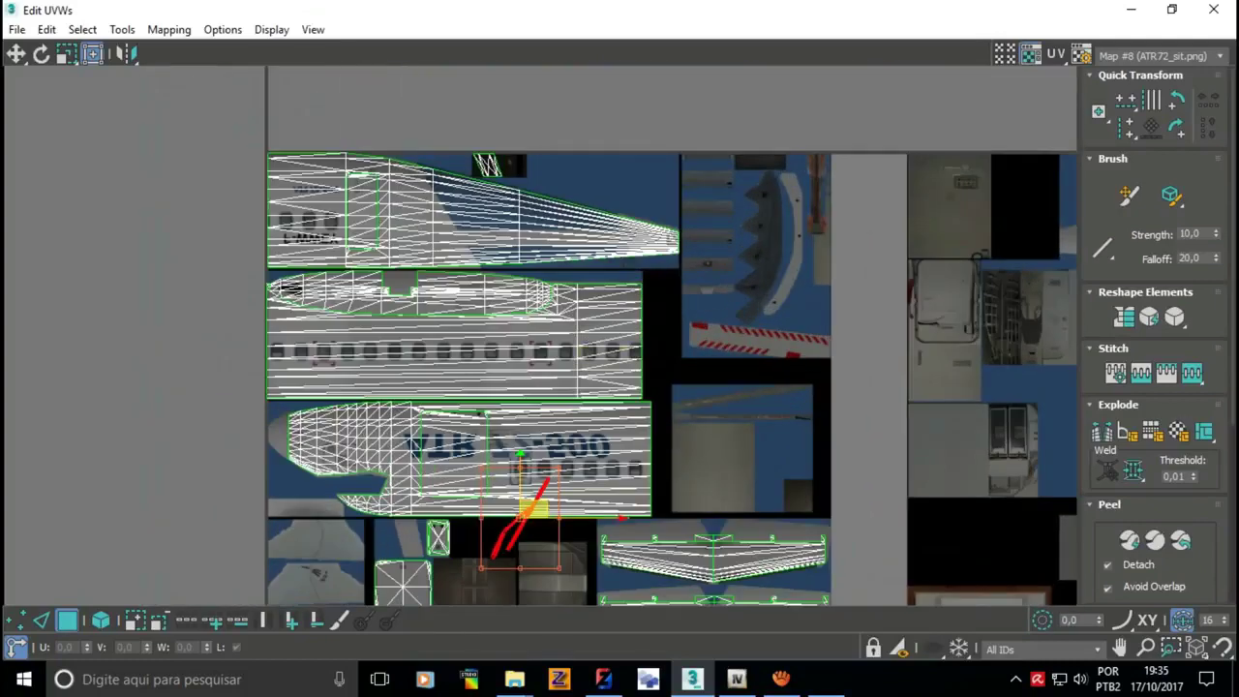
- Bring the small UV piece up to the texture sheet's top edge
drag(520, 518, 678, 401)
scroll(641, 277, down, 2)
mouse_move(641, 155)
mouse_down()
mouse_move(658, 276)
mouse_move(465, 437)
mouse_up()
scroll(659, 276, down, 2)
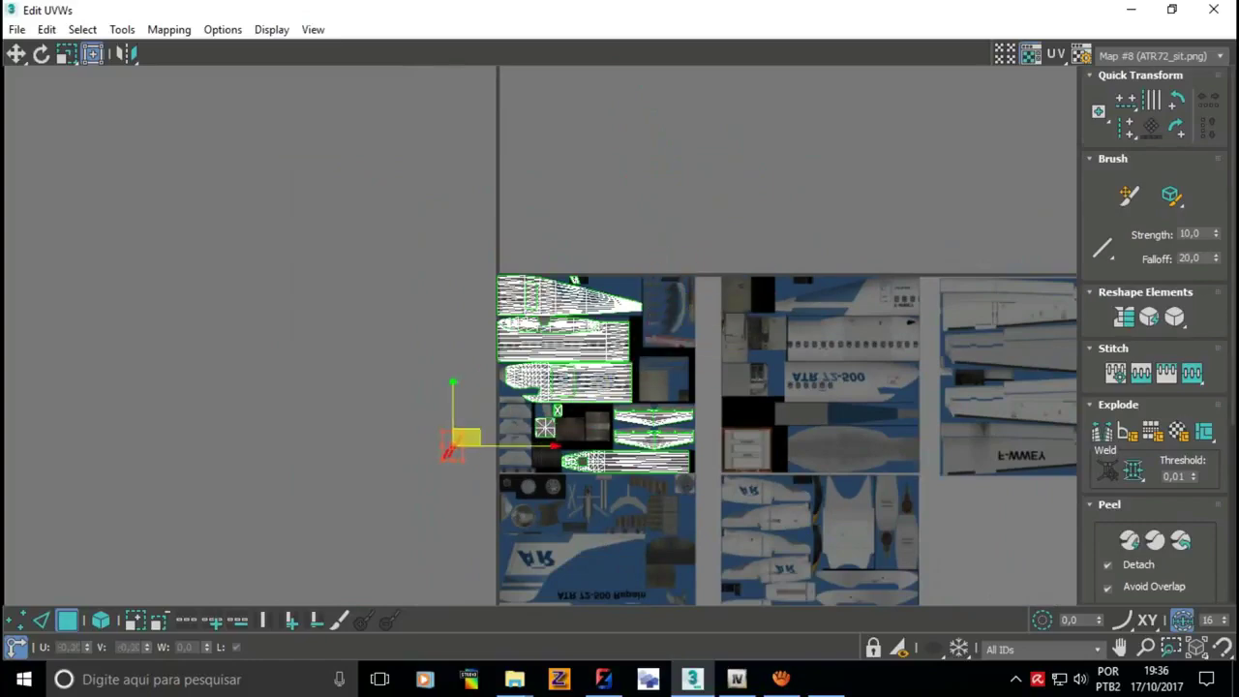
scroll(520, 523, up, 4)
scroll(520, 523, up, 2)
scroll(520, 523, up, 1)
scroll(754, 335, down, 2)
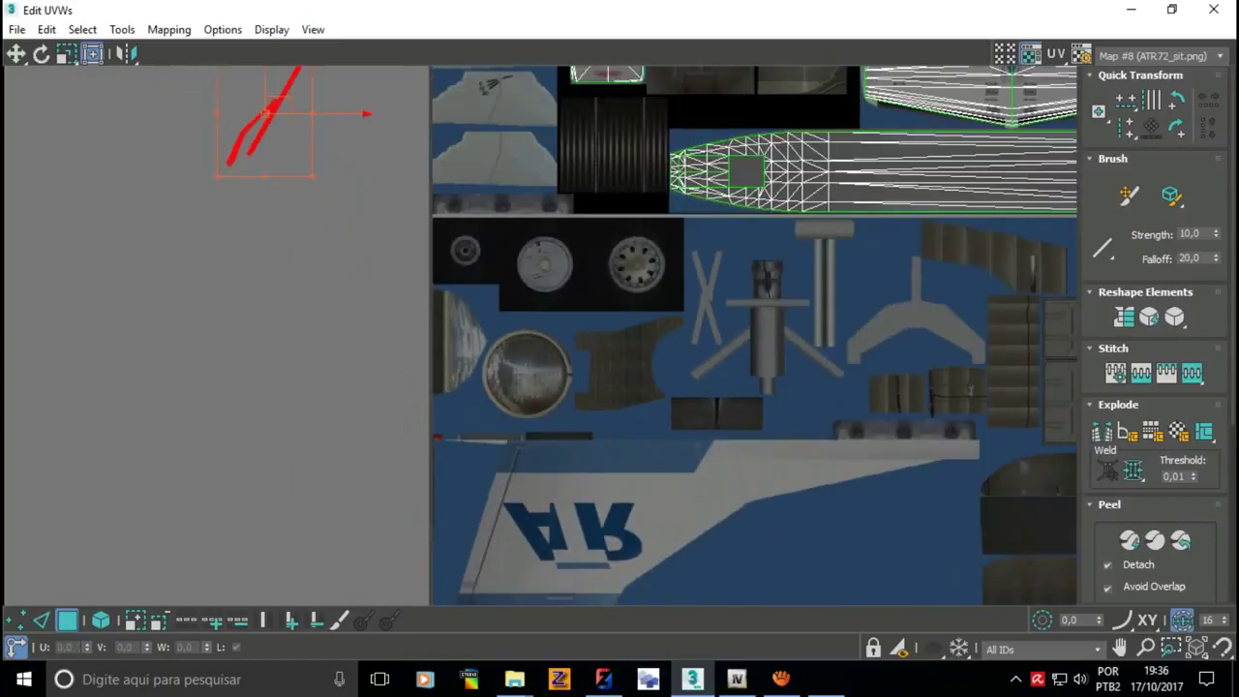
scroll(521, 423, down, 2)
scroll(521, 424, down, 2)
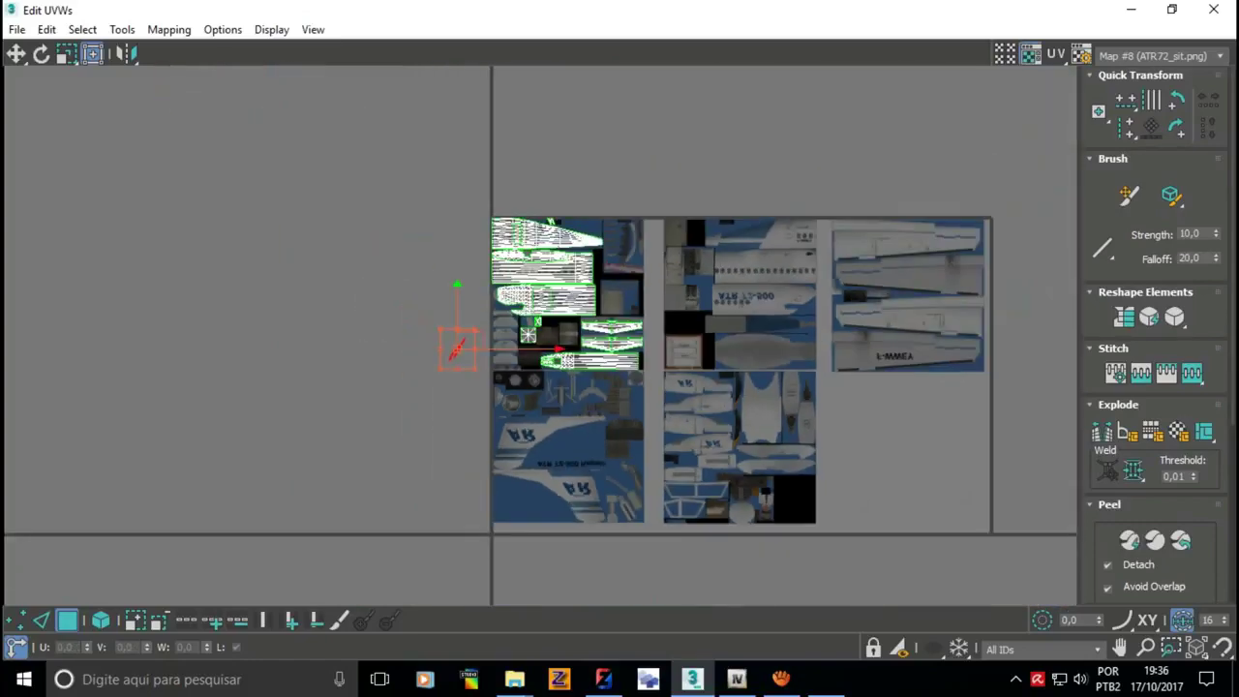
scroll(582, 474, up, 3)
scroll(647, 469, up, 3)
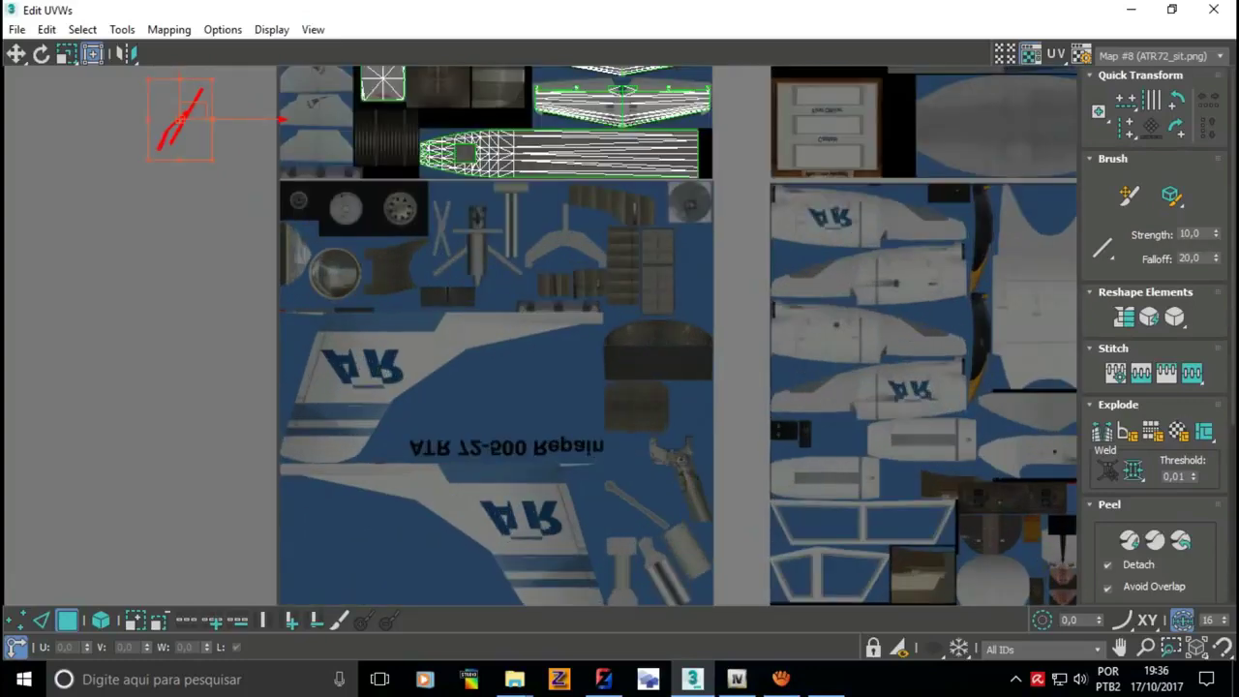
scroll(495, 405, down, 3)
scroll(800, 557, down, 2)
scroll(830, 435, up, 3)
scroll(761, 406, up, 3)
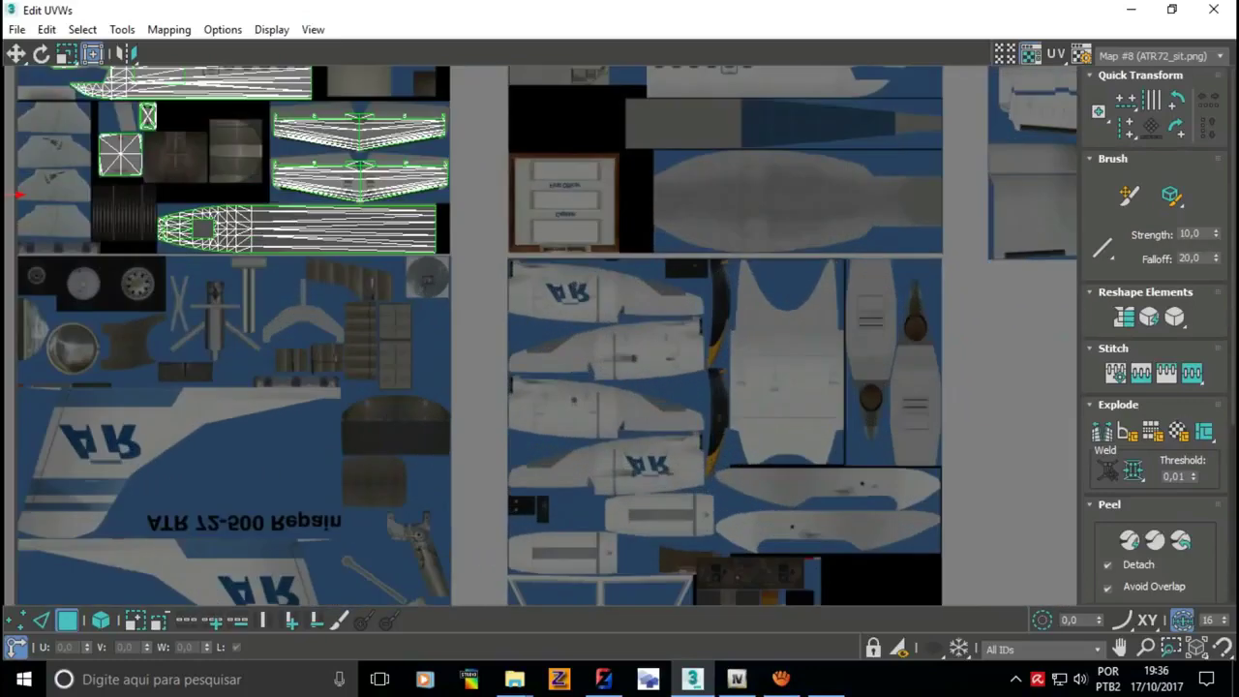
scroll(754, 528, down, 3)
scroll(755, 528, down, 2)
scroll(754, 527, up, 2)
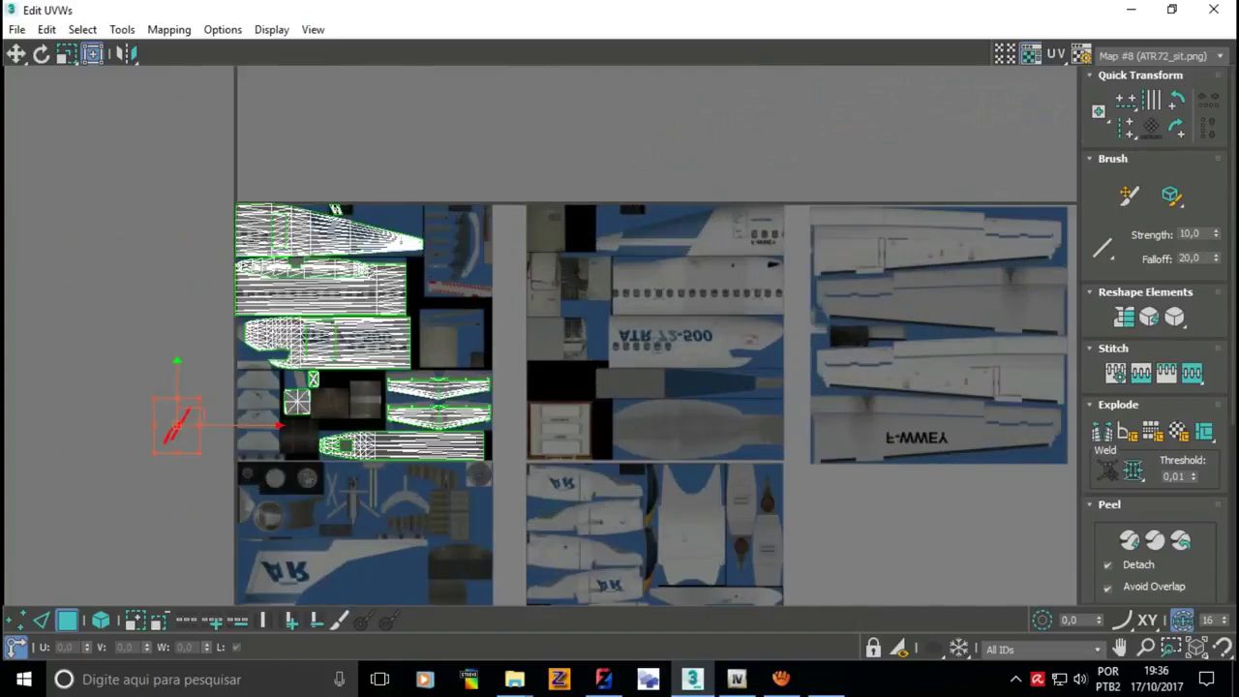
scroll(678, 436, down, 2)
scroll(678, 436, up, 3)
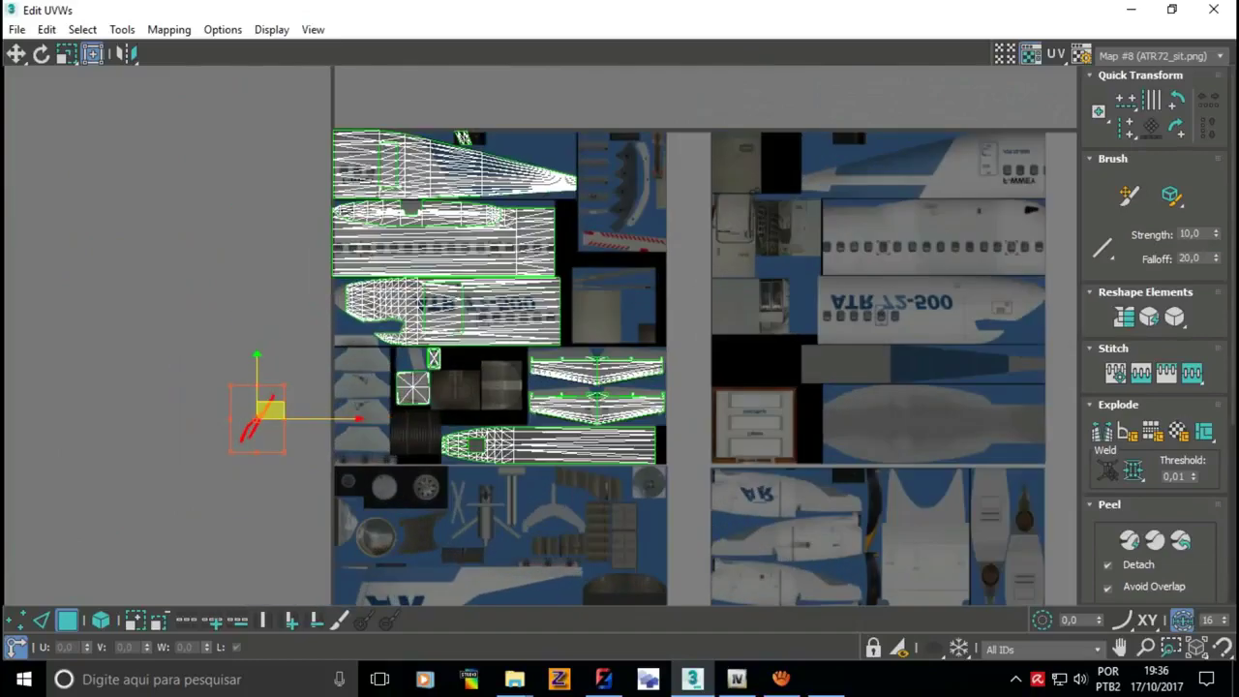
- Shrink the small UV piece and fit it inside the dark patch near the top
drag(269, 411, 502, 124)
scroll(499, 97, up, 4)
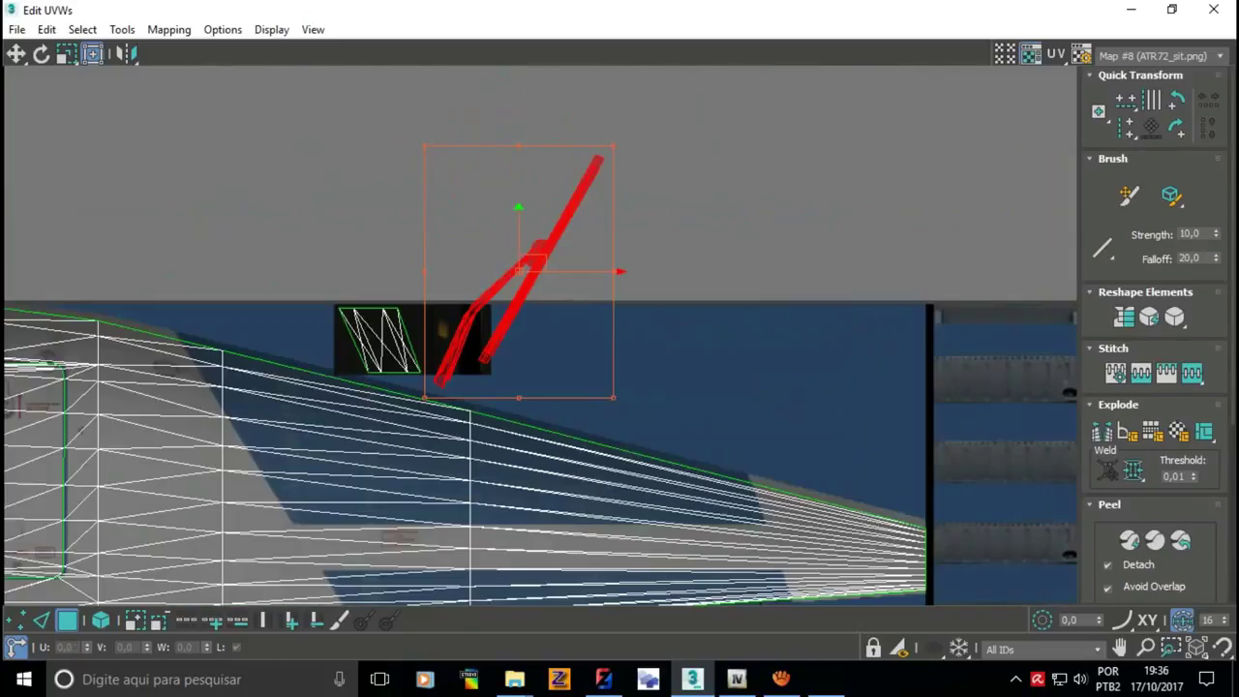
drag(614, 145, 475, 339)
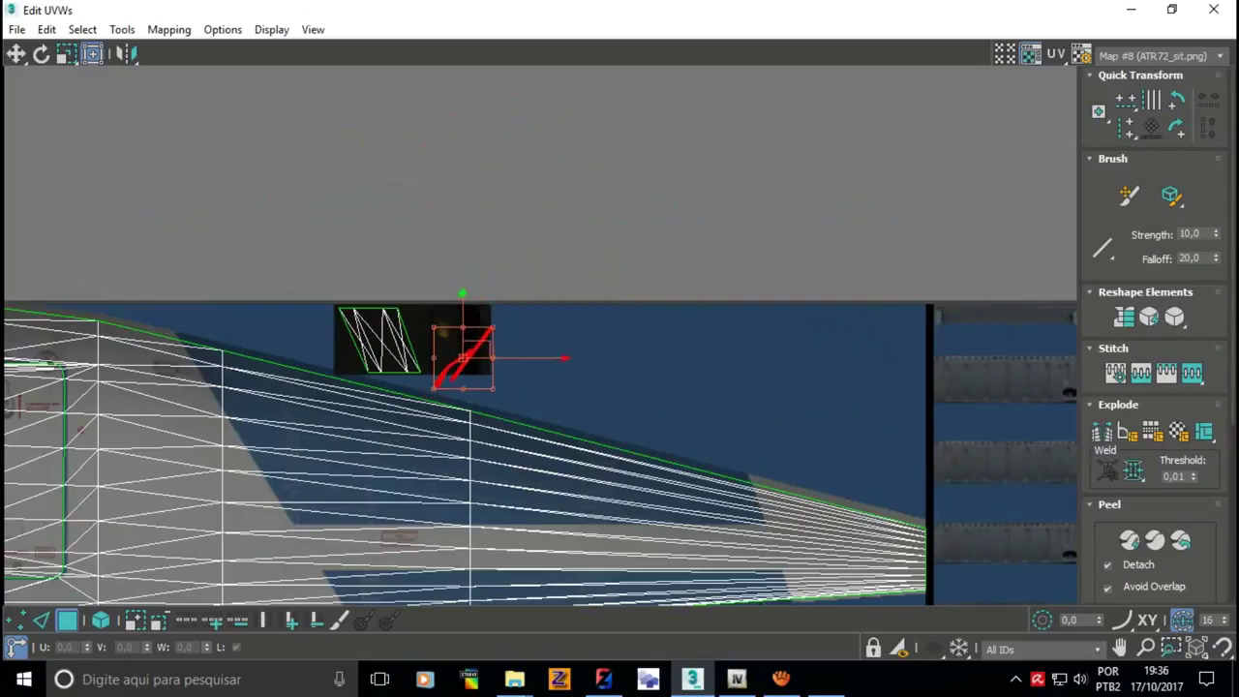
scroll(454, 351, up, 1)
drag(452, 376, 467, 335)
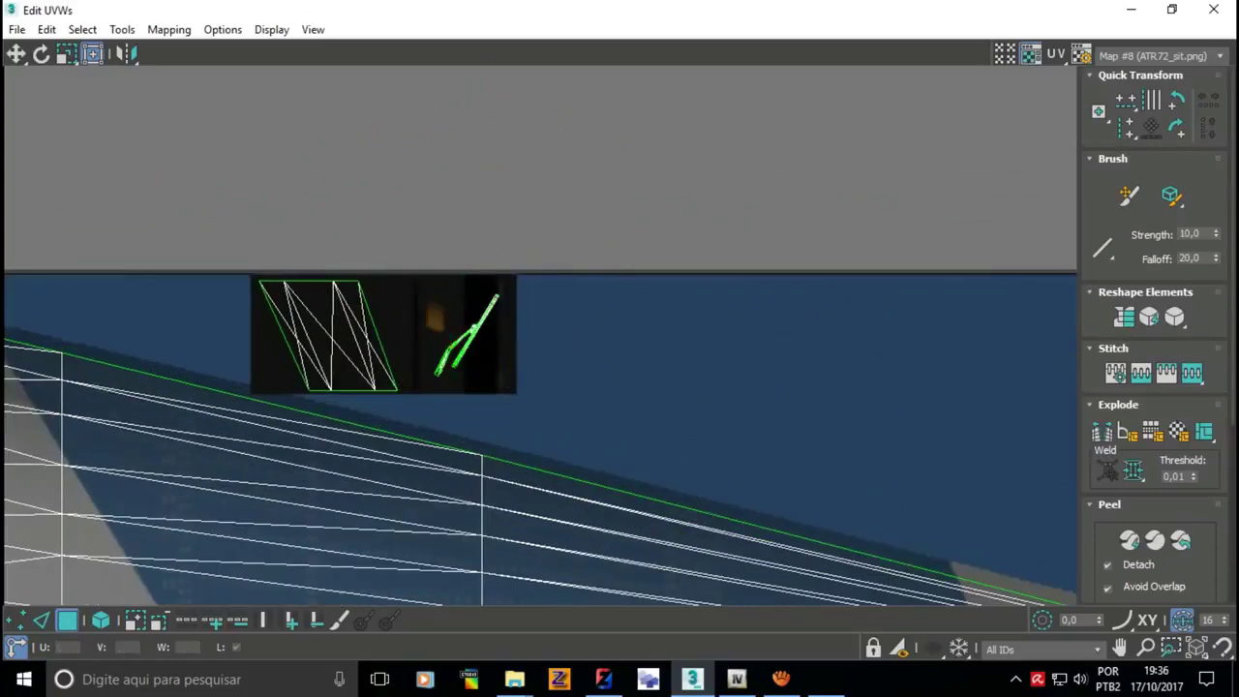
scroll(438, 329, down, 3)
scroll(438, 328, down, 3)
click(1214, 9)
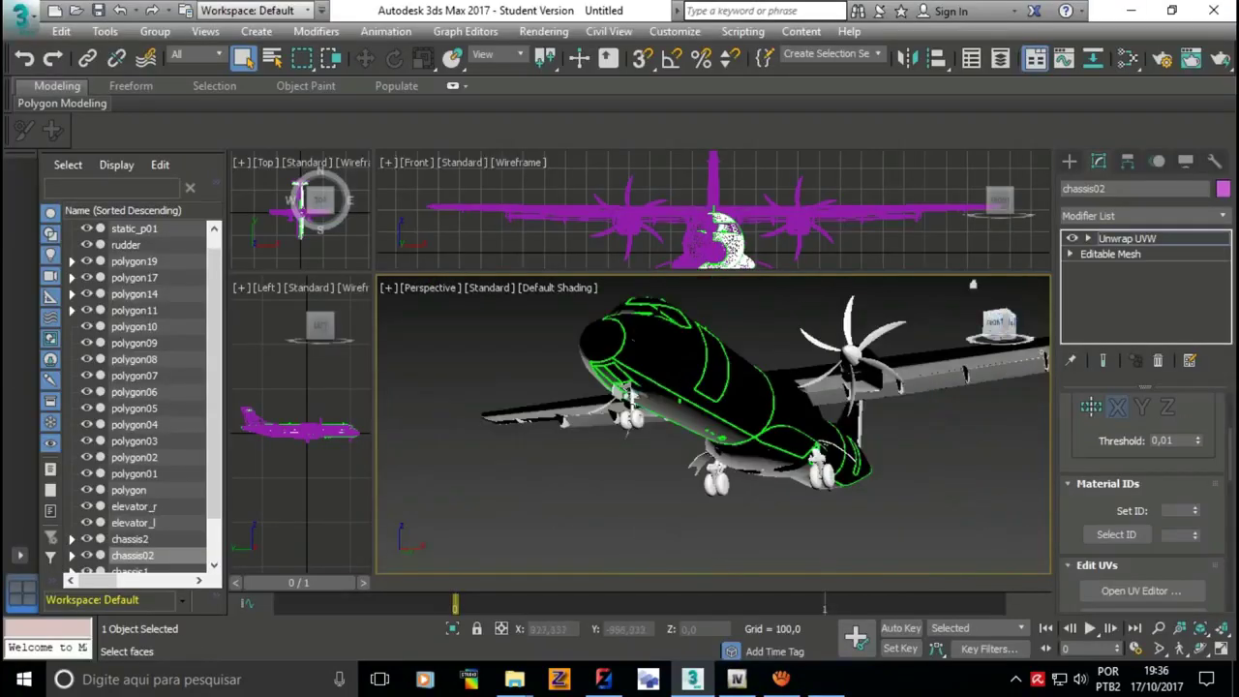
- Test-render the aircraft from the side, continuing past the missing map files warning
alt+middle_drag(973, 283, 973, 288)
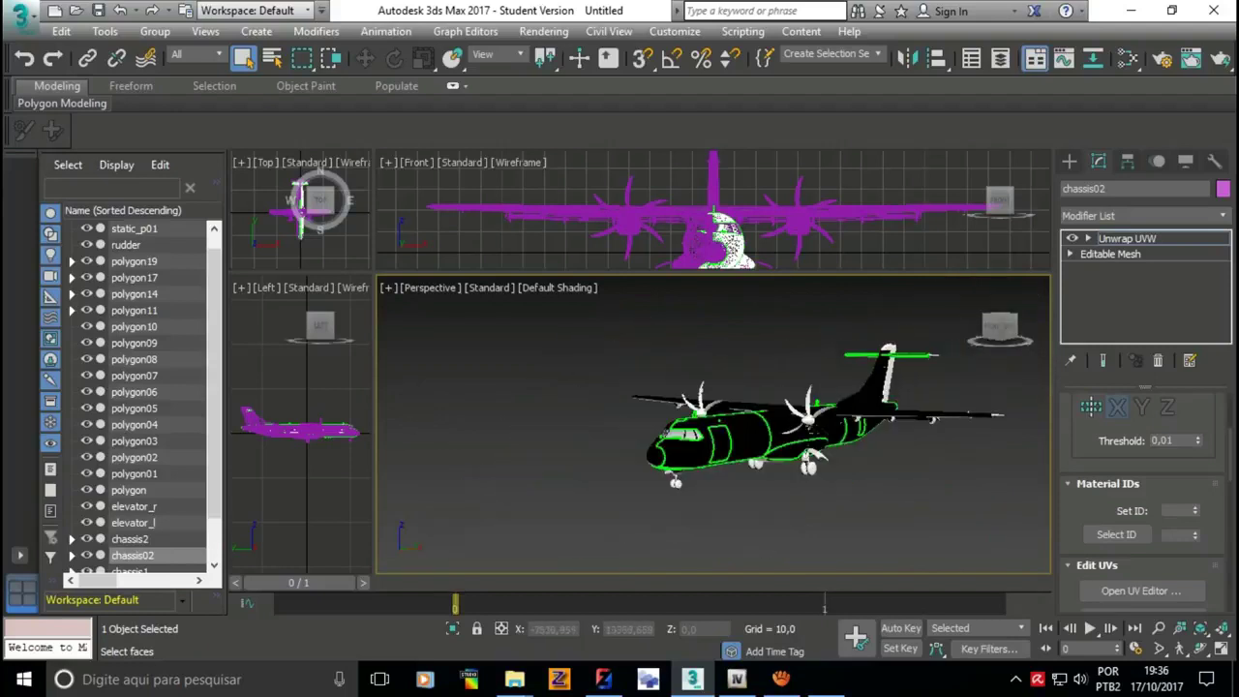
key(shift+q)
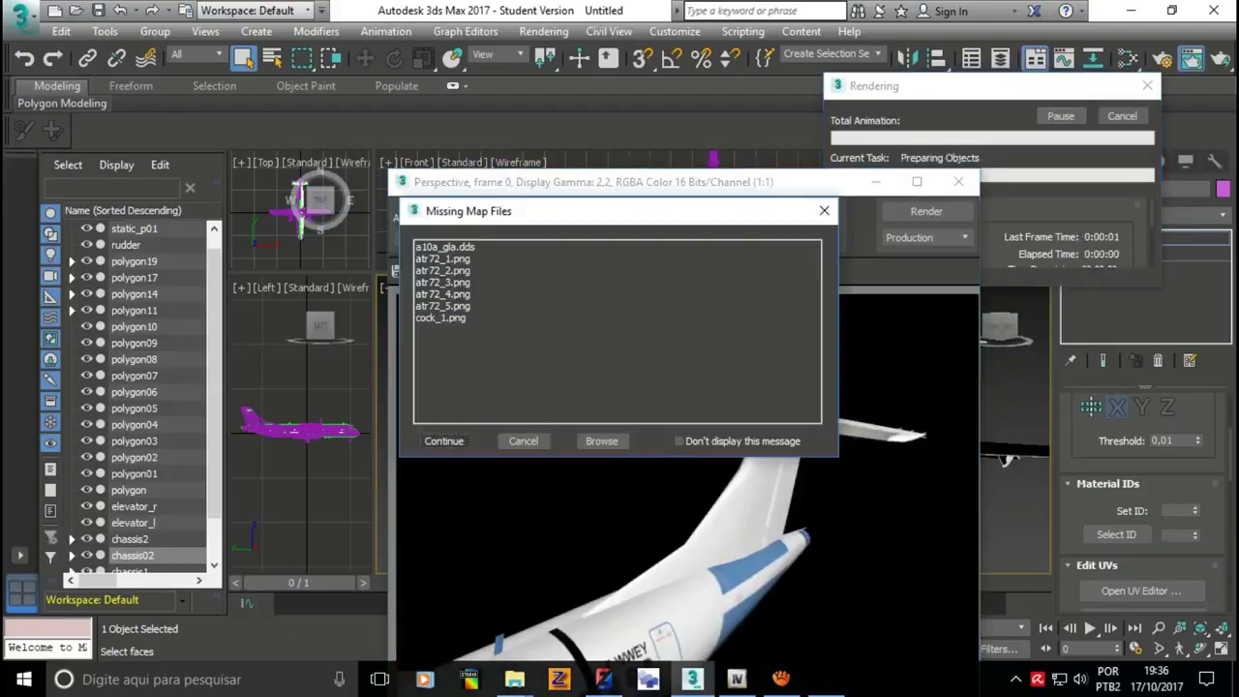
click(445, 440)
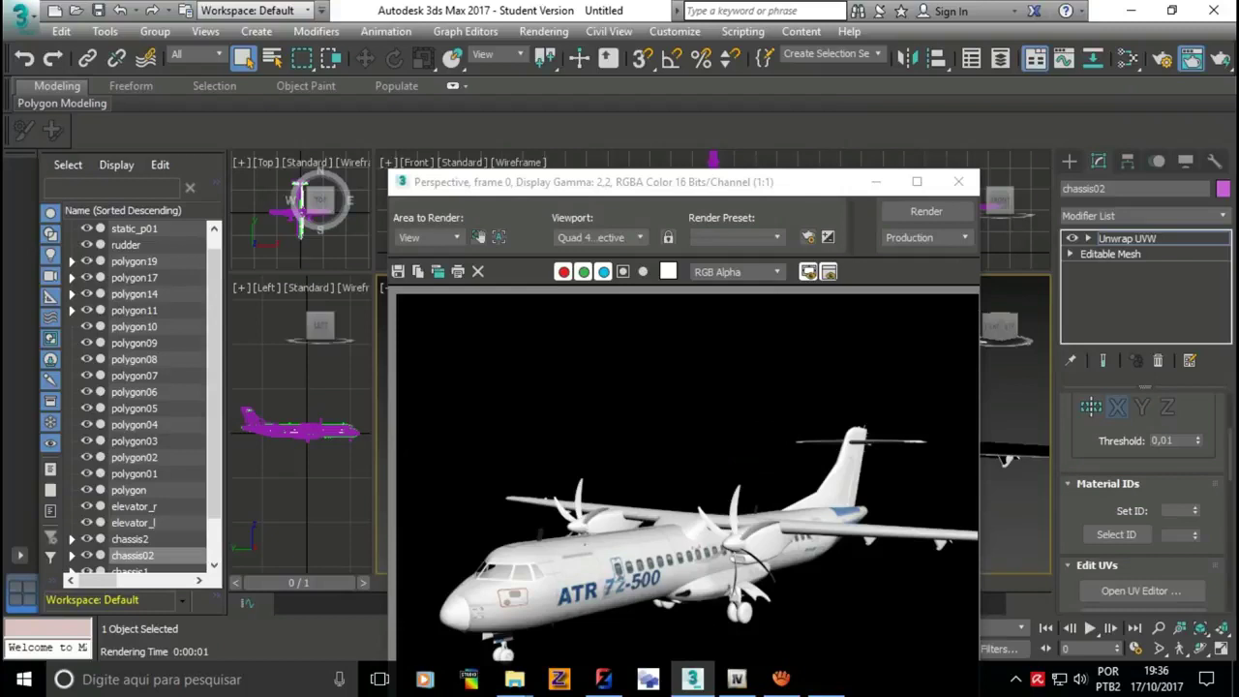
click(959, 181)
- Orbit below the aircraft and test-render the tail view
alt+middle_drag(973, 286, 973, 320)
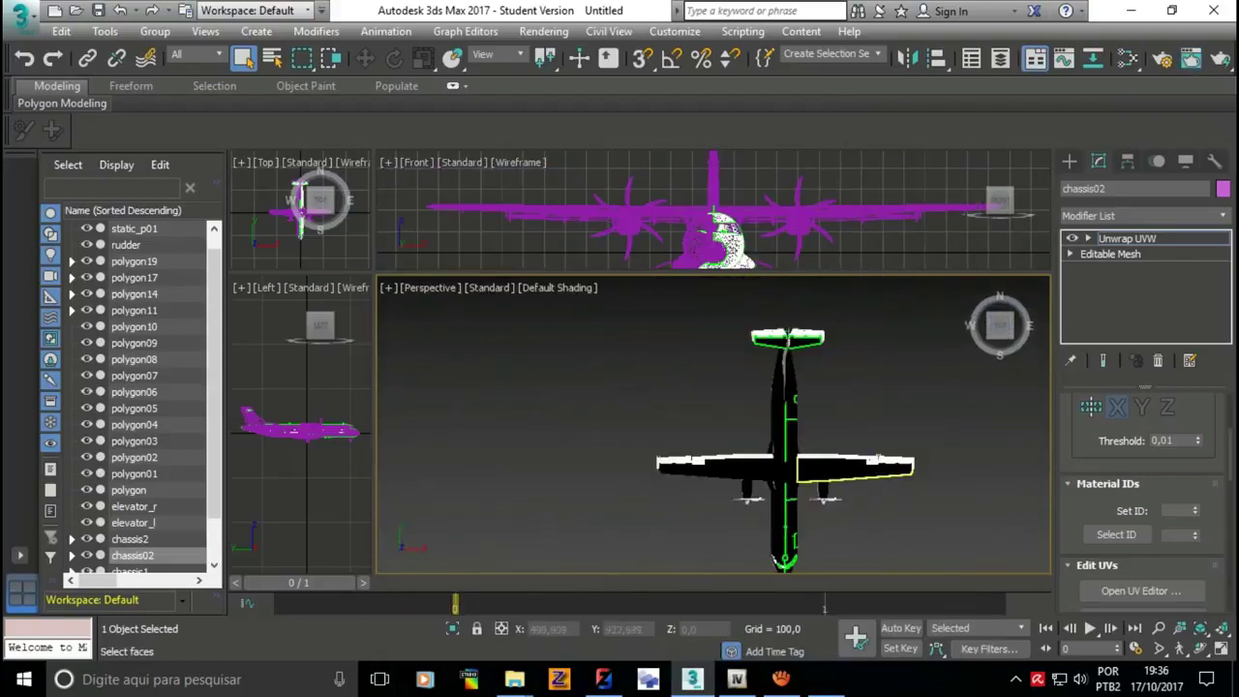
key(shift+q)
click(445, 441)
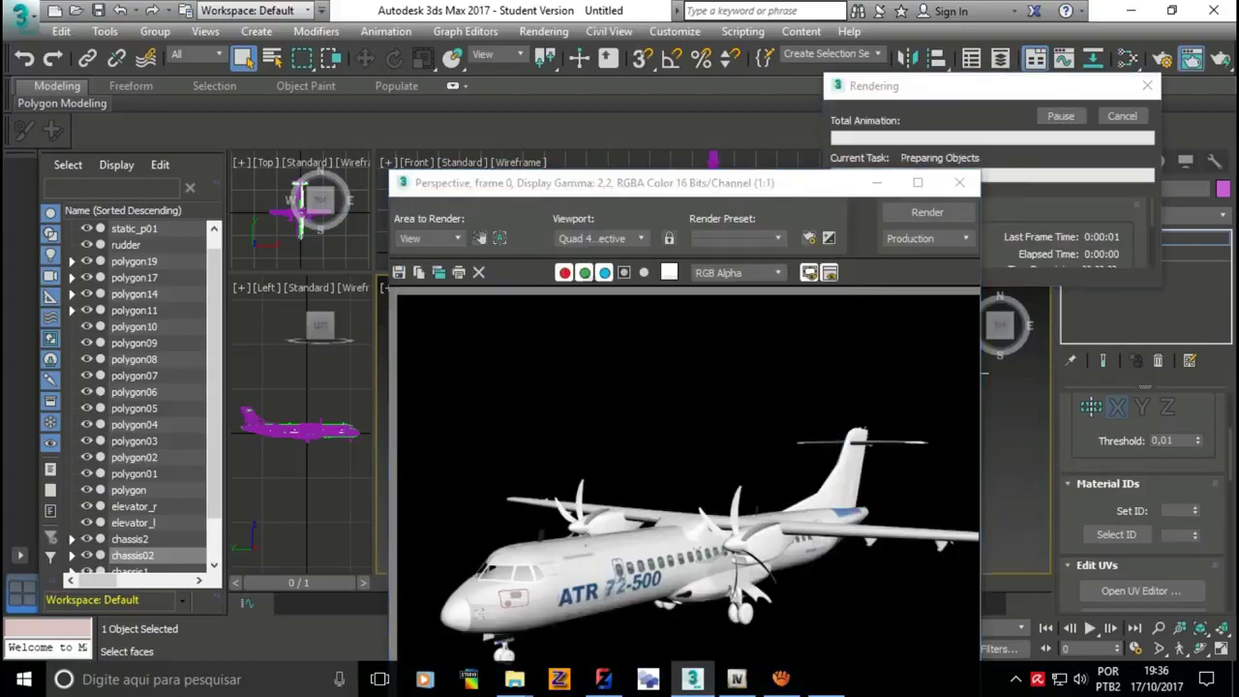
scroll(687, 475, up, 3)
scroll(687, 474, down, 3)
scroll(644, 514, up, 2)
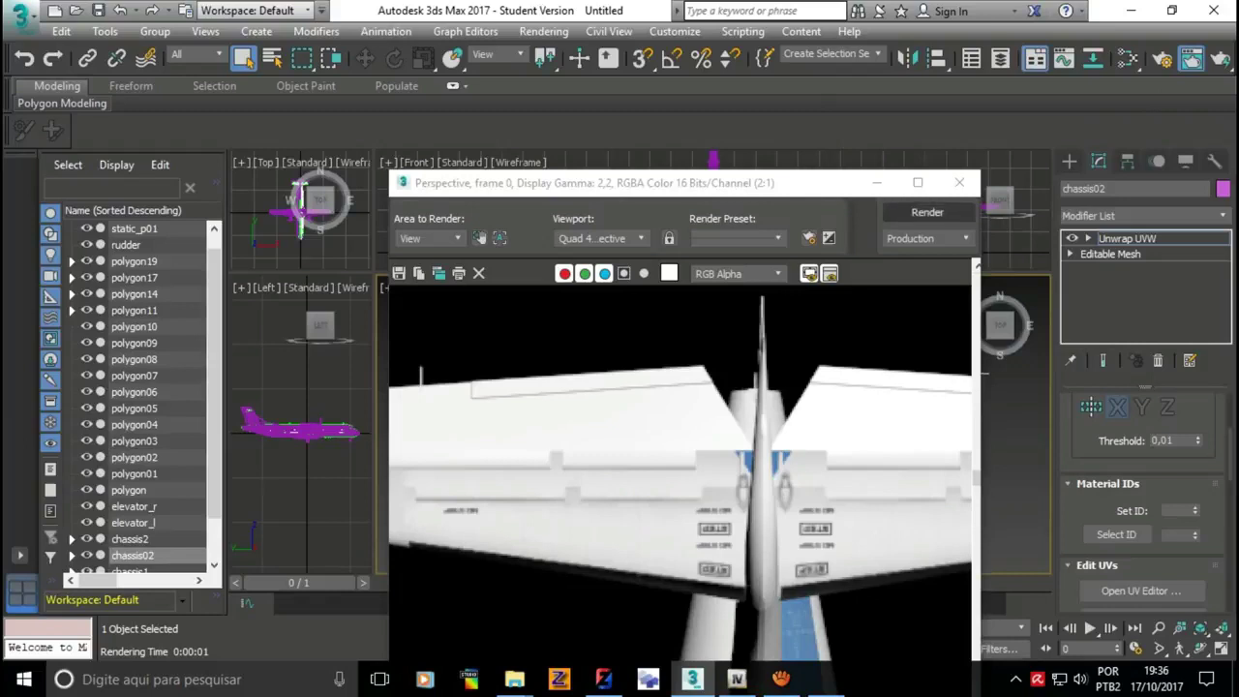
click(959, 182)
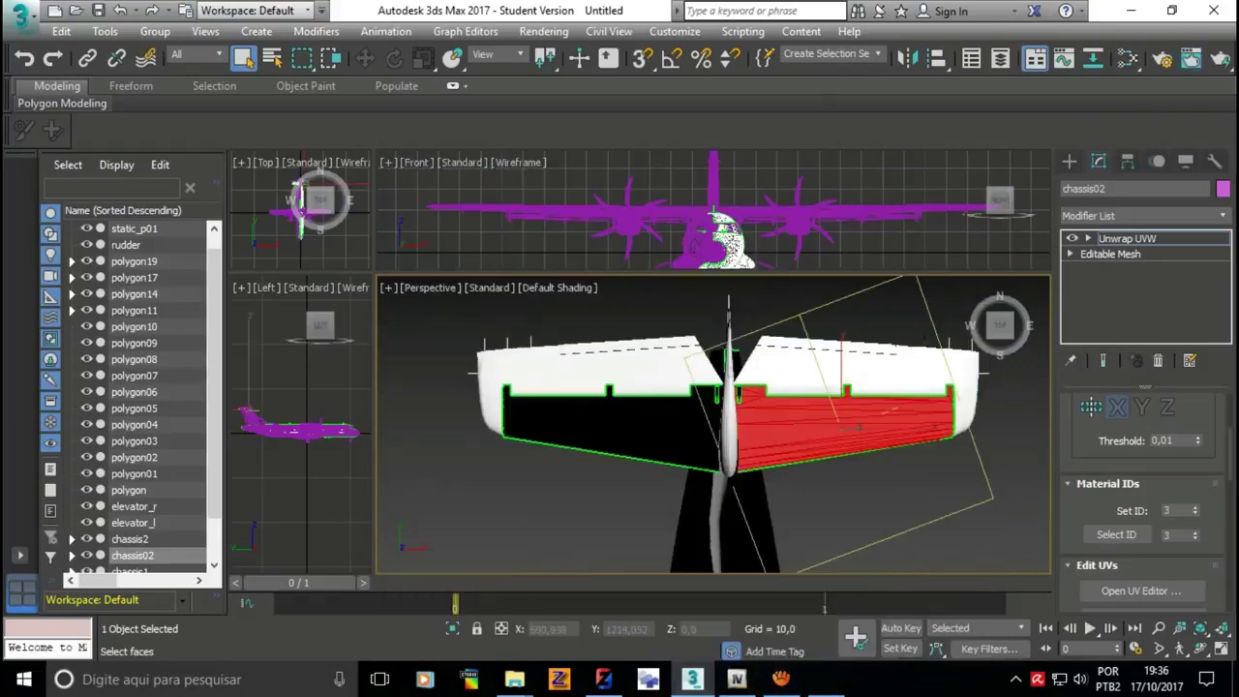
scroll(1143, 484, down, 5)
- Open Edit UVWs full screen and squash the lower tailplane shell to fit its image
click(1140, 402)
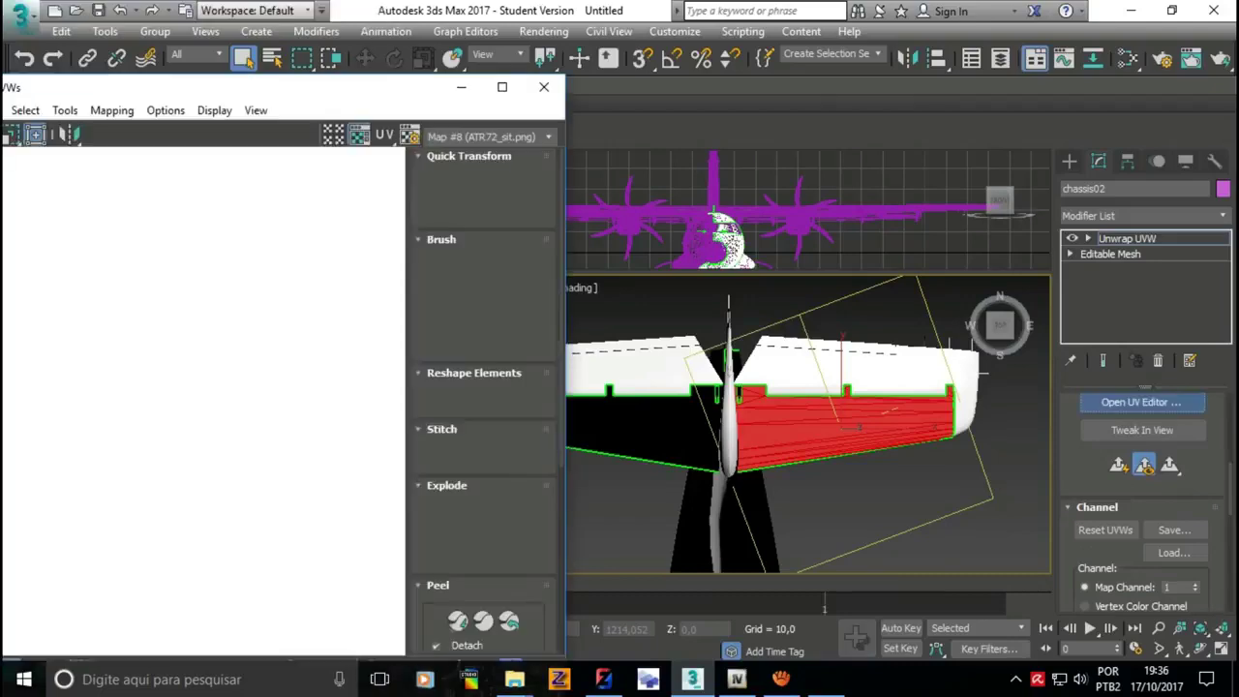
scroll(281, 417, up, 2)
scroll(281, 416, up, 4)
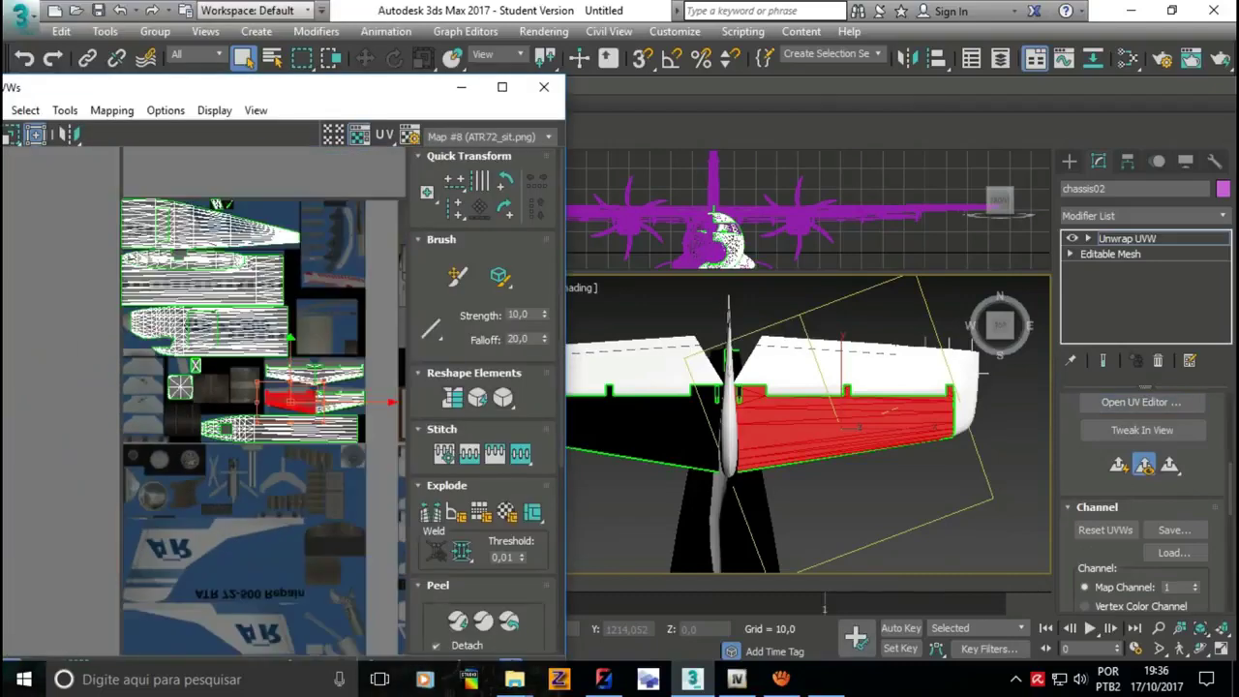
scroll(281, 416, up, 2)
scroll(281, 416, up, 2)
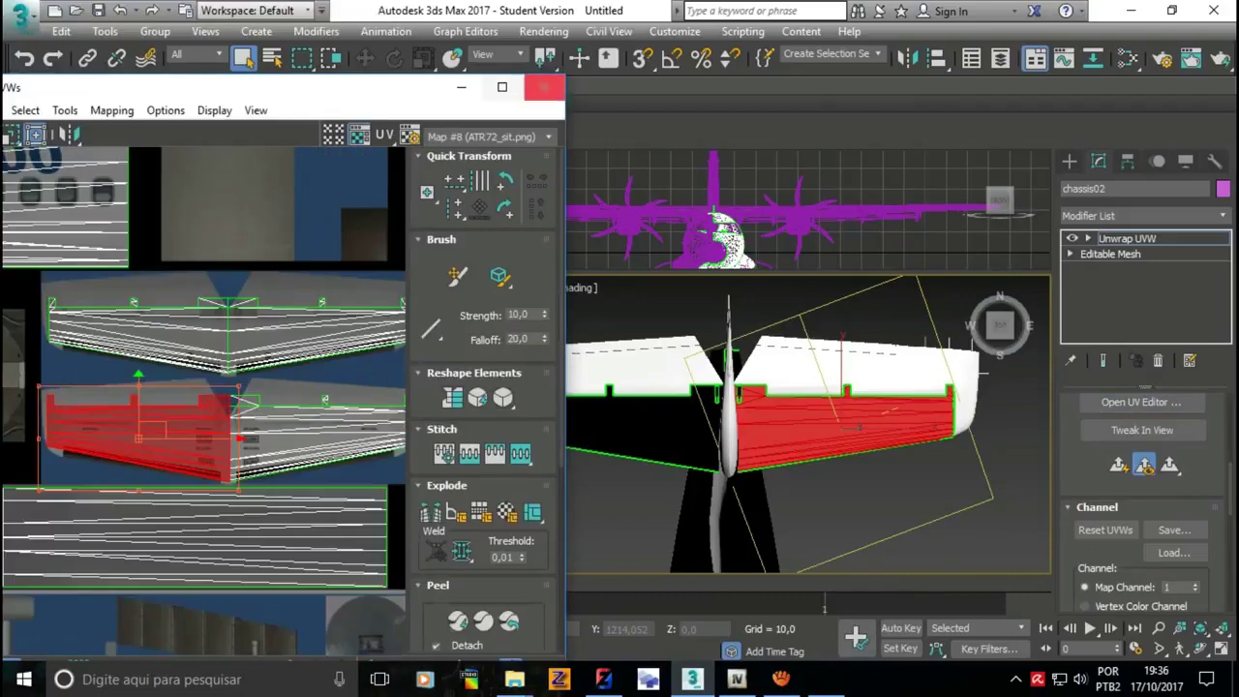
click(502, 86)
scroll(541, 334, up, 2)
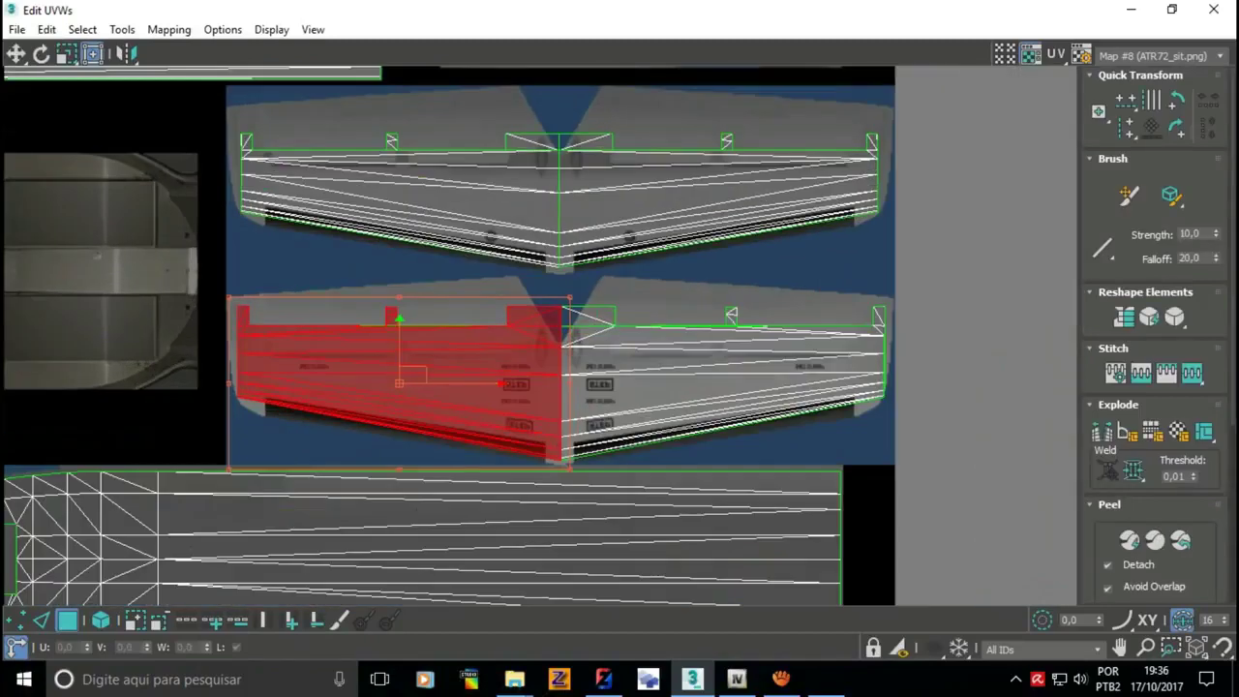
drag(202, 427, 148, 455)
mouse_move(561, 298)
mouse_down()
mouse_move(573, 338)
mouse_move(561, 338)
mouse_up()
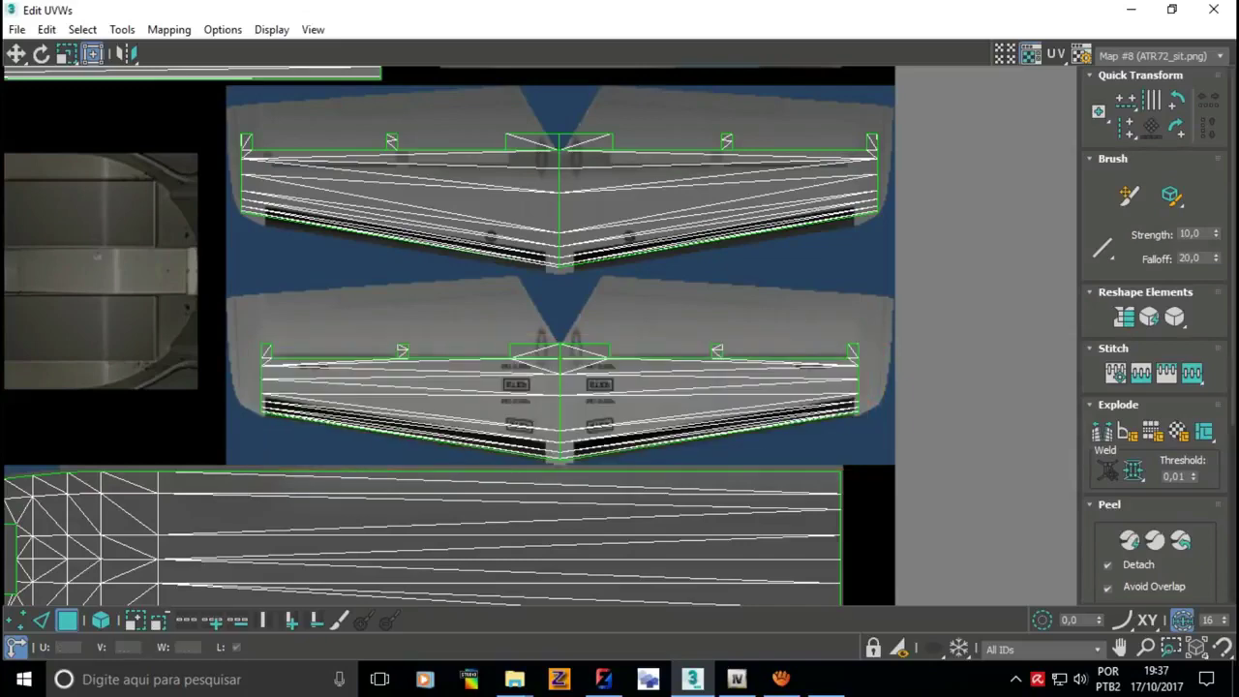
scroll(561, 338, down, 3)
scroll(620, 281, up, 3)
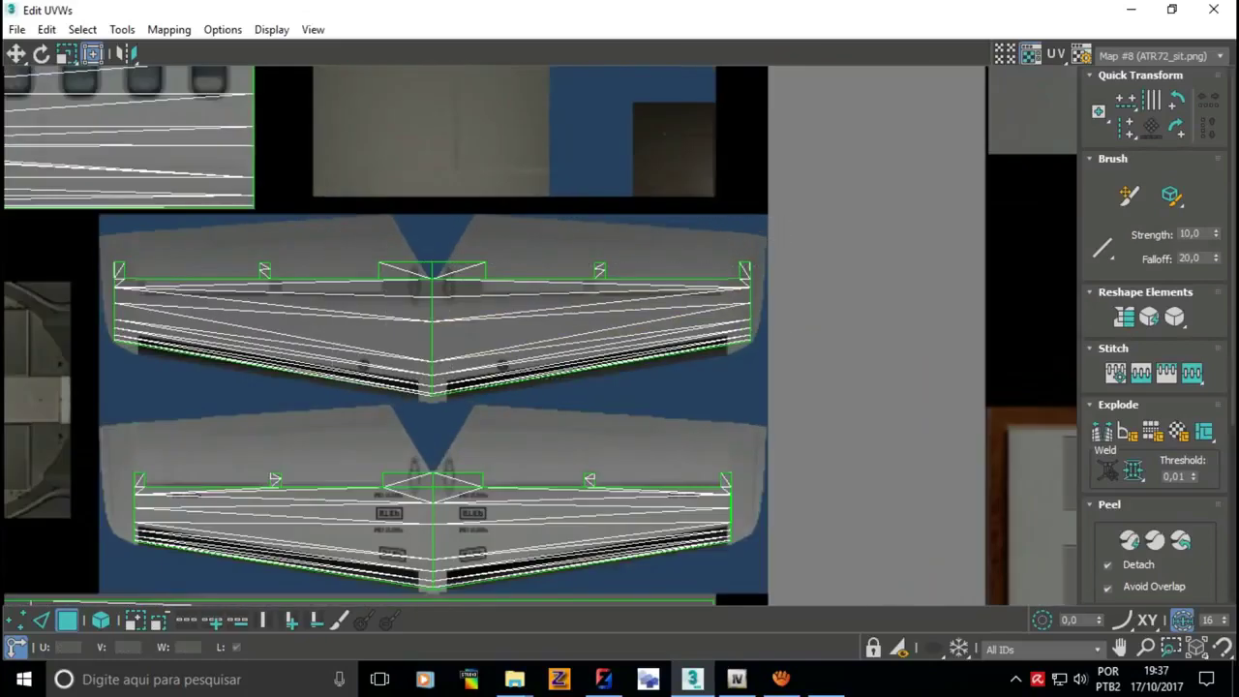
- Select the upper tailplane shell and scale it down to fit its stabilizer artwork
drag(106, 186, 788, 378)
click(788, 378)
drag(64, 259, 768, 382)
scroll(106, 253, up, 3)
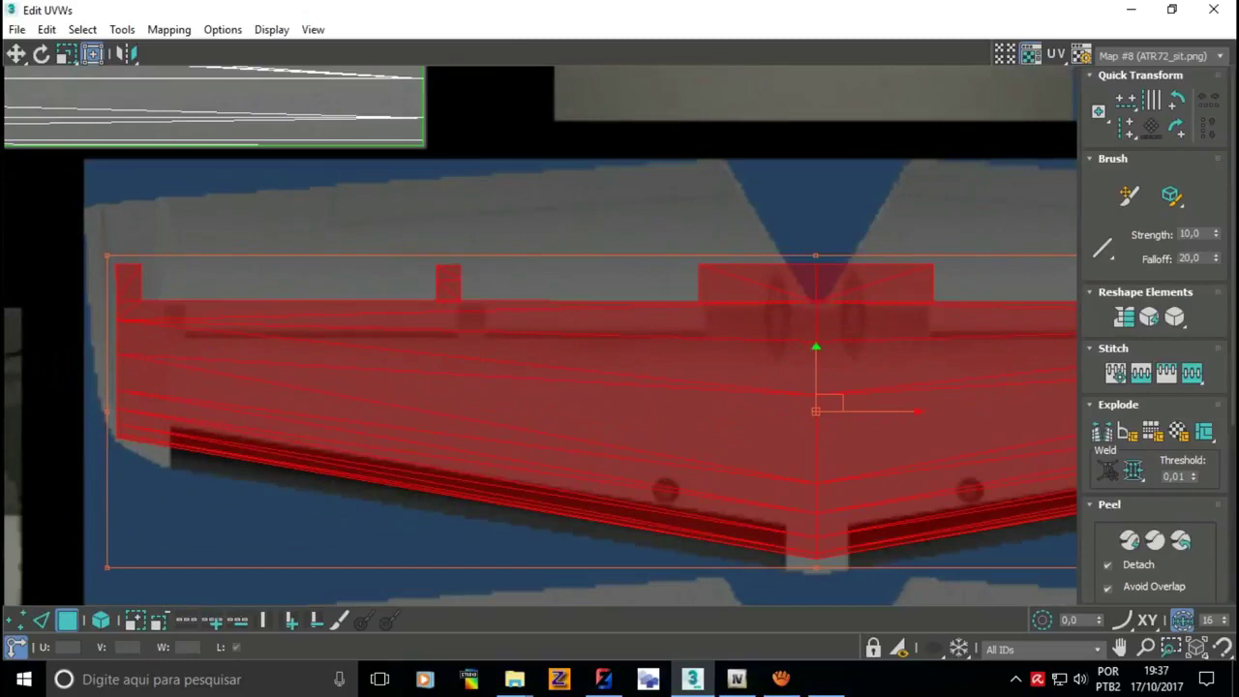
drag(106, 256, 160, 305)
scroll(93, 224, down, 3)
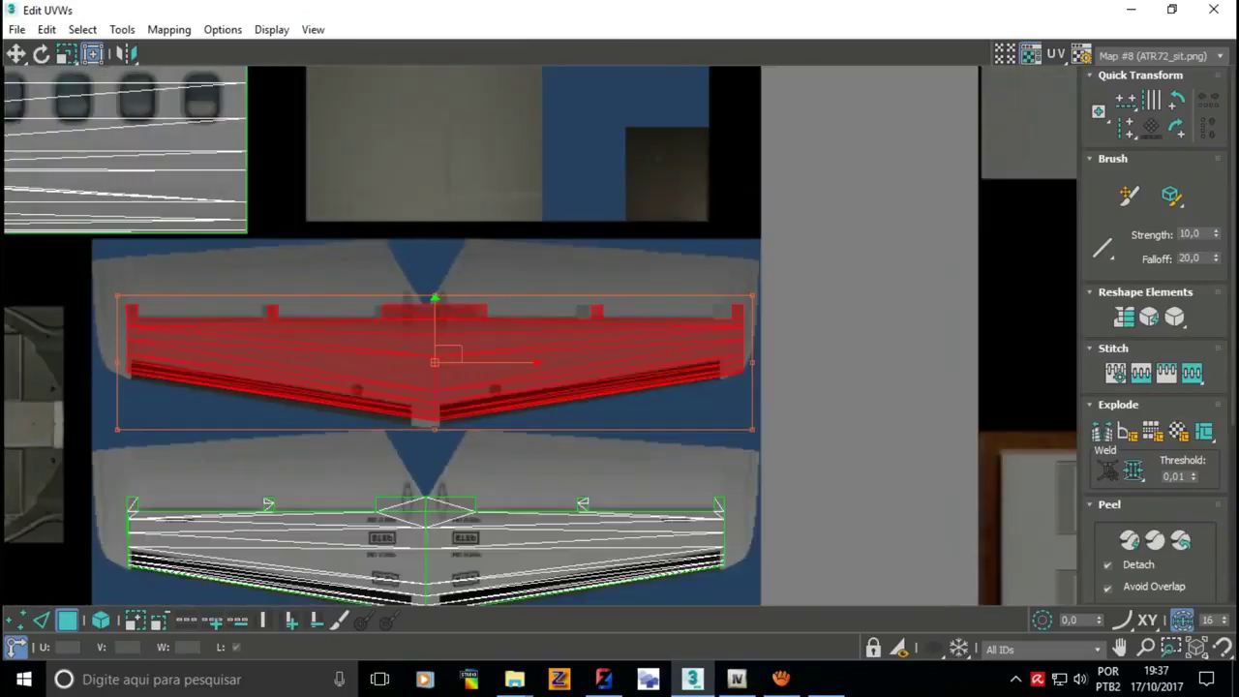
scroll(512, 218, up, 3)
drag(1029, 578, 980, 568)
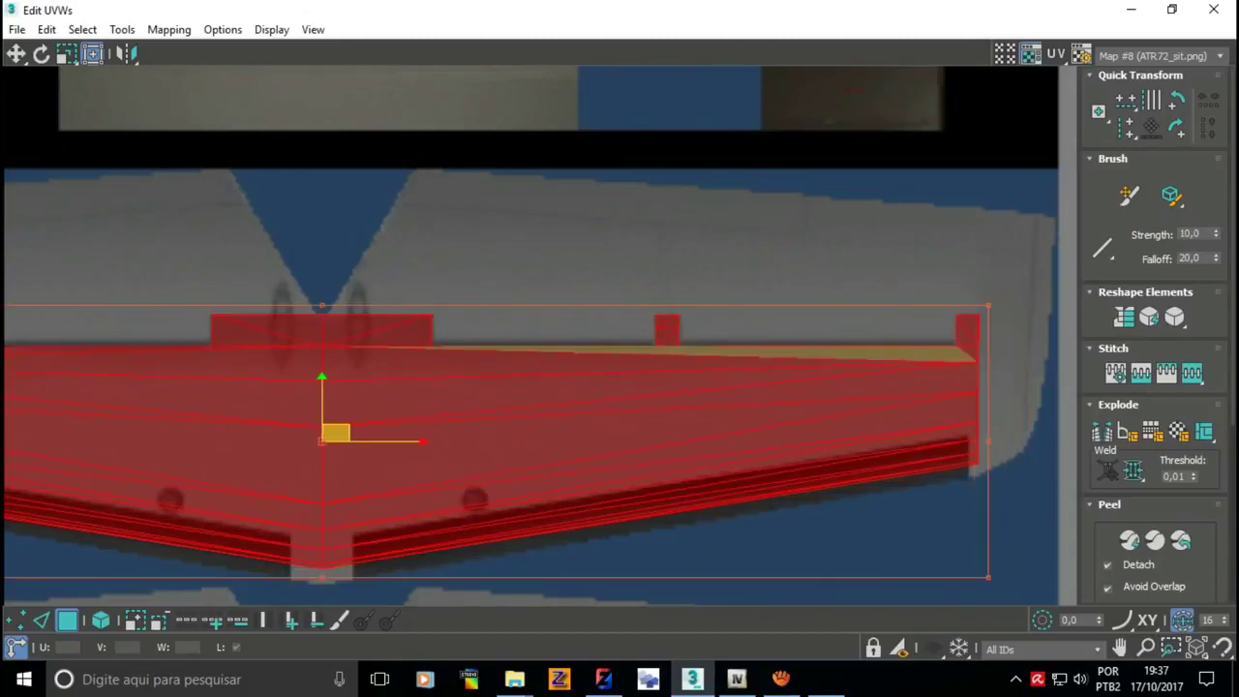
scroll(749, 372, down, 3)
click(371, 300)
scroll(372, 300, up, 3)
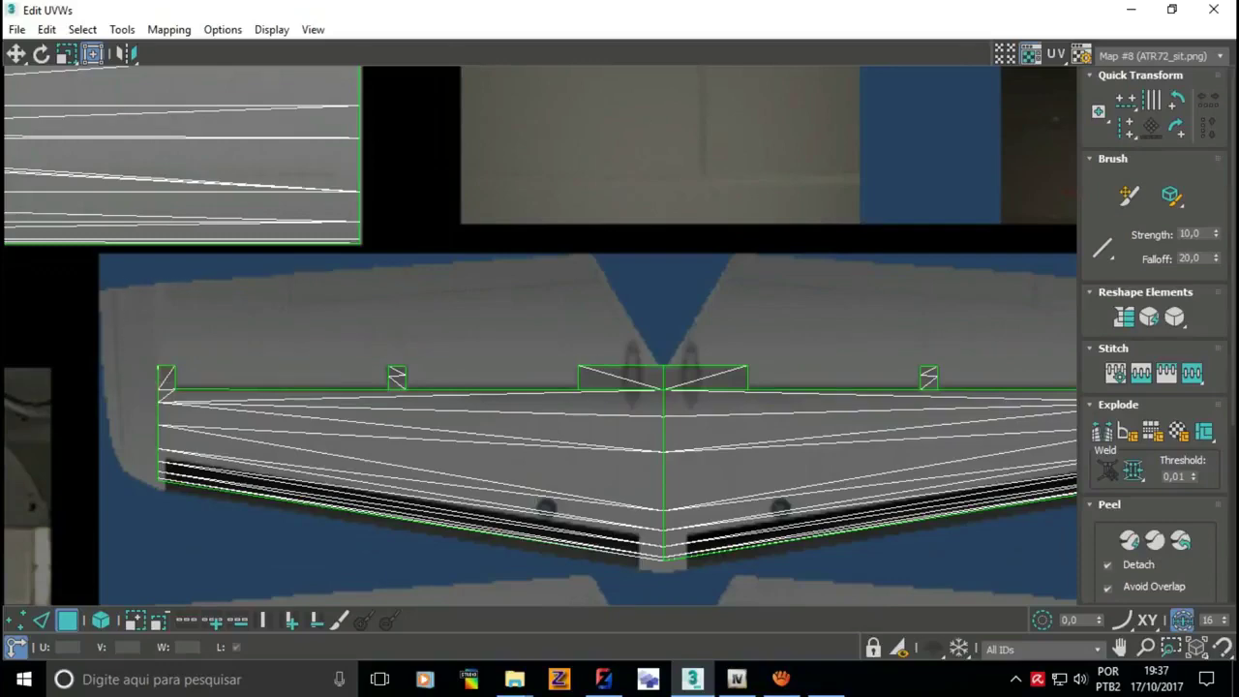
scroll(542, 339, down, 2)
scroll(542, 339, down, 2)
click(1213, 9)
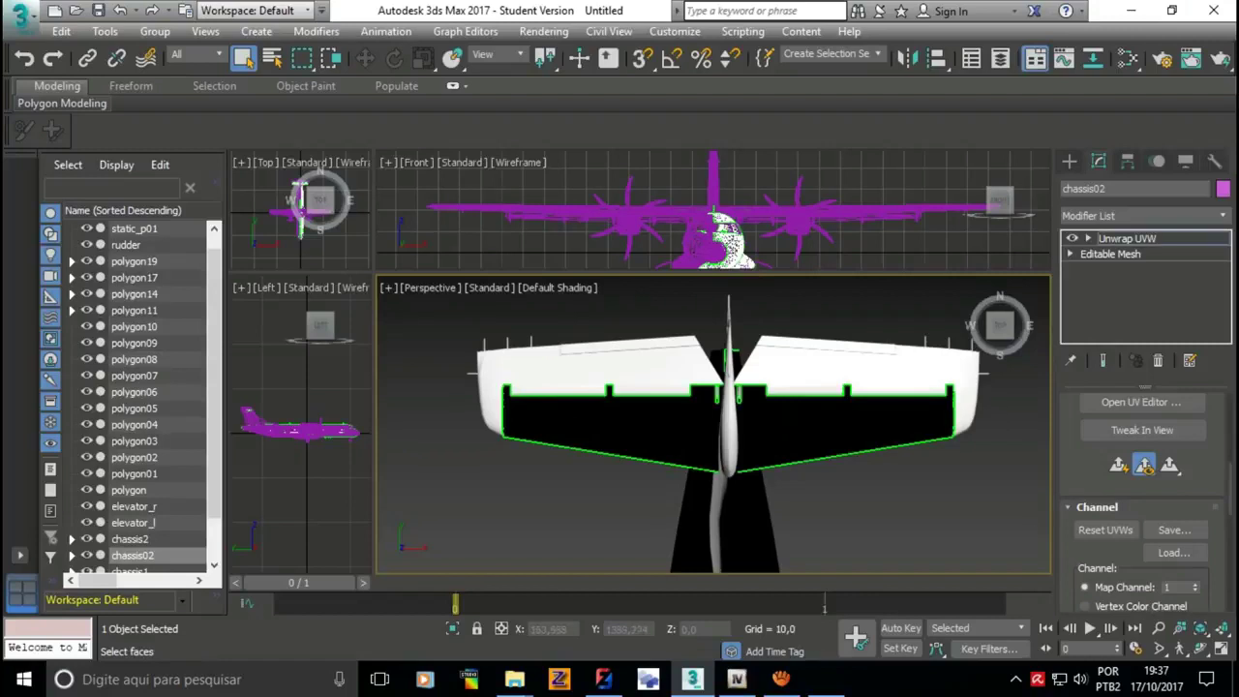
- Test-render the plane, continuing past the missing textures warning
key(shift+q)
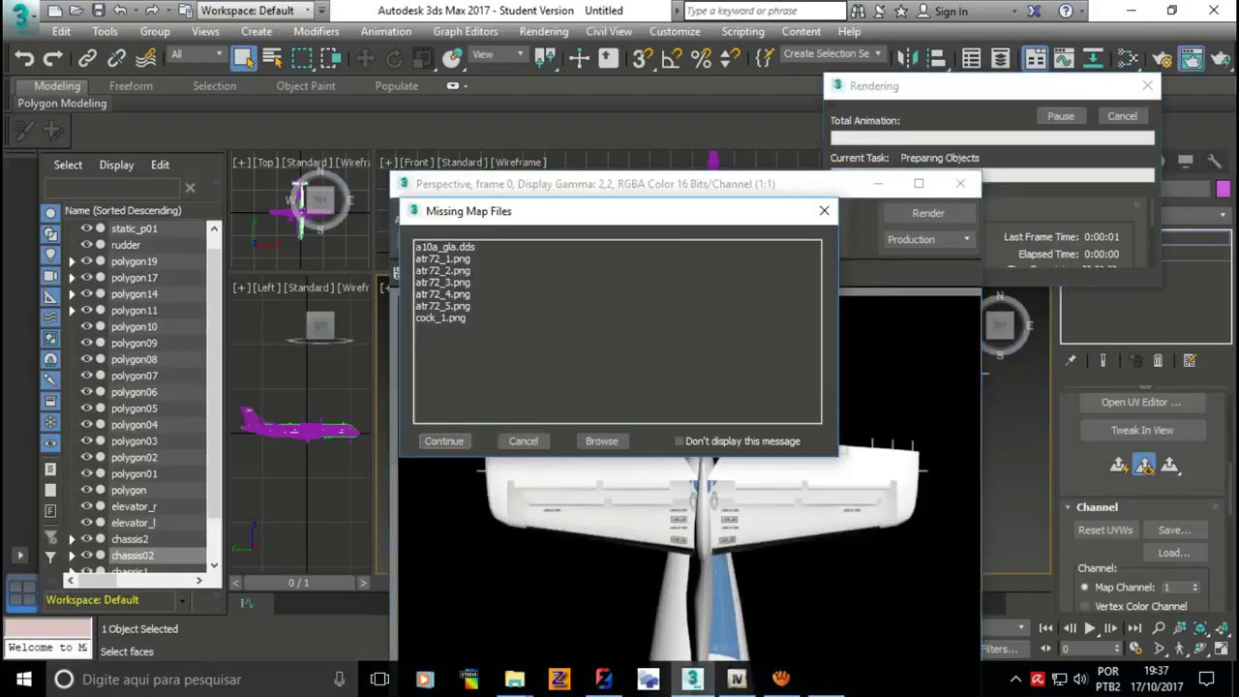
key(Return)
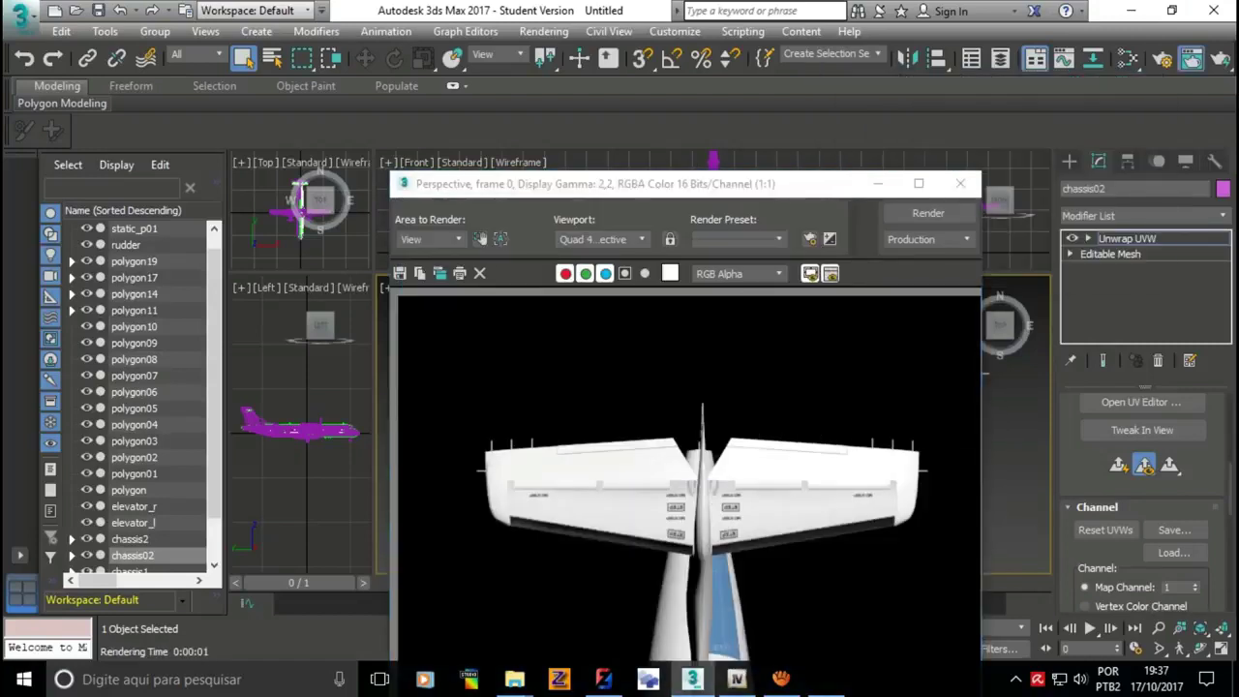
click(961, 183)
- Frame the whole plane in the view and start saving the scene with Save As
drag(1000, 324, 949, 334)
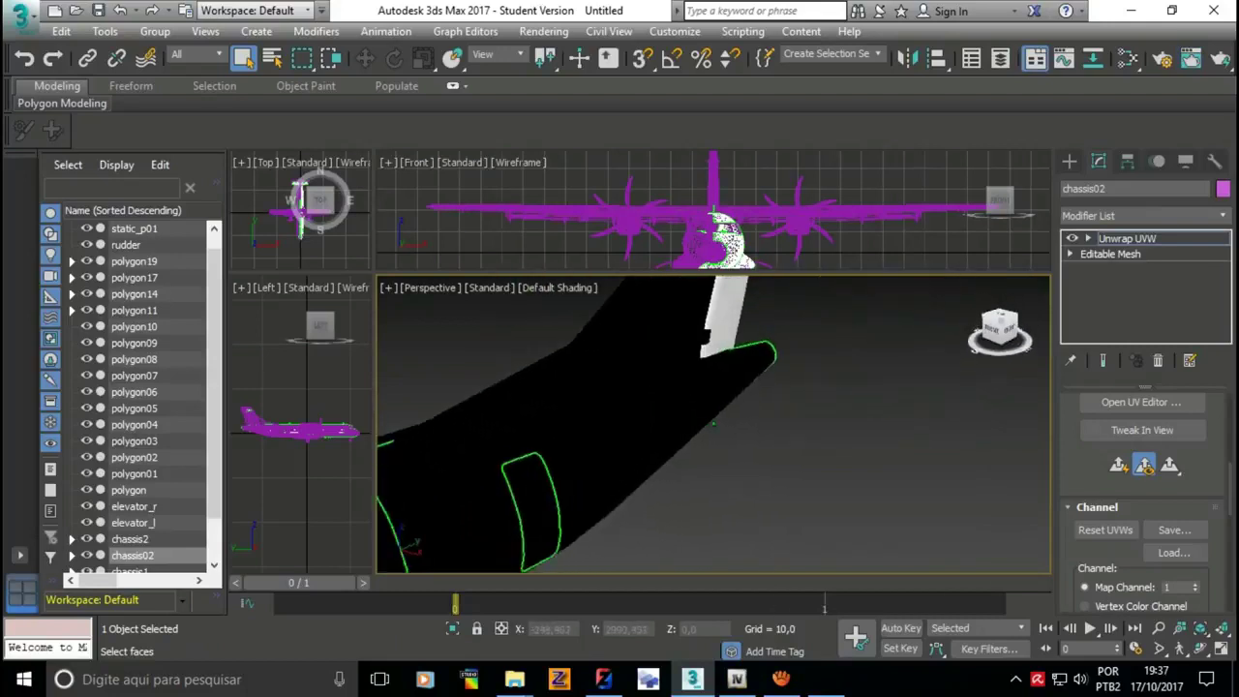
key(z)
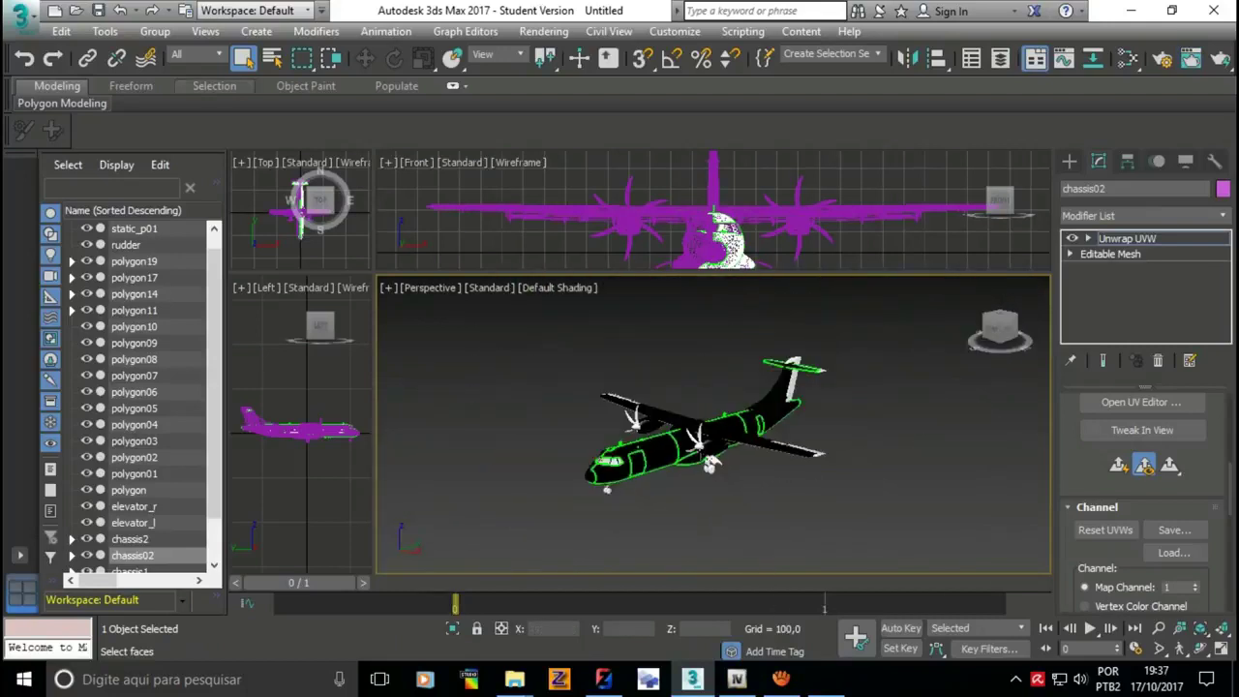
click(98, 10)
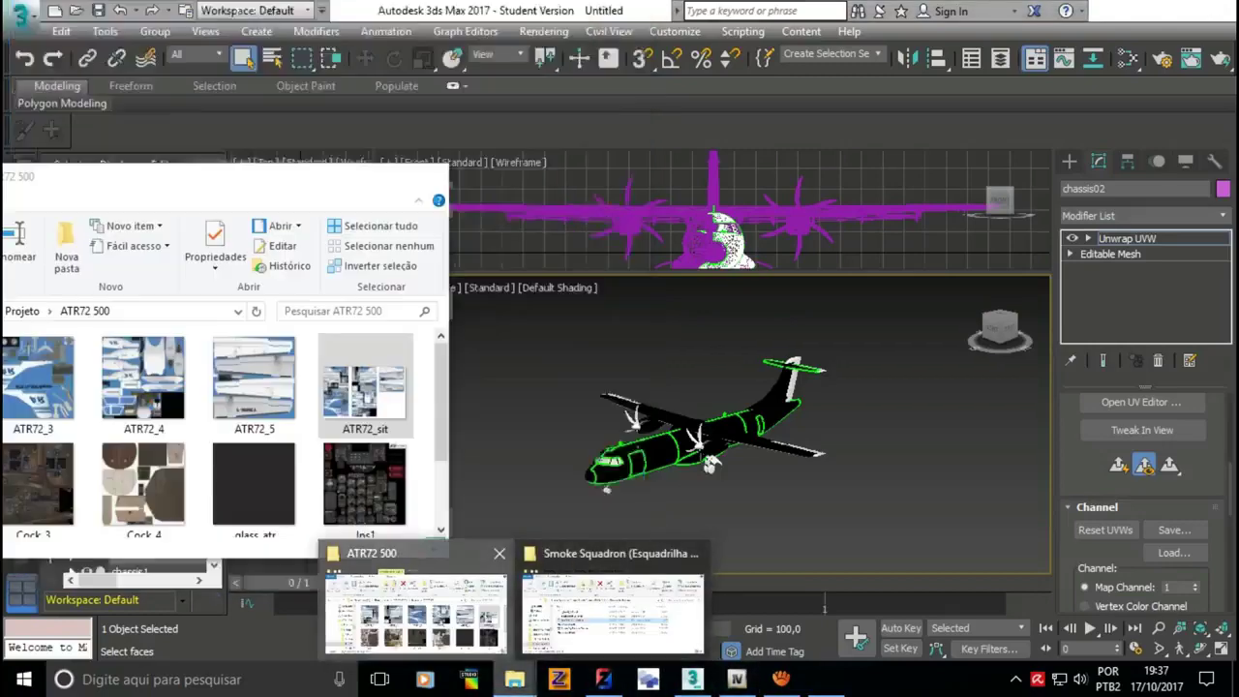
click(416, 610)
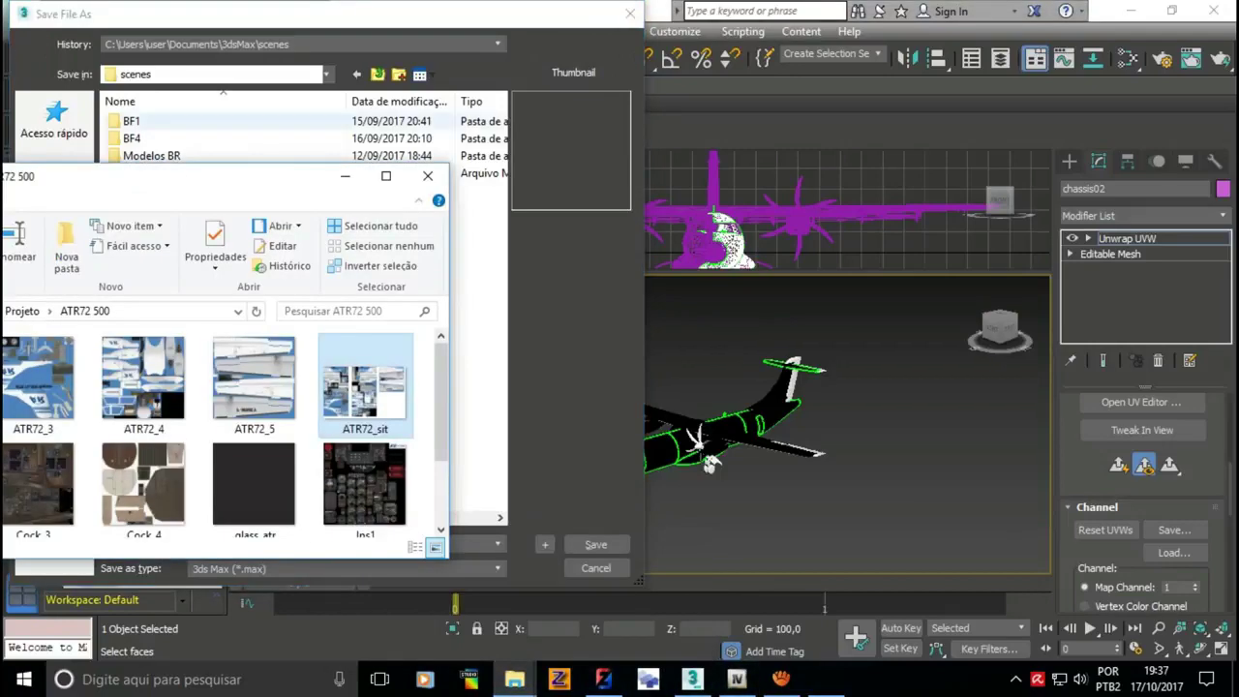
- Copy the 'ATR72 500' folder name from inside Projeto in File Explorer
click(385, 175)
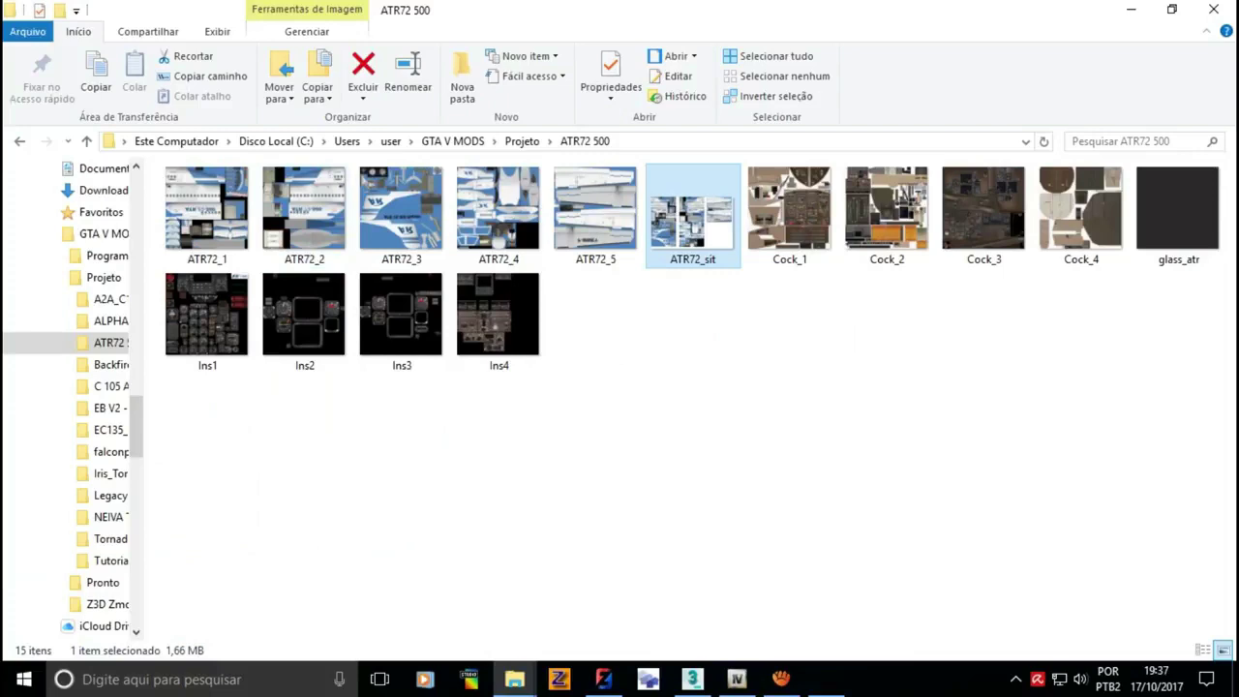
click(452, 141)
double_click(198, 214)
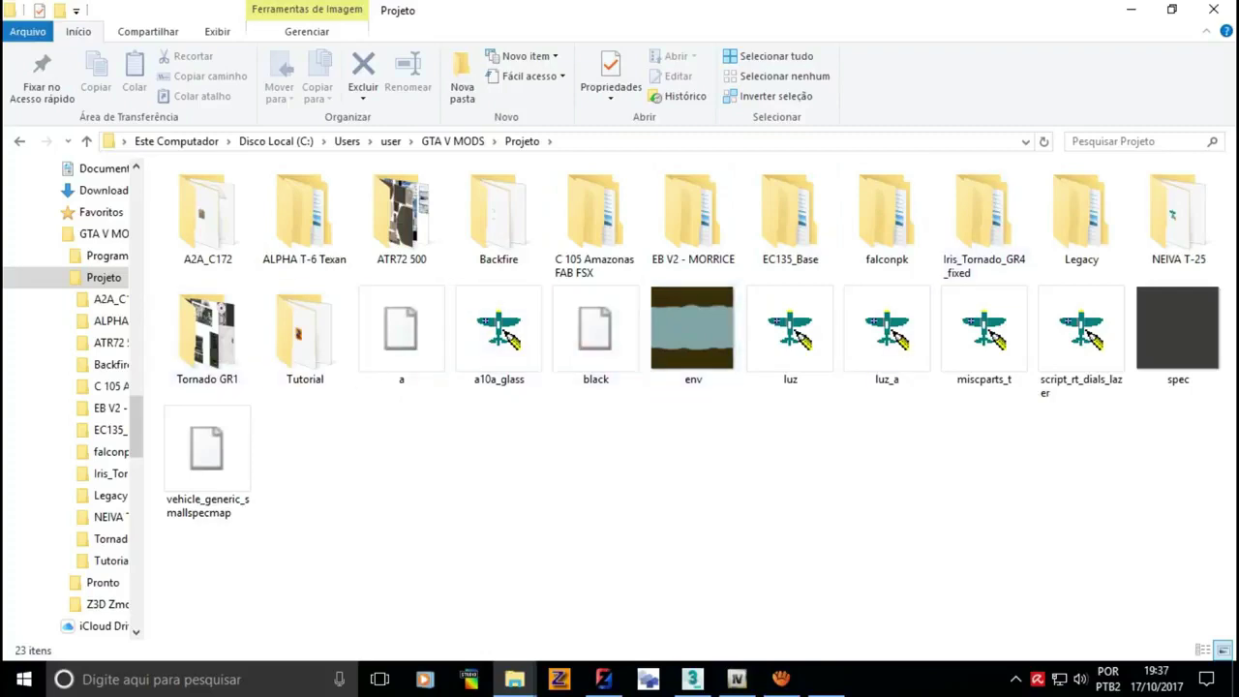
click(401, 218)
key(F2)
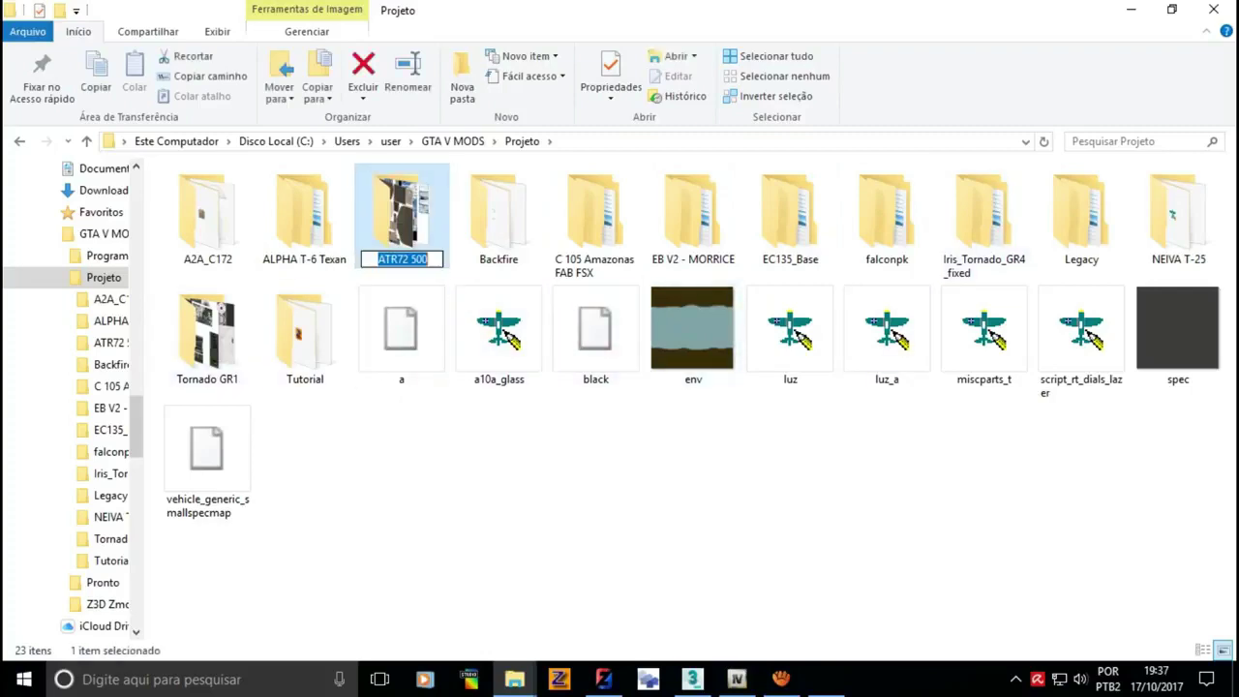
key(alt+Tab)
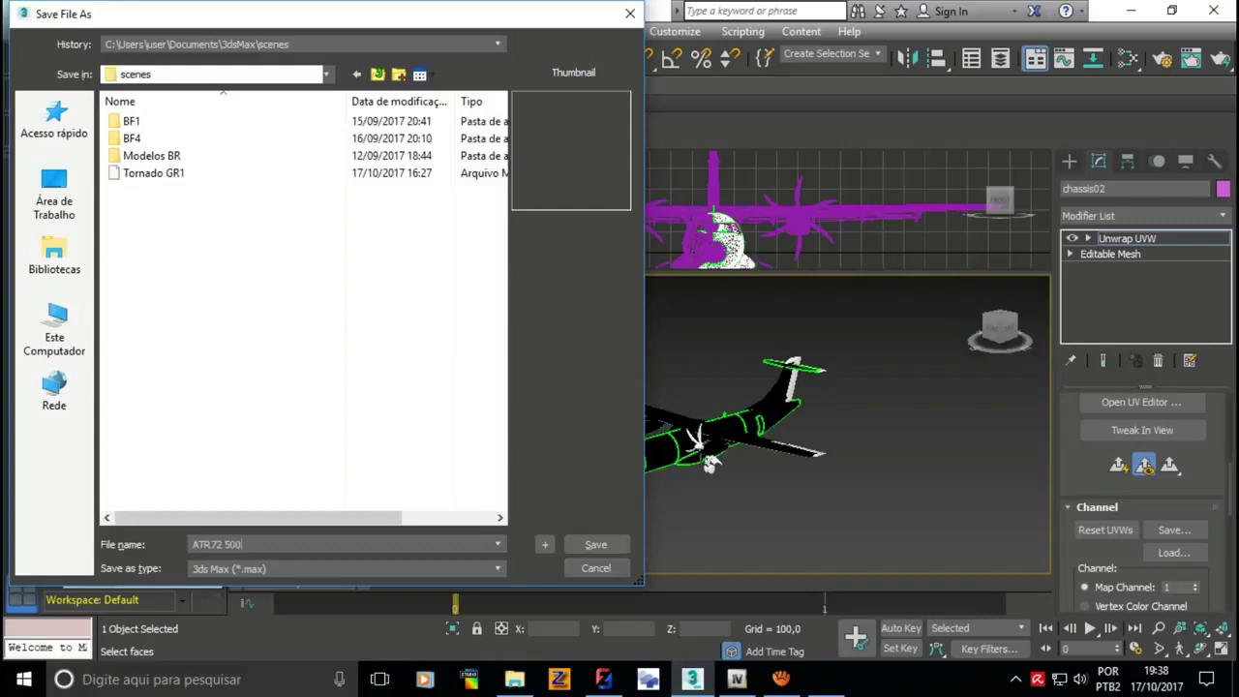
- Save the scene as ATR72 500.max
key(Return)
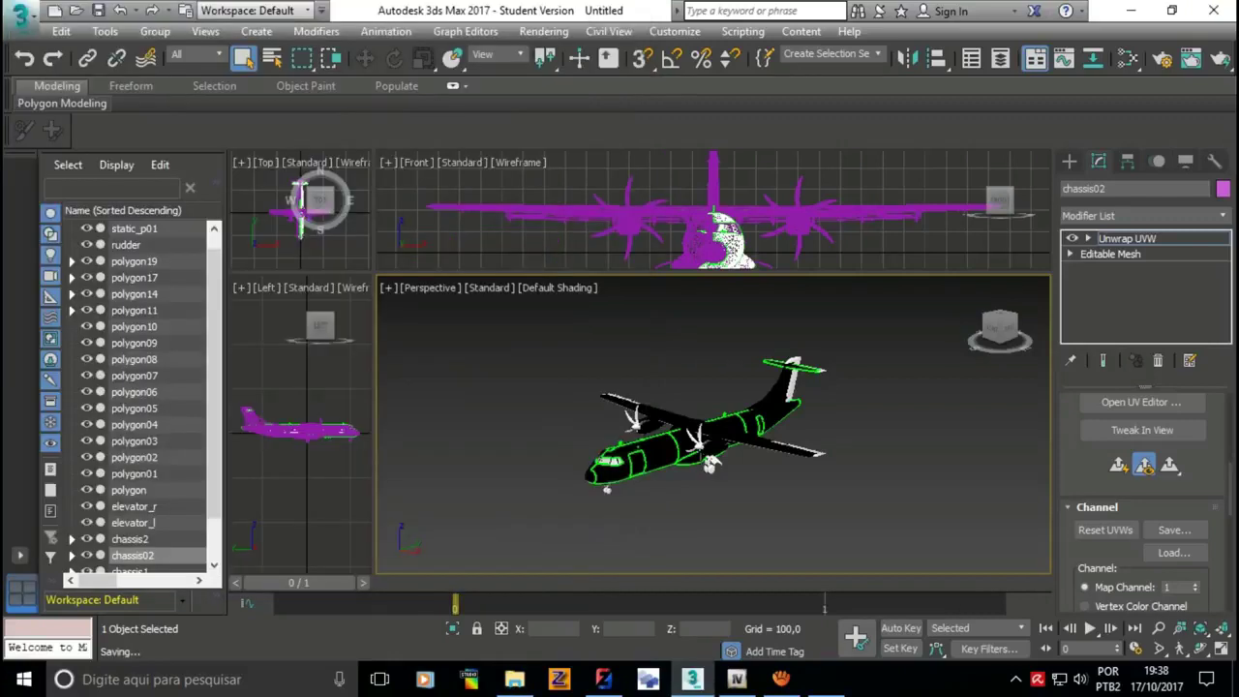
scroll(678, 458, up, 3)
scroll(678, 458, up, 2)
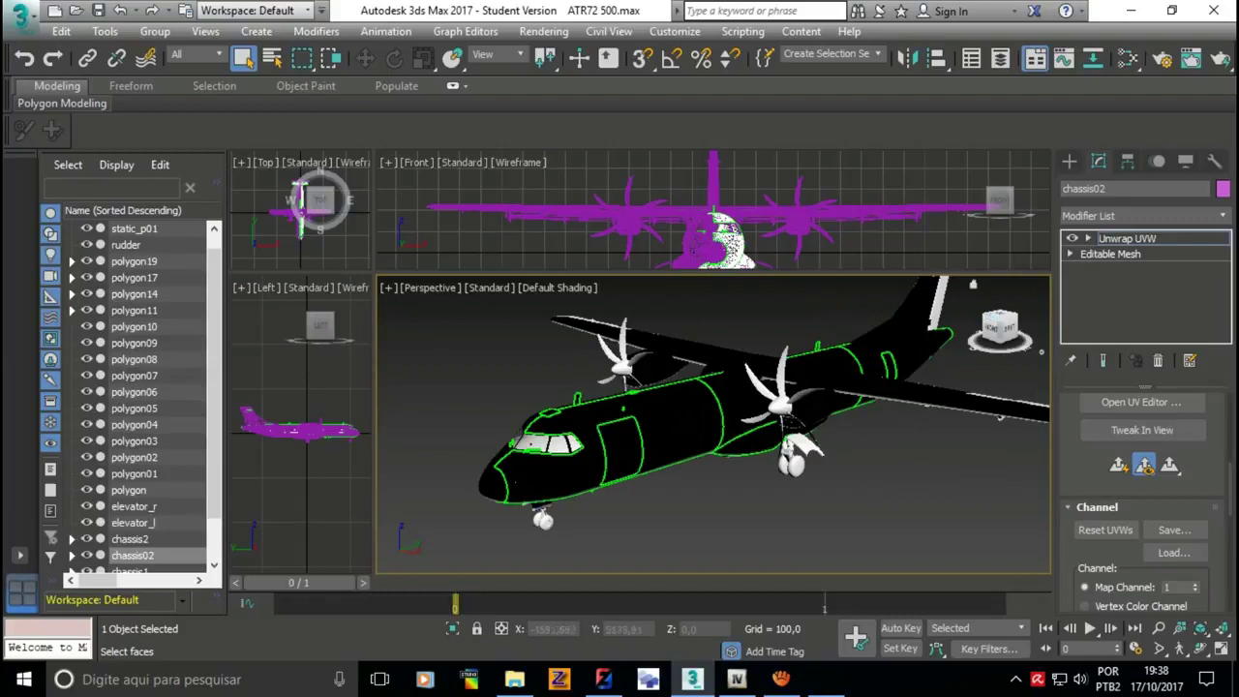
- Clear the selection and select the fuselage piece chassis04
click(1028, 373)
click(1000, 329)
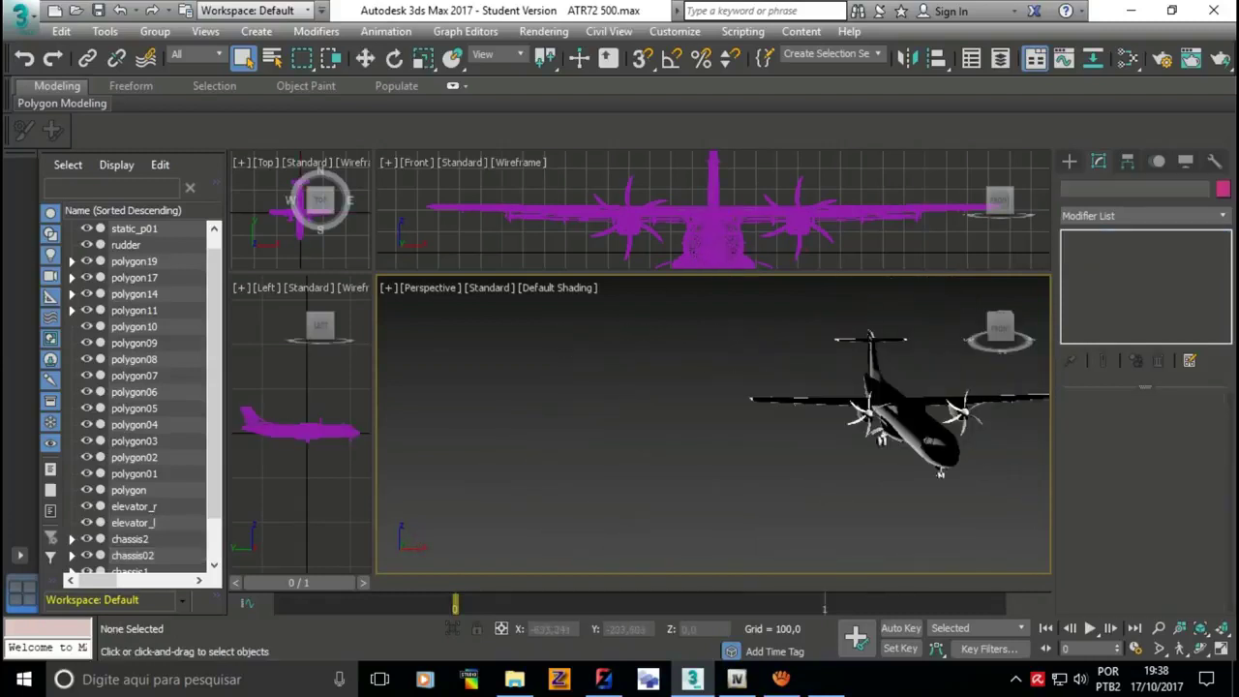
click(910, 436)
key(alt+Tab)
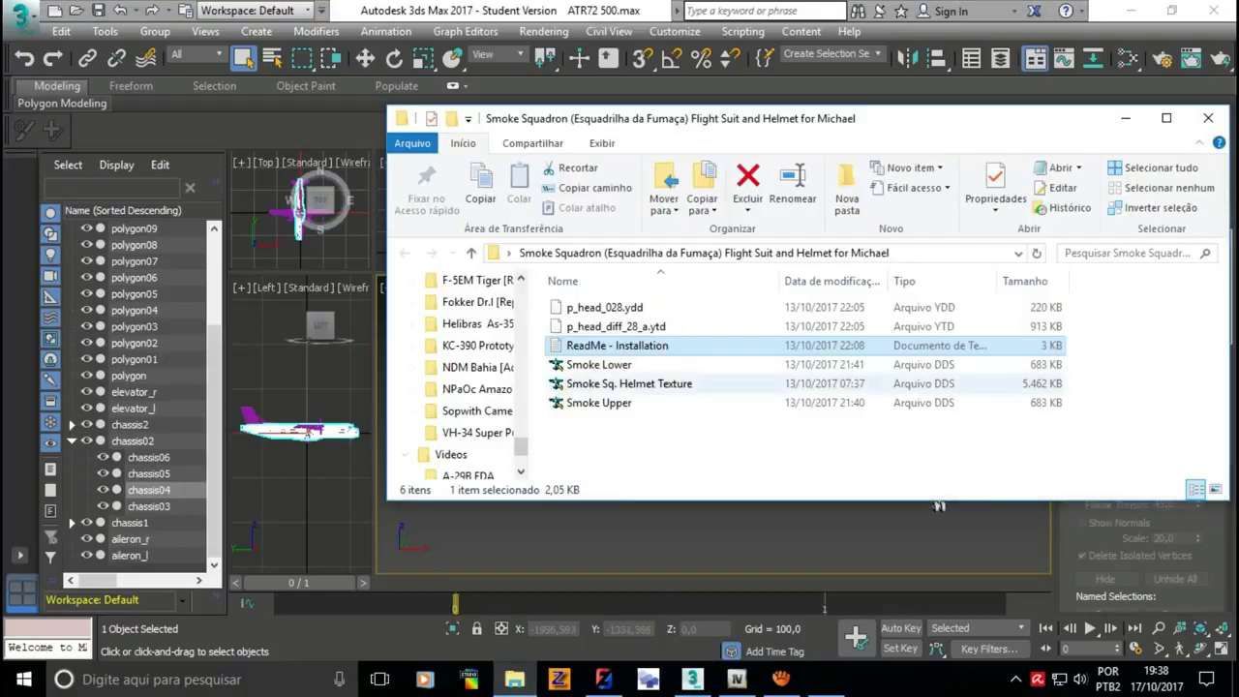
- Browse to GTA V MODS > Projeto > ATR72 500 to check ATR72_sit, then orbit the plane
key(alt+Tab)
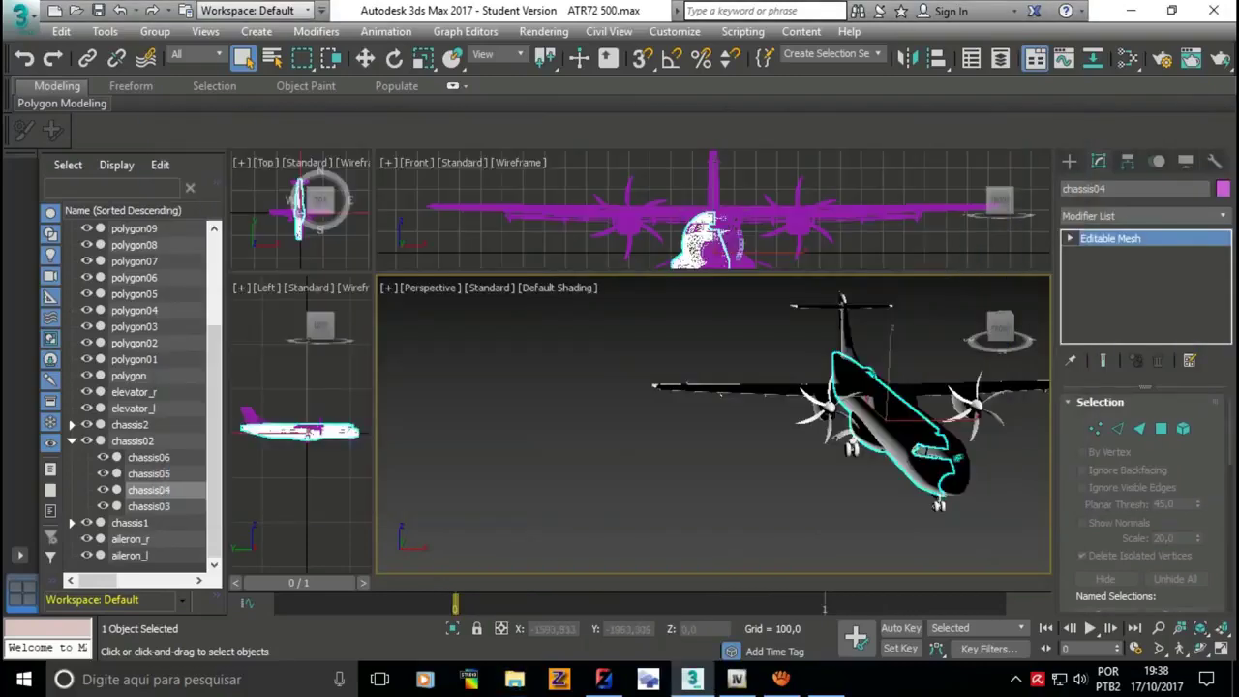
key(super)
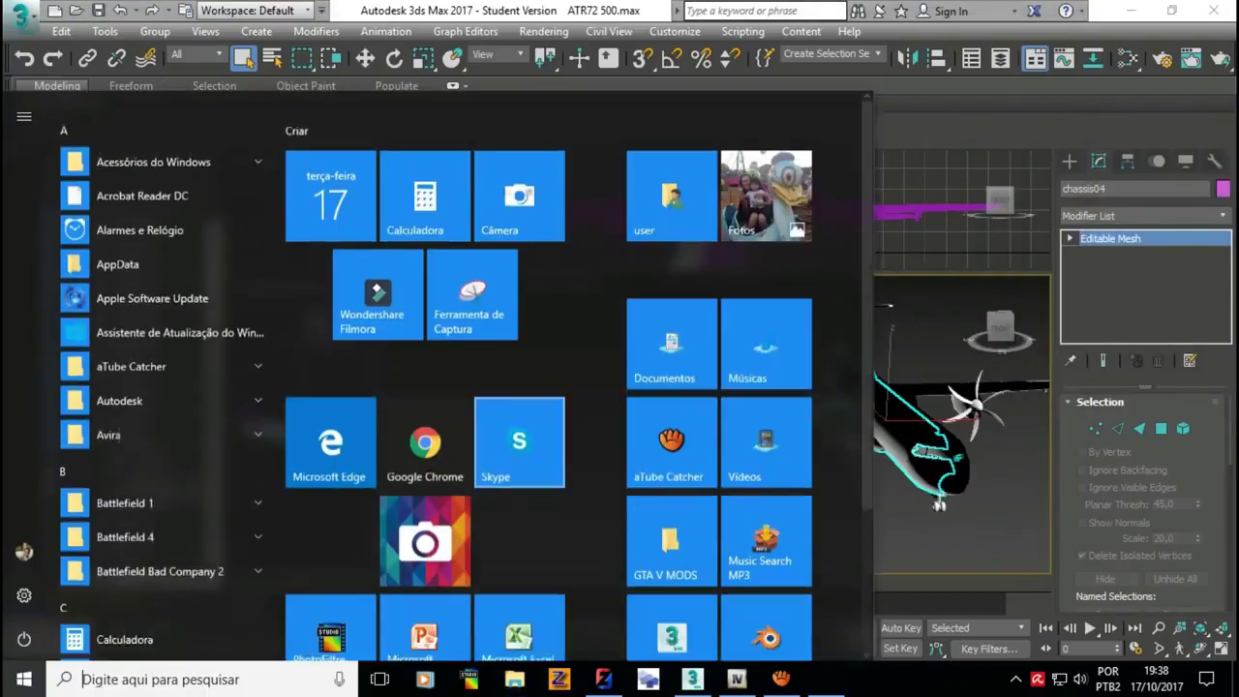
click(671, 510)
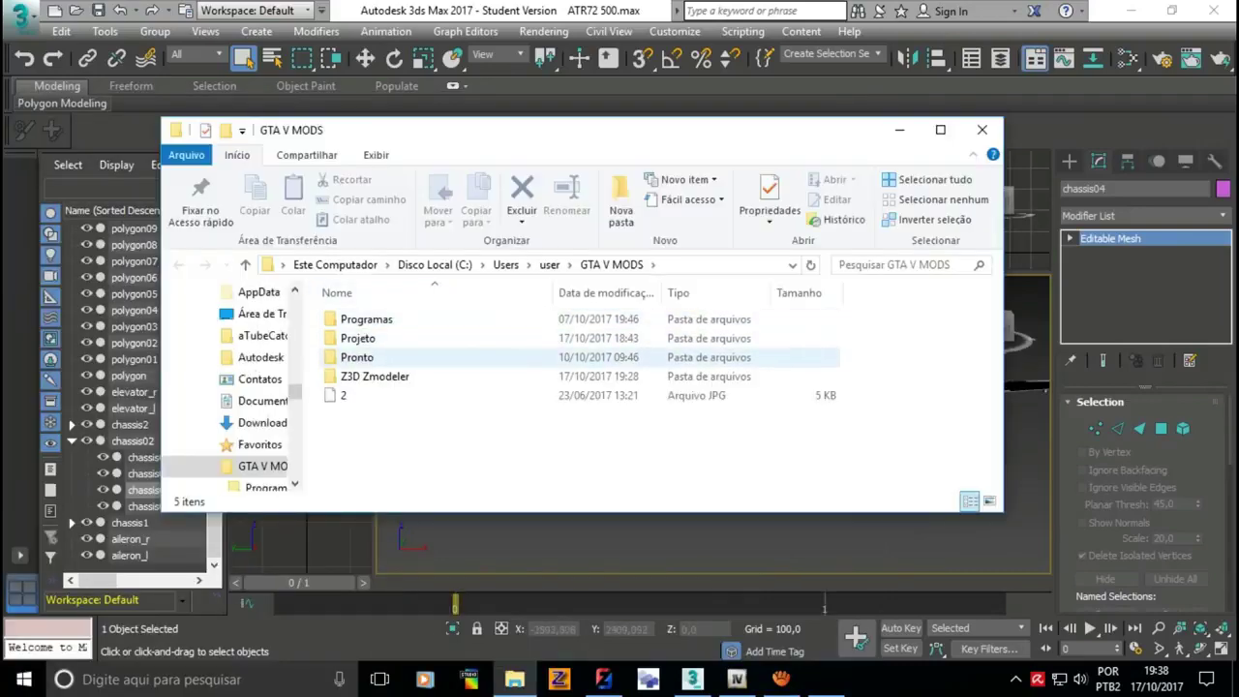
double_click(358, 338)
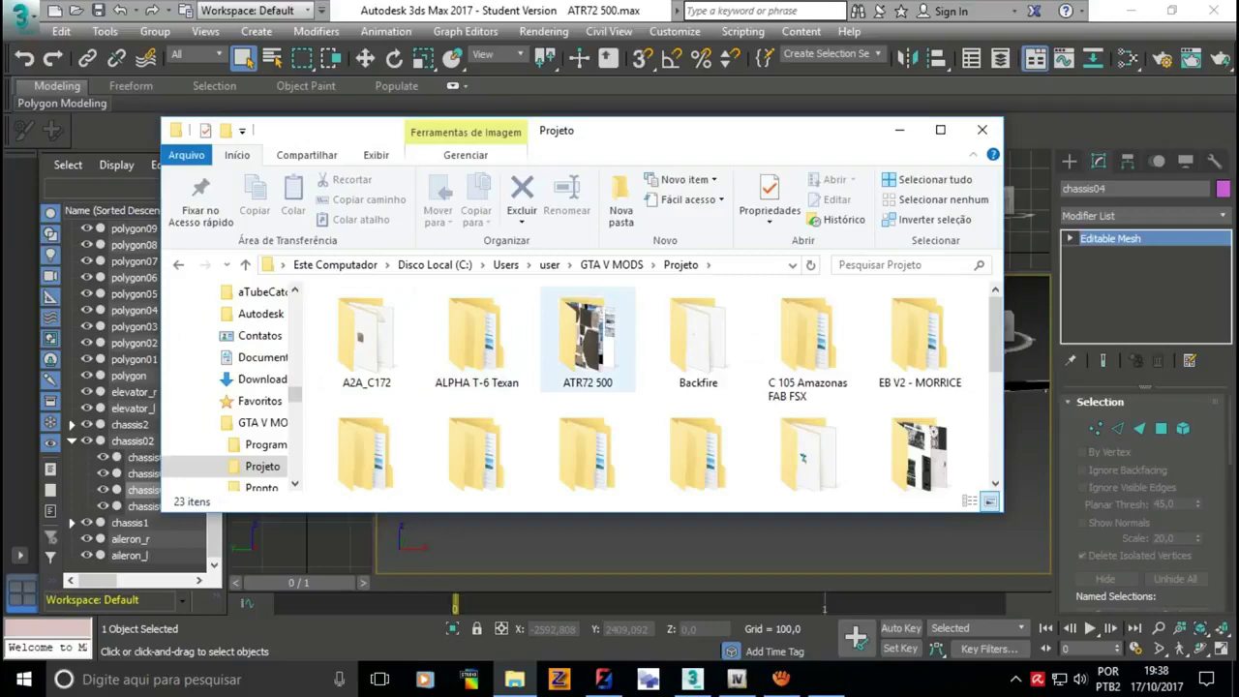
double_click(588, 339)
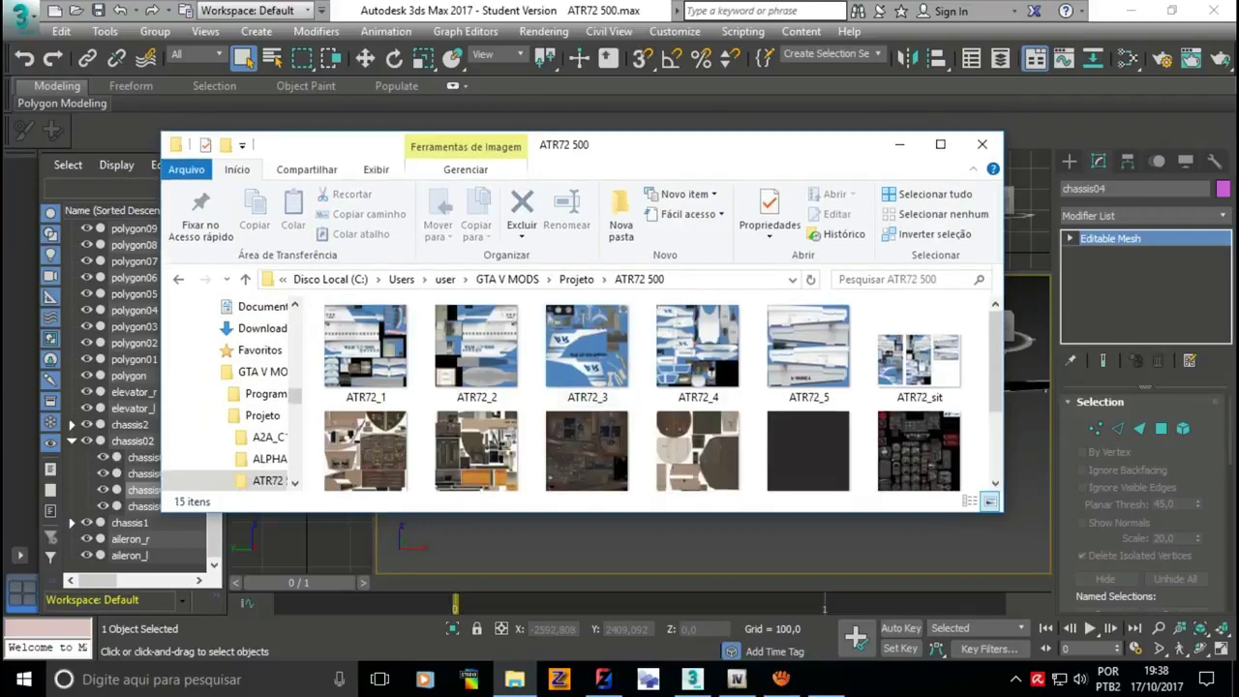
drag(678, 144, 429, 150)
click(671, 358)
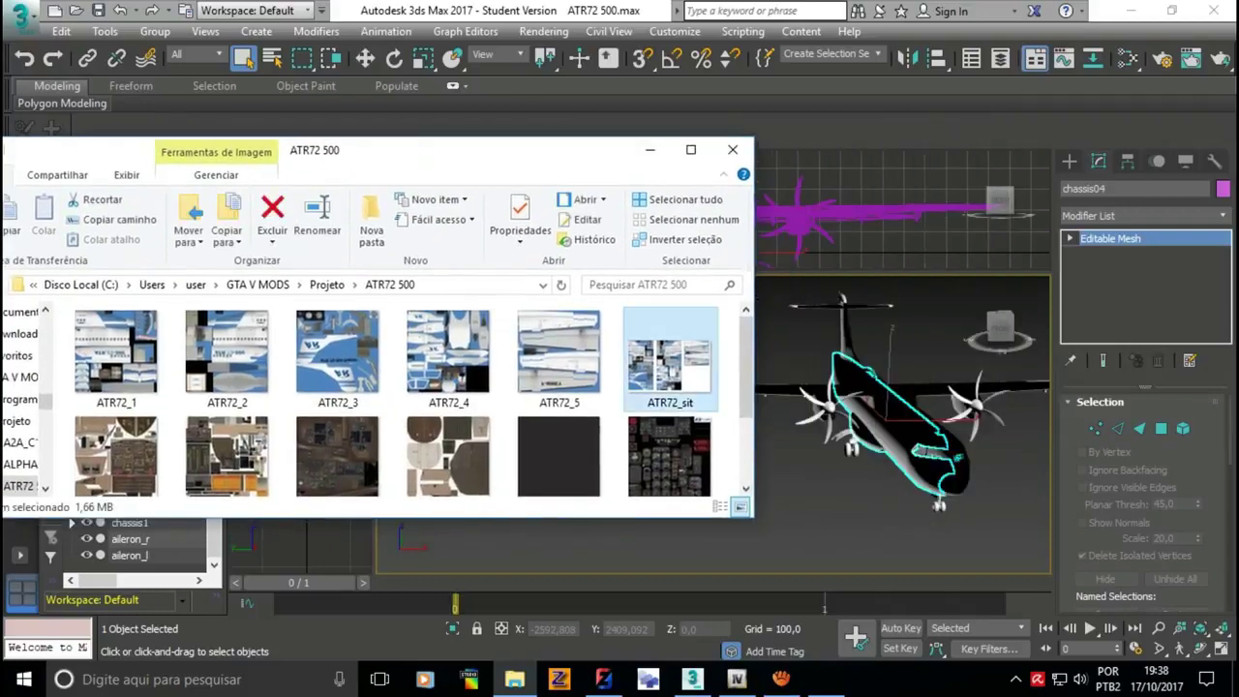
click(973, 283)
mouse_move(1000, 334)
mouse_down()
mouse_move(1045, 489)
mouse_move(922, 495)
mouse_up()
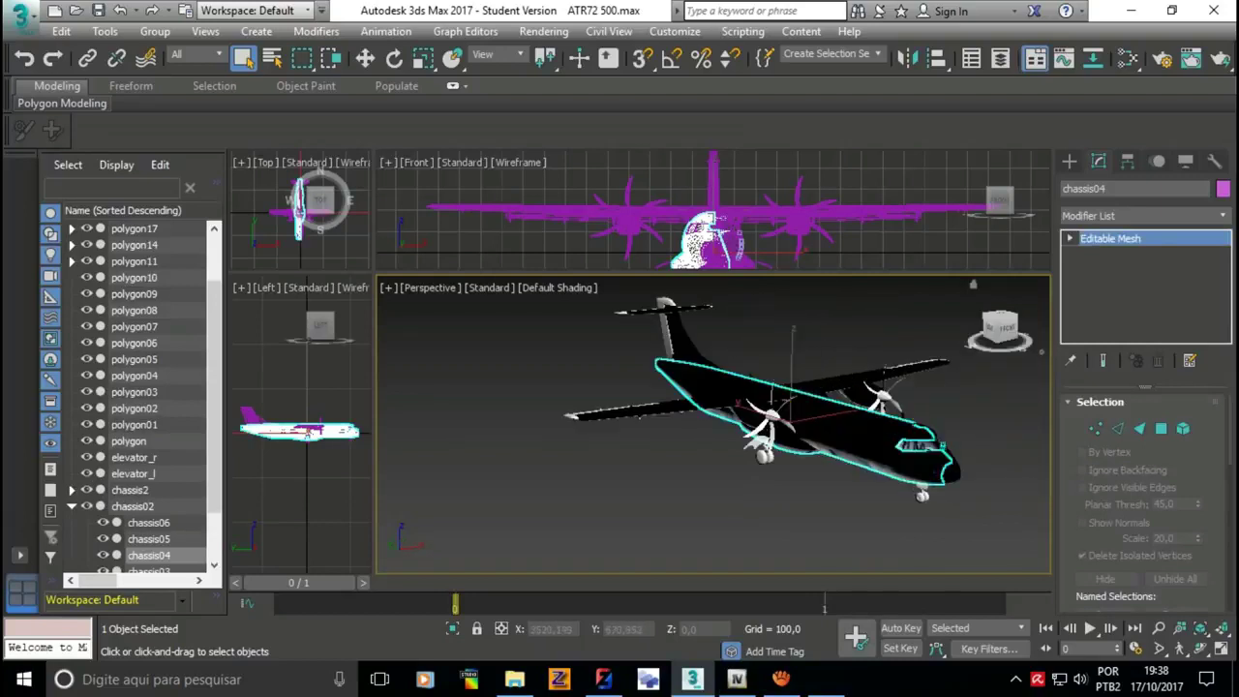
- Add an Unwrap UVW modifier to the chassis04 fuselage piece
click(1142, 216)
scroll(1143, 436, down, 5)
scroll(1142, 436, down, 2)
key(Escape)
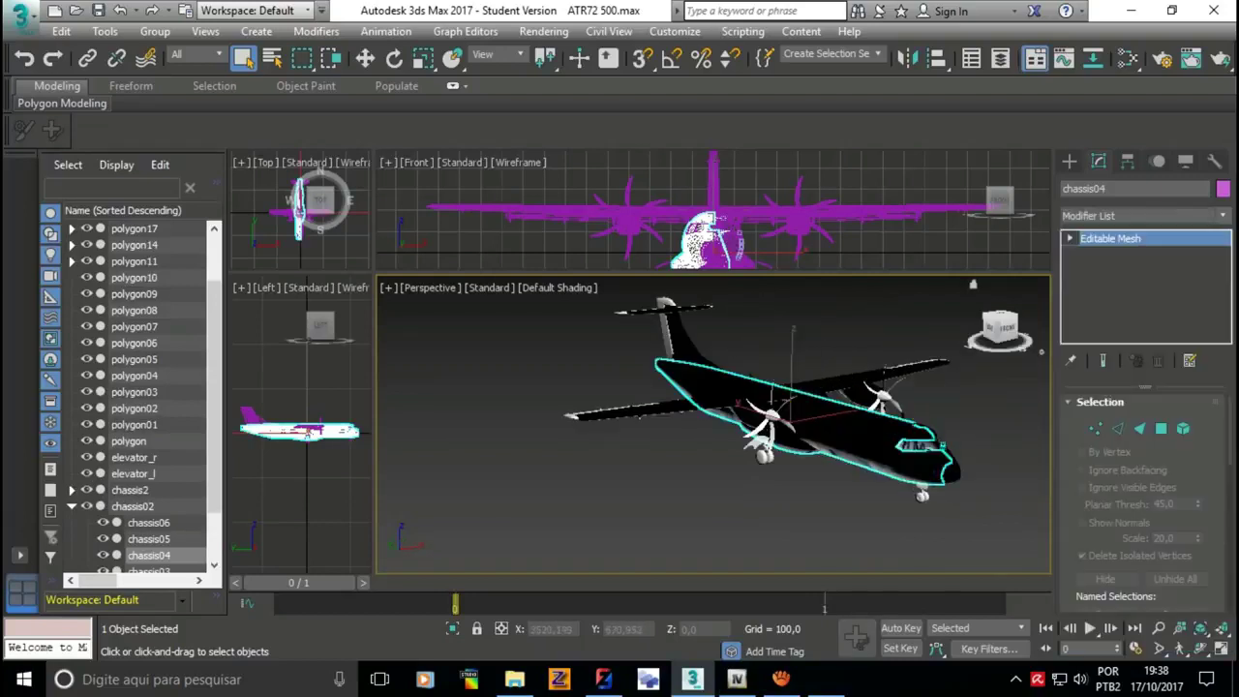
scroll(1142, 436, down, 1)
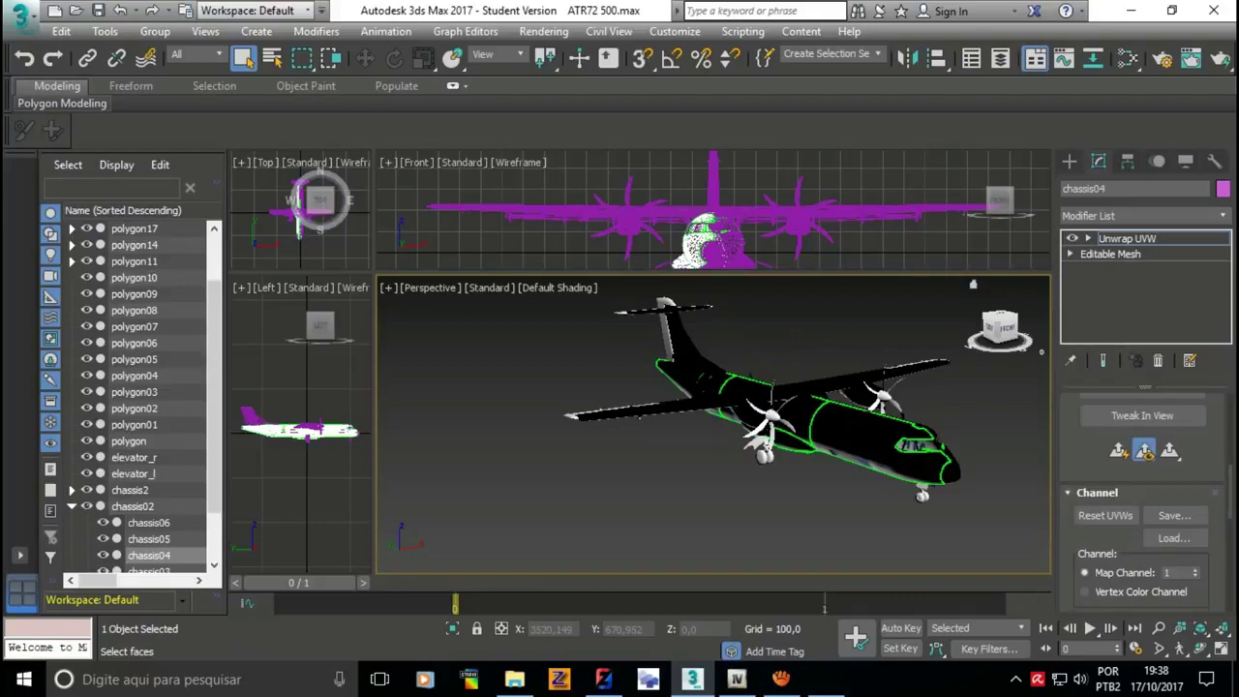
scroll(774, 407, down, 2)
scroll(678, 416, up, 2)
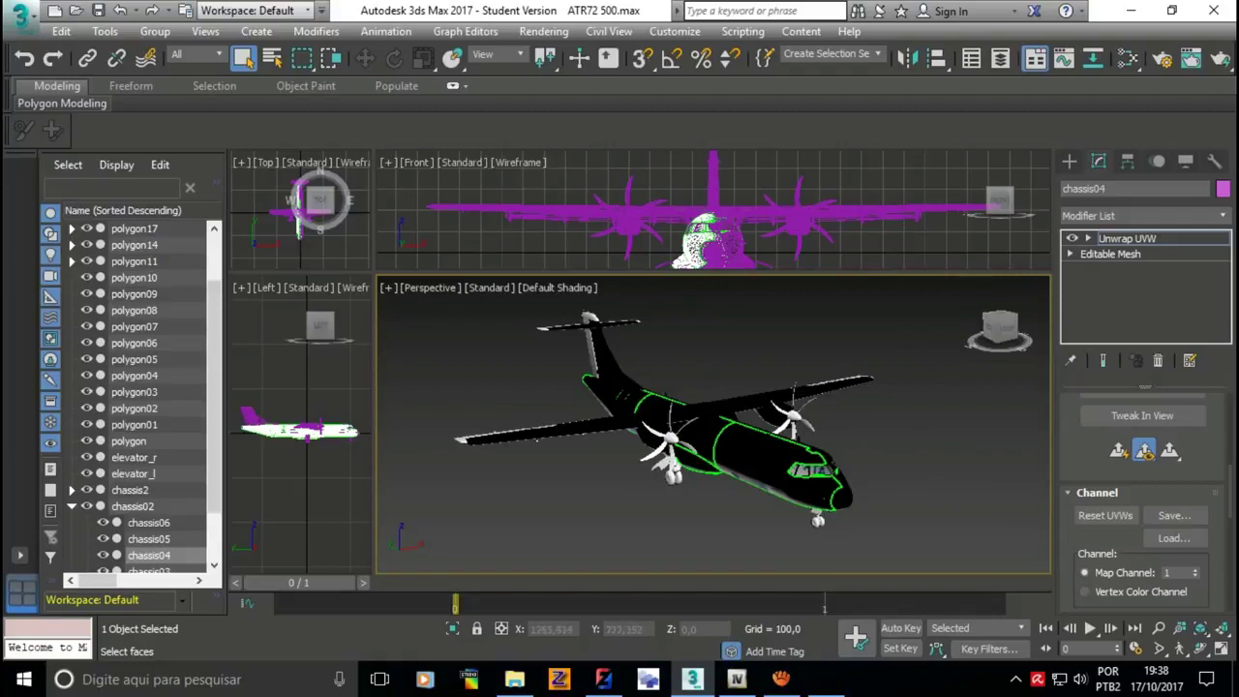
scroll(1143, 436, down, 5)
- Show the fuselage UVs full screen over the ATR72_sit texture in Edit UVWs
click(1141, 467)
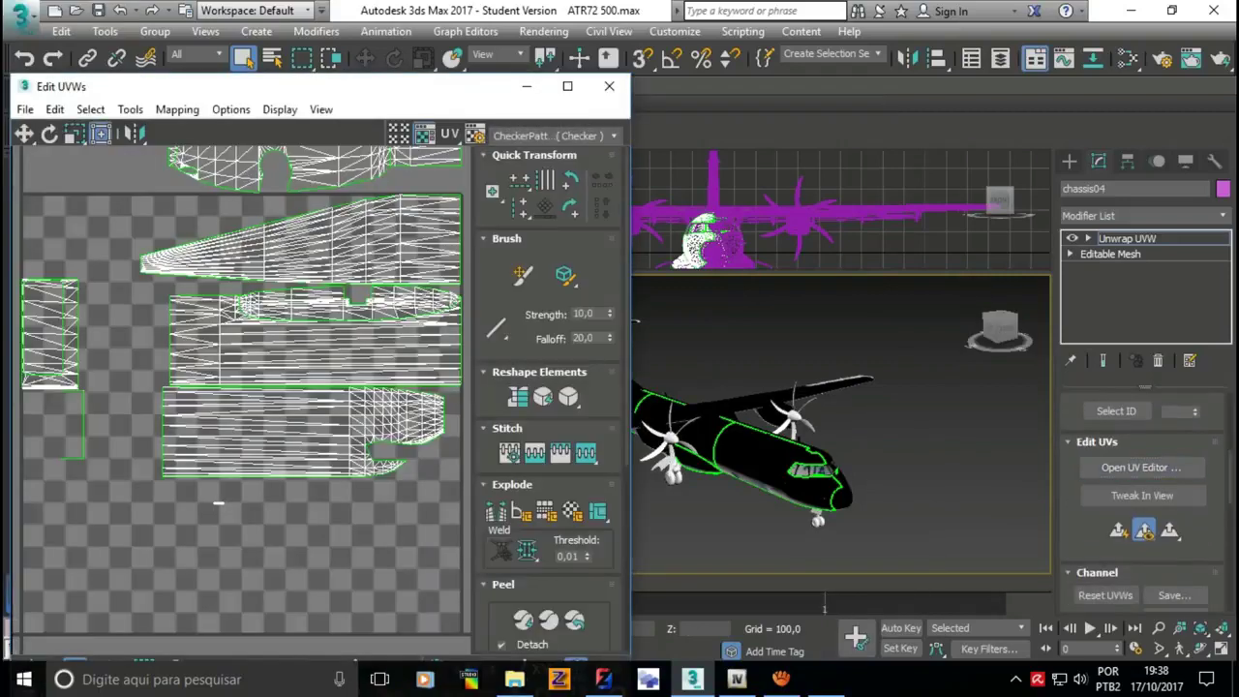
click(555, 135)
click(542, 182)
click(568, 86)
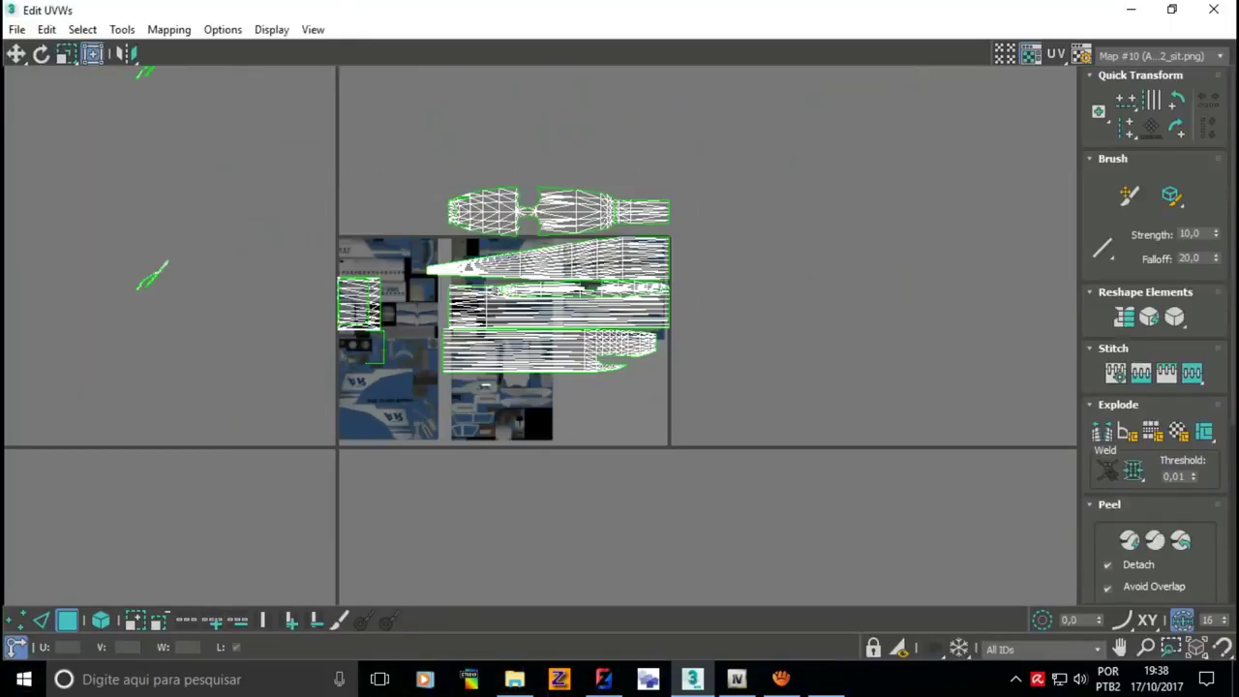
- Move the small separate UV piece up-left, off the texture sheet
key(ctrl+a)
scroll(571, 445, down, 2)
scroll(493, 446, up, 1)
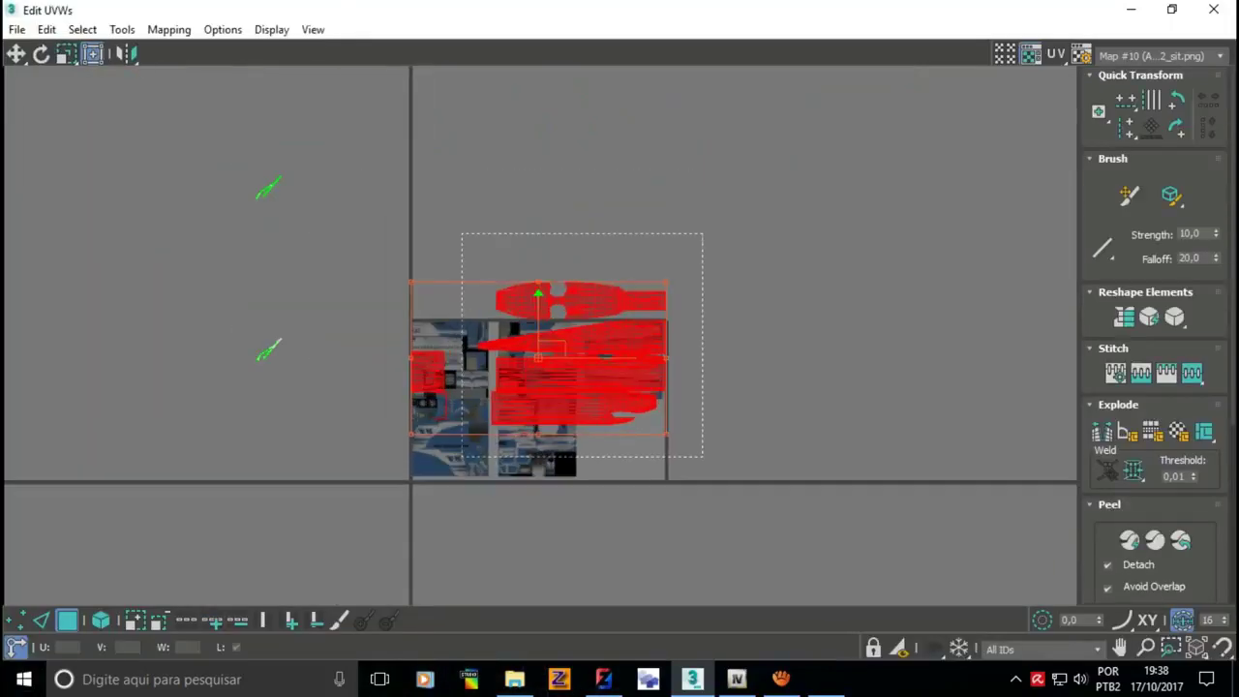
drag(703, 233, 461, 455)
drag(324, 427, 324, 427)
drag(429, 371, 350, 278)
click(242, 290)
- Shift all UV islands together to the right and upward
key(ctrl+a)
scroll(557, 322, up, 2)
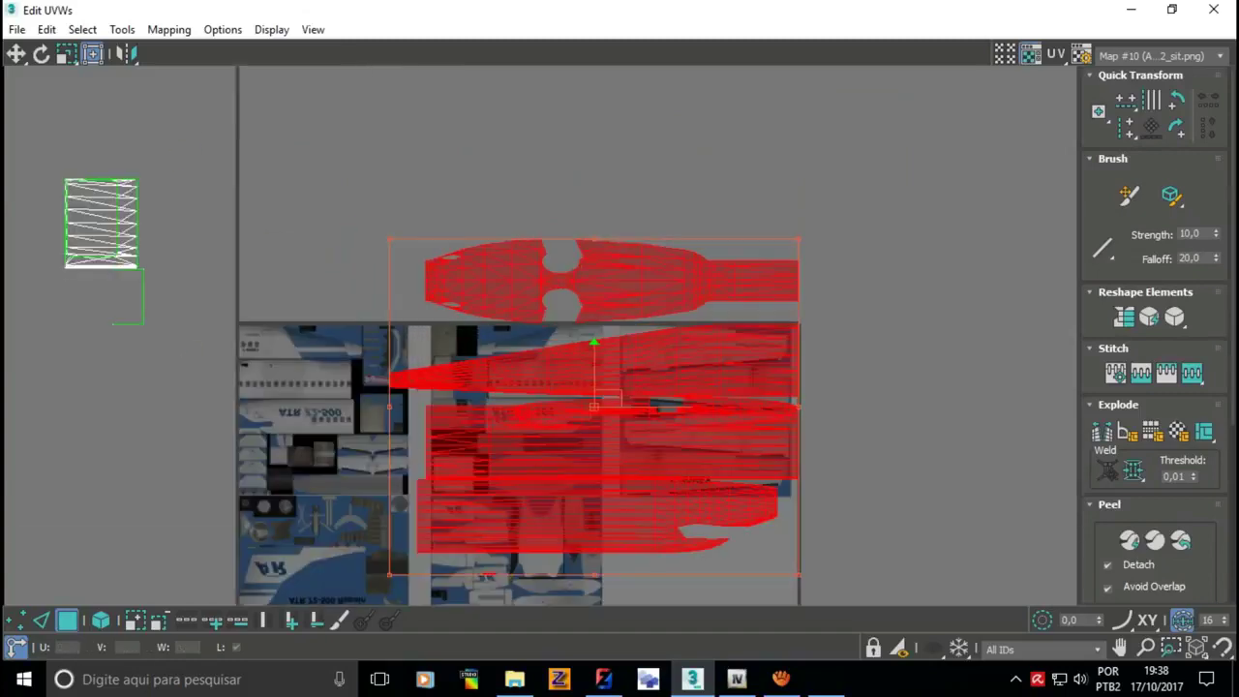
mouse_move(608, 397)
mouse_down()
mouse_move(858, 314)
mouse_move(945, 345)
mouse_move(733, 350)
mouse_move(830, 303)
mouse_move(726, 313)
mouse_move(819, 249)
mouse_move(668, 274)
mouse_move(756, 288)
mouse_move(827, 264)
mouse_move(672, 310)
mouse_move(682, 210)
mouse_up()
scroll(841, 312, down, 2)
click(584, 351)
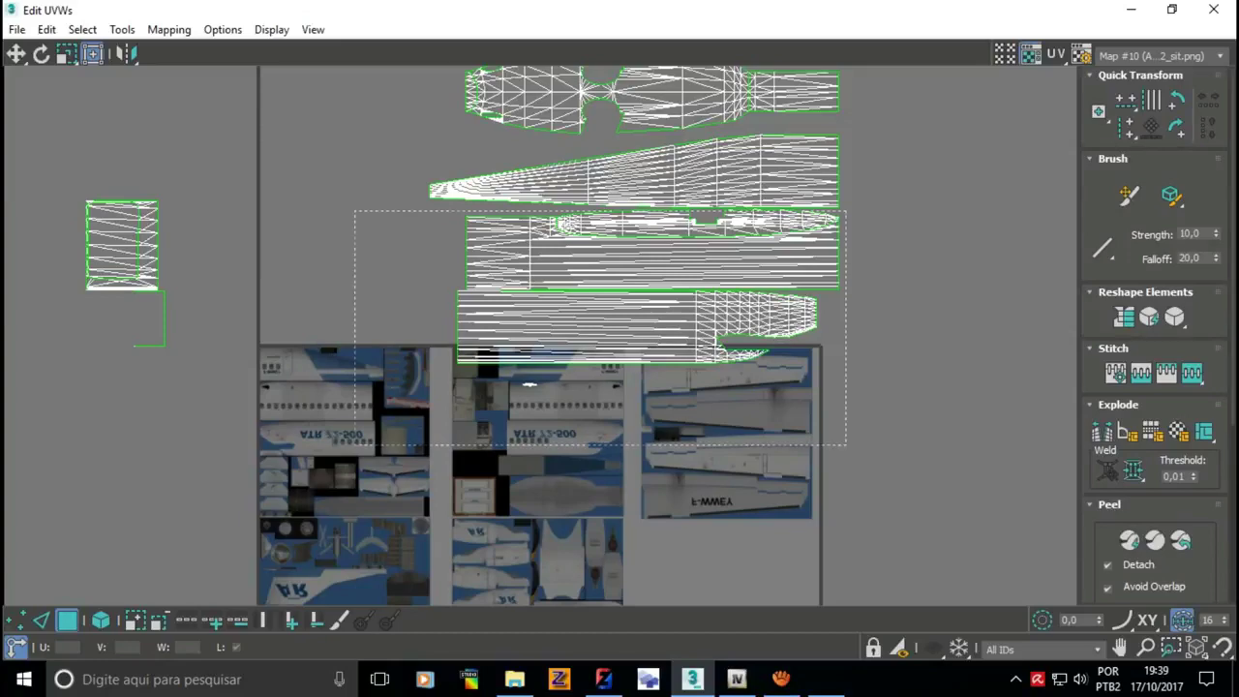
- Lower the two middle shells, then place the fuselage-side shells over the fuselage artwork
drag(846, 446, 846, 445)
mouse_move(659, 287)
mouse_down()
mouse_move(663, 320)
mouse_move(648, 339)
mouse_up()
scroll(620, 232, up, 5)
scroll(620, 233, down, 5)
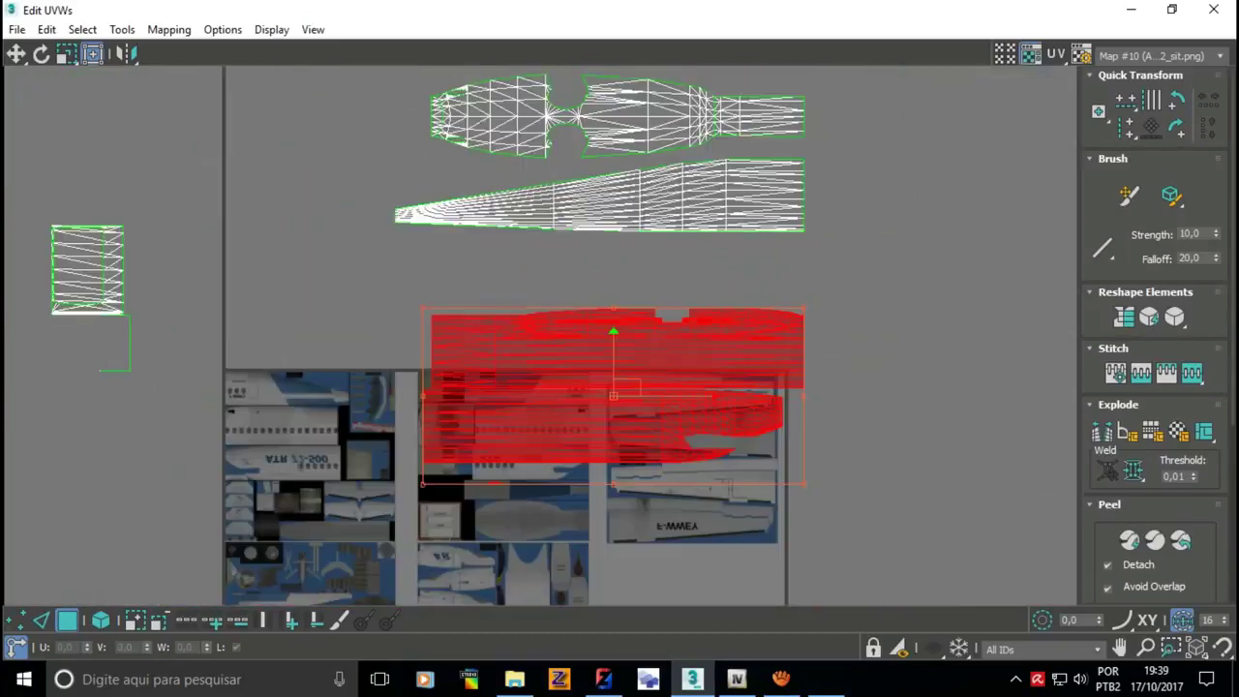
scroll(600, 242, down, 3)
scroll(542, 324, up, 3)
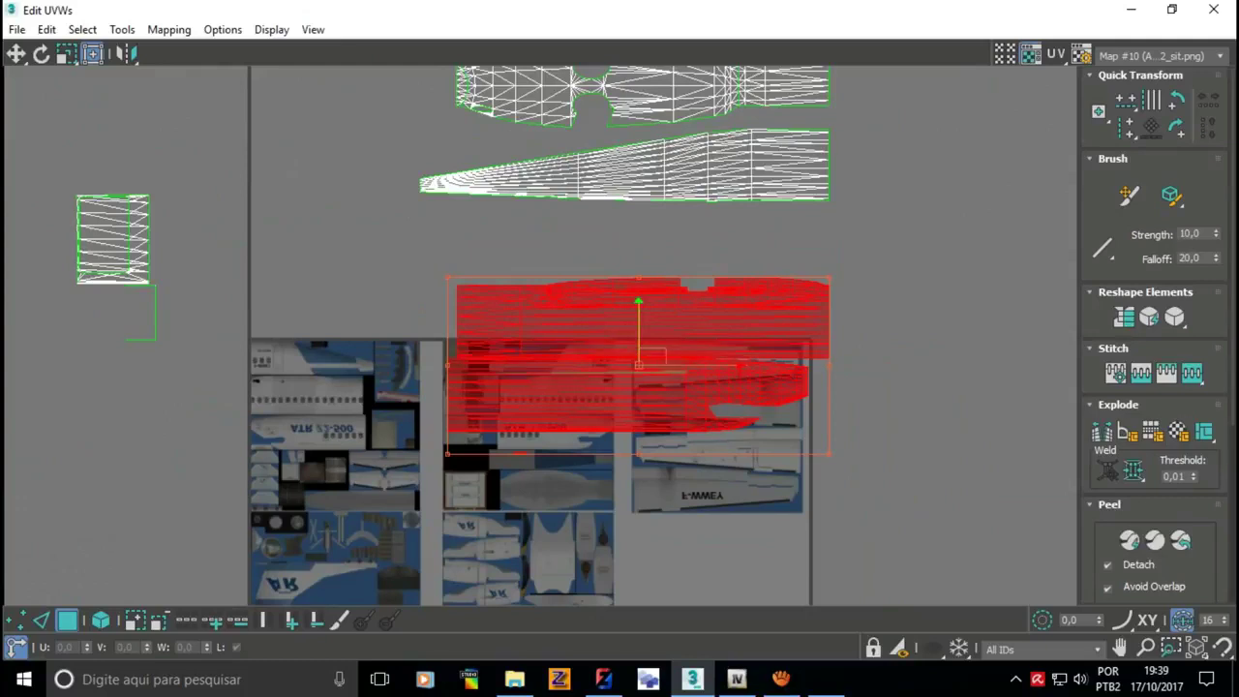
mouse_move(639, 364)
mouse_down()
mouse_move(751, 330)
mouse_move(678, 359)
mouse_move(689, 371)
mouse_move(786, 359)
mouse_move(815, 438)
mouse_move(804, 434)
mouse_move(847, 432)
mouse_move(832, 429)
mouse_move(907, 398)
mouse_move(830, 396)
mouse_move(919, 379)
mouse_move(838, 396)
mouse_move(888, 447)
mouse_up()
click(741, 316)
scroll(741, 316, down, 2)
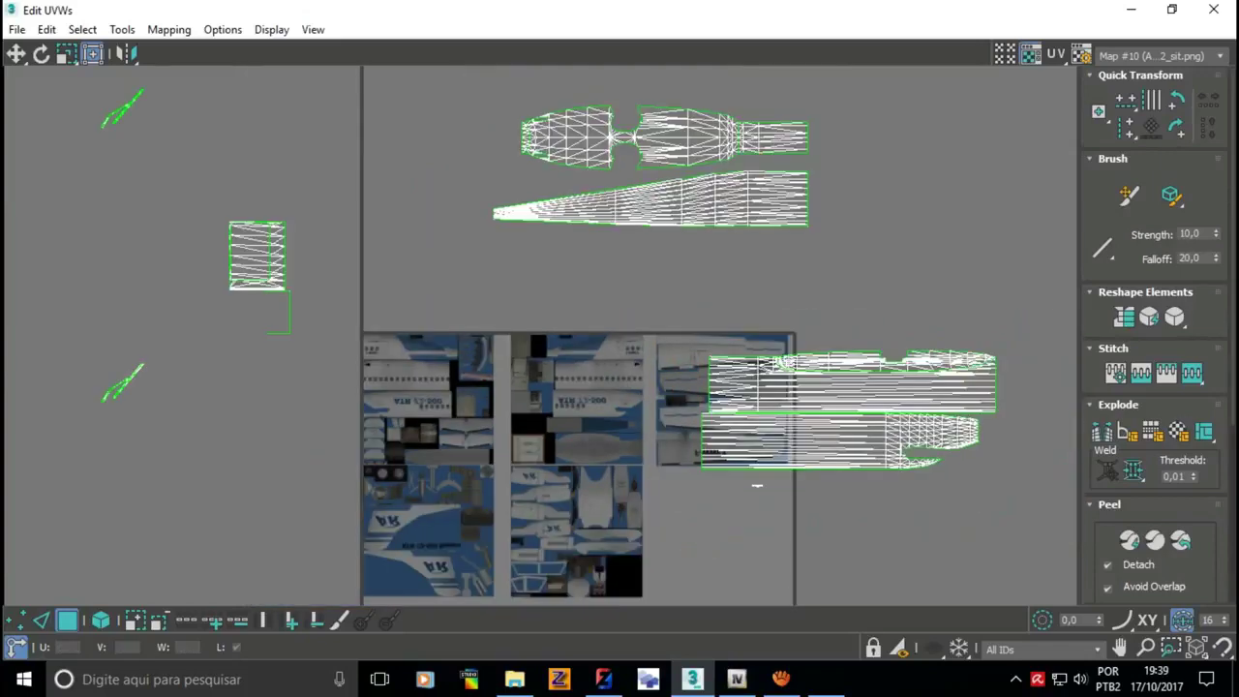
- Flip the two upper fuselage UV shells vertically with the Mirror flyout
drag(426, 70, 845, 190)
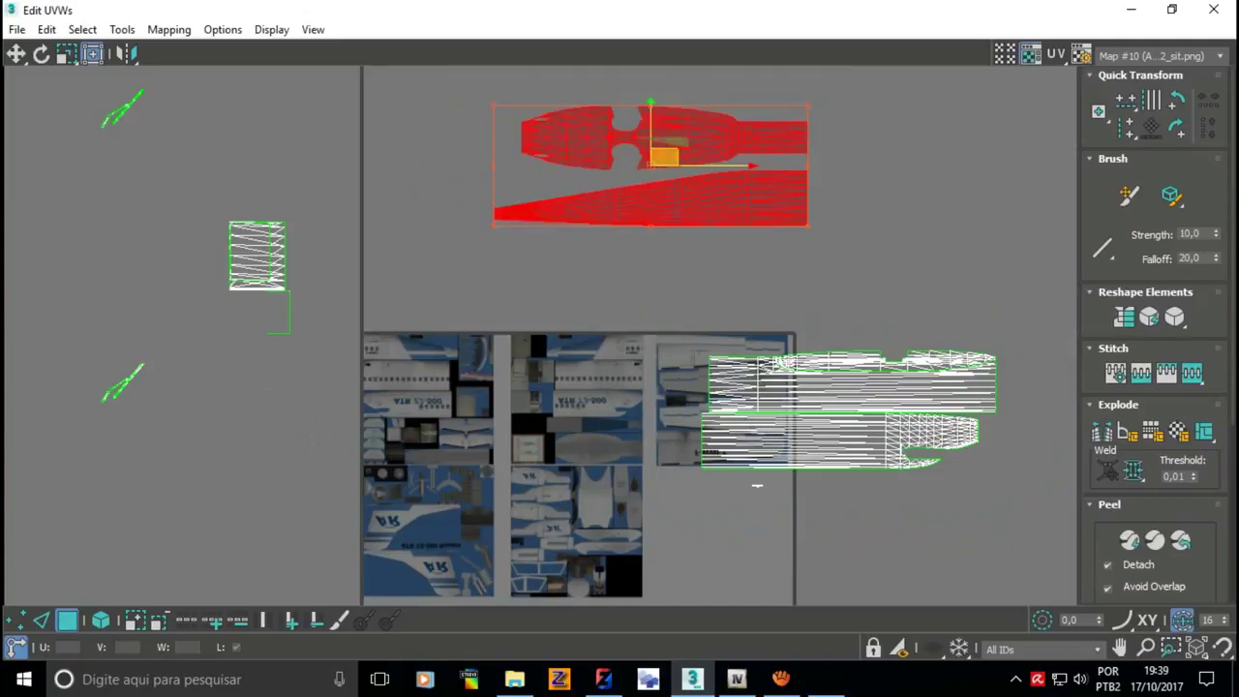
click(127, 53)
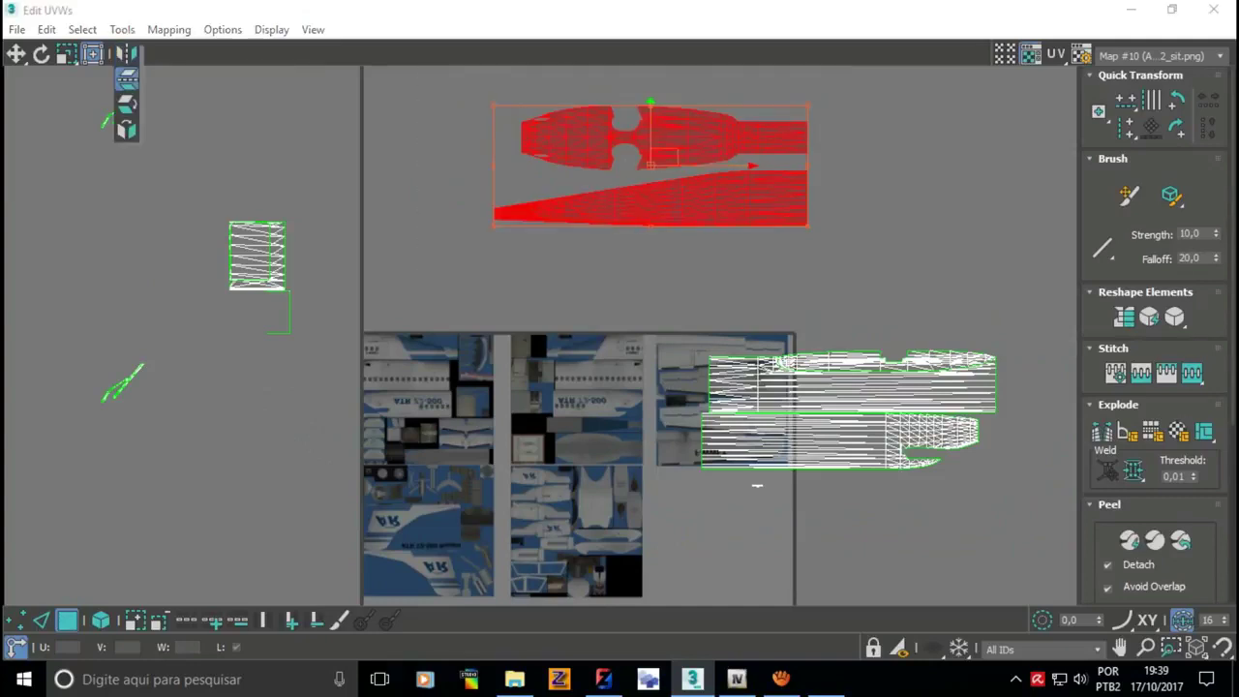
click(127, 79)
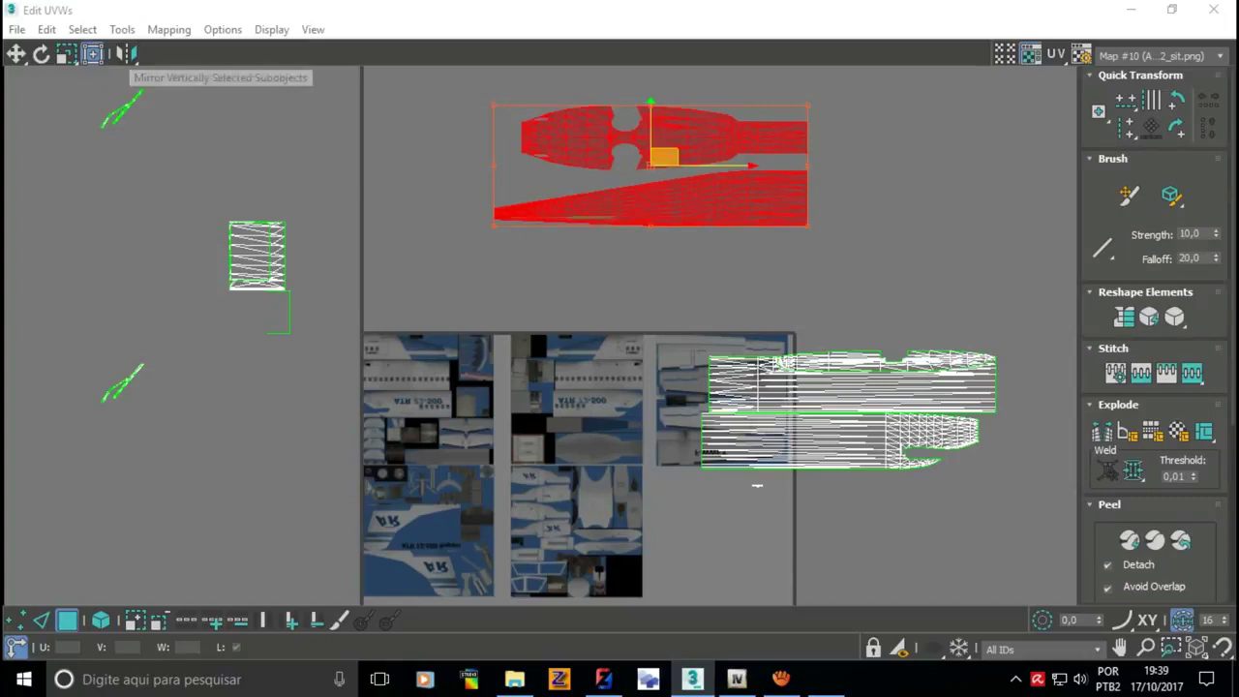
scroll(636, 224, up, 2)
scroll(694, 245, down, 5)
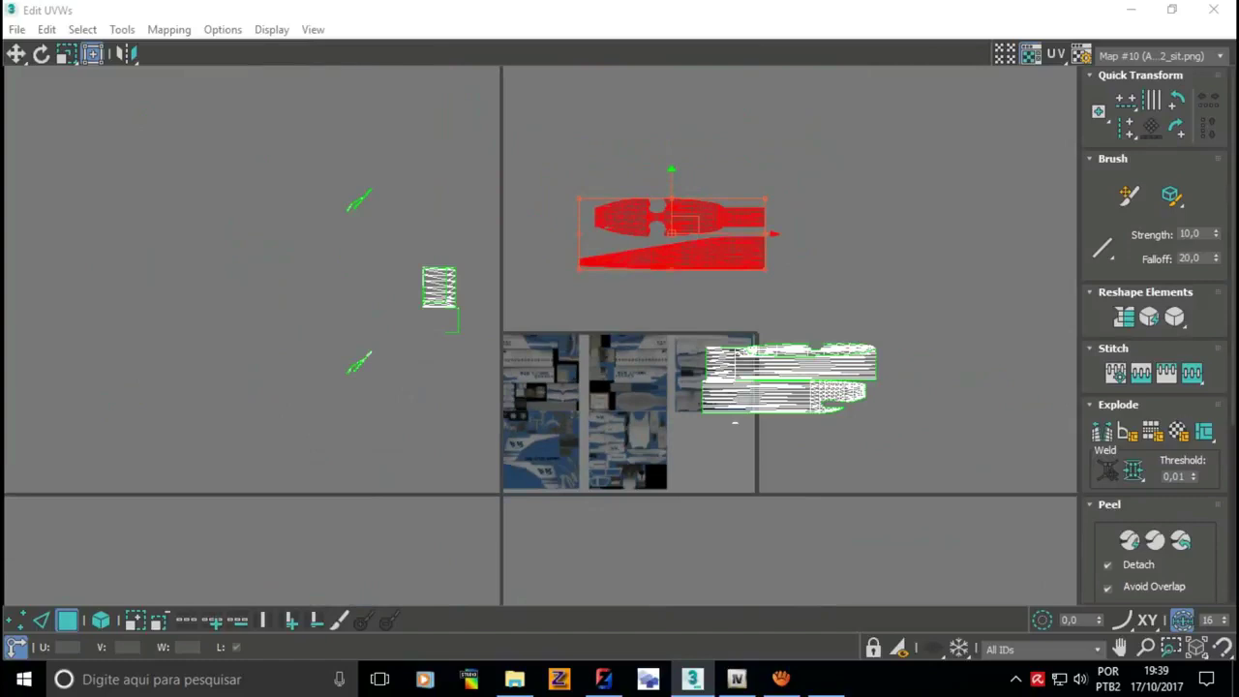
scroll(783, 128, up, 5)
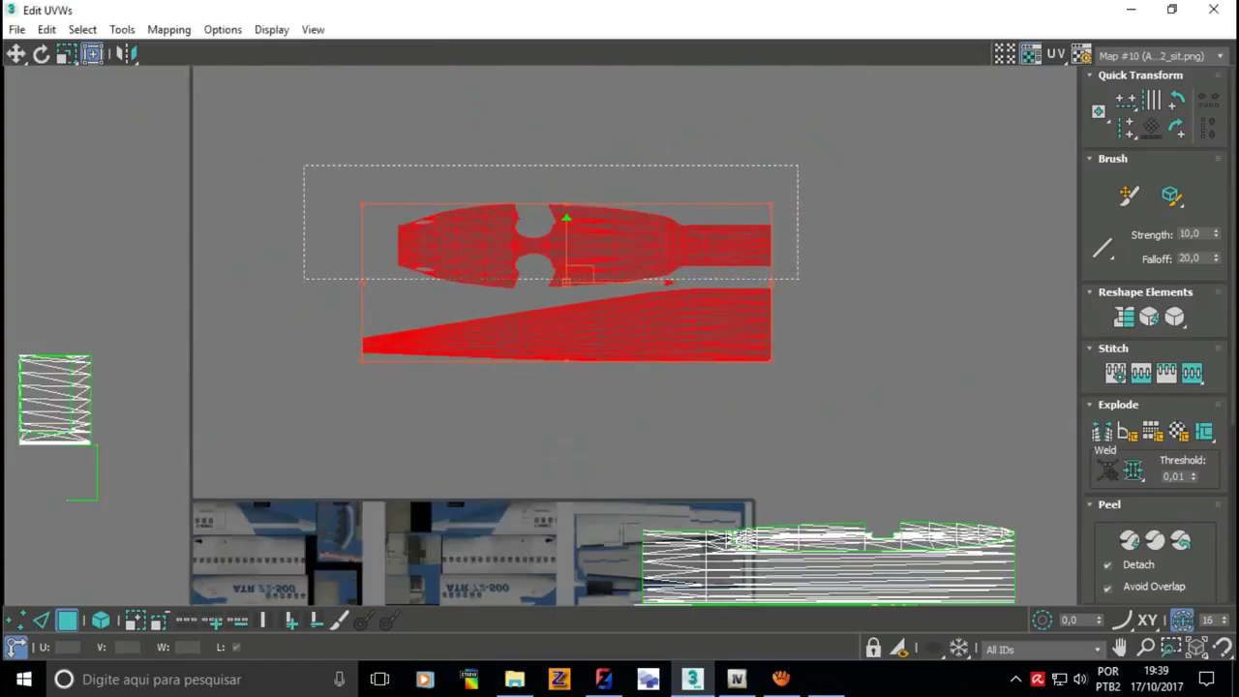
- Move only the top-view fuselage shell over the top-down fuselage artwork
drag(306, 279, 289, 279)
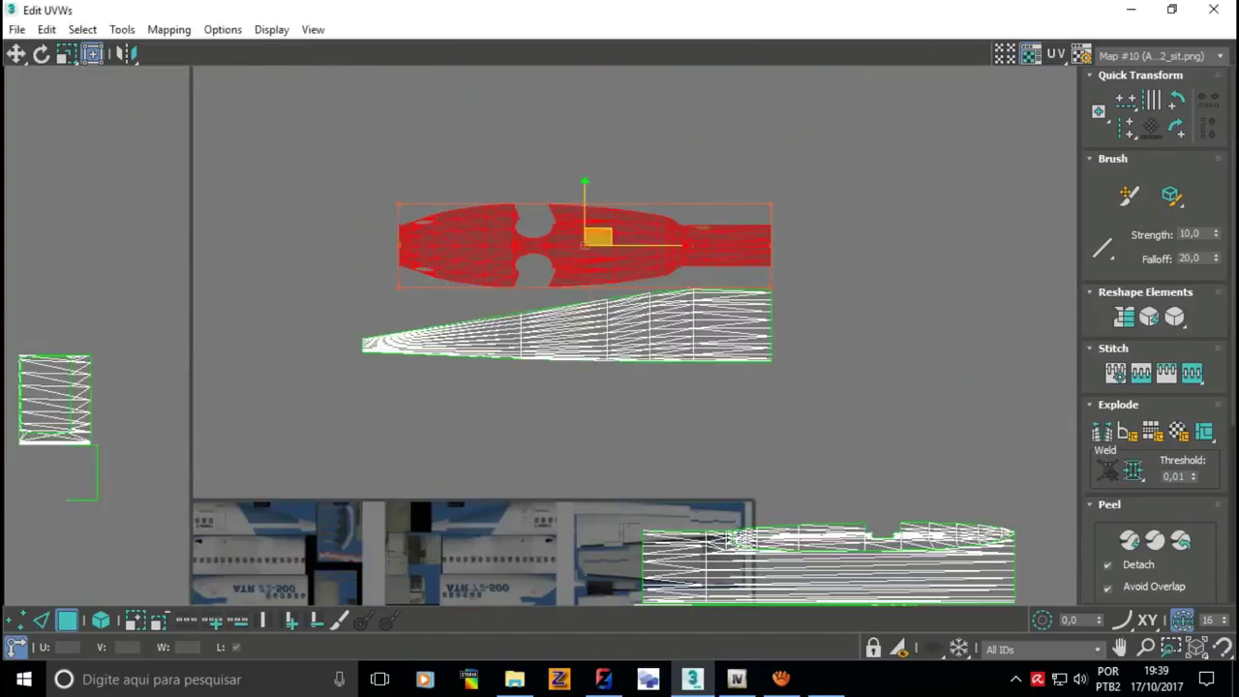
mouse_move(585, 242)
mouse_down()
mouse_move(607, 226)
mouse_move(579, 437)
mouse_up()
scroll(608, 226, down, 2)
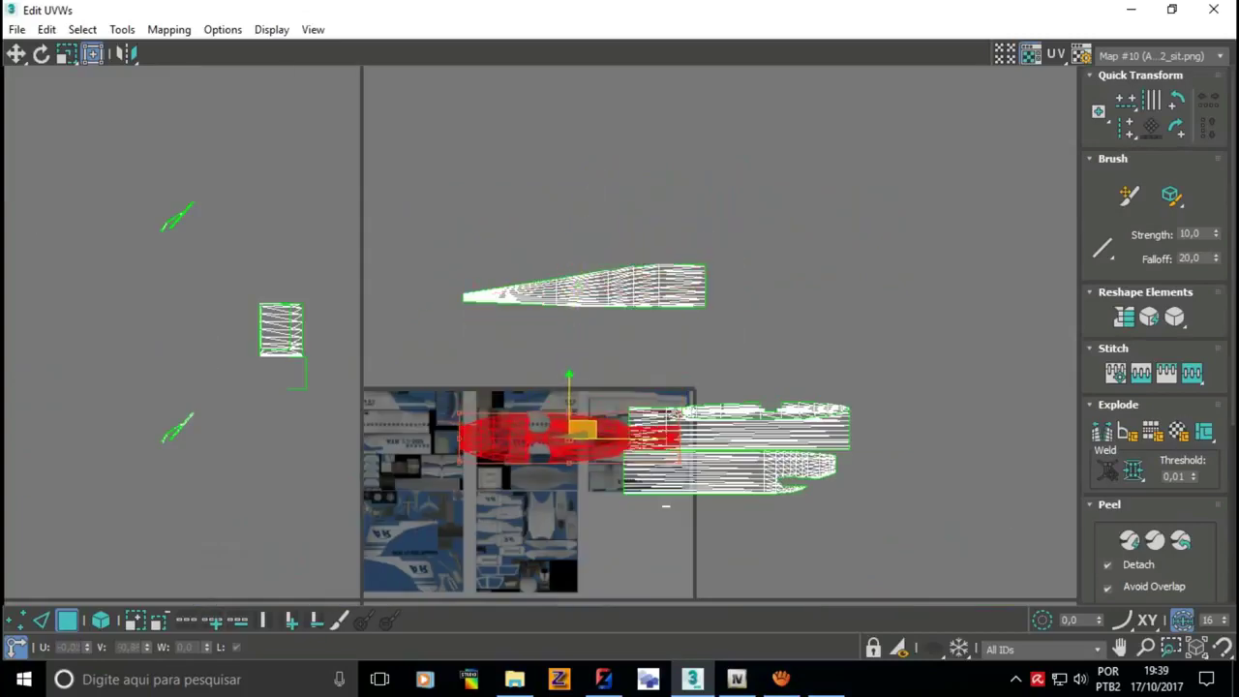
scroll(667, 504, up, 2)
scroll(666, 504, up, 3)
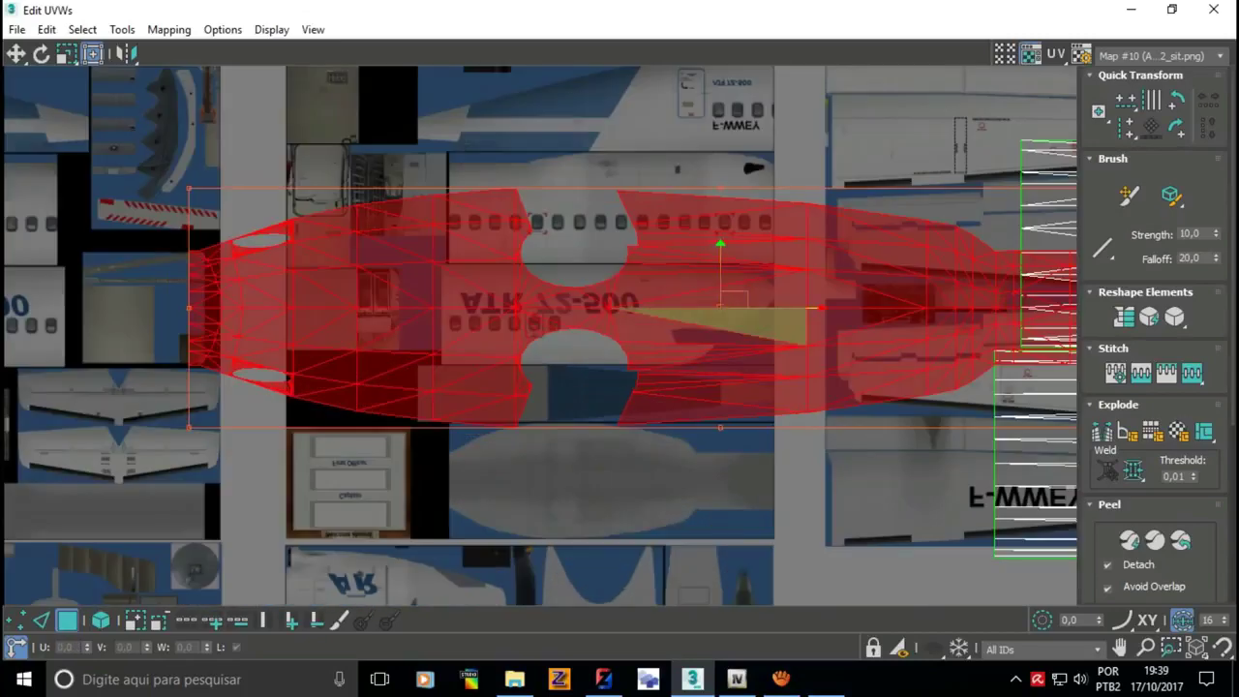
drag(615, 348, 244, 450)
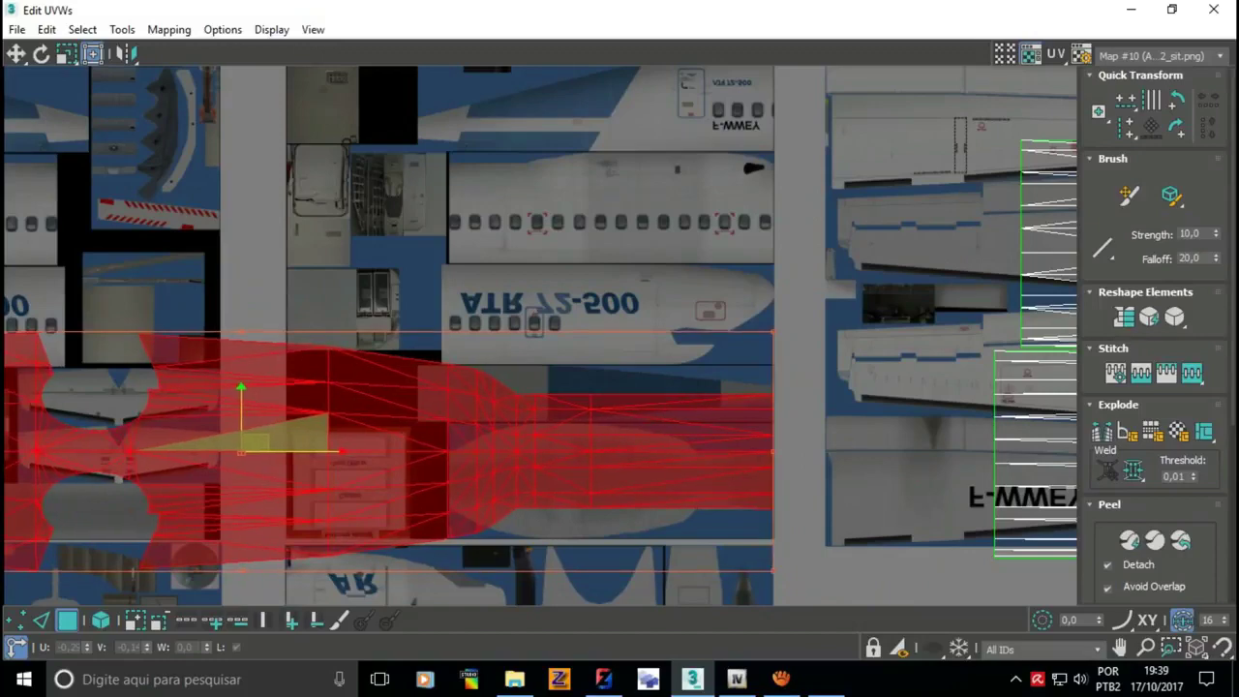
scroll(504, 358, down, 1)
- Freeform-scale the top-view shell to the panel's size and align its top-left corner
drag(18, 348, 457, 397)
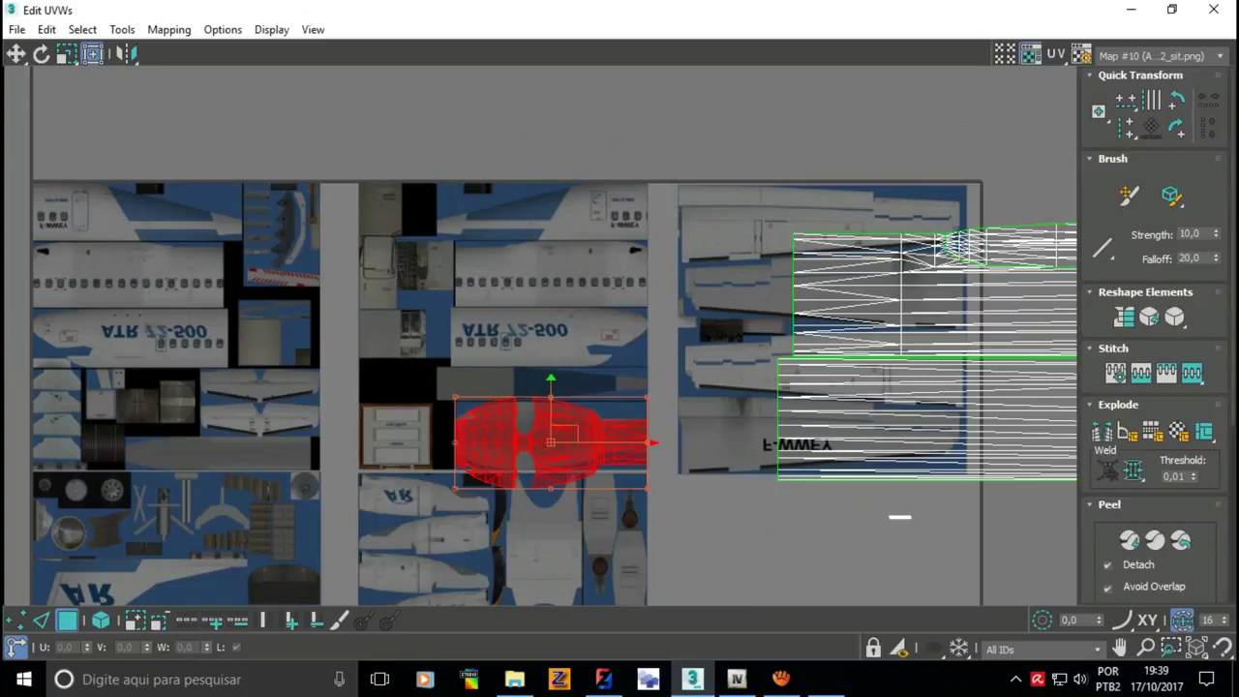
scroll(480, 475, up, 5)
scroll(480, 475, up, 1)
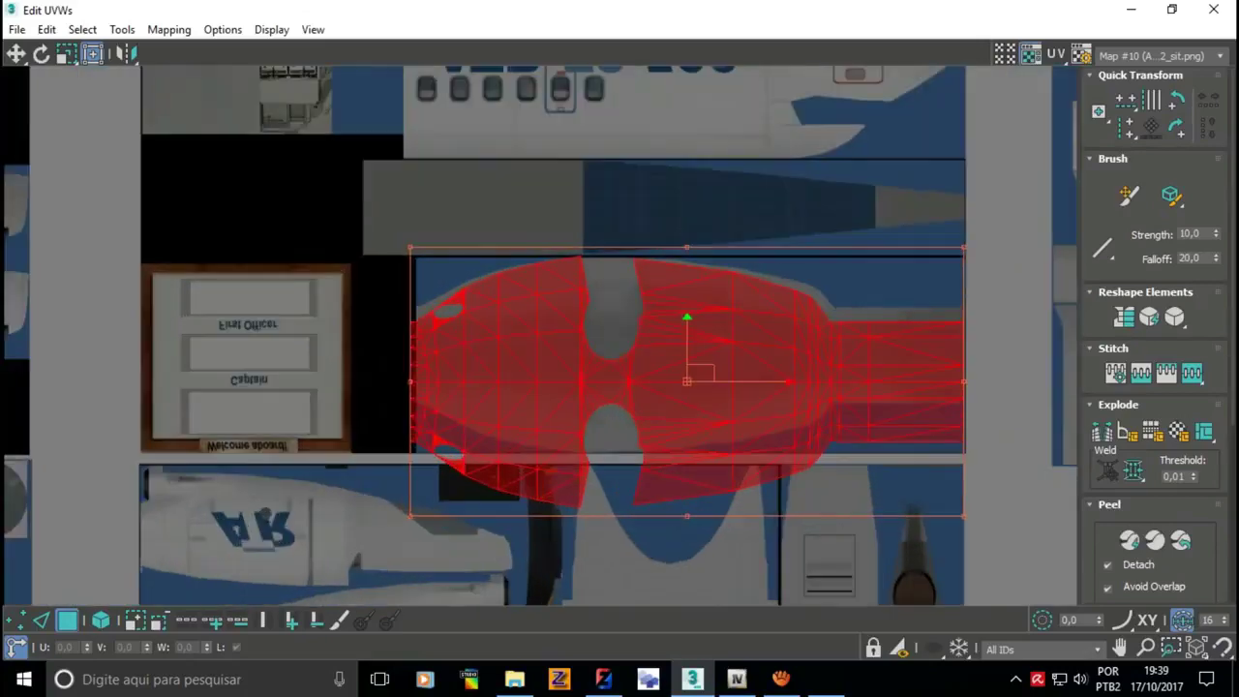
drag(687, 516, 691, 449)
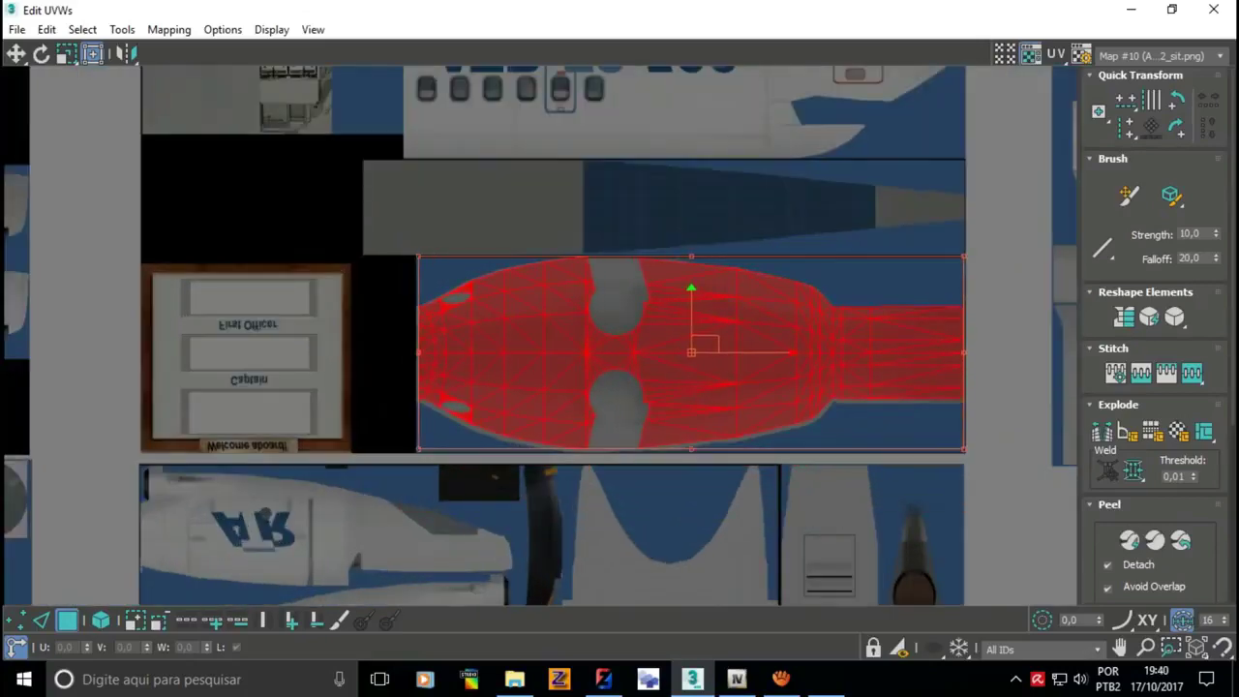
drag(691, 449, 691, 451)
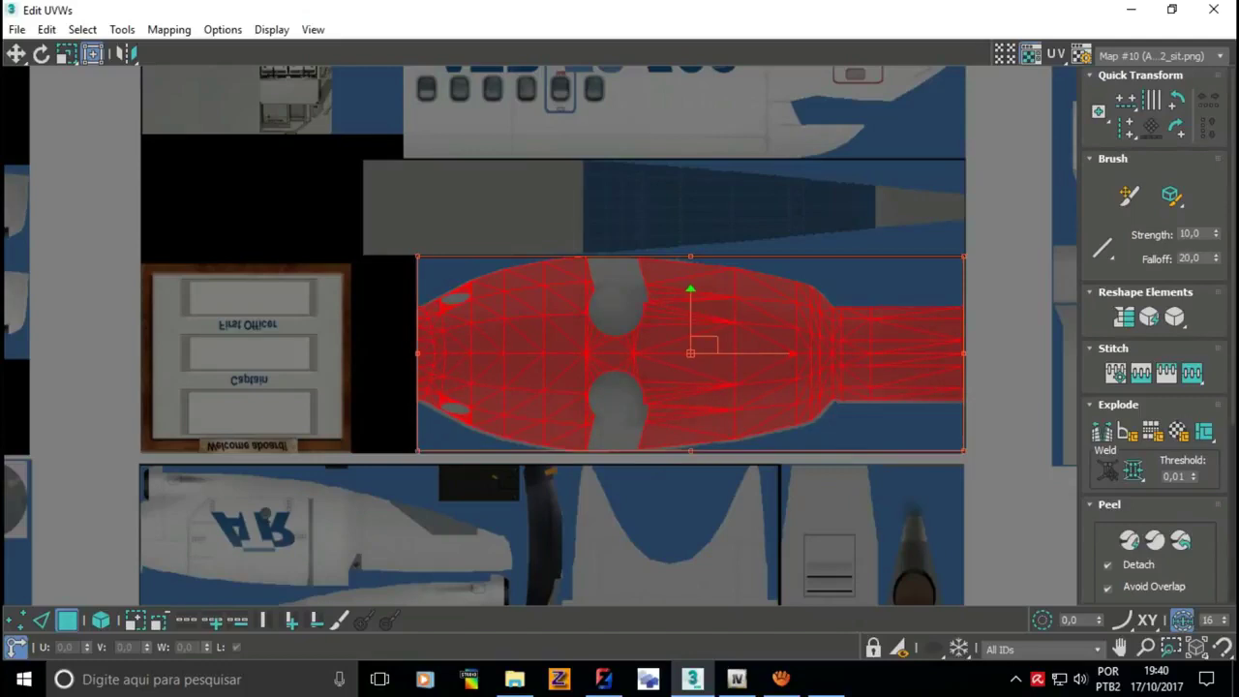
drag(419, 452, 418, 452)
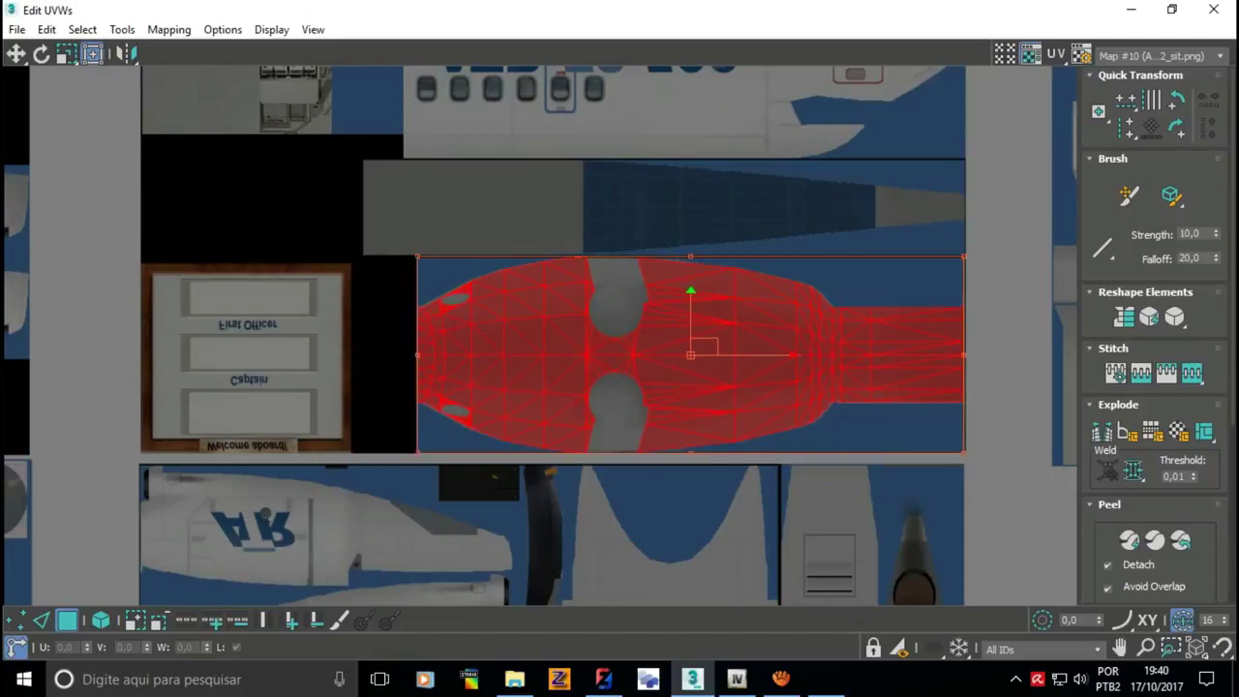
scroll(422, 253, up, 4)
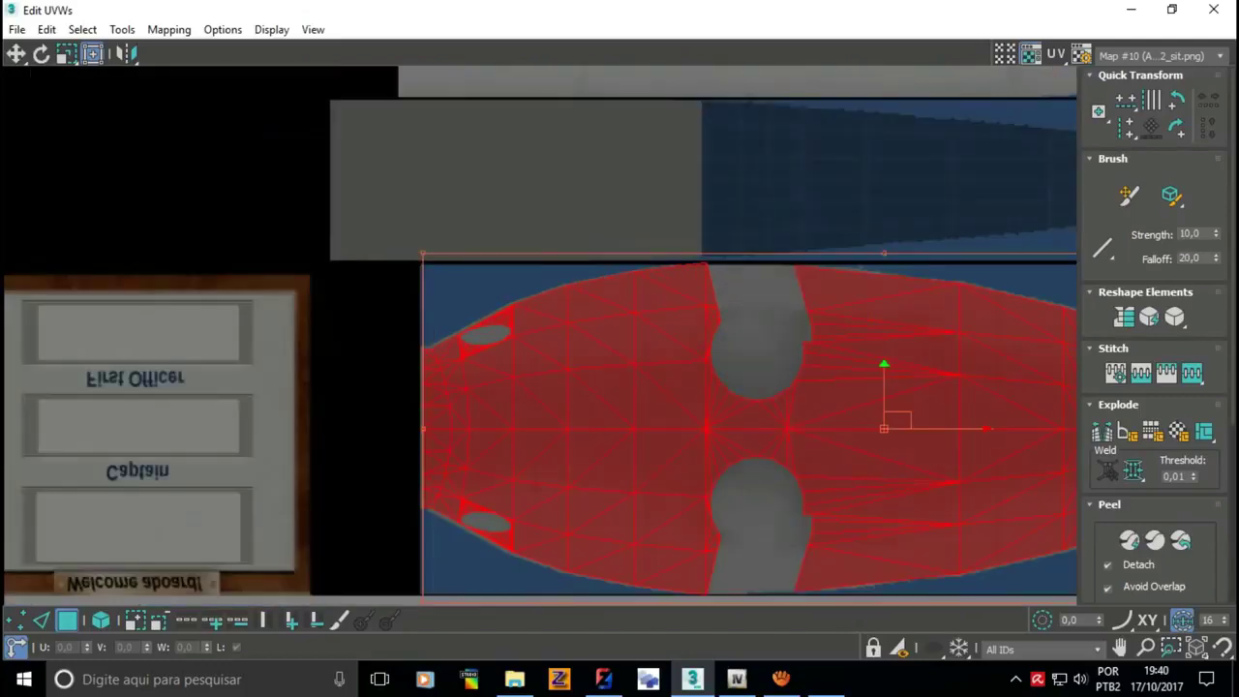
scroll(422, 254, up, 4)
drag(399, 270, 392, 277)
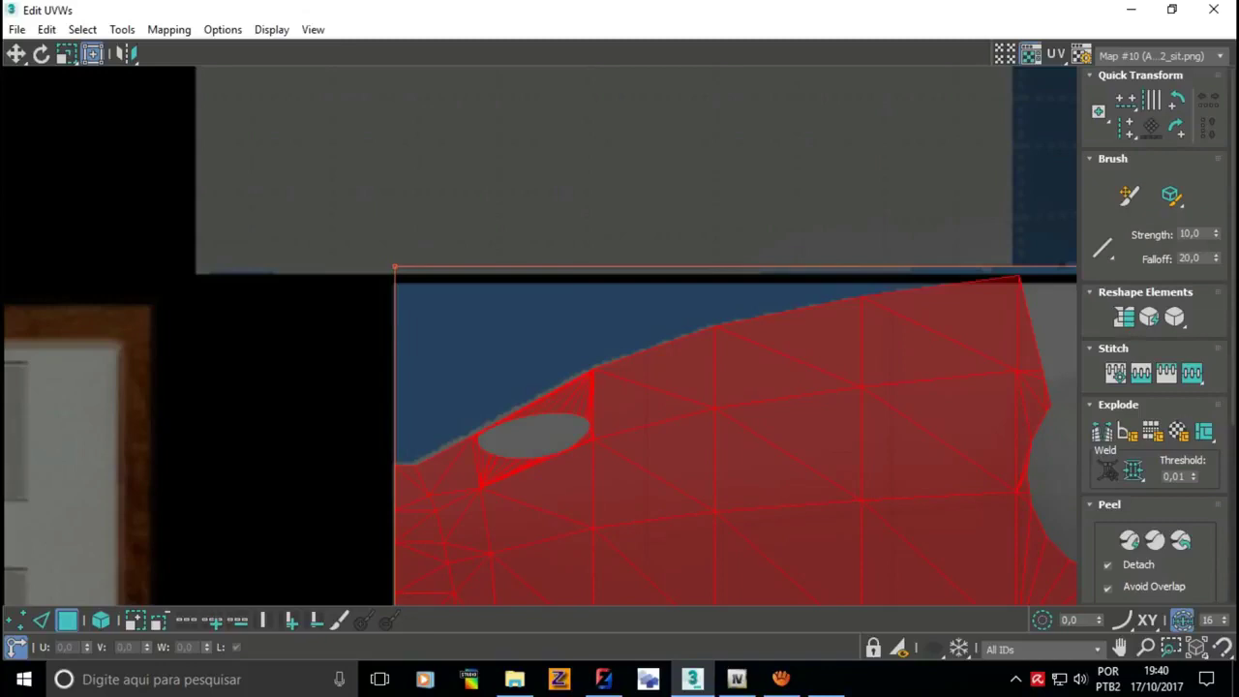
- Narrow the top-view shell slightly to match the fuselage outline
scroll(300, 302, down, 4)
scroll(300, 302, down, 1)
scroll(364, 265, up, 3)
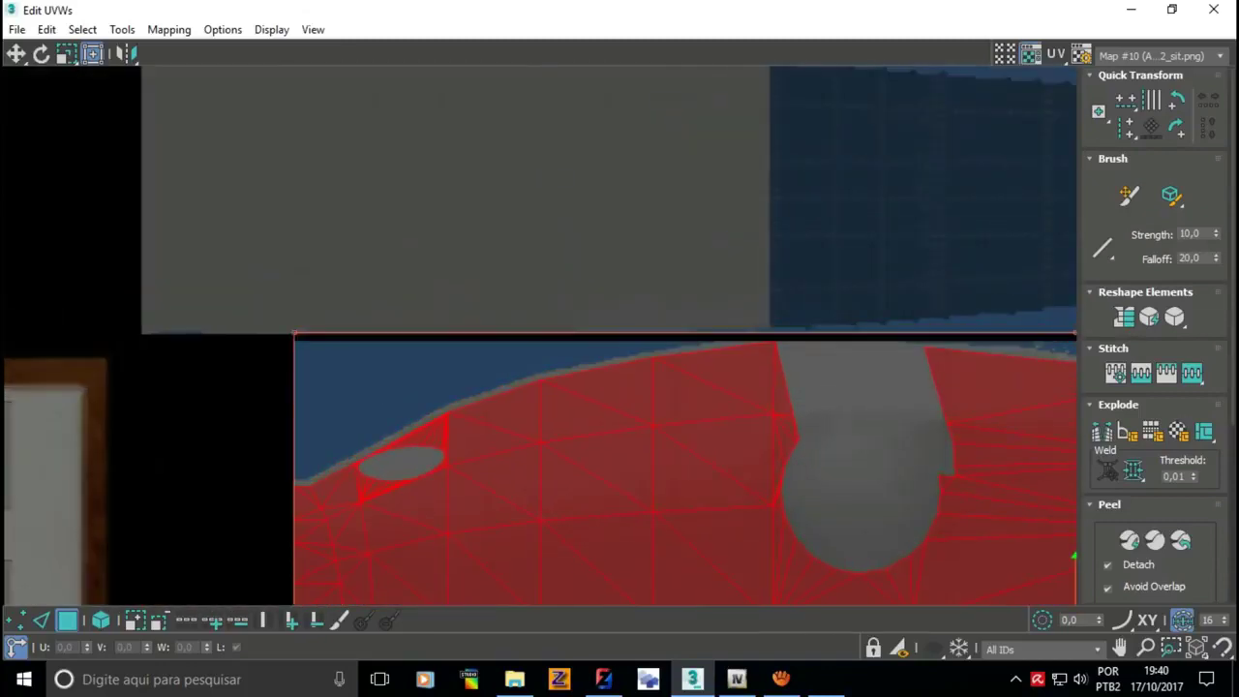
scroll(332, 233, down, 3)
scroll(586, 435, up, 3)
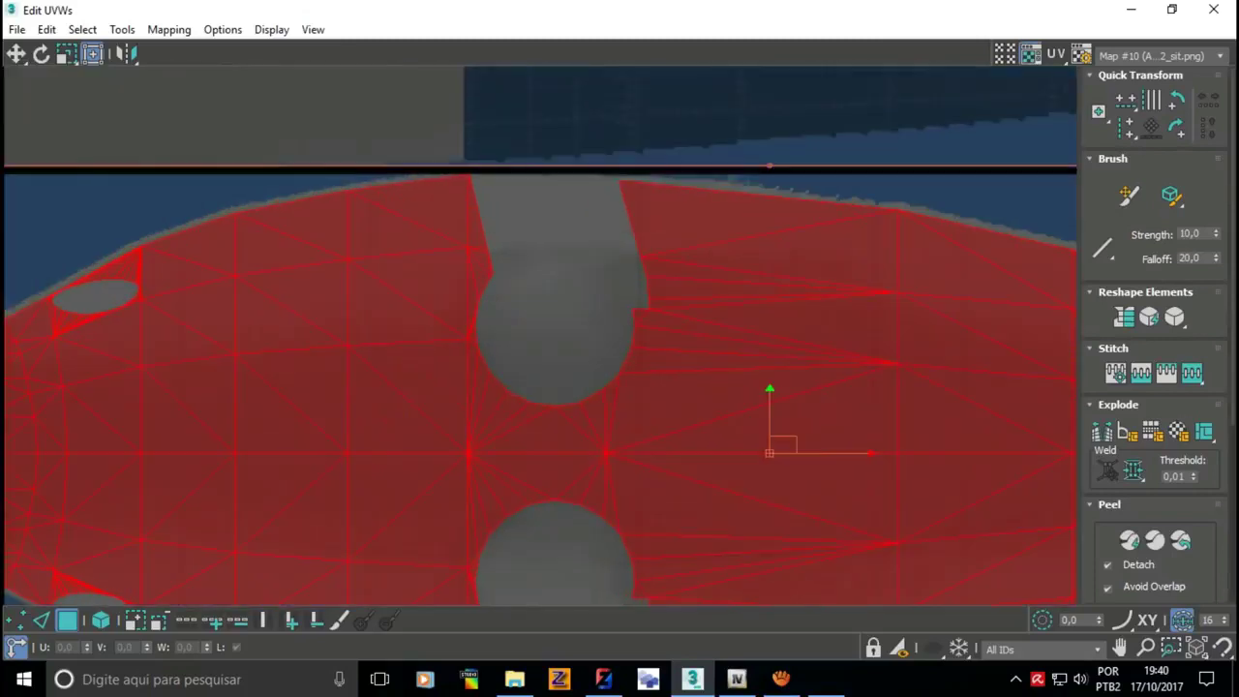
scroll(587, 560, down, 2)
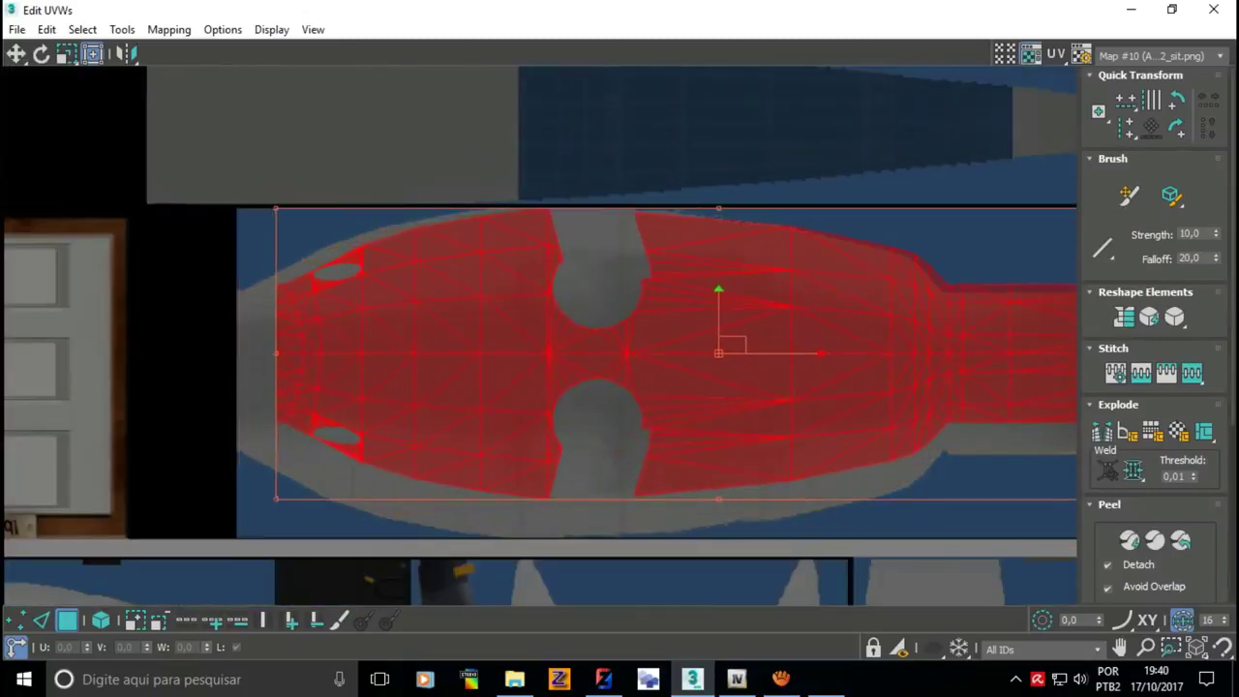
drag(234, 369, 239, 369)
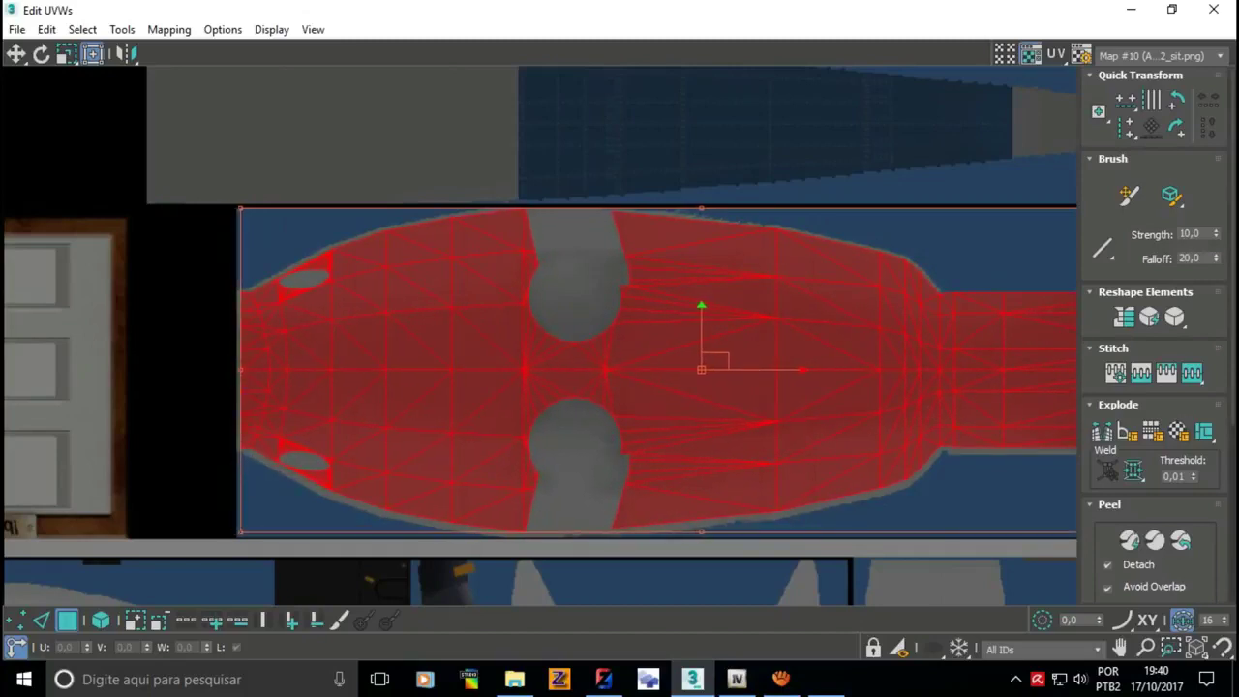
scroll(254, 535, down, 3)
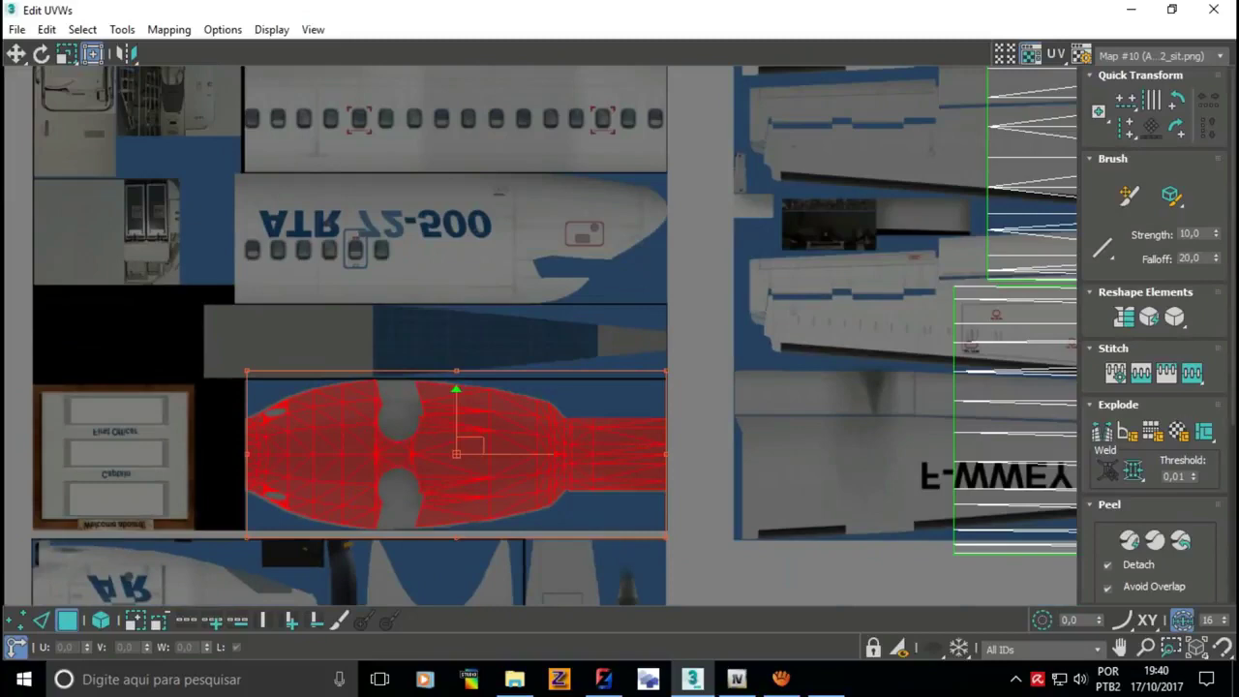
scroll(677, 475, up, 3)
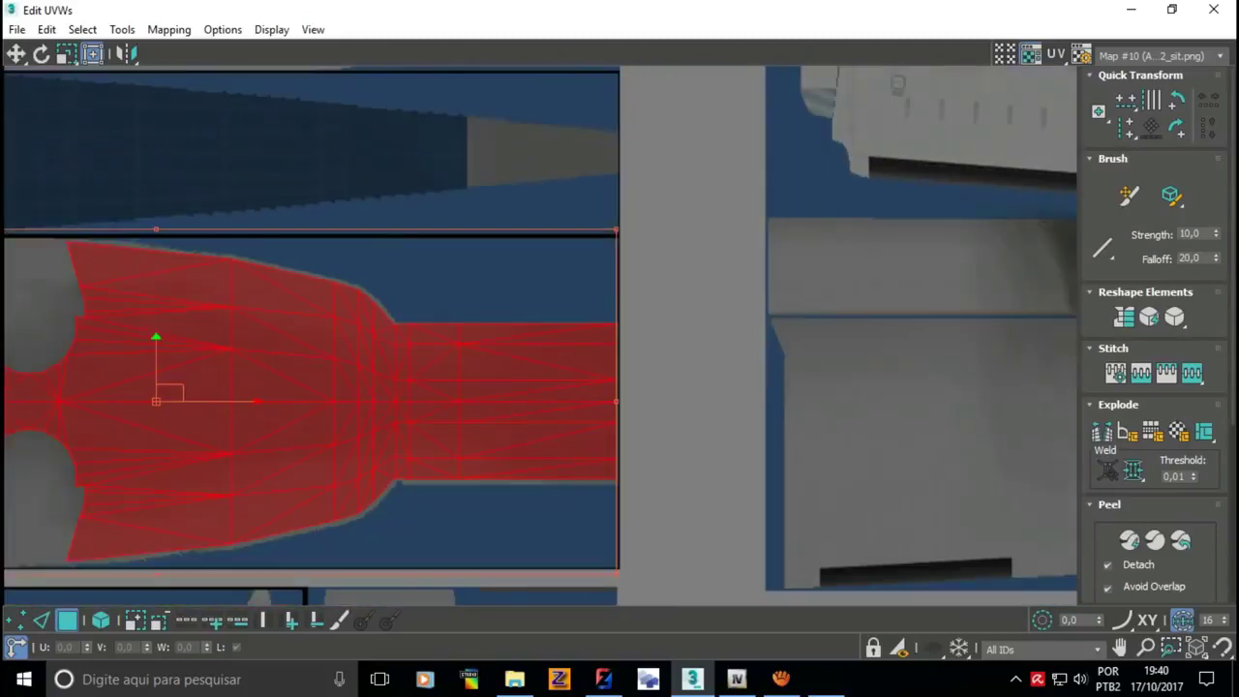
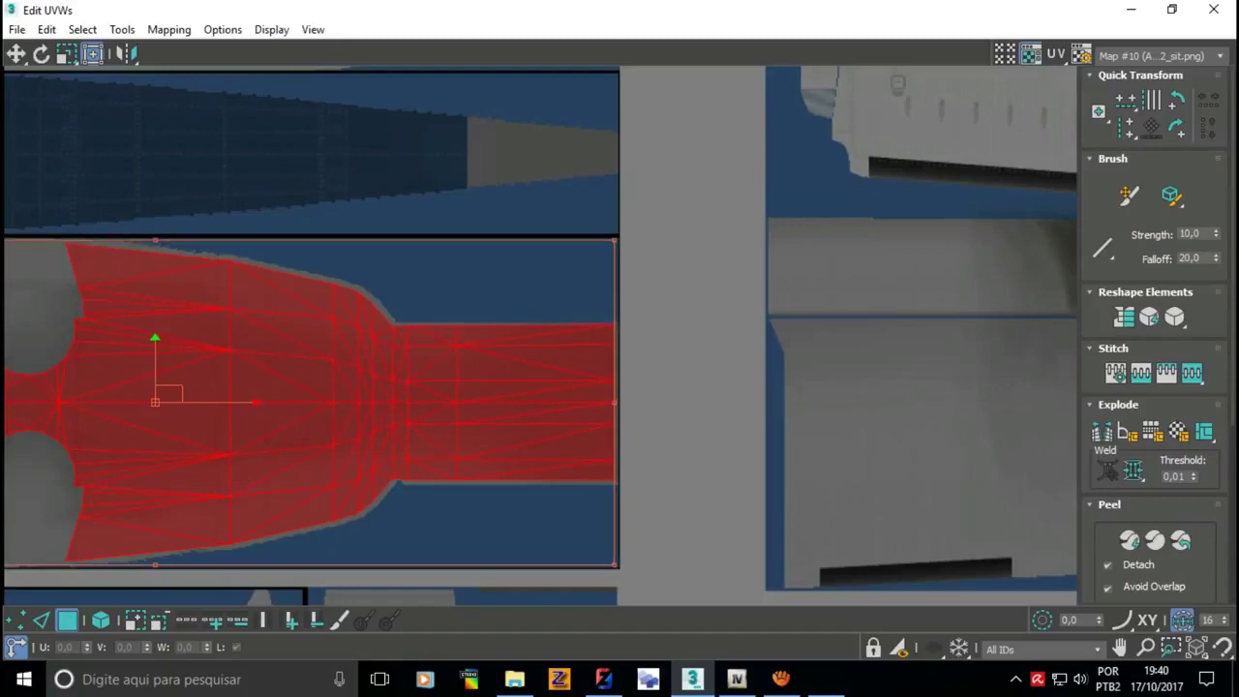
- Select the tapered rear-fuselage UV island and move it down onto the texture
scroll(764, 492, down, 3)
scroll(764, 491, down, 3)
scroll(764, 491, down, 2)
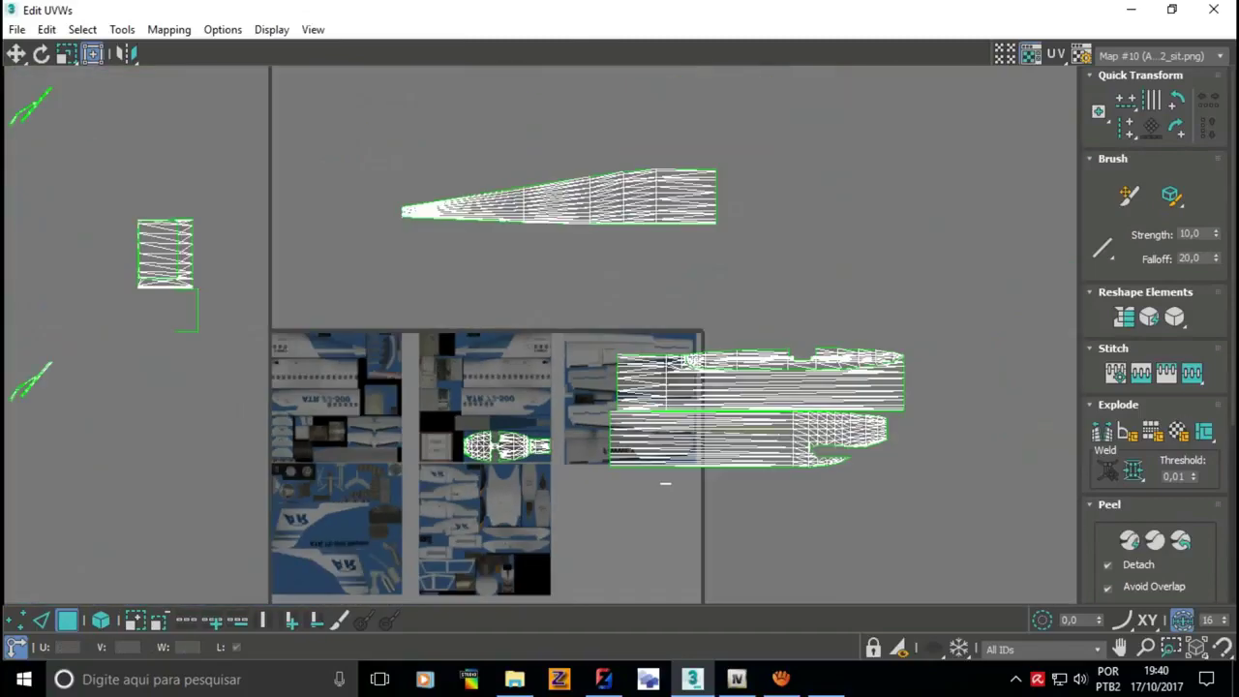
scroll(665, 485, down, 2)
scroll(594, 443, down, 1)
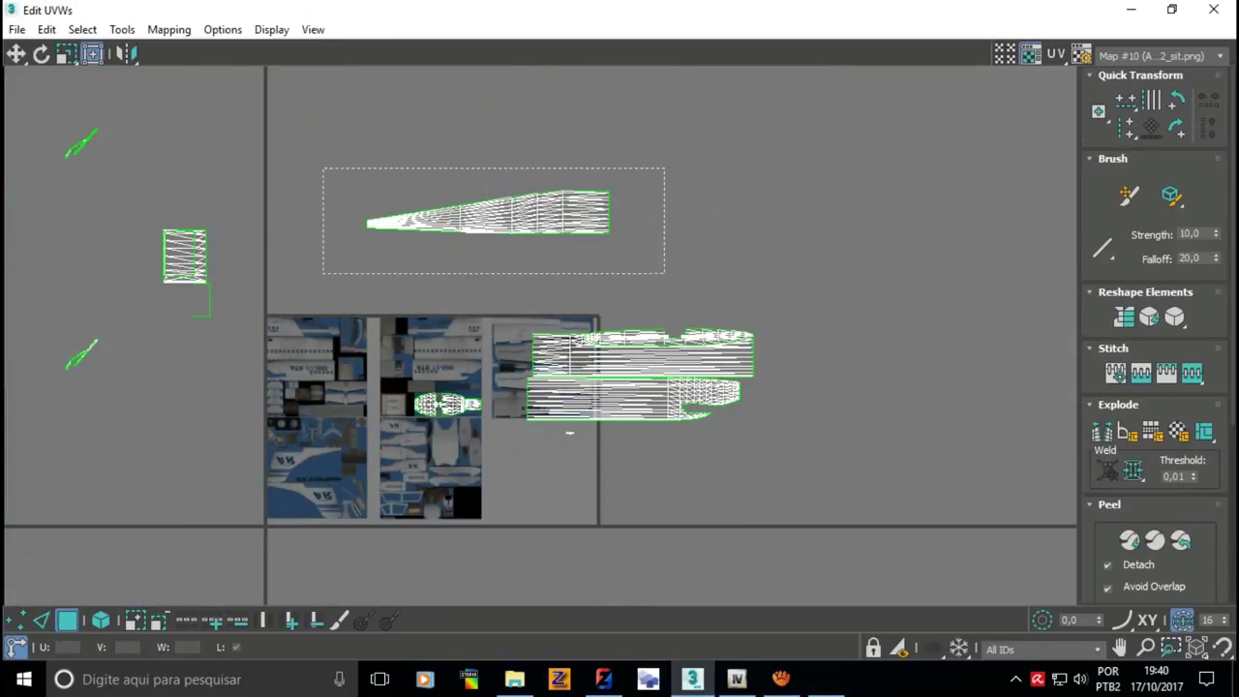
drag(324, 167, 664, 273)
scroll(458, 224, up, 2)
drag(517, 202, 579, 378)
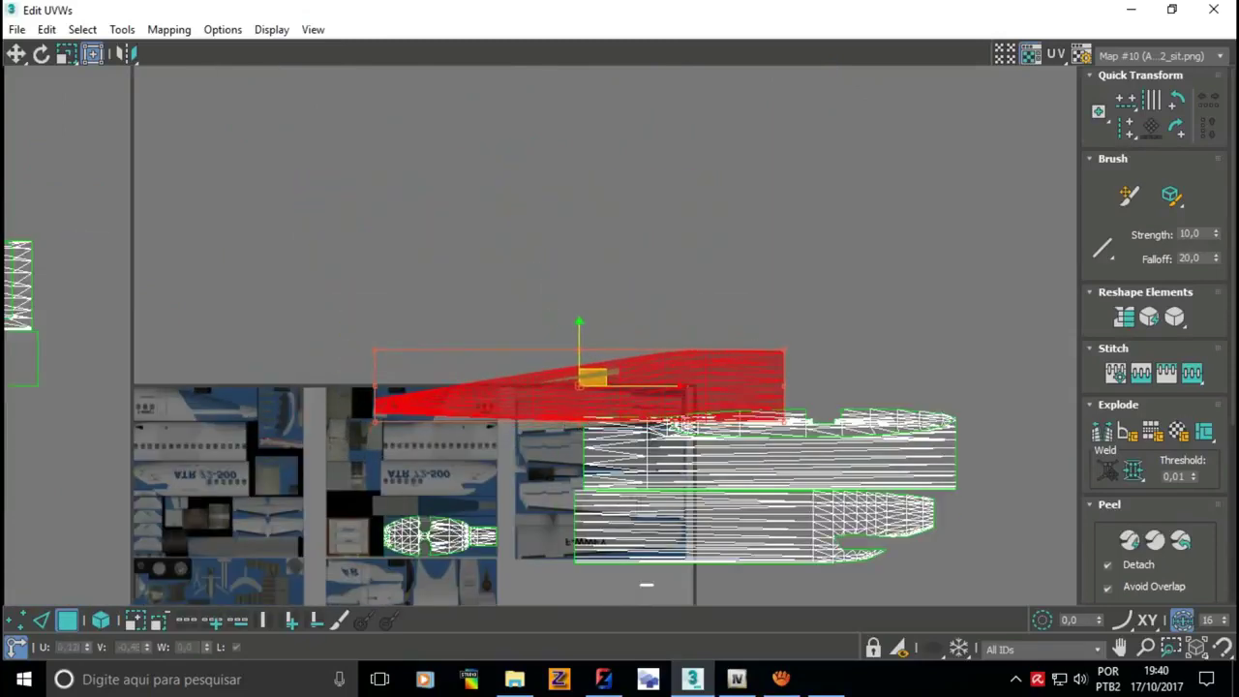
- Scale the tapered island down to roughly a third of its size, then slightly smaller
drag(782, 351, 512, 397)
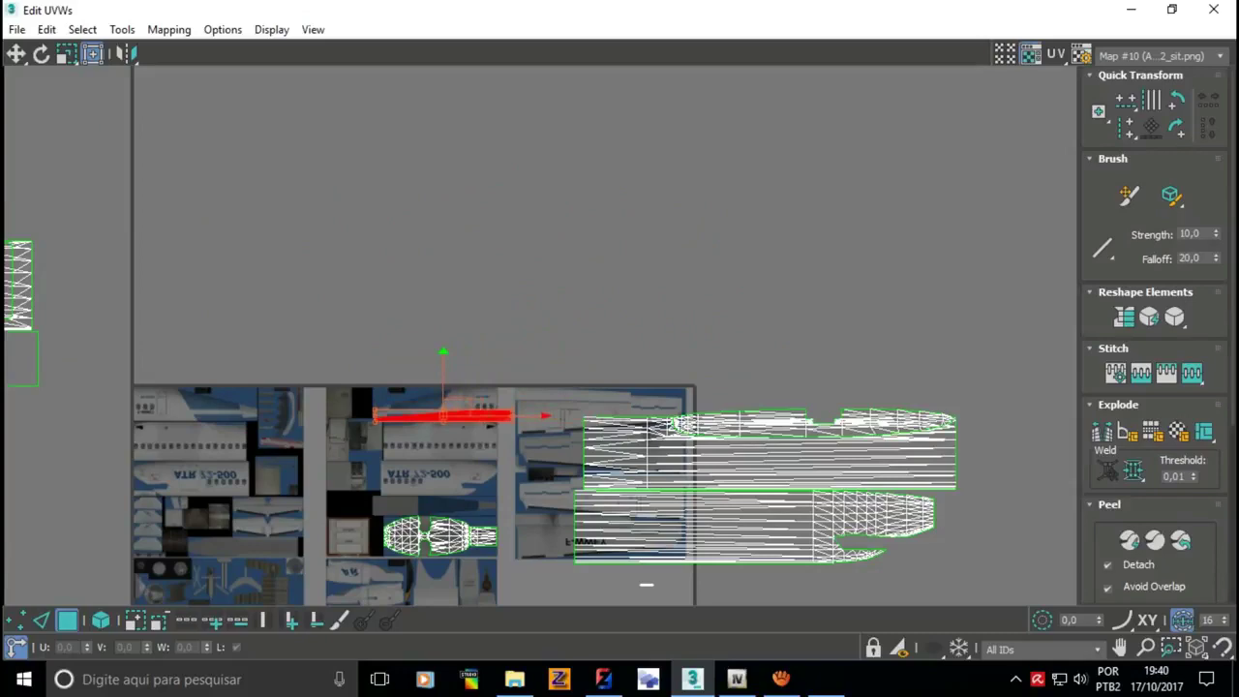
scroll(510, 397, up, 2)
scroll(510, 397, up, 2)
drag(528, 505, 508, 490)
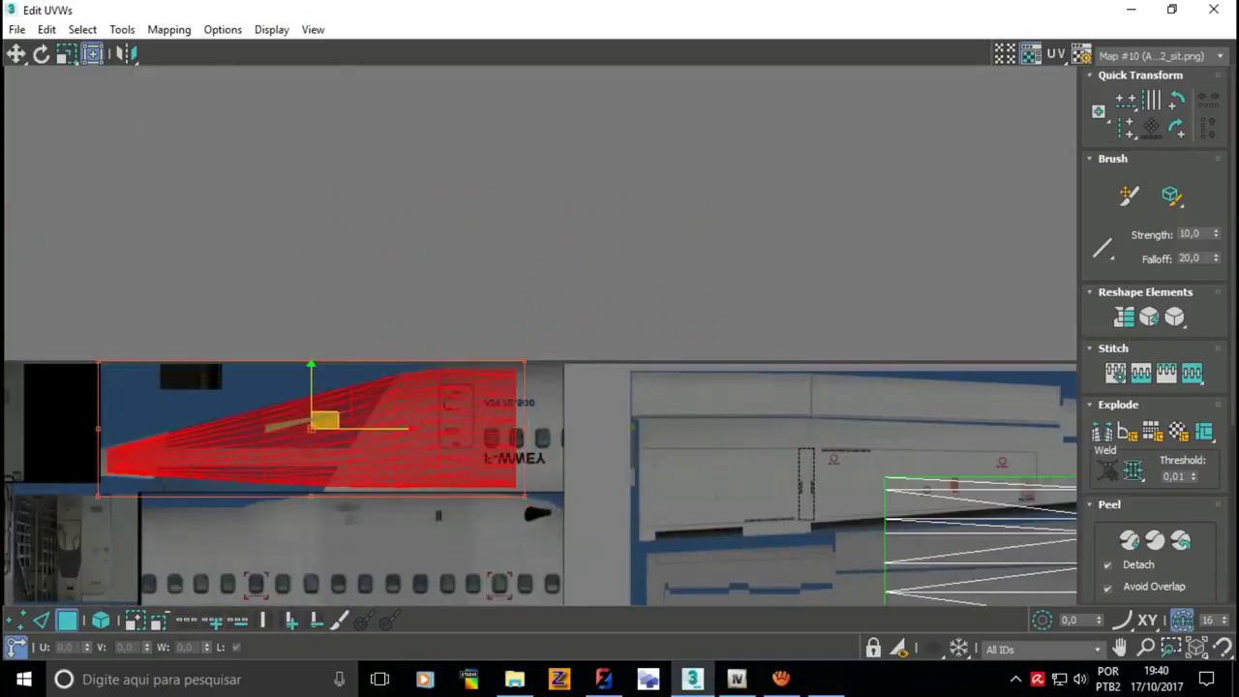
scroll(142, 449, up, 2)
scroll(143, 449, up, 2)
scroll(203, 455, up, 1)
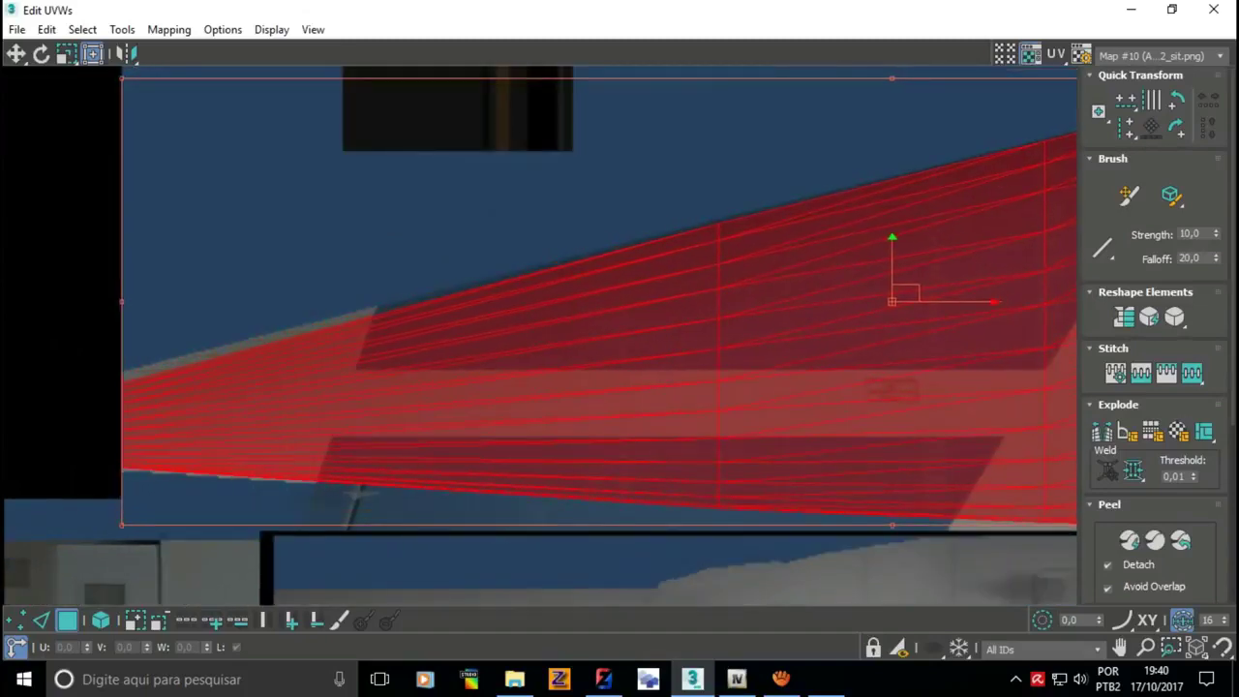
scroll(98, 562, down, 2)
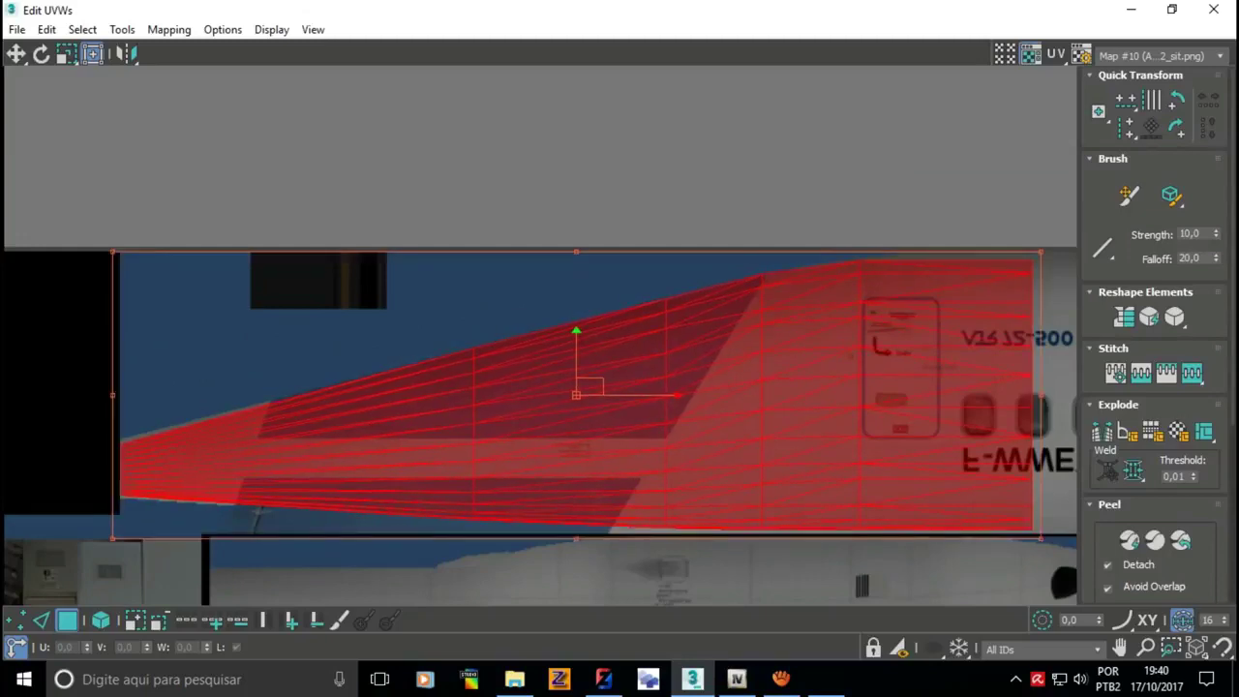
- Stretch and enlarge the island over the registration lettering, aligned to the strip's top edge
middle_drag(968, 387, 417, 378)
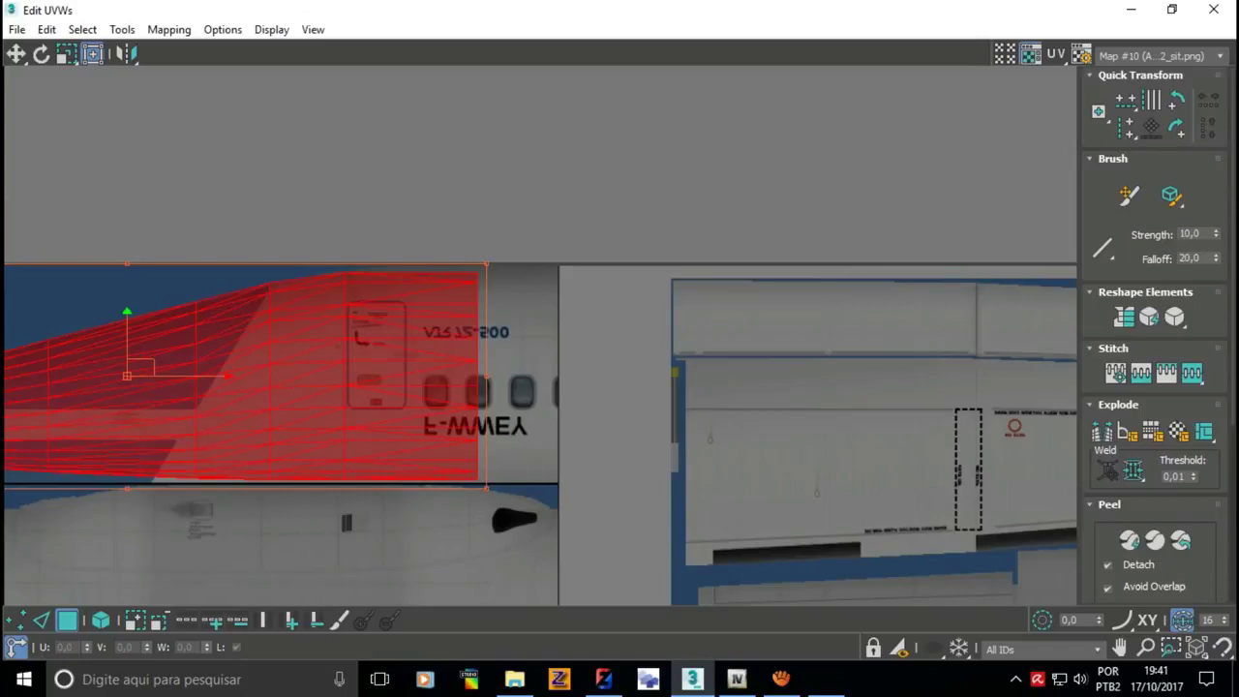
drag(486, 376, 557, 376)
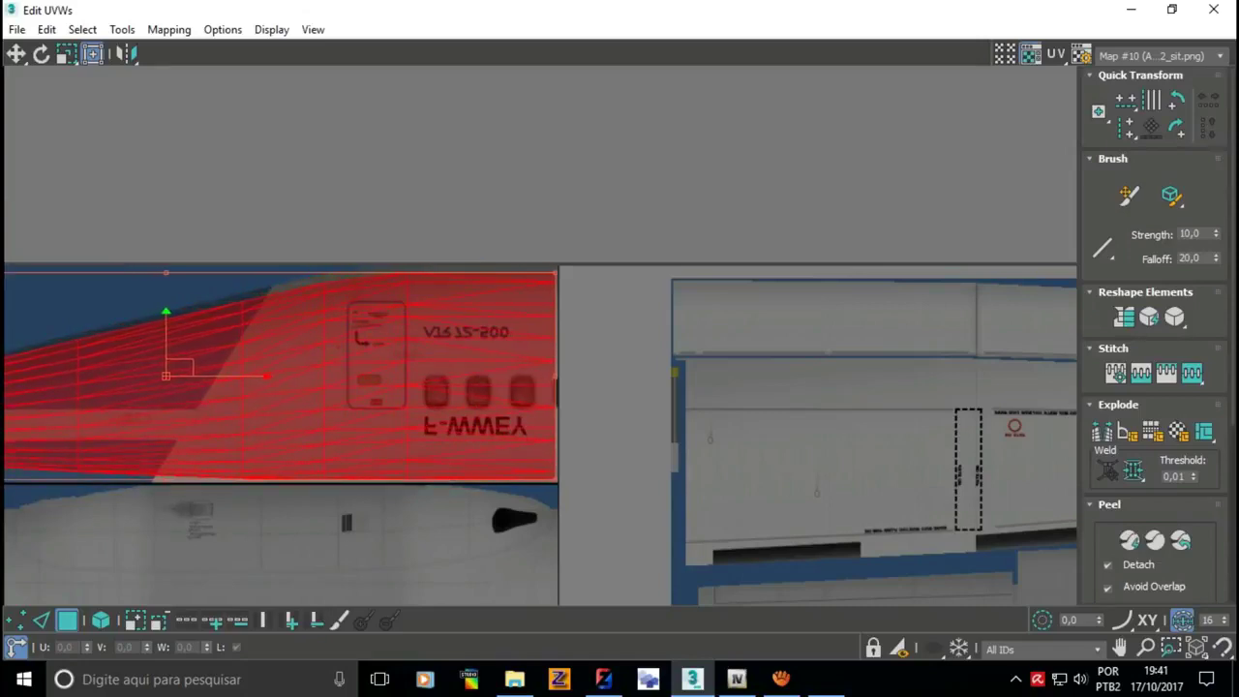
scroll(497, 413, up, 3)
scroll(555, 477, up, 2)
drag(561, 501, 577, 520)
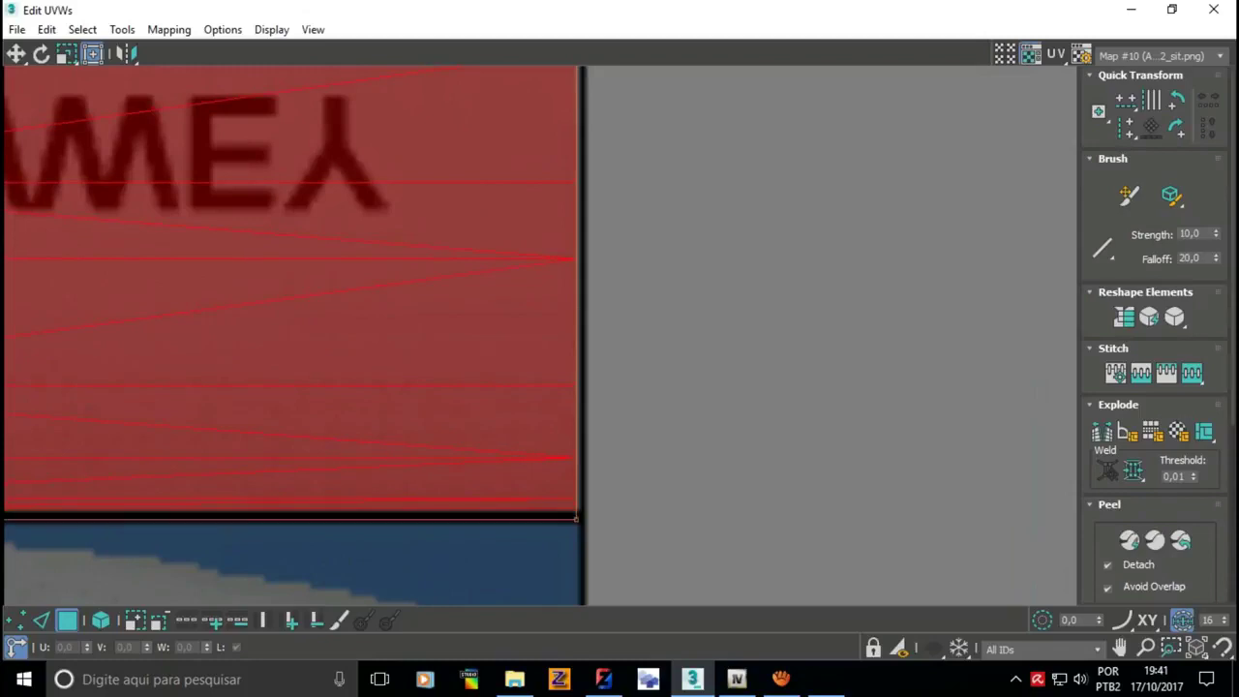
scroll(577, 520, down, 5)
scroll(668, 322, down, 2)
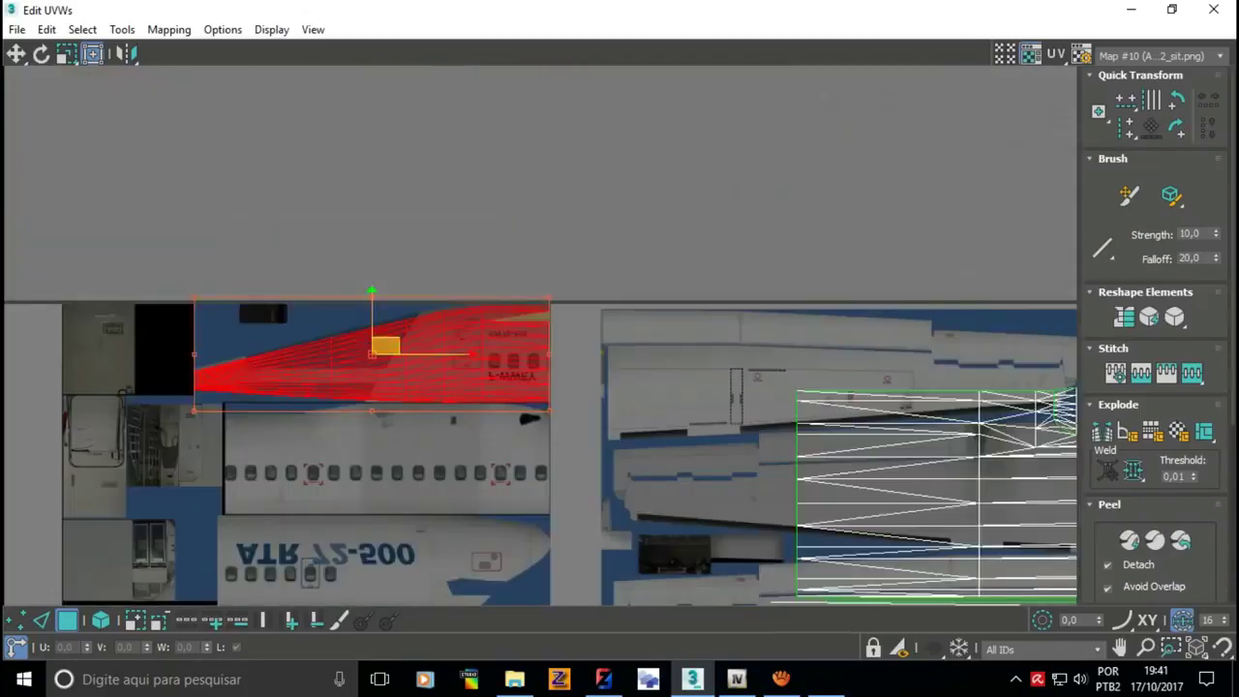
scroll(515, 302, up, 1)
scroll(515, 302, up, 1)
scroll(515, 303, up, 2)
scroll(515, 302, up, 4)
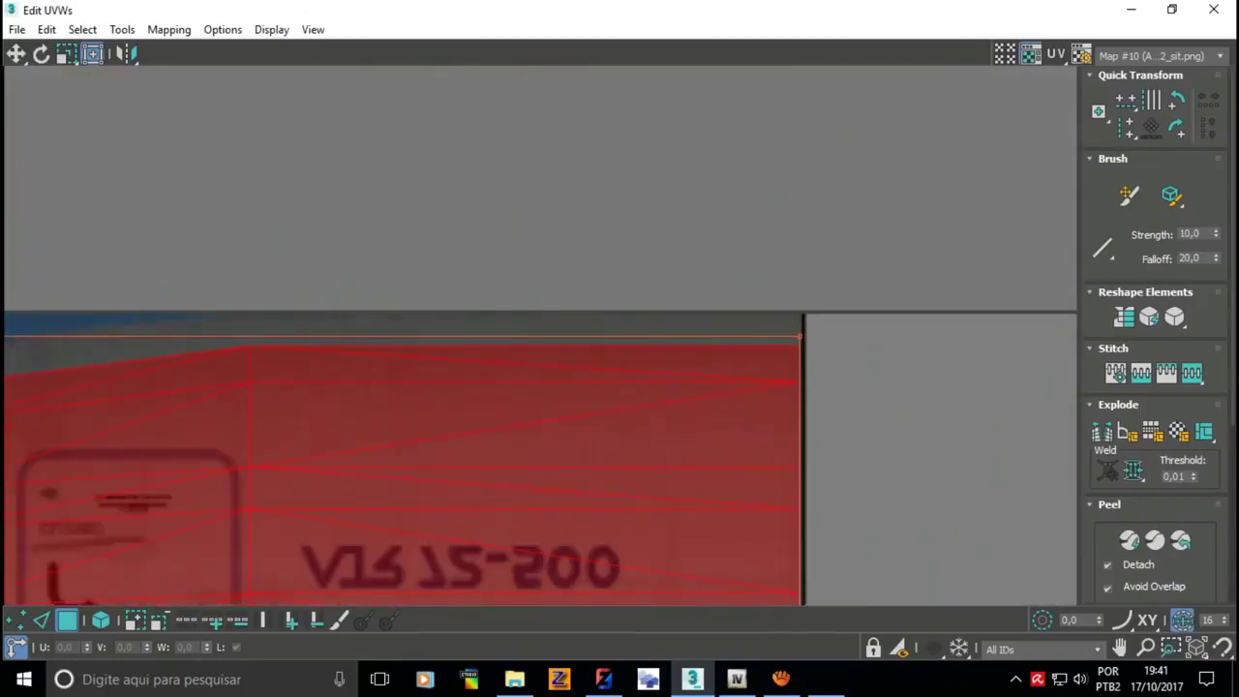
drag(800, 338, 800, 326)
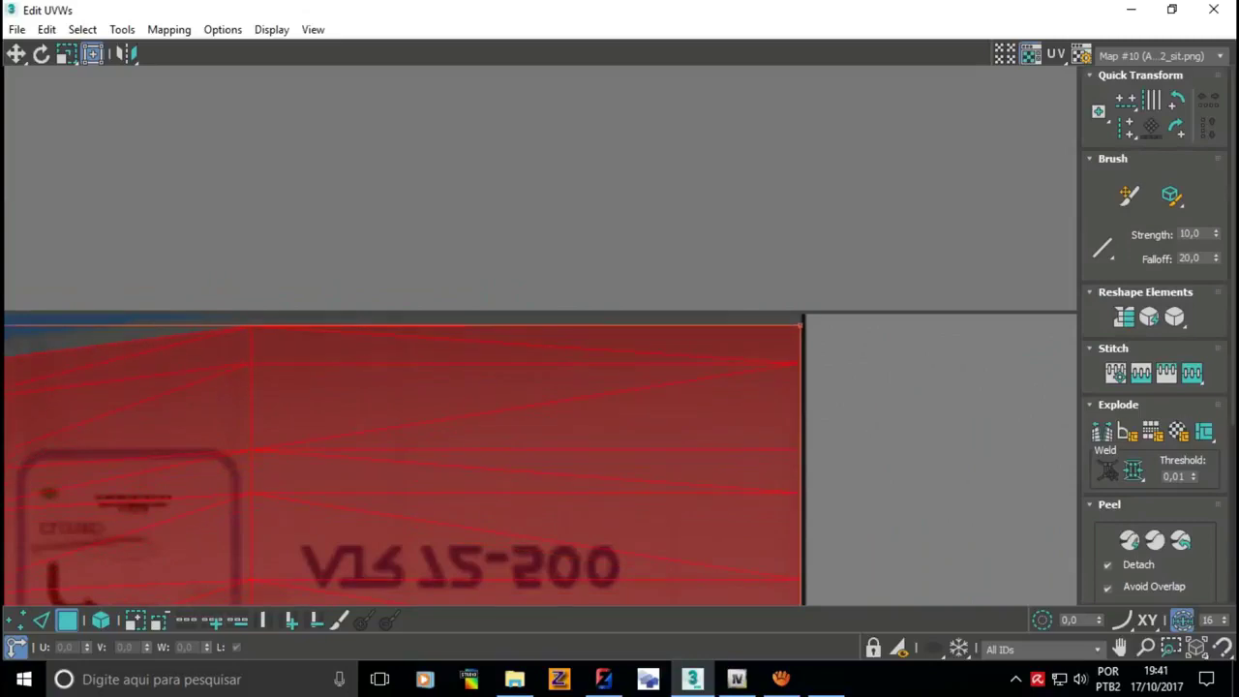
- Nudge the island's left end and bottom edge with the arrow keys to match the tail strip
scroll(801, 309, down, 2)
scroll(801, 310, down, 1)
scroll(802, 309, down, 1)
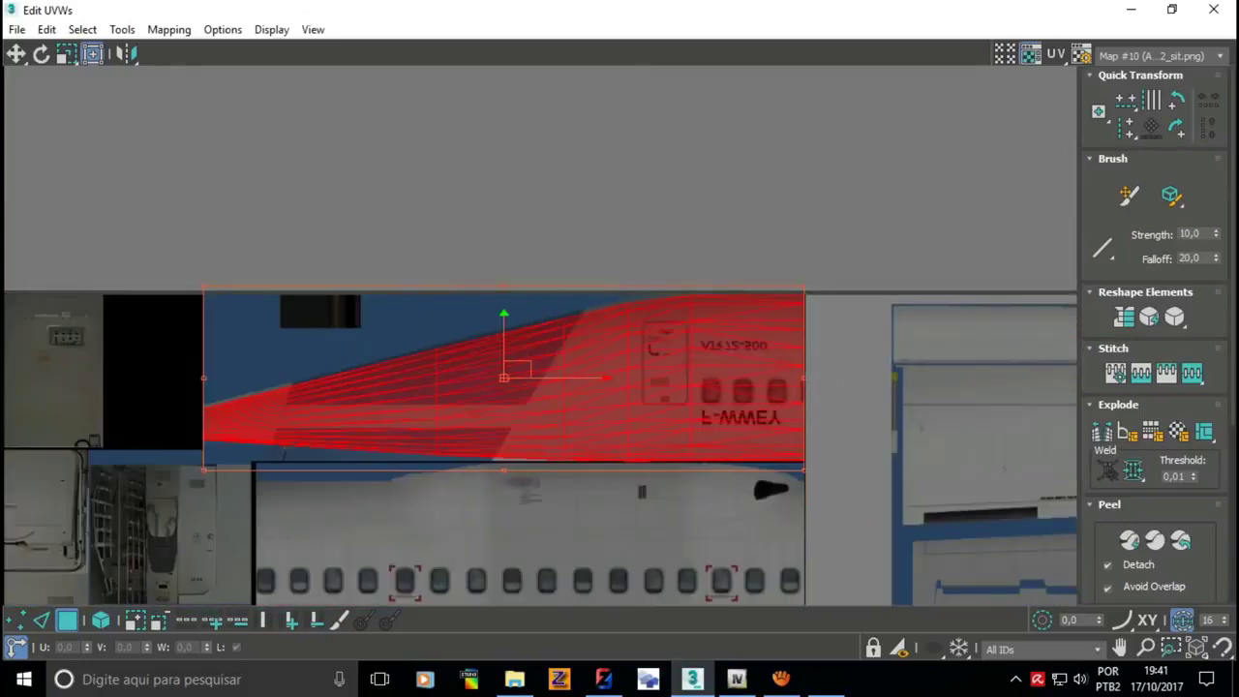
scroll(215, 441, up, 2)
scroll(215, 440, up, 2)
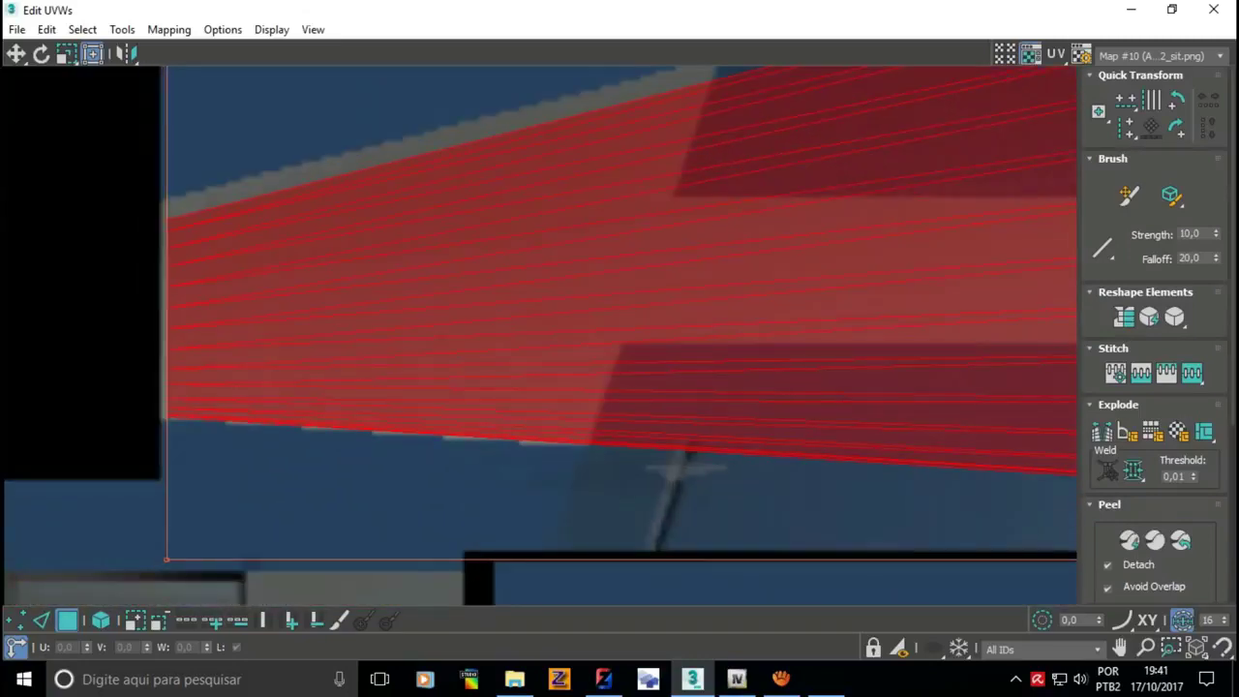
key(Left)
key(Up)
key(Up)
key(Up)
key(Left)
key(Down)
key(Down)
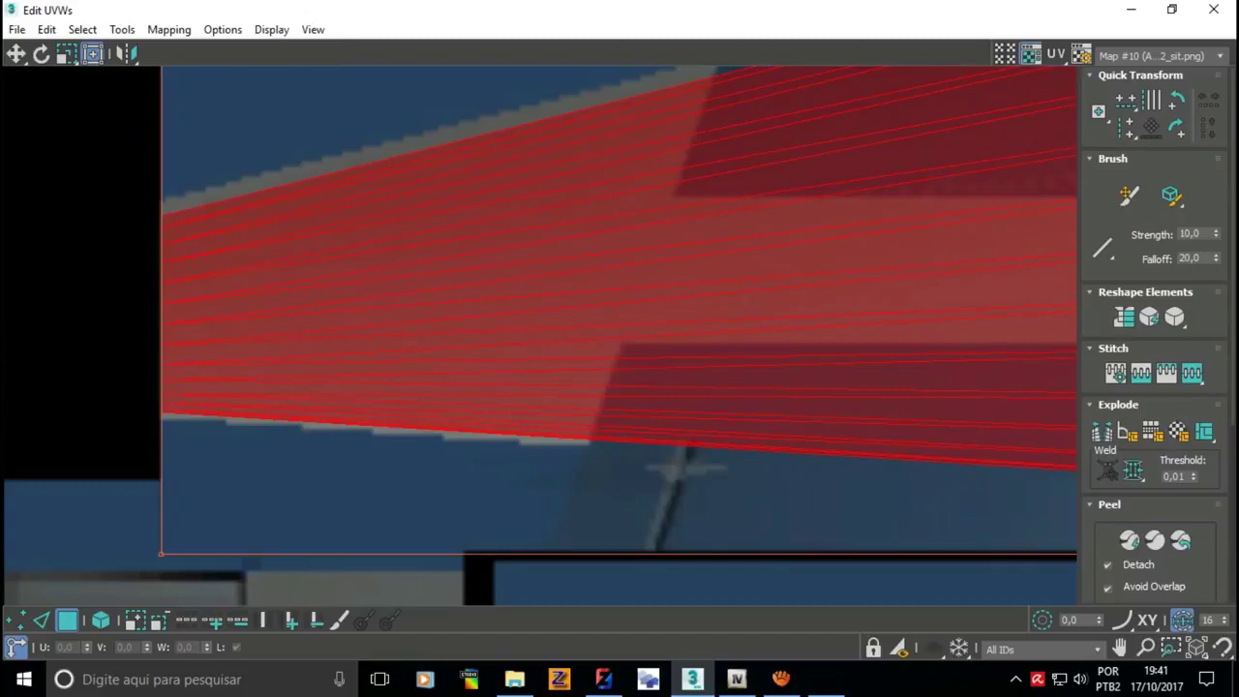
scroll(199, 407, down, 2)
scroll(198, 407, down, 4)
scroll(199, 407, down, 3)
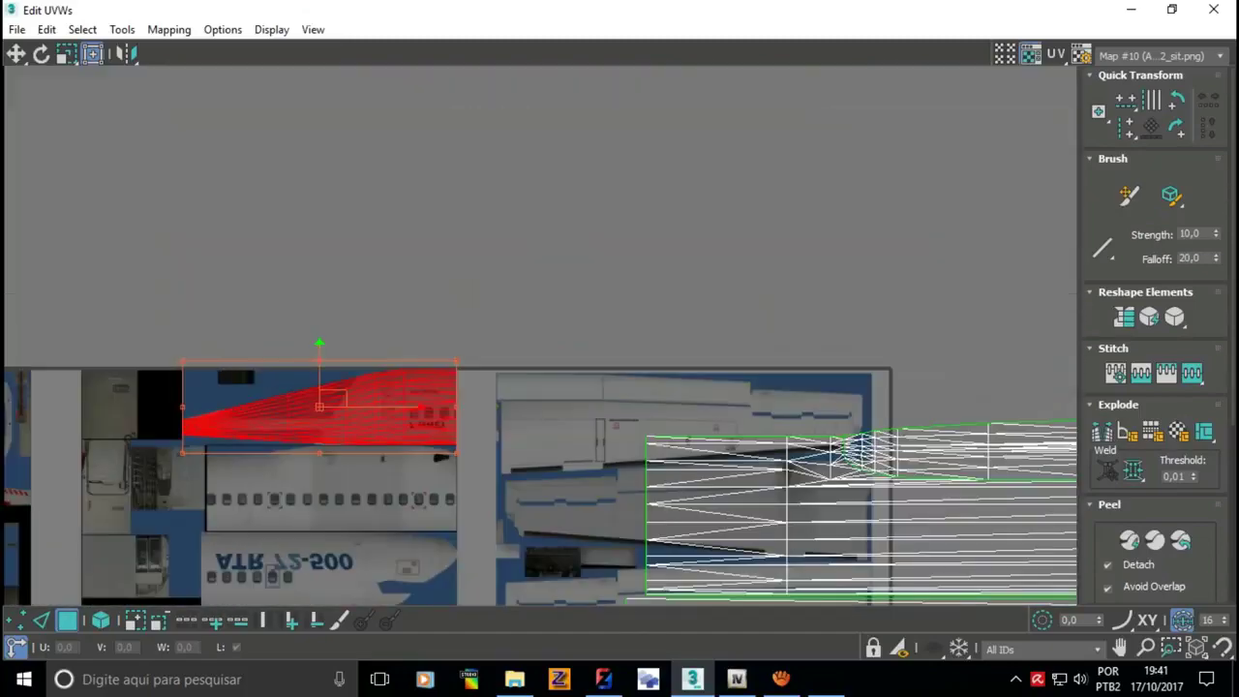
- Deselect the fitted tail island and begin marquee-selecting the lower fuselage island
key(ctrl+d)
scroll(351, 201, down, 4)
scroll(457, 272, up, 2)
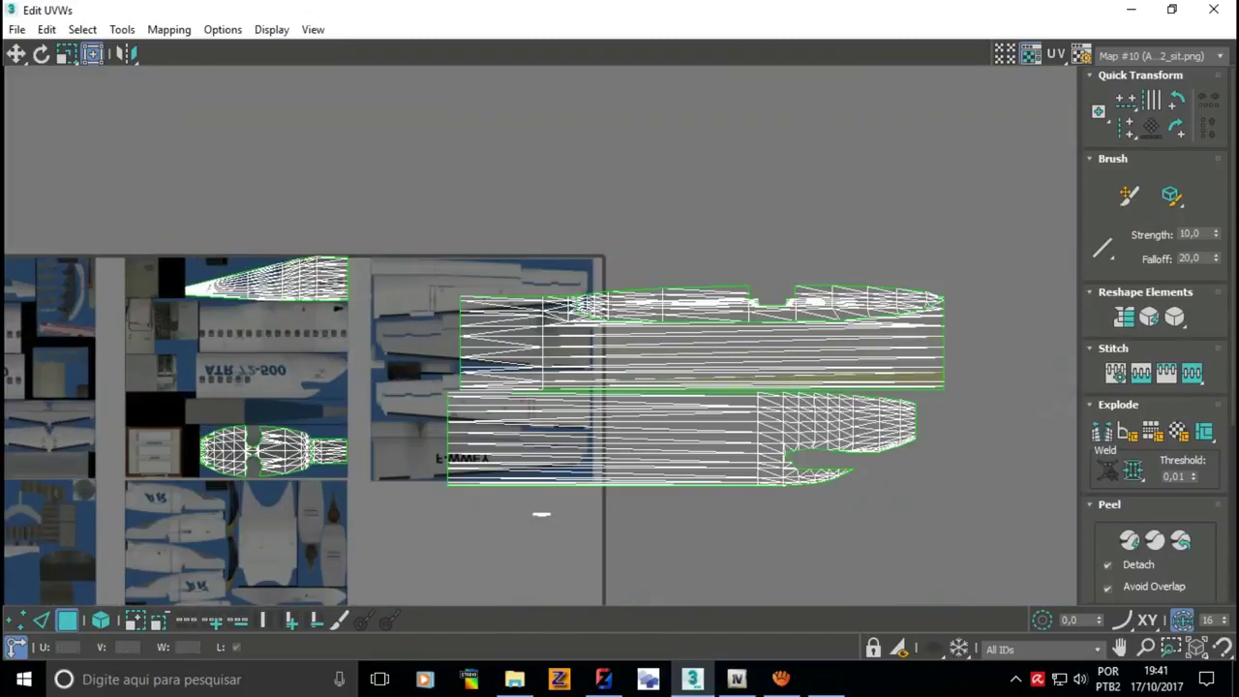
scroll(794, 296, up, 2)
scroll(794, 296, down, 2)
scroll(880, 398, up, 1)
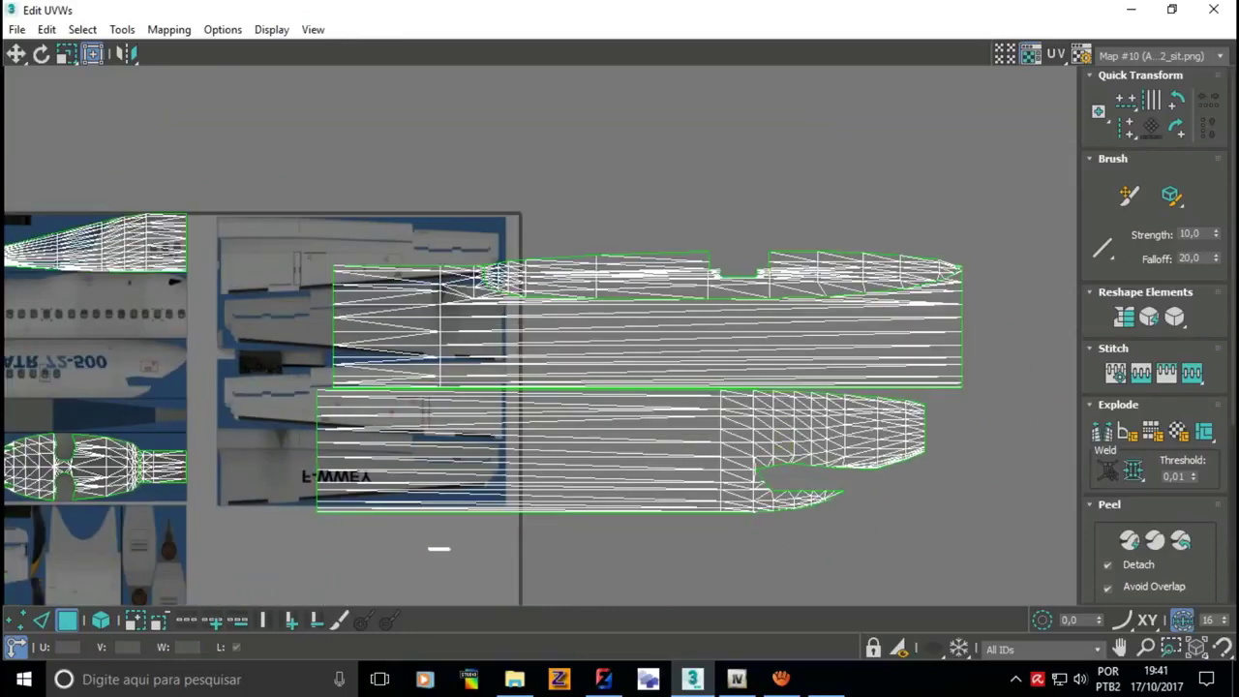
drag(935, 515, 287, 393)
- Finish selecting the lower fuselage island and move it onto the texture sheet
drag(300, 393, 311, 392)
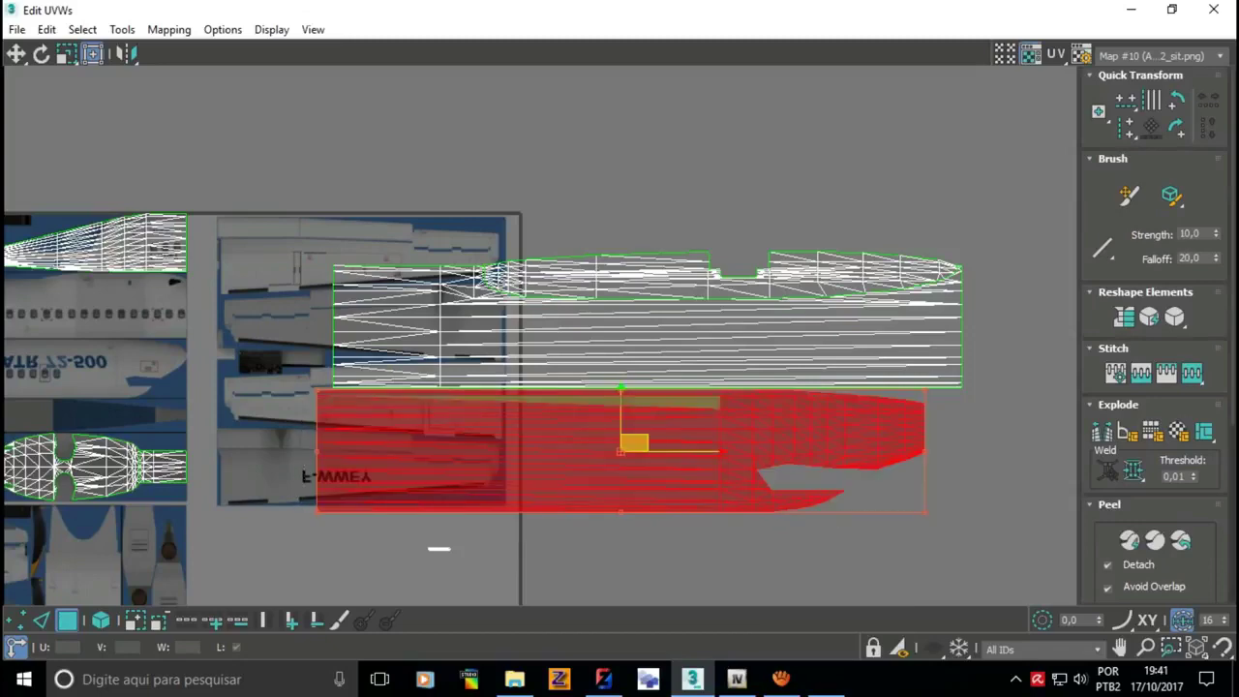
scroll(652, 415, up, 1)
scroll(563, 424, up, 2)
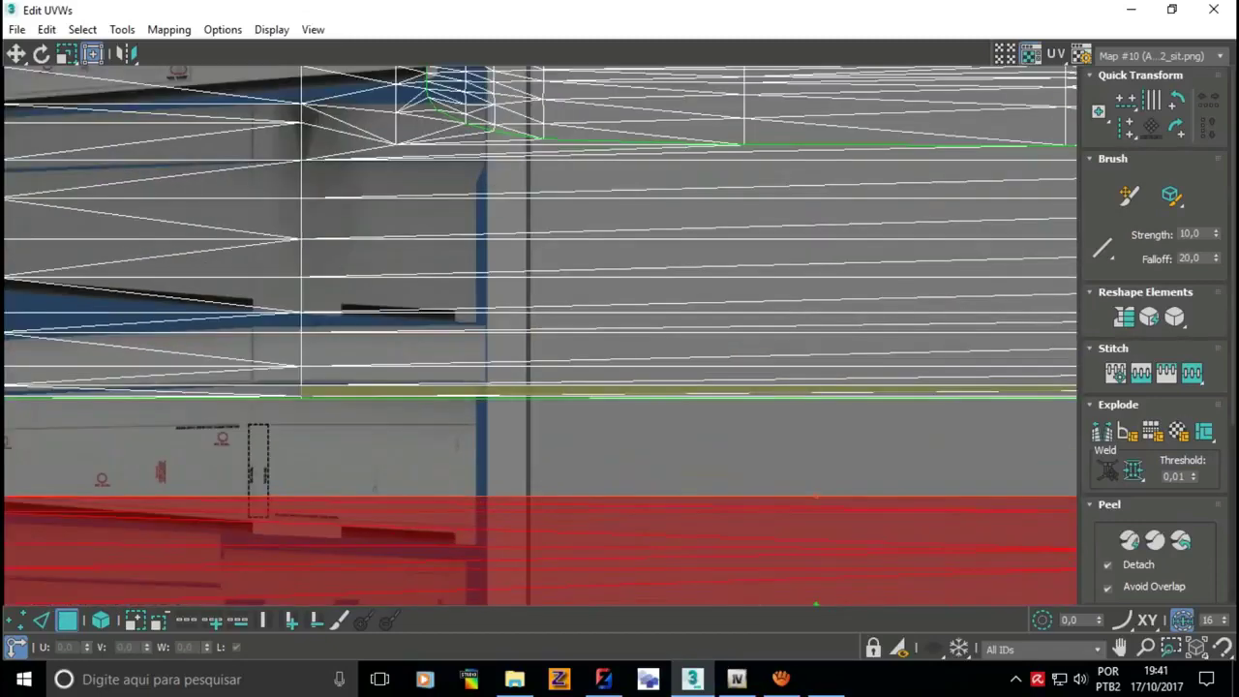
scroll(564, 424, down, 4)
scroll(563, 424, down, 1)
scroll(609, 454, up, 2)
drag(609, 454, 358, 342)
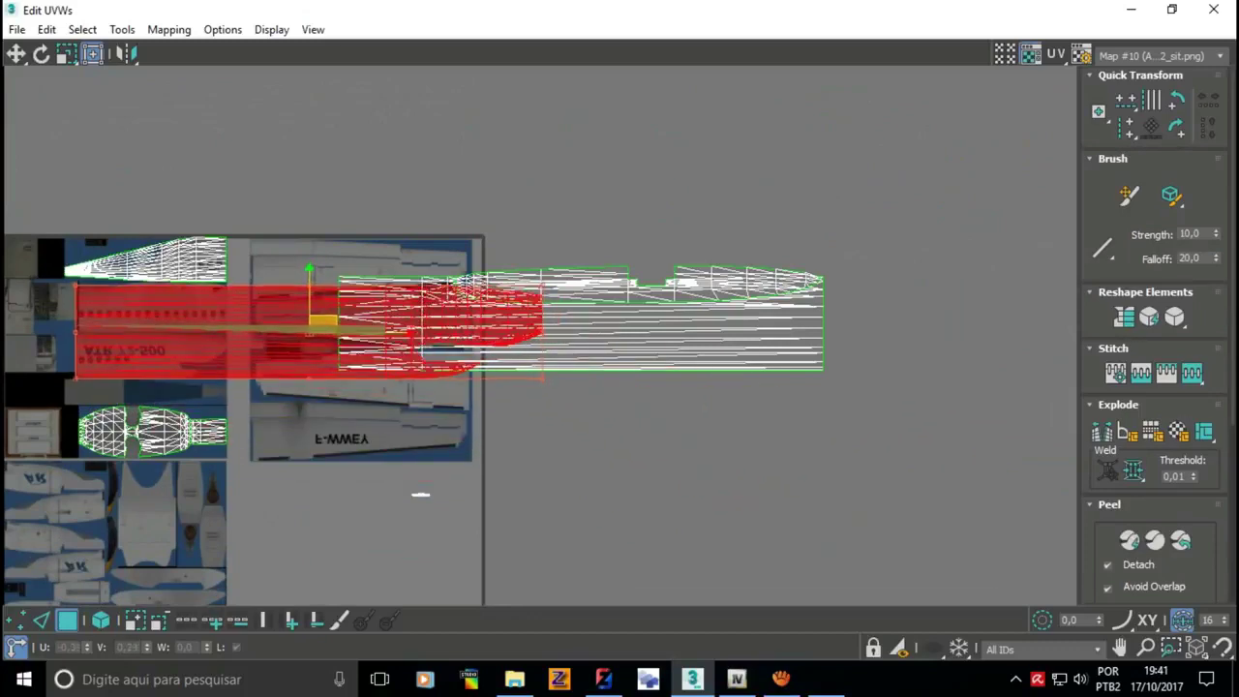
drag(312, 320, 309, 329)
- Squeeze the island to a third of its width and raise its top edge slightly
drag(542, 329, 226, 334)
scroll(194, 334, up, 3)
scroll(197, 341, up, 2)
drag(257, 492, 234, 484)
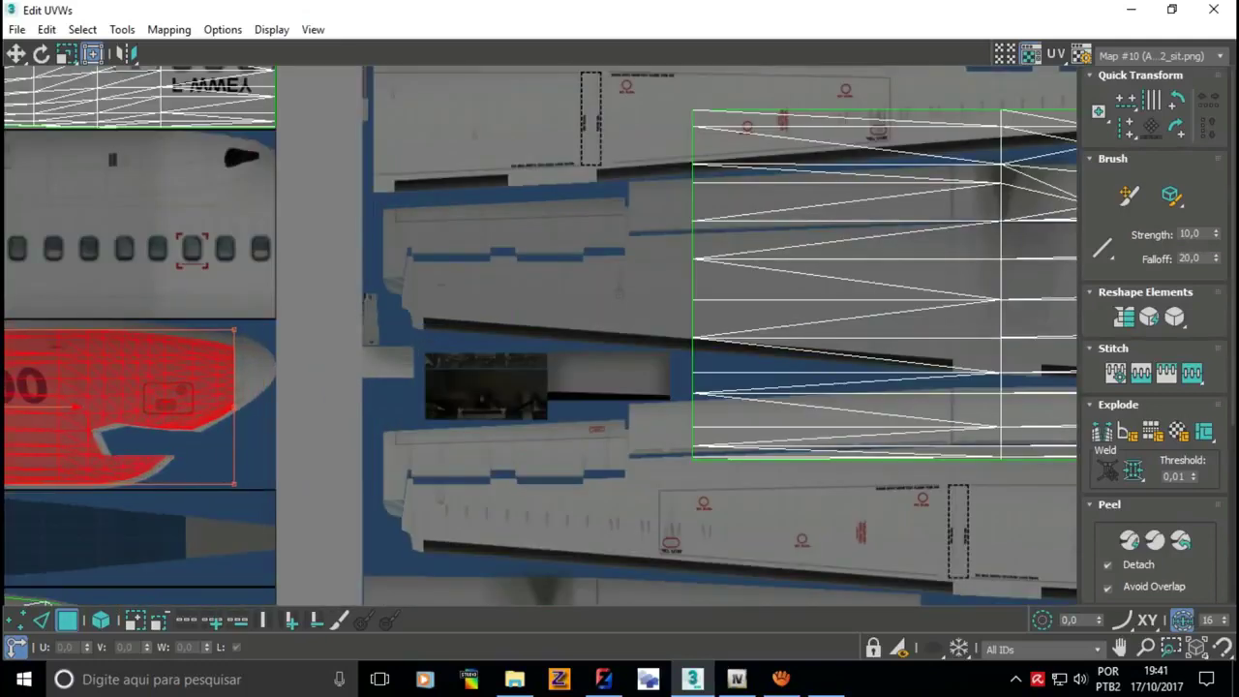
drag(243, 330, 241, 326)
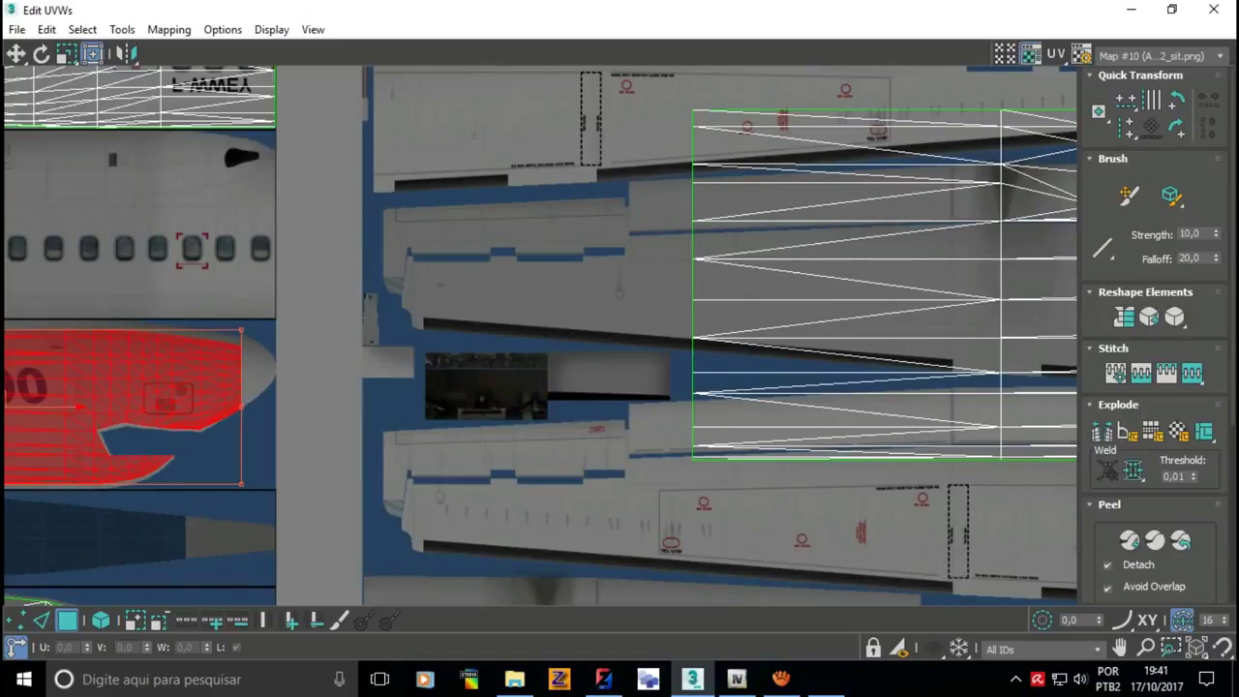
drag(241, 333, 240, 326)
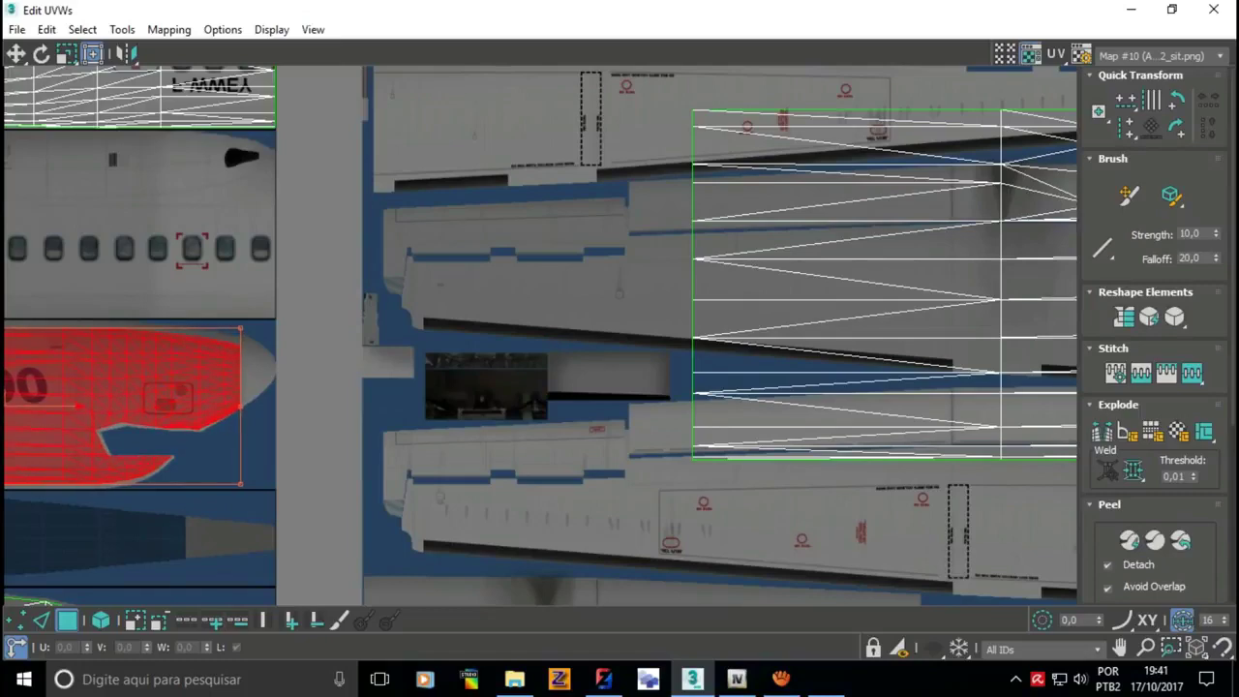
- Trim the island's left, top and bottom edges to sit on the ATR 72-200 strip
scroll(387, 368, down, 3)
scroll(146, 368, up, 5)
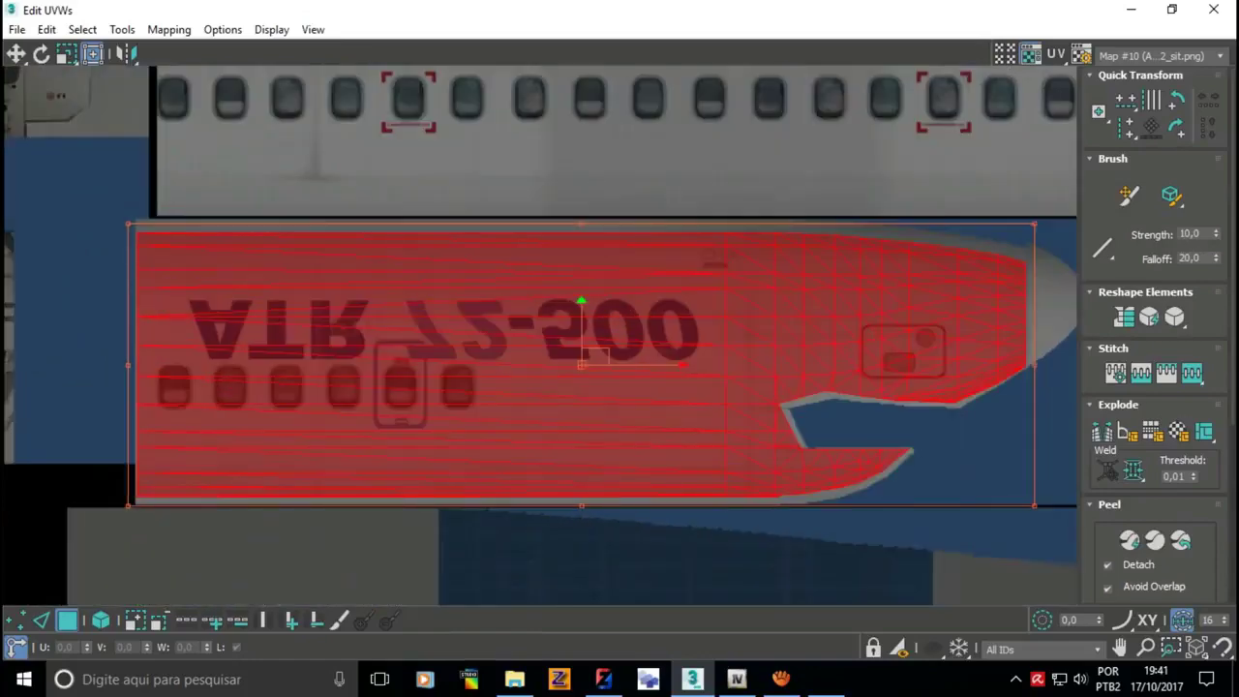
scroll(126, 505, up, 2)
drag(127, 504, 136, 508)
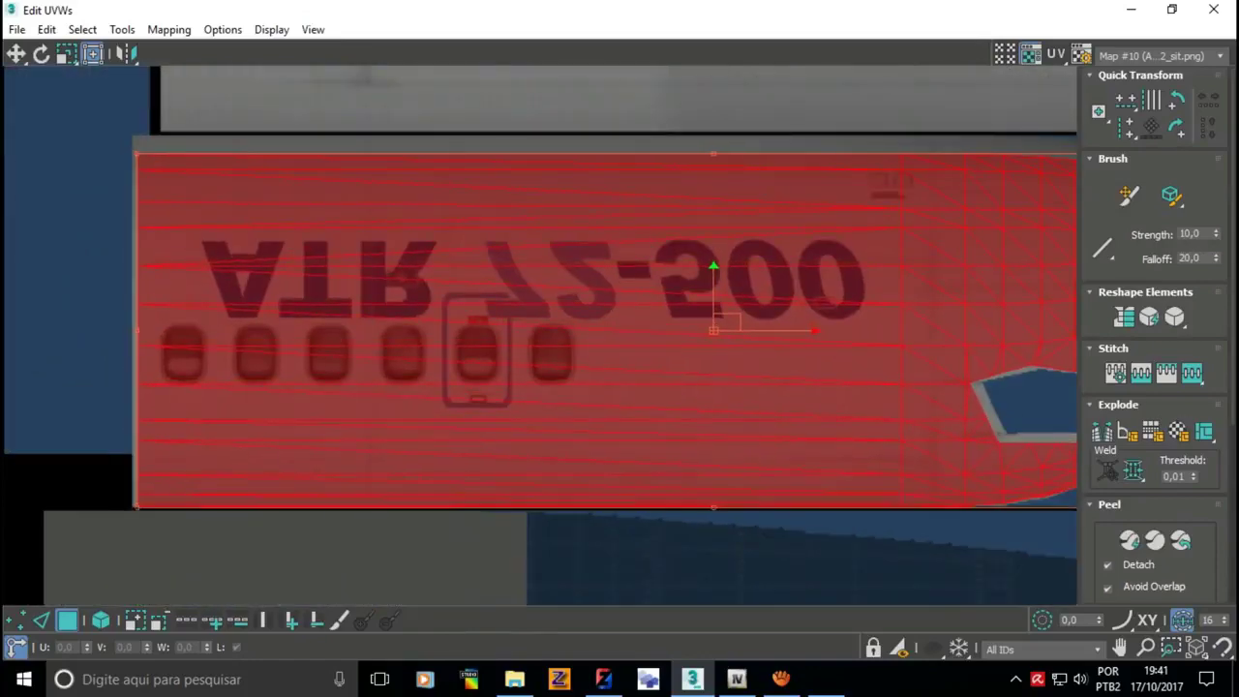
drag(133, 508, 134, 504)
drag(133, 329, 135, 329)
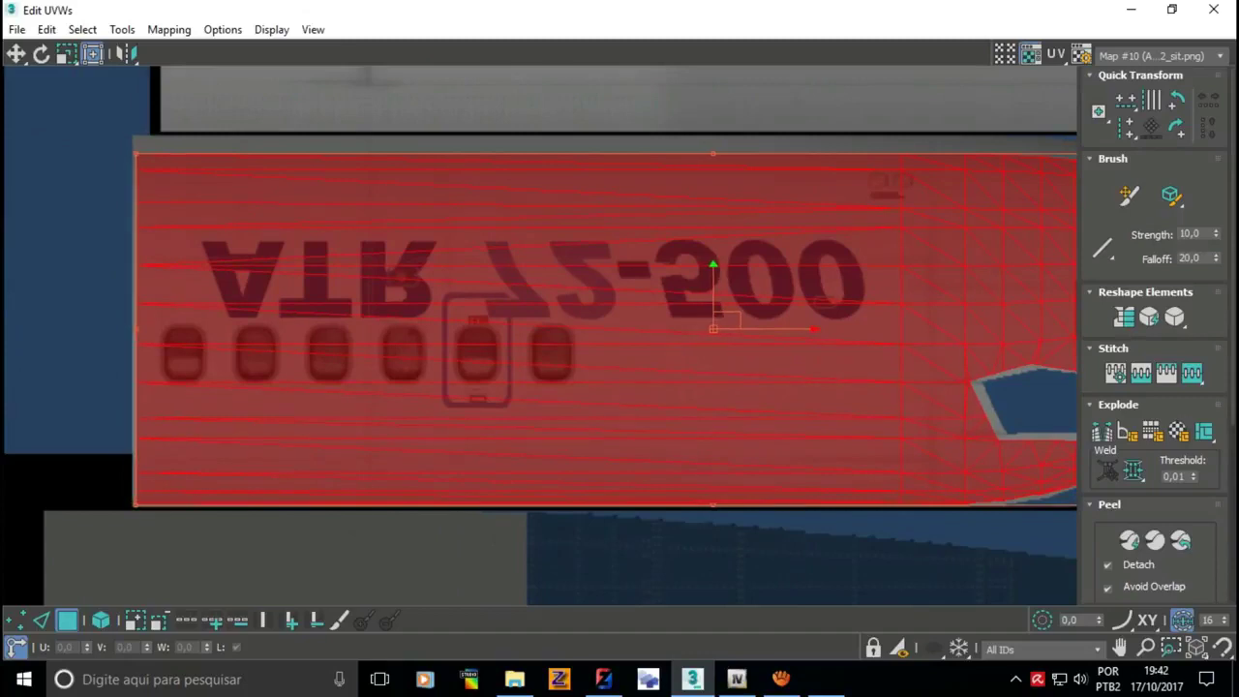
- Check the fit against the window row above, then deselect the fuselage shell
middle_drag(620, 329, 630, 423)
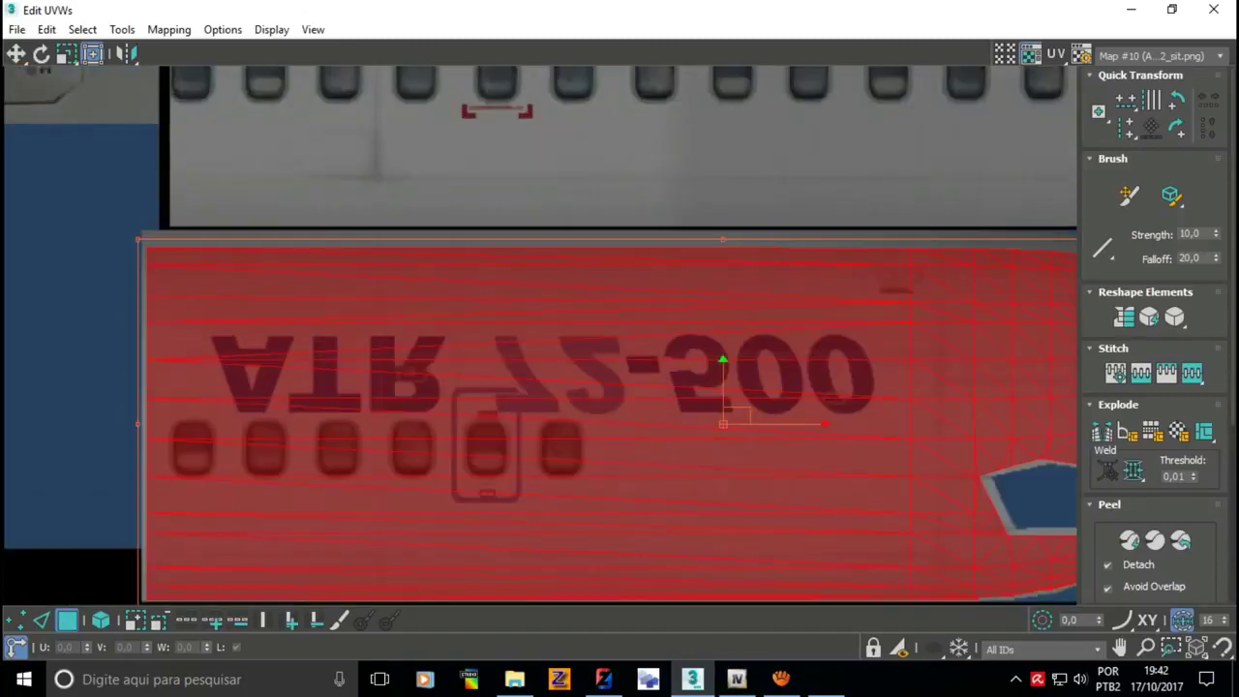
scroll(78, 228, down, 2)
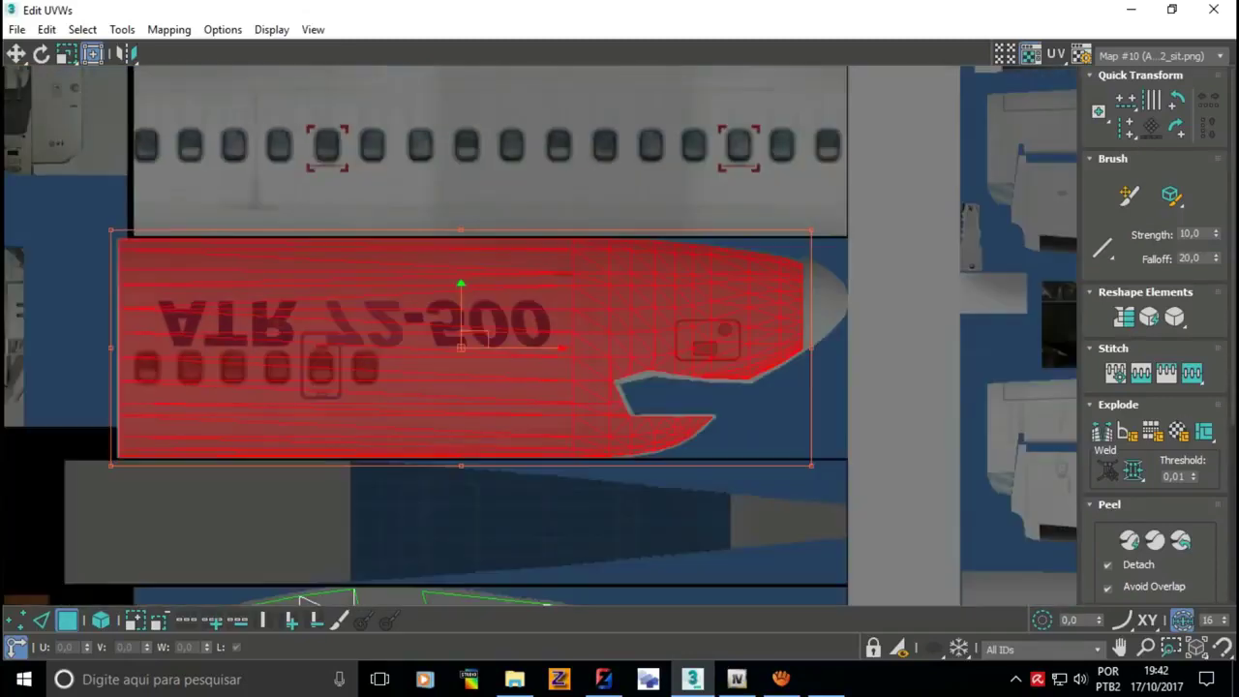
scroll(819, 264, up, 1)
scroll(819, 265, up, 3)
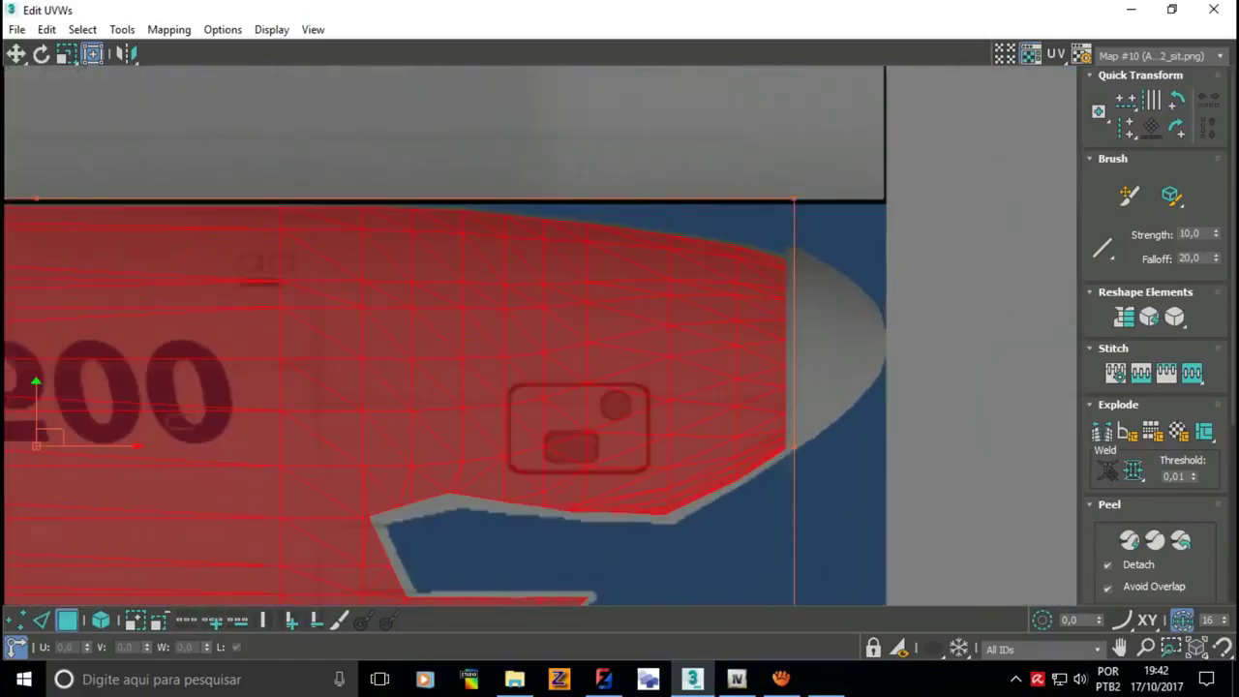
scroll(581, 373, down, 3)
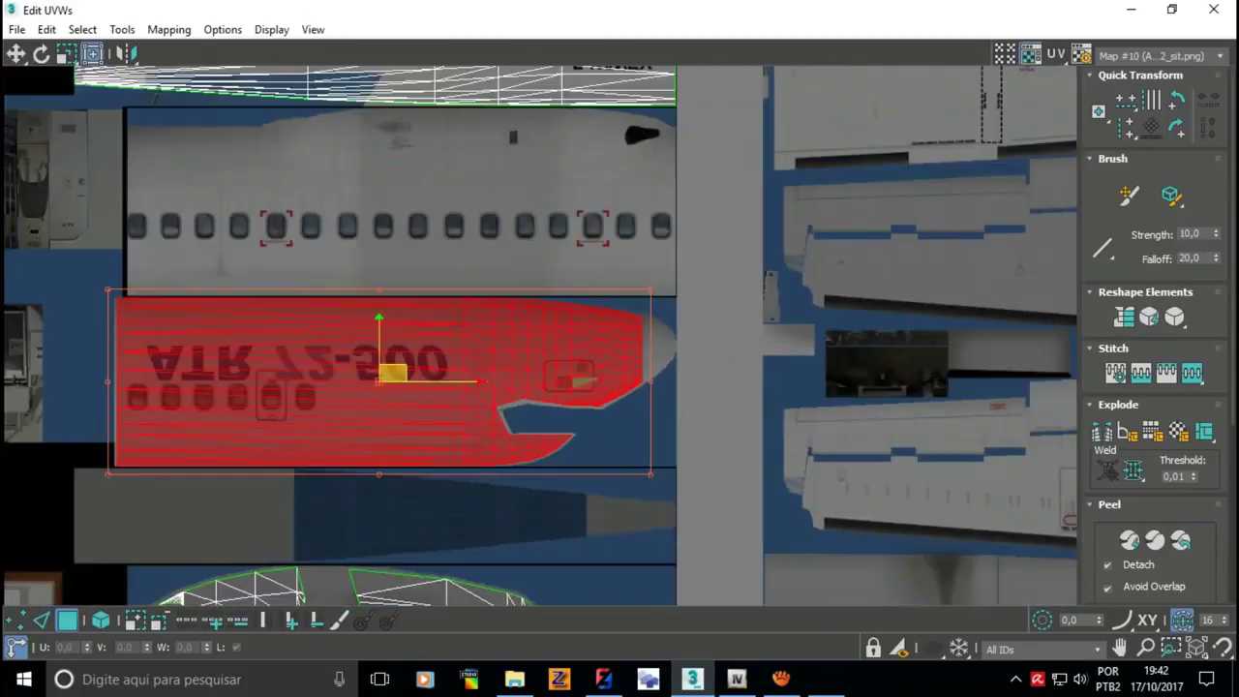
scroll(403, 391, down, 3)
key(ctrl+d)
scroll(494, 355, down, 3)
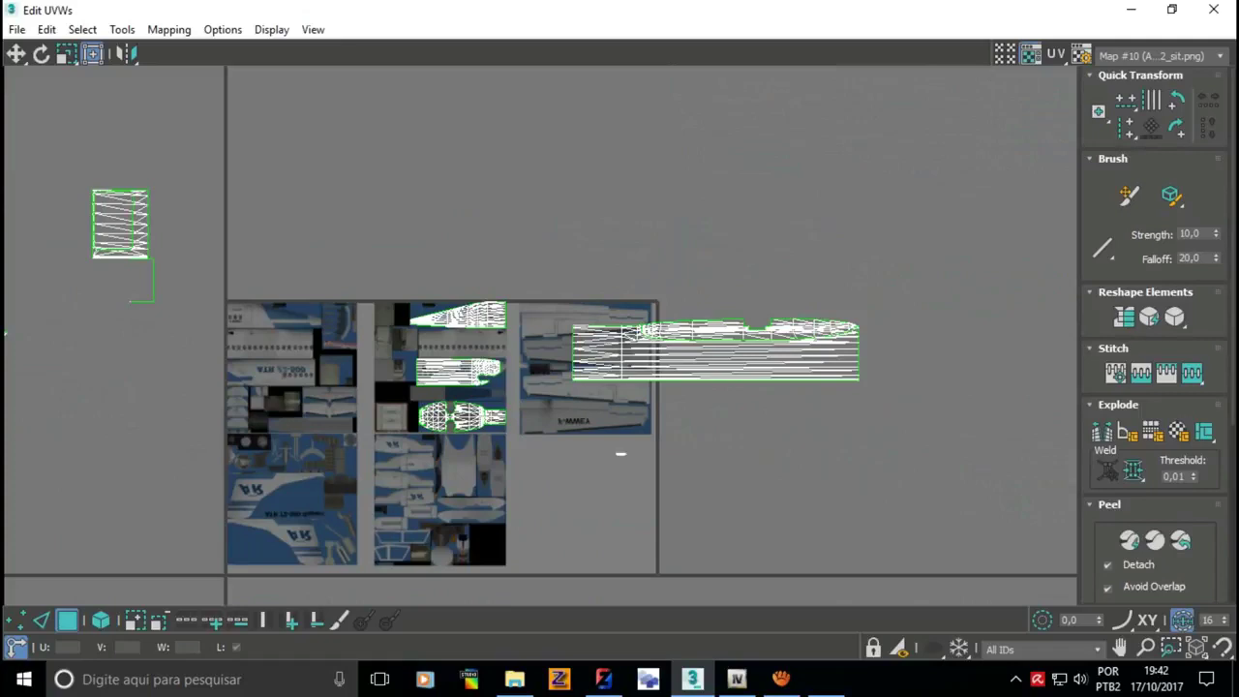
- Move the long fuselage shell onto the texture and shrink it to the window-row strip
click(672, 350)
scroll(672, 348, up, 3)
drag(672, 347, 395, 309)
drag(476, 298, 483, 298)
drag(716, 257, 388, 310)
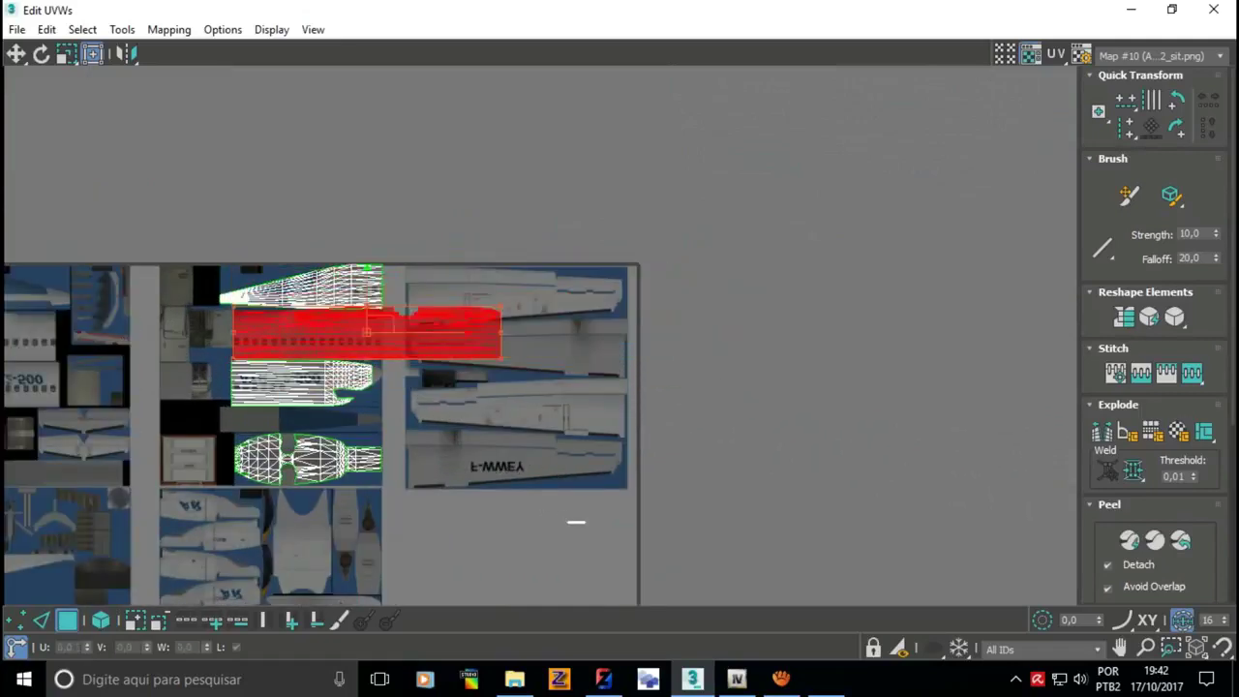
- Adjust the shell's top-right and bottom-left corners to align with the strip edges
scroll(387, 310, up, 3)
scroll(385, 305, up, 1)
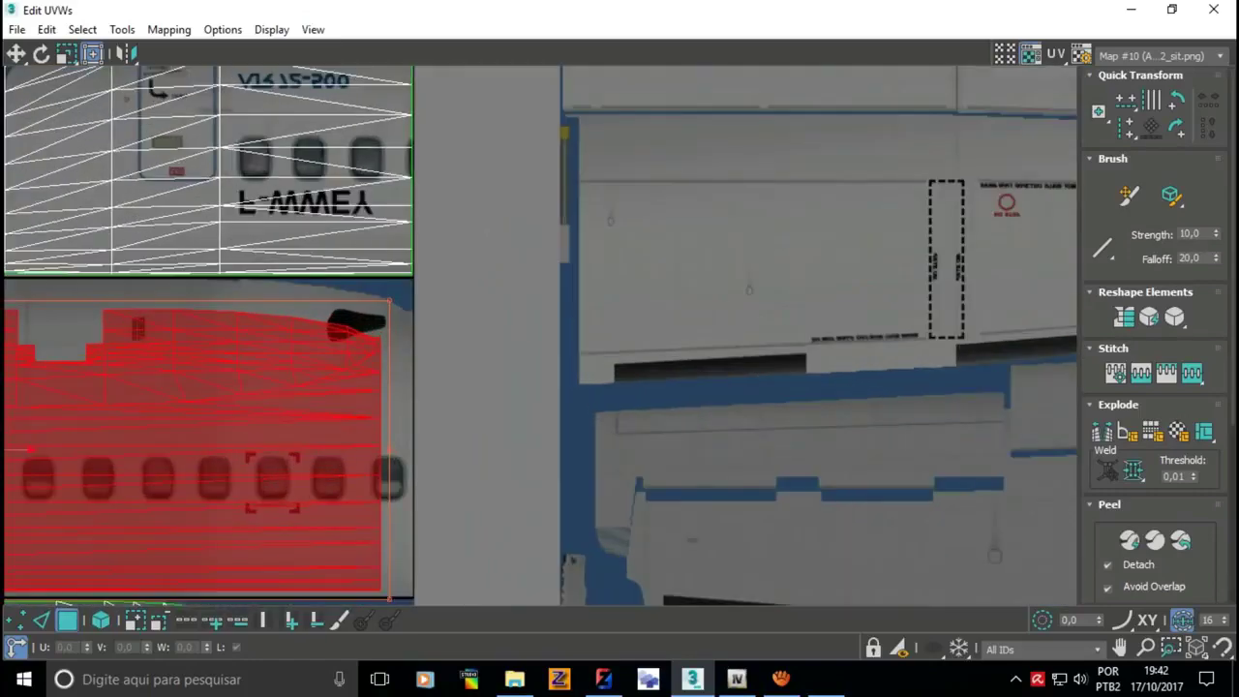
drag(389, 302, 411, 280)
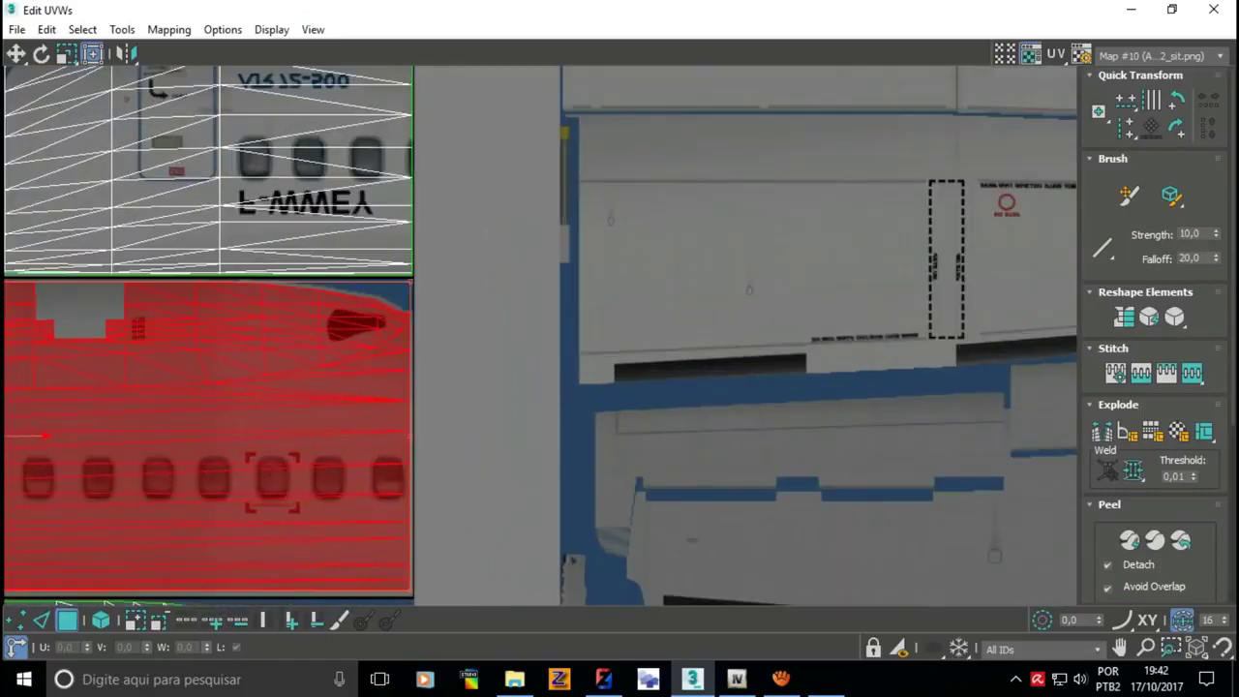
scroll(406, 291, down, 3)
scroll(126, 464, up, 4)
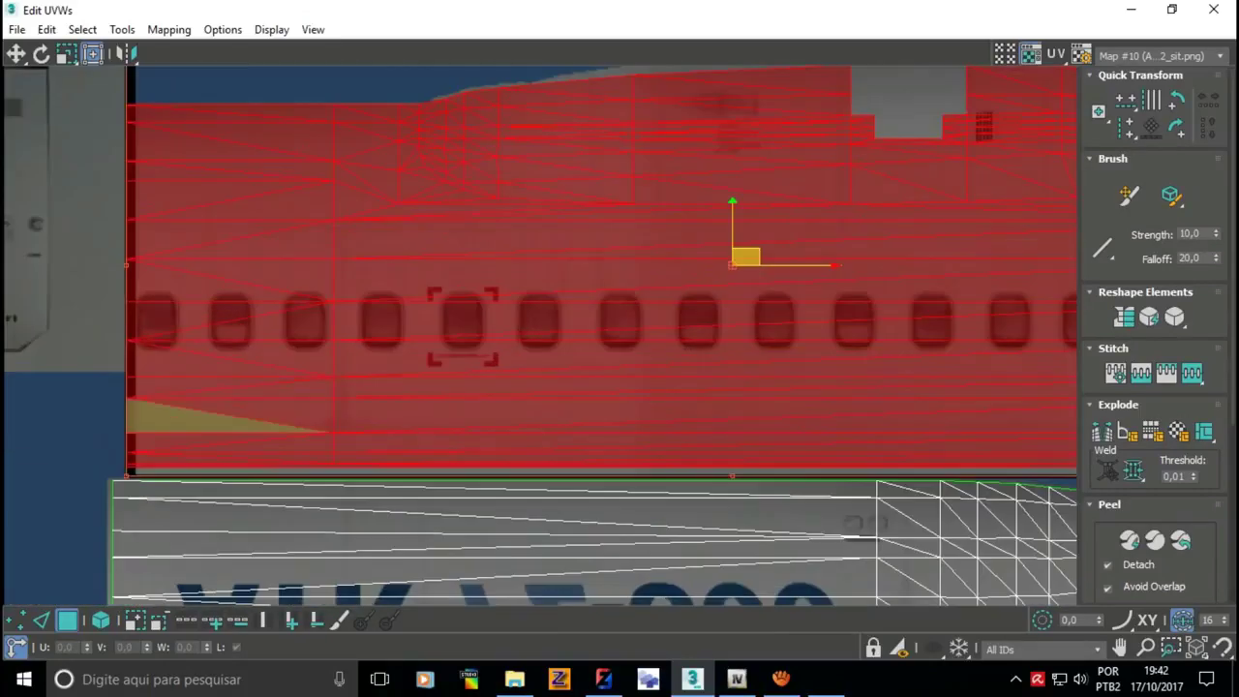
scroll(124, 461, up, 2)
drag(121, 458, 152, 472)
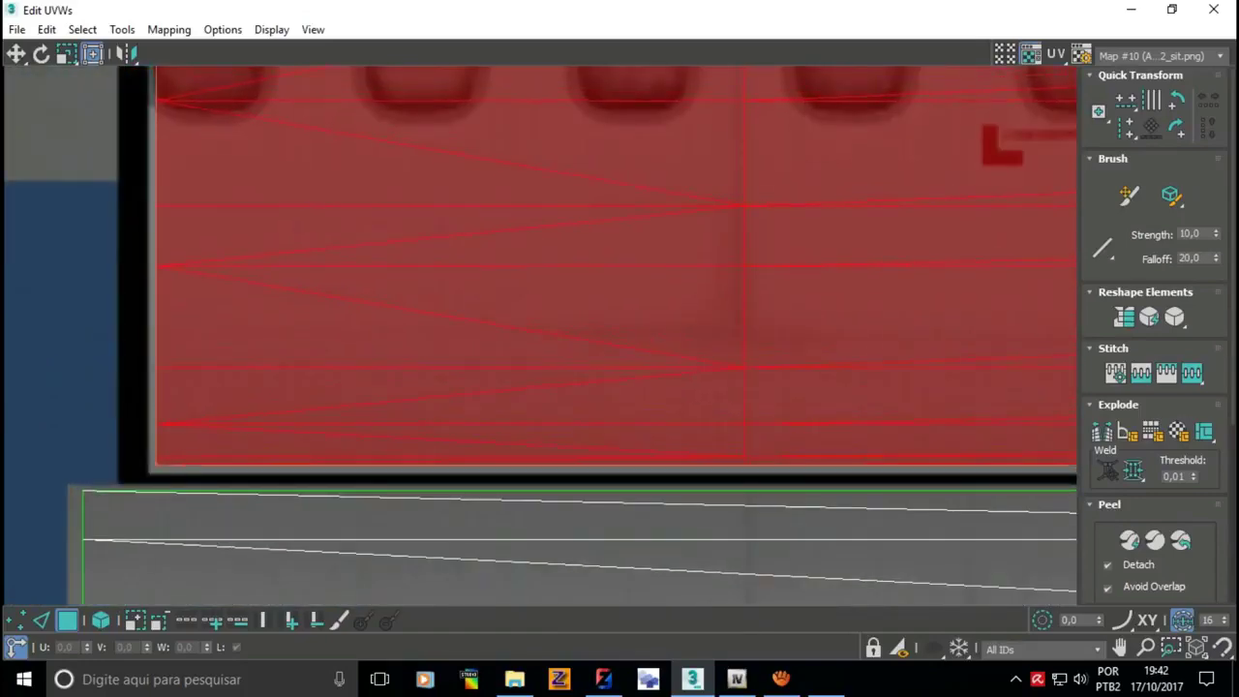
drag(152, 472, 152, 474)
- Review the fitted shell and close the Edit UVWs window
scroll(291, 455, down, 5)
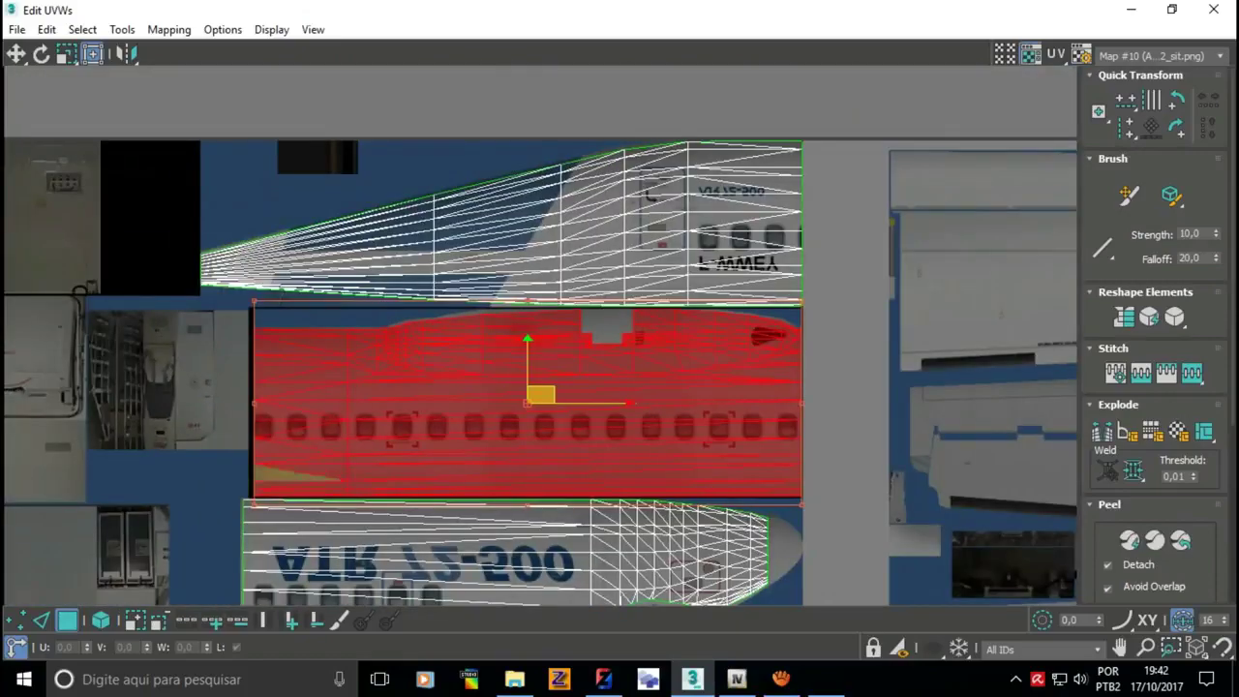
scroll(334, 320, up, 2)
scroll(334, 310, up, 3)
scroll(334, 310, up, 3)
scroll(388, 325, down, 3)
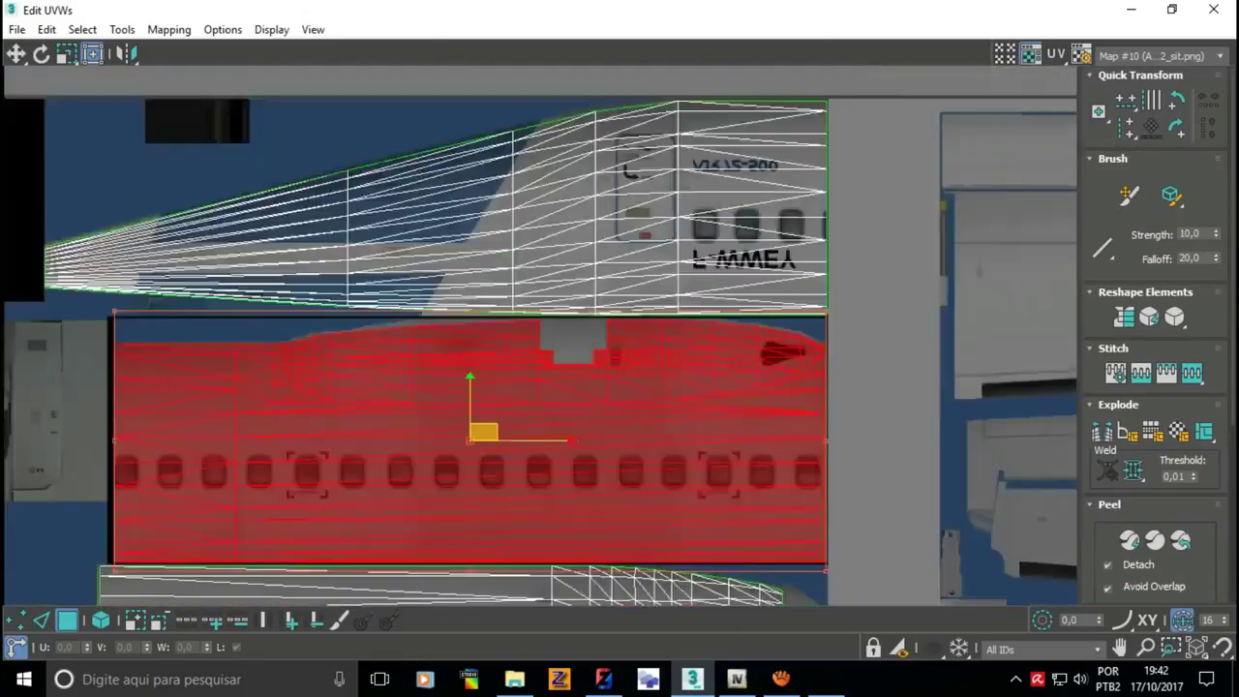
scroll(388, 325, down, 2)
click(1131, 9)
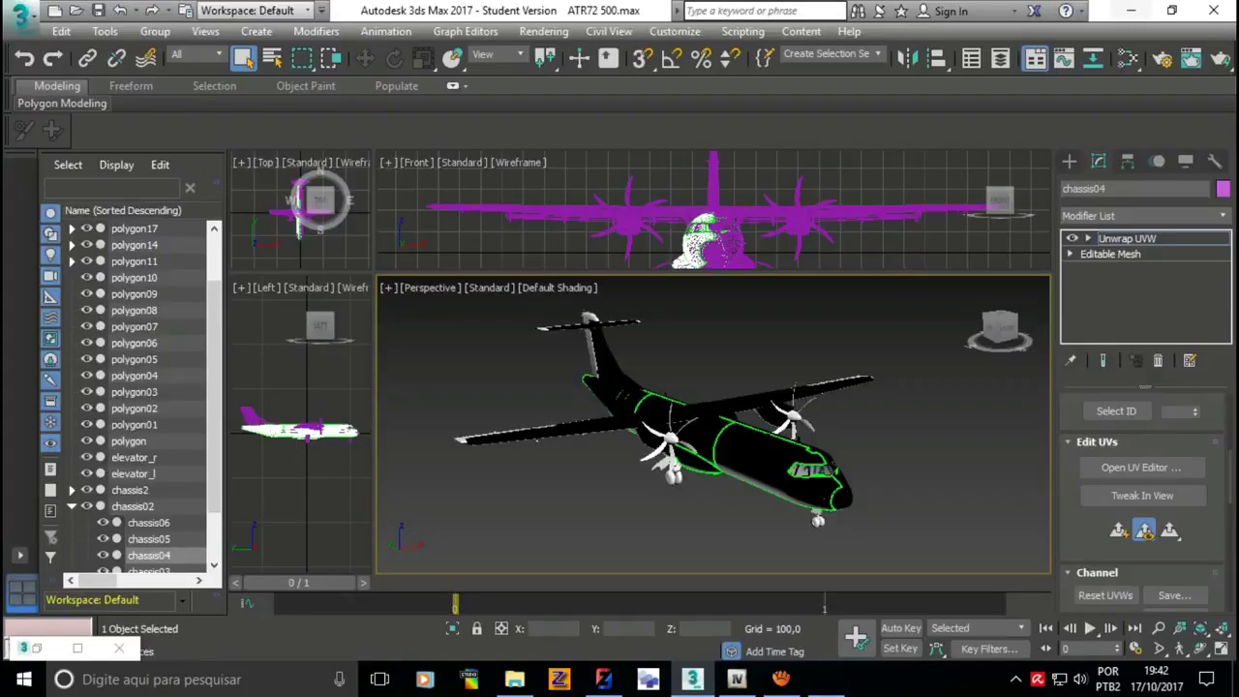
key(shift+q)
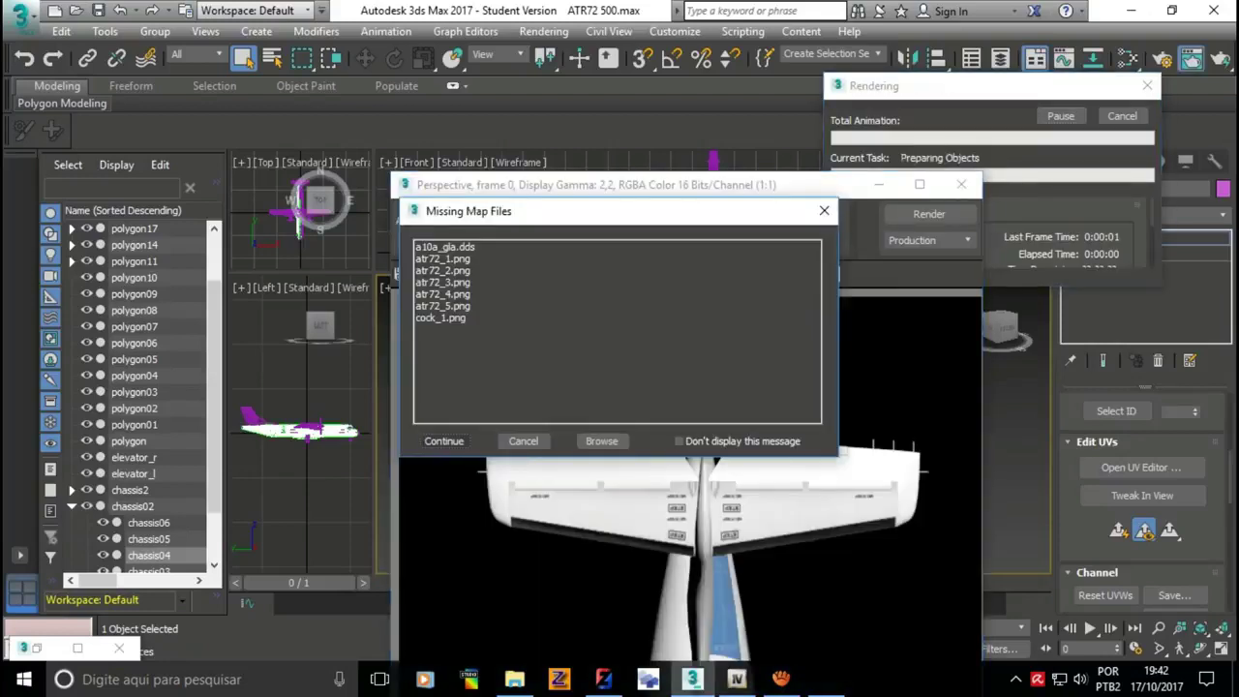
click(443, 441)
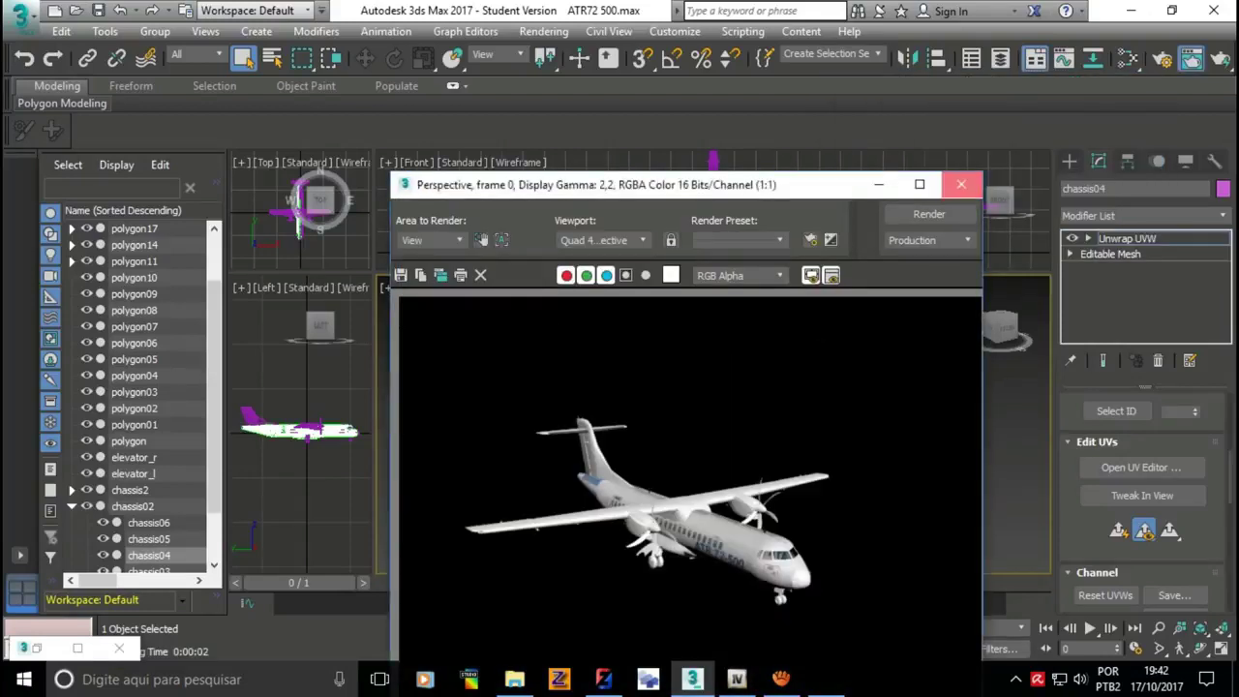
click(962, 184)
mouse_move(1001, 329)
mouse_down()
mouse_move(998, 310)
mouse_move(983, 327)
mouse_up()
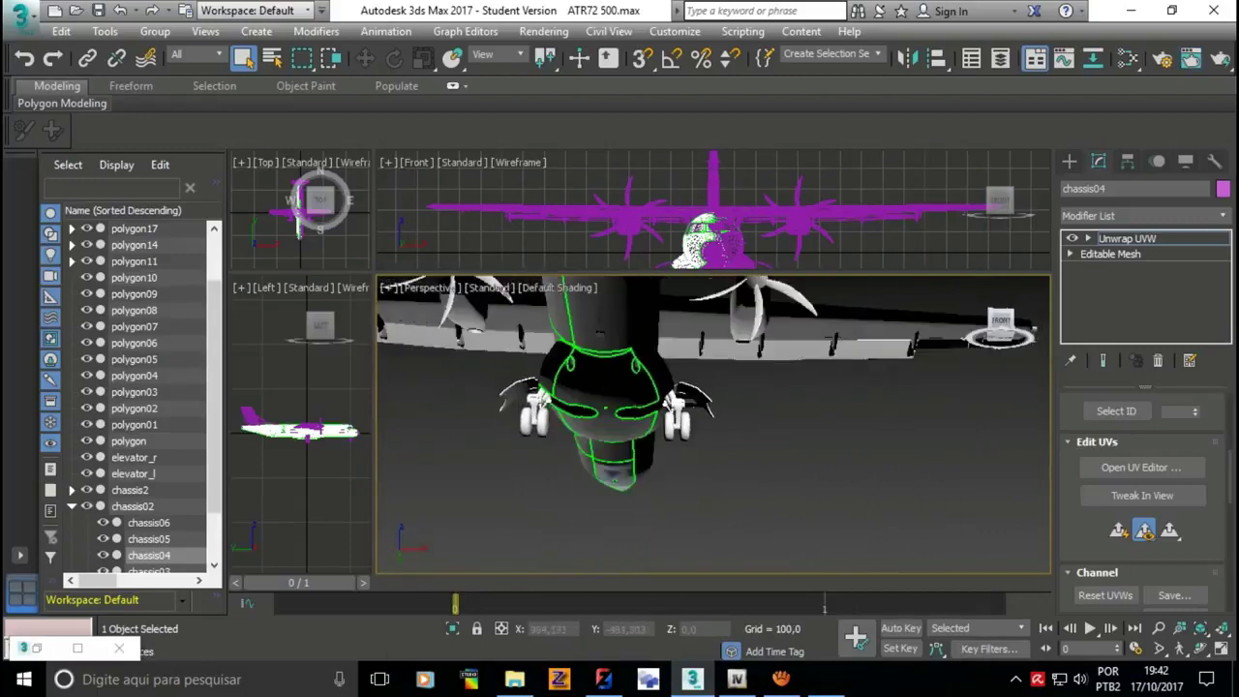
key(shift+q)
key(Return)
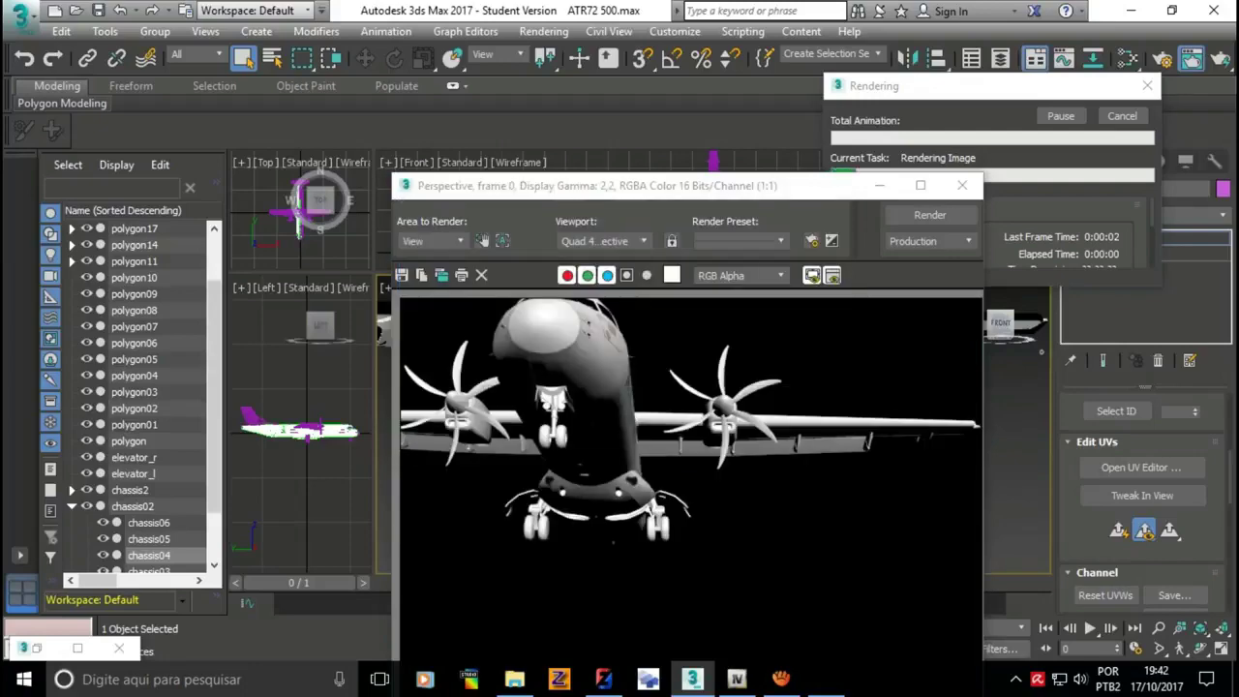
click(961, 185)
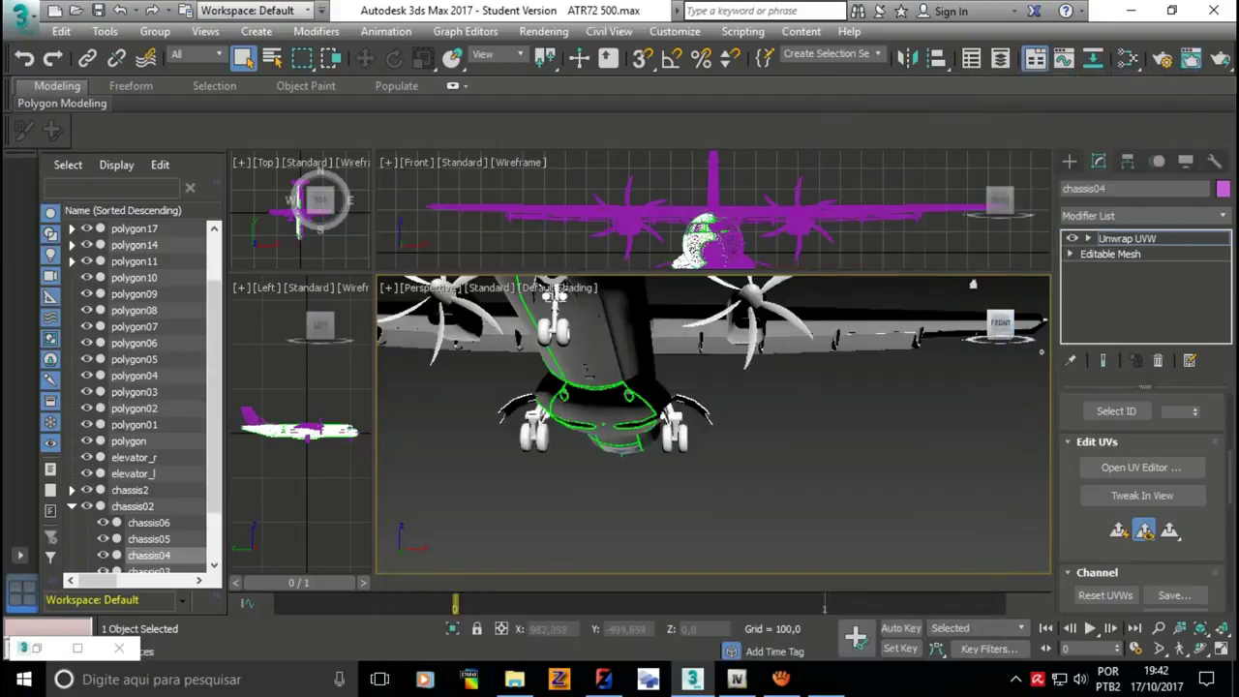
click(1005, 337)
drag(1012, 349, 1003, 322)
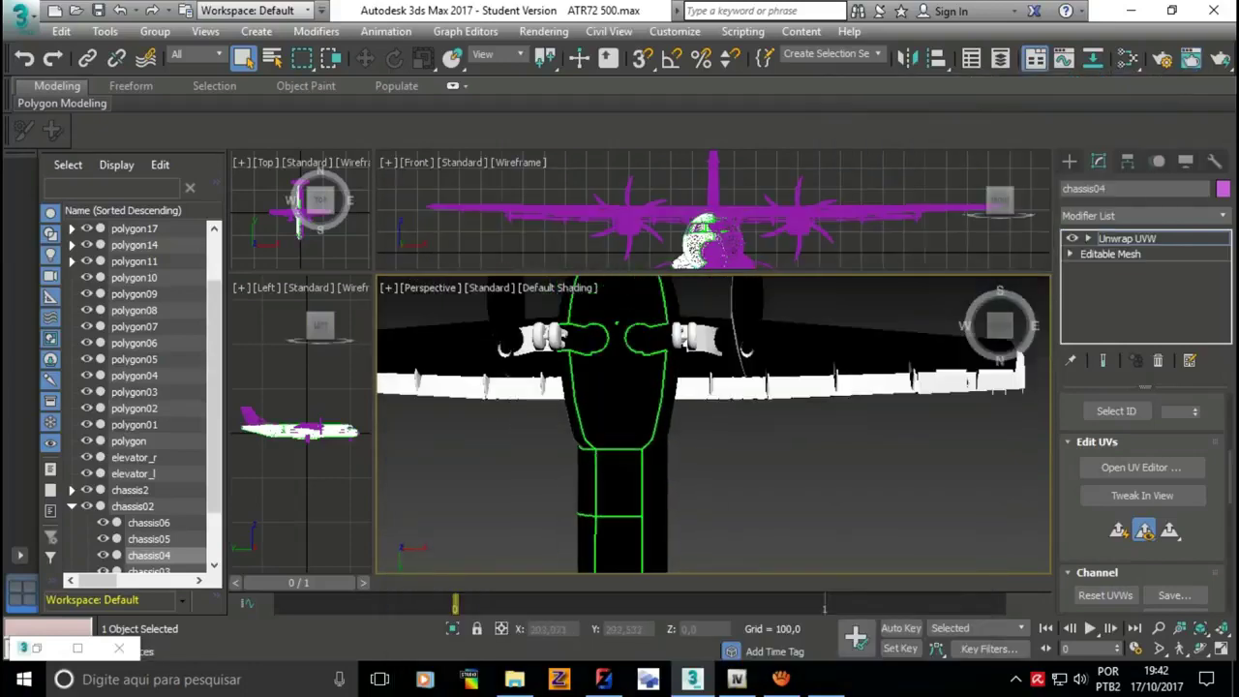
key(shift+q)
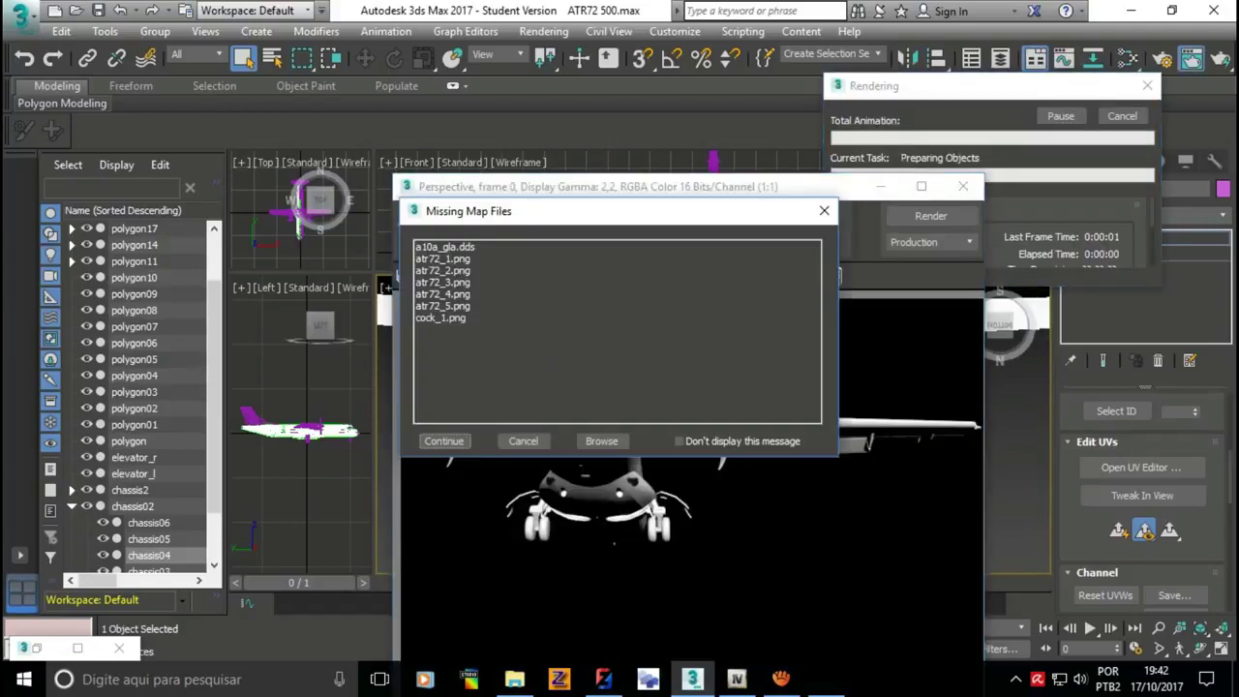
click(443, 441)
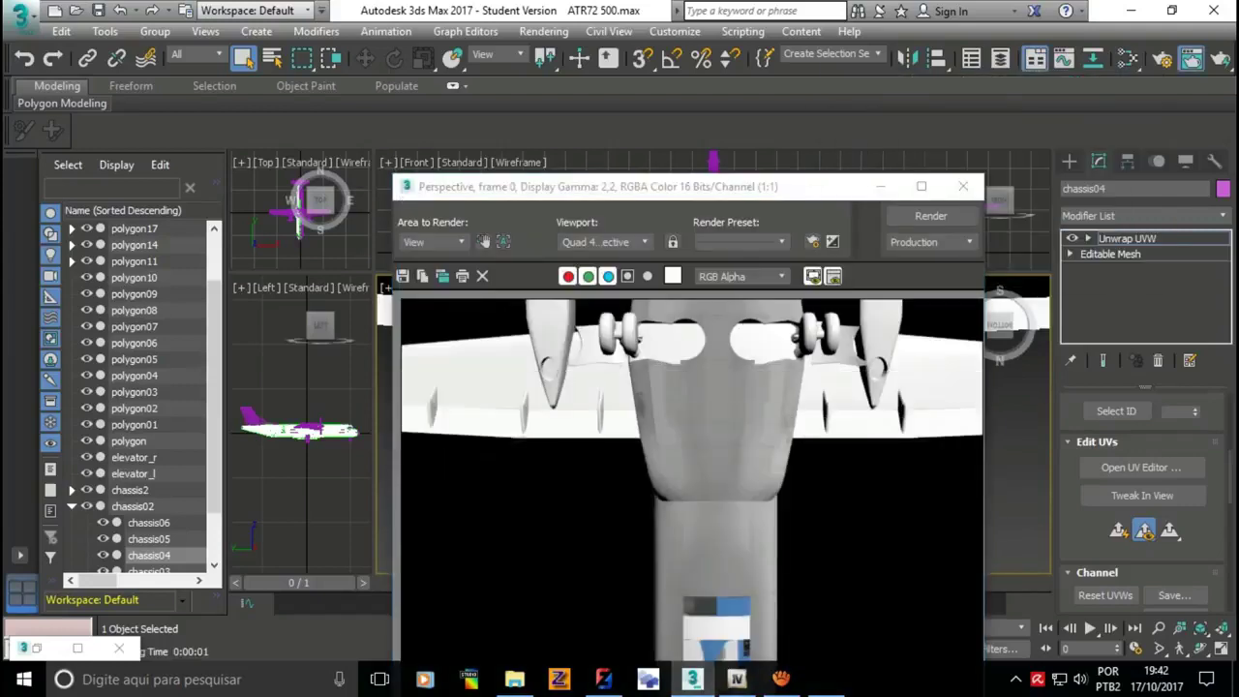
click(964, 186)
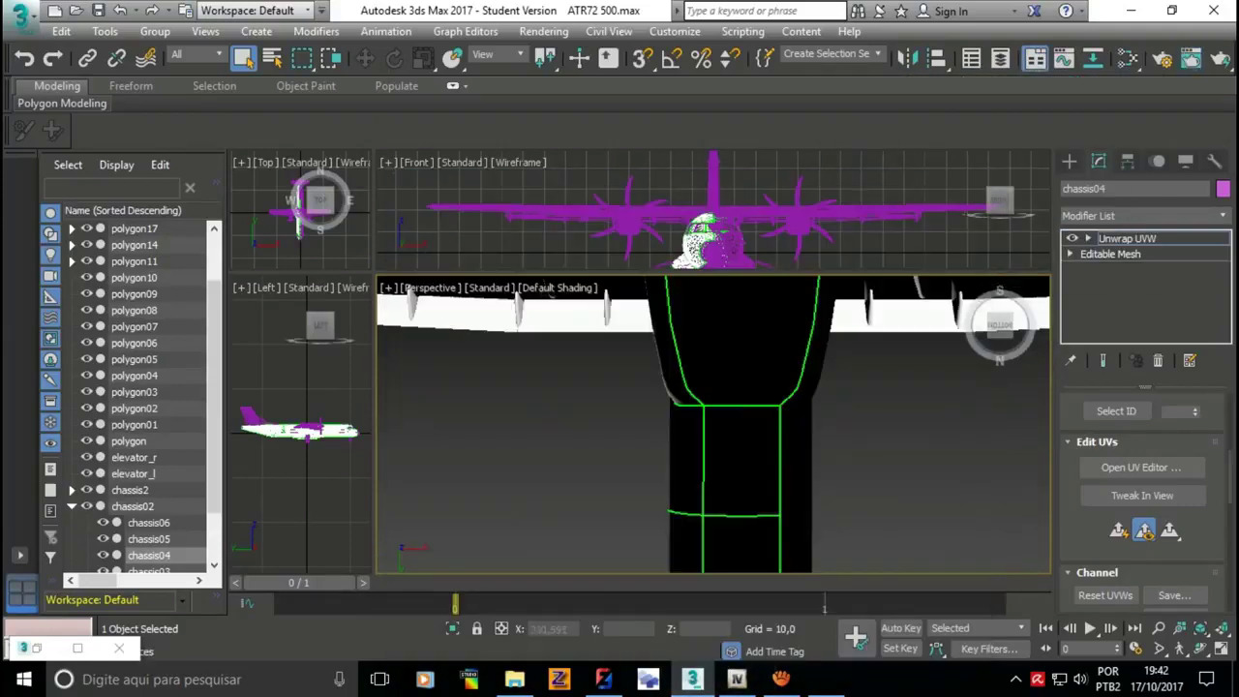
click(1000, 324)
drag(1000, 324, 959, 329)
key(z)
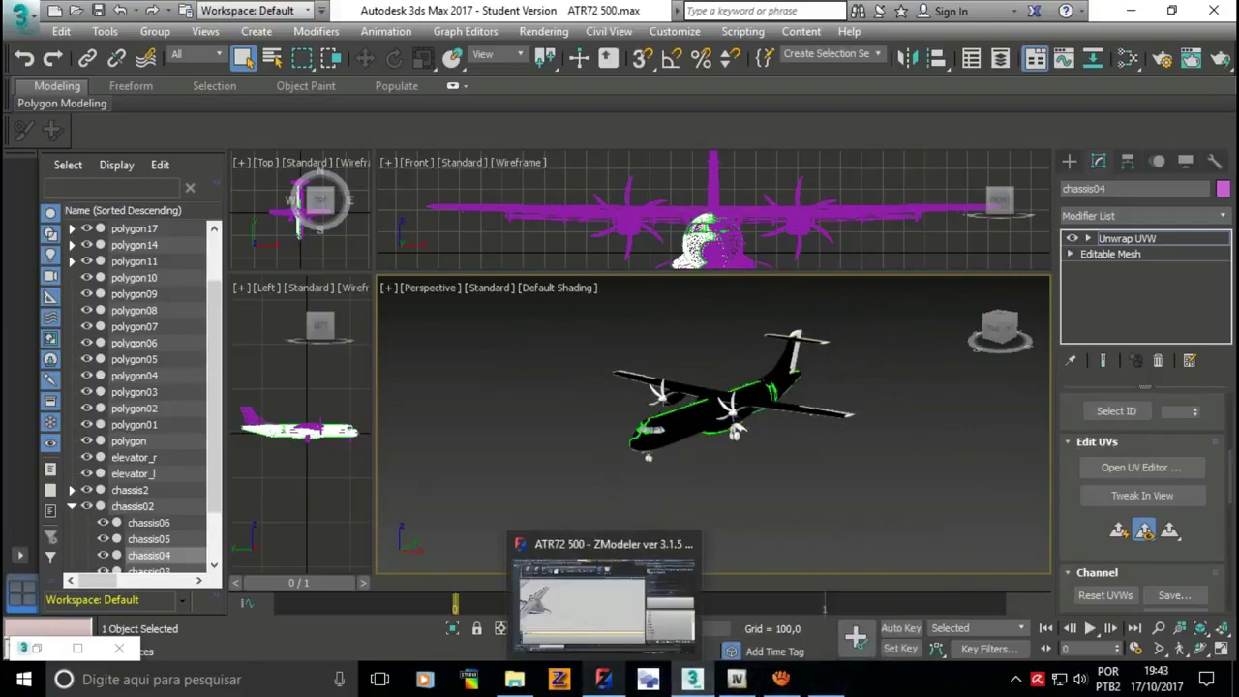
click(603, 679)
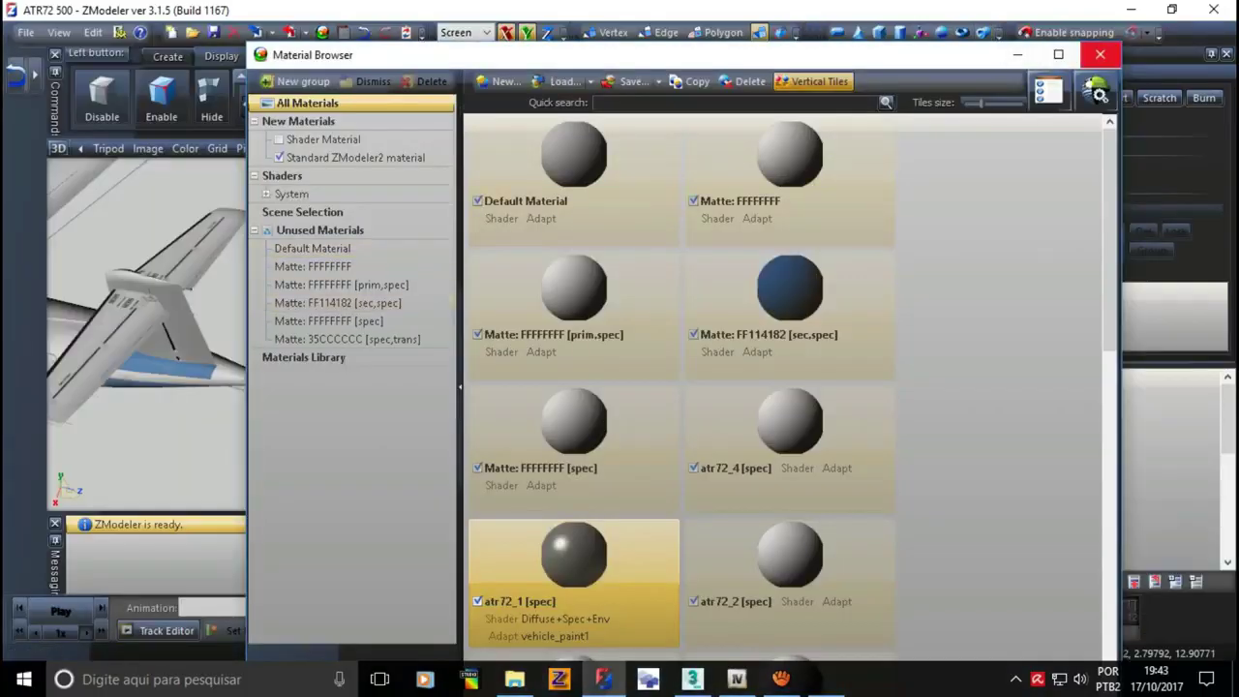
click(1100, 55)
click(1214, 9)
click(692, 679)
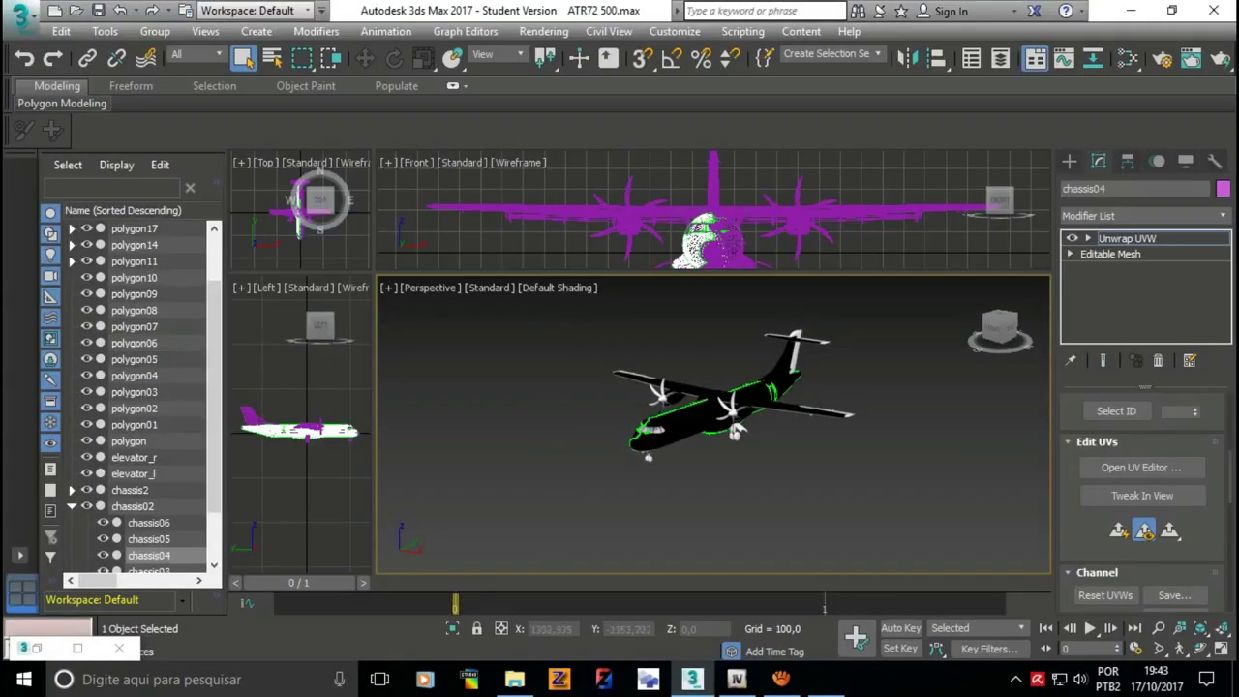
- Reopen the UV editor, select the small island, and shrink the window into the upper left
scroll(736, 416, up, 3)
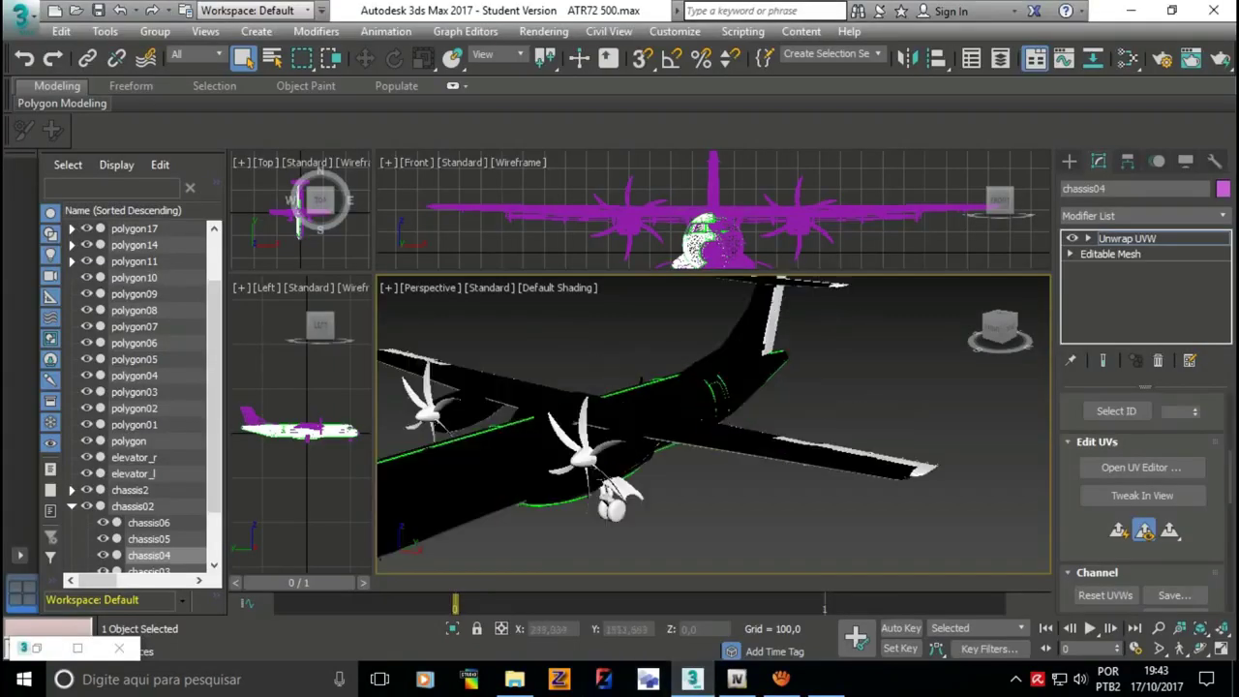
scroll(736, 417, down, 2)
click(1142, 466)
scroll(718, 480, down, 2)
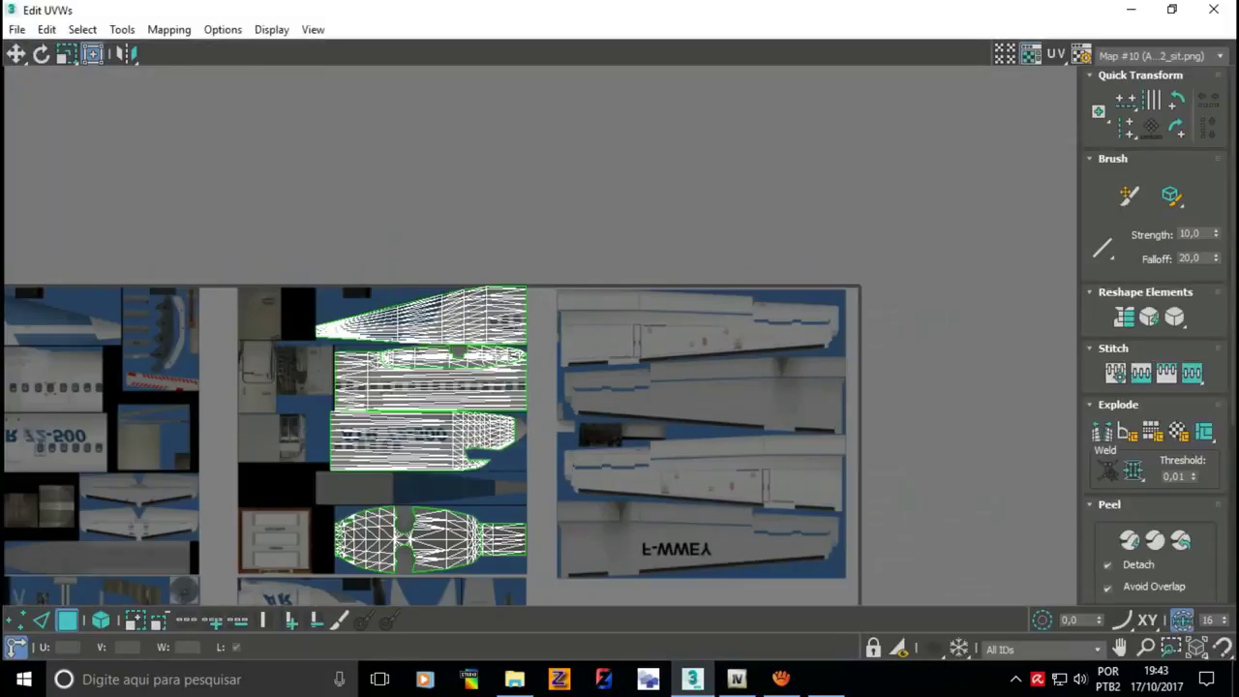
scroll(719, 480, down, 2)
scroll(718, 480, down, 2)
scroll(771, 522, down, 2)
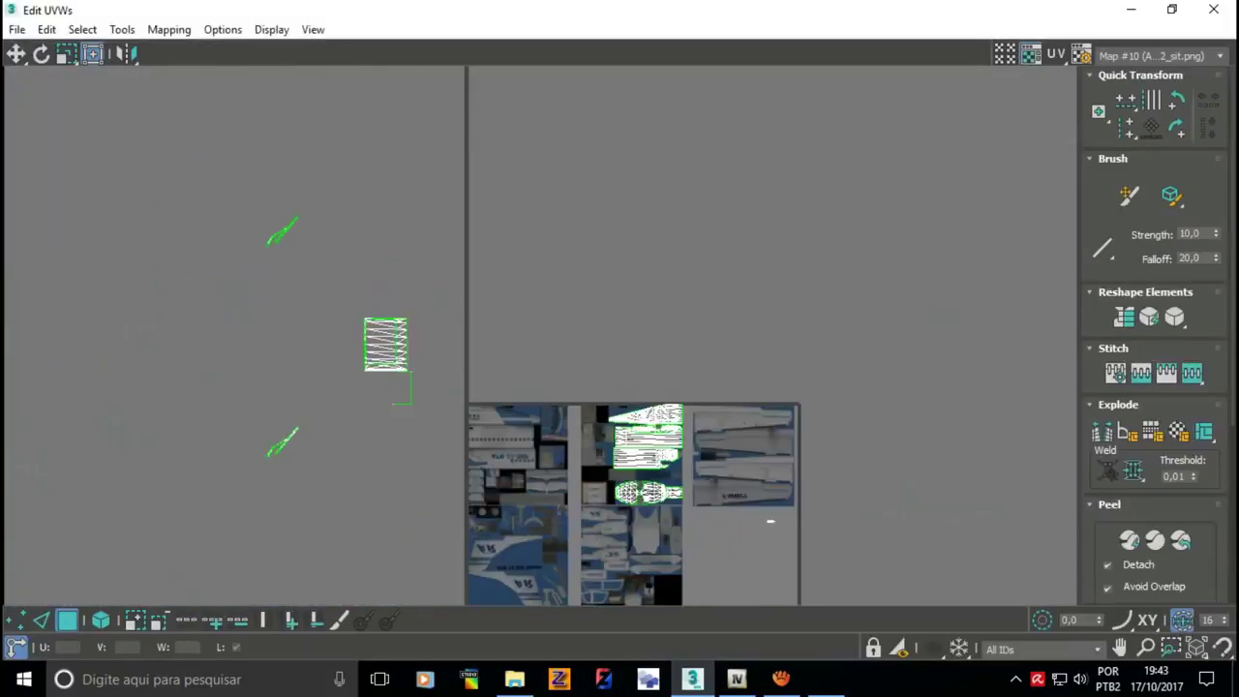
click(385, 344)
click(1172, 9)
drag(581, 23, 181, 131)
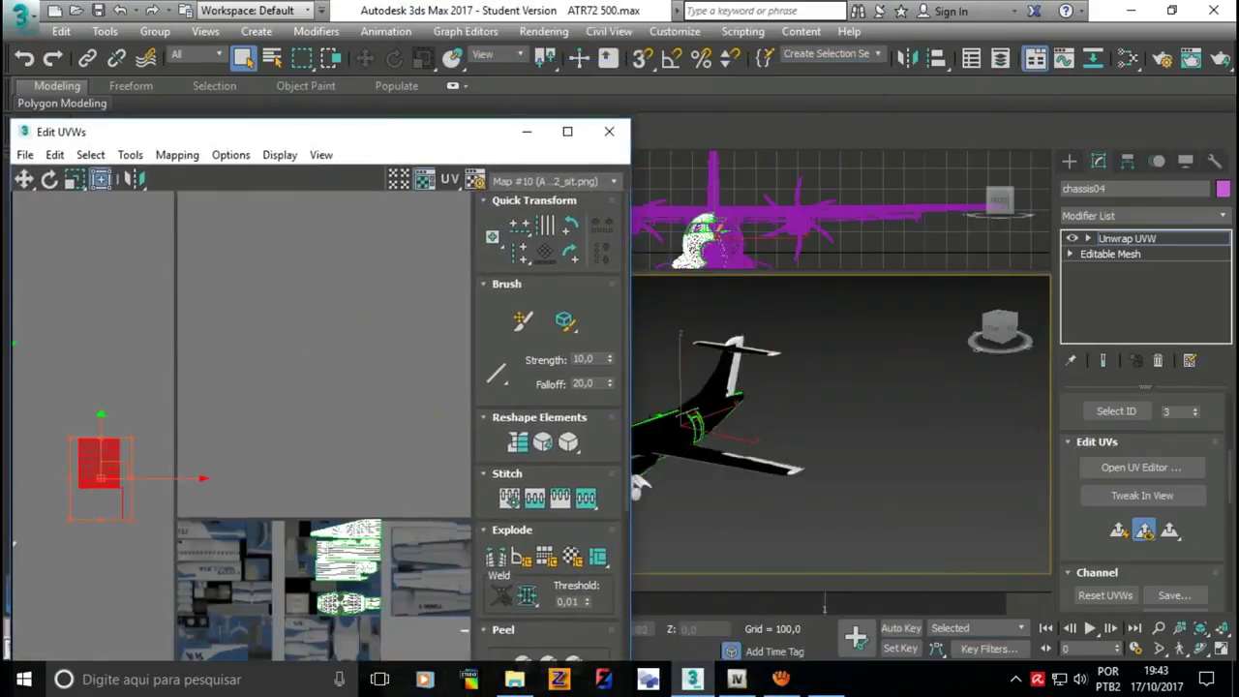
- Orbit the viewport to show the whole airplane from a three-quarter angle
scroll(688, 426, up, 5)
scroll(668, 406, up, 3)
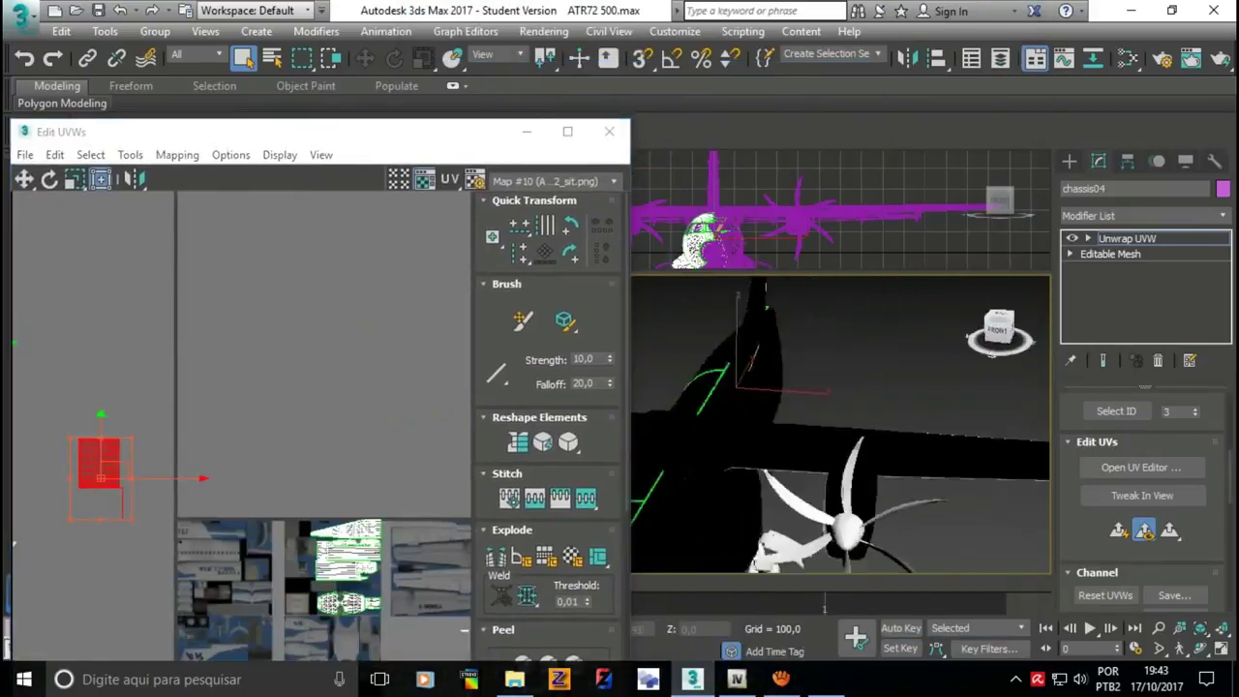
scroll(841, 426, down, 5)
scroll(841, 426, down, 3)
scroll(841, 426, up, 6)
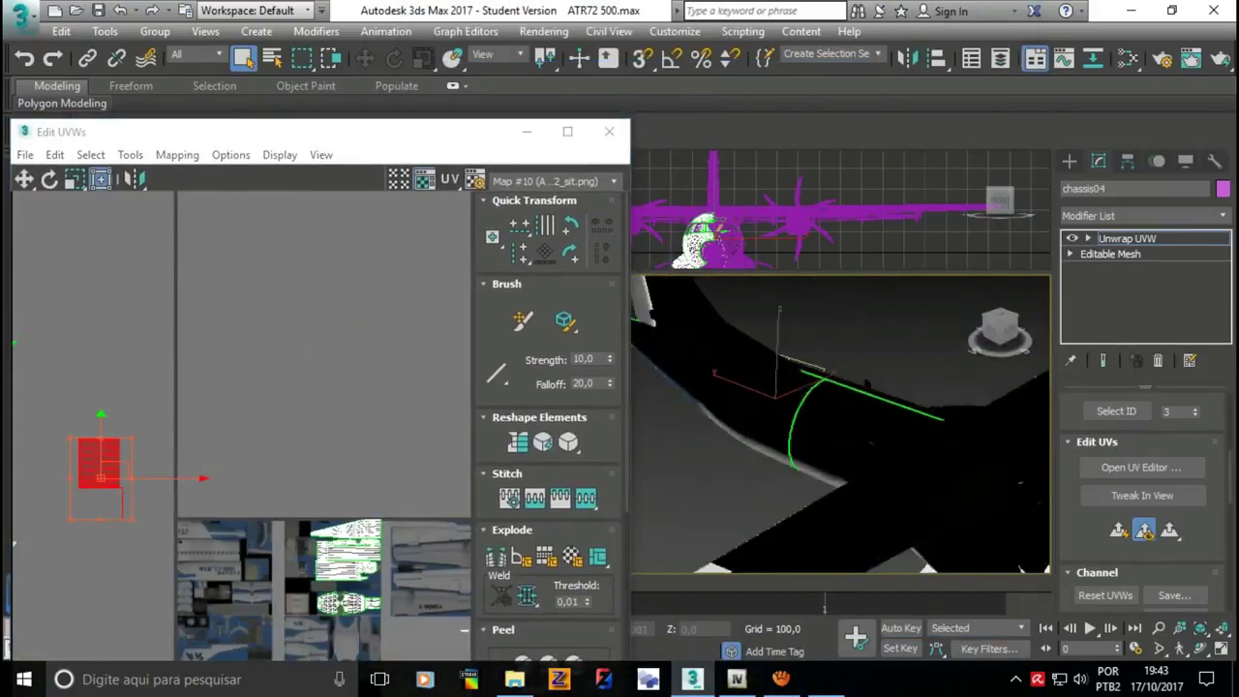
scroll(840, 426, up, 3)
drag(1000, 330, 944, 349)
click(978, 318)
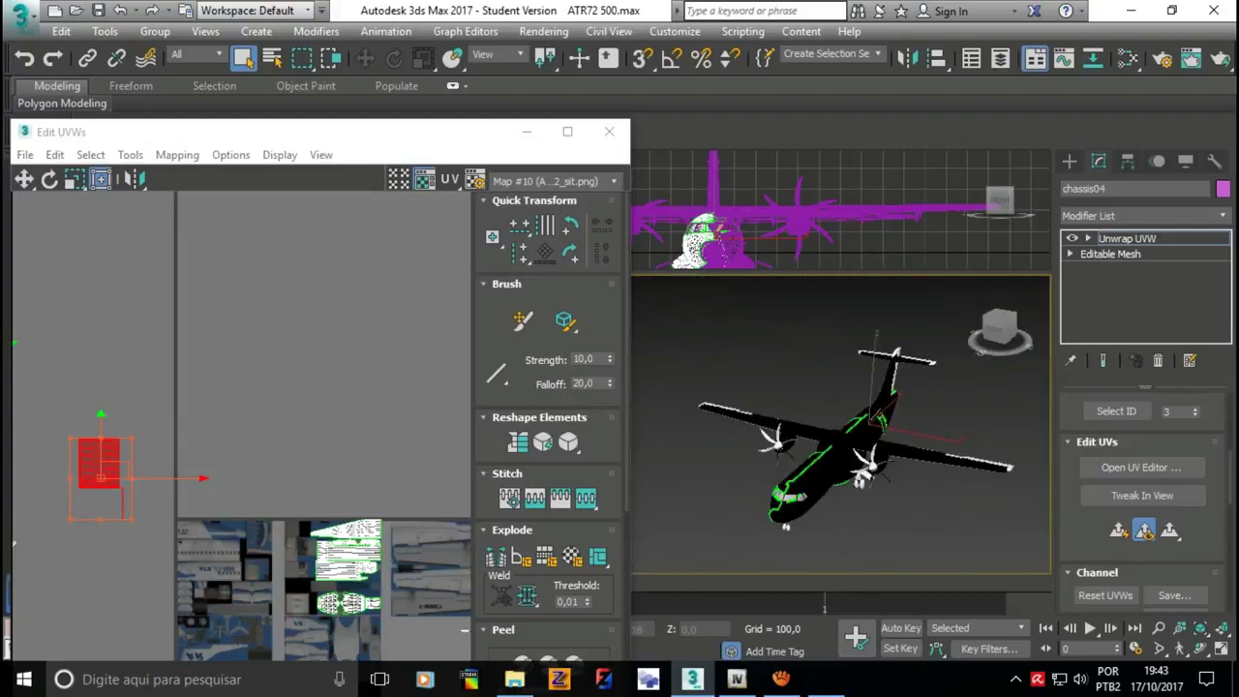
- Frame the tail from the RIGHT ViewCube side and start a test render
scroll(900, 387, up, 2)
scroll(900, 387, up, 2)
scroll(901, 388, up, 2)
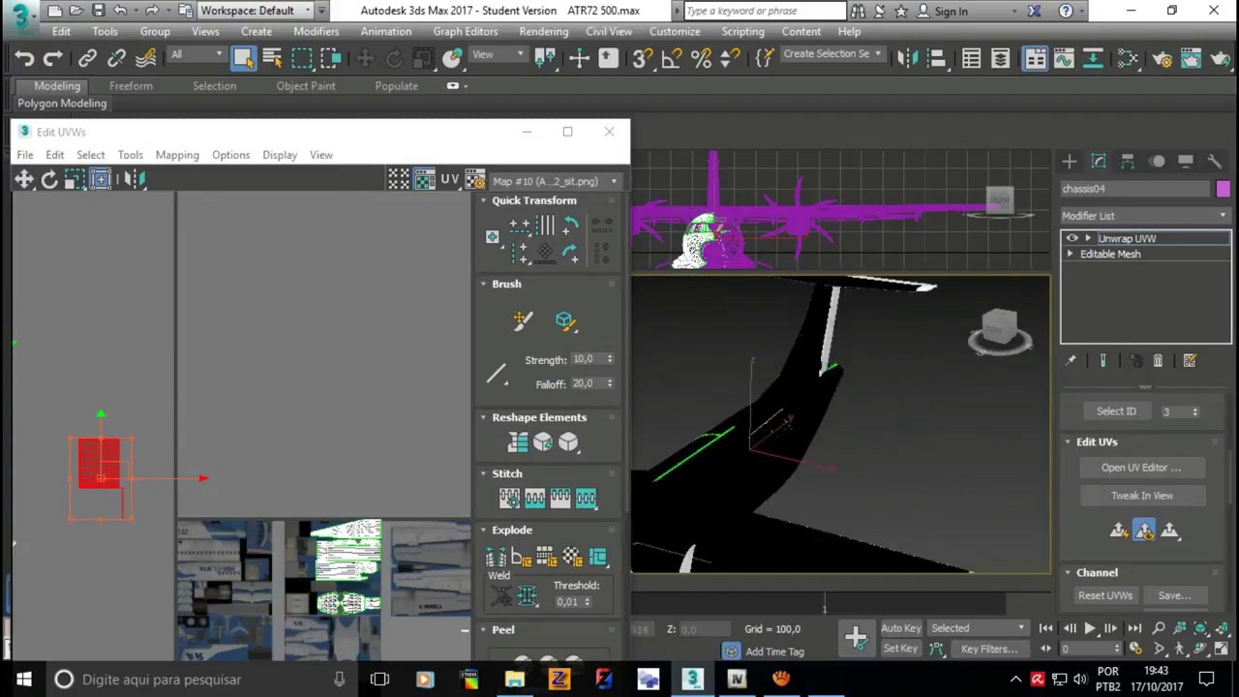
click(1010, 326)
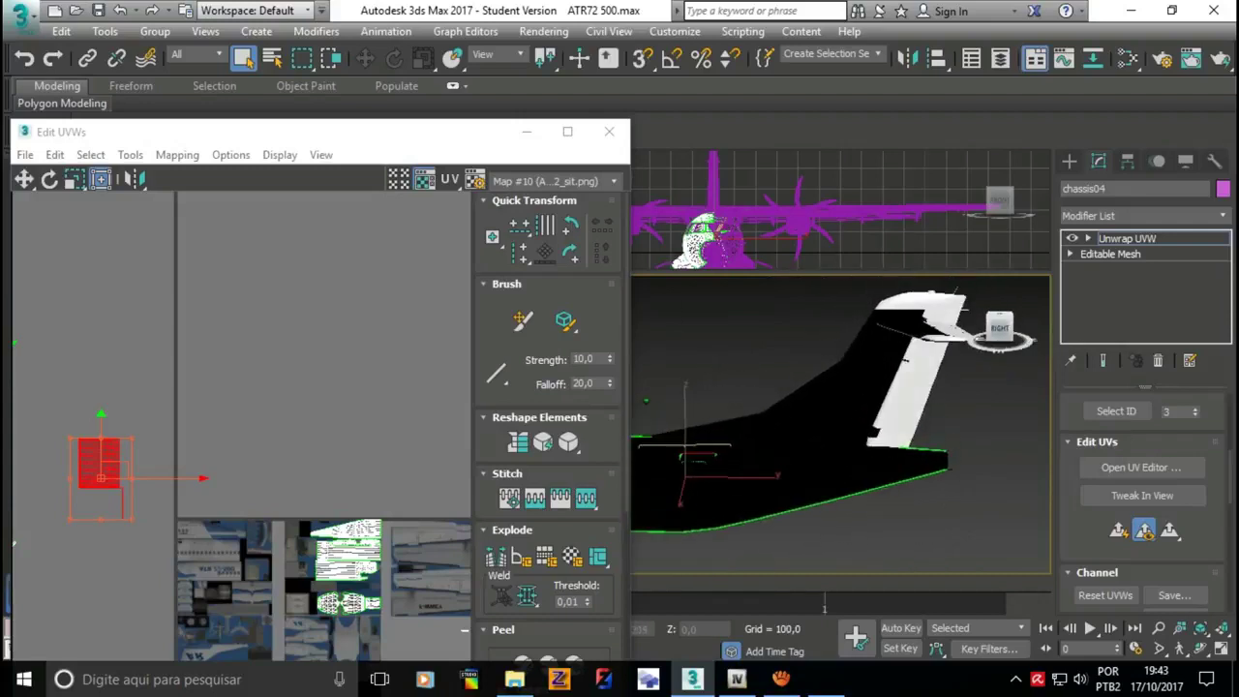
scroll(973, 285, up, 2)
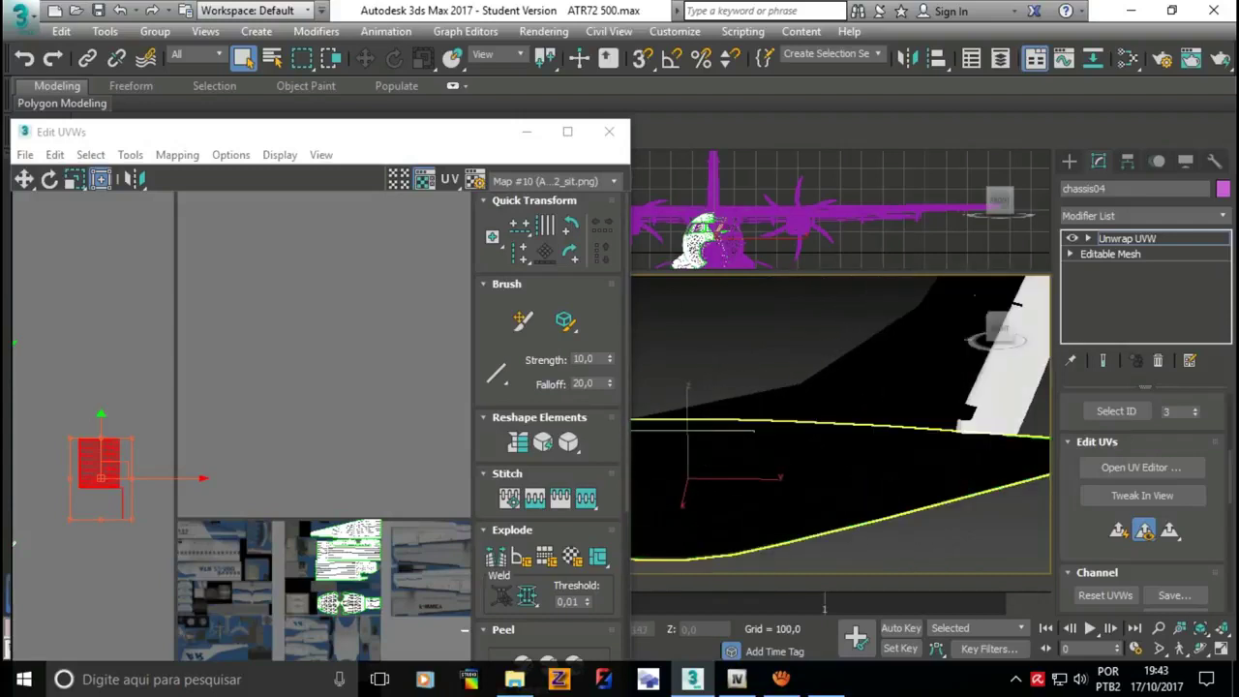
key(shift+q)
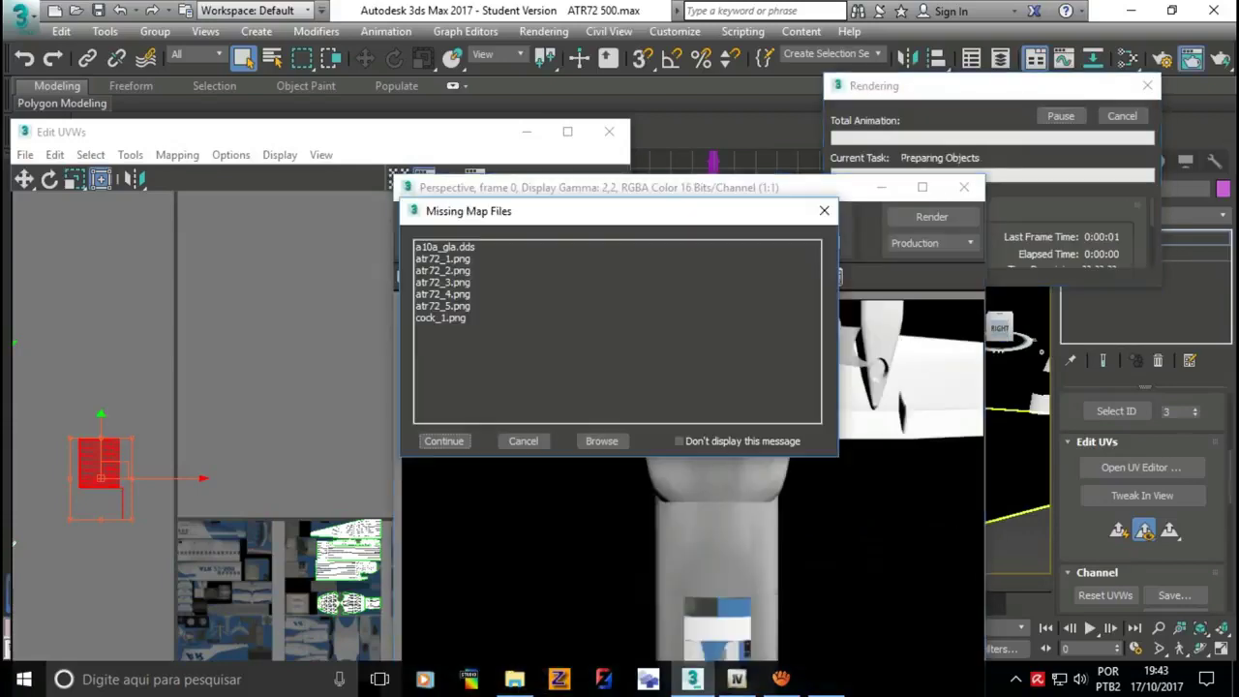
- Continue past the Missing Map Files warning, close the rendered image, and maximize Edit UVWs
key(Return)
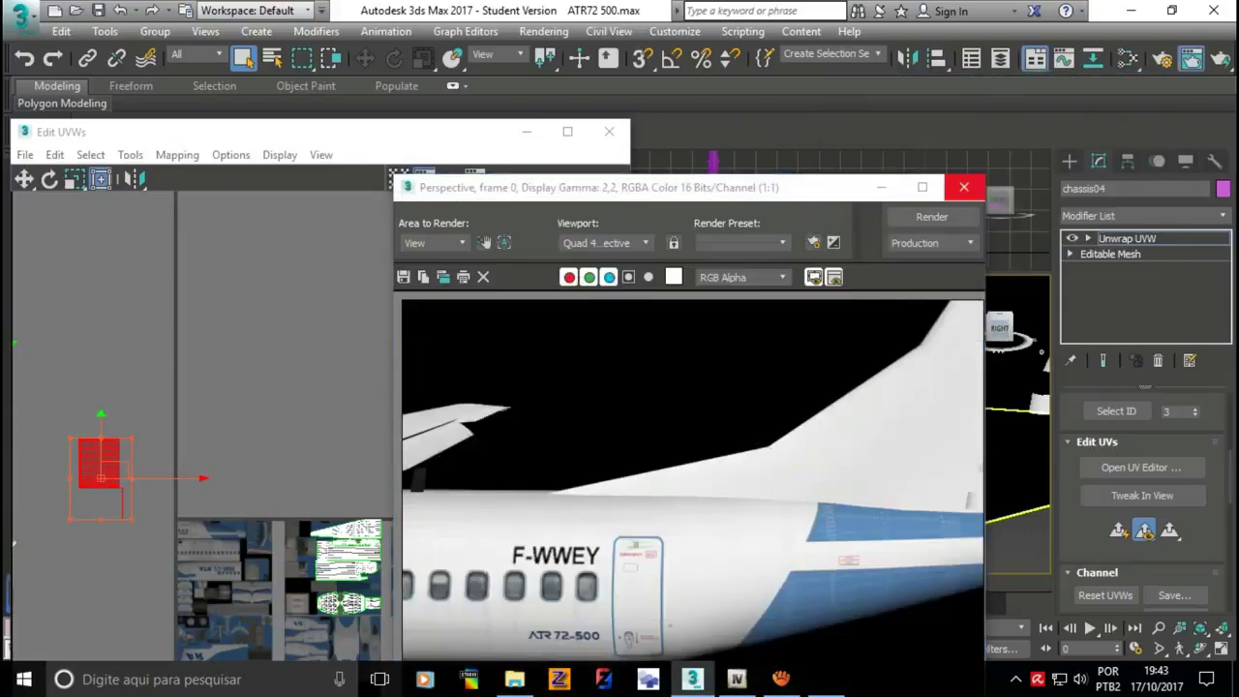
click(963, 186)
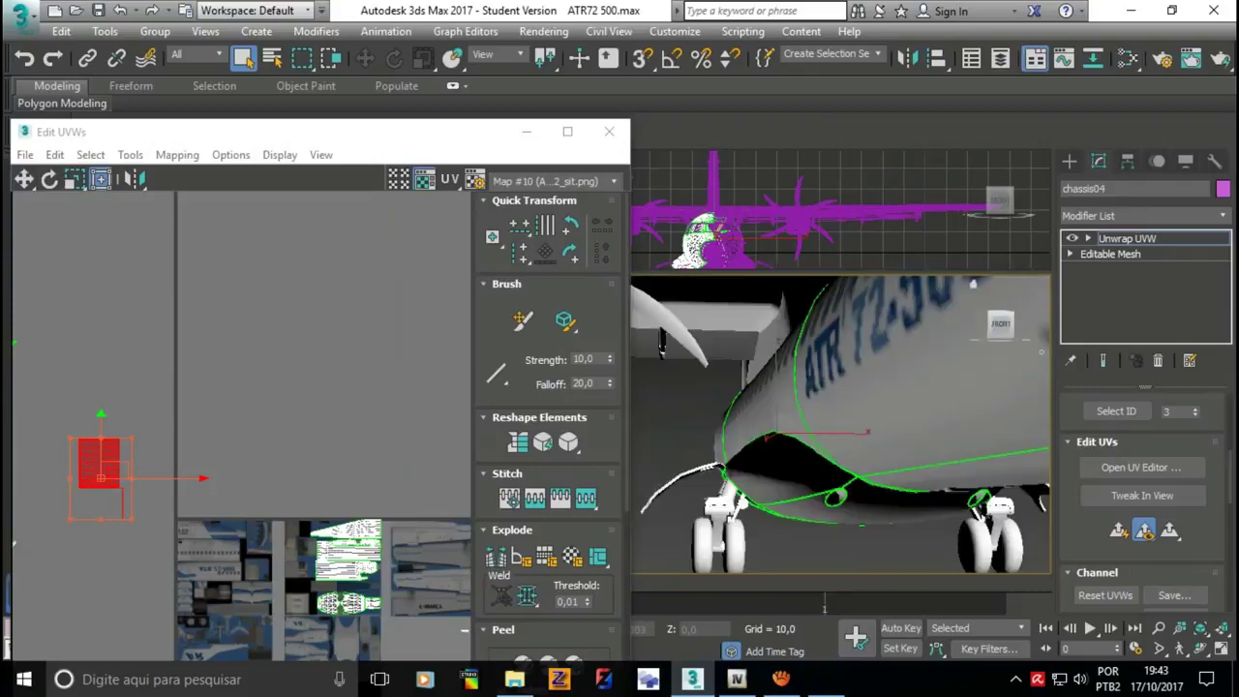
scroll(840, 424, down, 10)
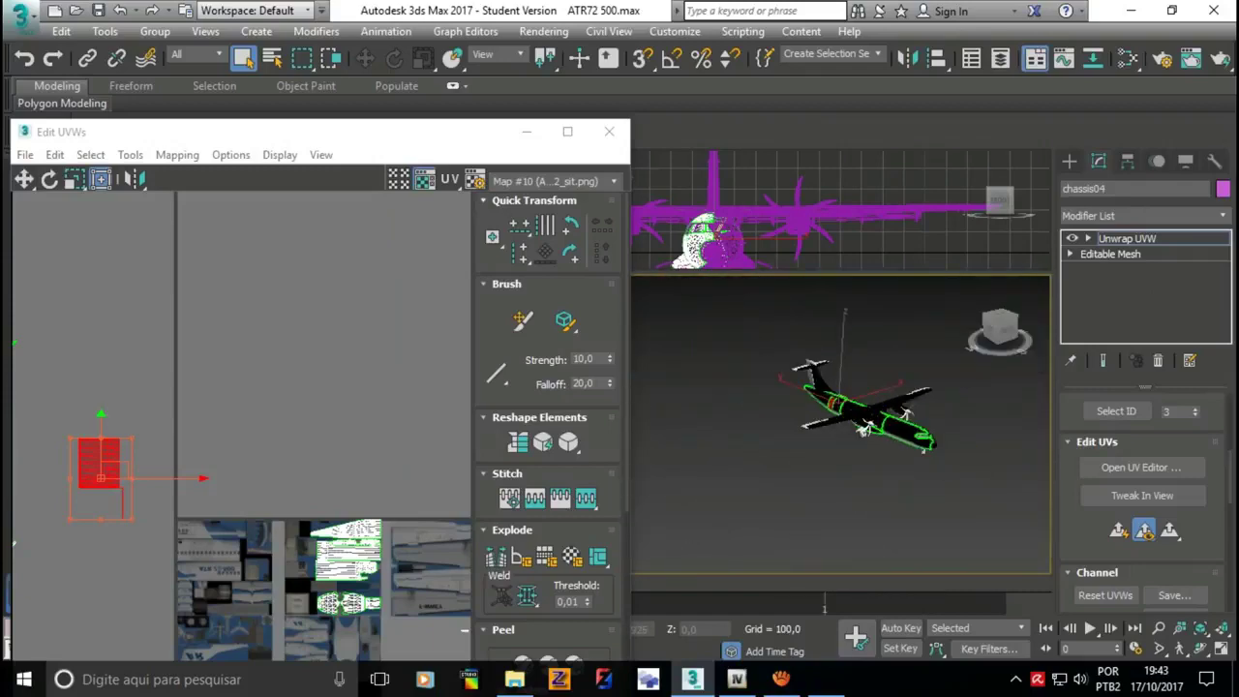
click(568, 131)
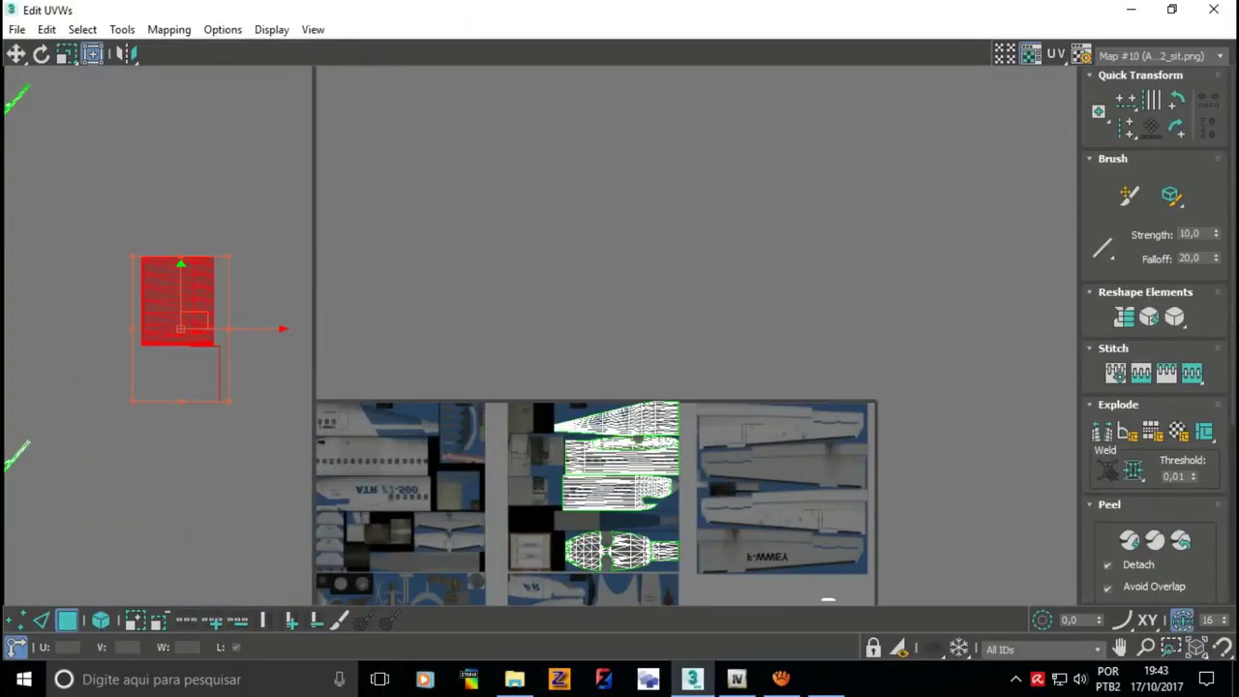
- Move the red island near the fuselage, then shrink the small island and move it down onto the door panel
drag(182, 327, 511, 440)
scroll(511, 440, up, 3)
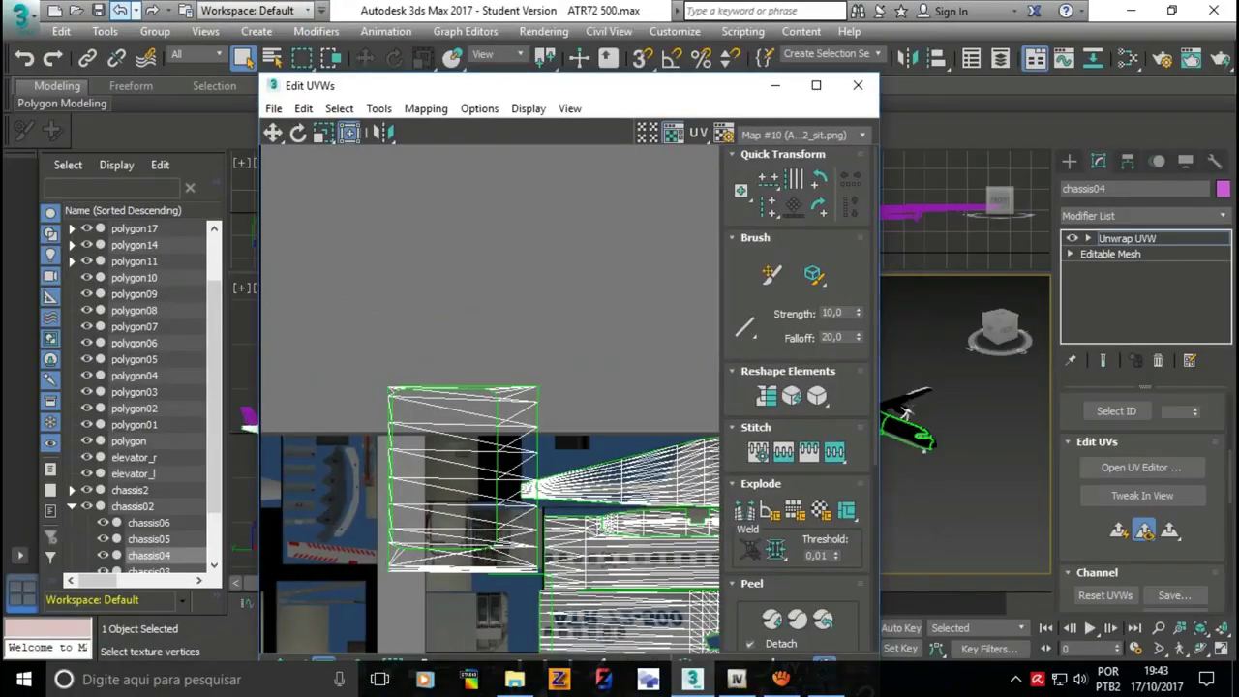
click(905, 412)
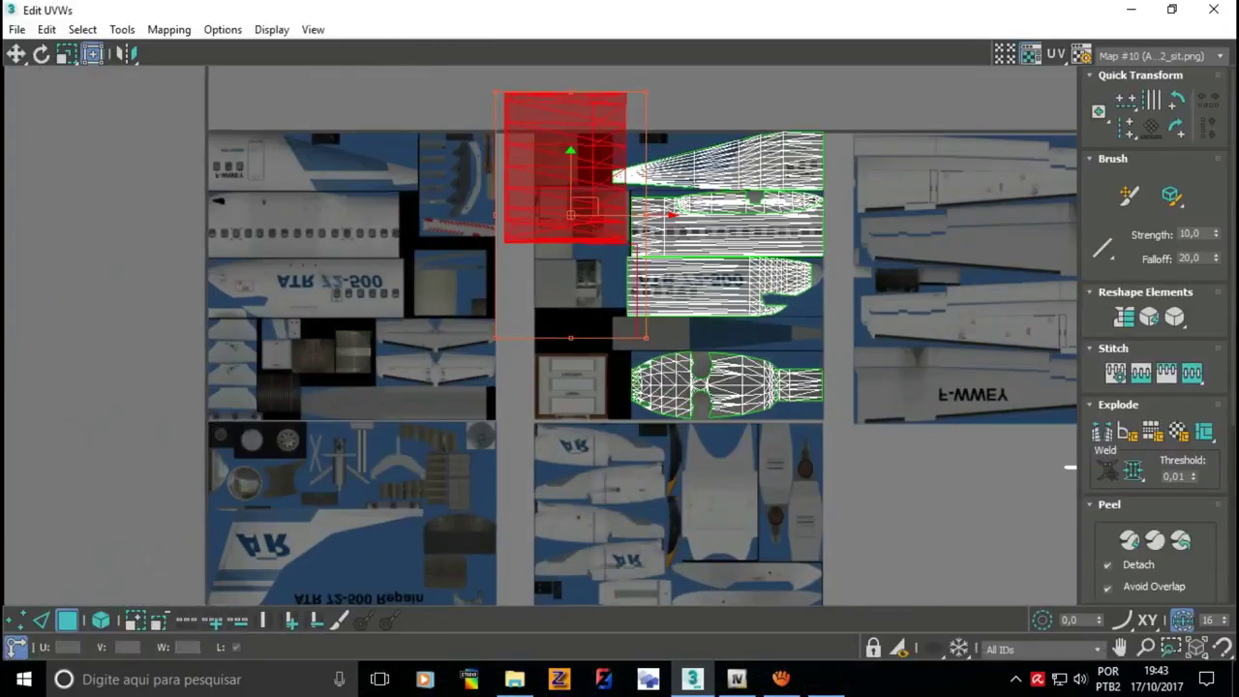
drag(647, 339, 562, 194)
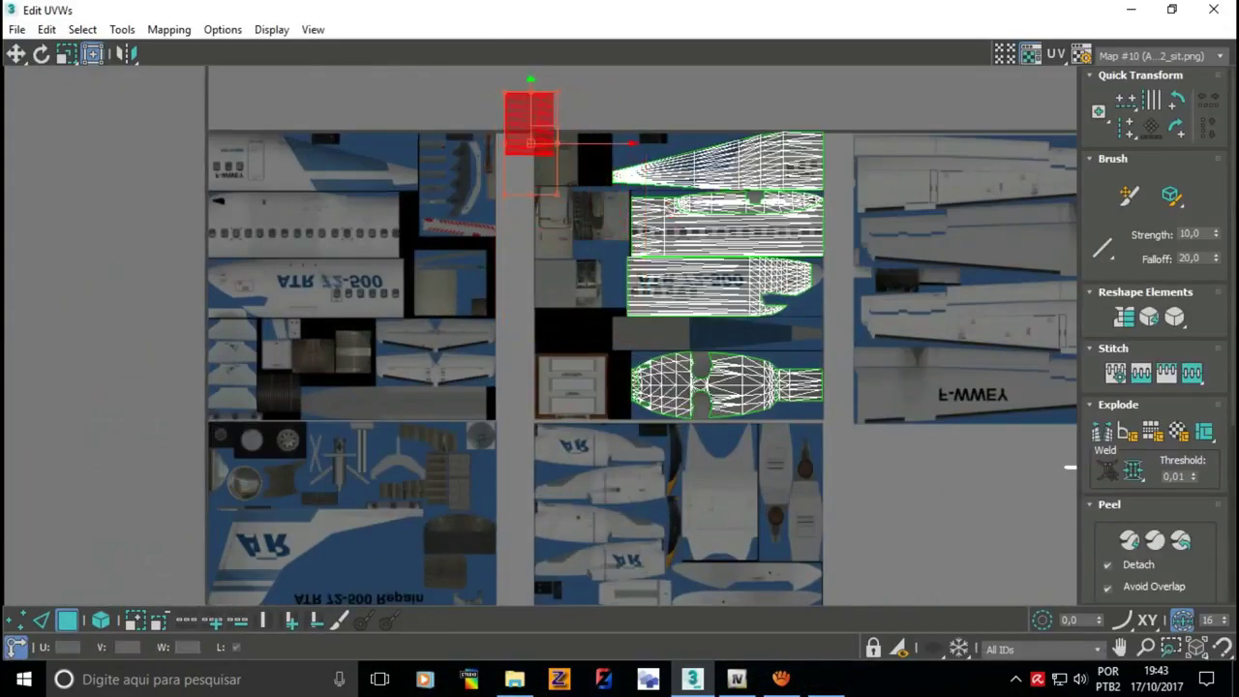
scroll(561, 136, up, 4)
scroll(562, 135, up, 2)
mouse_move(484, 163)
mouse_down()
mouse_move(646, 427)
mouse_move(678, 445)
mouse_move(653, 441)
mouse_move(681, 442)
mouse_up()
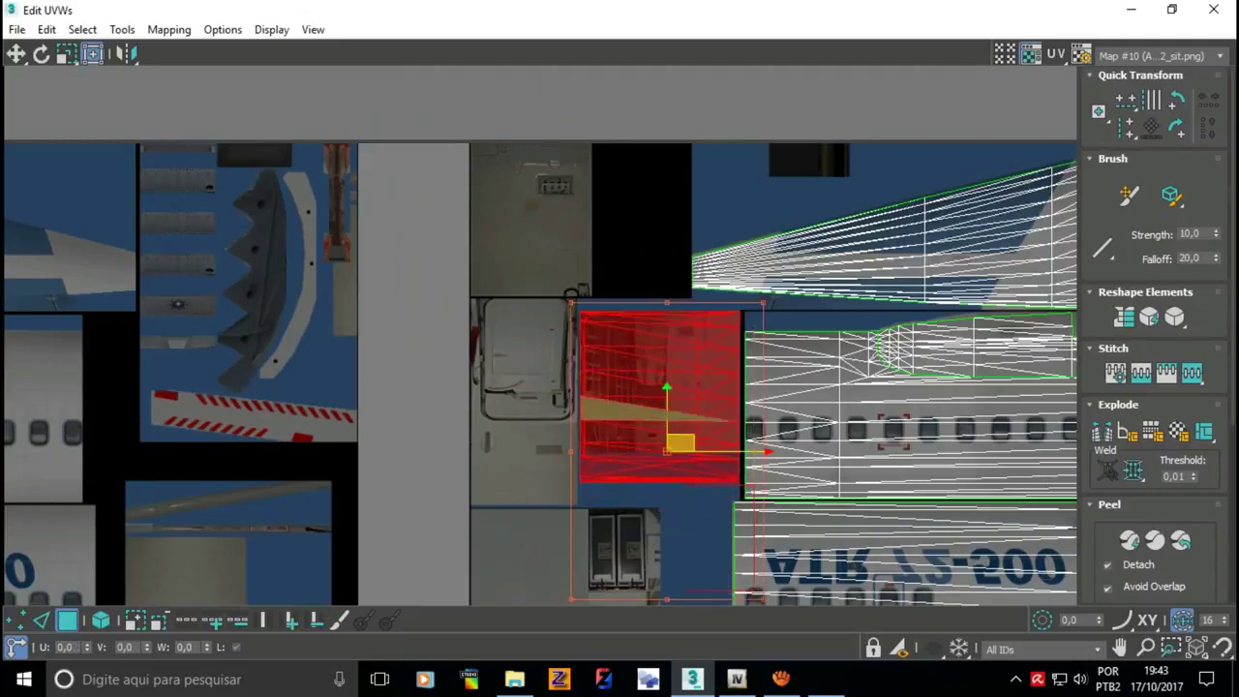
scroll(662, 416, down, 1)
- Squash the door island vertically and nudge it slightly left to fit the door area
drag(667, 559, 667, 508)
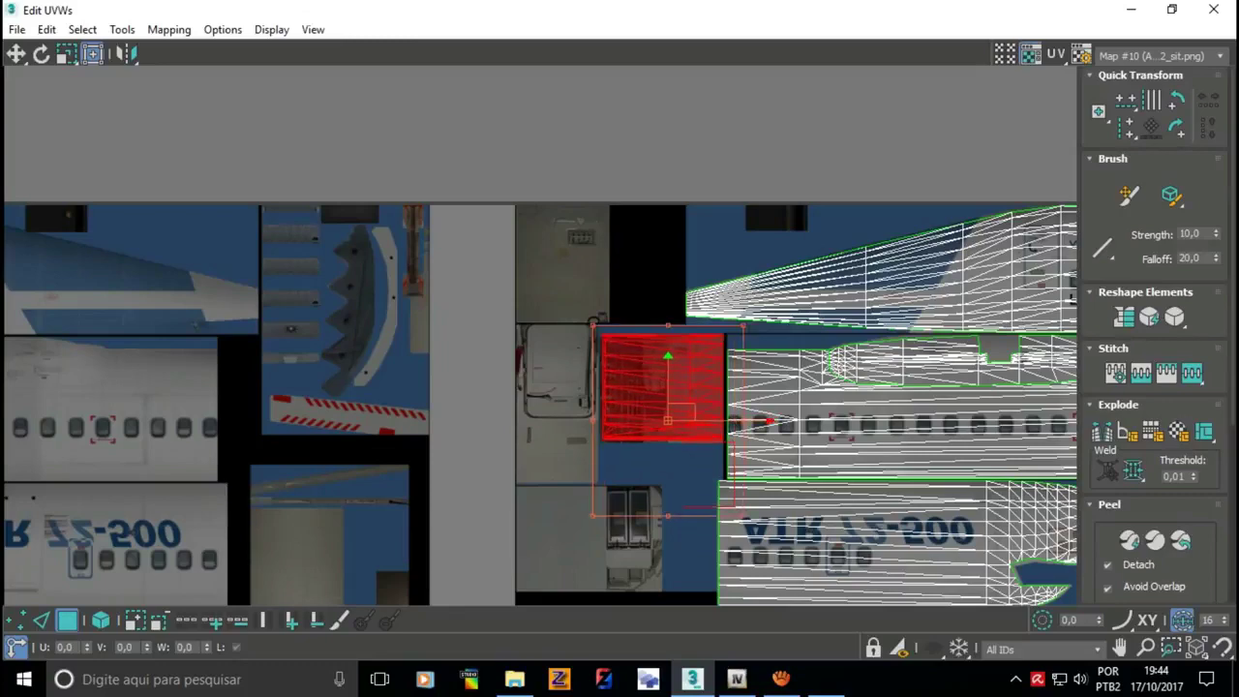
scroll(721, 499, up, 1)
scroll(692, 436, up, 2)
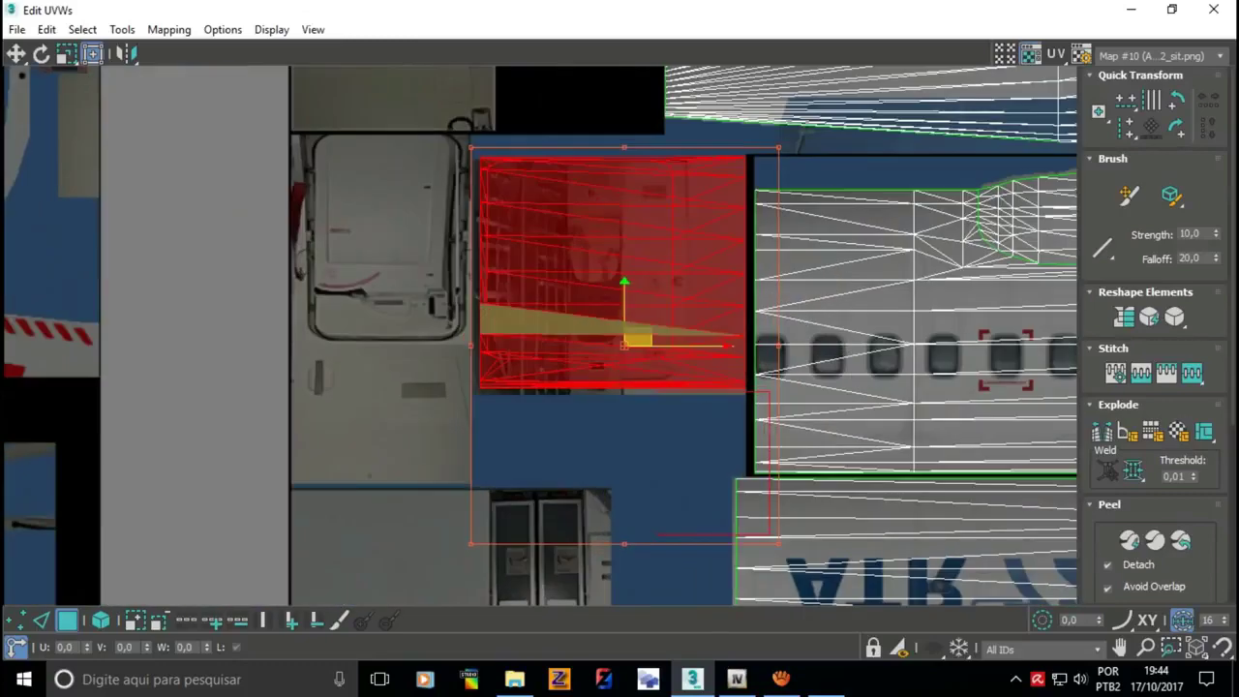
middle_drag(743, 294, 542, 298)
drag(419, 345, 413, 345)
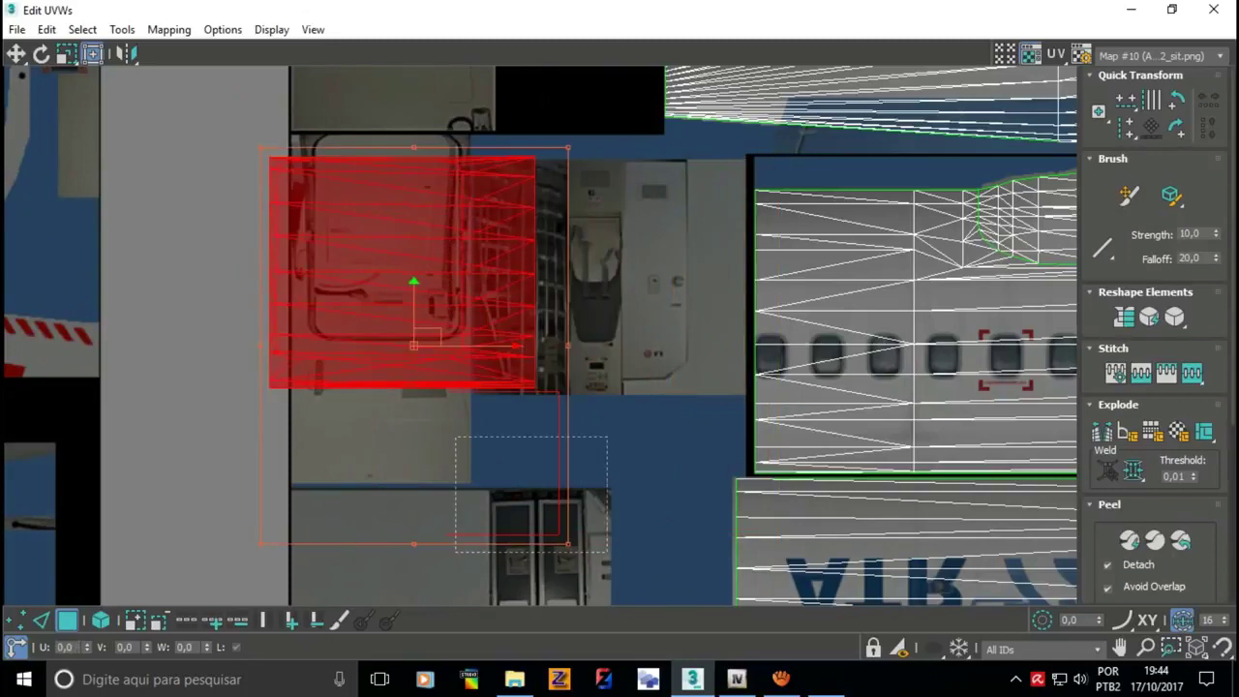
- Place the smaller lower island over the right door panel of the texture
drag(456, 436, 607, 552)
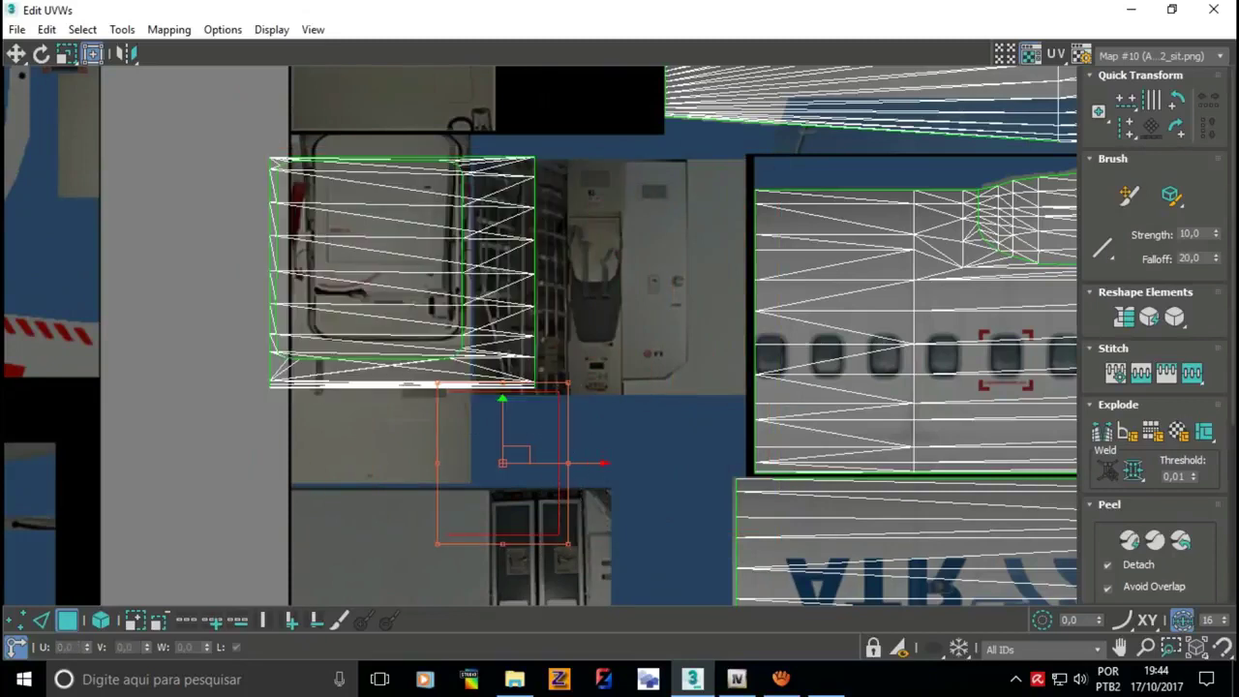
mouse_move(516, 454)
mouse_down()
mouse_move(683, 291)
mouse_move(701, 315)
mouse_up()
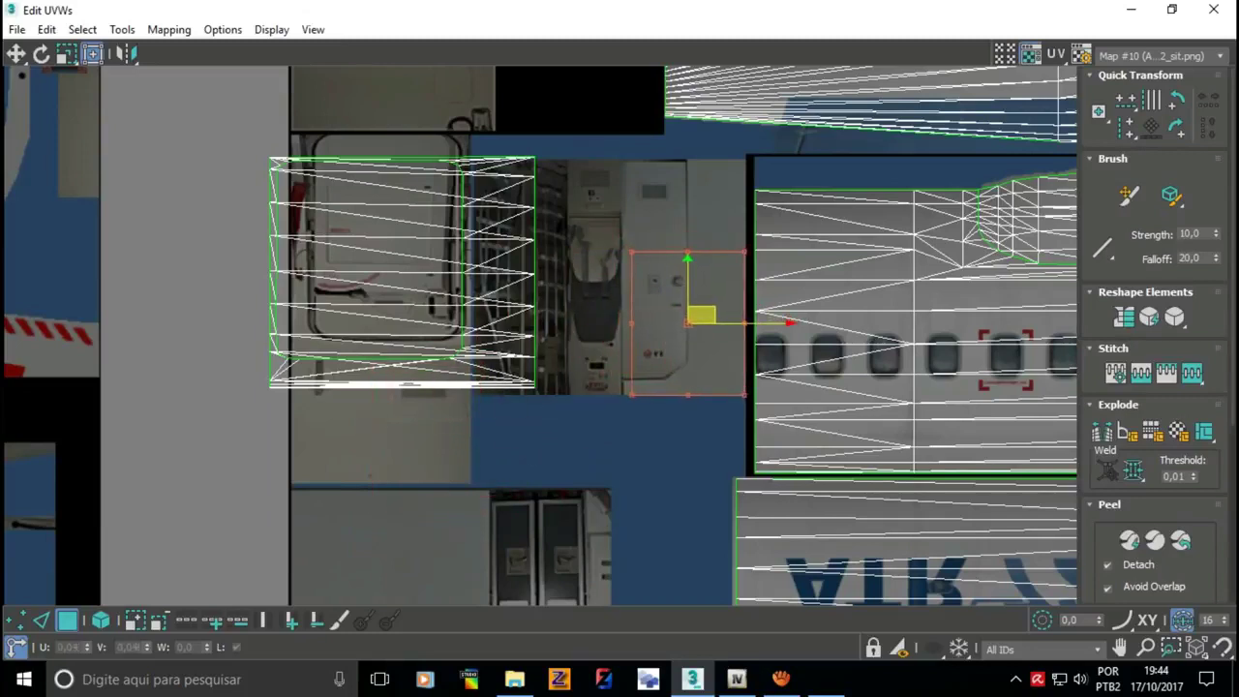
key(ctrl+d)
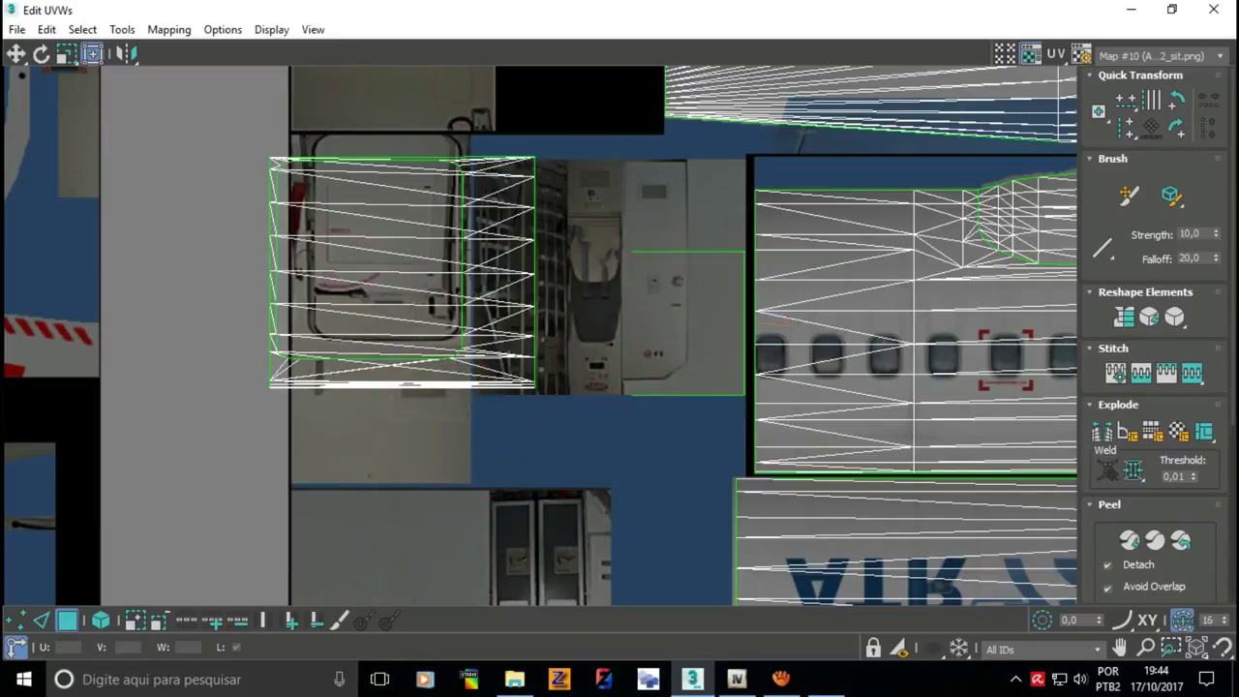
- Slide the left door island right so it sits against the fuselage window island
click(401, 271)
mouse_move(414, 263)
mouse_down()
mouse_move(626, 264)
mouse_move(612, 271)
mouse_up()
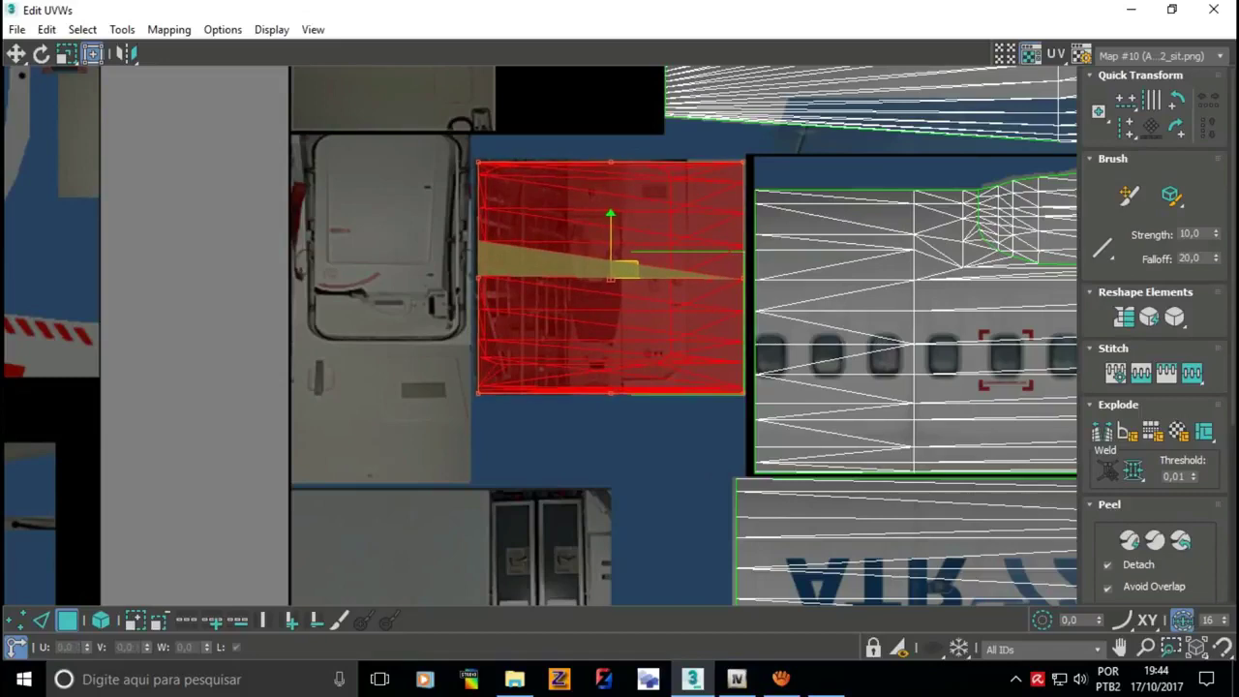
click(549, 430)
scroll(549, 430, down, 5)
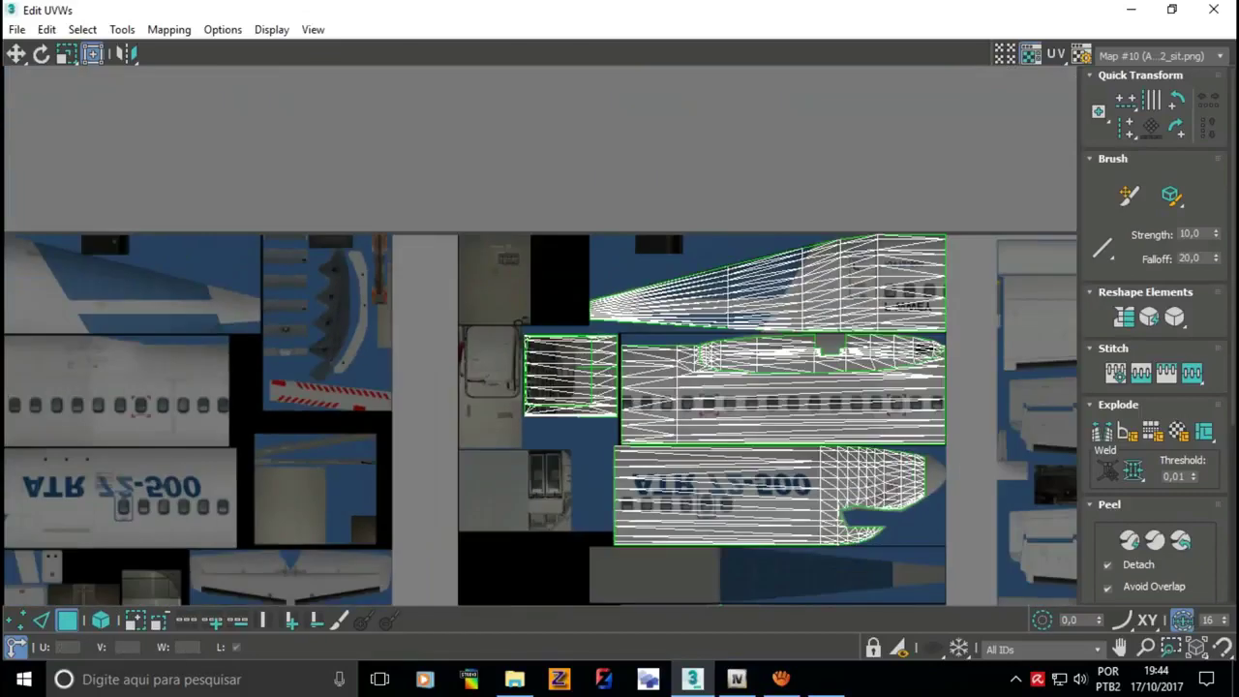
scroll(524, 312, up, 2)
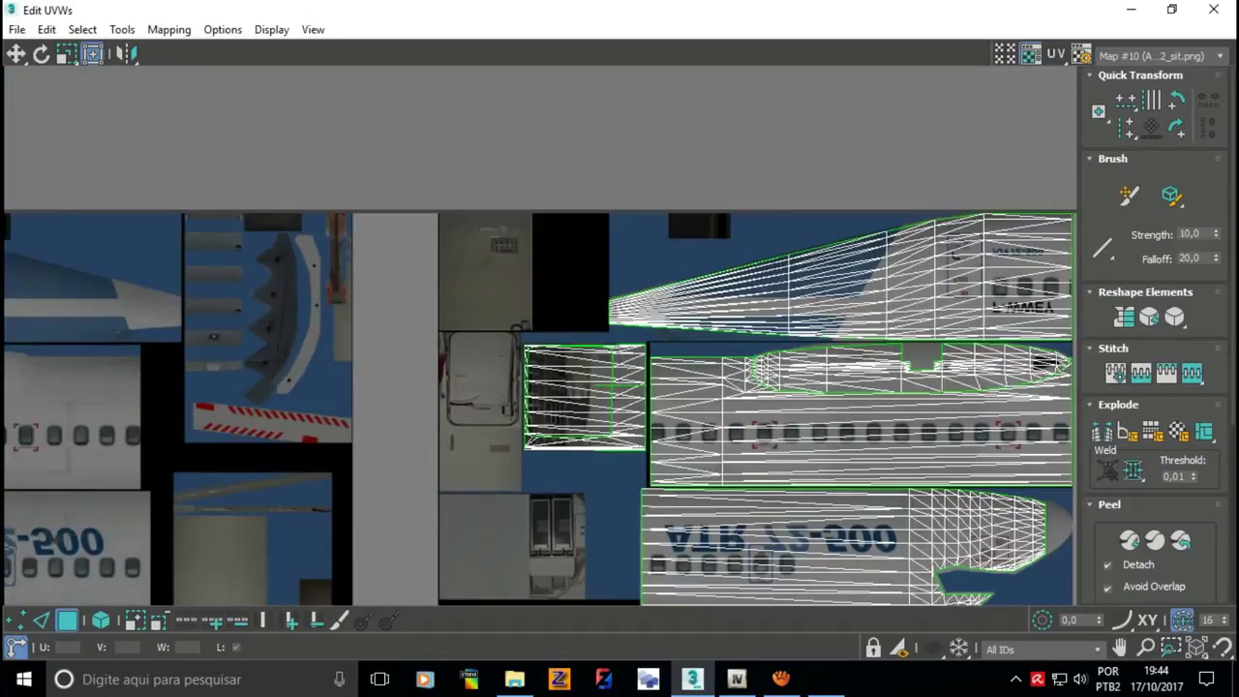
scroll(522, 324, down, 2)
scroll(963, 547, up, 2)
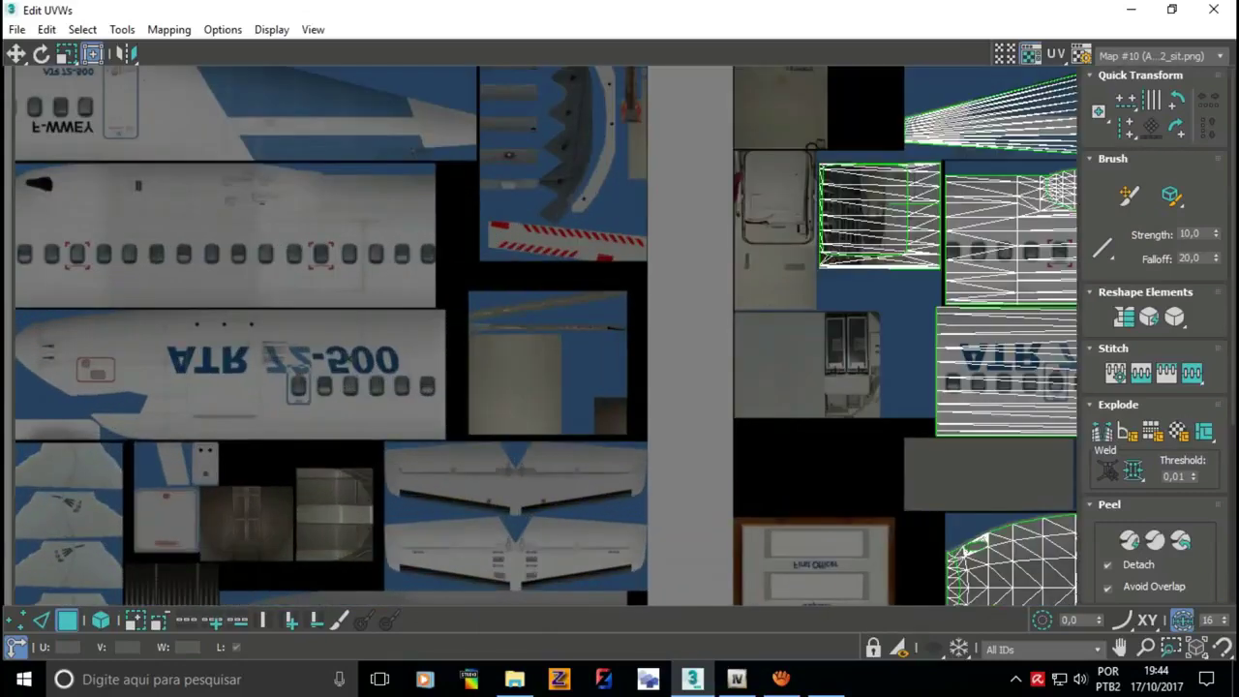
scroll(963, 548, down, 2)
scroll(913, 526, down, 2)
scroll(769, 493, down, 2)
scroll(1023, 436, up, 3)
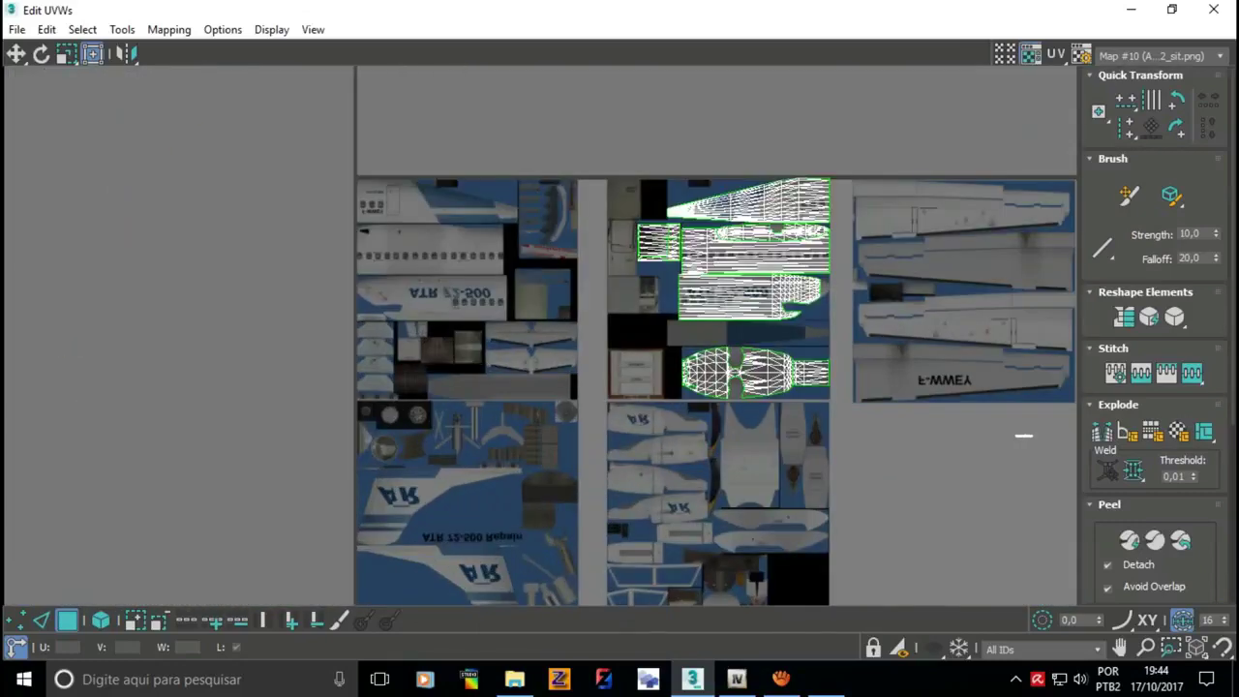
scroll(787, 458, down, 2)
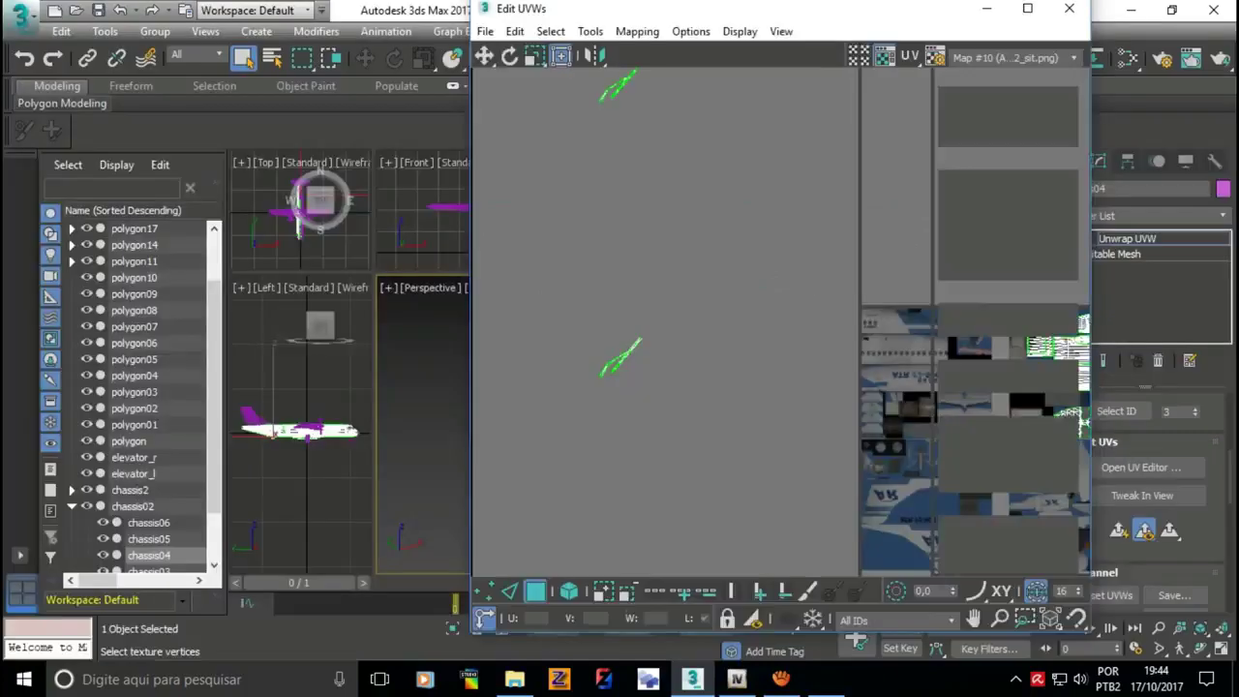
scroll(786, 426, up, 2)
scroll(786, 426, up, 2)
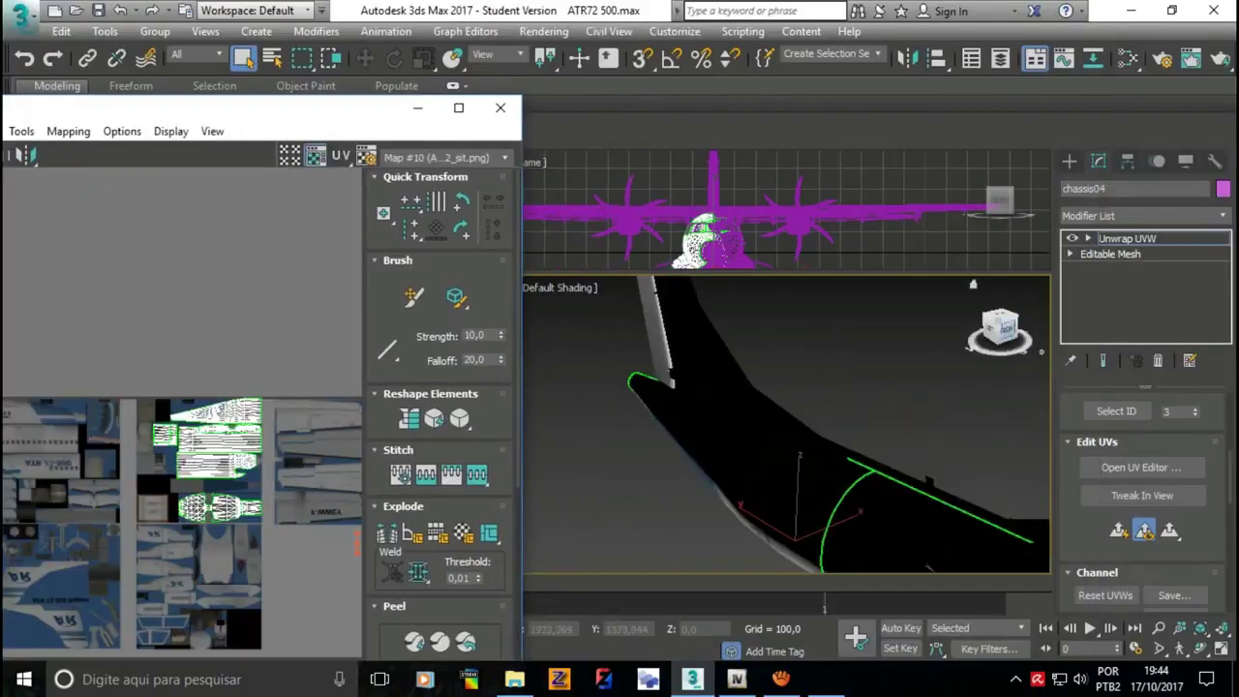
alt+middle_drag(786, 426, 823, 455)
scroll(786, 426, up, 3)
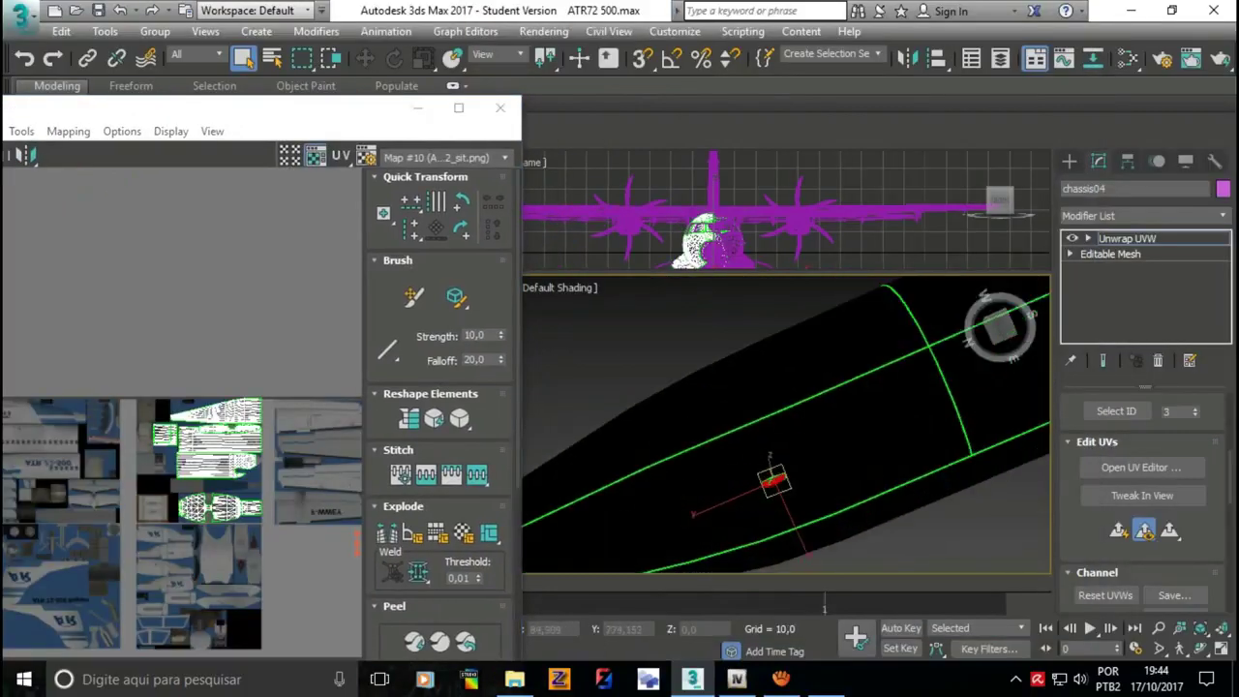
scroll(729, 447, up, 3)
click(458, 107)
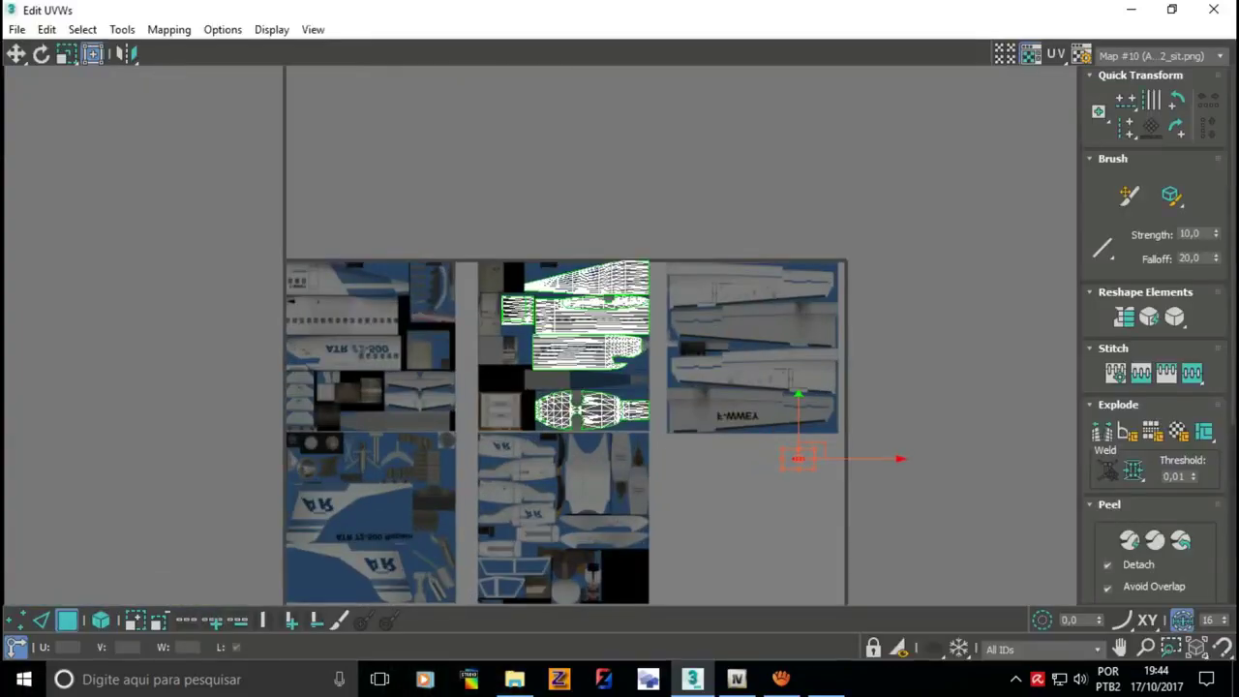
scroll(562, 407, up, 3)
scroll(562, 407, down, 3)
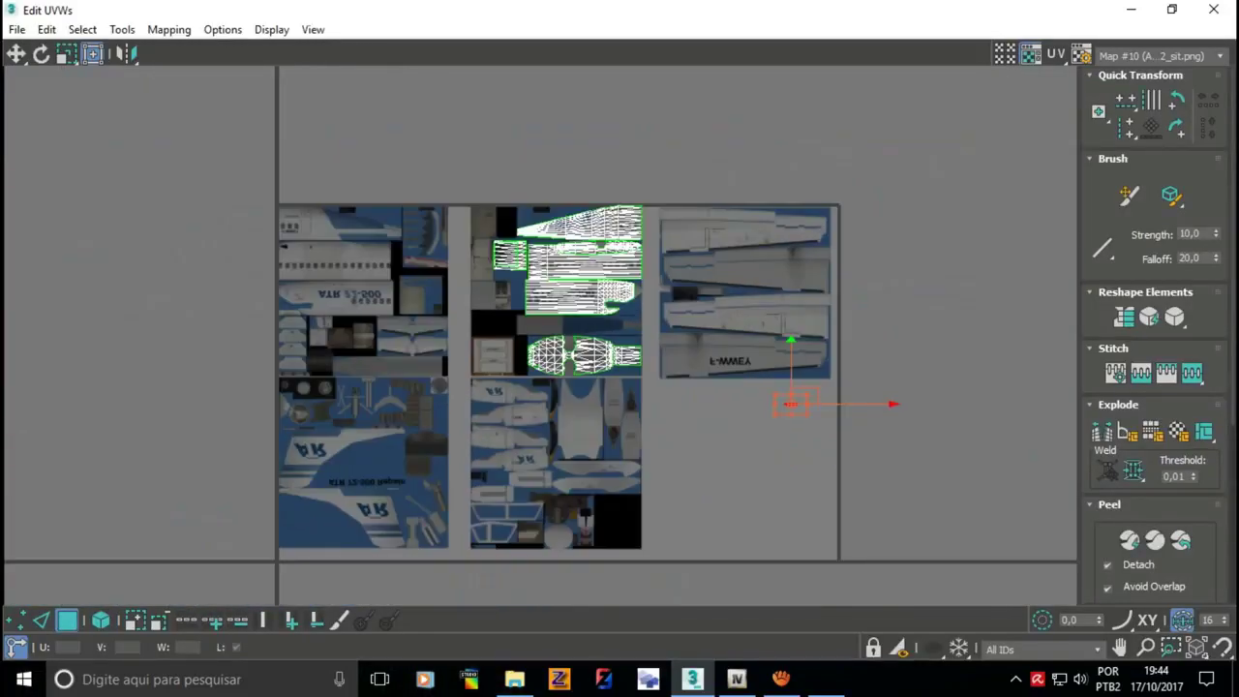